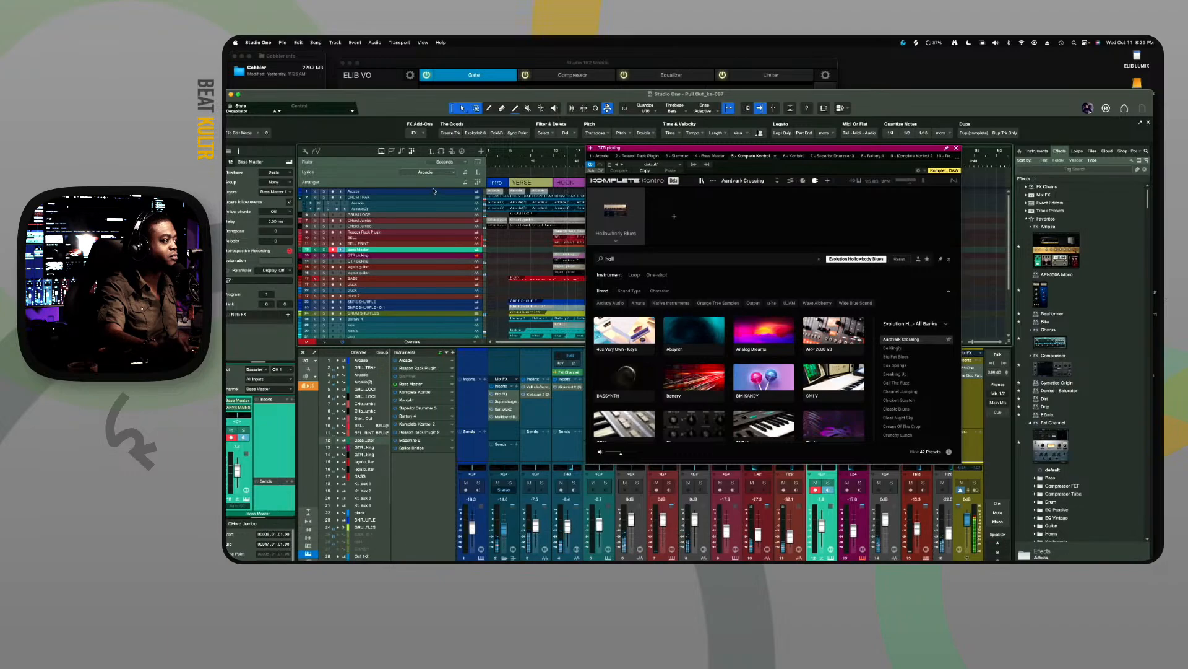
Move the Komplete Kontrol window away from the track list and enlarge the arrangement area above the mixer console
drag(640, 151, 654, 293)
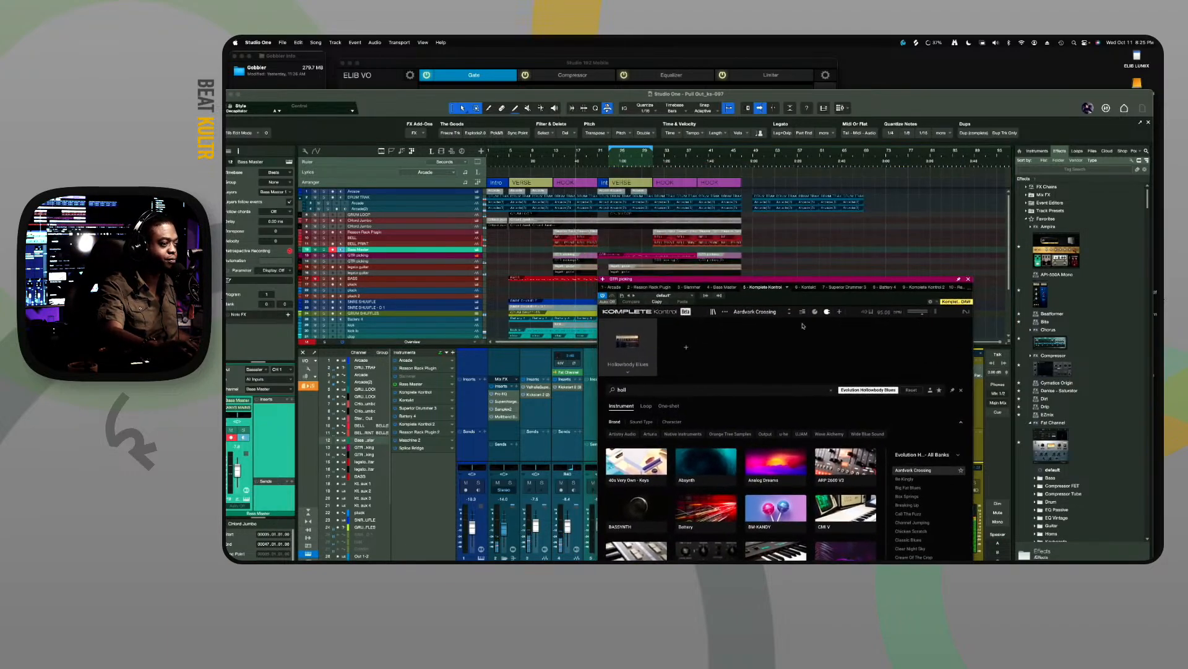
drag(931, 280, 988, 238)
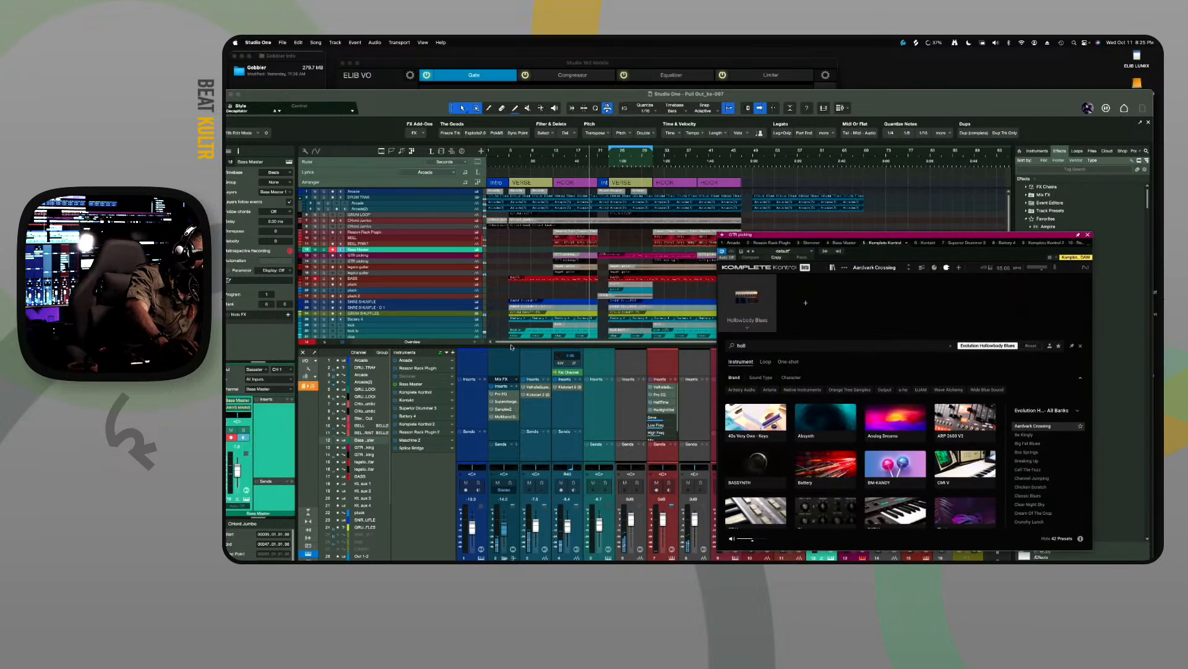
drag(512, 347, 514, 426)
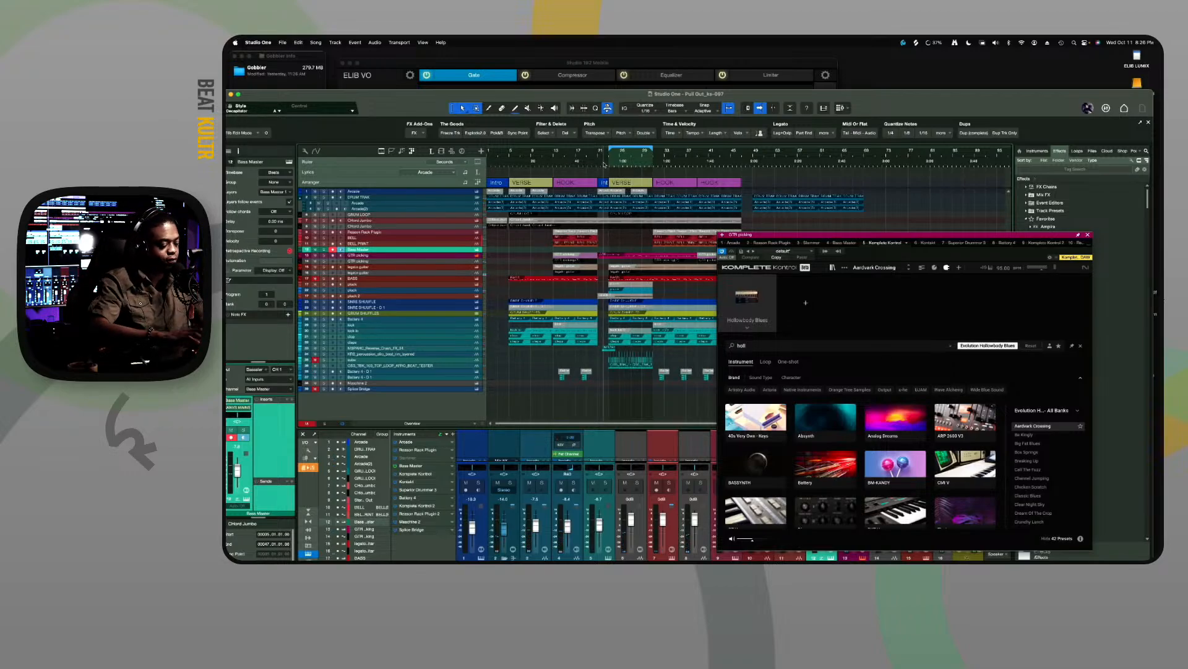
Zoom the timeline in on the second VERSE section and shift the Komplete Kontrol window further off the tracks
scroll(604, 164, up, 8)
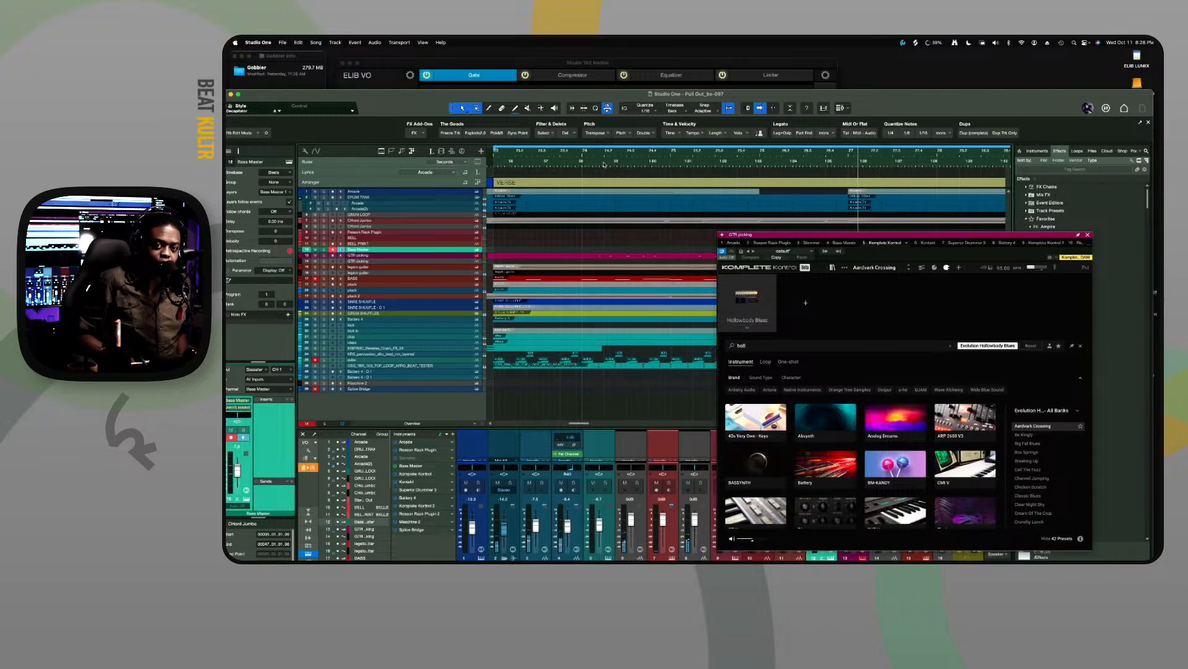
scroll(604, 164, left, 2)
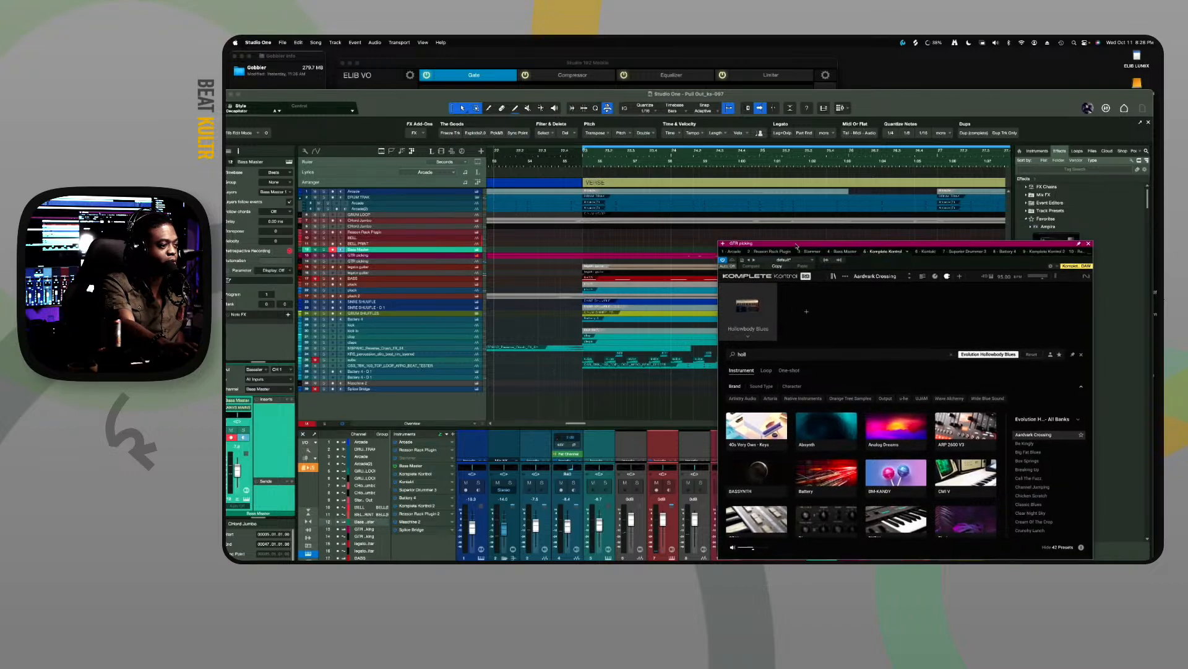
drag(797, 239, 824, 281)
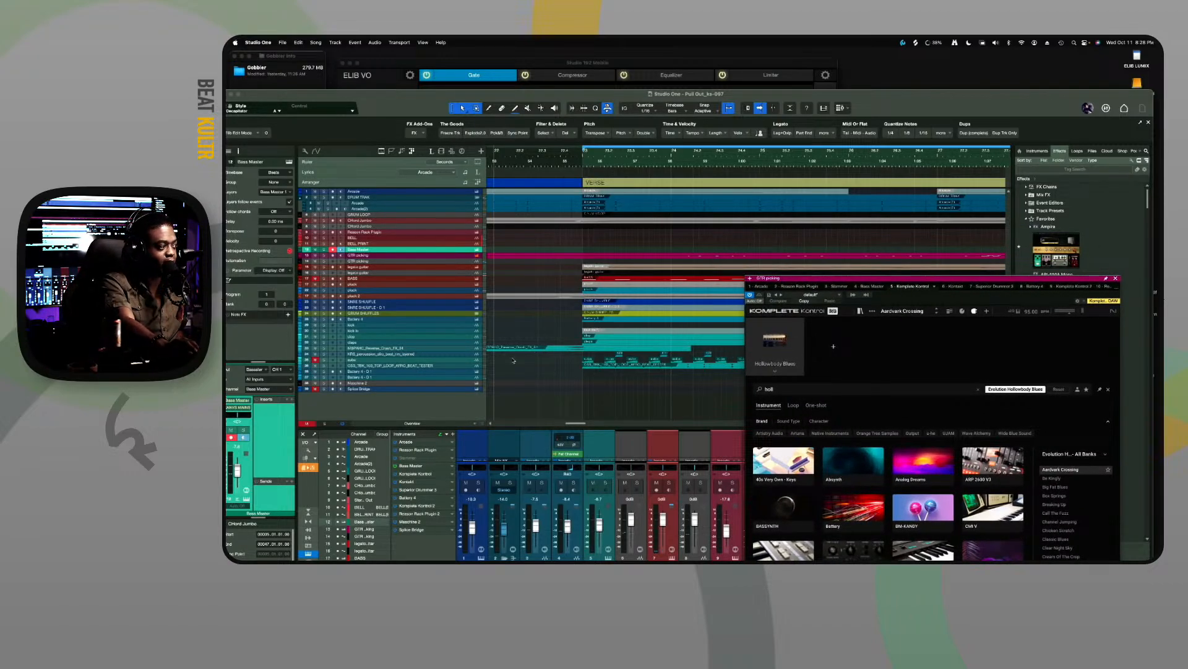
Play the verse with enlarged track lanes and toggle the reverse crash track's mute to identify its sound
click(461, 372)
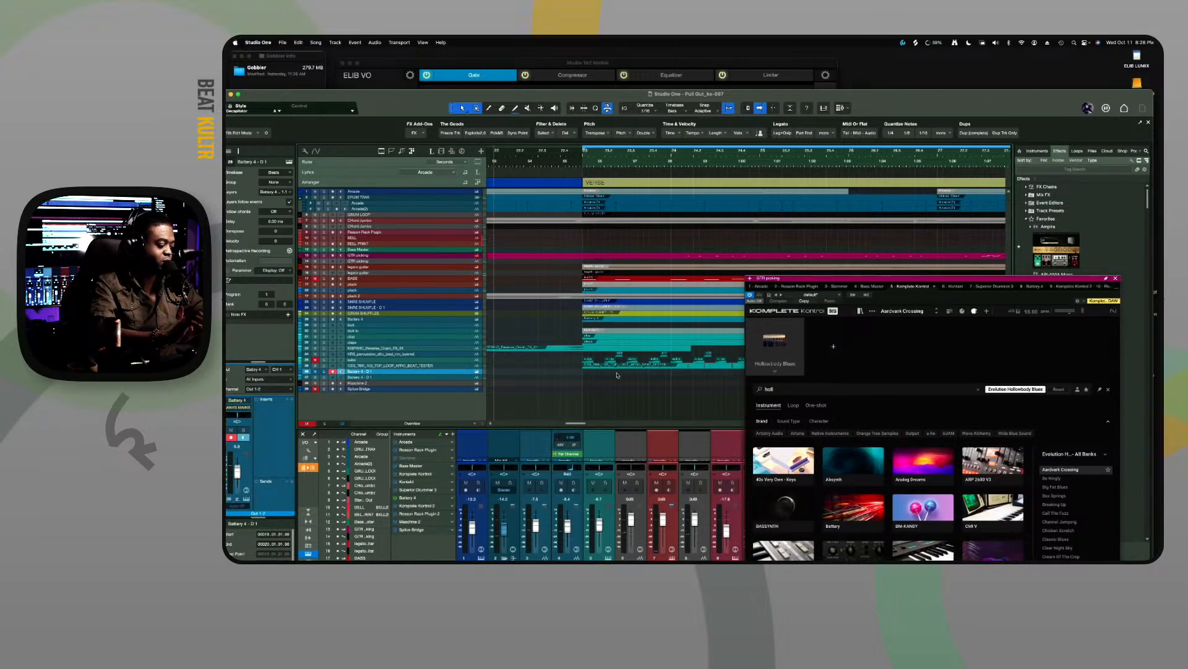
scroll(620, 370, up, 4)
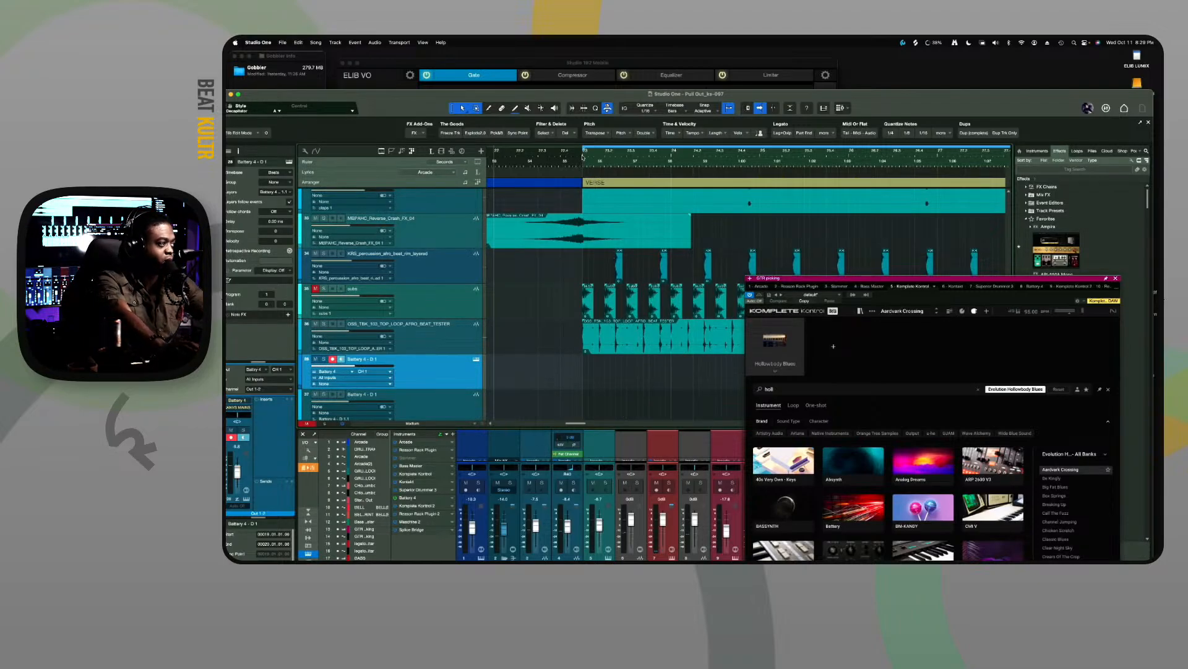
key(space)
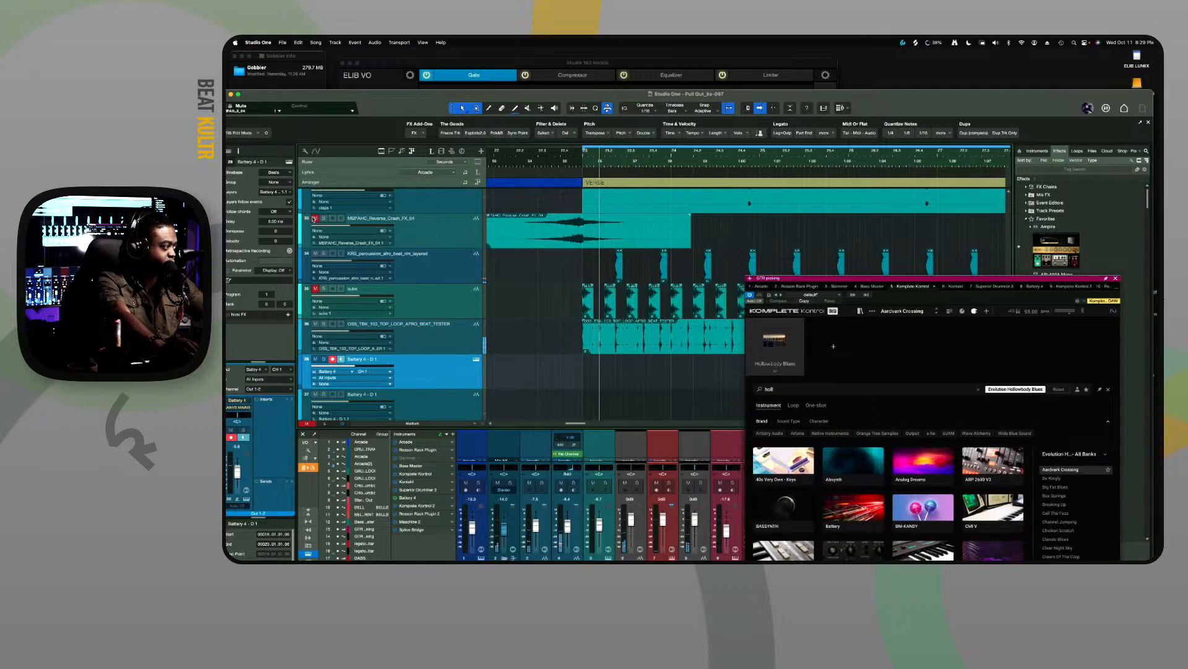
click(314, 219)
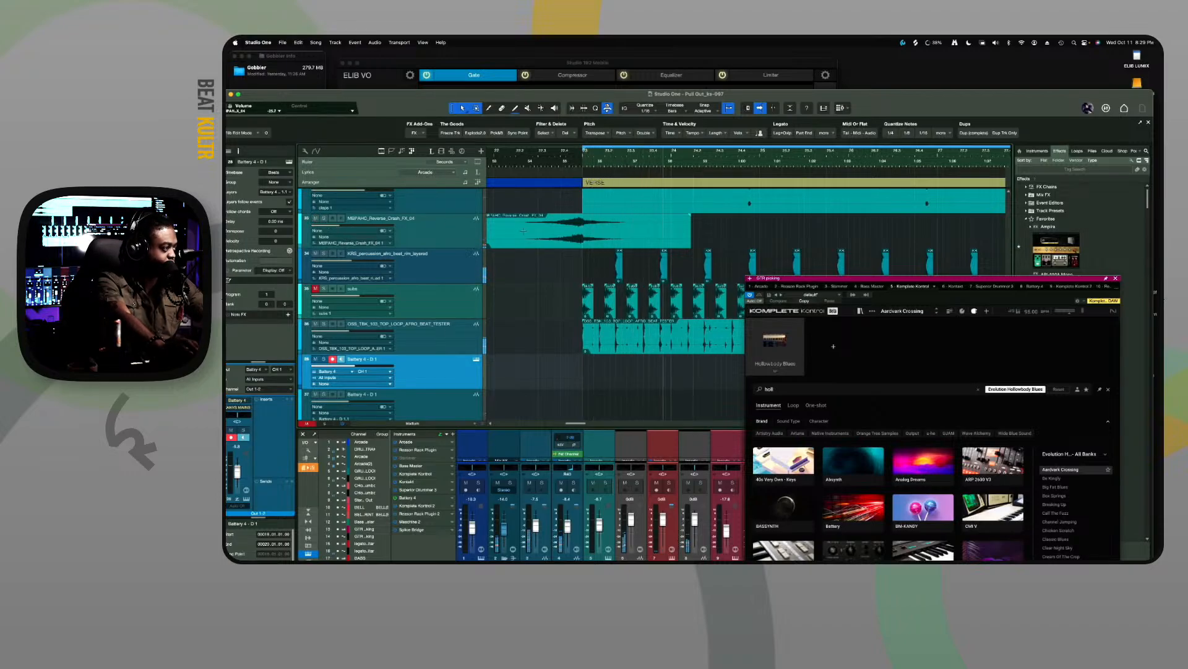
Rename the reverse crash track as REV
double_click(418, 221)
text(re)
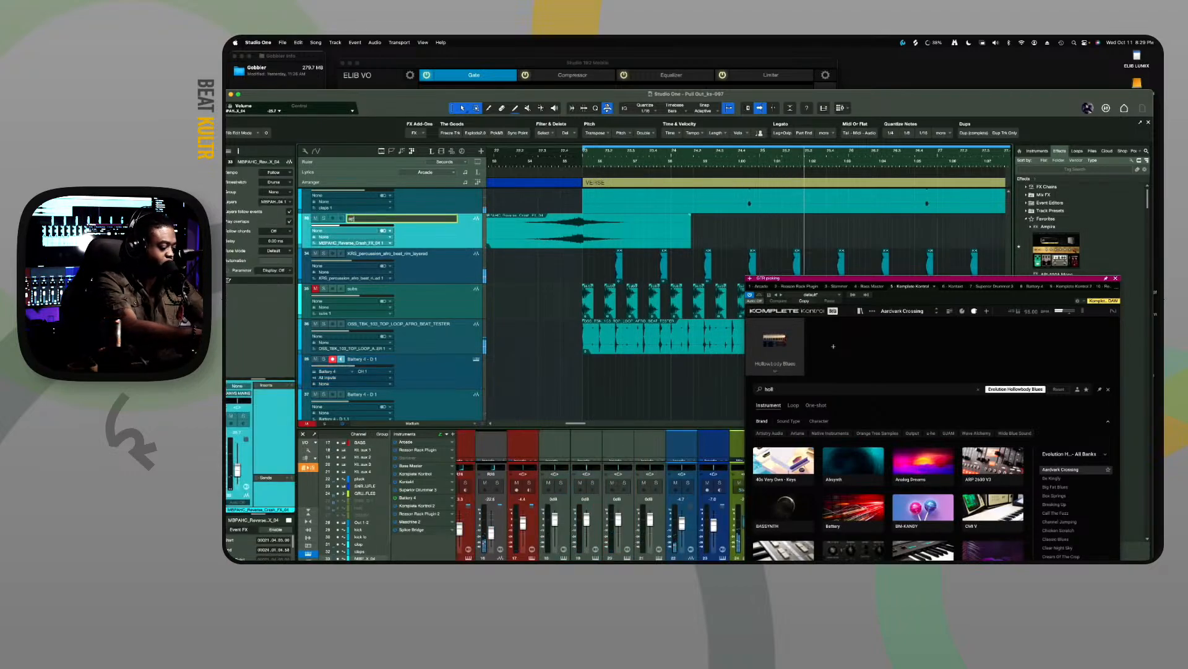
text(v)
key(Return)
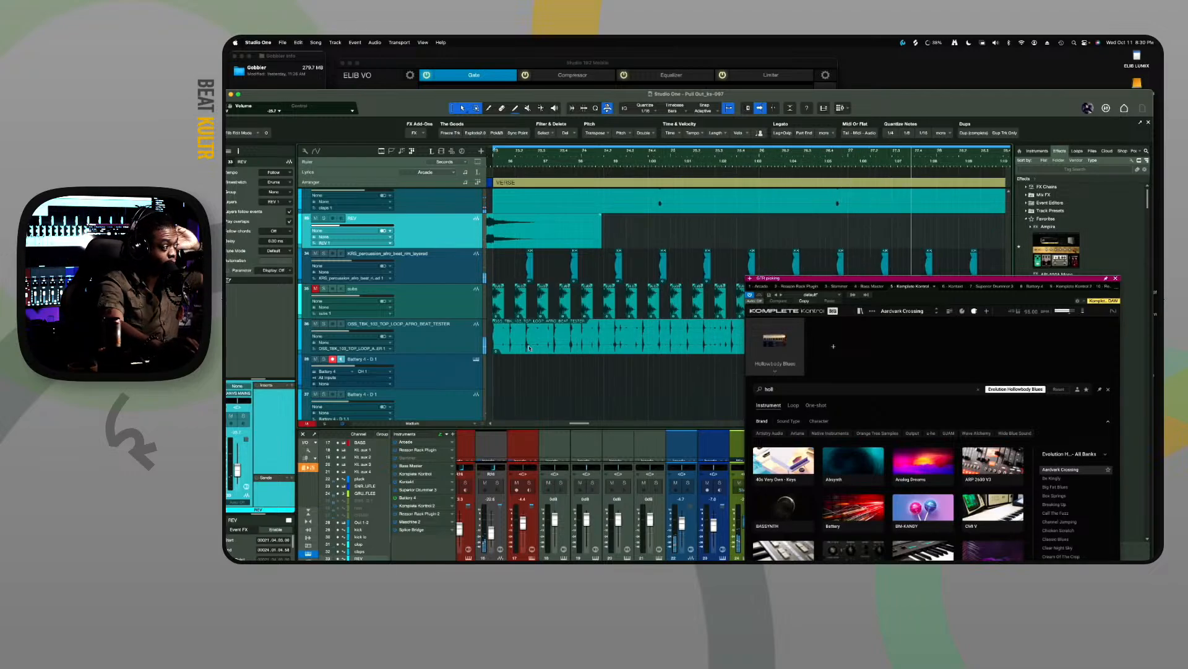
Mute and unmute the Afro beat top loop track during playback to hear its contribution
click(316, 323)
click(315, 324)
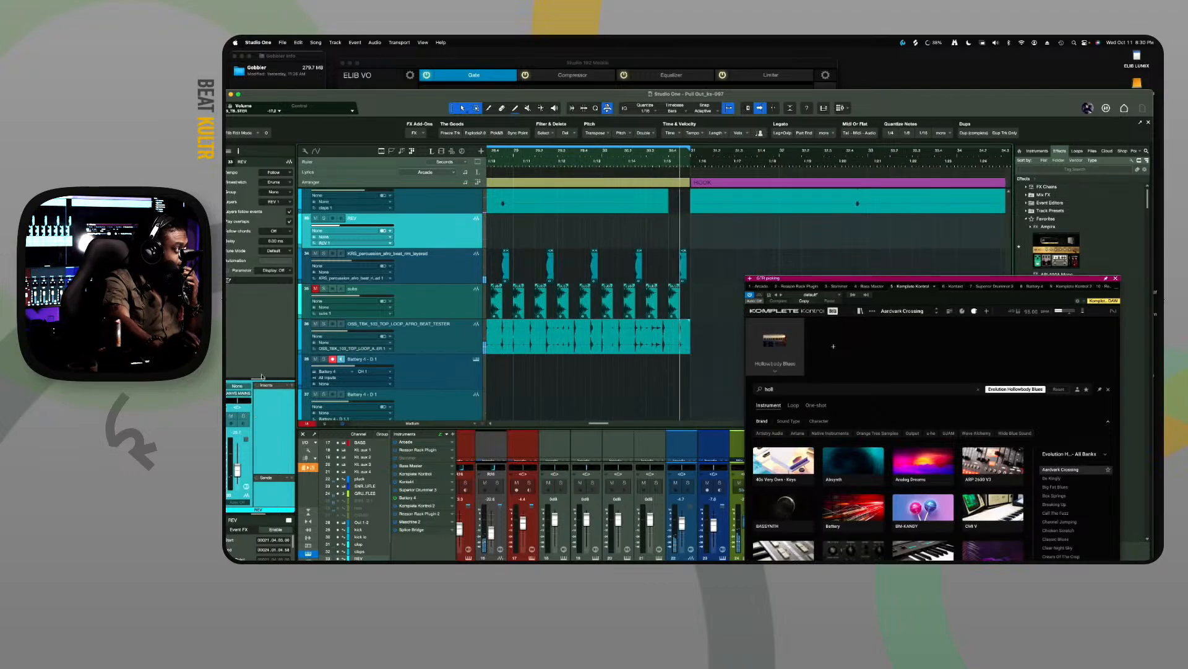
Maximize the song window and pan the REV channel slightly to the right
double_click(332, 97)
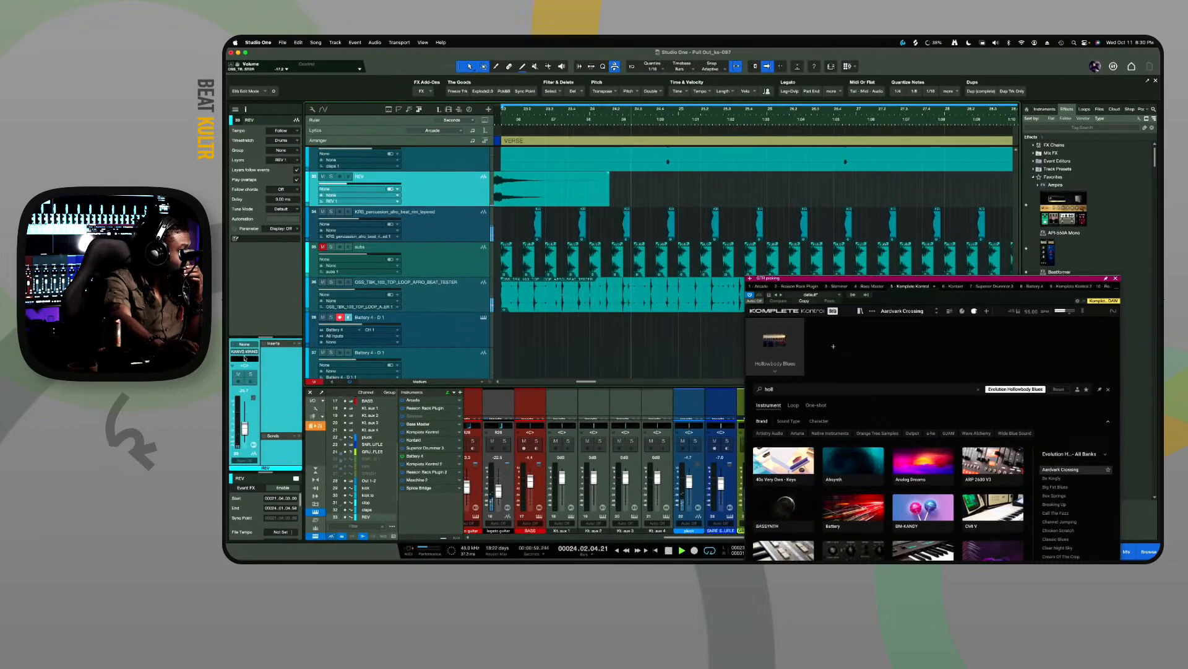
drag(245, 358, 250, 359)
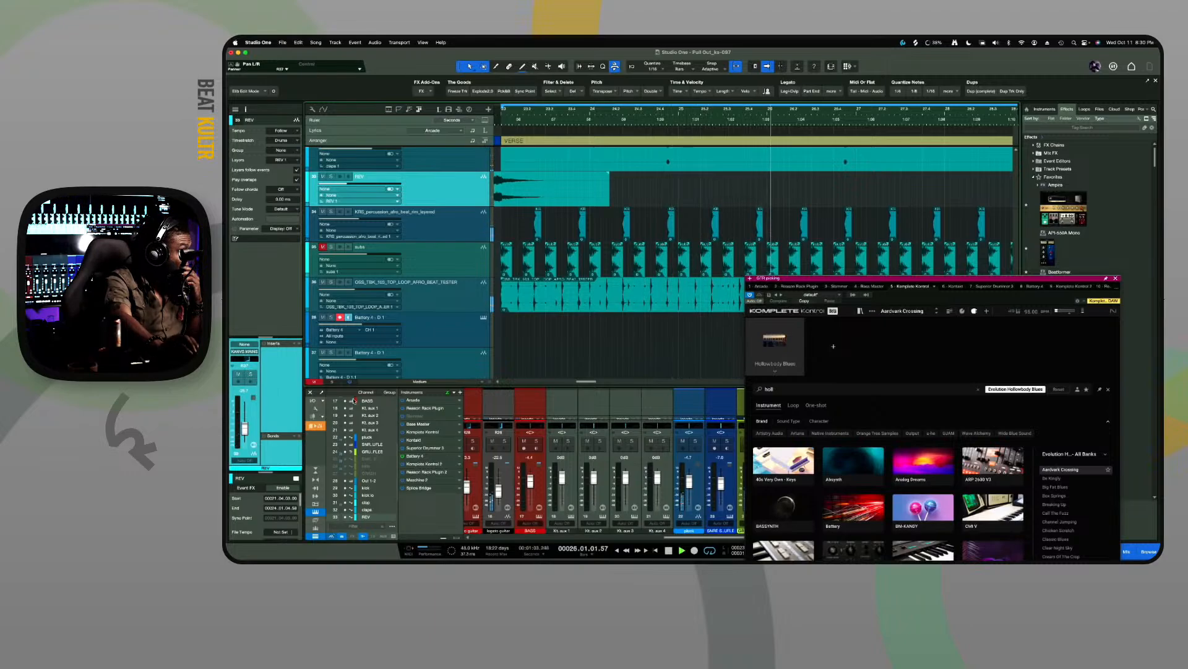
Rename the Afro beat tester loop track as "top loop"
double_click(443, 283)
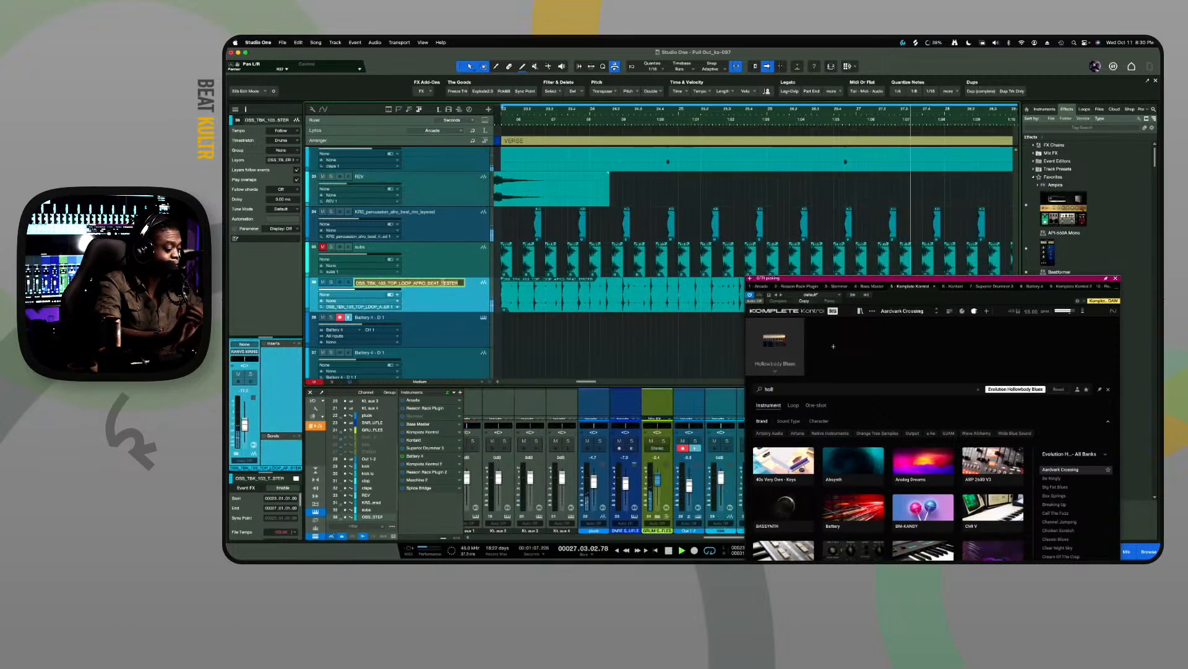
text(top)
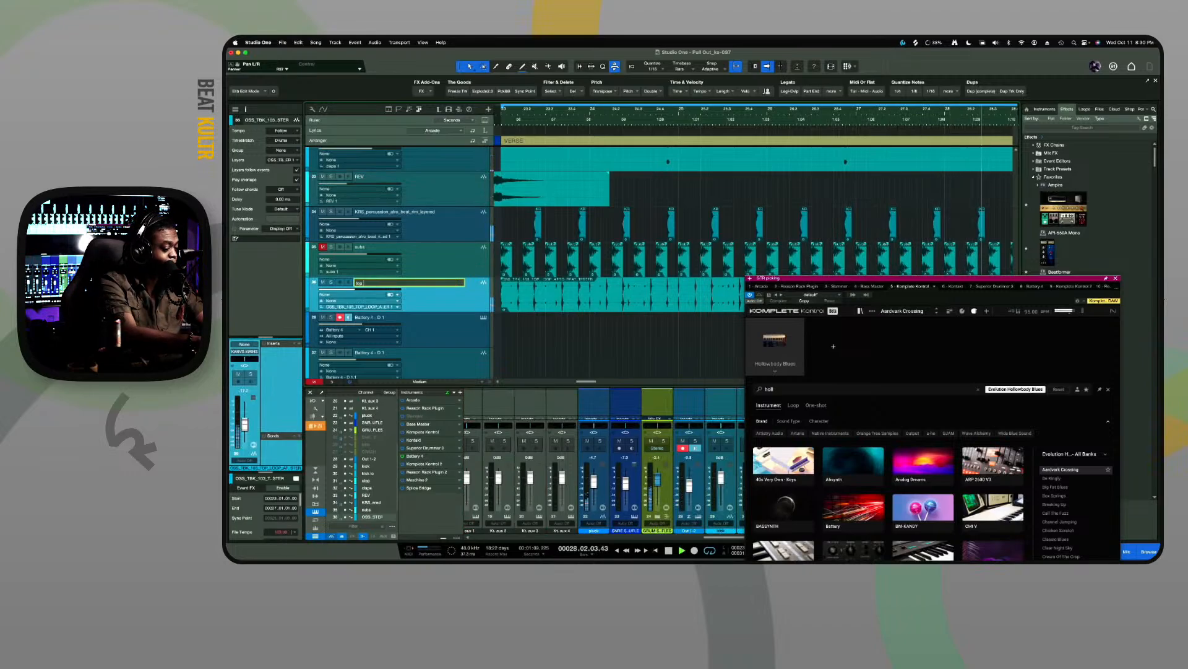
text( loop)
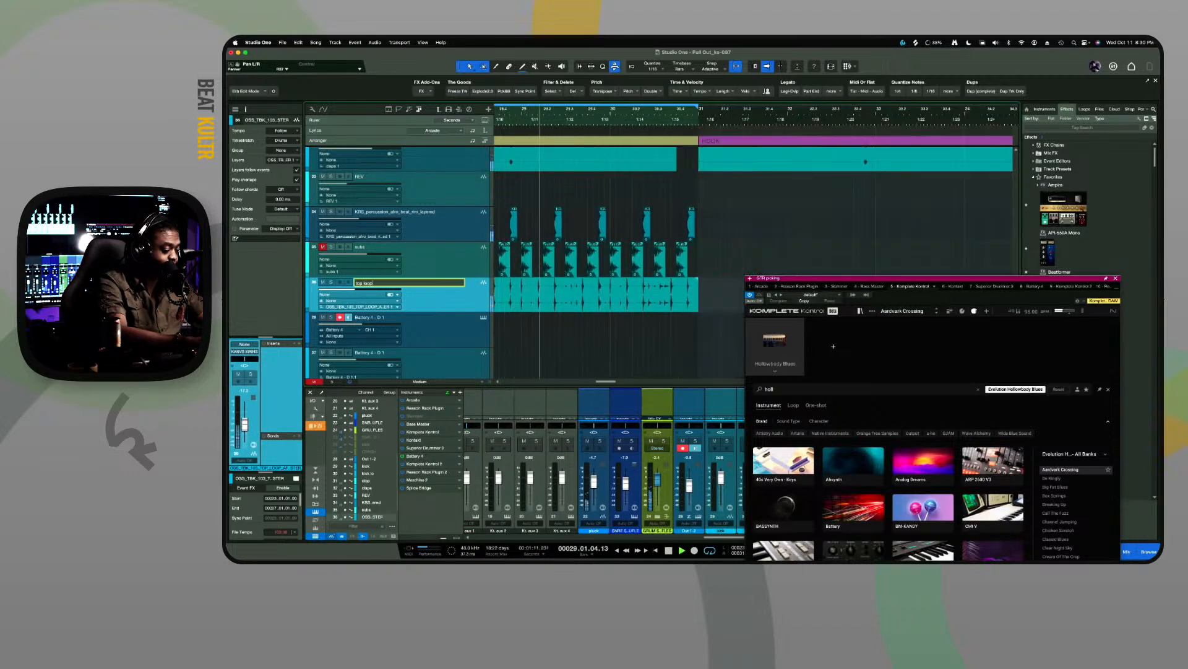
key(Return)
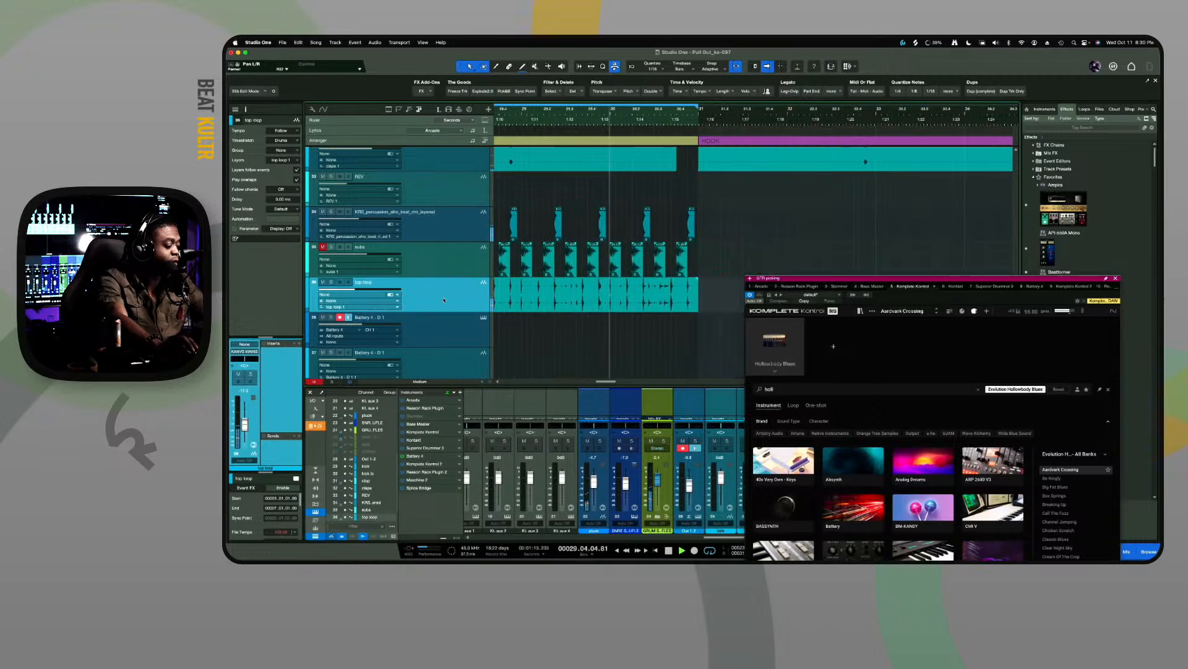
Shrink the track heights and move the top loop track directly below the Battery 4 track
key(shift+w)
key(shift+w)
key(shift+w)
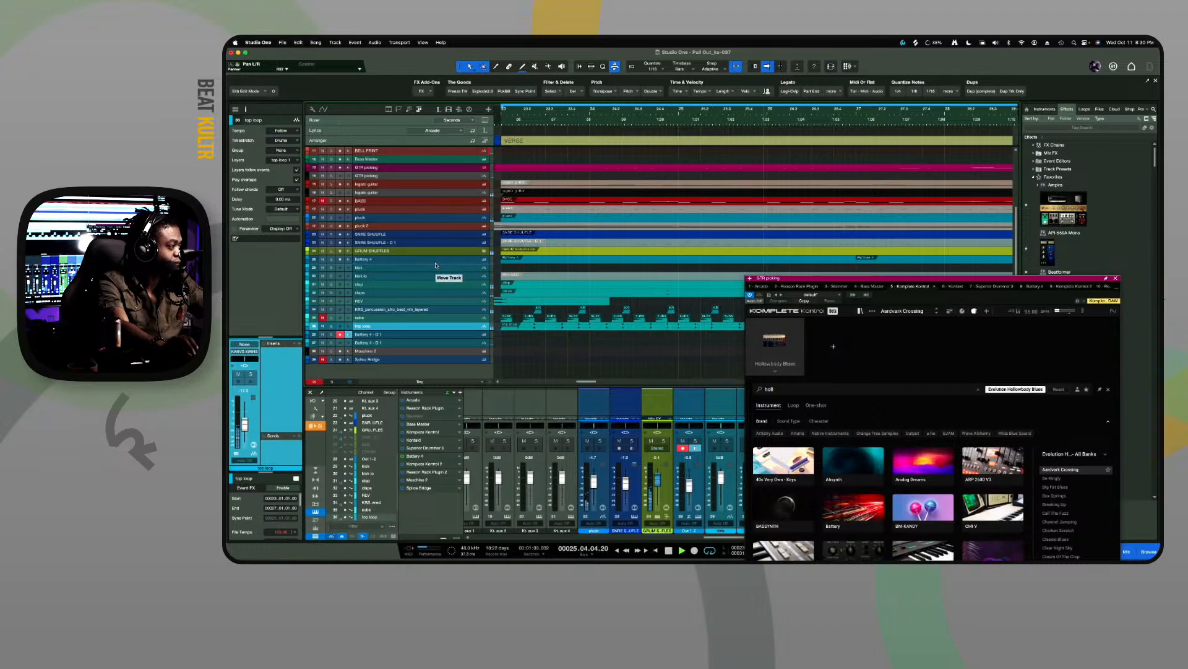
drag(435, 264, 436, 265)
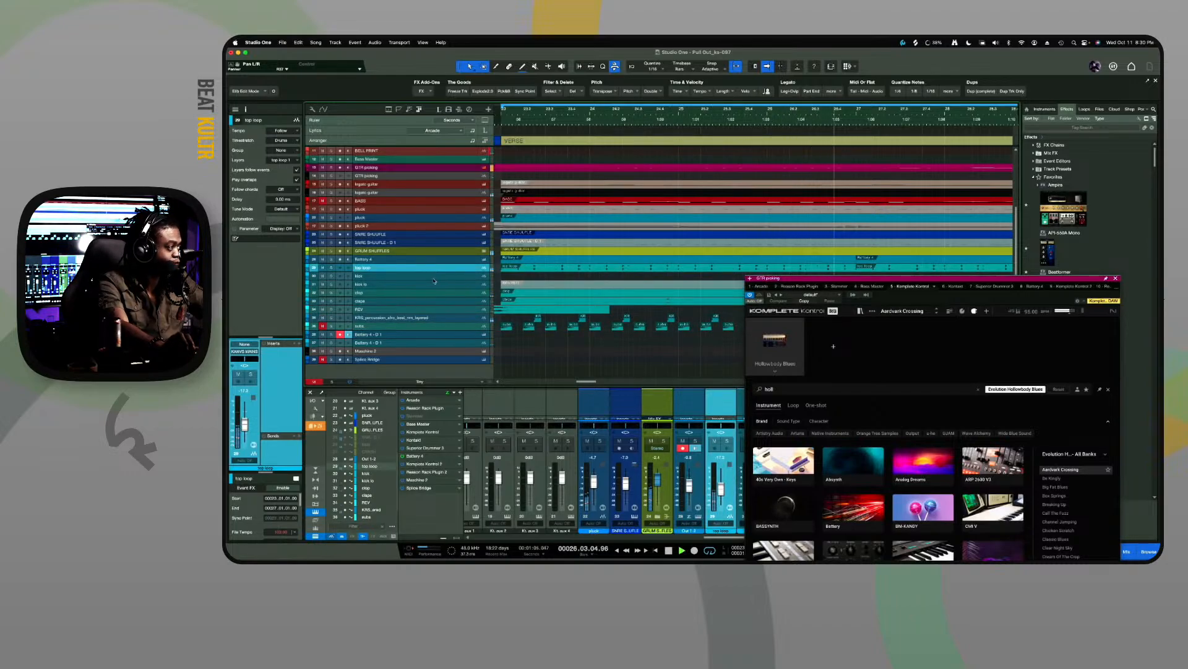
Find and select the Bass Master track, open its instrument window and stop playback
scroll(435, 281, up, 5)
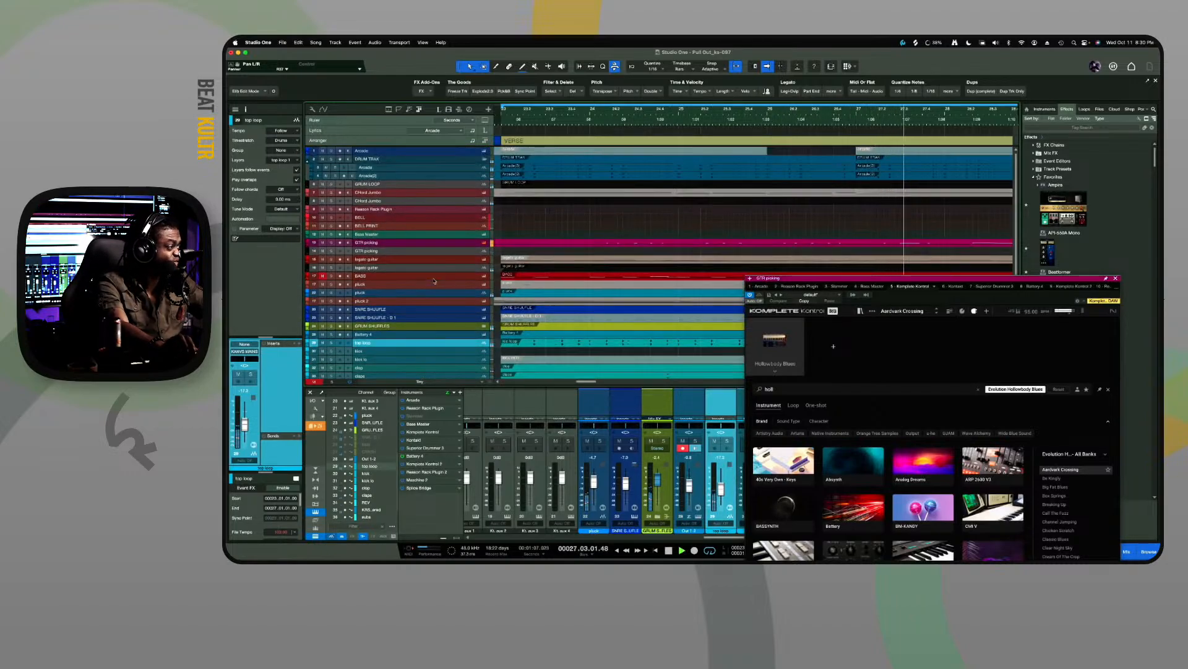
click(435, 281)
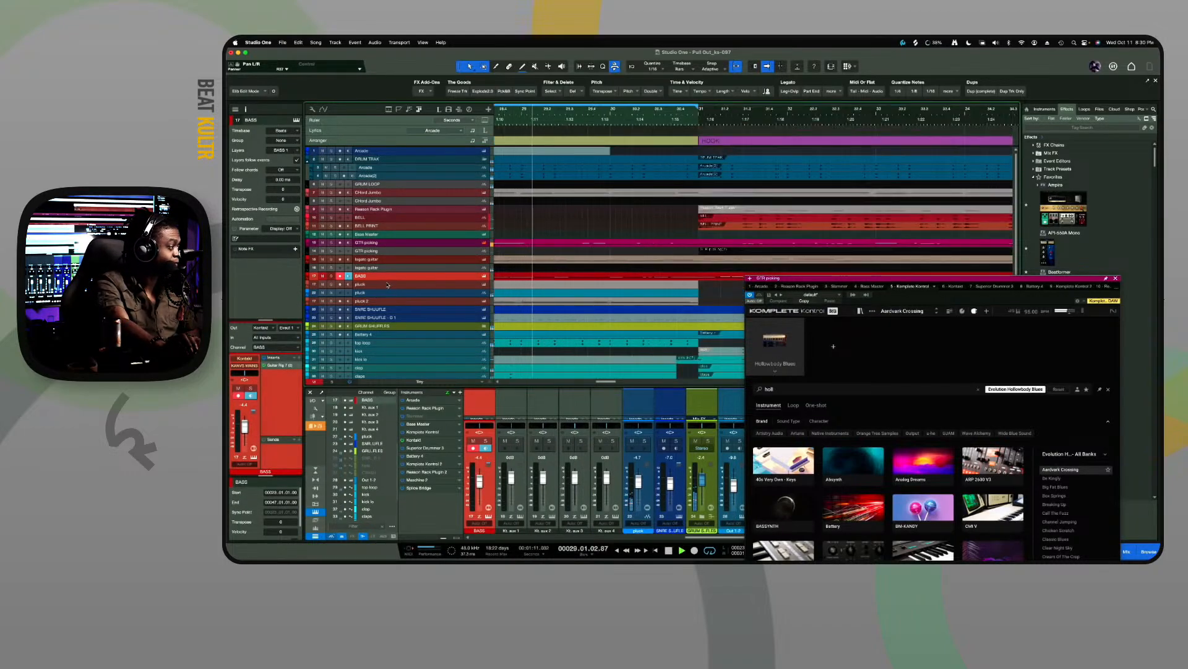
click(396, 345)
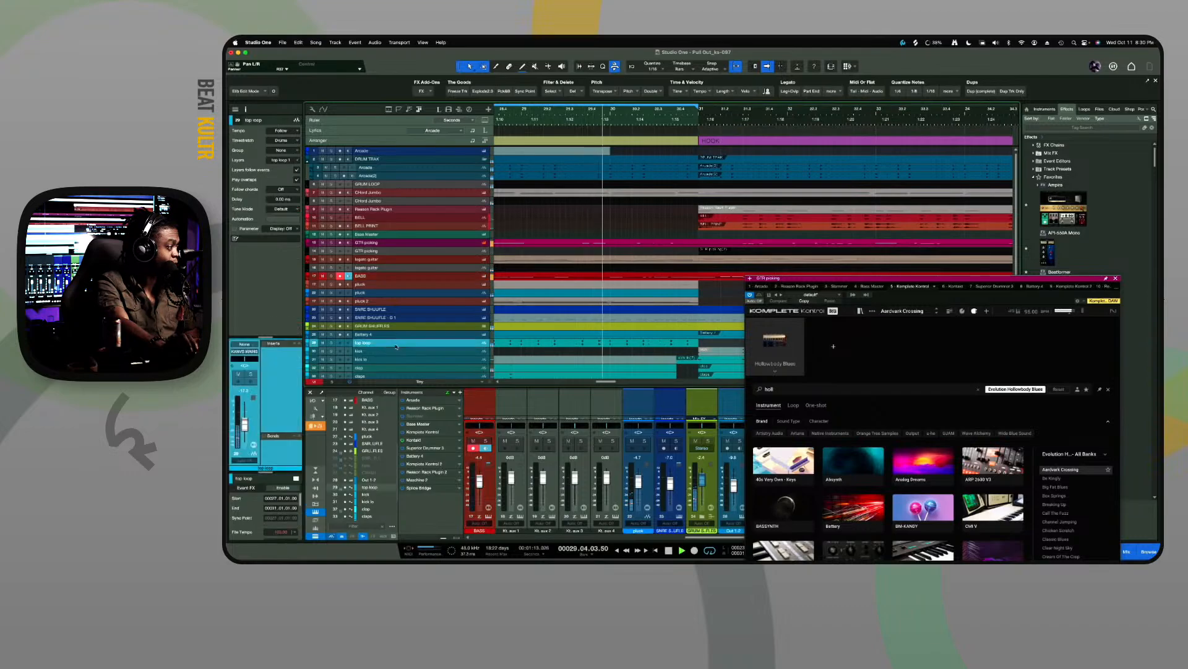
scroll(396, 345, down, 5)
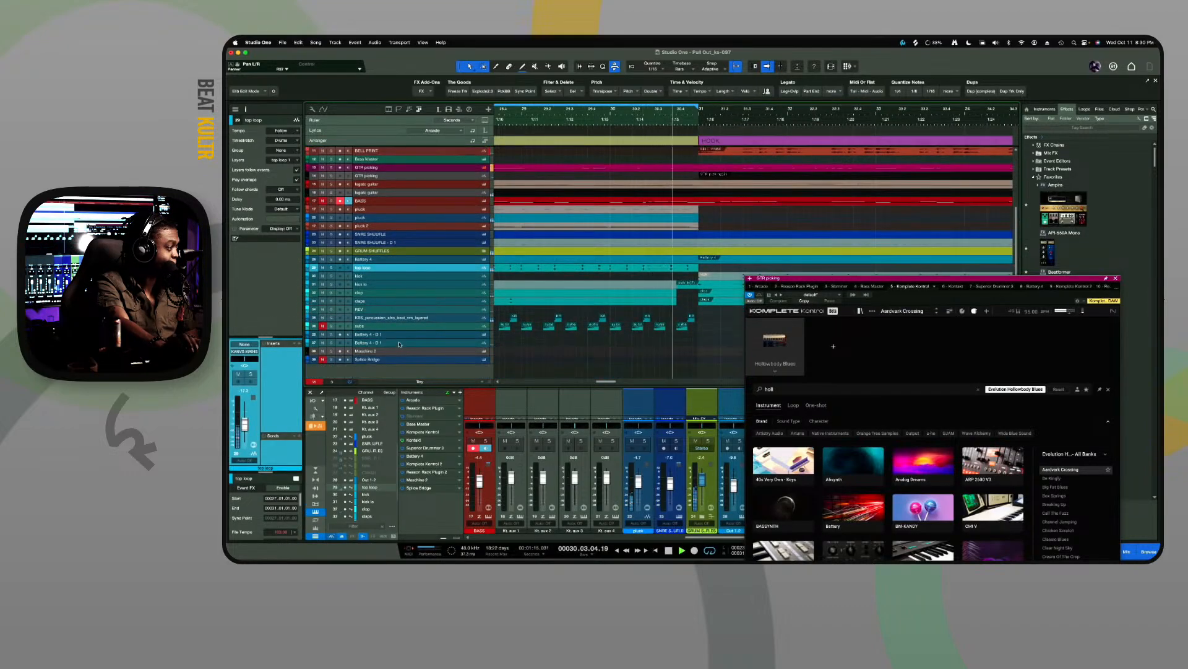
click(396, 342)
scroll(400, 337, up, 5)
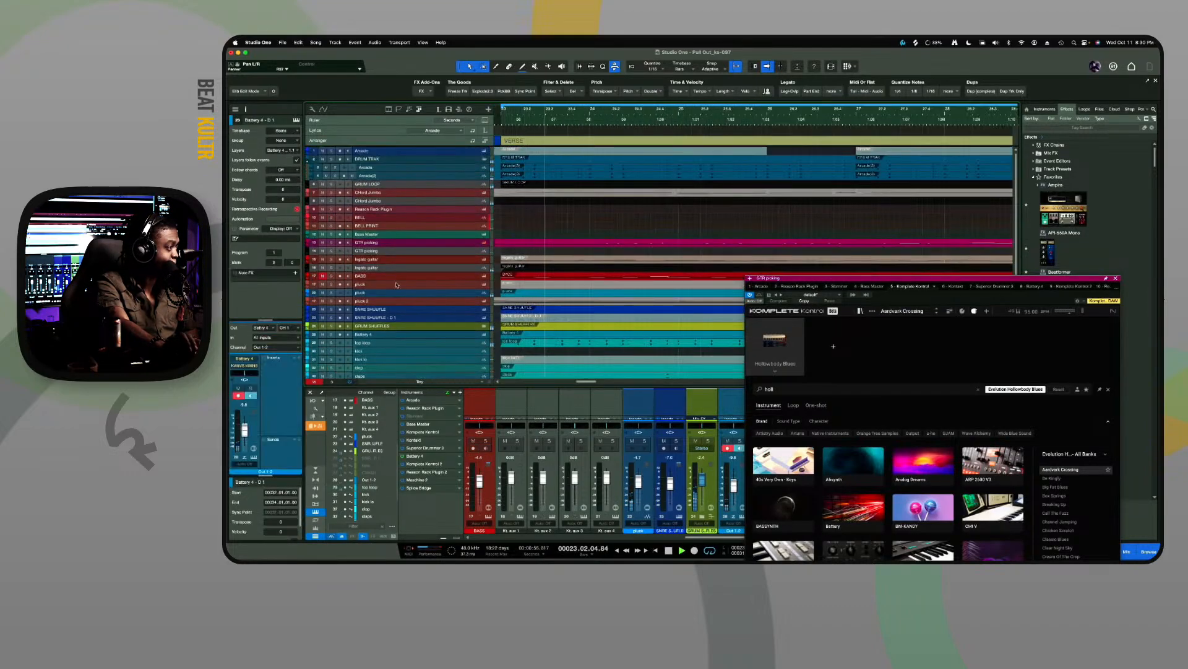
click(397, 235)
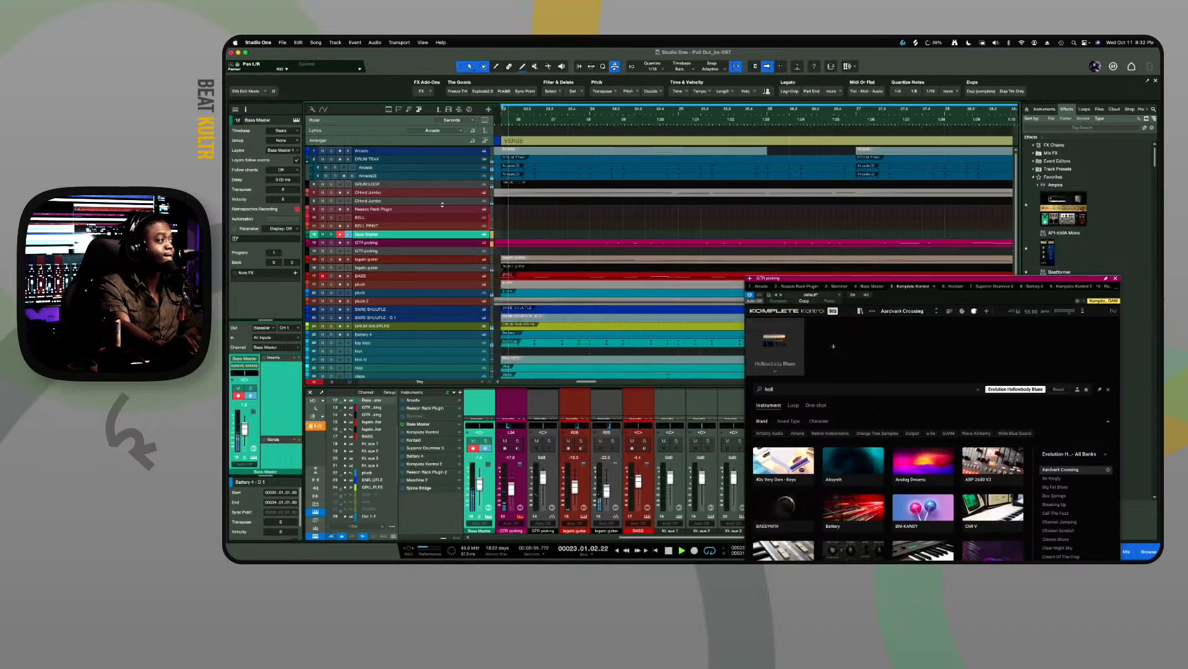
click(485, 235)
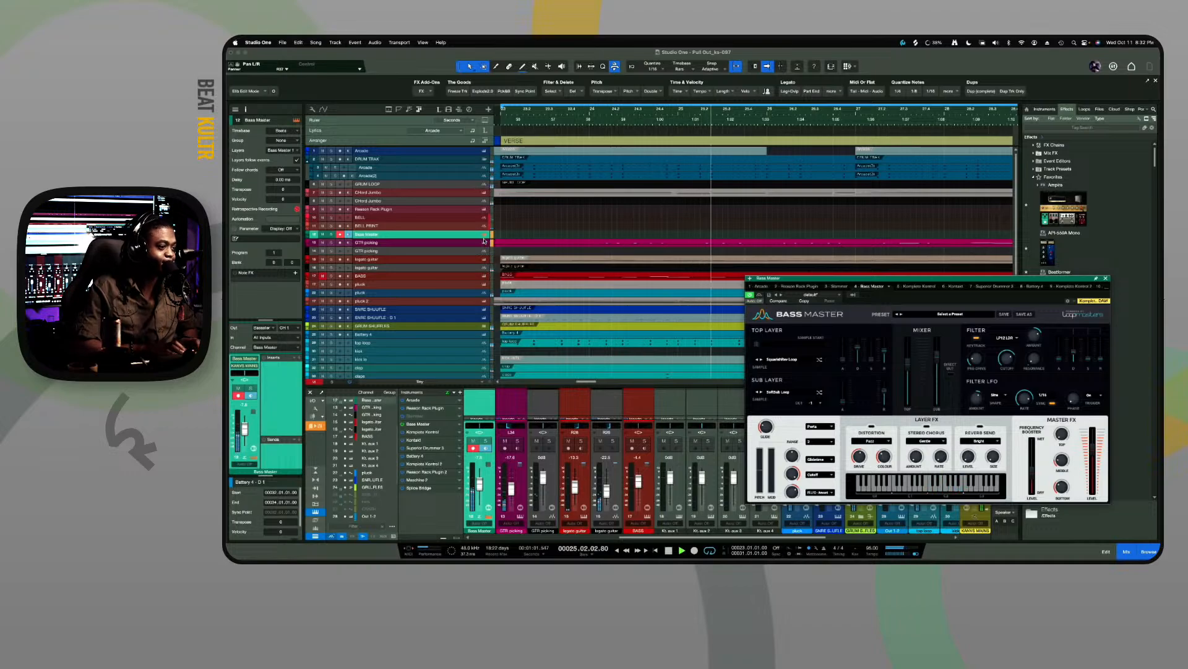
key(space)
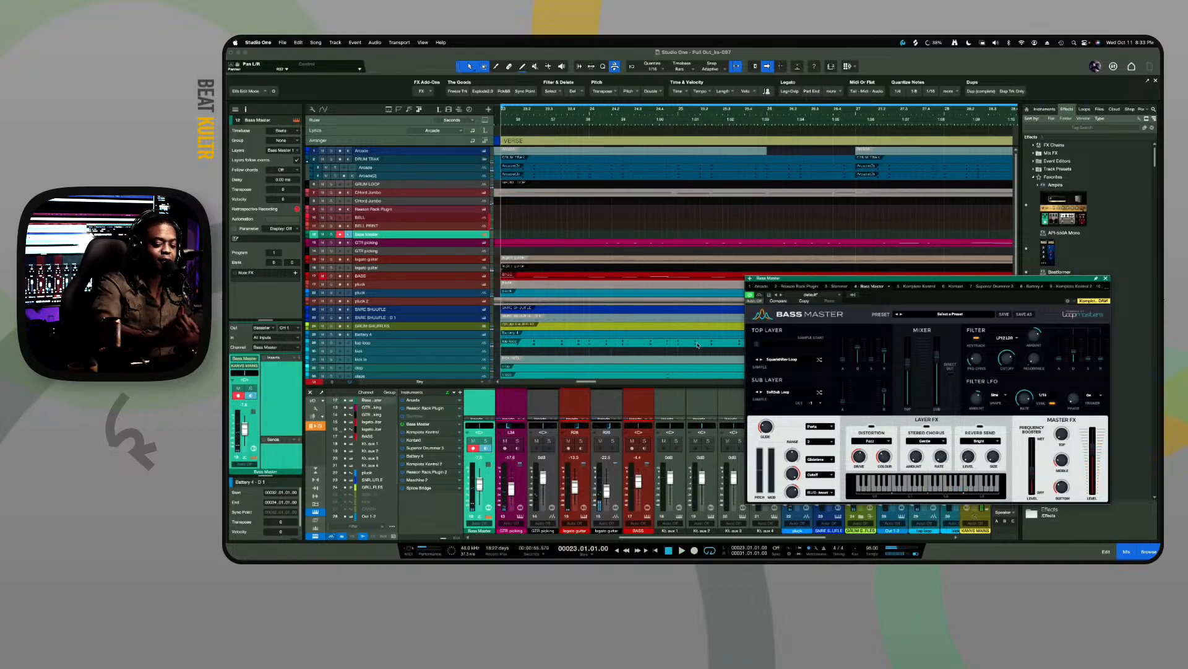
Step through the Bass Master presets one after another, auditioning each to choose a bass sound for the verse
click(901, 315)
click(901, 315)
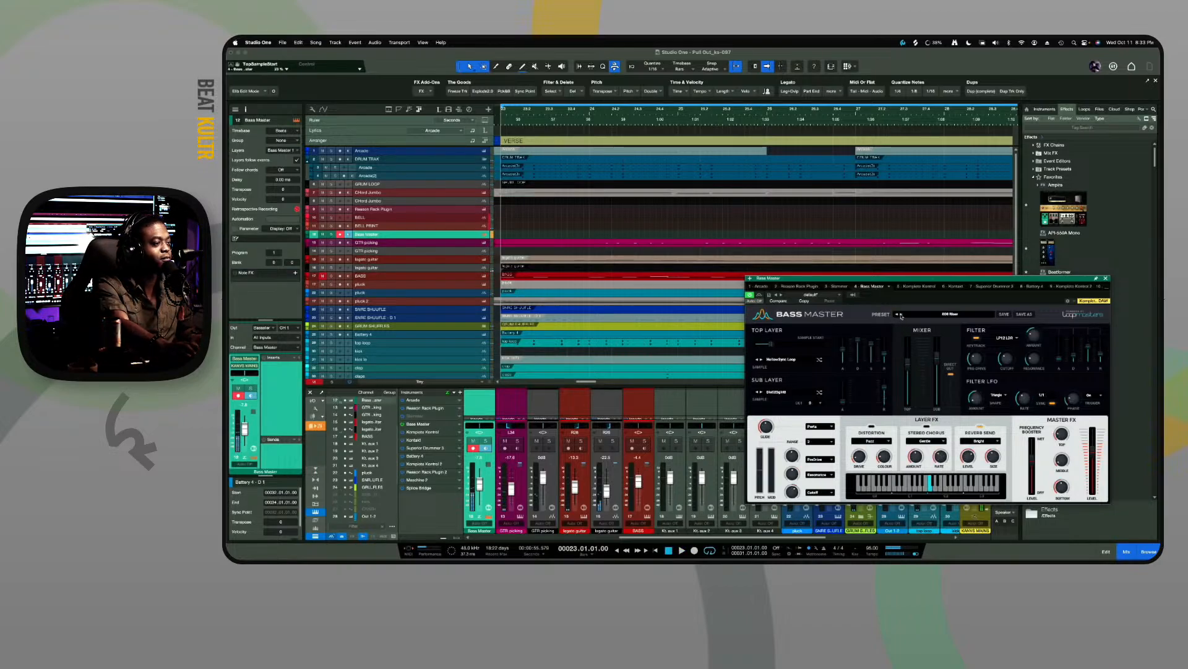
click(901, 315)
click(900, 315)
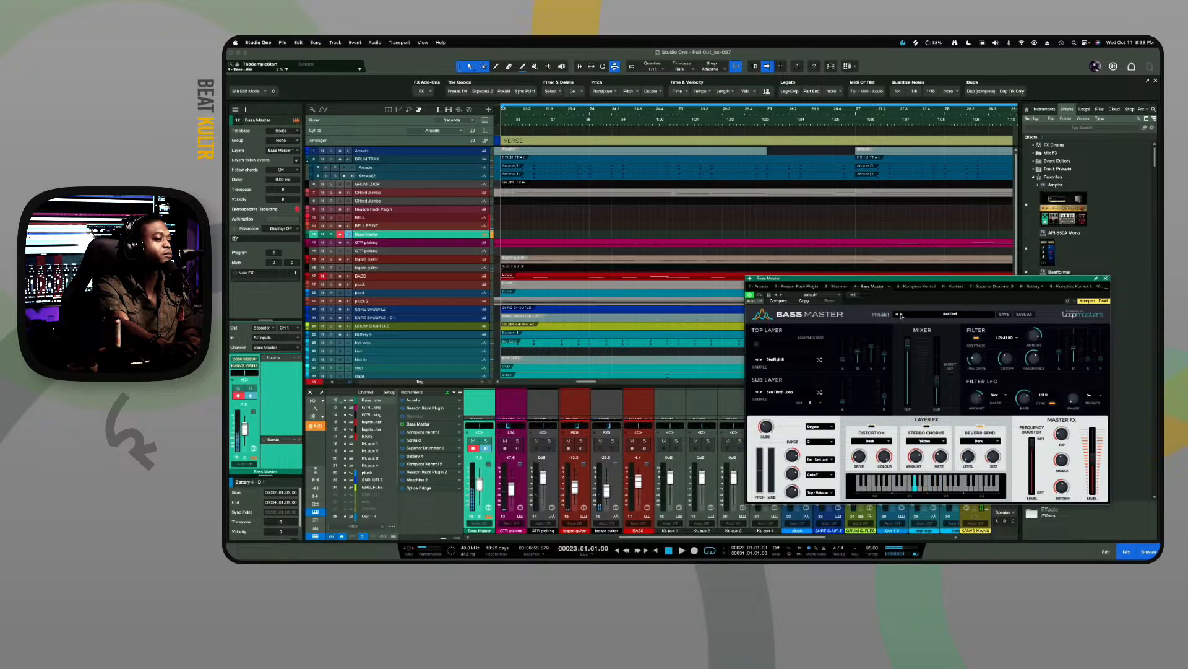
click(900, 315)
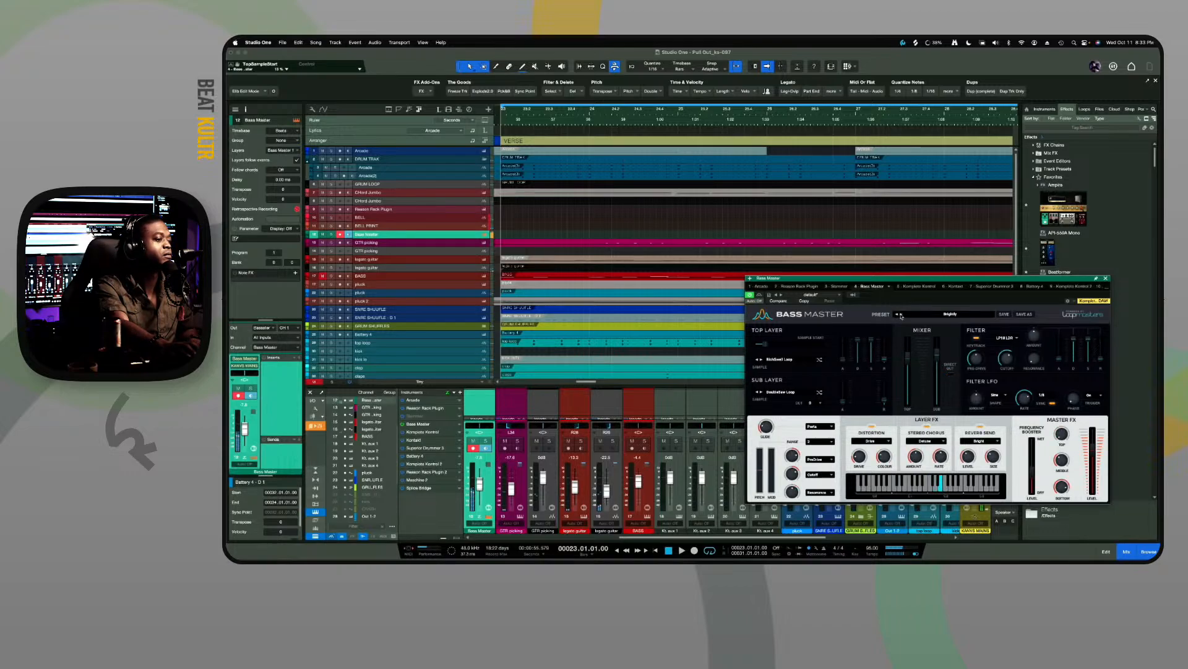
click(901, 315)
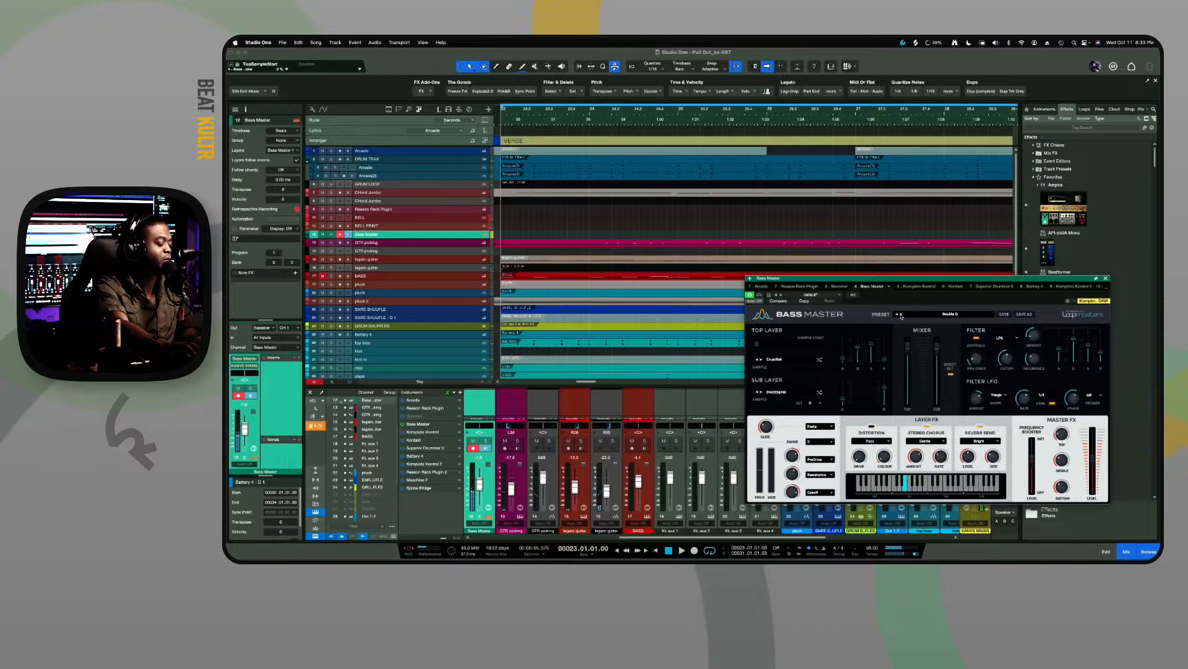
click(900, 315)
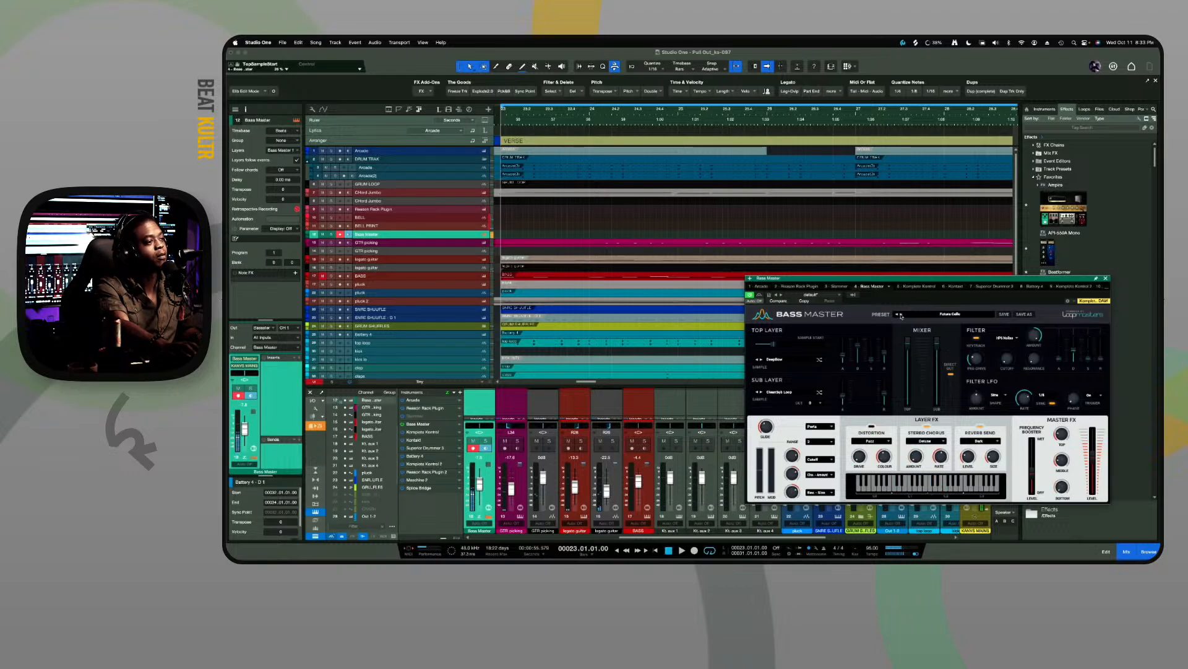
click(901, 315)
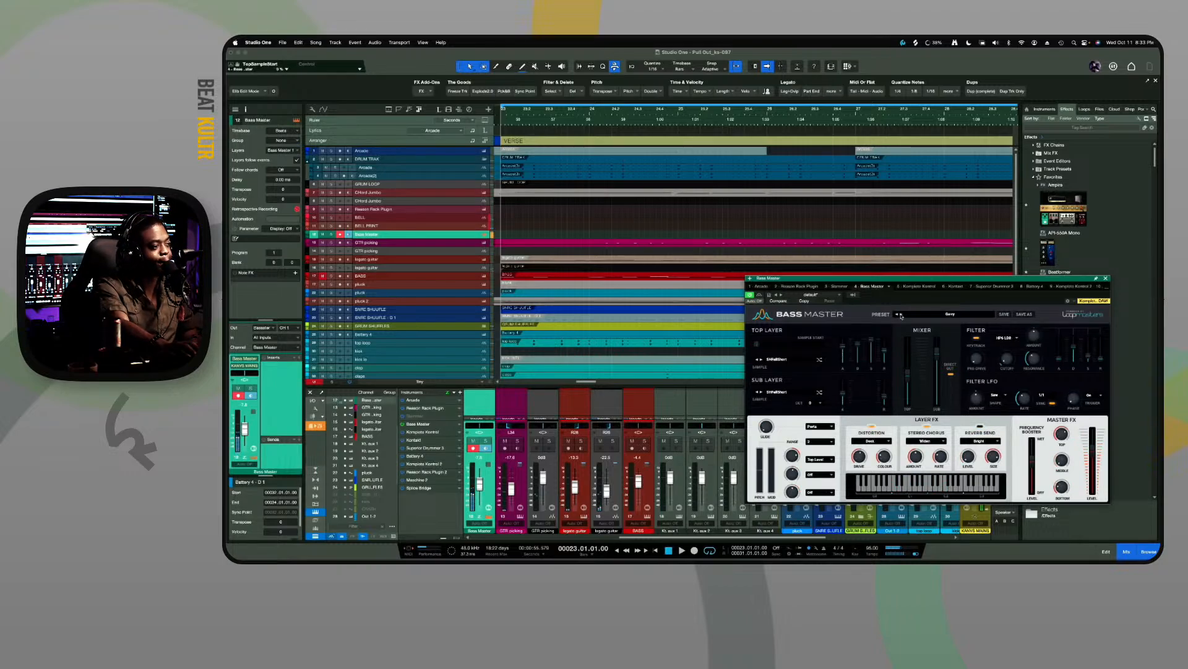
click(900, 315)
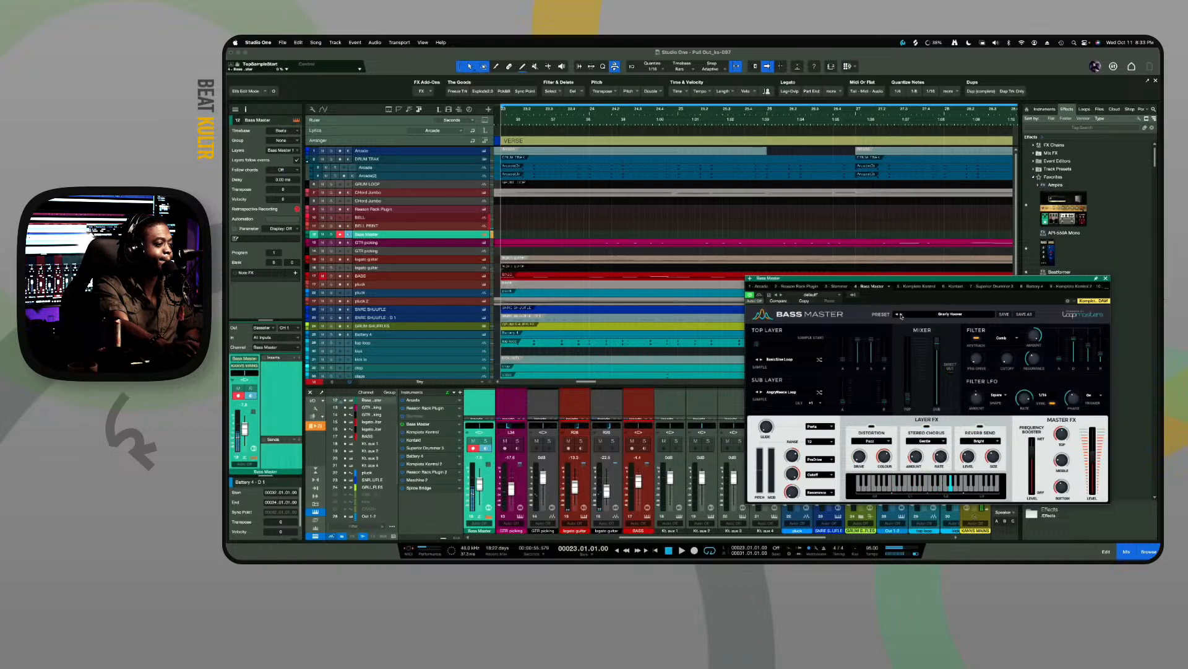
click(900, 316)
click(901, 315)
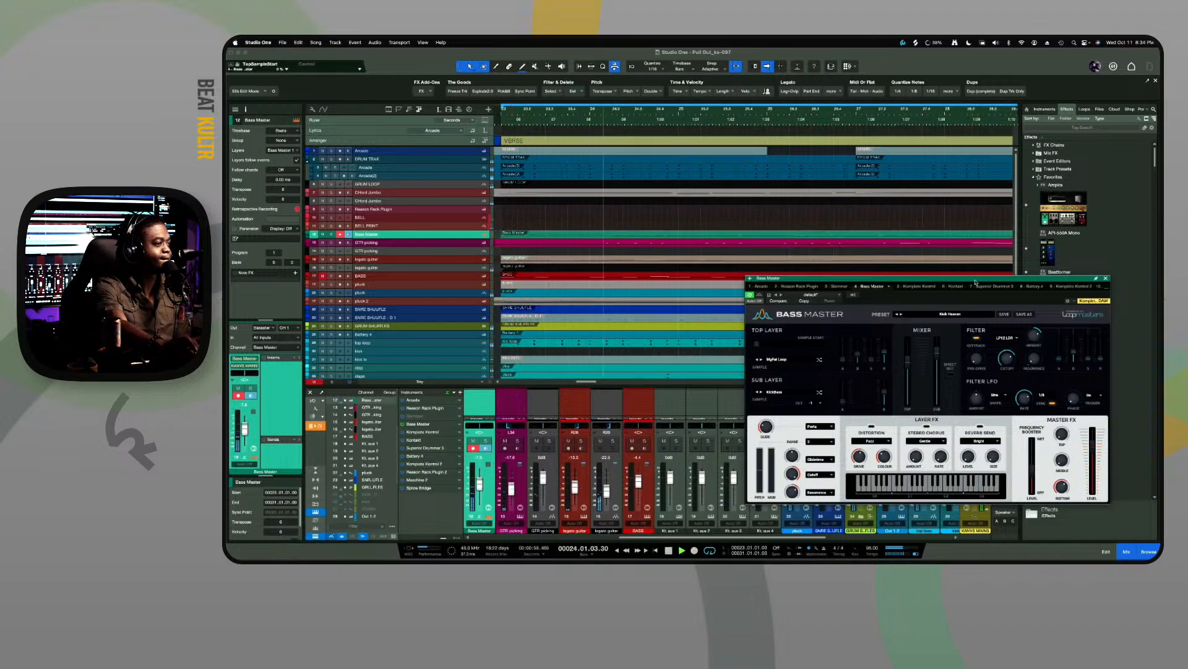
Move the Bass Master window out of the way, open the track's recorded part in the note editor and enlarge the editor
drag(975, 280, 984, 336)
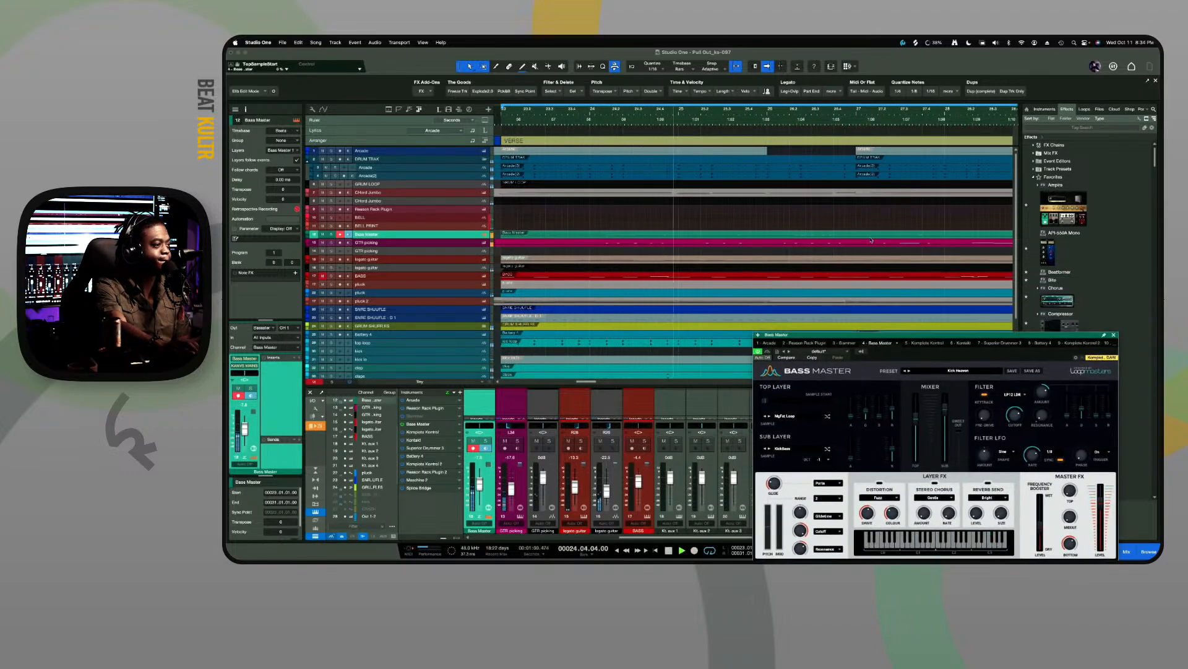
key(F2)
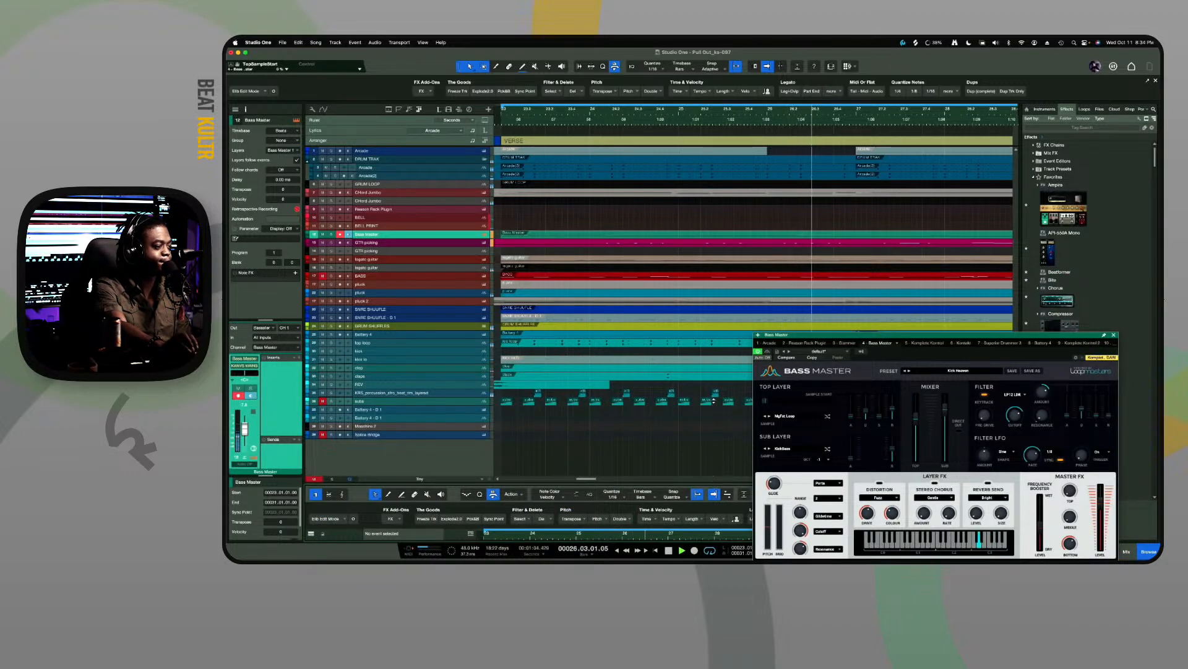
drag(715, 484, 706, 211)
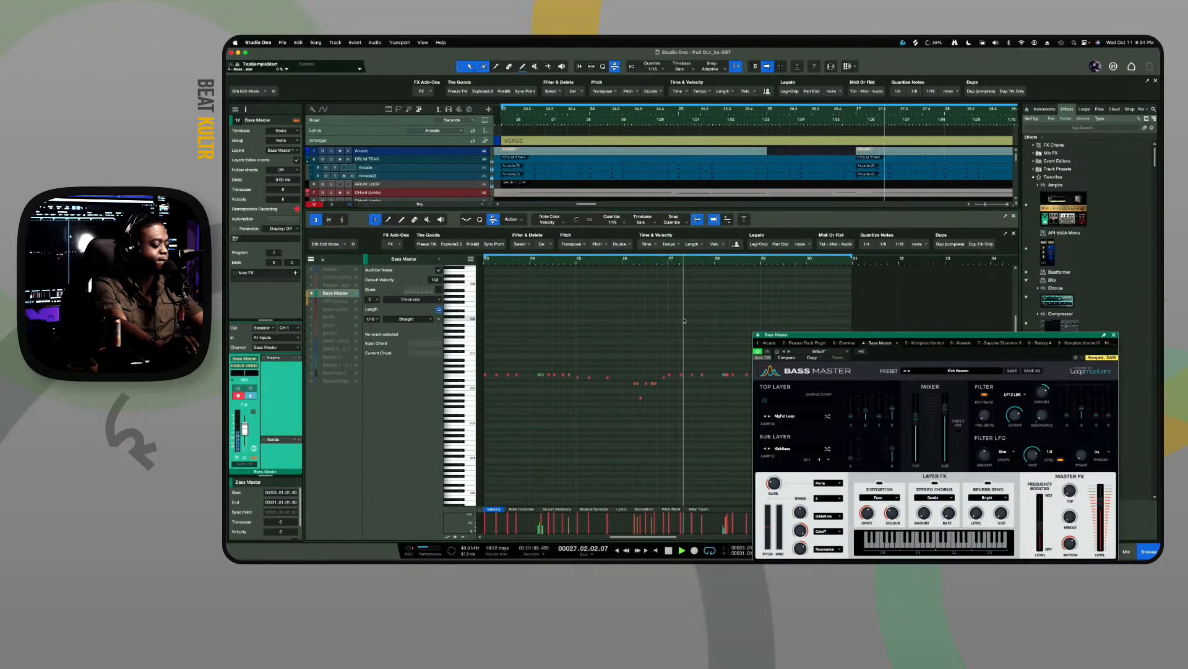
Select all the bass notes, play them from bar 23, and undo the last note edit
key(super+a)
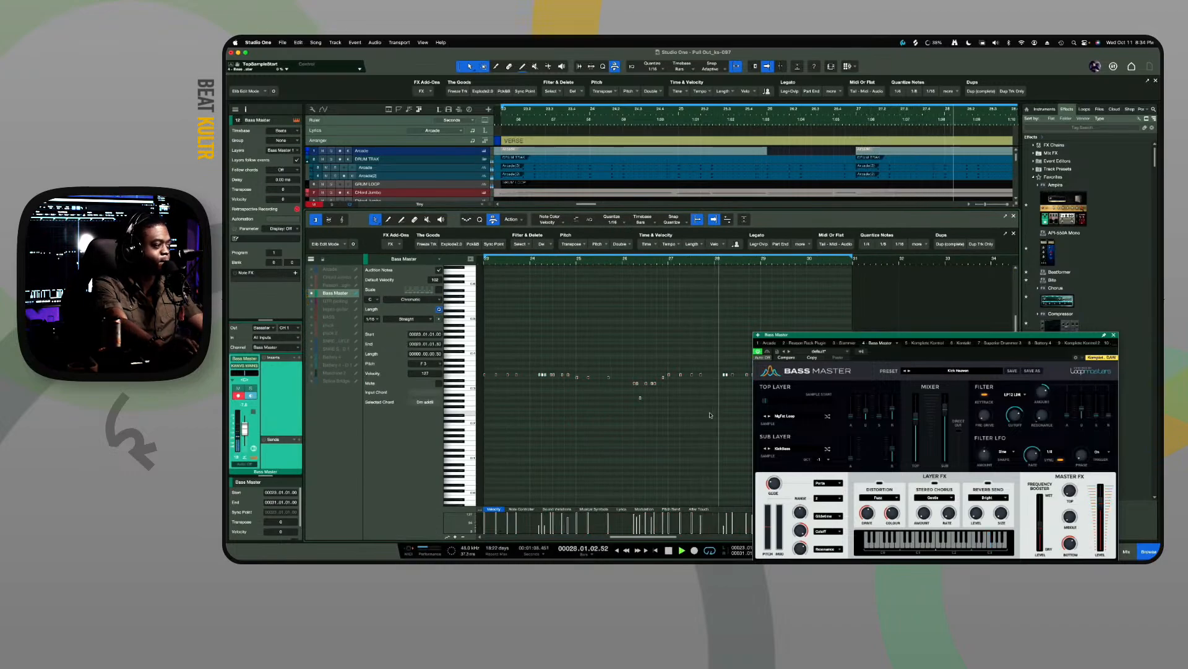
click(485, 258)
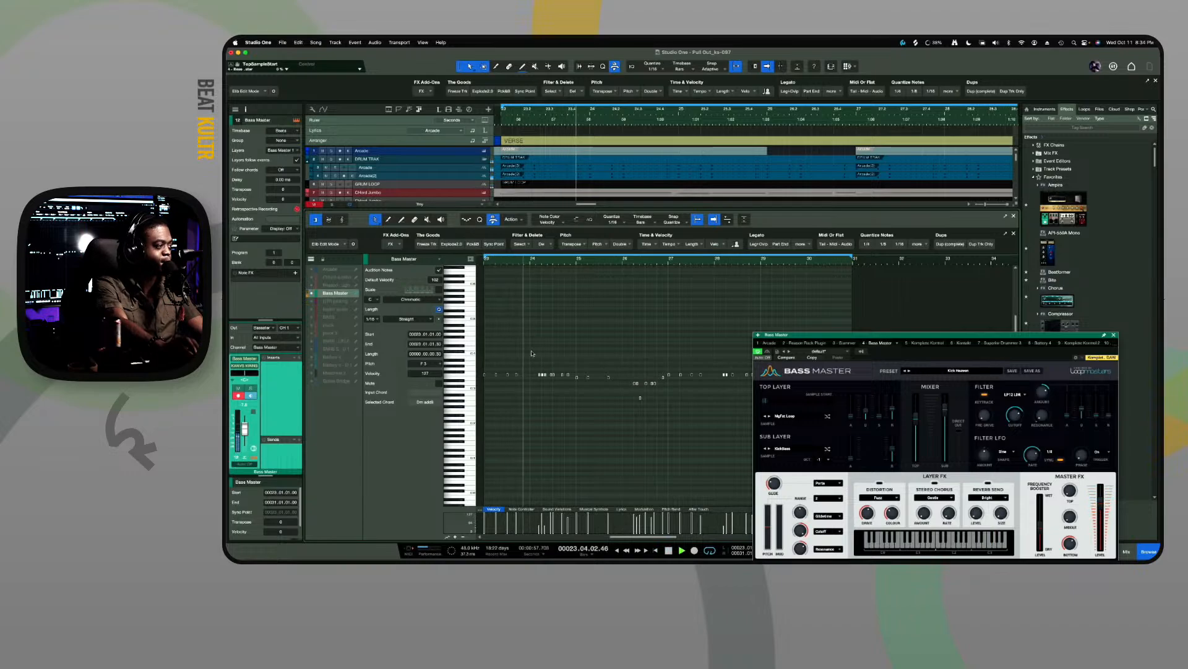
key(space)
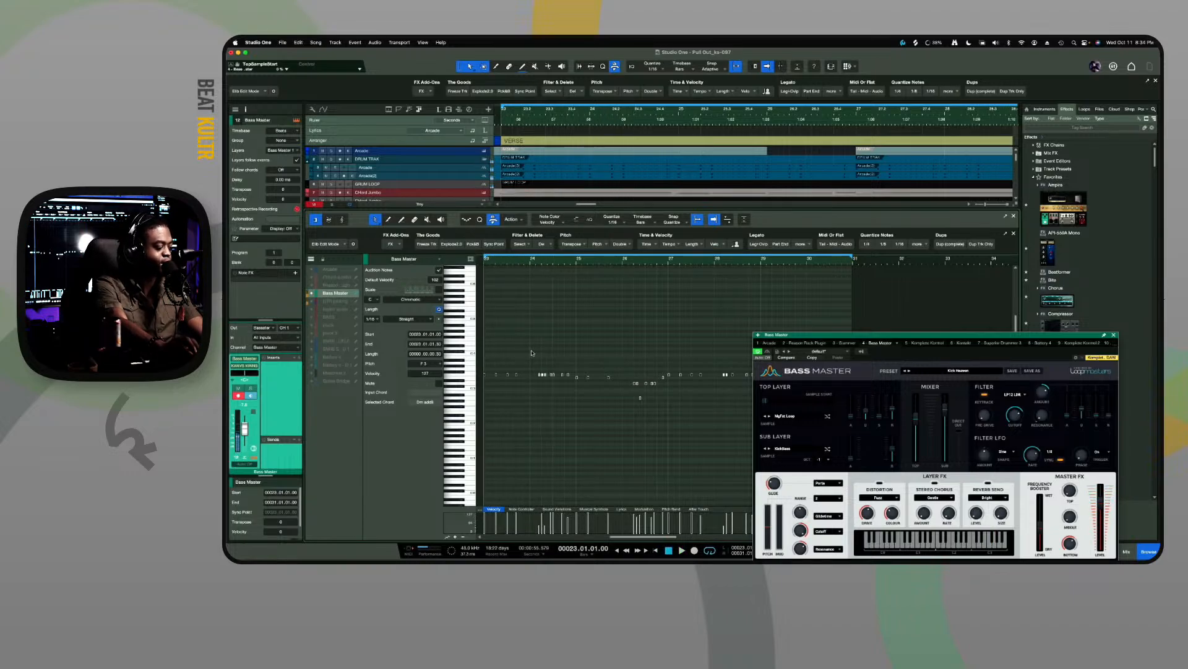
key(super+z)
key(space)
click(532, 351)
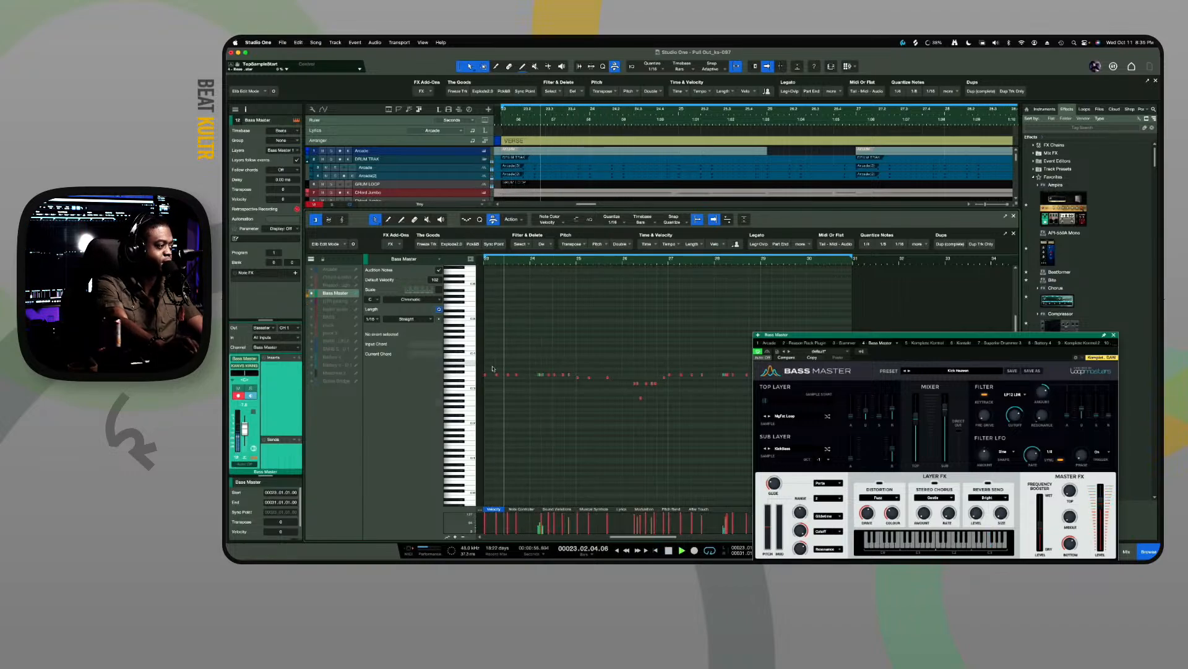
Select the opening bass notes in bar 23 and play the part from the start of the verse
drag(519, 390, 484, 339)
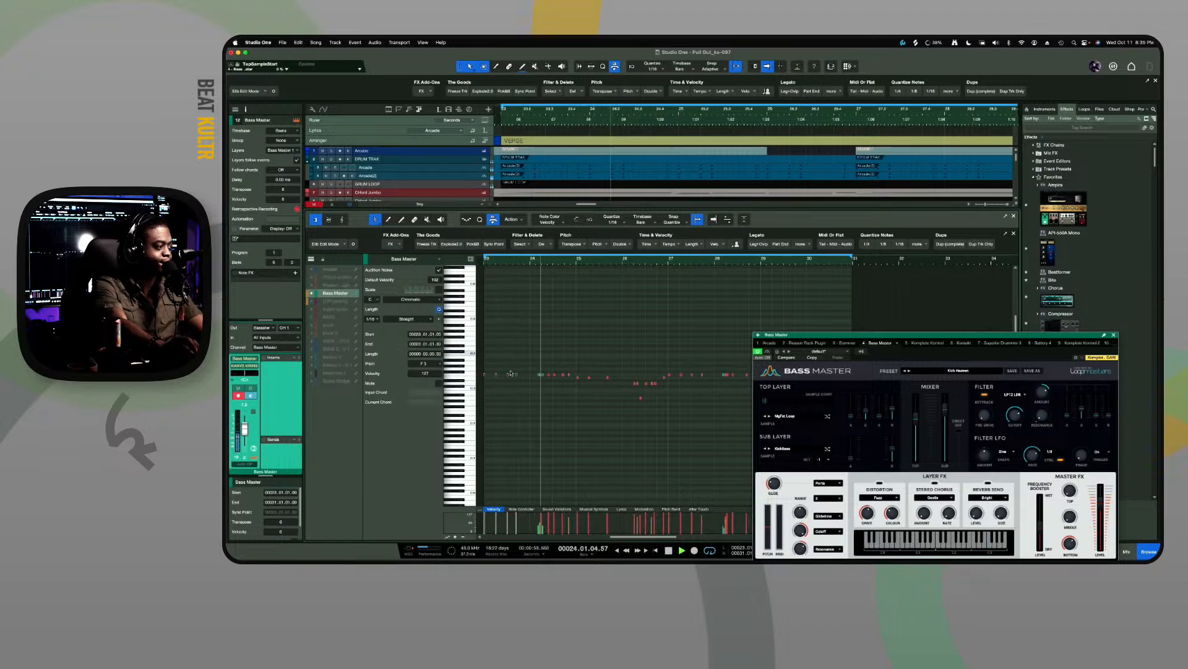
key(space)
key(e)
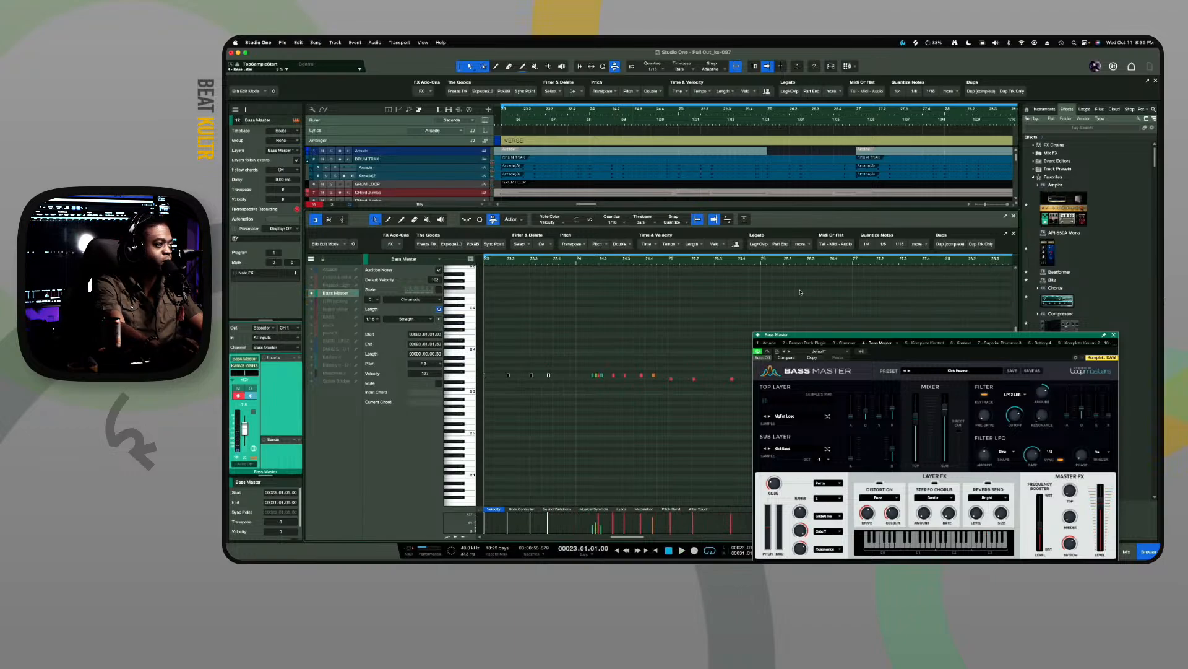
key(space)
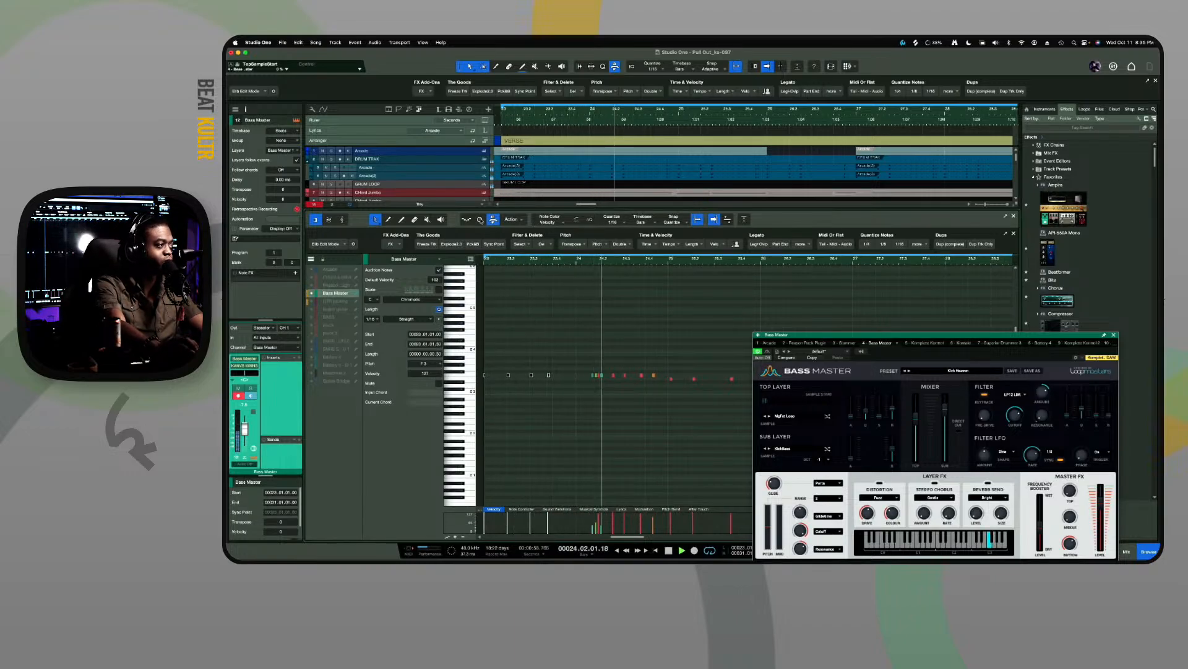
Show the quantize settings, choose 1/32, quantize the short note group just after bar 24 and play it back
click(480, 219)
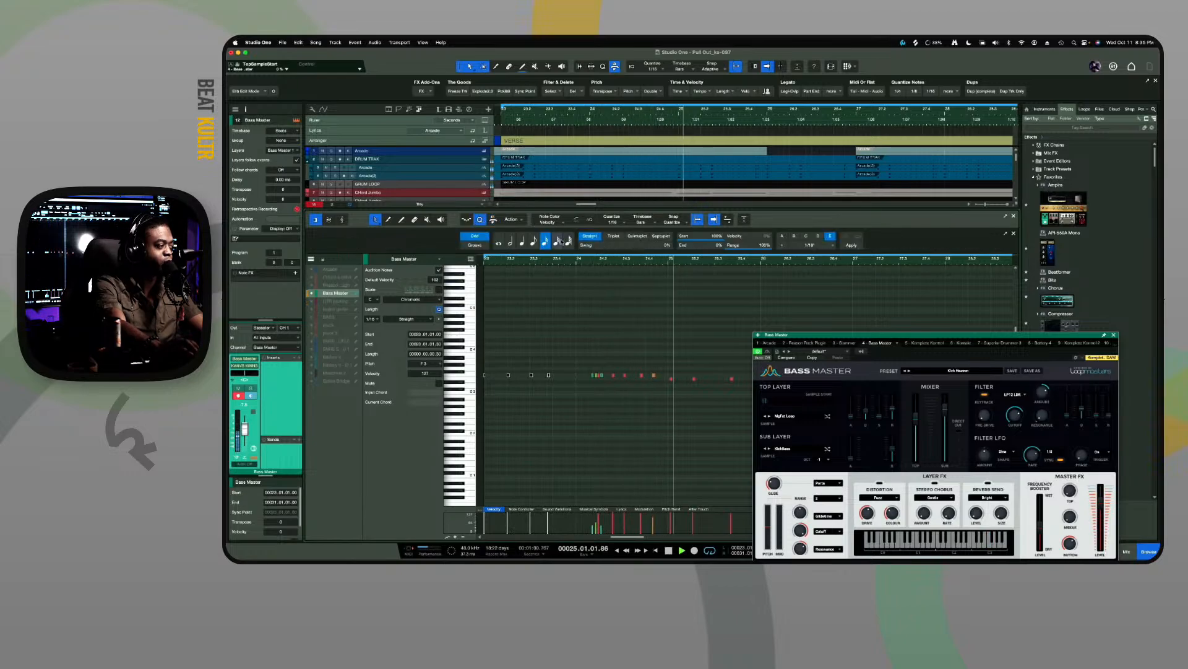
key(space)
mouse_move(579, 355)
mouse_down()
mouse_move(614, 390)
mouse_move(573, 360)
mouse_up()
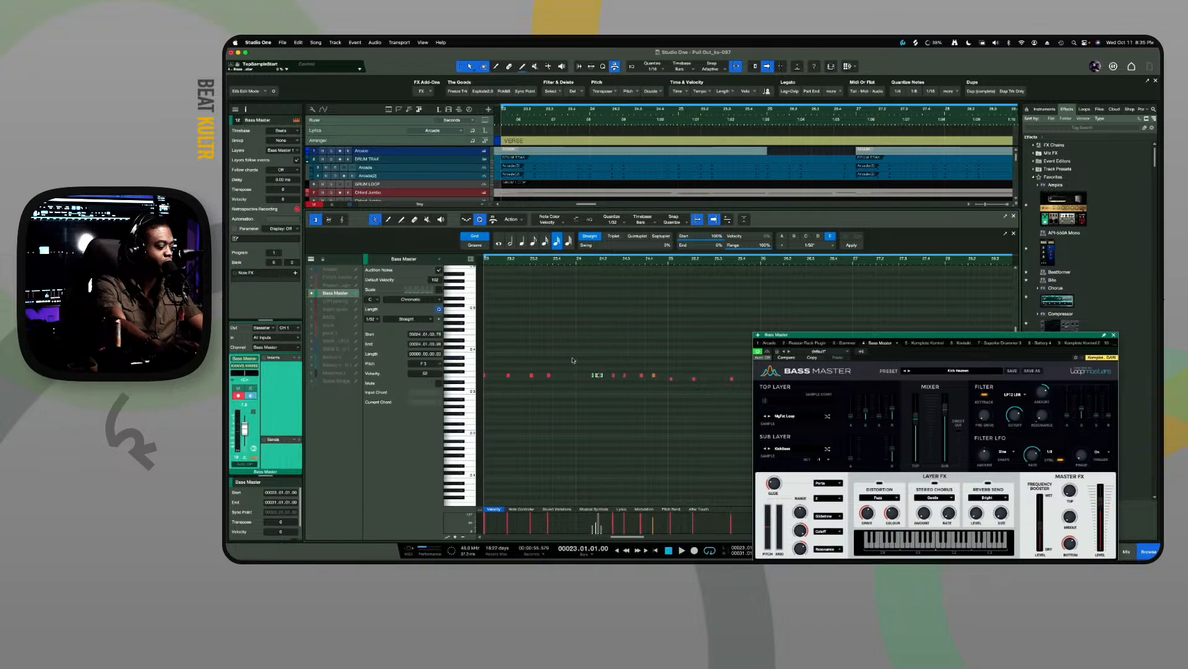
key(space)
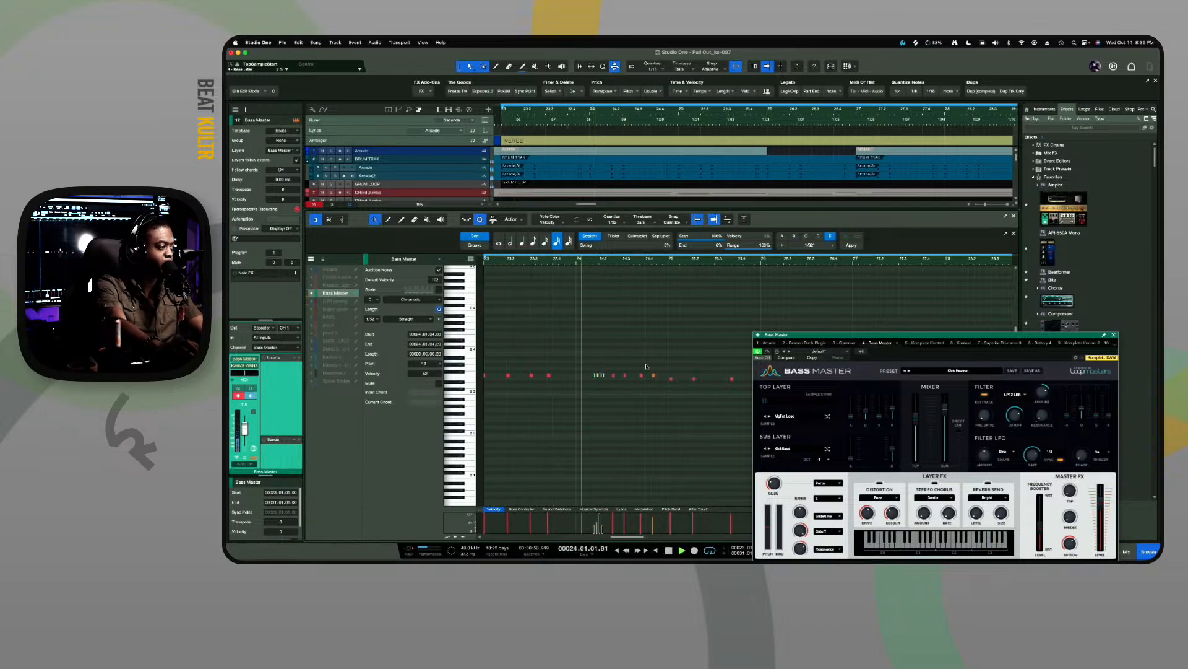
key(space)
key(space)
click(615, 418)
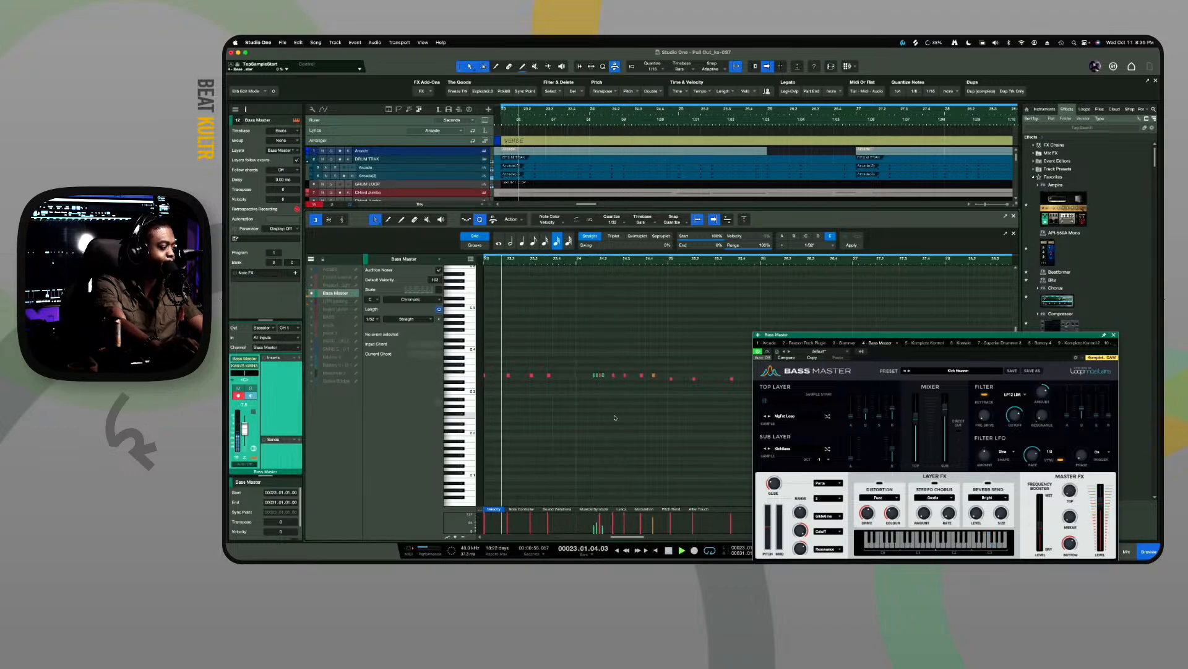
Close the Bass Master instrument window and play the opening bass notes in the enlarged note view
key(e)
key(e)
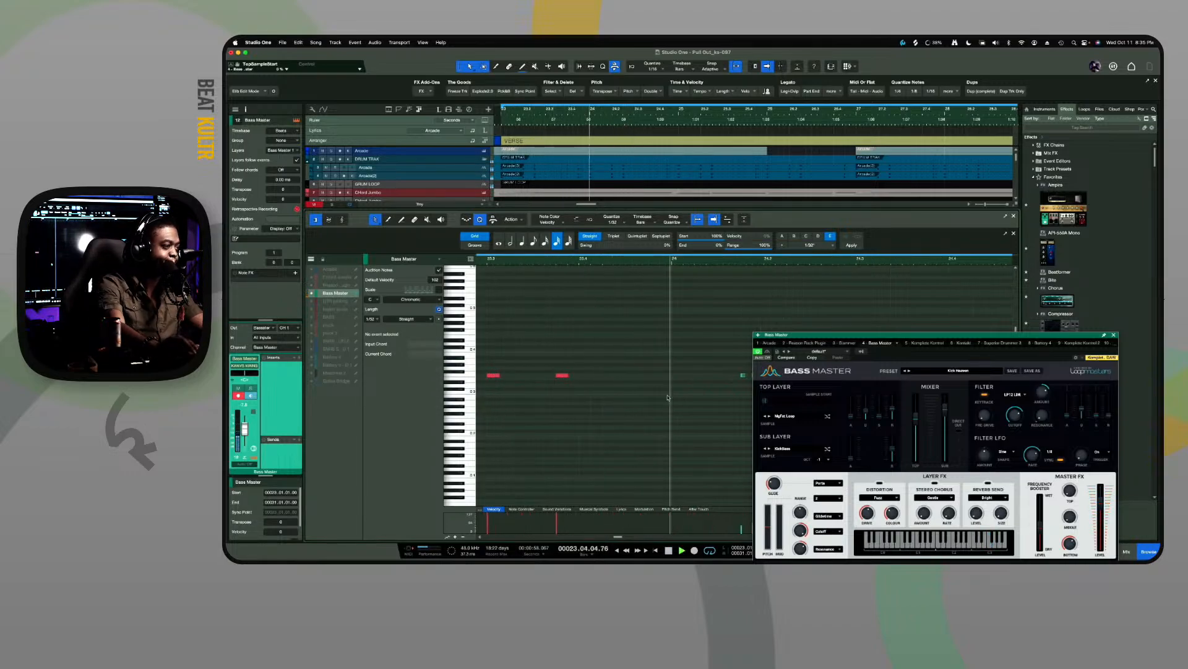
key(F11)
key(space)
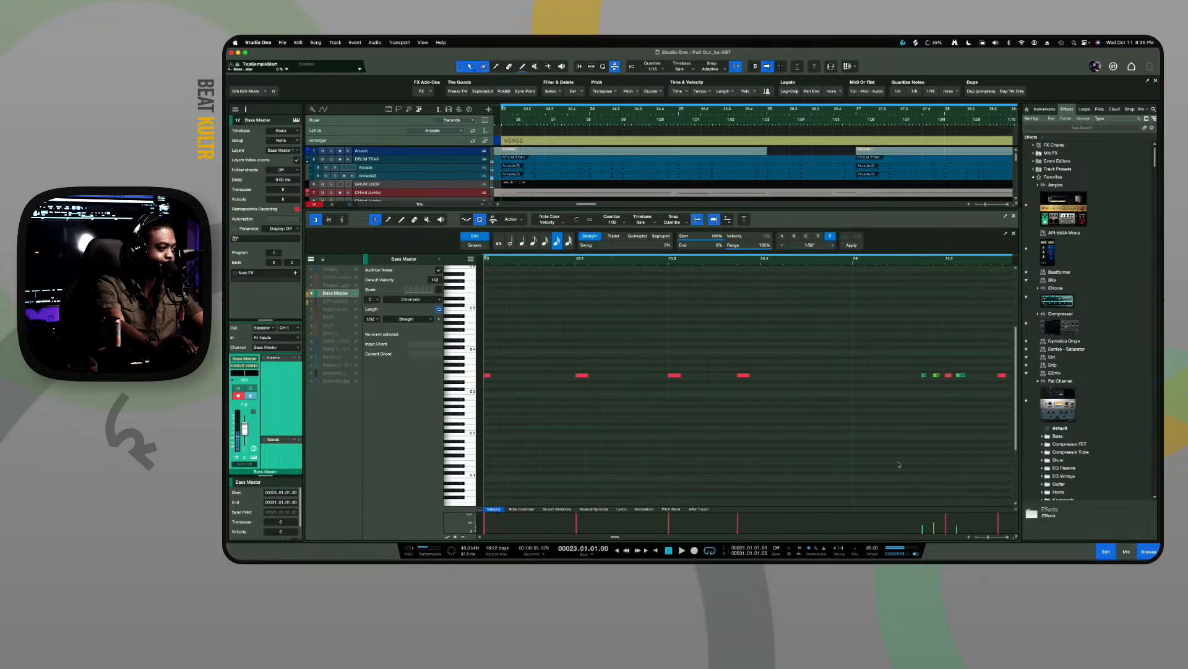
key(space)
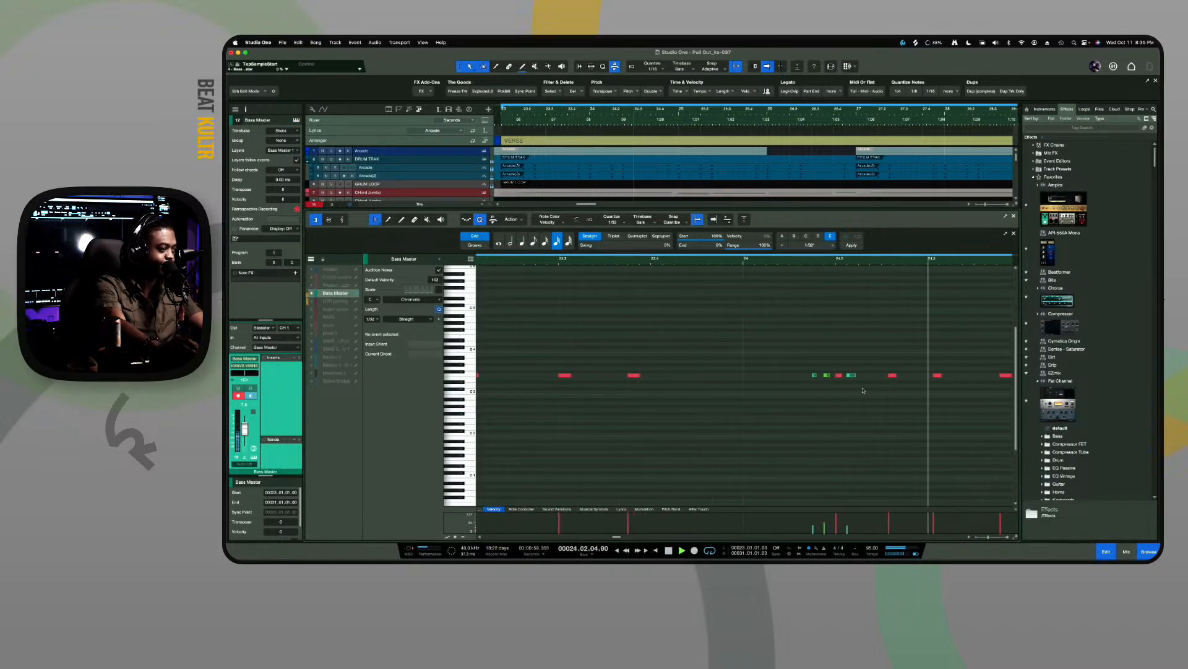
key(space)
Move the four-note group around beat 24.2 one 1/32 step earlier and raise its last note's velocity to about 110
drag(860, 385, 777, 351)
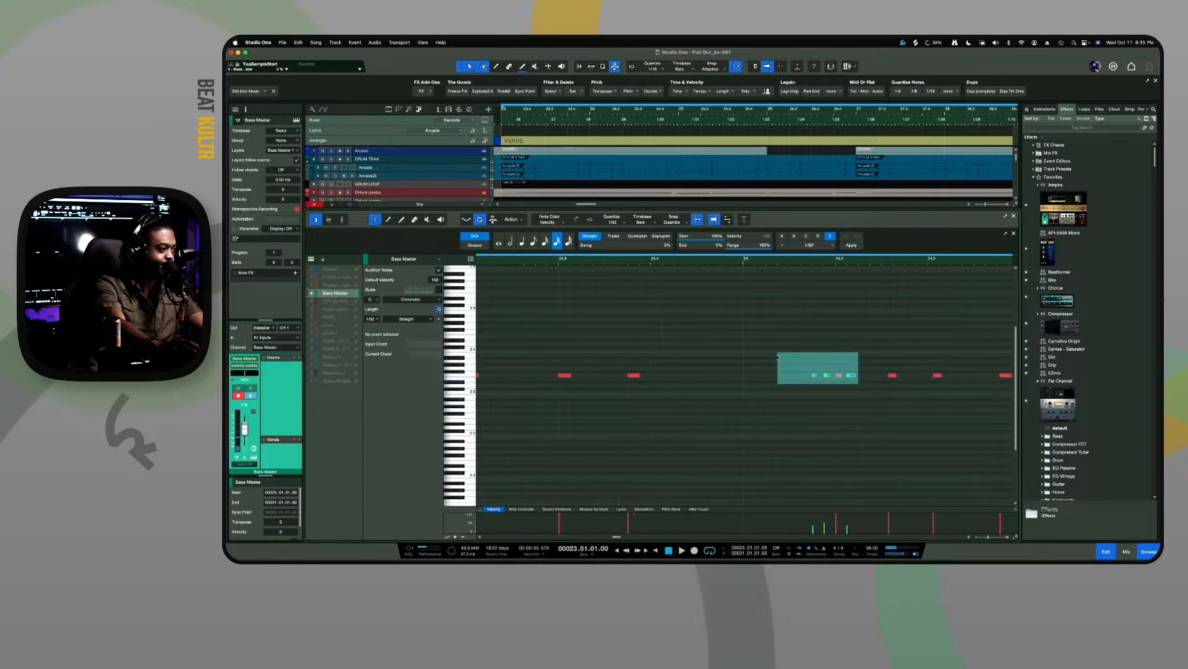
drag(850, 379, 843, 377)
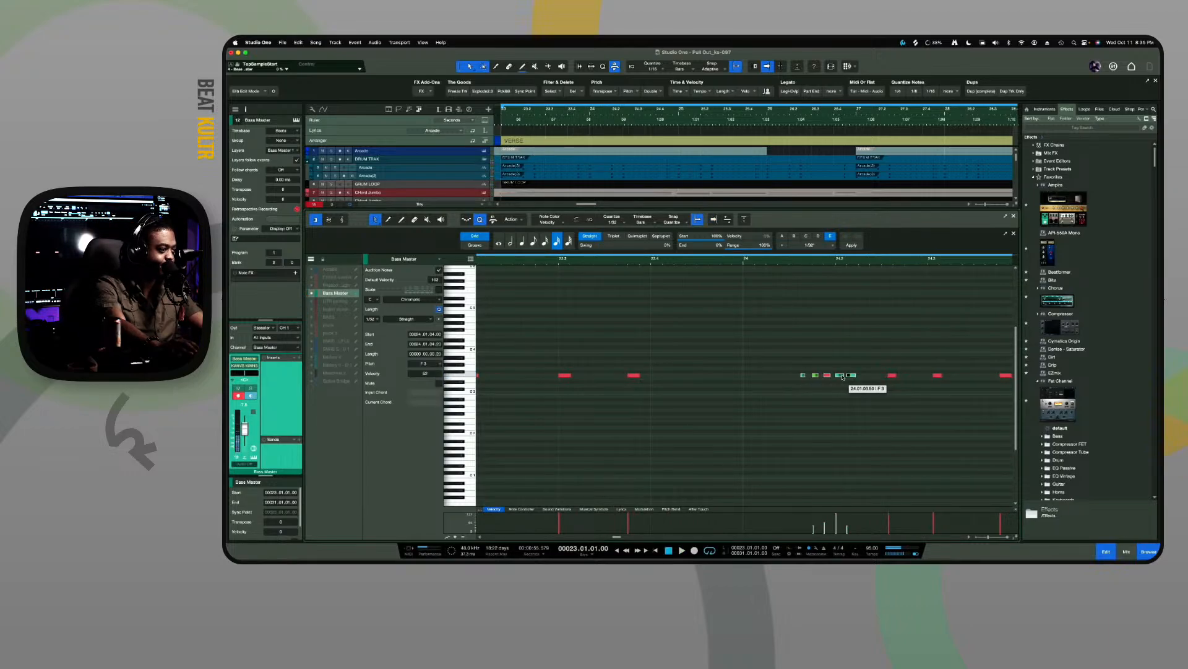
click(827, 469)
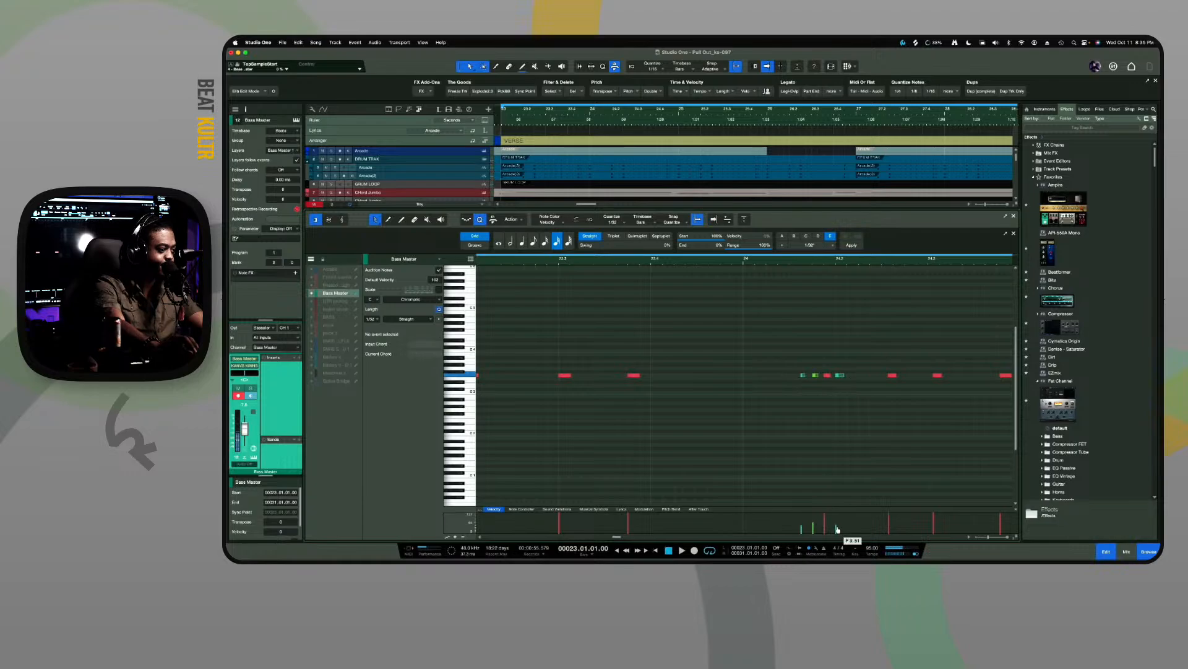
drag(837, 529, 836, 520)
key(space)
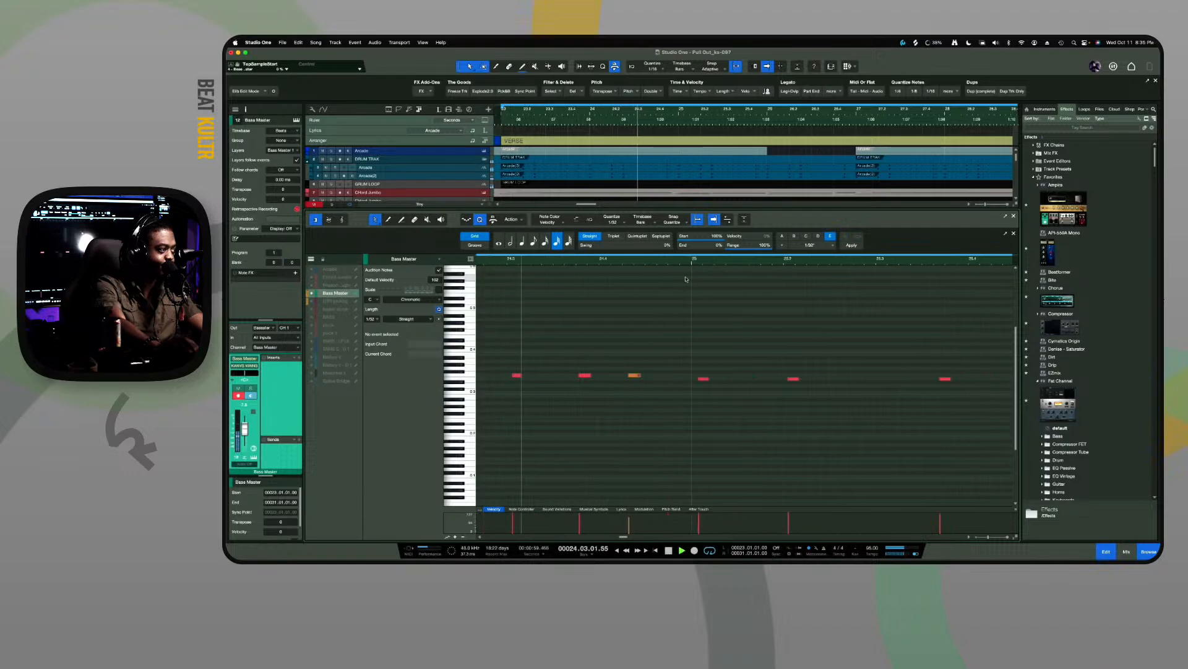
Set the quantize value to 1/64 and try compressing the spacing of the four short bass notes leading into 24.2
key(space)
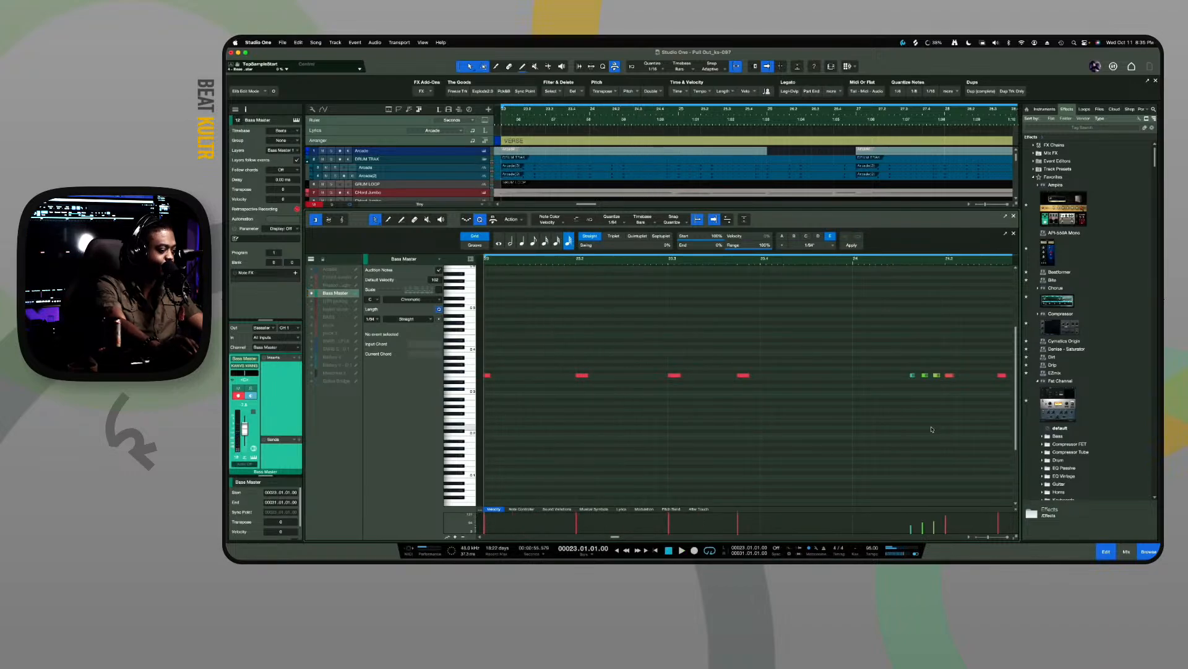
key(e)
key(e)
key(e)
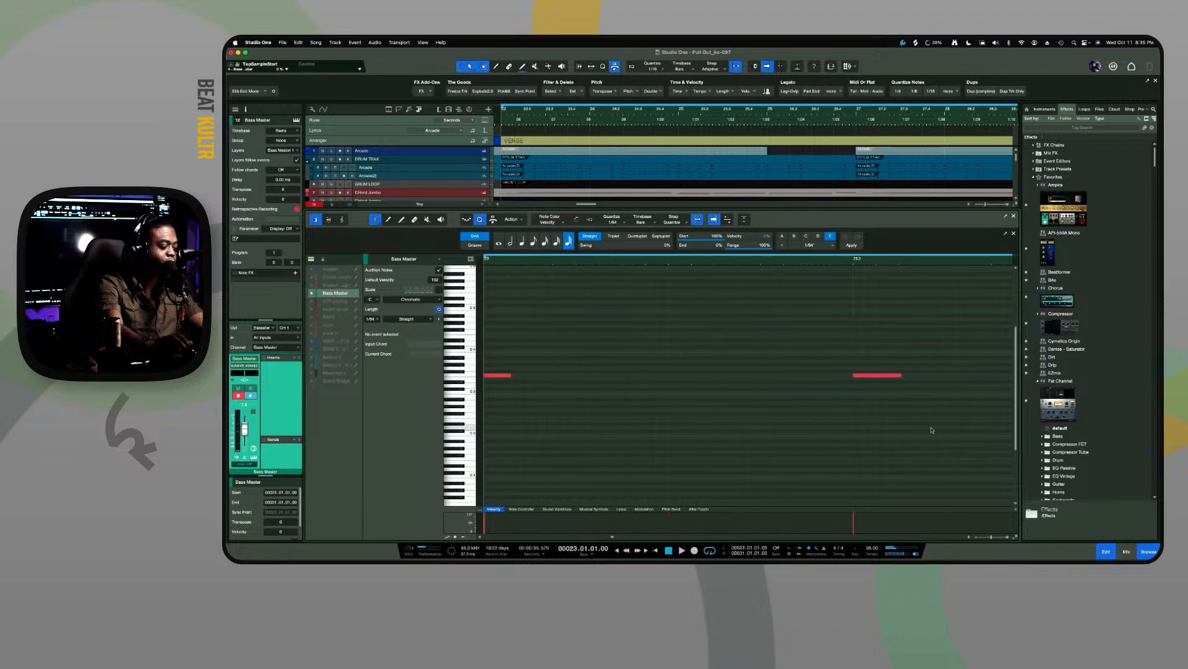
scroll(932, 429, right, 5)
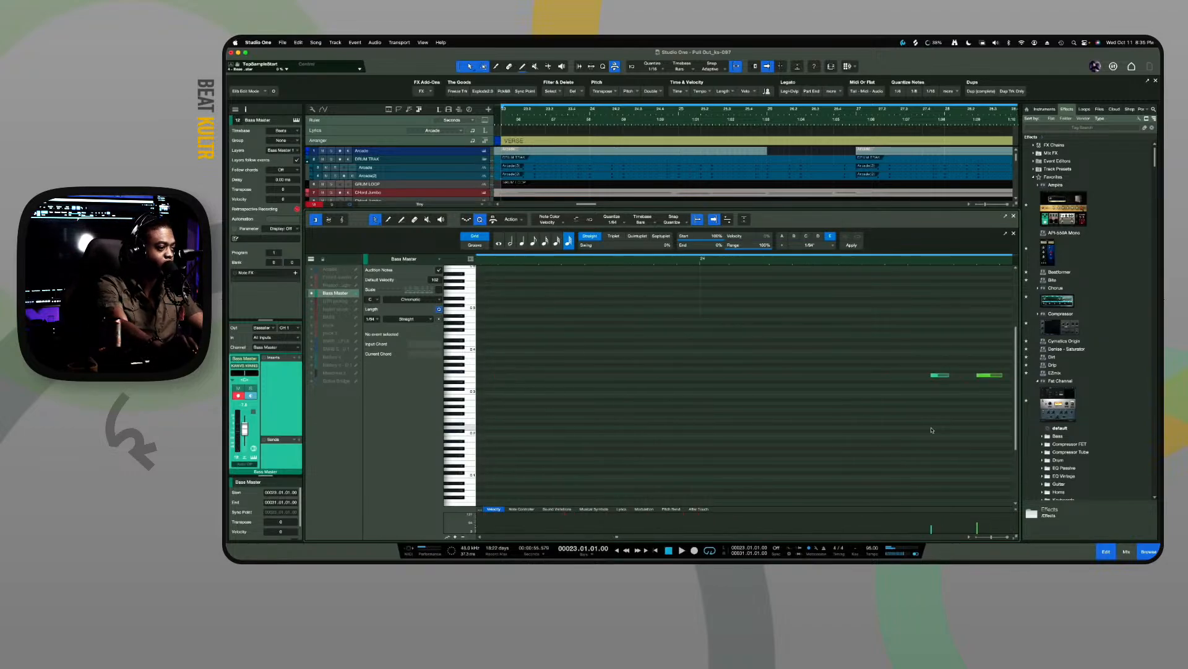
scroll(932, 430, right, 4)
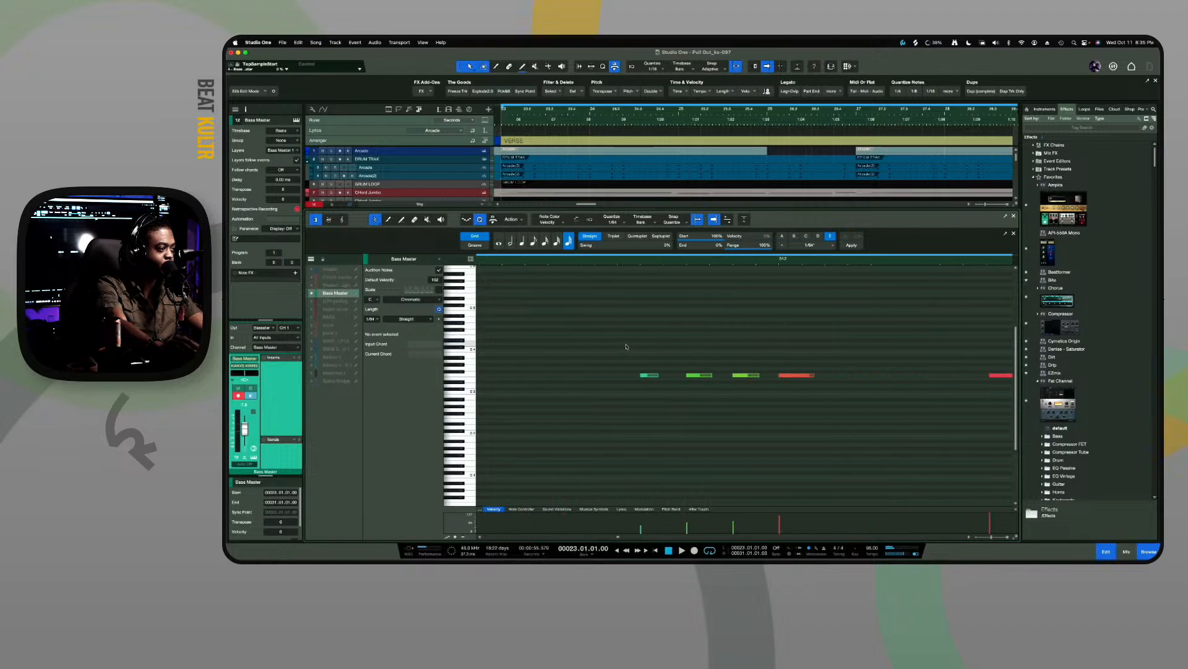
drag(619, 343, 795, 375)
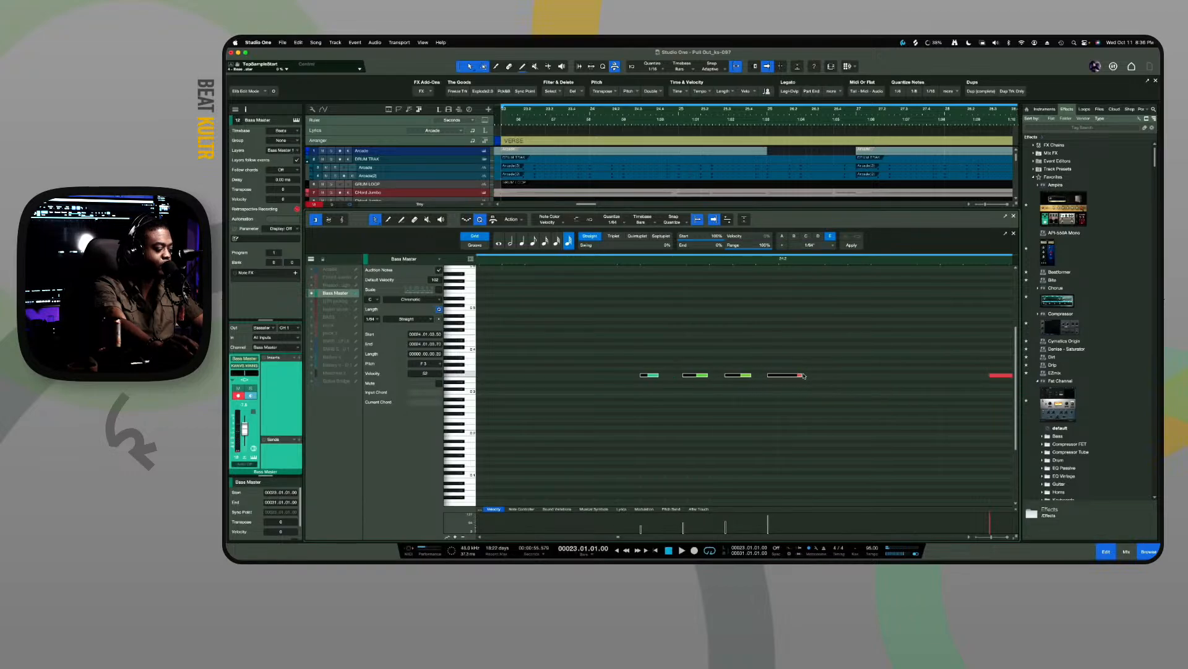
drag(802, 379, 805, 375)
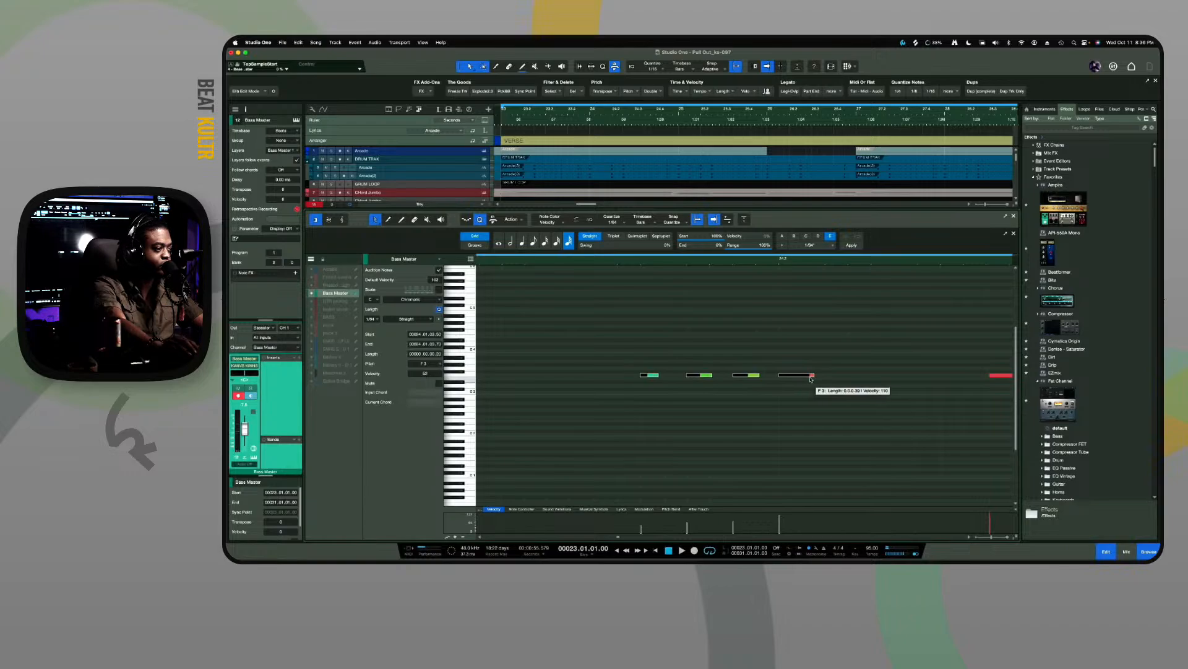
click(815, 380)
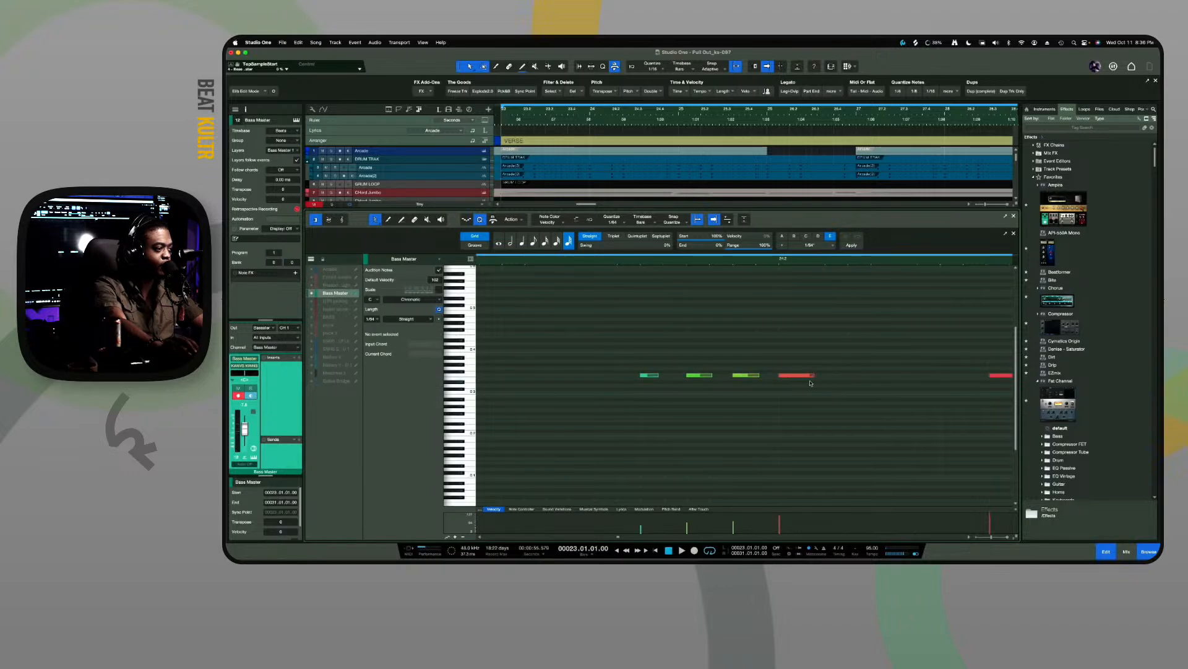
Shorten the four notes leading into 24.2, compress them into a tighter group toward the last note, and play them back
drag(801, 384, 665, 347)
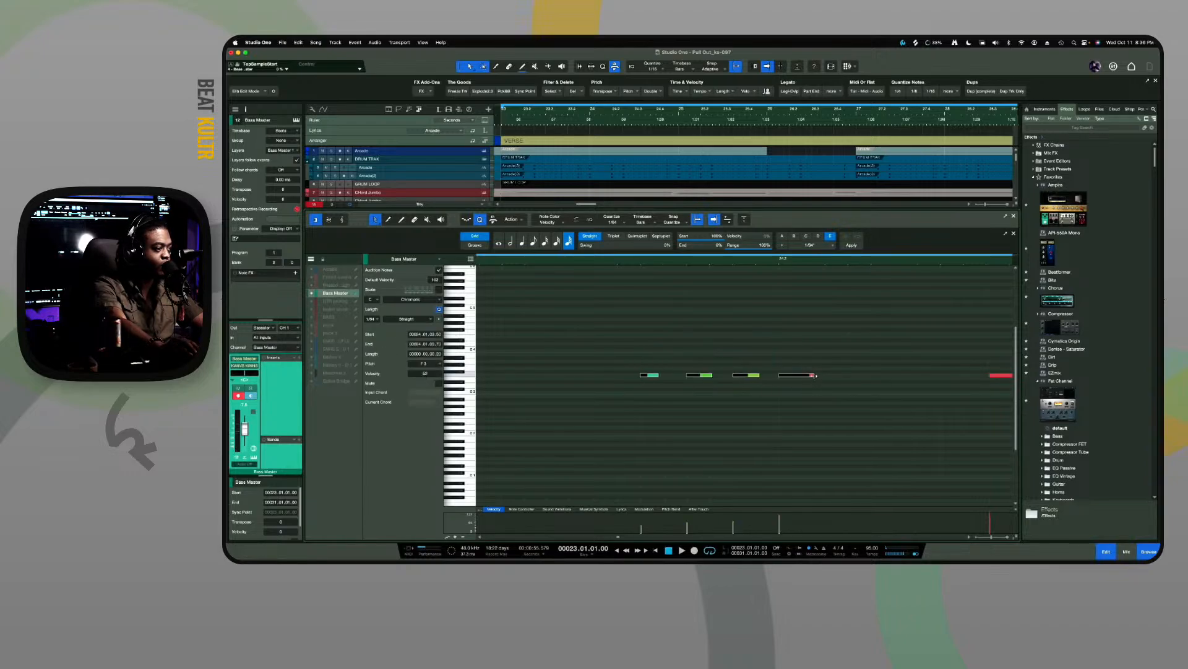
mouse_move(816, 375)
mouse_down()
mouse_move(806, 377)
mouse_move(815, 376)
mouse_up()
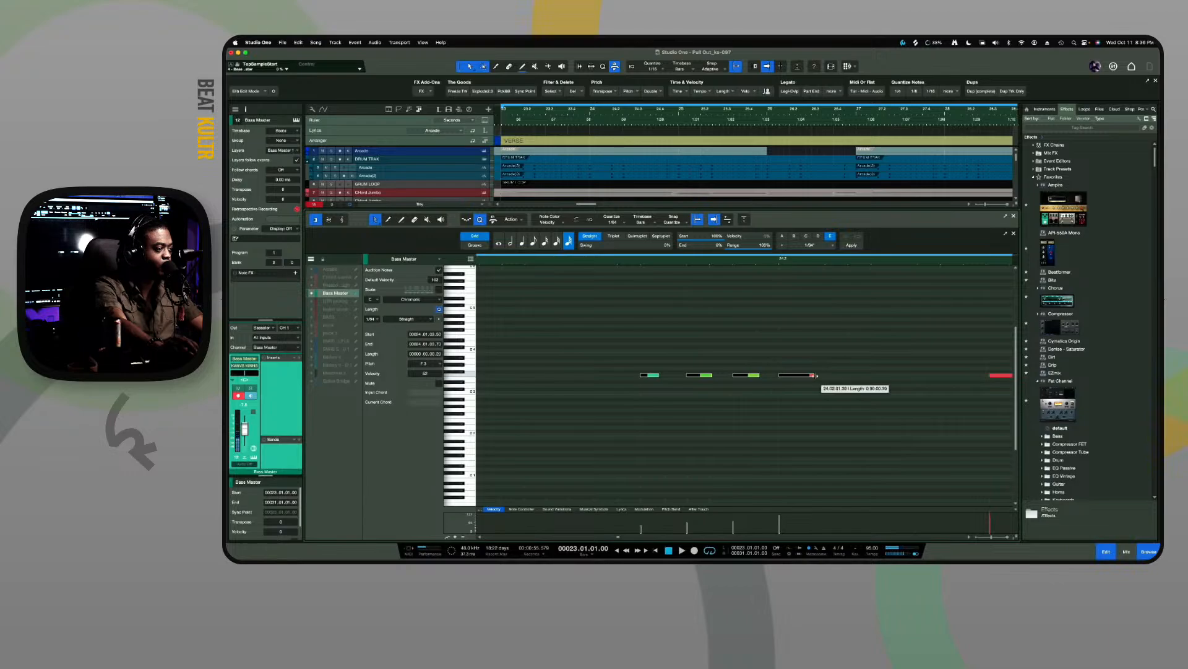
drag(814, 376, 795, 375)
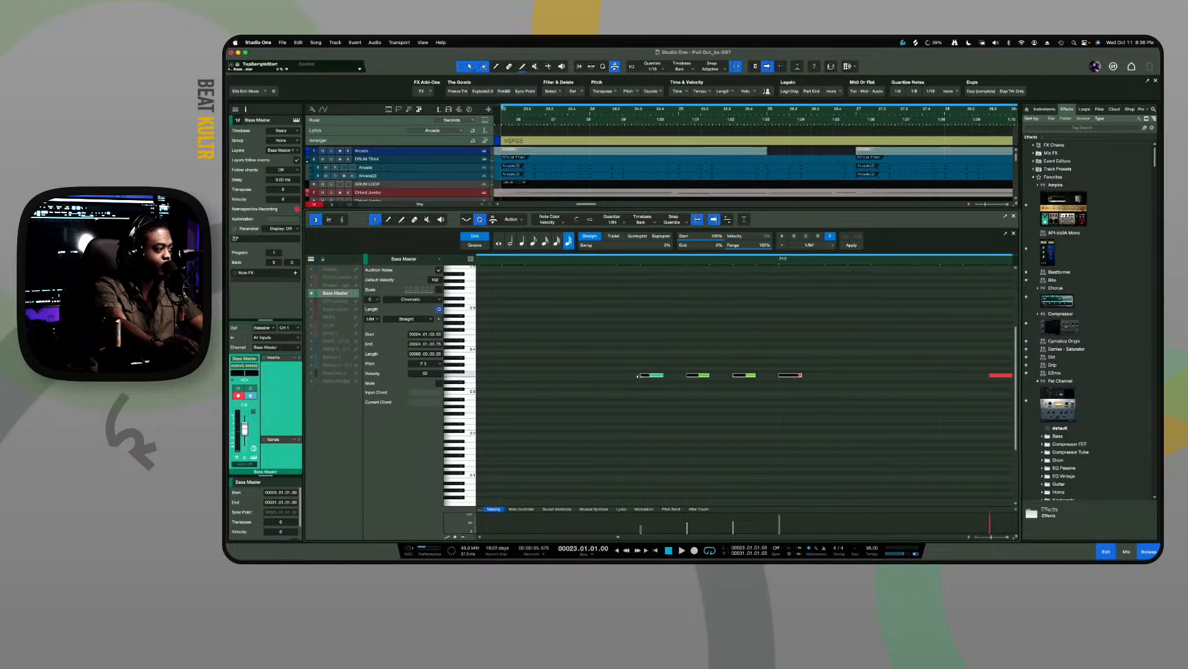
drag(638, 376, 687, 377)
key(space)
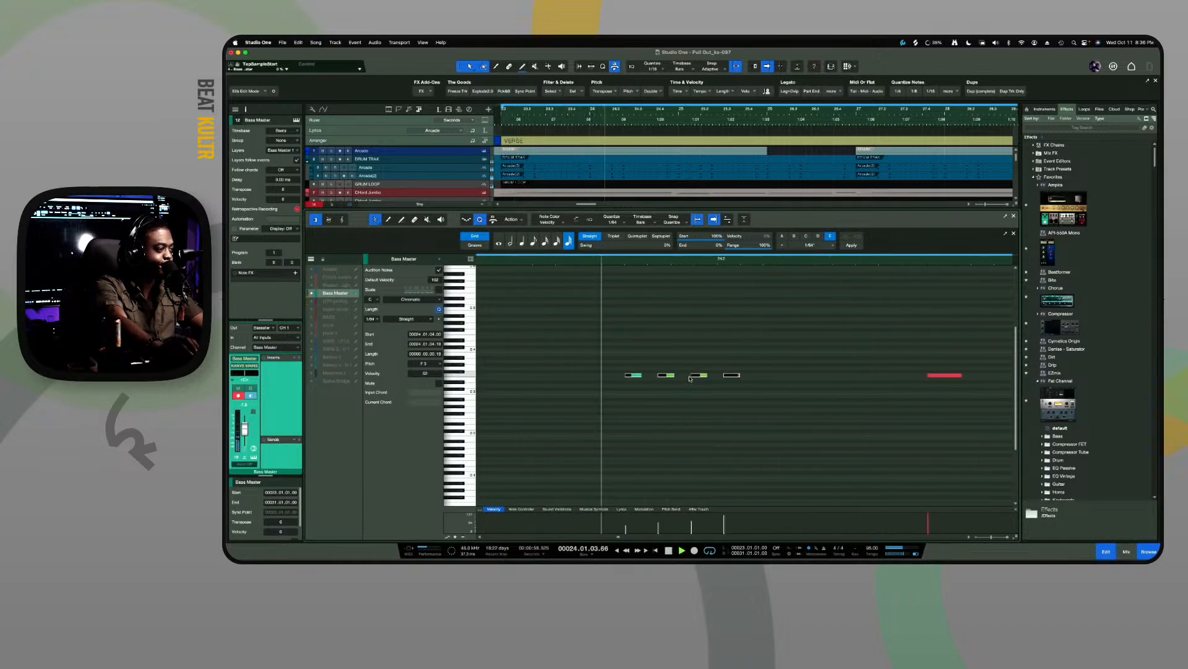
key(space)
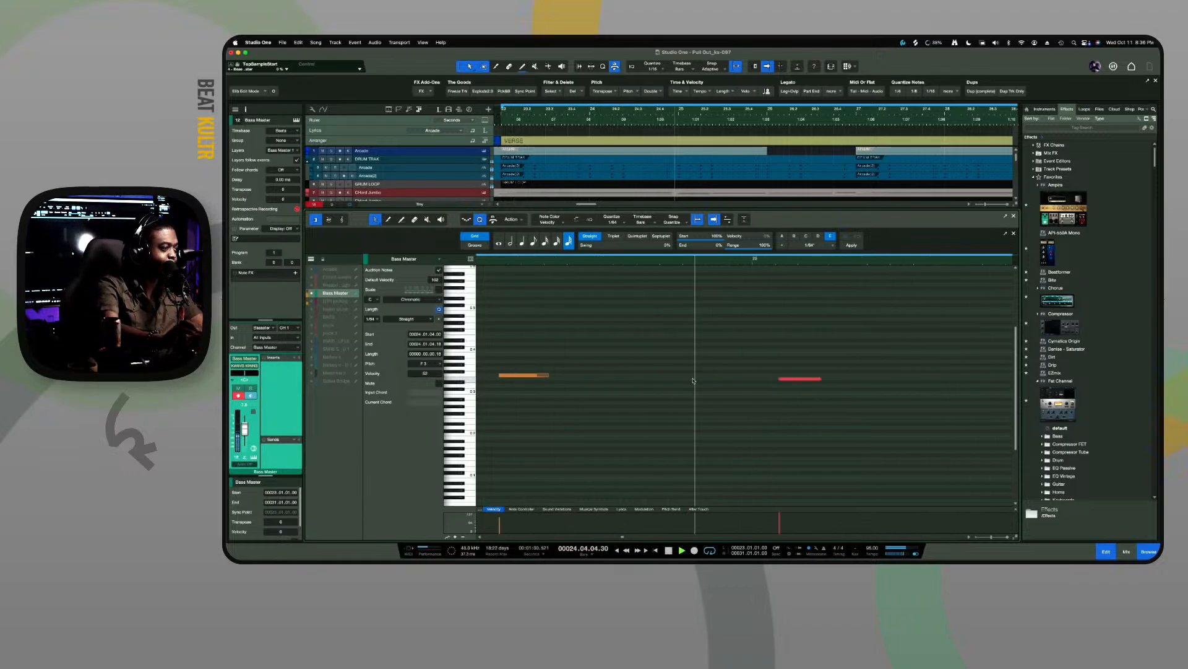
Quantize the bass notes from just after the four-note group near 24.2 through bar 25 to 1/16 and restart playback
key(w)
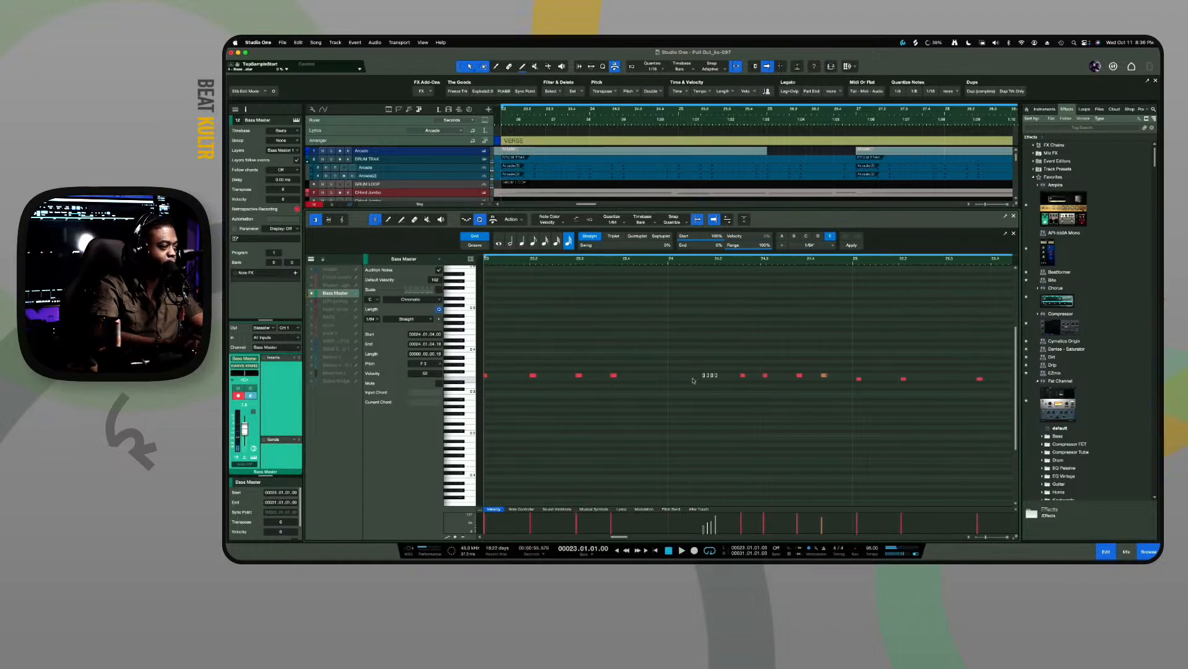
key(space)
drag(729, 343, 860, 416)
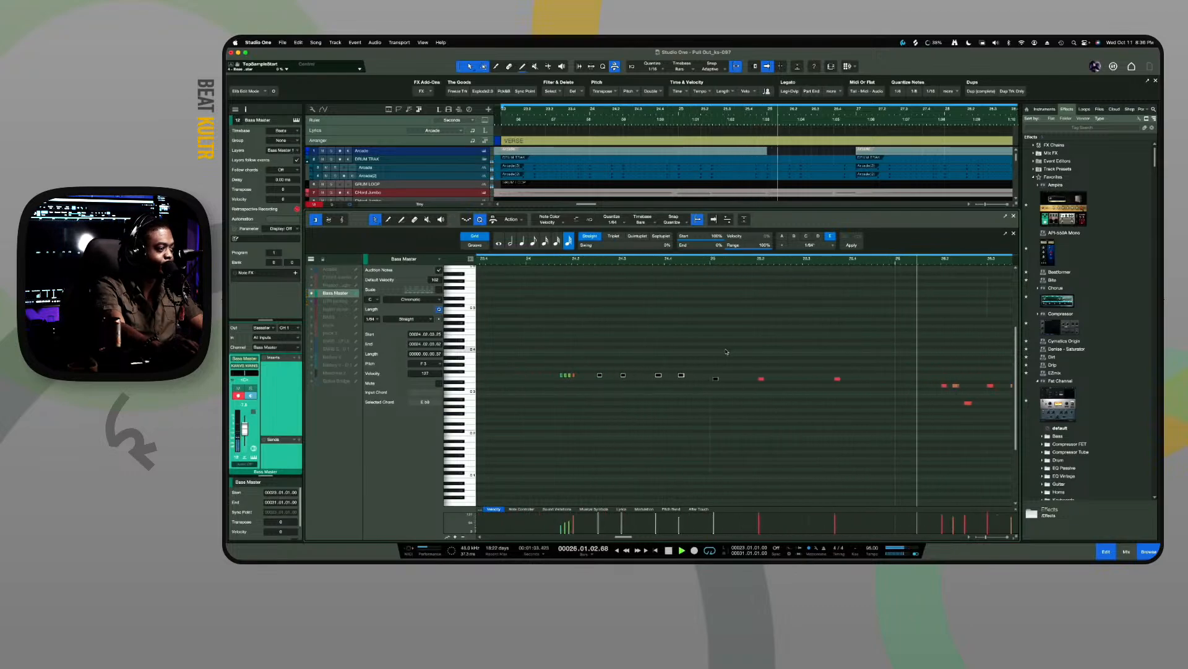
click(705, 351)
drag(705, 351, 870, 406)
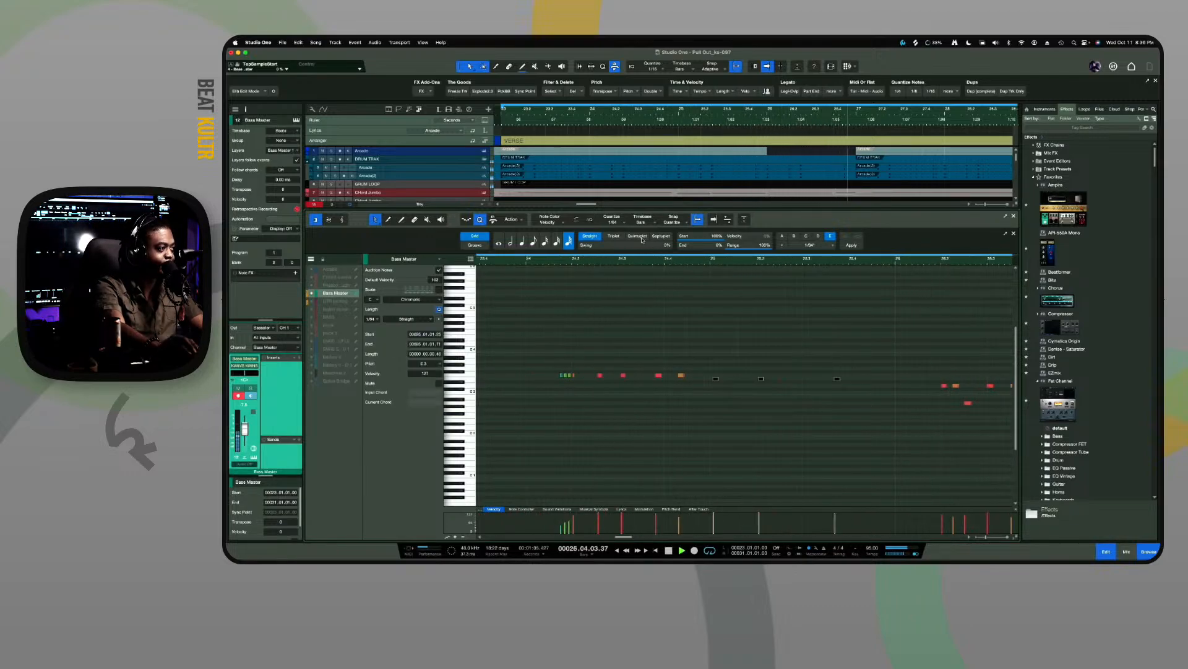
click(546, 242)
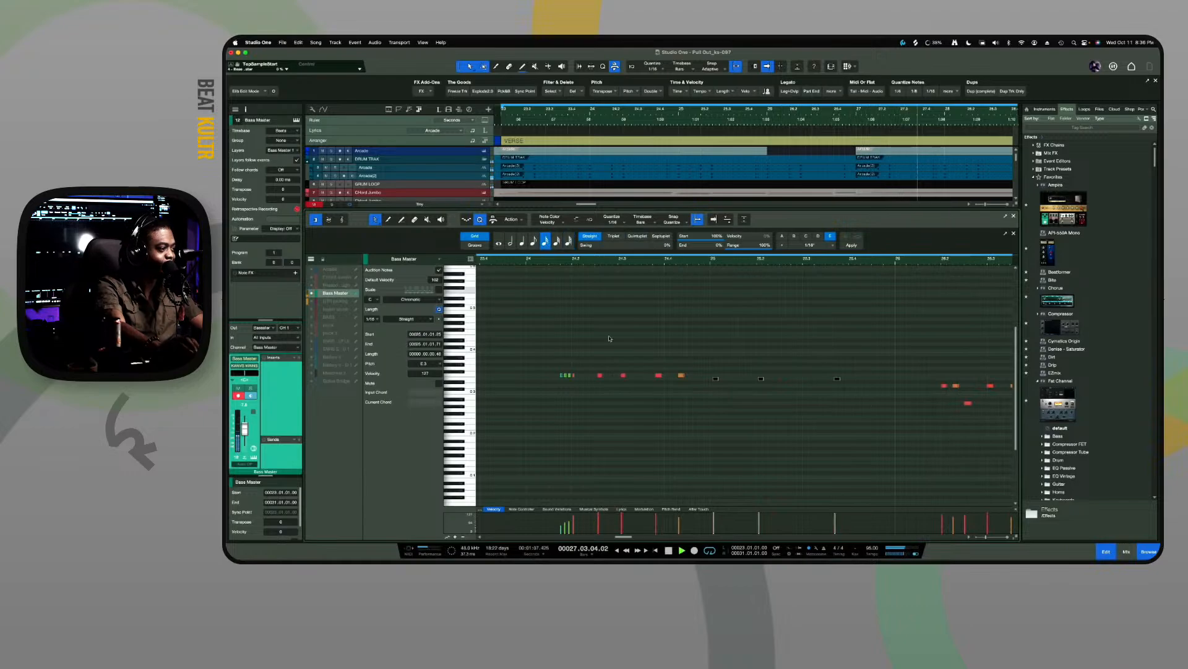
drag(594, 364, 862, 409)
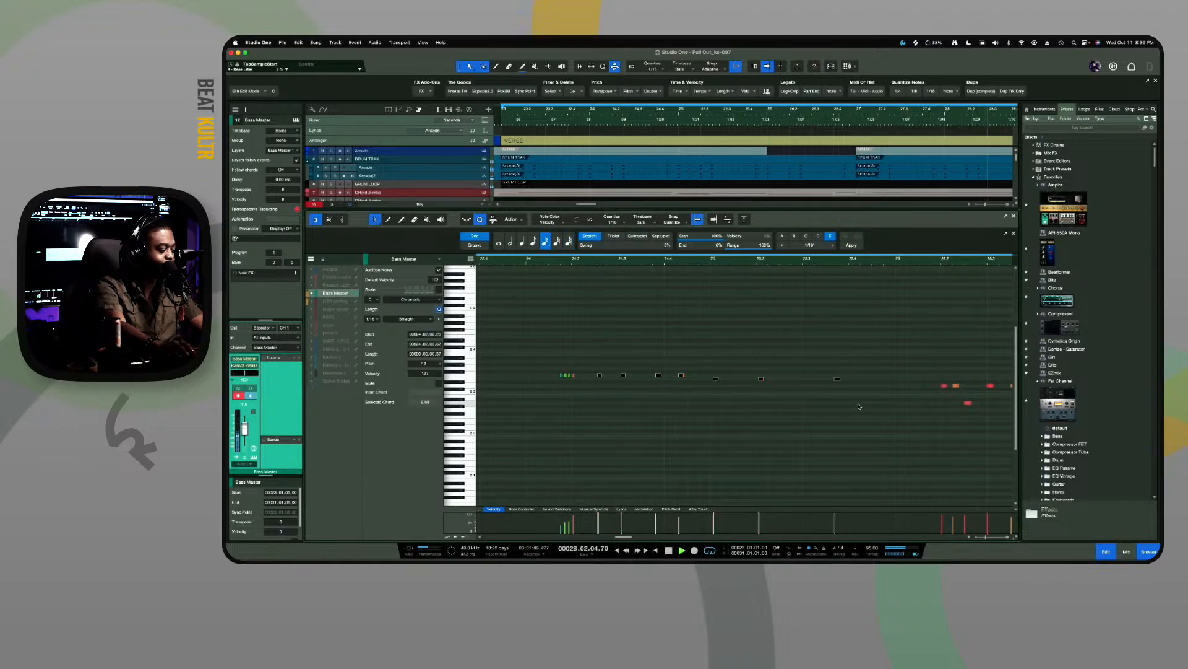
key(space)
key(space)
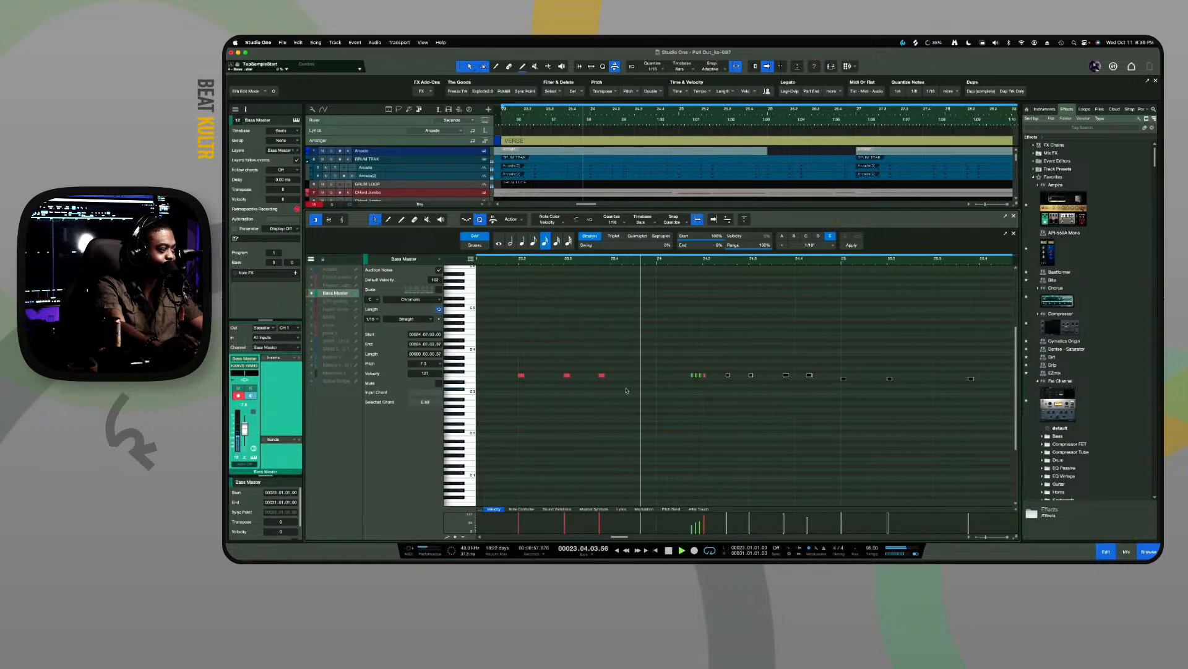
Quantize the bass notes in bars 26 and 27 and from 28.2 to the end of the part to 1/16
drag(598, 388, 502, 319)
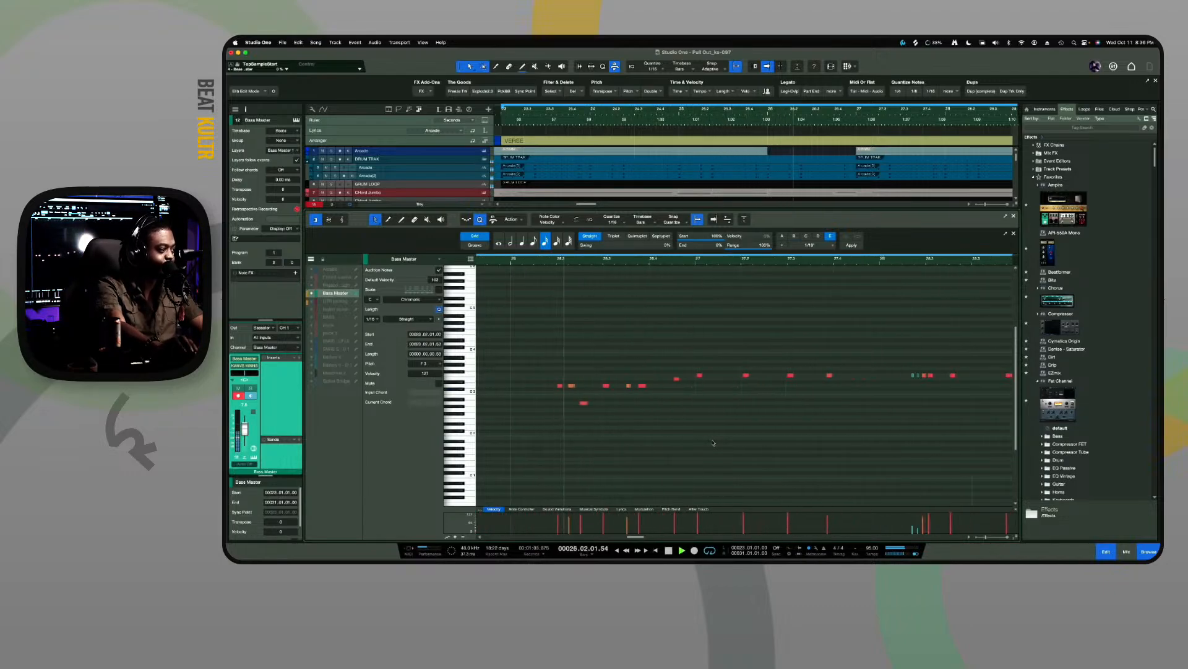
drag(545, 346, 843, 447)
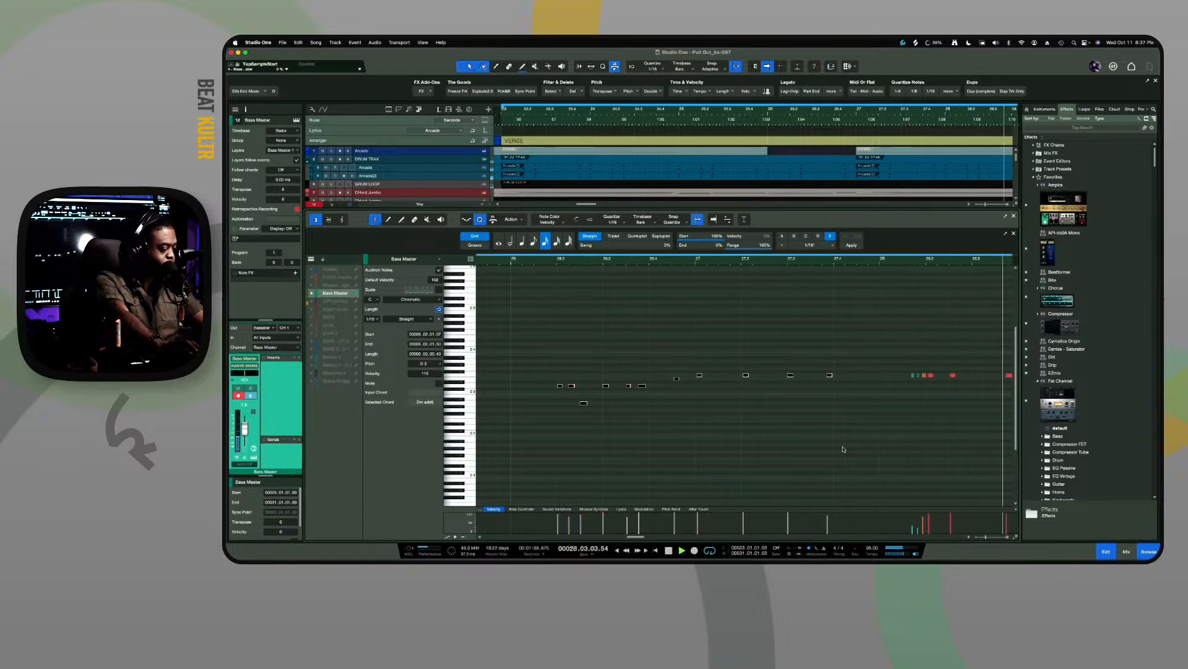
key(q)
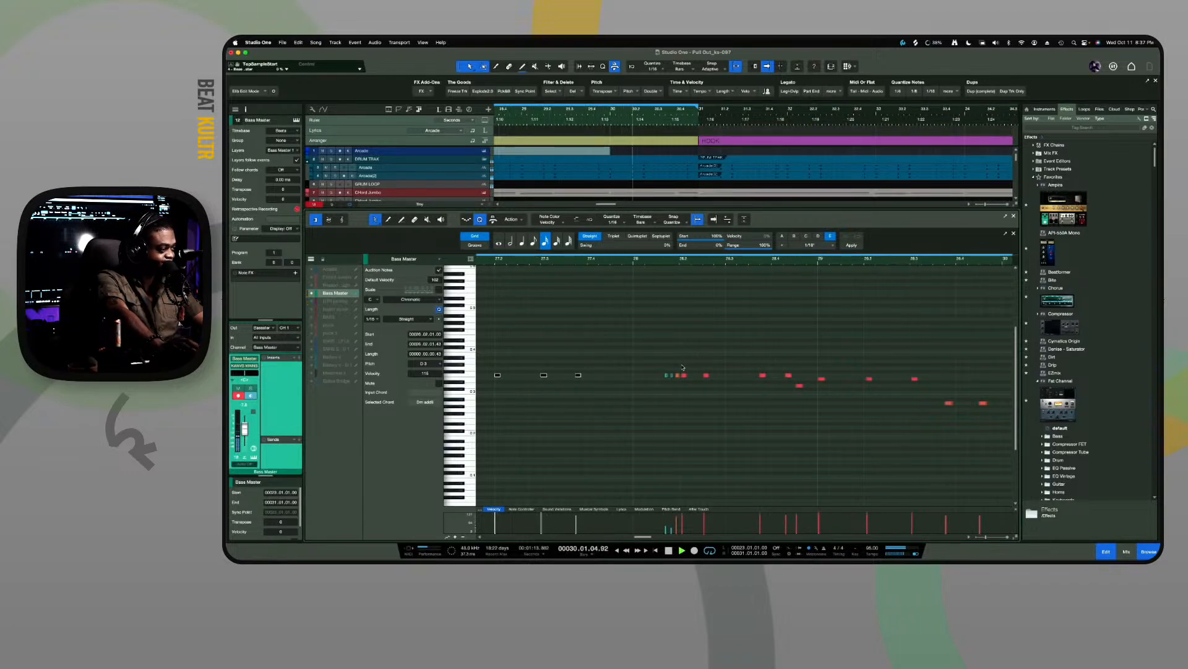
drag(679, 364, 960, 431)
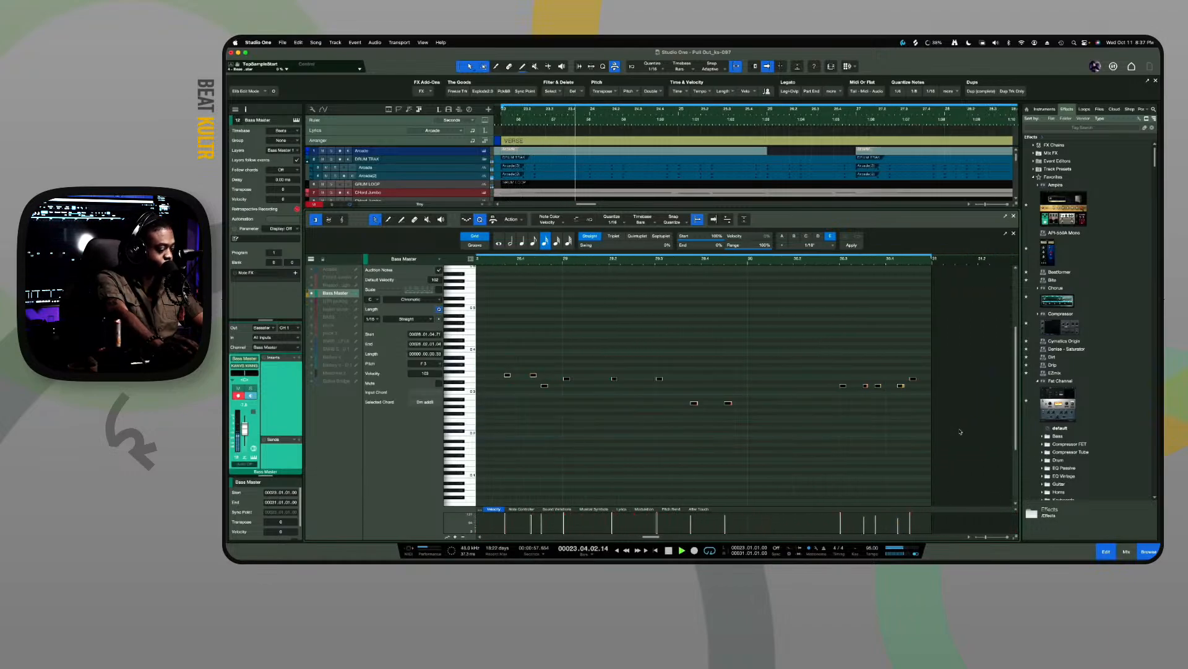
key(q)
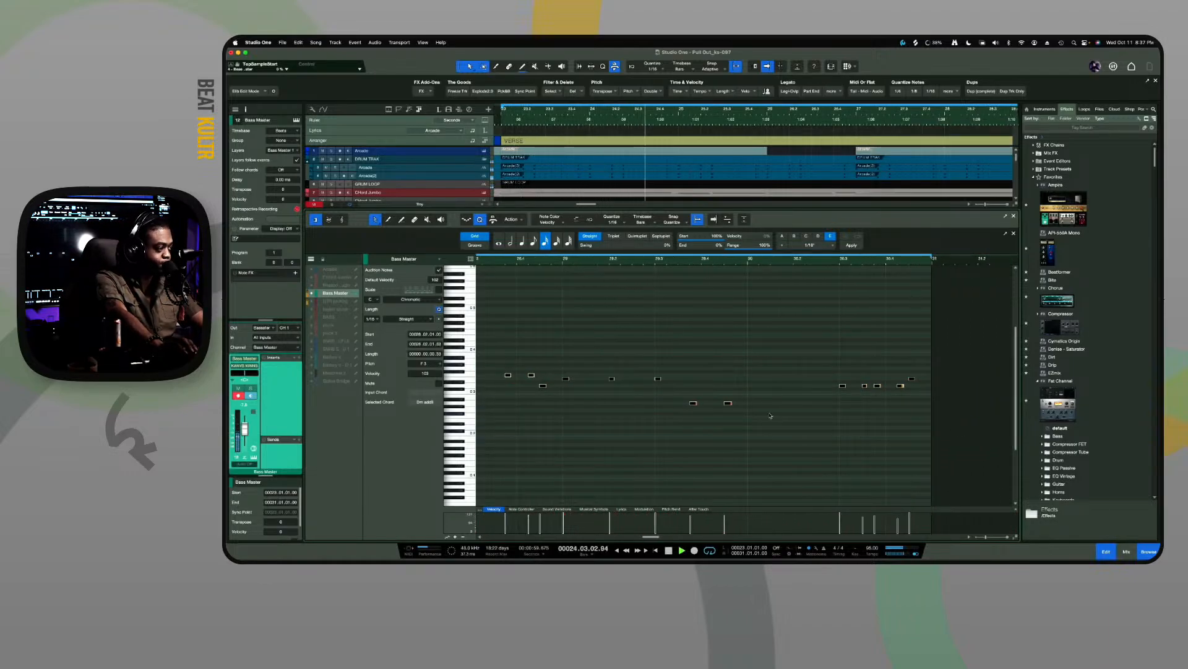
Quantize the two short bass notes just before 28.2 to 1/32
scroll(733, 409, left, 5)
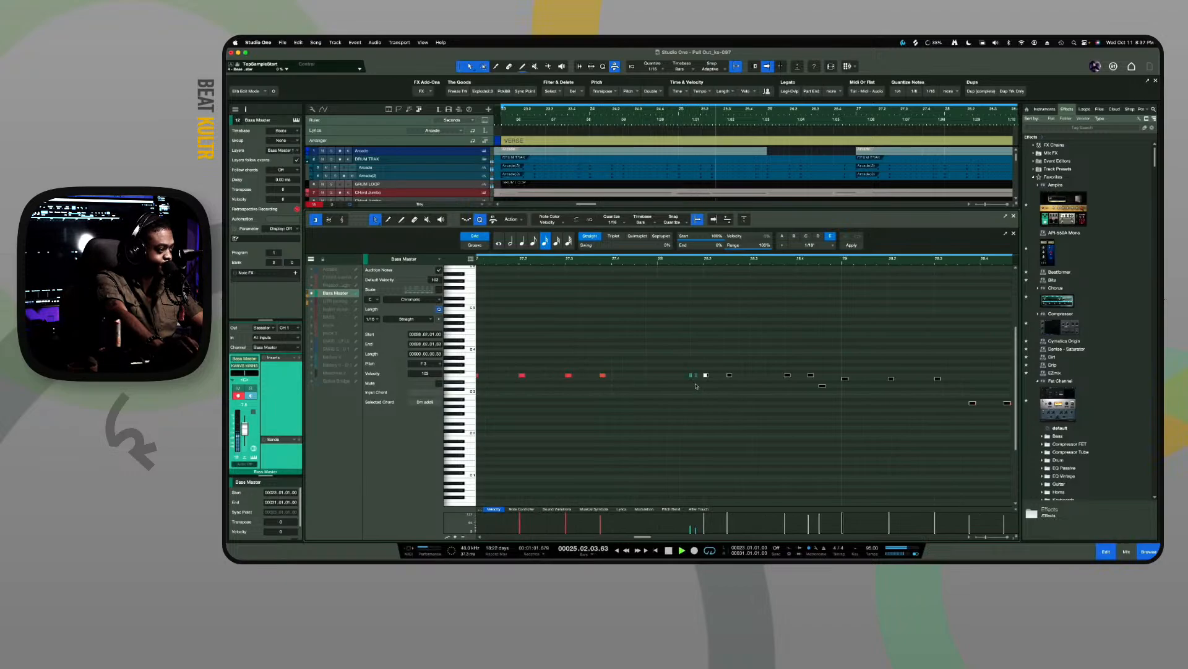
click(671, 363)
click(557, 241)
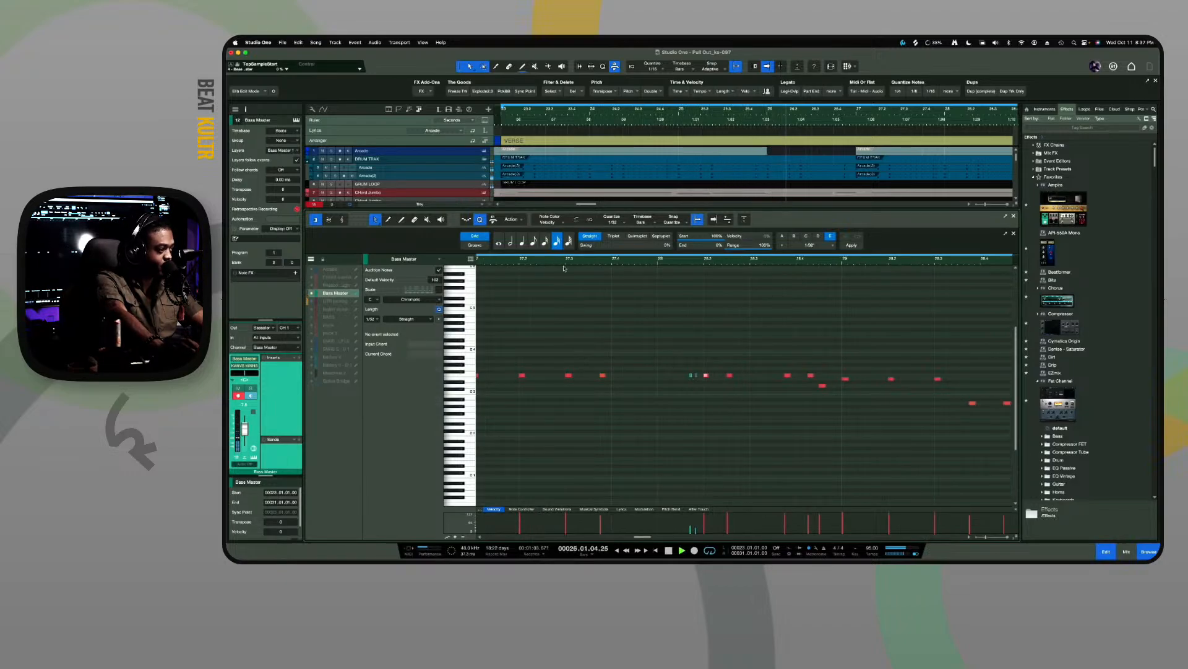
scroll(605, 325, up, 4)
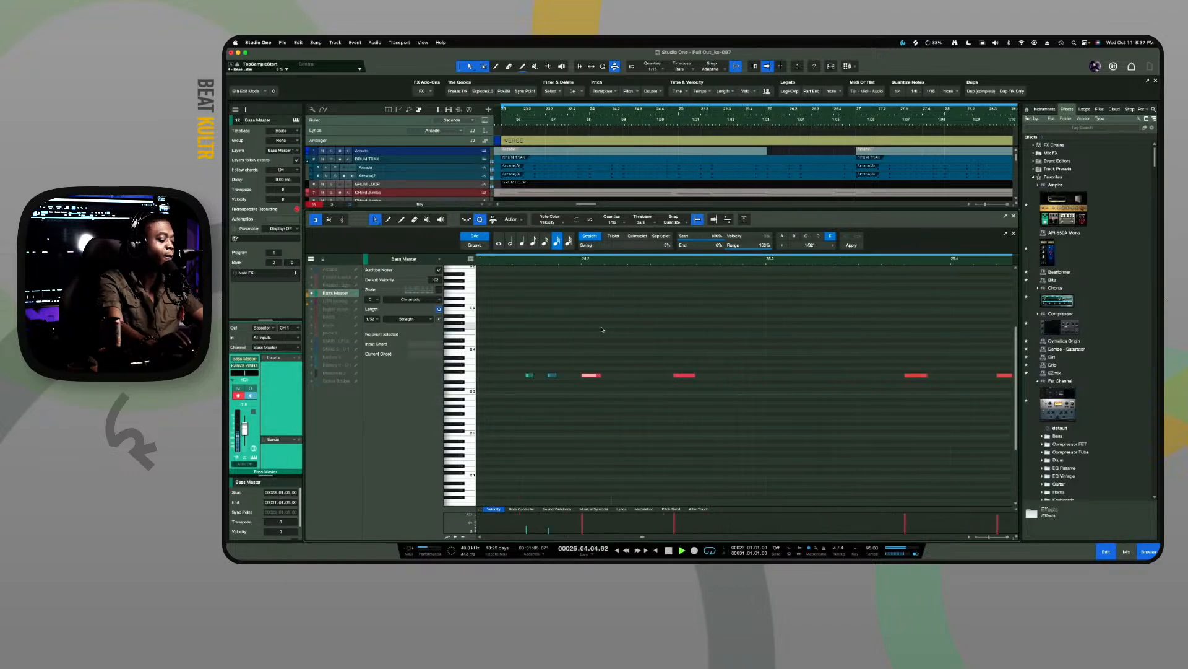
scroll(621, 353, right, 5)
scroll(619, 353, right, 6)
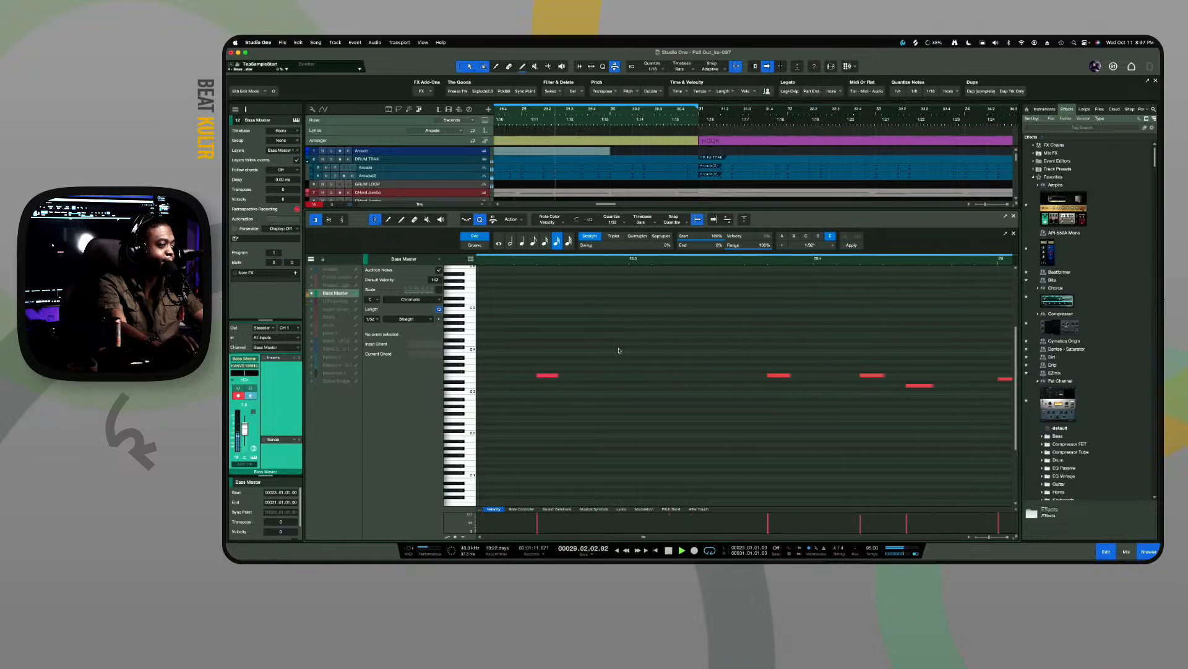
drag(632, 355, 681, 398)
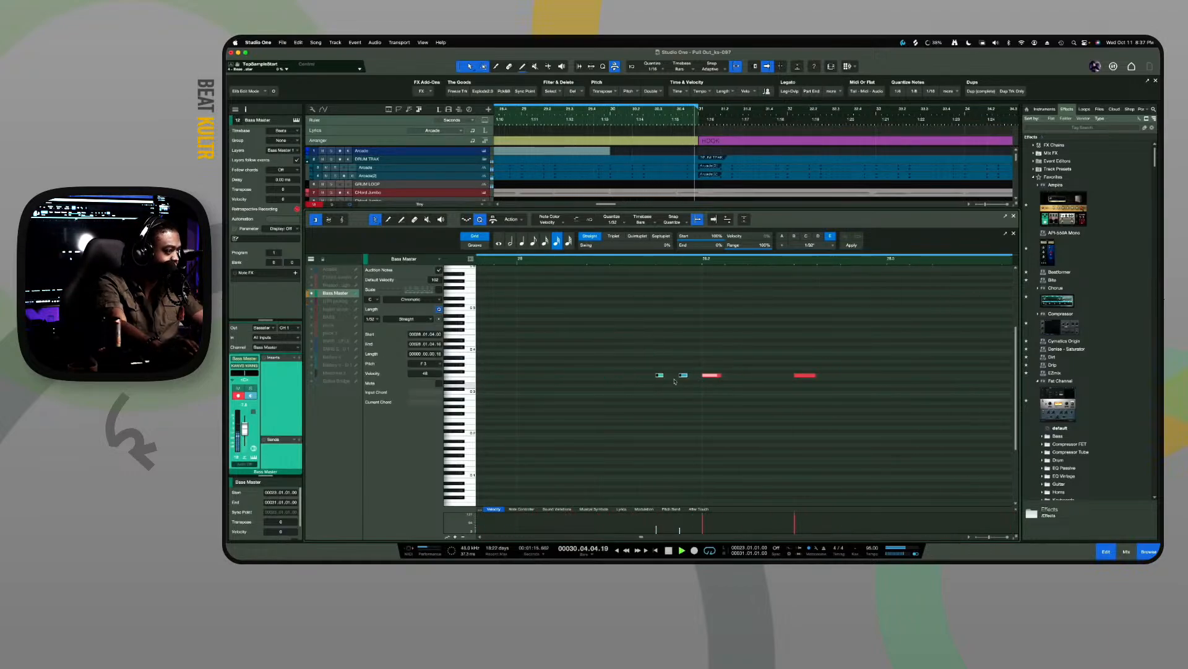
click(722, 383)
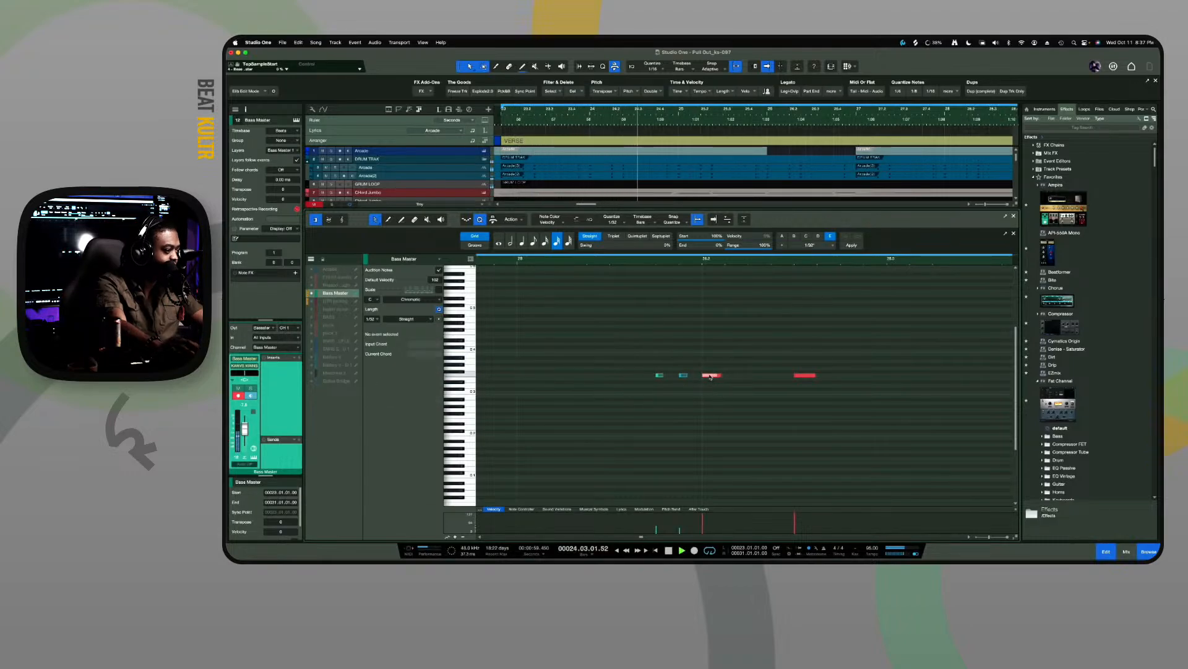
Move the overlapping note at 28.2 ahead of the two short notes, and shorten and compress the resulting four-note group
mouse_move(712, 377)
mouse_down()
mouse_move(631, 373)
mouse_move(725, 392)
mouse_move(724, 375)
mouse_up()
click(621, 369)
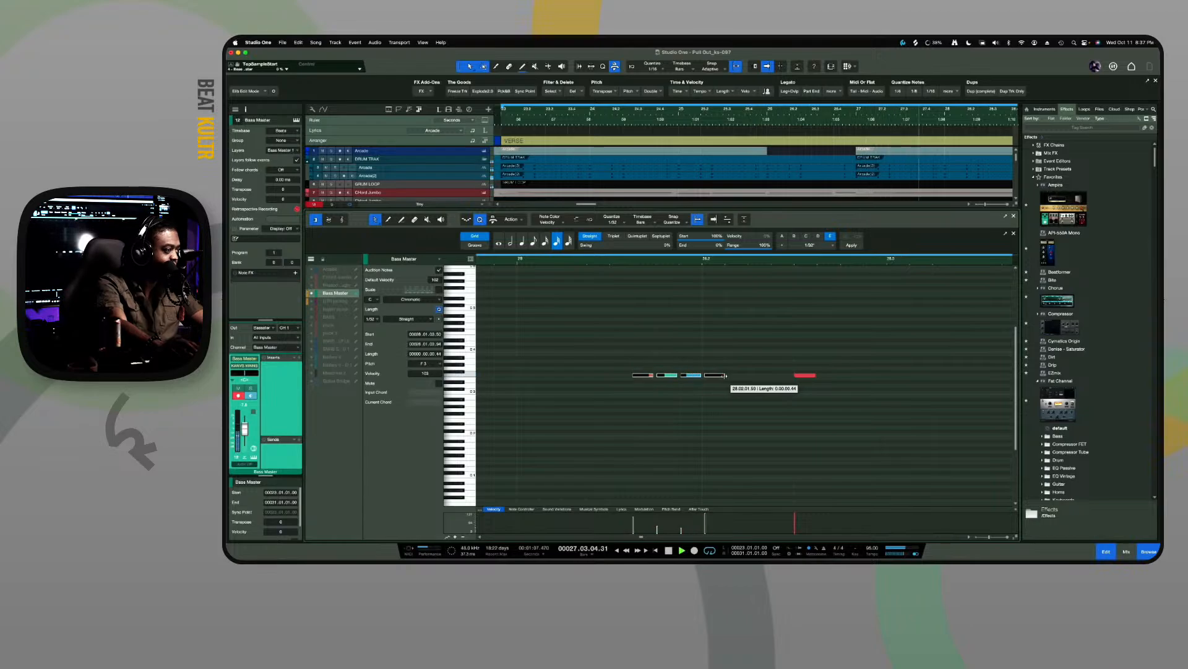
drag(724, 375, 715, 375)
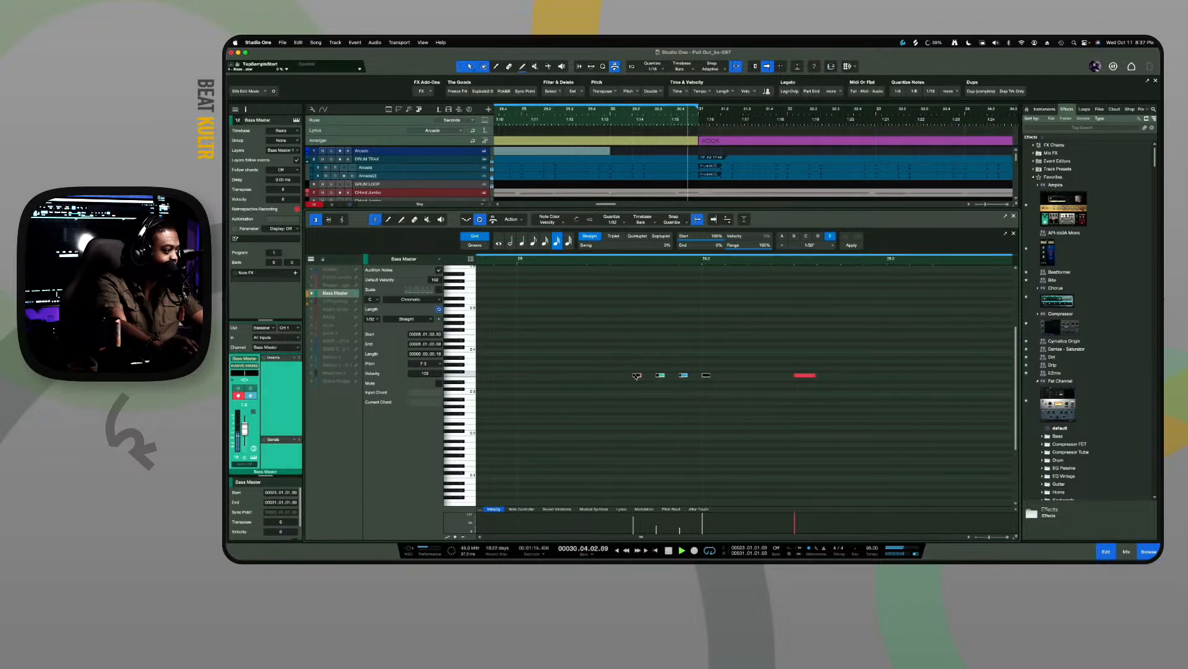
drag(635, 375, 661, 377)
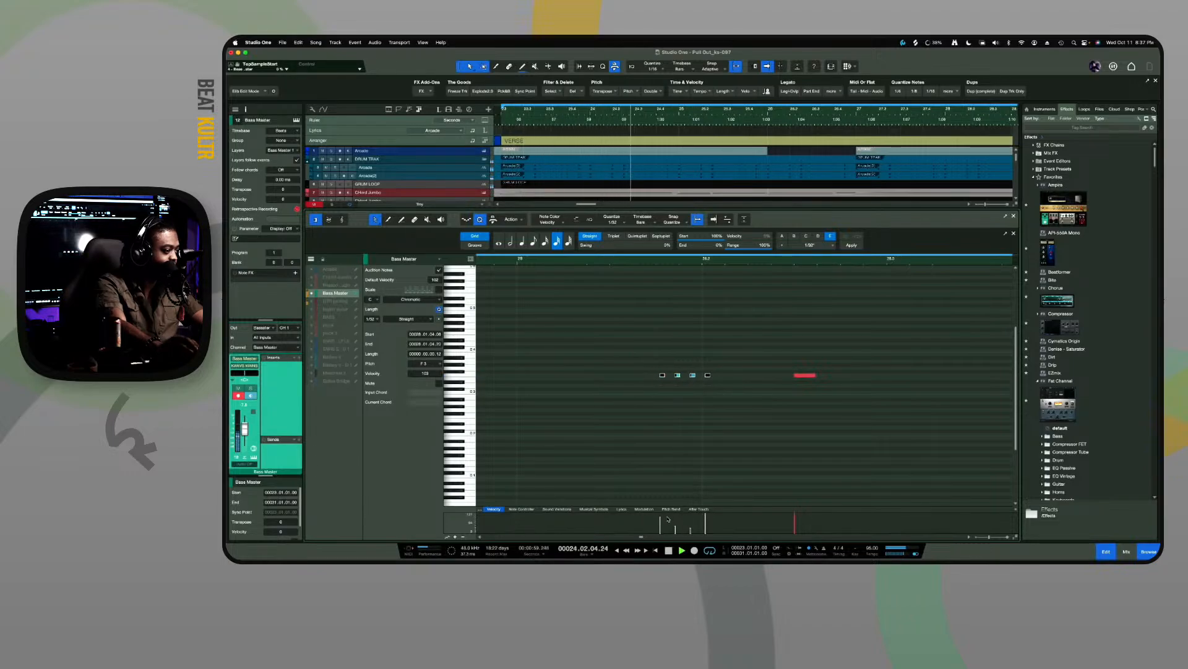
Paint a rising velocity ramp from about 24 across the four-note group at 28.2, and shift the group slightly earlier
click(639, 524)
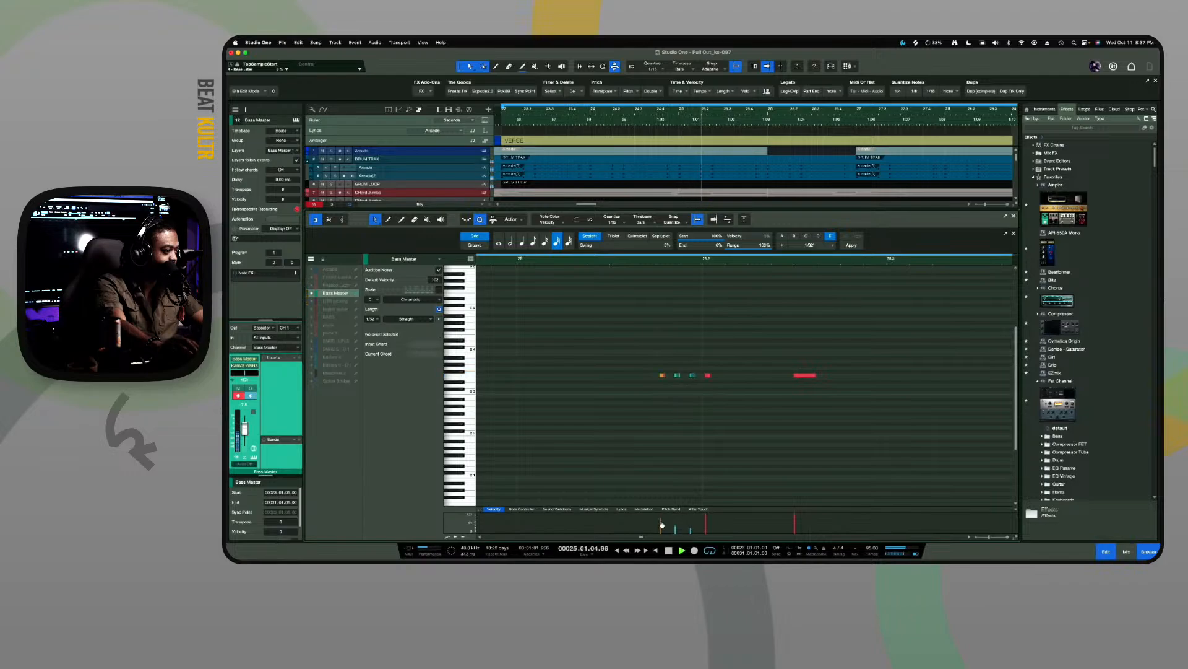
mouse_move(661, 525)
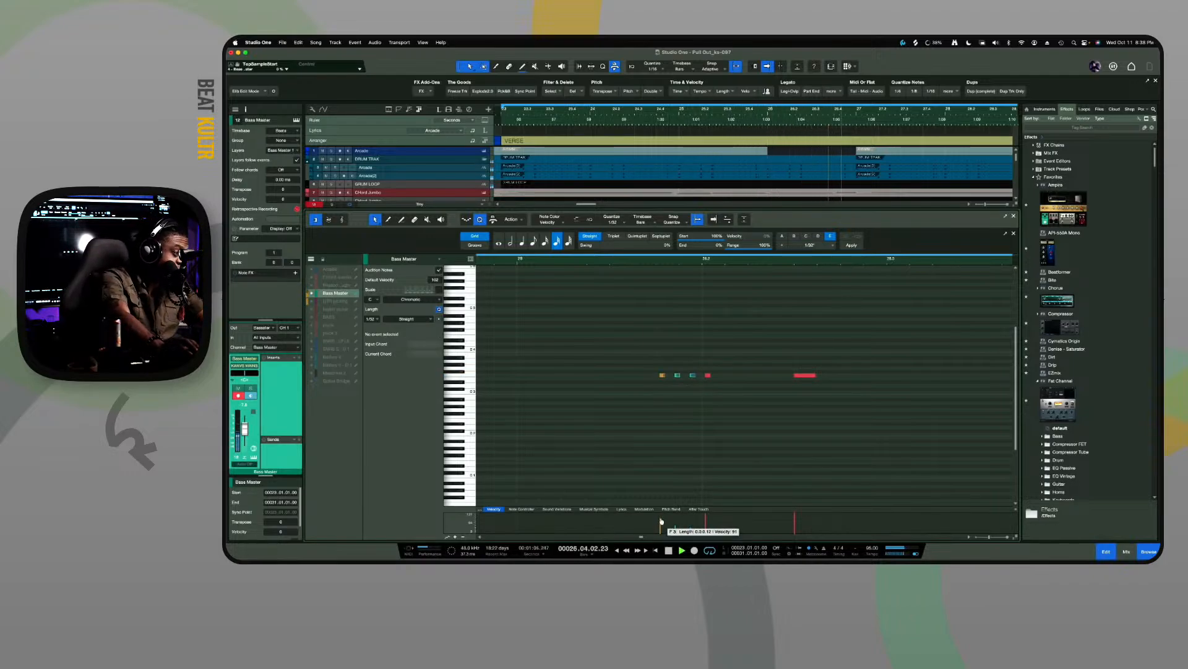
key(5)
key(5)
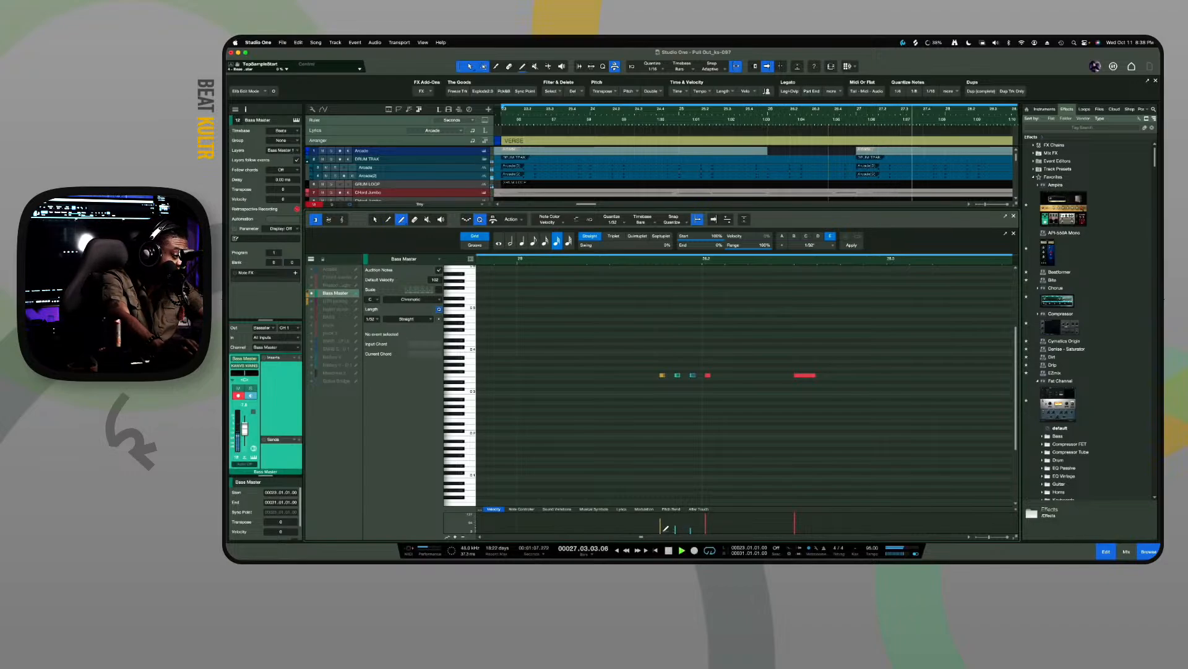
drag(704, 512, 705, 511)
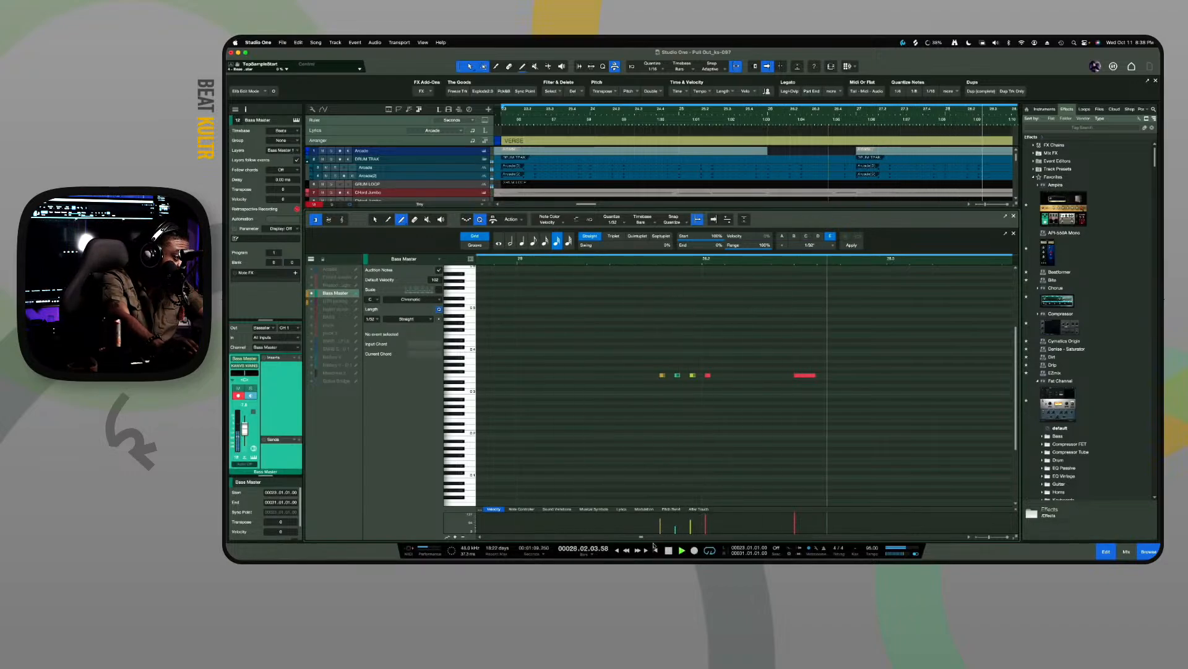
drag(706, 511, 705, 512)
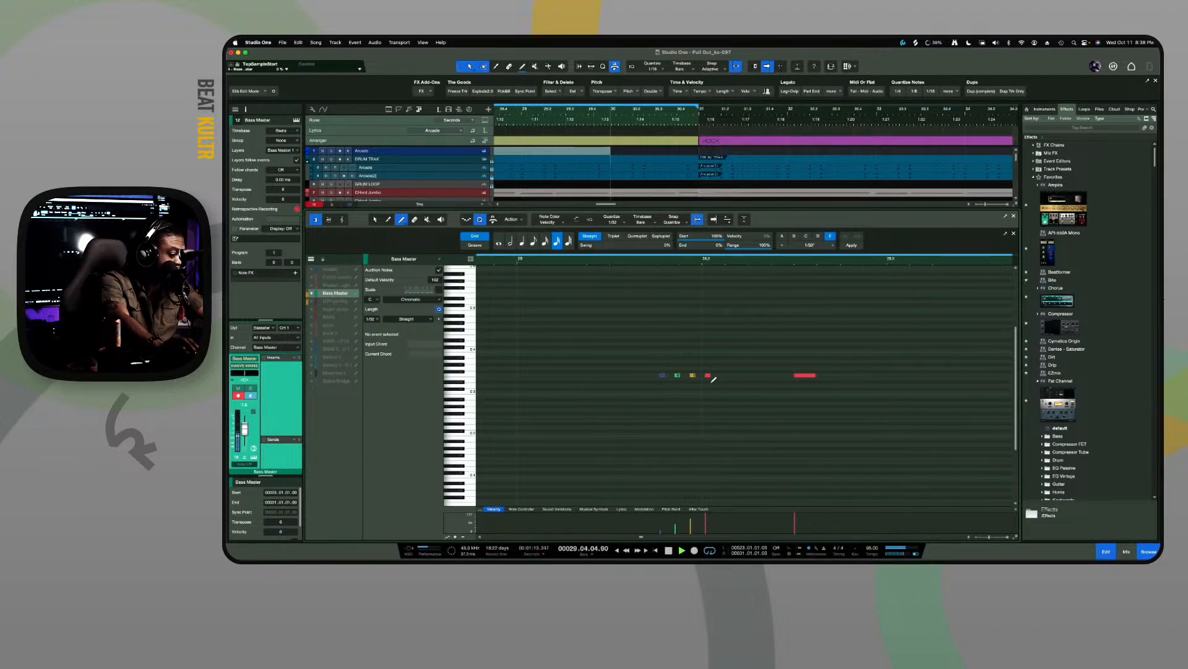
key(1)
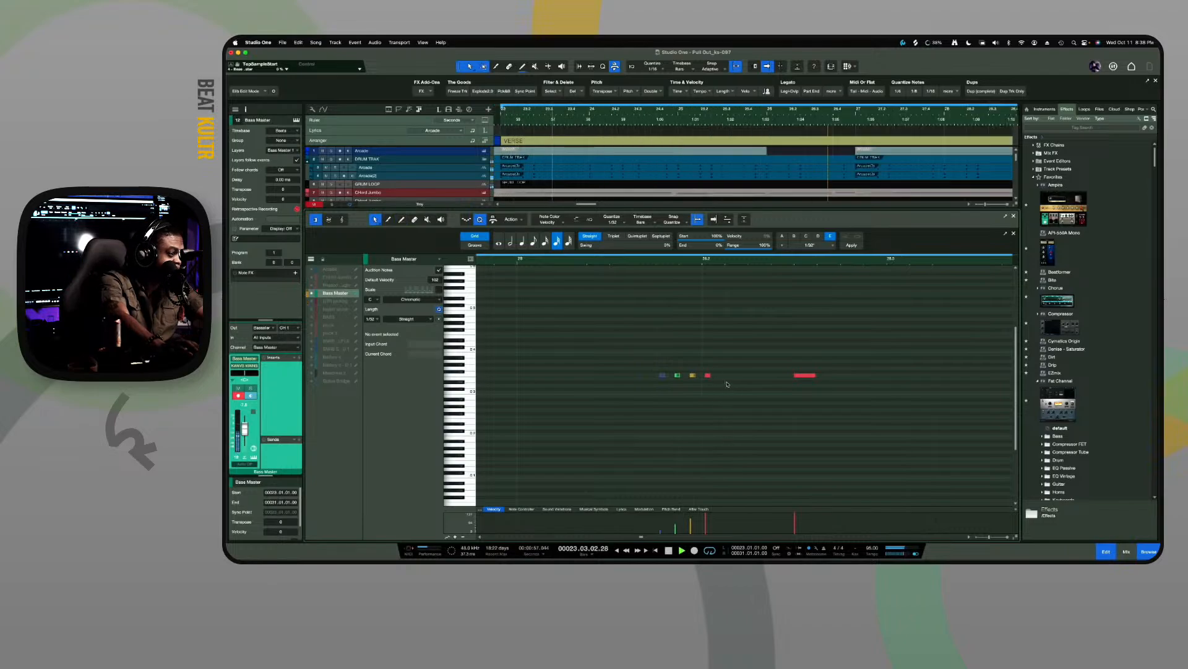
mouse_move(724, 380)
mouse_down()
mouse_move(645, 363)
mouse_move(705, 376)
mouse_up()
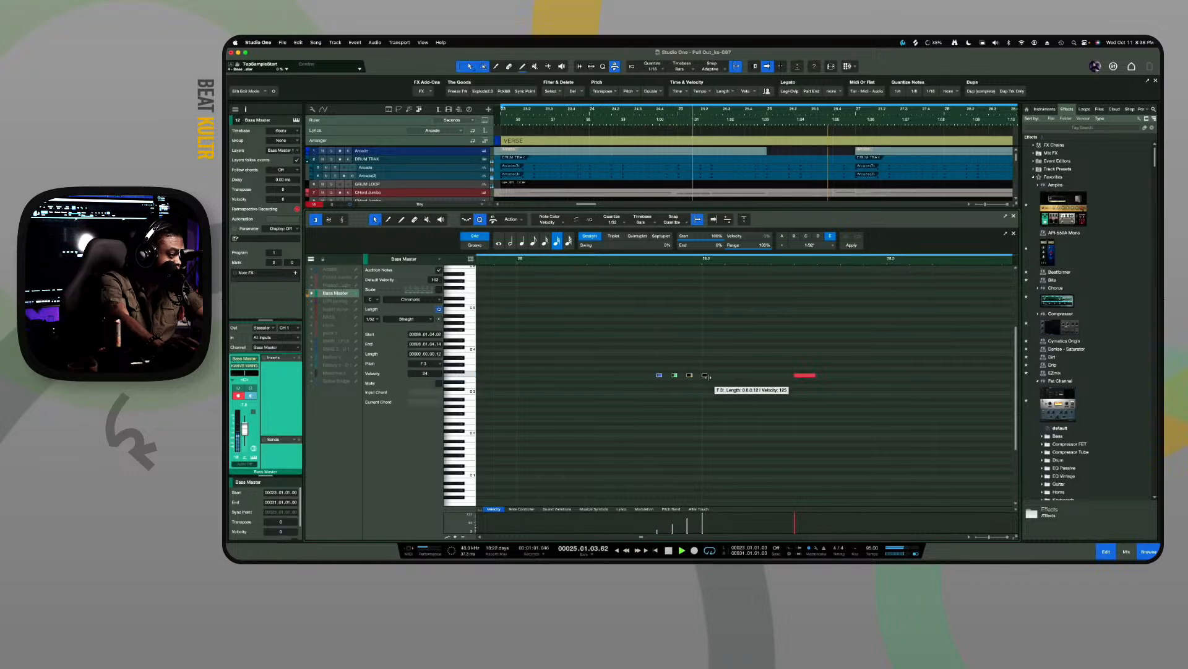
Open the Bass Master instrument and adjust its top layer level, filter cutoff and sub layer envelope during playback
key(shift+F11)
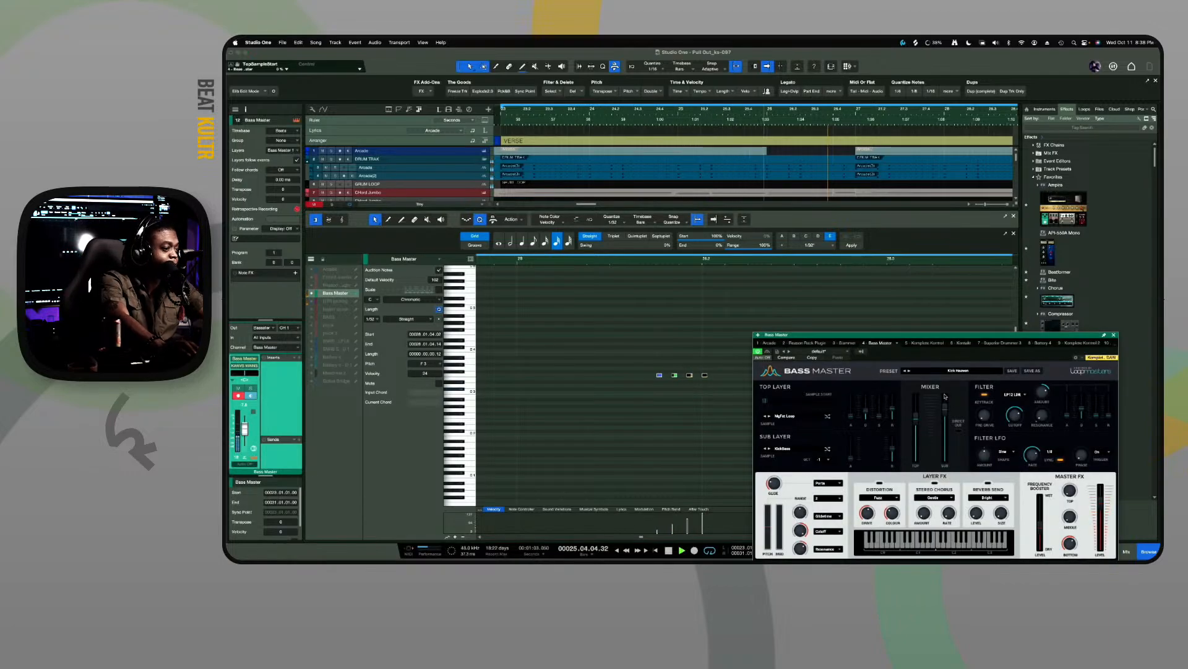
drag(933, 336, 793, 250)
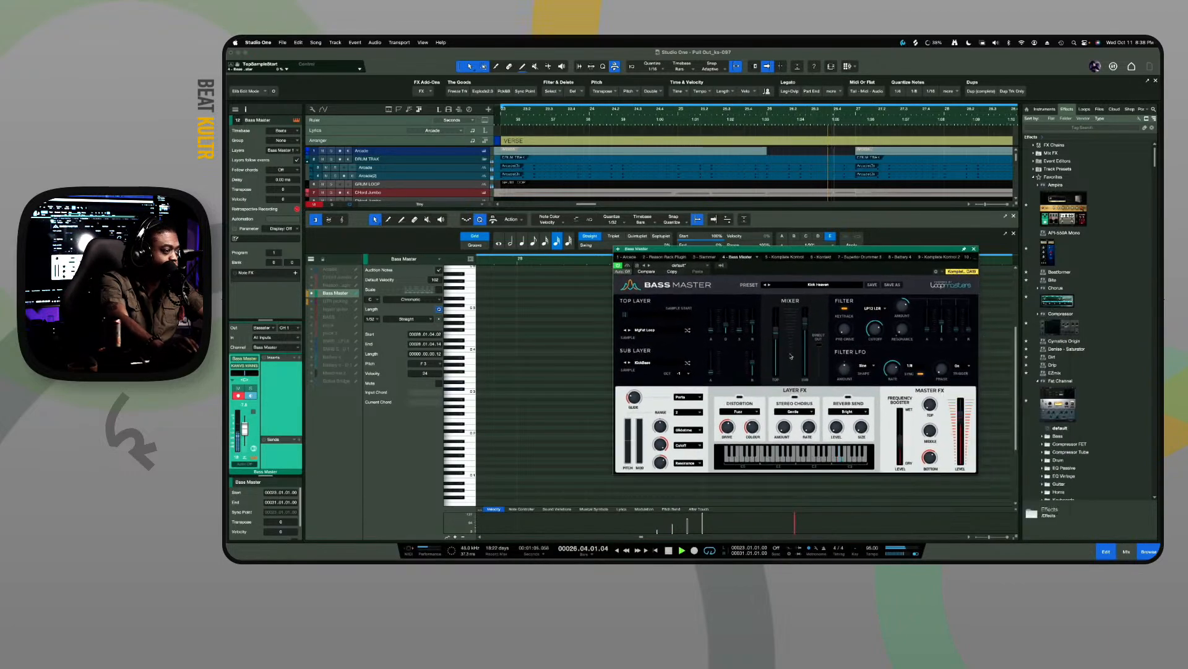
drag(774, 332, 775, 323)
drag(876, 337, 864, 364)
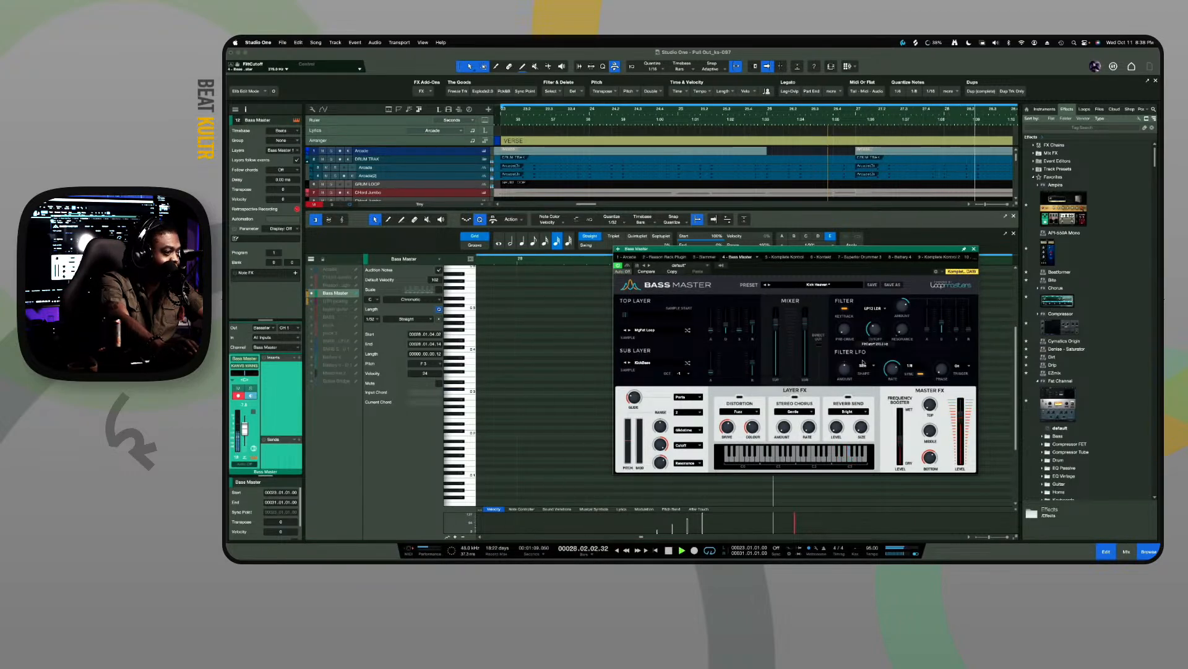
drag(866, 321, 863, 302)
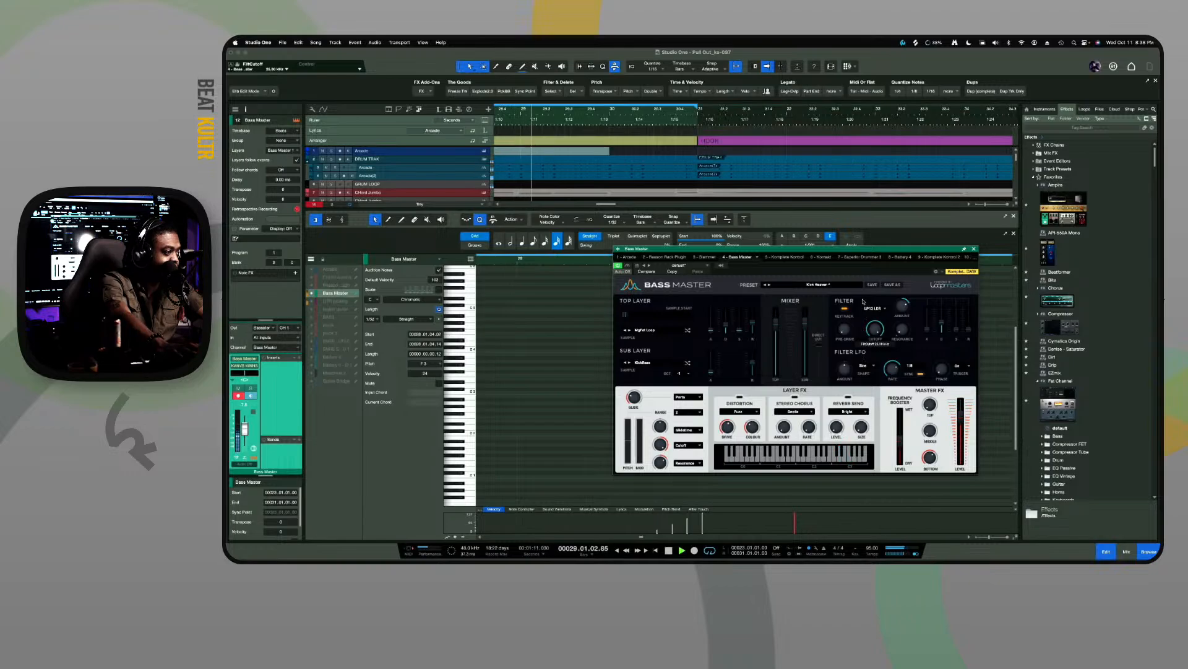
drag(749, 358, 755, 335)
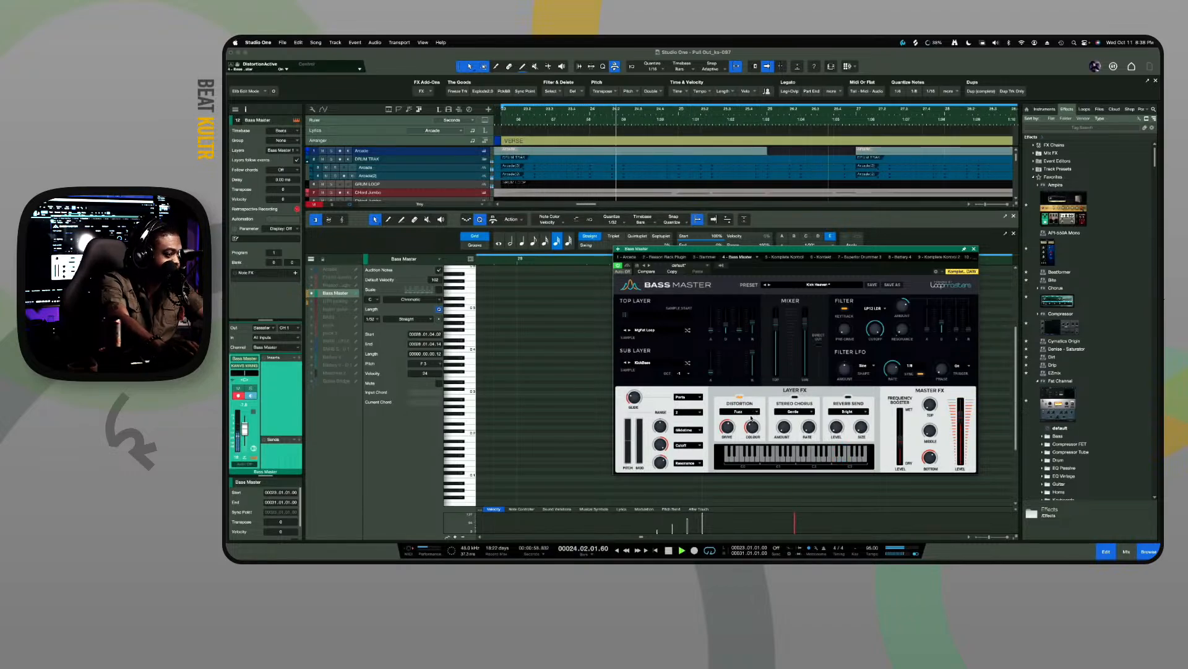
Audition Bass Master's distortion types including Crush, adjust the drive, enable Stereo Chorus, and close the instrument window
mouse_move(750, 426)
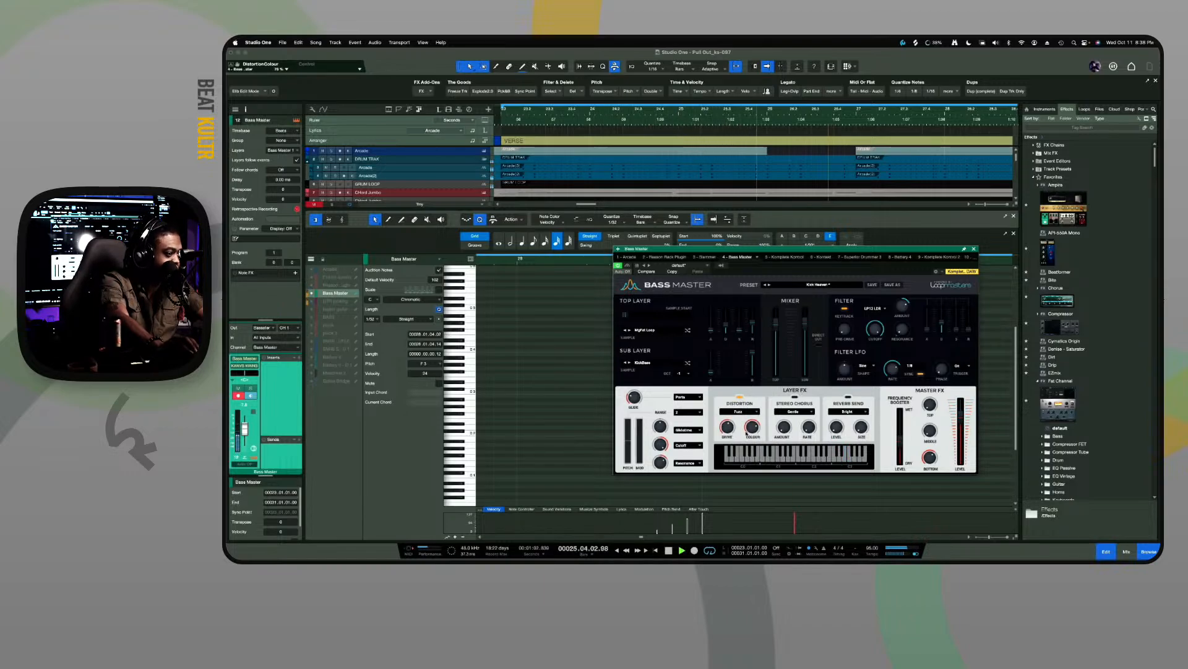
click(754, 412)
click(730, 445)
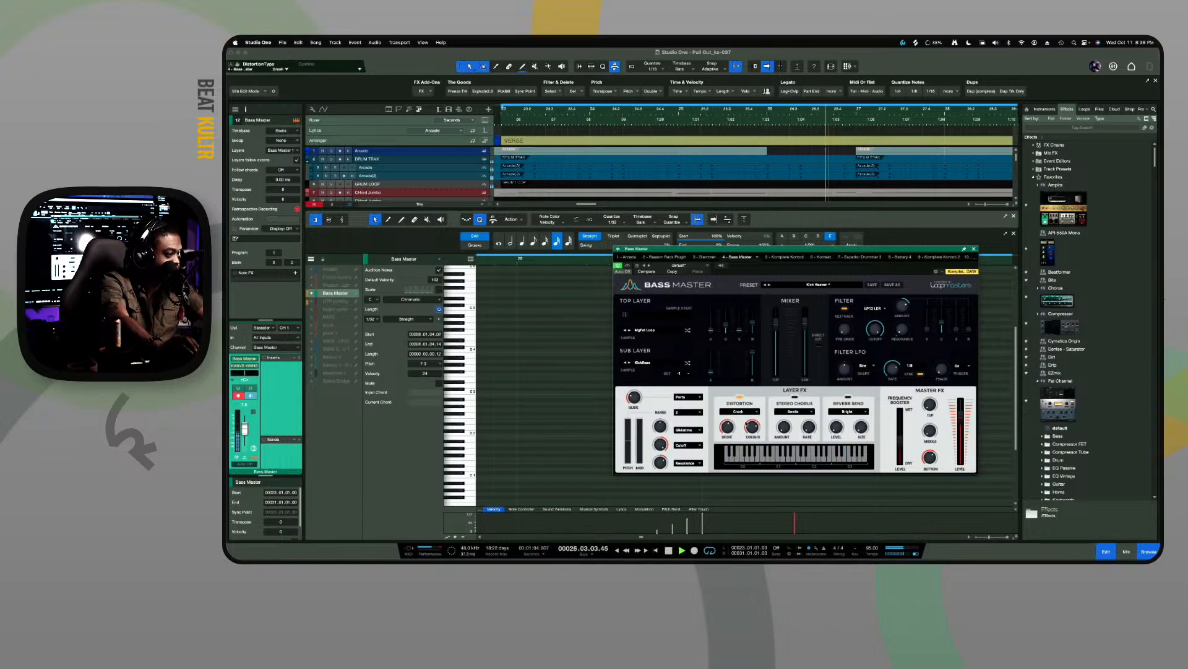
click(753, 411)
click(729, 419)
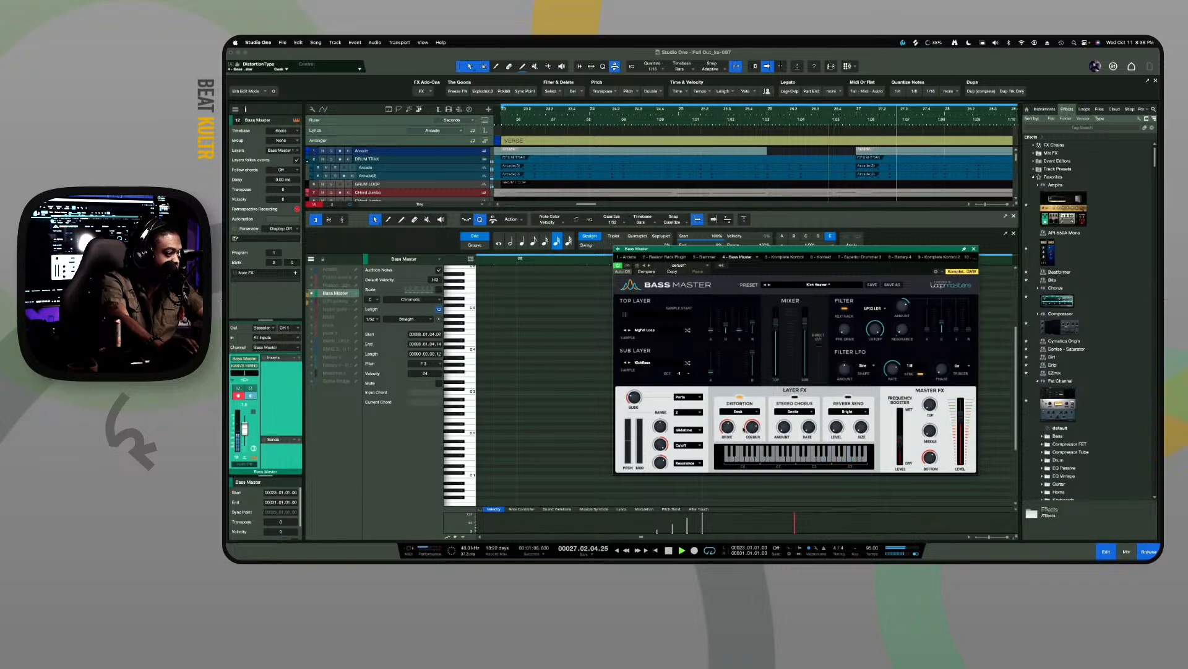
mouse_move(728, 428)
drag(728, 427, 733, 436)
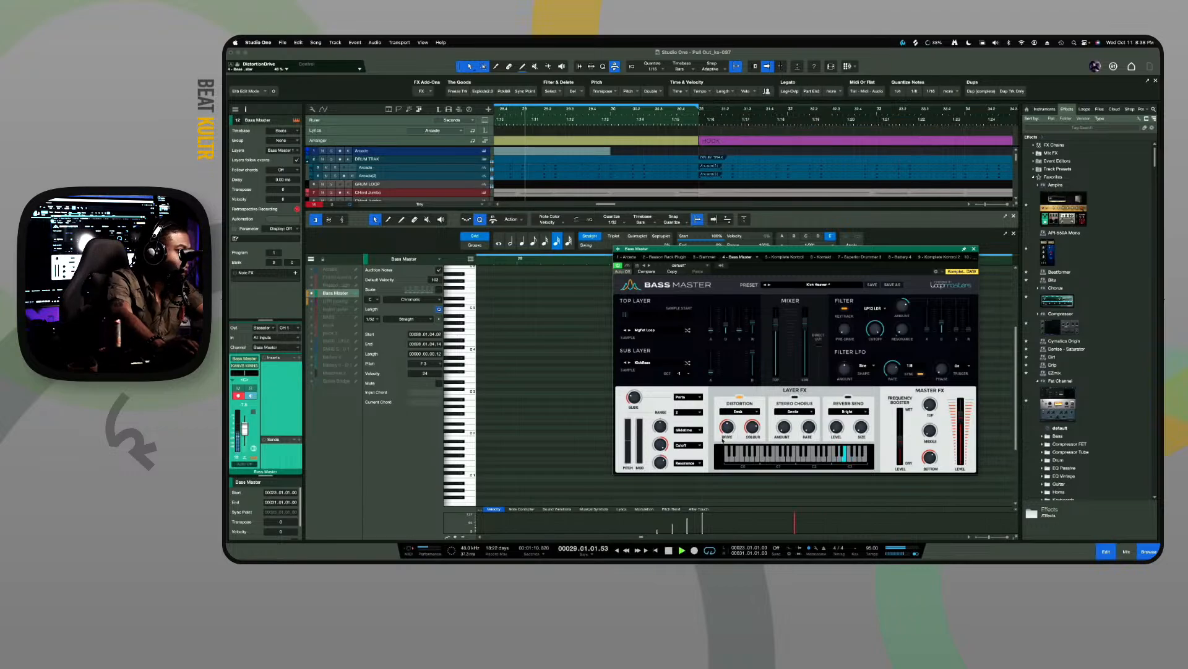
drag(730, 428, 727, 425)
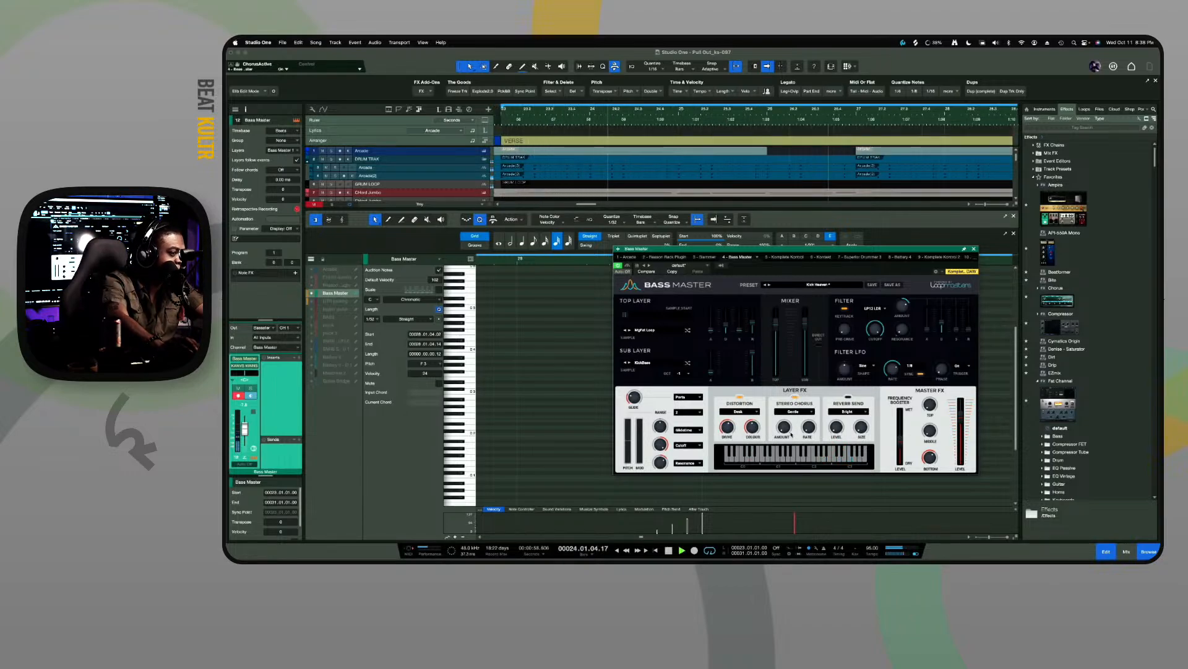
mouse_move(784, 427)
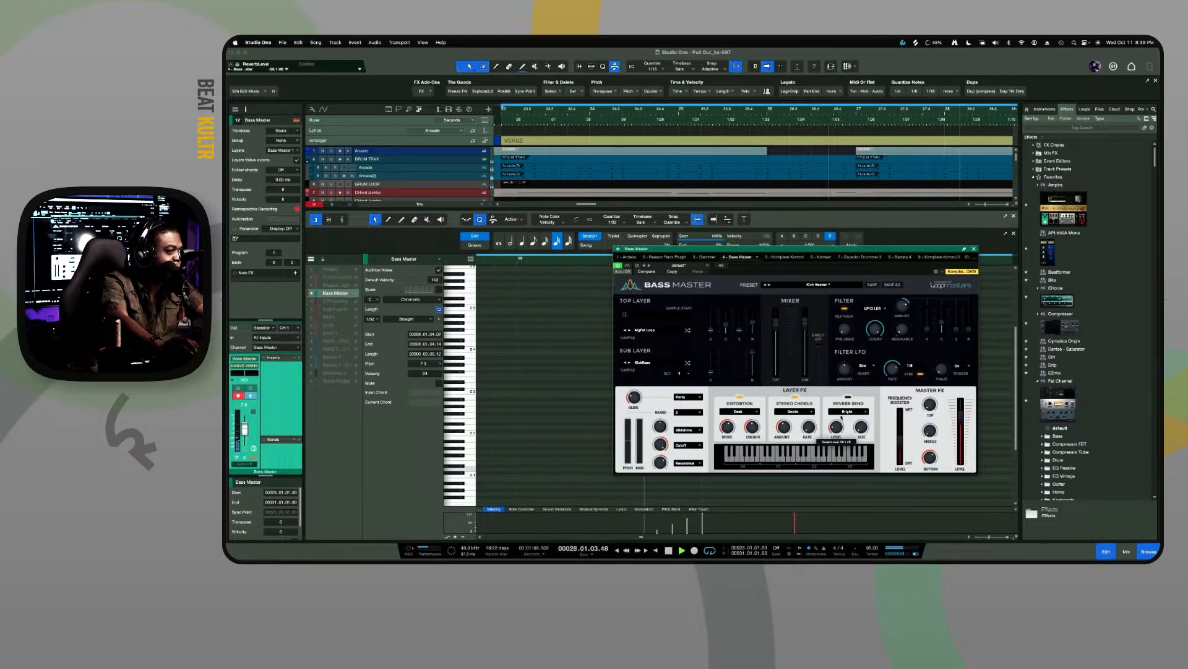
click(973, 249)
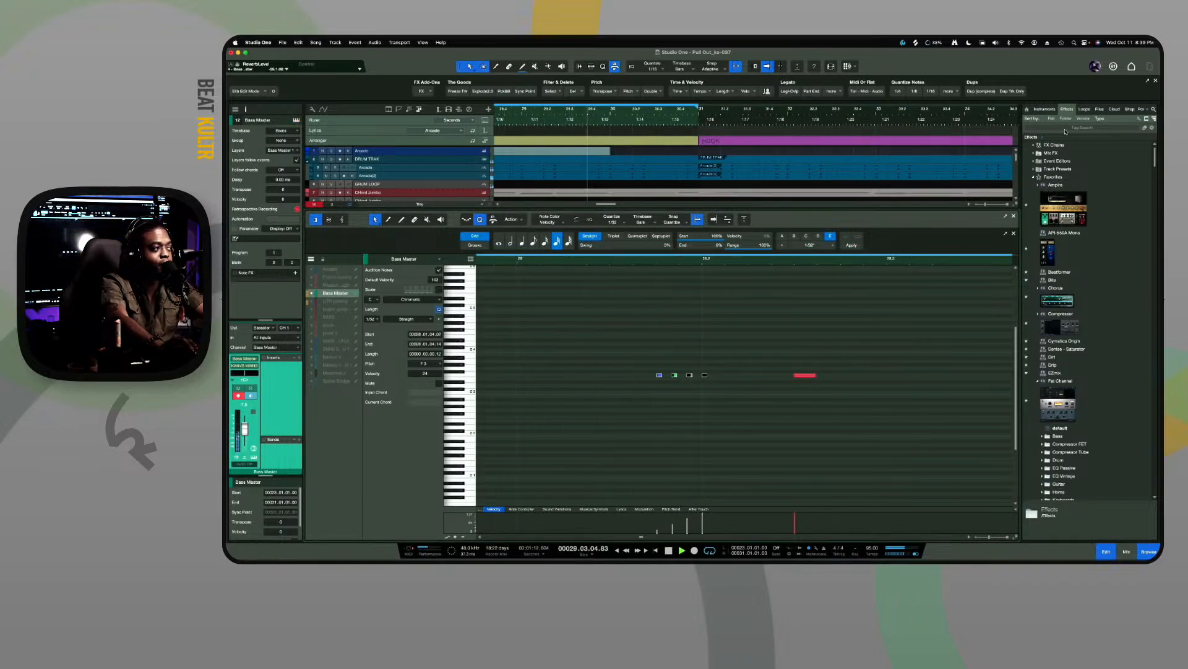
Enlarge the arrangement, search the instruments for "sub", and try to add the matching instrument as a new track
drag(486, 209, 481, 349)
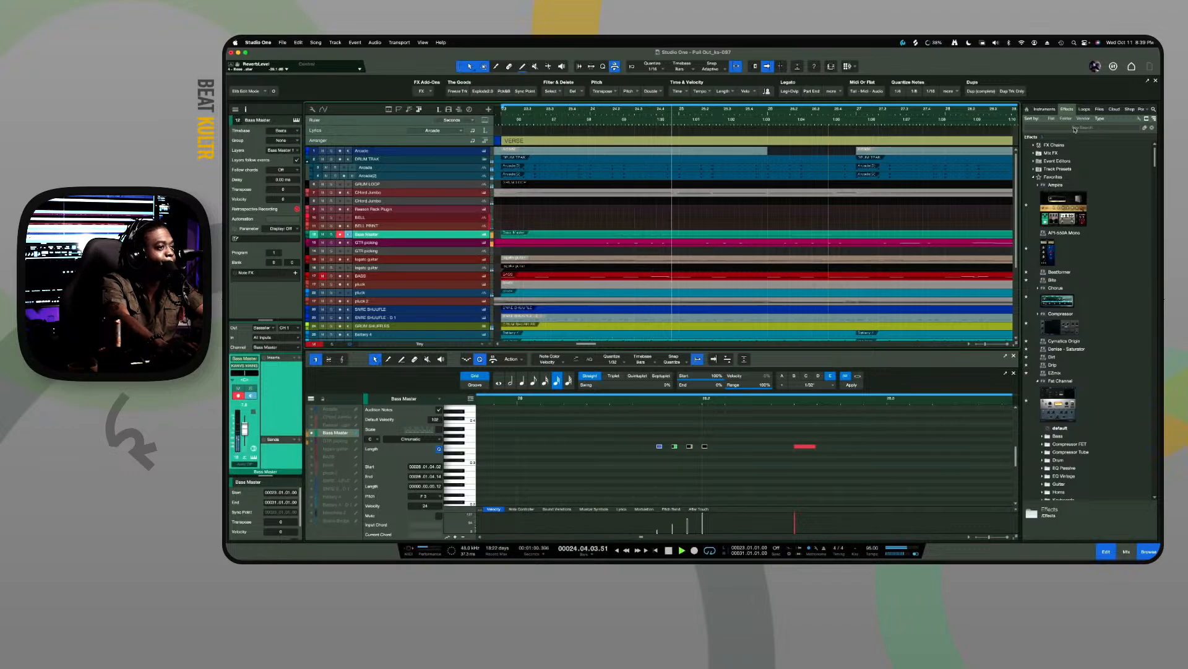
click(1045, 109)
click(1066, 129)
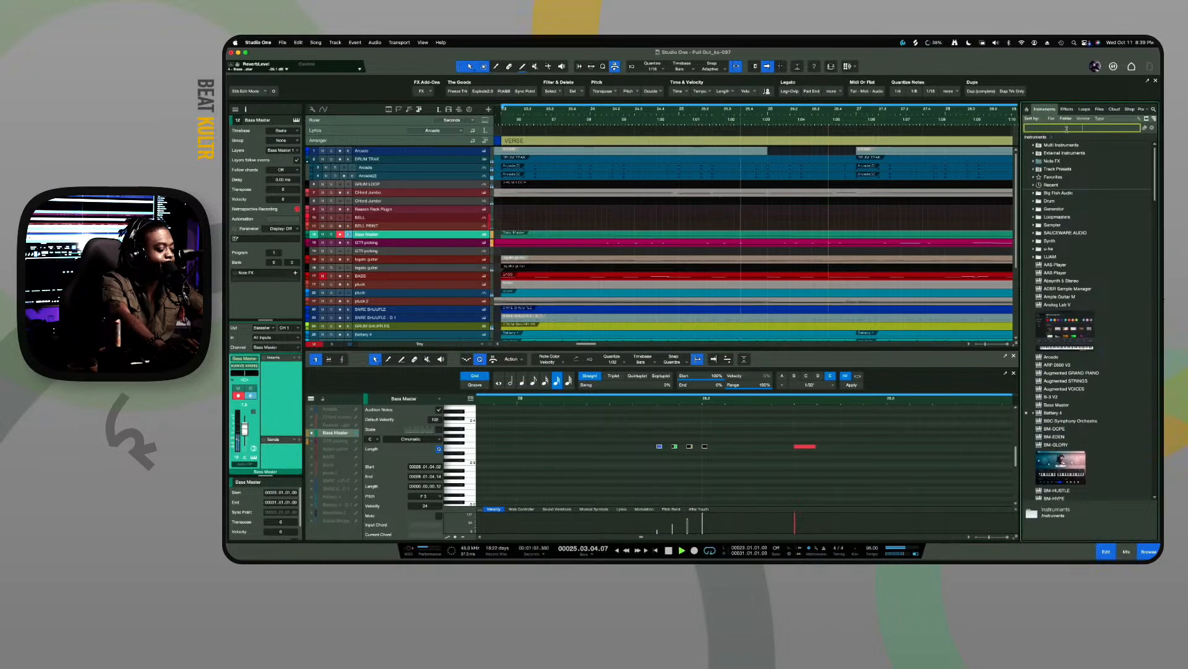
text(sub)
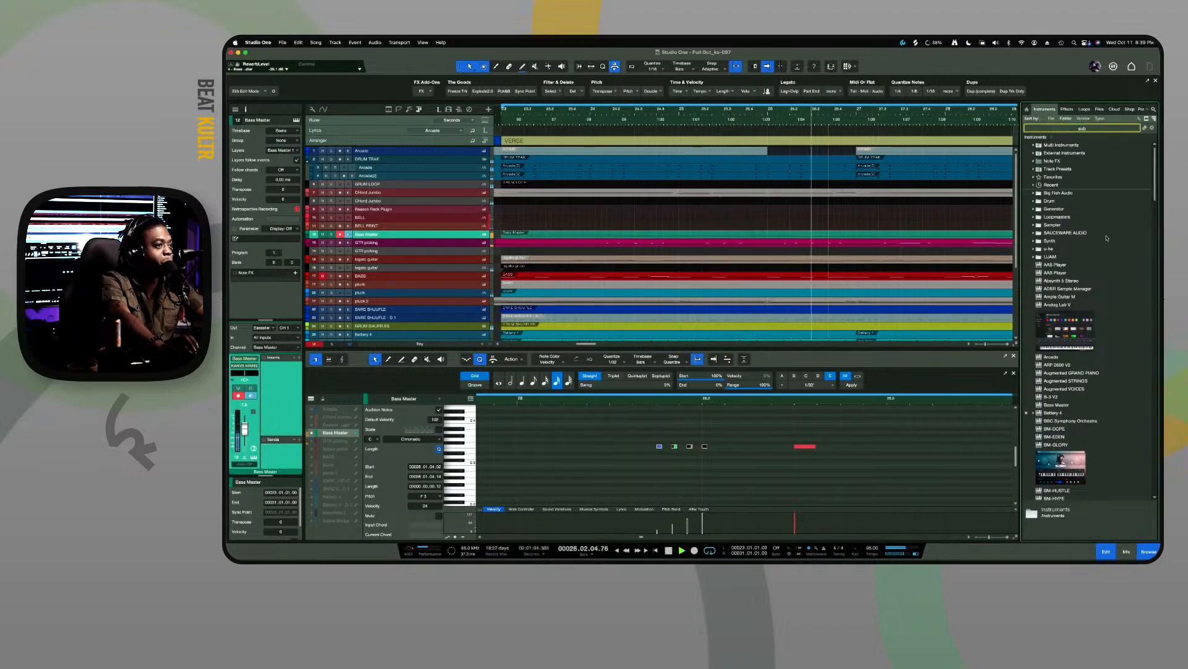
key(Down)
click(1052, 195)
drag(1052, 195, 642, 237)
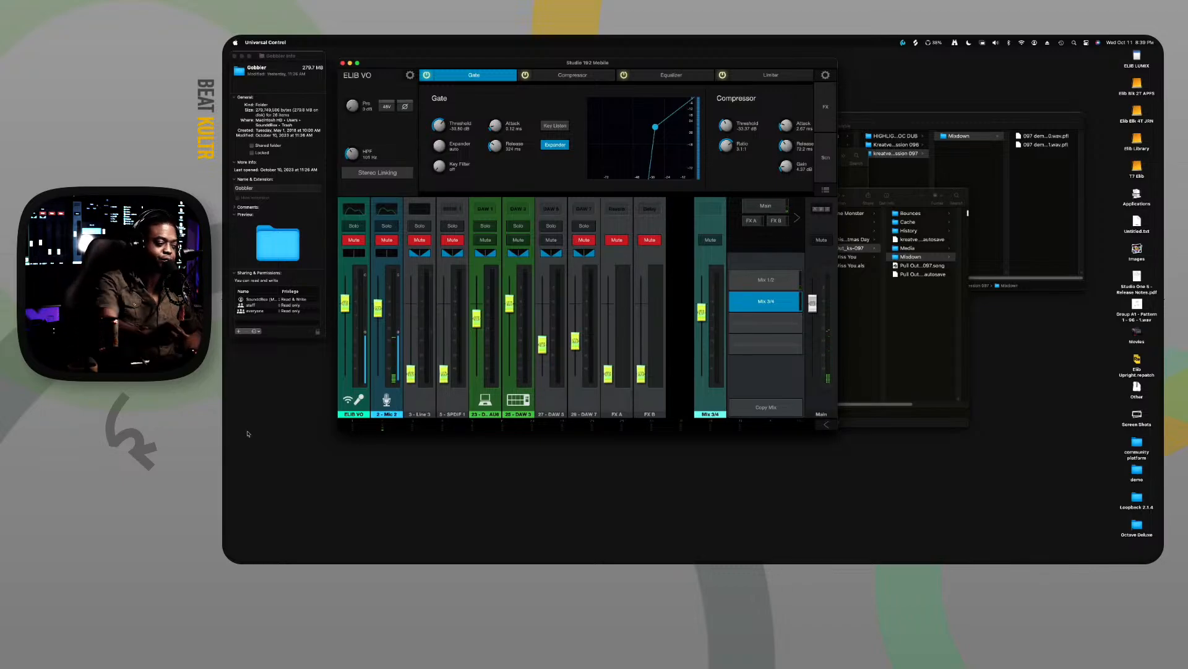
Relaunch Studio One, reopen the Pull Out_ks-097 song and ignore the crash report
mouse_move(238, 560)
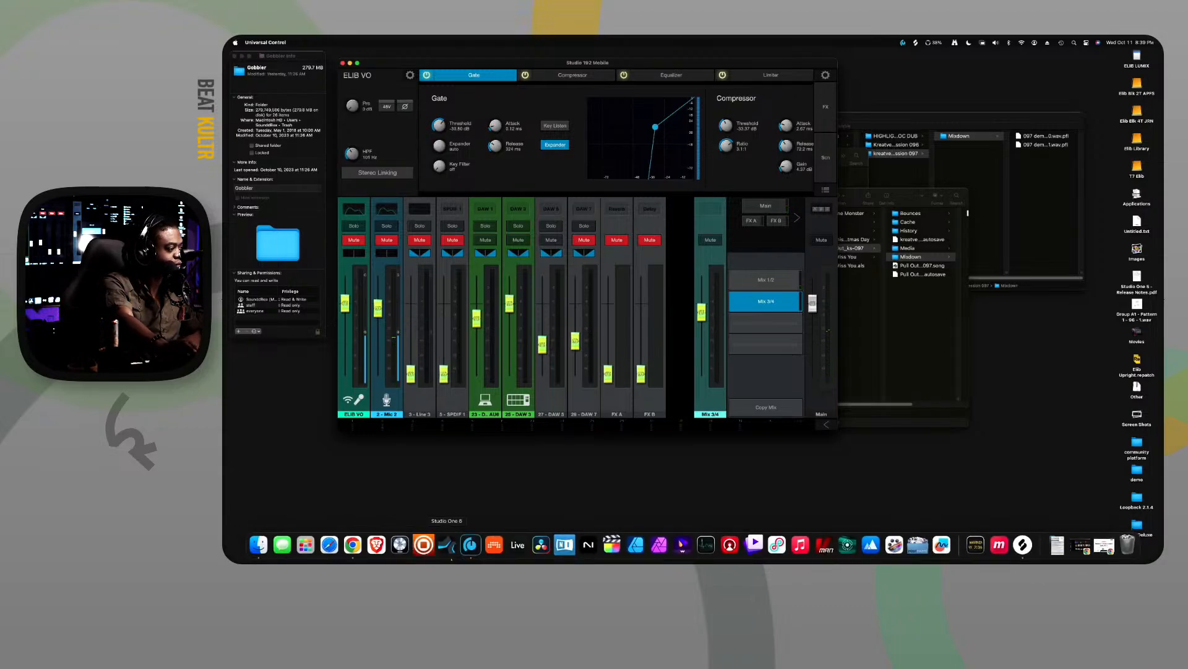
click(448, 545)
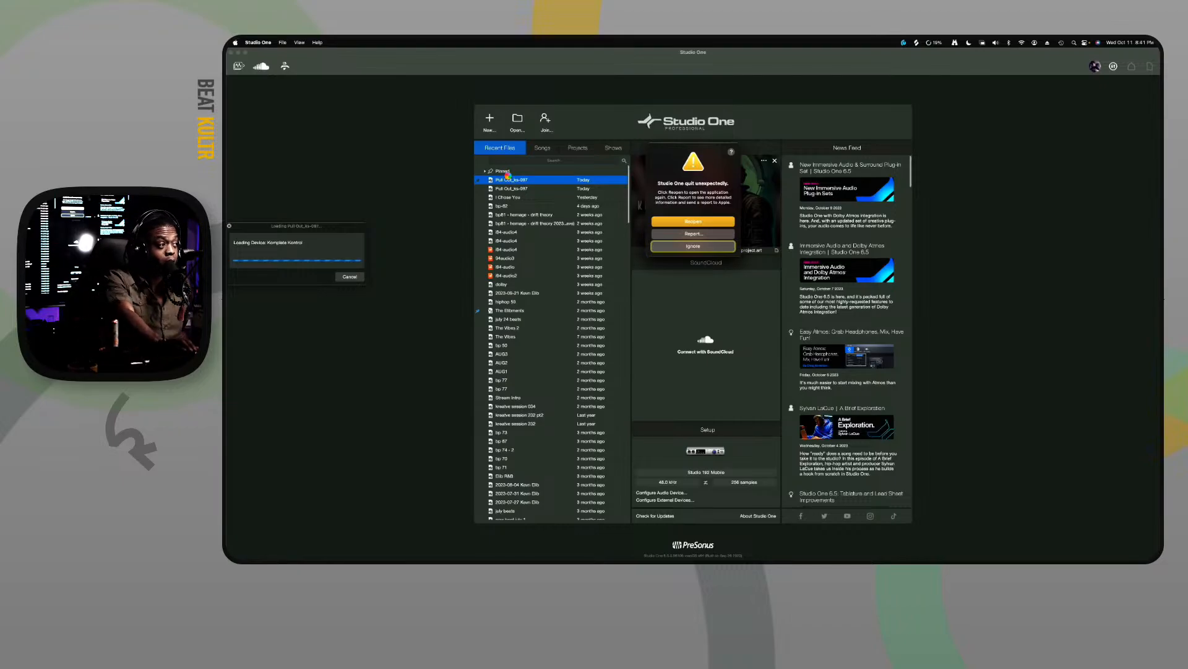
click(704, 249)
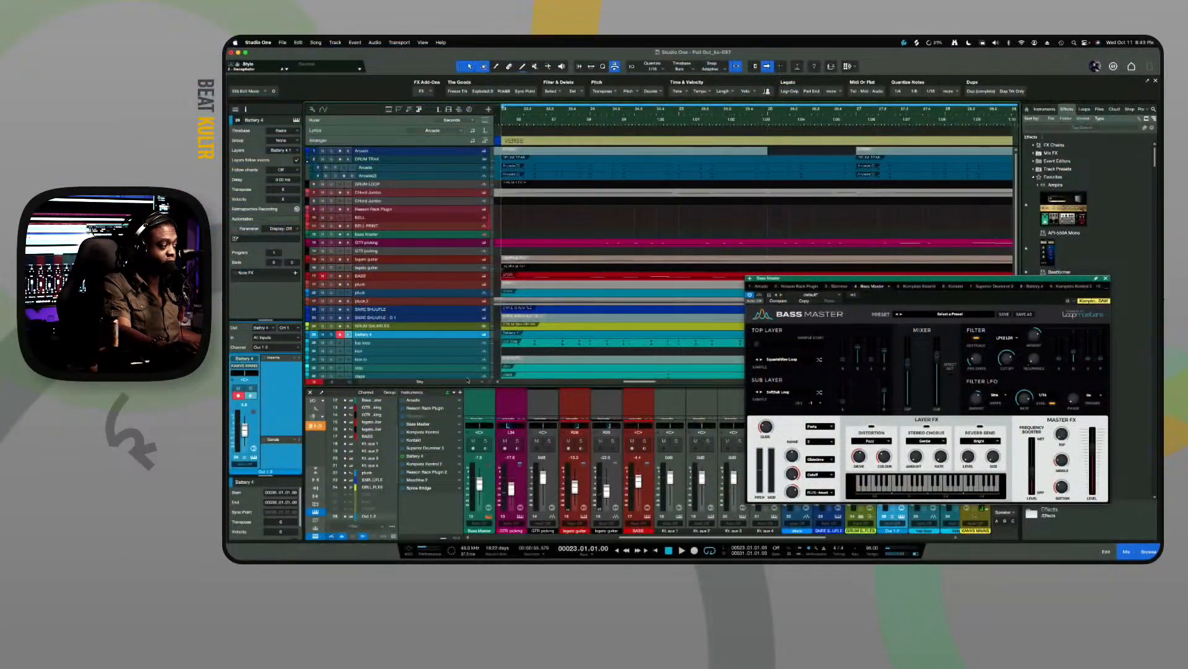
Enlarge the mixer console and remove the unused instruments from the song's instrument list
drag(466, 385, 458, 269)
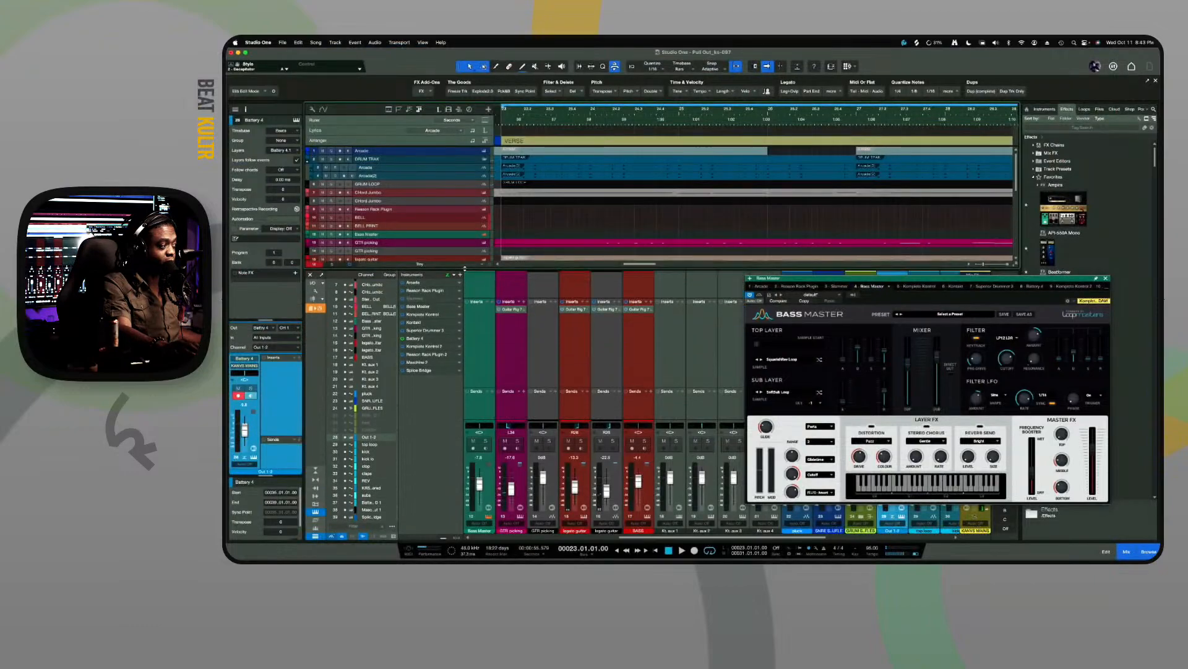
click(456, 275)
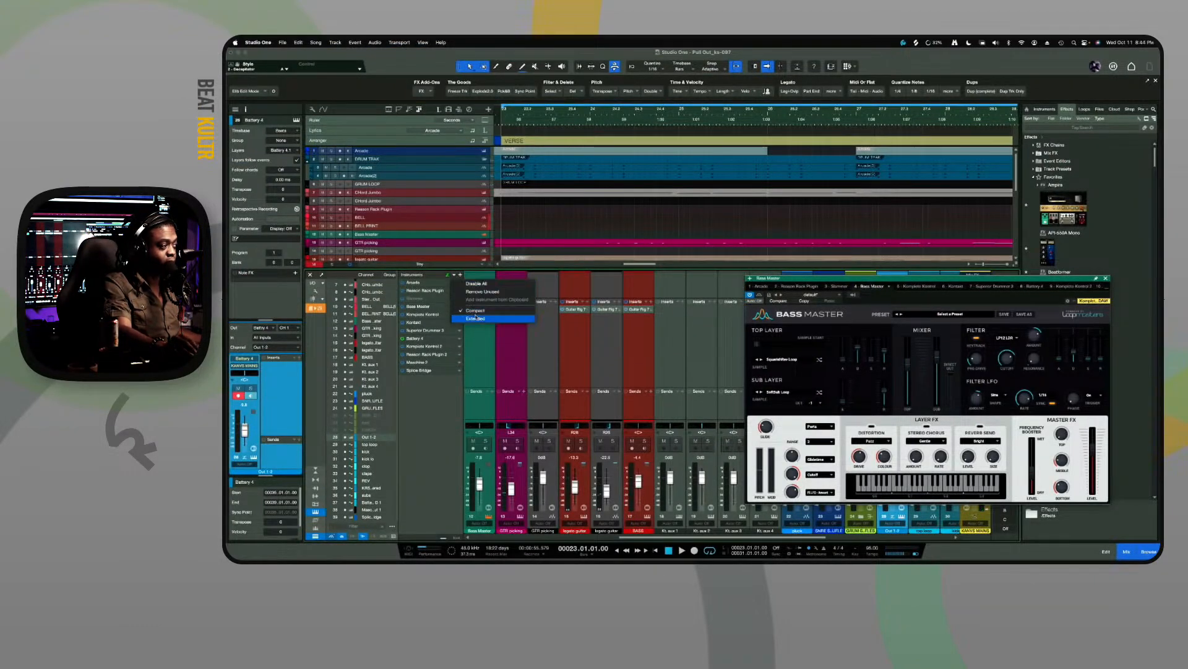
click(477, 291)
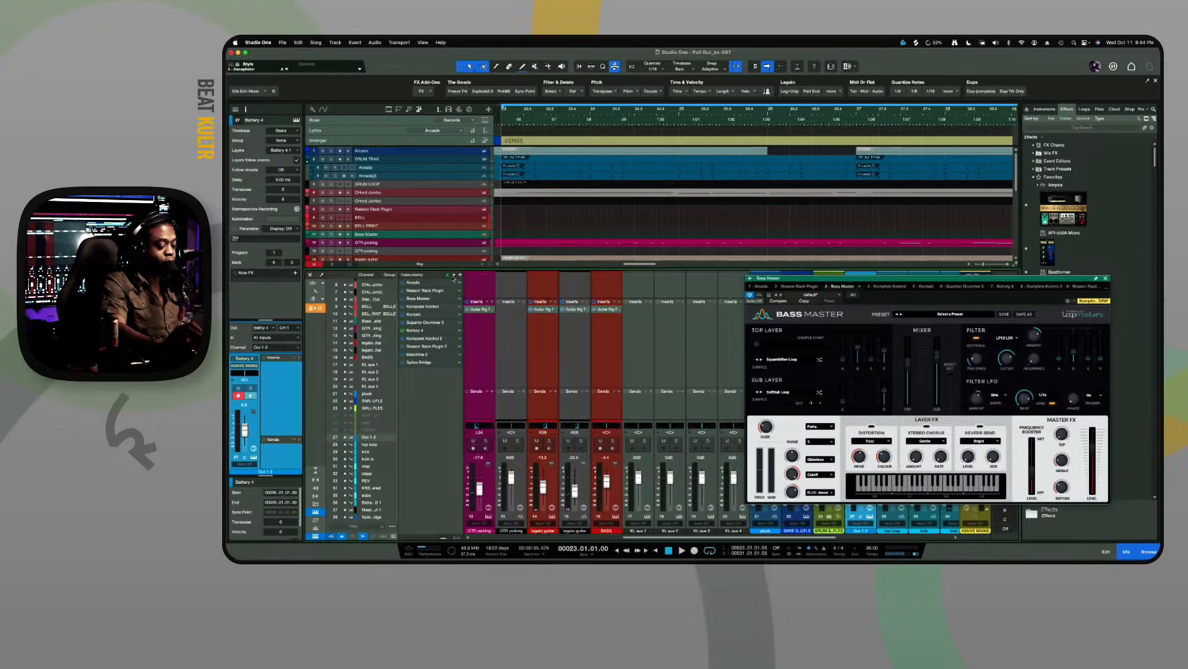
Review the application preferences for audio setup, data locations, file types, general options and appearance
key(super+comma)
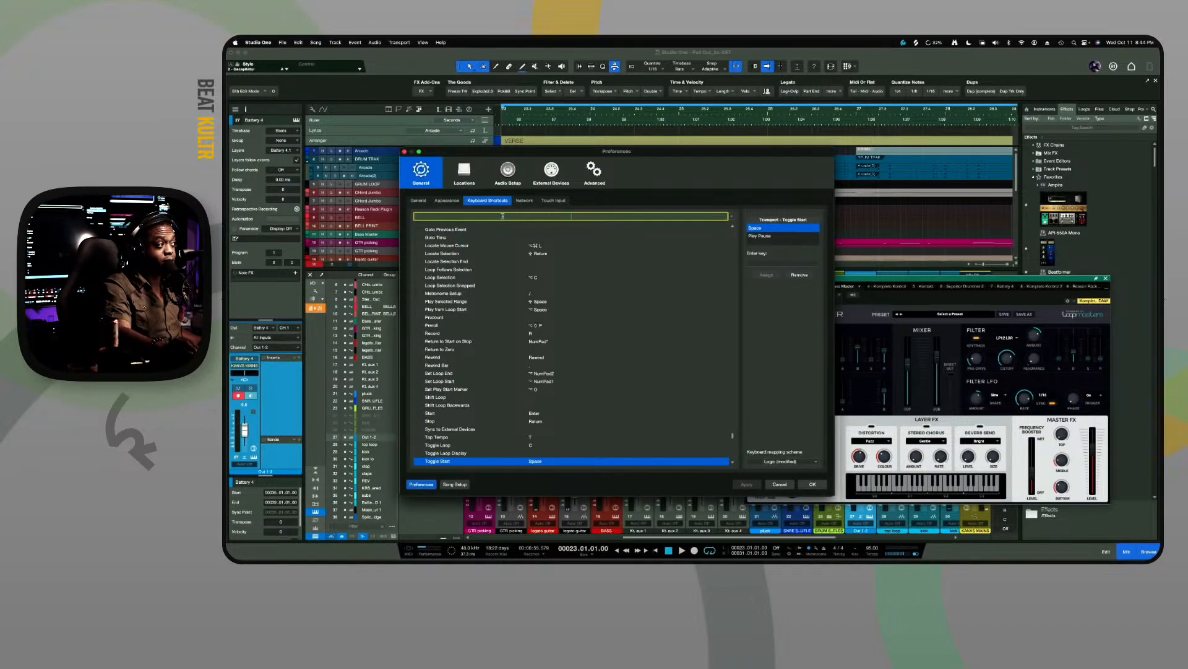
click(507, 173)
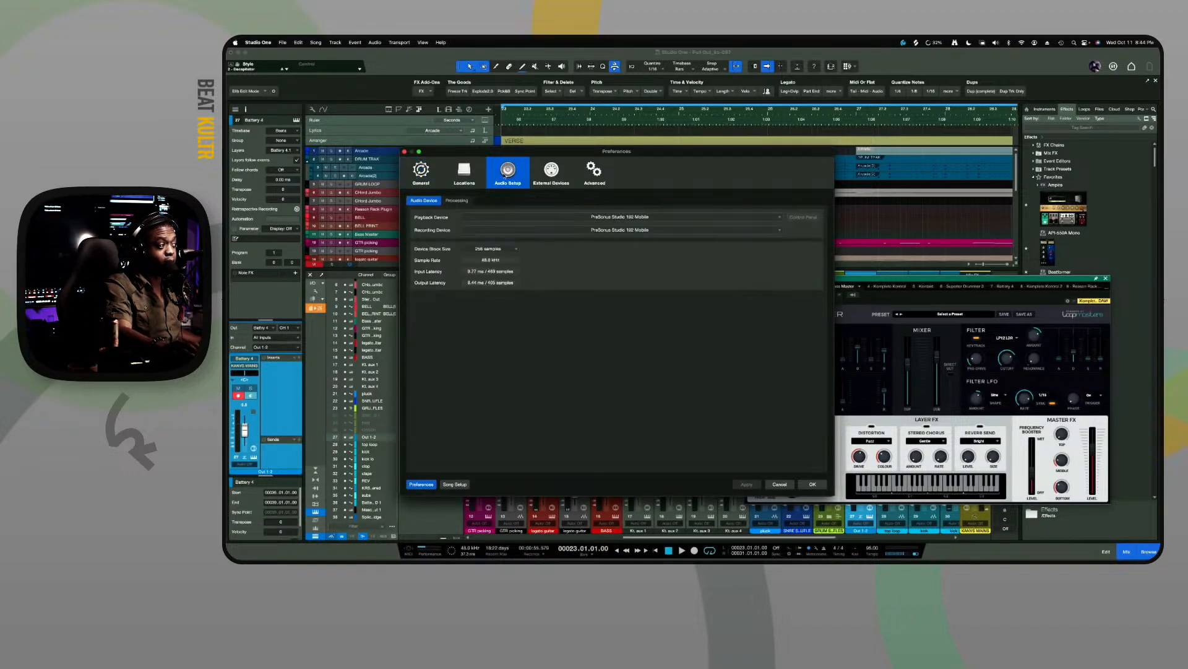
click(470, 174)
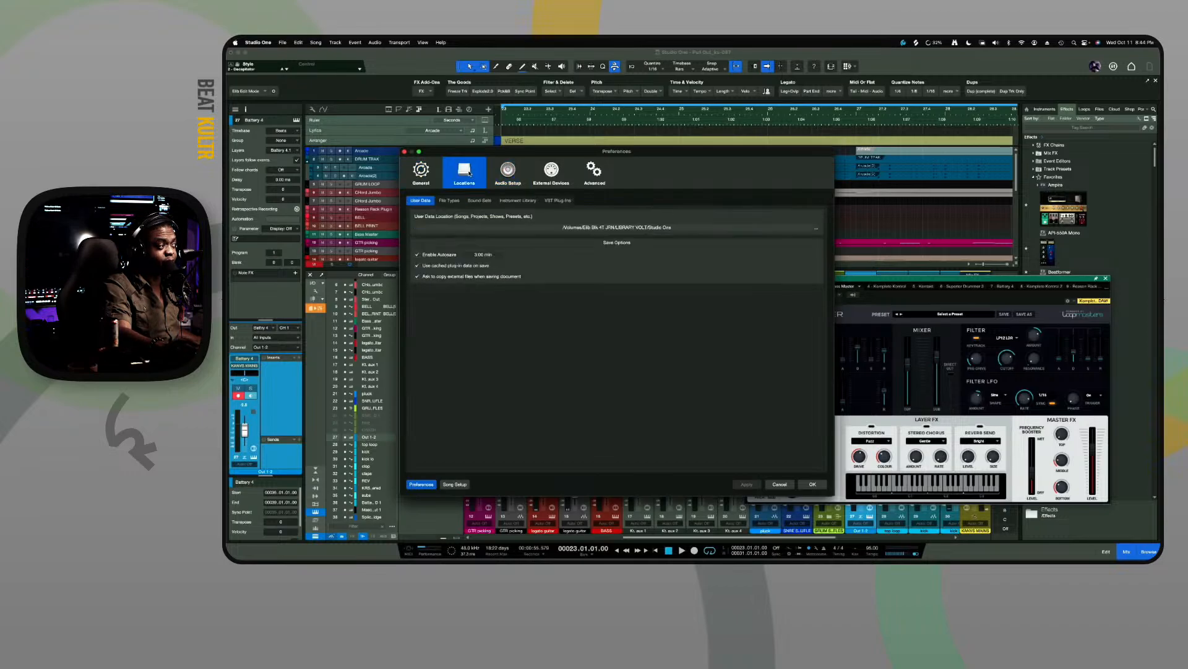
click(450, 201)
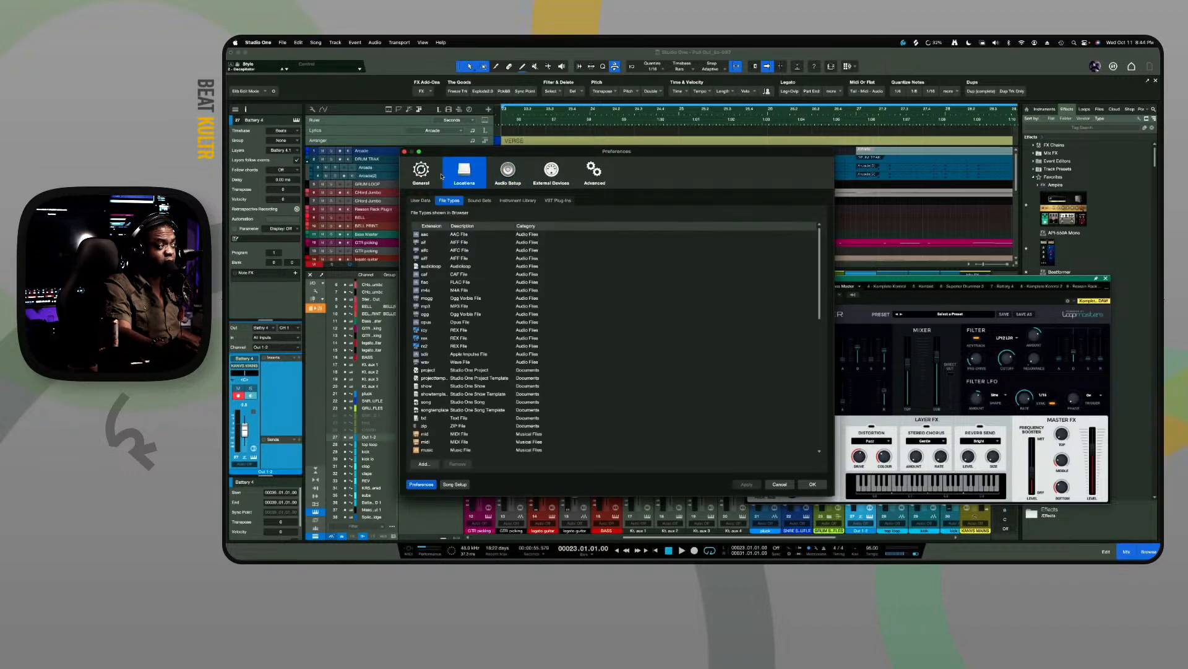
click(421, 172)
click(419, 200)
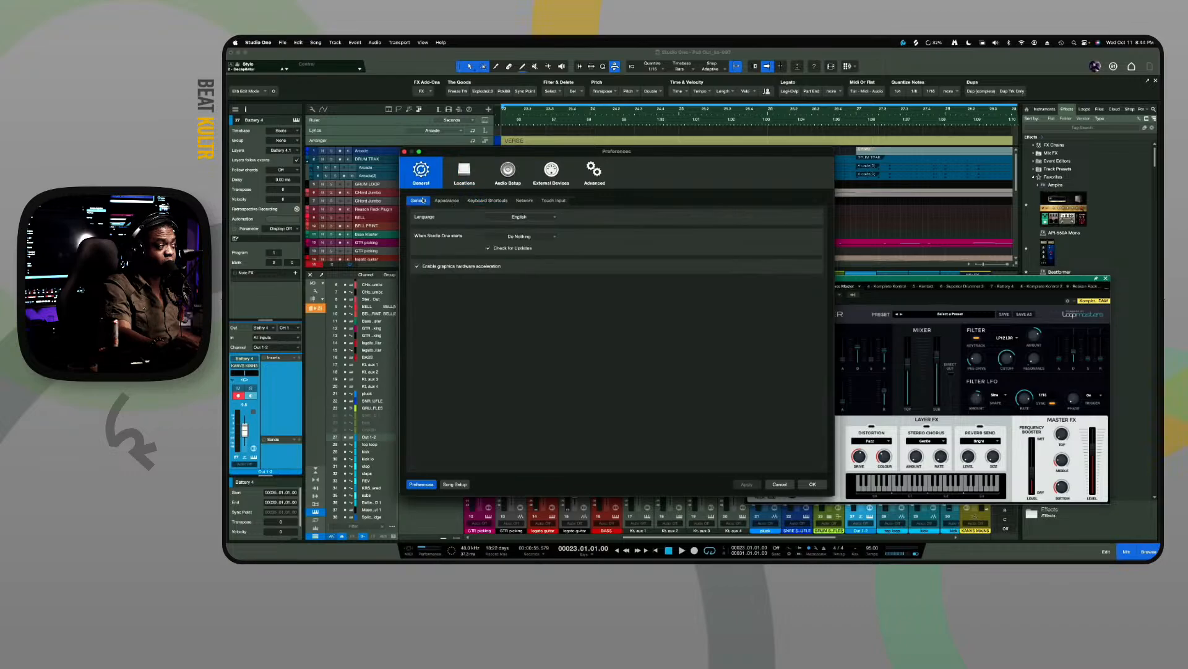
click(448, 201)
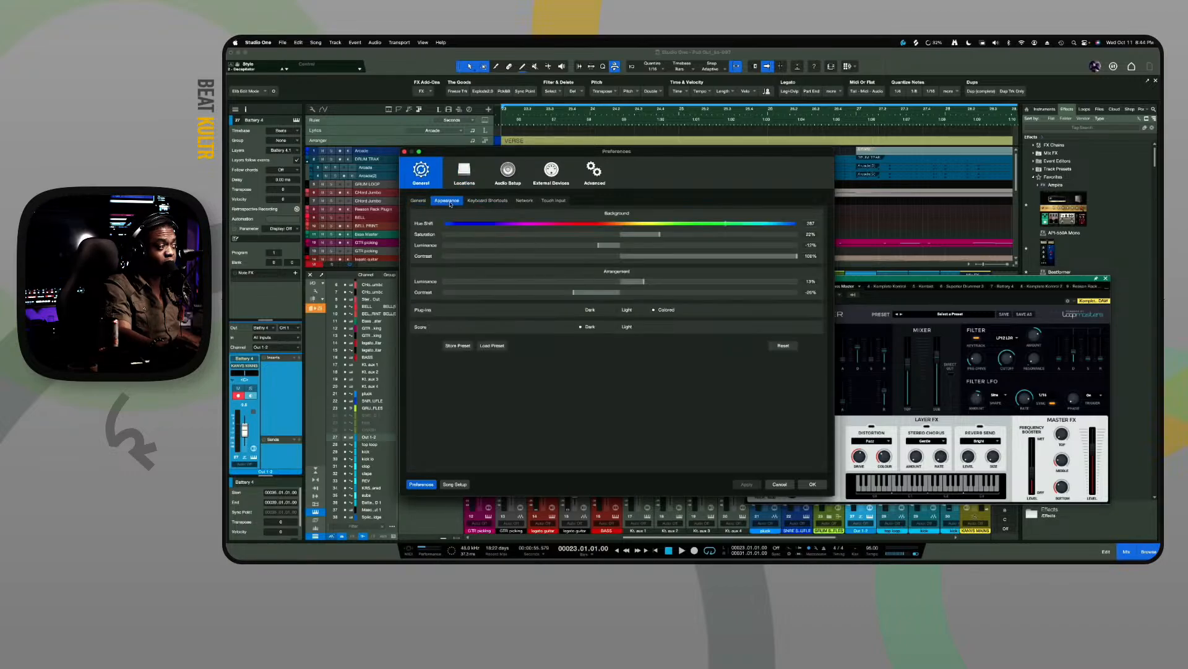
click(418, 200)
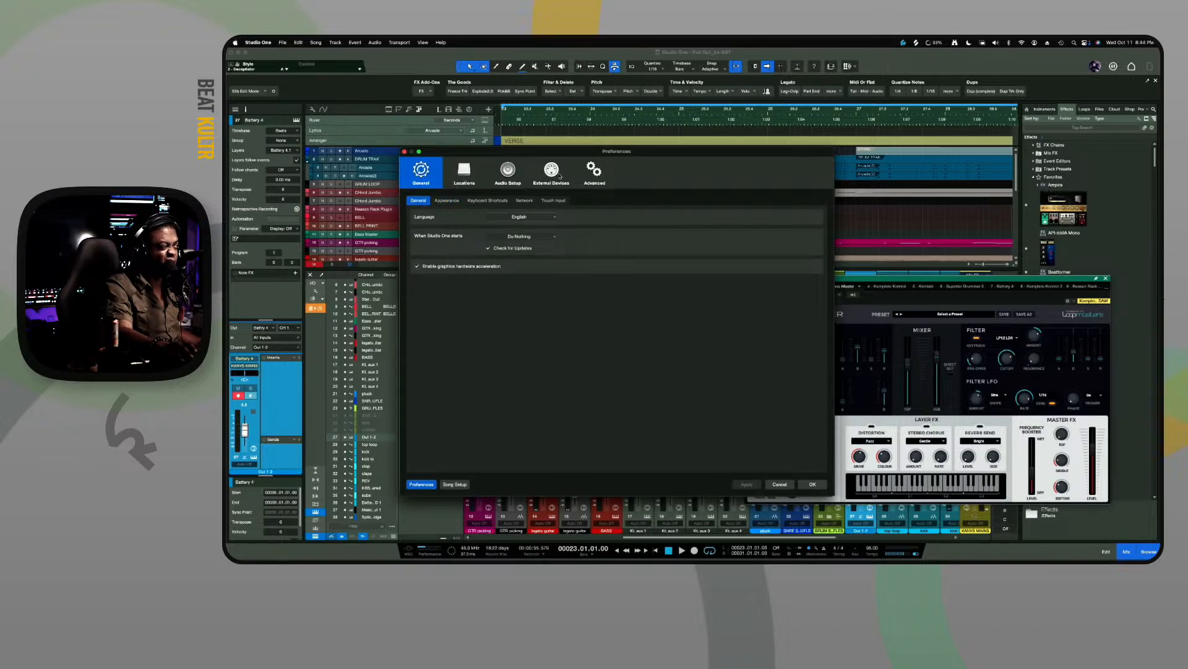
Review the song setup's meta information, general, timeline and spatial audio settings, including the surround mode choices
click(453, 485)
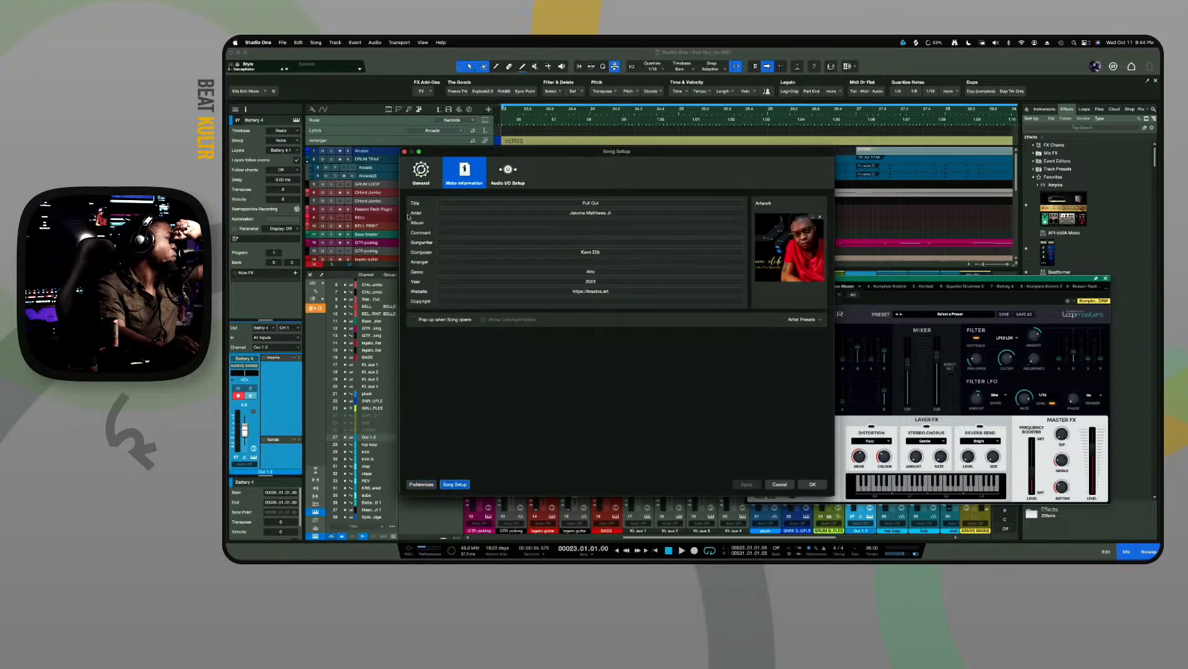
click(433, 174)
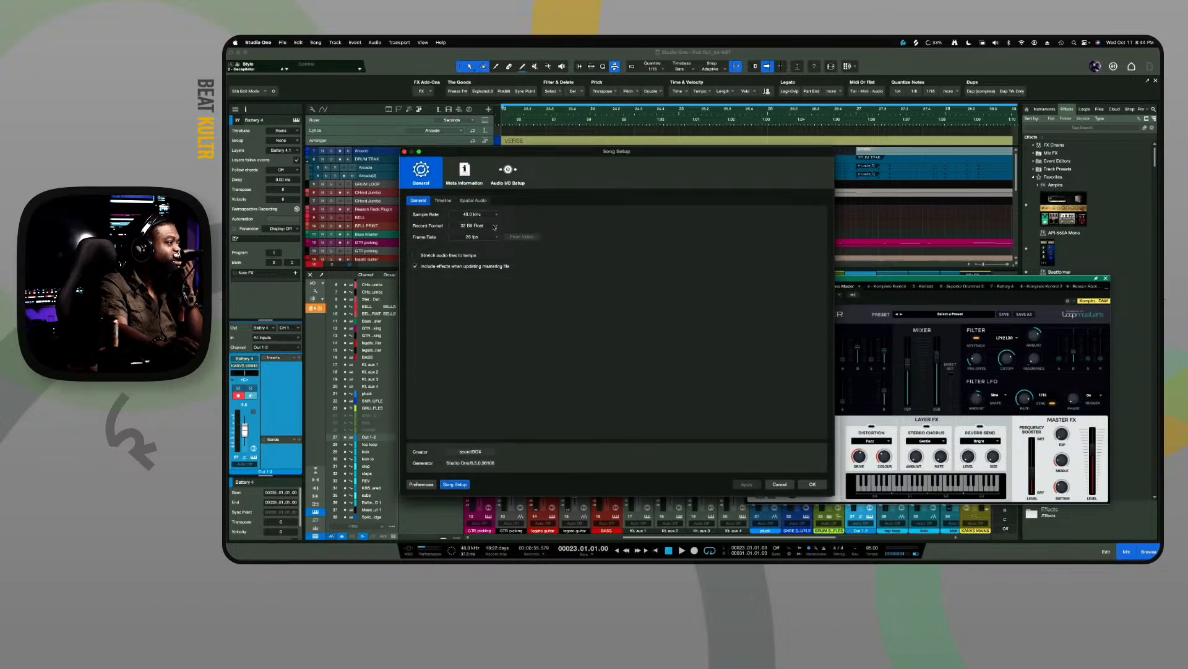
click(443, 201)
click(470, 201)
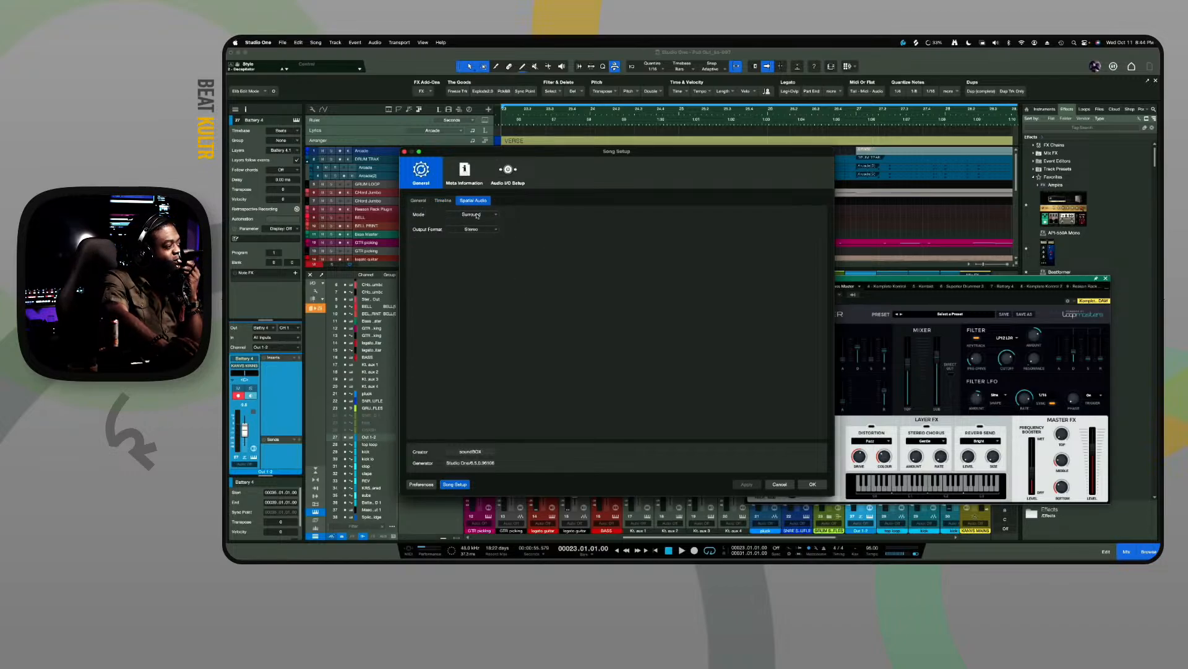
click(478, 215)
click(476, 222)
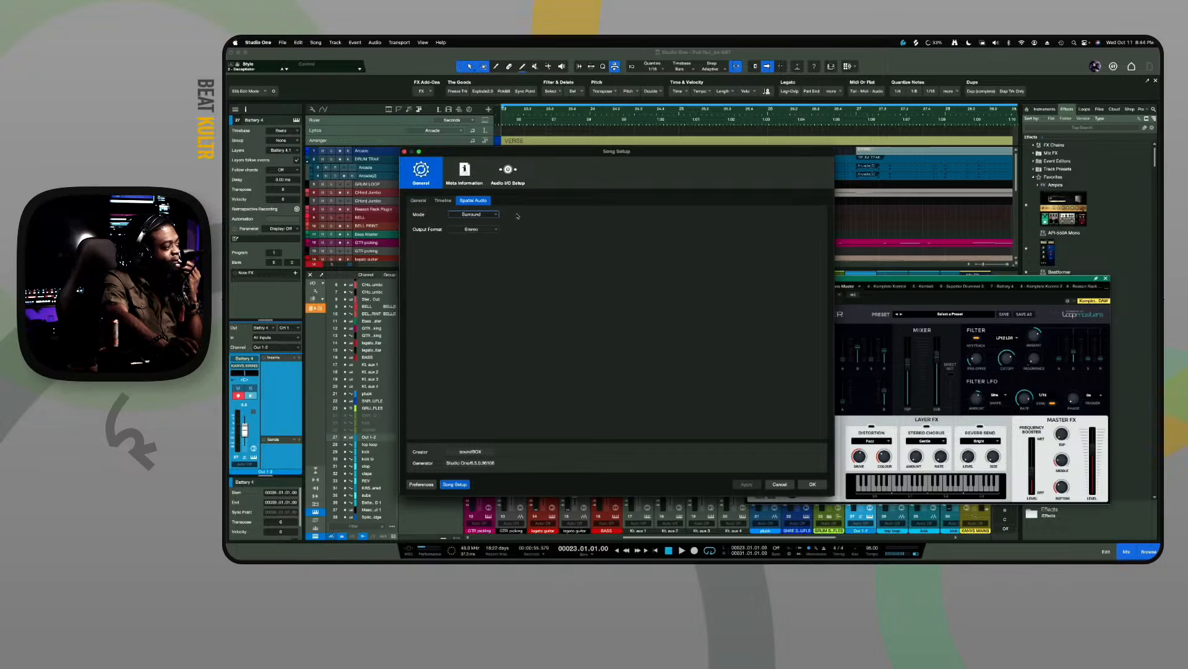
click(417, 201)
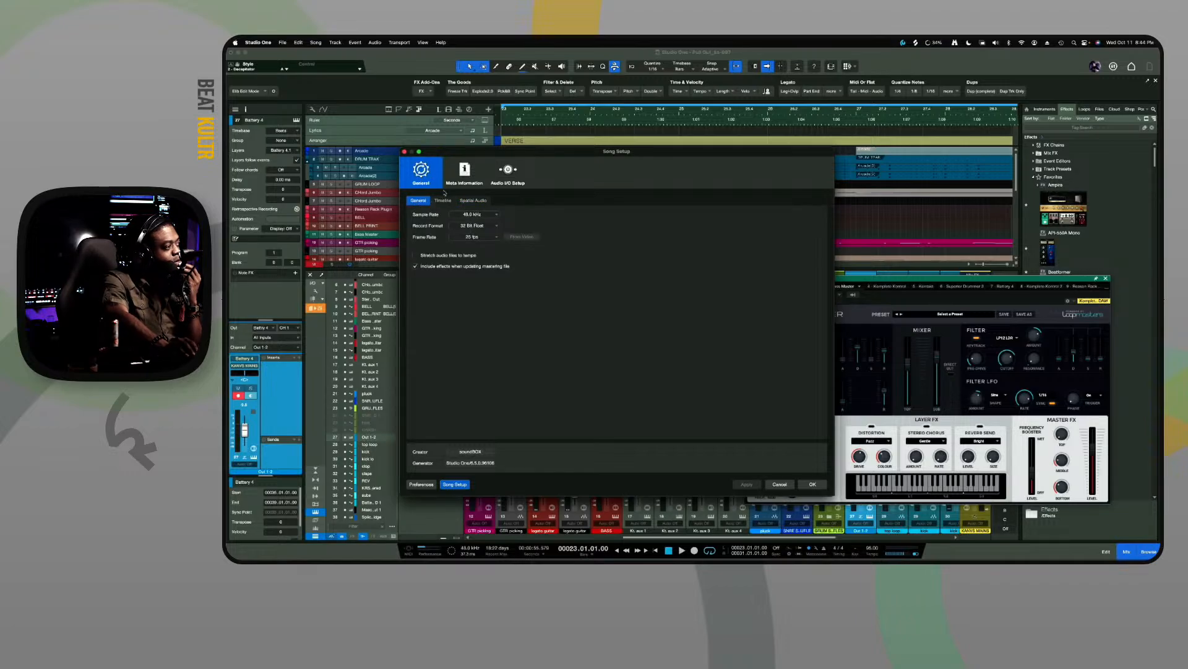
Set the audio device block size to 512 samples in the preferences and save the song
click(418, 486)
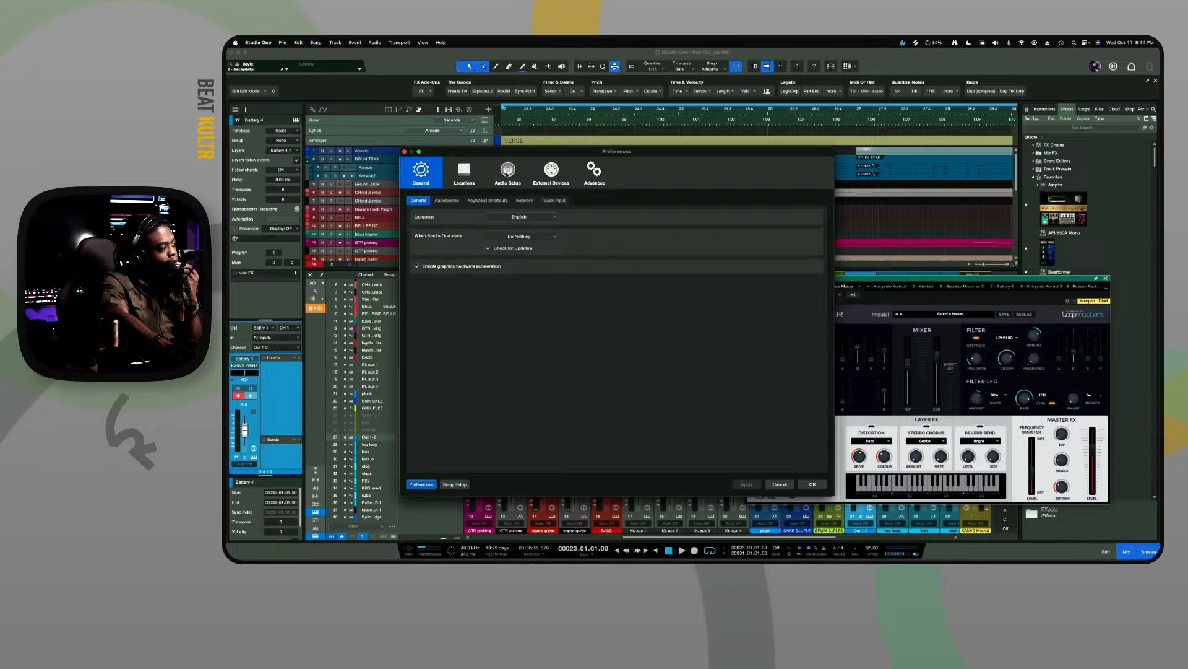
click(508, 173)
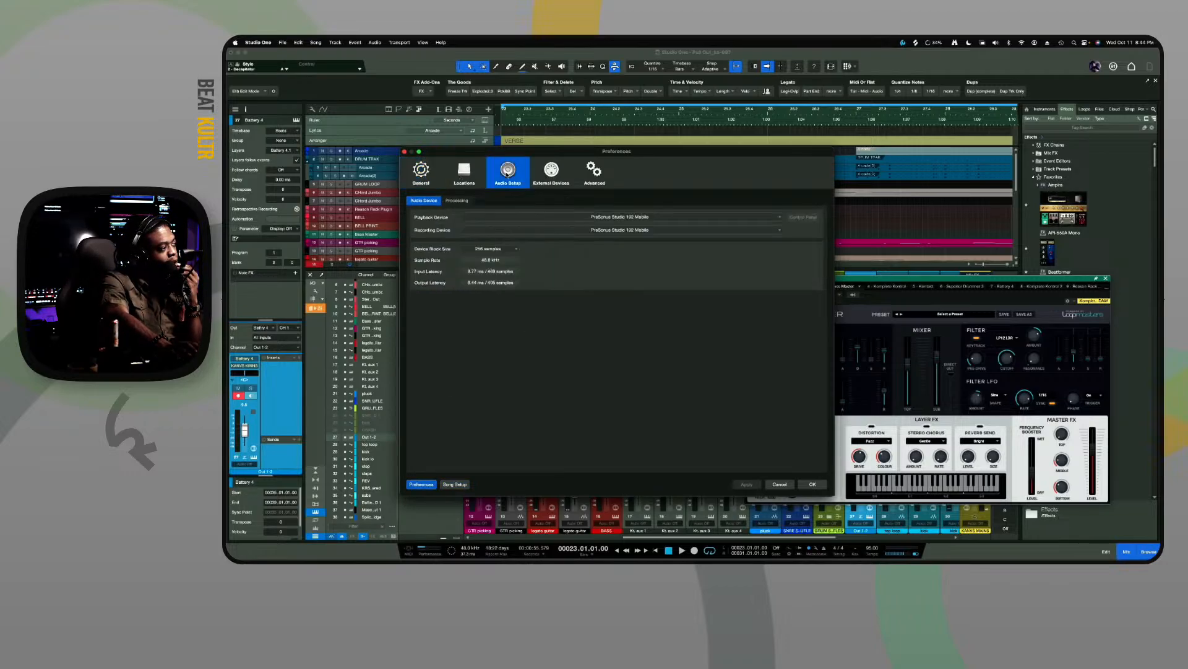
click(502, 249)
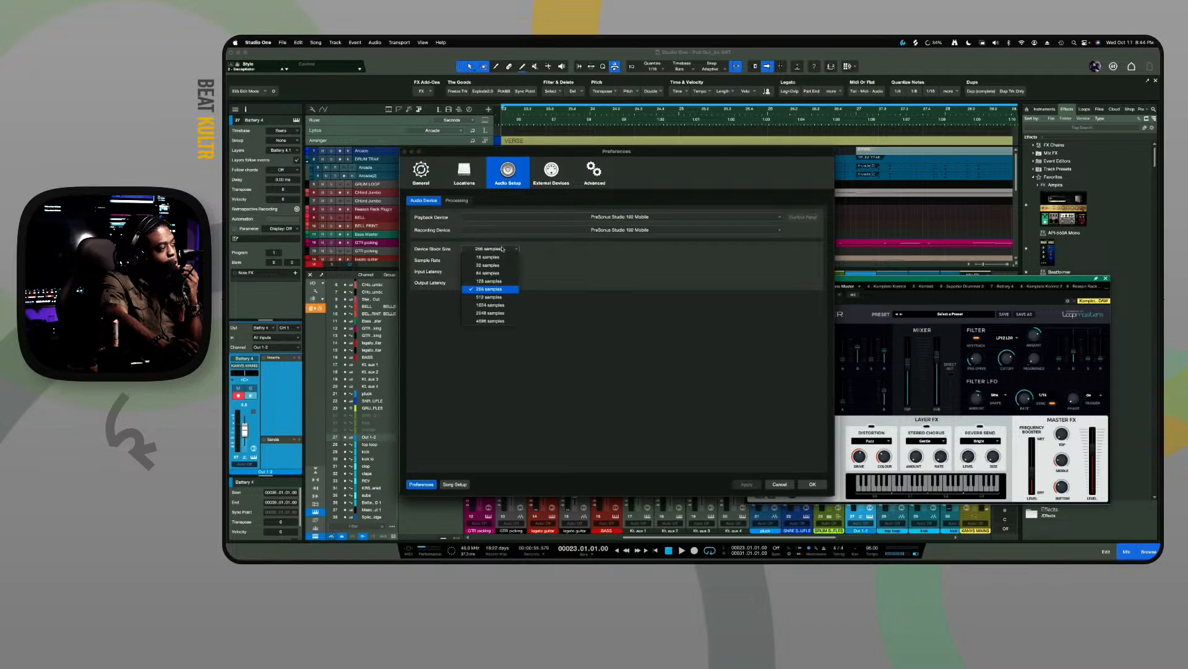
click(501, 297)
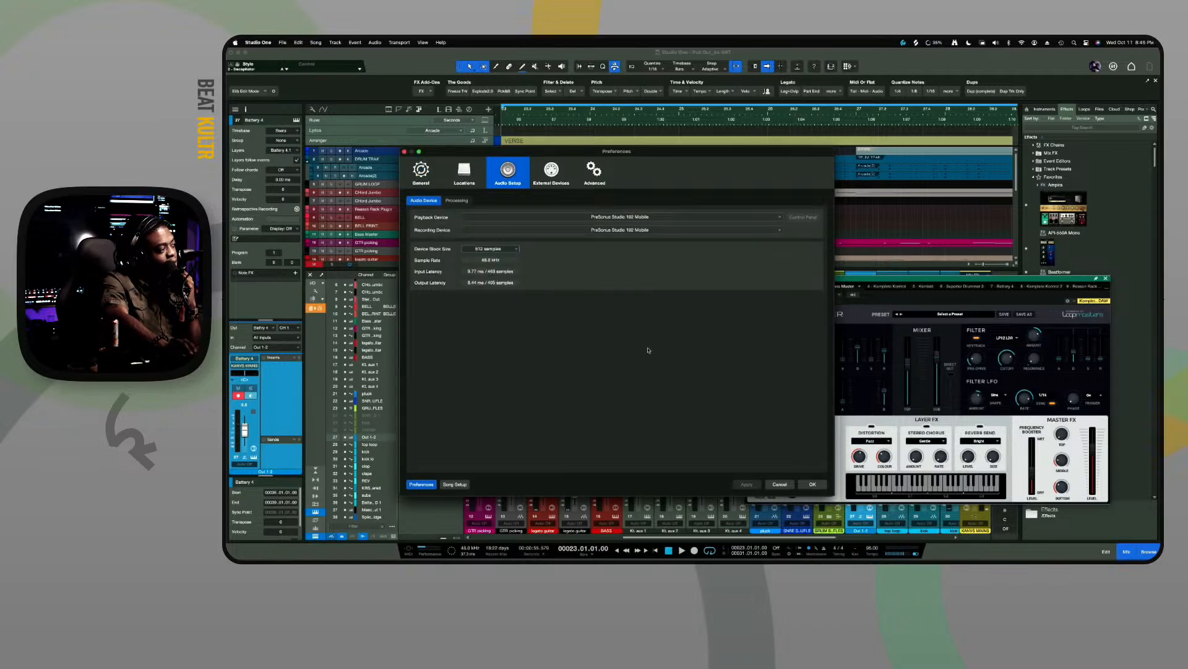
click(812, 484)
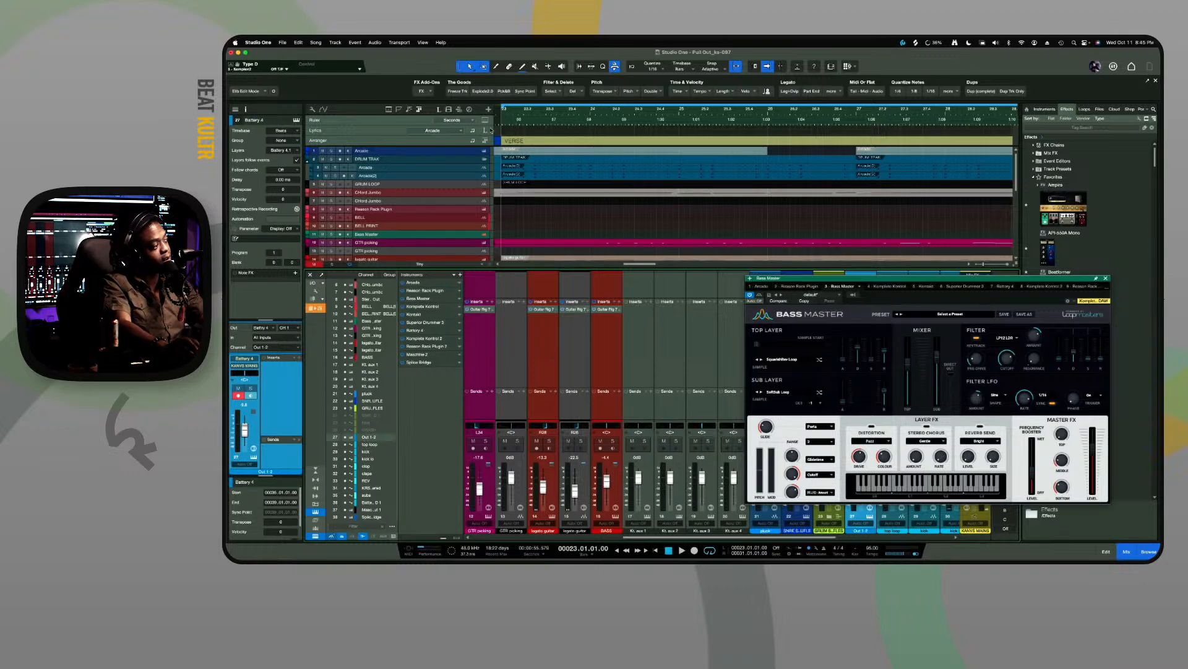
key(super+s)
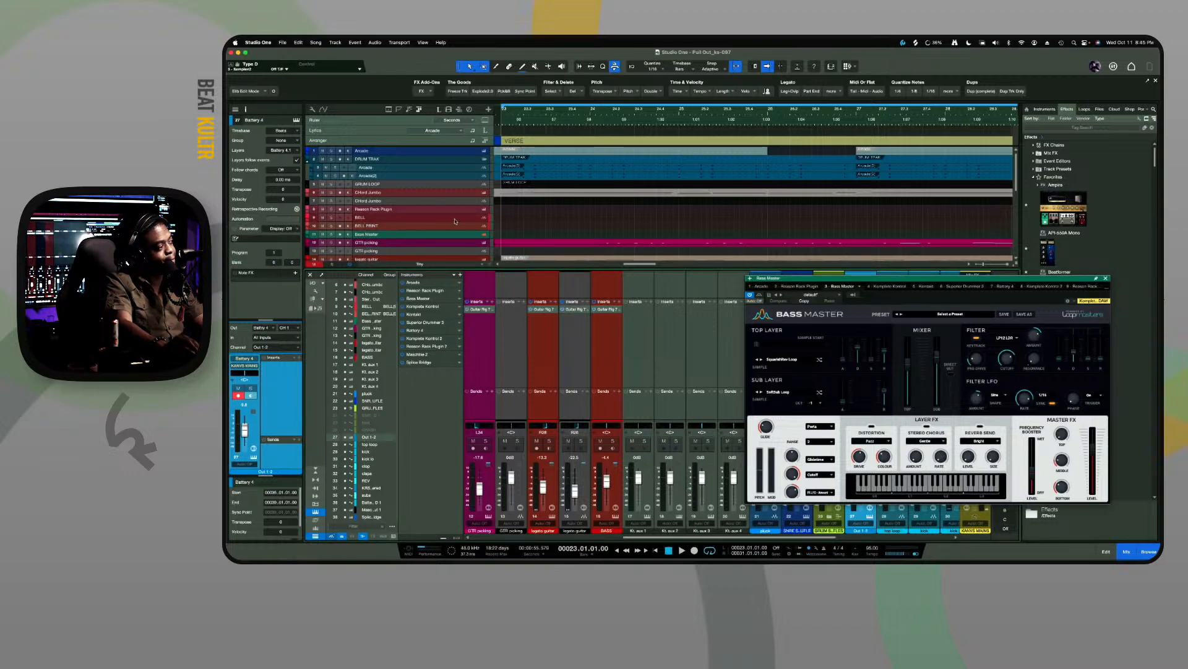
Play the second verse while looking through the whole track list from top to bottom
scroll(455, 221, down, 8)
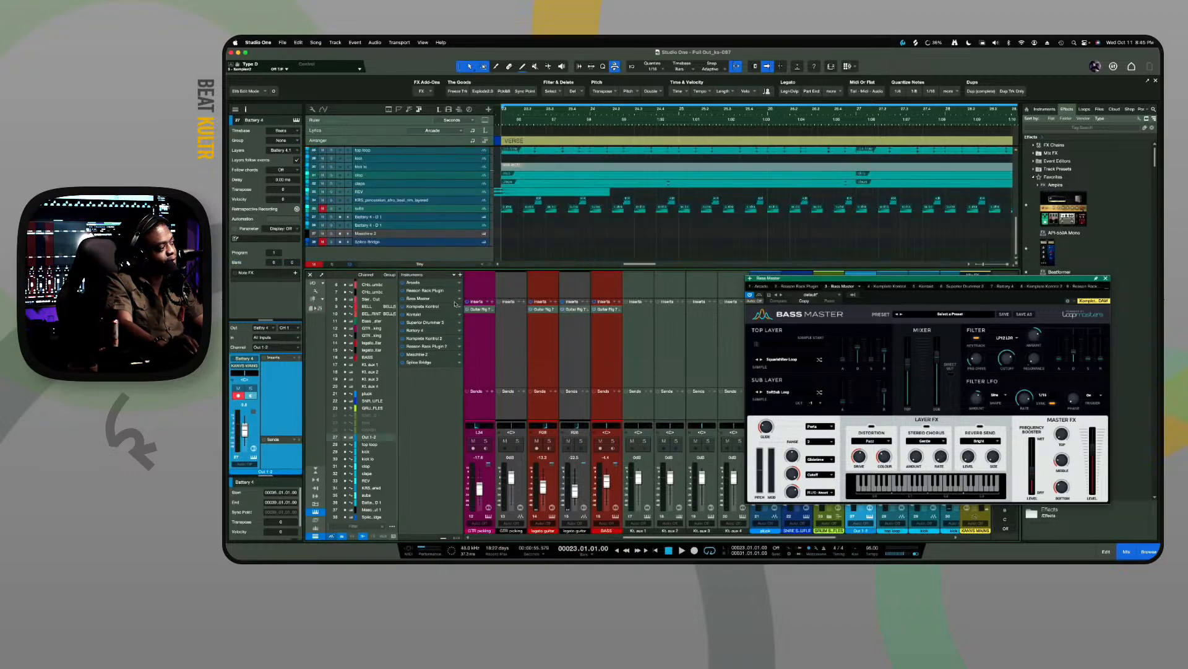
key(space)
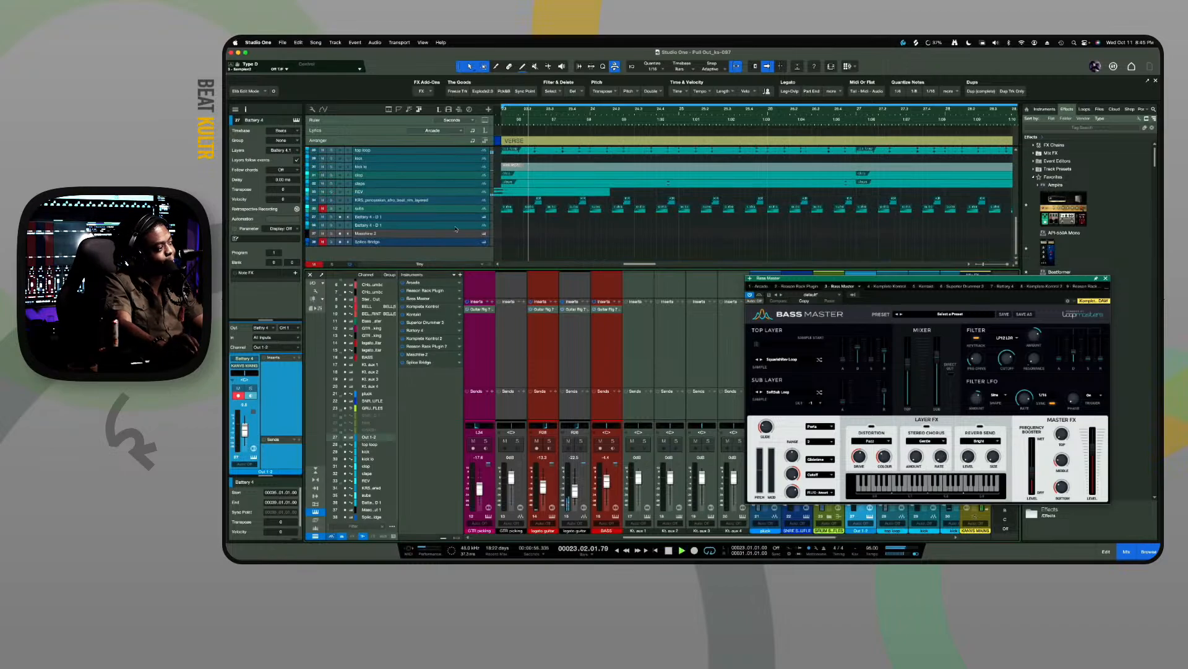
scroll(460, 219, up, 1)
scroll(460, 219, down, 1)
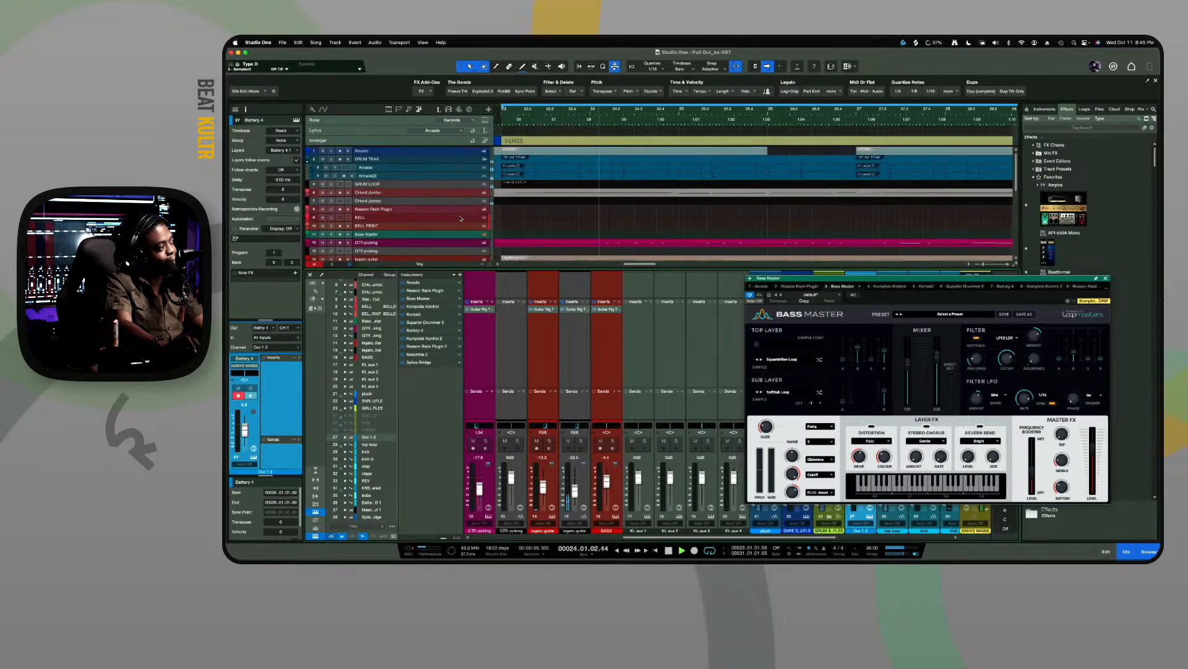
scroll(460, 219, up, 6)
scroll(460, 219, down, 6)
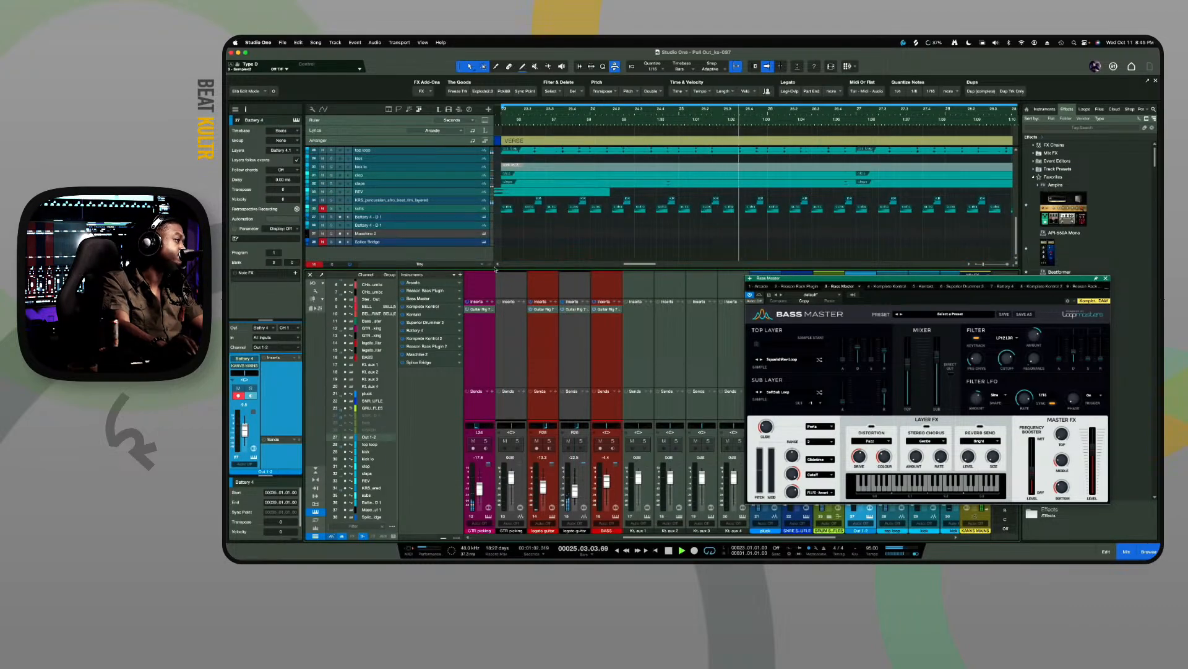
Enlarge the arrangement, stop playback and hide the Arcade instrument track above DRUM TRAK
drag(497, 270, 469, 386)
scroll(452, 214, up, 5)
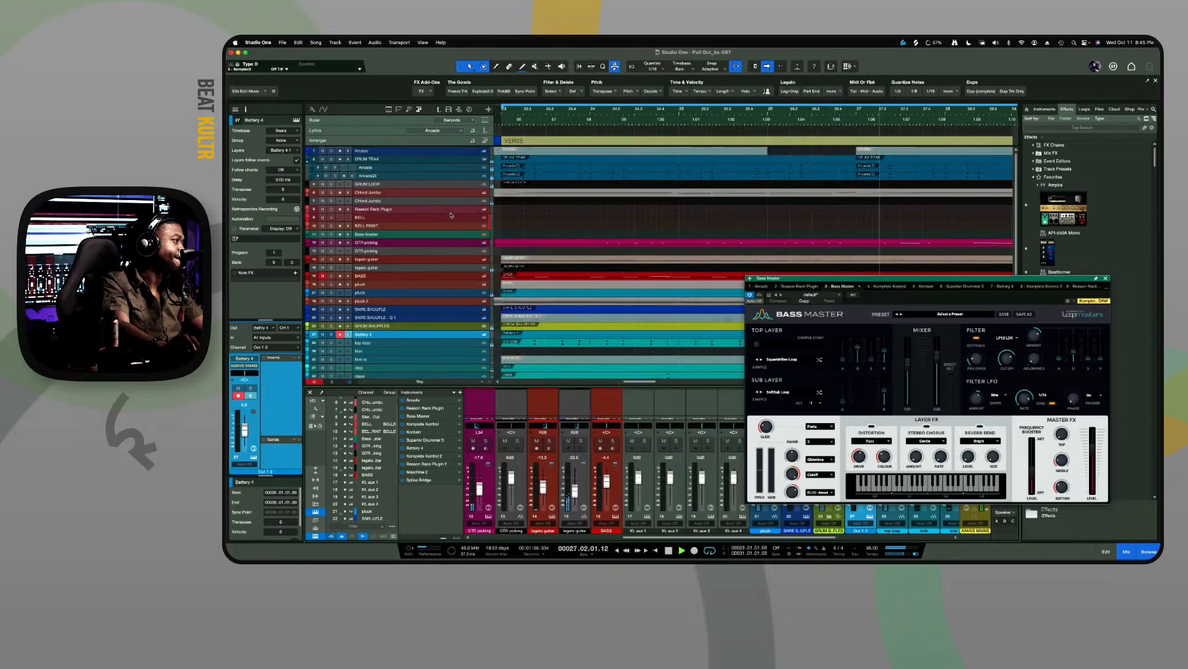
key(w)
key(w)
key(w)
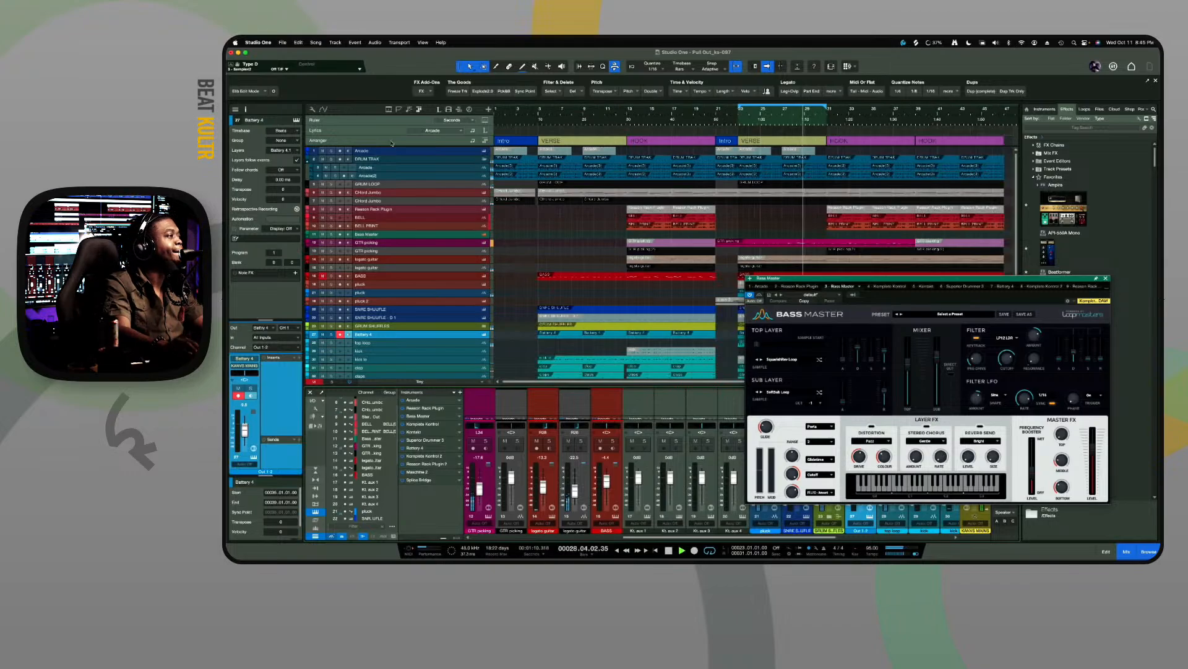
click(425, 152)
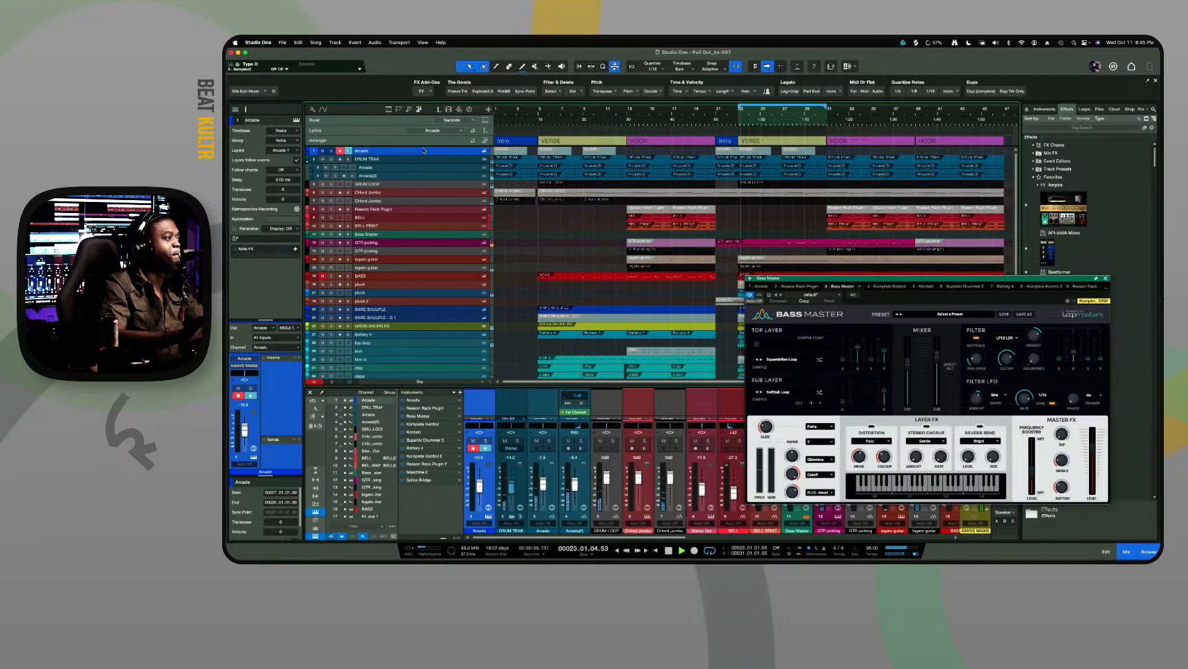
key(space)
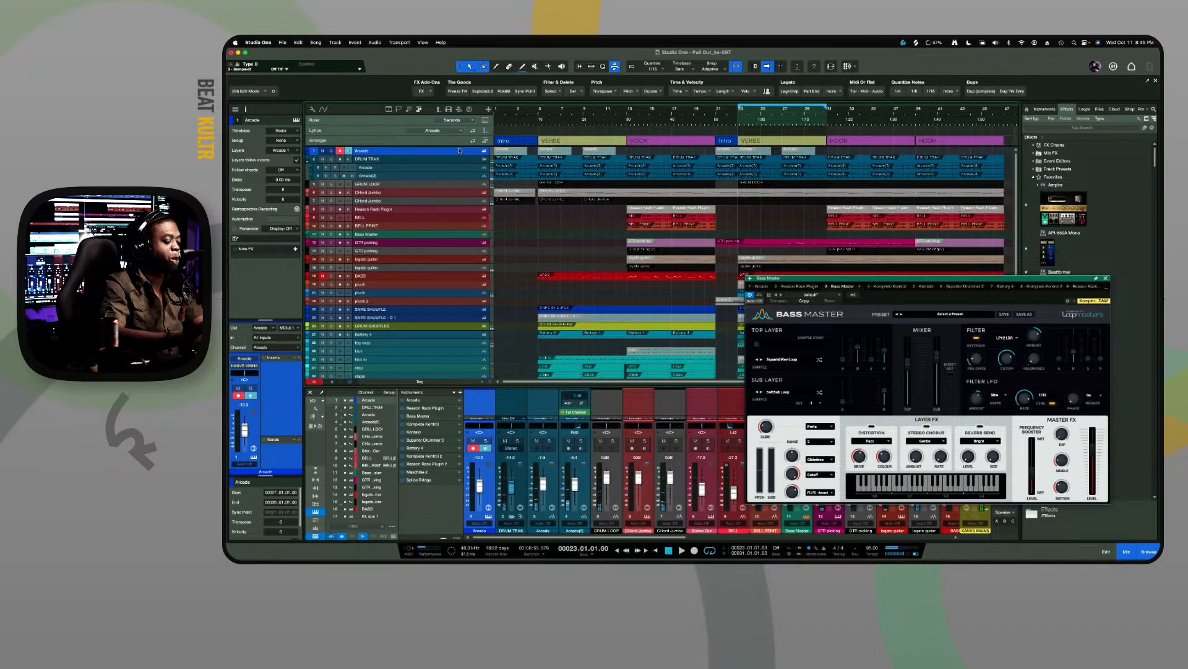
key(shift+h)
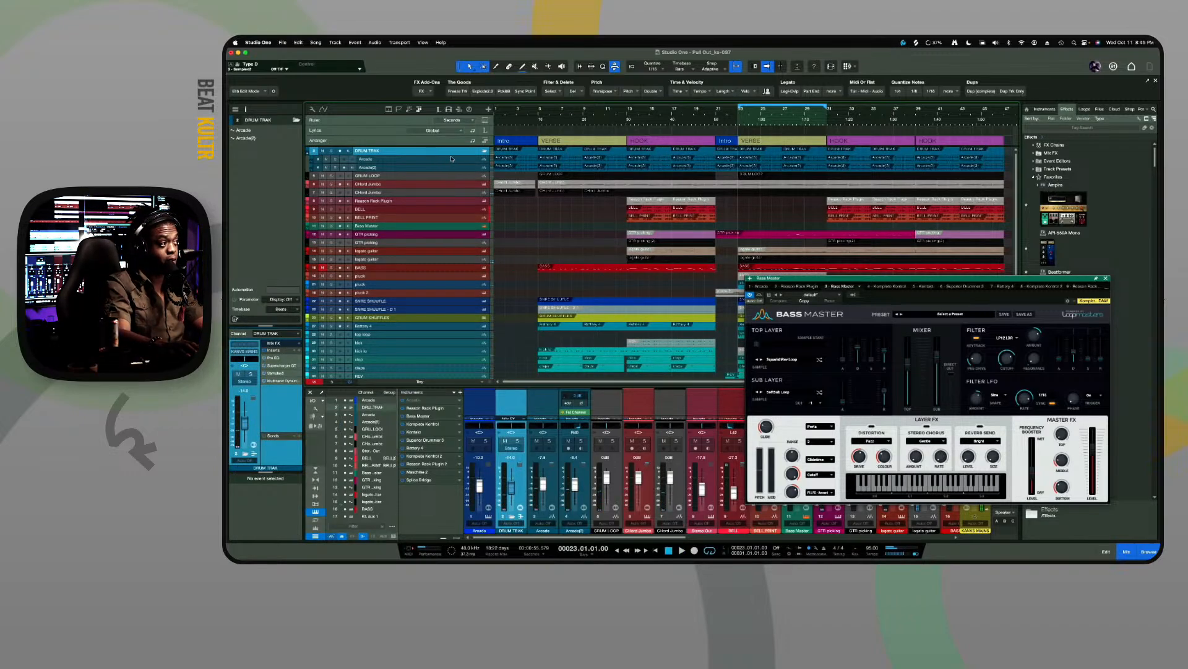
Select the first Chord Jumbo track and enlarge the mixer console to show its inserts
click(452, 159)
click(442, 168)
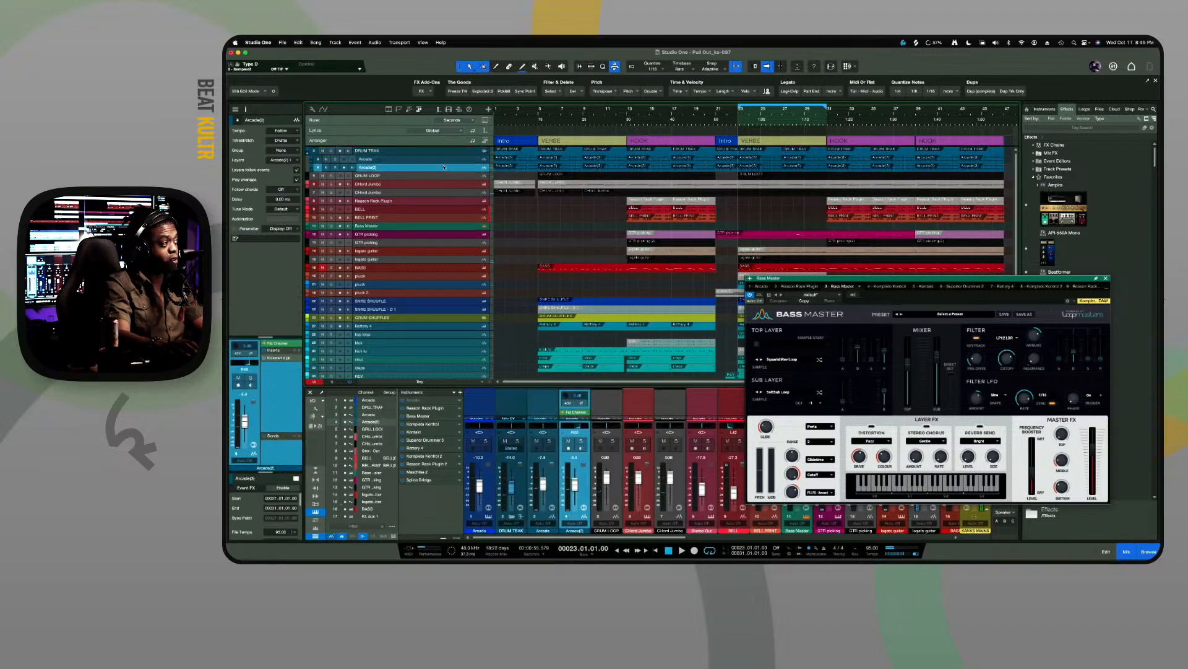
click(443, 183)
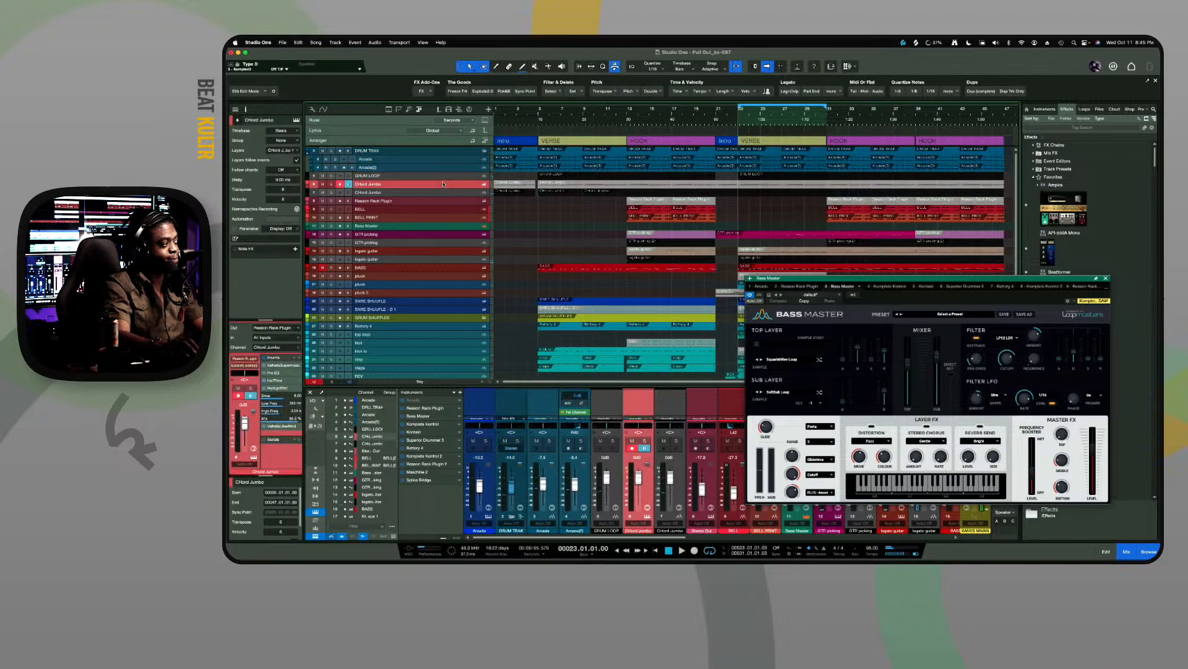
key(w)
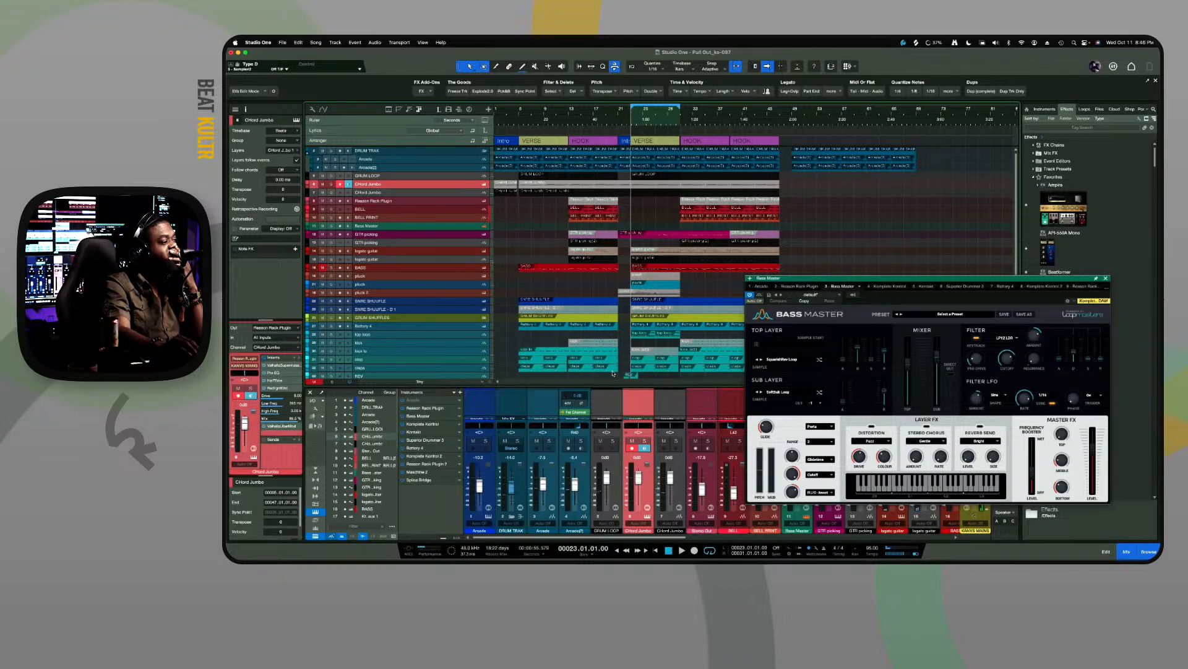
drag(612, 385, 605, 263)
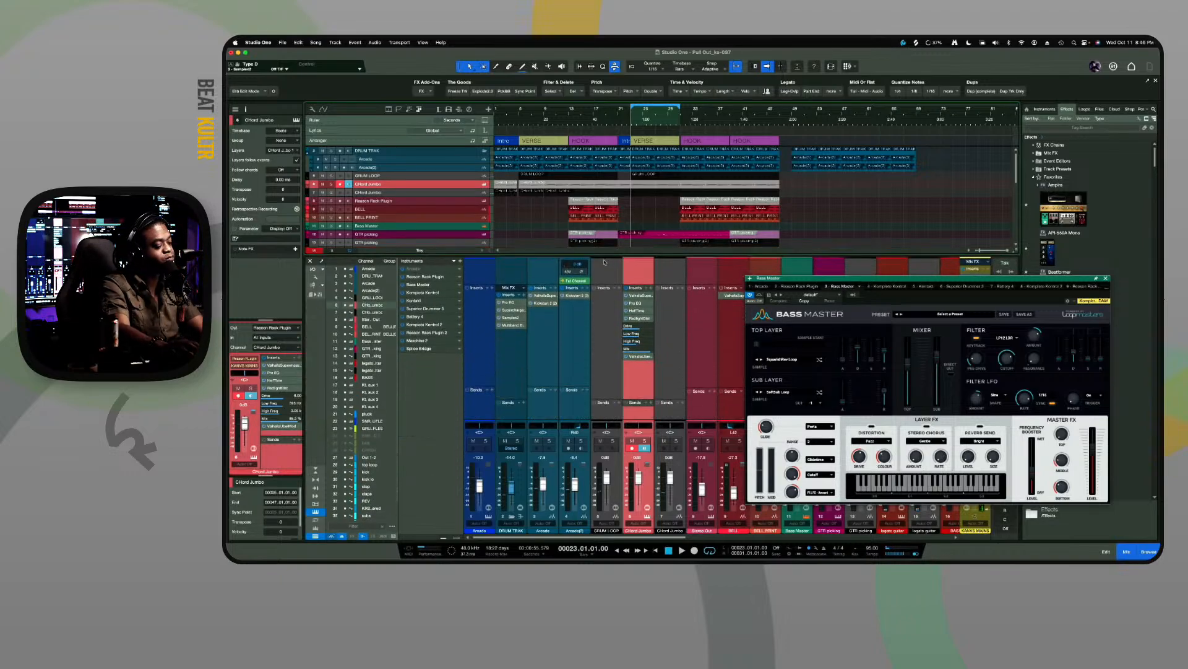
Play the verse, lower the first Chord Jumbo channel's fader to about -17 dB, and open its Reason Rack Plugin instrument
key(space)
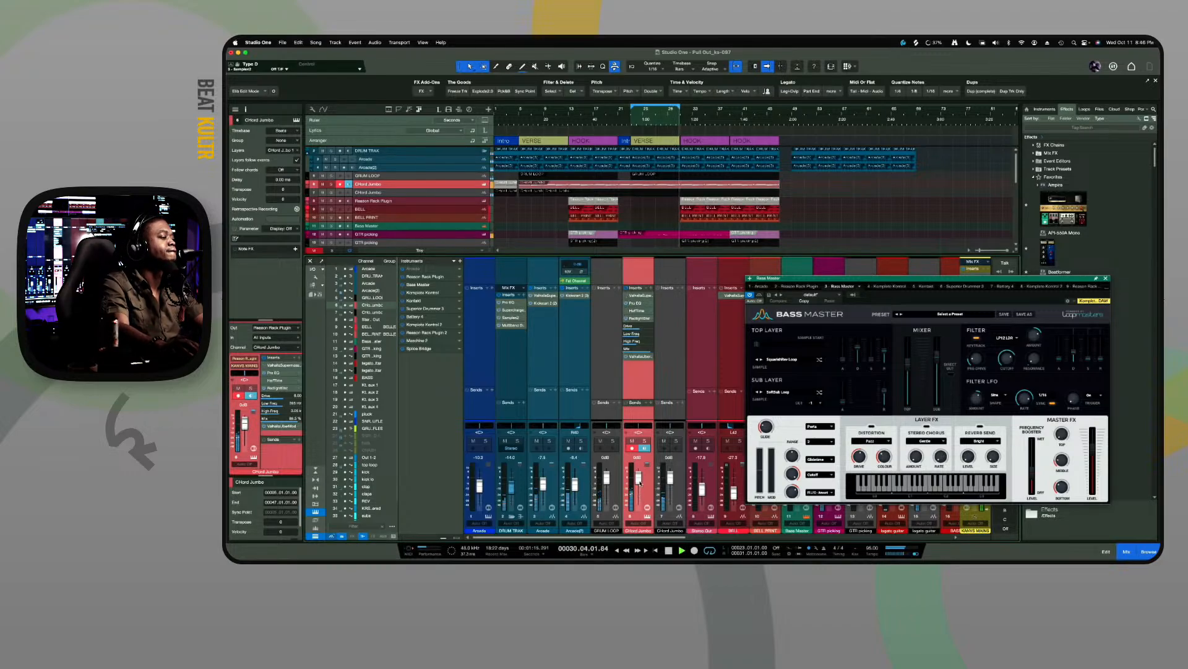
drag(638, 477, 641, 489)
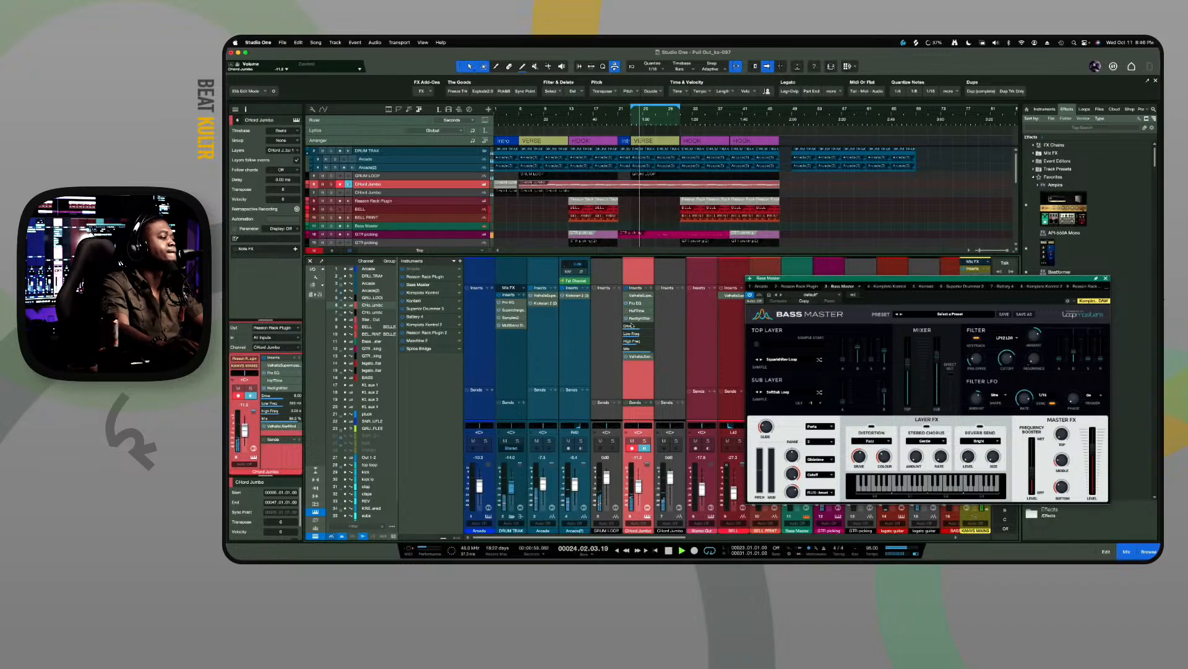
drag(638, 485, 638, 491)
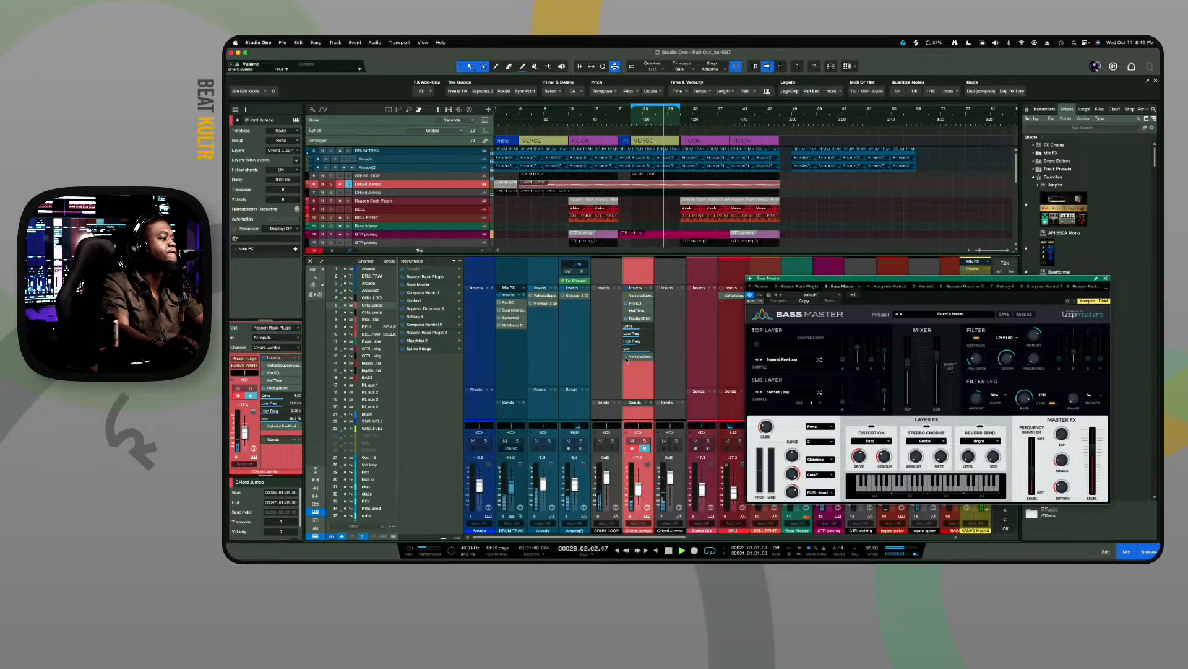
click(485, 185)
click(802, 286)
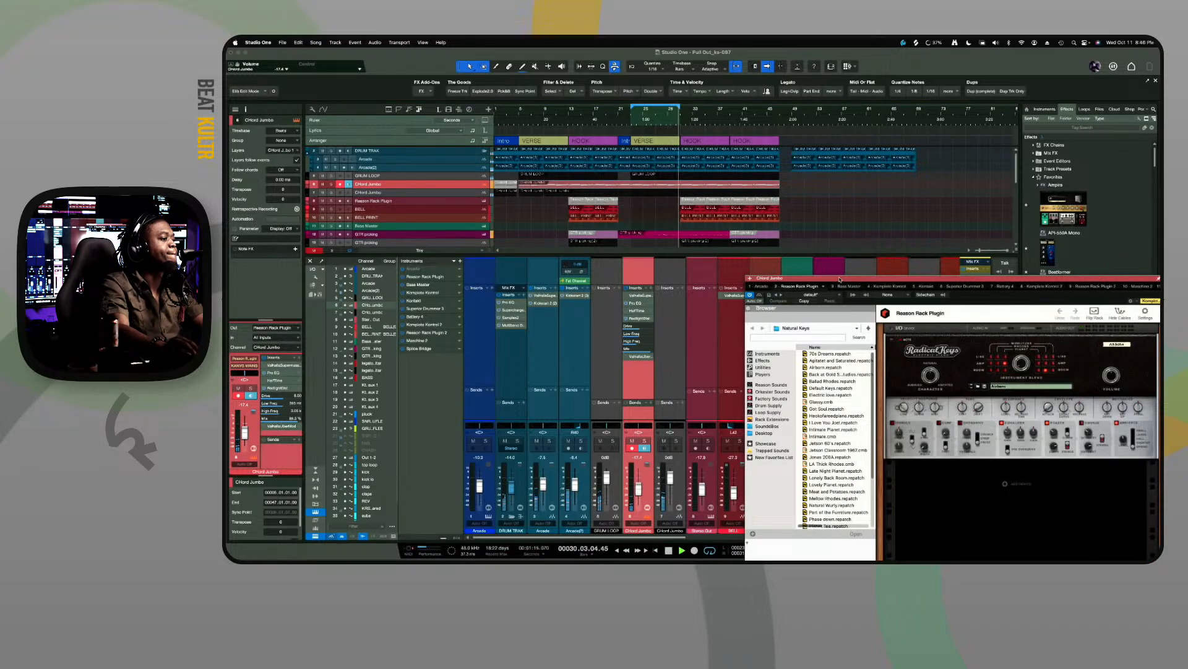
Move the Reason Rack Plugin window over the arrangement, look through its Natural Keys patches, and close it
drag(841, 279, 554, 185)
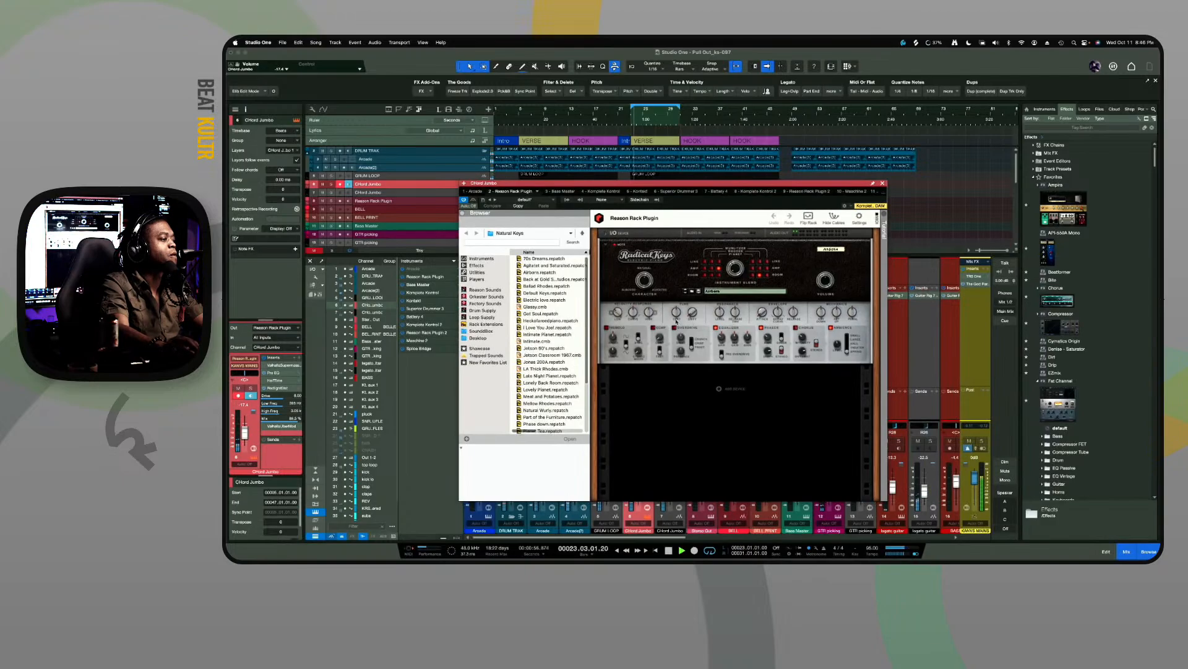
scroll(551, 350, down, 3)
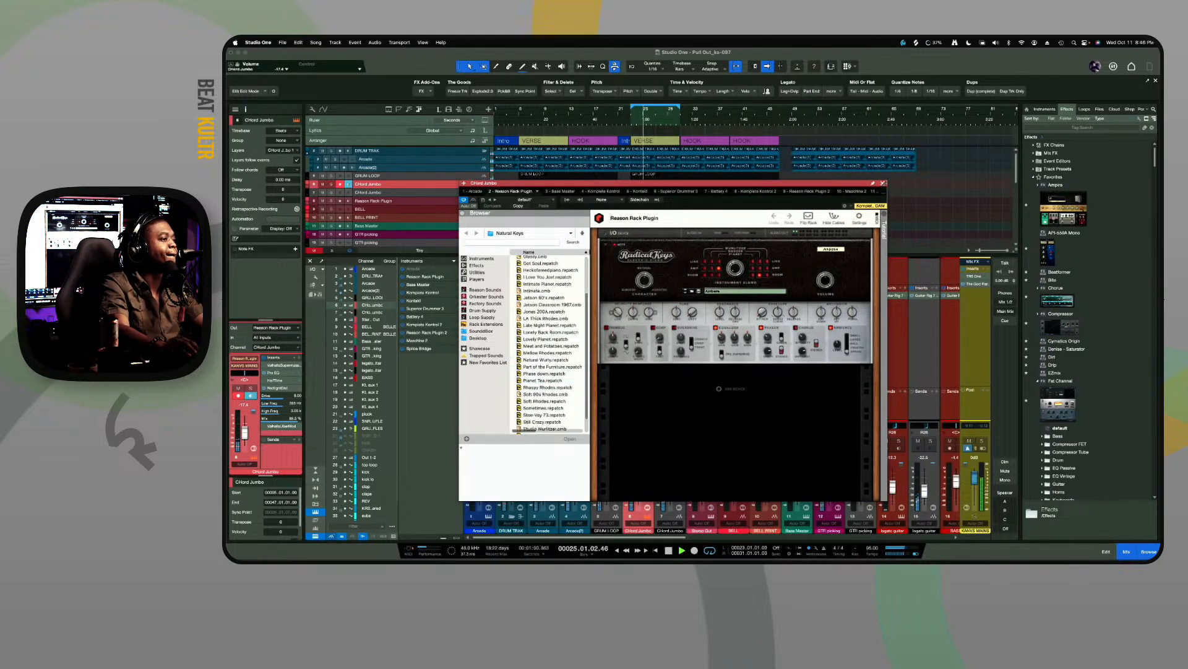
click(883, 183)
scroll(685, 244, down, 2)
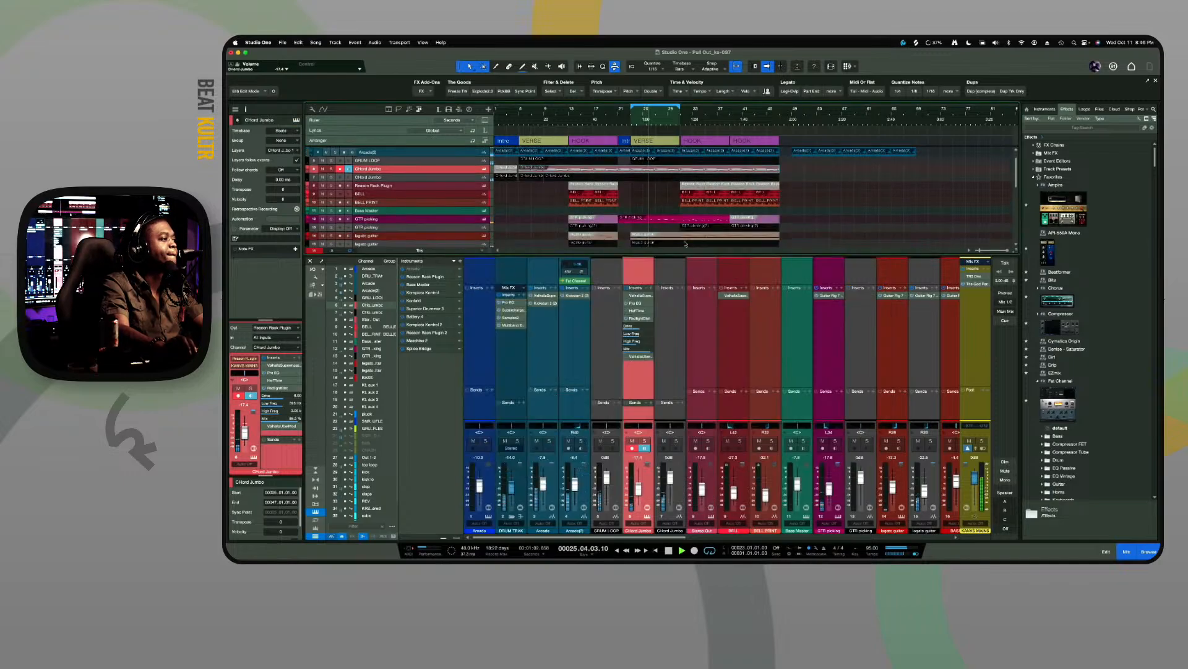
scroll(686, 244, up, 2)
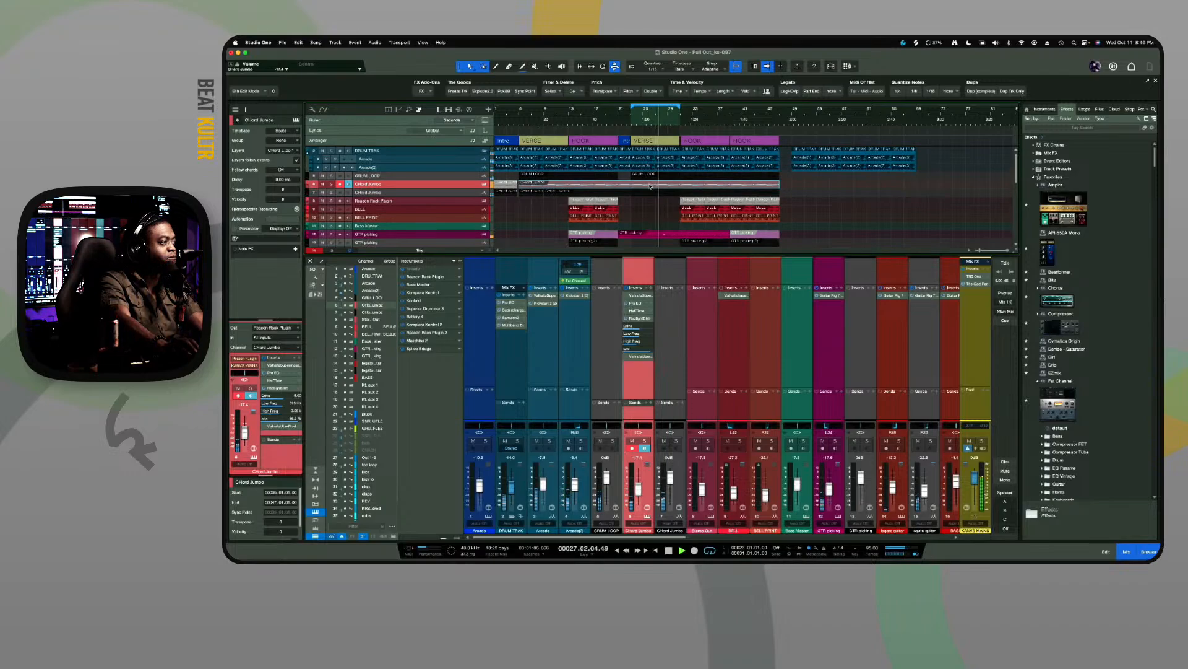
Delete all events on the first Chord Jumbo track and stop playback
key(Delete)
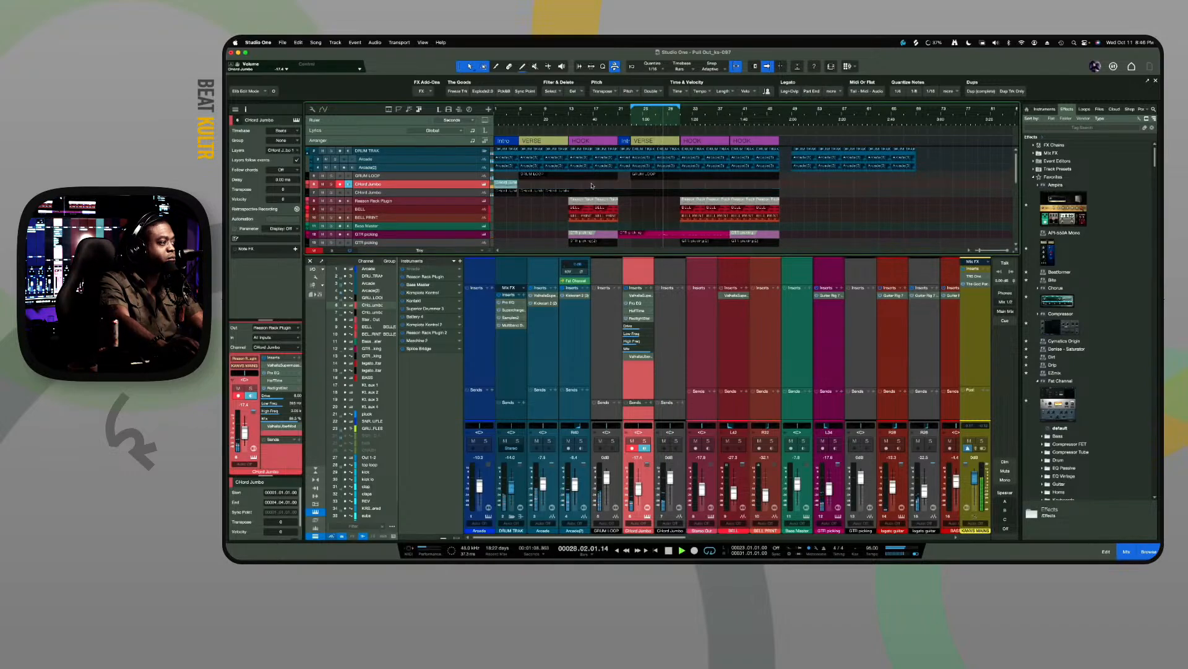
key(Delete)
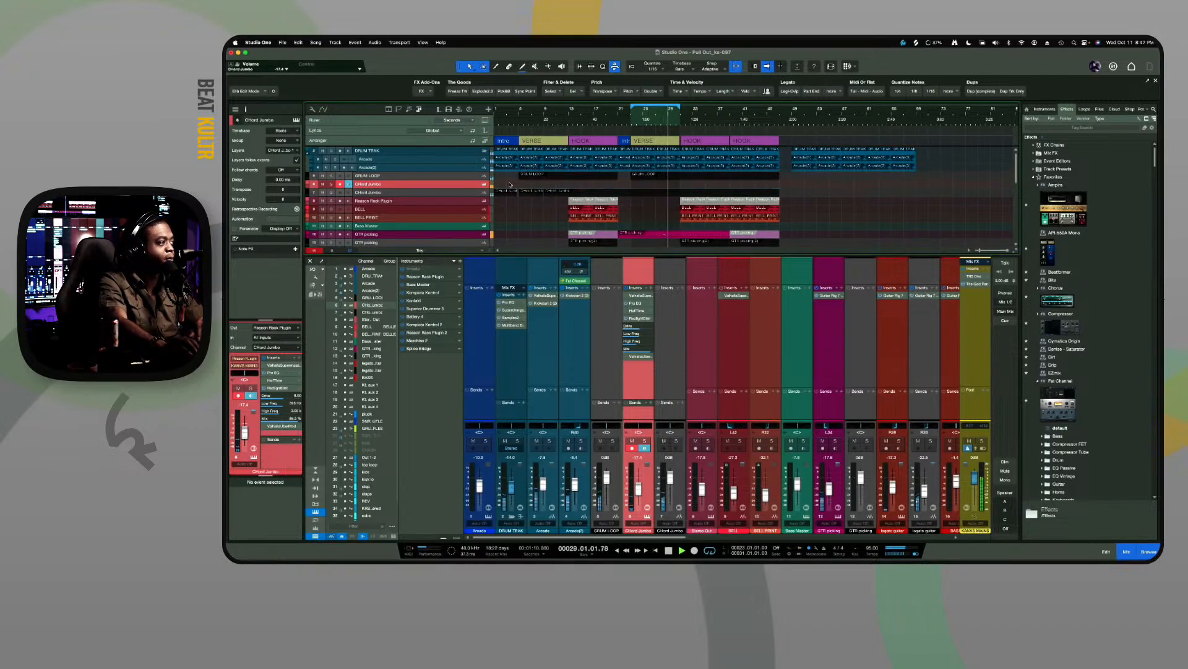
key(space)
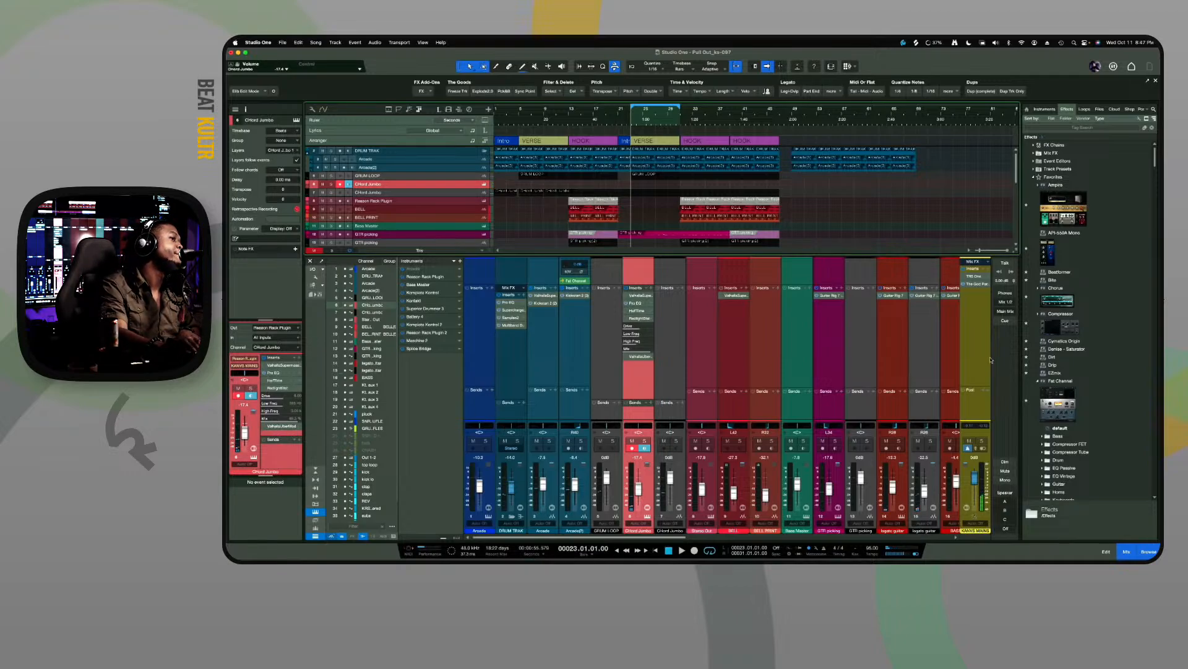
Remove the first insert effect from the main output channel and hide the emptied first Chord Jumbo instrument track
right_click(987, 283)
click(1009, 356)
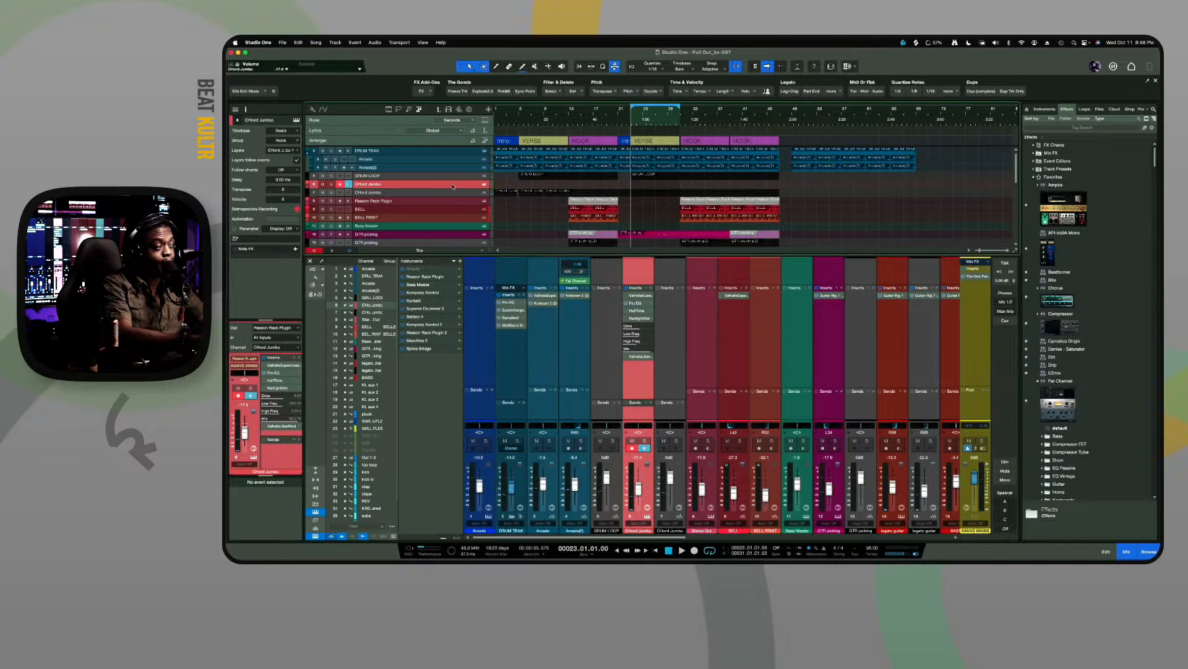
key(shift+h)
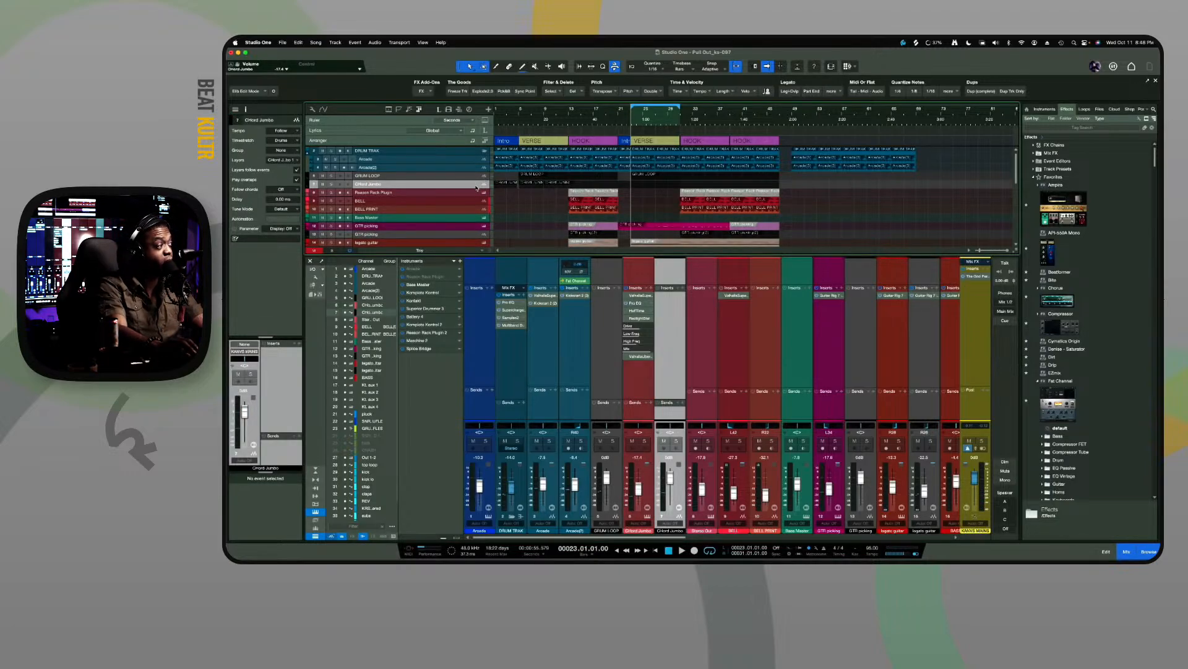
Hide the first pluck instrument track directly below BASS
click(451, 220)
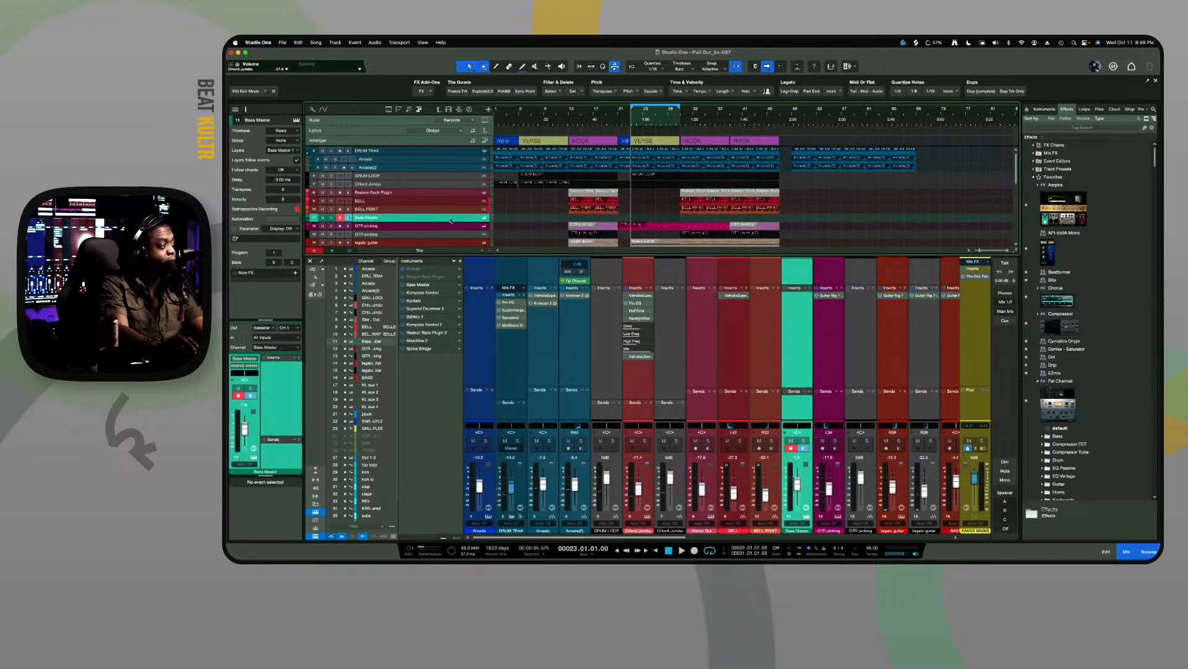
scroll(451, 220, down, 5)
scroll(451, 220, down, 5)
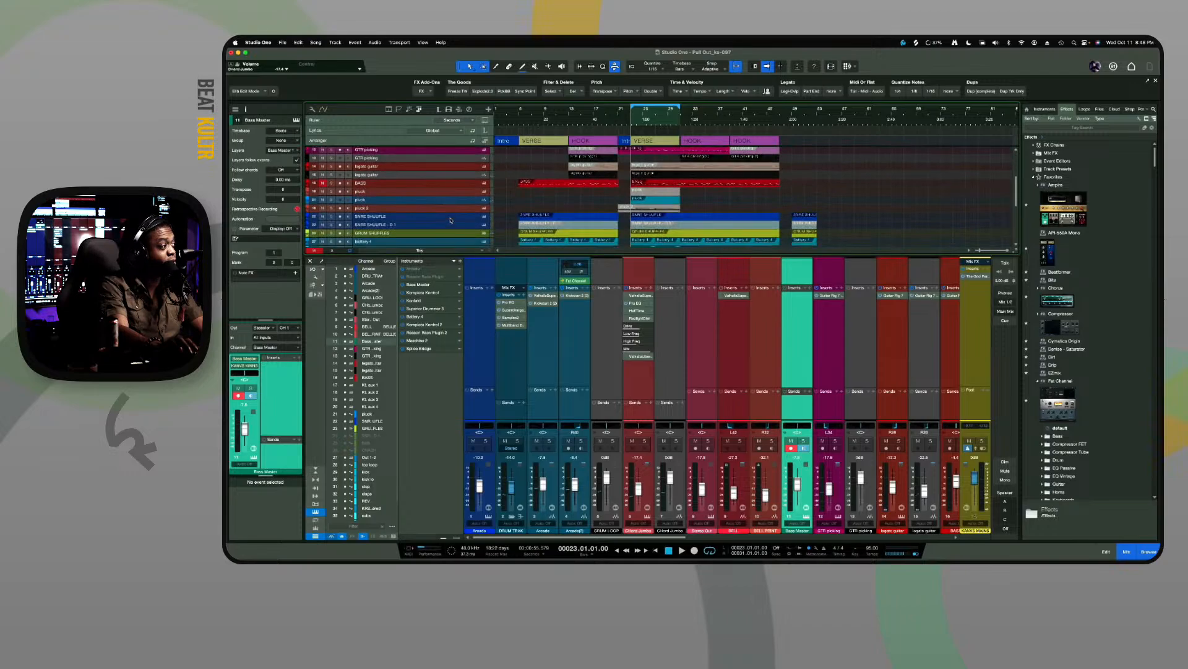
click(444, 191)
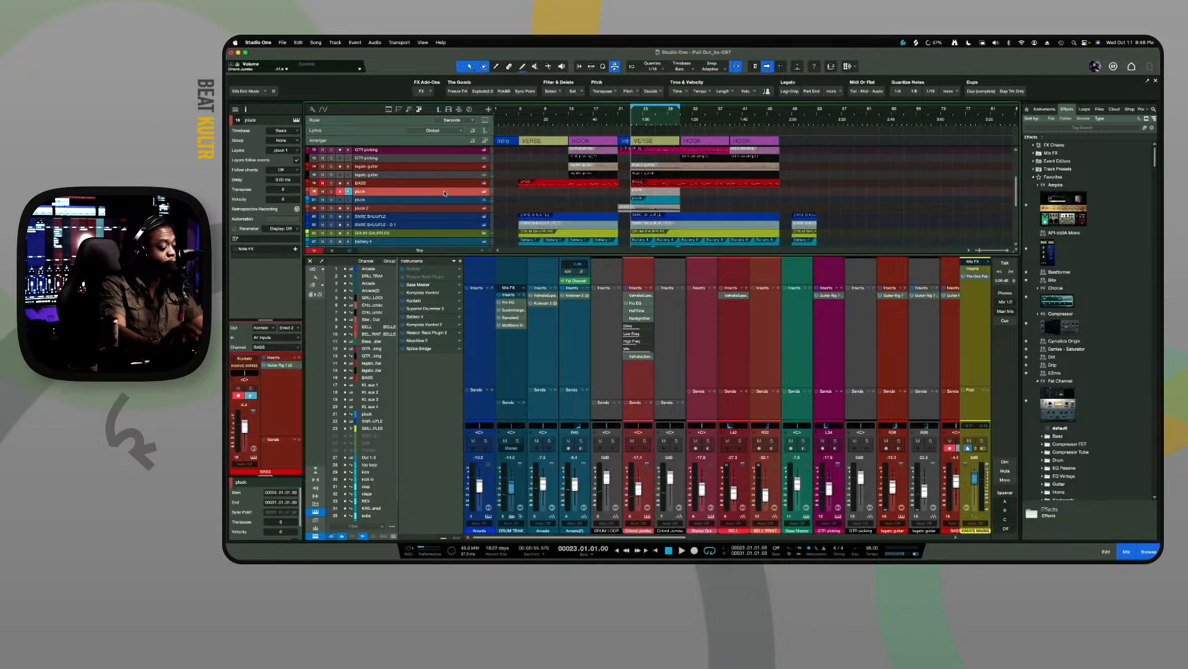
key(shift+alt+k)
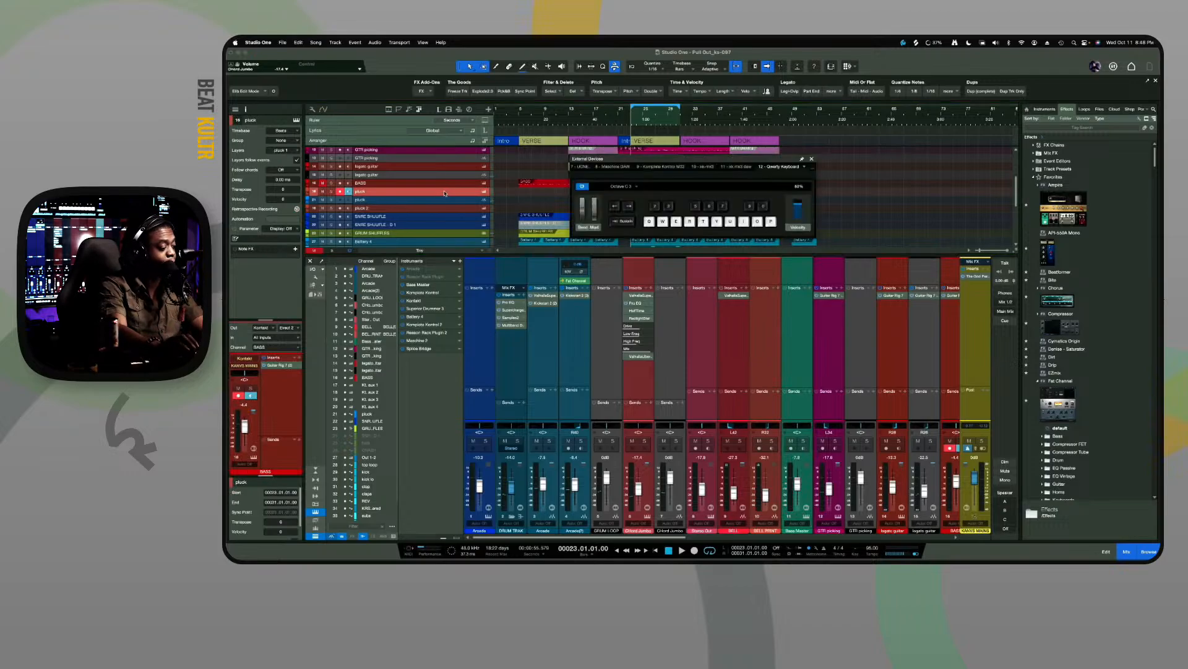
key(shift+alt+k)
key(Delete)
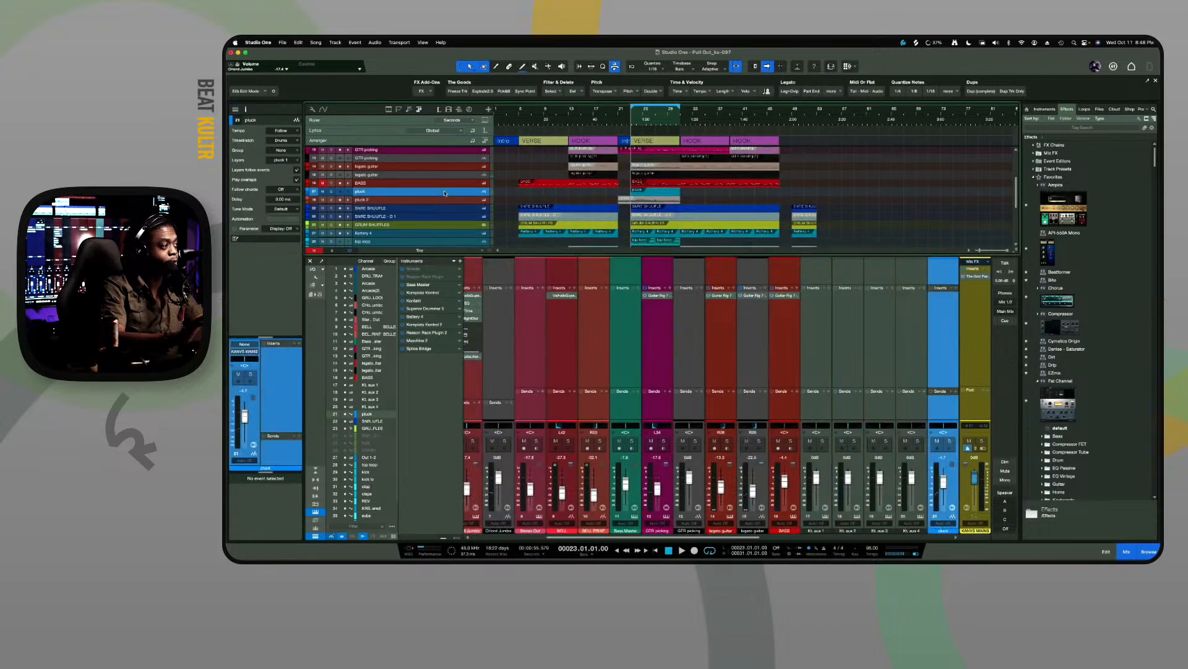
Hide the unused Splice Bridge instrument track at the end of the track list
scroll(424, 202, down, 5)
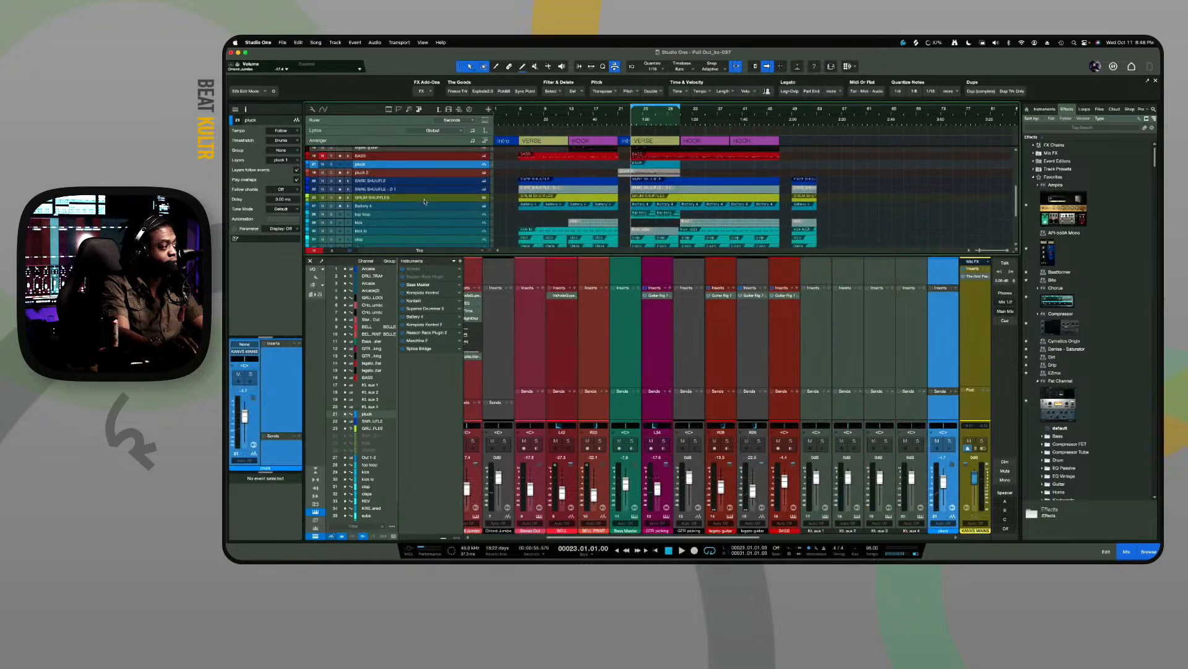
scroll(425, 201, down, 3)
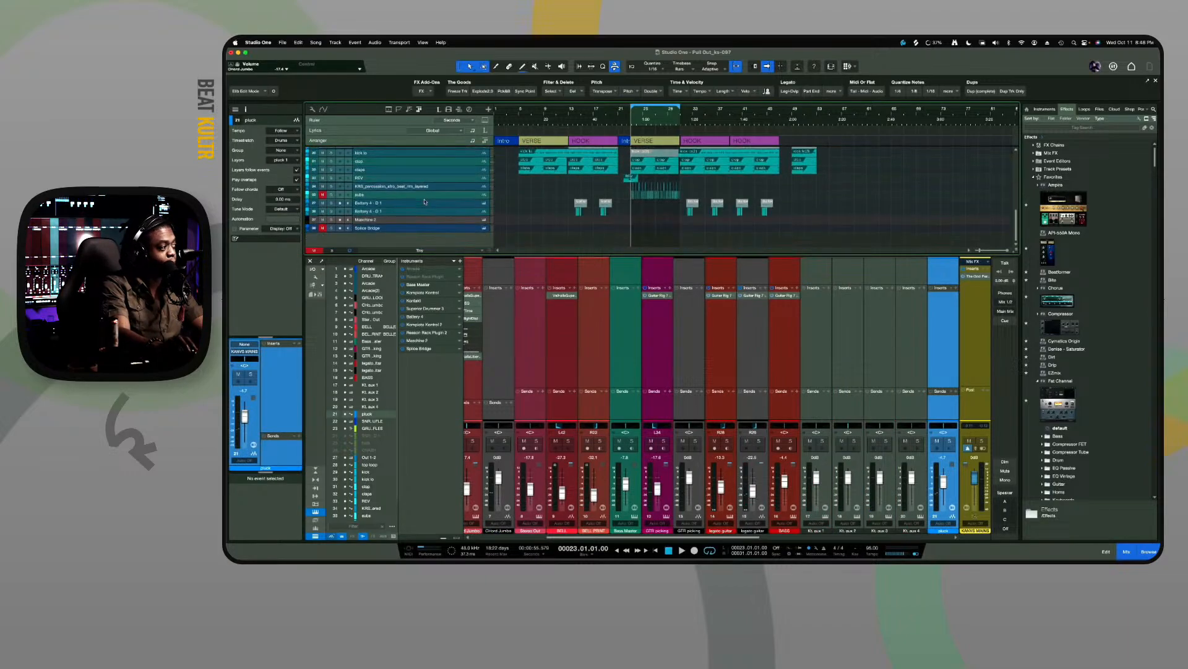
click(425, 229)
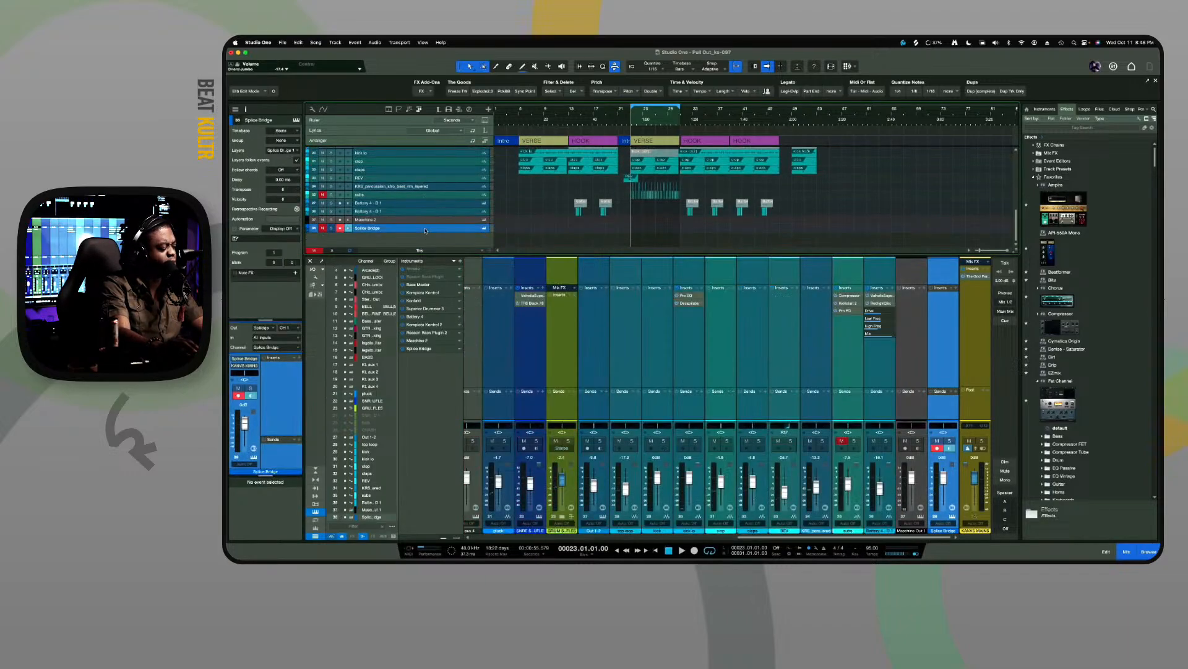
key(Delete)
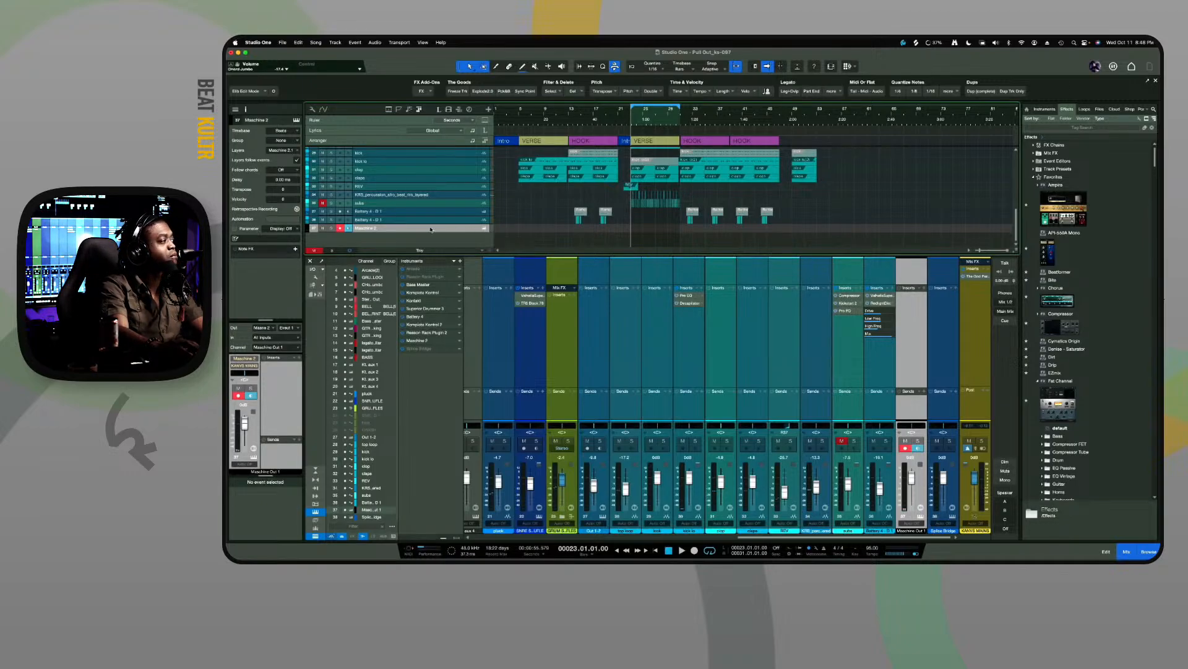
Audition the Battery 4 - D 1 instrument track soloed in the first hook, and hide it together with its plug-in window
click(411, 211)
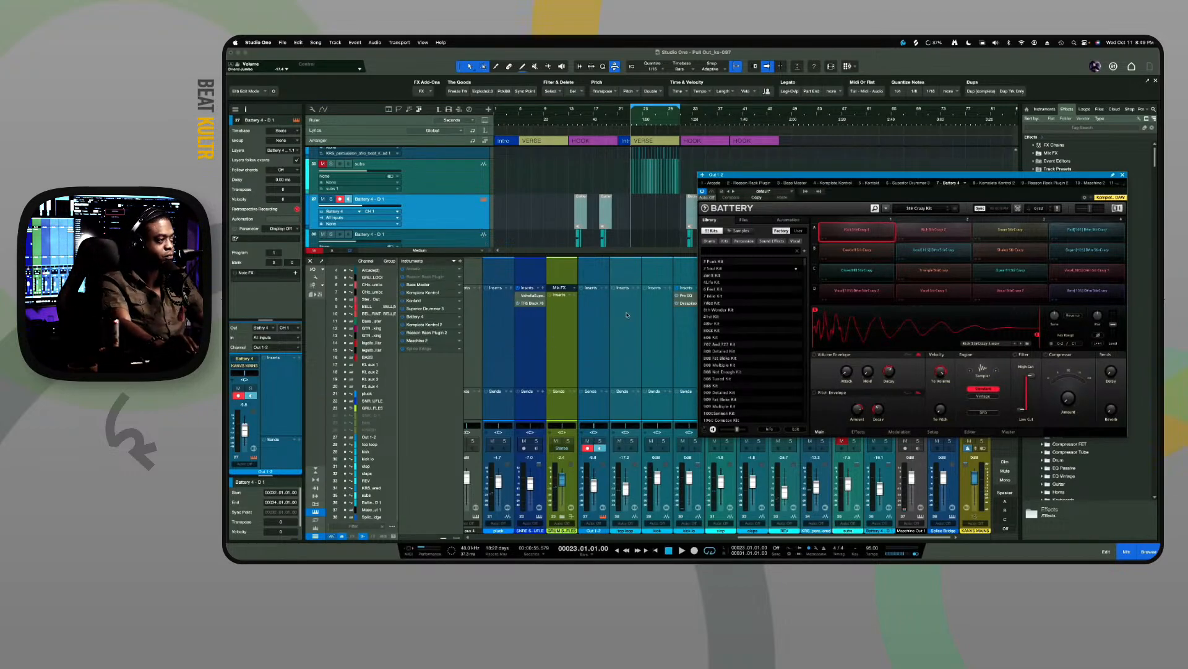
click(570, 109)
key(space)
scroll(576, 125, up, 5)
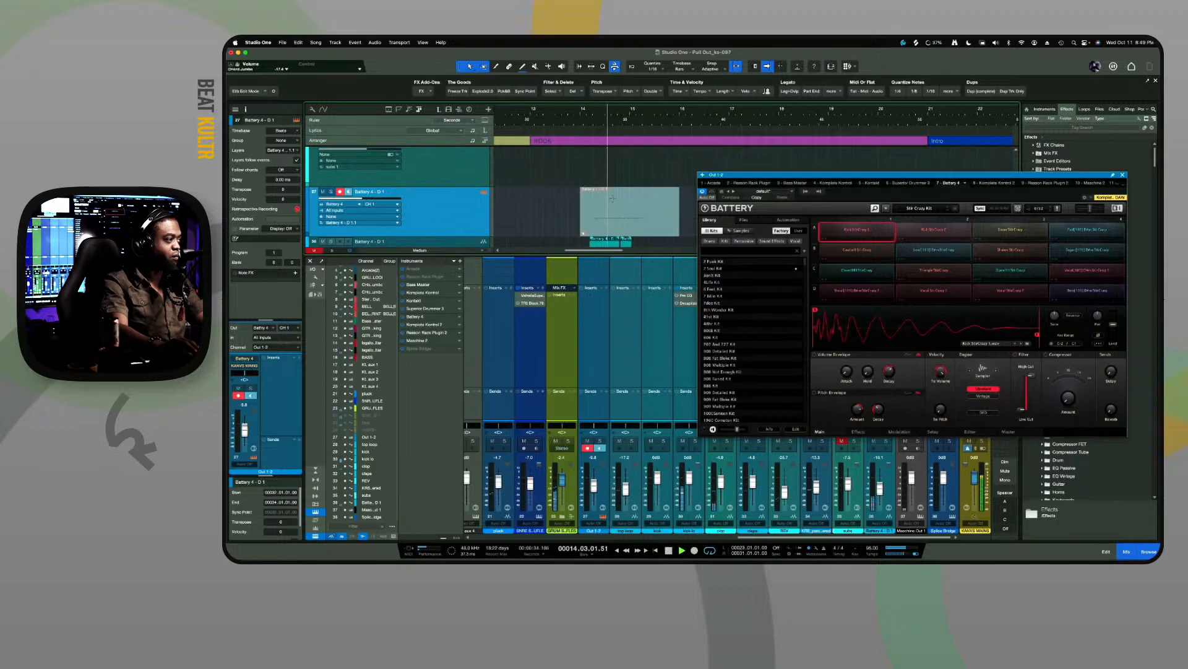
click(332, 192)
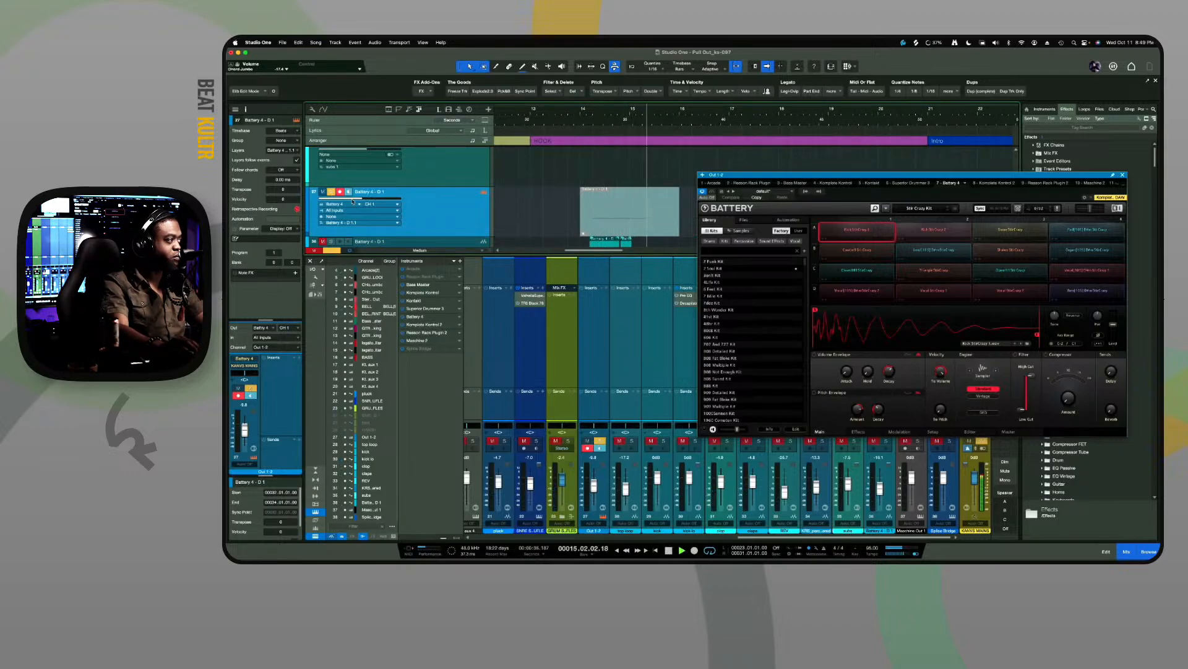
click(458, 216)
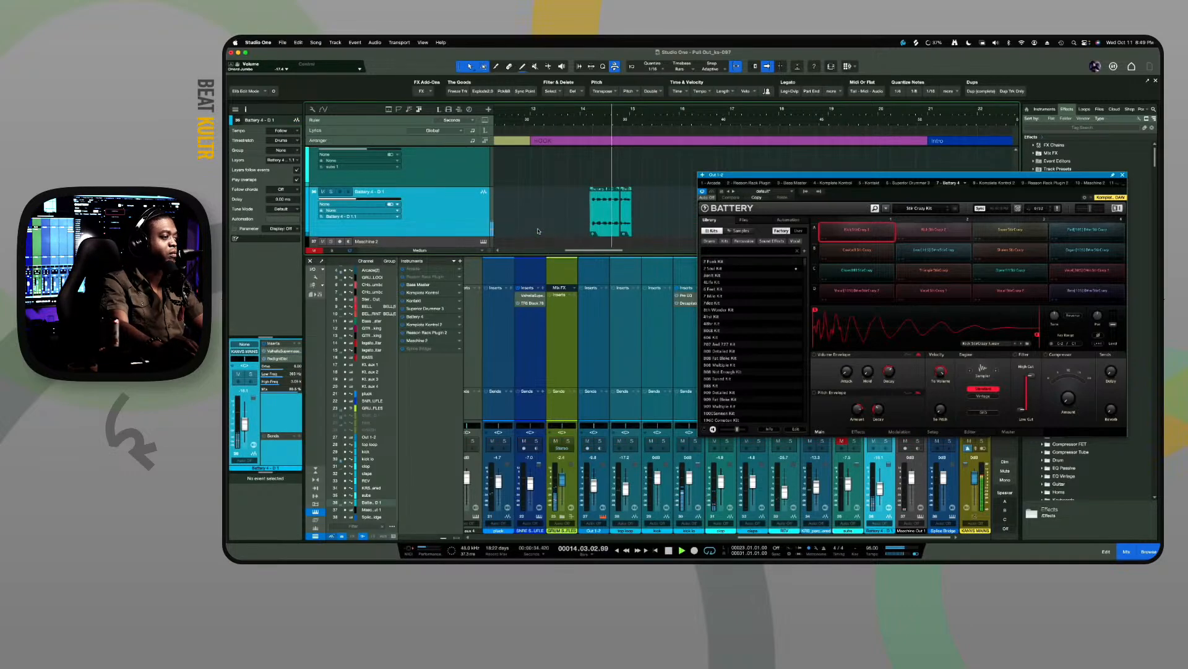
key(F11)
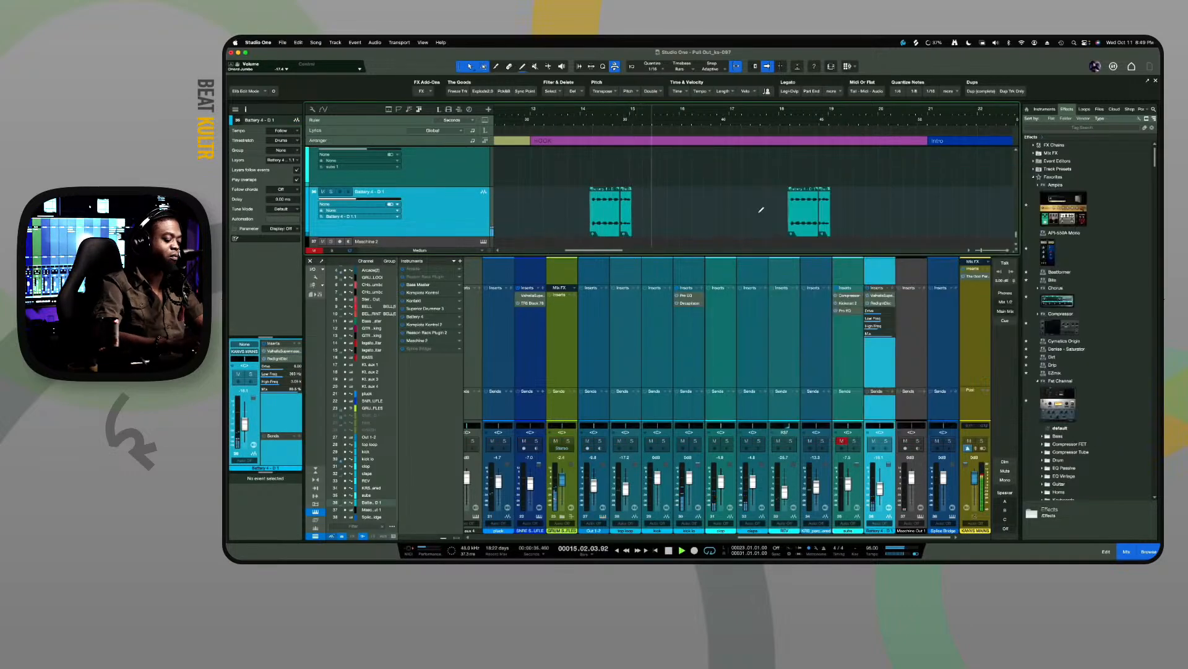
Reduce the track heights and enlarge the arrangement area to show more of the song's tracks during playback
scroll(761, 210, down, 5)
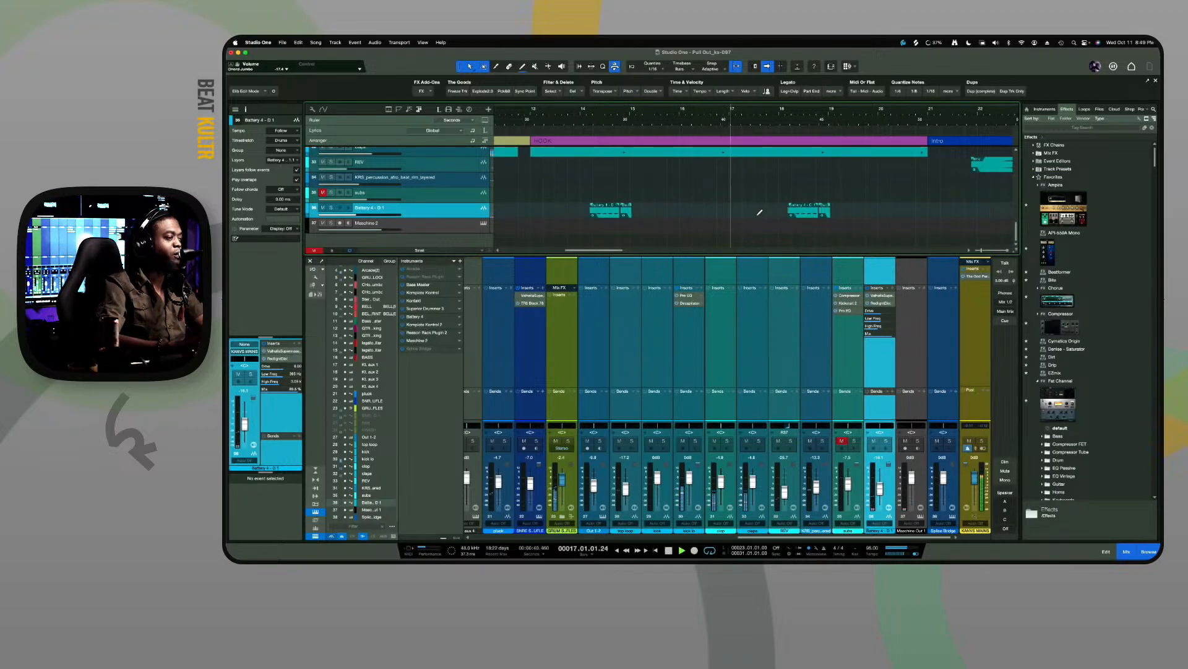
scroll(759, 213, down, 2)
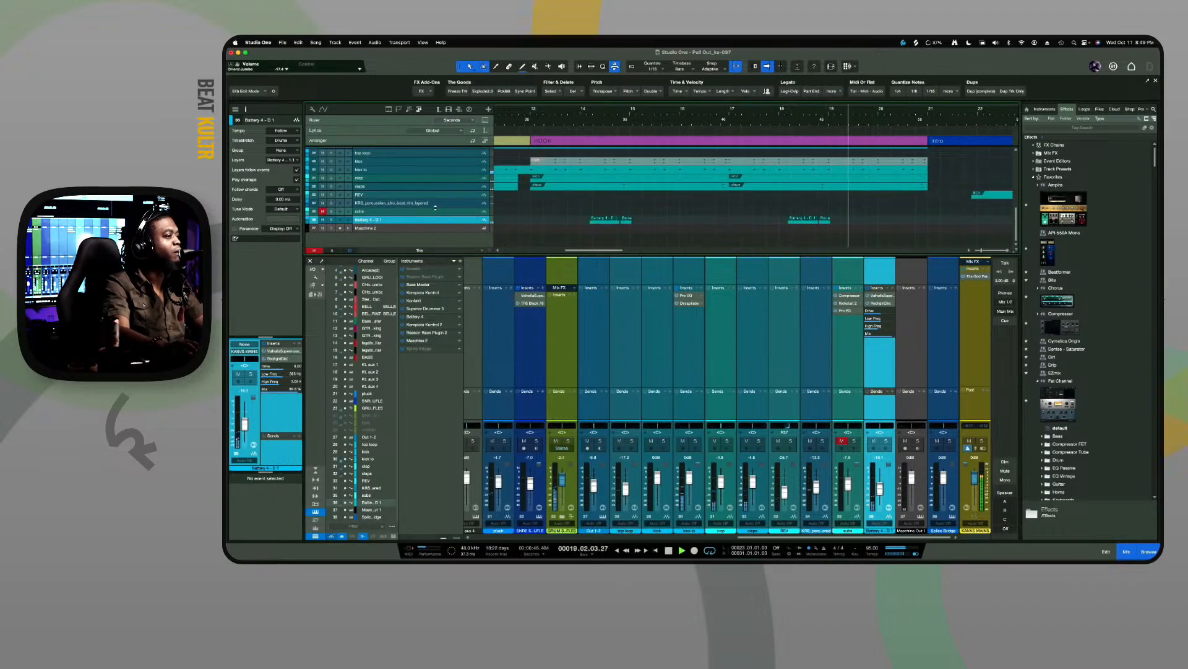
key(w)
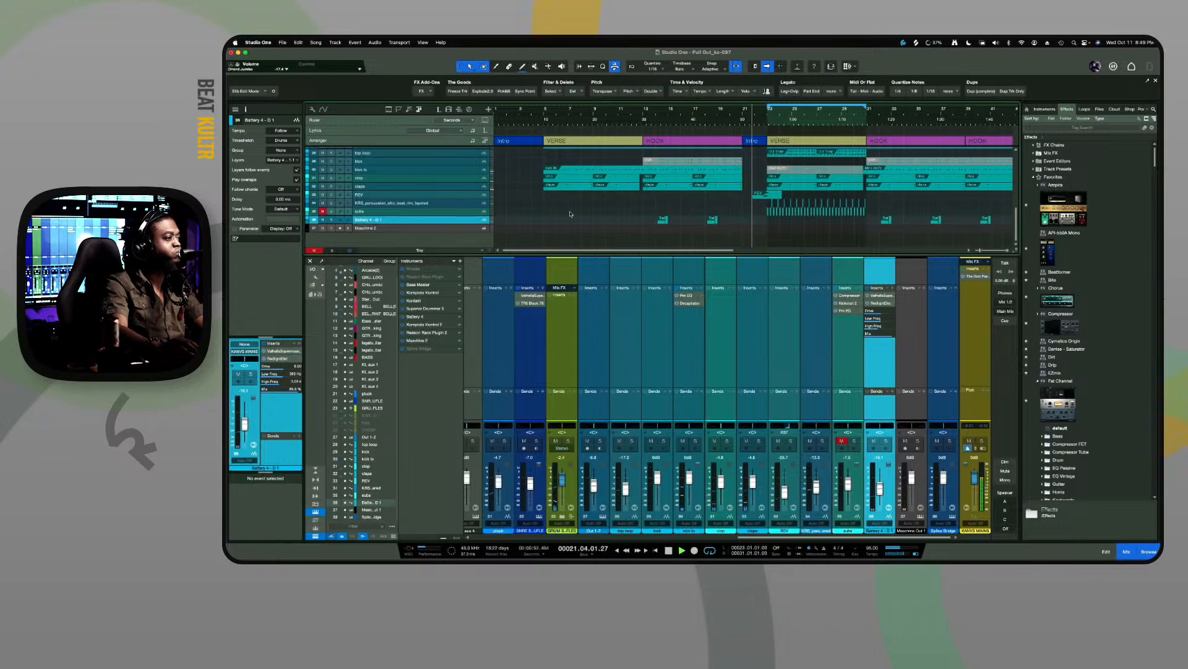
scroll(706, 216, up, 10)
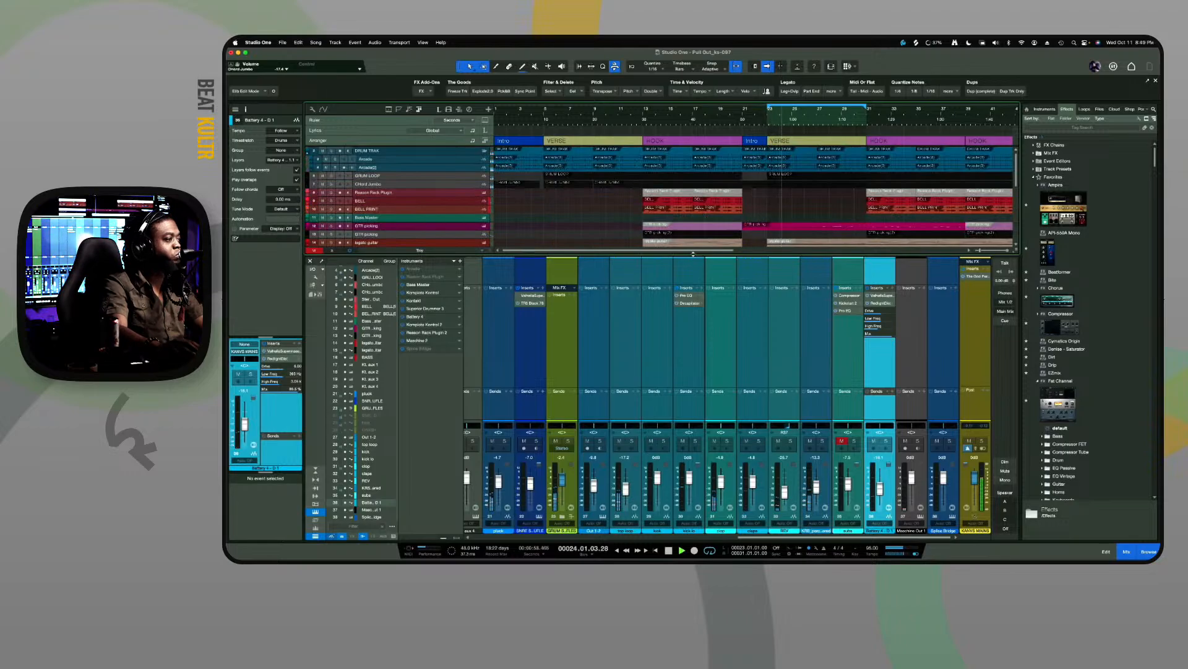
drag(692, 253, 687, 384)
scroll(649, 323, down, 3)
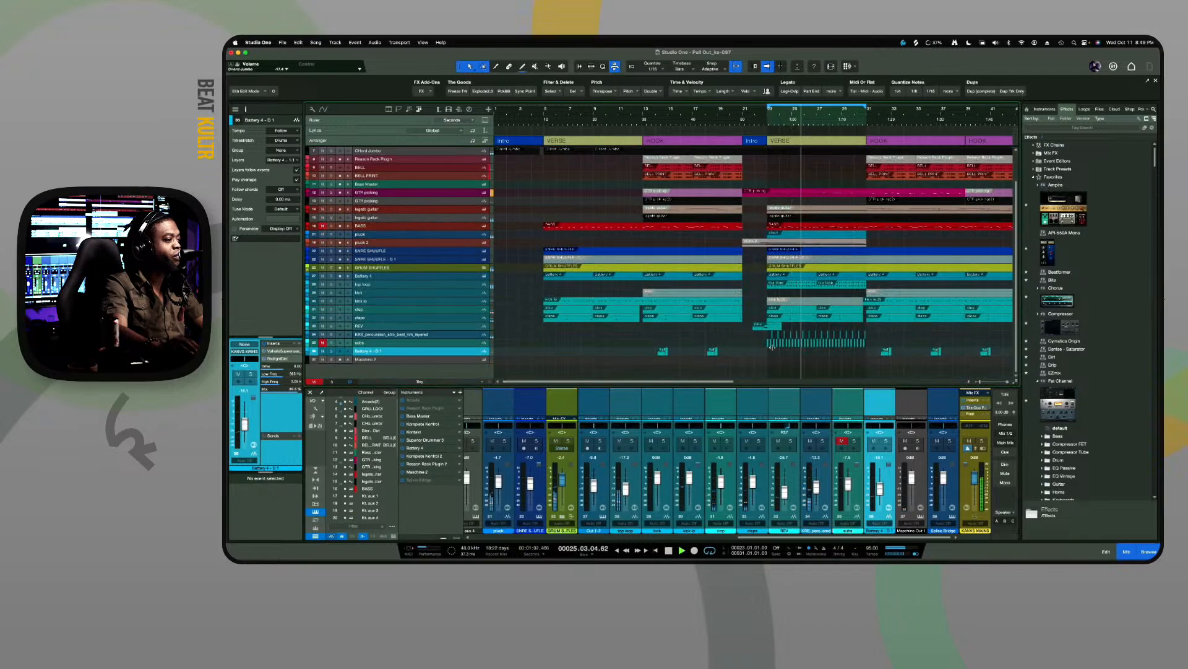
Examine the second verse's percussion and drum events up close during playback, and return to the song overview with taller tracks
key(e)
key(e)
key(e)
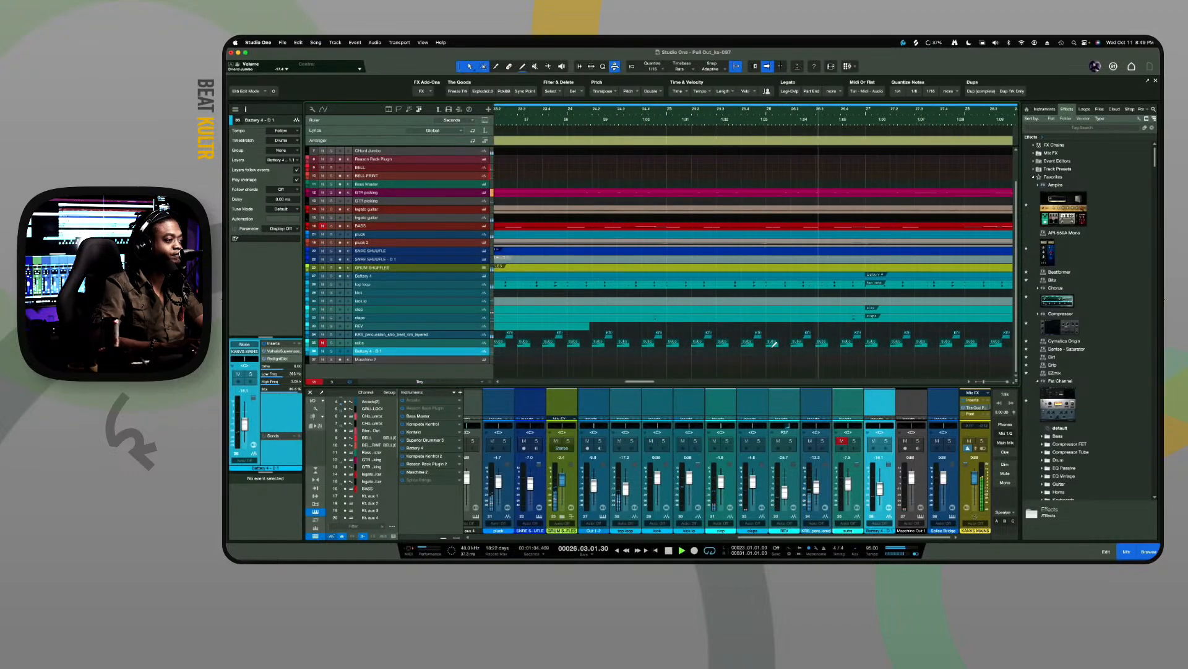
key(shift+e)
key(shift+e)
key(shift+e)
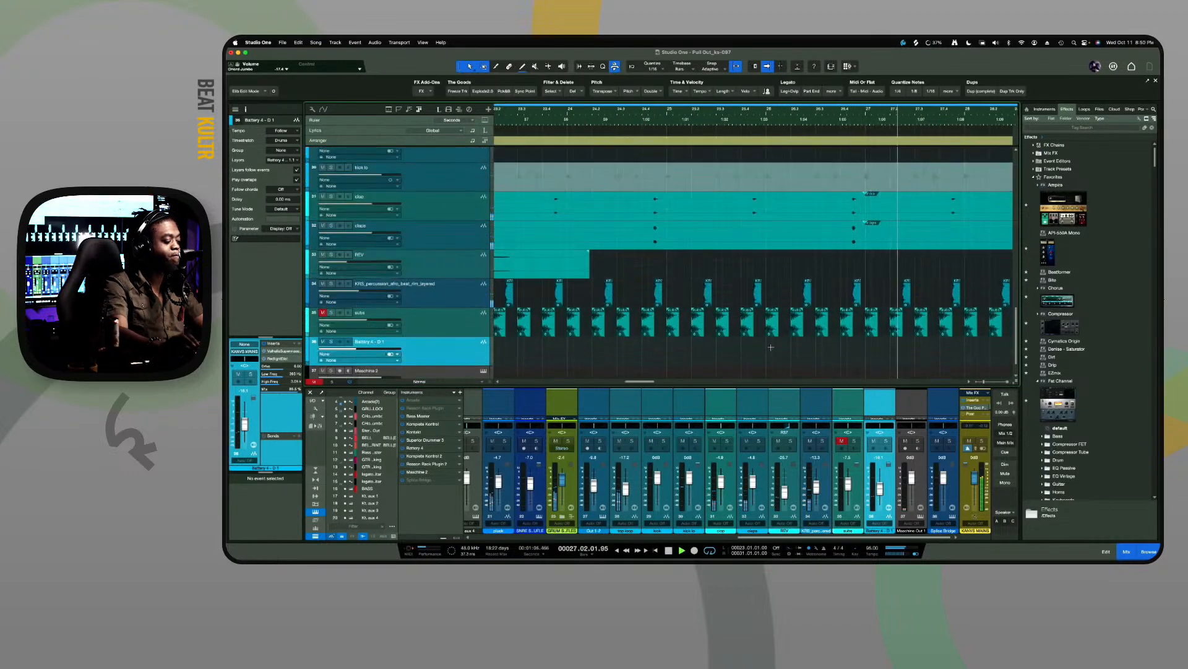
key(shift+w)
key(w)
key(w)
key(w)
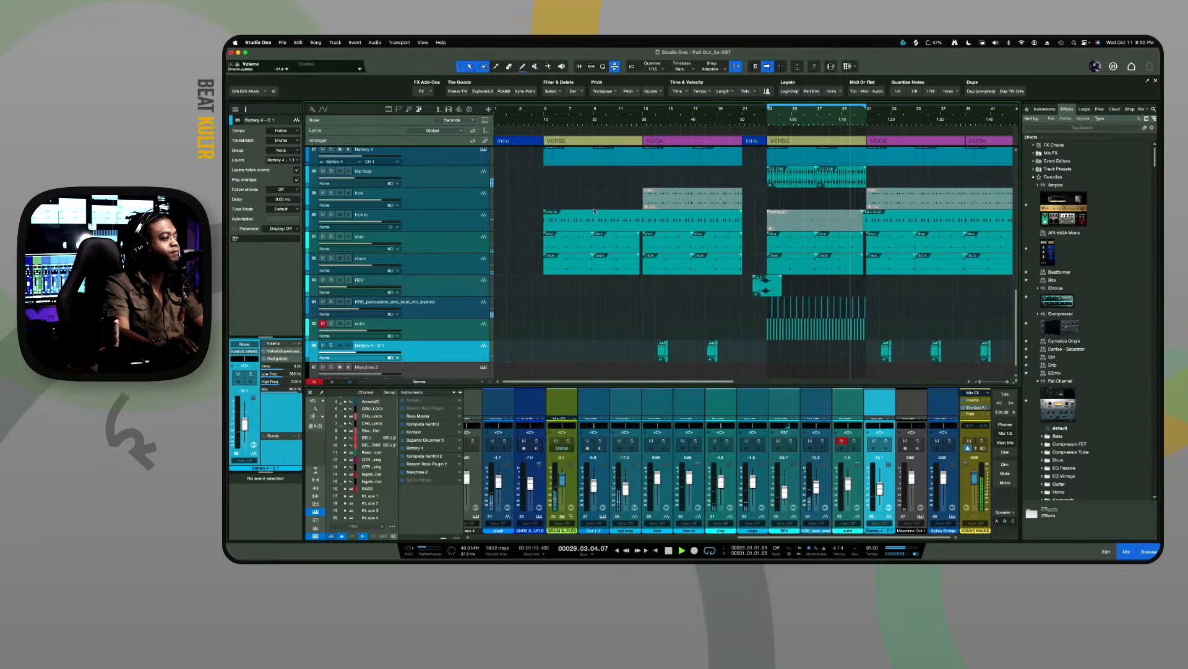
Audition the two Arcade tracks in the DRUM TRAK folder soloed, and rename the first one looper 1
scroll(595, 211, up, 10)
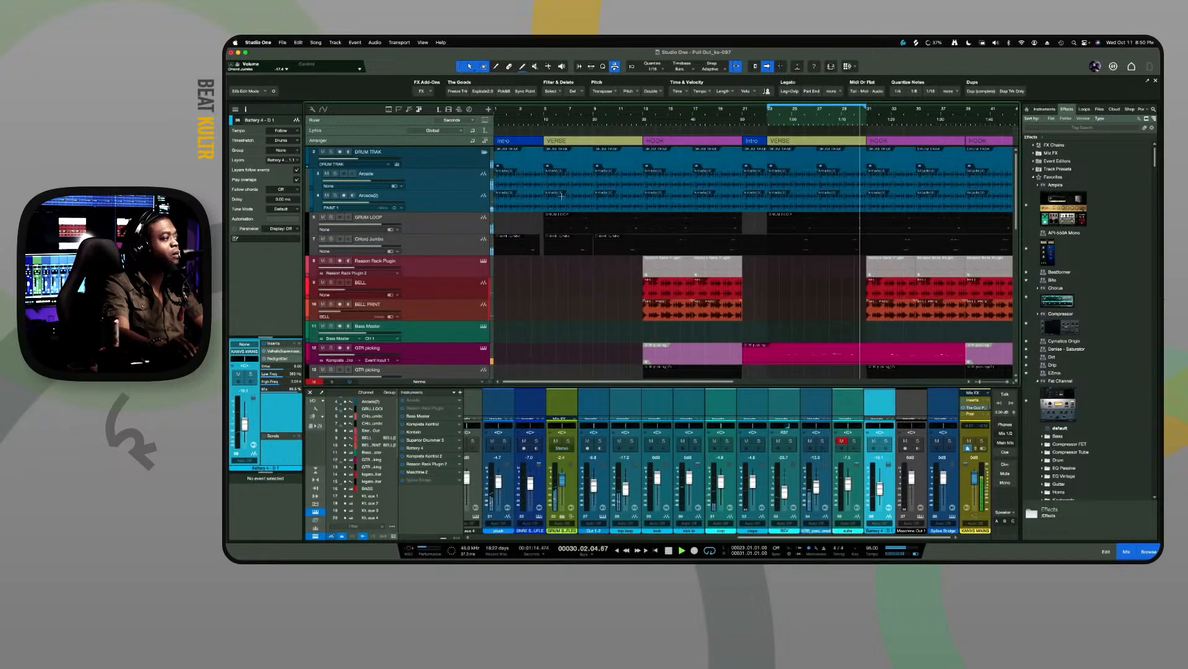
click(335, 173)
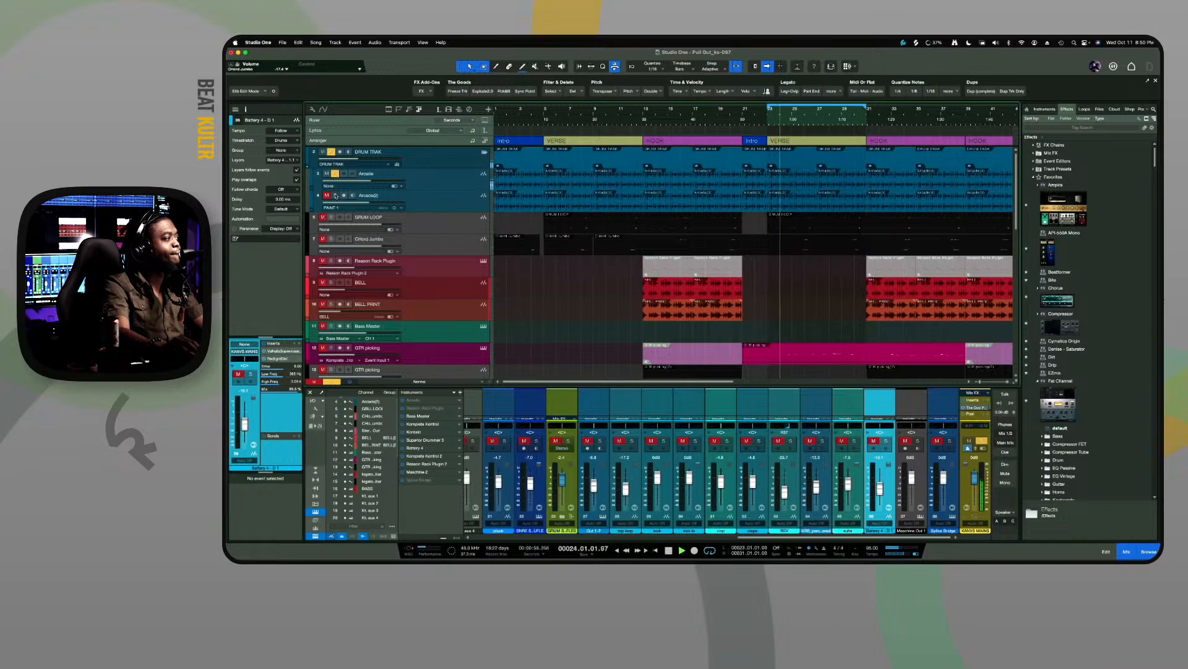
click(446, 183)
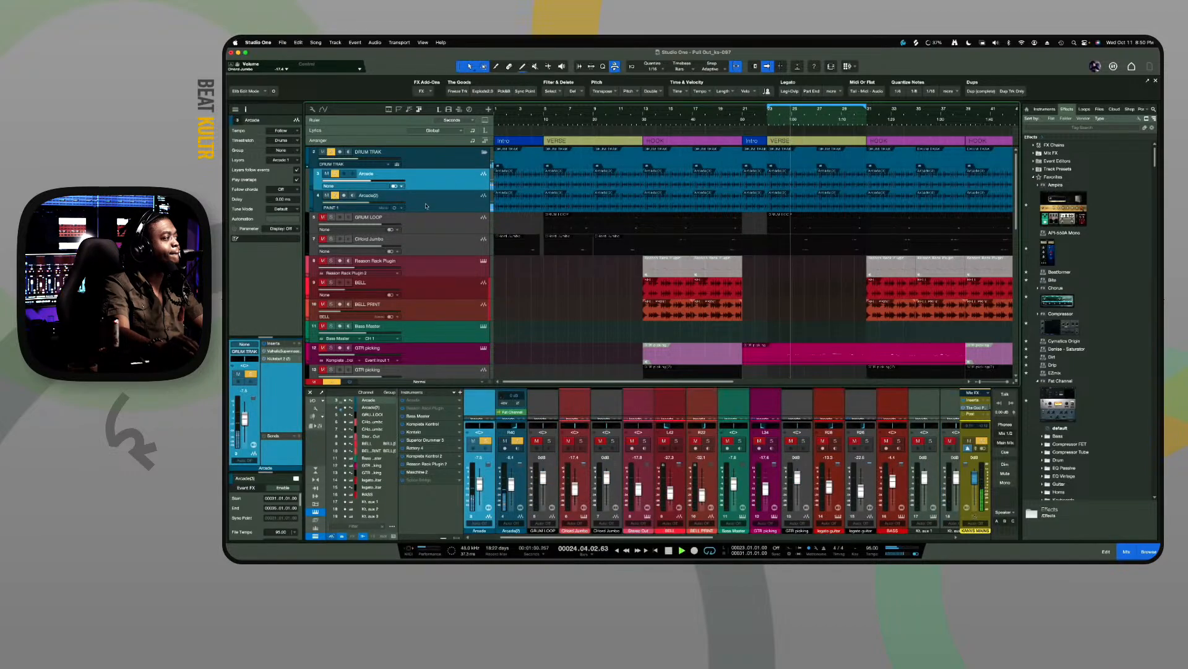
double_click(370, 174)
key(BackSpace)
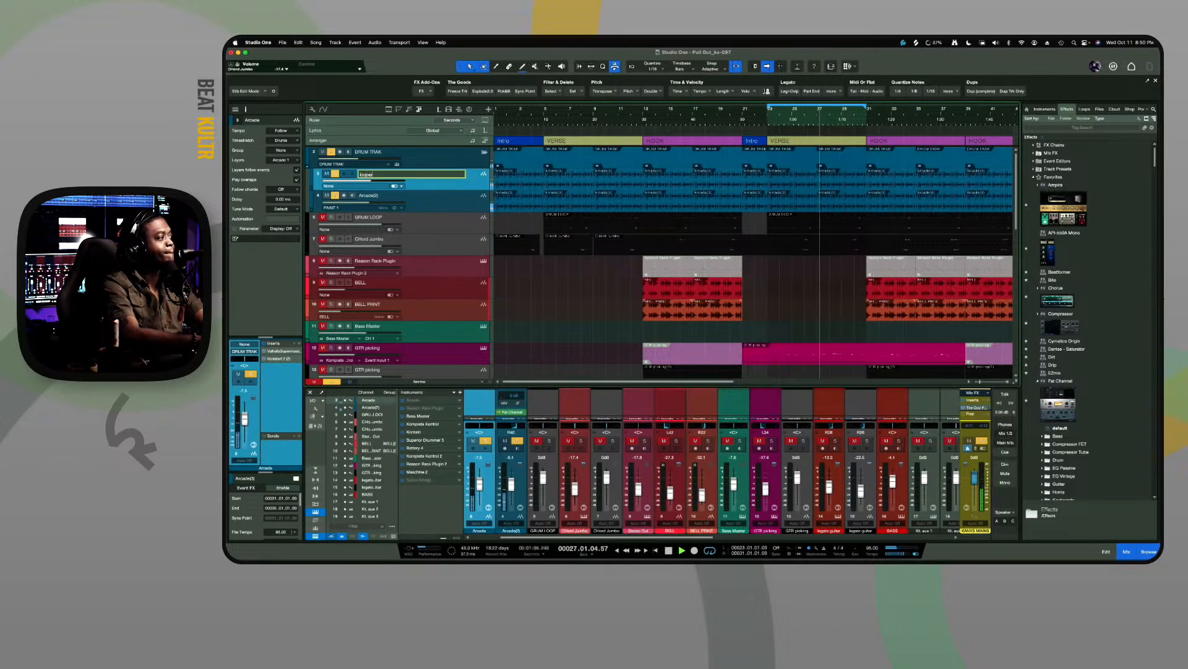
text(looper 1)
key(Return)
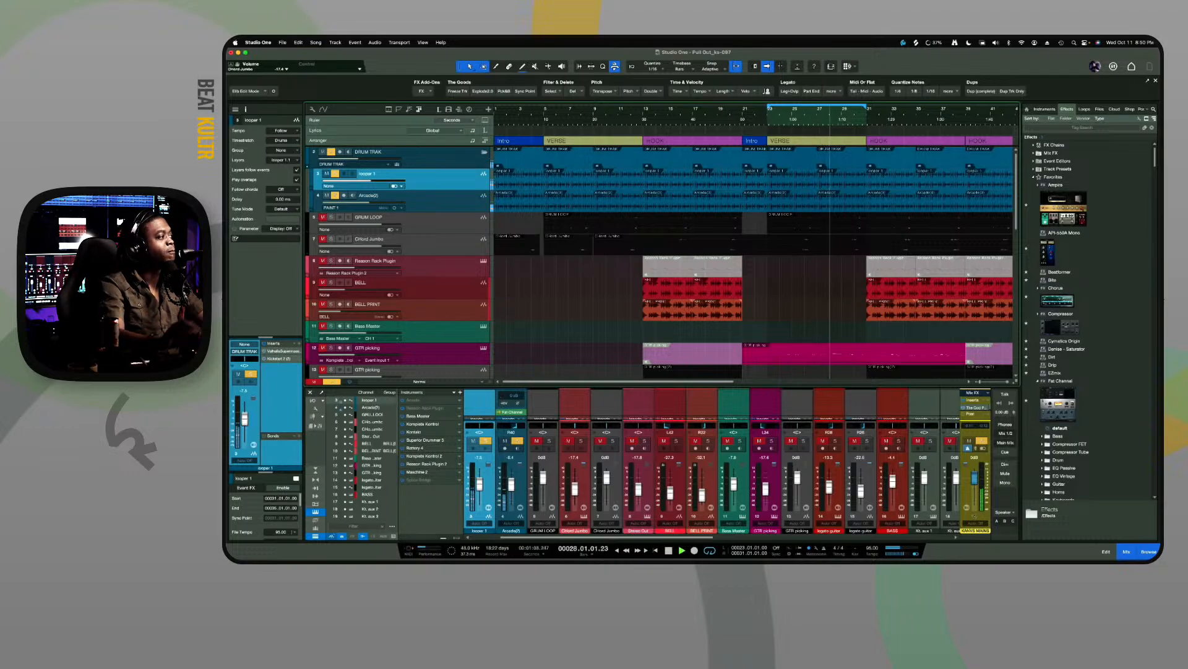
Rename the second Arcade track in the DRUM TRAK folder as looper 2
double_click(366, 197)
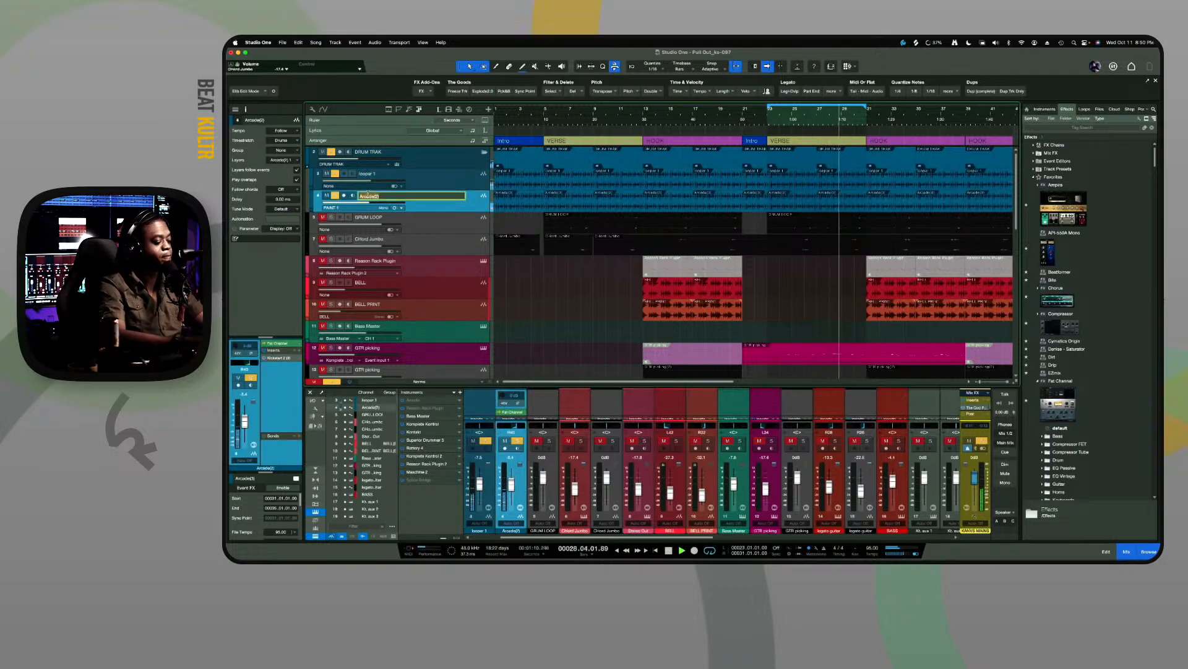
key(BackSpace)
text(looper 2)
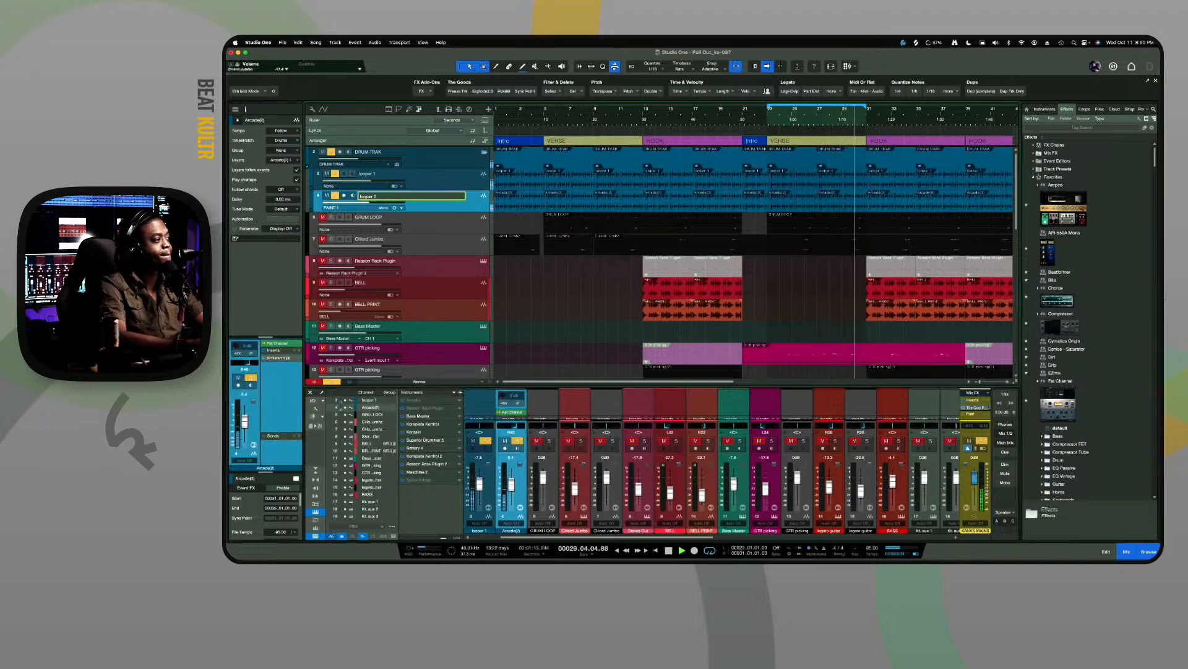
key(Return)
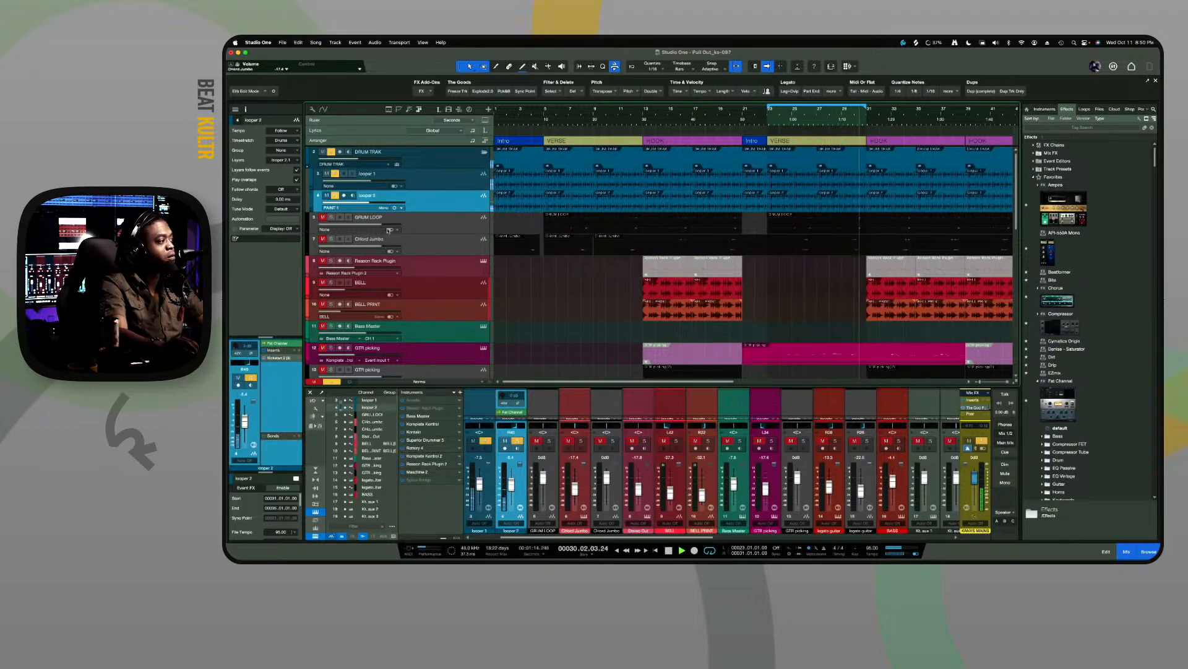
Try to move the looper 1 and looper 2 tracks together down between the two GTR picking tracks
click(438, 179)
shift+click(439, 203)
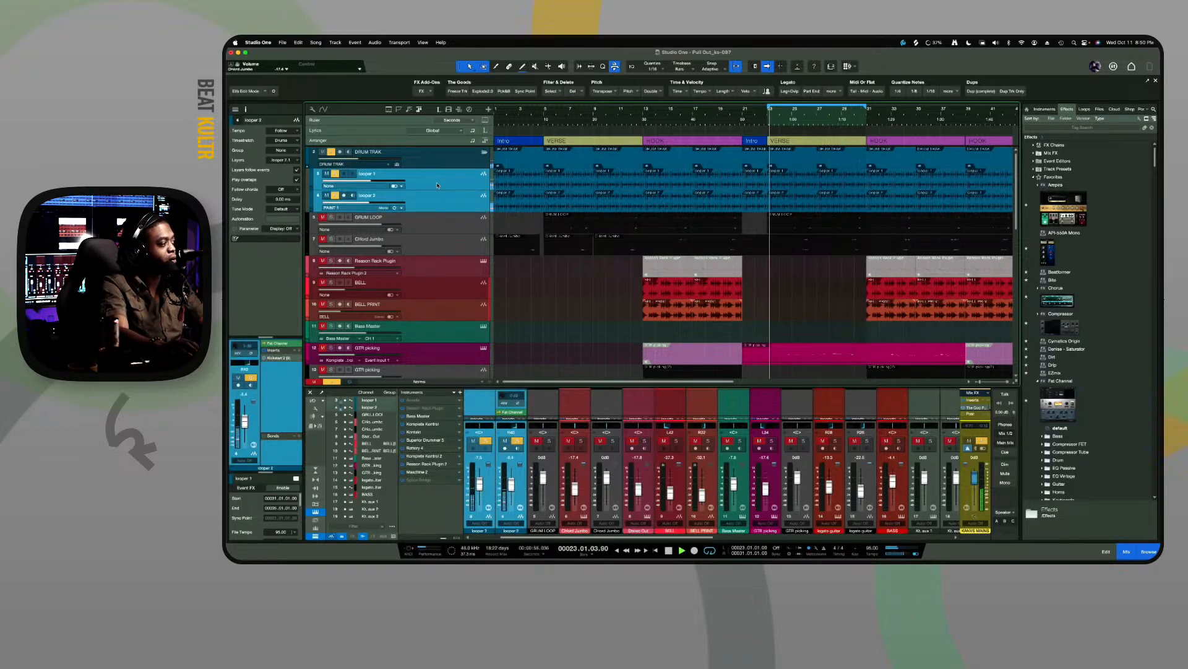
drag(437, 185, 434, 320)
scroll(425, 318, down, 3)
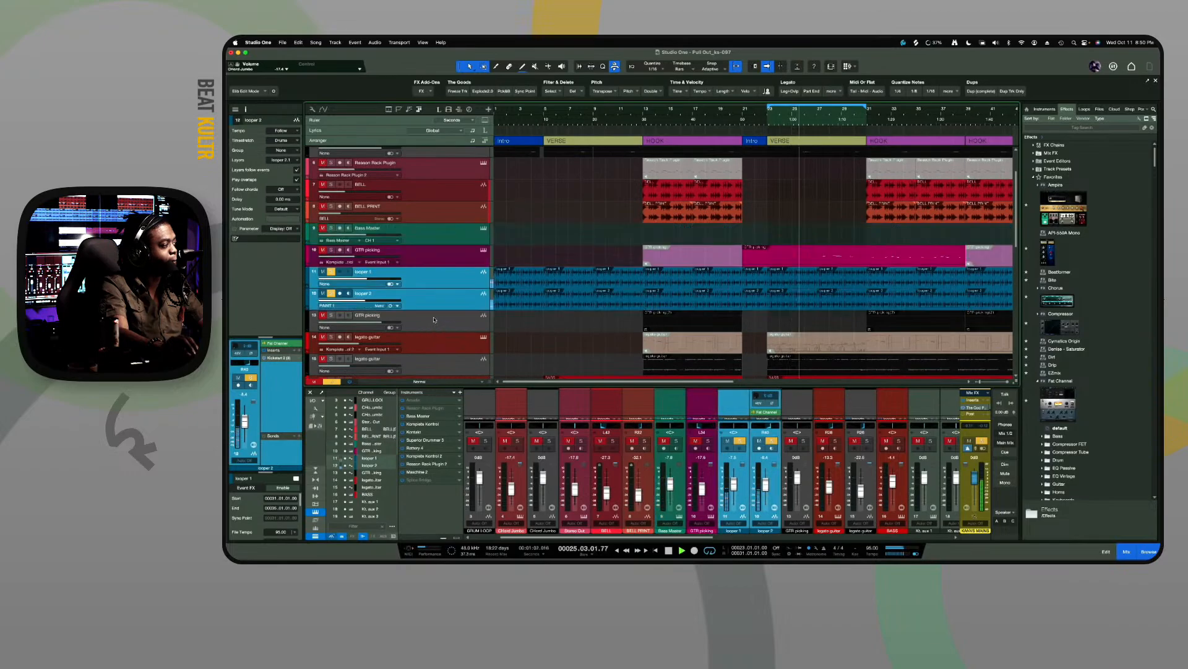
scroll(434, 319, down, 10)
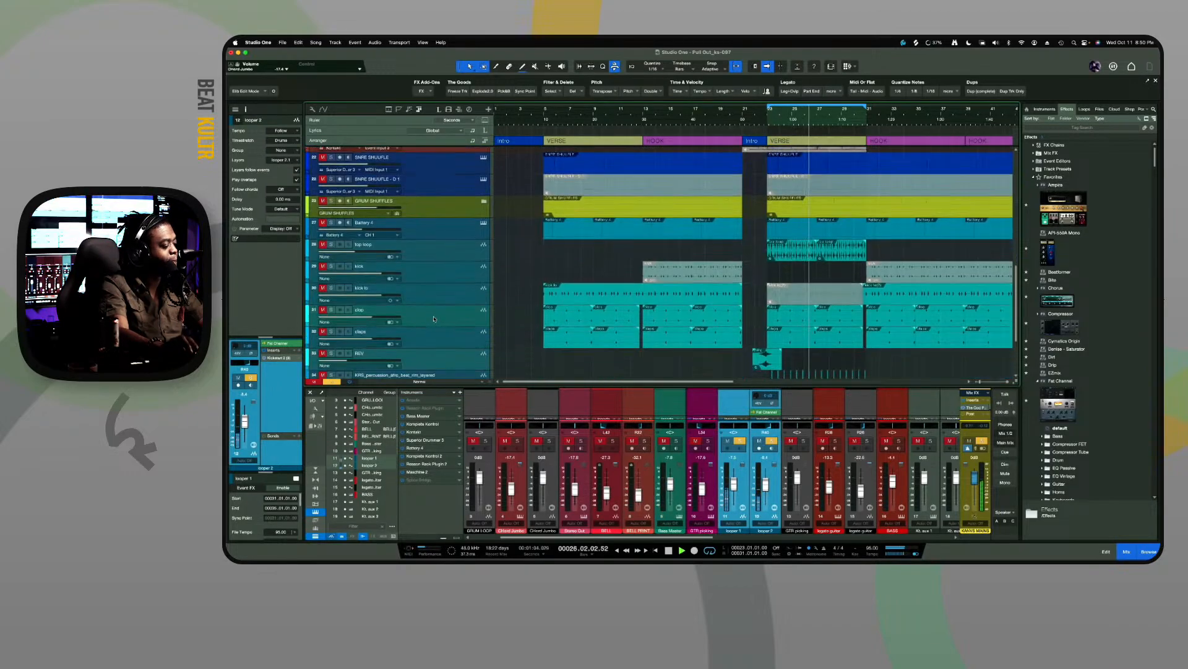
Hide the mixer to enlarge the arrangement, and undo the move of the two looper tracks
key(F3)
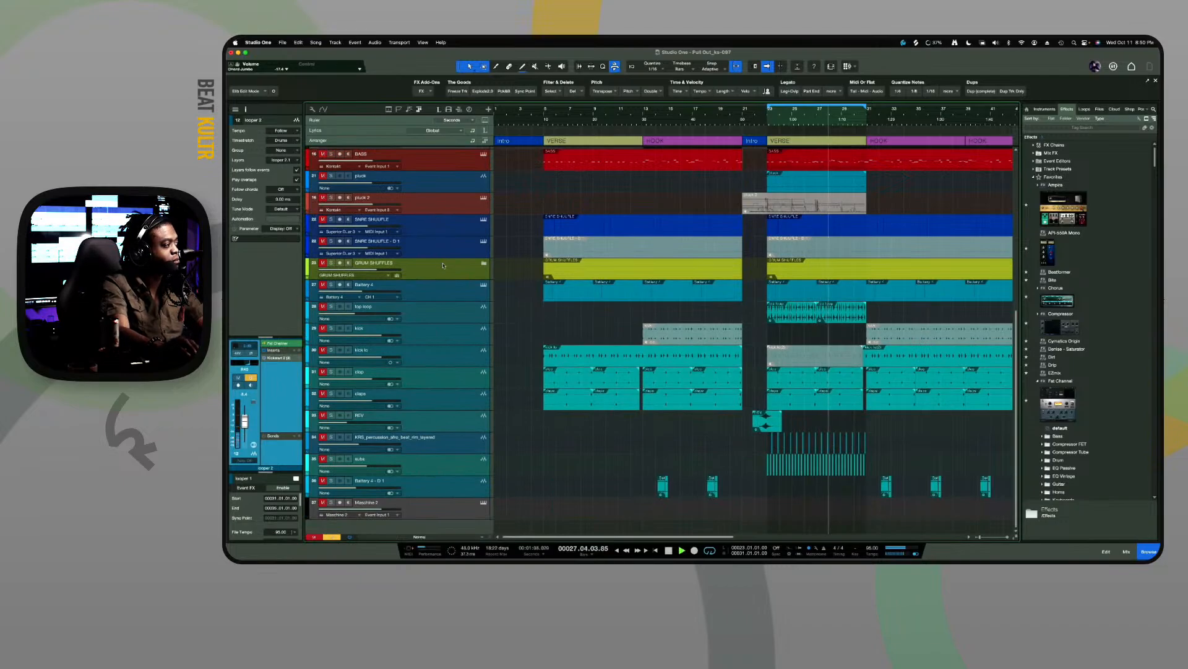
scroll(444, 266, up, 6)
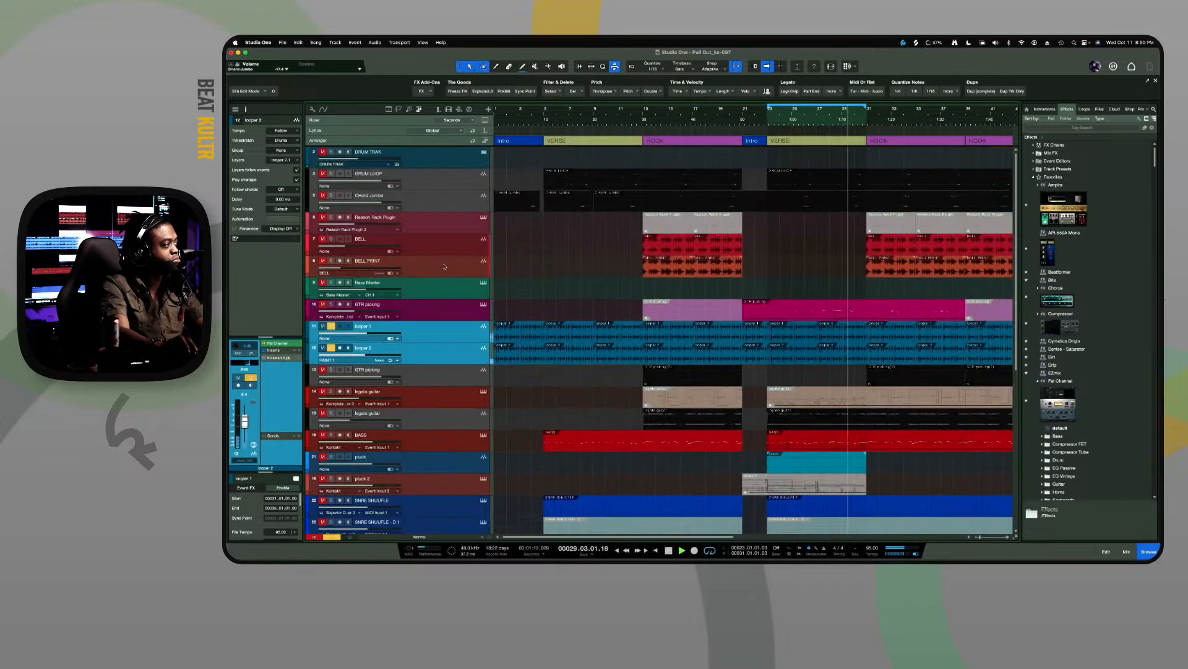
key(super+z)
key(super+z)
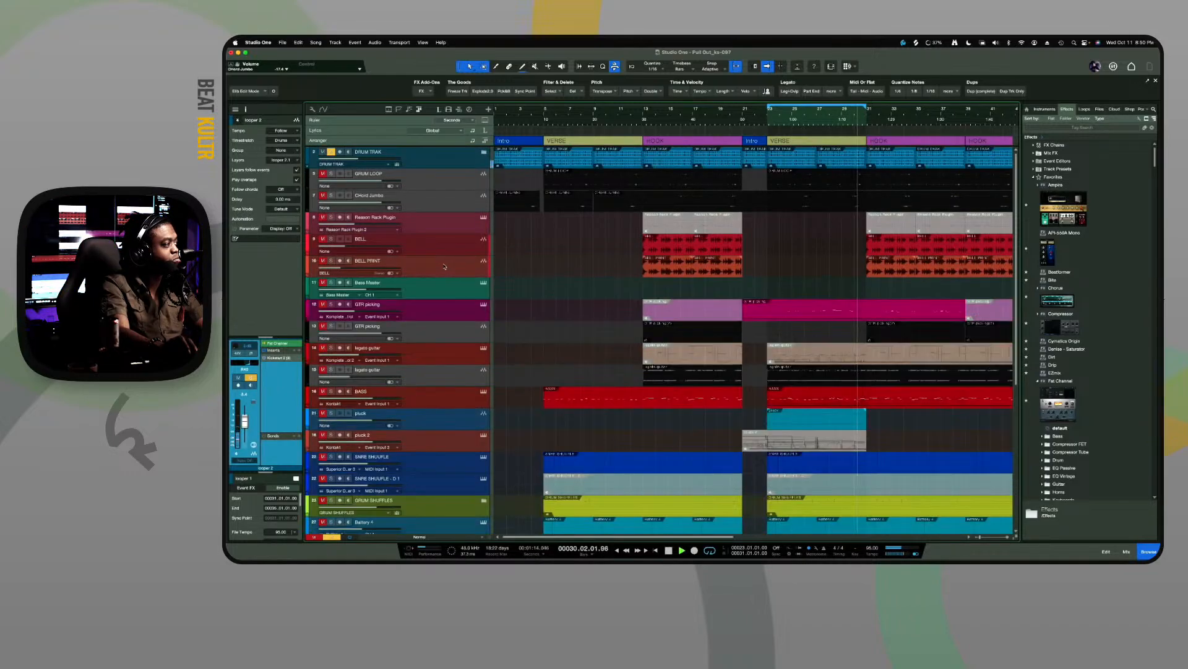
Audition the DRUM LOOP and Chord Jumbo tracks soloed together with the DRUM TRAK folder, and mute Chord Jumbo
click(425, 159)
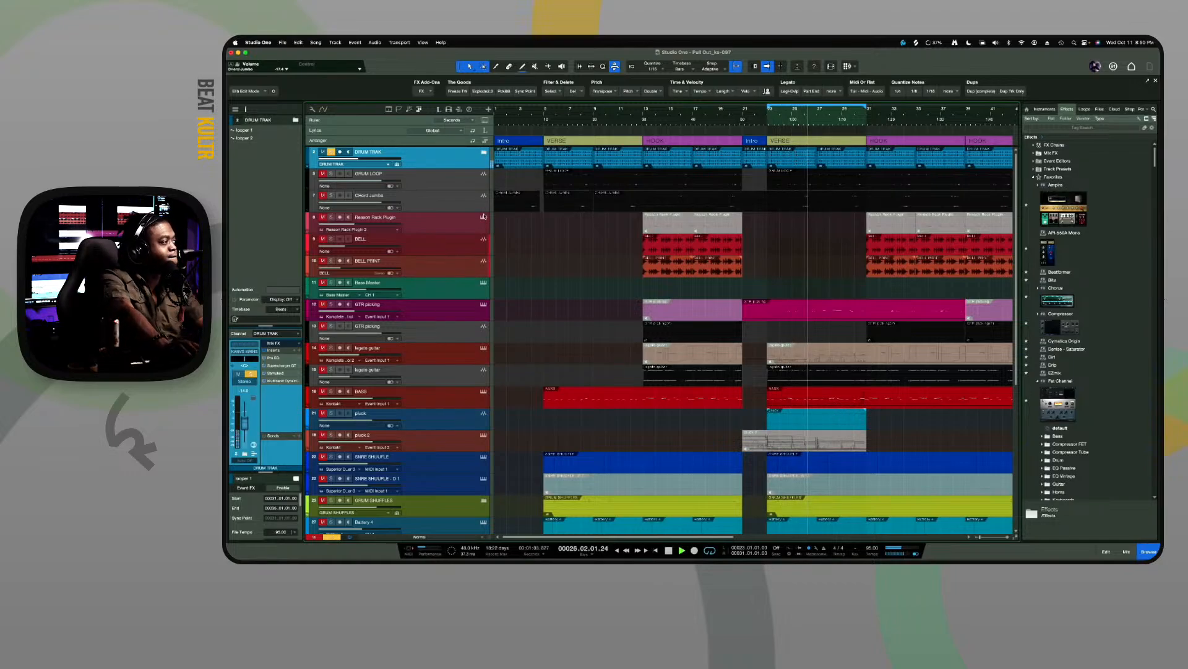
click(331, 173)
click(322, 195)
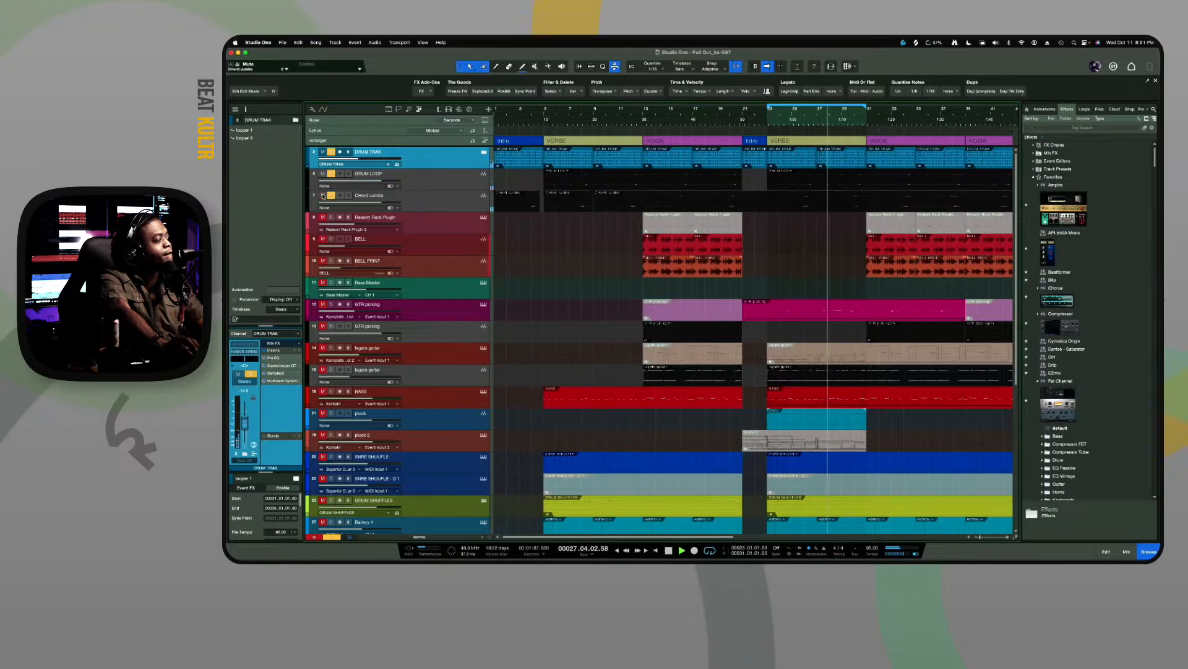
click(322, 195)
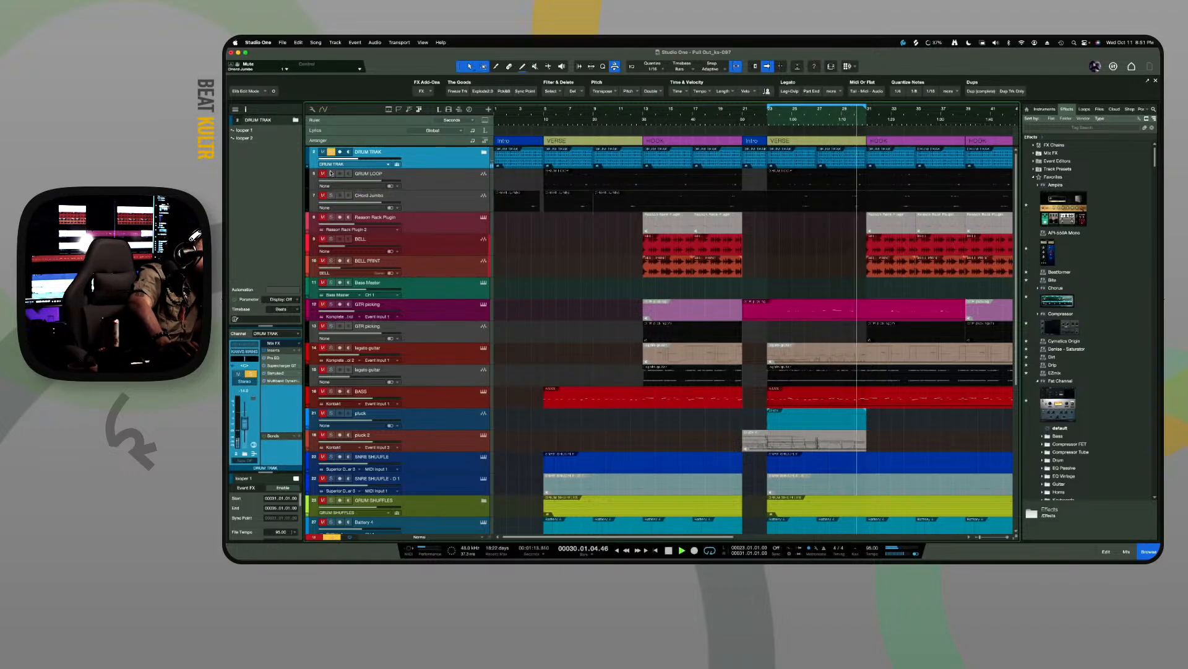
Compare the DRUM TRAK folder soloed and in the full mix, leave it unsoloed, and lower its volume
click(429, 202)
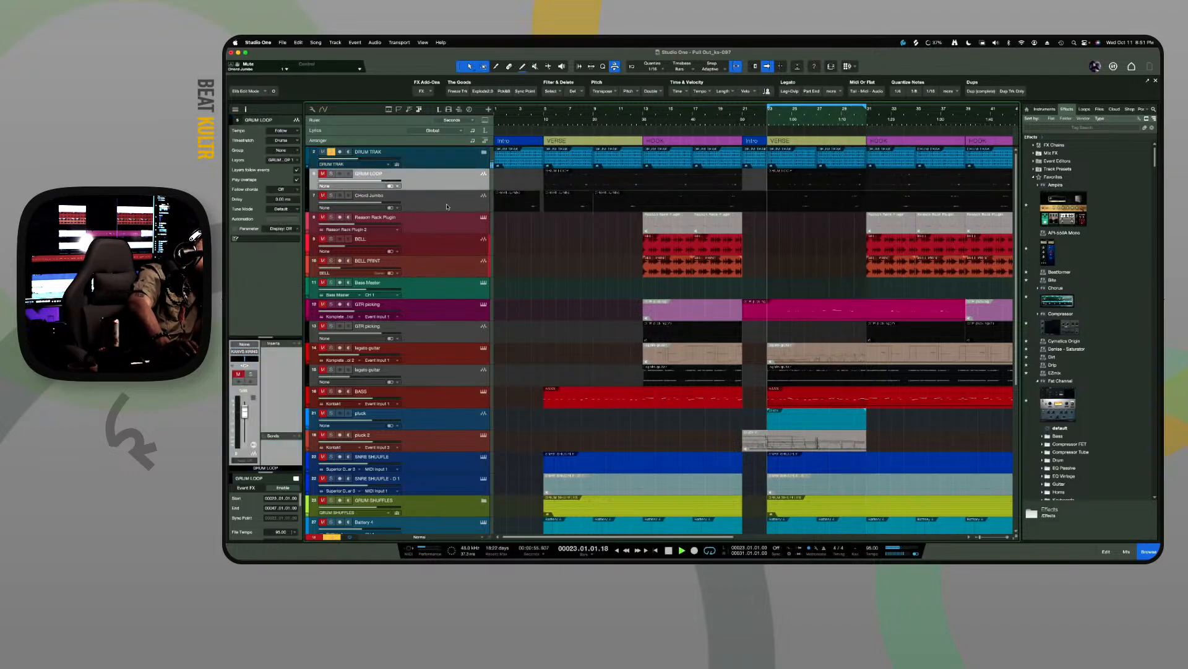
click(443, 180)
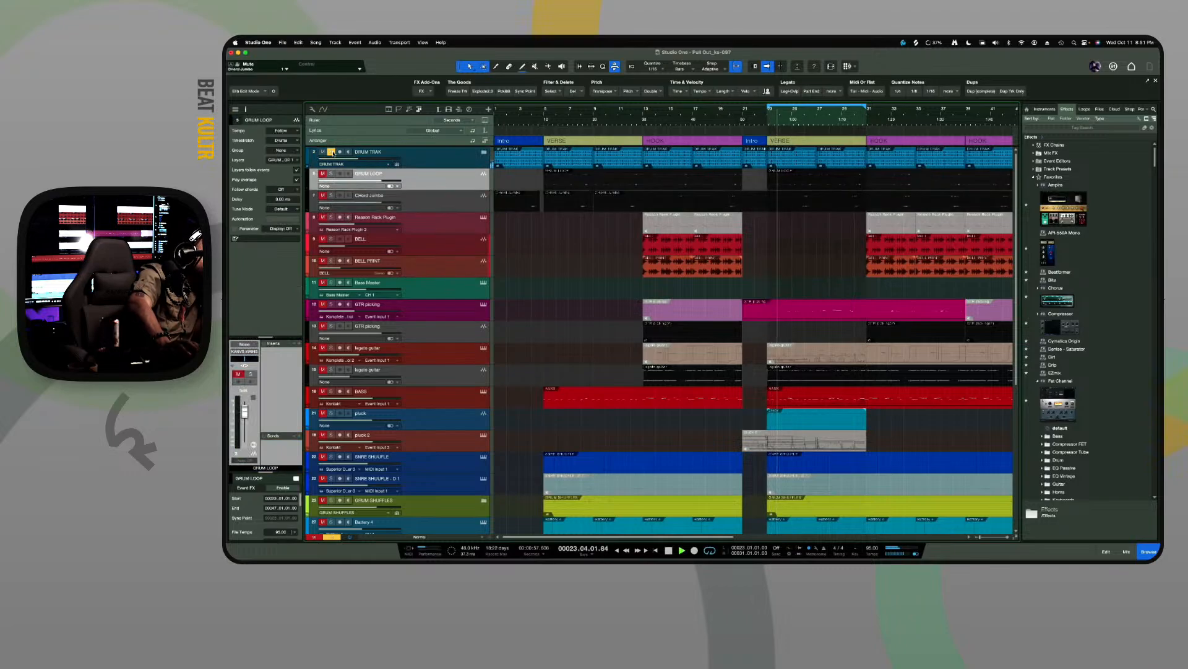
click(331, 152)
click(331, 152)
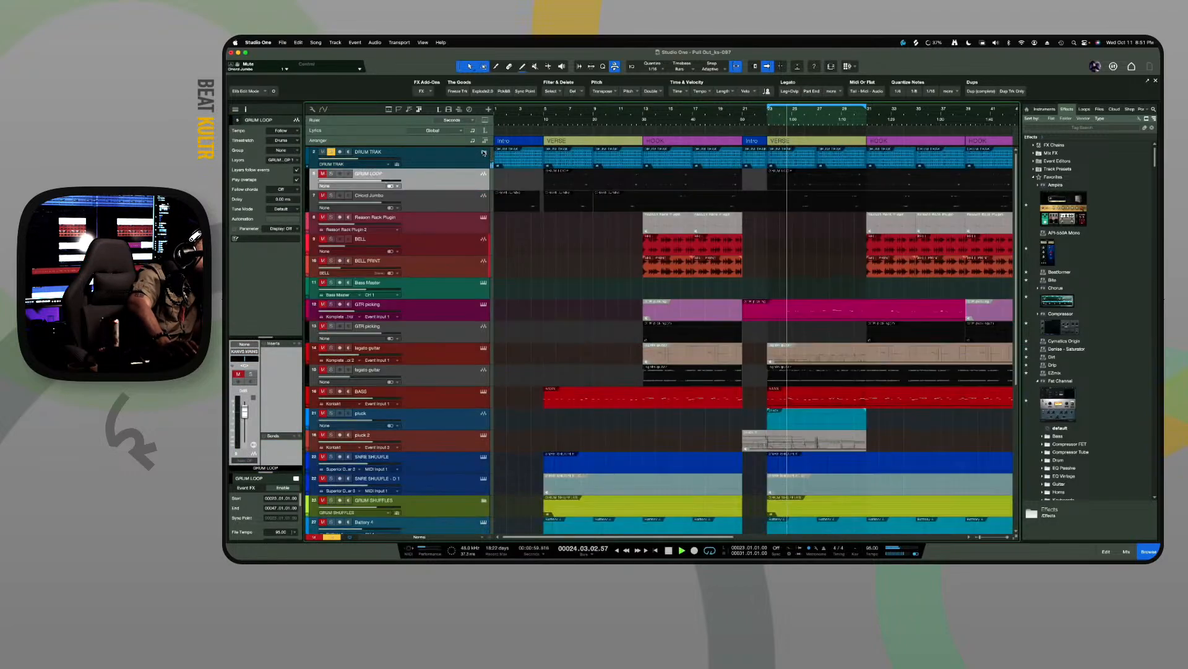
click(331, 152)
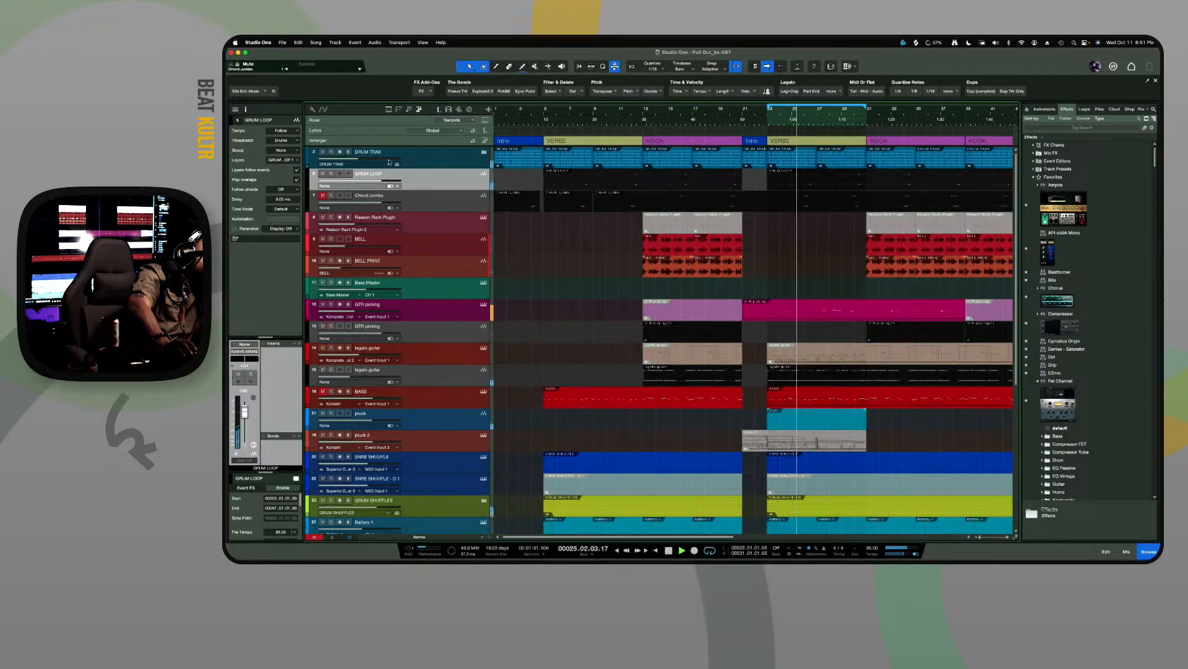
click(451, 159)
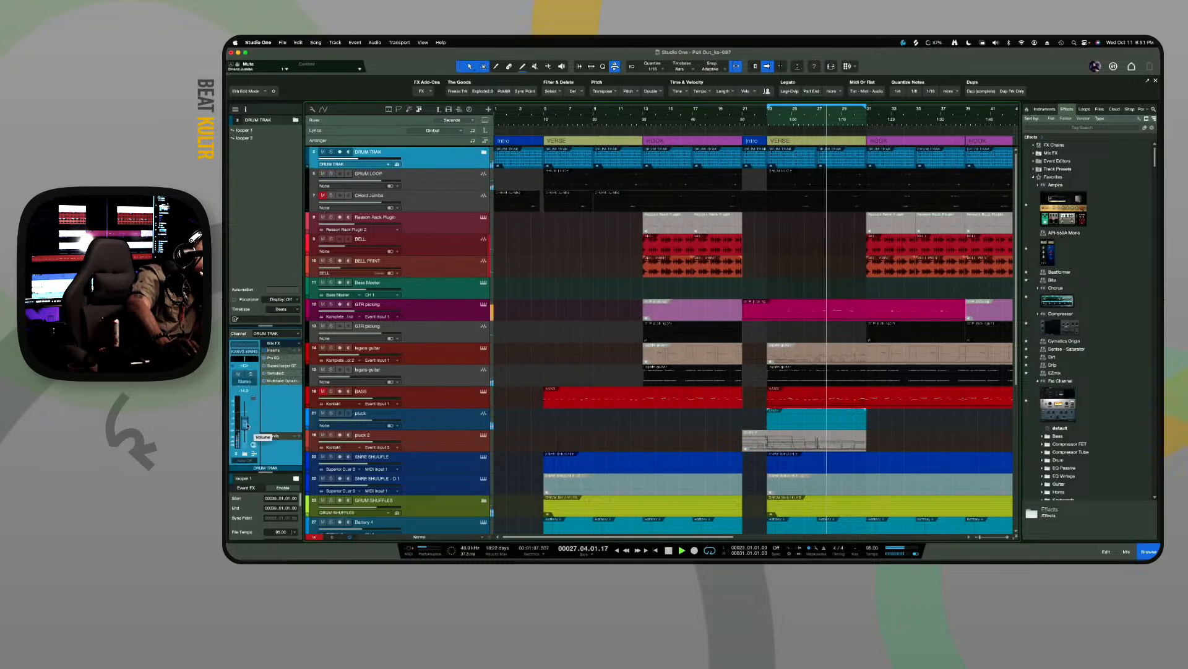
scroll(247, 426, down, 3)
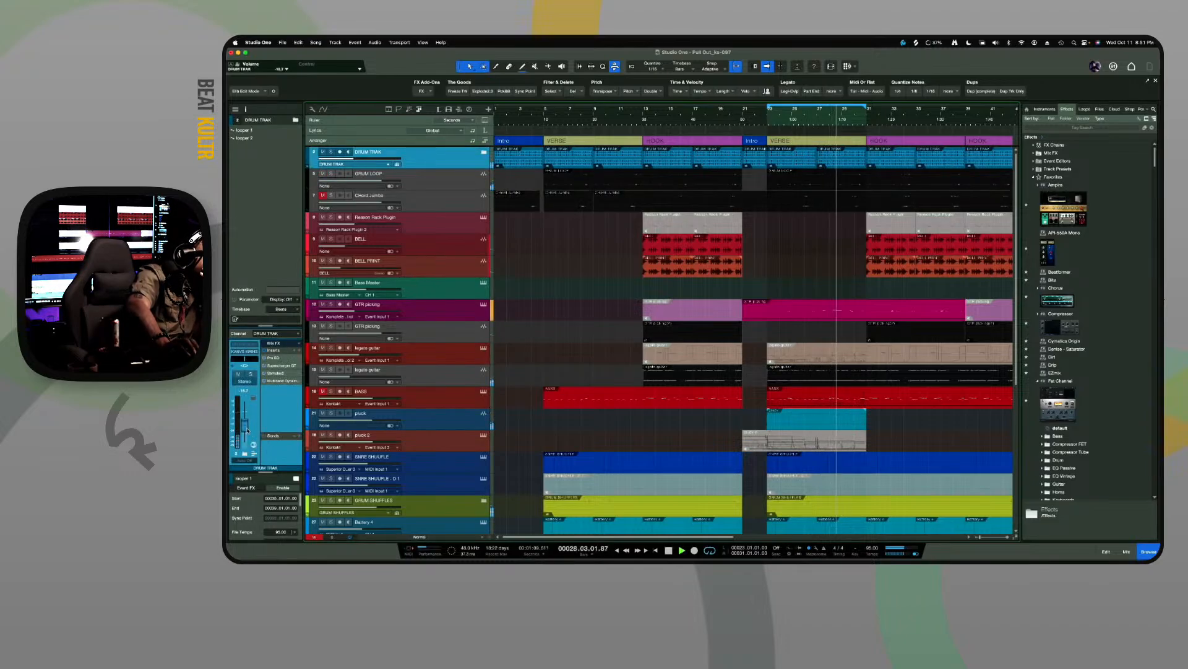
Solo the top loop track and move it up the track list to directly below the DRUM TRAK folder
scroll(455, 437, down, 10)
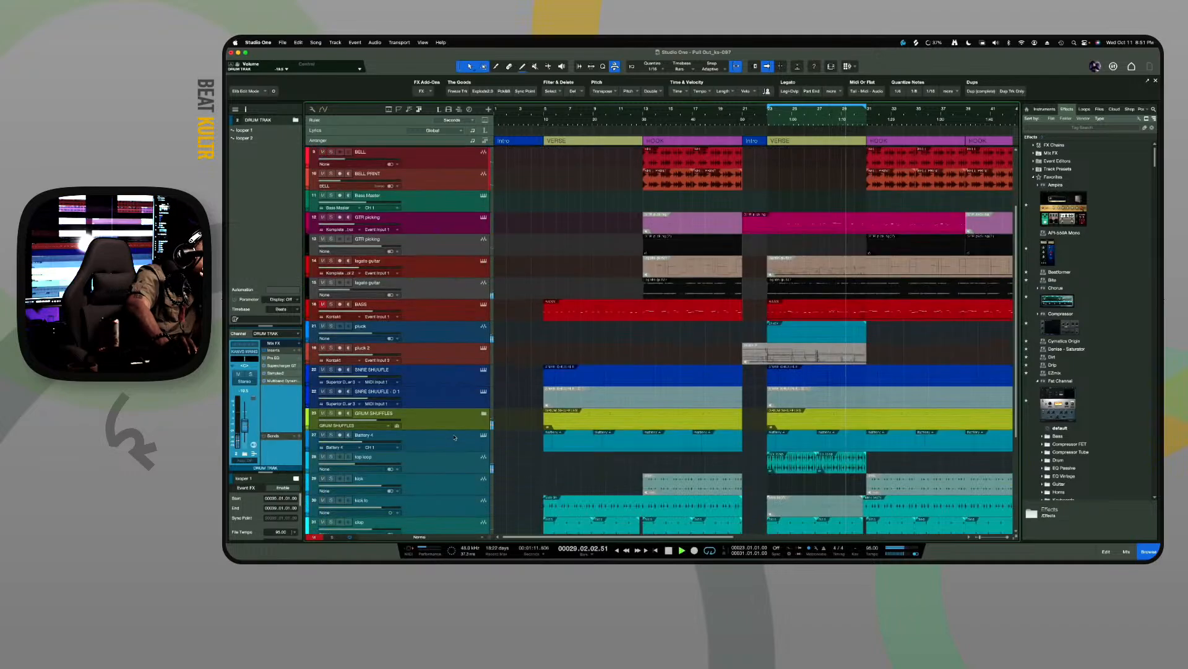
scroll(455, 437, up, 1)
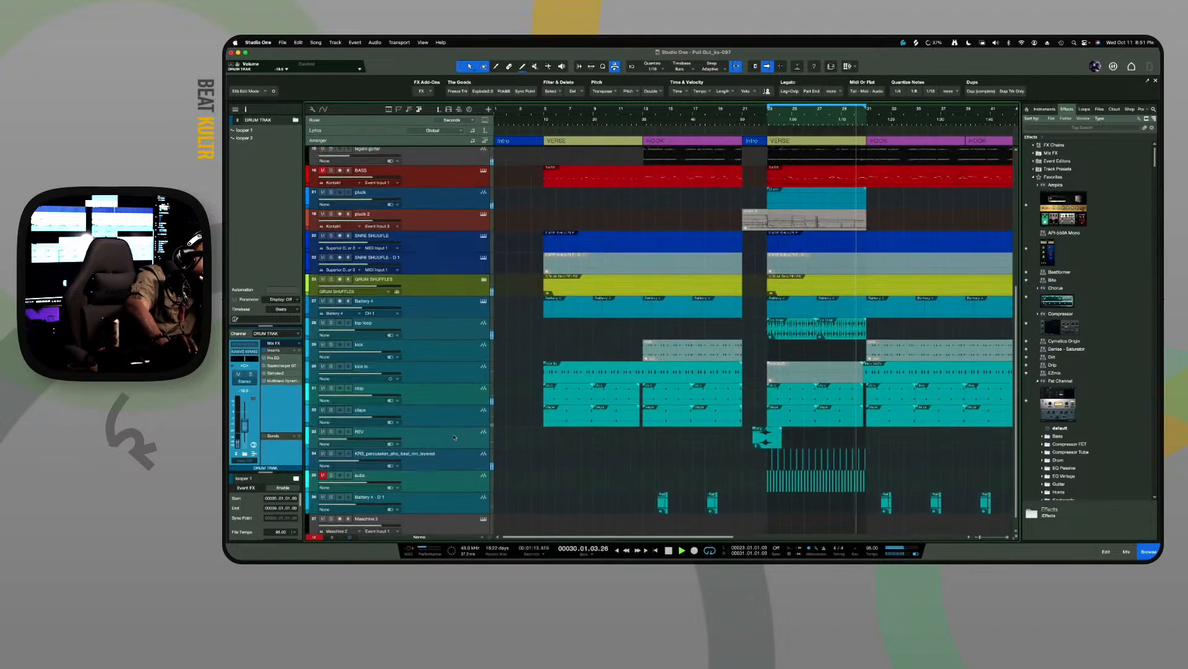
scroll(455, 438, down, 1)
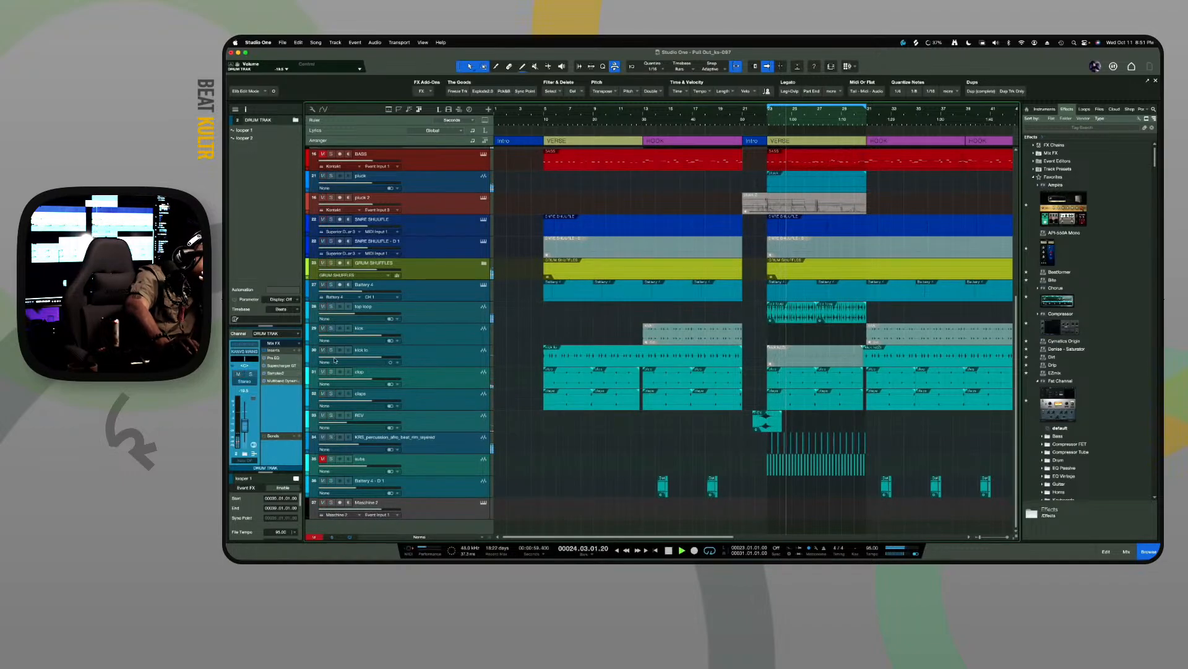
click(331, 306)
scroll(407, 323, up, 1)
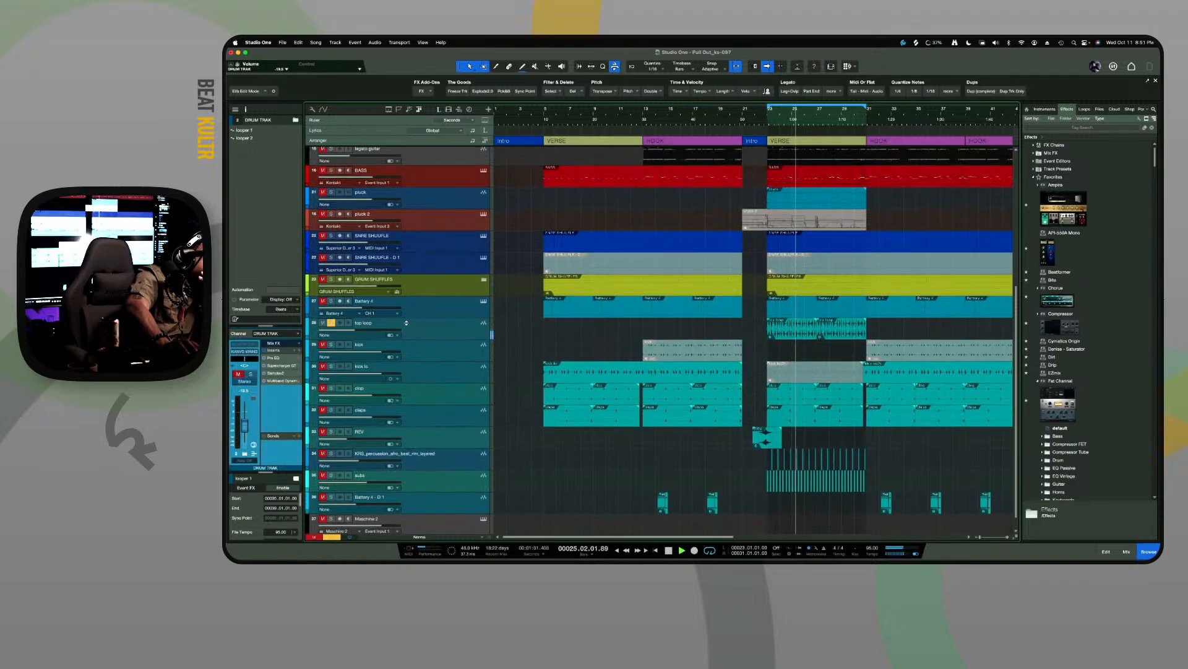
drag(437, 333, 435, 165)
scroll(440, 166, up, 8)
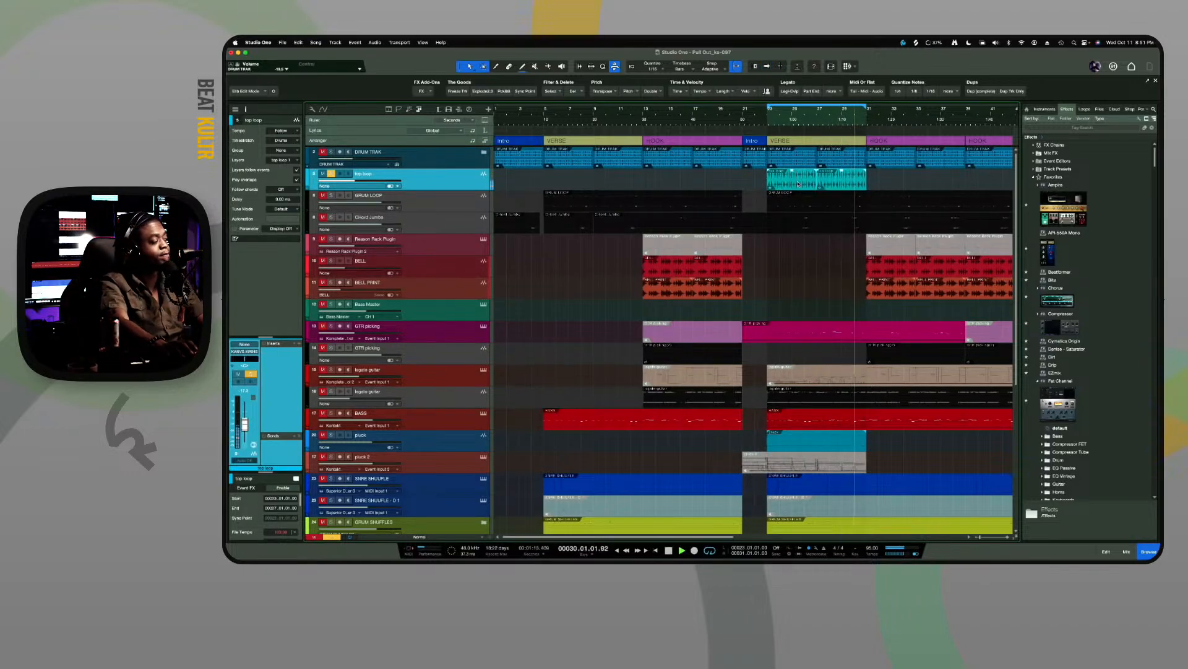
Copy the second verse's top loop event to the song start, unsolo the track during playback, and remove the copy's part beyond the intro
drag(799, 183, 510, 177)
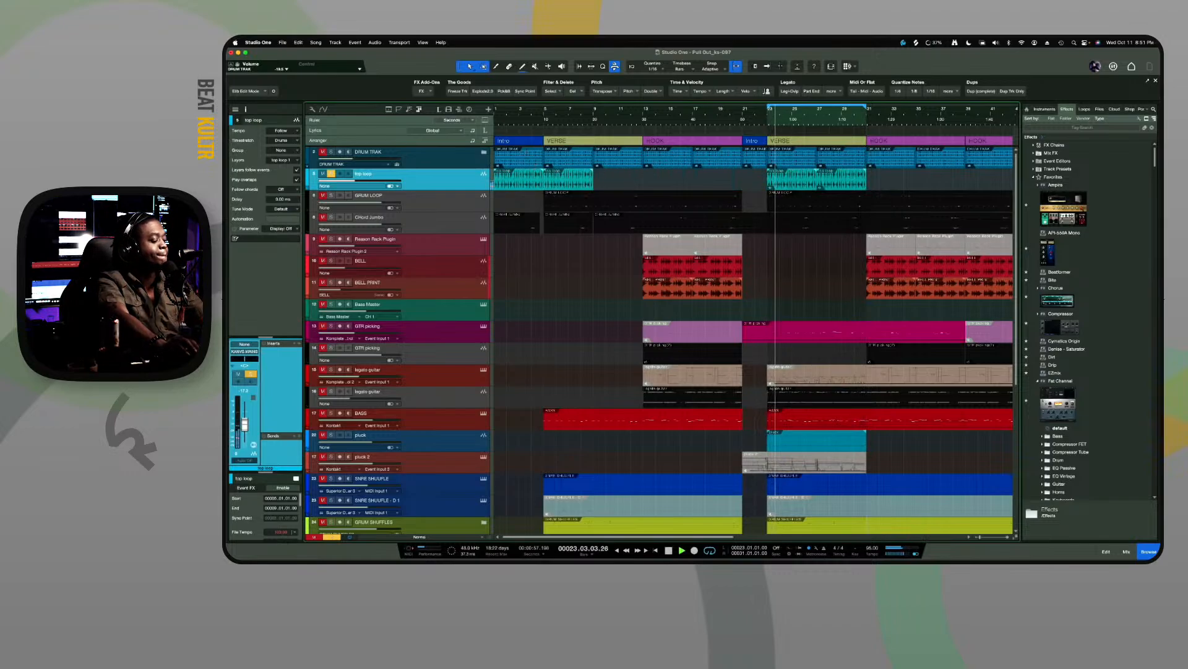
key(space)
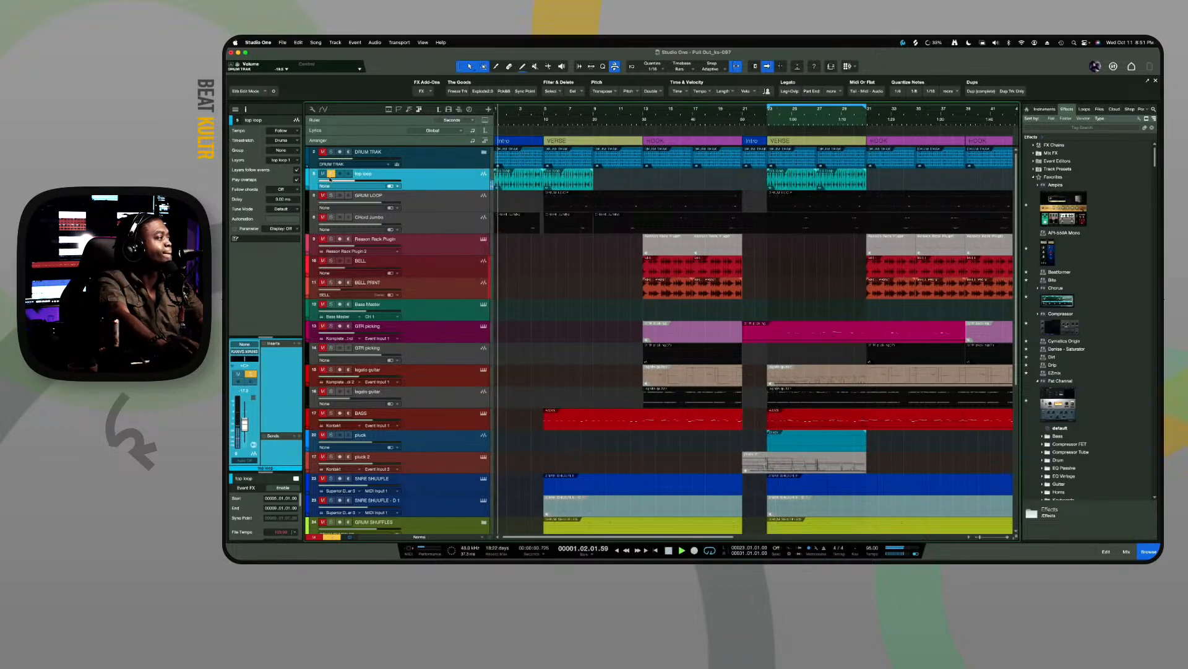
click(331, 173)
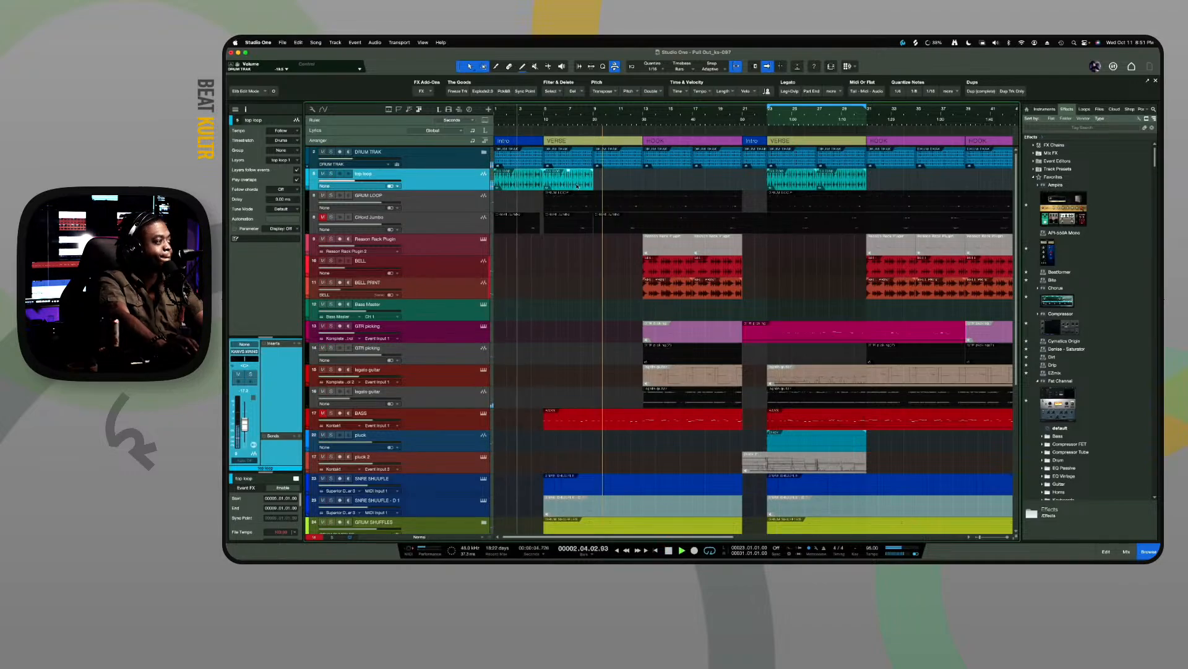
key(Delete)
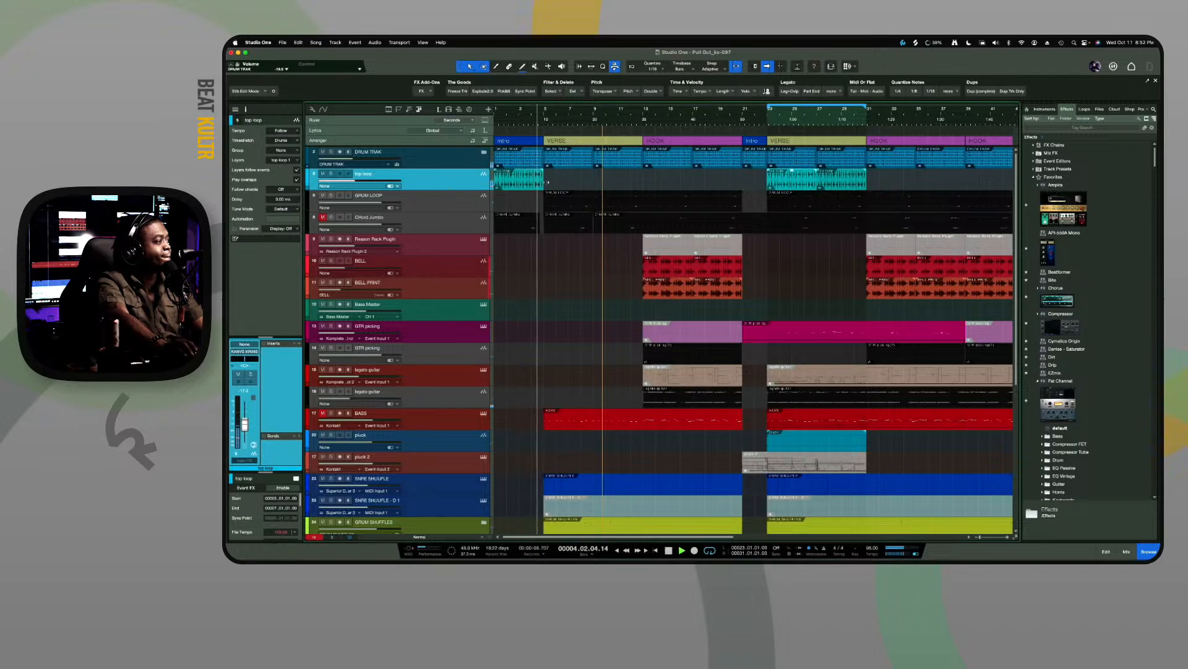
Duplicate the intro's top loop event twice so the loop fills the first verse up to the hook
click(519, 180)
scroll(548, 179, up, 3)
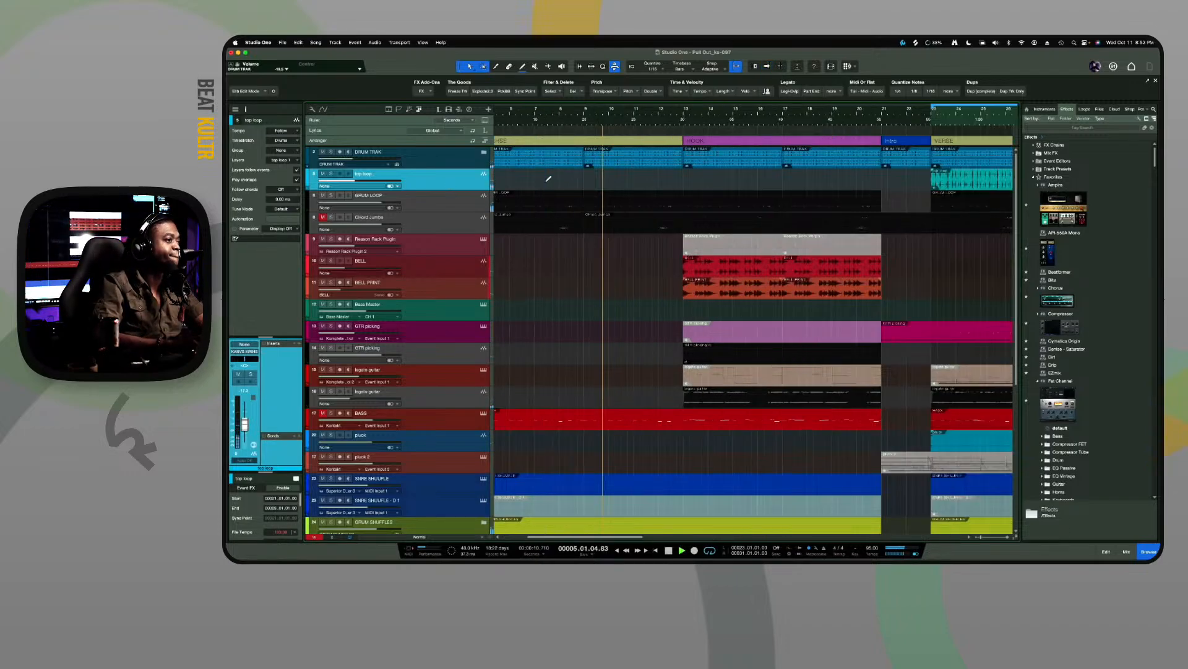
scroll(546, 183, left, 3)
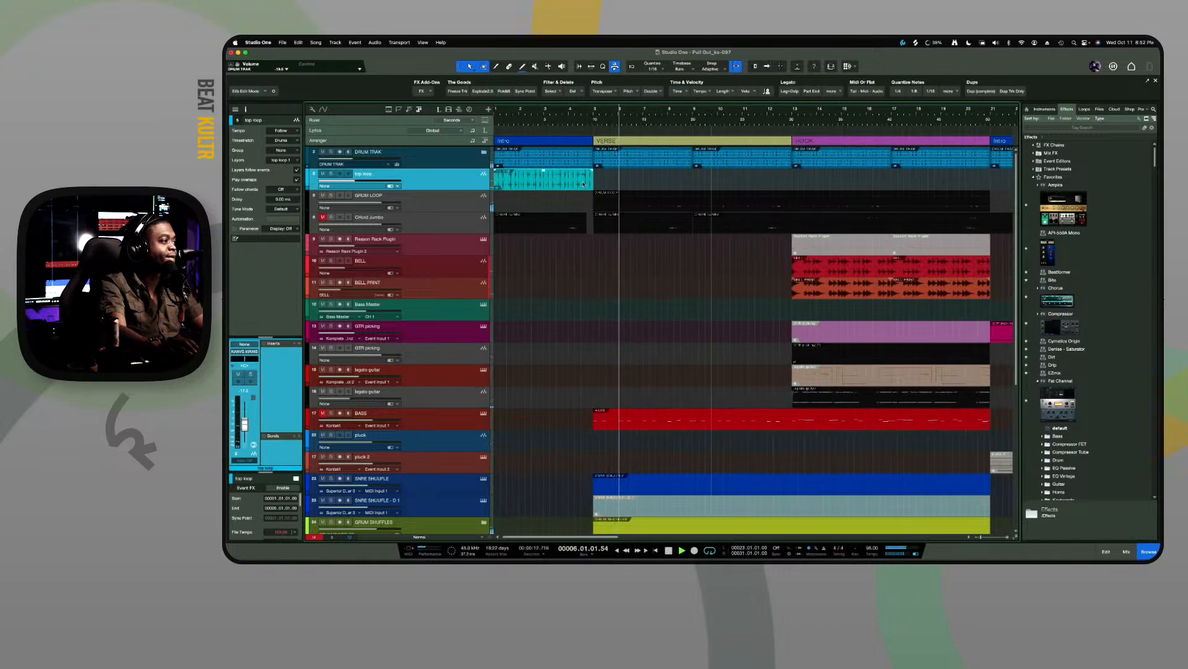
key(d)
key(d)
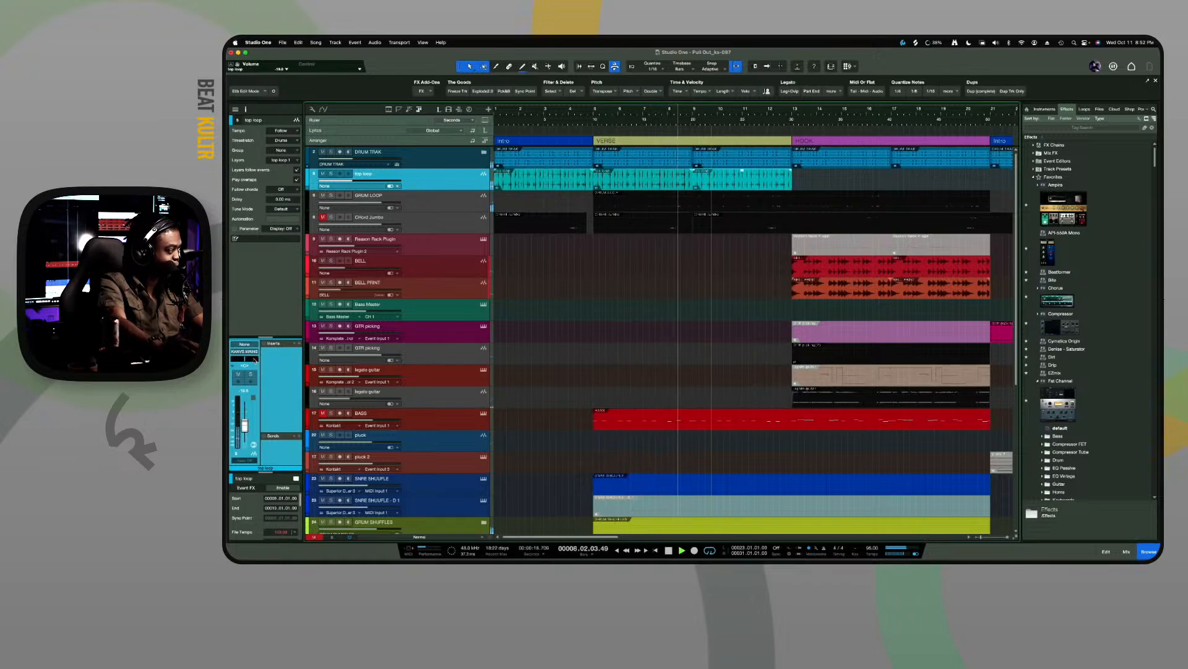
Pan the top loop track slightly off-centre
drag(251, 359, 249, 359)
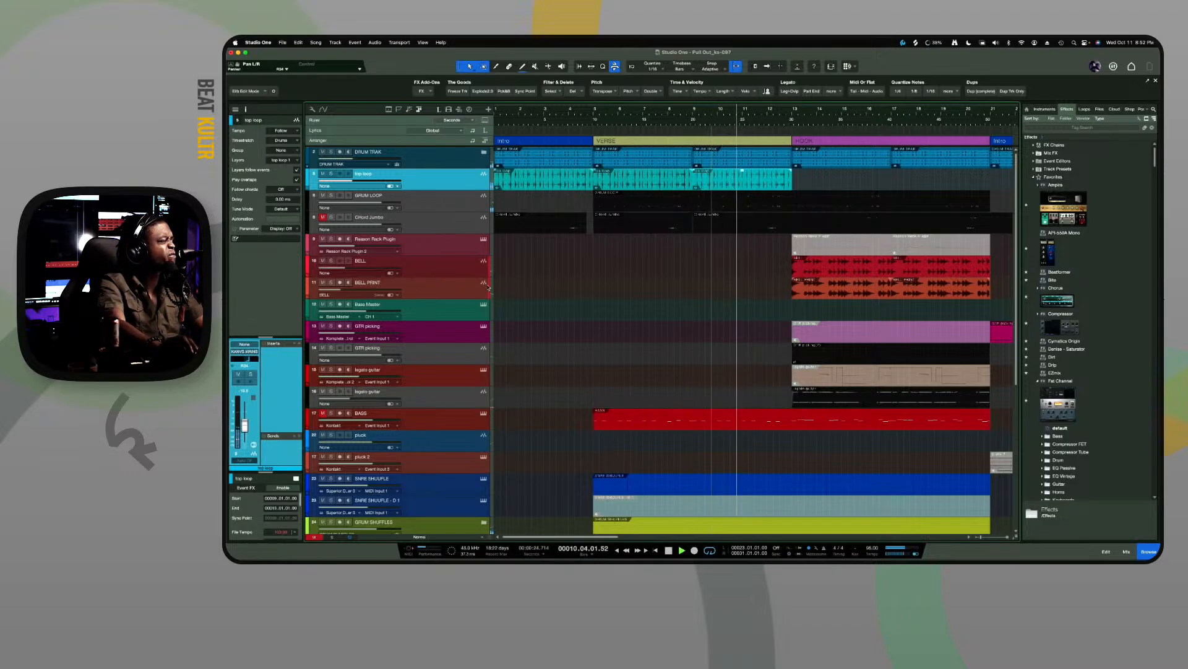
Examine the full track list against the arrangement while the first verse and hook play in the full mix
scroll(460, 270, down, 10)
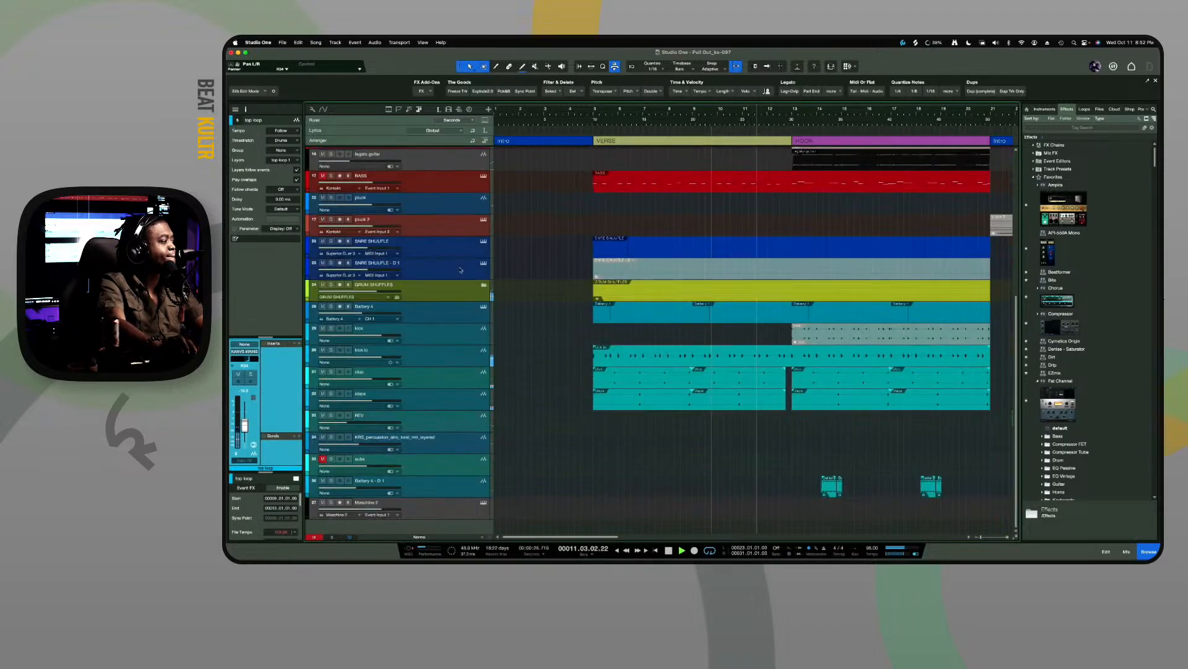
scroll(460, 270, up, 10)
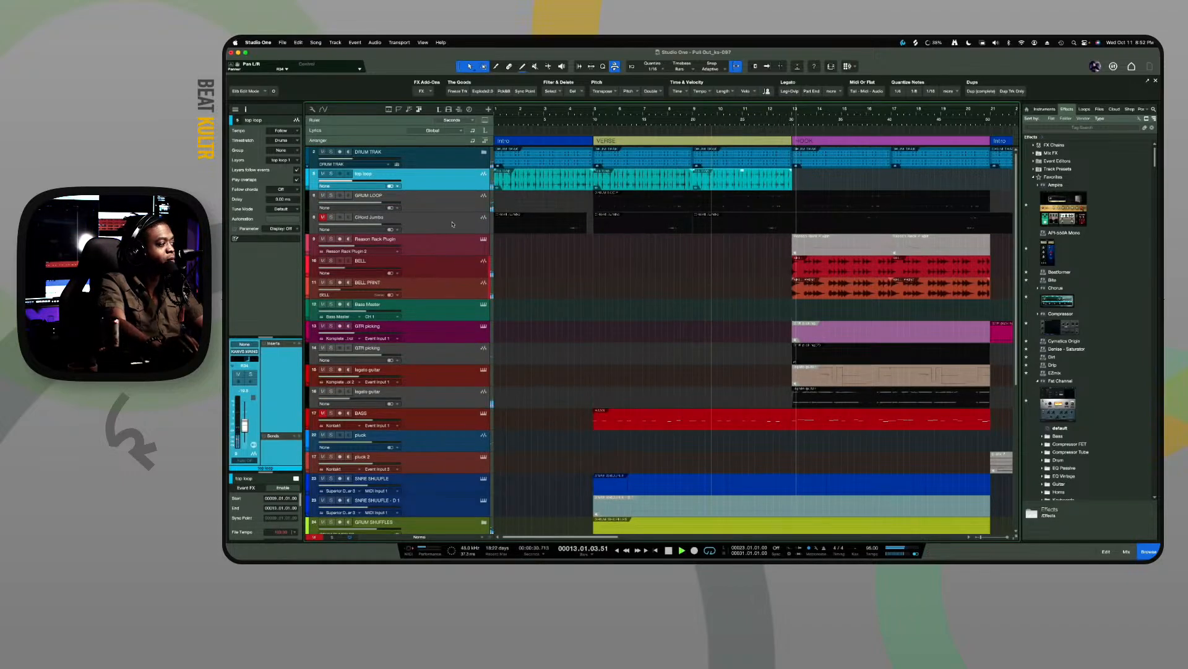
scroll(433, 242, down, 10)
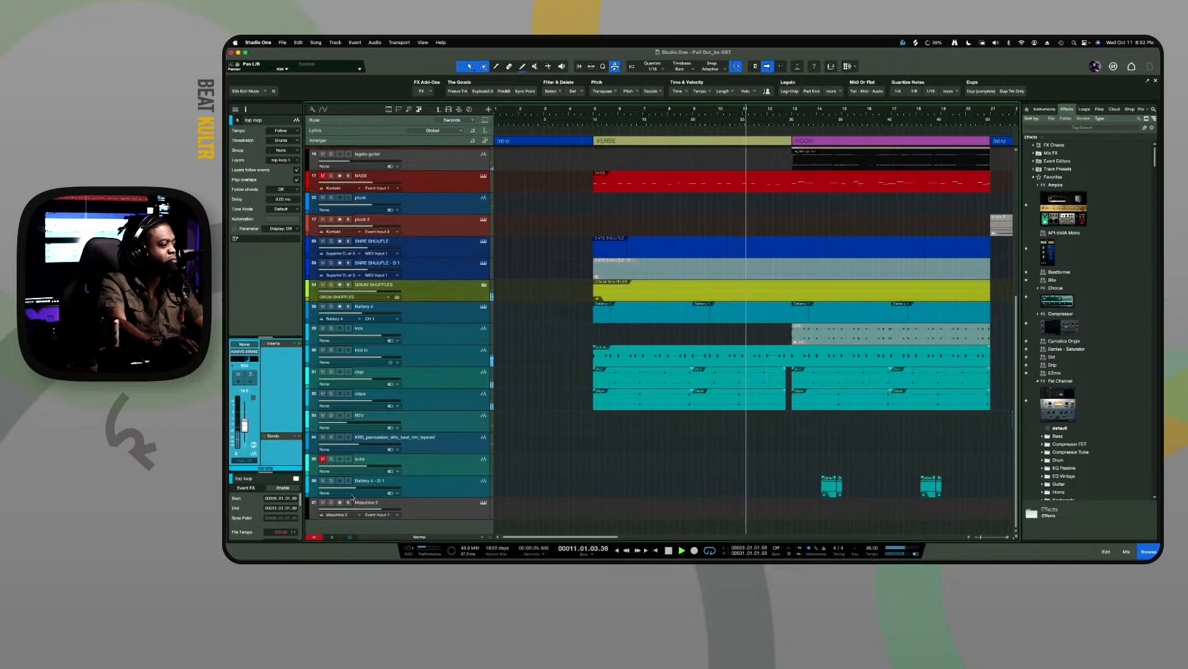
scroll(511, 232, up, 10)
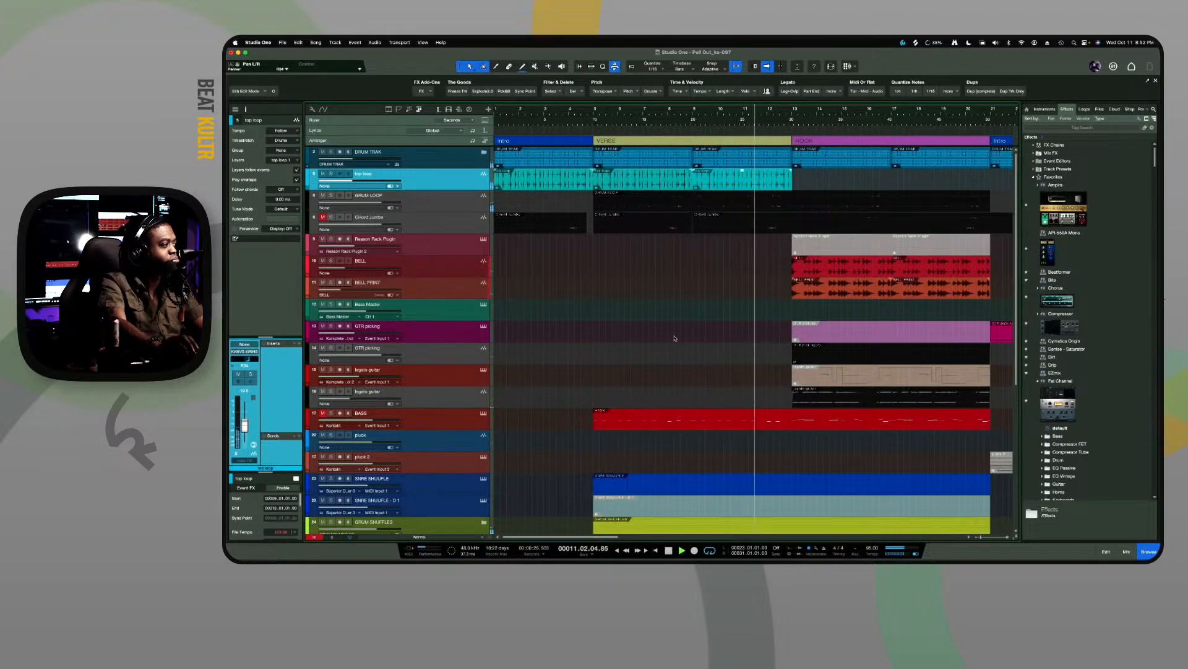
scroll(678, 338, down, 10)
scroll(678, 337, up, 5)
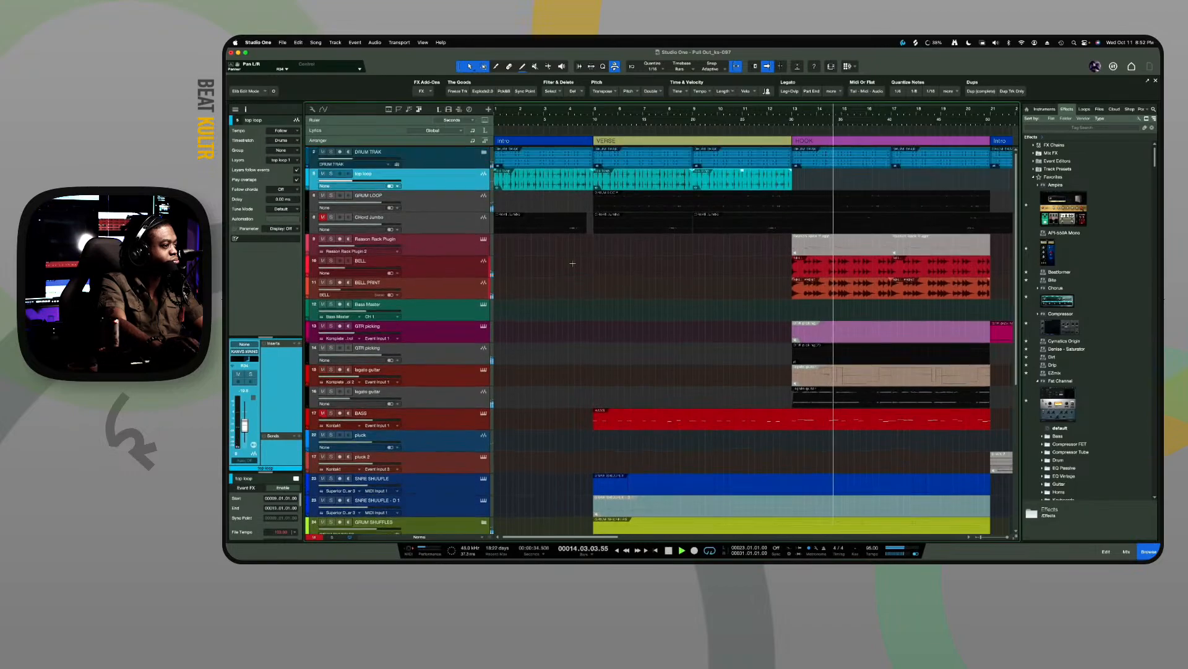
scroll(843, 359, down, 3)
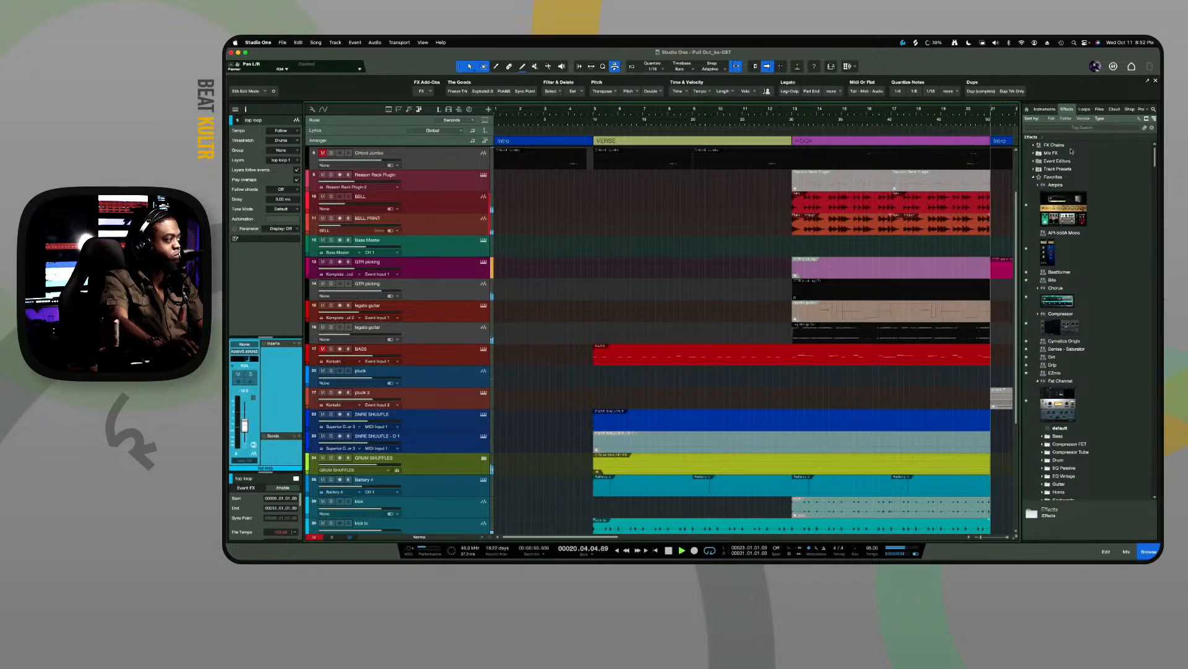
key(space)
key(space)
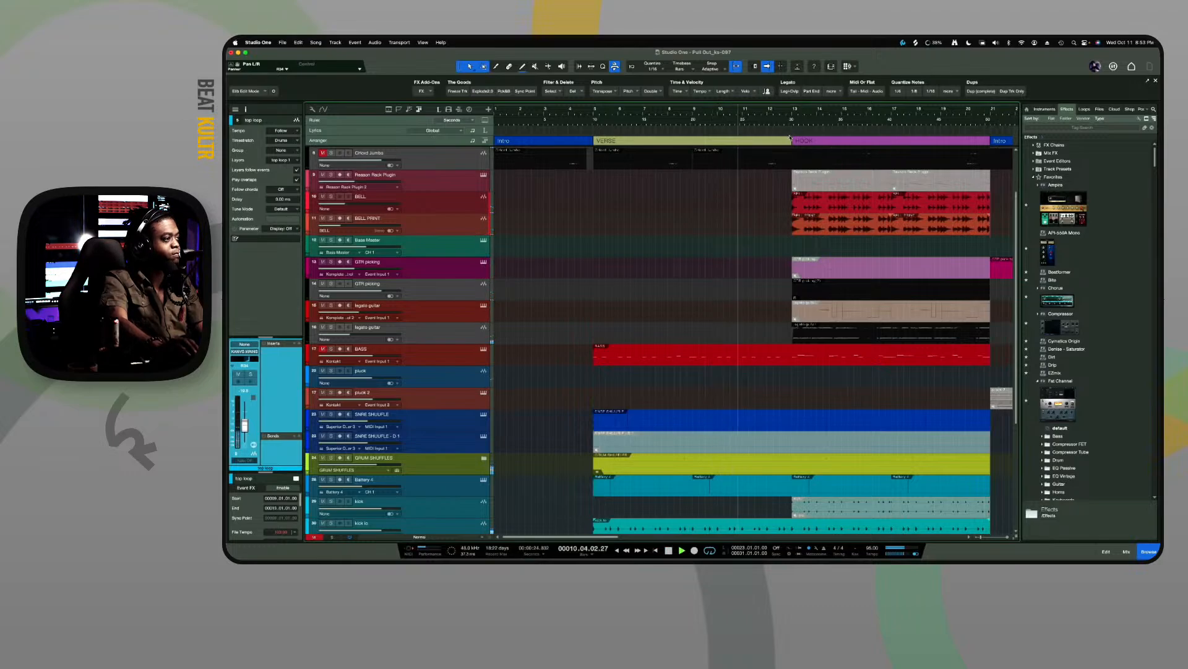
Stop playback and look through the song's audio pool, checking the kick, percussion, reverse crash, top loop and SNRE SHUUFLE files
click(1091, 110)
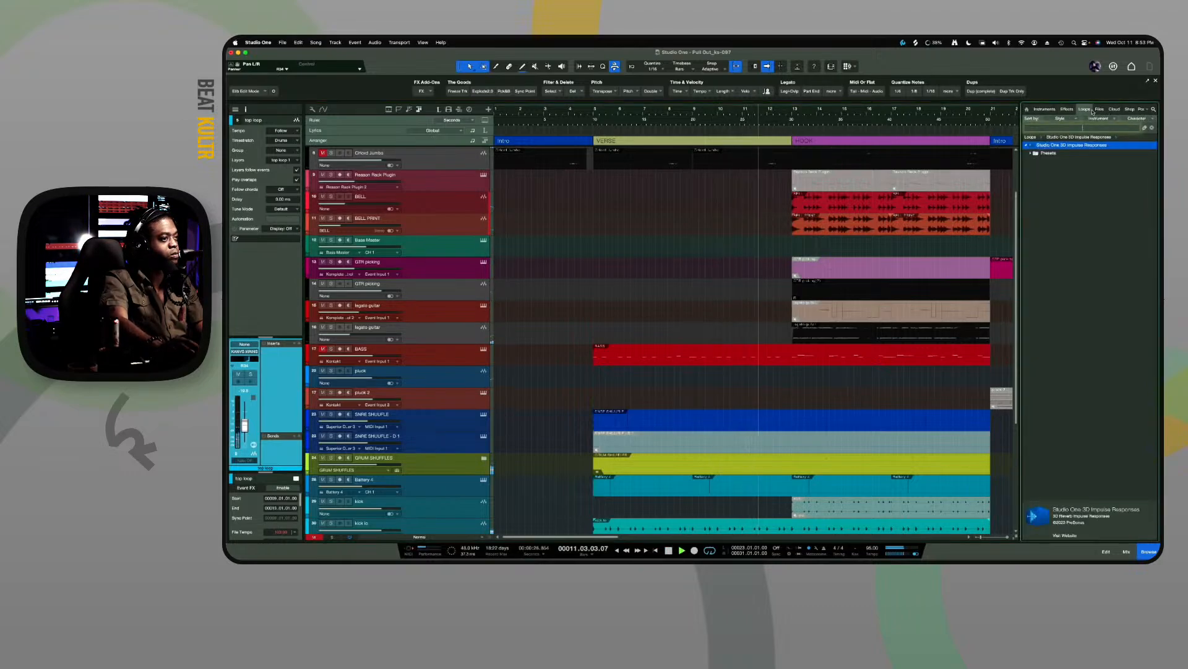
click(1143, 110)
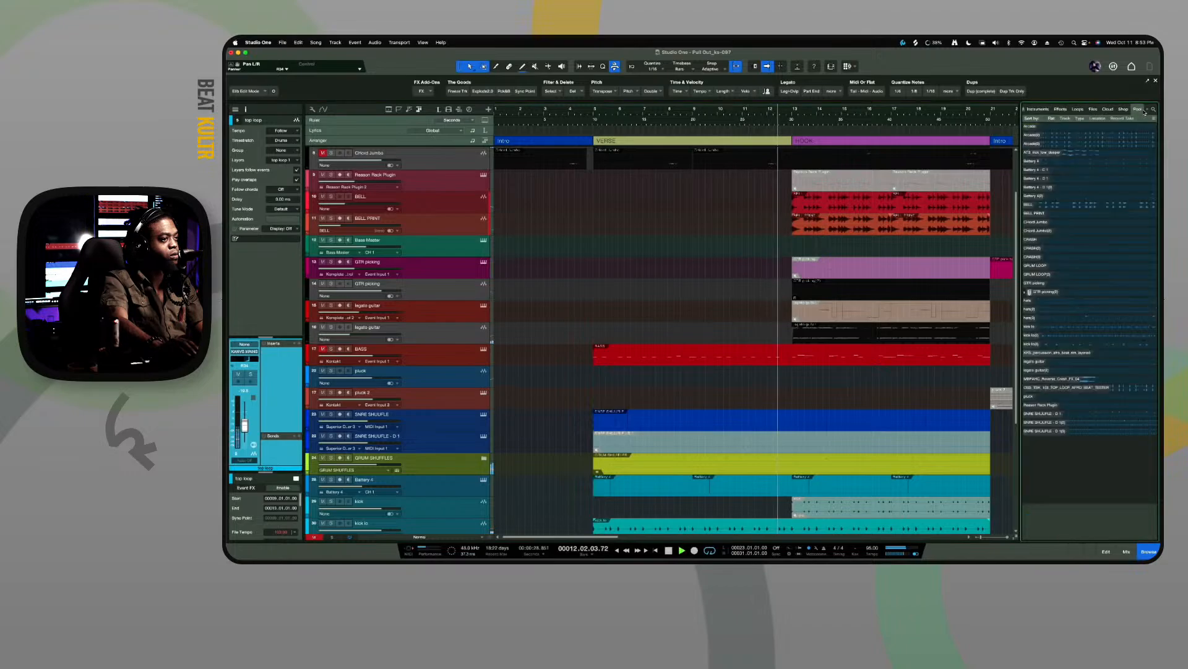
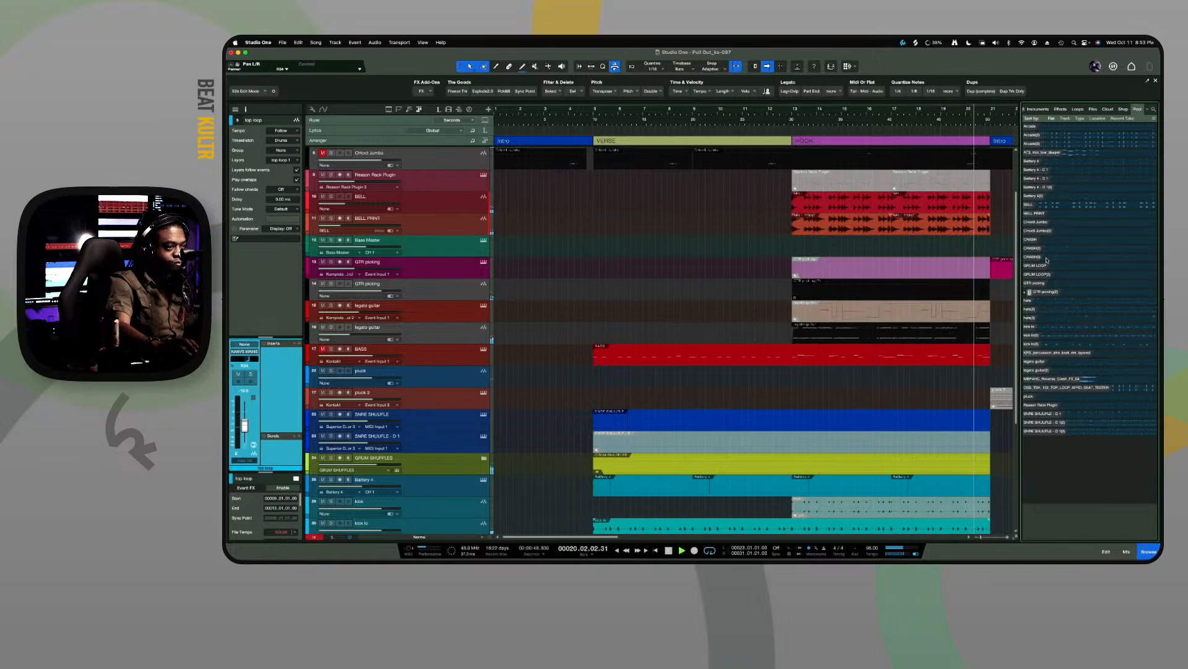
key(space)
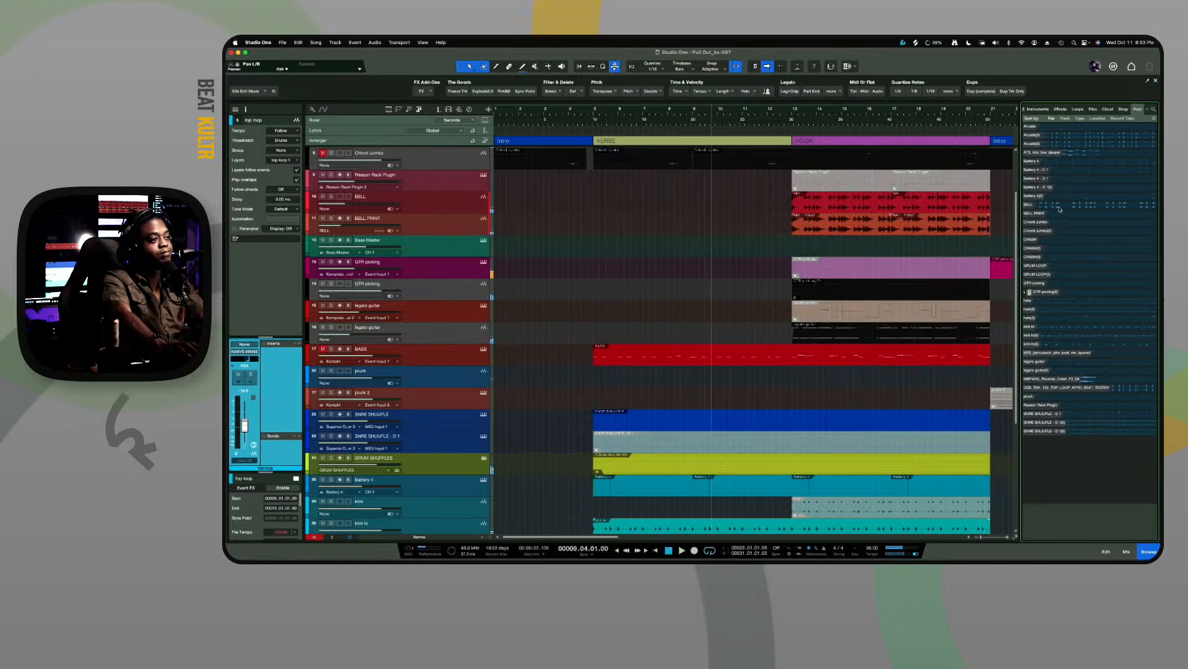
click(1060, 209)
click(1049, 154)
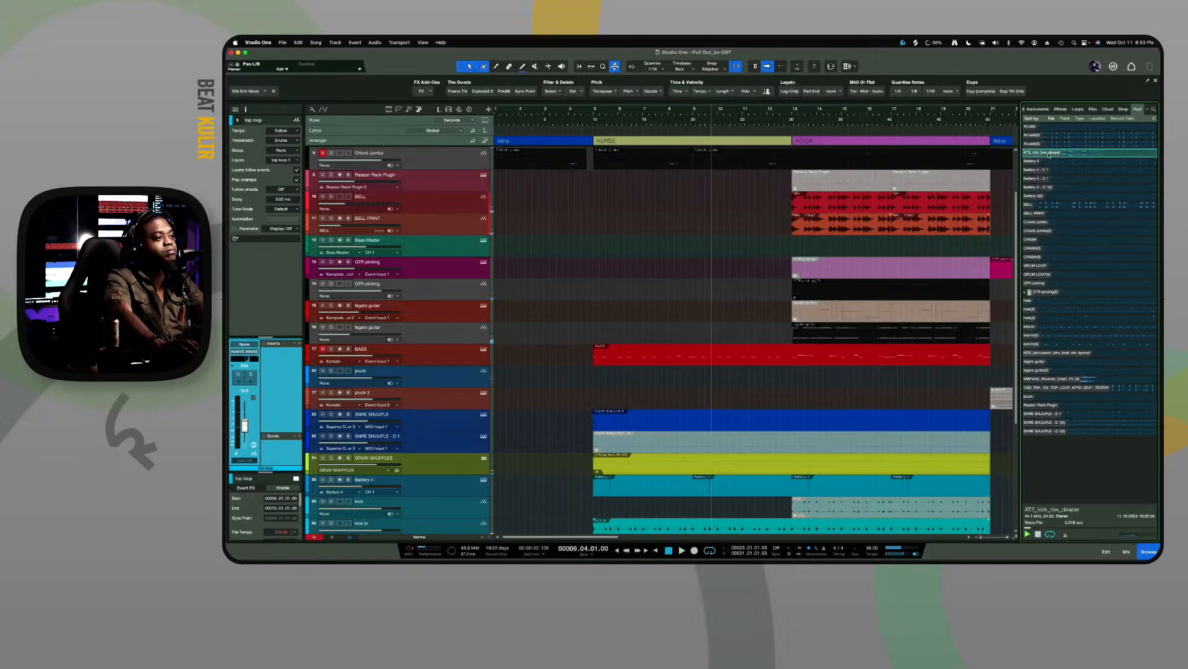
click(1051, 135)
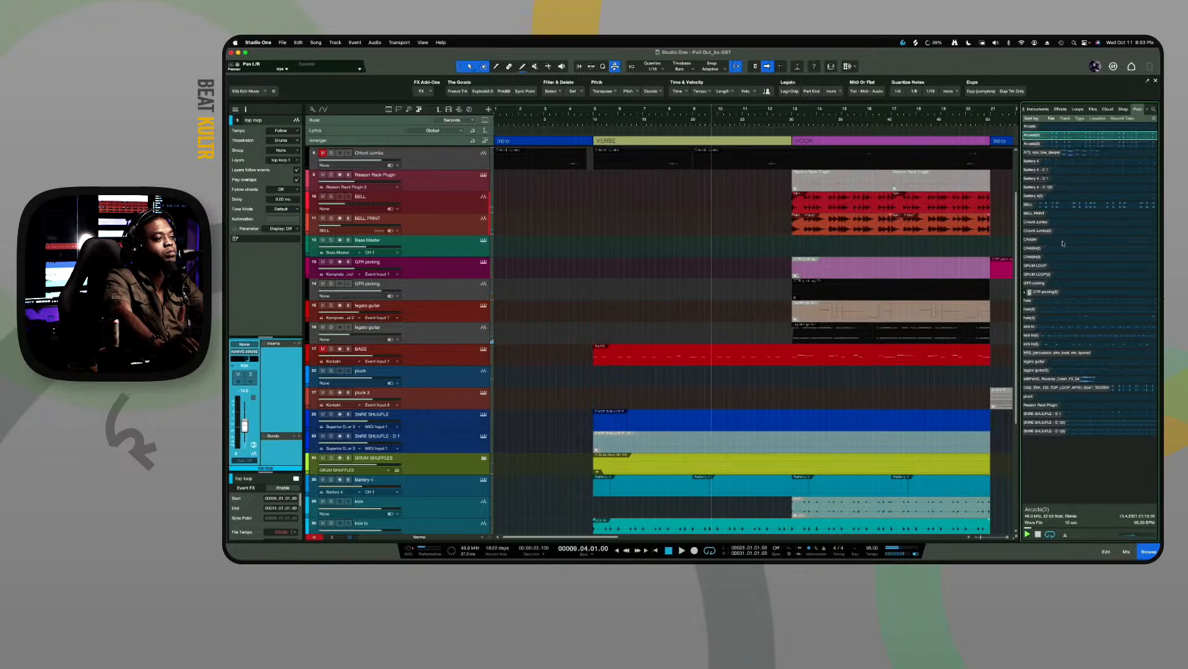
click(1065, 335)
click(1066, 353)
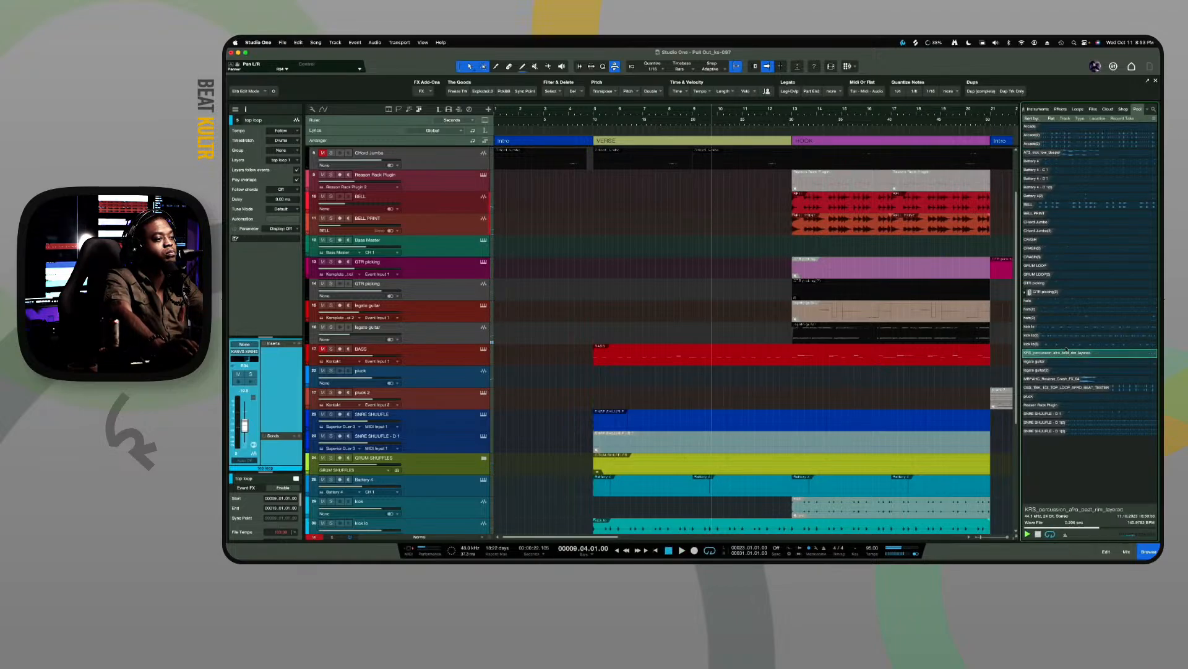
click(1064, 344)
click(1064, 379)
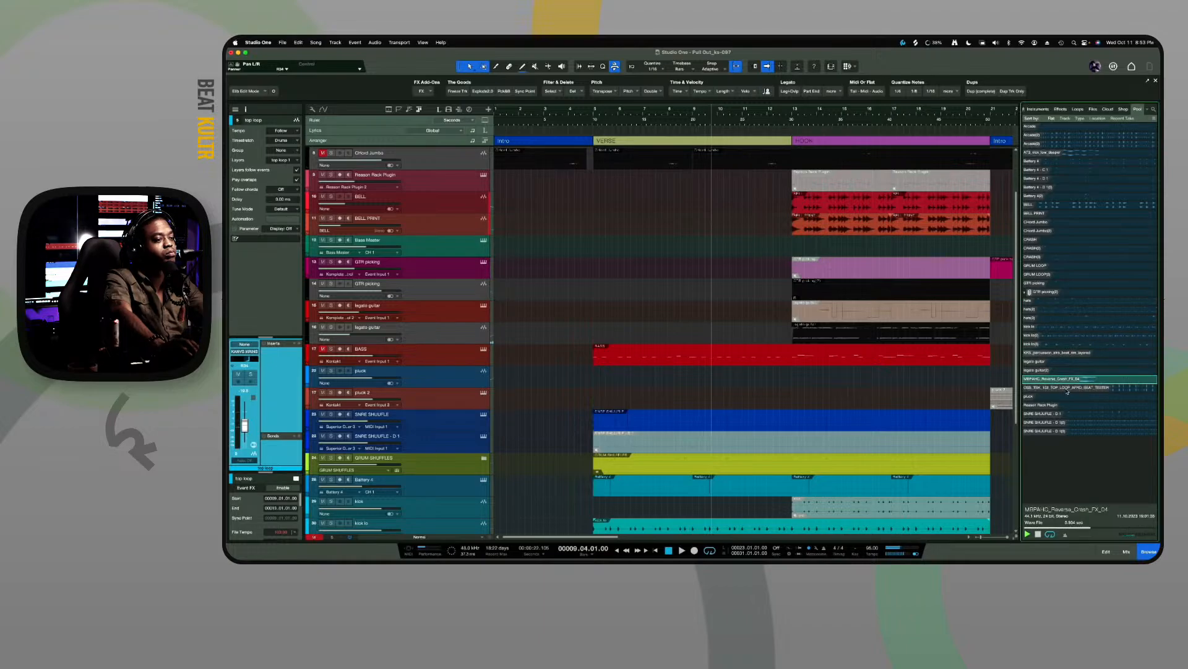
click(1067, 389)
click(1069, 414)
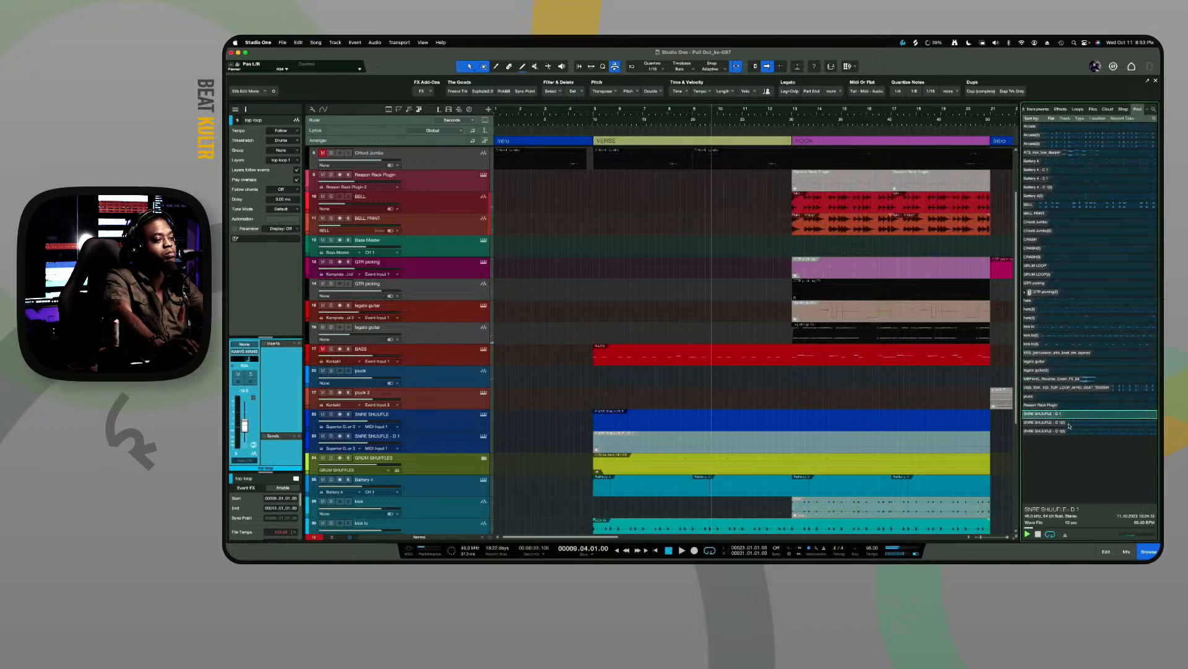
click(1069, 424)
click(1069, 432)
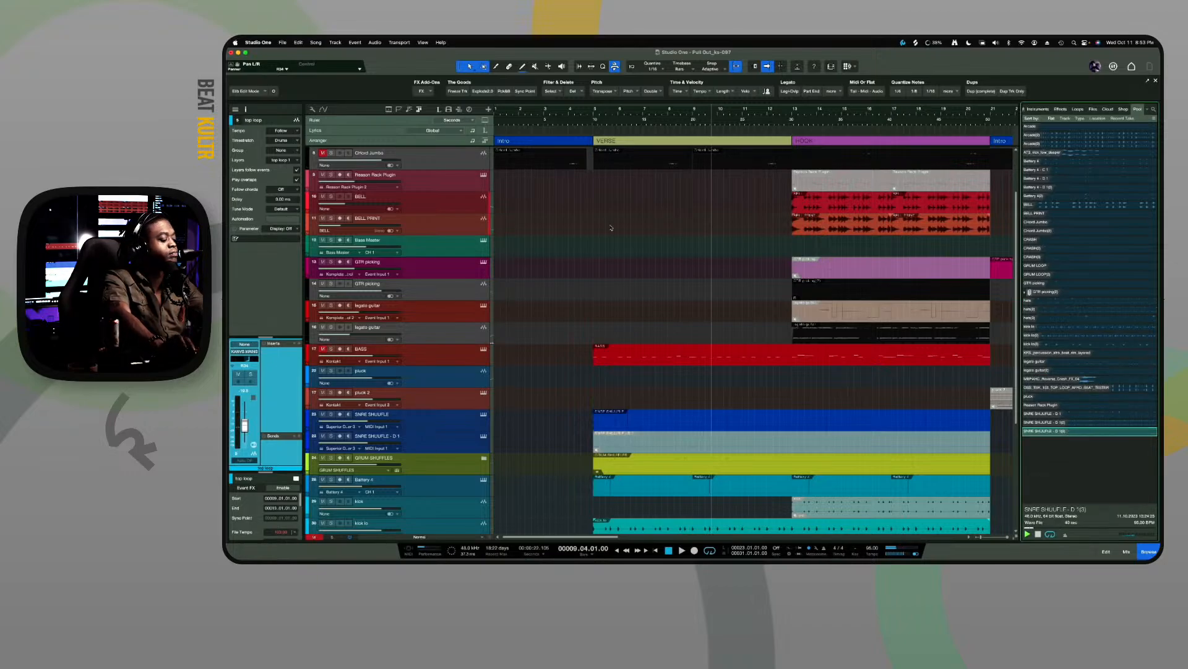
Unmute the Chord Jumbo track during playback and change its colour to pink
scroll(611, 228, up, 3)
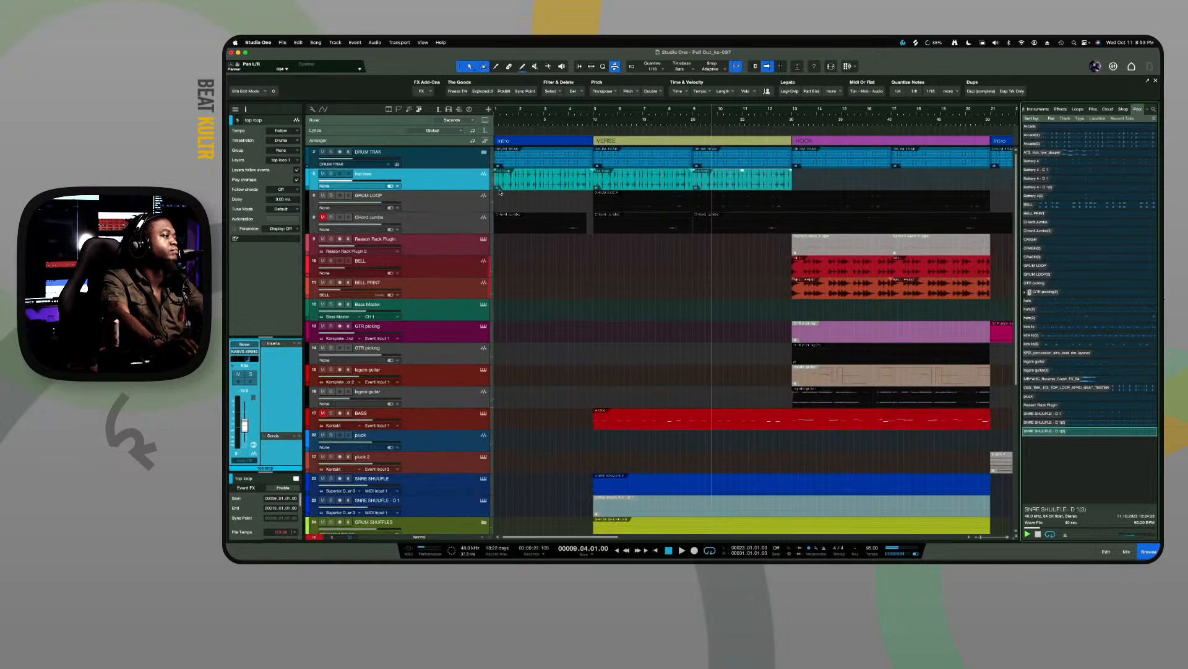
click(323, 218)
key(space)
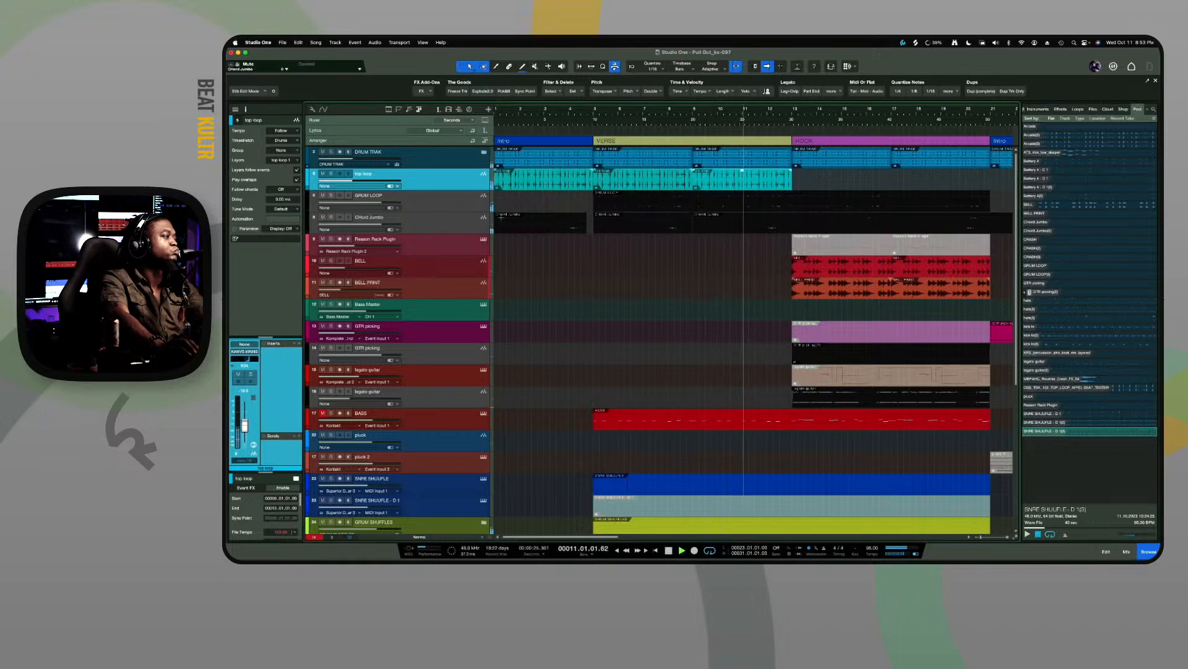
click(694, 222)
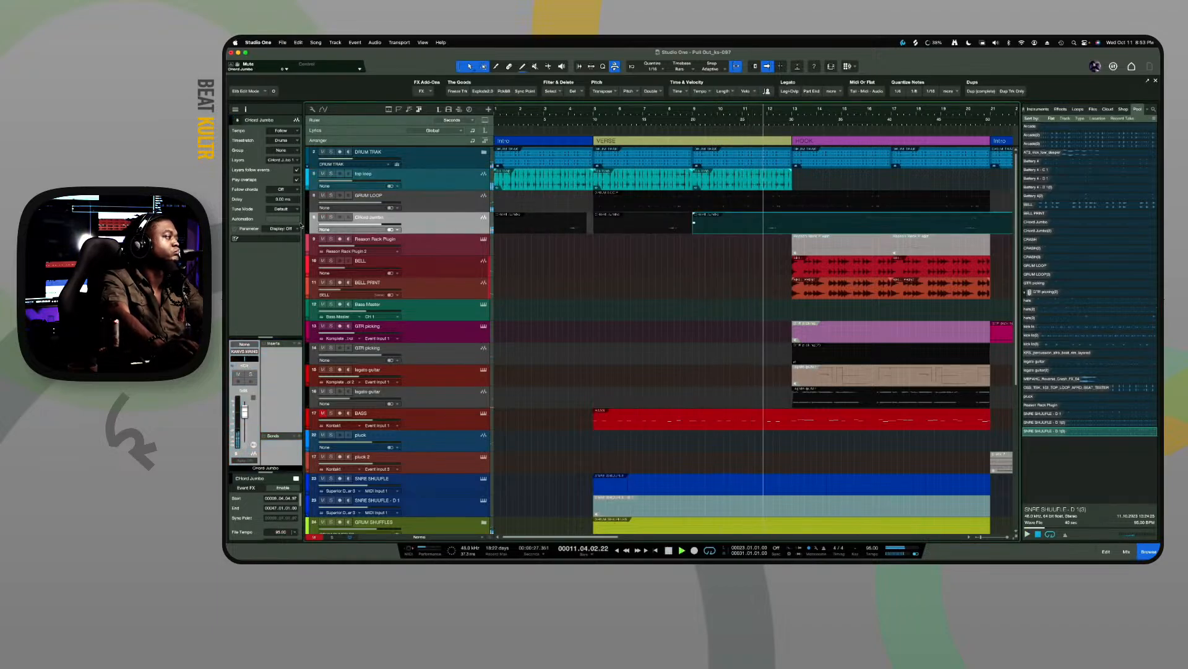
click(308, 223)
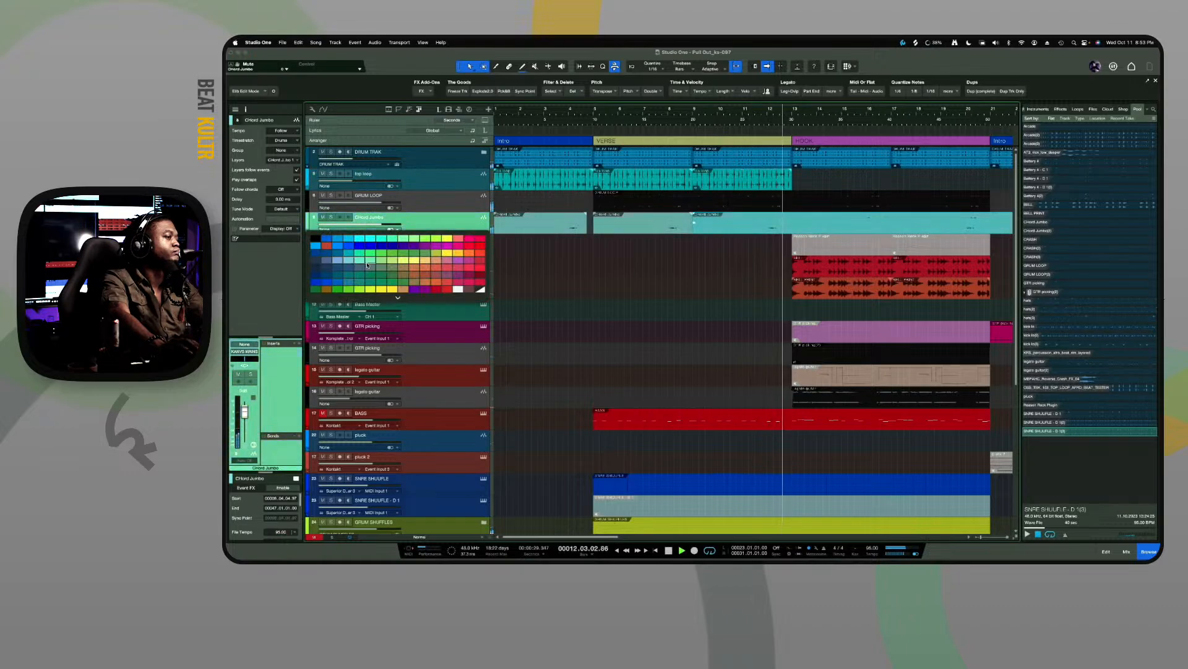
click(456, 280)
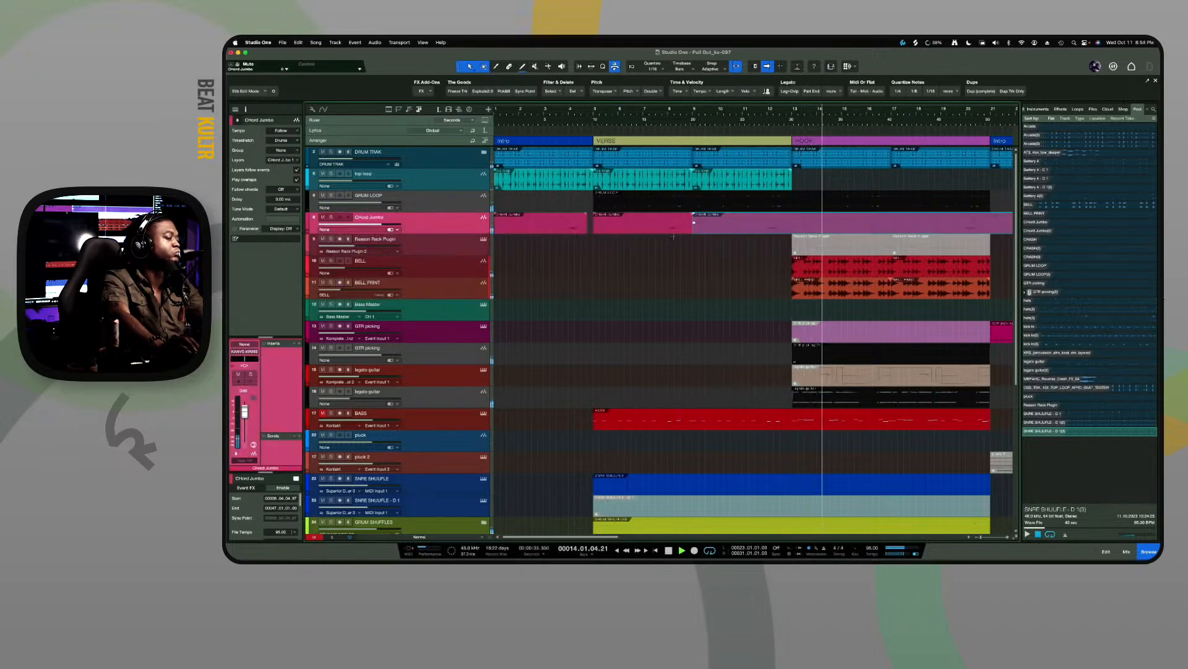
Select the BASS track and lower its volume slightly
scroll(673, 236, down, 10)
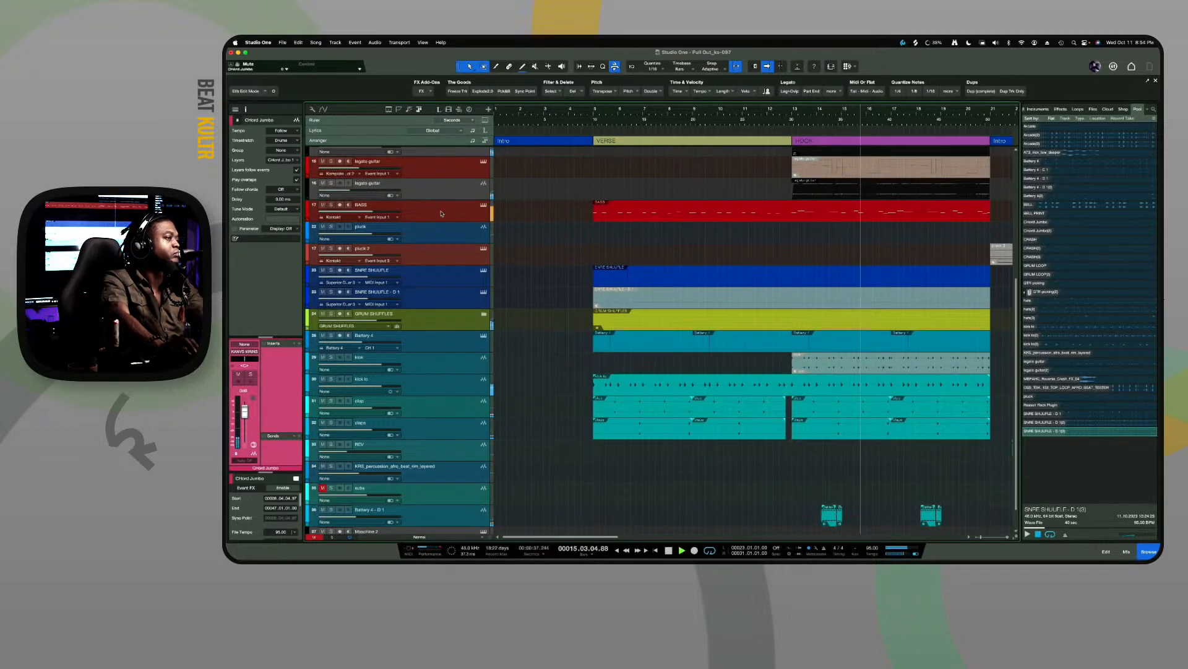
click(373, 213)
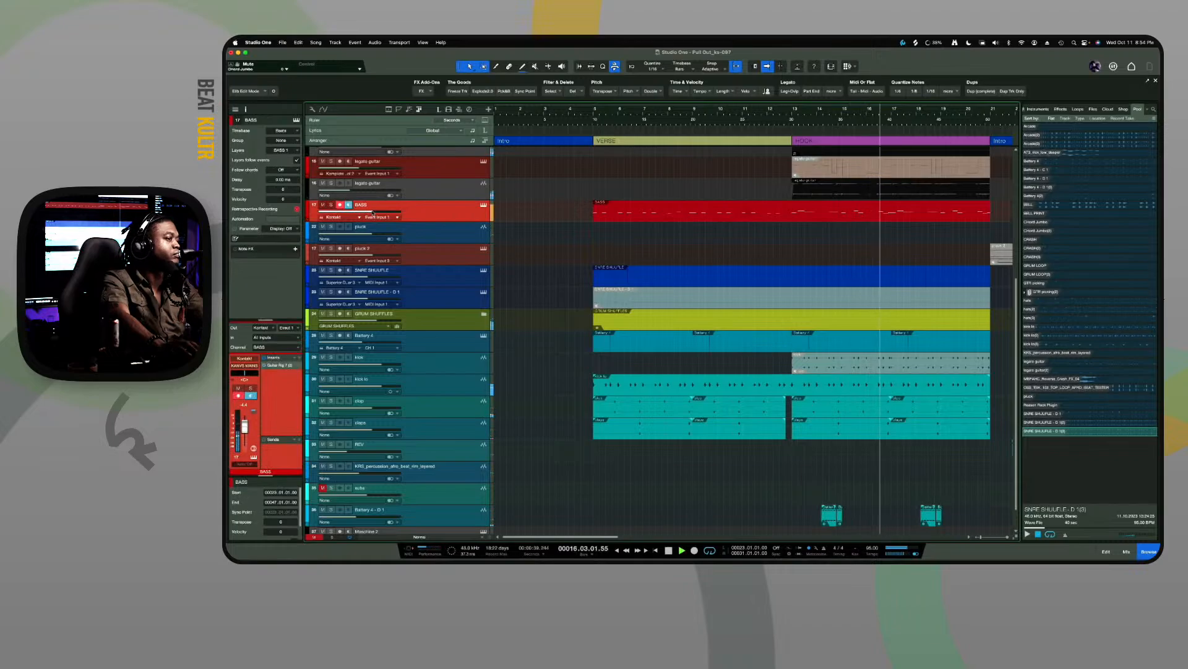
drag(373, 213, 368, 216)
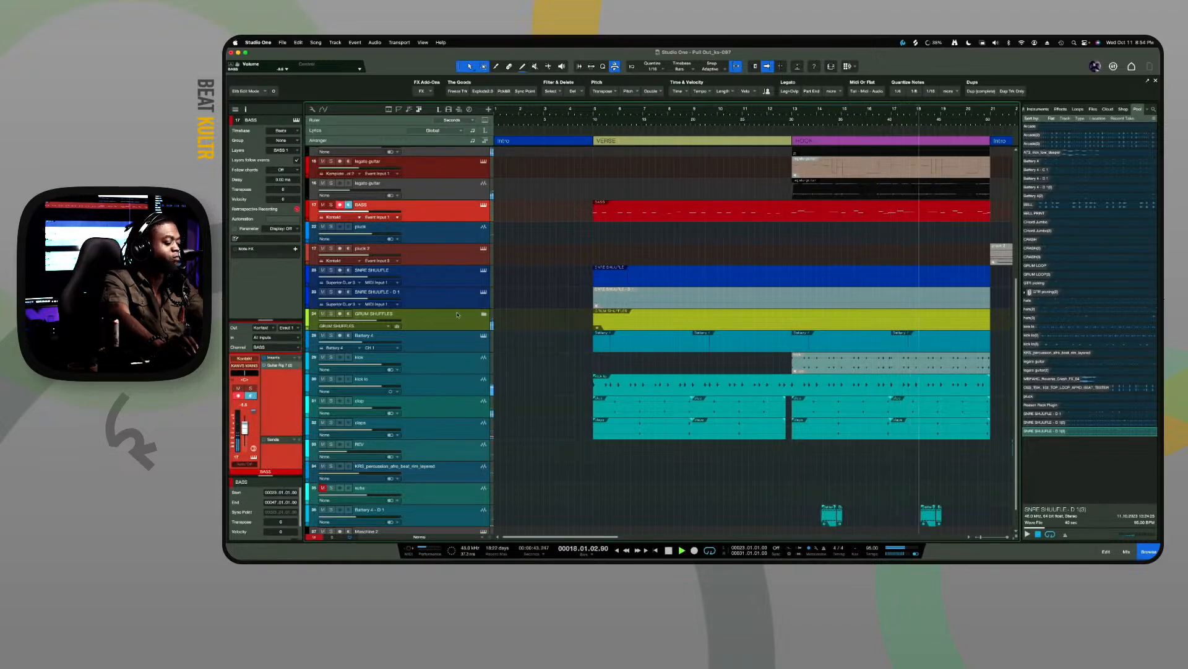
Show the mixer enlarged, check The God Particle plug-in on the main bus during playback, and close both
key(F3)
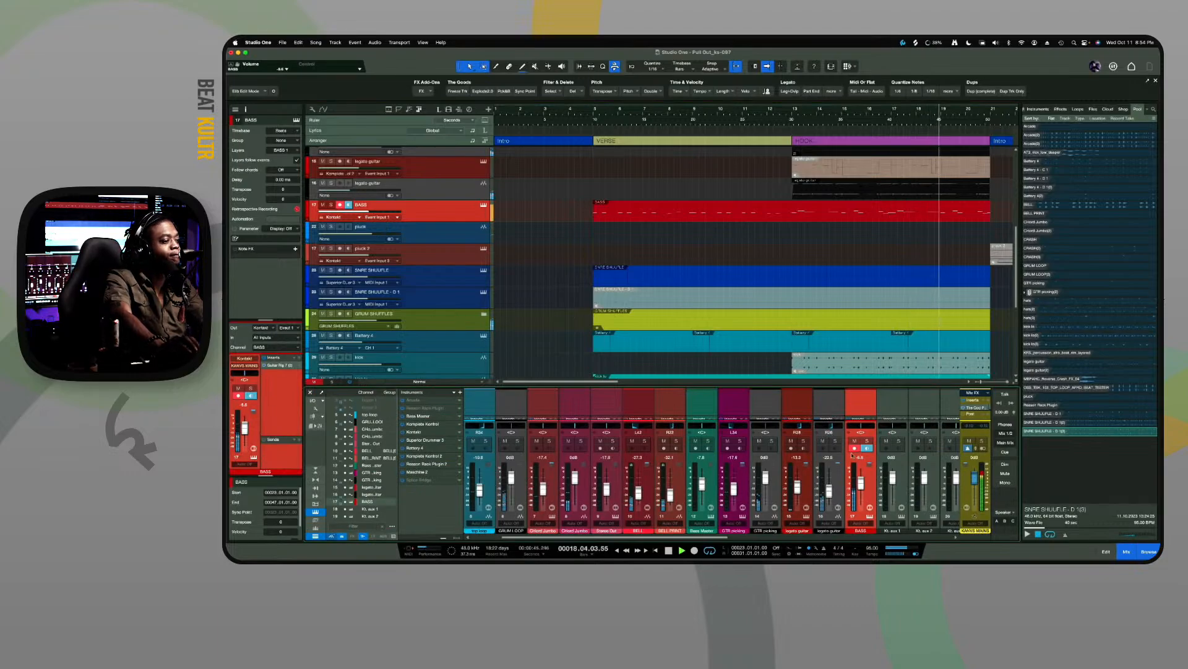
drag(852, 386, 856, 240)
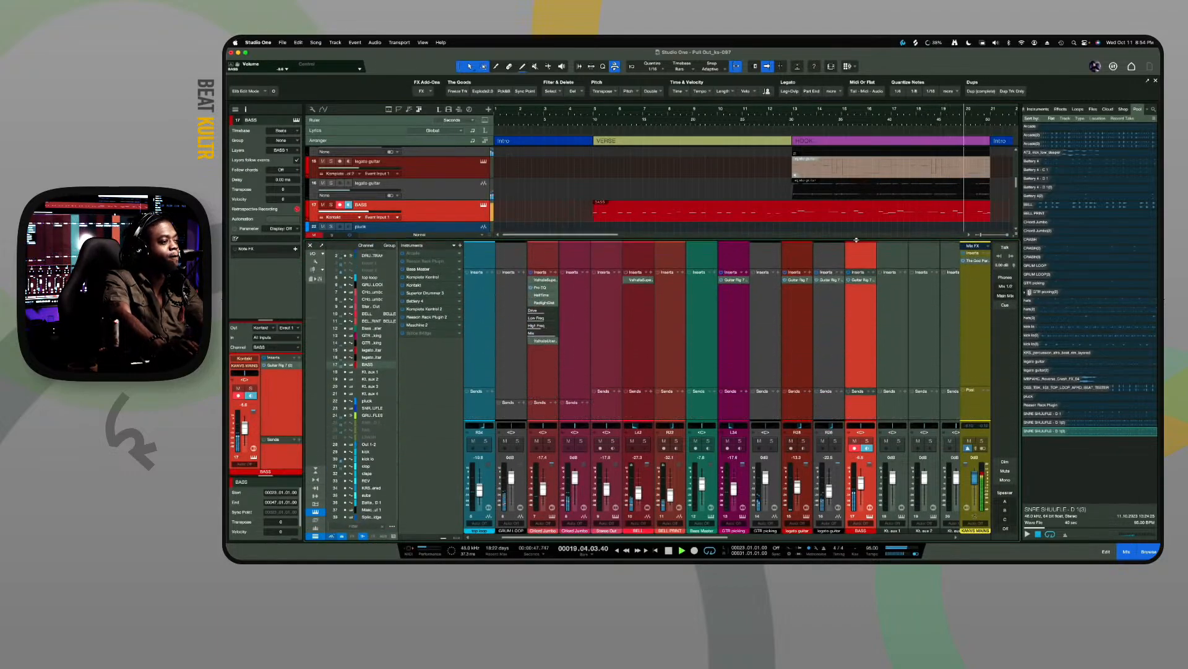
click(975, 261)
key(space)
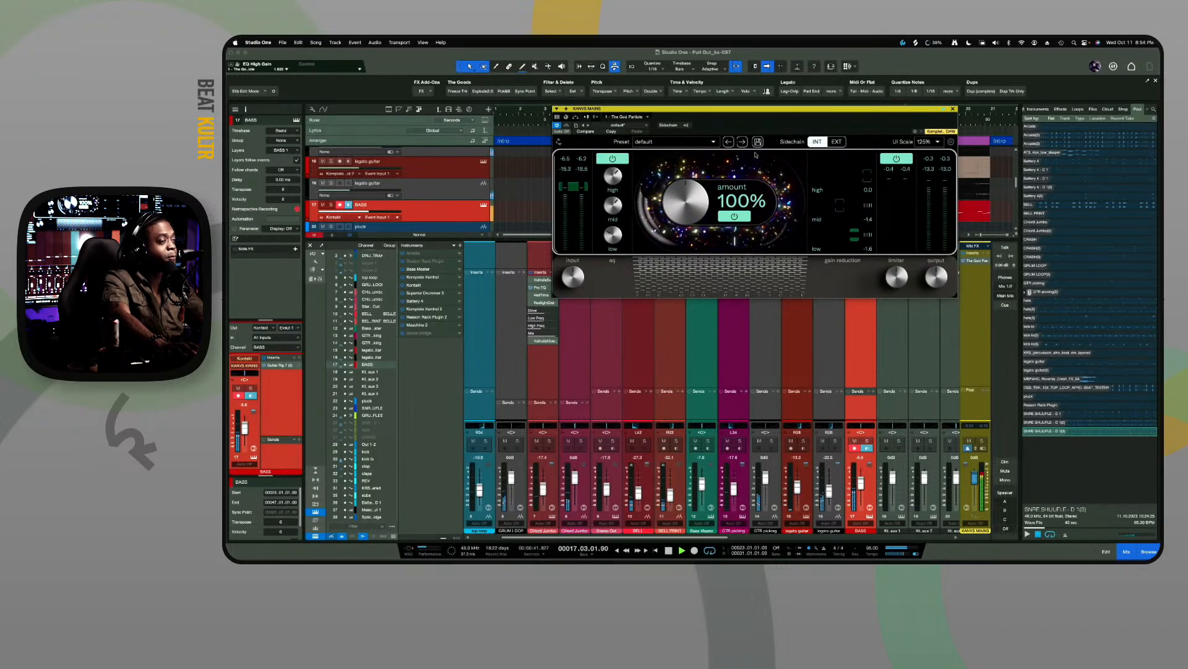
click(953, 110)
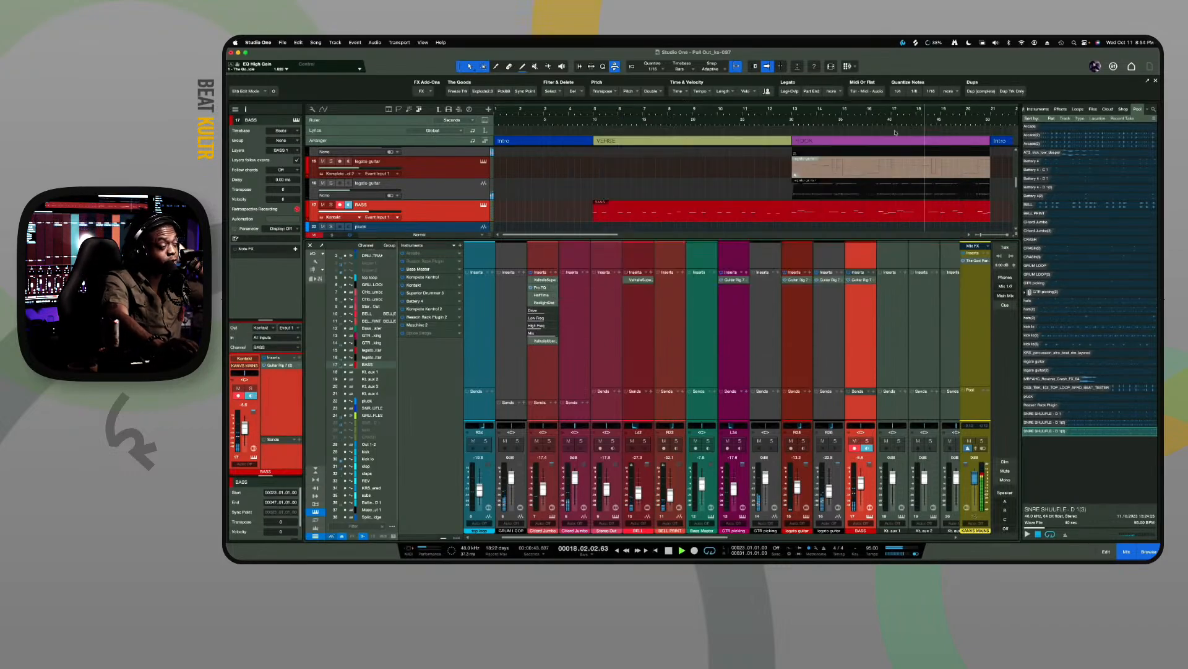
scroll(805, 174, down, 5)
key(F3)
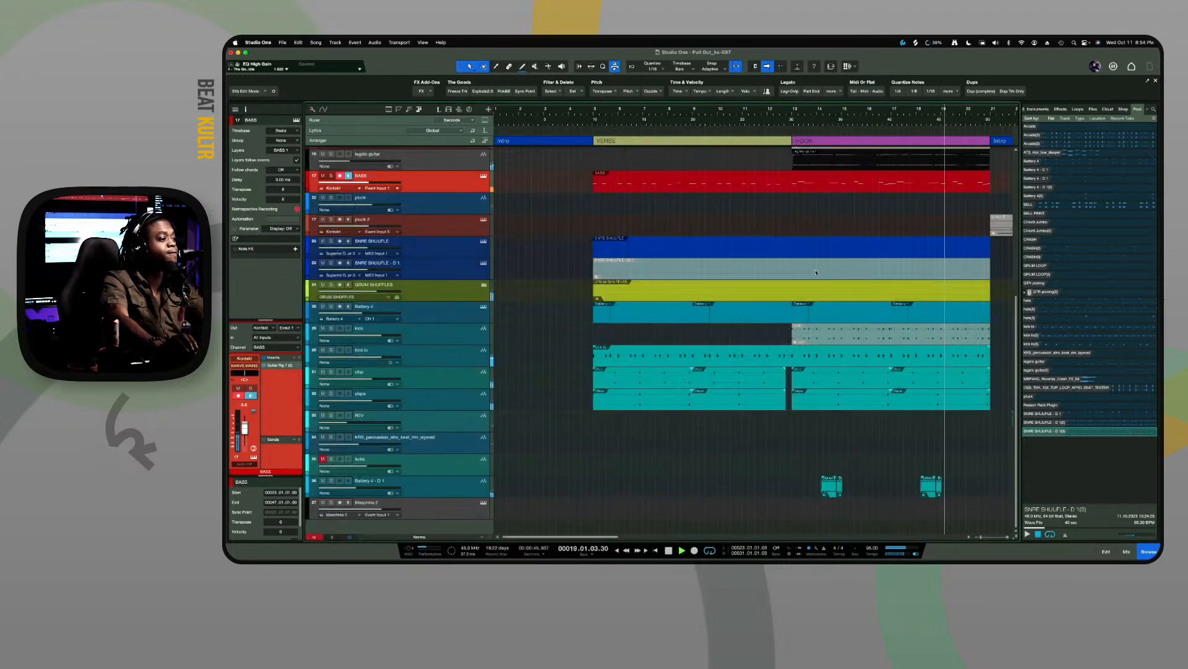
Listen from the hook into the second verse while reviewing the tracks, with the DRUM TRAK folder selected
scroll(811, 247, up, 5)
scroll(817, 278, down, 3)
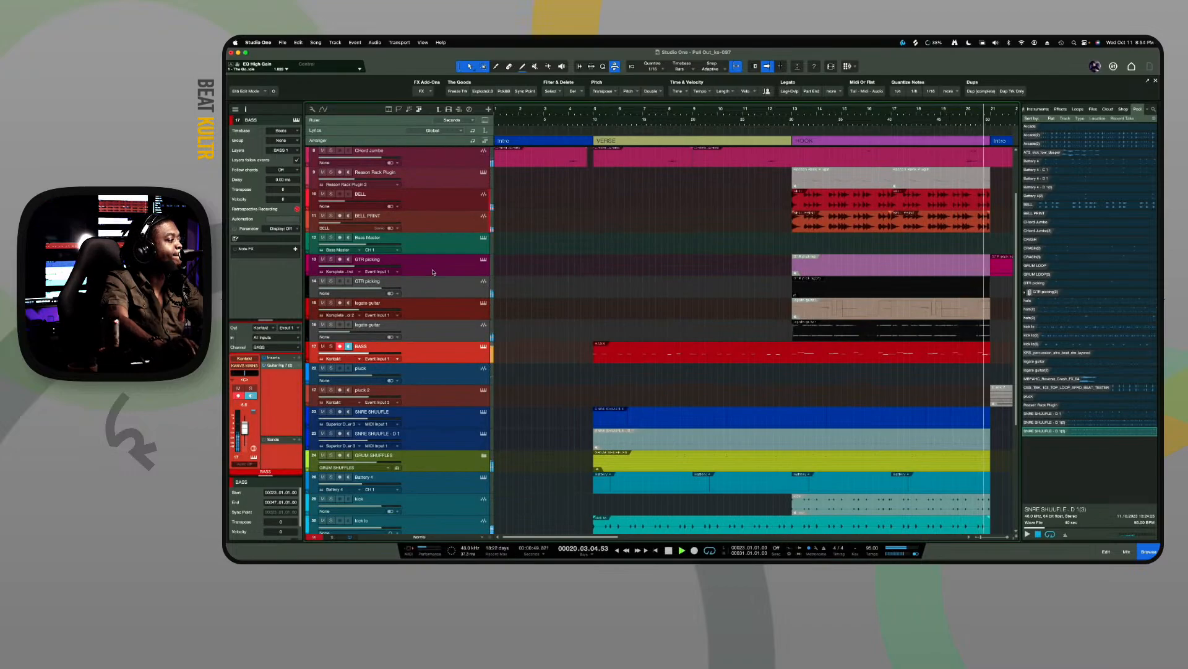
scroll(434, 272, down, 8)
scroll(434, 272, up, 9)
scroll(432, 271, up, 2)
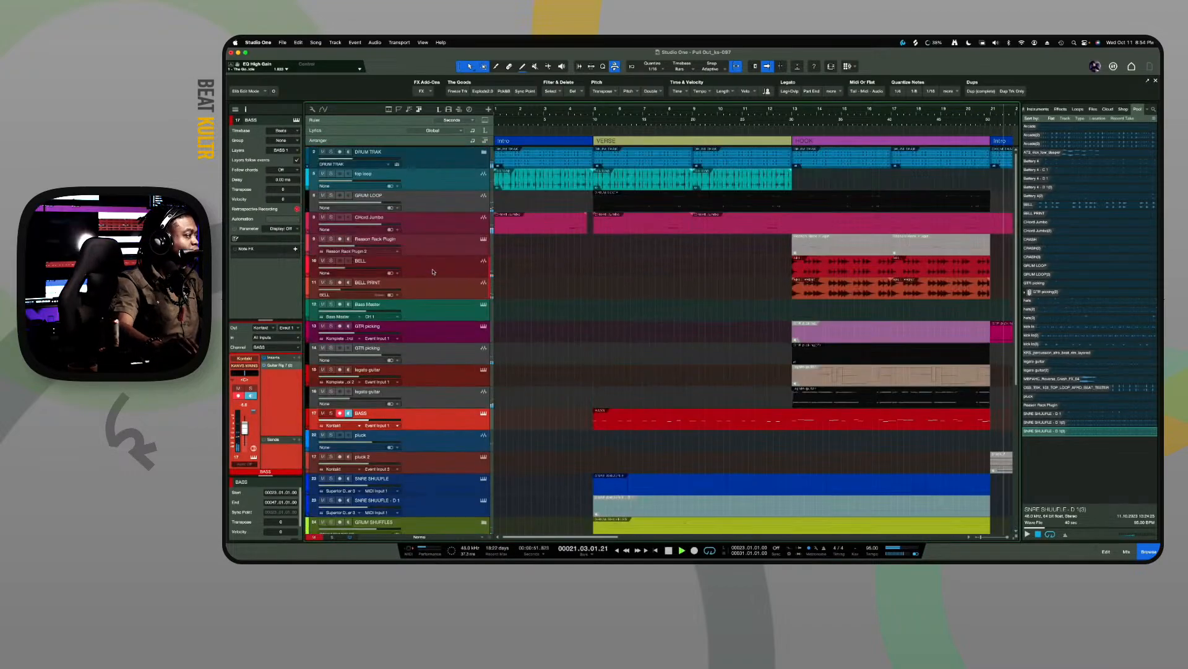
click(875, 157)
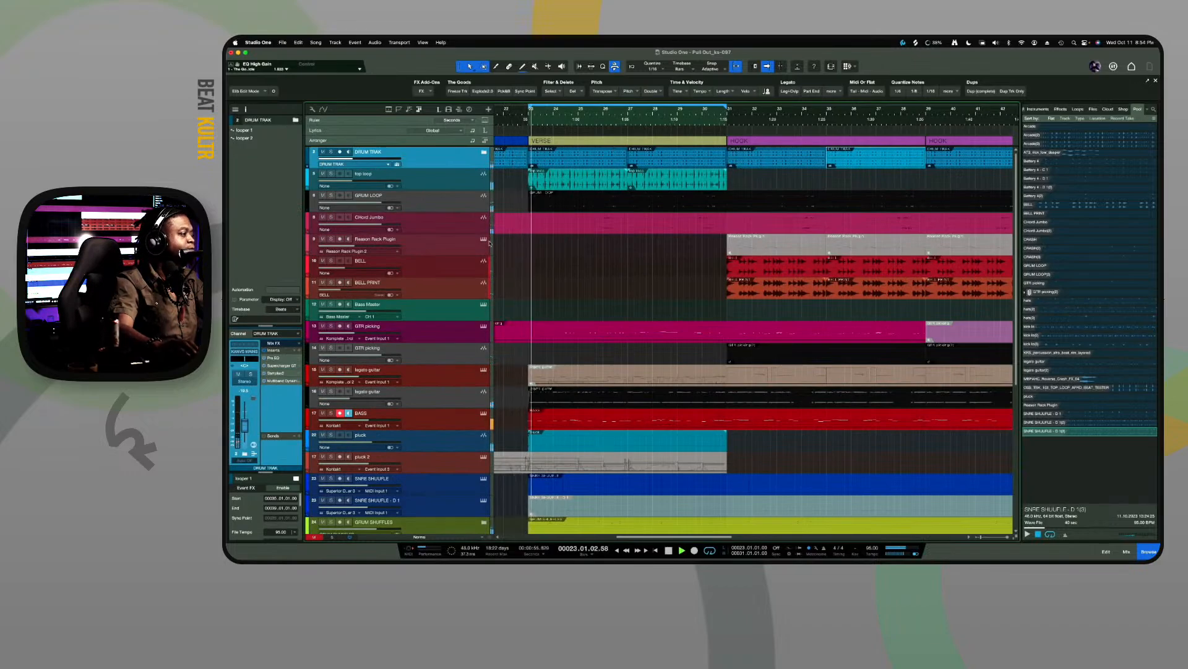
scroll(492, 285, down, 3)
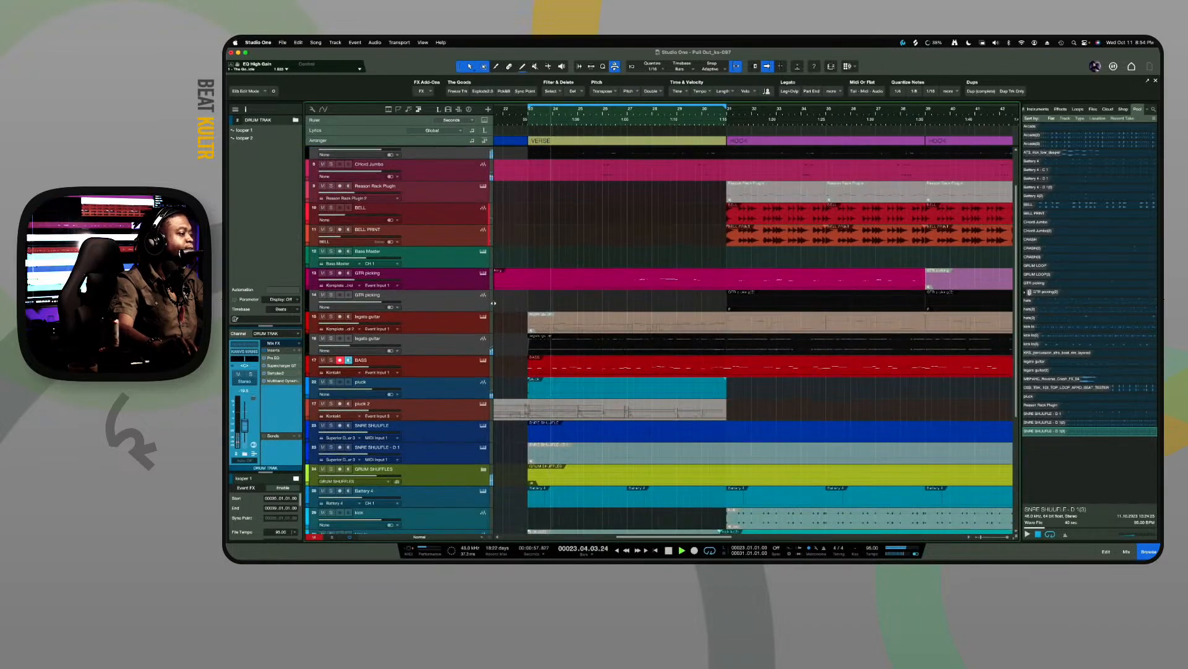
Show the mixer during playback and remove the unused instruments from the instrument rack
scroll(493, 304, down, 4)
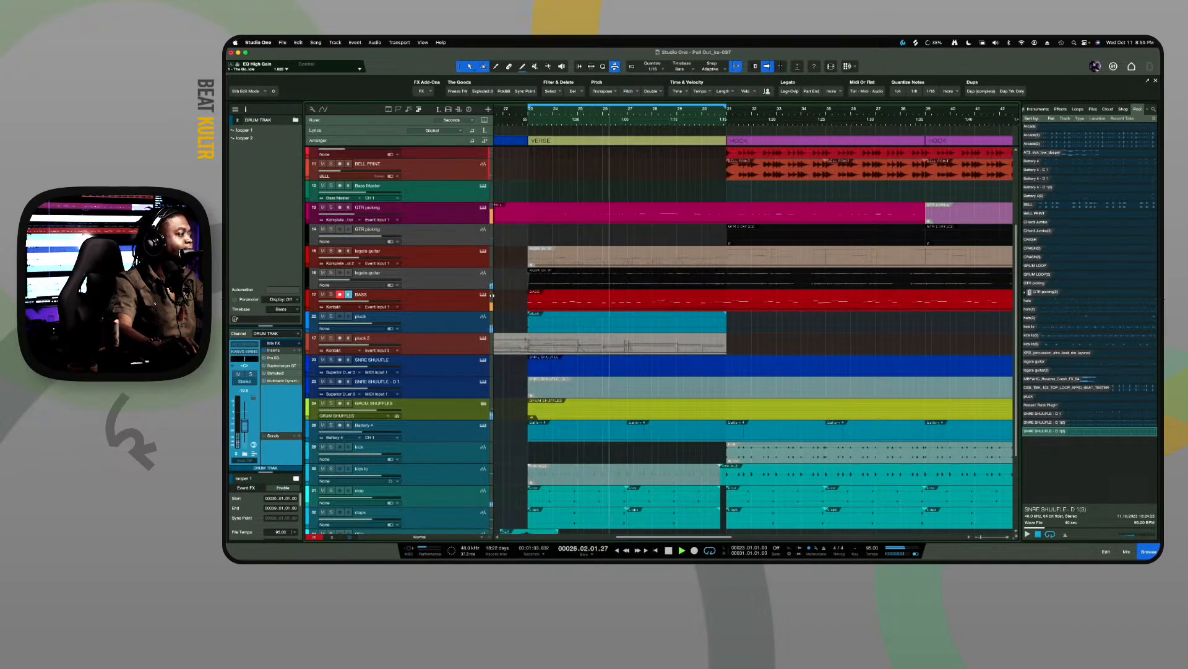
scroll(470, 270, down, 1)
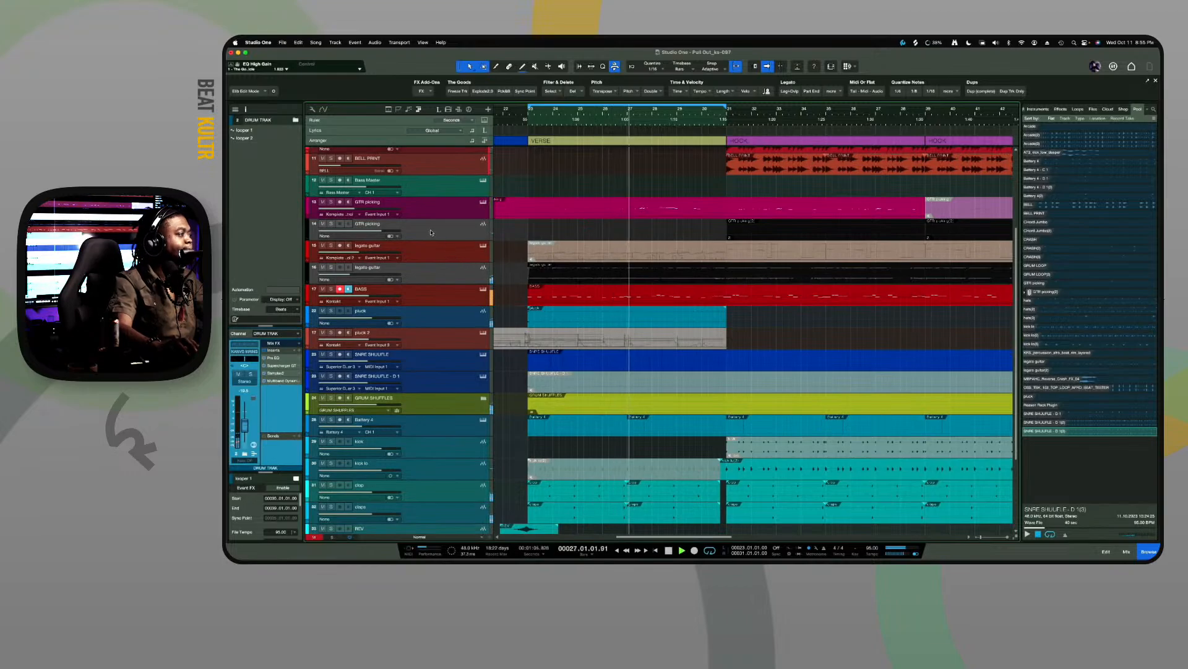
scroll(432, 232, down, 1)
scroll(432, 232, down, 2)
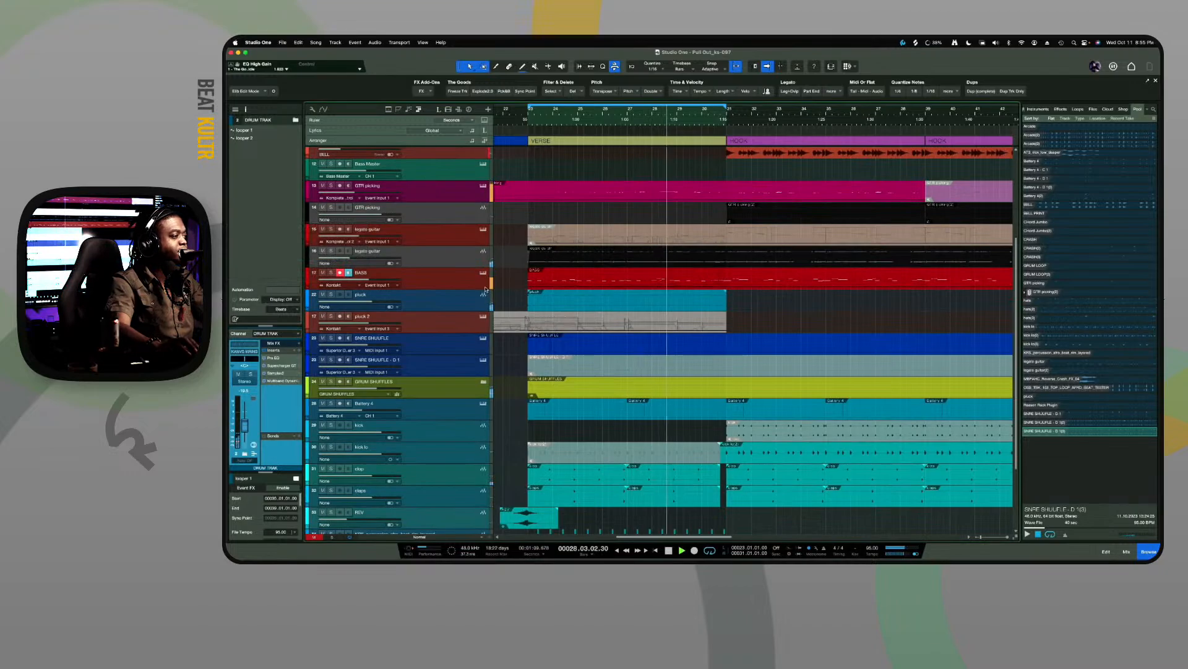
key(F3)
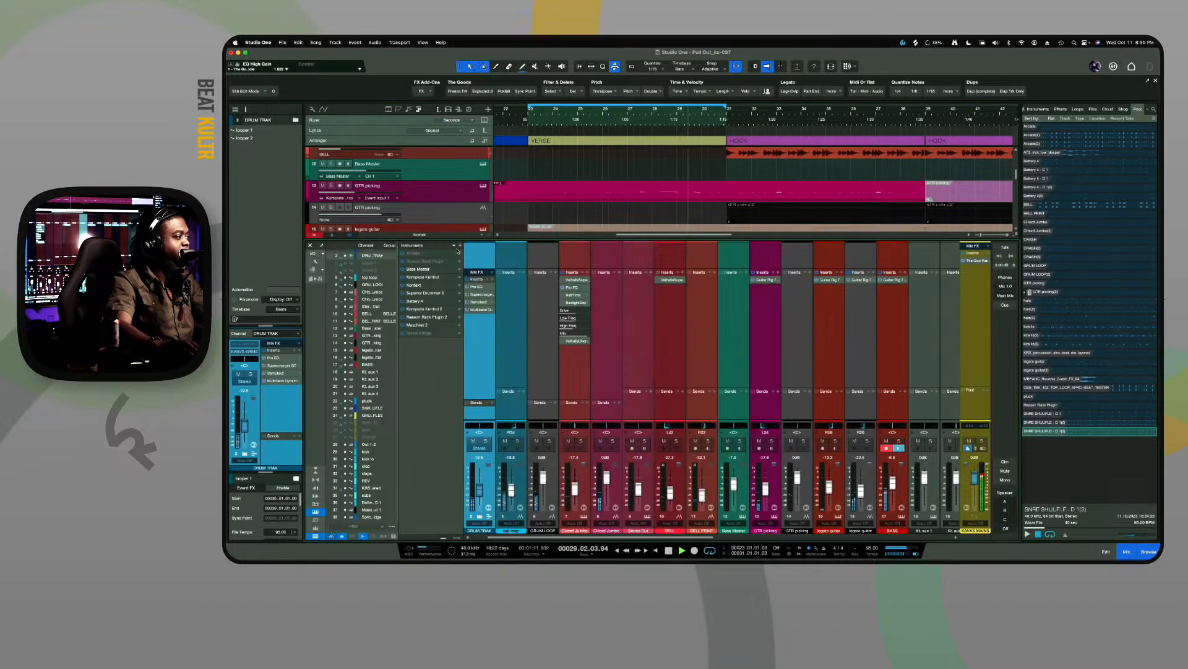
click(455, 247)
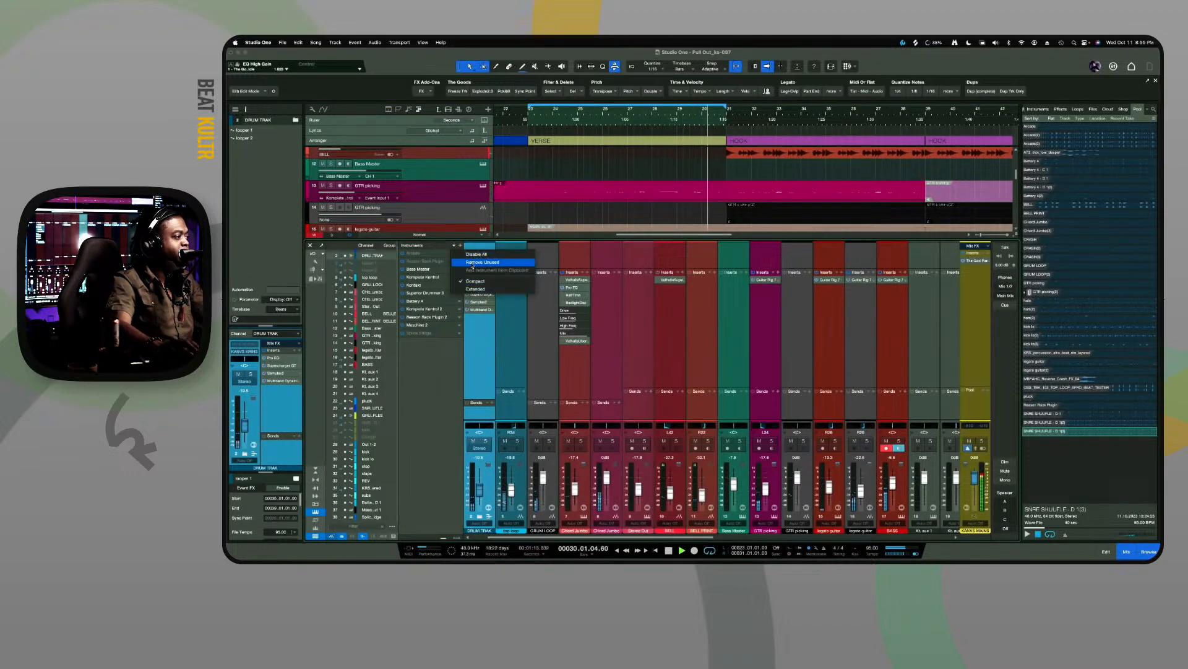
click(473, 262)
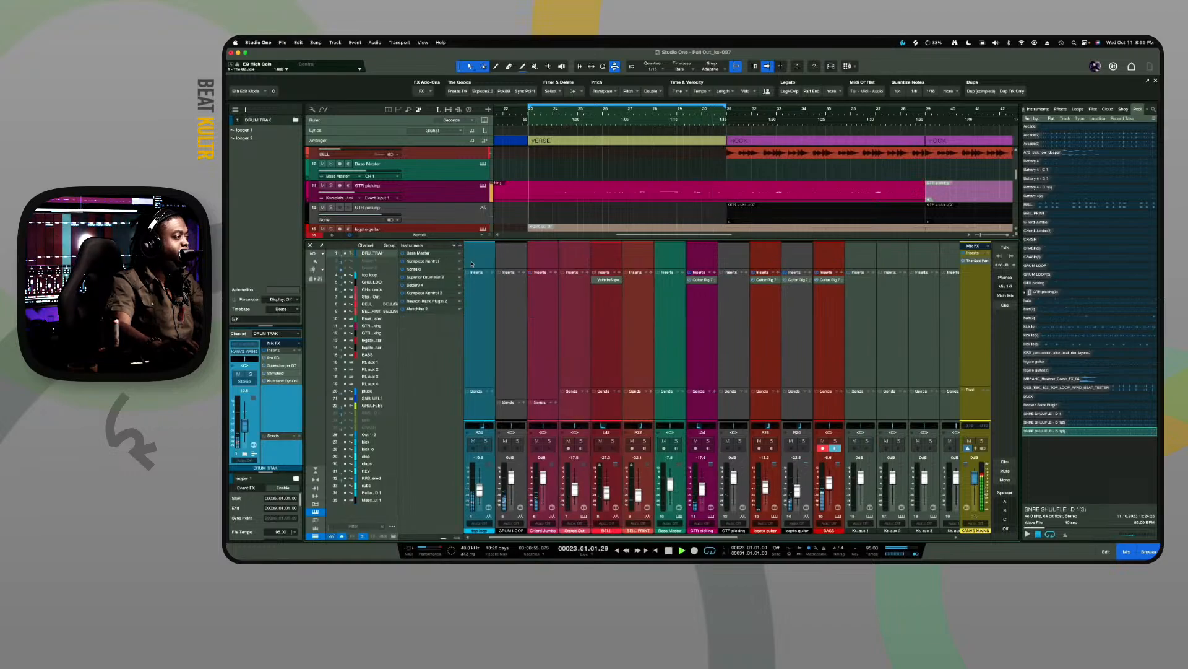
Reduce the mixer's height to leave more room for the drum tracks in the arrangement
scroll(609, 168, down, 8)
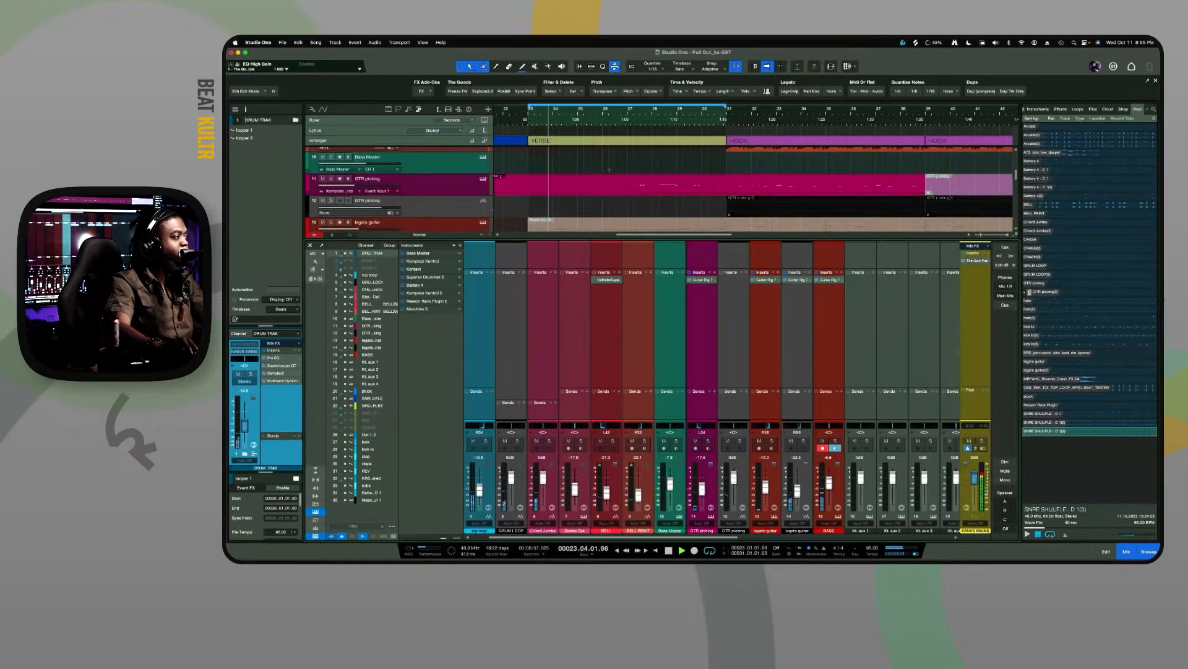
scroll(609, 168, down, 3)
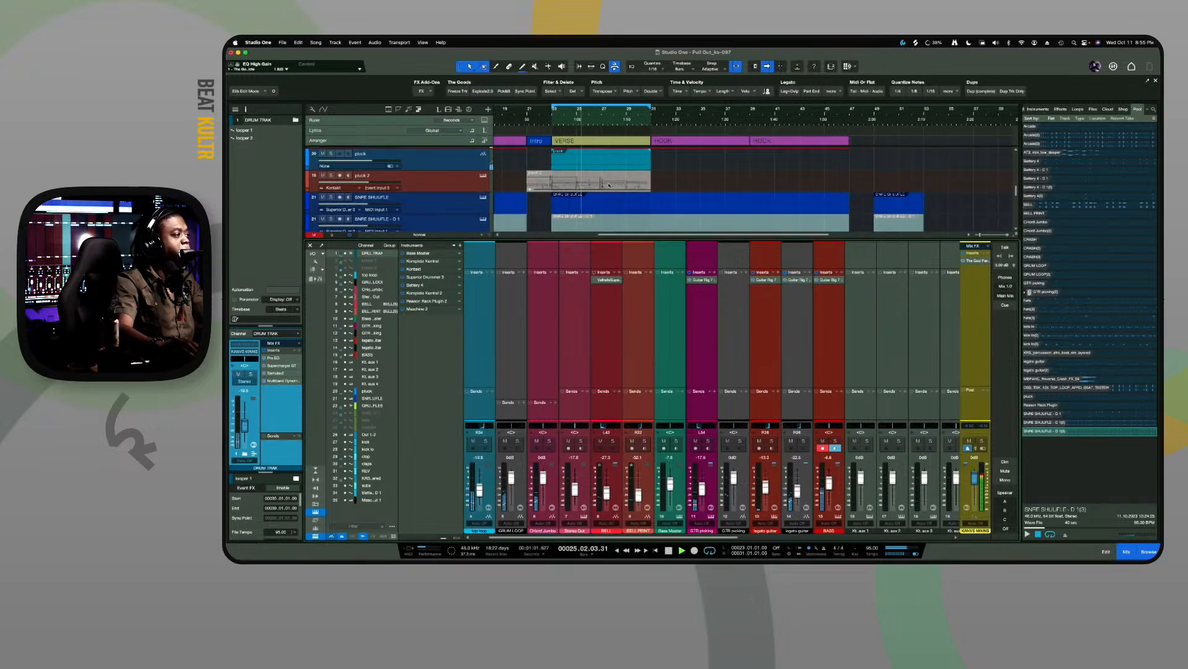
drag(581, 238, 553, 442)
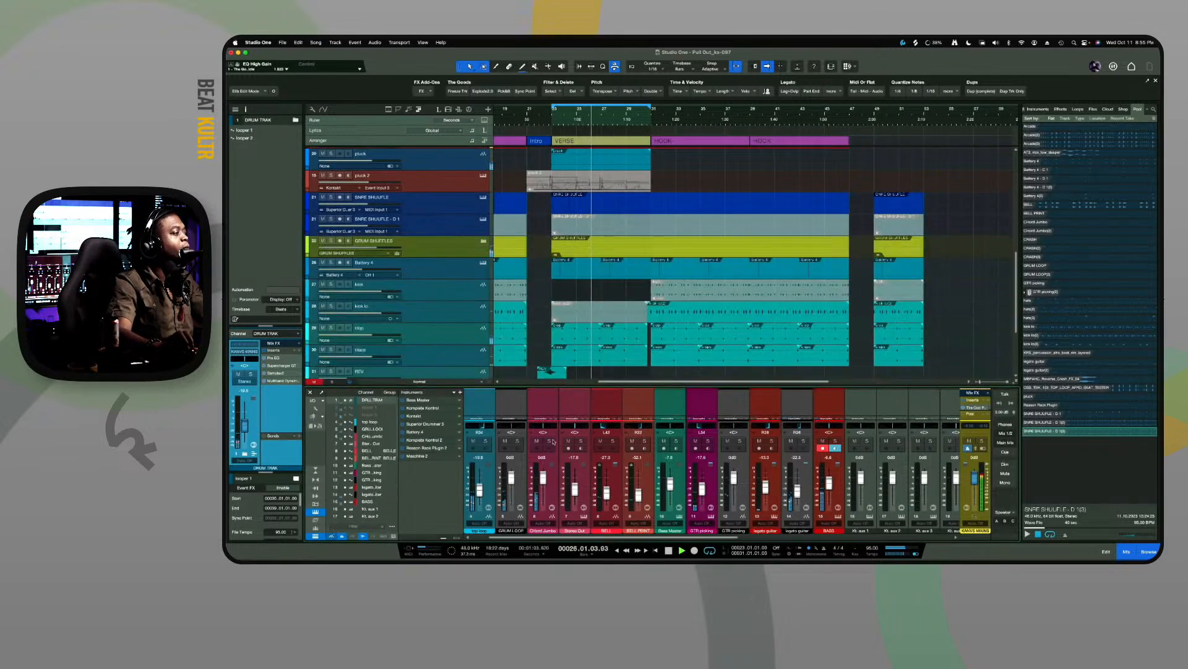
scroll(435, 351, down, 2)
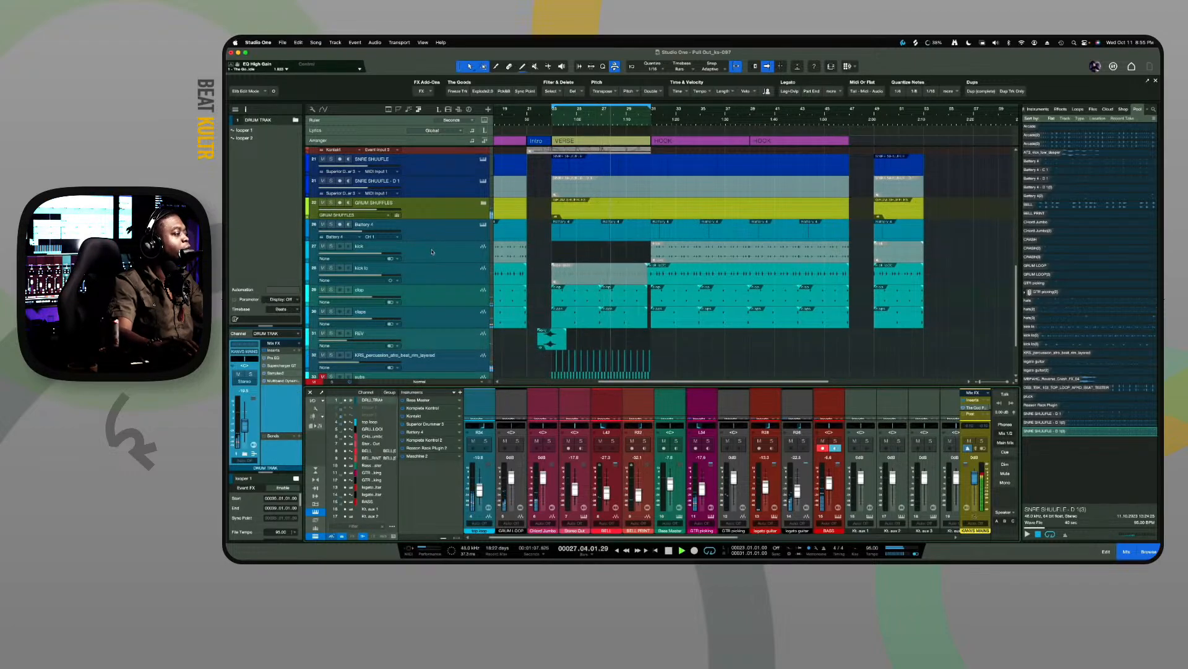
Delete the Battery 4 track above the kick track
click(451, 318)
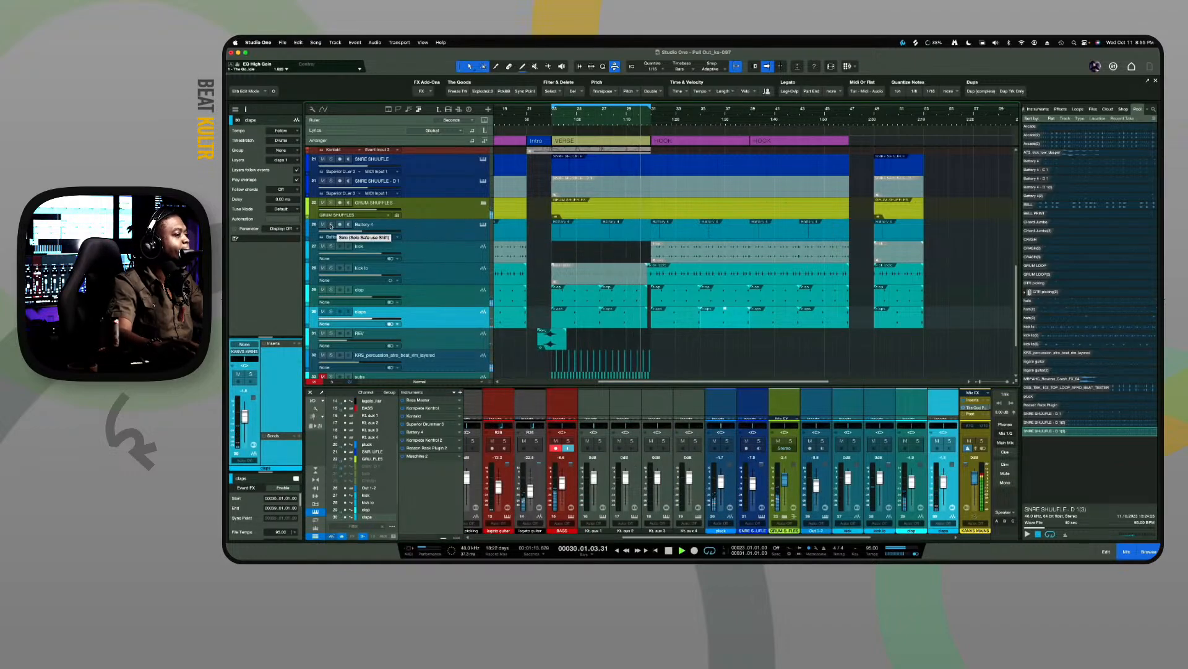
click(442, 233)
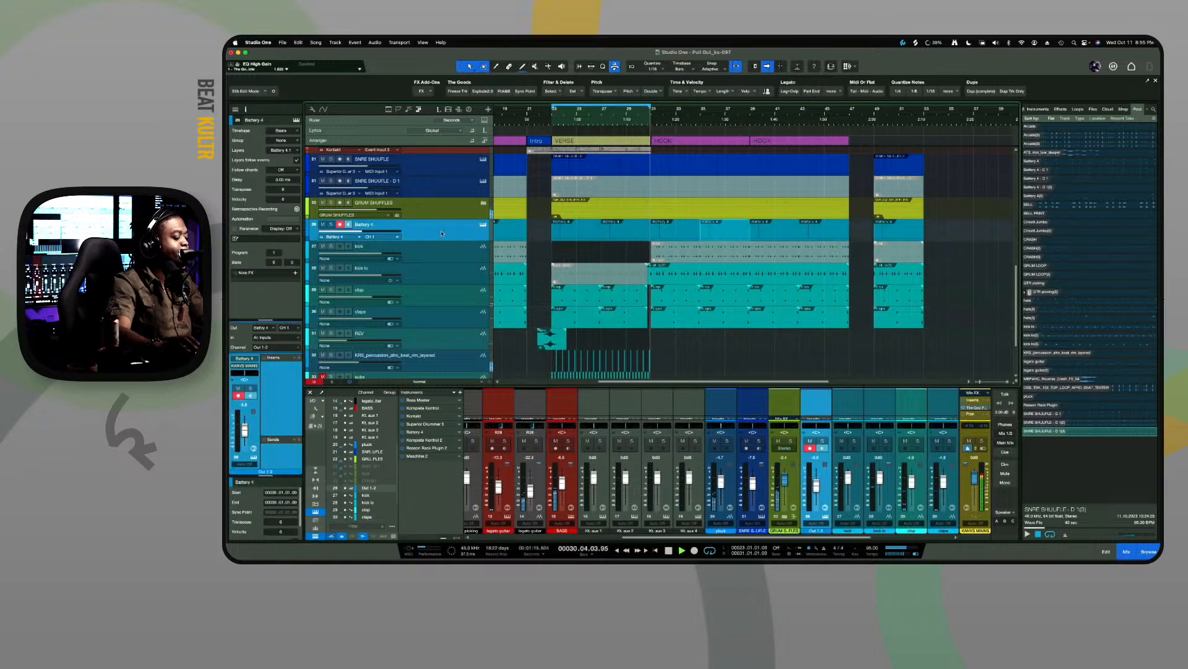
key(Delete)
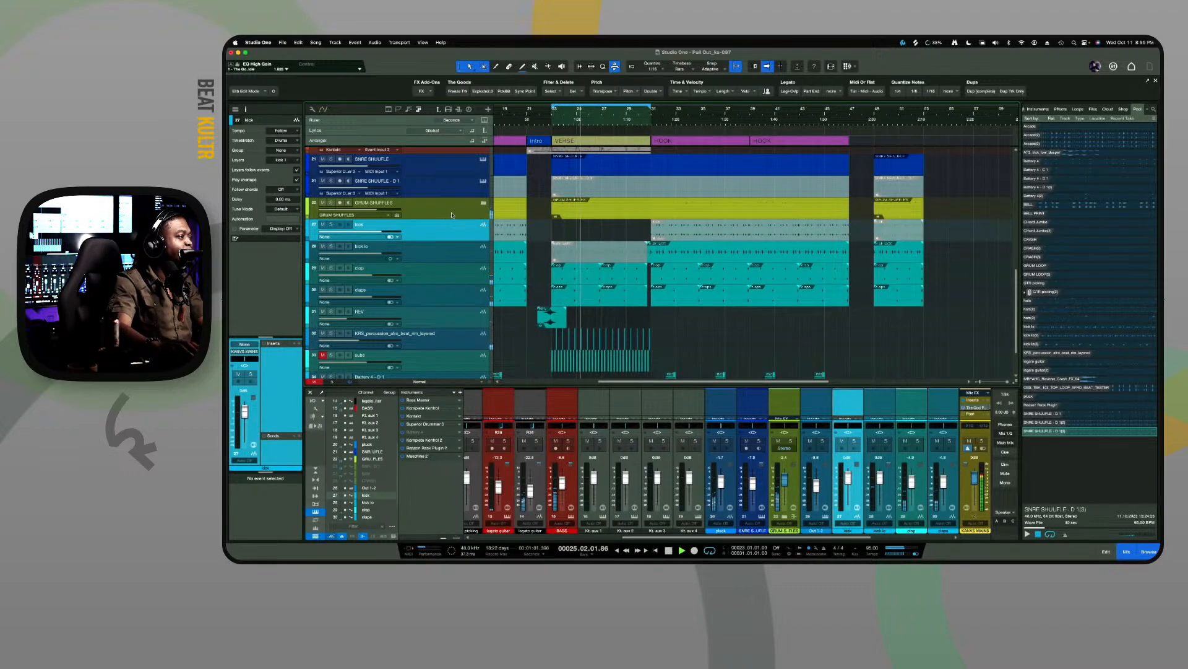
Check the DRUM SHUFFLES folder's contents by expanding and collapsing it, comparing it with the kick track below
click(452, 215)
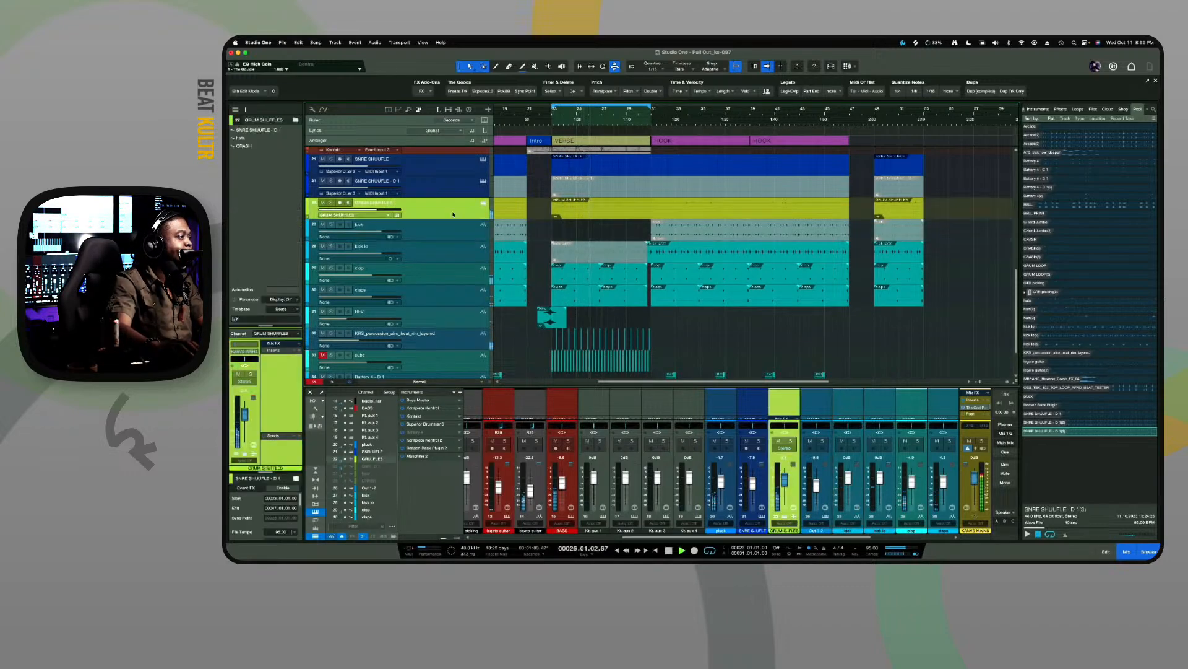
click(484, 205)
click(484, 205)
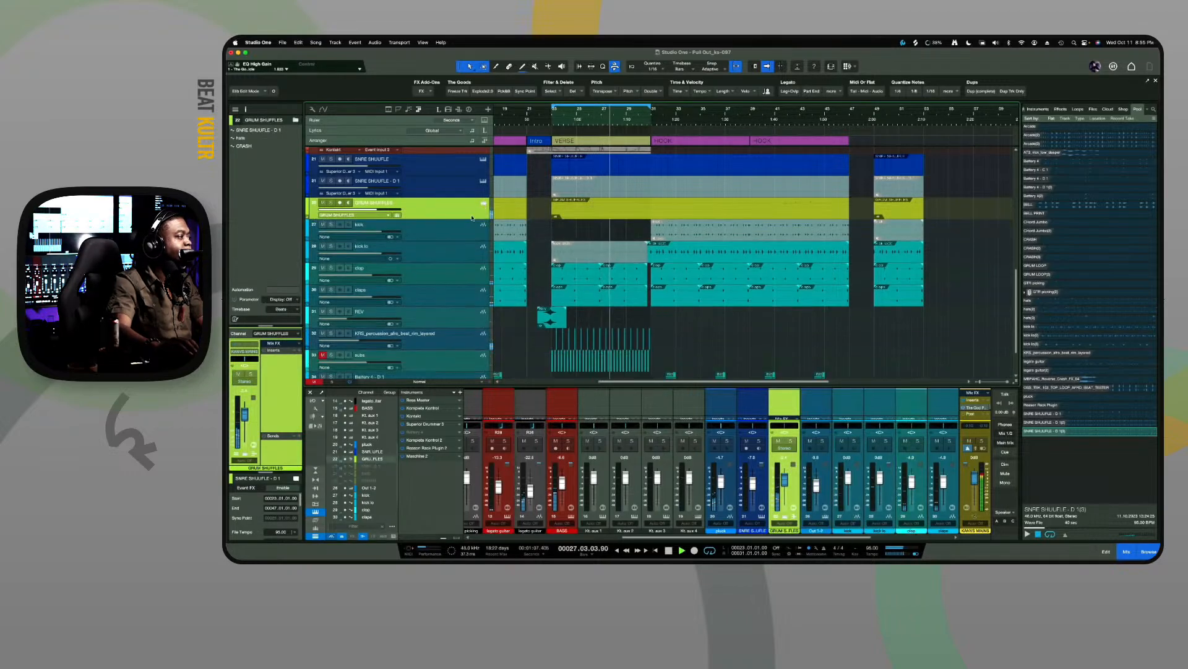
click(459, 232)
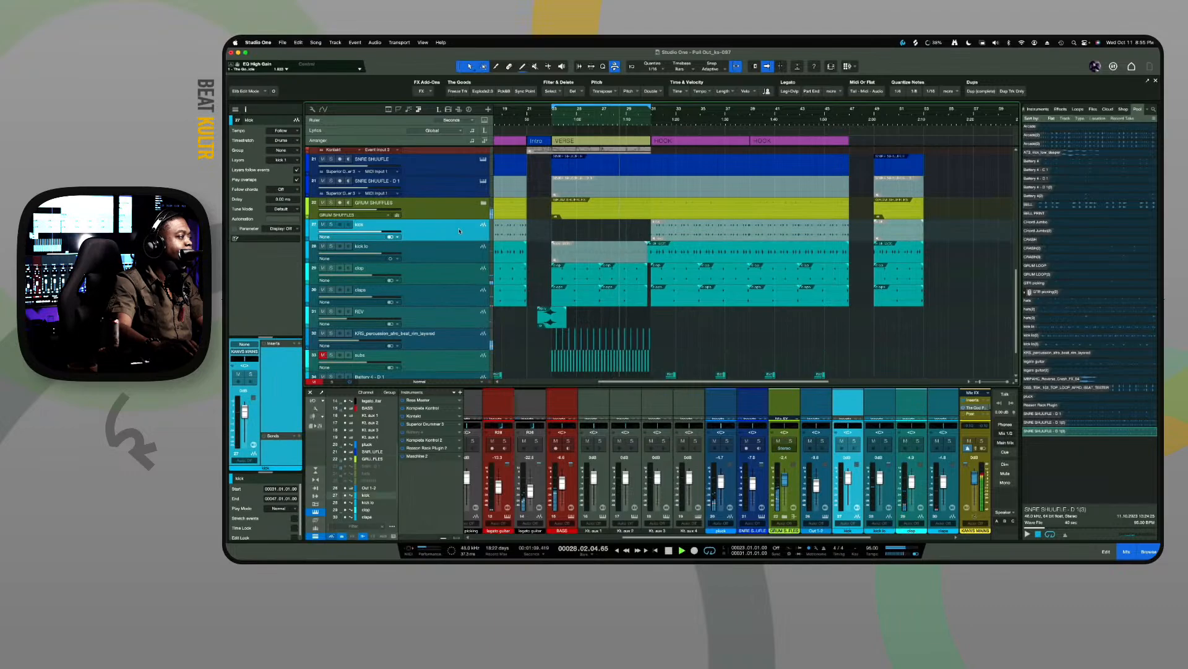
click(455, 210)
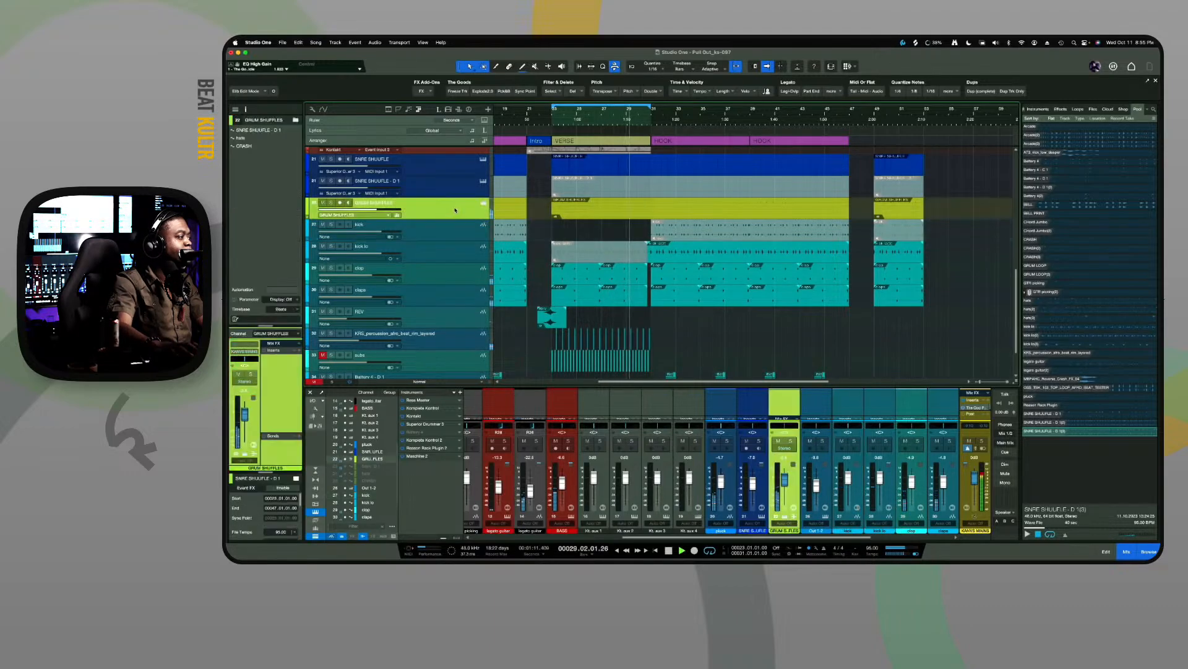
Pack the four kick and clap tracks into a new folder named DRUM HEART
click(447, 297)
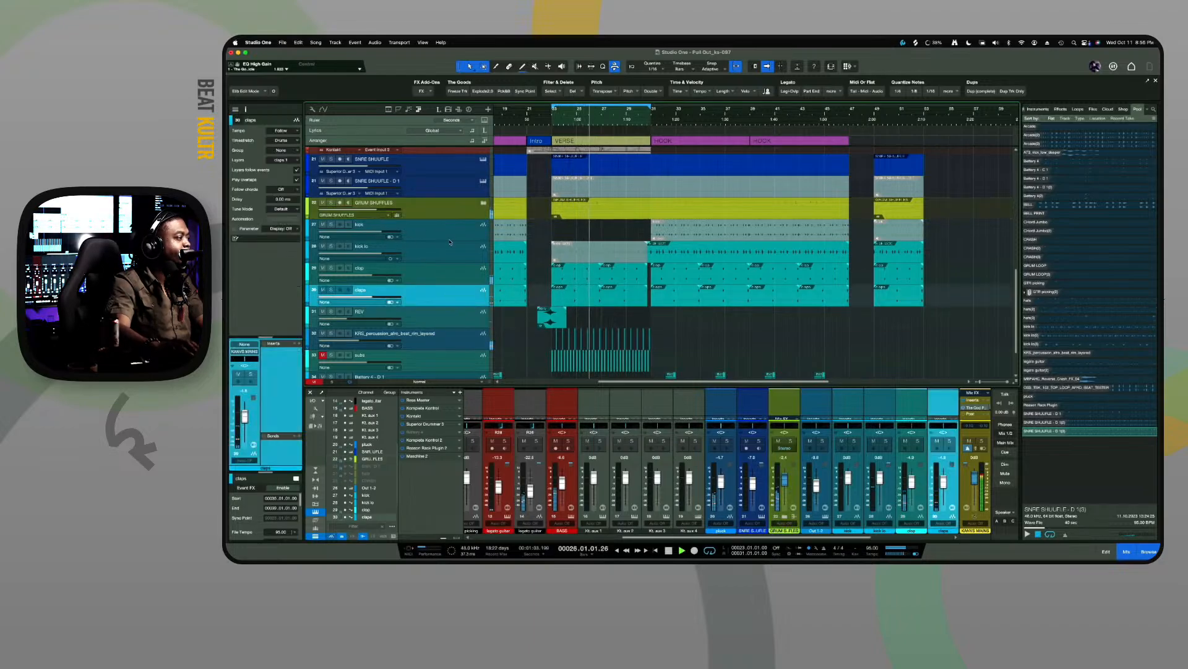
shift+click(449, 235)
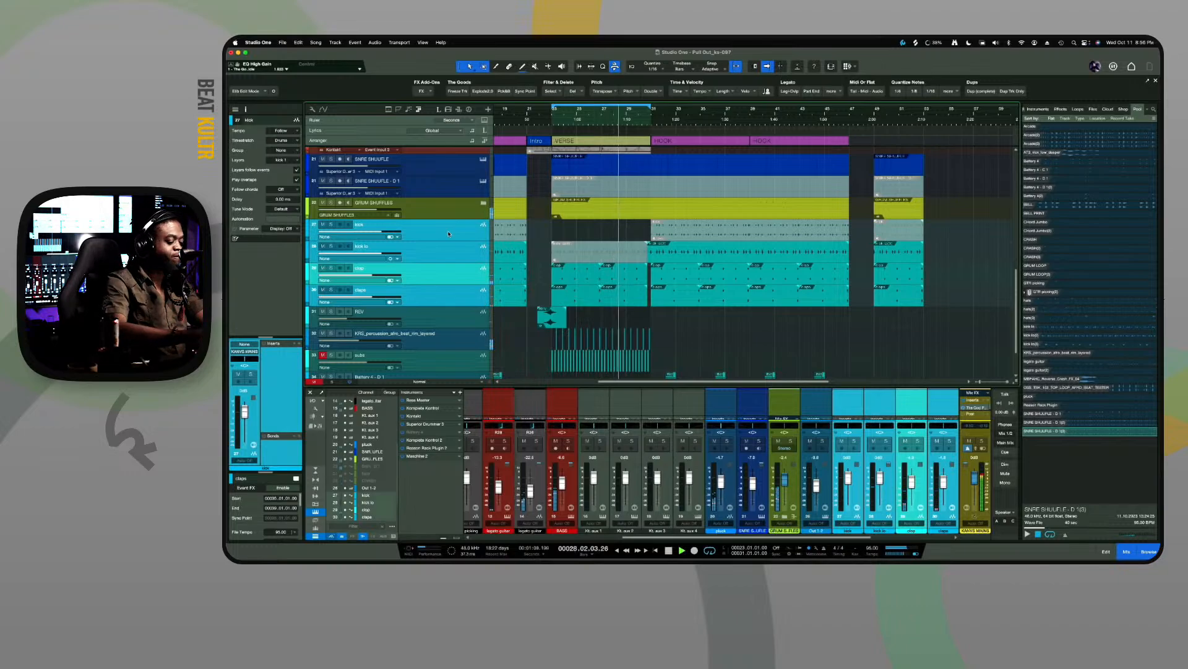
key(super+g)
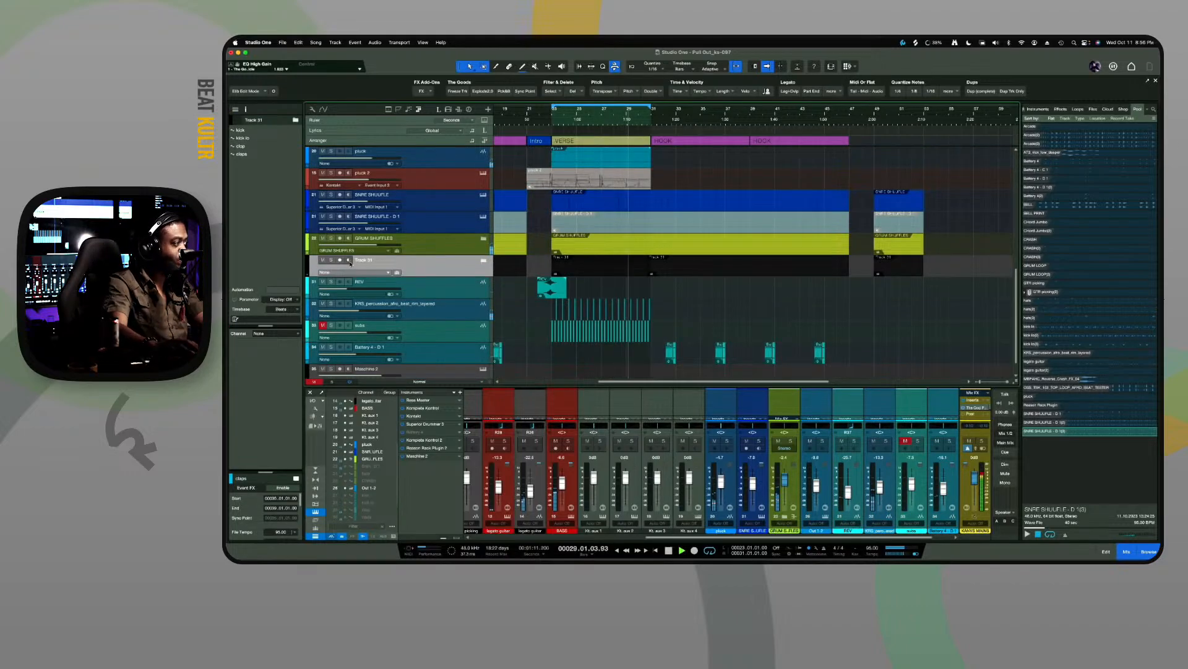
double_click(357, 261)
text(GRUM)
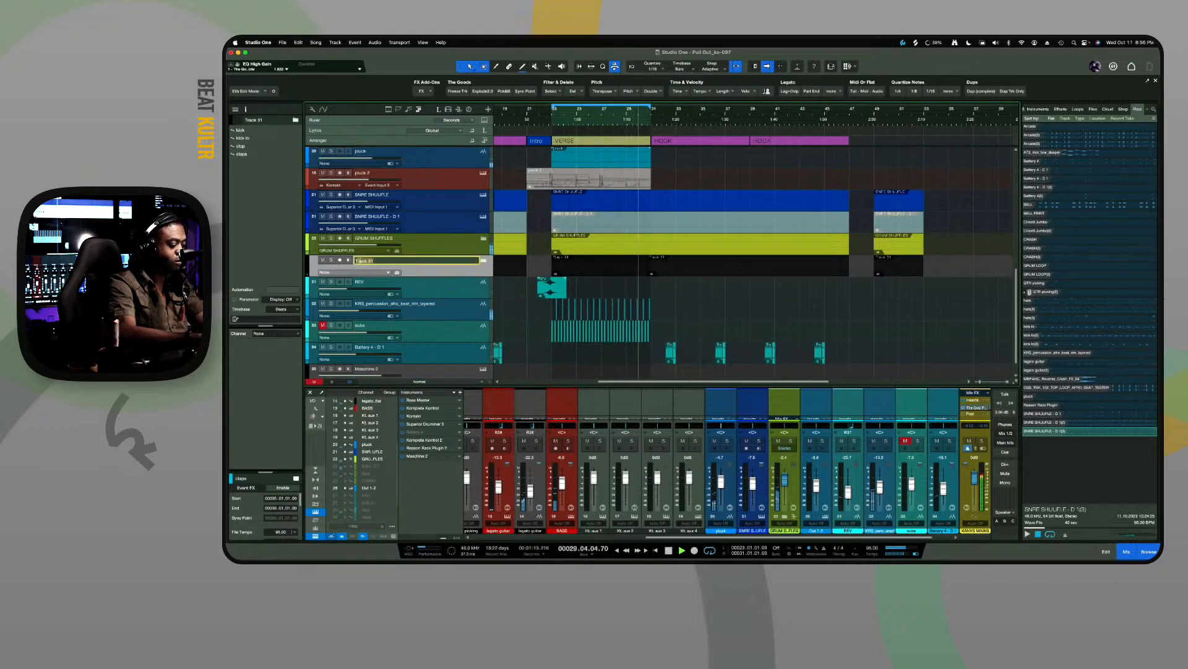
text( HEART)
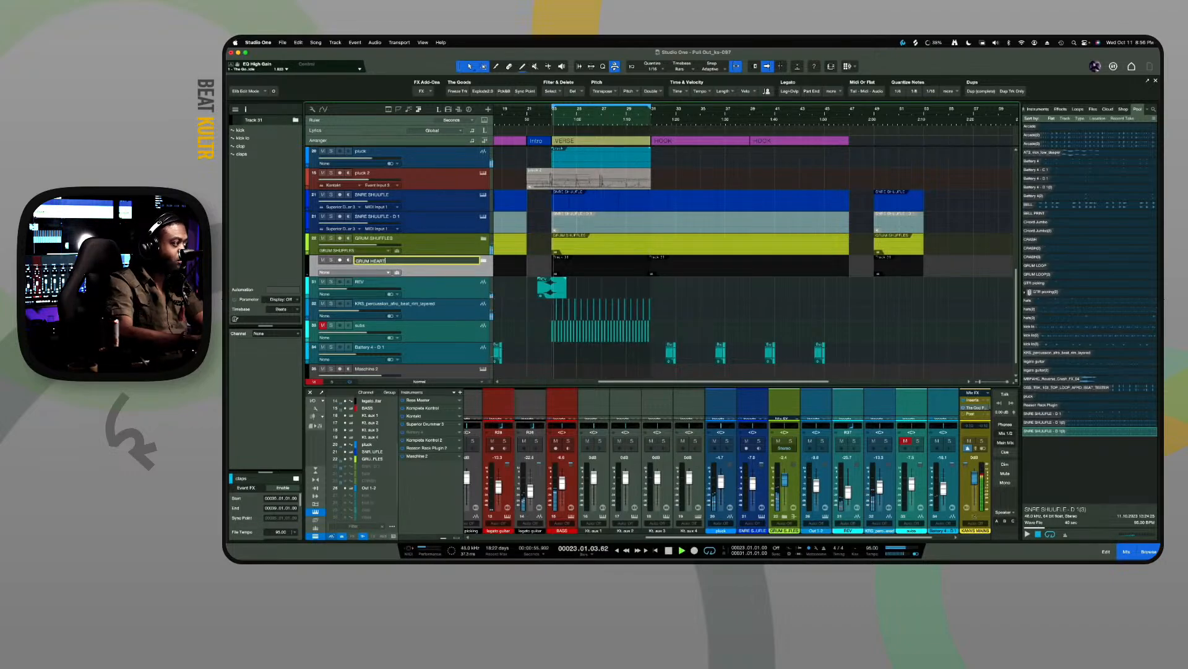
key(Return)
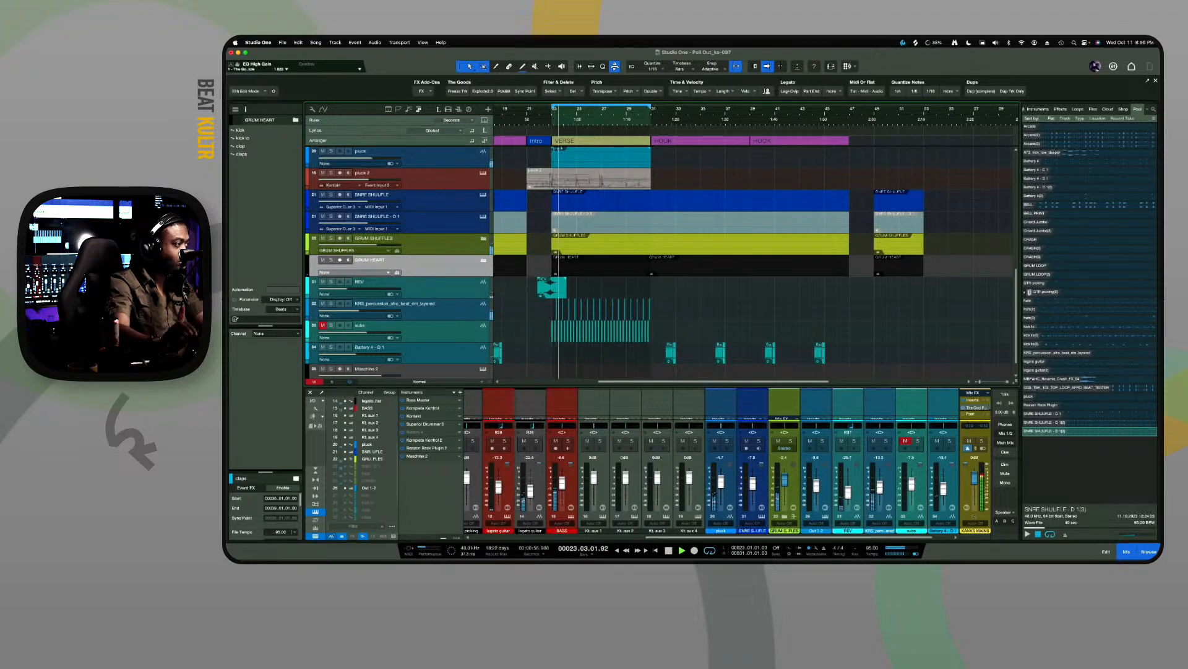
Route the DRUM HEART folder to a new bus channel and audition the folder briefly in solo
click(389, 272)
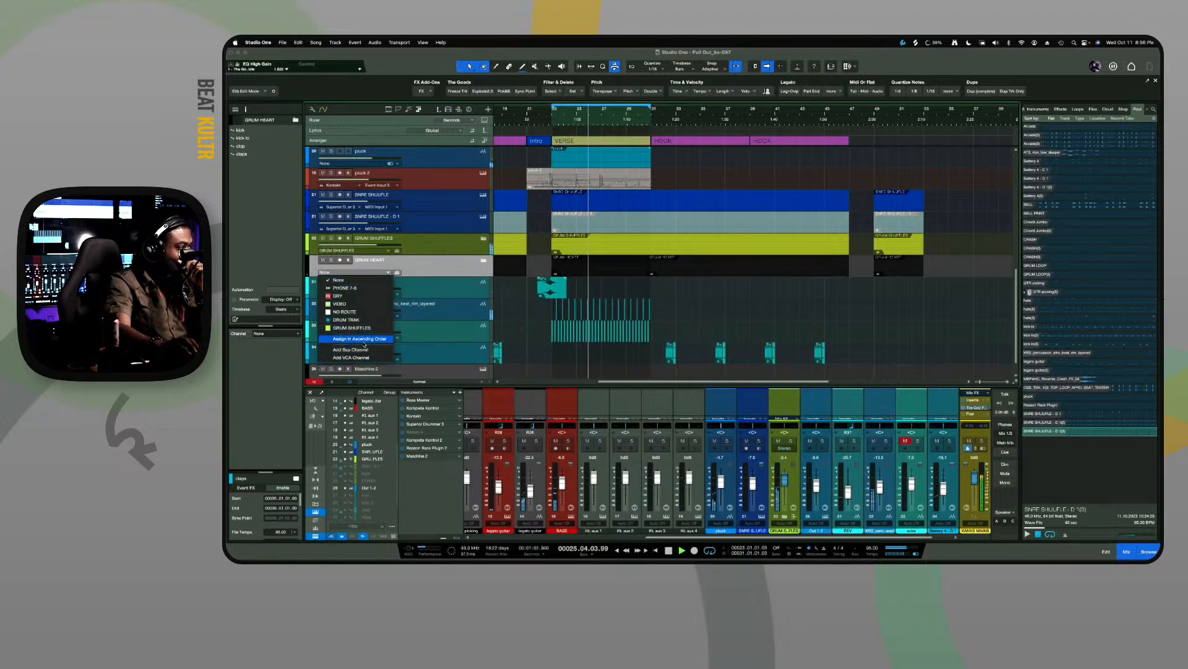
click(365, 350)
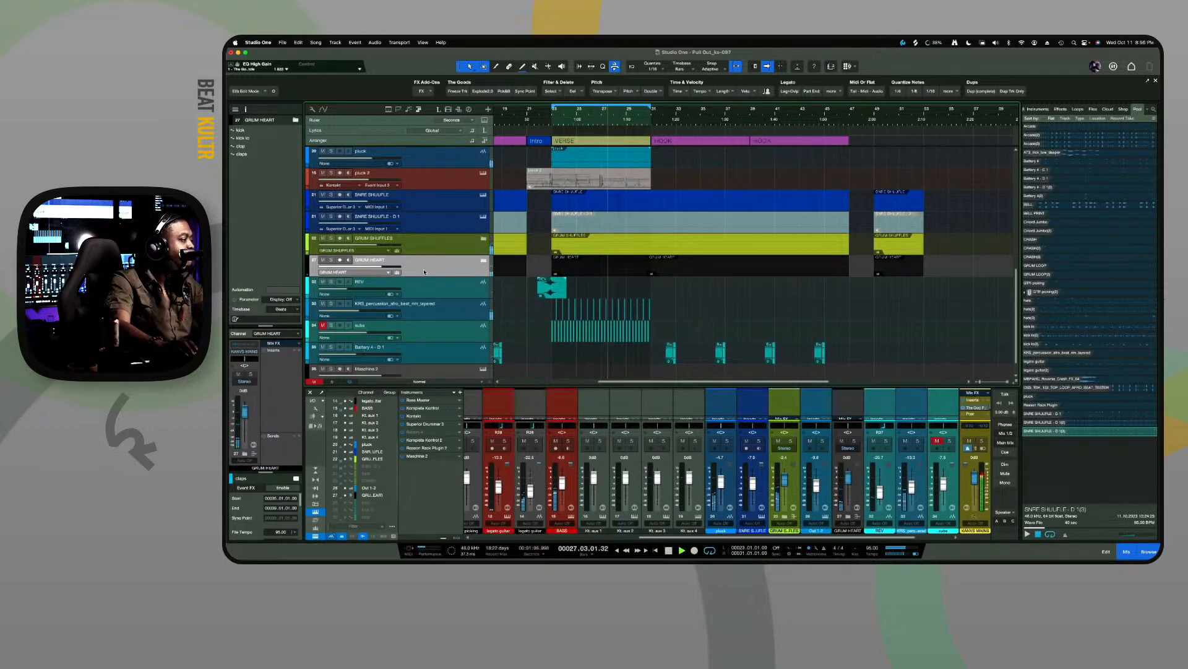
click(331, 260)
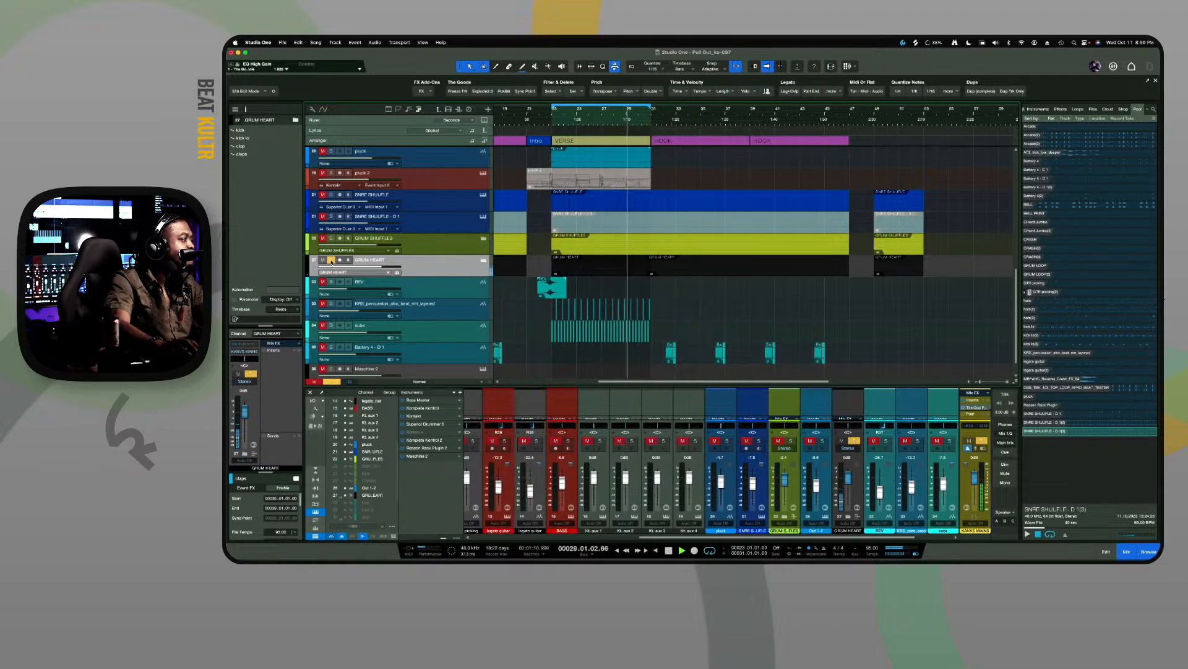
click(332, 261)
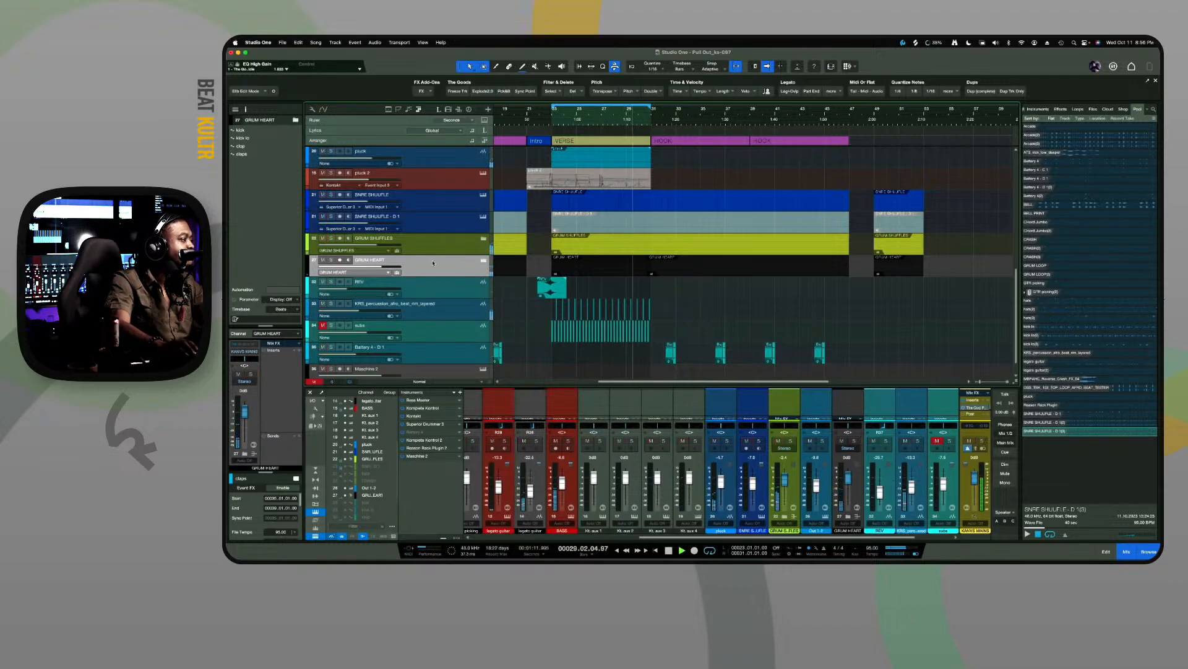
Expand the DRUM HEART folder and audition the clap and claps tracks in solo
click(483, 261)
scroll(458, 309, down, 3)
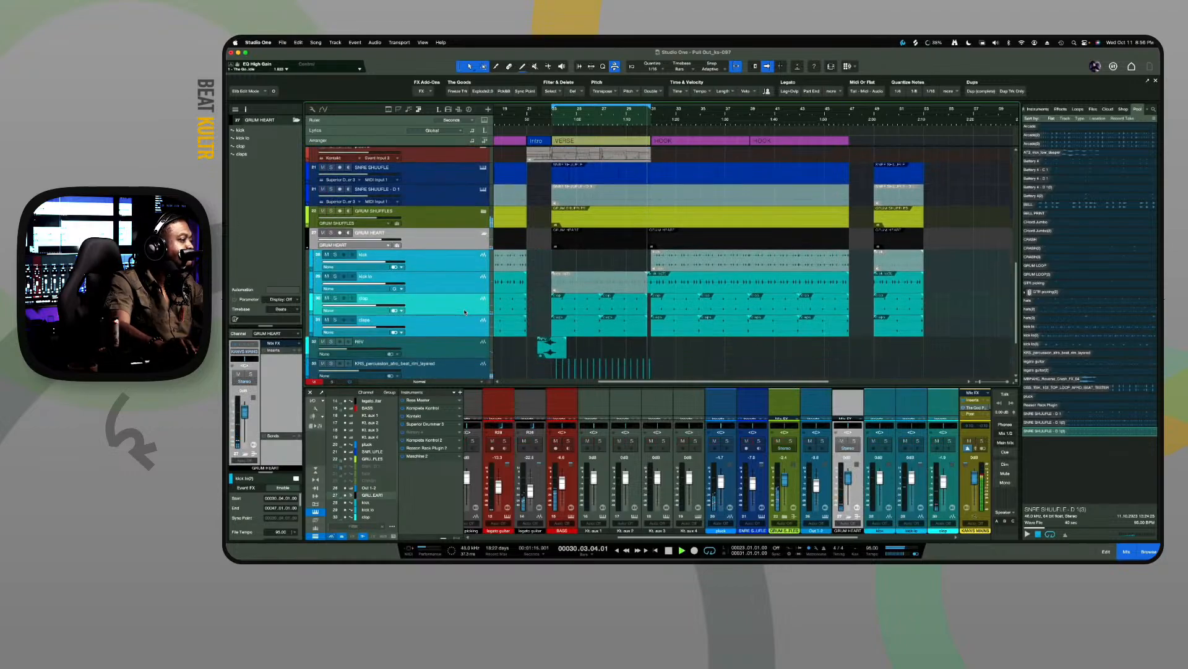
click(416, 309)
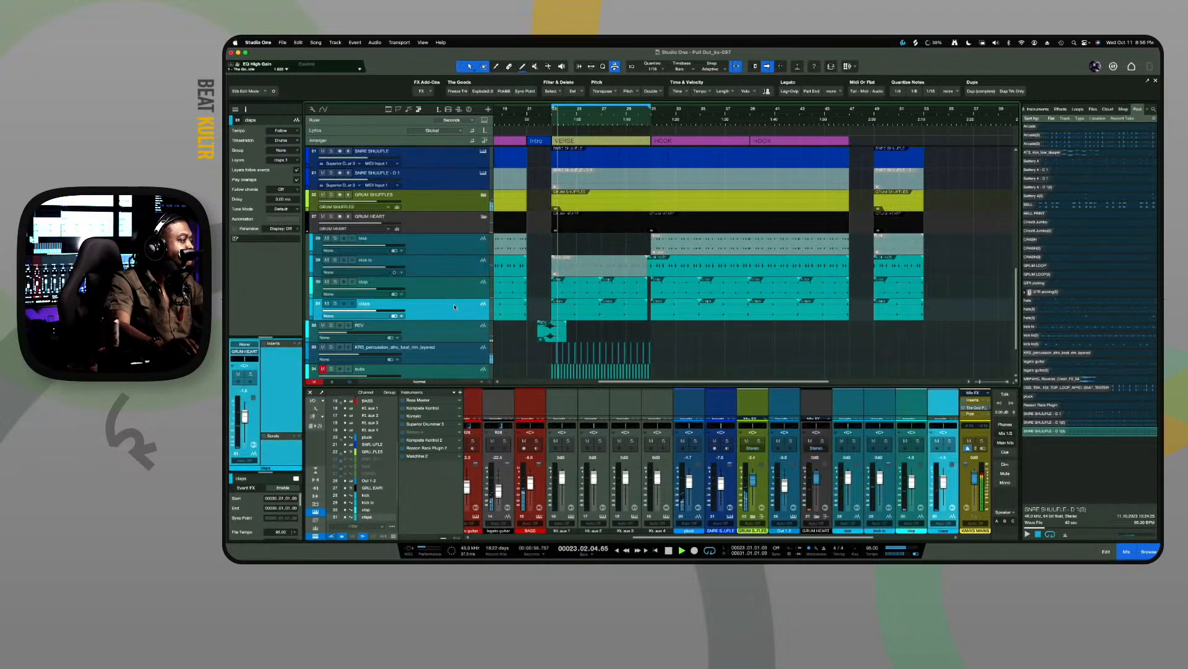
click(335, 304)
click(335, 304)
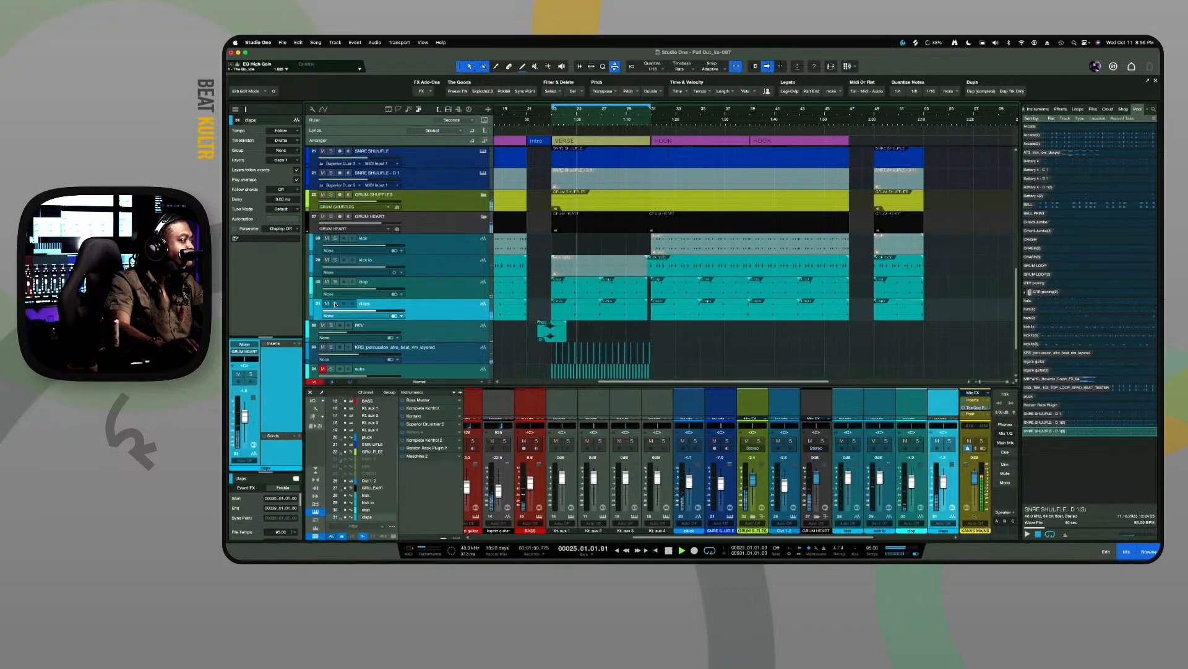
click(335, 281)
click(362, 289)
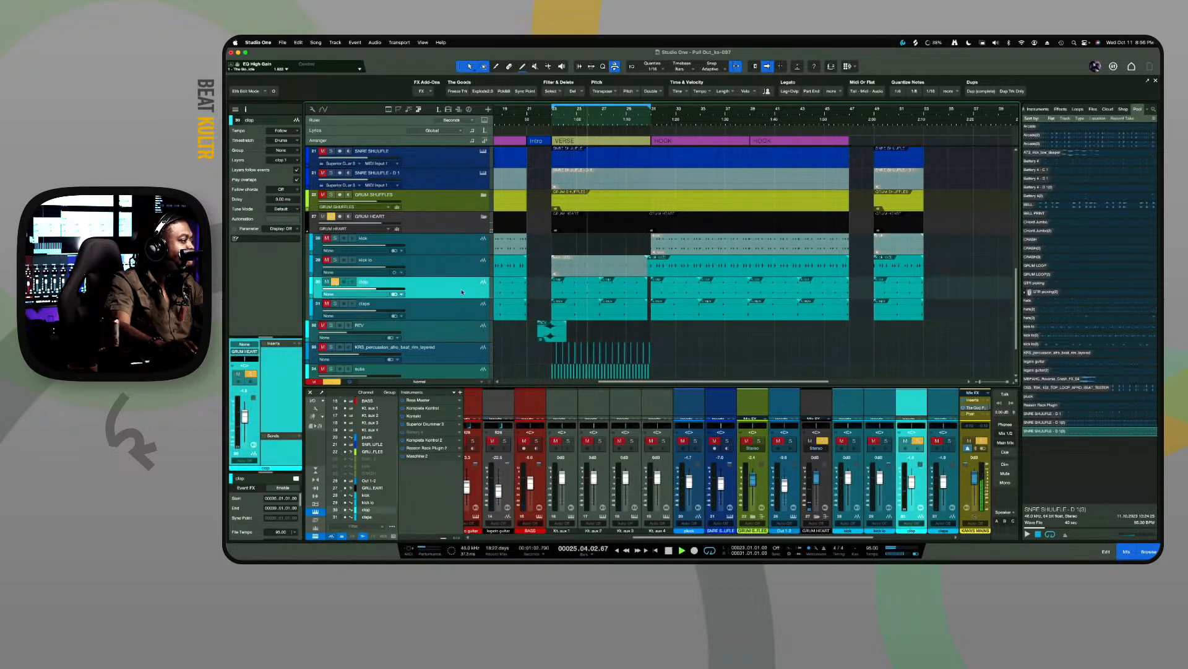
click(335, 304)
click(335, 303)
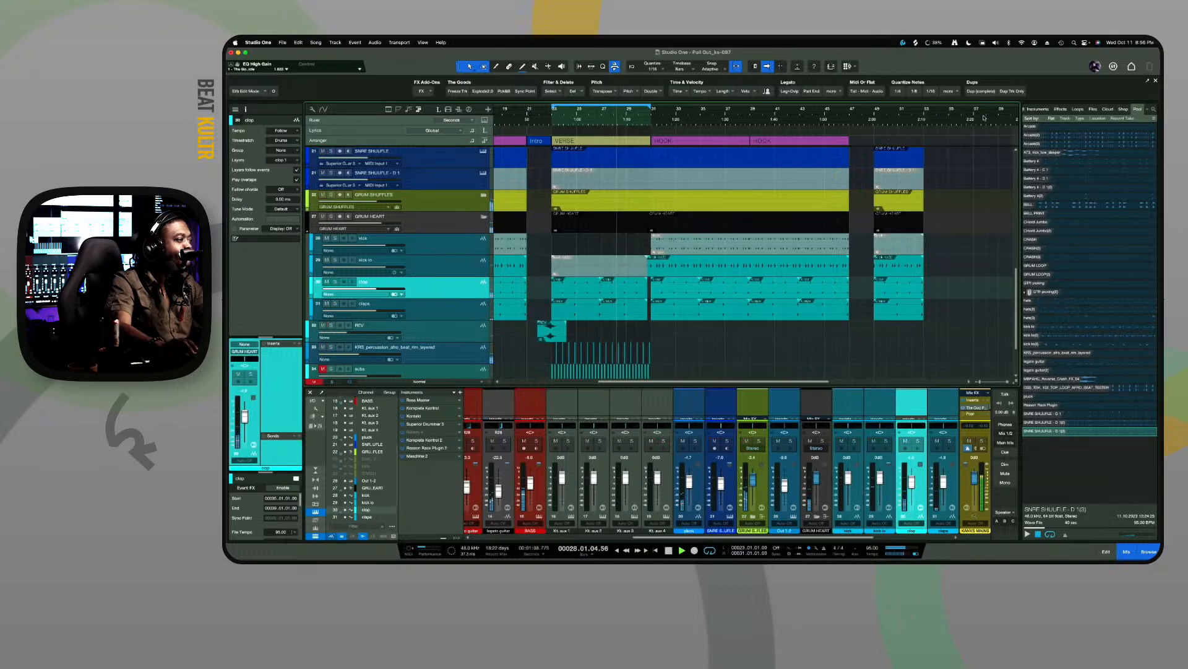
Search the effects for "eq" and insert Pro EQ on the clap track
click(1061, 109)
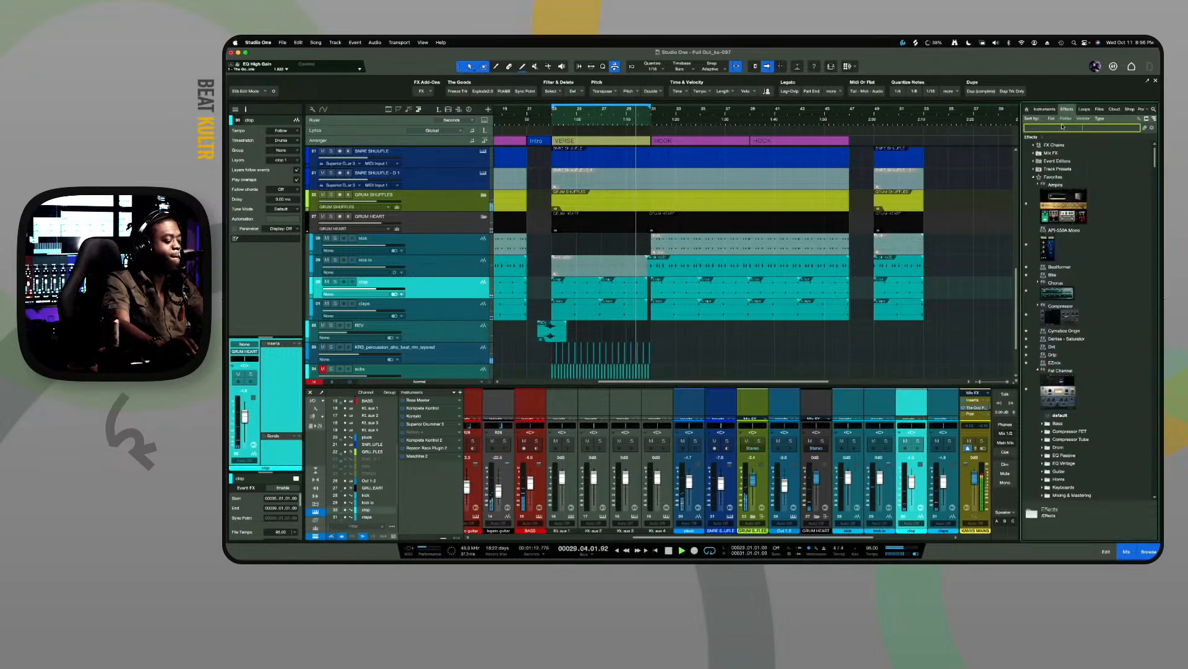
text(eq)
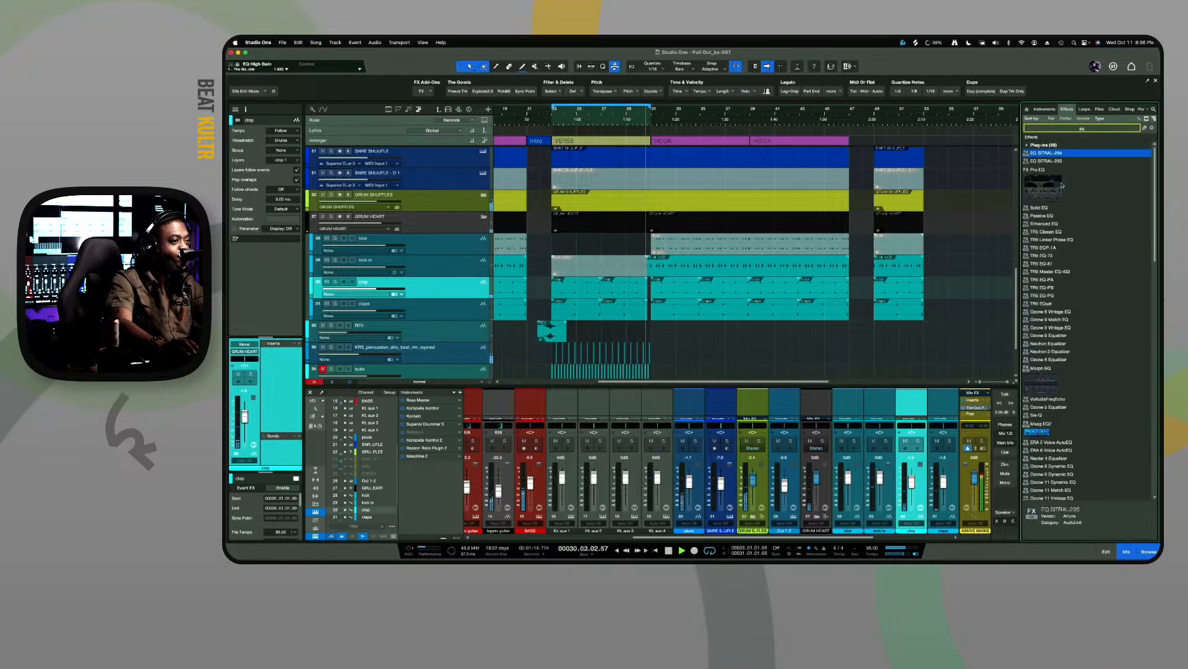
click(1050, 186)
drag(1050, 186, 648, 289)
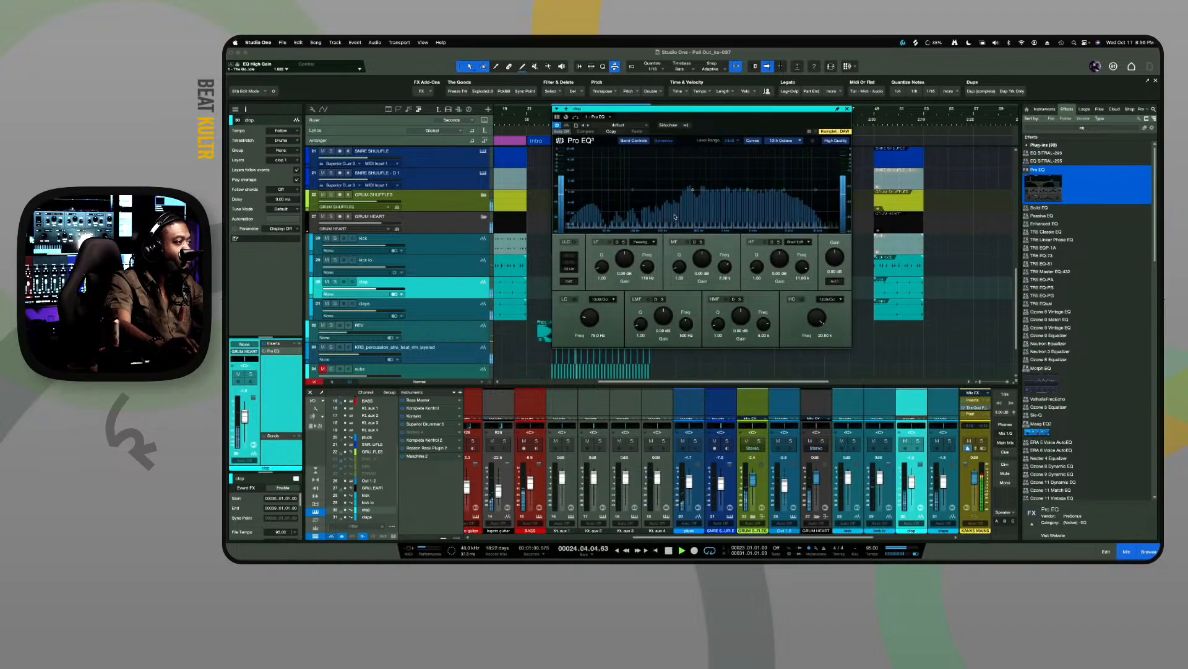
Enable the low cut in the clap track's Pro EQ, raise its cutoff frequency and close the plug-in
click(575, 299)
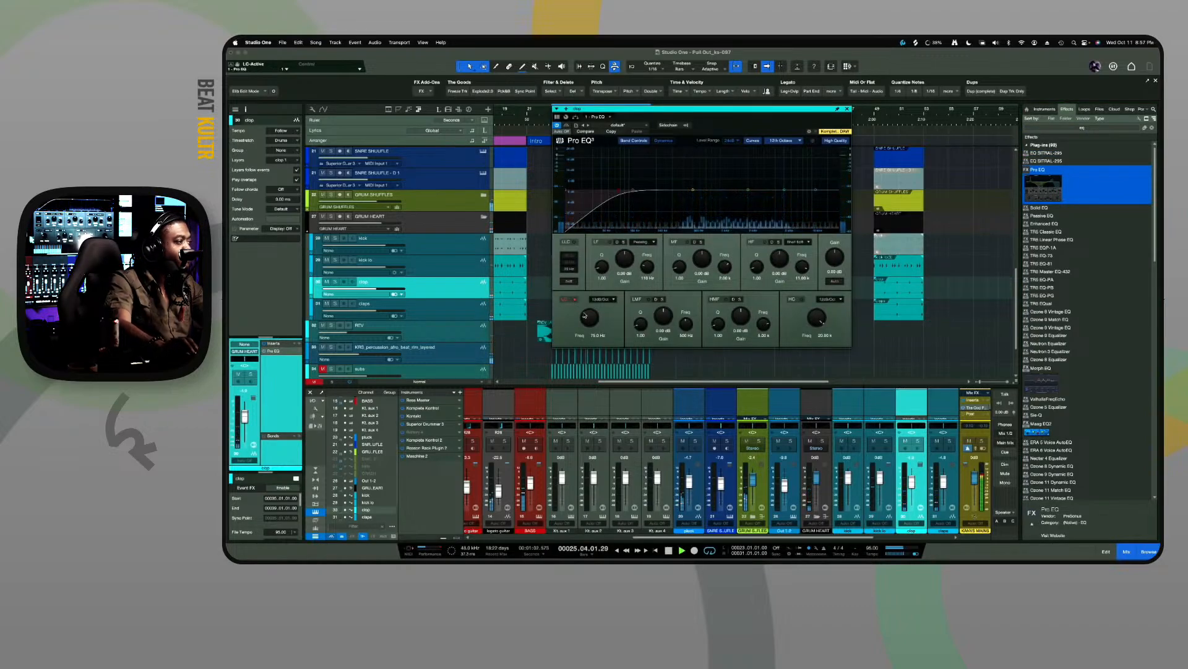
drag(588, 317, 588, 313)
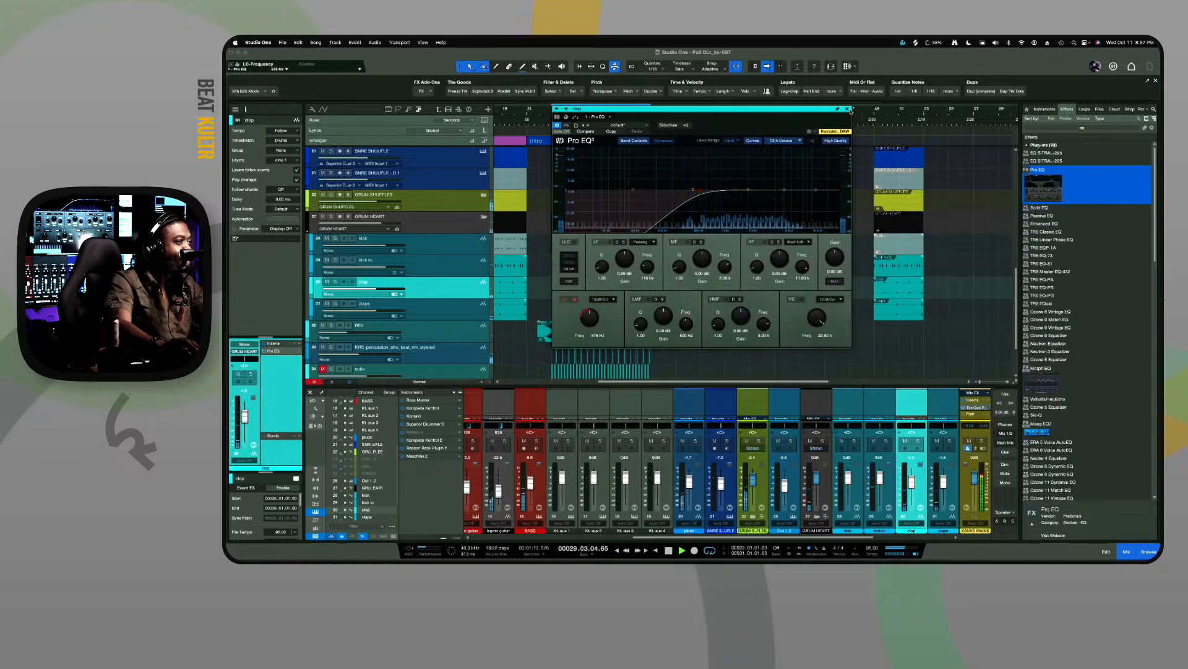
click(847, 108)
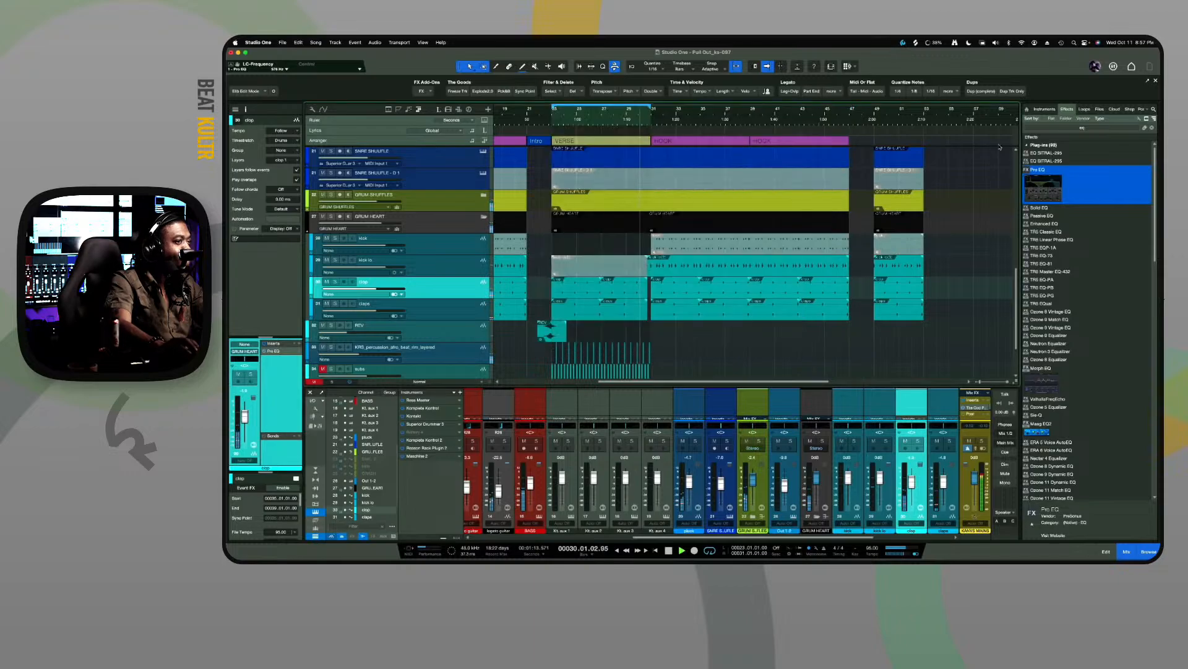
Search the effects for "rever" and insert Mixverb on the clap track
click(1112, 128)
text(rever)
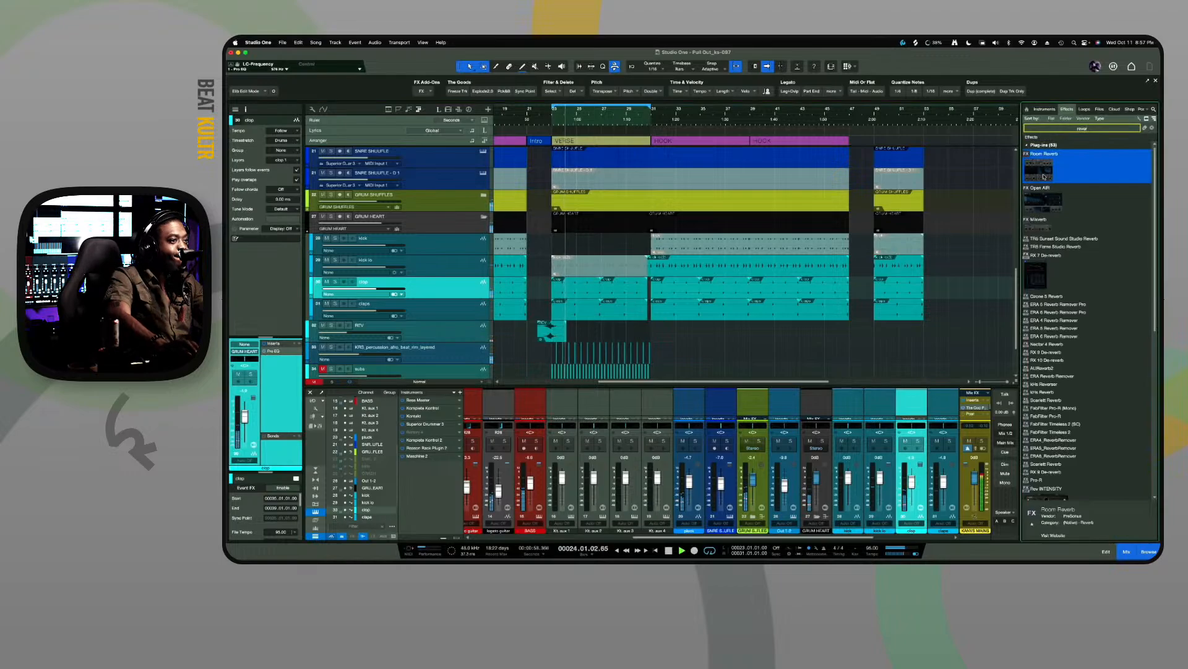
click(1048, 206)
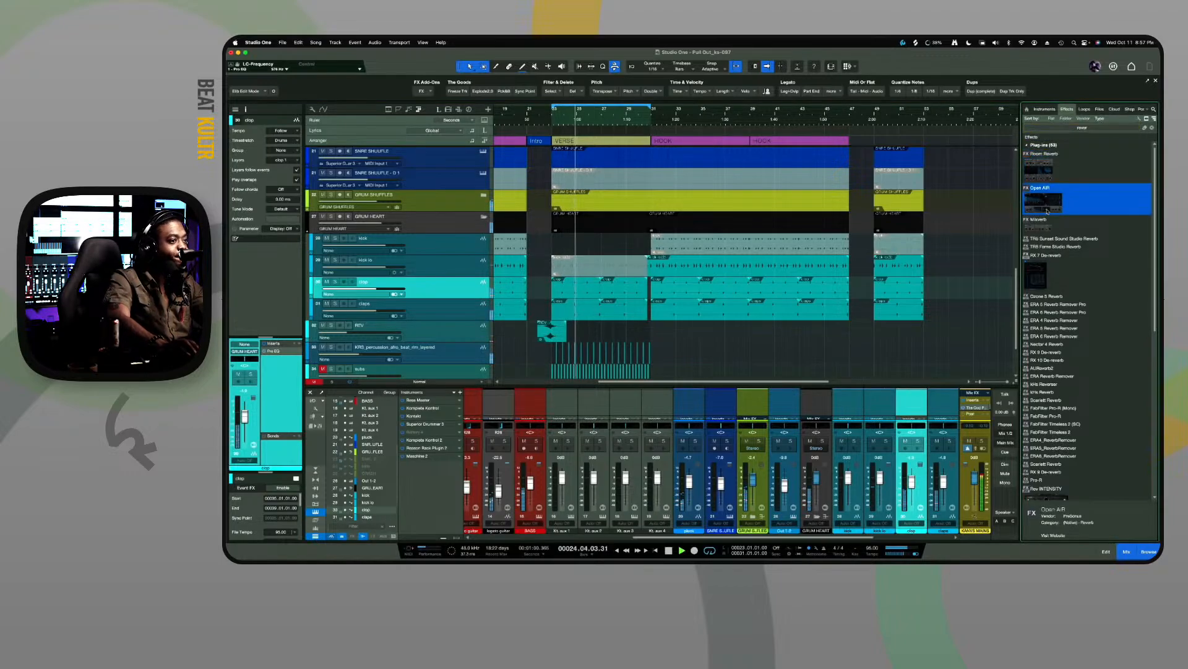
drag(1045, 228, 739, 286)
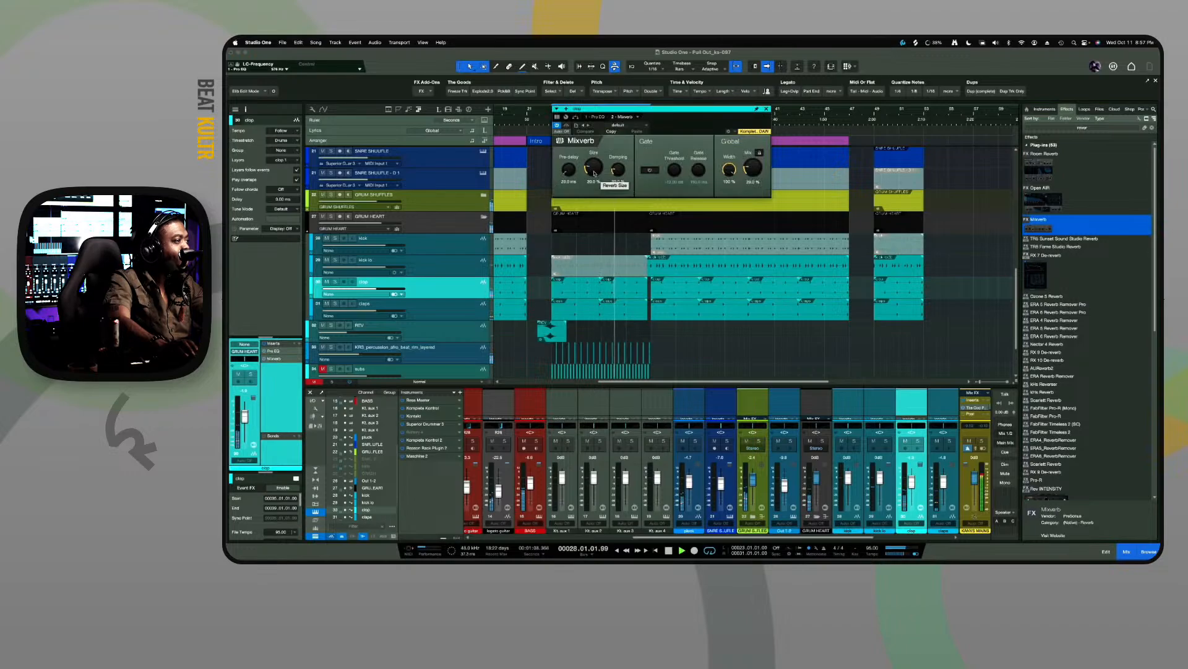
Raise Mixverb's size, damping and pre-delay, narrow its width slightly, and try the gate on and off
drag(603, 173, 600, 143)
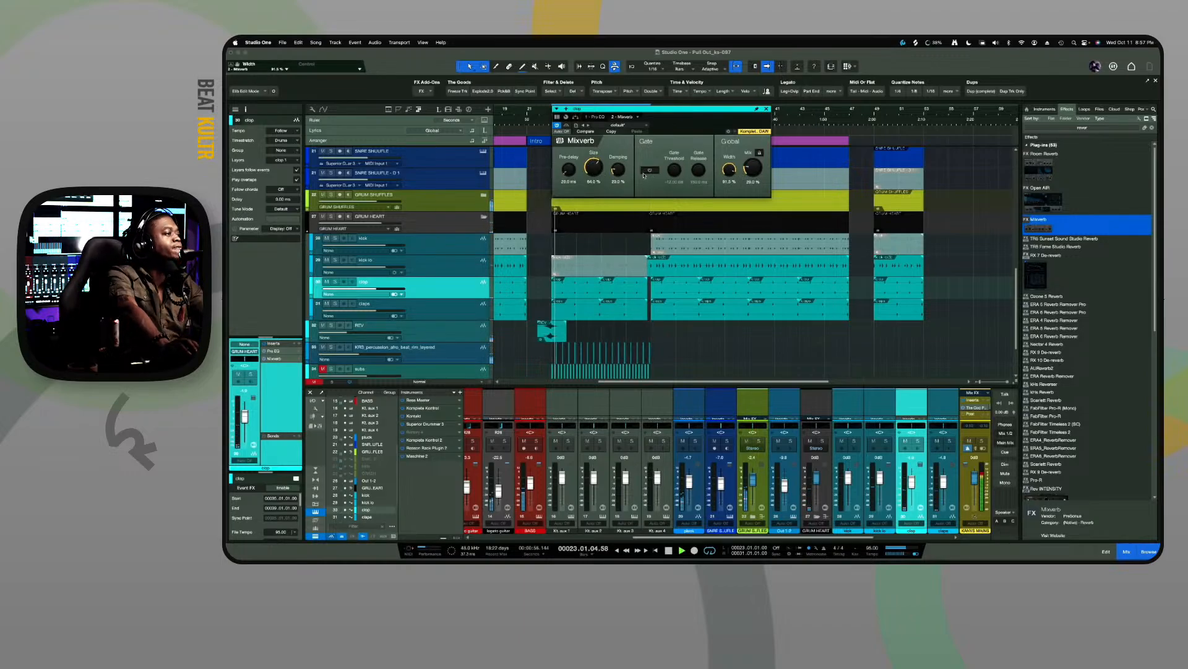
click(650, 171)
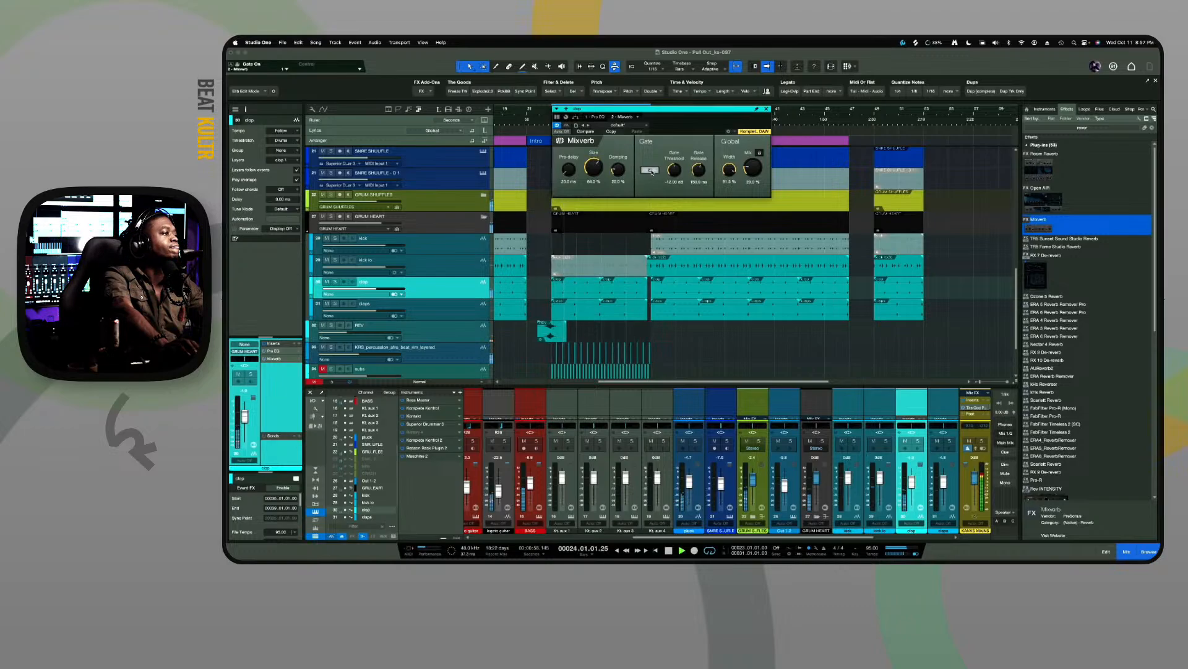
click(650, 171)
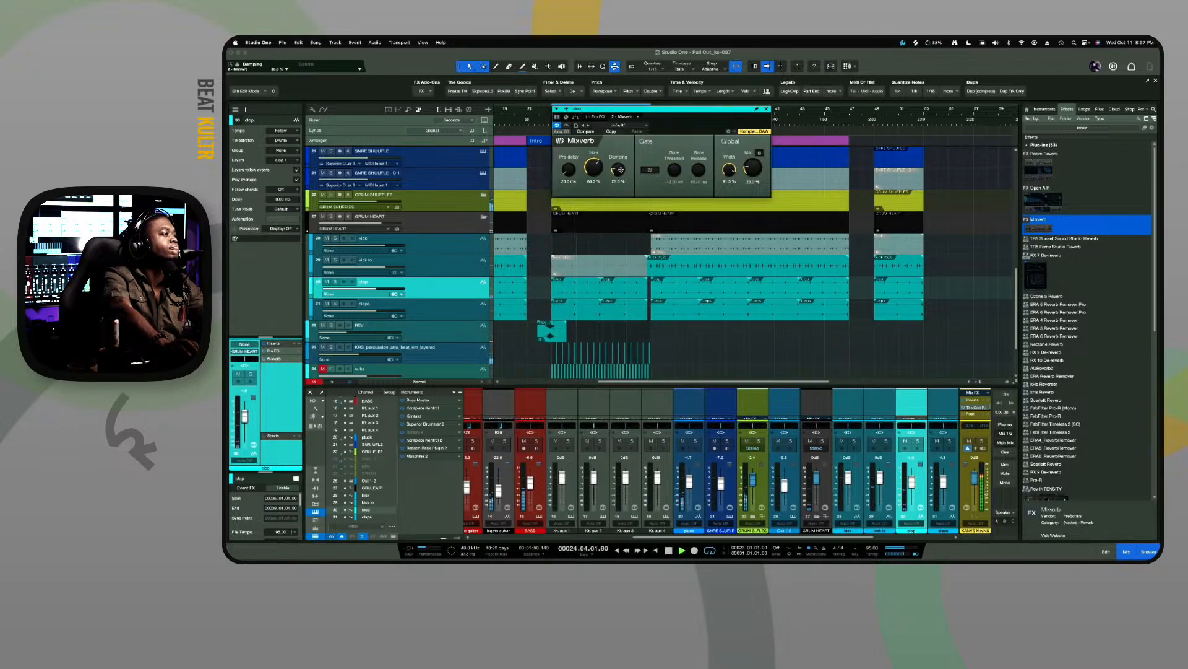
drag(618, 169, 621, 142)
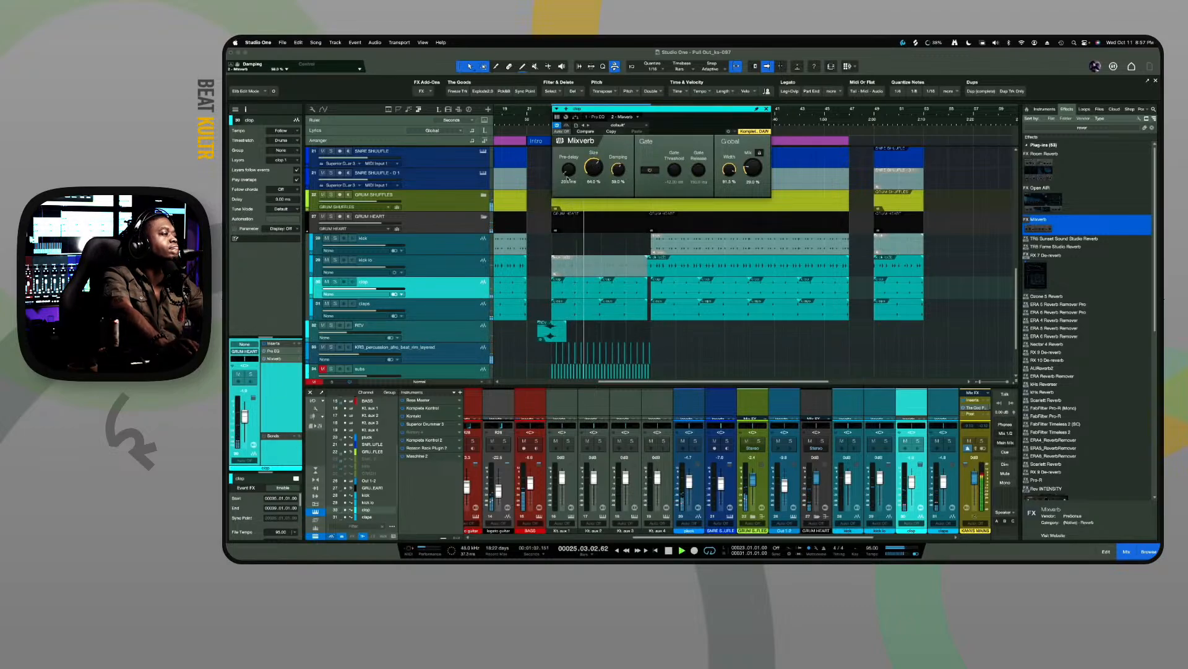
drag(567, 178, 572, 161)
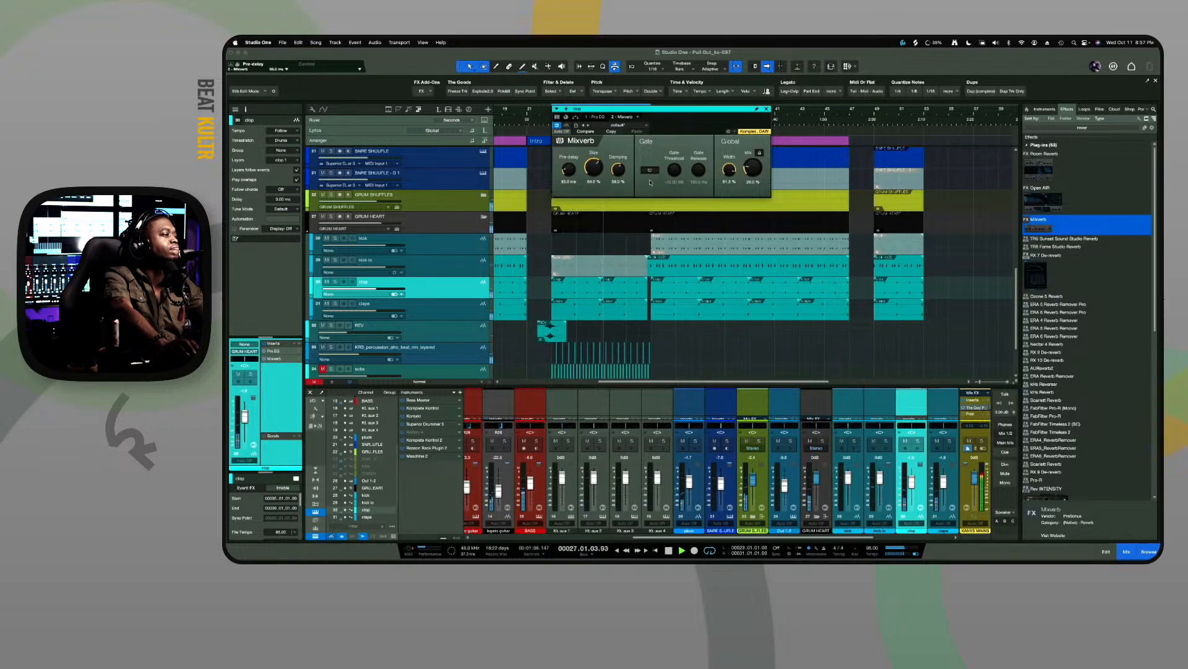
drag(573, 168, 572, 171)
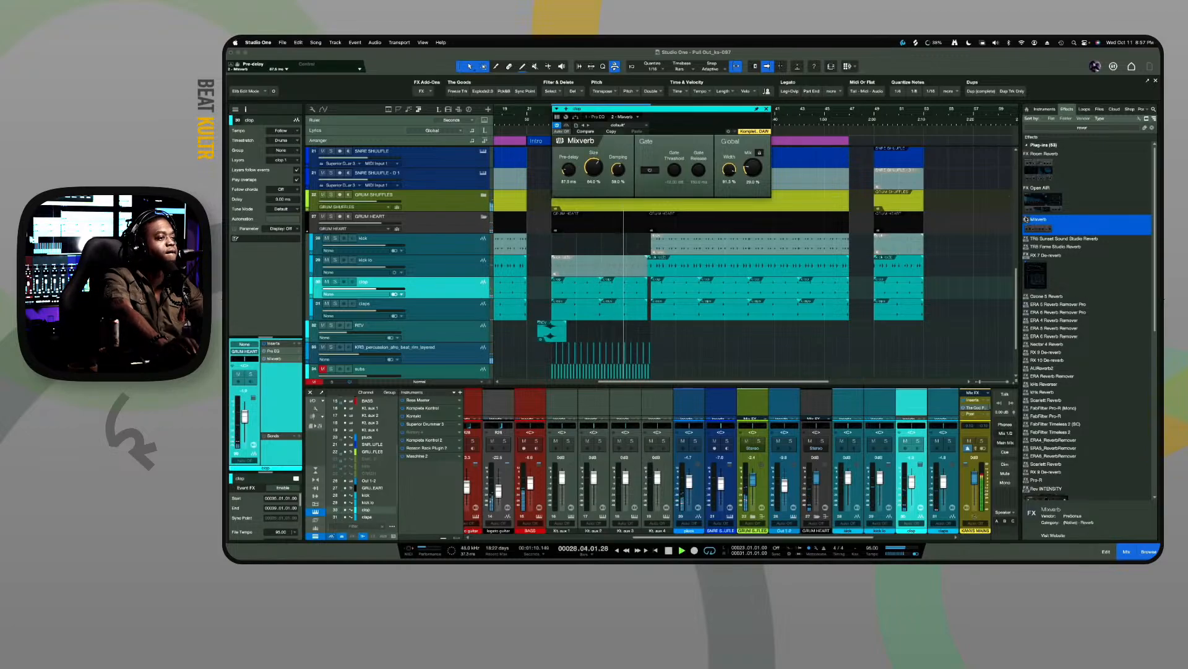
Add Open AIR to the clap track as a send effect and remove the Mixverb insert
drag(1048, 208, 282, 446)
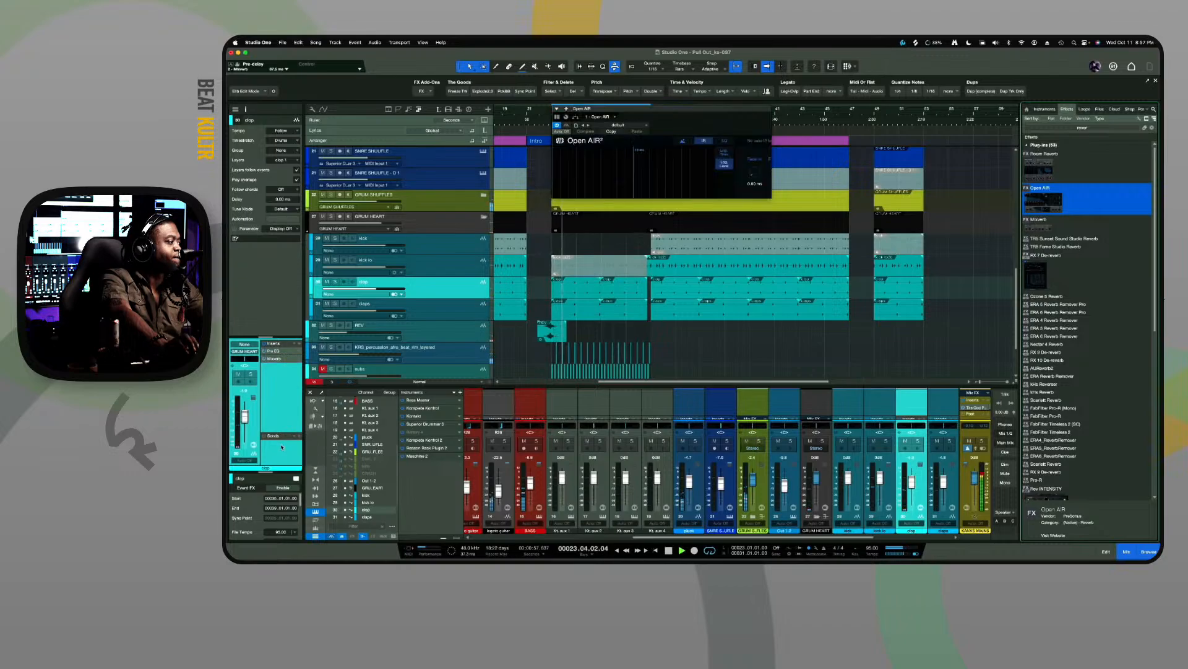
right_click(298, 361)
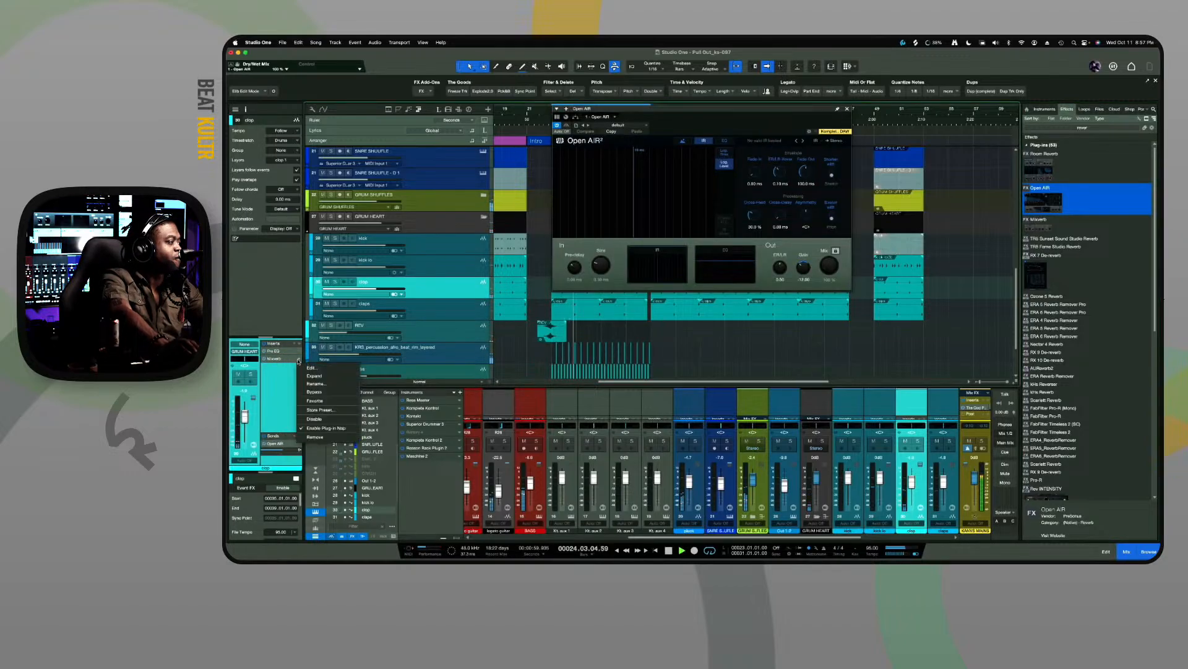
click(325, 438)
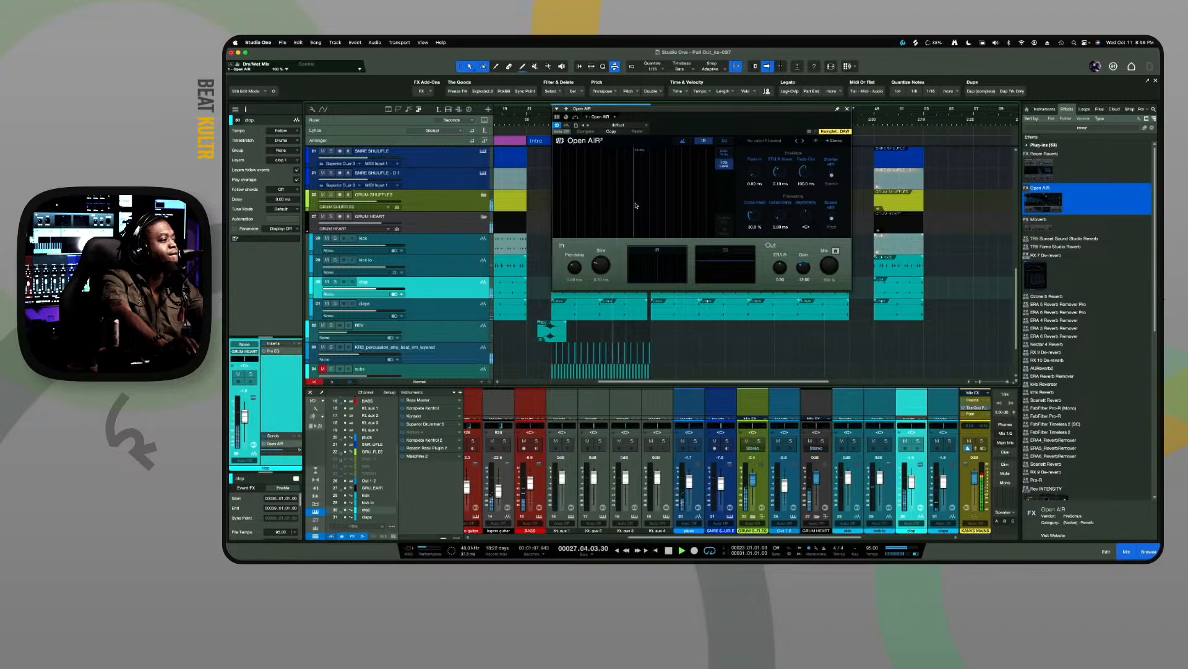
Raise Open AIR's reverb size and output gain and increase the clap's send level to the reverb
drag(598, 267, 598, 253)
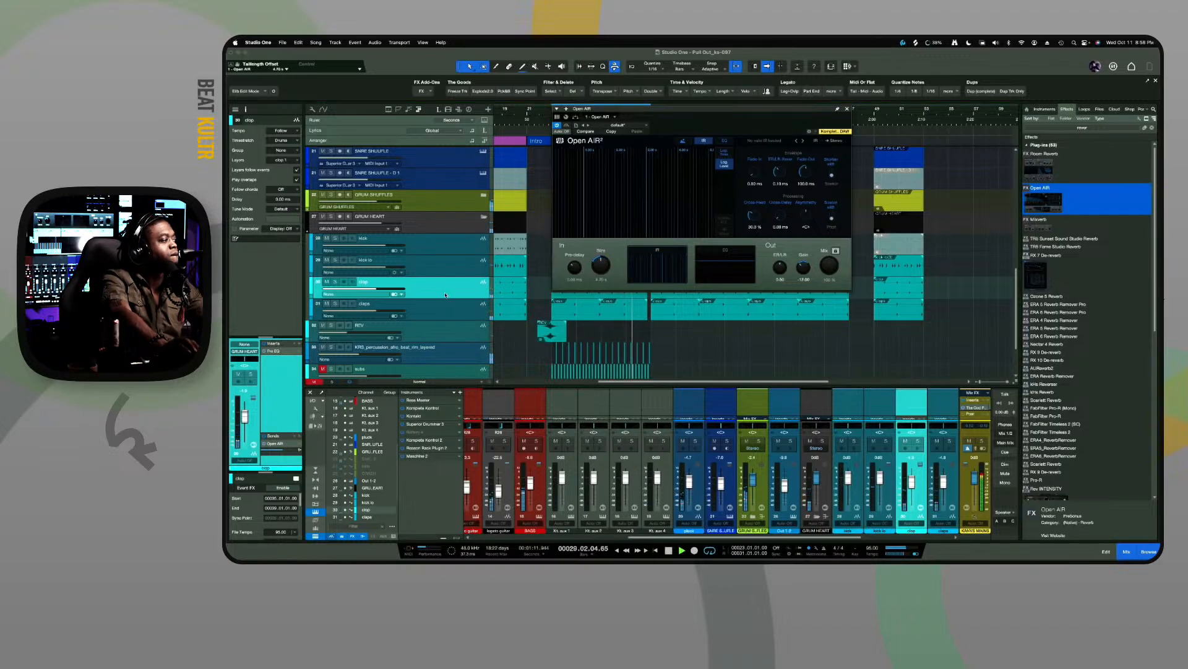
drag(280, 450, 286, 450)
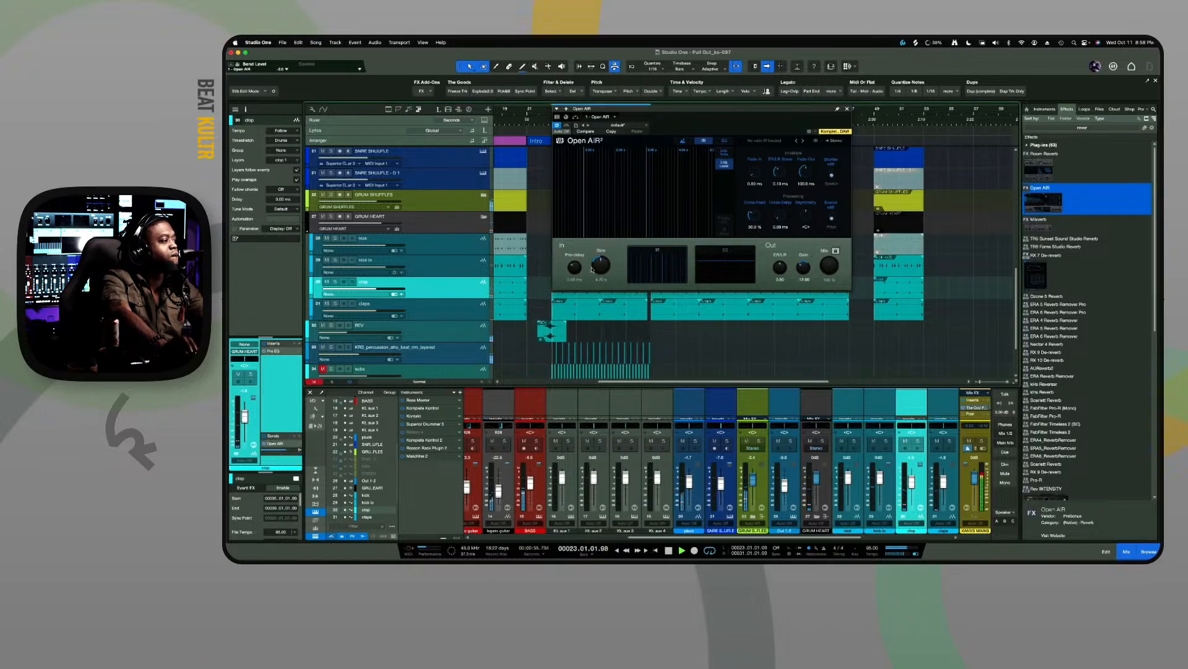
drag(592, 271, 600, 238)
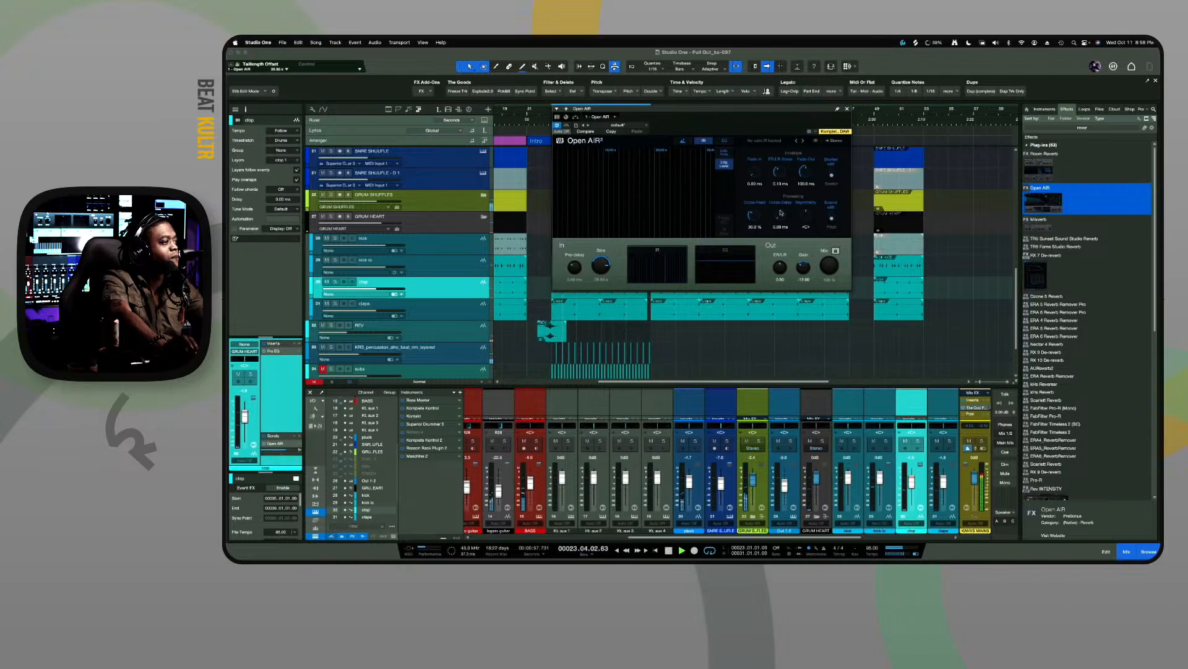
drag(800, 271, 807, 251)
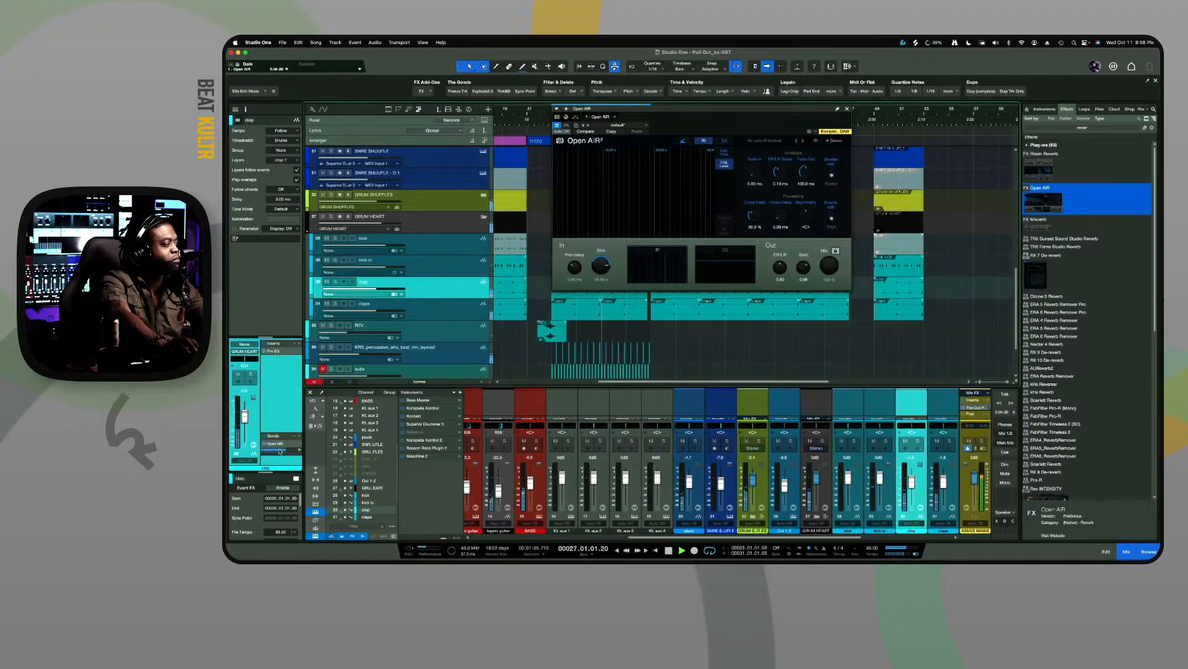
drag(283, 453, 292, 453)
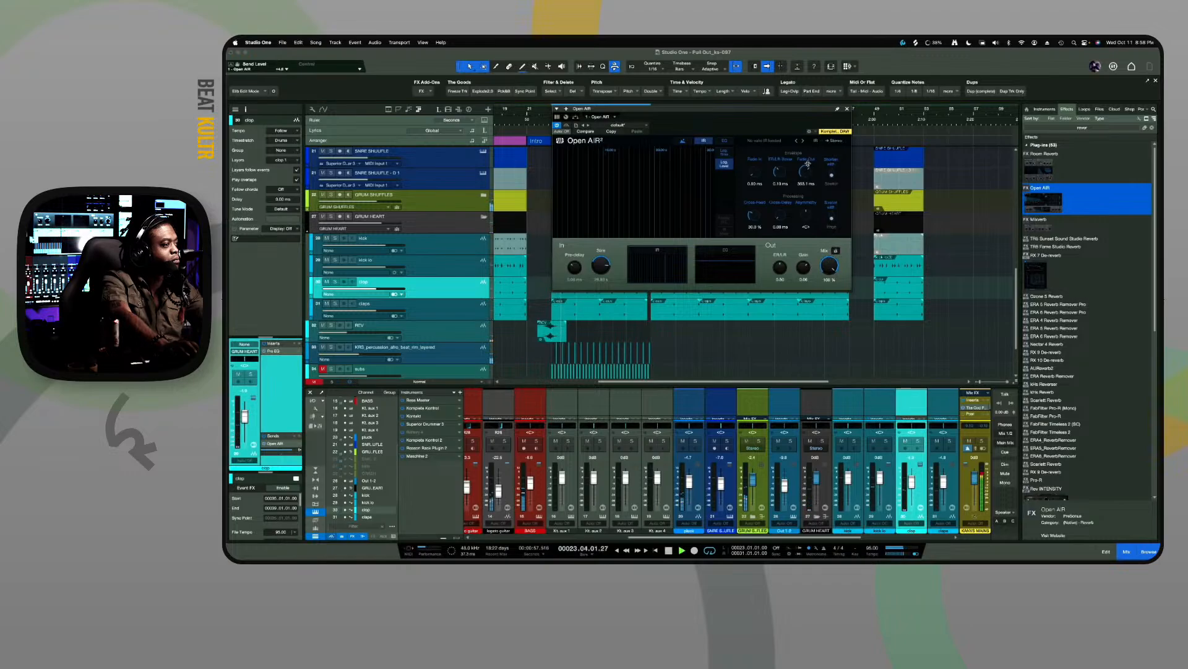
Cut the low bands in Open AIR's built-in EQ to thin out the reverb's bottom end
click(721, 142)
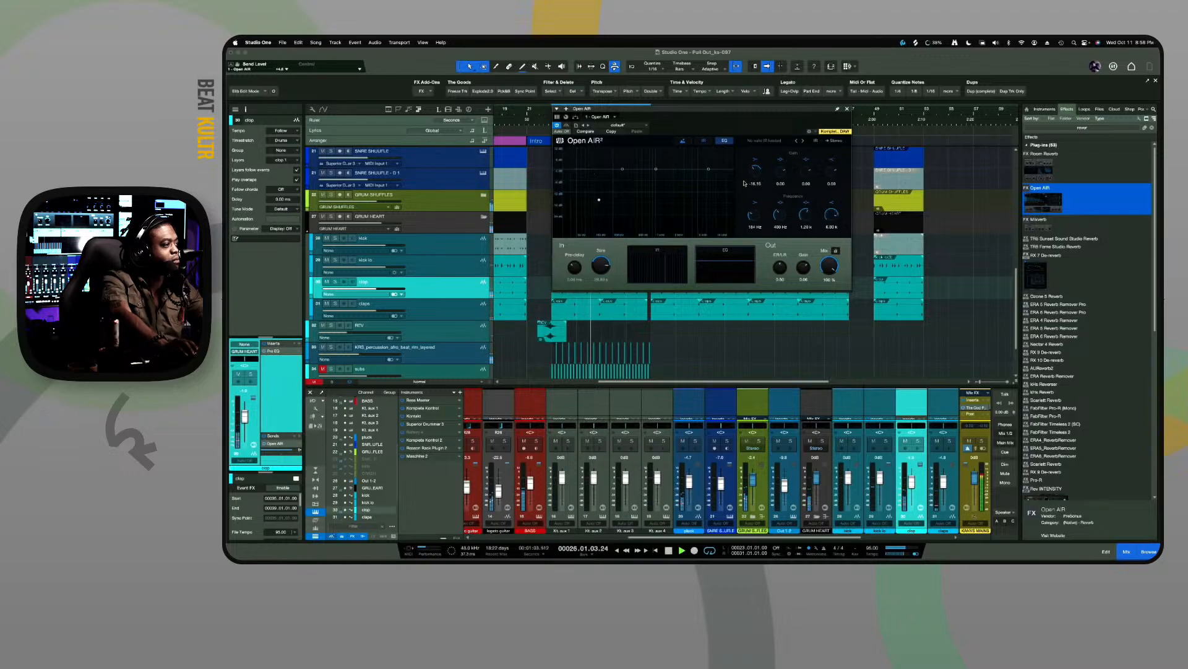
drag(755, 210, 753, 213)
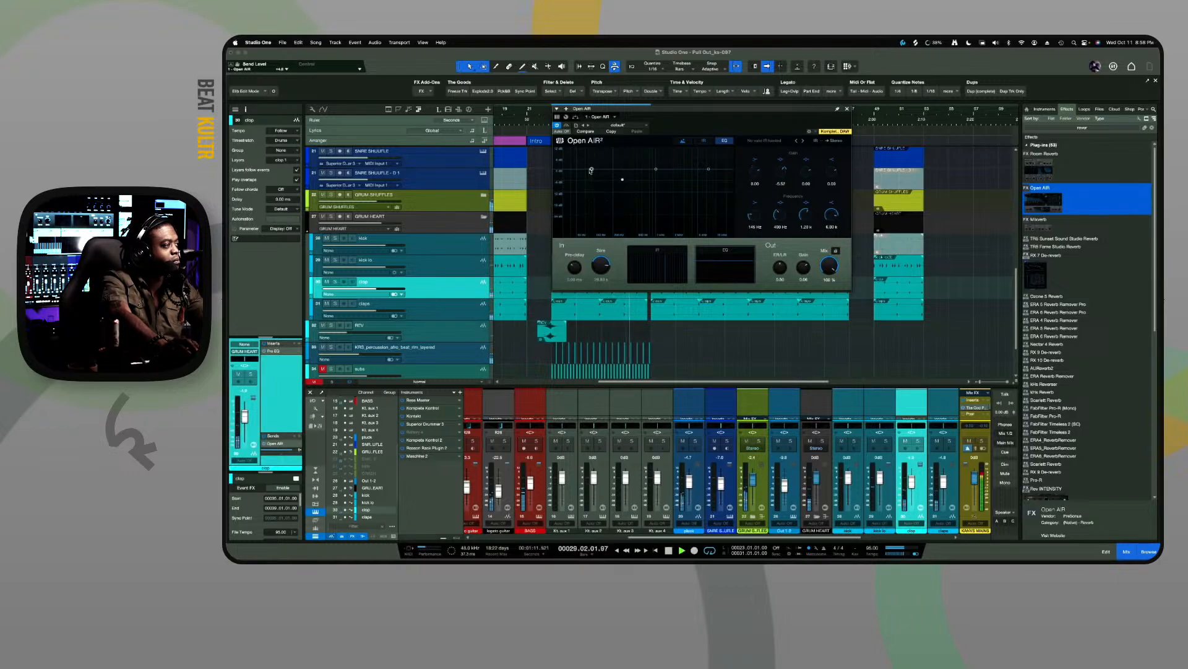
drag(591, 188, 591, 198)
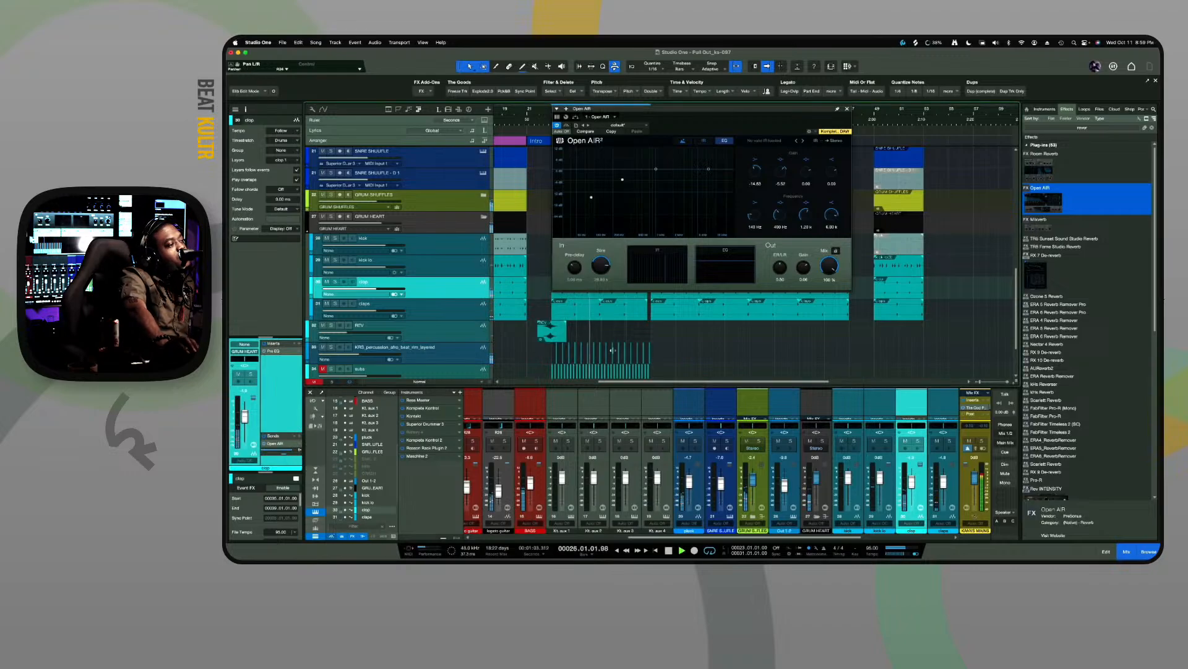
Load the At Court preset from the 3D-IR Halls category in Open AIR
click(624, 125)
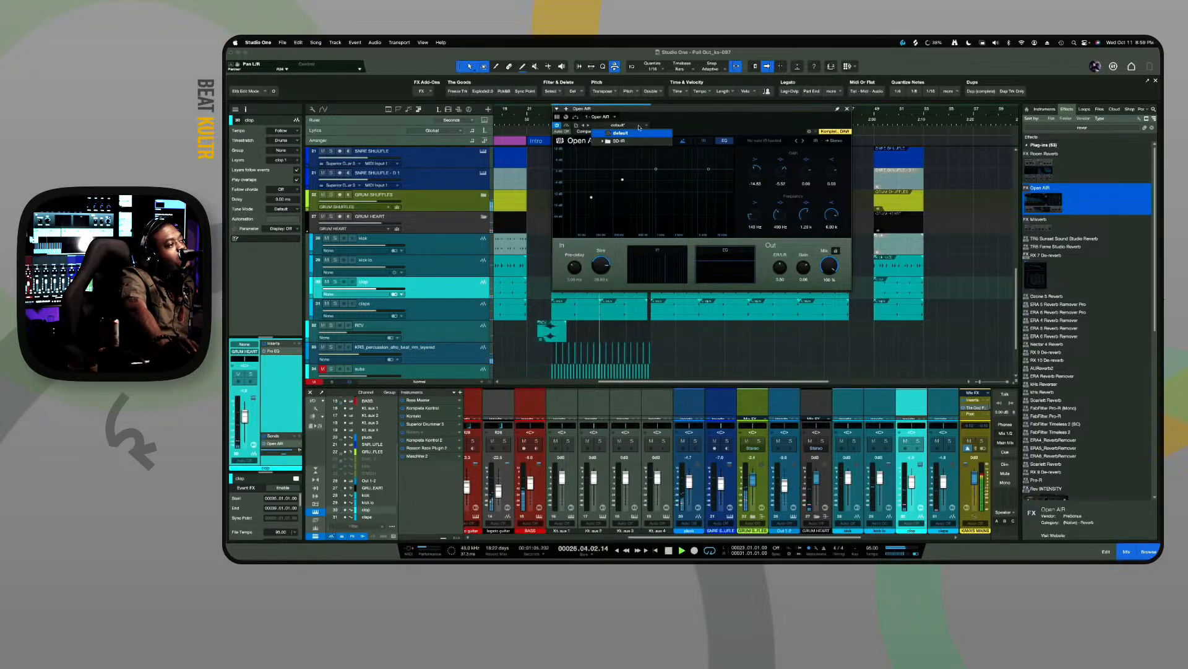
click(639, 142)
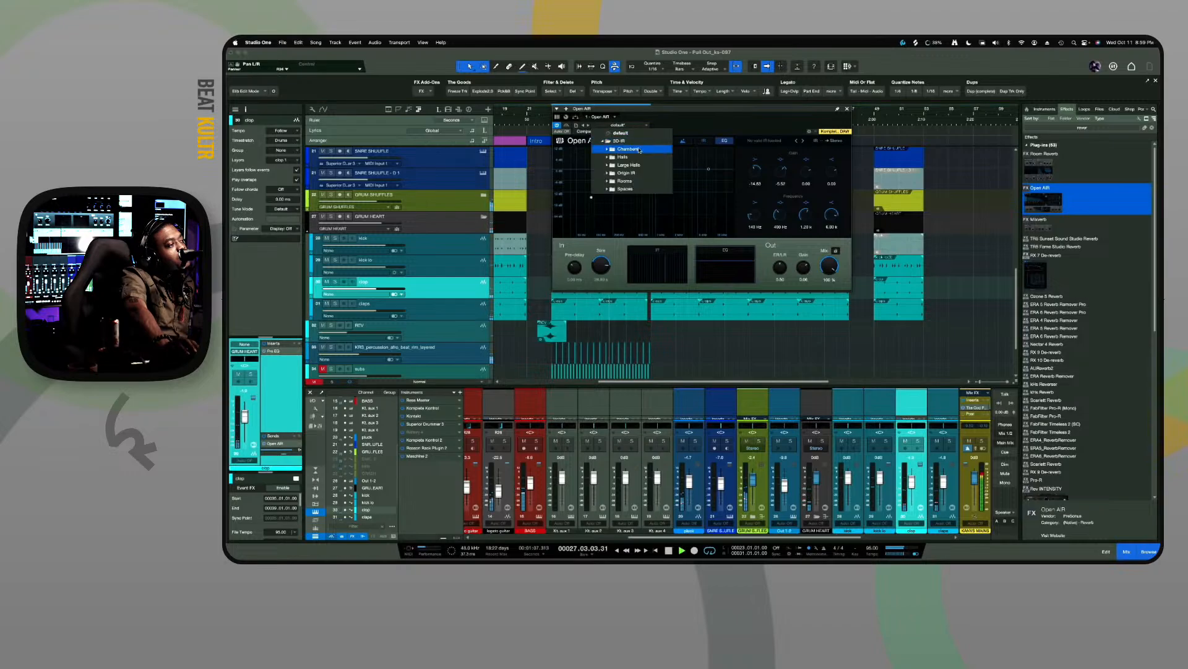
click(637, 157)
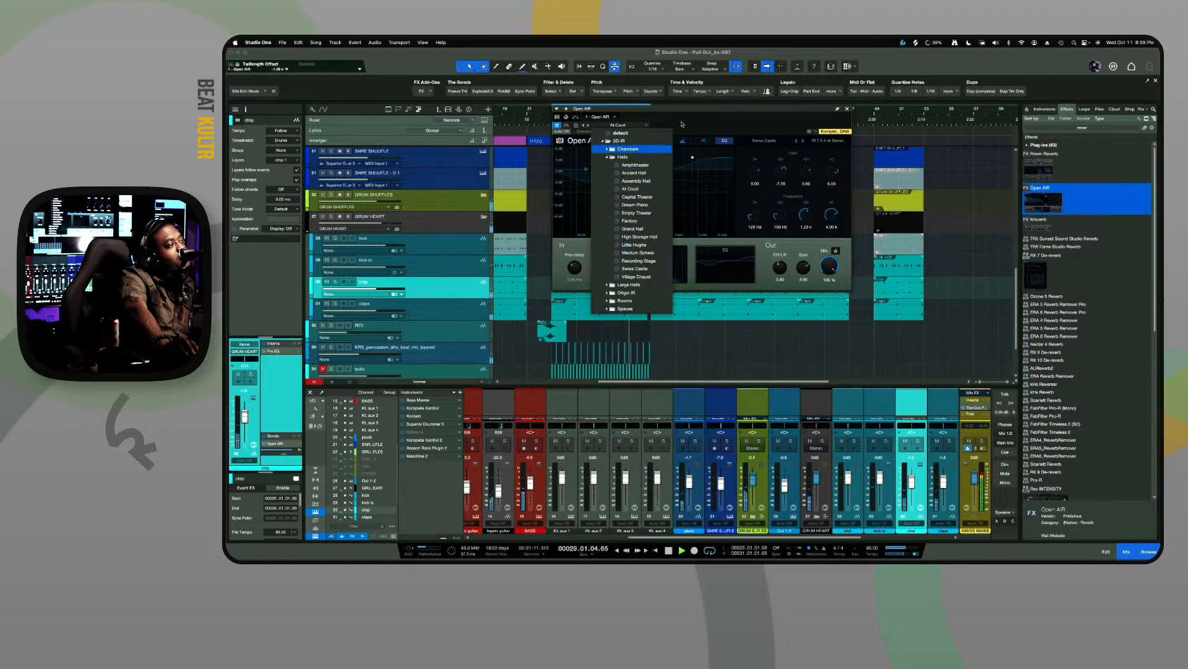
click(635, 189)
Reshape Open AIR's EQ by cutting the low-mid and high bands deeply and boosting the high-mid band slightly near 2 kHz
drag(593, 183, 593, 188)
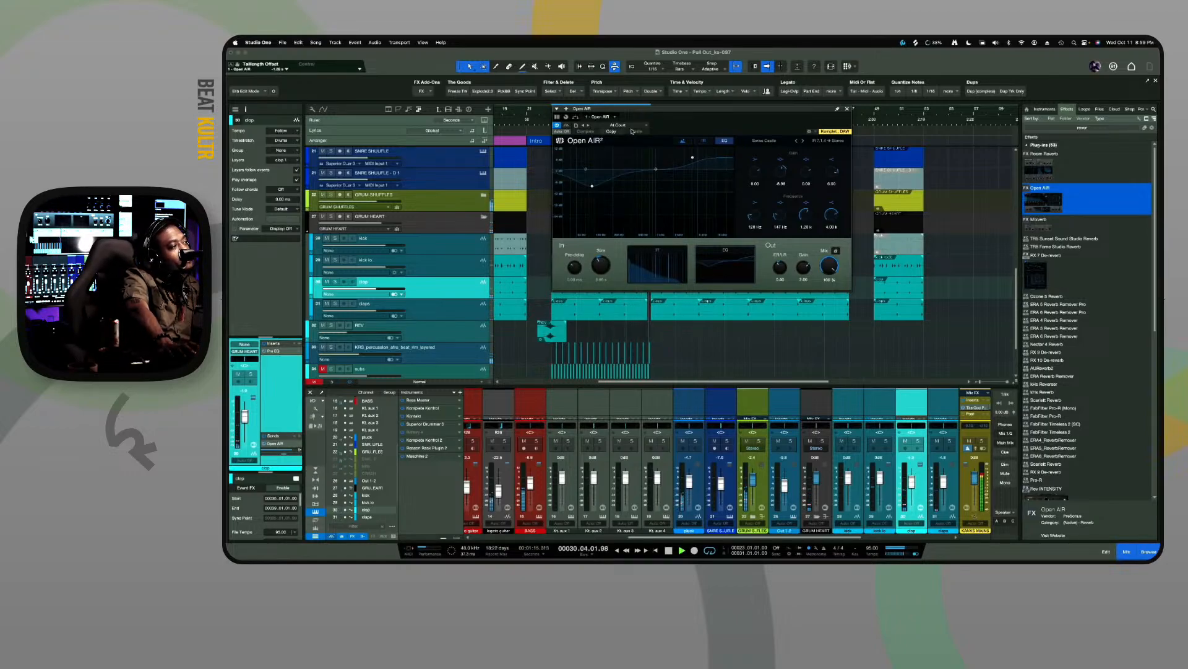
click(657, 267)
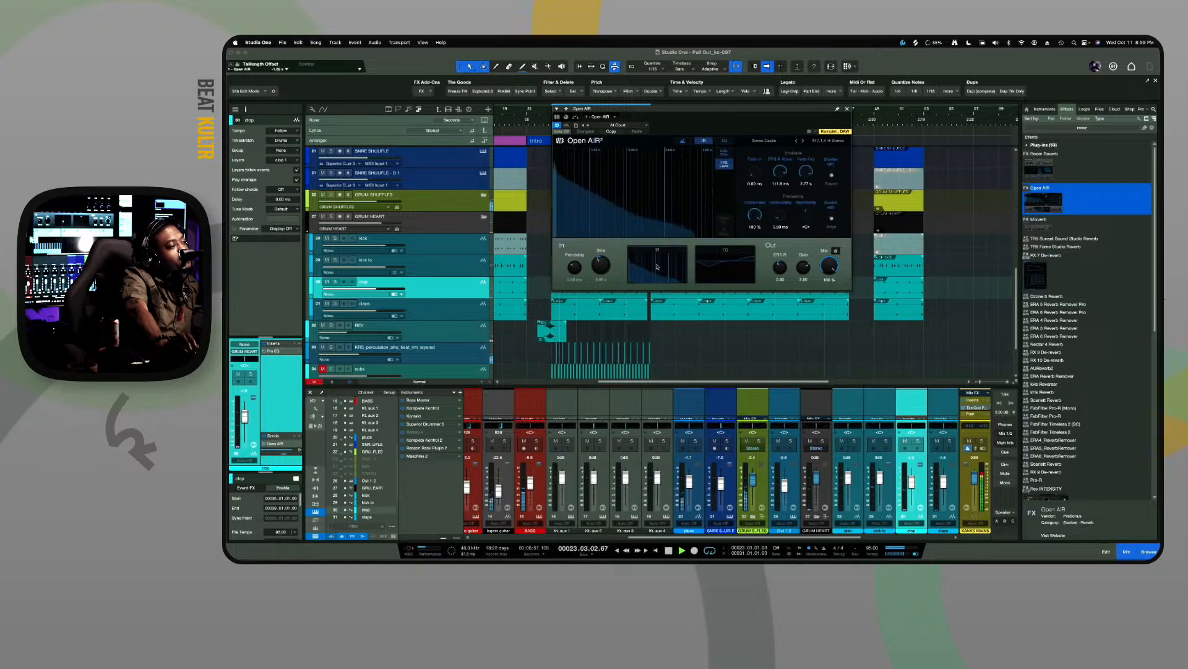
click(726, 141)
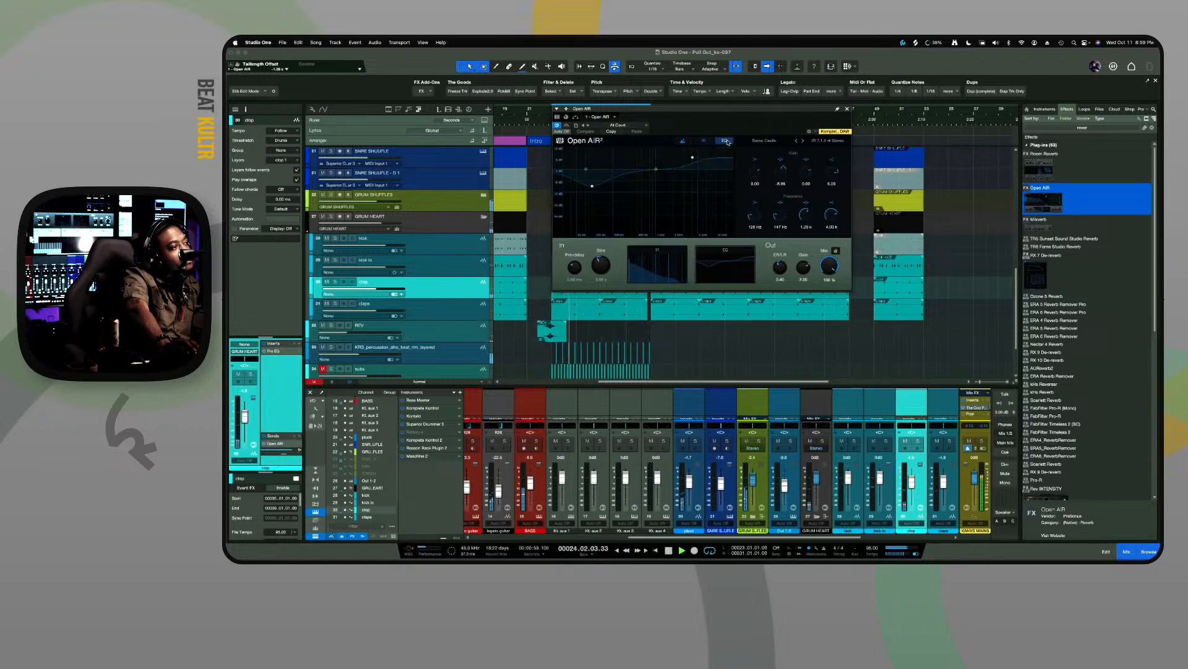
drag(592, 185, 580, 214)
drag(695, 161, 709, 227)
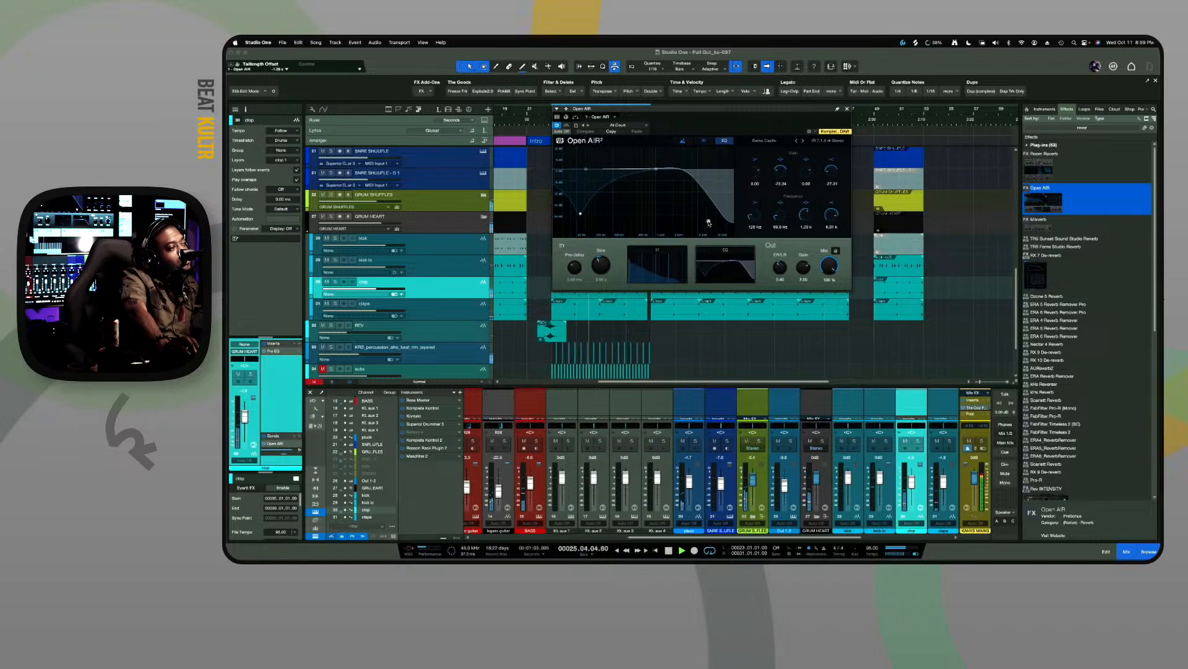
drag(655, 169, 675, 161)
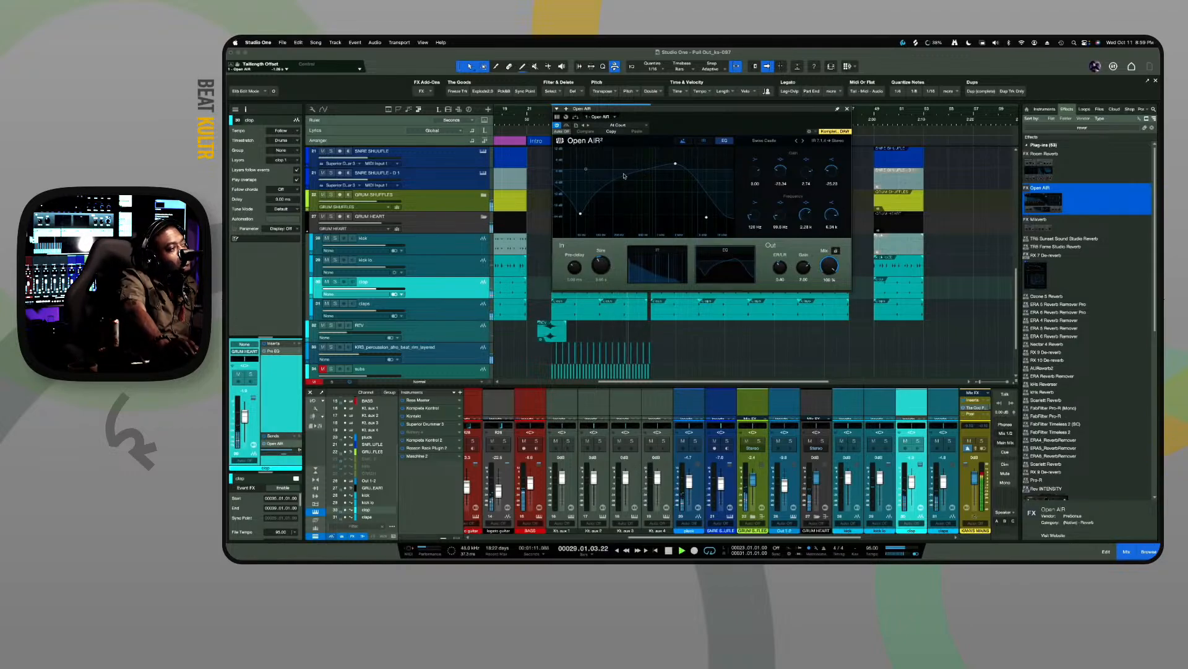
Reset and recut Open AIR's low-mid EQ band, lower the low band's gain to its minimum and raise its frequency
double_click(580, 214)
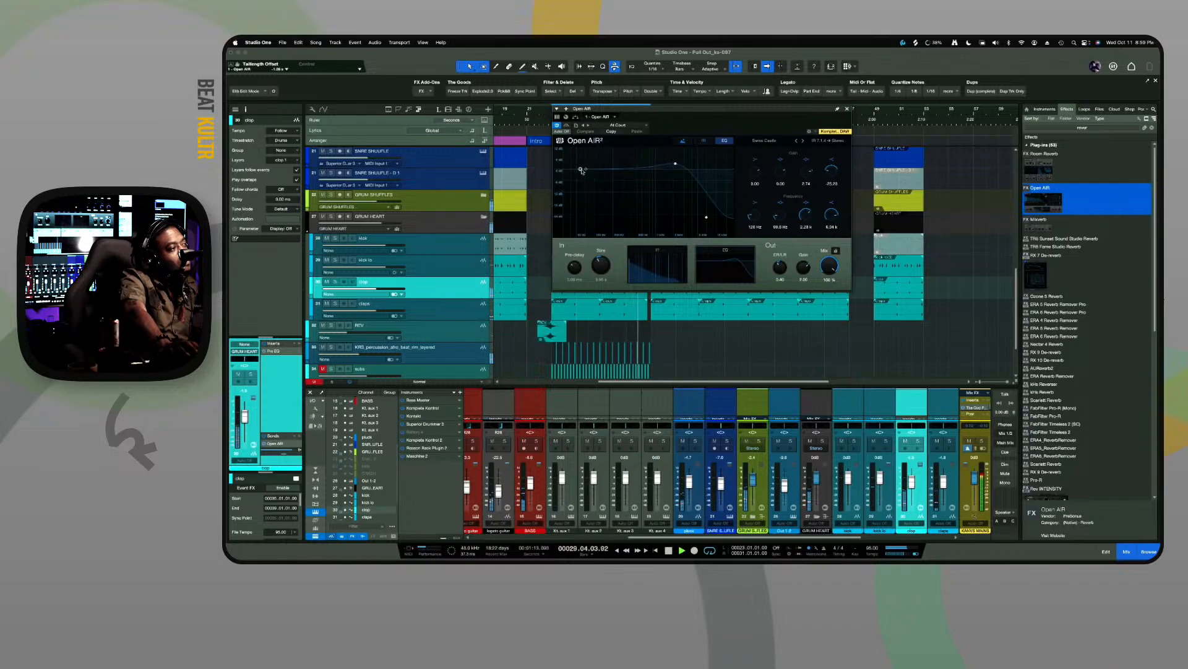
drag(582, 170, 587, 217)
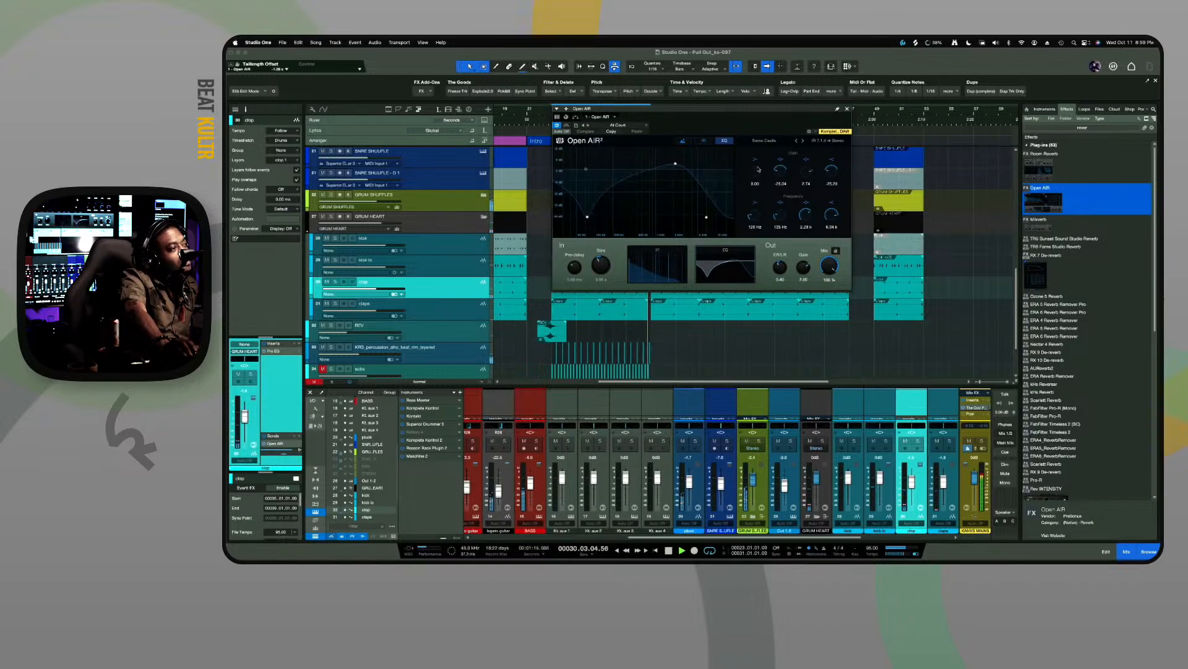
drag(758, 169, 760, 228)
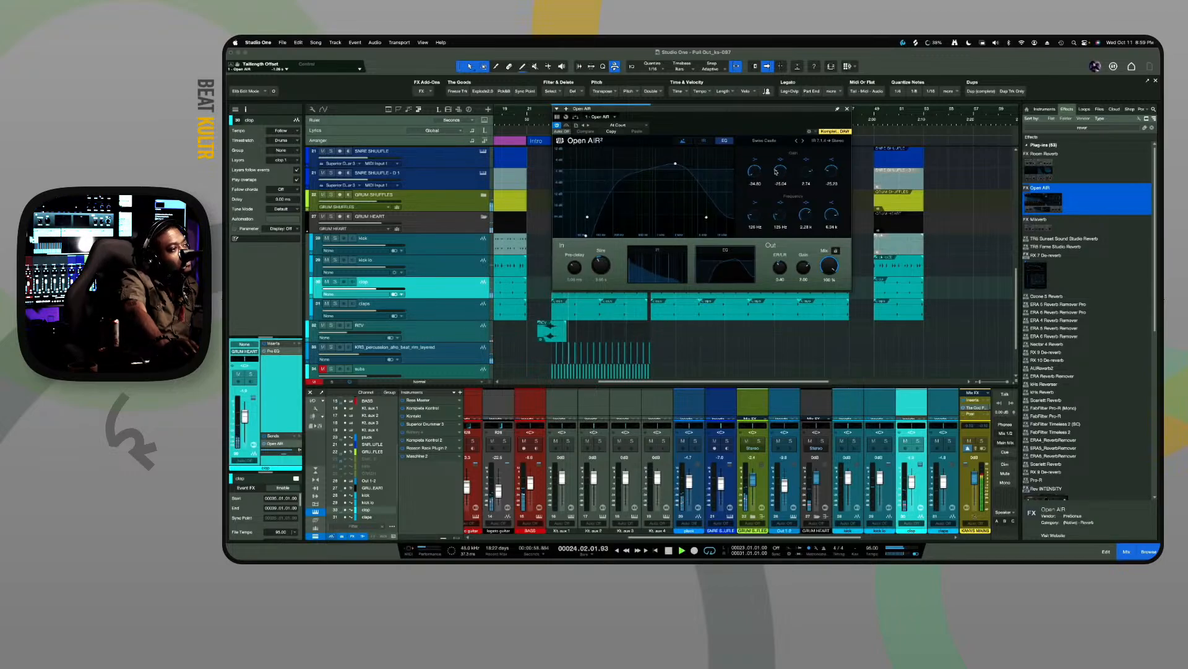
drag(777, 172, 755, 206)
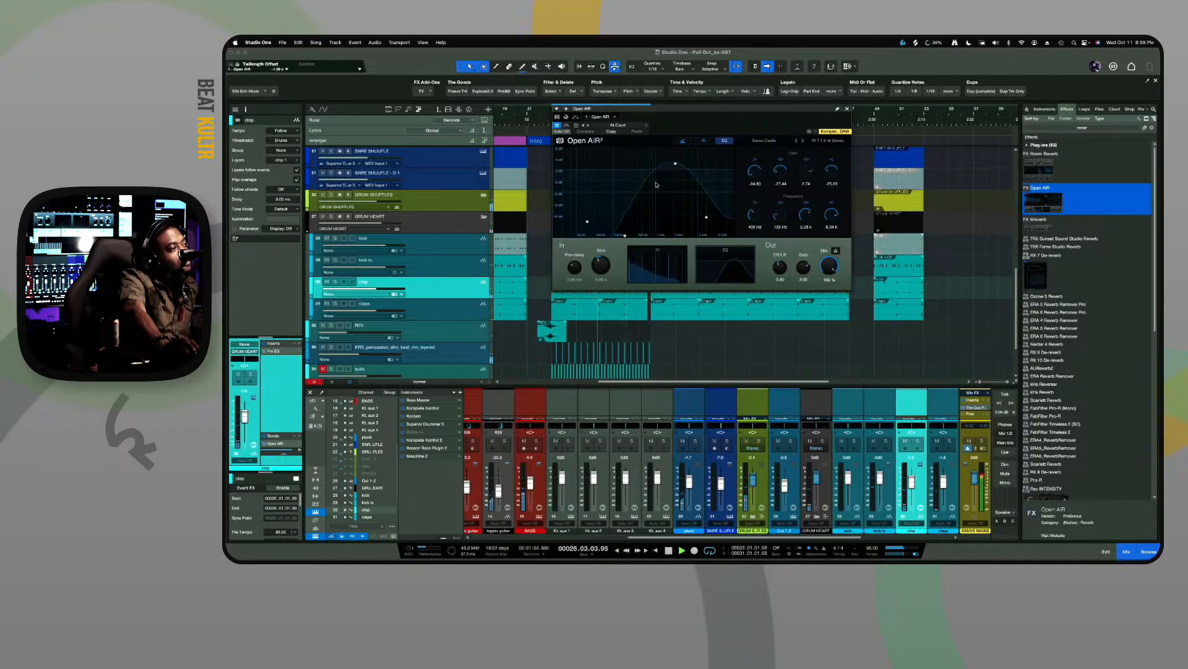
Lower the high-mid band's peak slightly in Open AIR's EQ and view the enlarged picture of the hall
drag(675, 164, 674, 174)
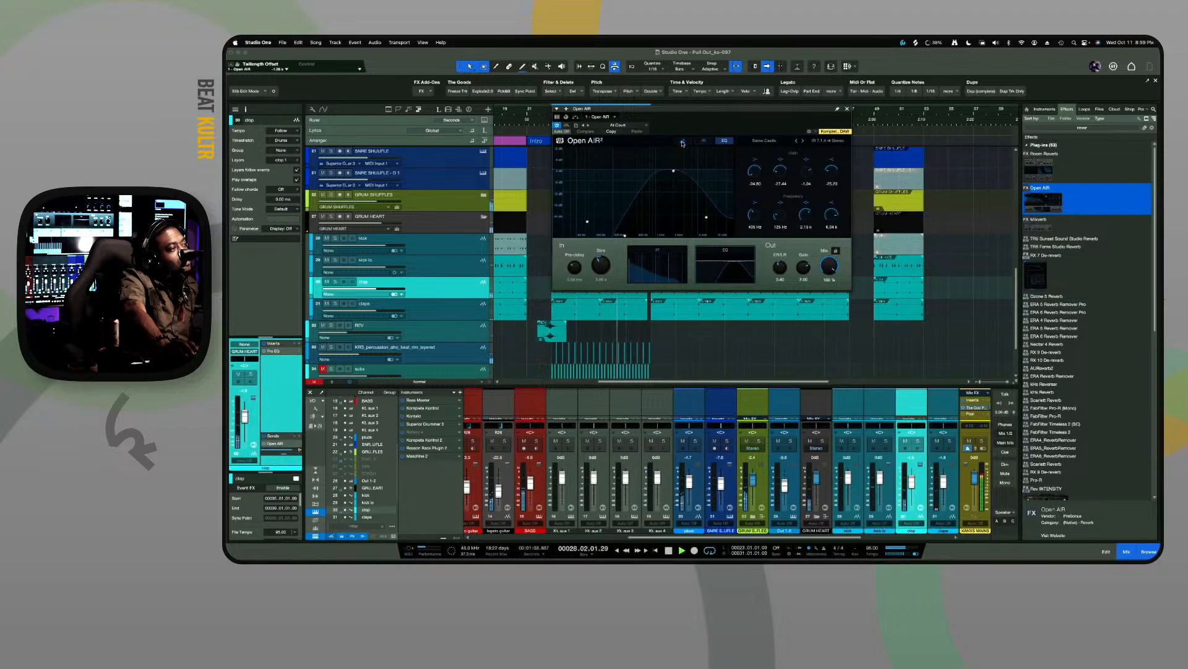
click(683, 144)
click(667, 212)
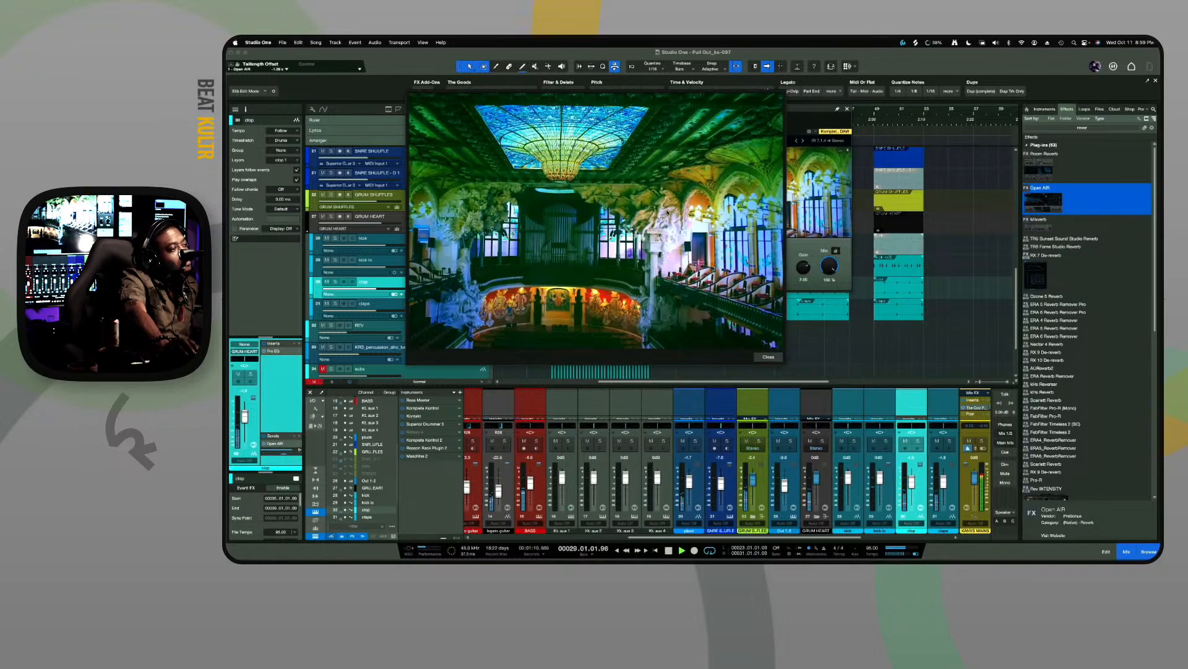
click(769, 357)
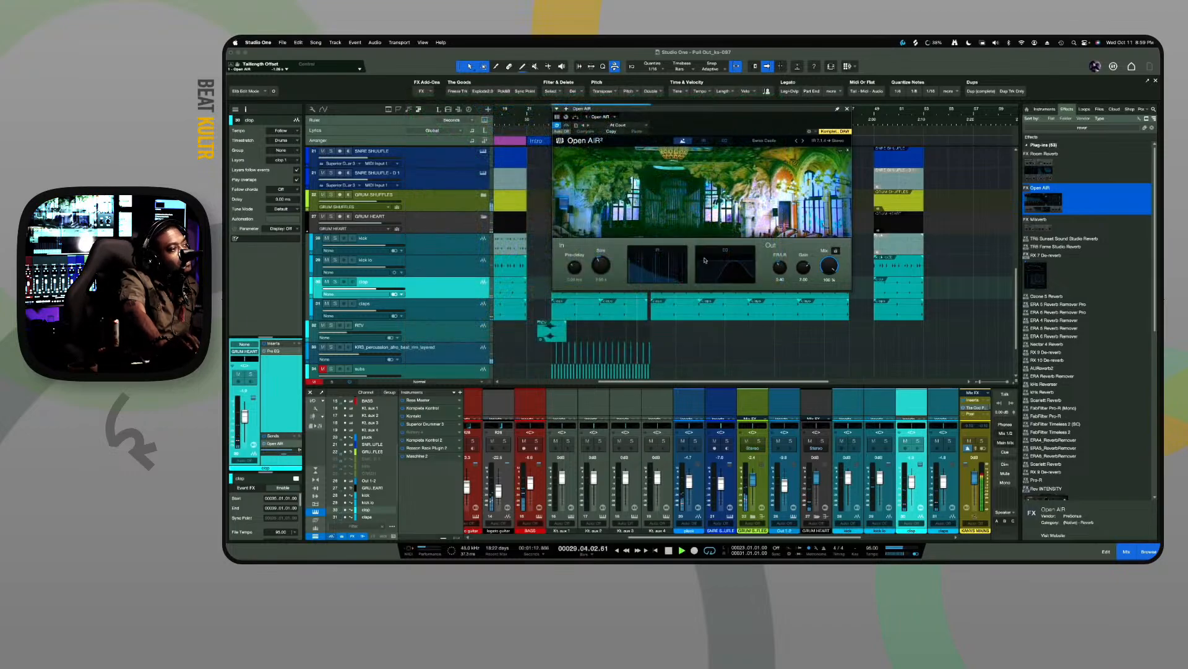
Compare Open AIR's impulse response, EQ and picture views, and close the reverb's window
click(704, 142)
click(725, 141)
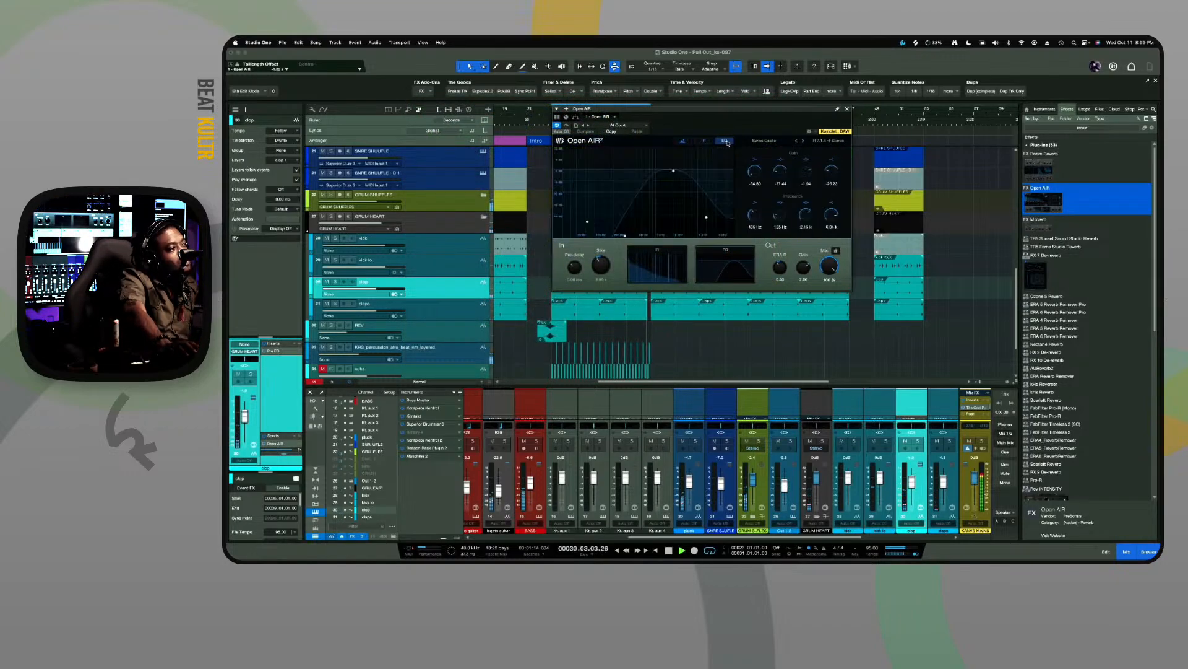
click(704, 142)
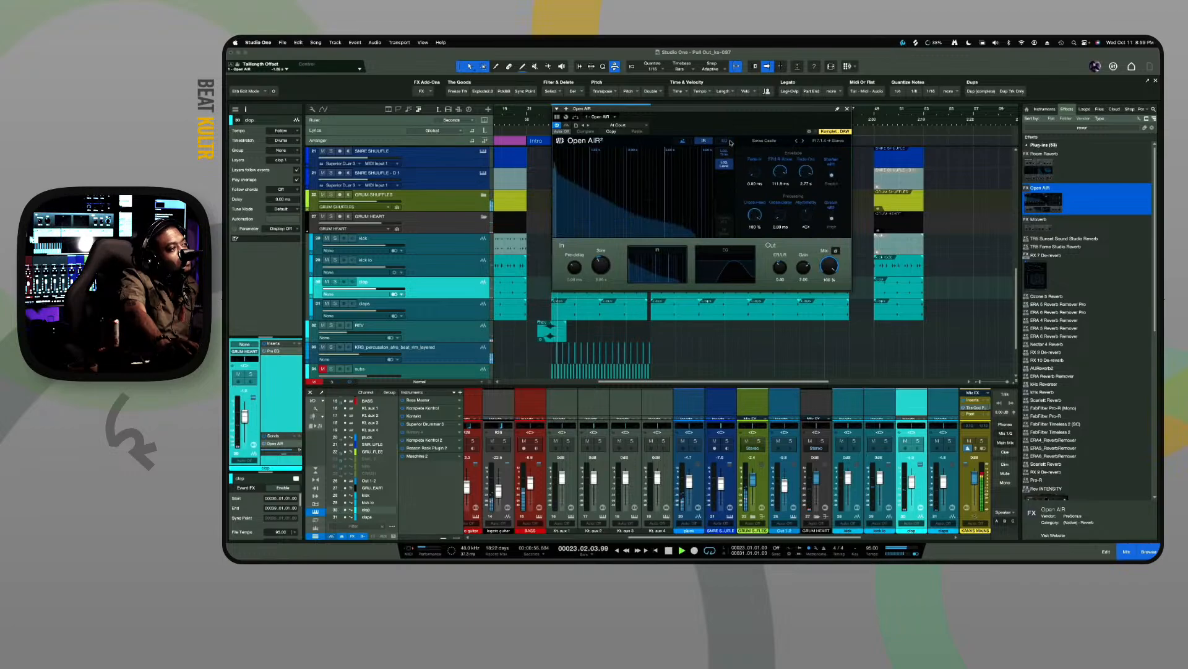
click(728, 142)
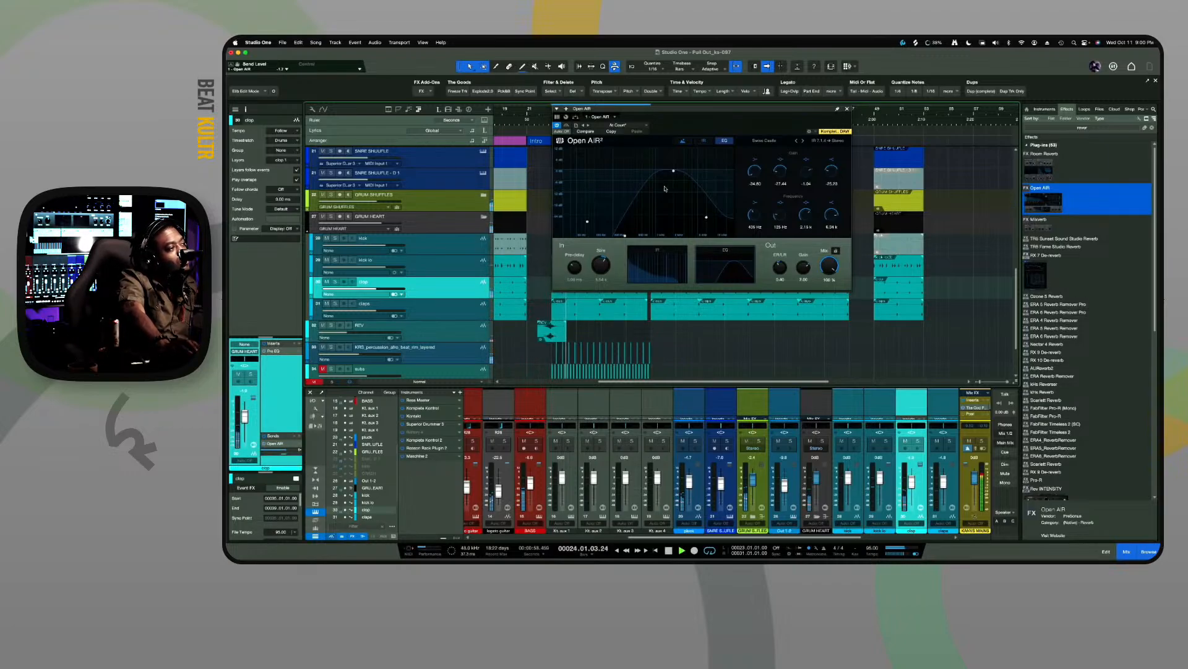
click(684, 141)
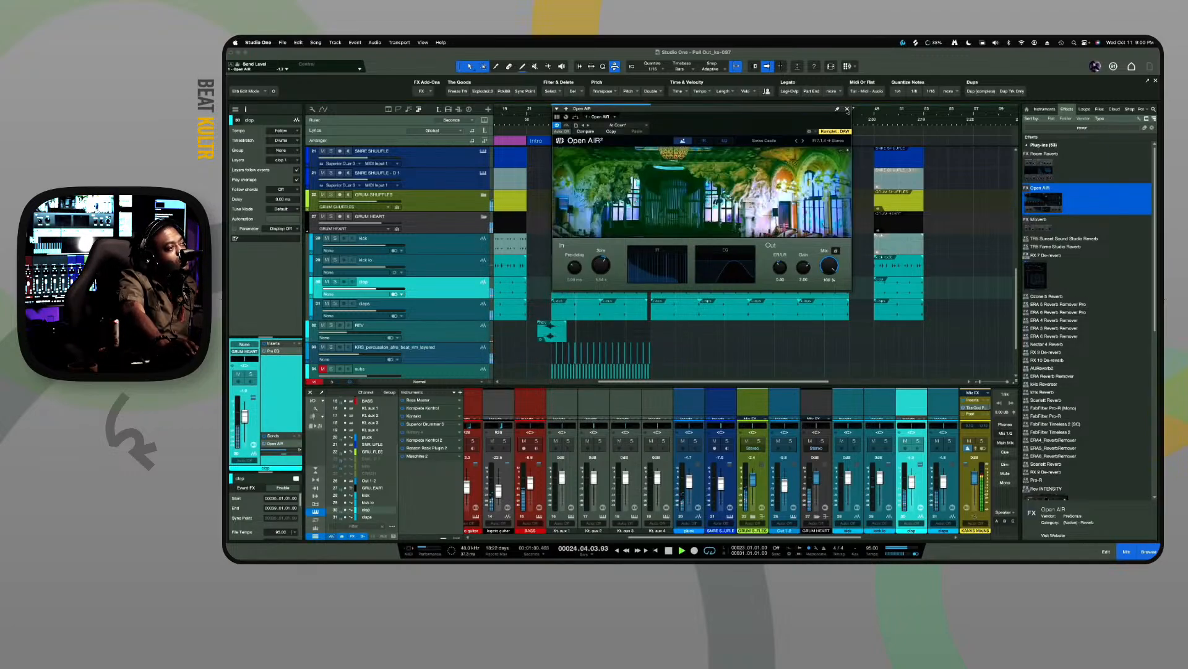
click(848, 109)
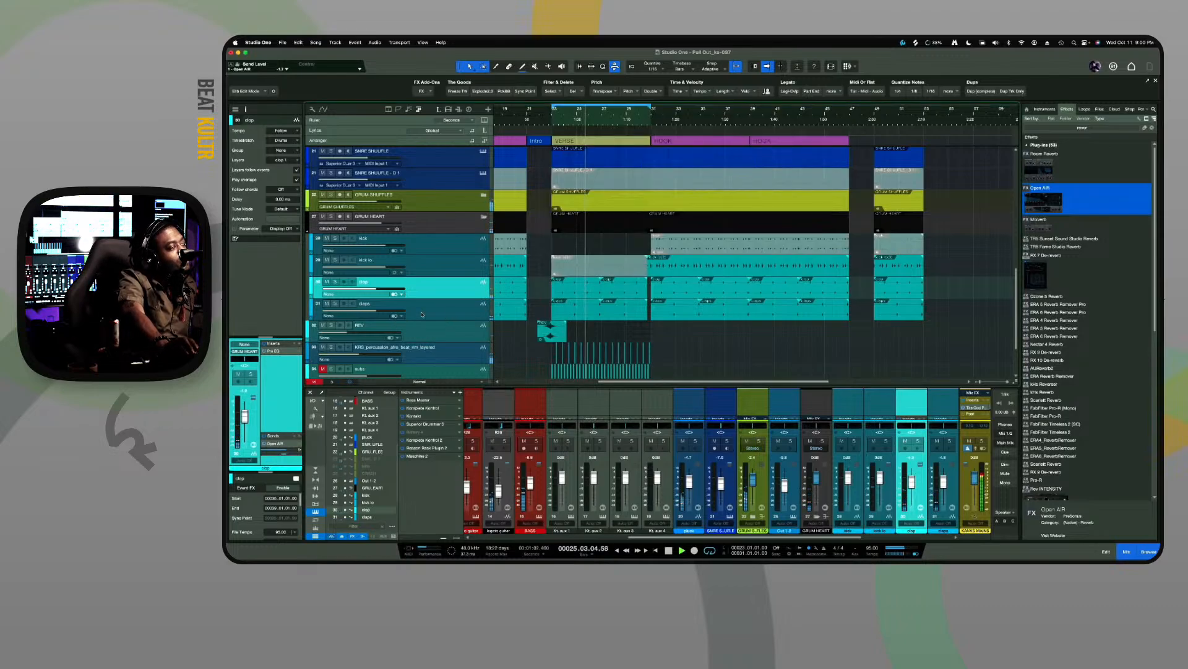
Audition the muted track below the KRS percussion track by unmuting it for a moment and muting it again
scroll(425, 317, down, 3)
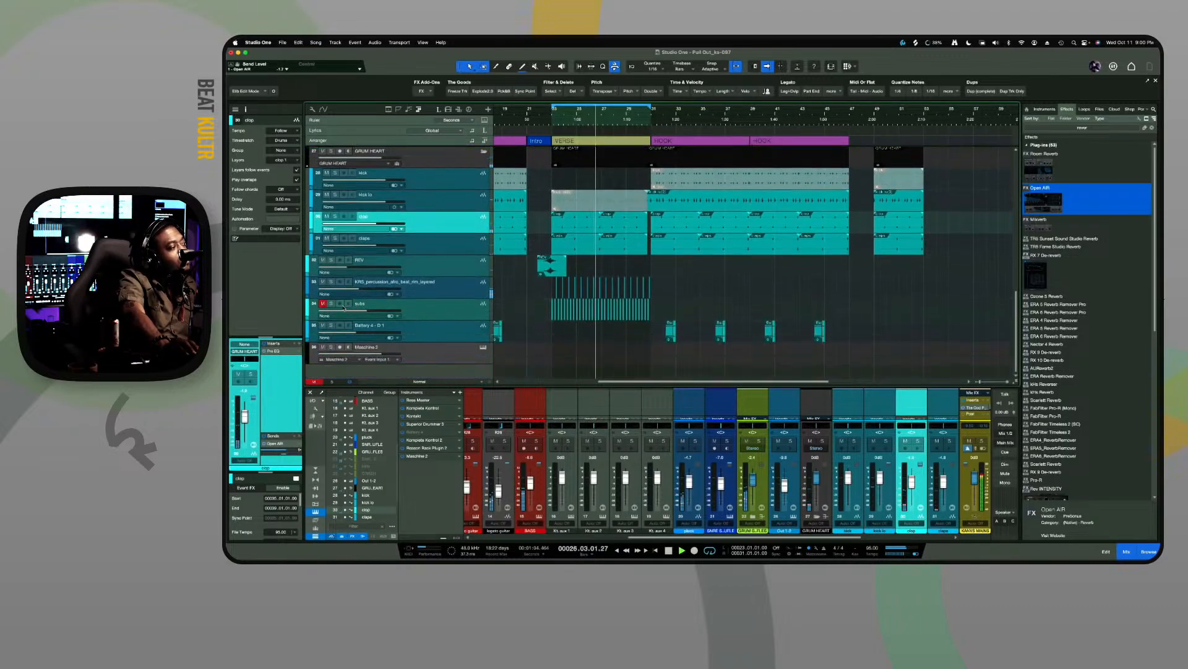
click(432, 286)
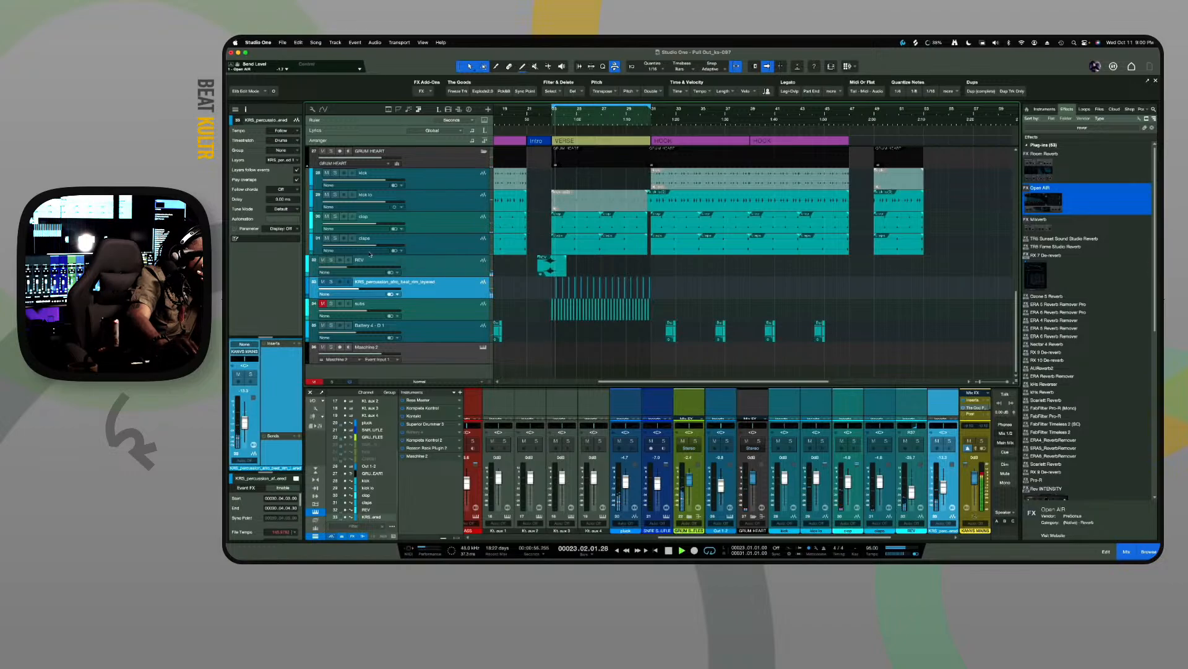
scroll(313, 298, up, 1)
click(321, 308)
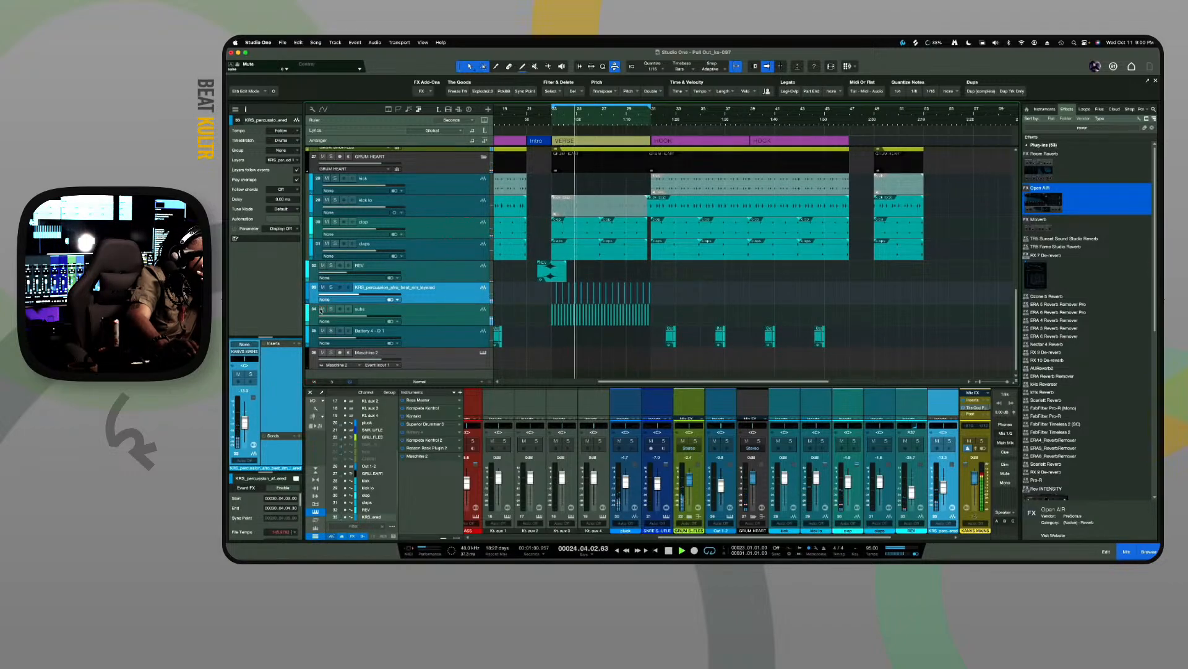
click(322, 308)
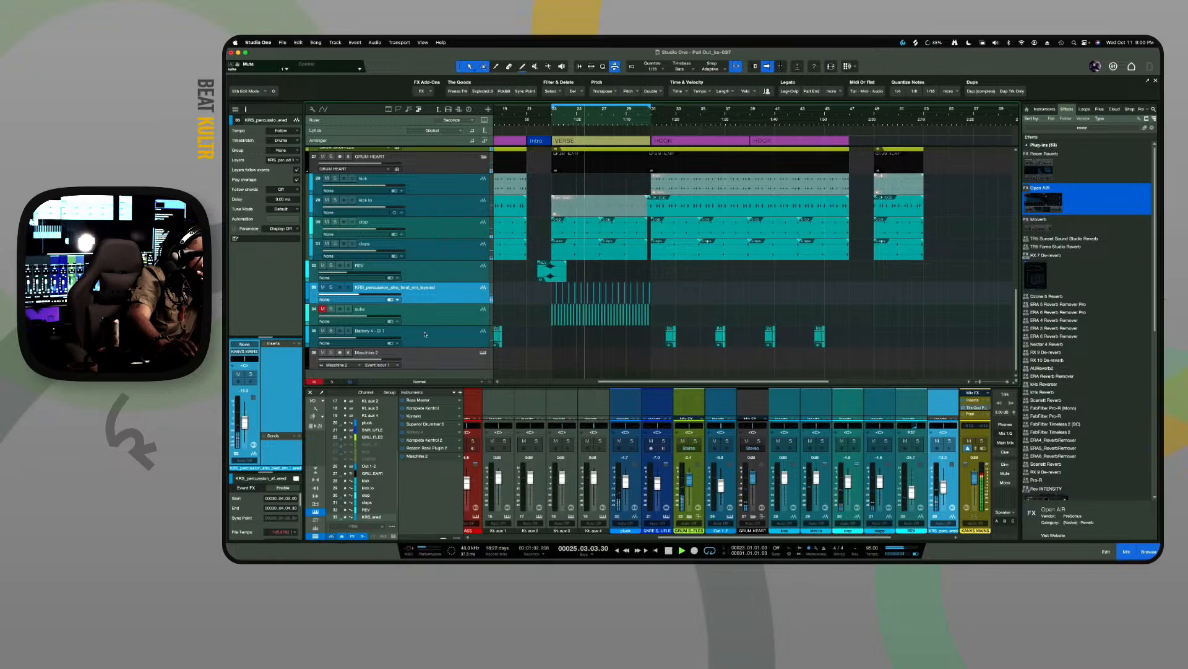
Split the BASS event at the end of the verse and set the hook part's start to 30.04.01.00
click(488, 263)
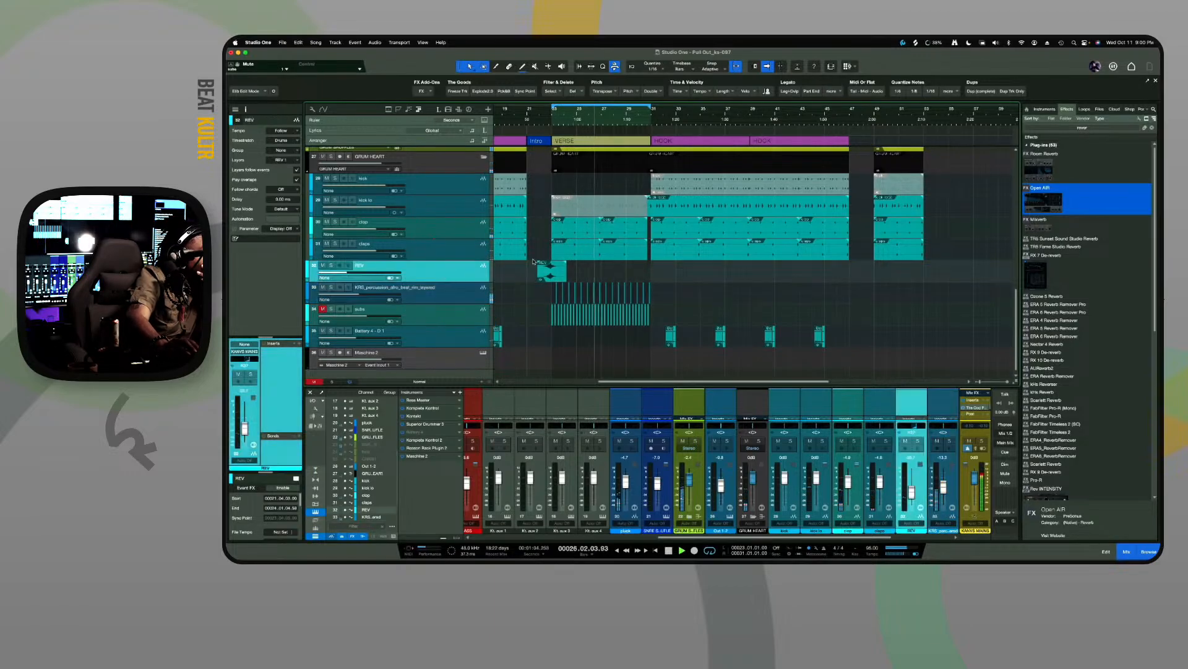
scroll(375, 209, up, 3)
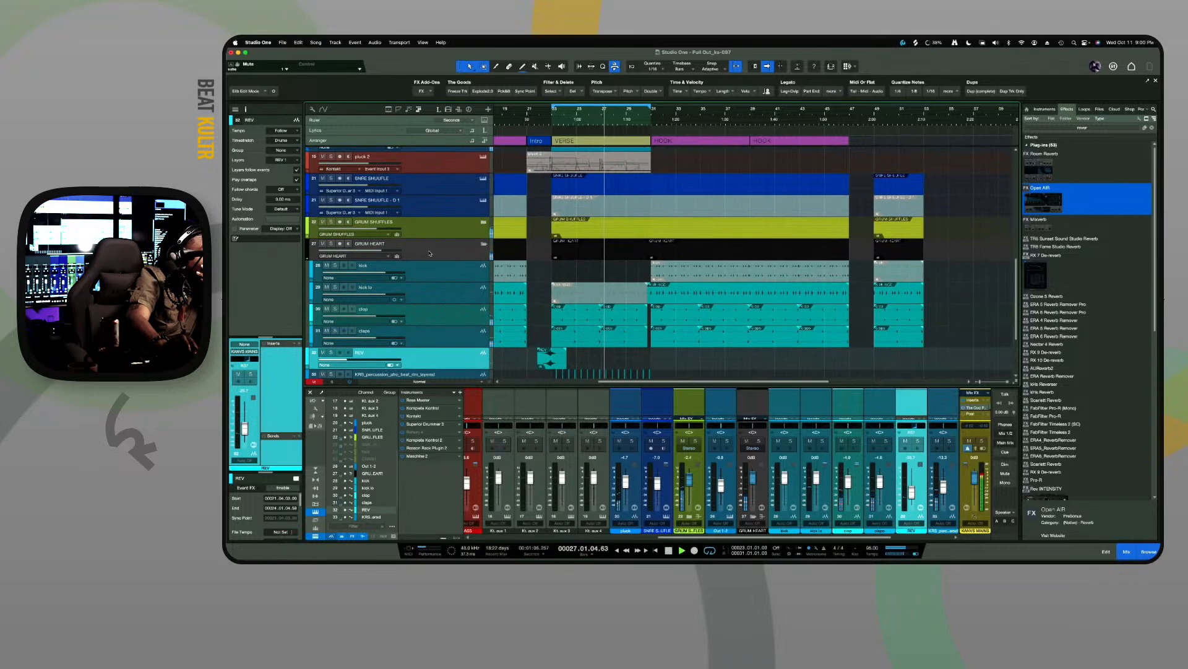
scroll(421, 257, up, 2)
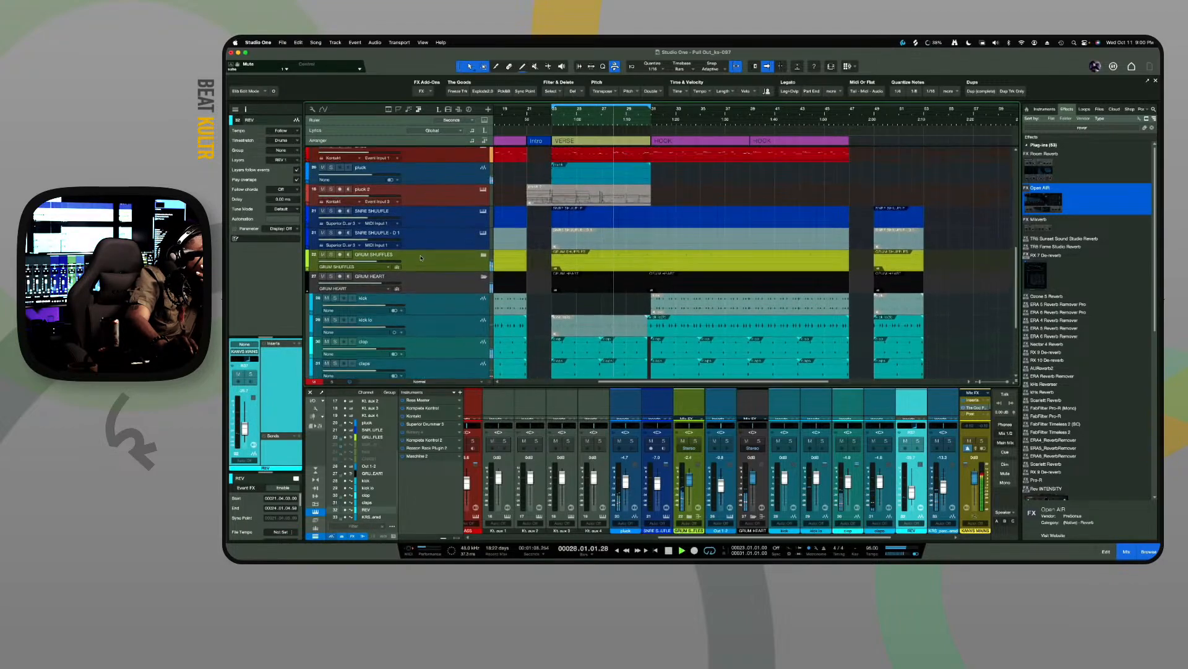
scroll(420, 258, up, 3)
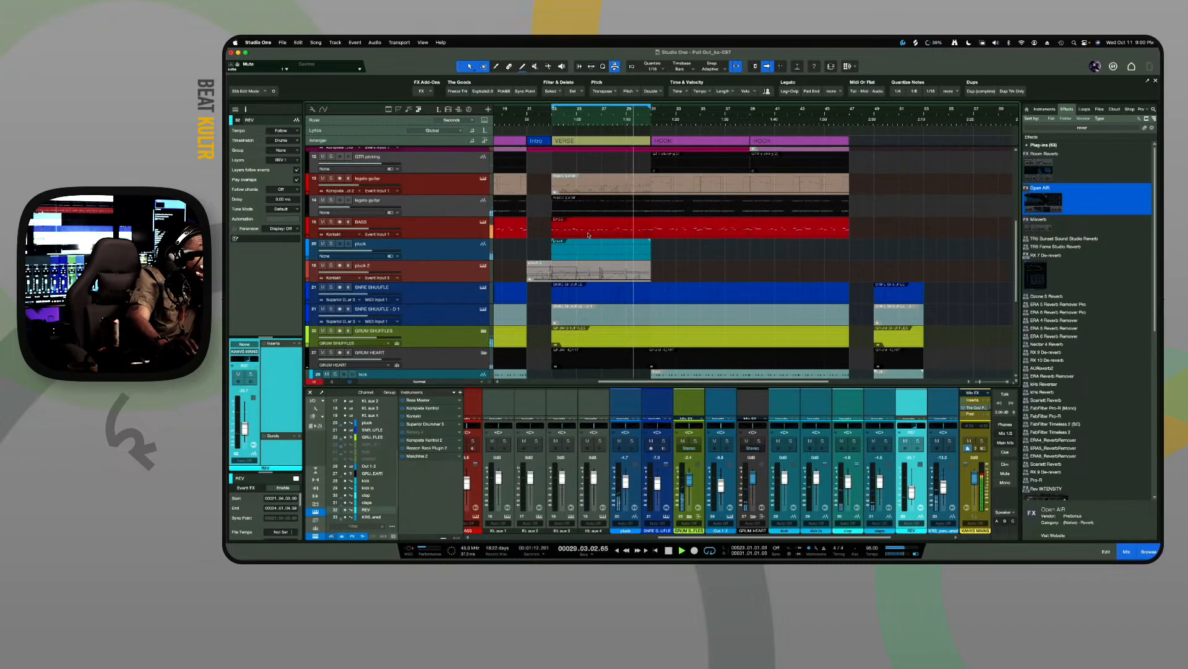
click(648, 227)
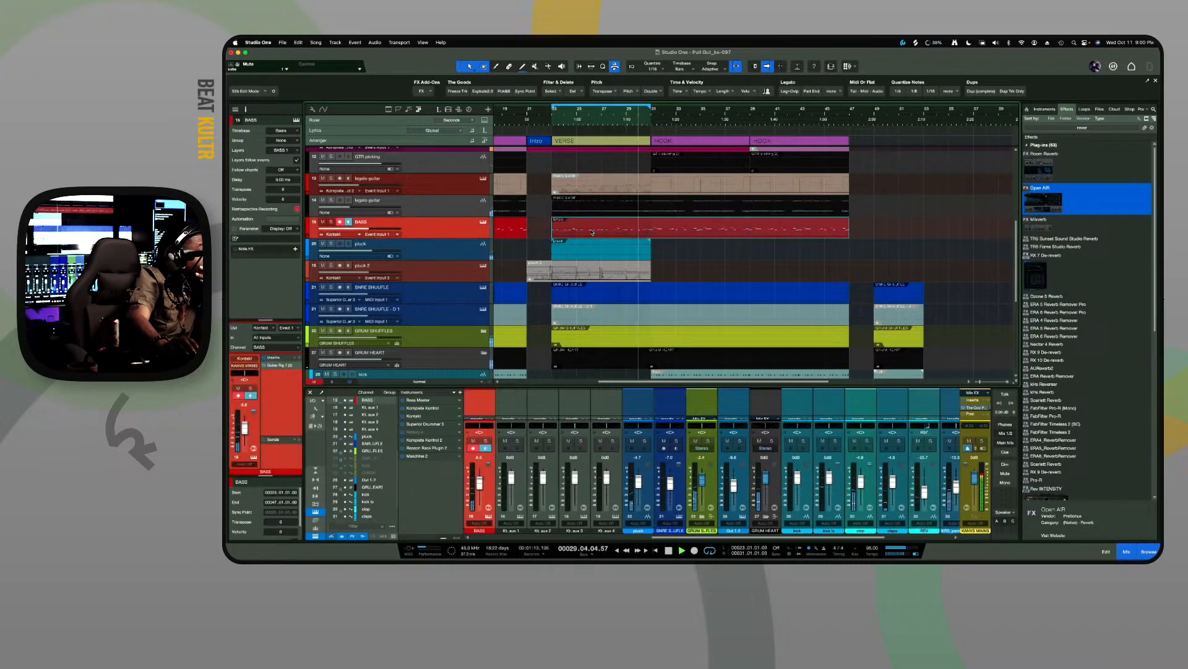
alt+click(648, 226)
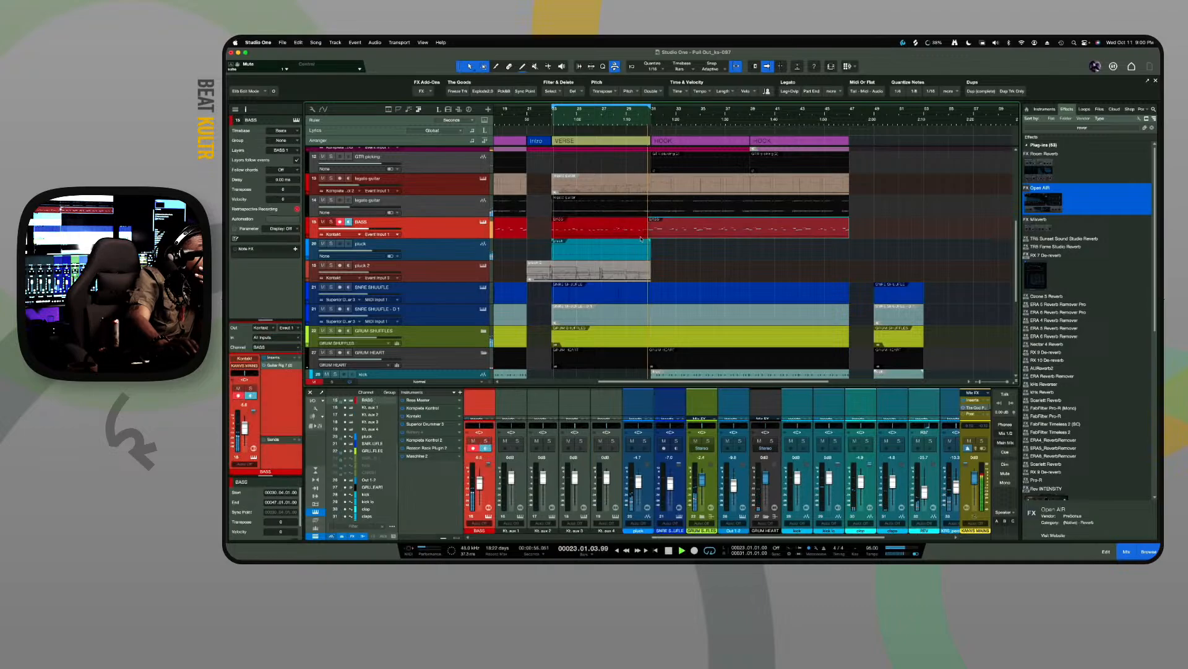
drag(648, 234, 652, 234)
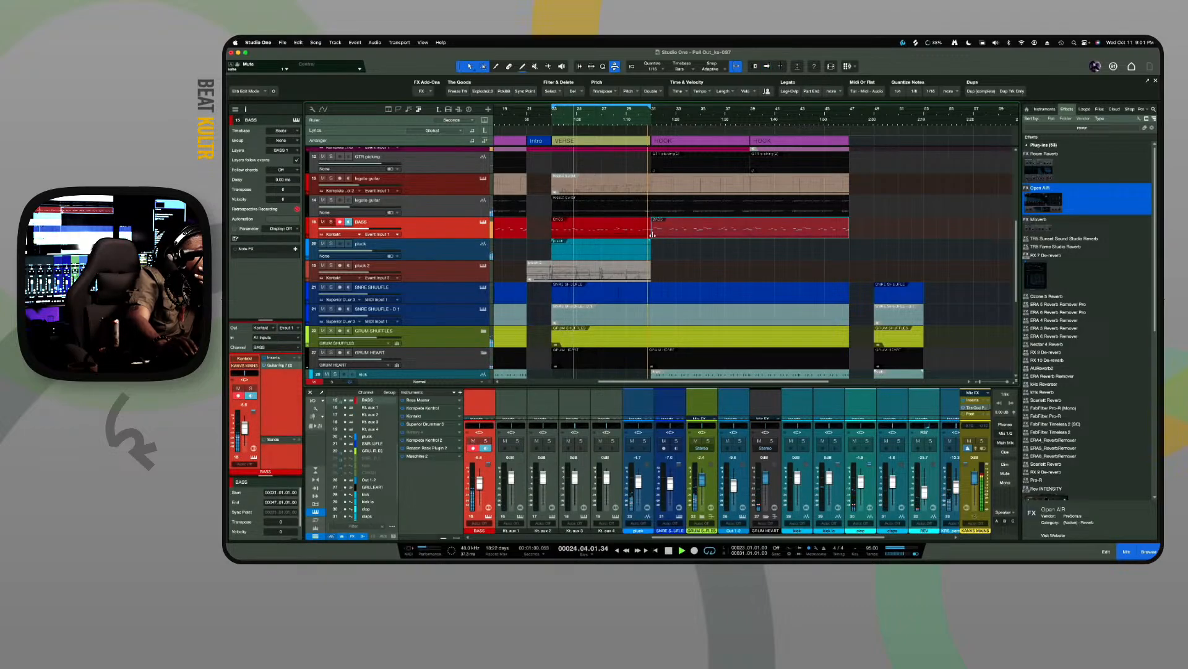
drag(651, 235, 650, 235)
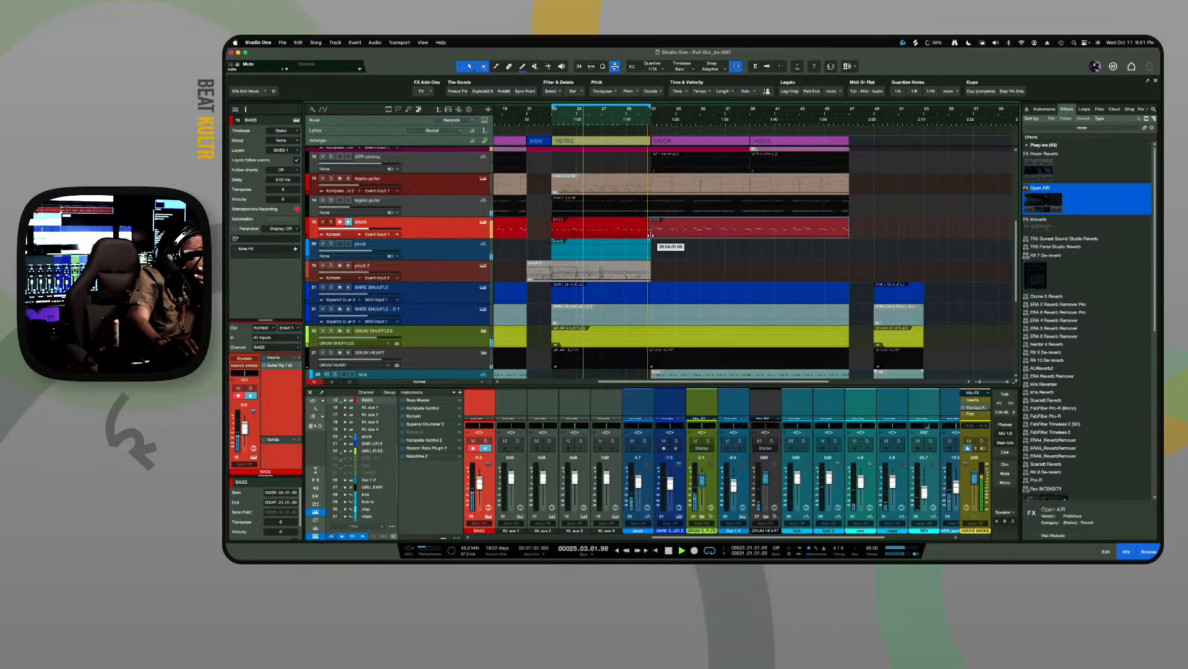
Mute the verse's BASS event and save the song, returning playback to the start of the verse
click(651, 121)
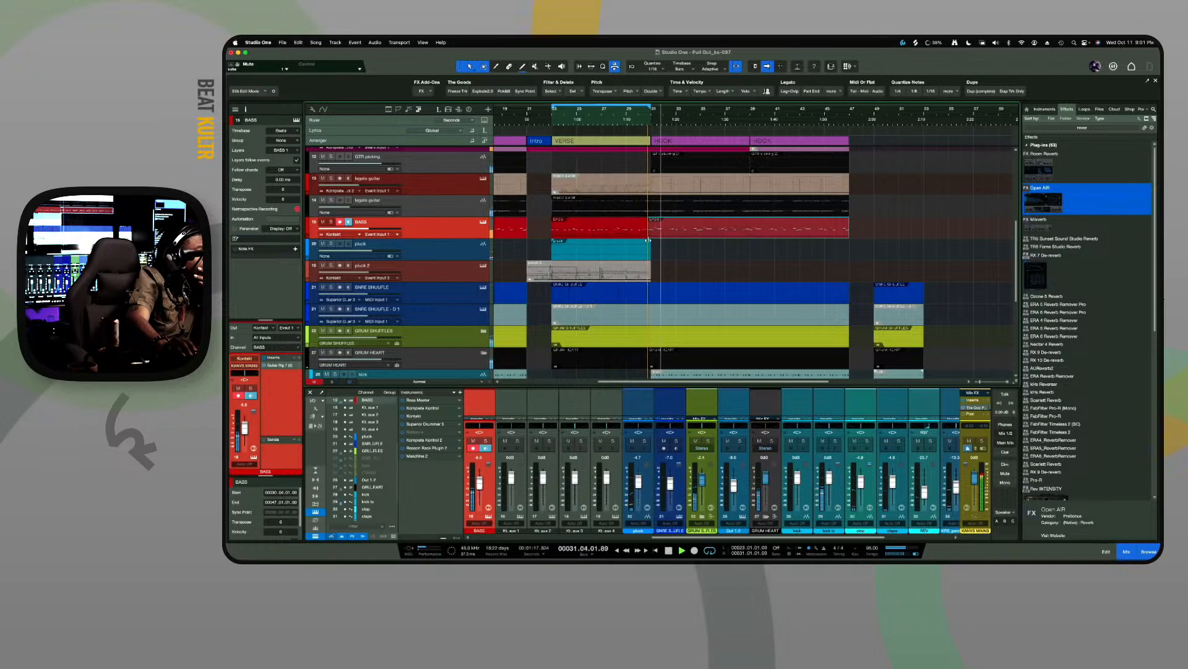
click(604, 234)
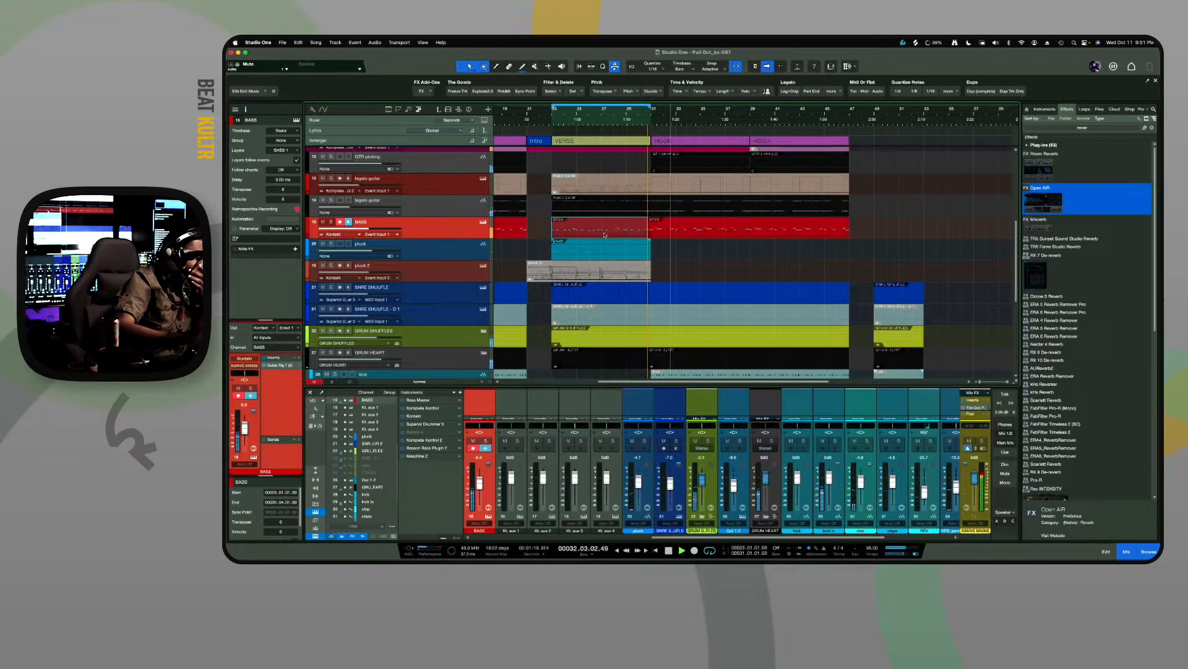
key(shift+m)
key(super+s)
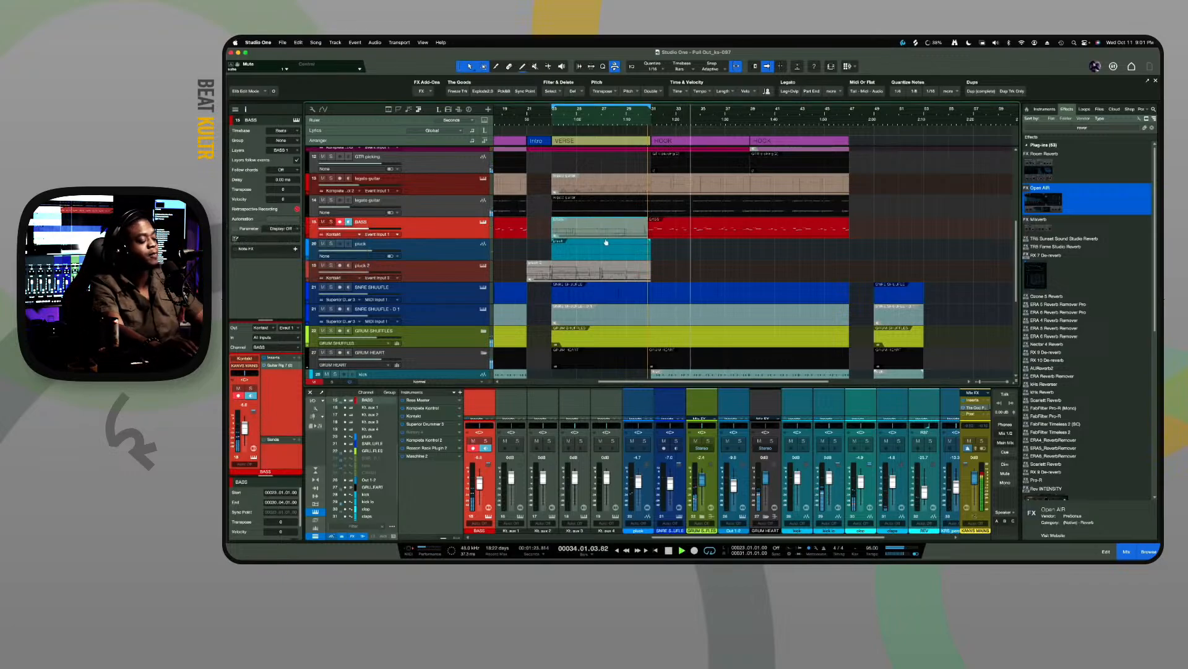
key(space)
click(555, 119)
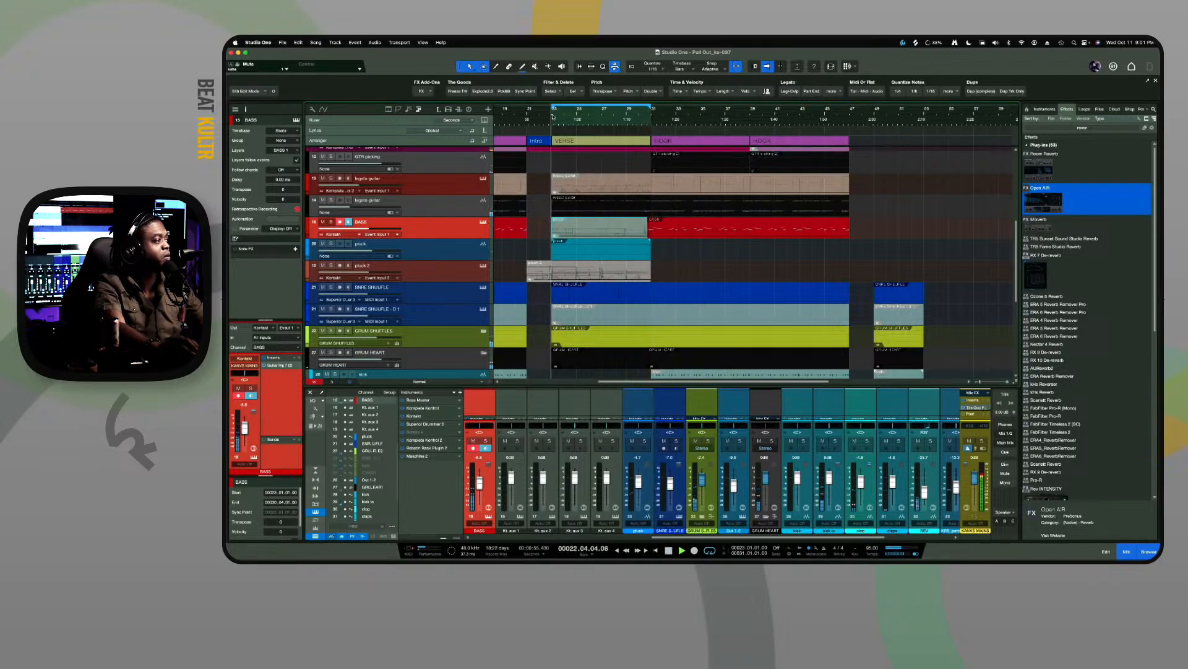
Search the instruments for "sub" and add SubLabXL on a new track between the BASS and pluck tracks
click(536, 277)
click(457, 257)
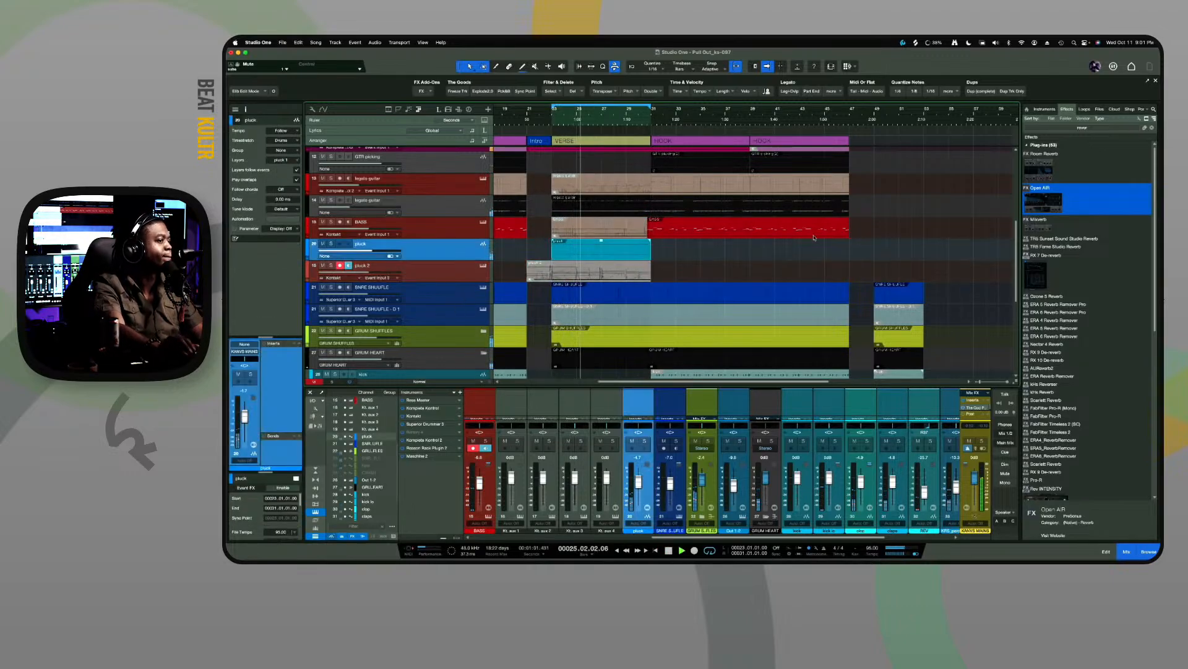
click(1051, 127)
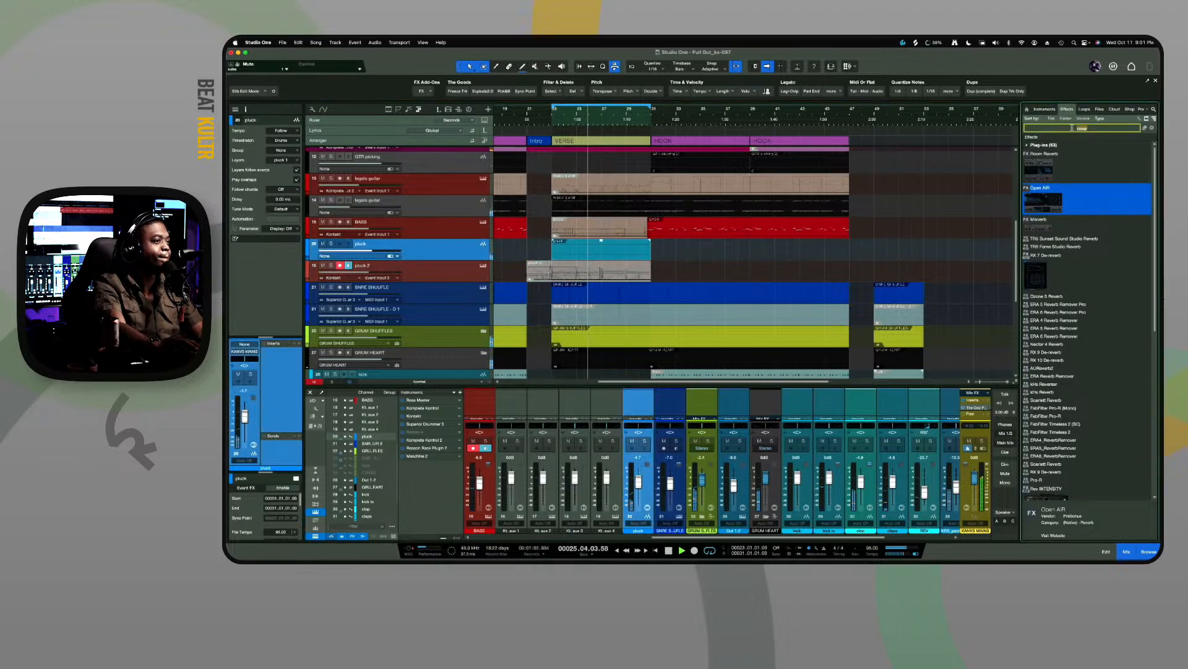
click(1046, 110)
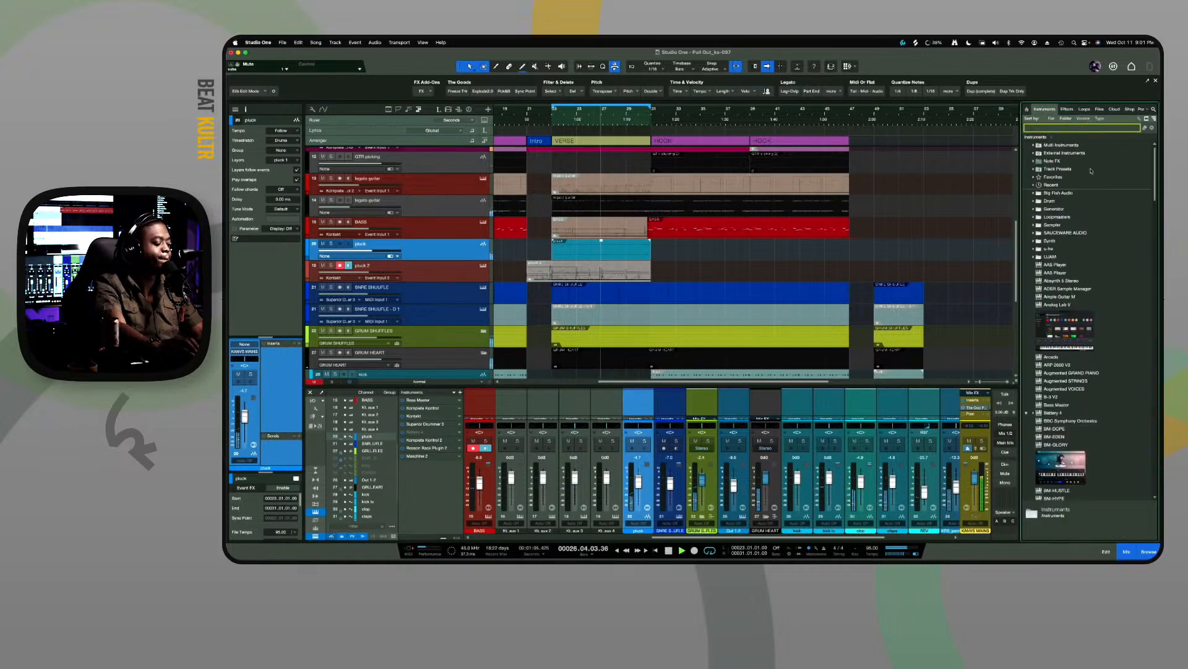
text(sub)
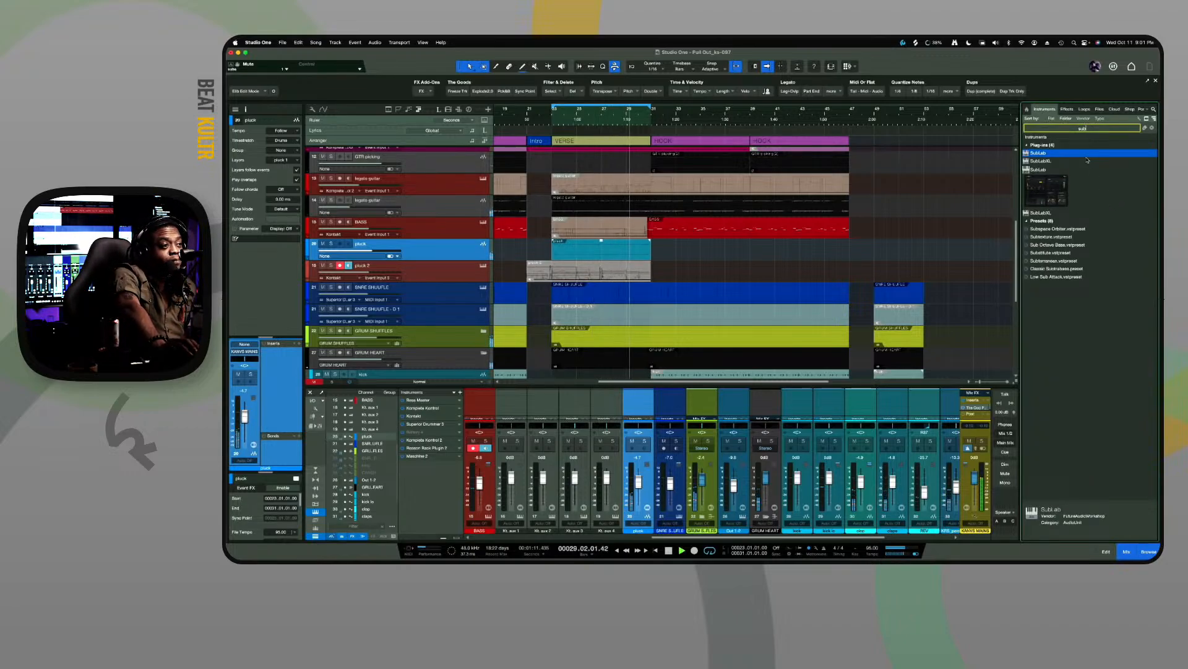
click(1058, 202)
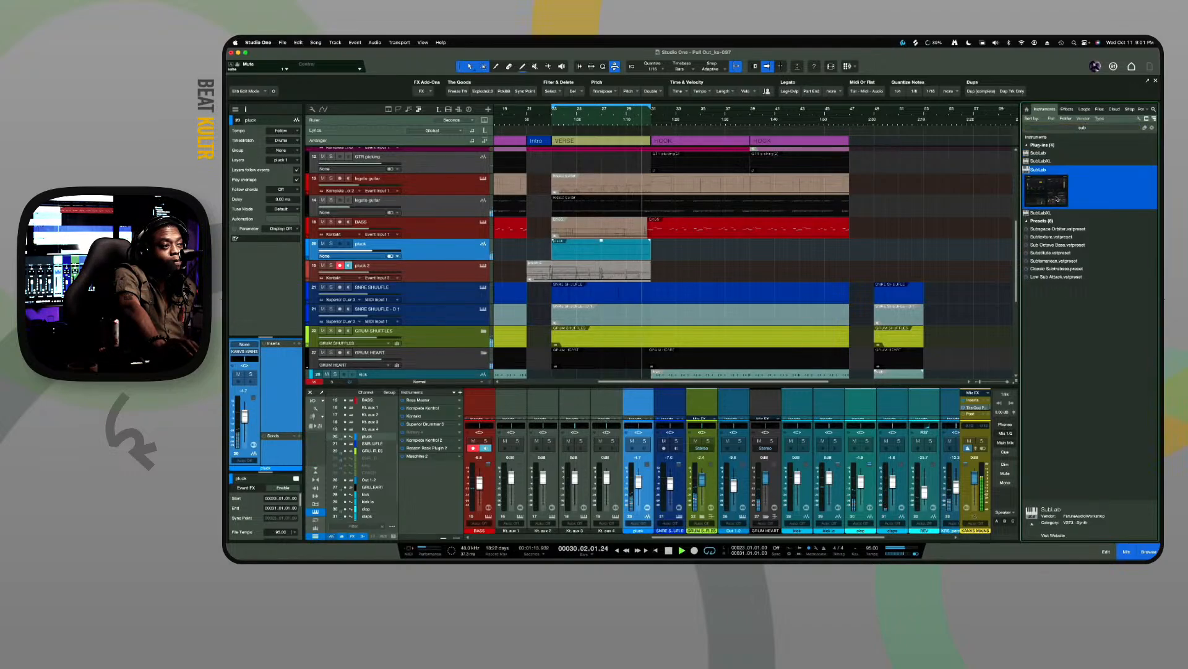
click(1065, 161)
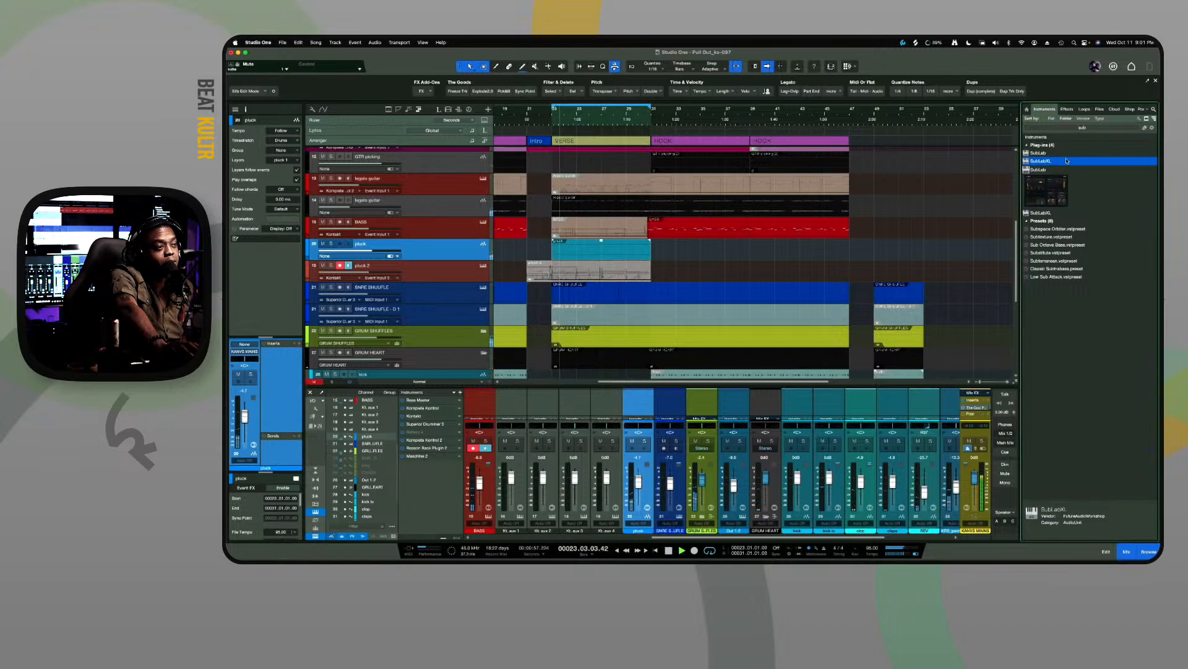
drag(1068, 162, 686, 243)
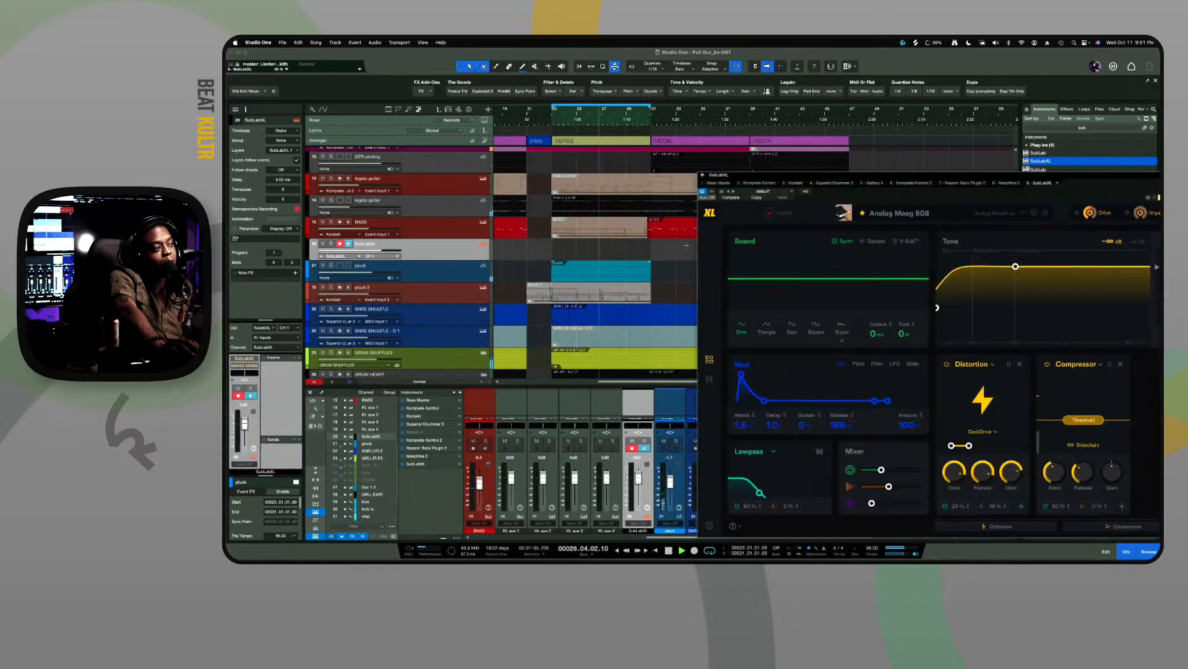
Audition SubLabXL's Divine Bass presets during verse playback, including Reel To Reel, Shakey Ground and True Sicko
drag(751, 174, 653, 132)
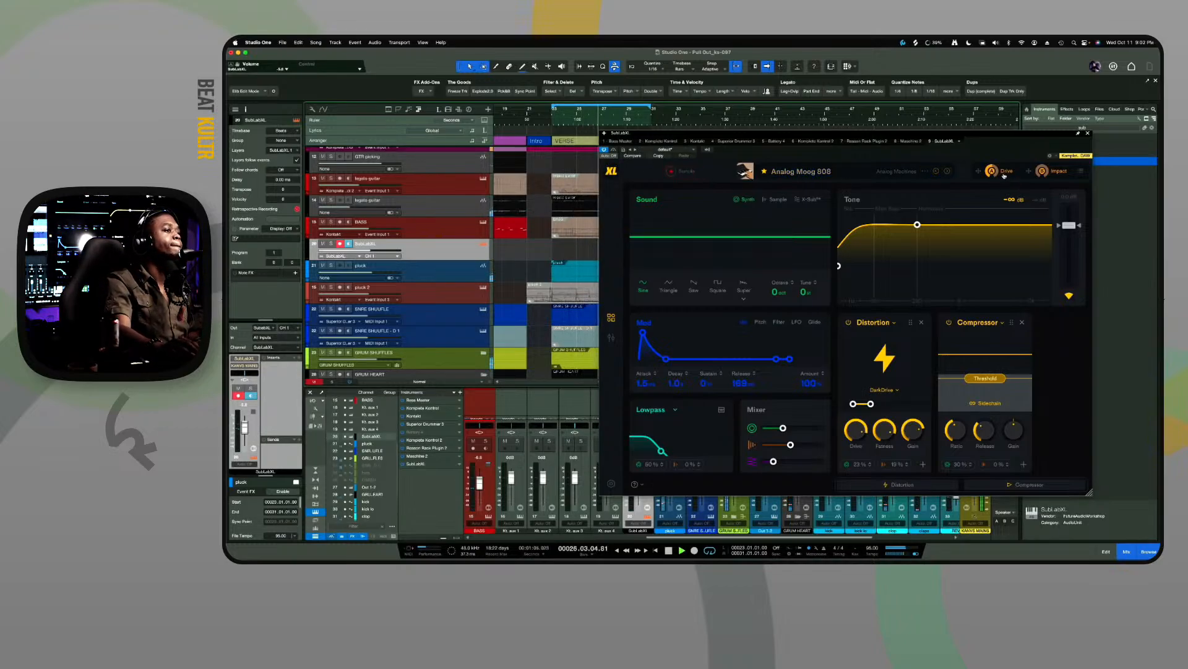
click(811, 172)
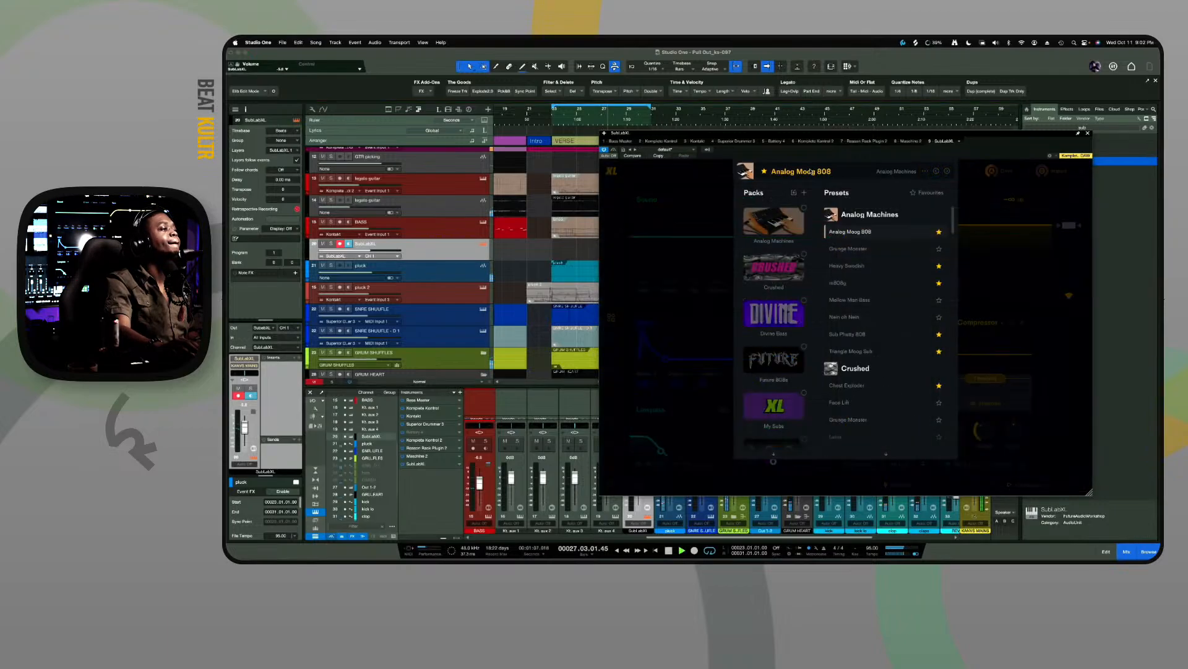
click(777, 323)
click(838, 301)
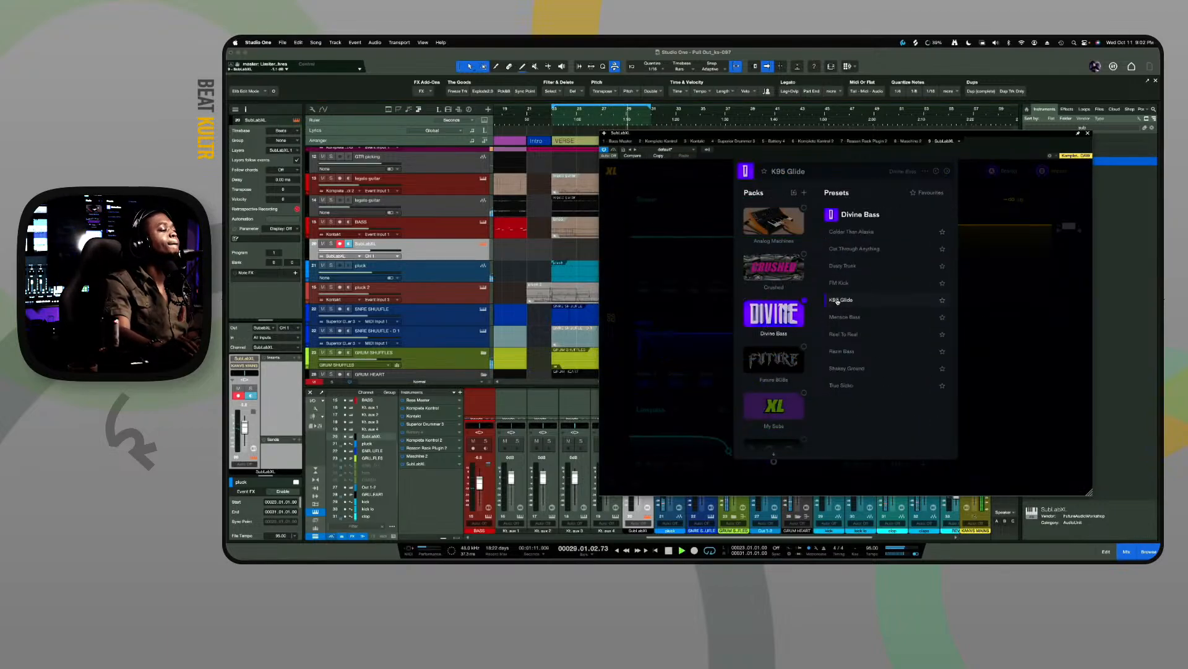
click(843, 335)
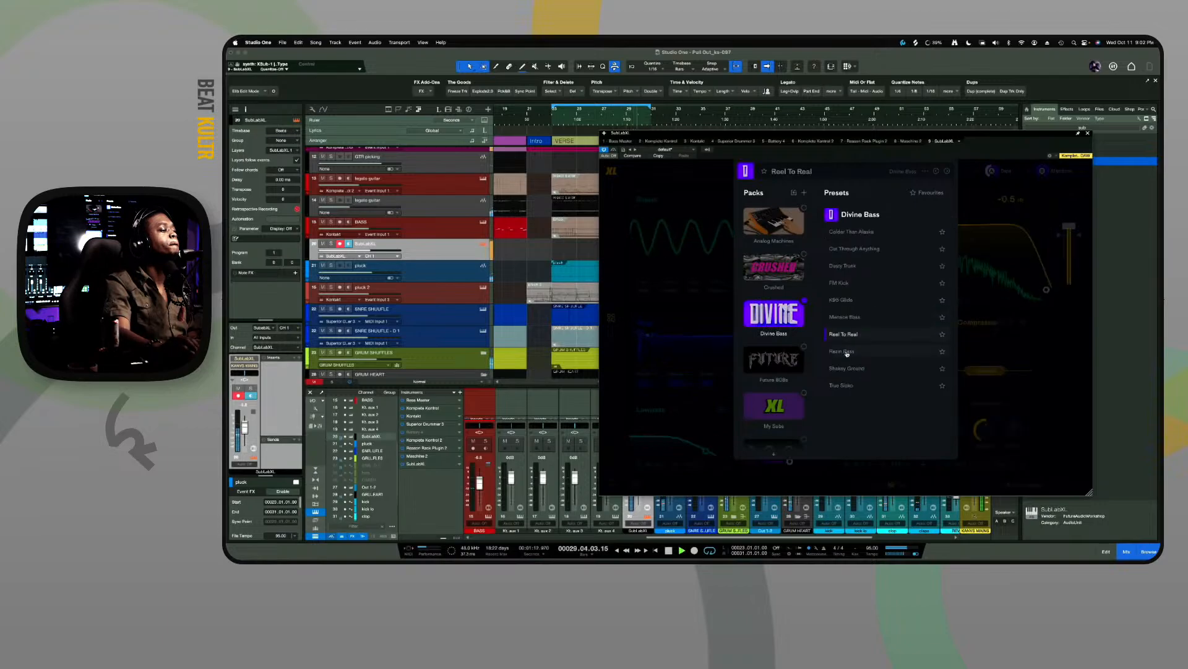
click(846, 368)
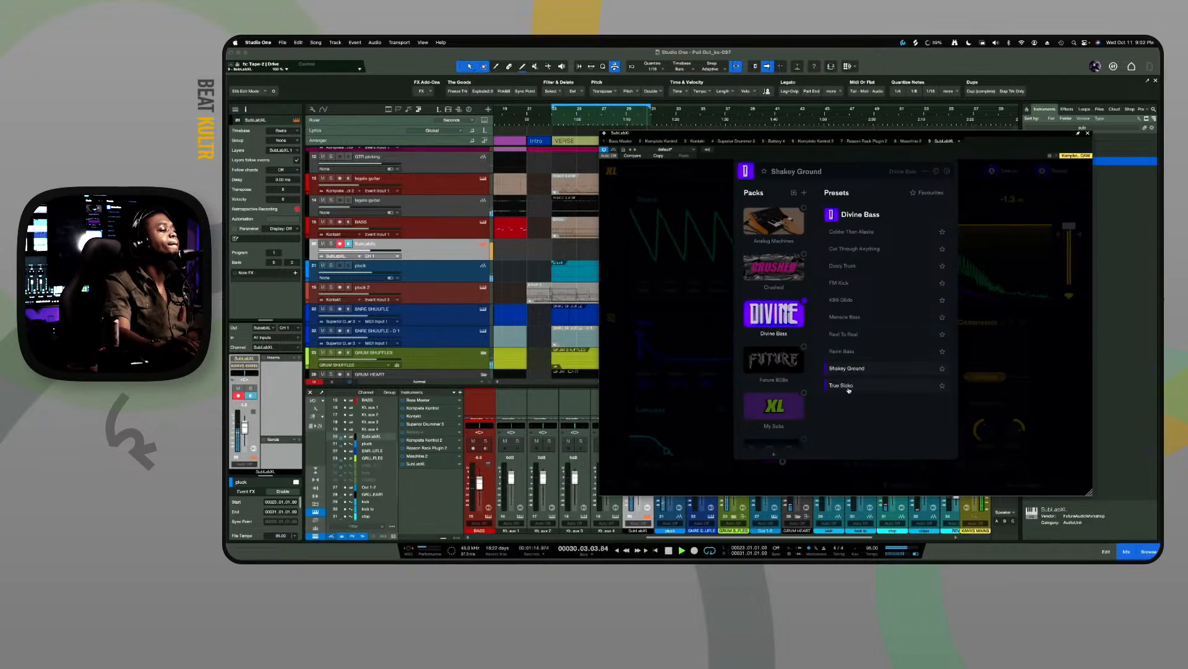
click(848, 386)
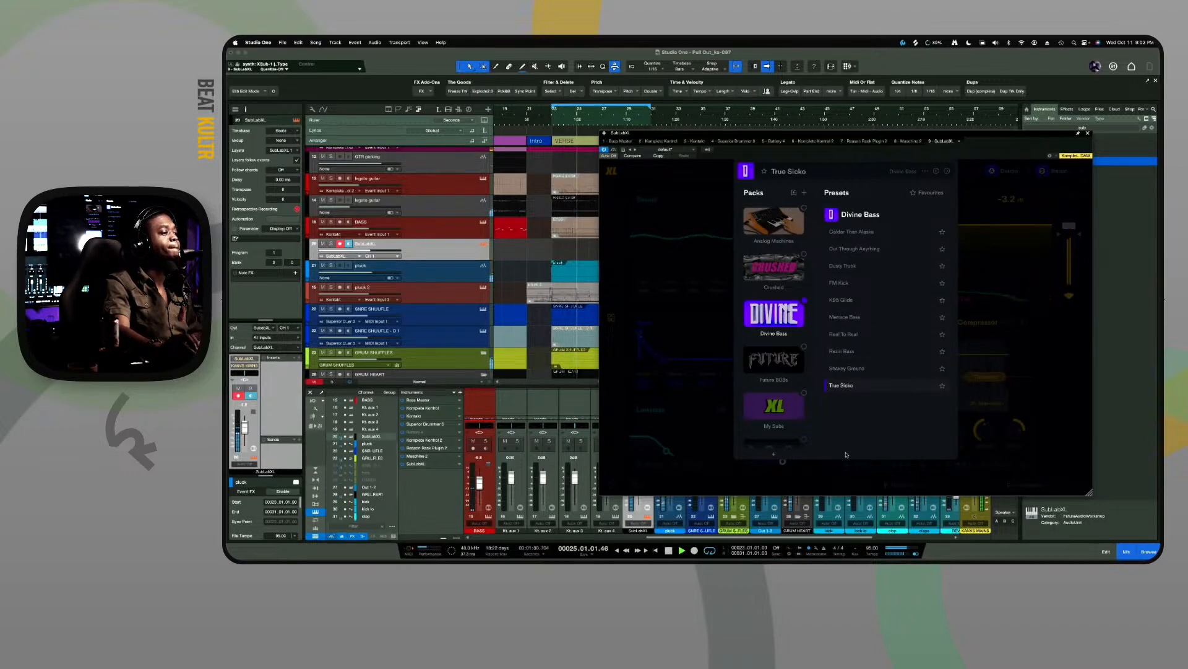
Browse the My Subs and Future 808s packs and audition Future 808s presets, including Sub Signature 1, ending on Wide 808
click(774, 406)
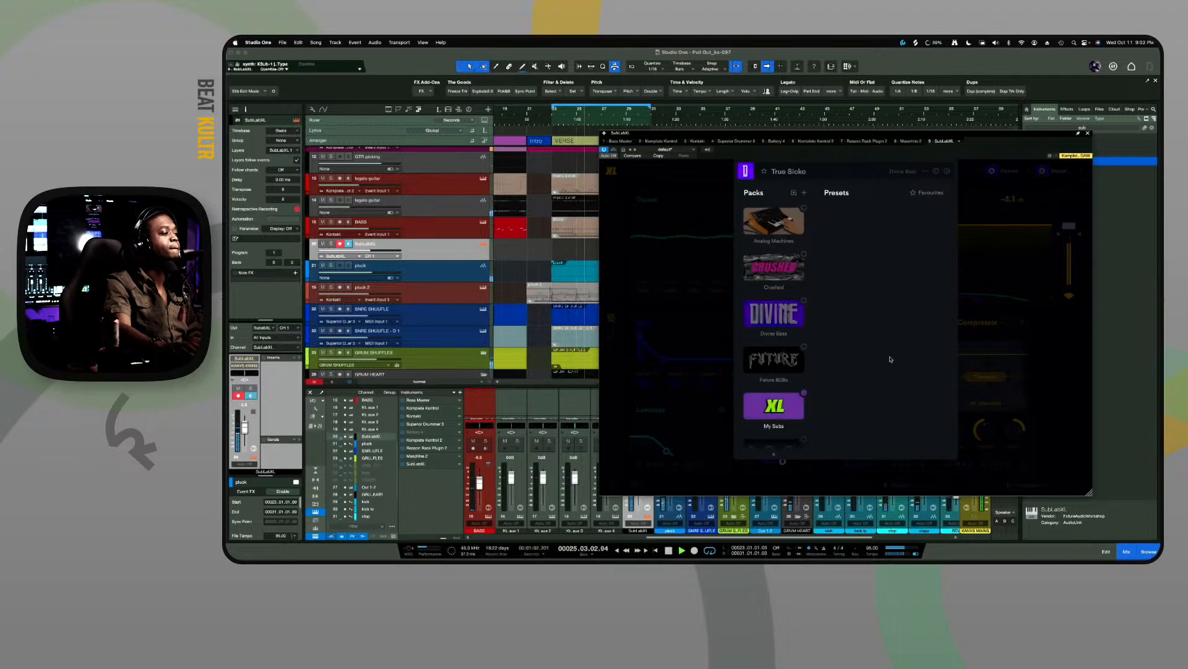
click(780, 366)
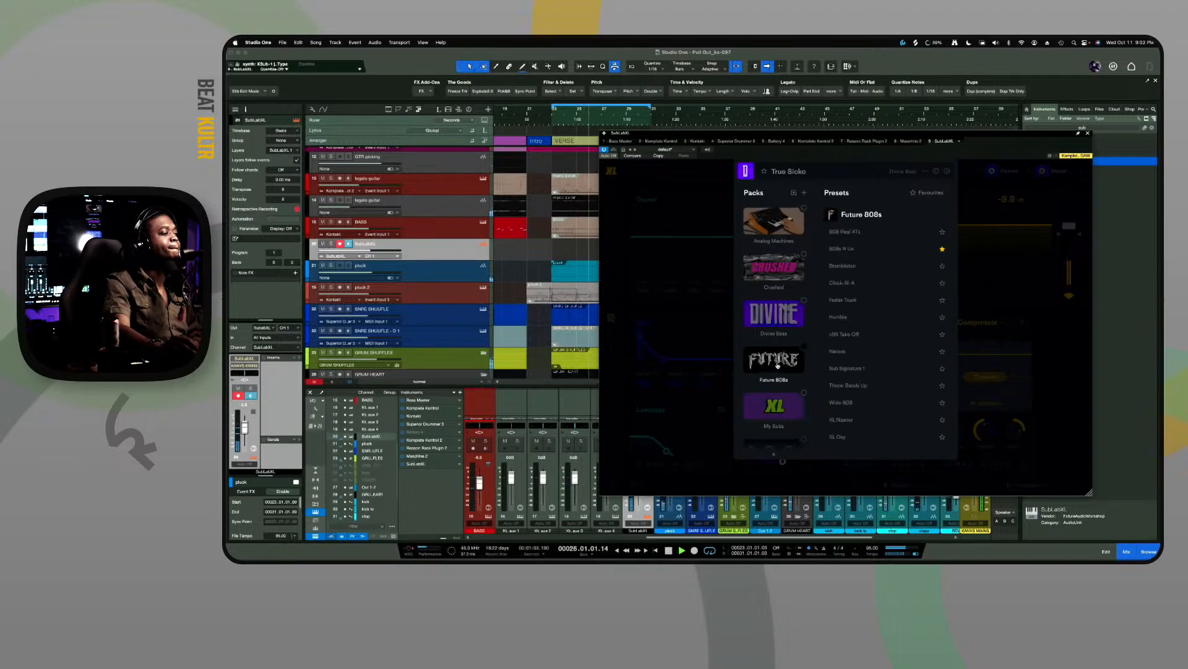
click(848, 335)
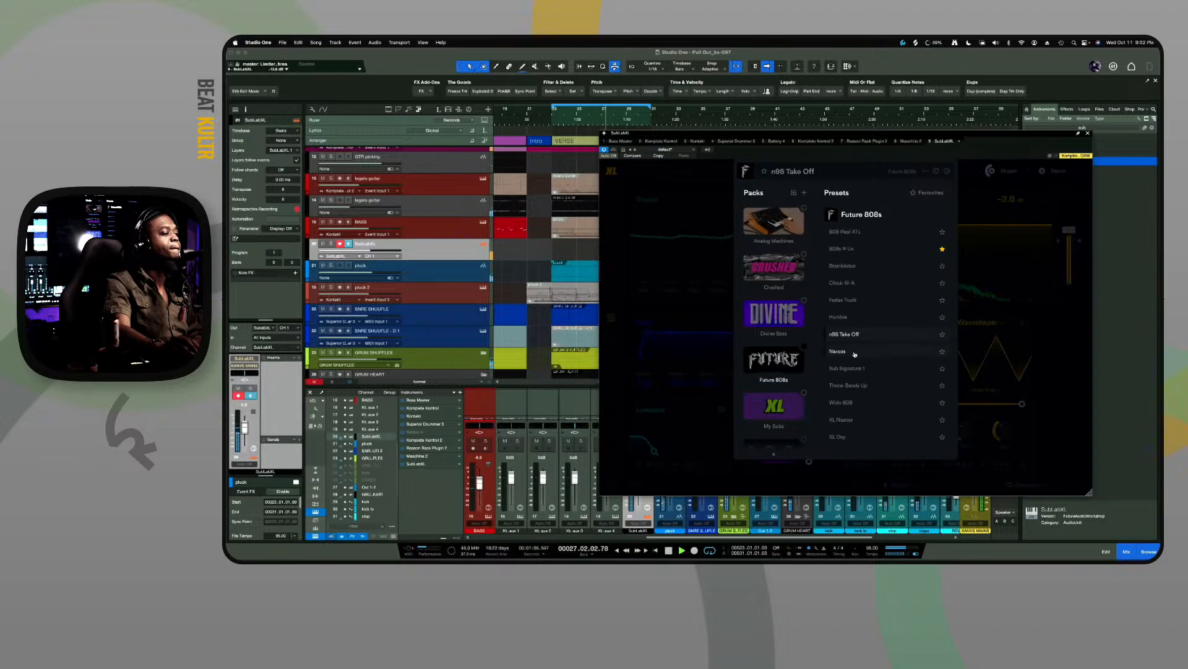
click(856, 353)
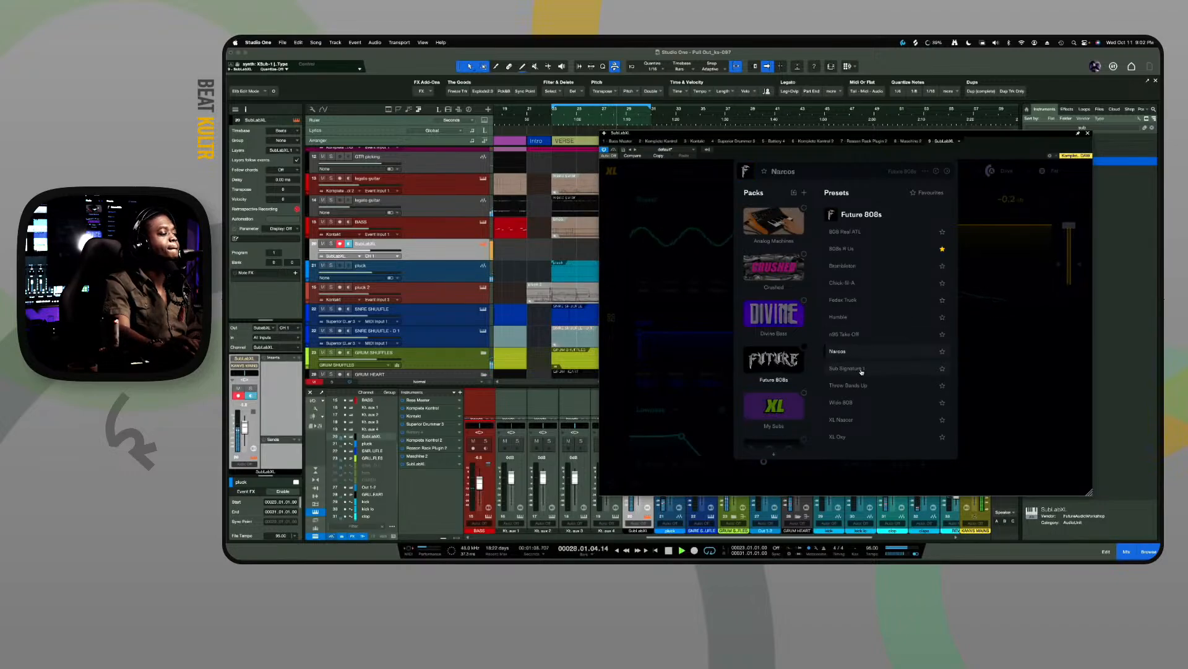
click(863, 369)
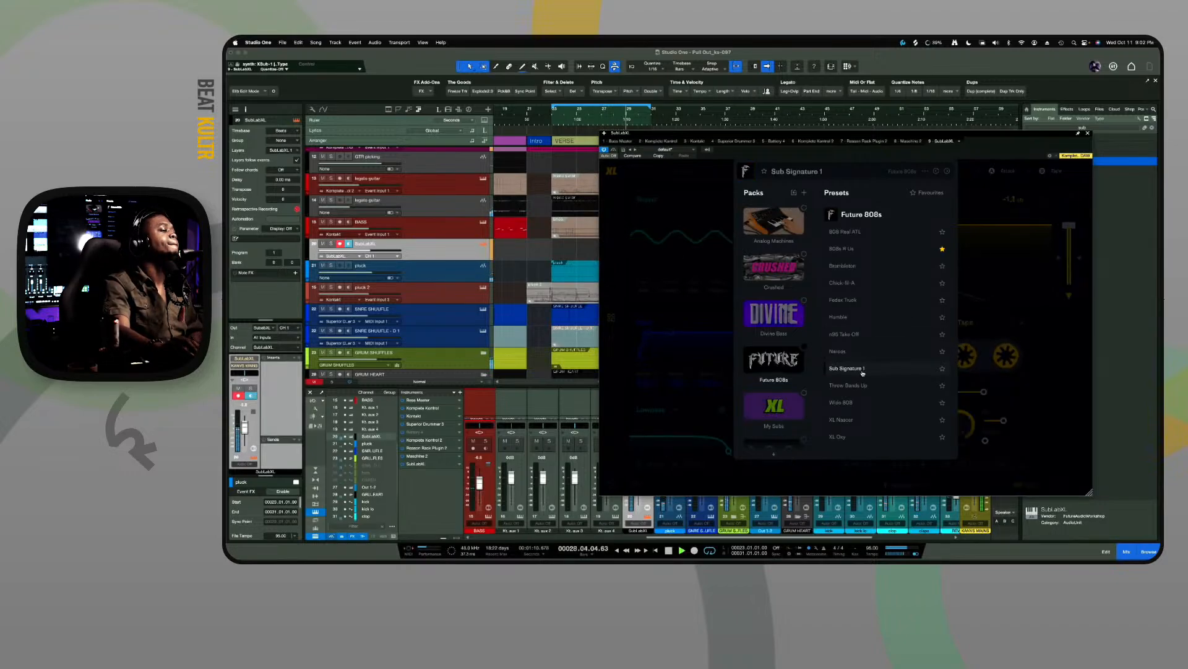
click(859, 403)
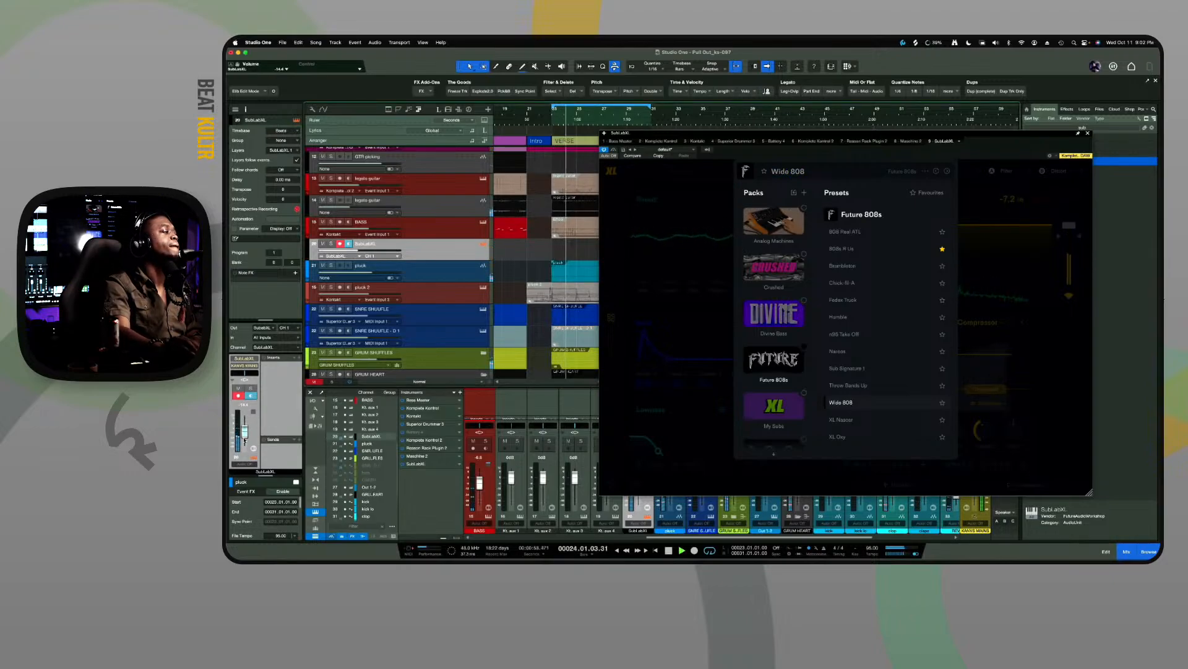
Lower the SubLabXL channel's volume slightly and load the Chick-fil-A preset from the Future 808s pack
drag(245, 428, 244, 436)
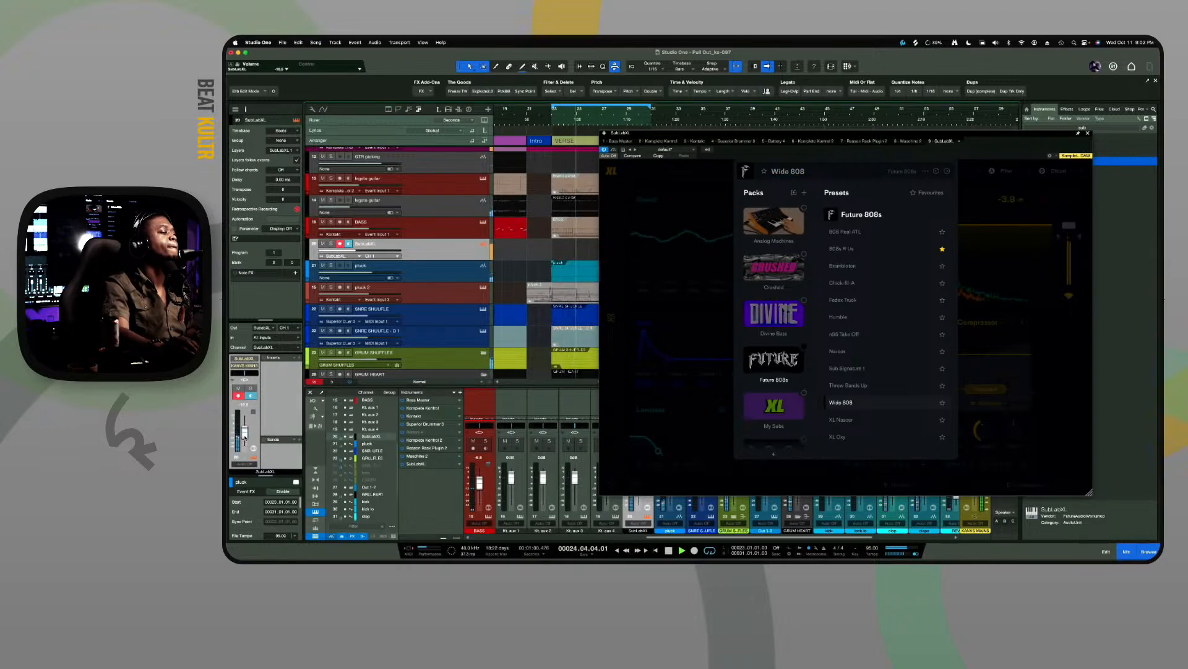
drag(243, 435, 244, 433)
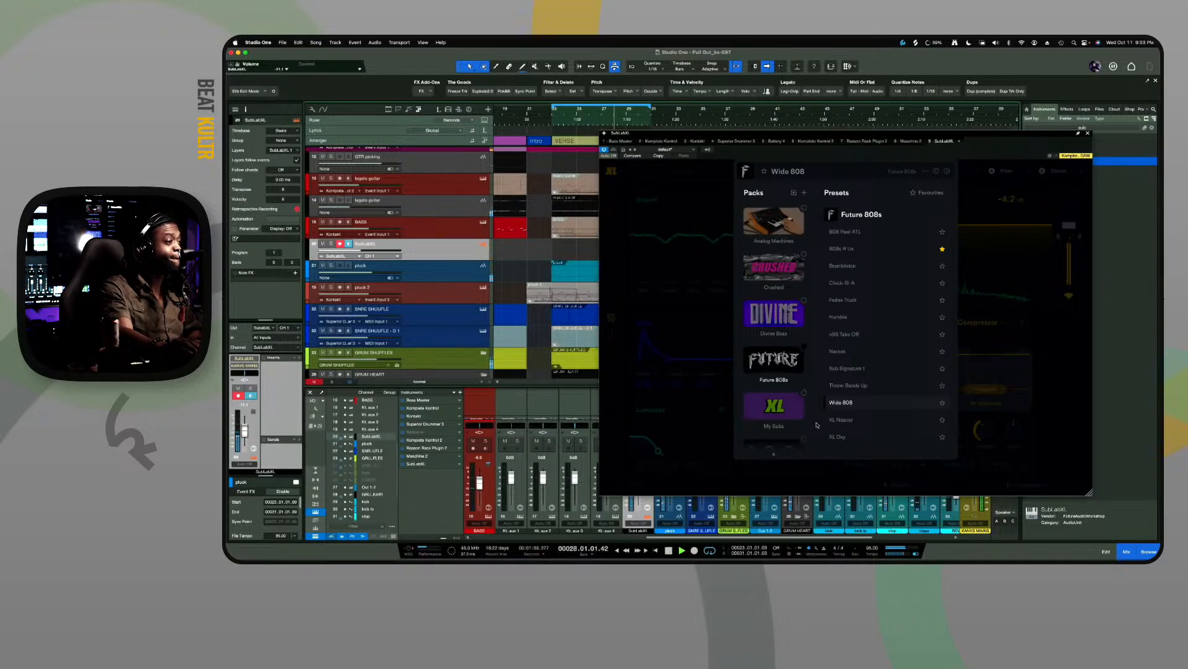
click(856, 285)
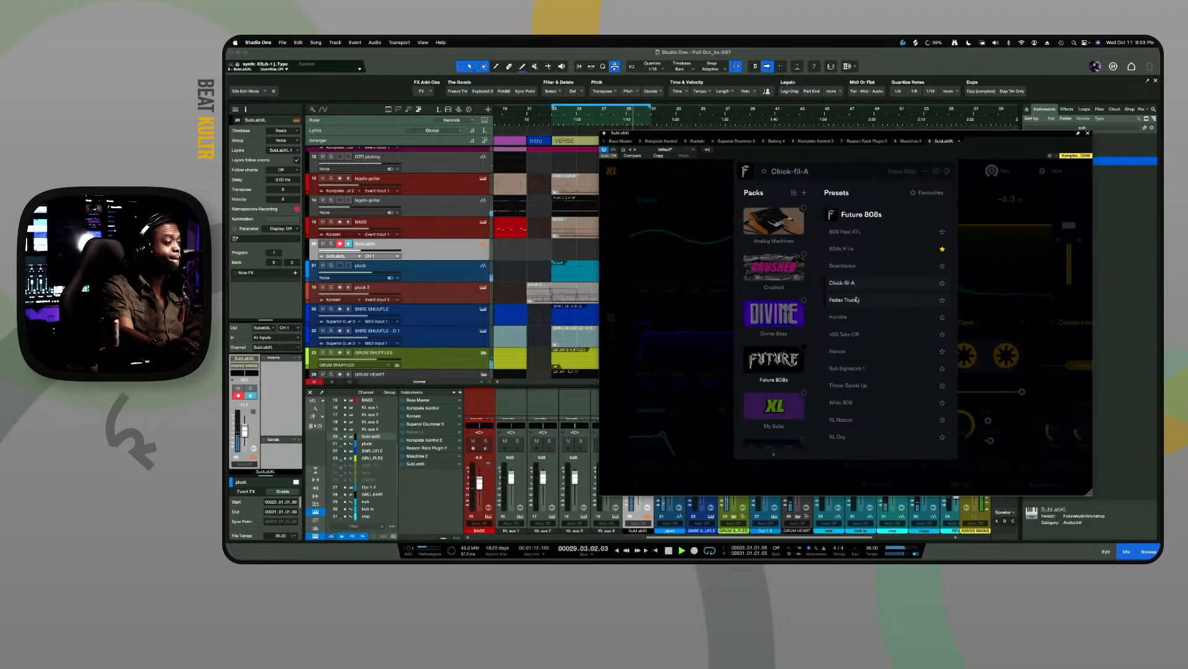
Audition the Future 808s presets in SubLabXL one after another, from Fedex Truck down to XL Oxy
click(857, 300)
click(856, 319)
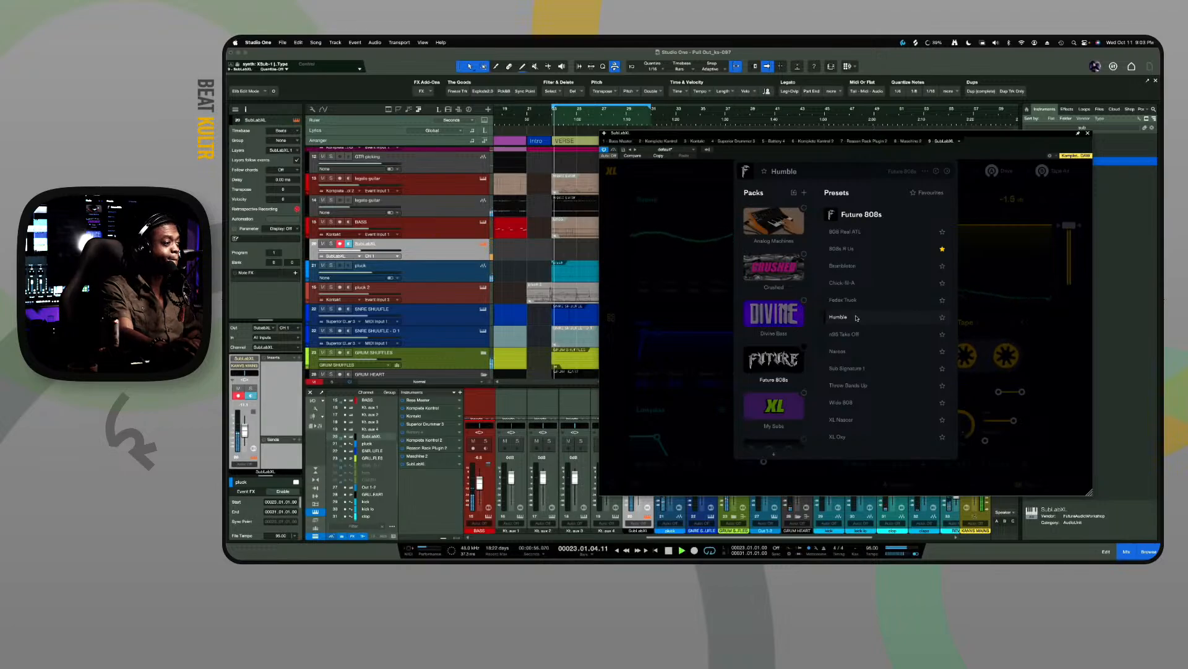
click(859, 335)
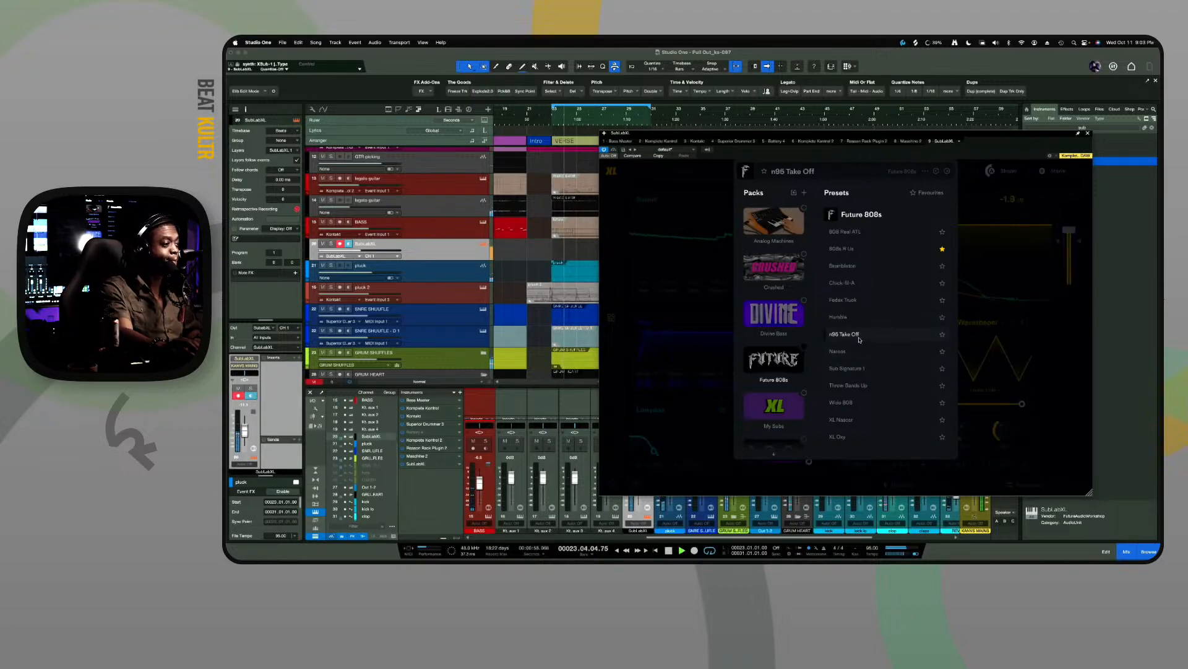
click(858, 351)
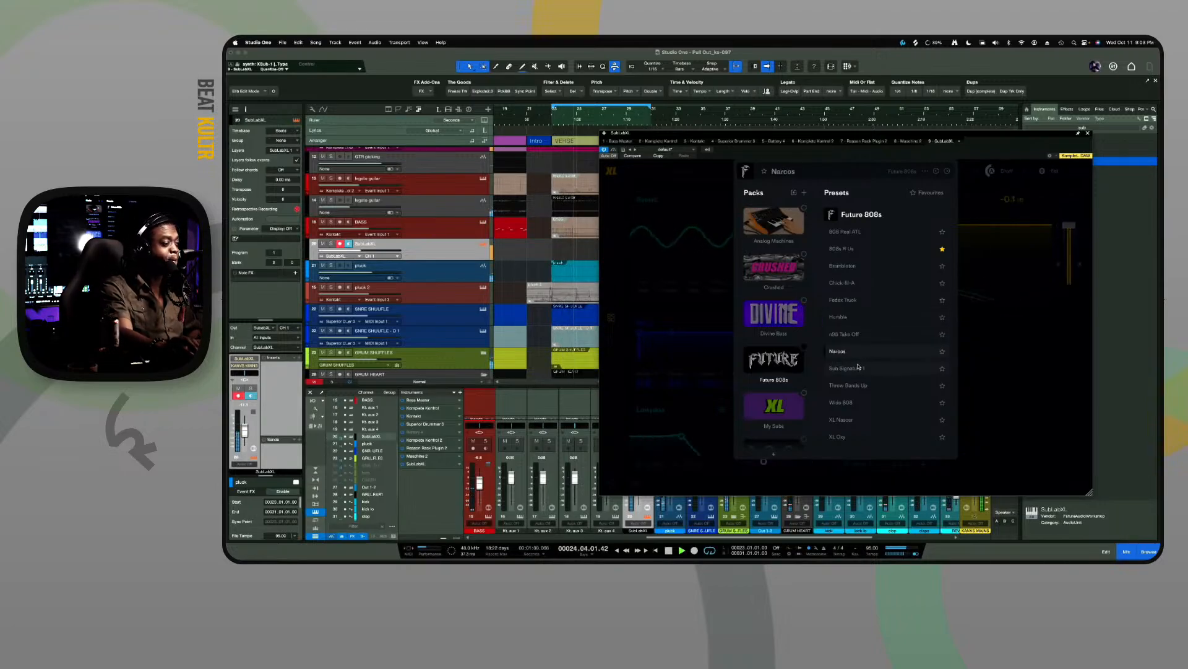
click(858, 367)
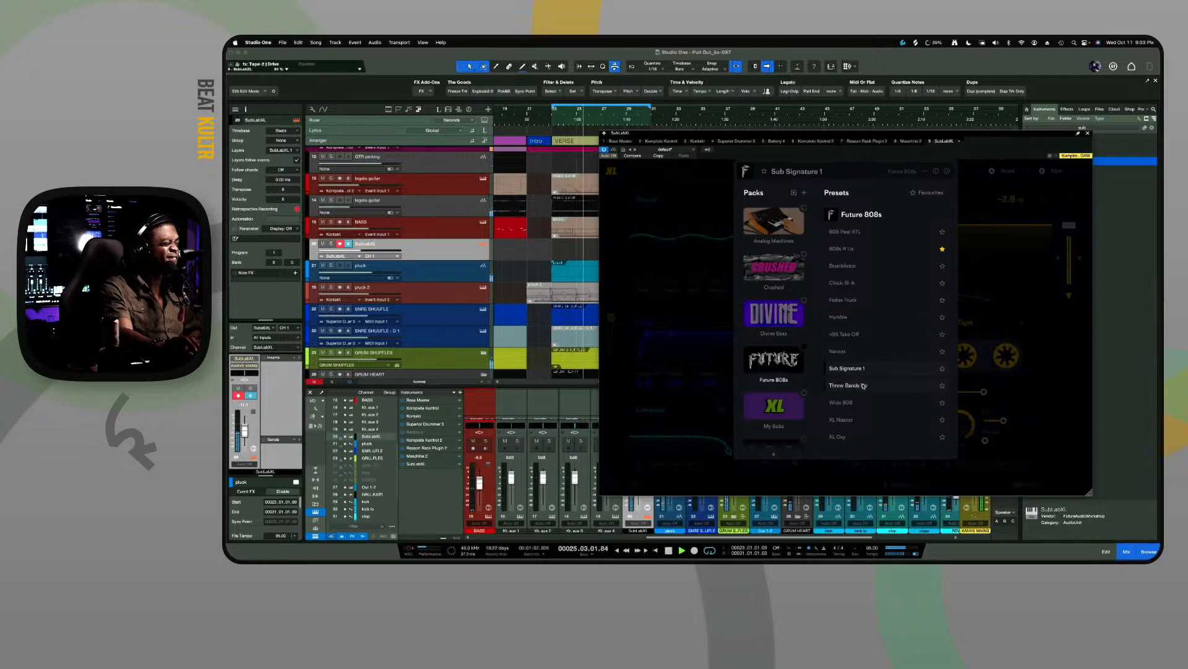
click(864, 385)
click(858, 402)
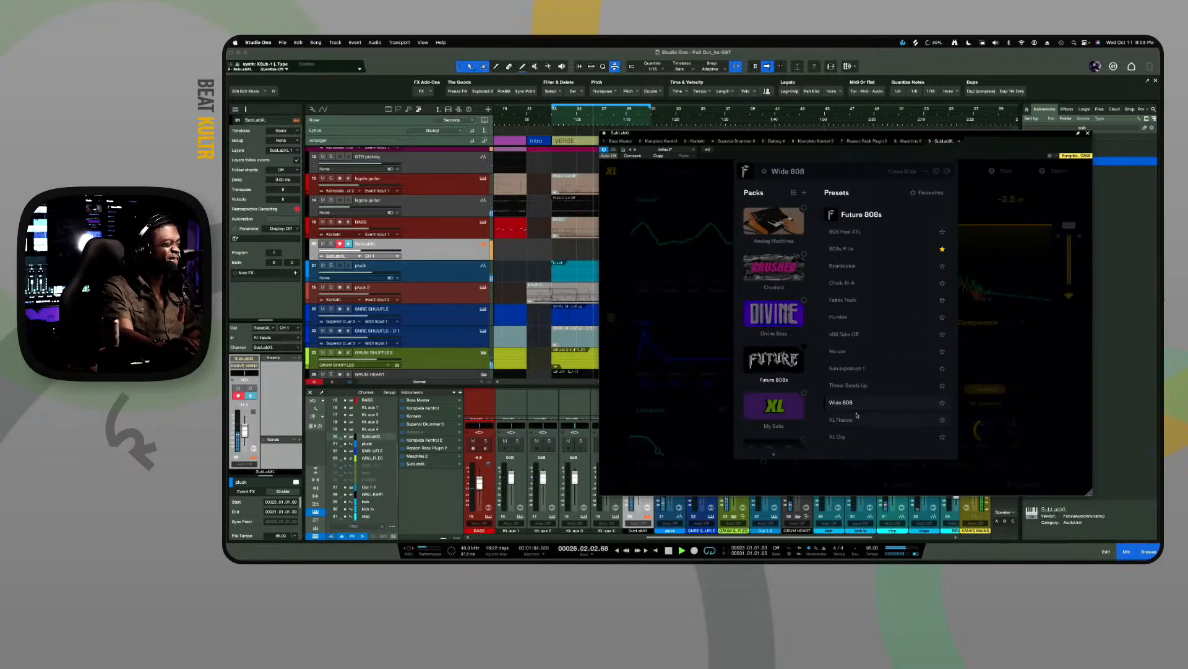
click(857, 417)
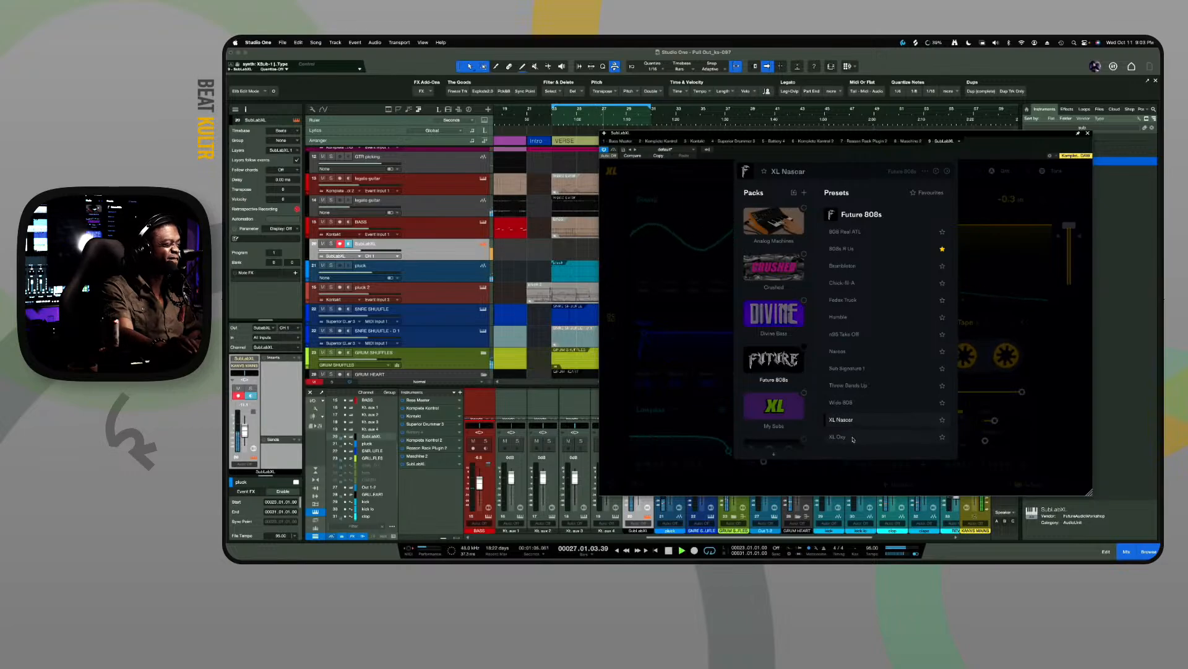
click(853, 438)
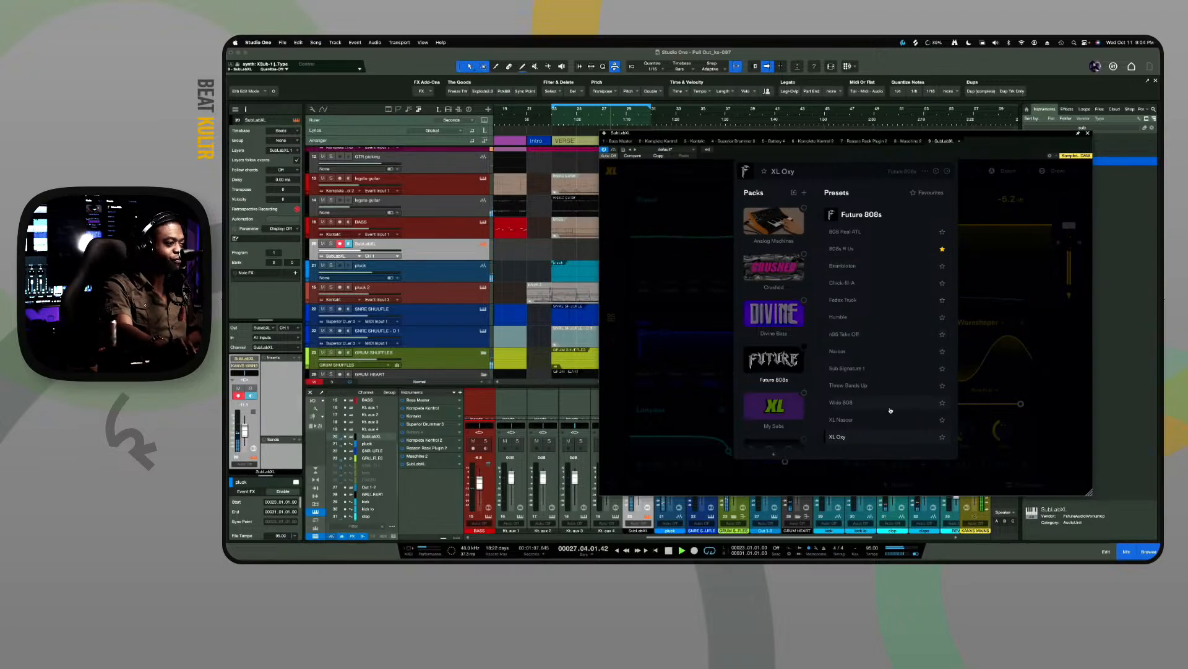
Audition Pure Subs presets including Sawn Off Sub, Tri Harder, Gritty Sub, Try To Resonate and X-Sub Full Harmonics, then close SubLabXL and stop playback
scroll(777, 394, down, 3)
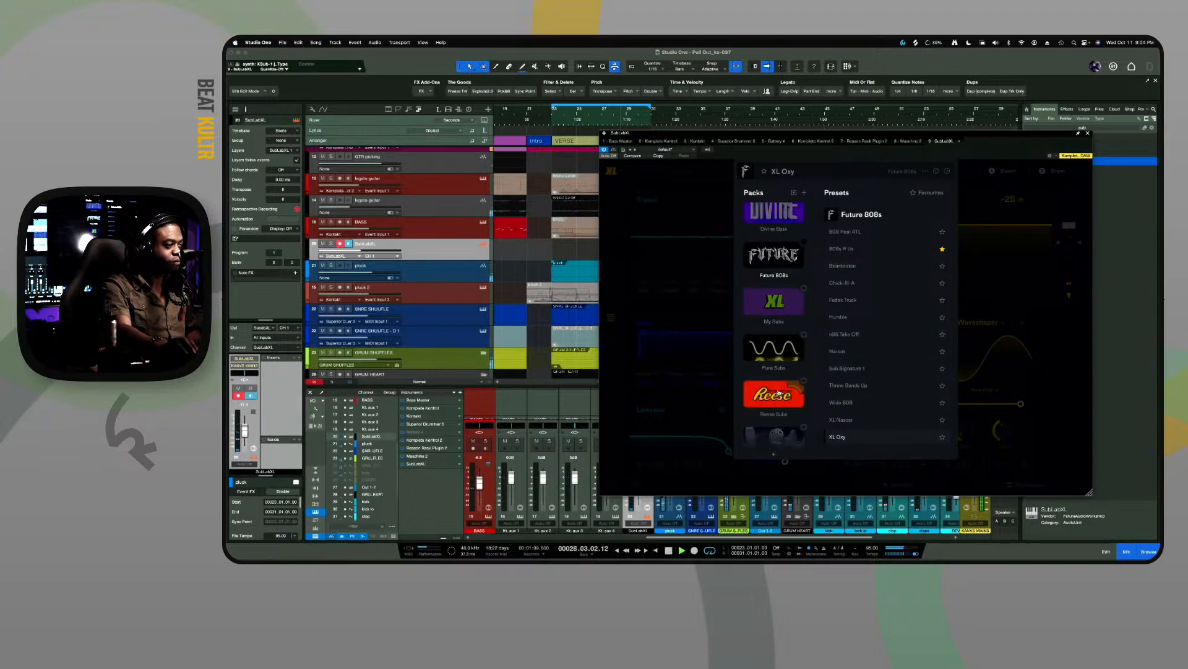
click(774, 350)
click(846, 351)
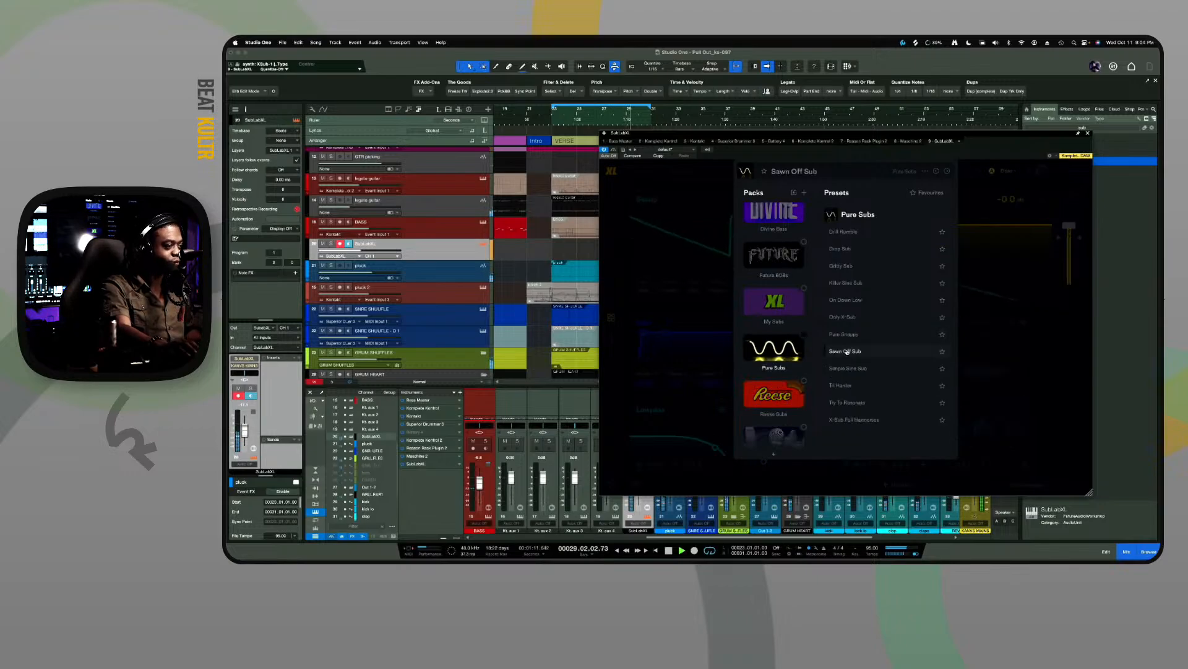
click(843, 385)
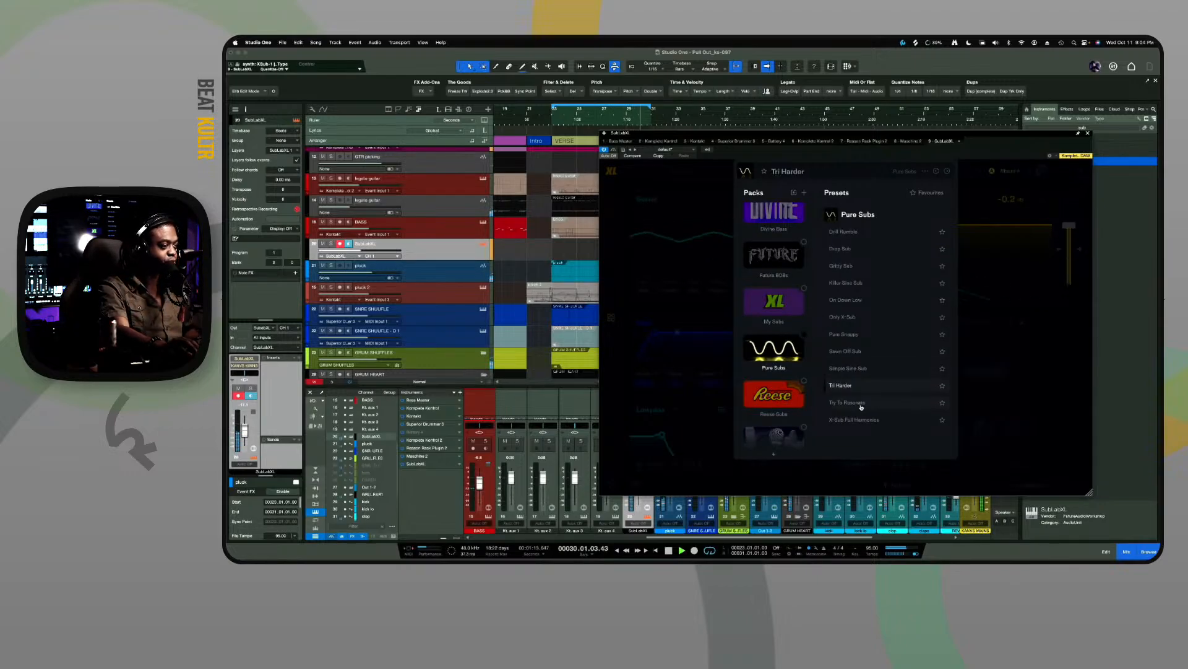
click(858, 420)
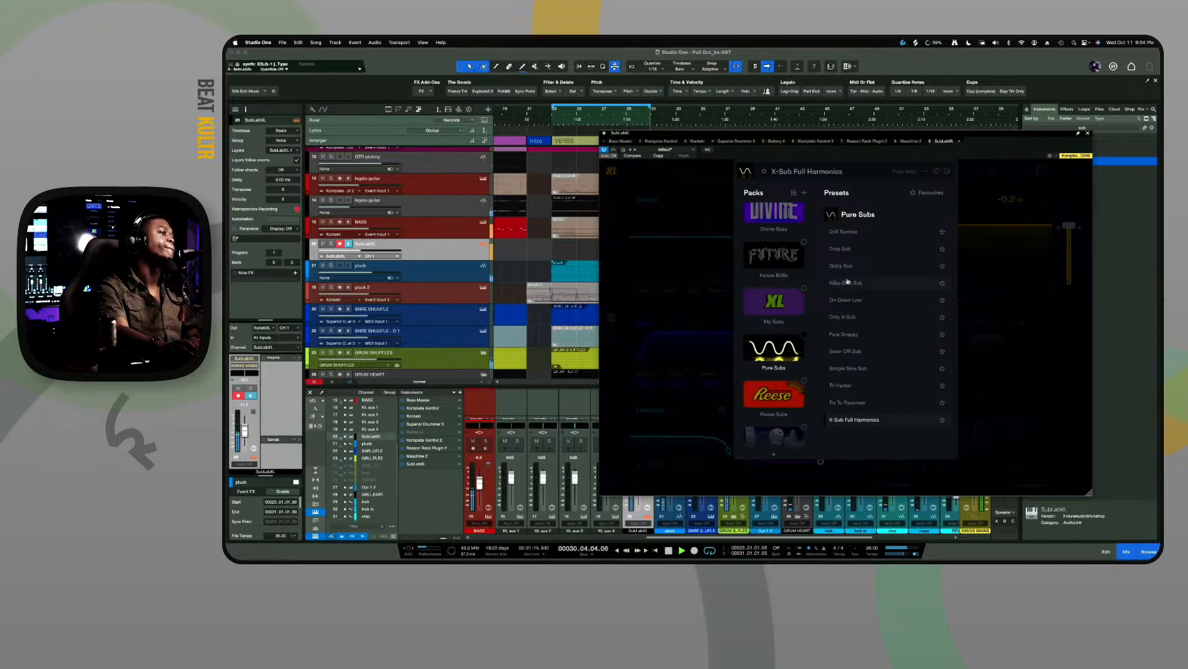
click(842, 266)
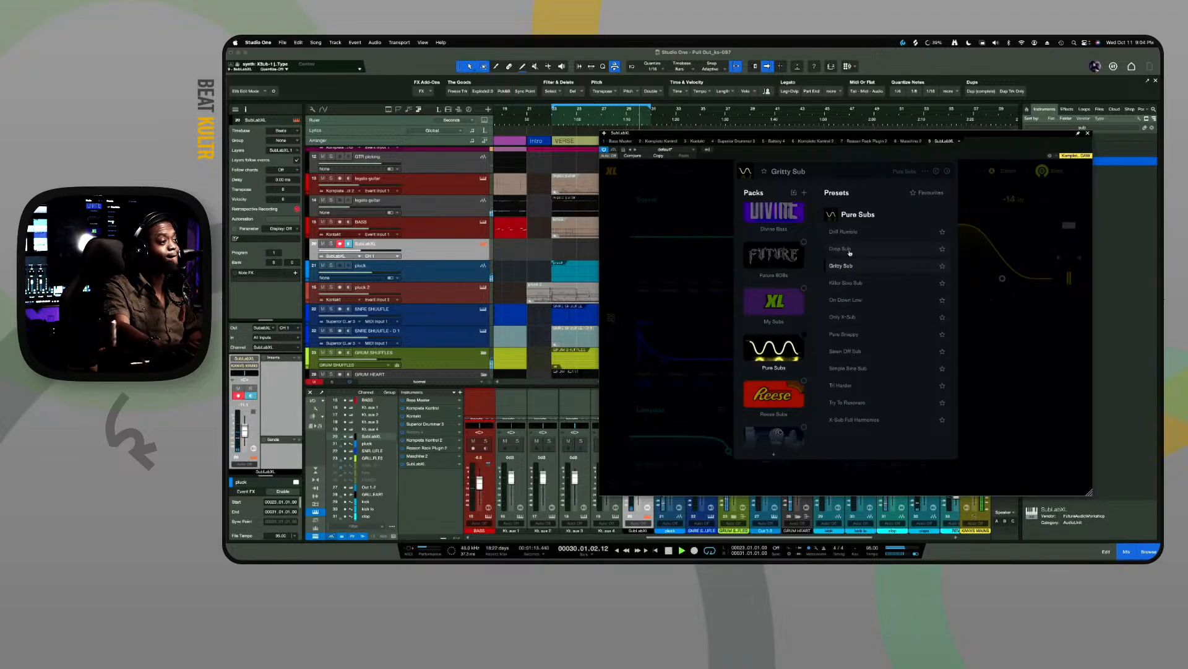
click(845, 351)
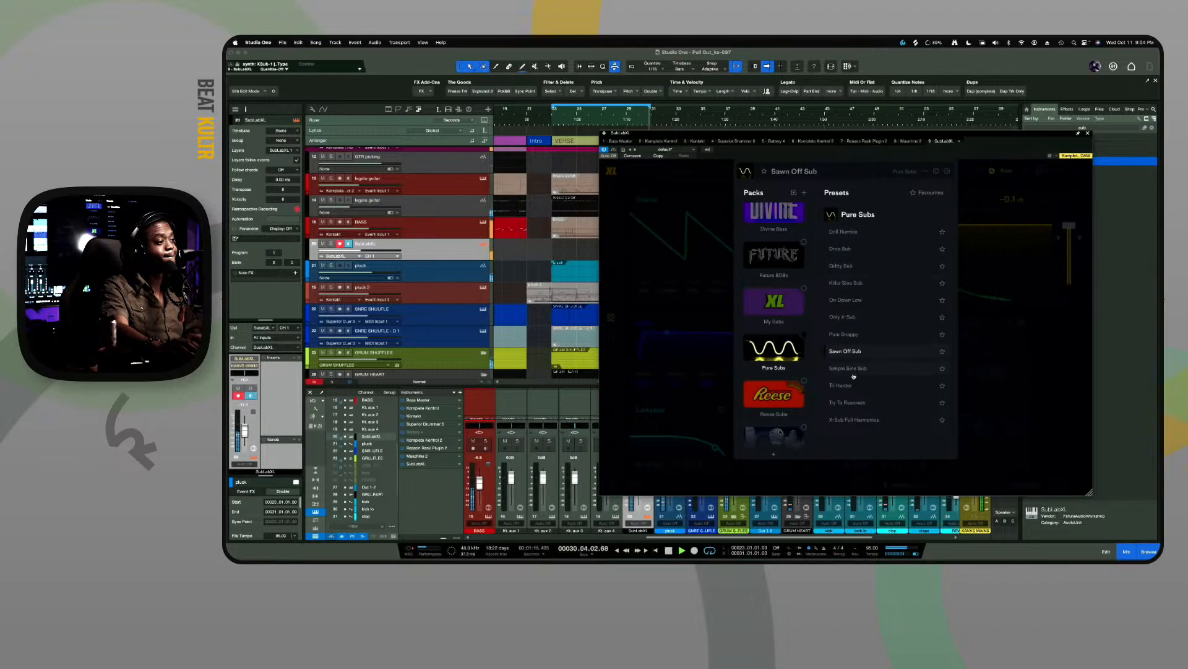
click(857, 403)
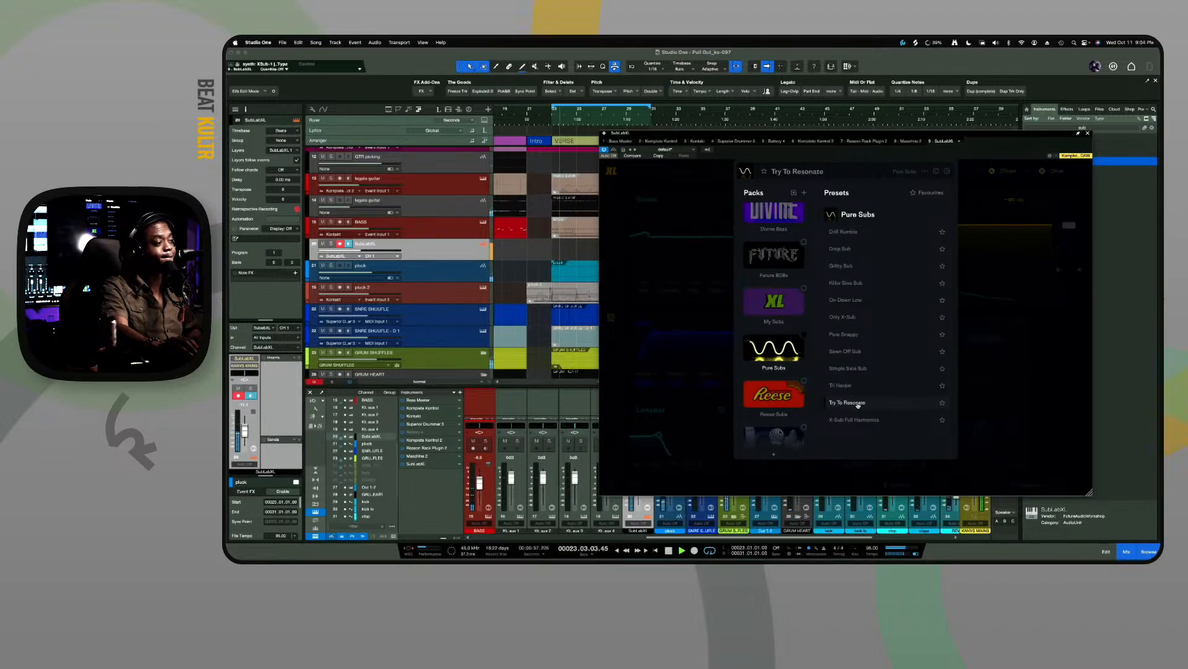
click(855, 420)
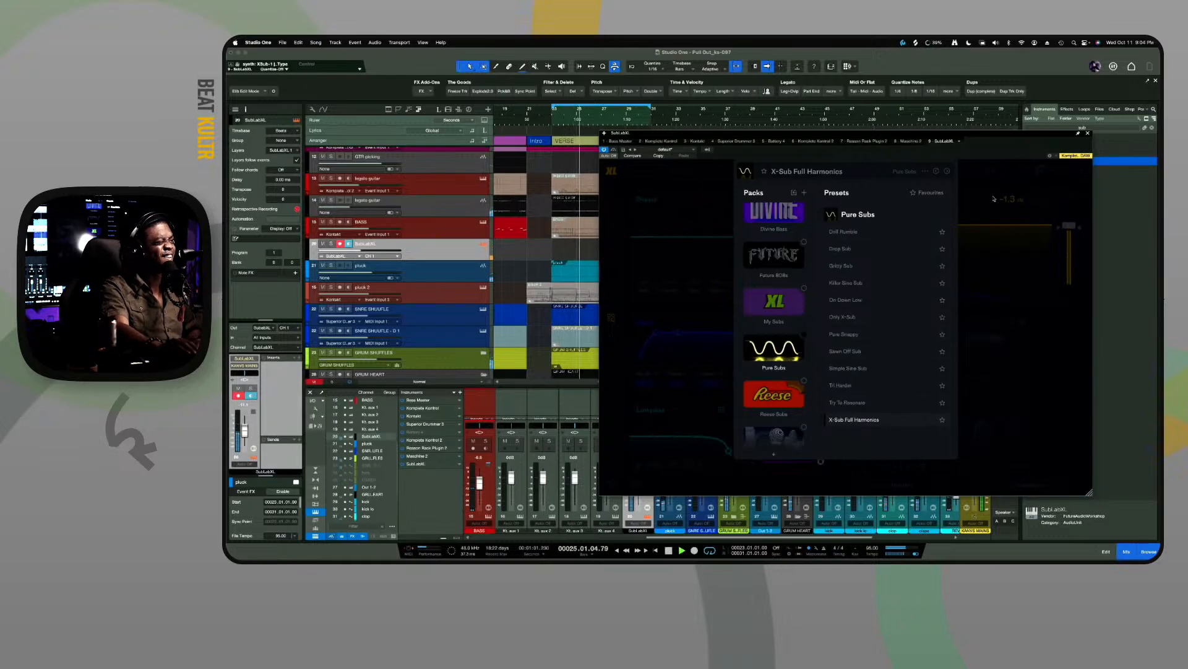
click(1088, 134)
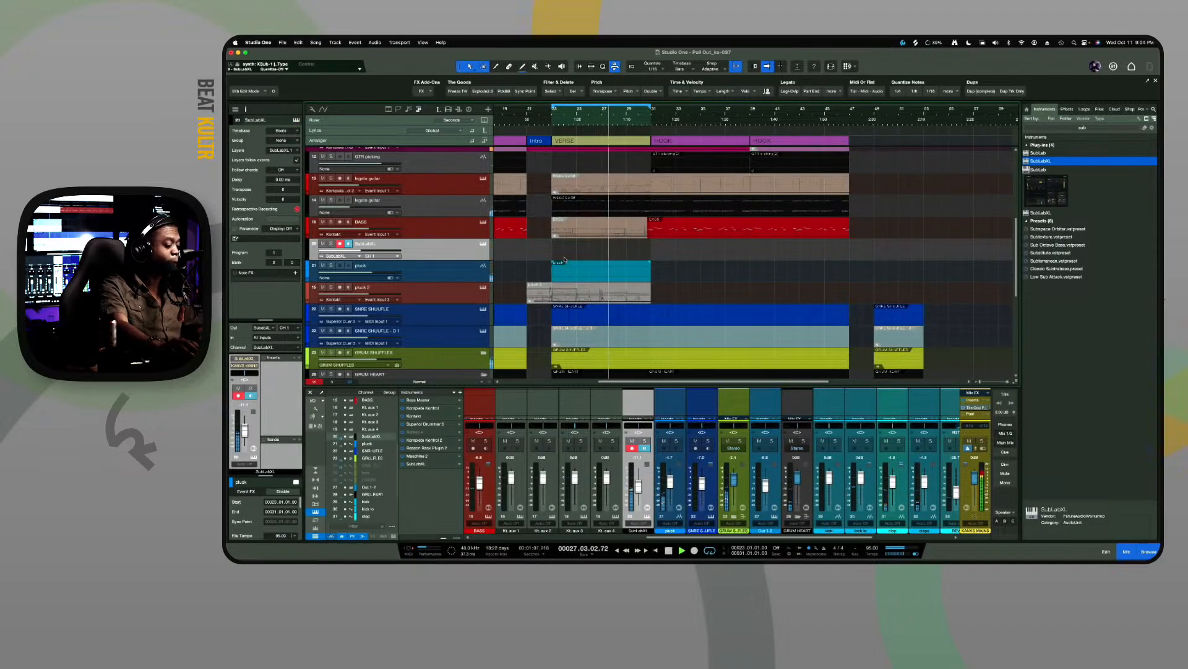
key(space)
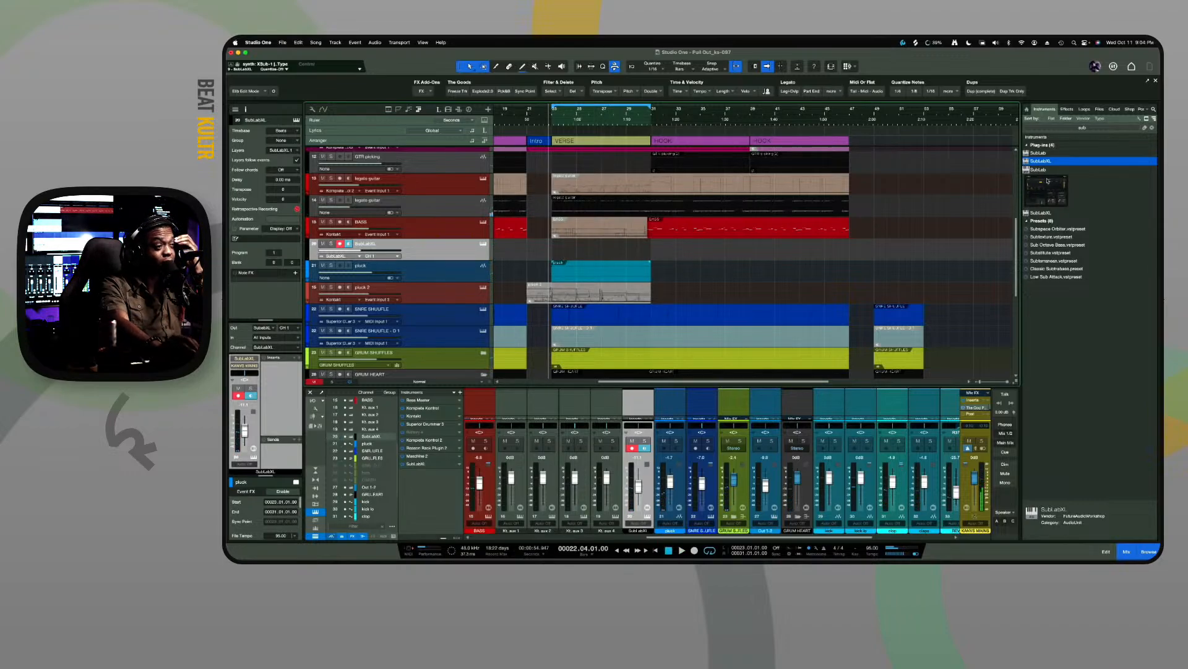
Search the instruments for "kon" and replace SubLabXL on the selected track with the VST3 version of Komplete Kontrol
click(1093, 128)
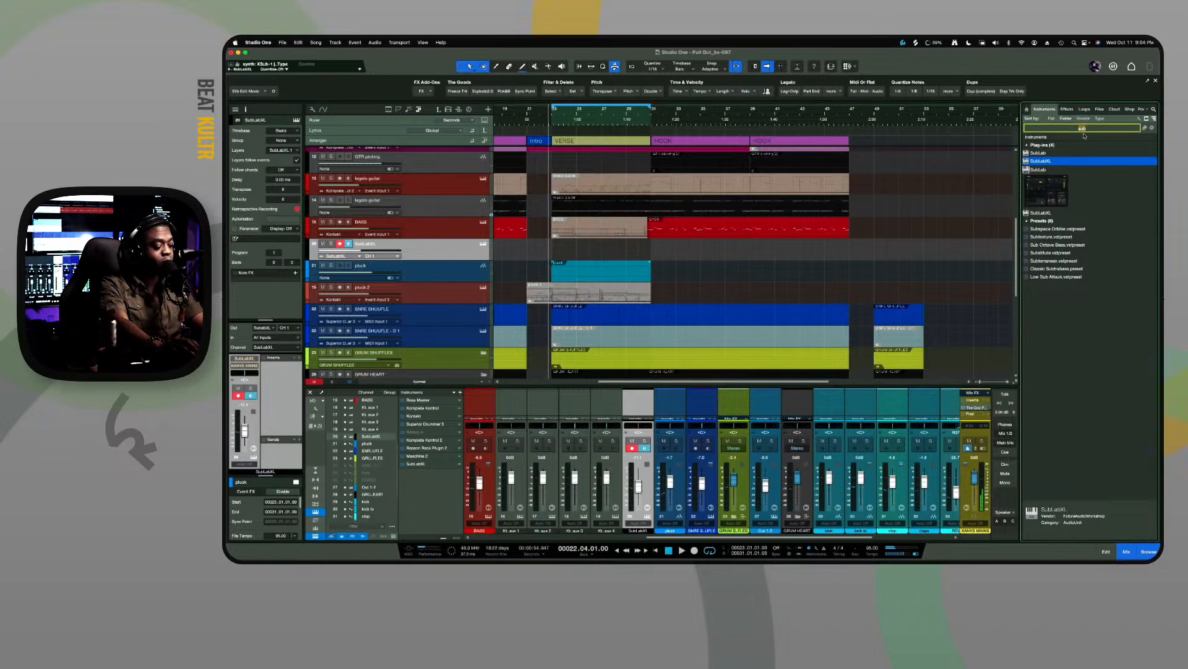
text(kon)
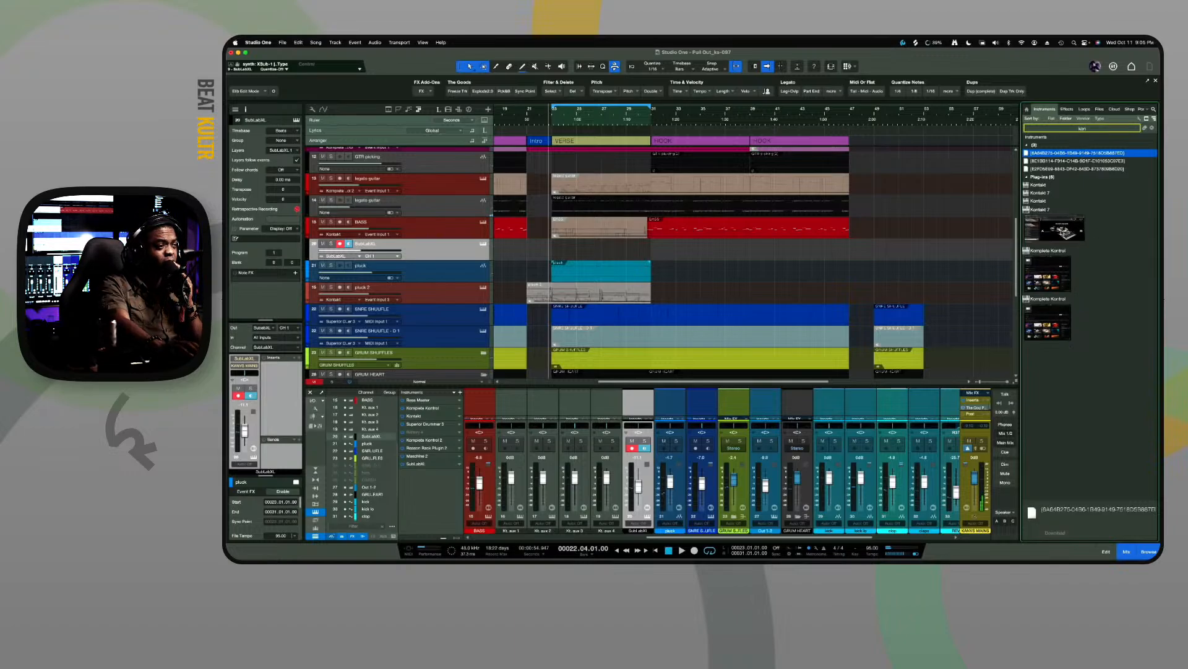
click(1055, 227)
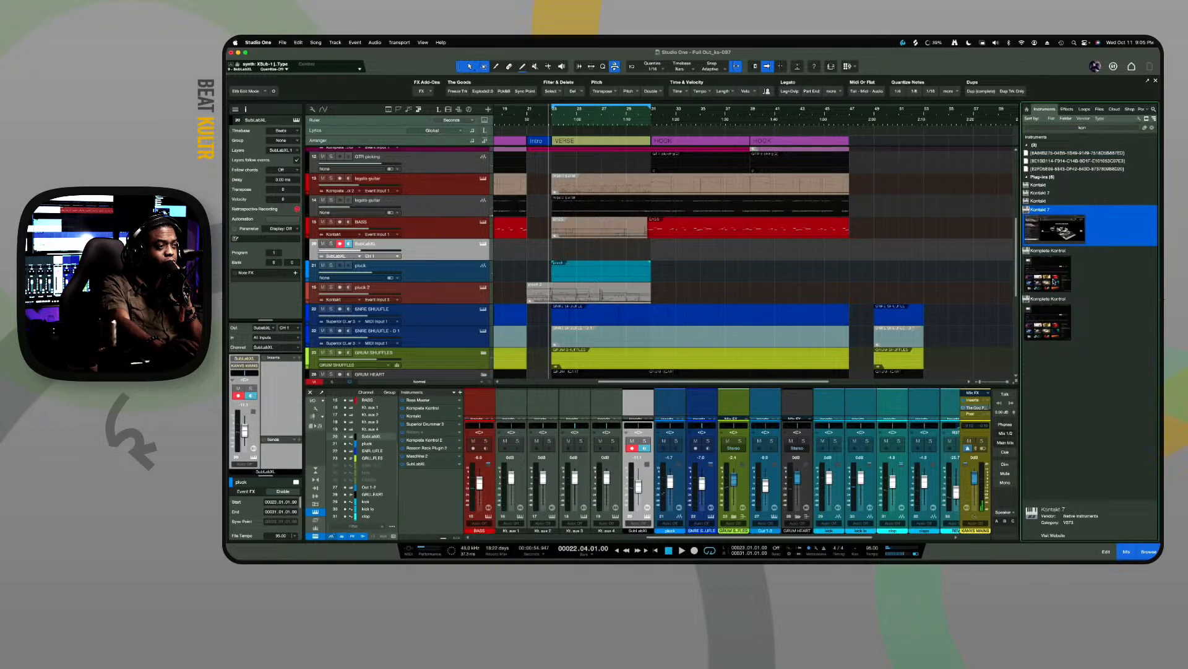
click(1053, 280)
click(1049, 339)
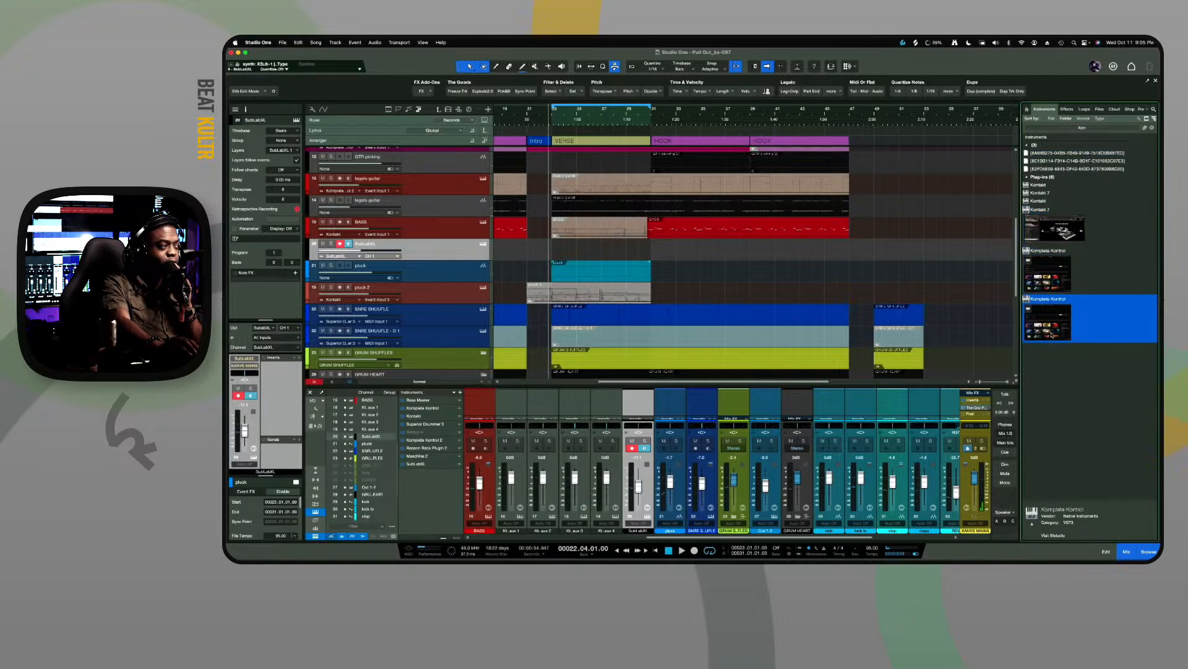
drag(1049, 322, 858, 255)
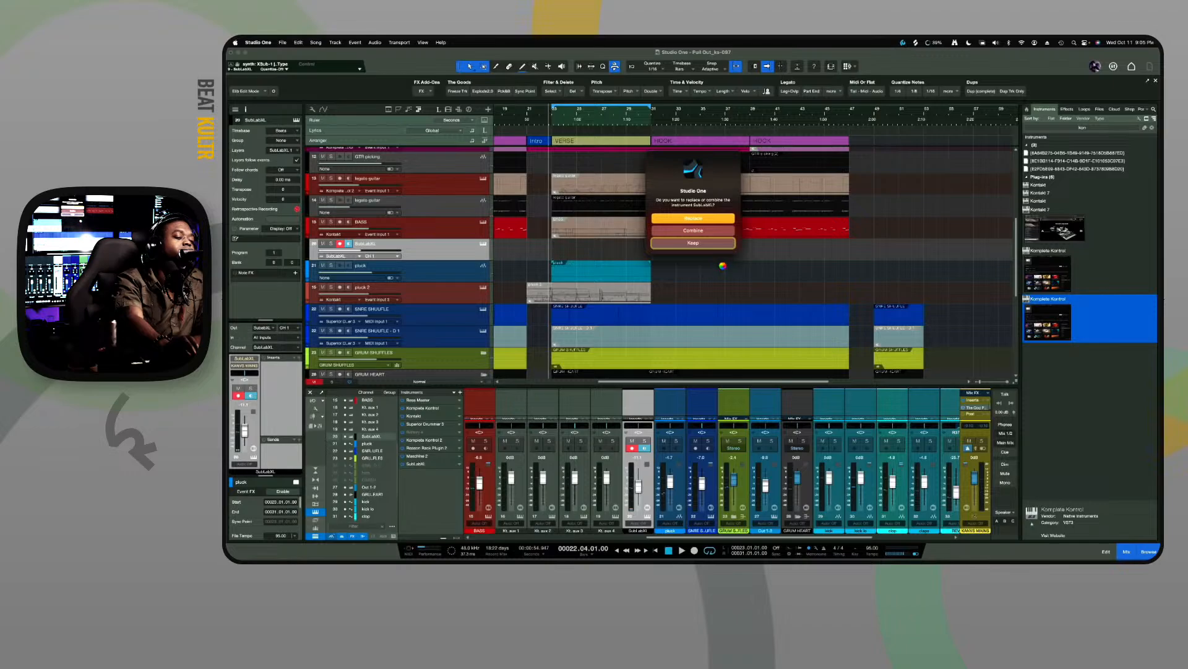
mouse_move(579, 557)
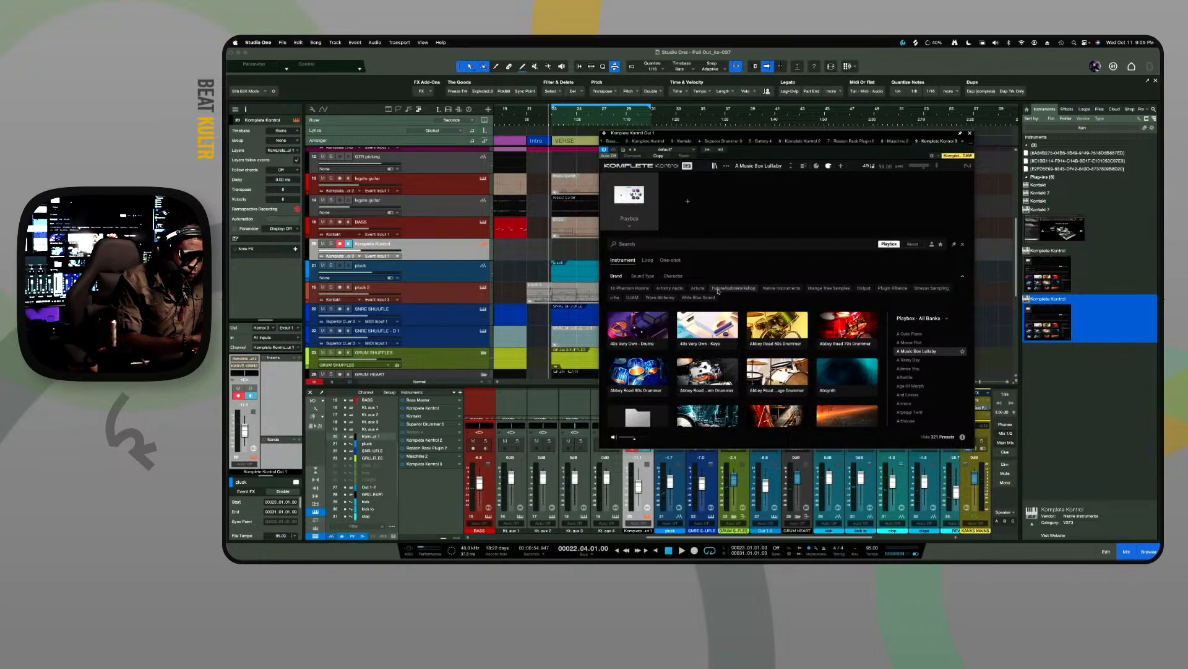
Browse the Komplete Kontrol instrument libraries backwards from Playbox to the Blocks Base and BM expansions
key(Up)
key(Up)
key(Up)
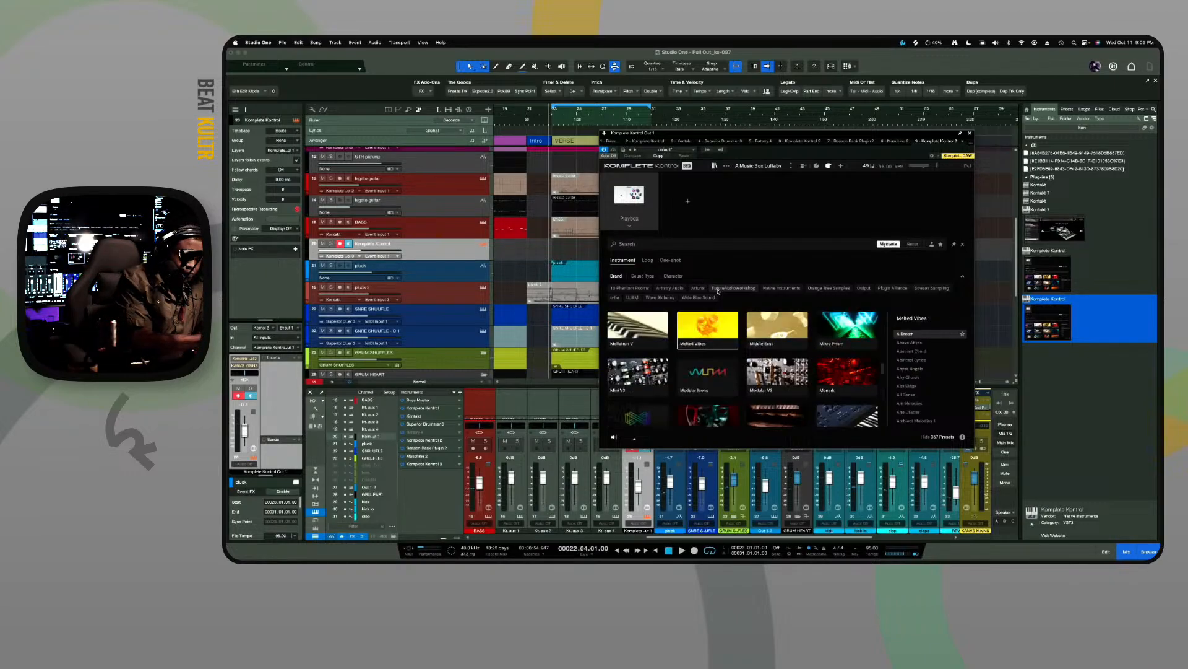
key(Up)
key(Up)
key(Up)
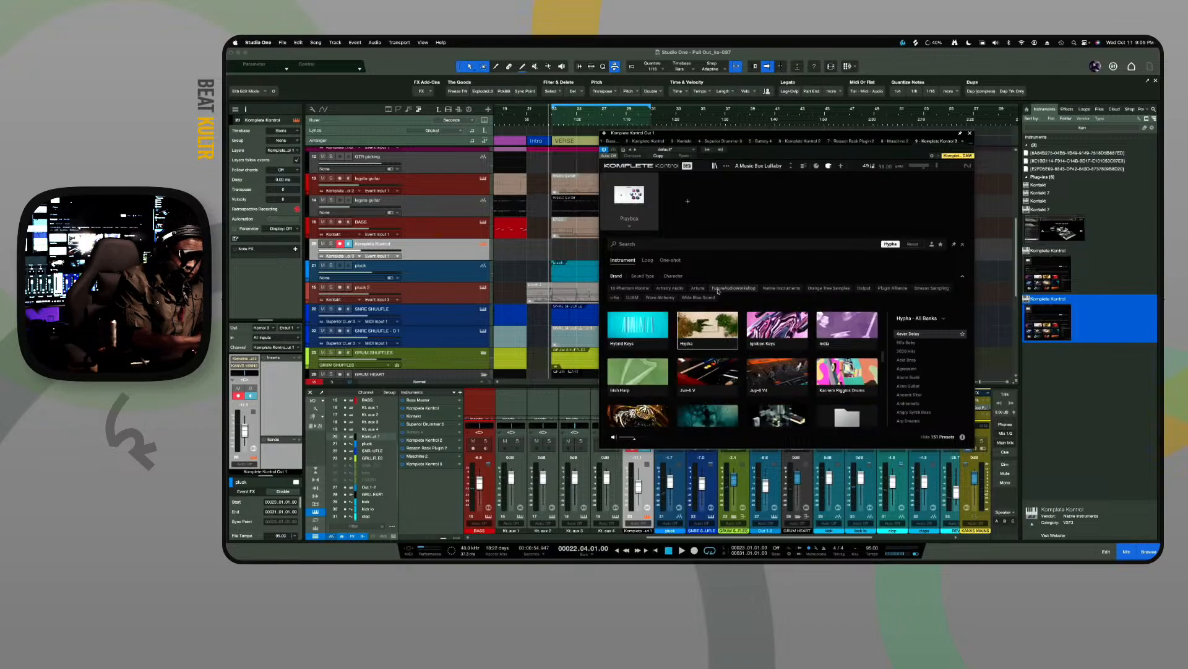
key(Up)
key(Up)
key(Up)
key(Up)
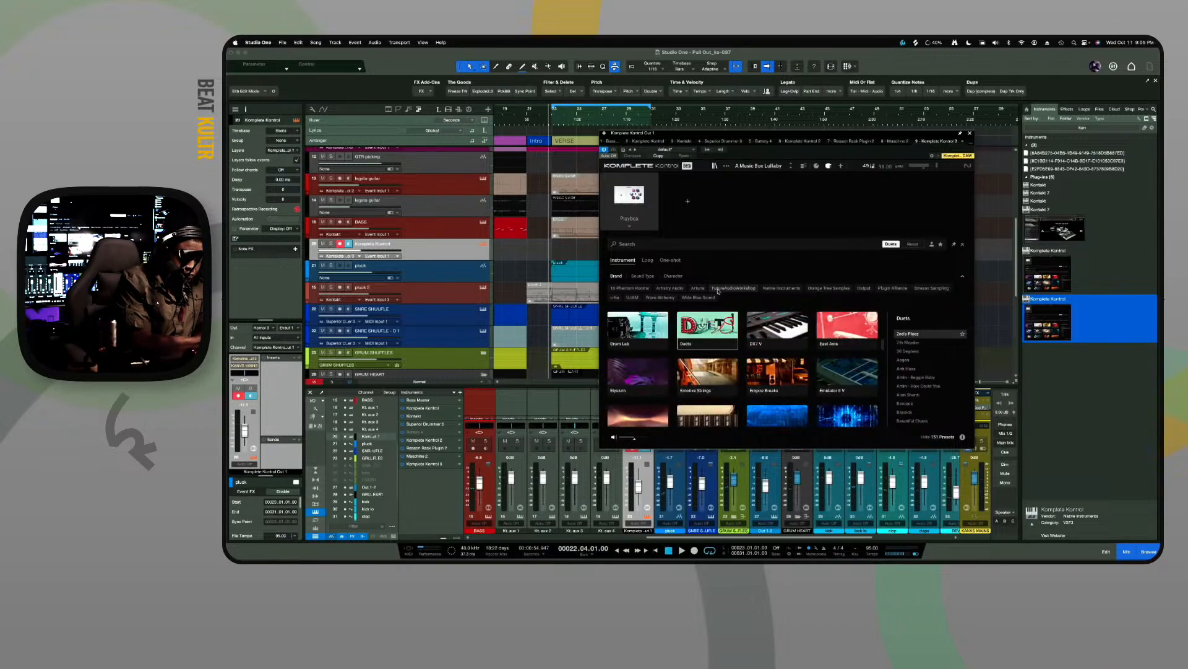
key(Up)
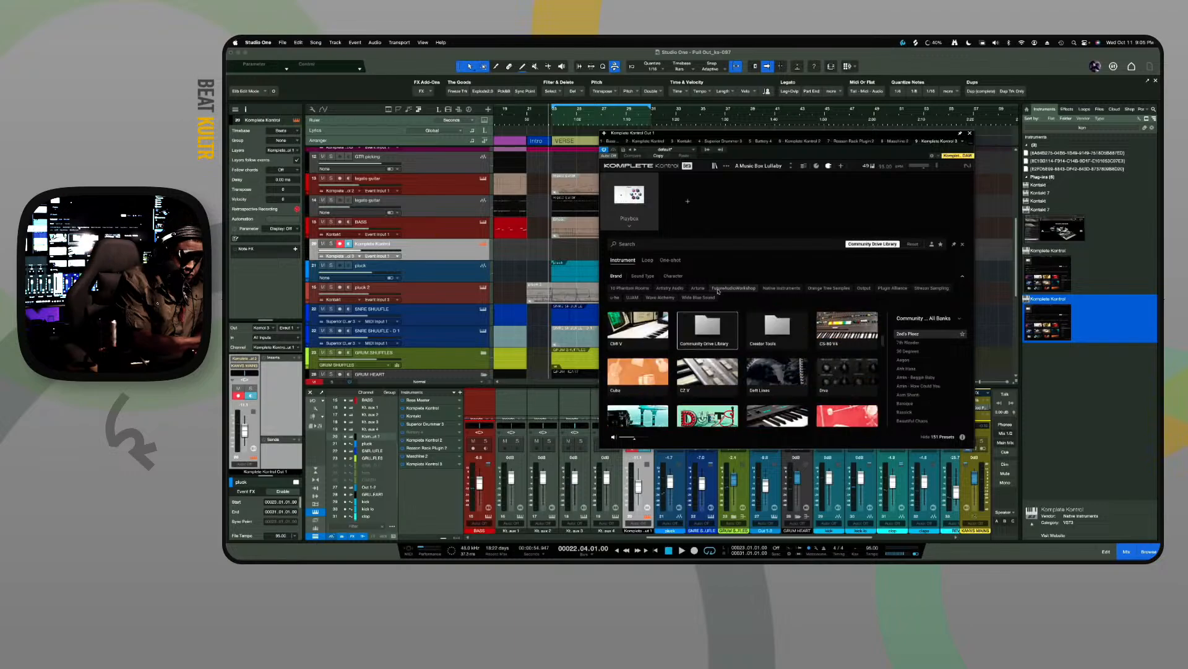
key(Up)
key(Up)
key(Up)
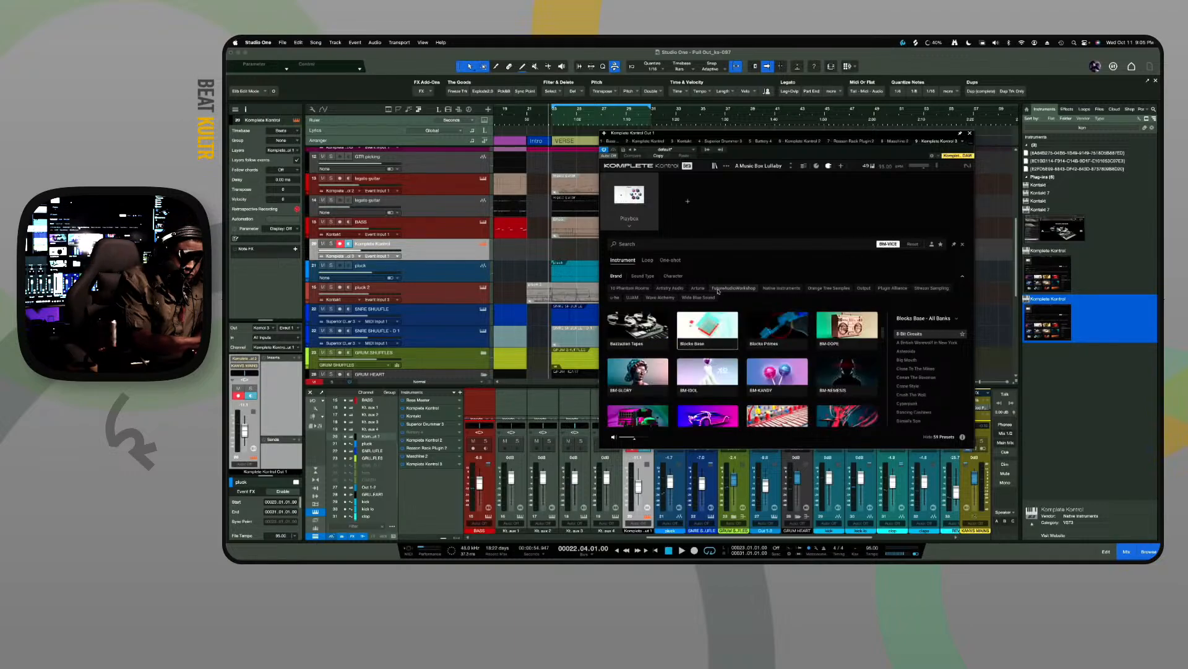
Browse the Komplete Kontrol instrument libraries forwards from Blocks Base through BM-VICE, Flesh, Kinetic Treats, Playbox and Rounds to Una Corda
key(Down)
key(Down)
key(Down)
key(Down)
key(Down)
key(Down)
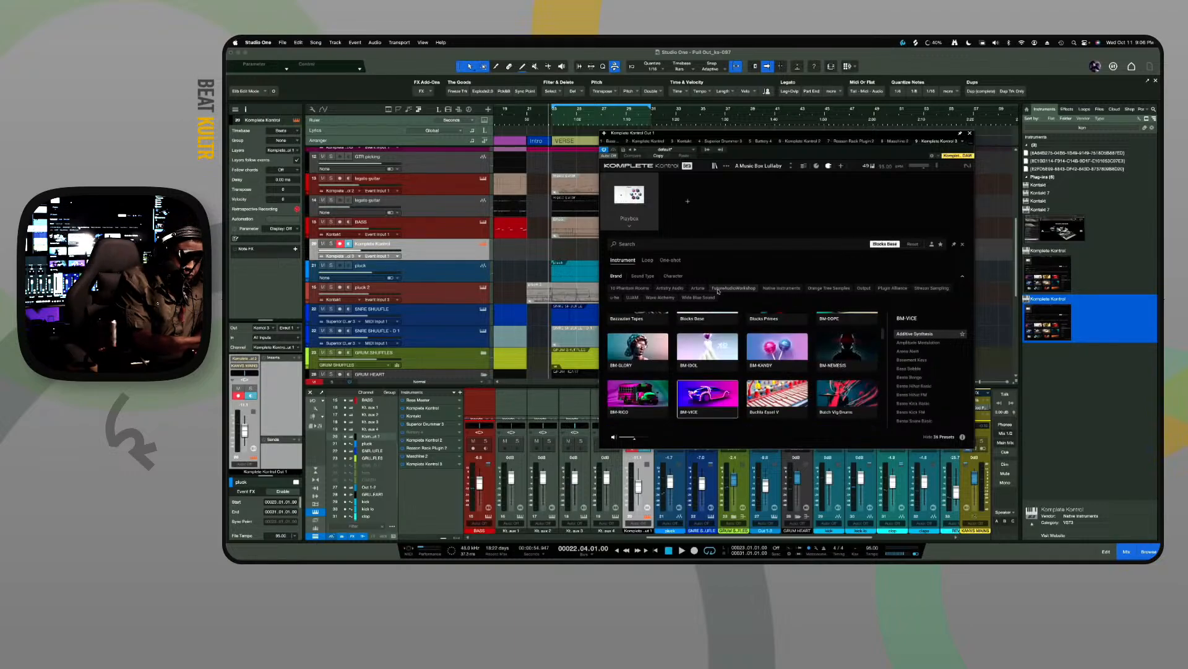
key(Down)
key(Down)
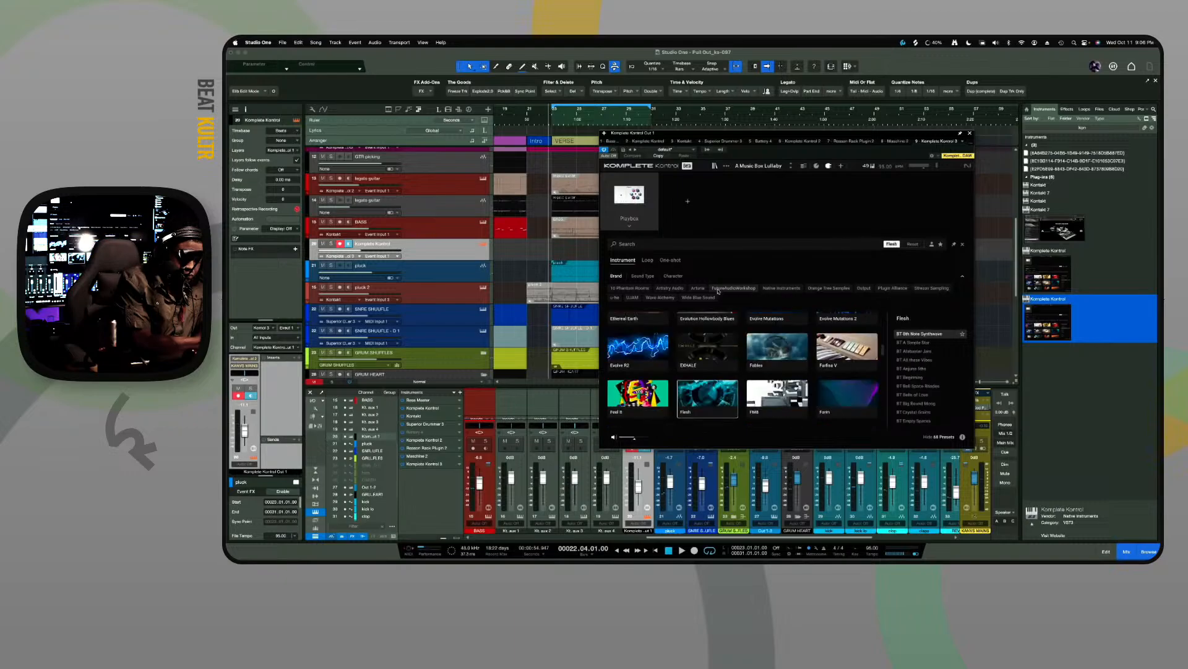
key(Down)
key(Down)
key(Down)
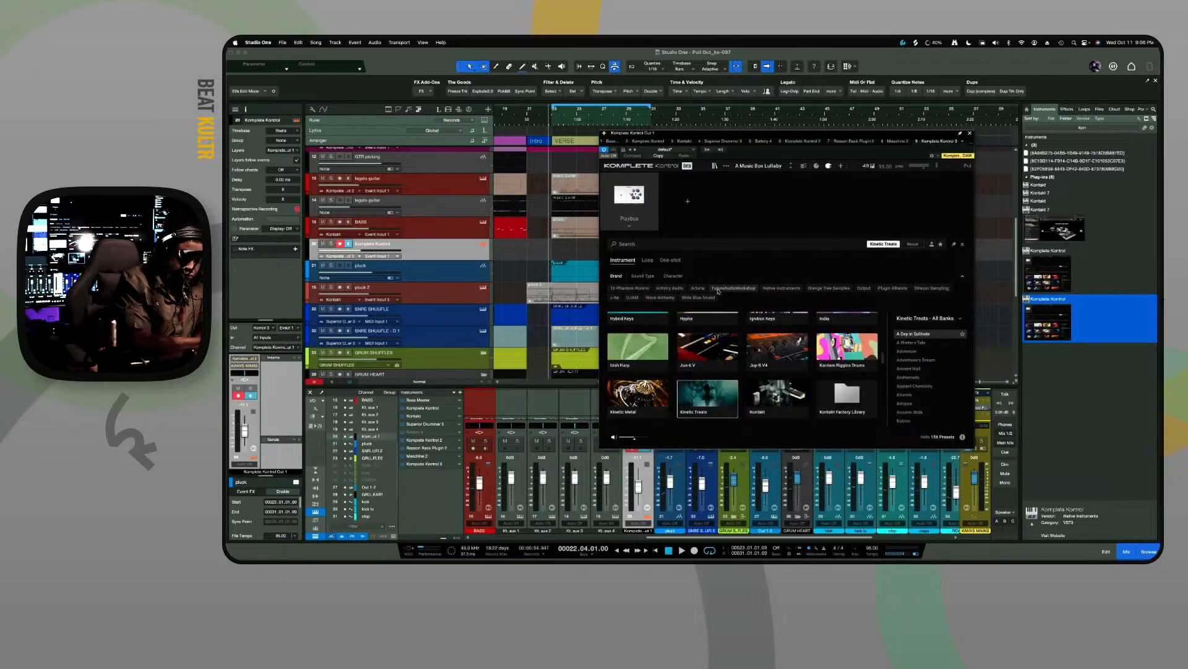
key(Down)
key(Down)
key(Down)
key(Down)
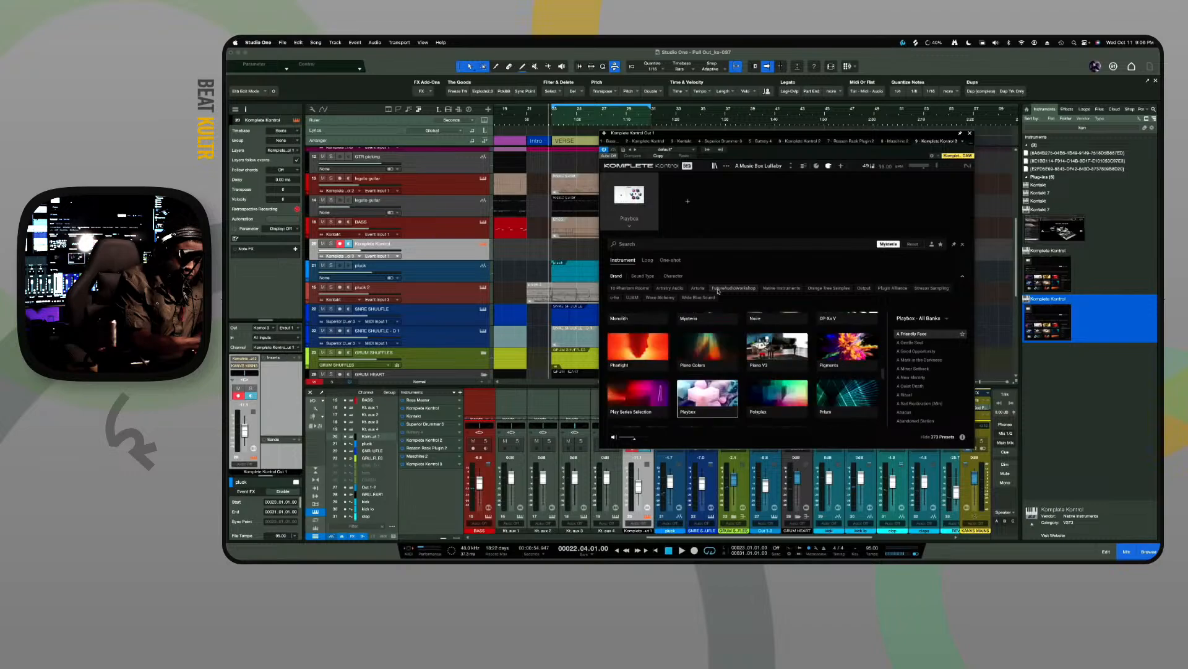
key(Down)
key(Down)
key(Down)
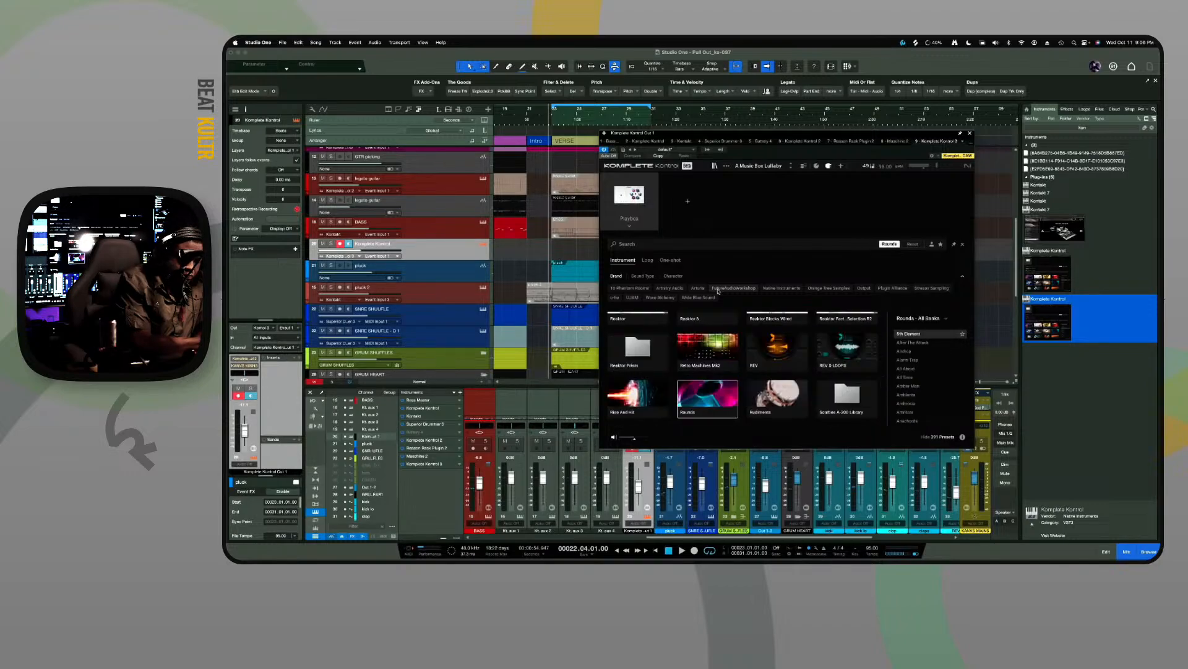
key(Down)
key(Down)
key(Down)
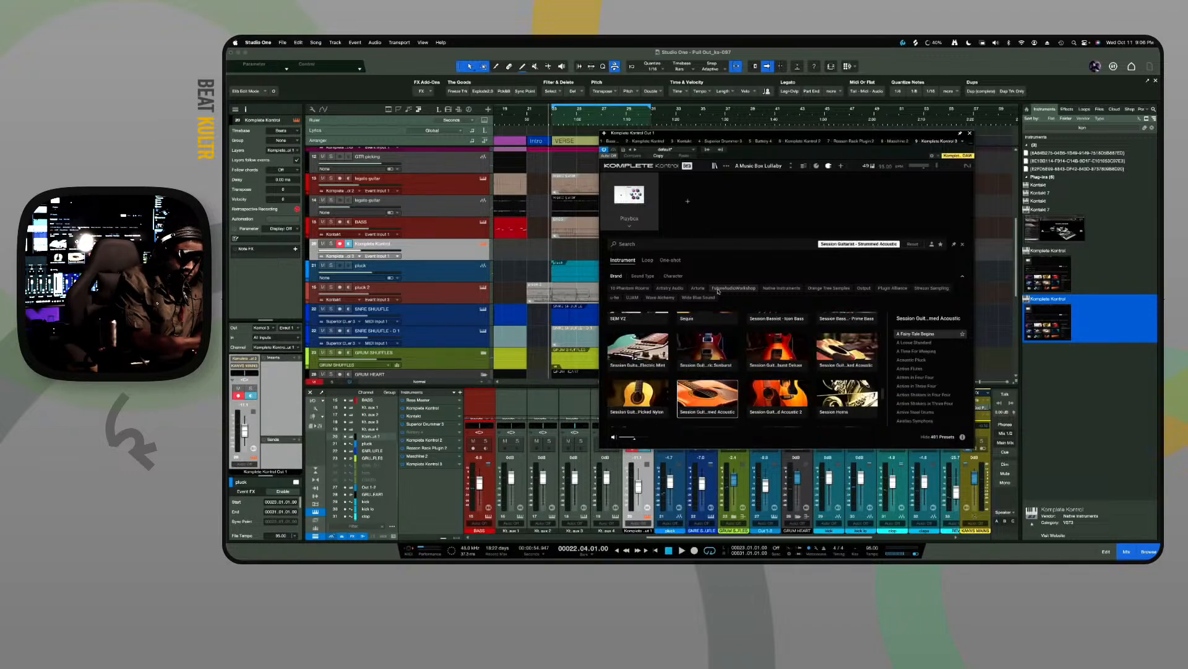
key(Down)
key(Down)
key(Down)
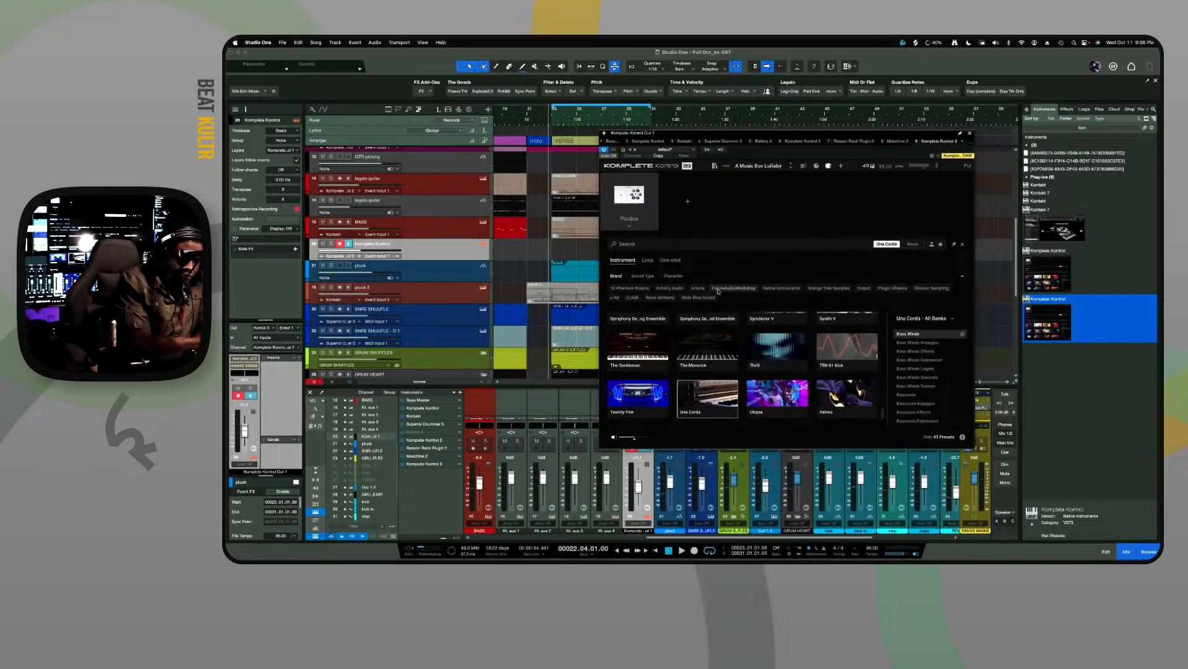
Browse the instrument libraries backwards from Una Corda past Straylight, Lores and Duets to the unfiltered start of the list
key(Up)
key(Up)
key(Up)
key(Up)
key(Up)
key(Up)
key(Up)
key(Up)
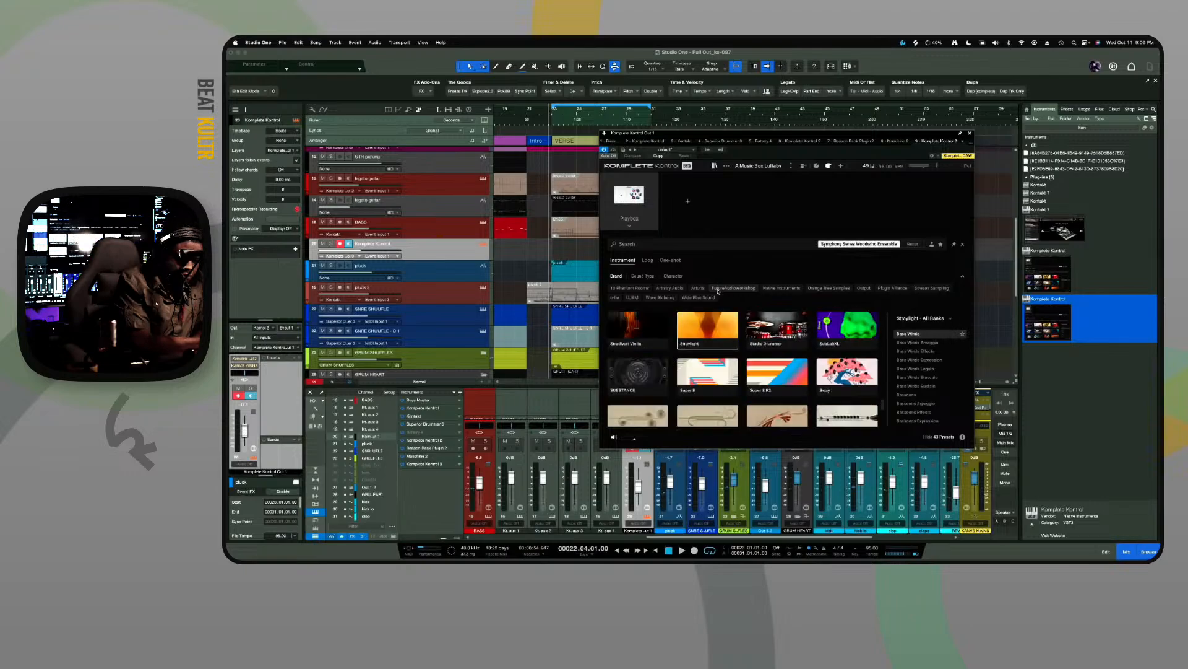
key(Up)
key(Up)
key(Up)
key(Up)
key(Up)
key(Up)
key(Up)
key(Up)
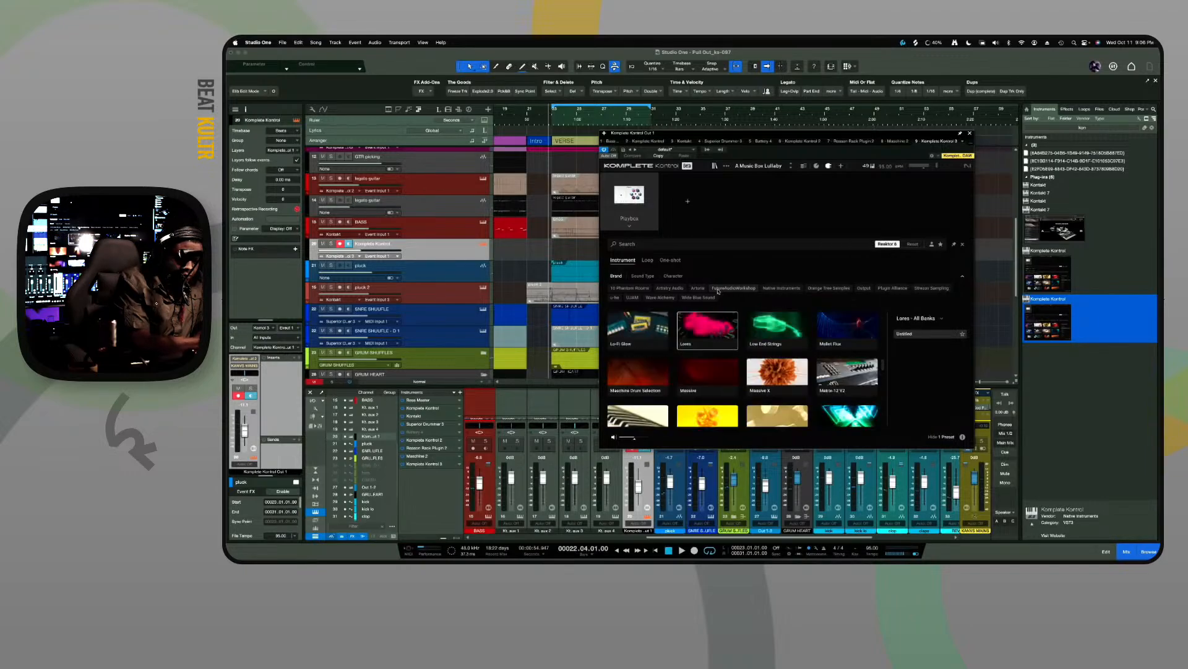
key(Up)
key(Up)
key(Up)
key(Up)
key(Up)
key(Up)
key(Up)
key(Up)
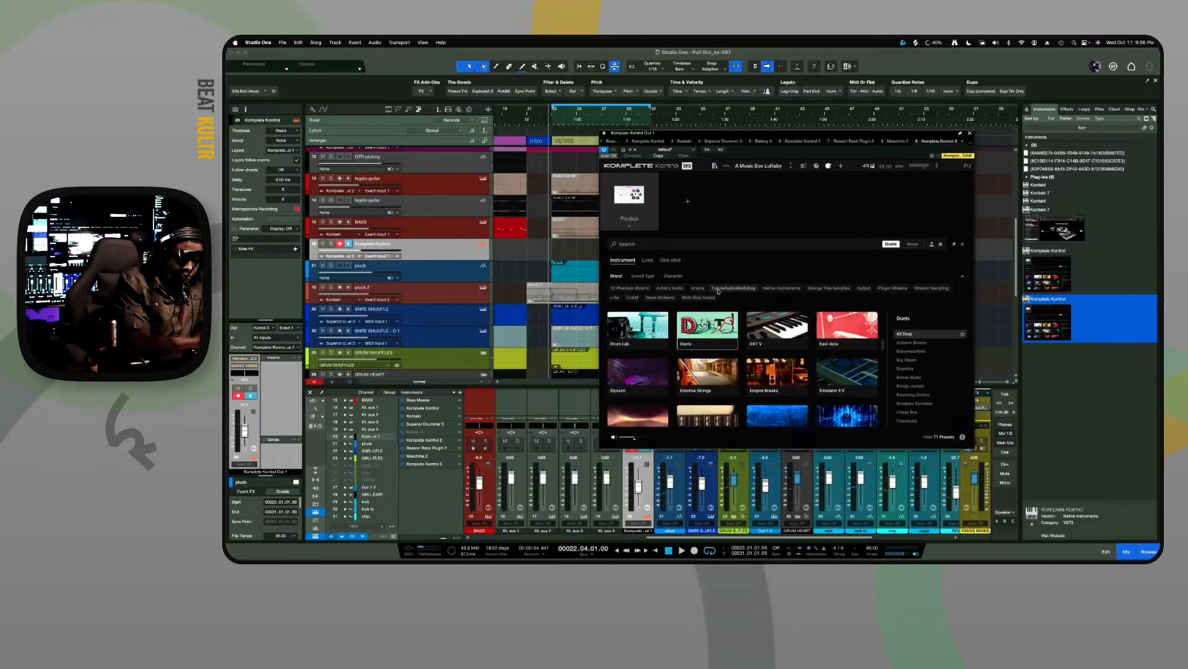
key(Up)
key(Up)
key(Up)
key(Up)
key(Up)
key(Up)
key(Up)
key(Up)
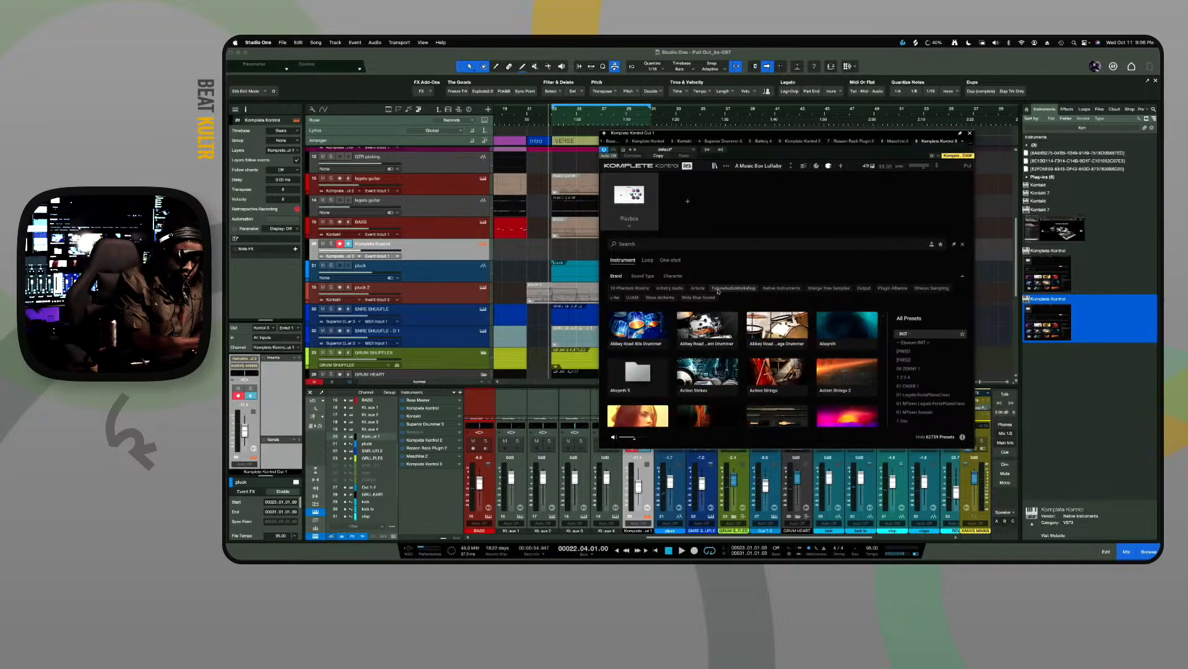
Look through the libraries from the start of the list again, past BM-DOPE to Community Drive Library
key(Down)
key(Down)
key(Down)
key(Down)
key(Down)
key(Down)
key(Down)
key(Down)
key(Up)
key(Up)
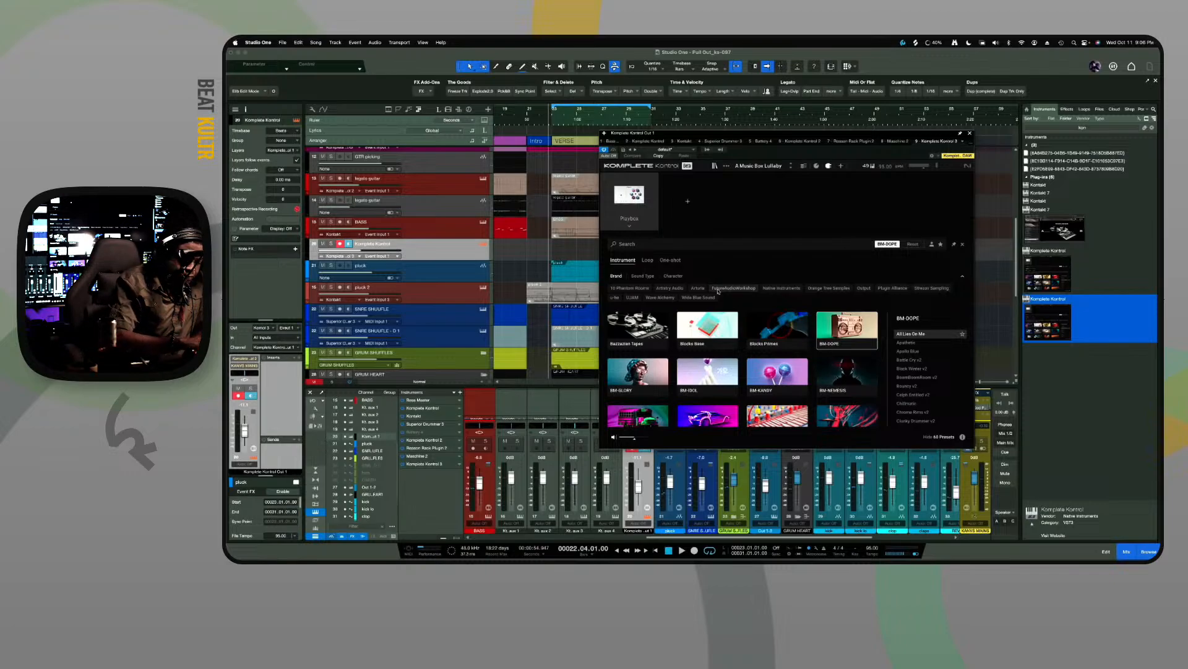
key(Down)
key(Down)
key(Right)
key(Right)
key(Right)
key(Right)
key(Right)
key(Right)
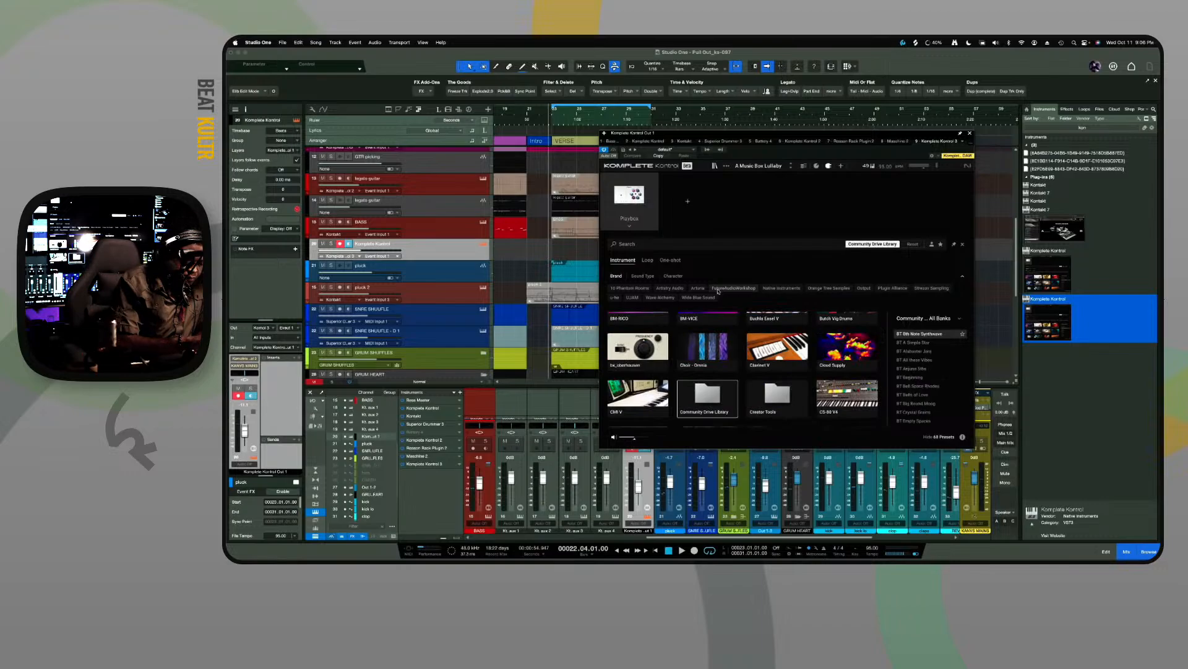
Step through the brand filters from Native Instruments onwards and filter the instruments by the u-he brand
key(Right)
key(Right)
key(Right)
key(Right)
key(Right)
key(Right)
key(Right)
key(Right)
key(Right)
key(Right)
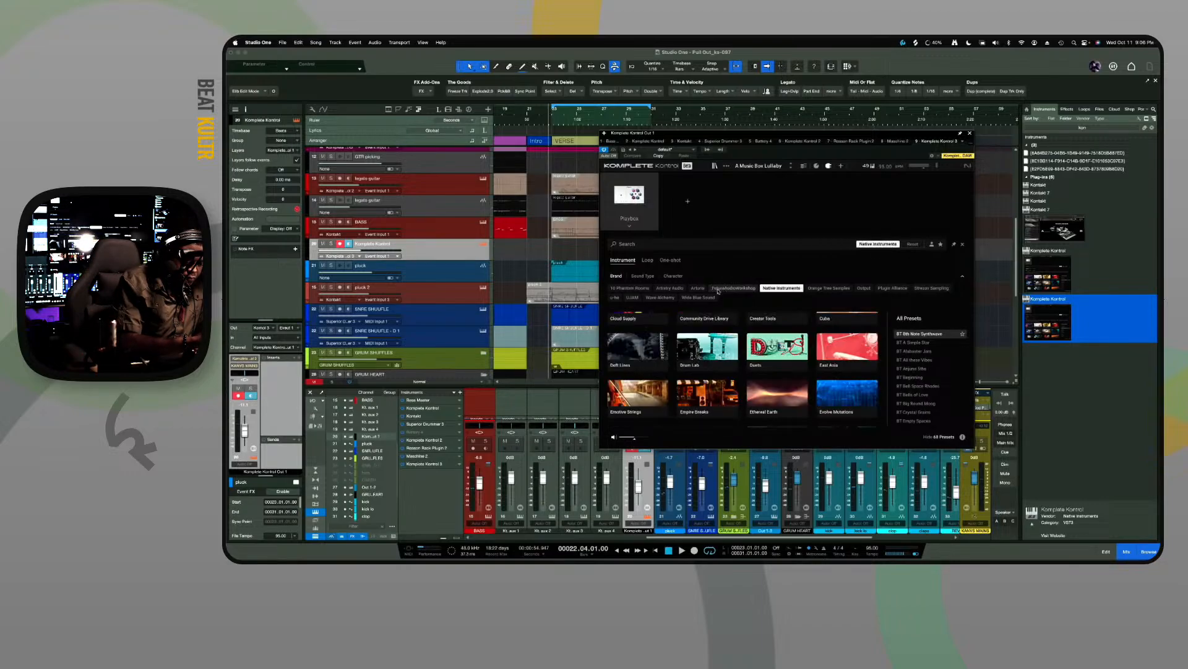
key(Right)
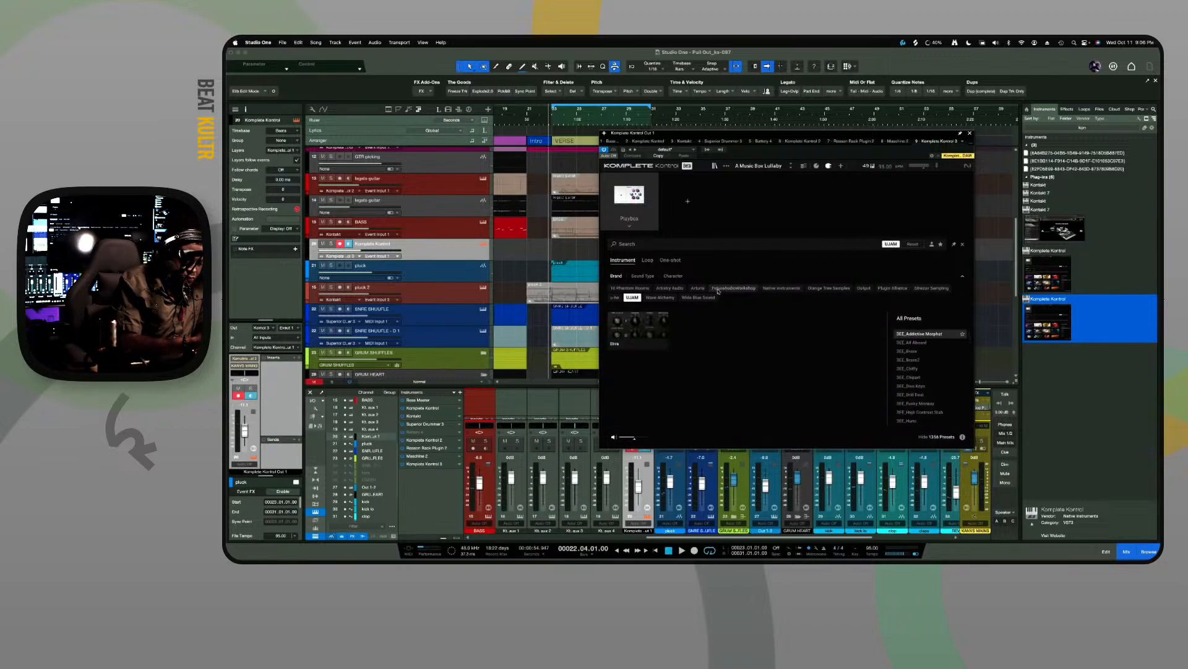
key(Left)
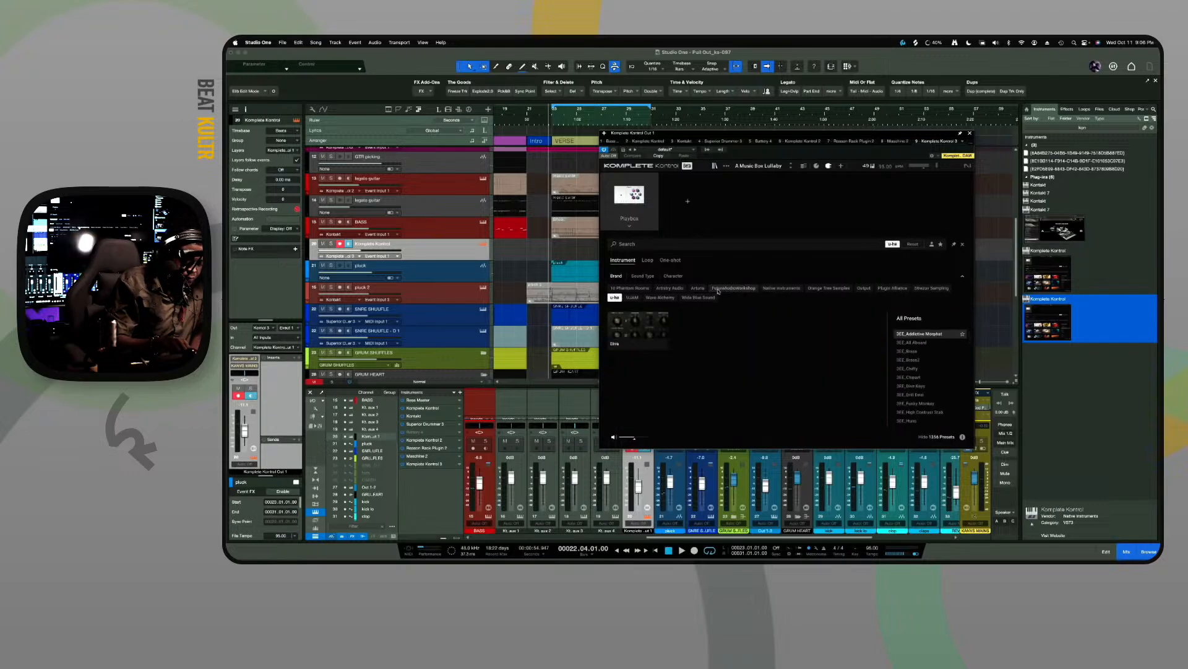
Narrow the u-he presets to the Bass sound type
key(Down)
key(Down)
key(Down)
key(Down)
key(Down)
key(Down)
key(Down)
key(Down)
key(Down)
key(Right)
key(Right)
key(Right)
key(Right)
key(Right)
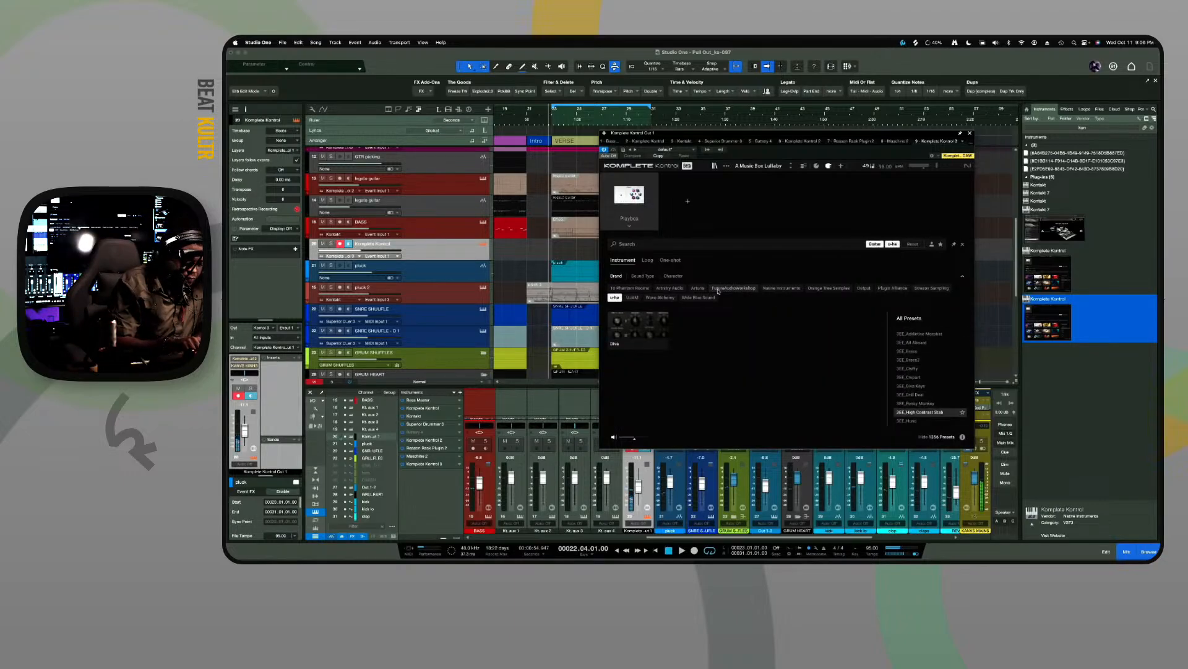
key(Left)
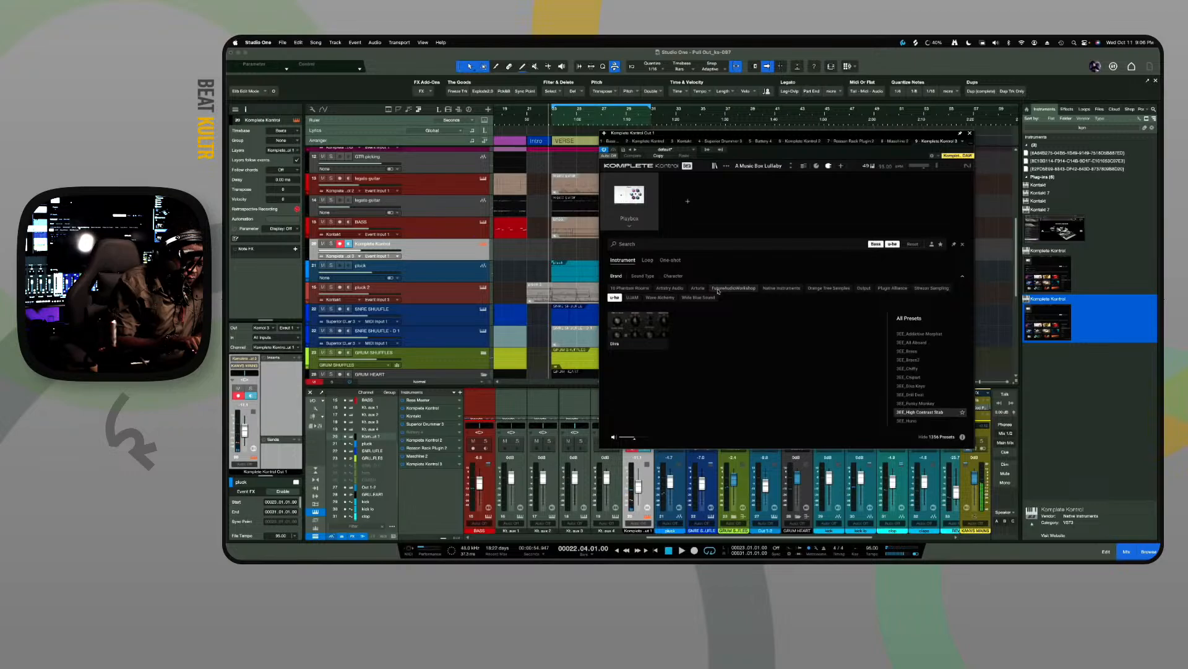
Look back and forth through the opening presets of the u-he bass list, as far as the Precipitate preset
key(Down)
key(Down)
key(Down)
key(Down)
key(Down)
key(Down)
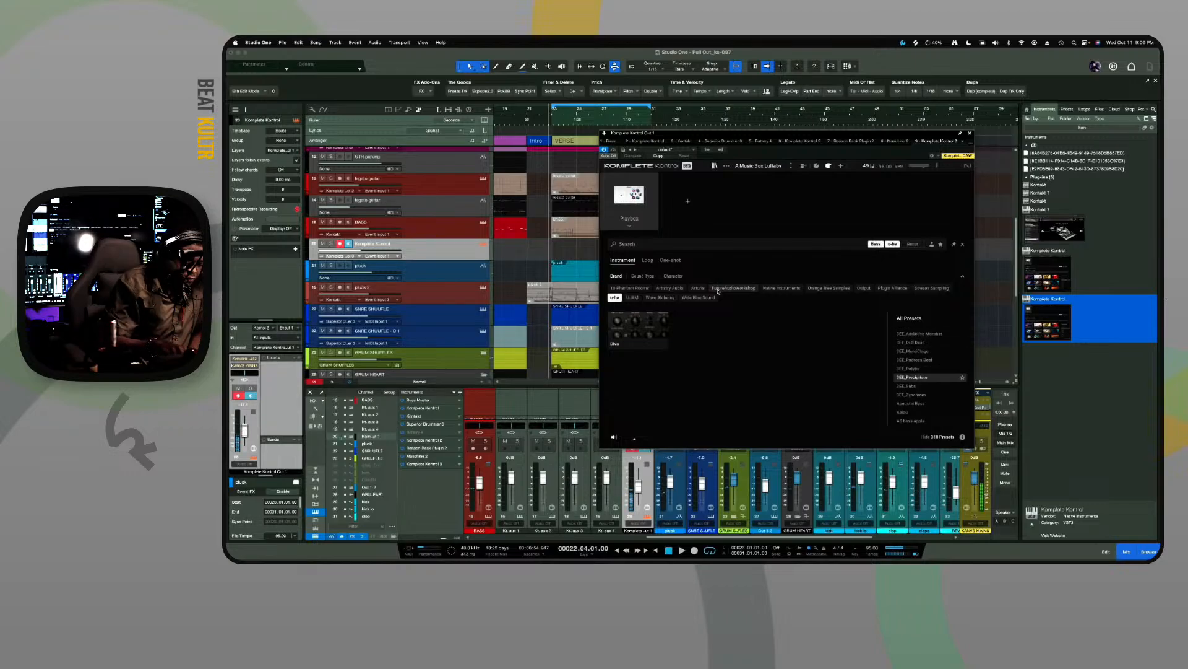
key(Up)
key(Up)
key(Up)
key(Up)
key(Down)
key(Up)
key(Up)
key(Up)
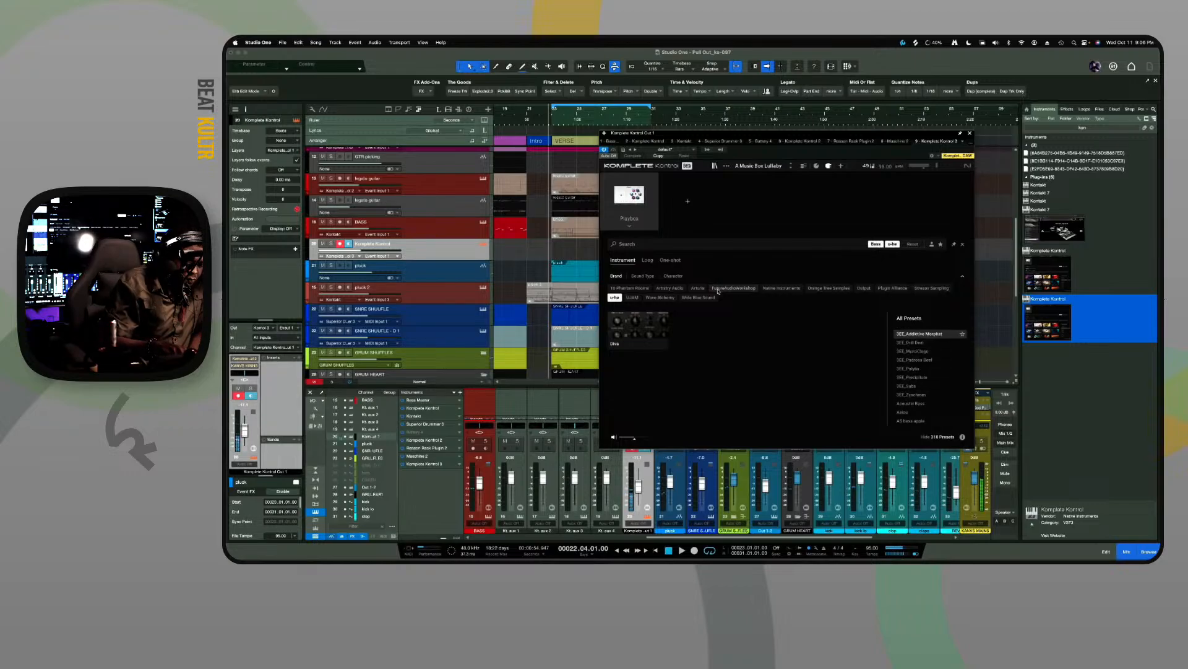
key(Down)
key(Down)
key(Down)
key(Down)
key(Down)
key(Down)
key(Down)
key(Up)
key(Up)
key(Up)
key(Up)
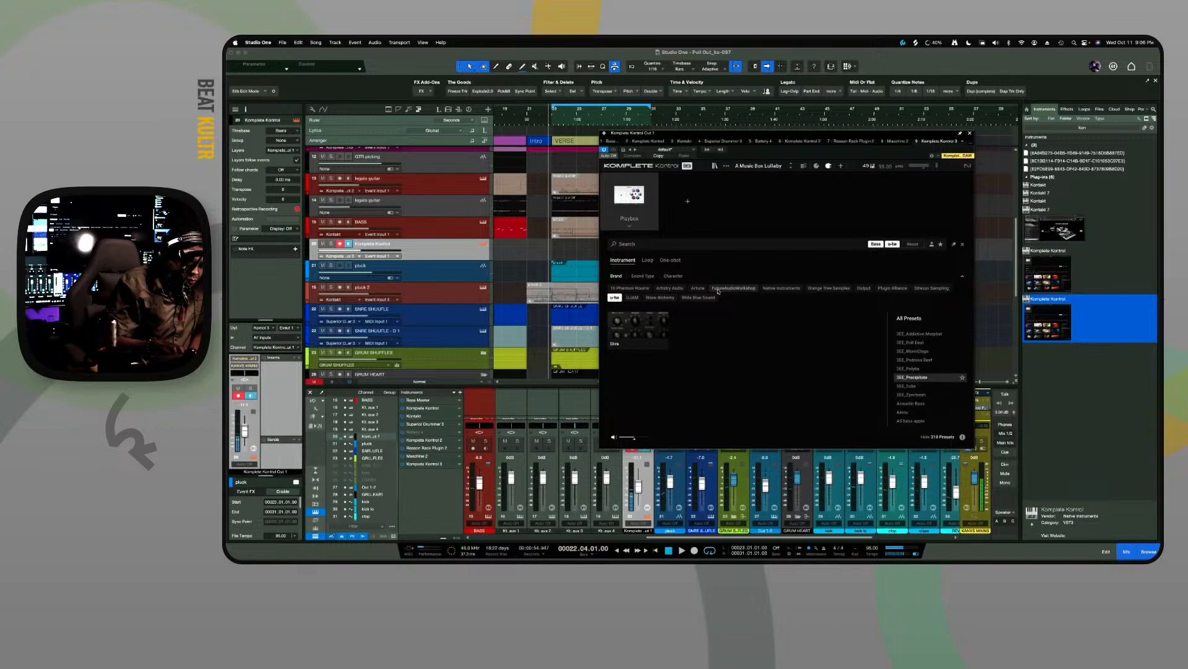
Browse onwards through the u-he bass presets to AS bass pear
key(Down)
key(Down)
key(Down)
key(Down)
key(Down)
key(Down)
key(Down)
key(Down)
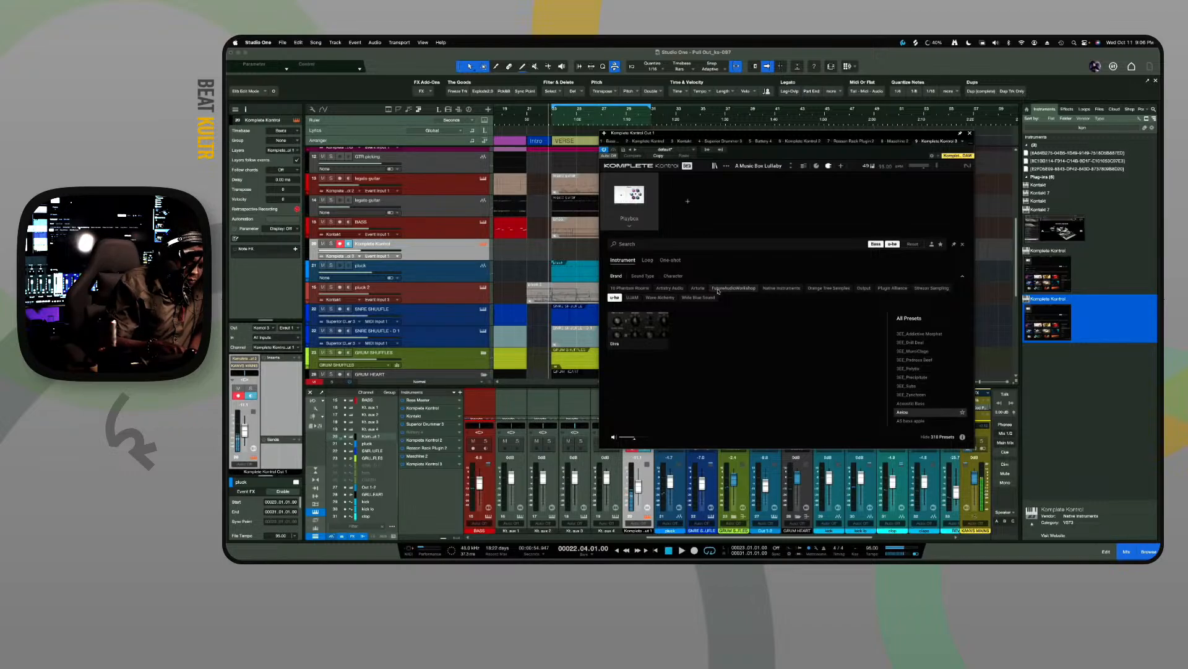
key(Down)
key(Down)
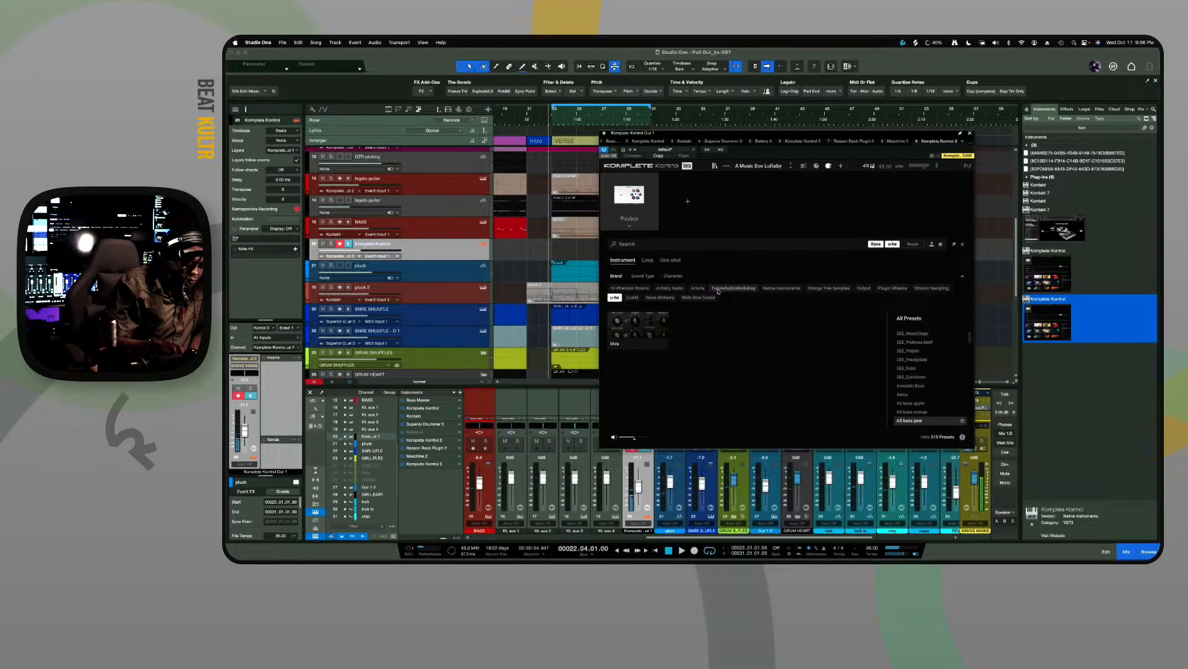
key(Up)
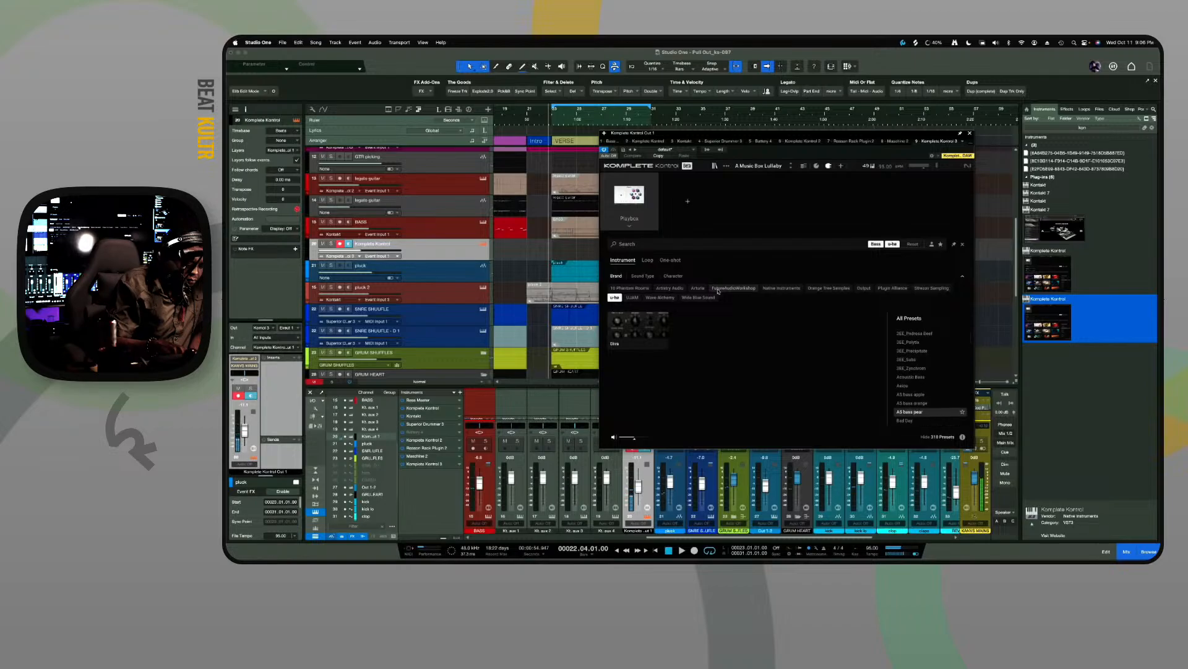
Browse the u-he bass presets beyond AS bass pear, through the BAS and BASS groups to BS Bouncer
key(Down)
key(Down)
key(Down)
key(Down)
key(Down)
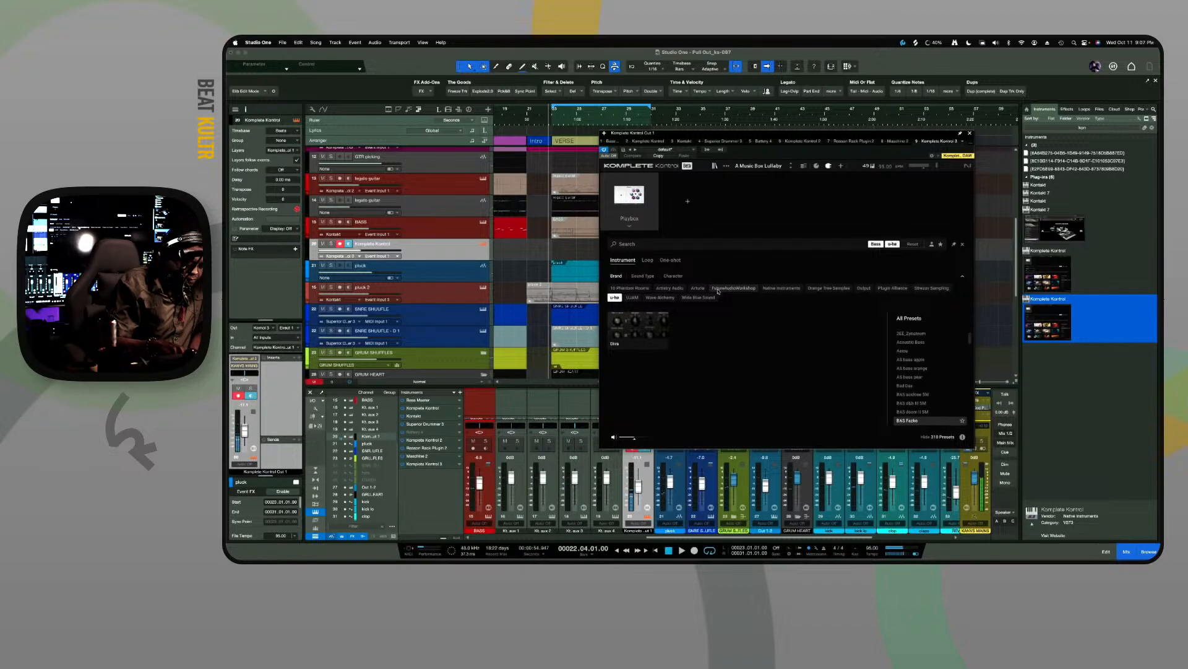
key(Down)
key(Down)
key(Down)
key(Down)
key(Down)
key(Down)
key(Down)
key(Down)
key(Down)
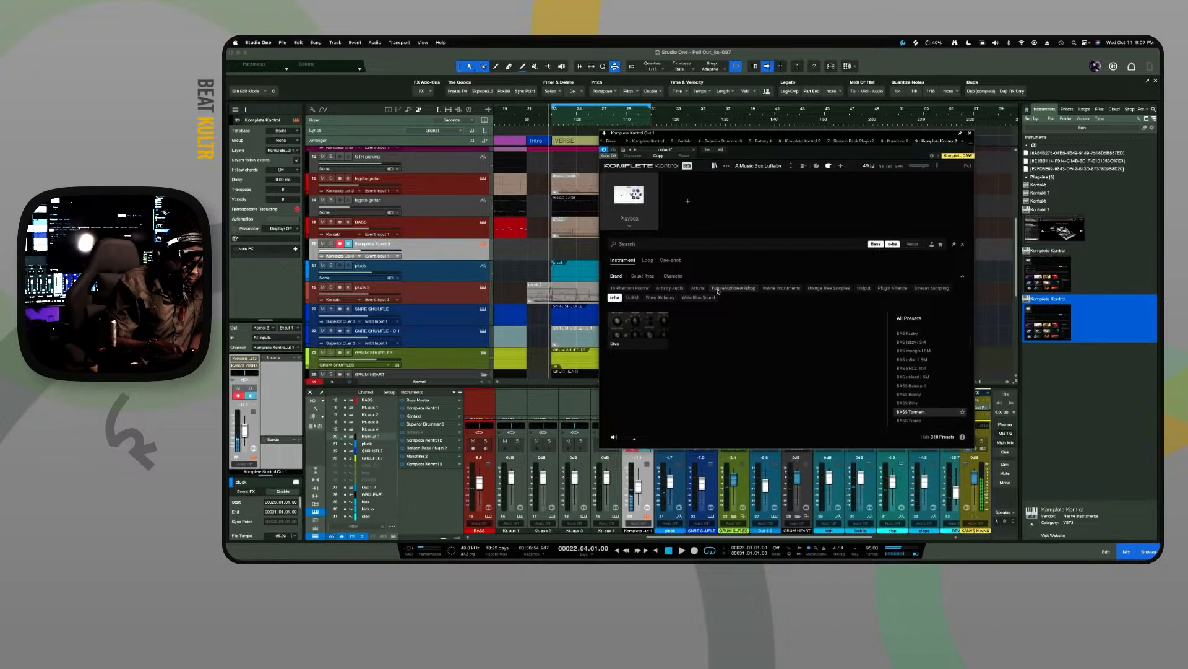
key(Down)
key(Down)
key(Down)
key(Down)
key(Down)
key(Down)
key(Down)
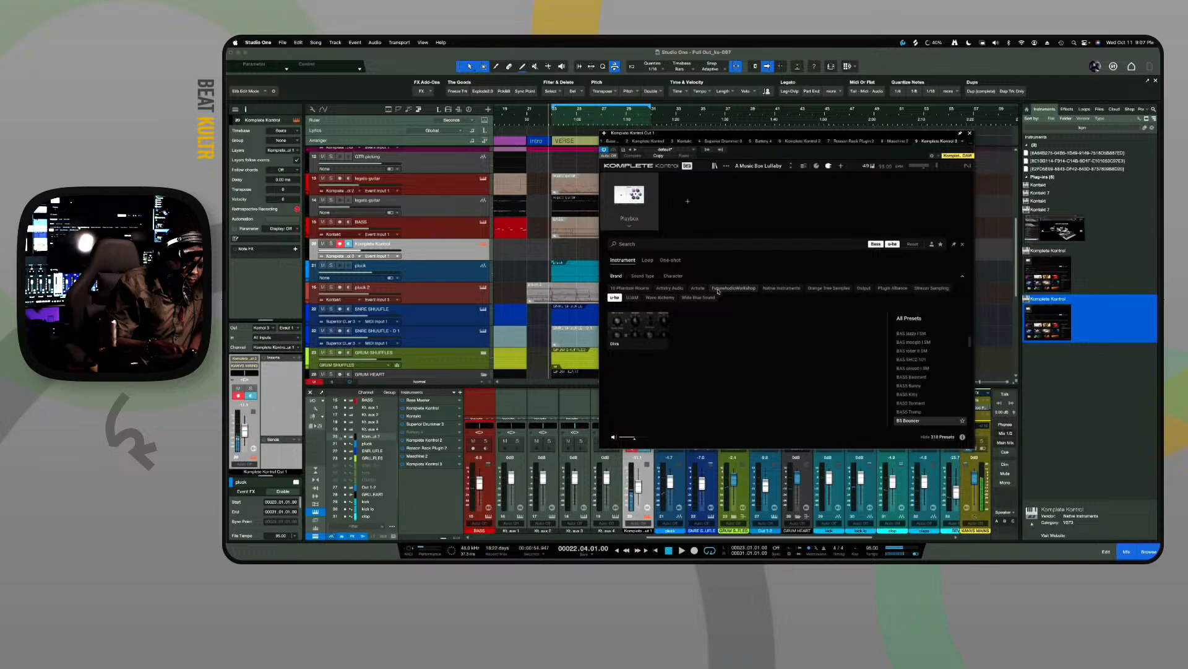
Browse the u-he bass presets from BS Bouncer into the BT group
key(Down)
key(Down)
key(Down)
key(Down)
key(Down)
key(Down)
key(Down)
key(Down)
key(Down)
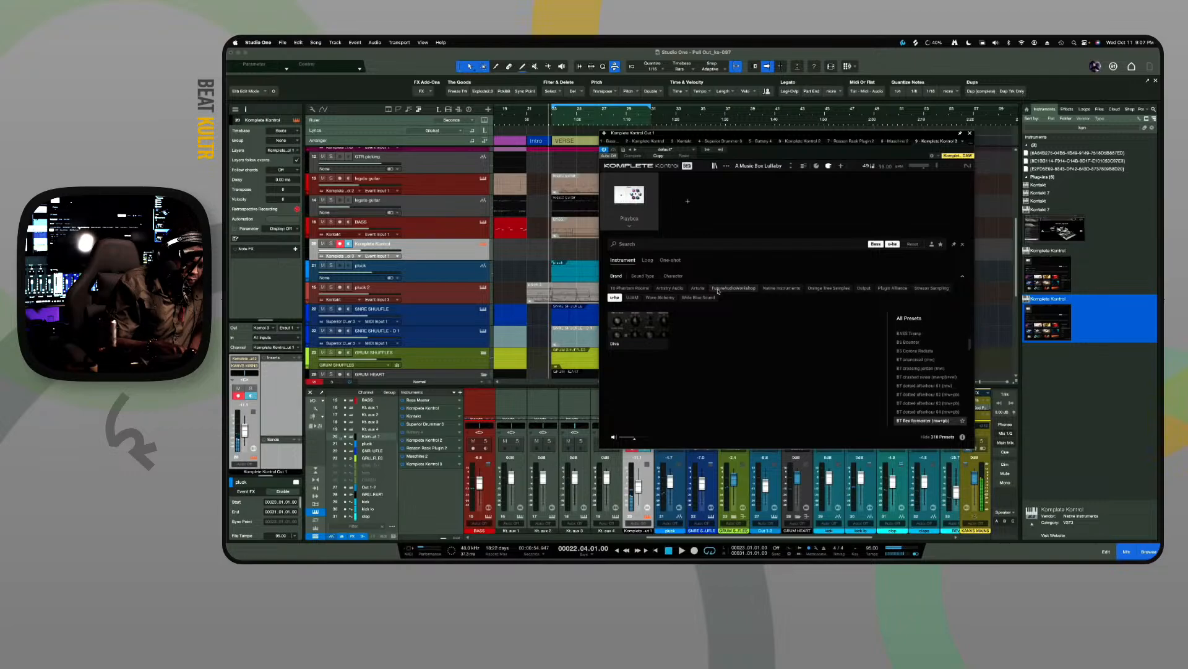
key(Down)
key(Down)
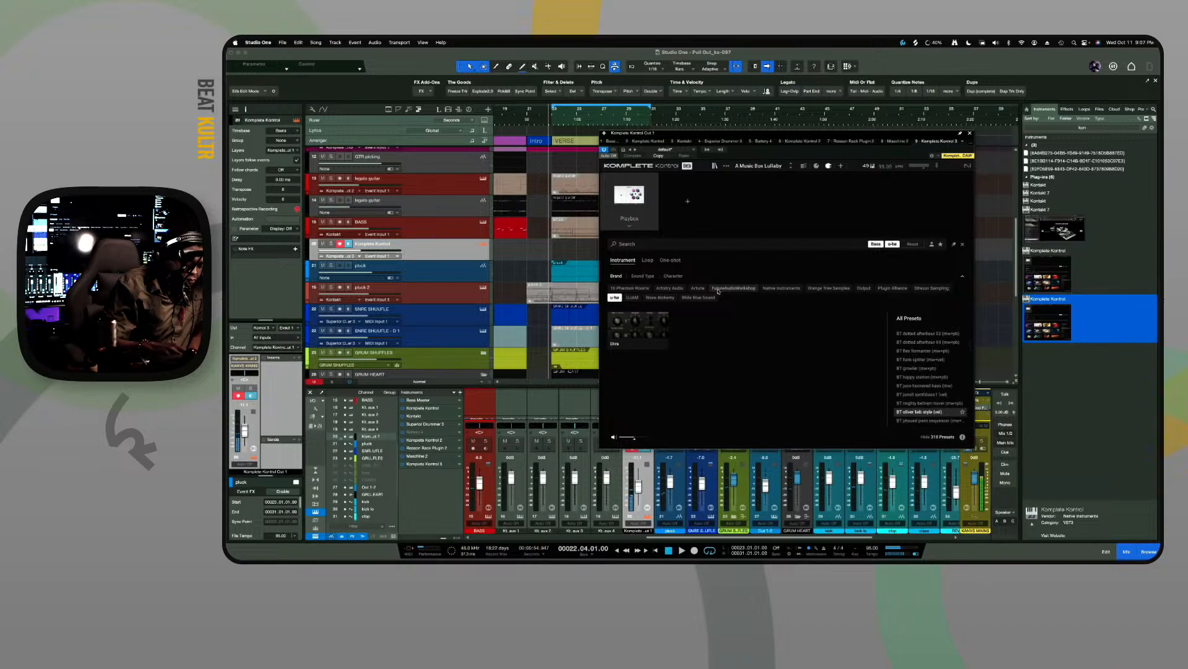
Browse past the remaining BT bass presets as far as the Emerson Mode preset
key(Down)
key(Down)
key(Down)
key(Down)
key(Down)
key(Down)
key(Down)
key(Down)
key(Down)
key(Down)
key(Down)
key(Down)
key(Down)
key(Down)
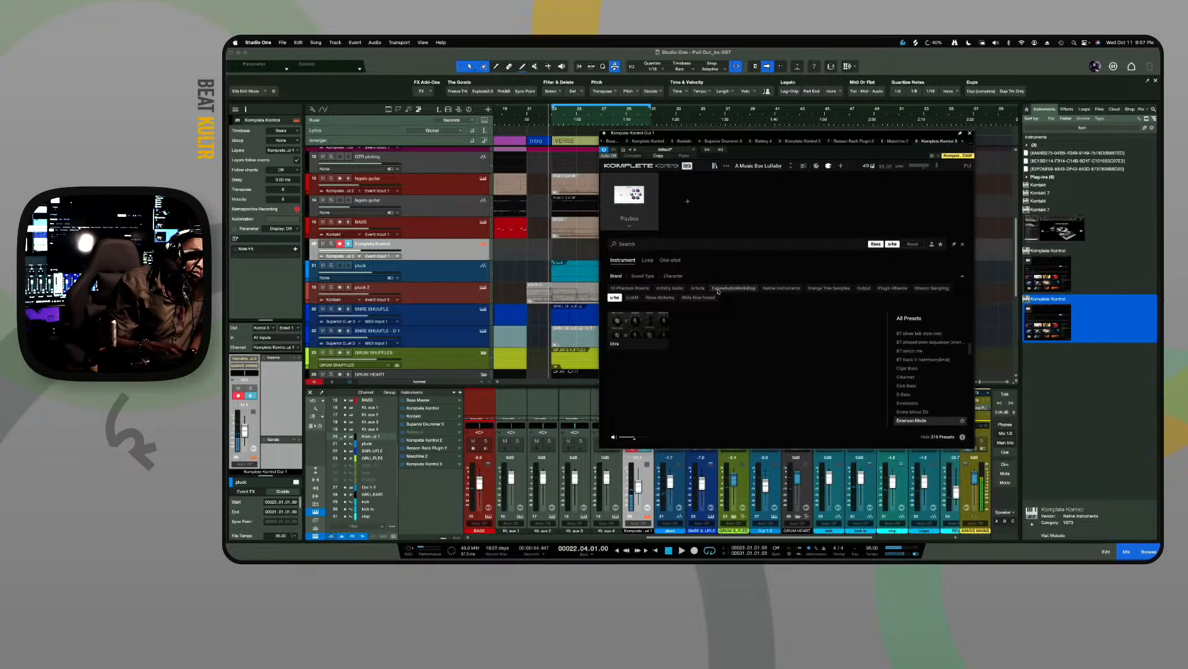
Browse the u-he bass presets beyond Emerson Mode, through the FH group to FH Mighty Bass
key(Down)
key(Down)
key(Down)
key(Down)
key(Down)
key(Down)
key(Down)
key(Down)
key(Down)
key(Down)
key(Down)
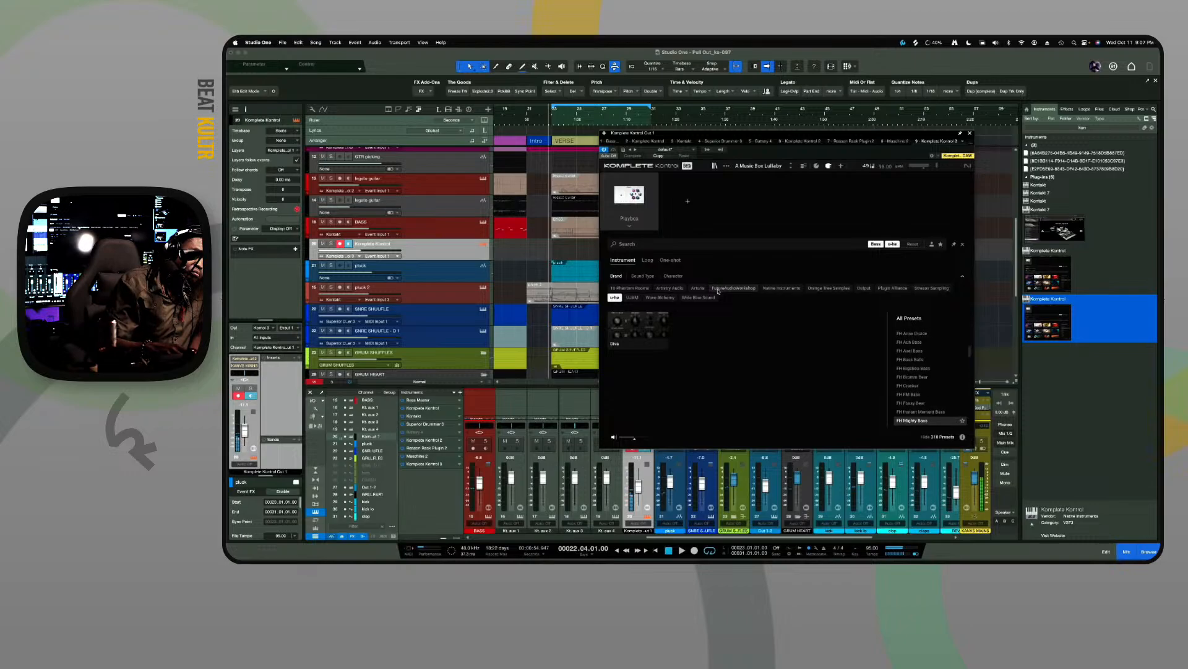
Look back and forth through the presets after FH Mighty Bass, reaching HS Black Fuzz
key(Down)
key(Down)
key(Down)
key(Down)
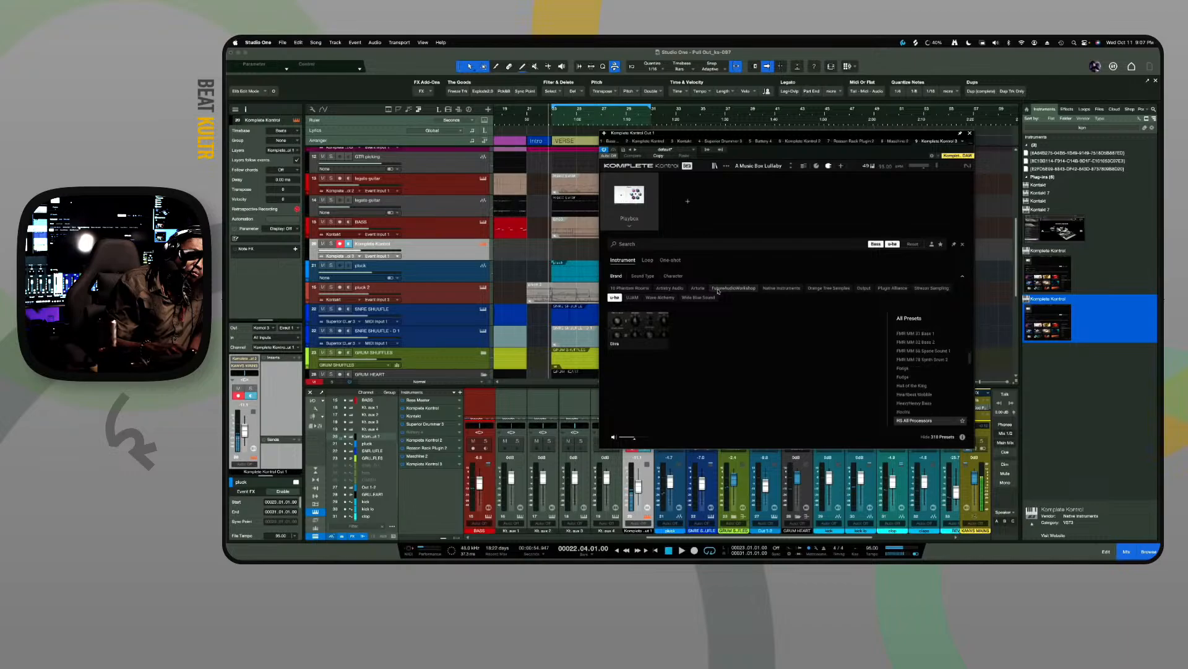
key(Up)
key(Up)
key(Down)
key(Down)
key(Down)
key(Down)
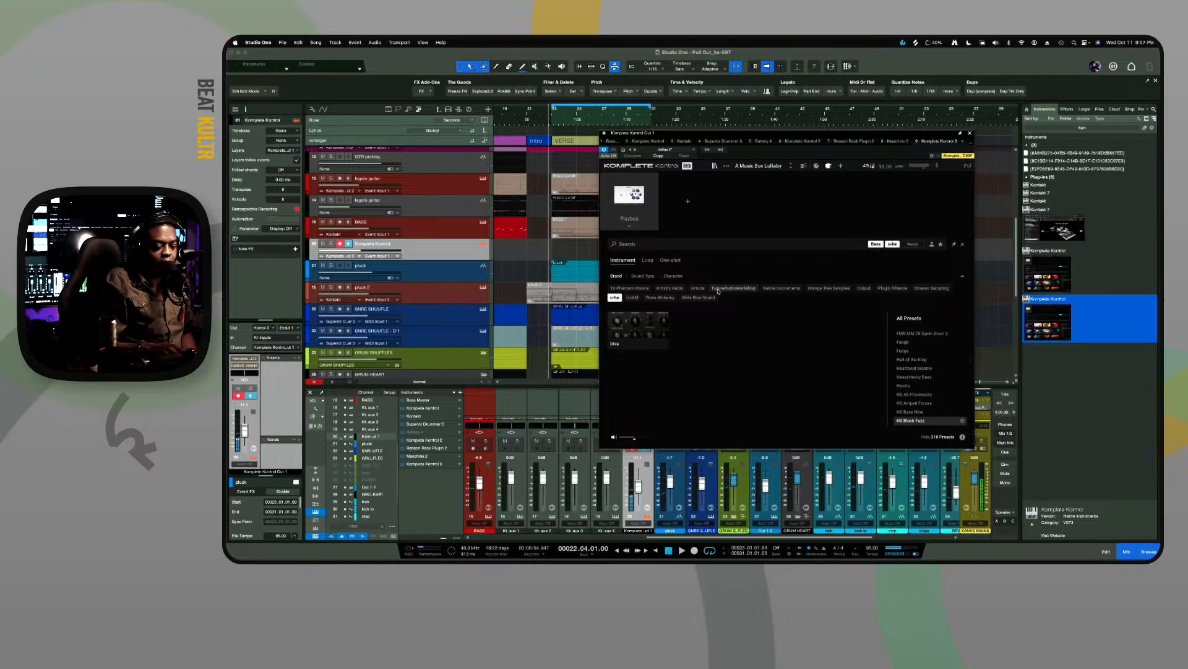
Browse the HS bass presets from HS Black Fuzz, past HS Cheesecake and the HS Chord Bass entries
key(Down)
key(Down)
key(Down)
key(Down)
key(Down)
key(Down)
key(Down)
key(Down)
key(Down)
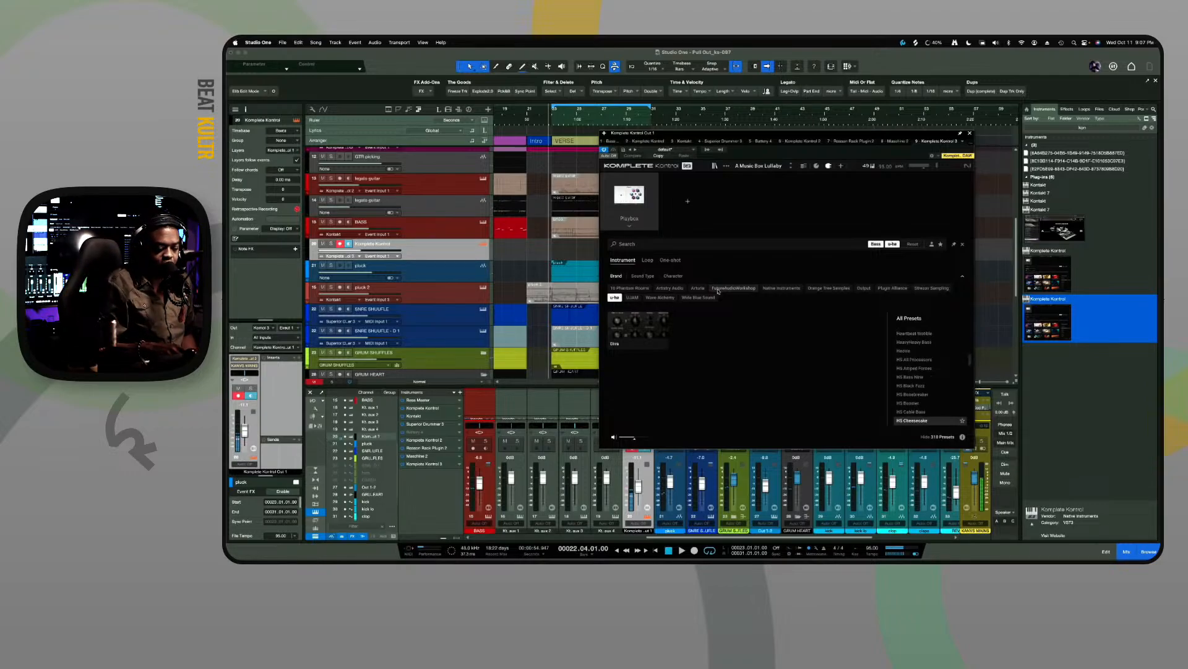
key(Down)
key(Down)
key(Down)
key(Down)
key(Down)
key(Down)
key(Down)
key(Down)
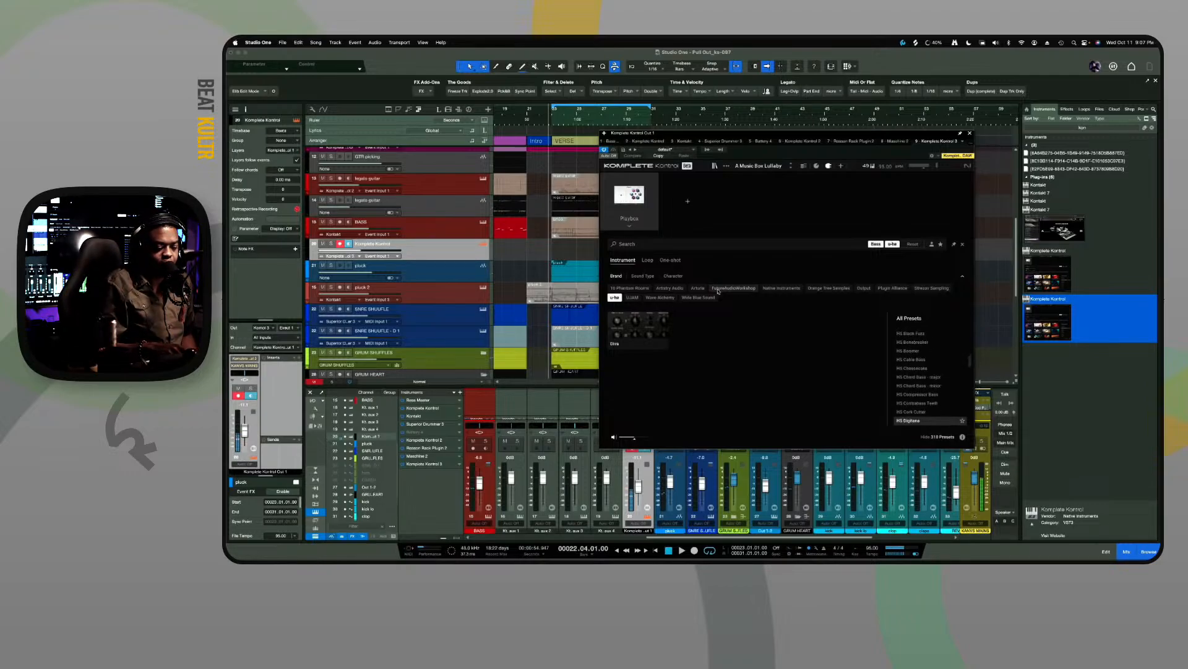
Browse the middle of the HS bass presets as far as HS Model K12
key(Down)
key(Down)
key(Down)
key(Down)
key(Down)
key(Down)
key(Down)
key(Down)
key(Down)
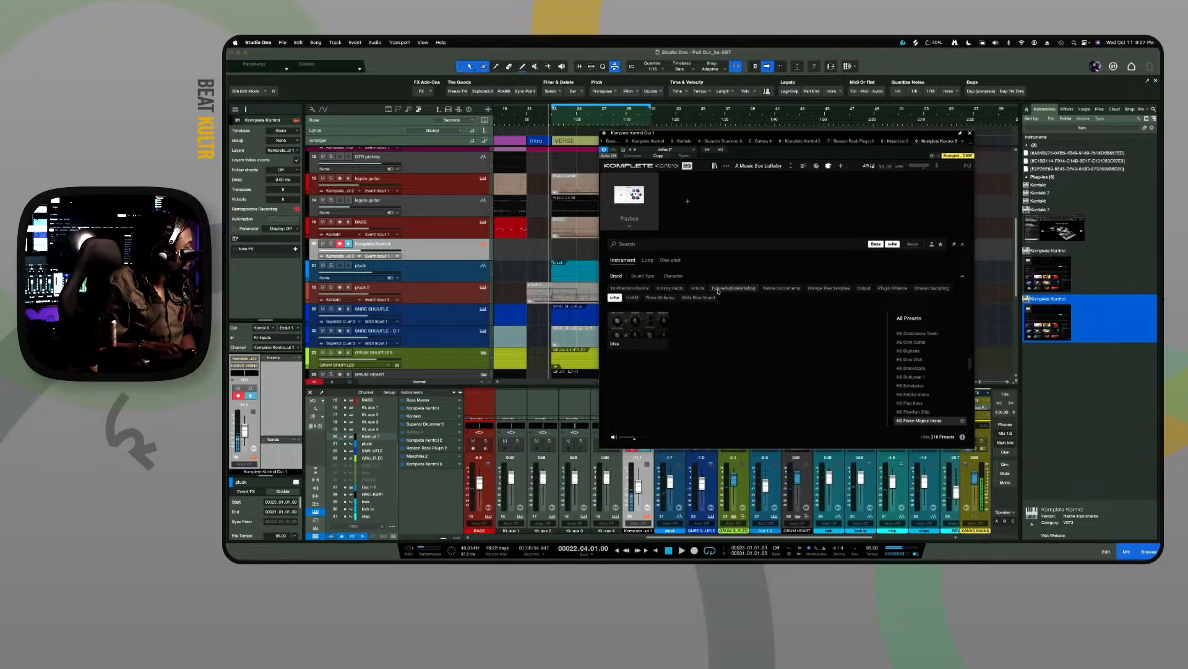
key(Down)
key(Down)
key(Down)
key(Down)
key(Down)
key(Down)
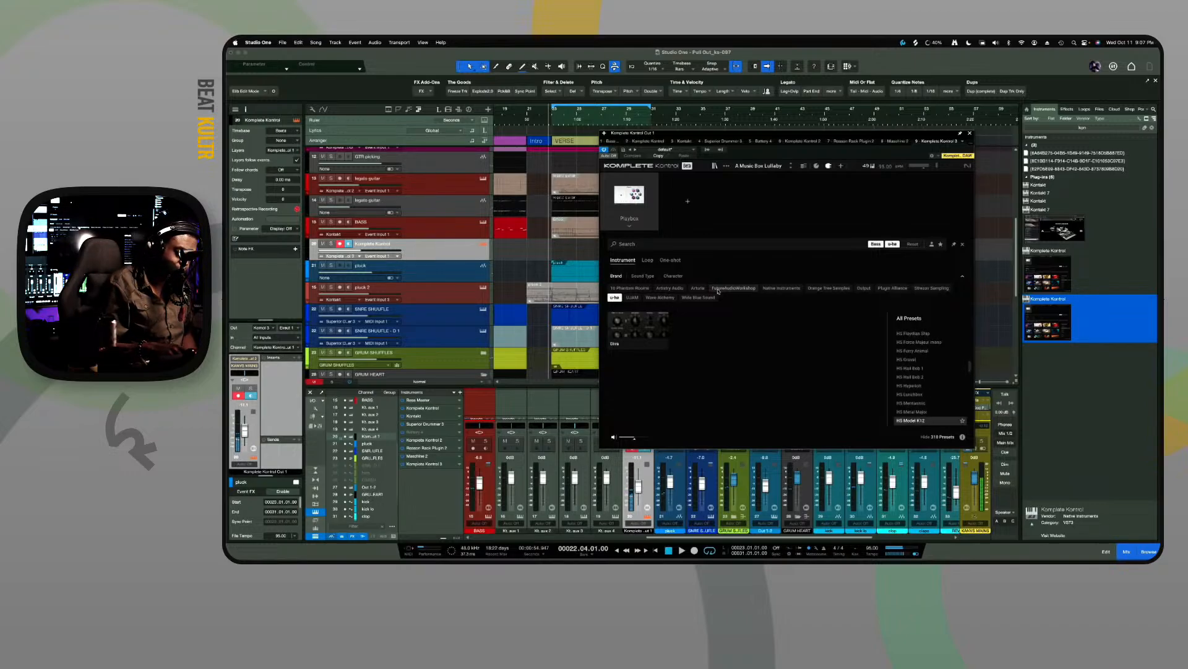
Compare the HS Popper and HS Pulse Plus presets and browse on to the last HS bass preset
key(Down)
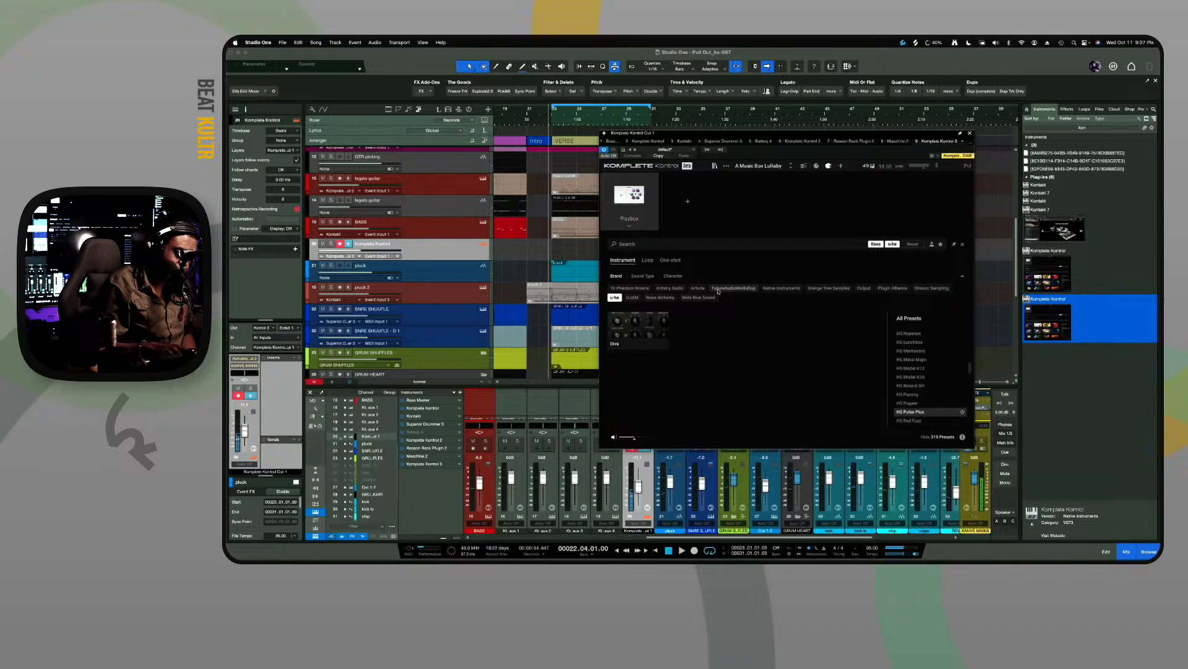
key(Up)
key(Up)
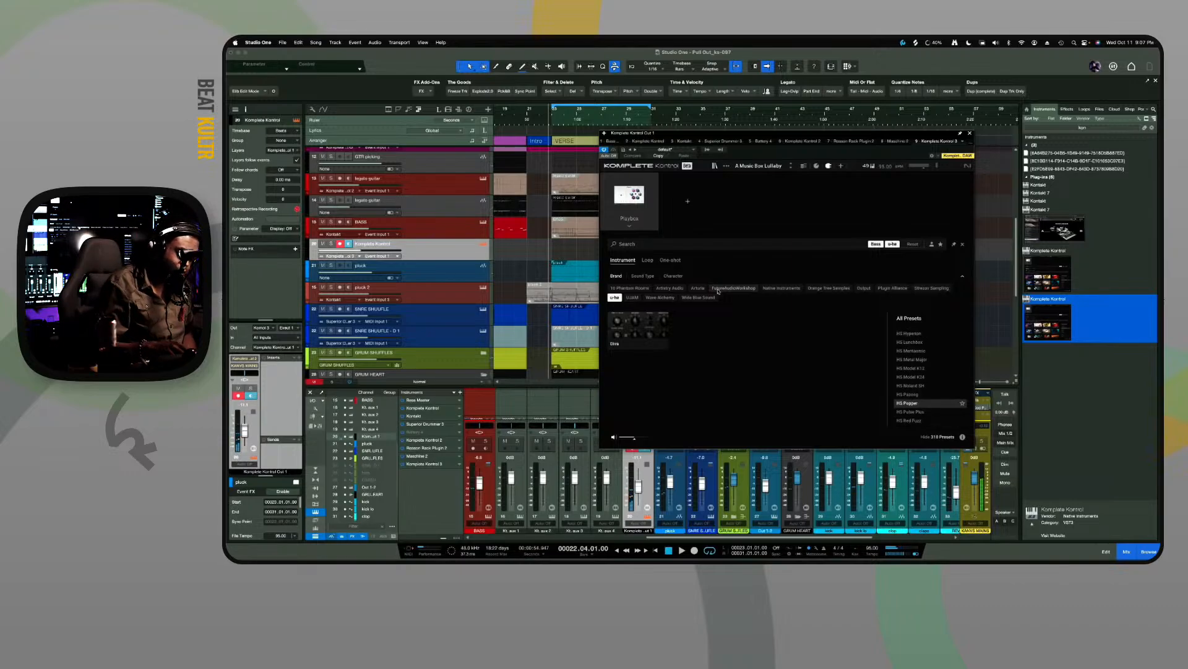
key(Down)
key(Down)
key(Down)
key(Down)
key(Down)
key(Down)
key(Down)
key(Down)
key(Down)
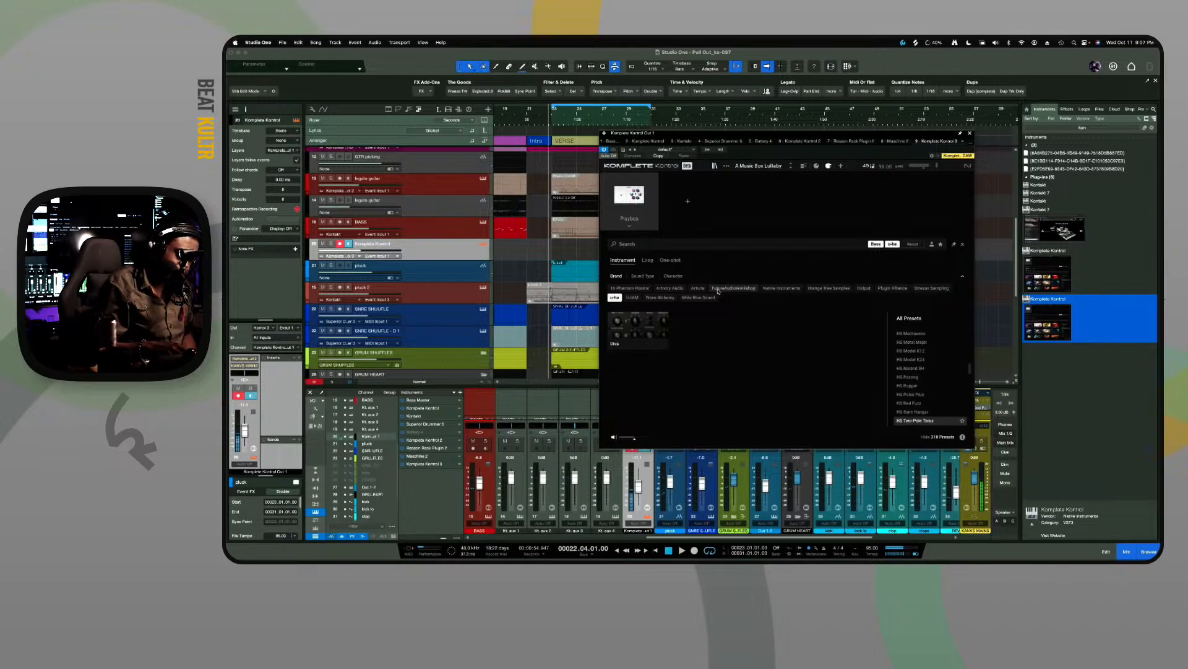
Browse the Arctic Bass and Mini bass presets after the HS group, as far as the first JA presets
key(Down)
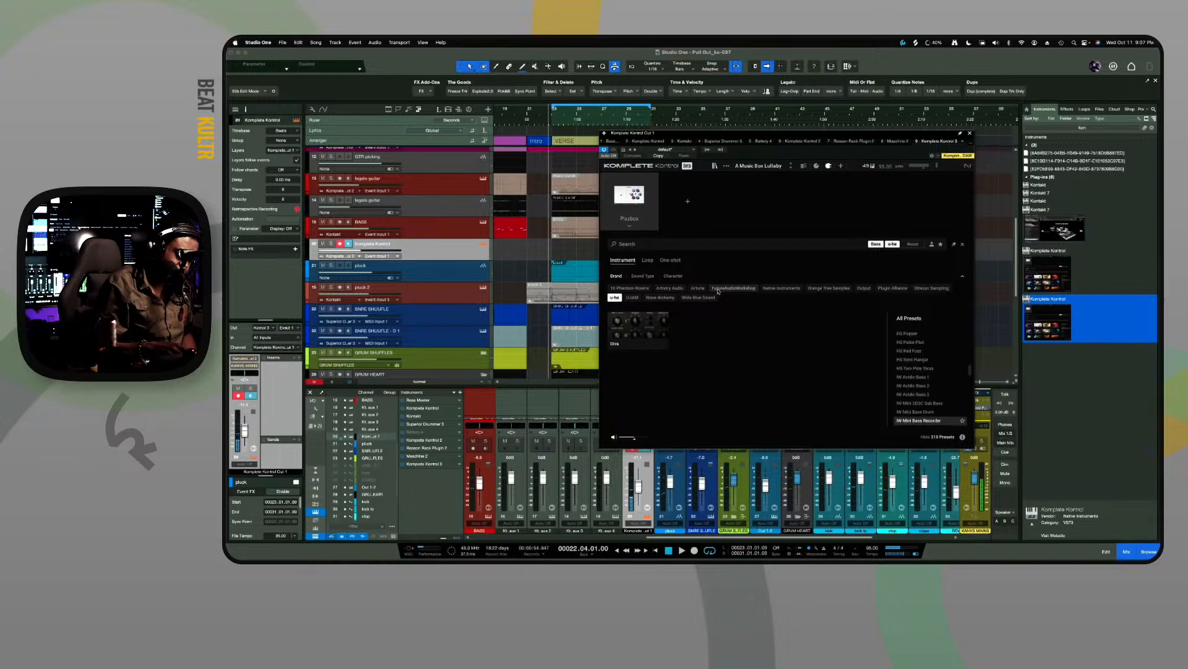
key(Down)
key(Down)
key(Down)
key(Down)
key(Down)
key(Down)
key(Down)
key(Down)
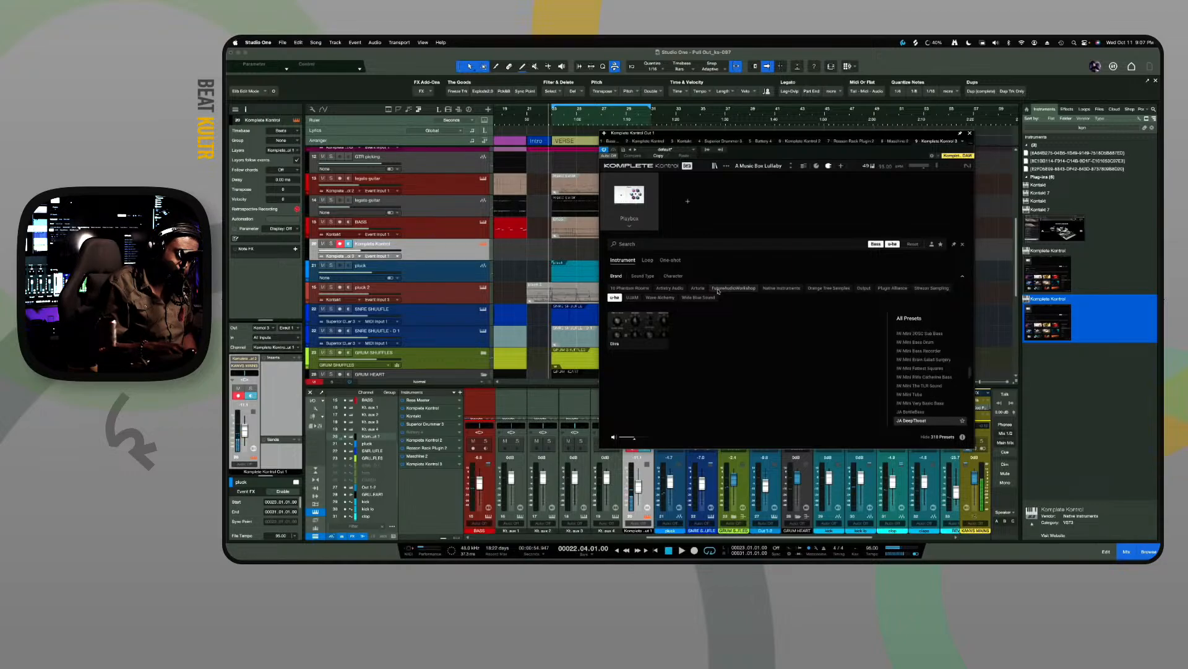
Browse through the JA and KV bass presets to LC Chubby Bass, rechecking the first JA preset
key(Up)
key(Down)
key(Down)
key(Down)
key(Down)
key(Down)
key(Down)
key(Down)
key(Down)
key(Down)
key(Down)
key(Down)
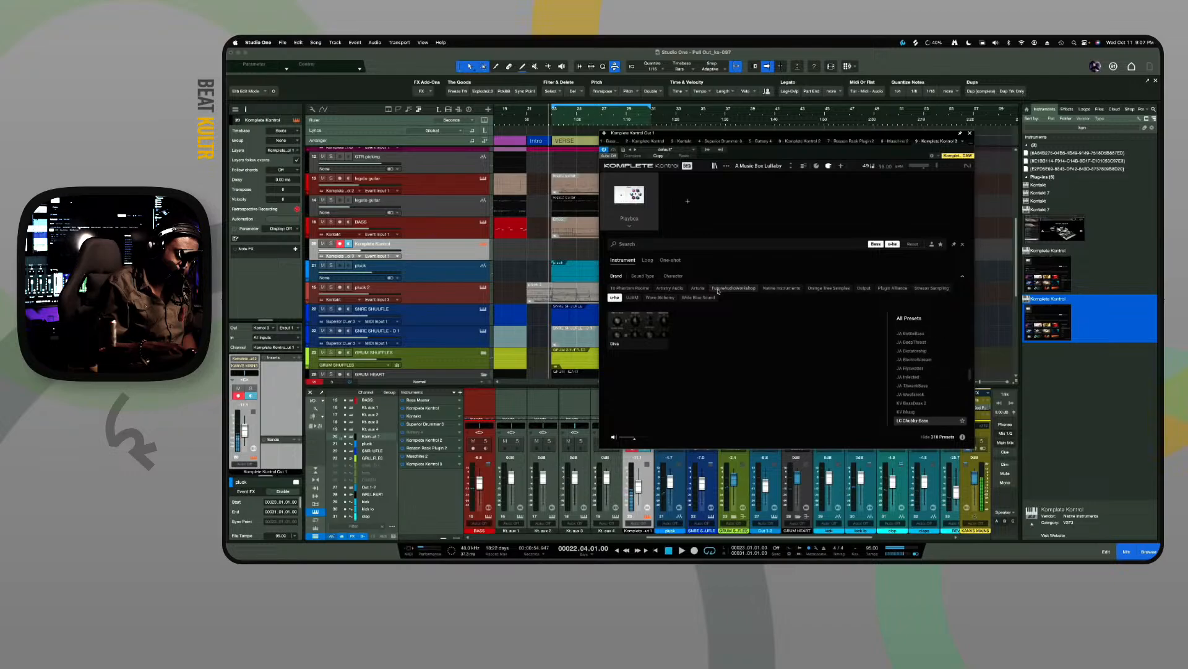
Browse the u-he bass presets after LC Chubby Bass into the start of the MC group
key(Down)
key(Down)
key(Down)
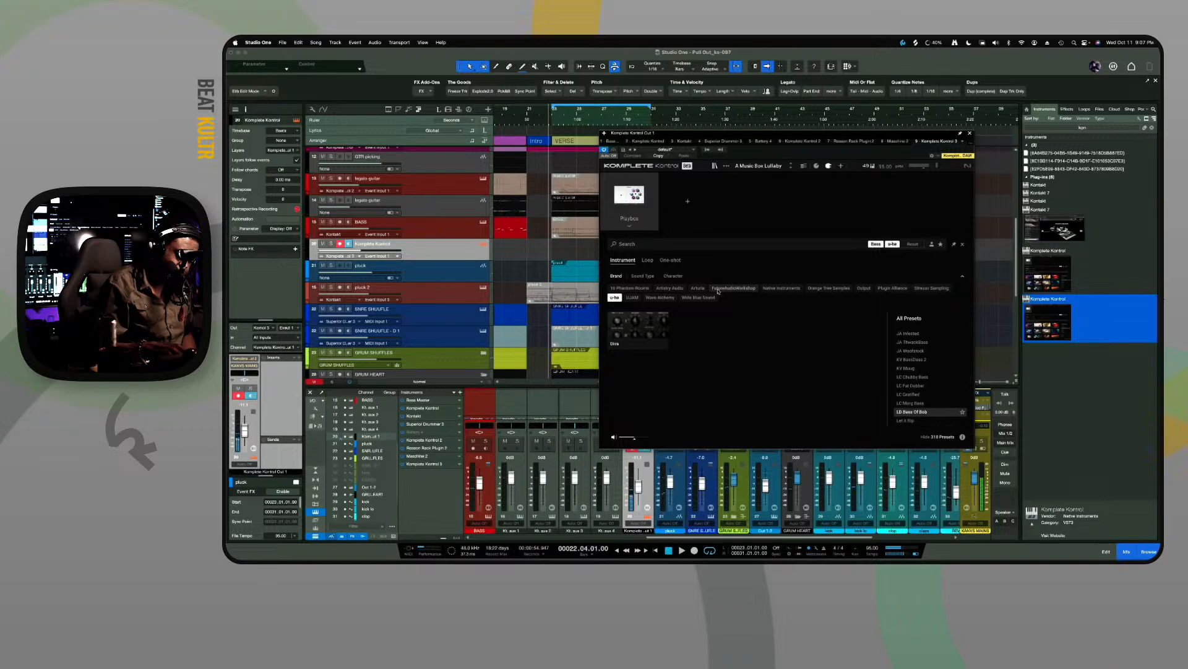
key(Down)
key(Down)
key(Down)
key(Down)
key(Down)
key(Down)
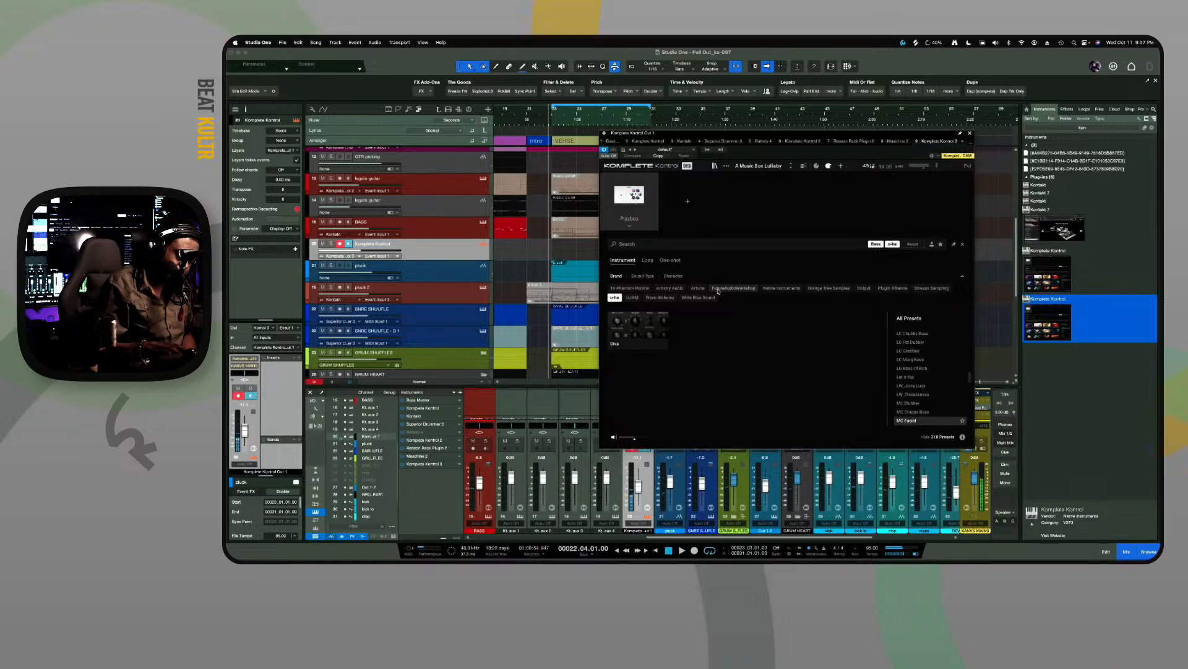
Browse through the rest of the MC bass presets, past MC Funky Lobster and MC Squash
key(Down)
key(Down)
key(Down)
key(Down)
key(Down)
key(Down)
key(Down)
key(Down)
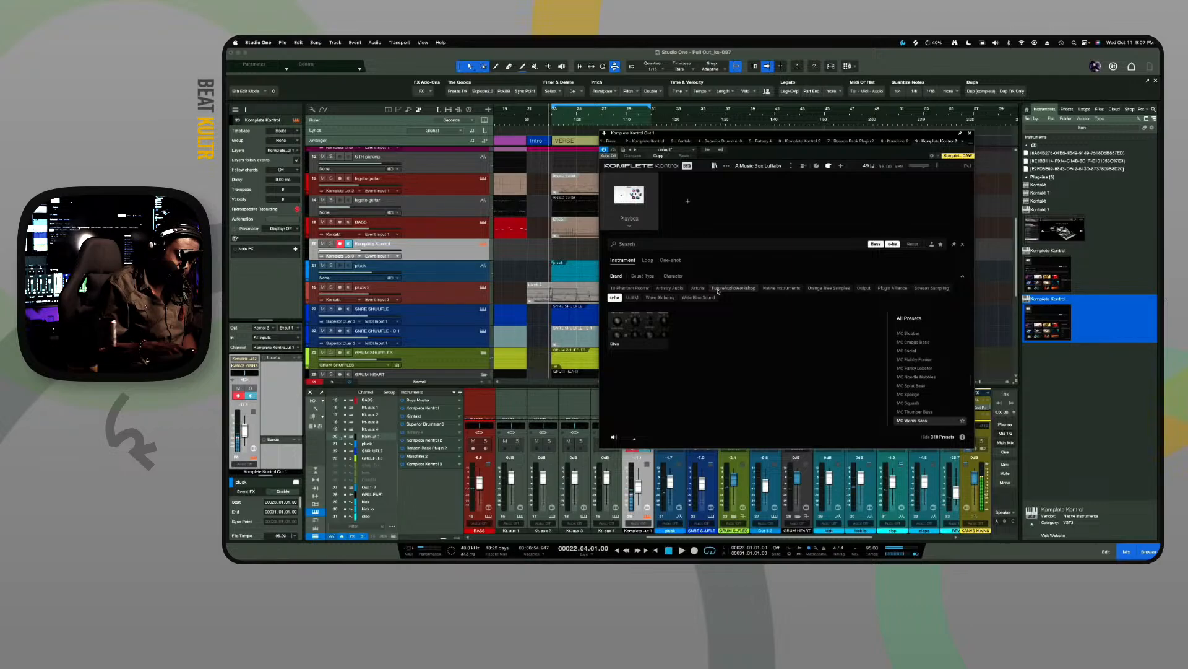
Browse the opening MK Bass presets as far as MK Bass FM Hard
key(Down)
key(Down)
key(Down)
key(Down)
key(Down)
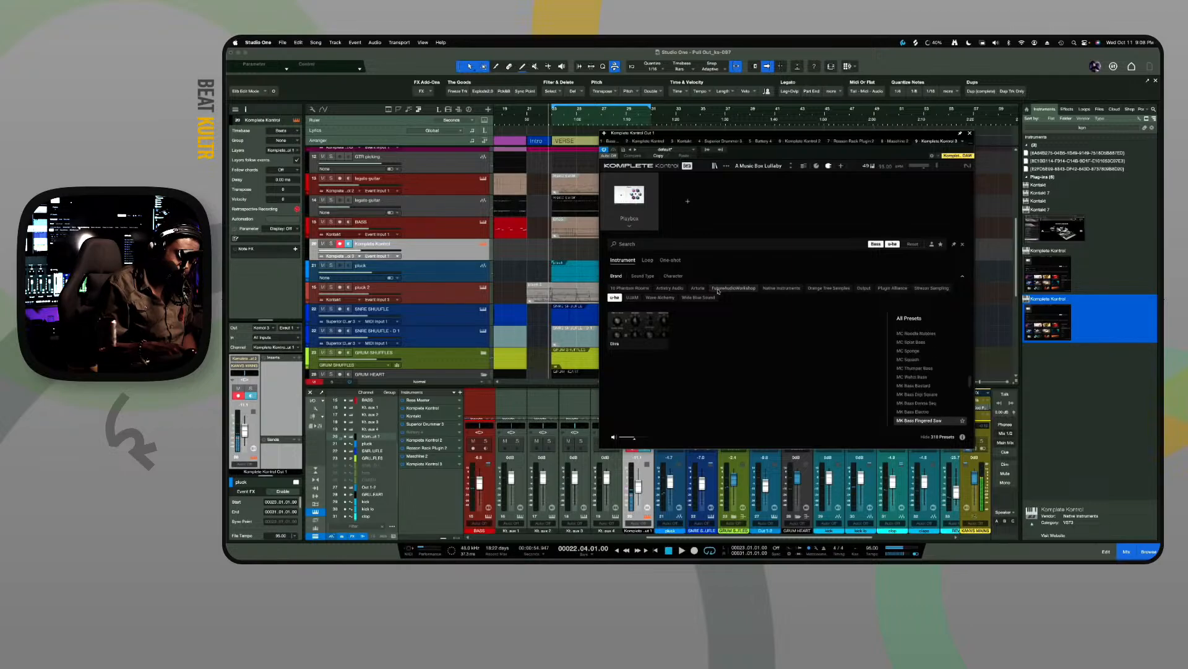
key(Down)
key(Down)
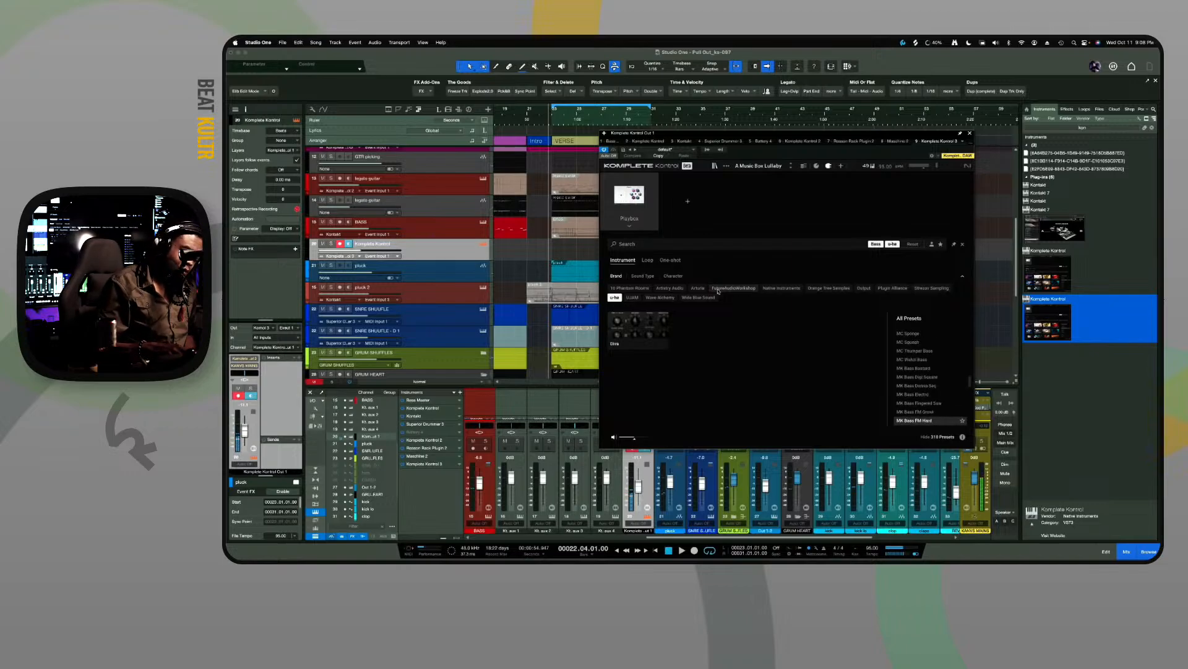
Browse the MK Bass presets beyond MK Bass FM Hard to MK Bass Square Sidechain
key(Down)
key(Down)
key(Down)
key(Down)
key(Down)
key(Down)
key(Down)
key(Down)
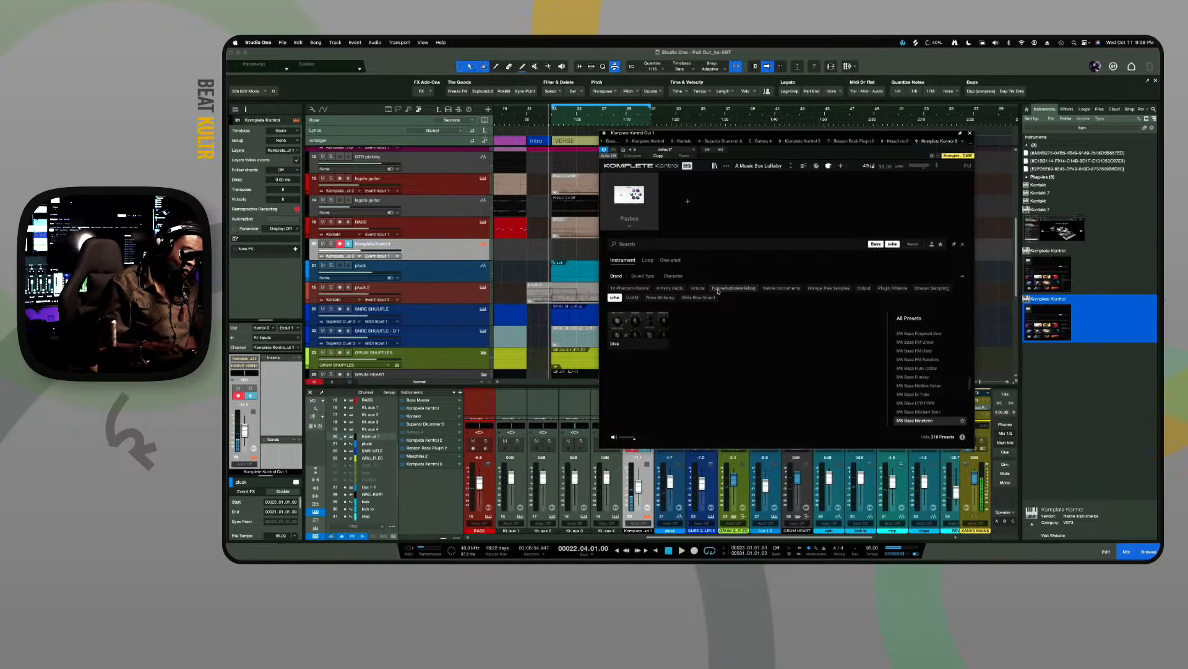
key(Down)
key(Down)
key(Down)
key(Down)
key(Down)
key(Down)
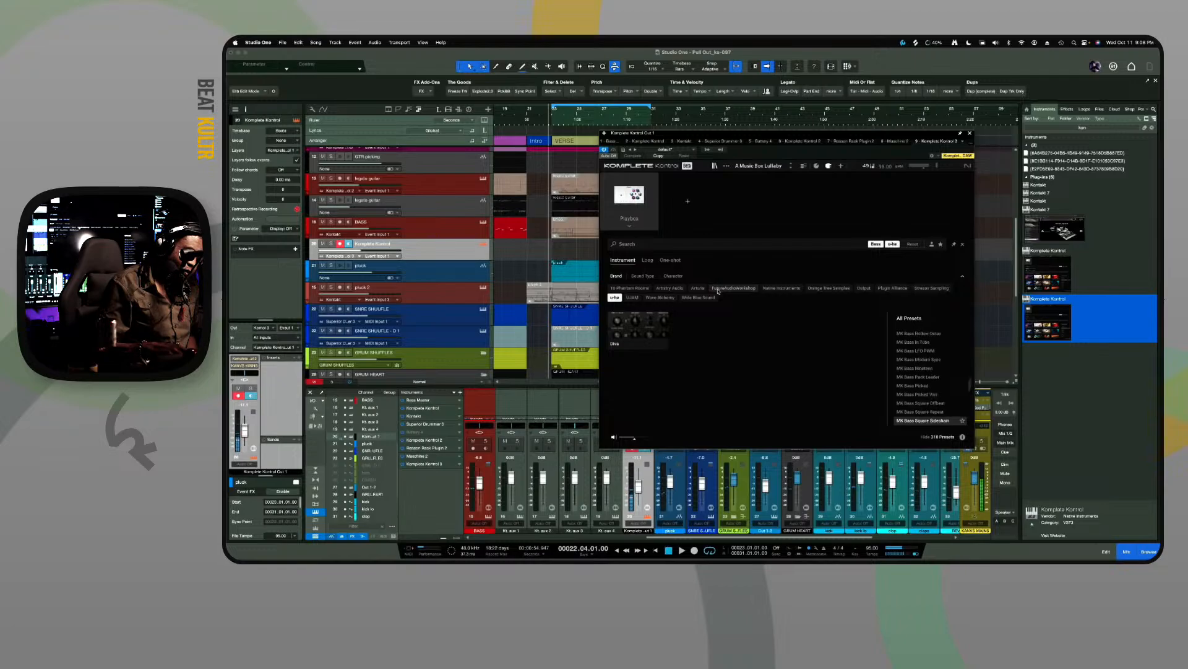
Browse the closing MK Bass presets and go back to MK Bass TriSaw Seq
key(Down)
key(Down)
key(Down)
key(Down)
key(Down)
key(Down)
key(Down)
key(Down)
key(Down)
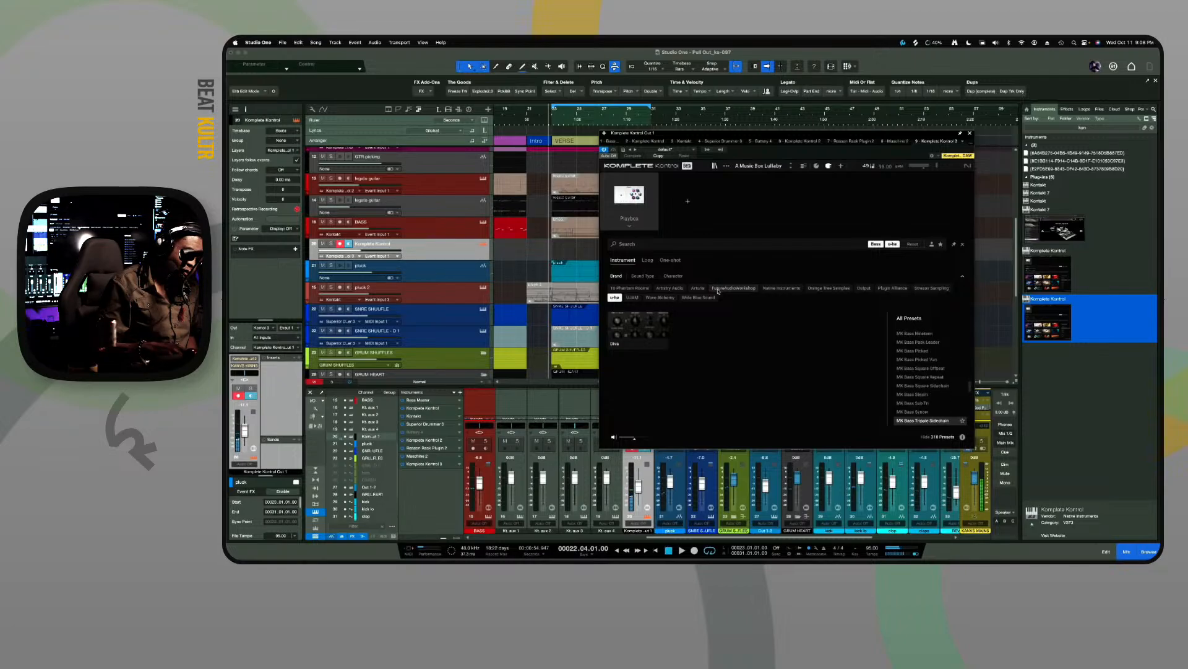
key(Up)
key(Up)
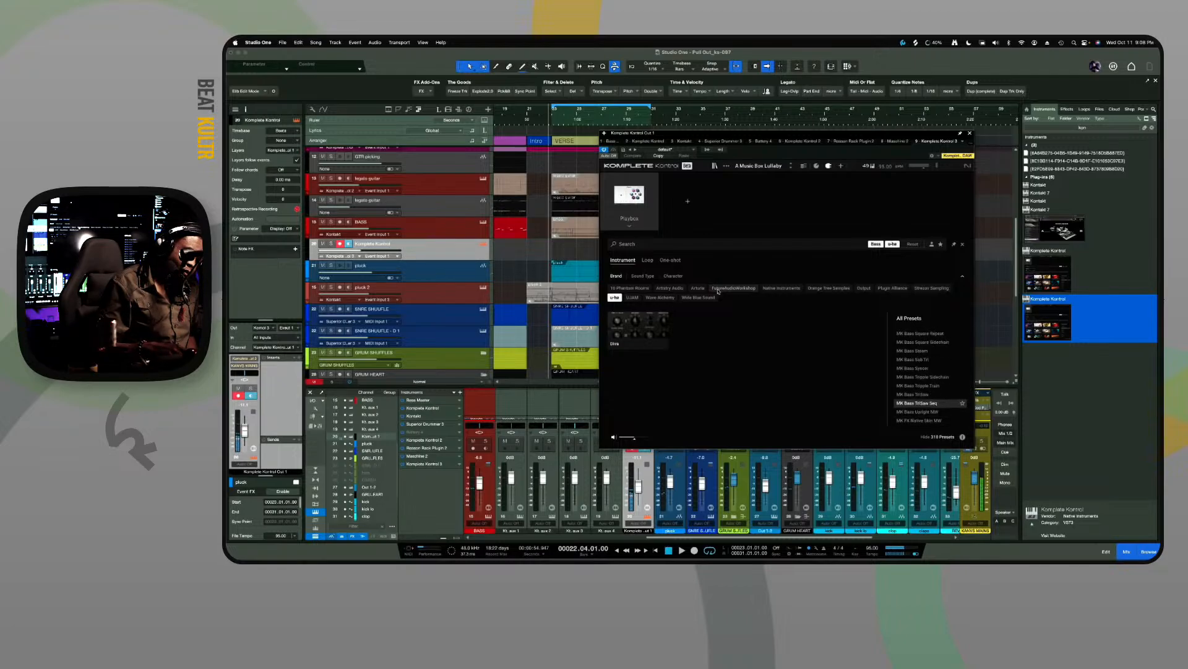
Browse the presets that follow MK Bass TriSaw Seq as far as PAK Margret Bass
key(Down)
key(Down)
key(Down)
key(Down)
key(Down)
key(Down)
key(Down)
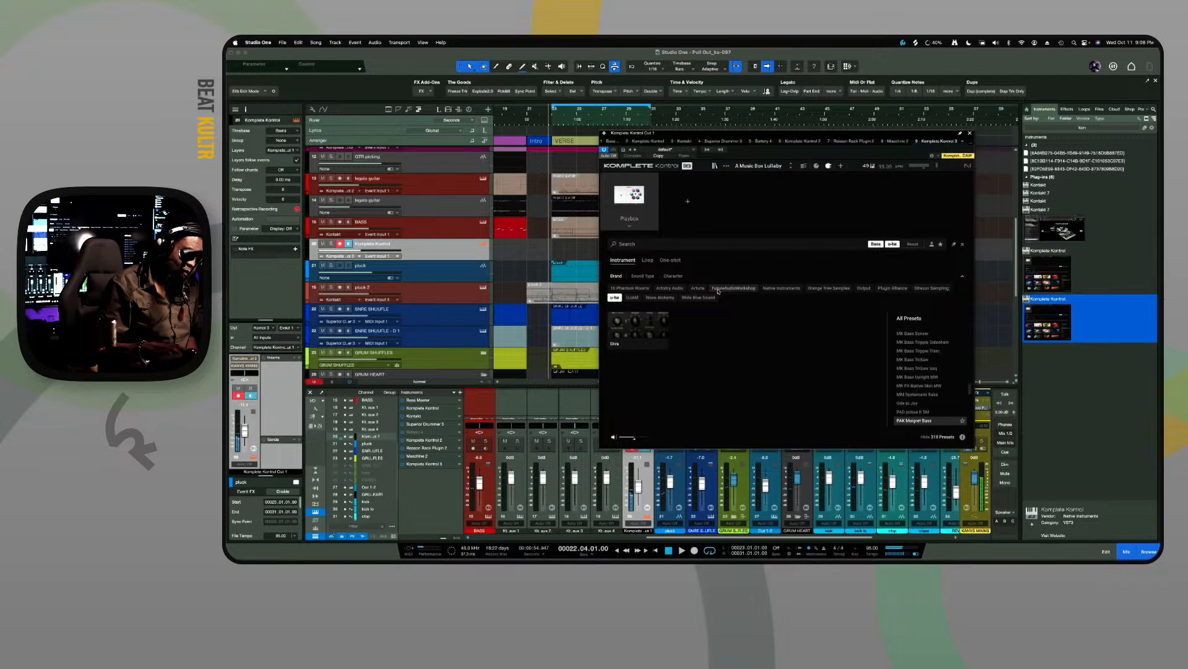
Browse beyond PAK Margret Bass, past Purple Dix, and load the RC Kontrablast preset in Diva
key(Down)
key(Down)
key(Down)
key(Down)
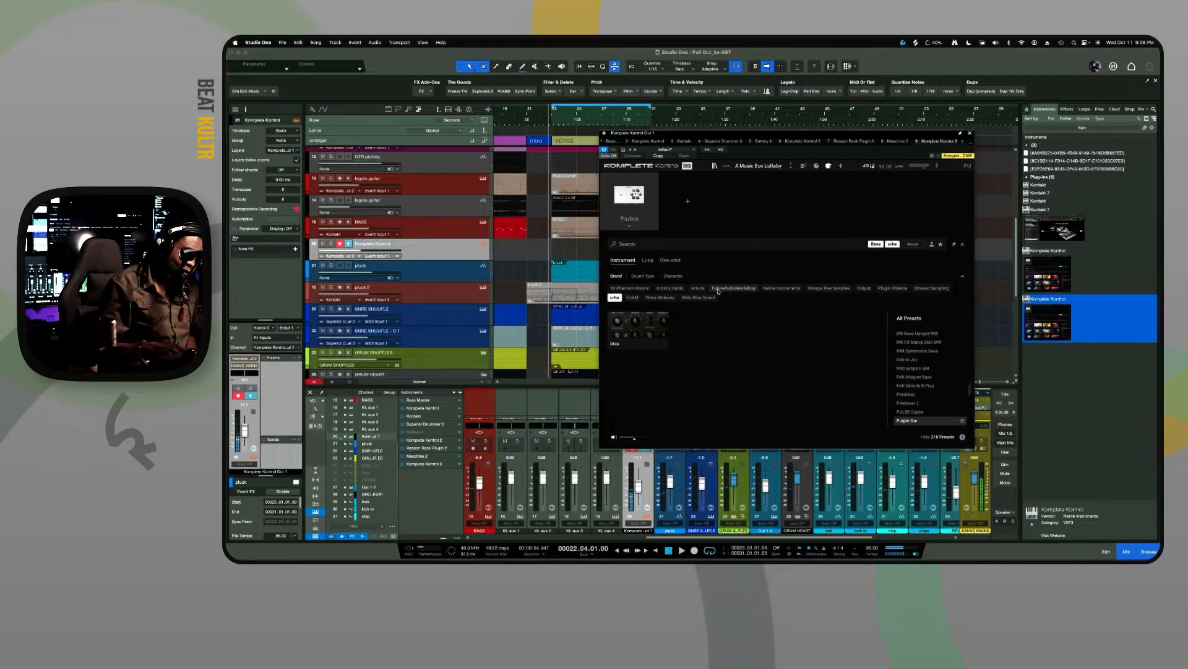
key(Down)
key(Down)
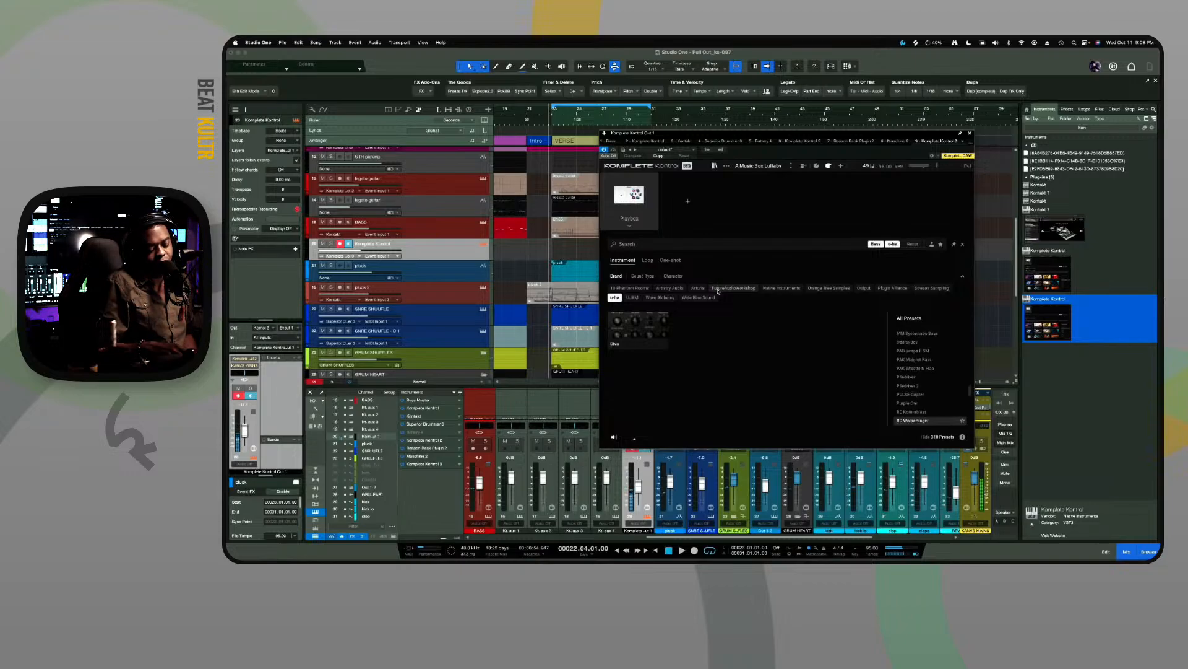
key(Up)
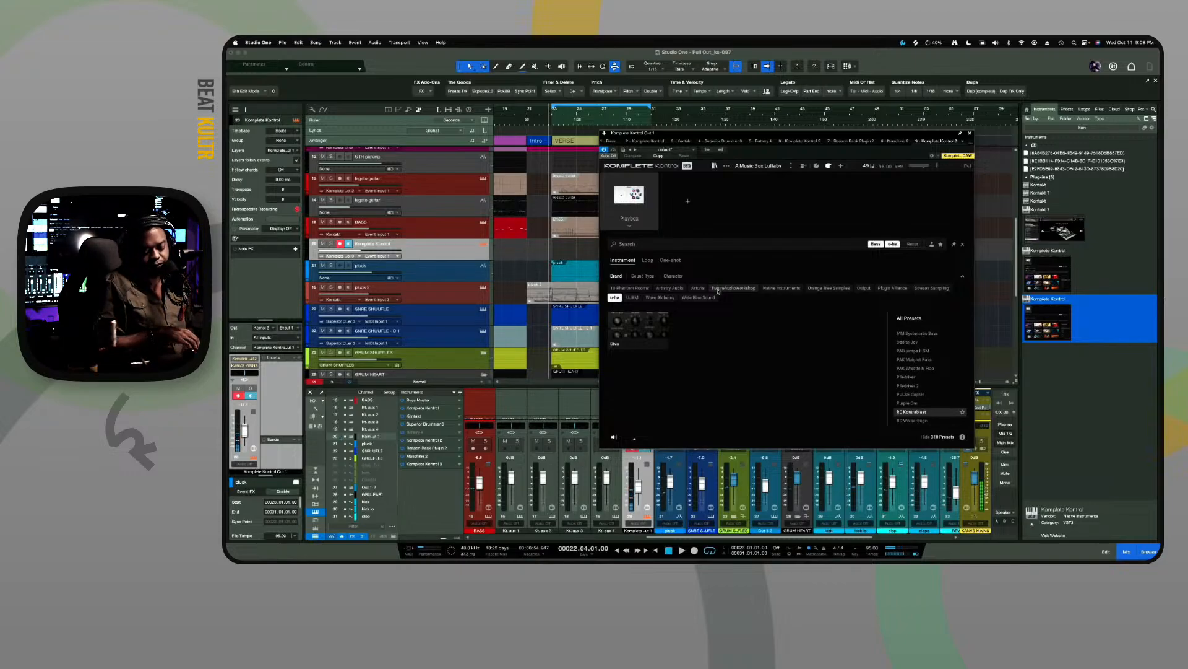
key(Return)
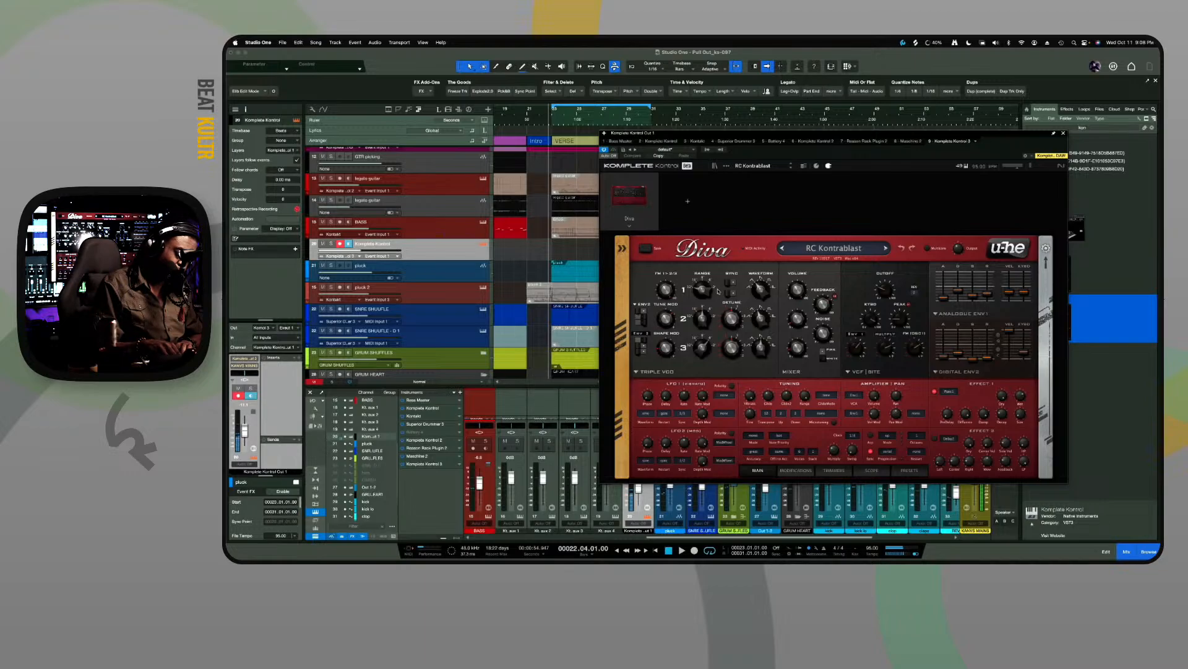
Audition further bass presets from SG Hollow Tree, SG Miniskirt and SG Monosync to HT KarinBass, briefly playing the beat with the last one
key(Right)
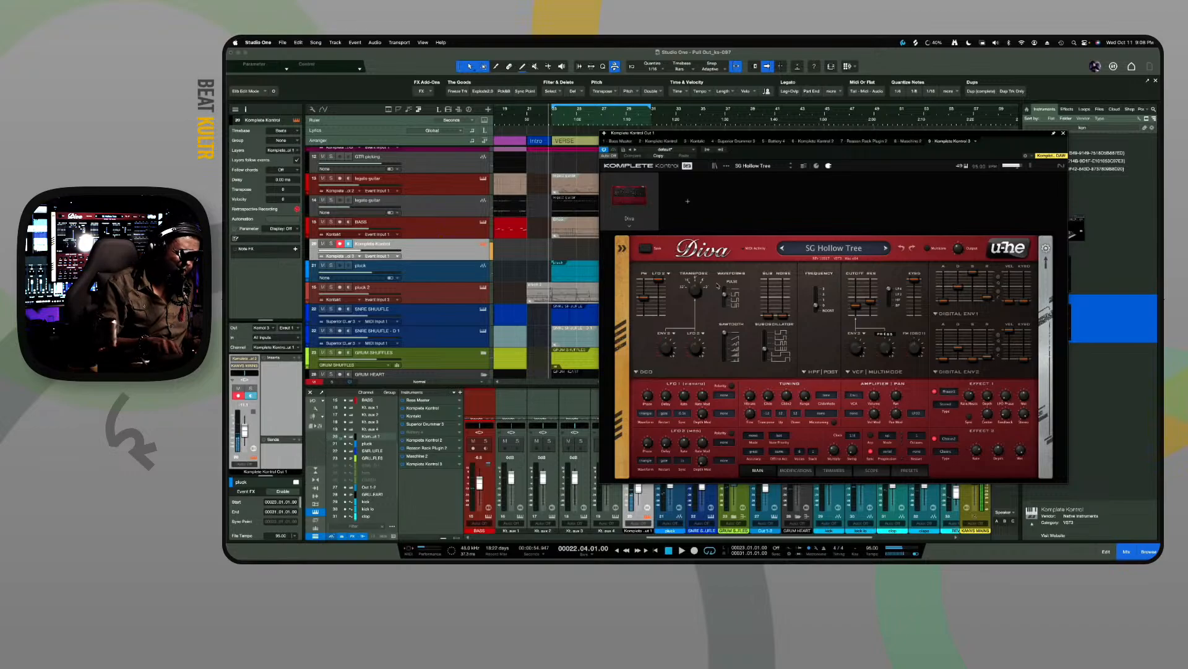
key(Right)
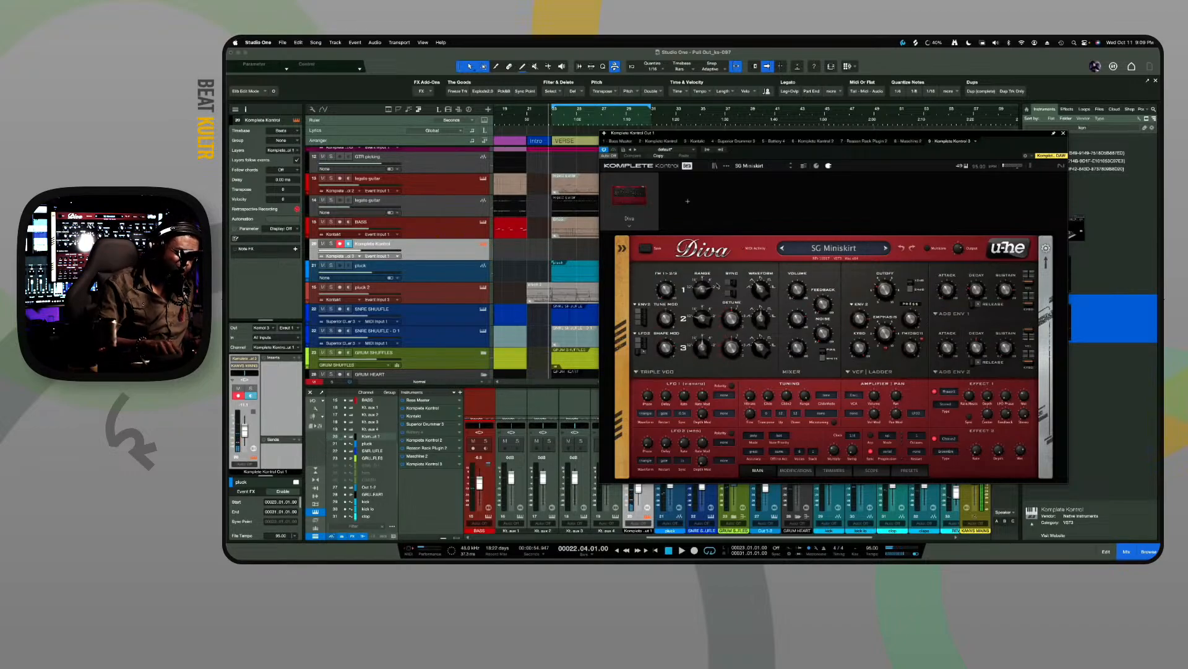
key(Left)
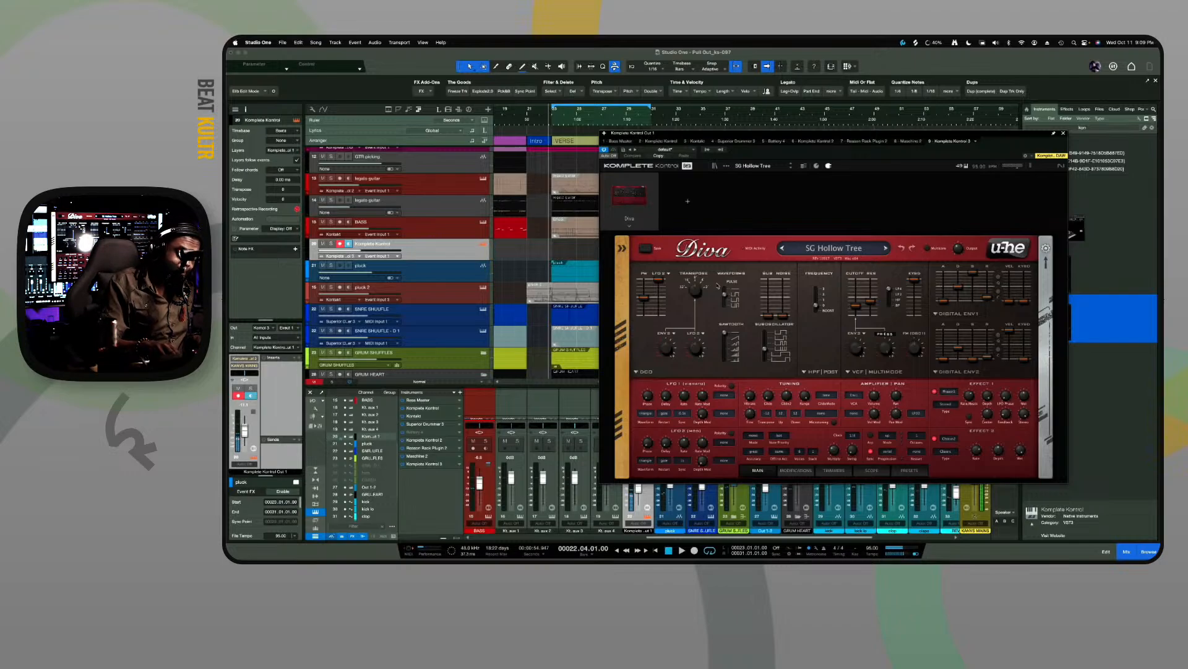
key(Down)
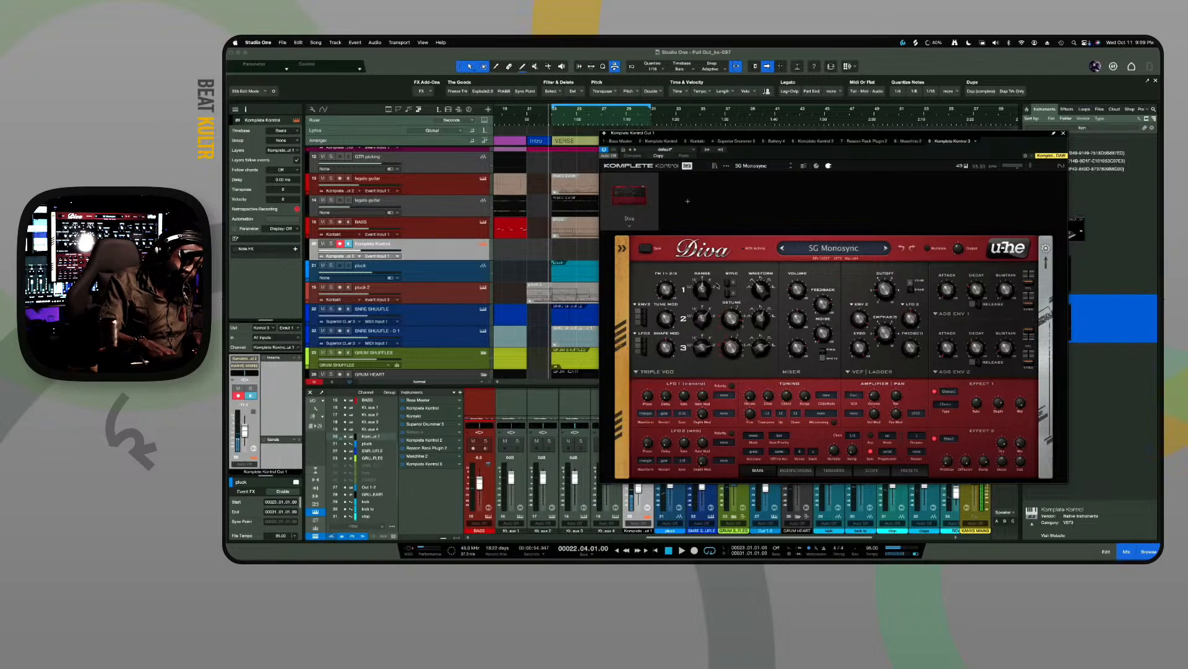
key(Down)
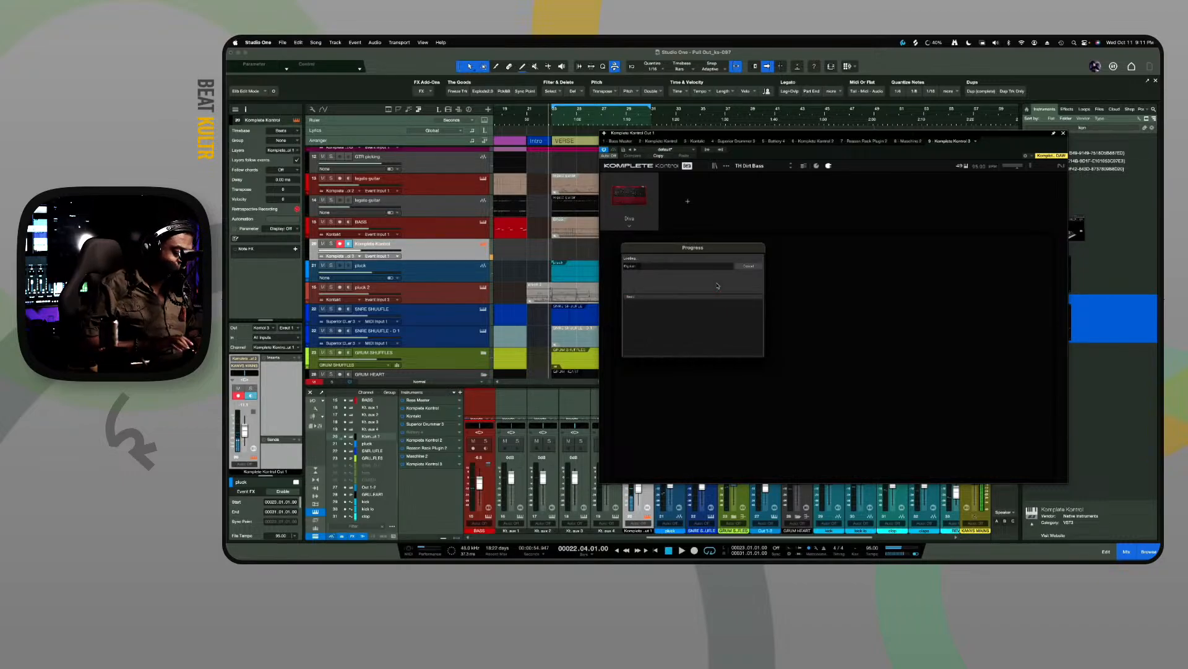
key(space)
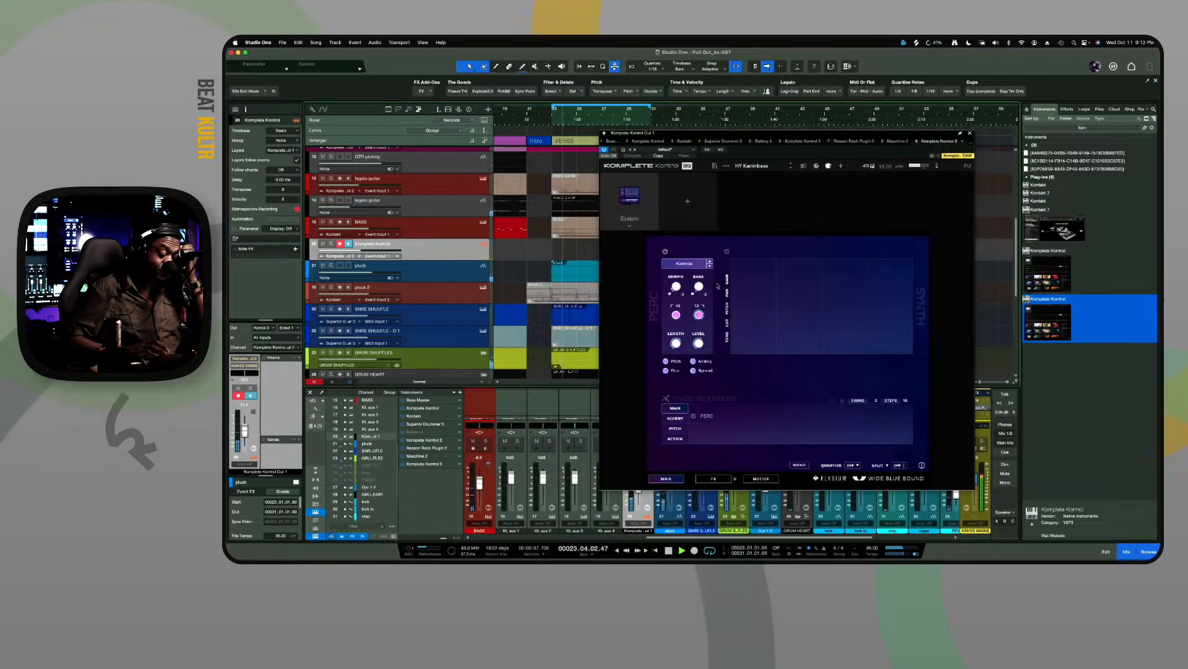
key(space)
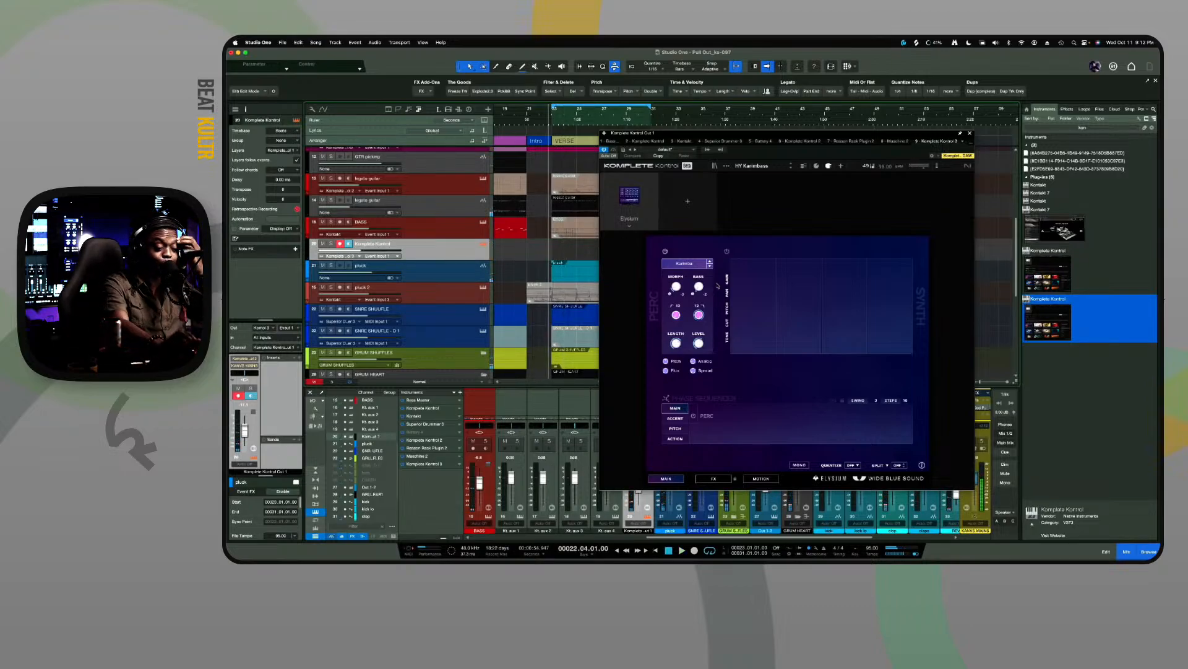
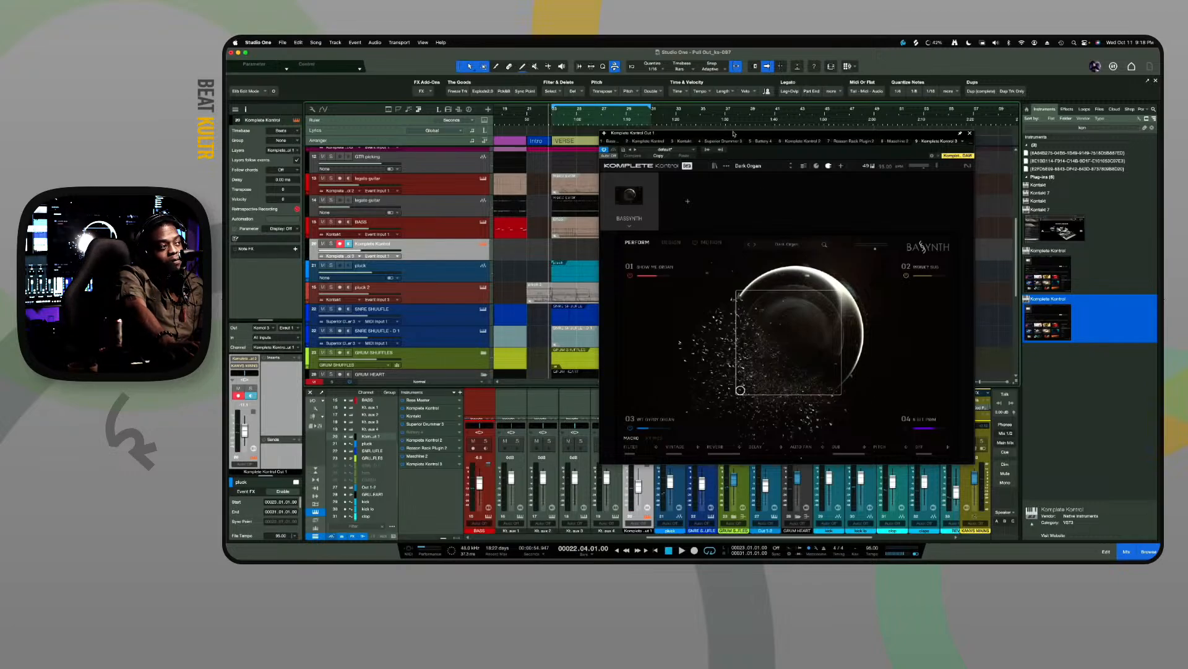
Play the verse with a BASSYNTH preset, move and close the Komplete Kontrol window, and record a part on its track
drag(734, 133, 718, 157)
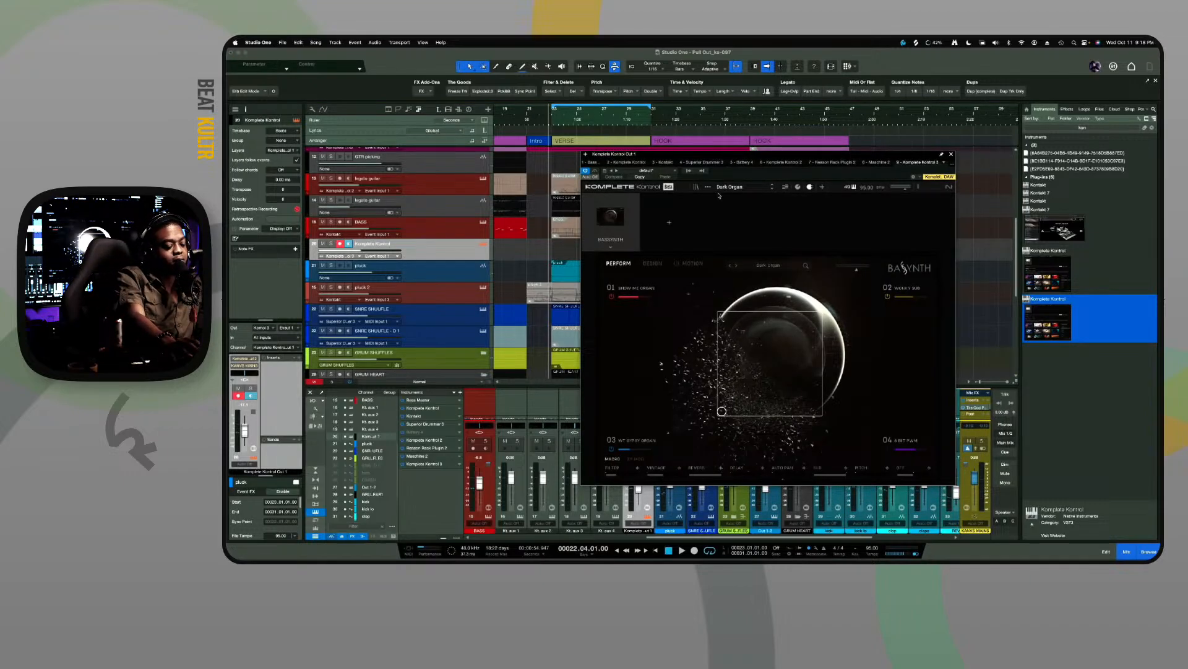
drag(695, 159, 789, 150)
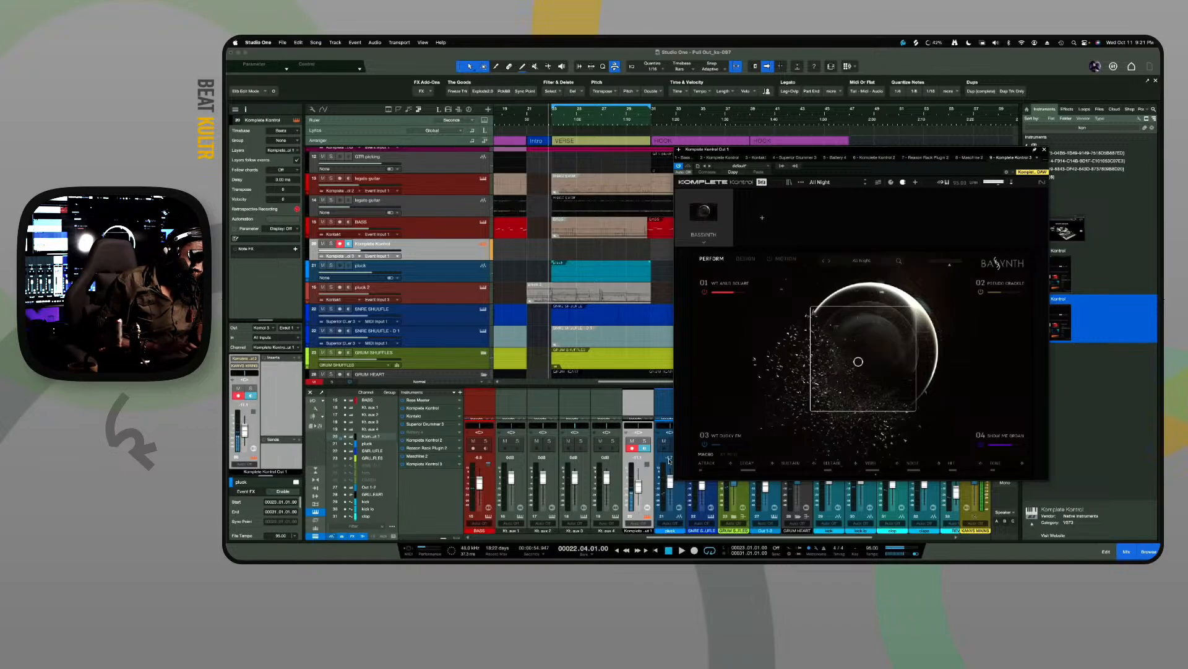
key(space)
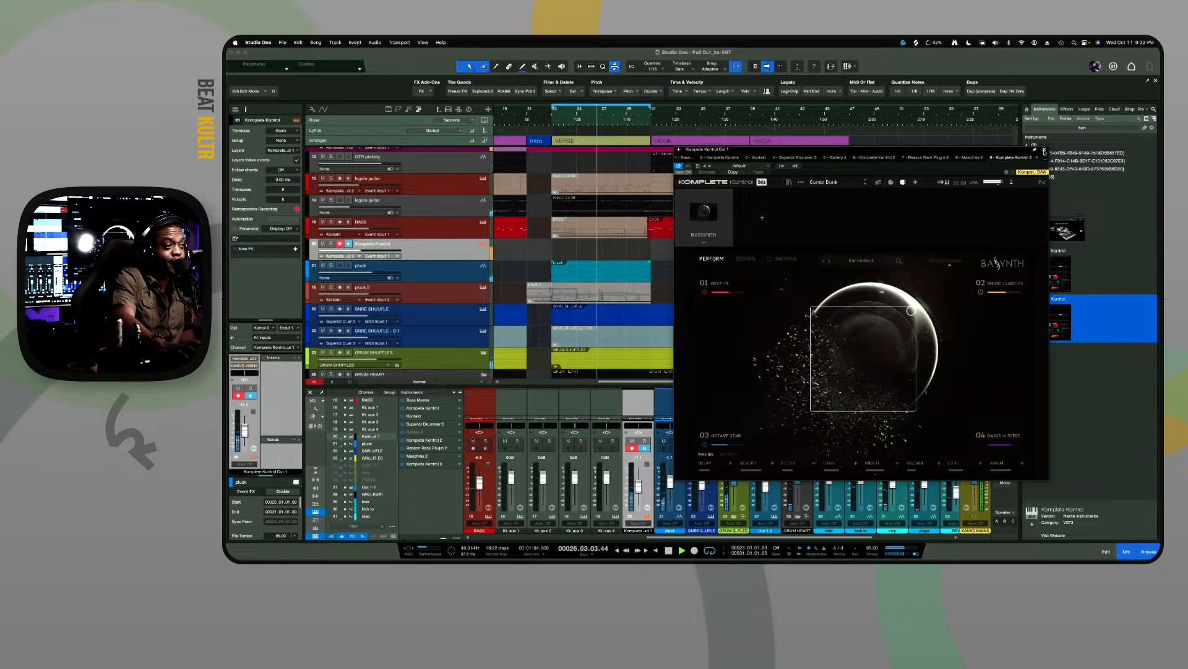
click(1045, 150)
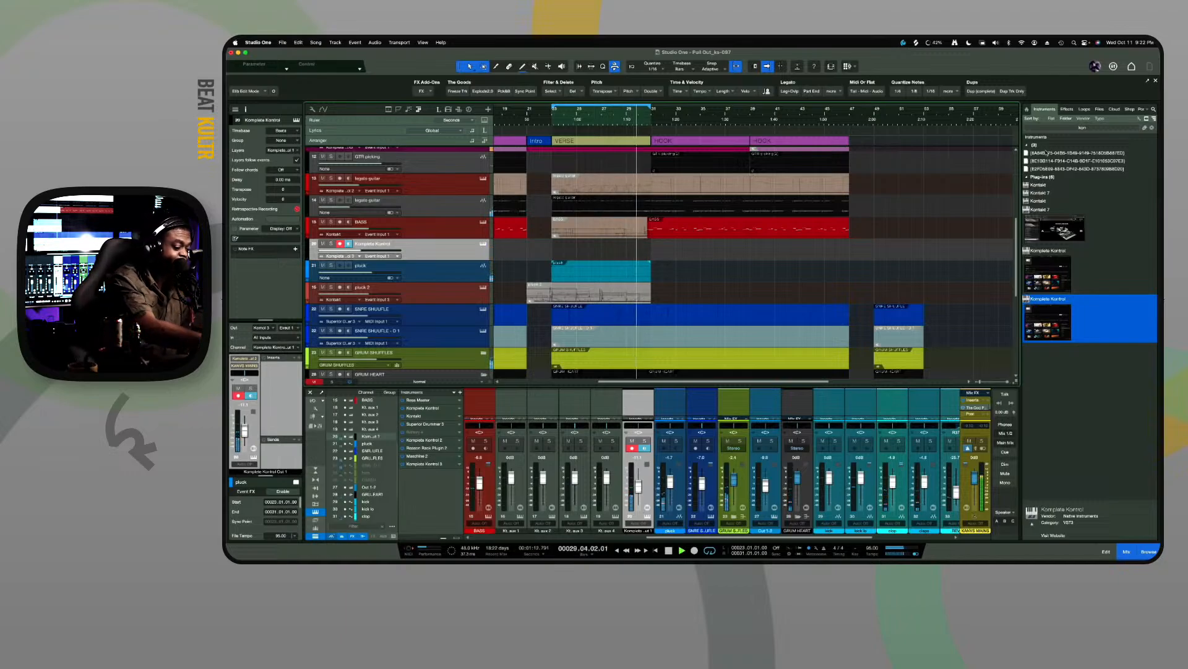
key(KP_Multiply)
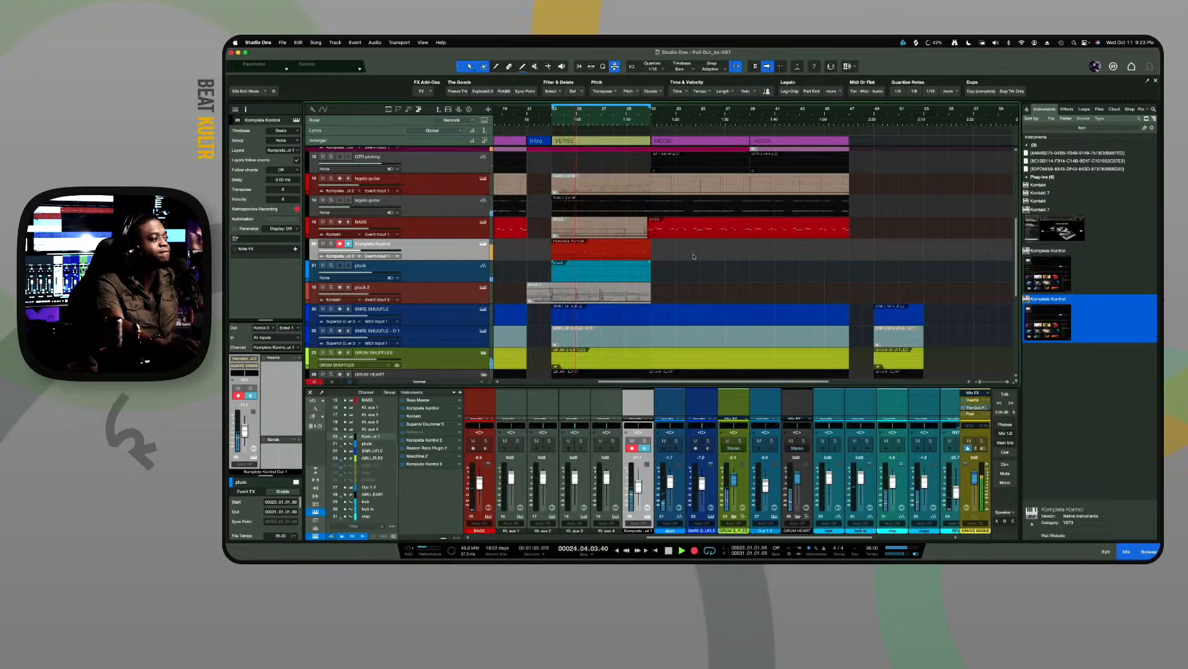
Open the recorded Komplete Kontrol verse part in an enlarged note editor and show the quantize settings
click(626, 254)
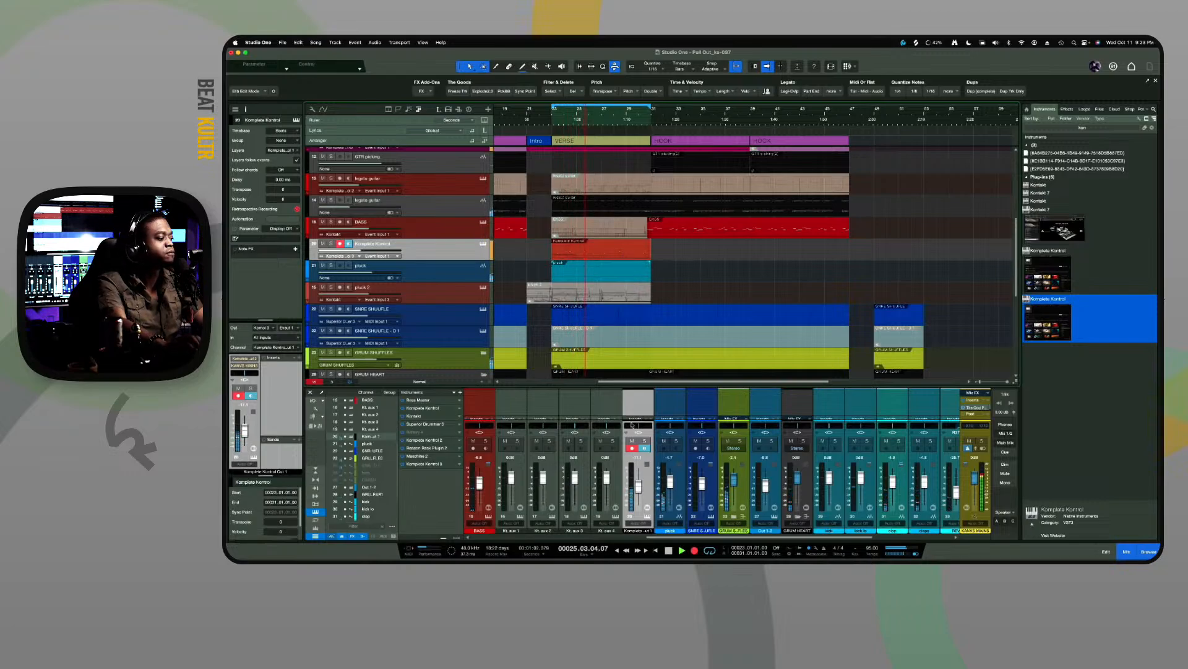
double_click(604, 255)
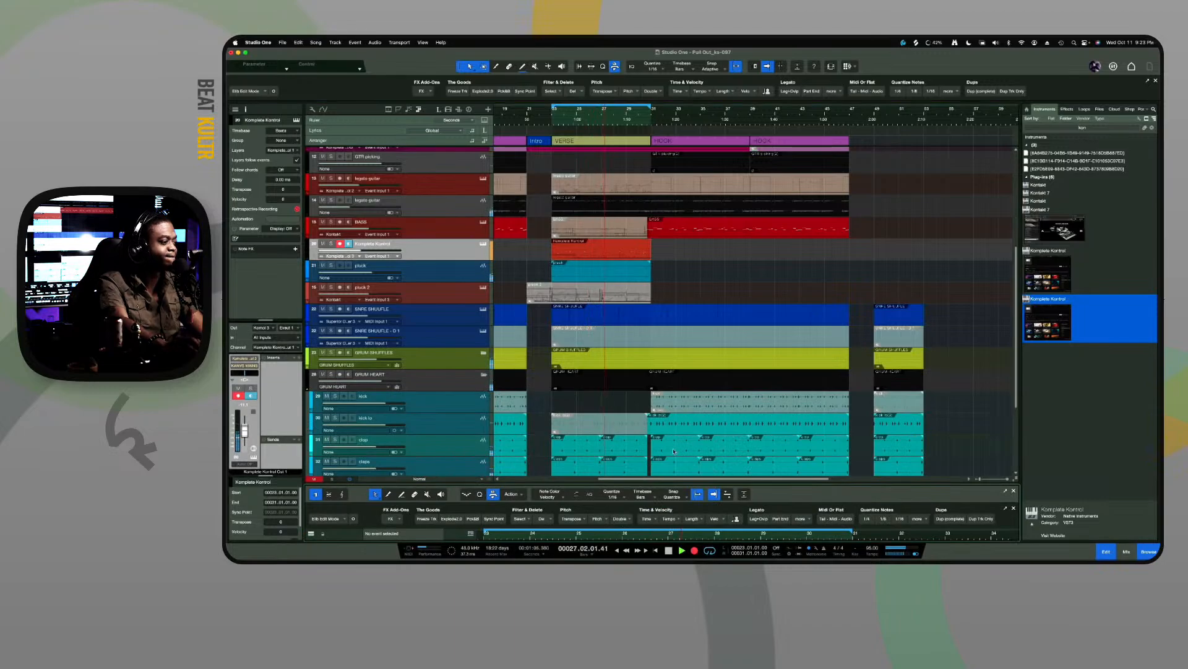
drag(679, 483, 666, 271)
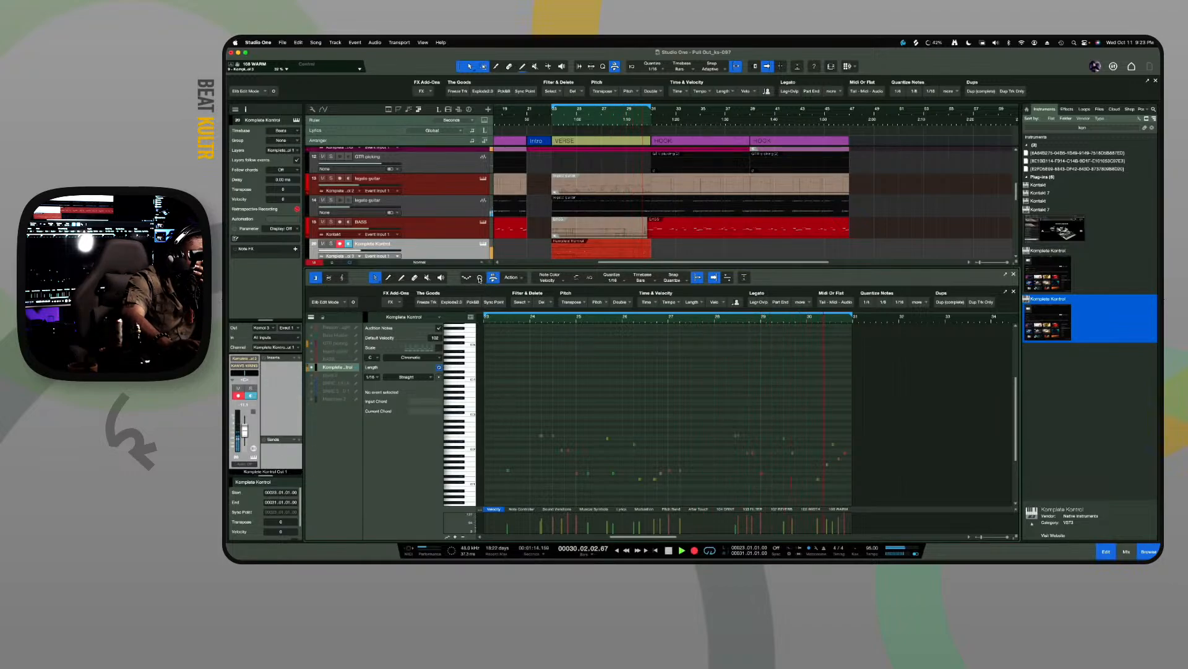
click(479, 278)
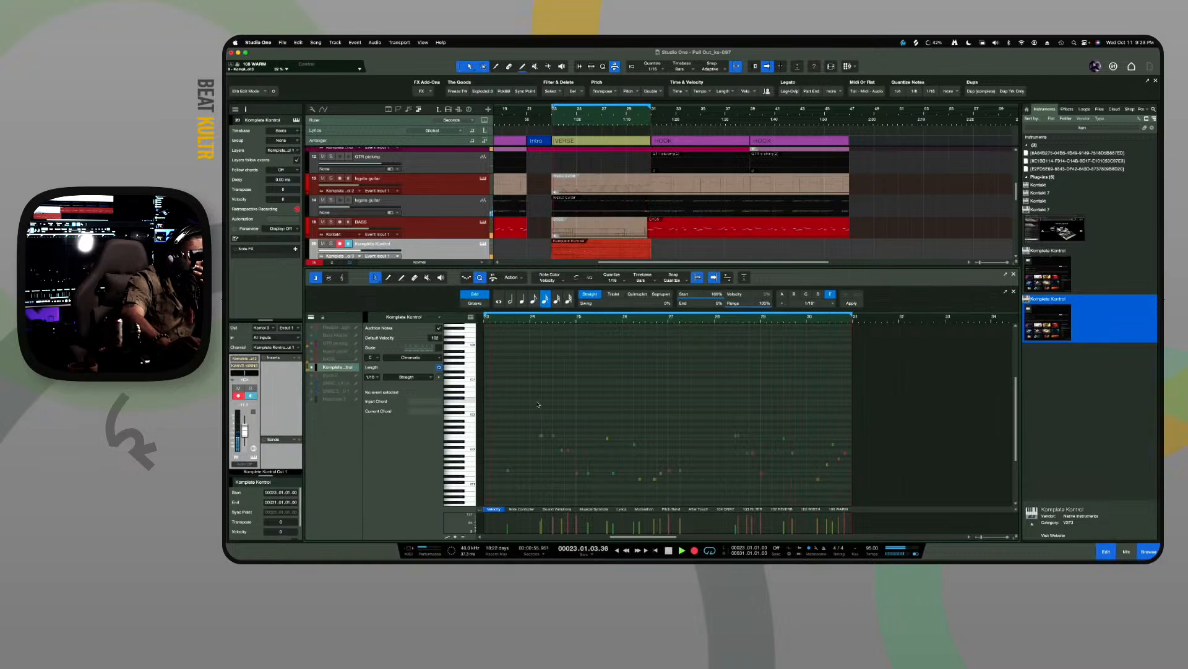
Clear the note selection in the recorded part and switch off recording while the verse keeps playing
drag(499, 403, 519, 501)
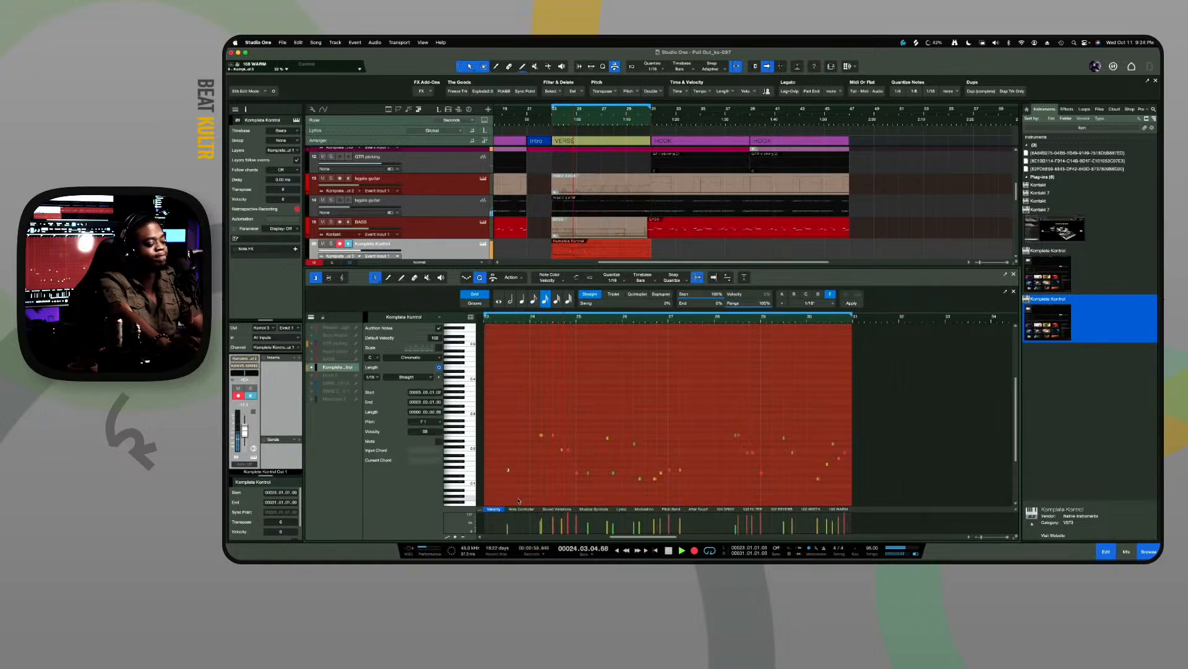
click(525, 482)
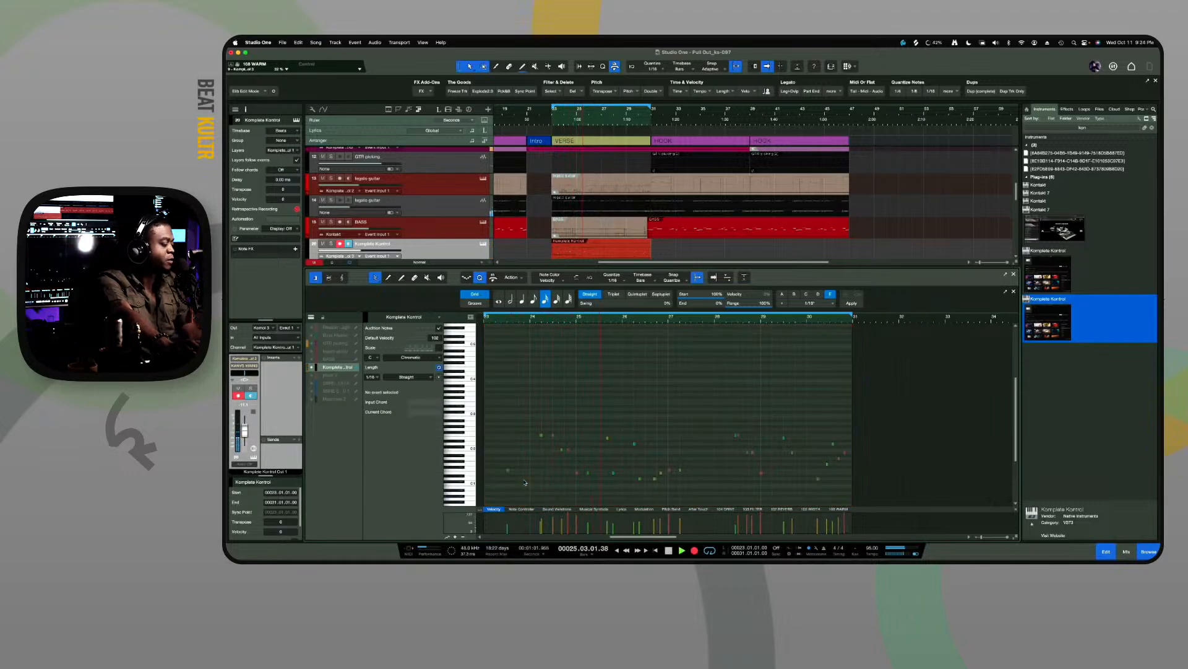
key(KP_Multiply)
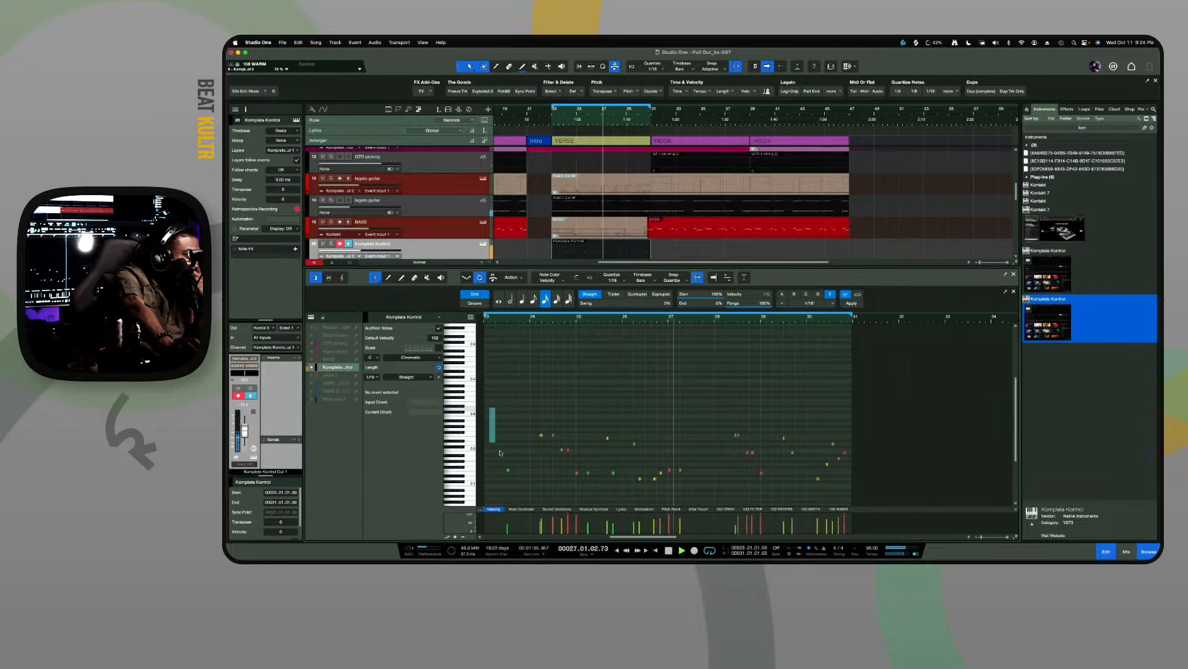
Quantize the recorded notes in two groups, first those in bars 24 to 27 and then those in bars 28 to 30
drag(488, 406, 524, 485)
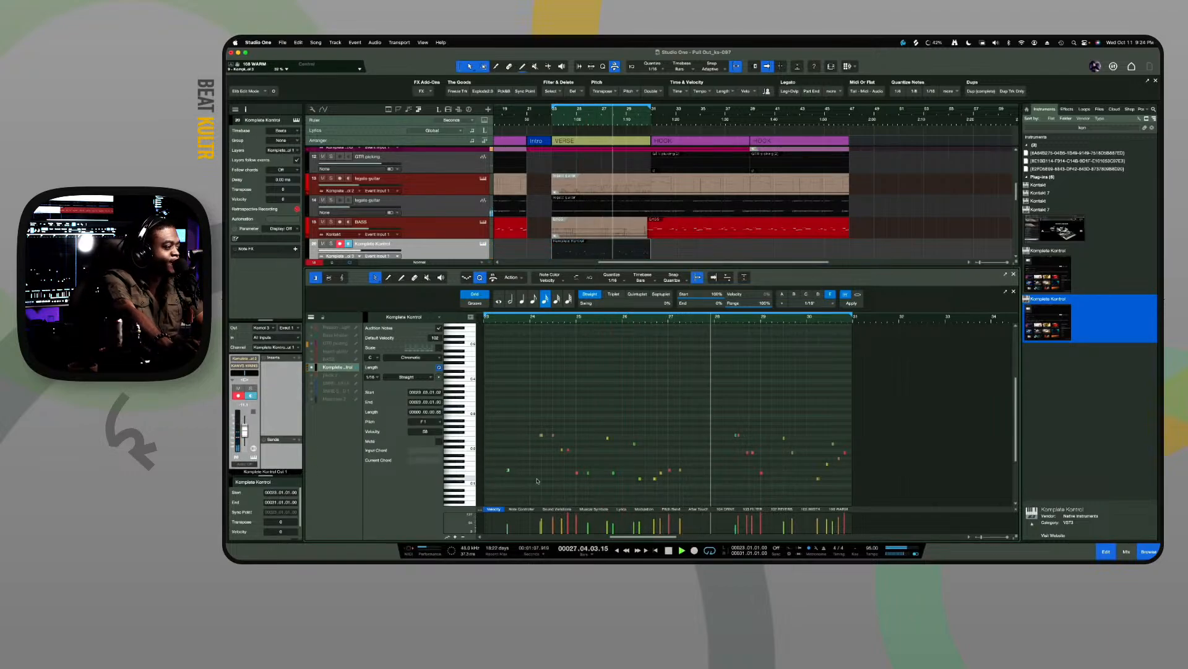
click(562, 426)
drag(562, 426, 691, 490)
key(q)
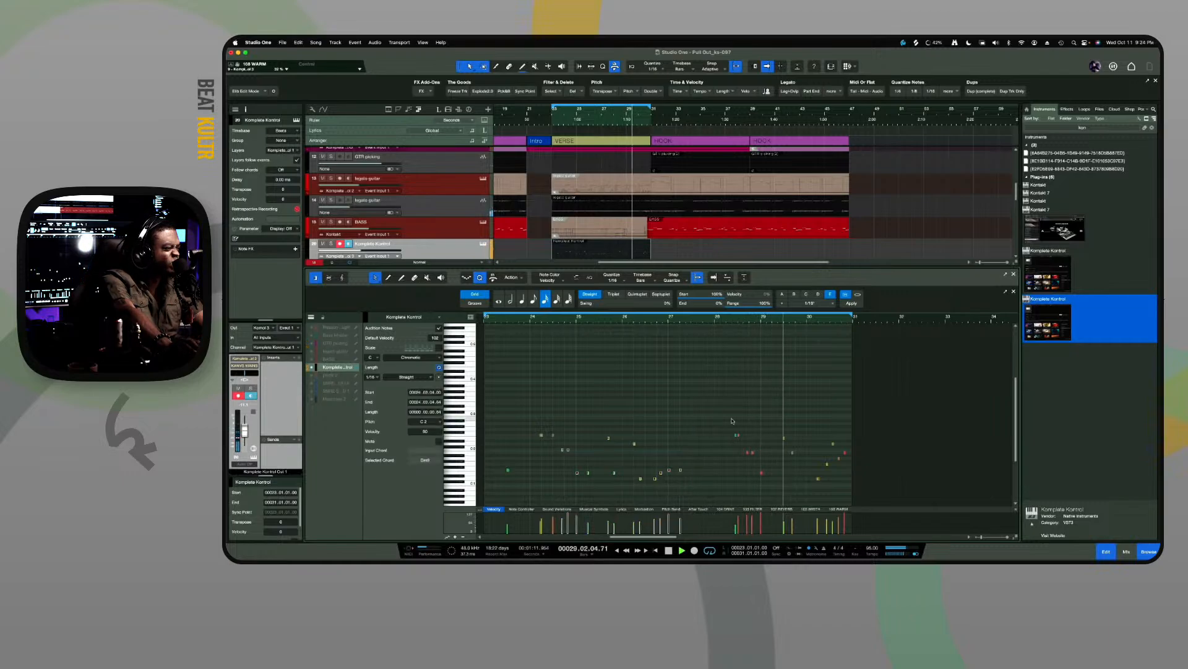
drag(749, 427, 848, 497)
key(q)
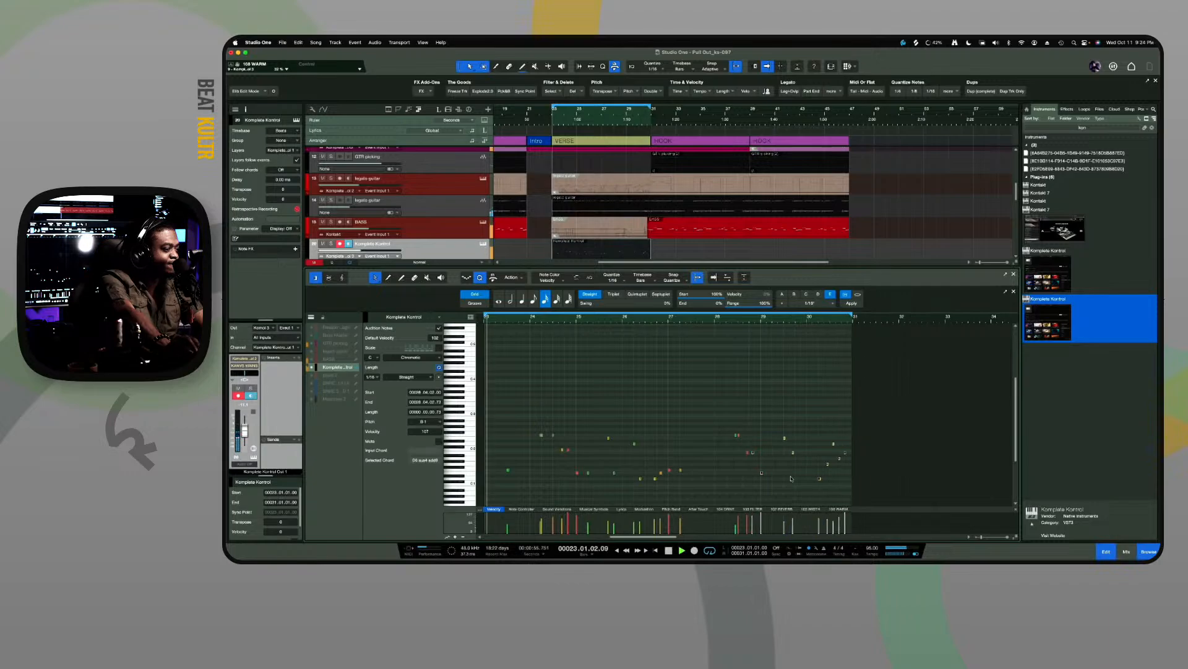
Examine the timing of the quantized notes around bar 24 up close, selecting the second F 2 note and playing the passage
click(748, 457)
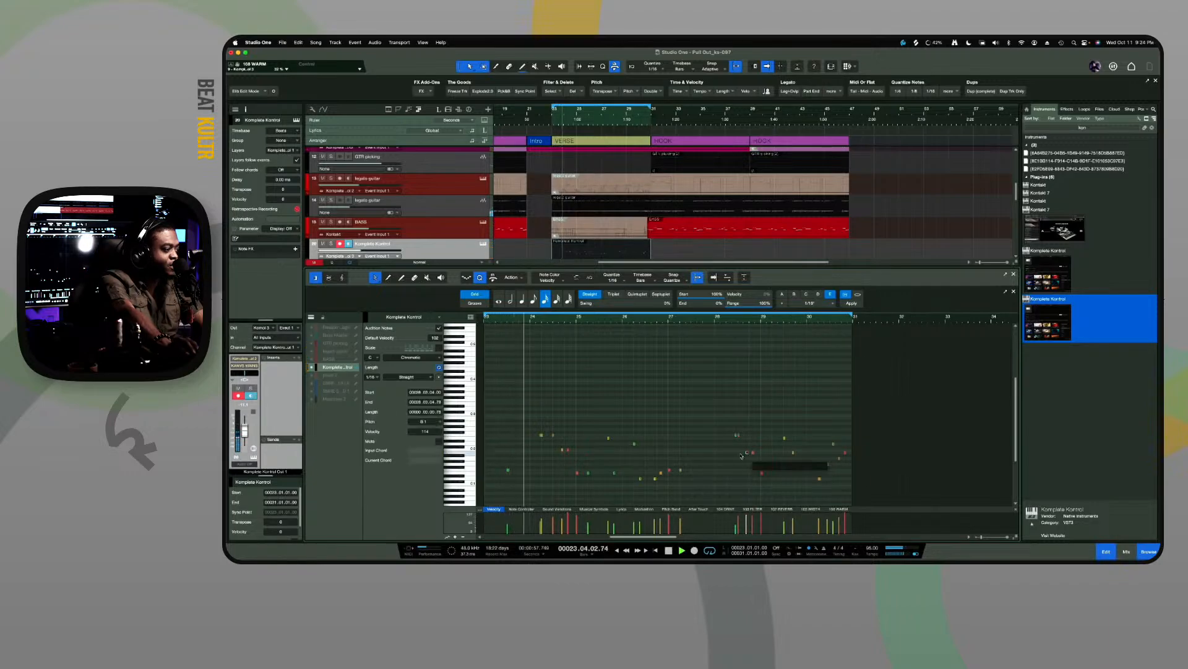
key(e)
key(e)
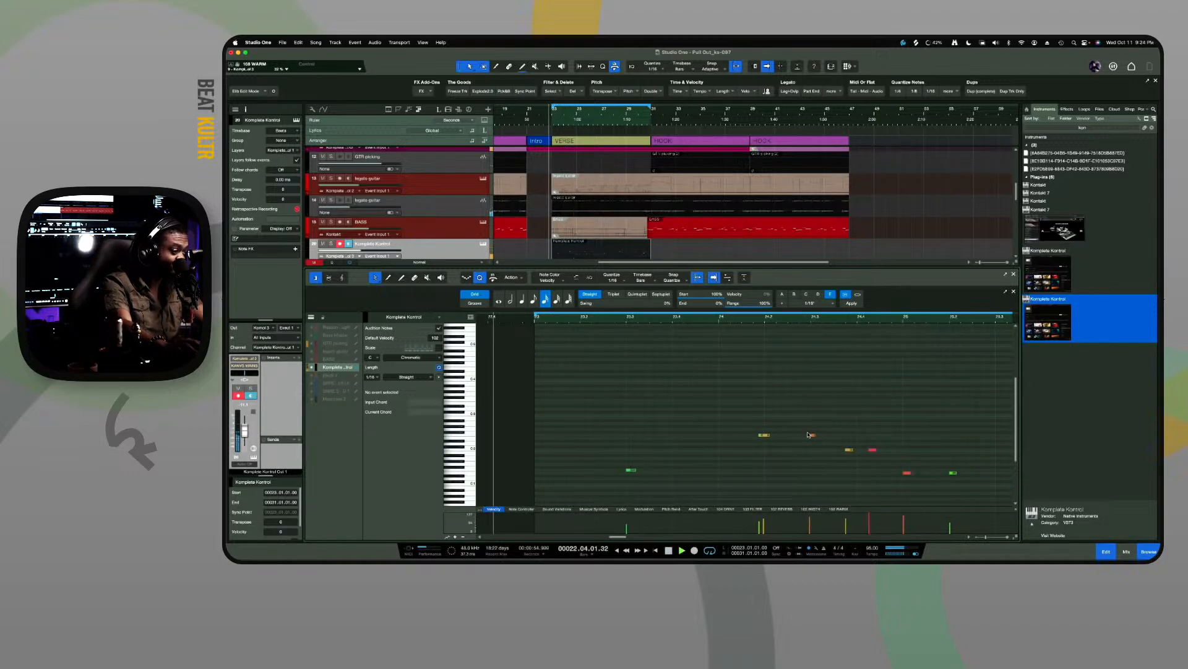
mouse_move(763, 436)
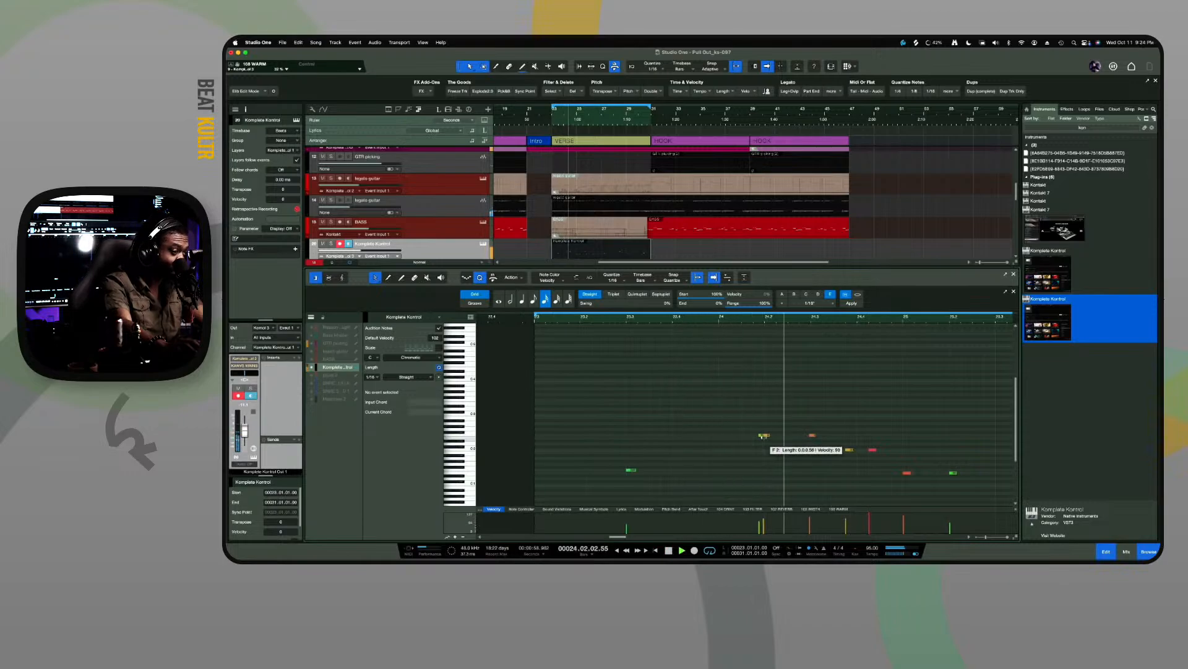
key(space)
click(766, 436)
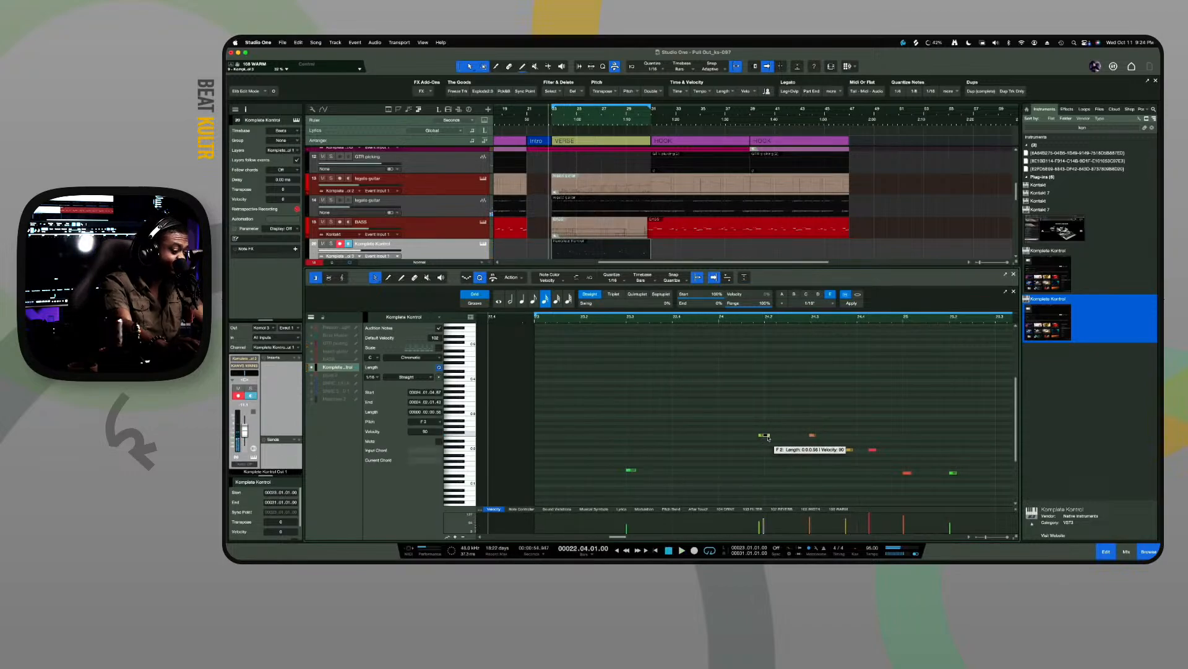
key(e)
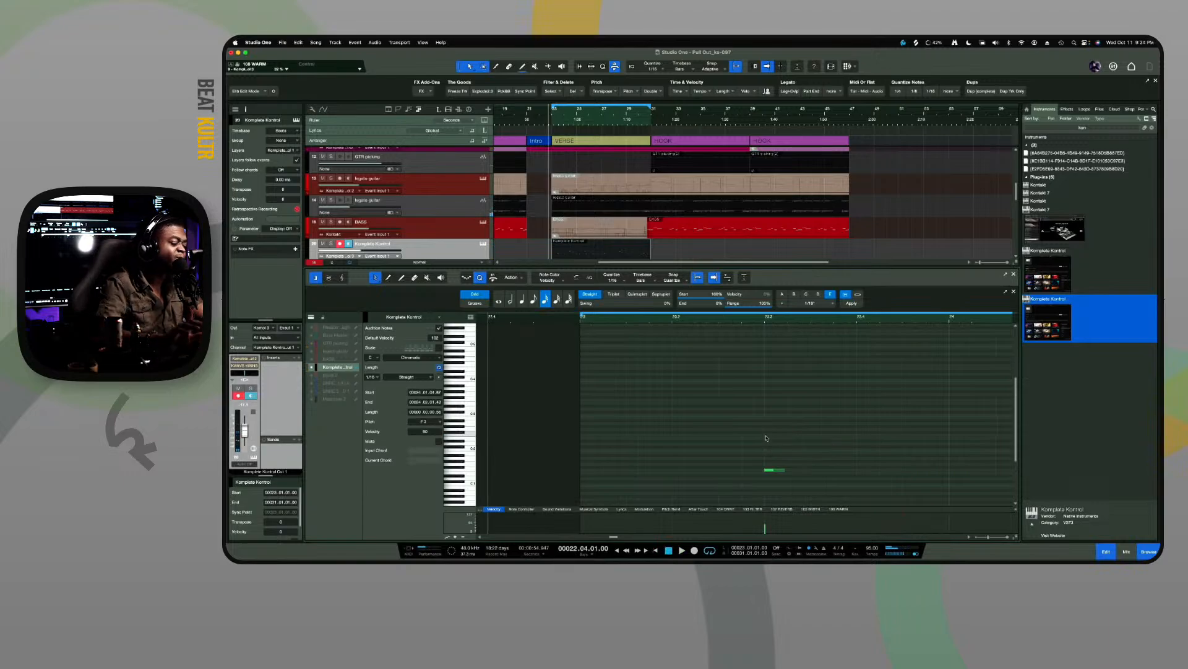
scroll(766, 437, right, 1)
key(space)
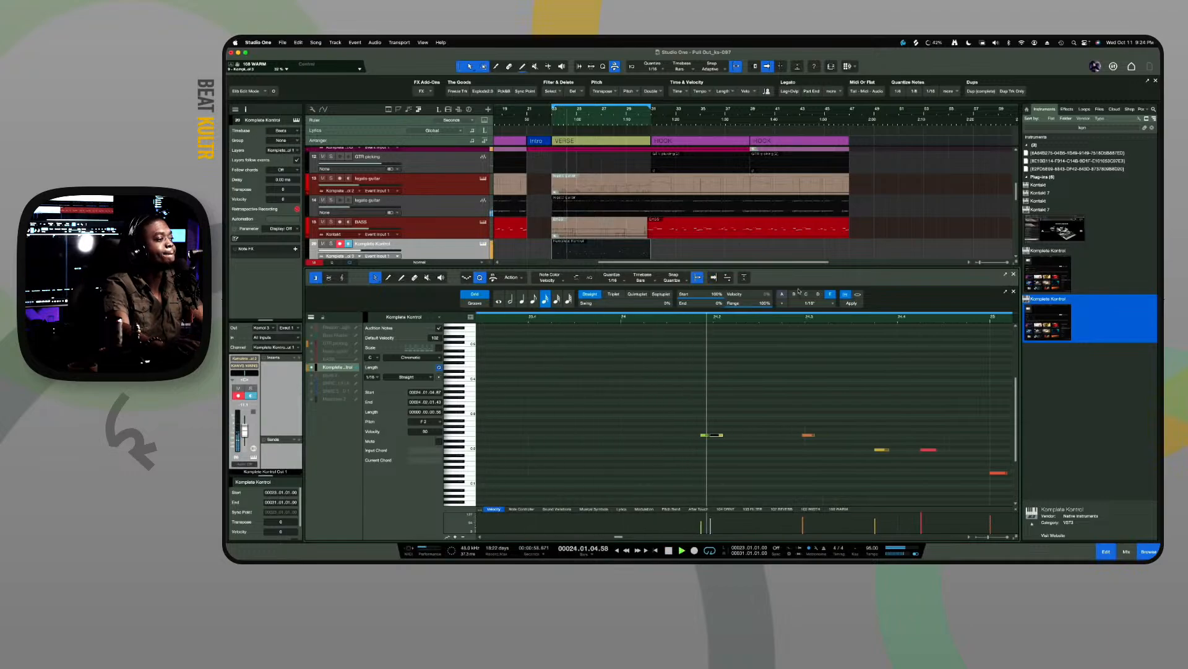
key(space)
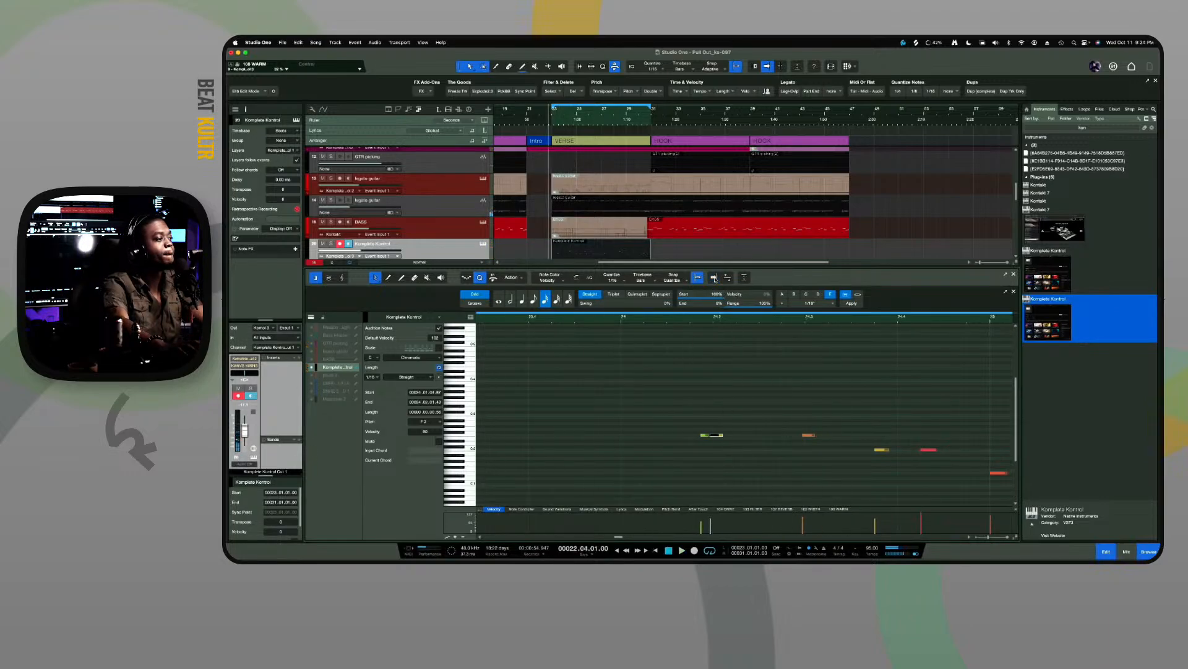
Play the verse passage again and select the two adjacent F 2 notes in bar 24
key(space)
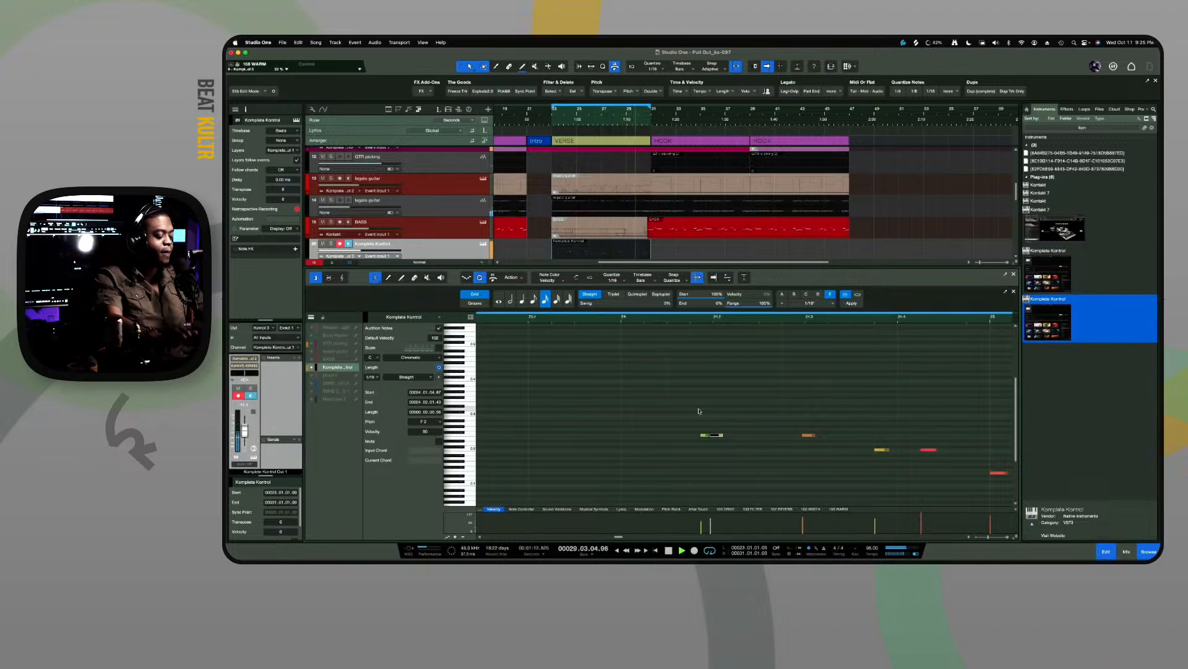
key(space)
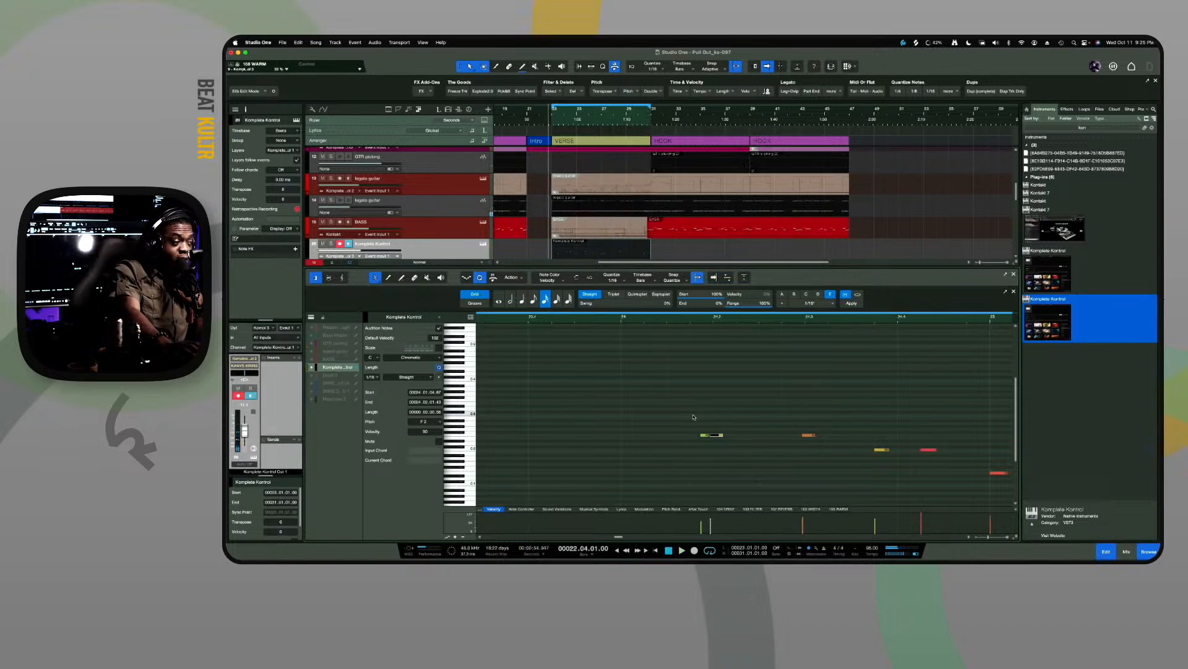
drag(690, 413, 754, 456)
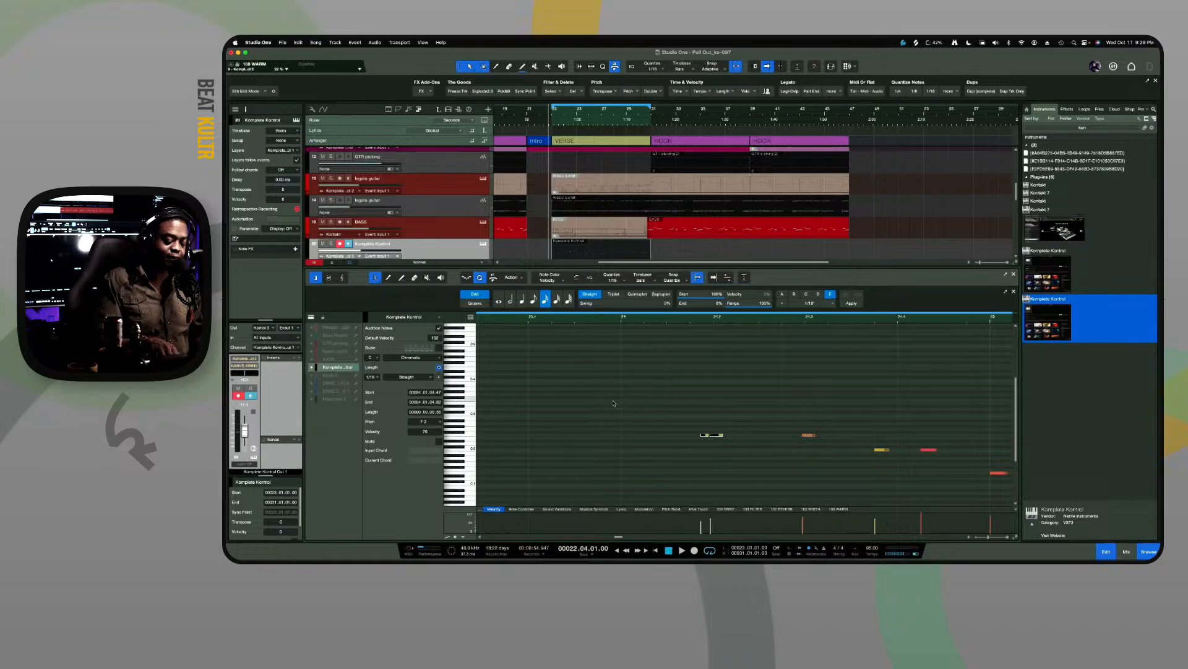
Listen to the verse from the legato guitar track and reopen the Komplete Kontrol part in the note editor
key(Up)
key(Up)
key(Left)
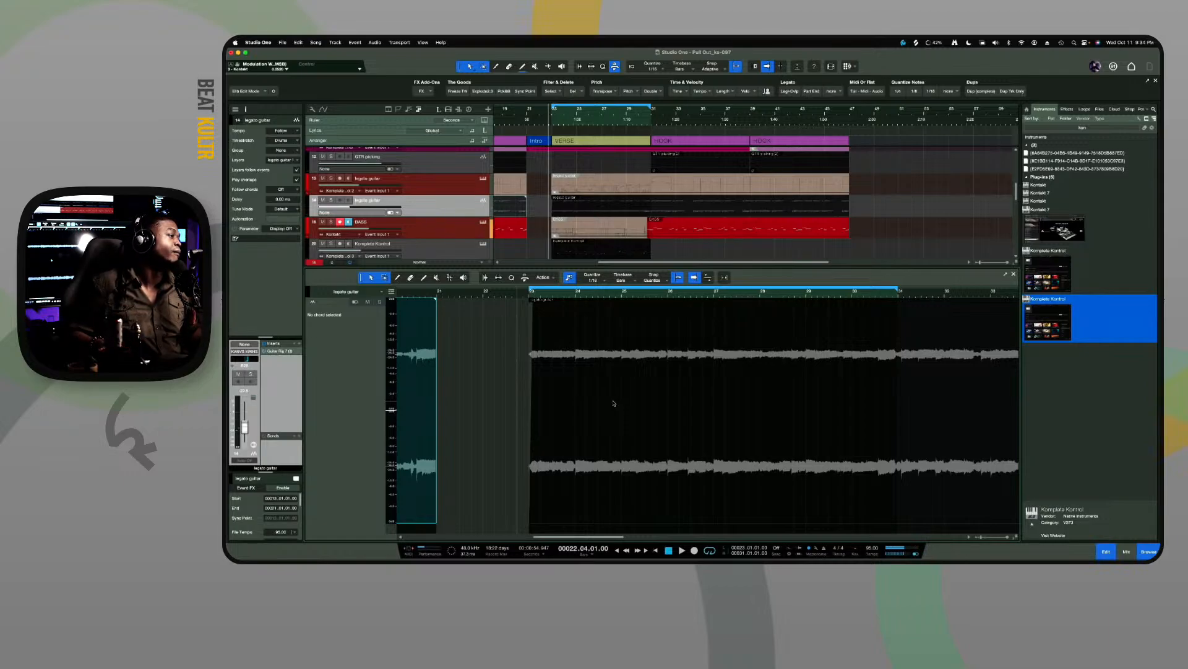
key(space)
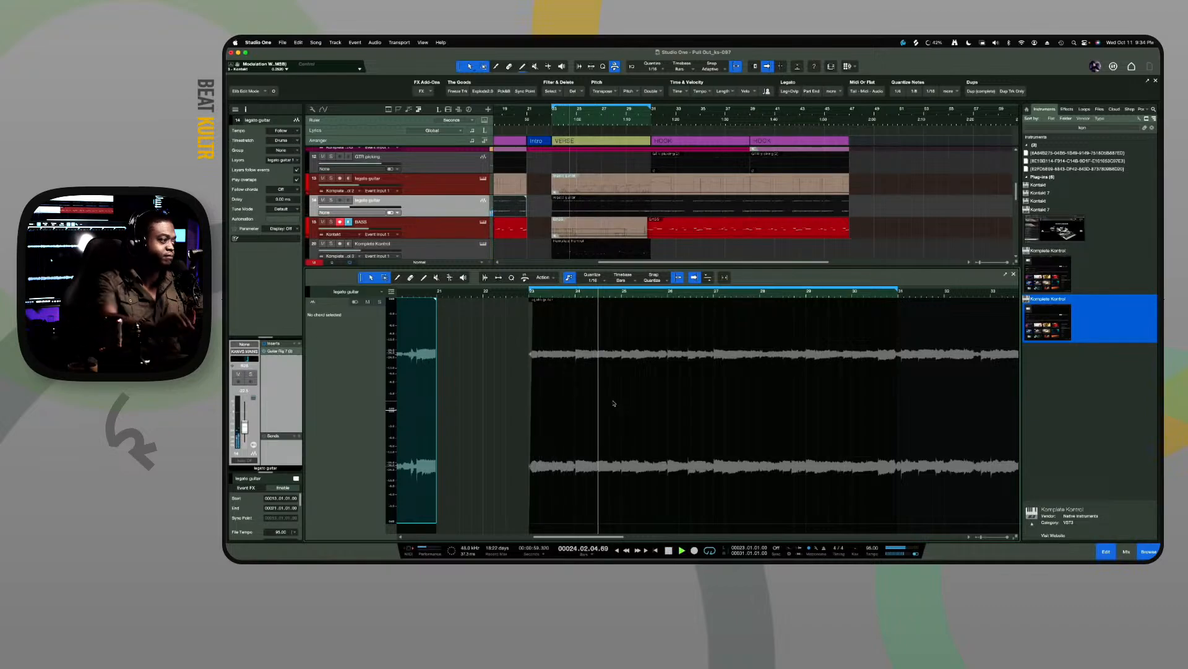
key(space)
key(space)
click(576, 250)
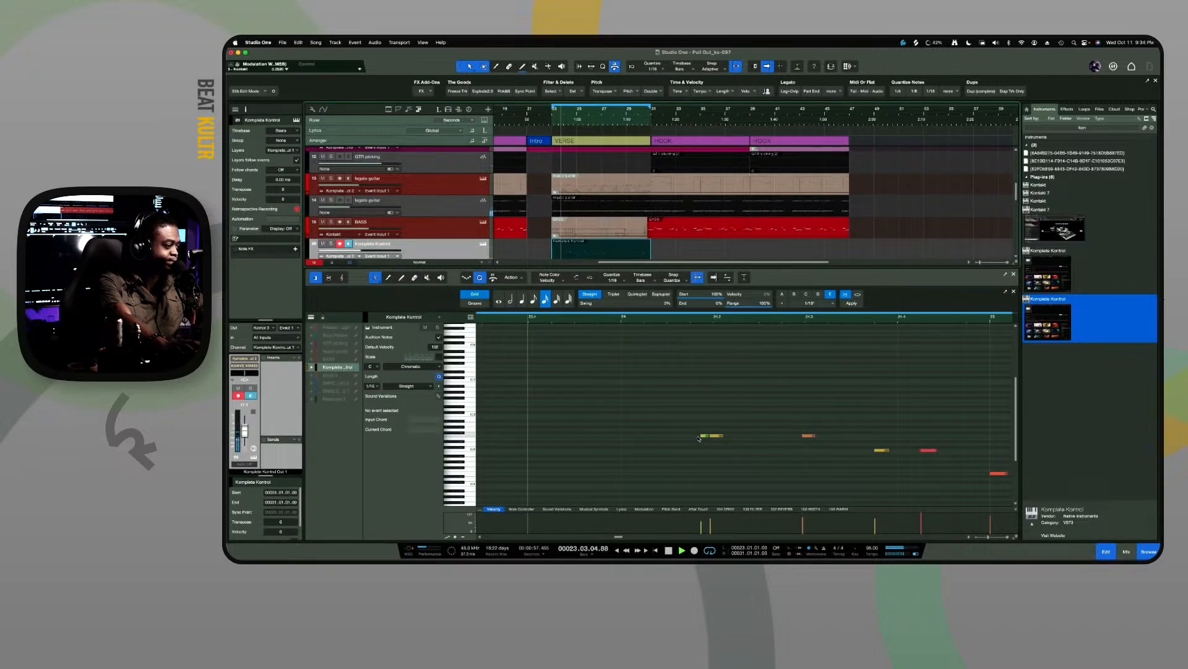
key(space)
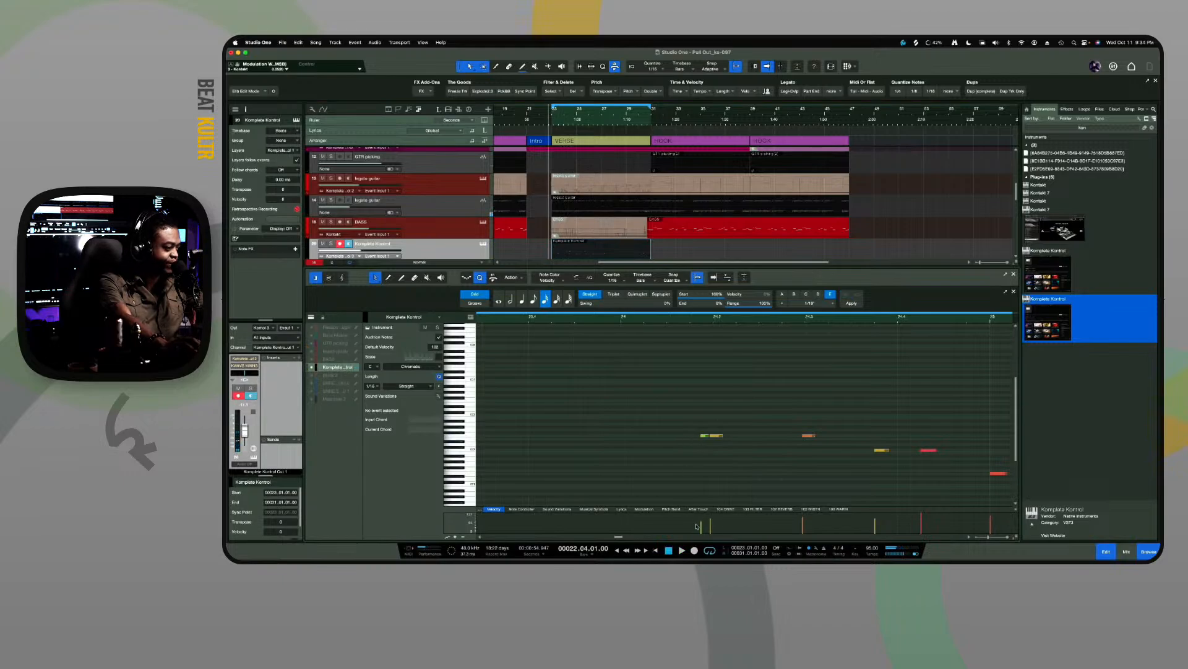
Insert a short F 2 note directly before the two in bar 24 and lower its velocity
double_click(694, 436)
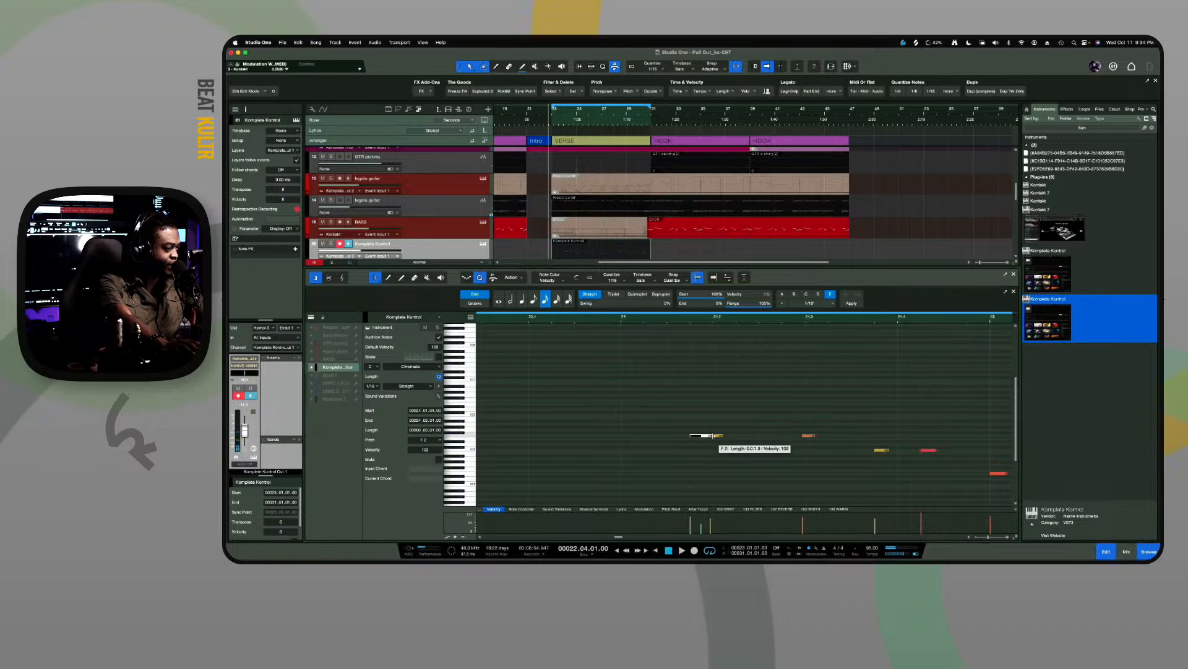
drag(713, 436, 699, 443)
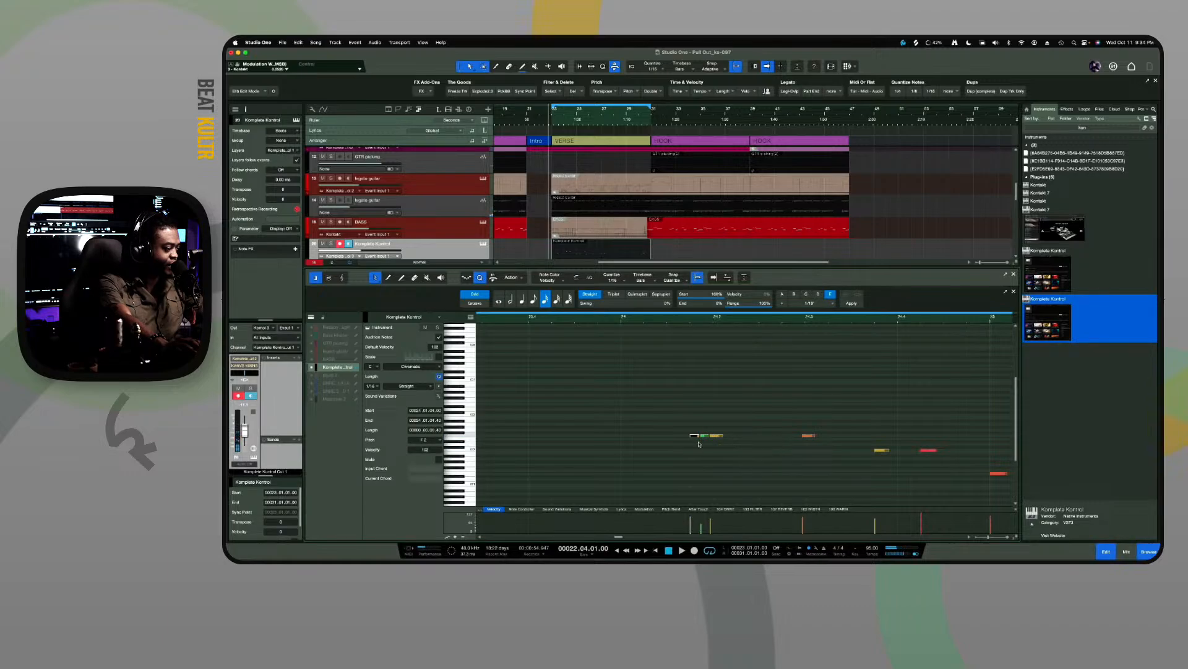
key(space)
drag(692, 517, 692, 530)
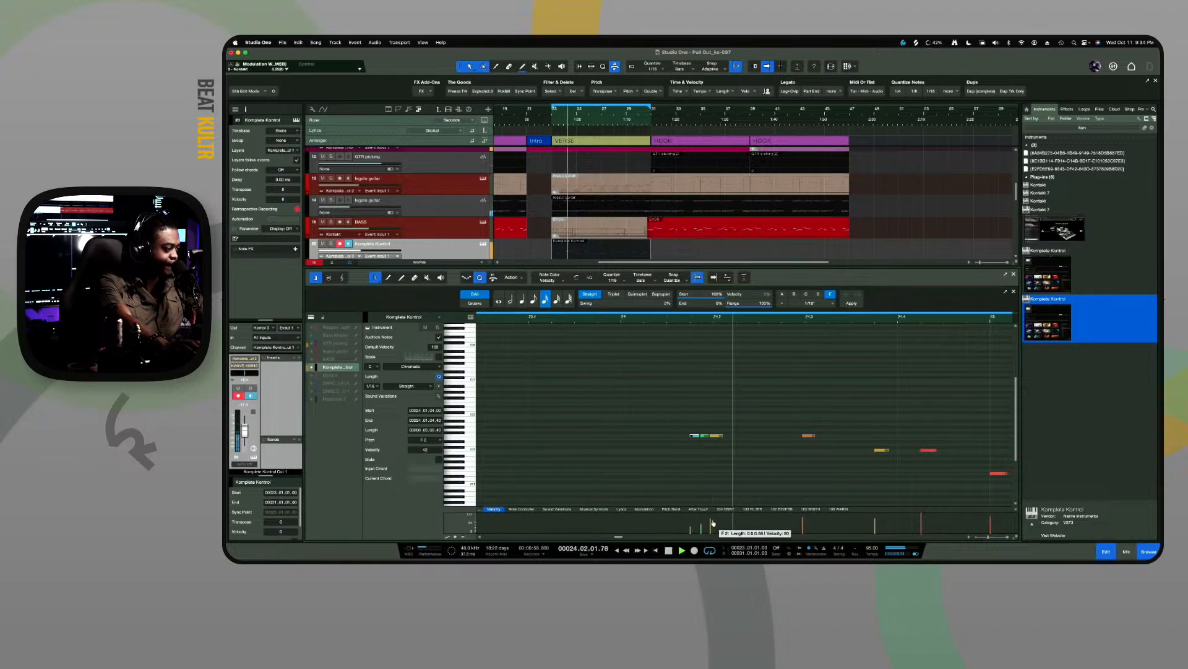
key(space)
Delete the first C 2 note in bar 24 and raise the velocity of the last of the three clustered F 2 notes
click(884, 451)
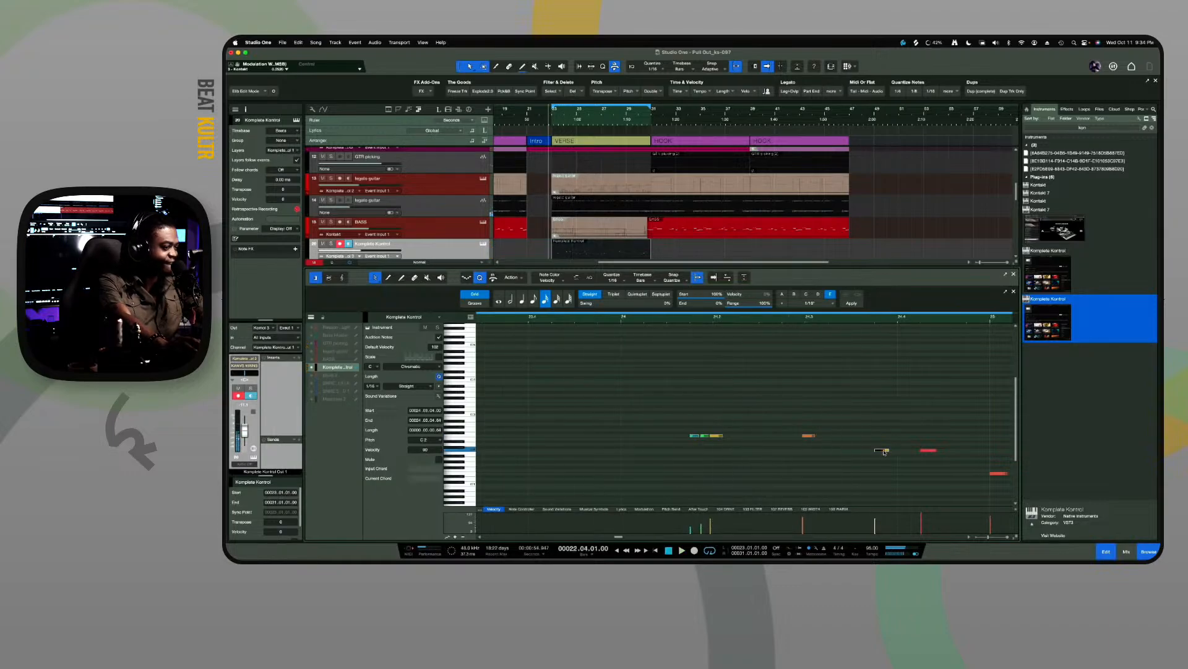
key(Delete)
key(space)
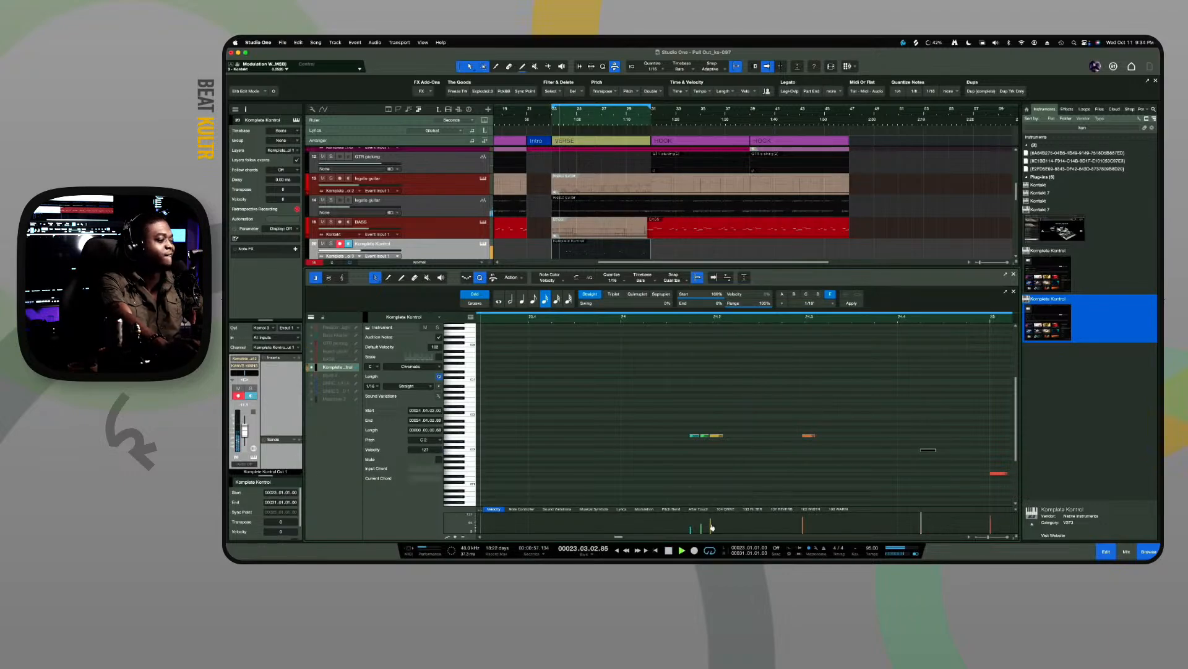
mouse_move(711, 521)
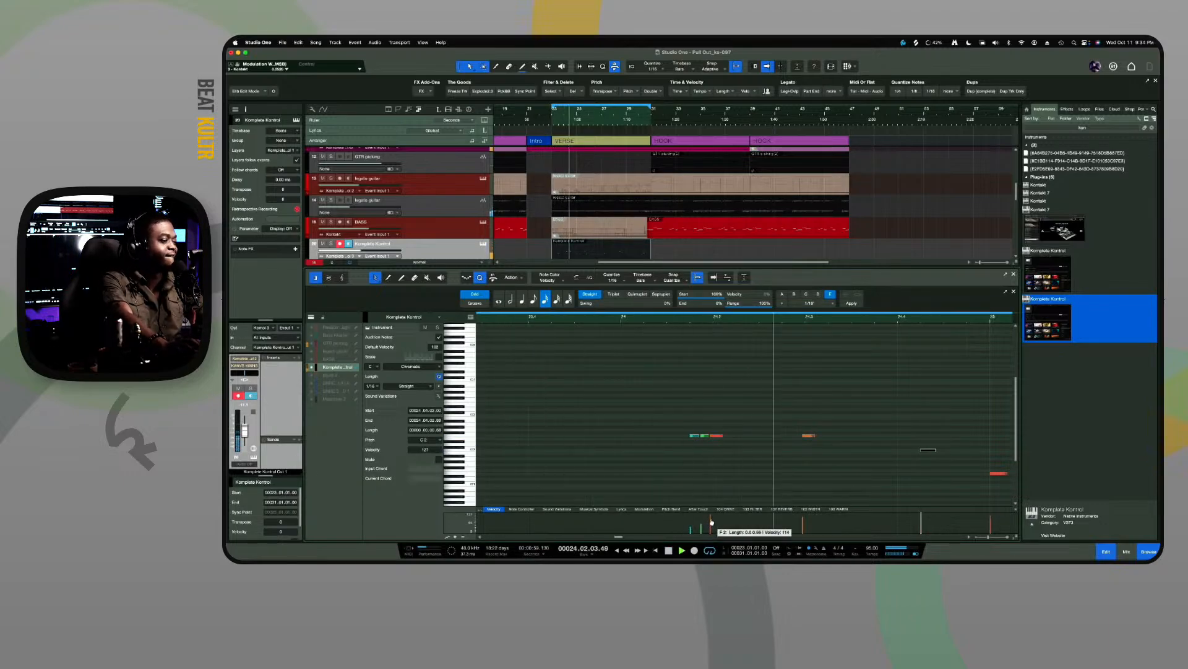
key(space)
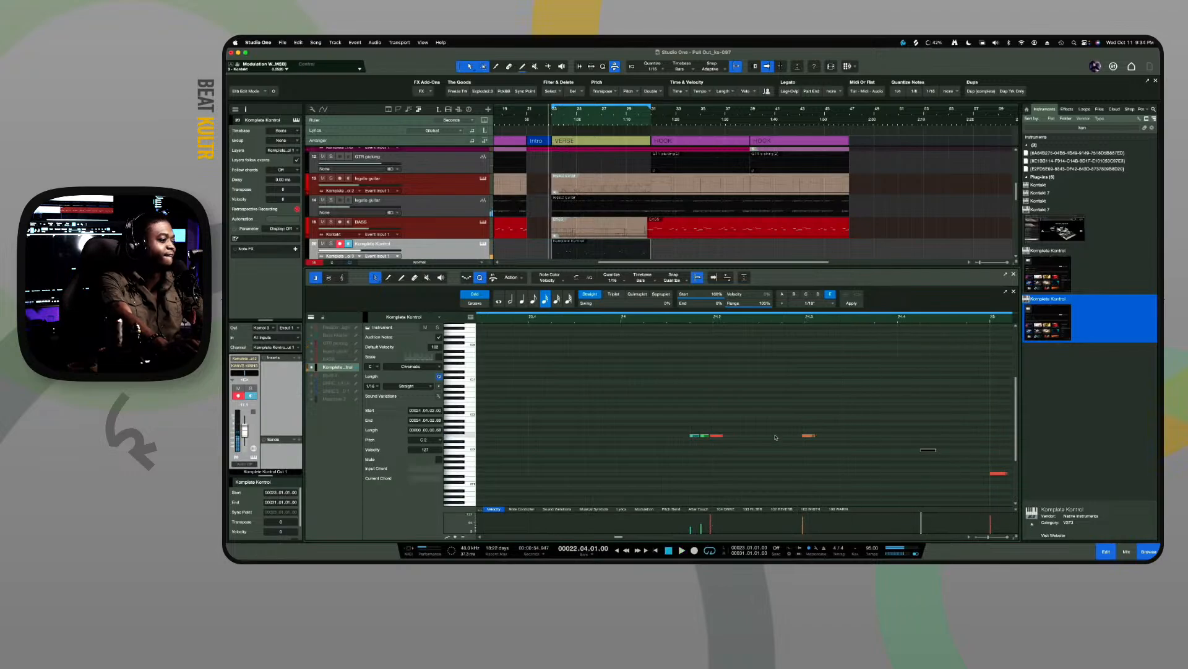
Quantize the F 2 note near beat 3 and the remaining C 2 note in bar 24, finishing with no notes selected
drag(791, 402, 953, 465)
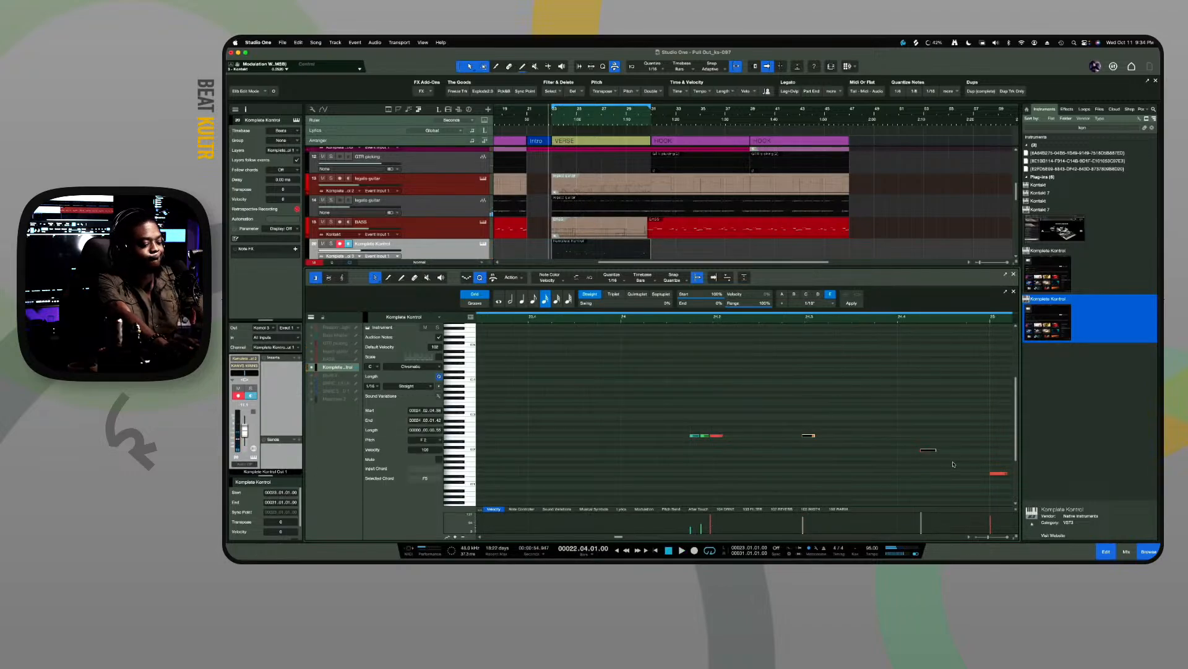
key(q)
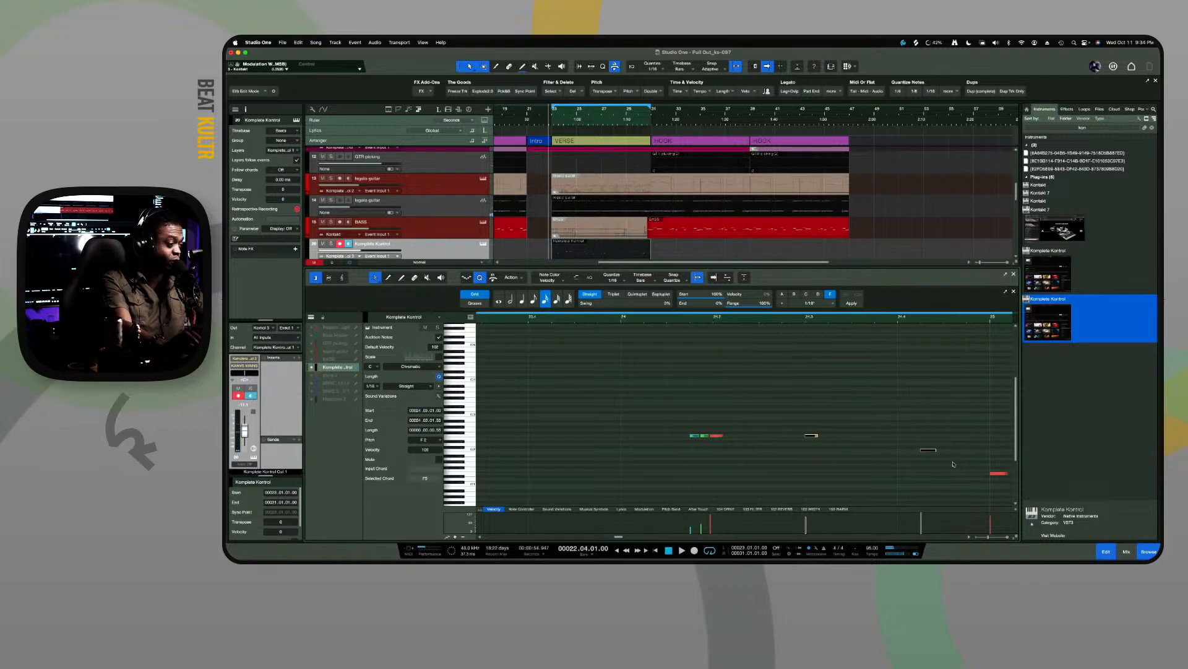
scroll(953, 464, right, 8)
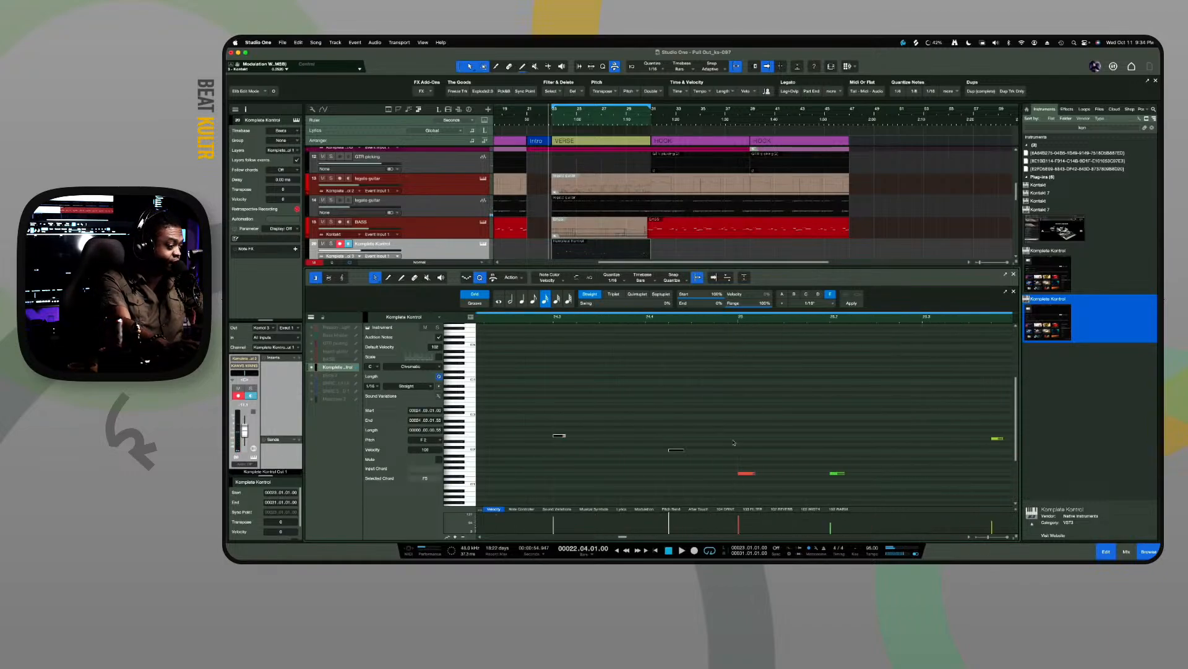
drag(737, 434, 873, 487)
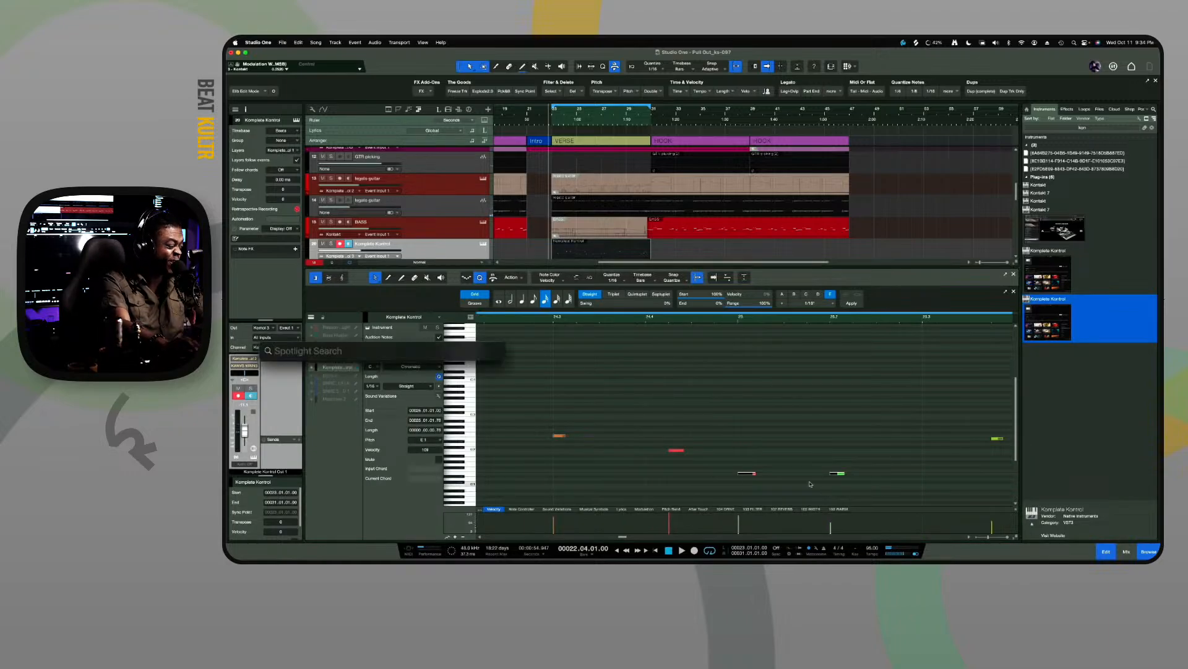
click(674, 442)
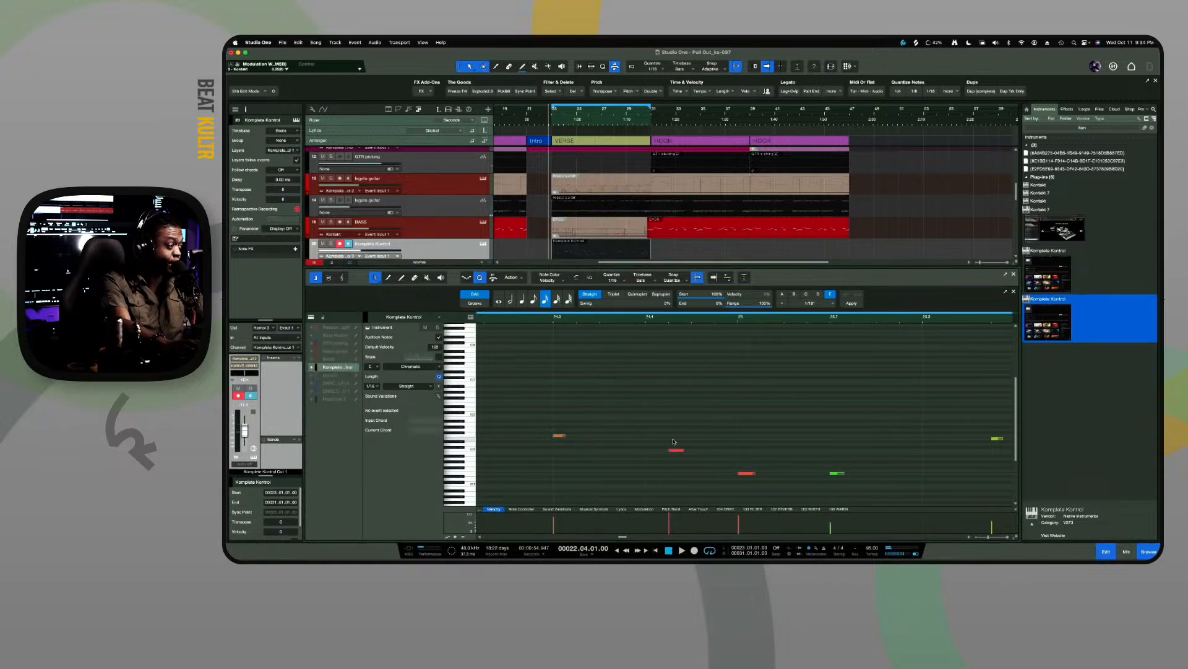
Move the first E 1 note of bar 25 half a beat later, playing the passage from bar 24 beat 3 to check it
click(554, 320)
key(space)
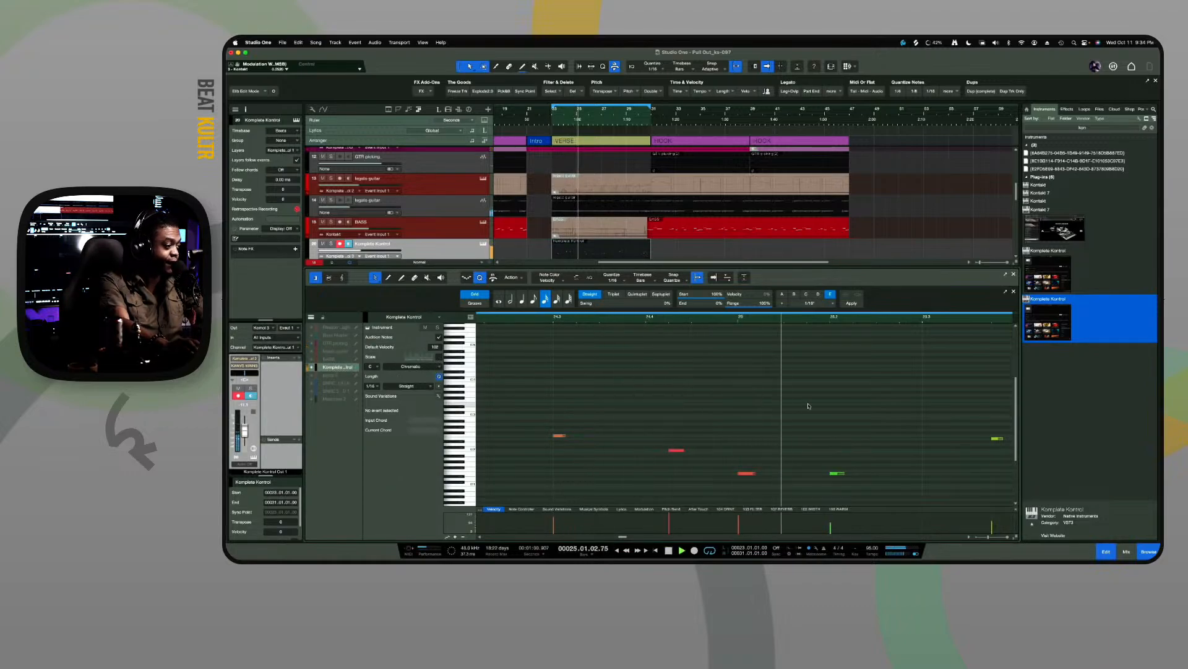
key(space)
key(space)
key(space)
click(745, 474)
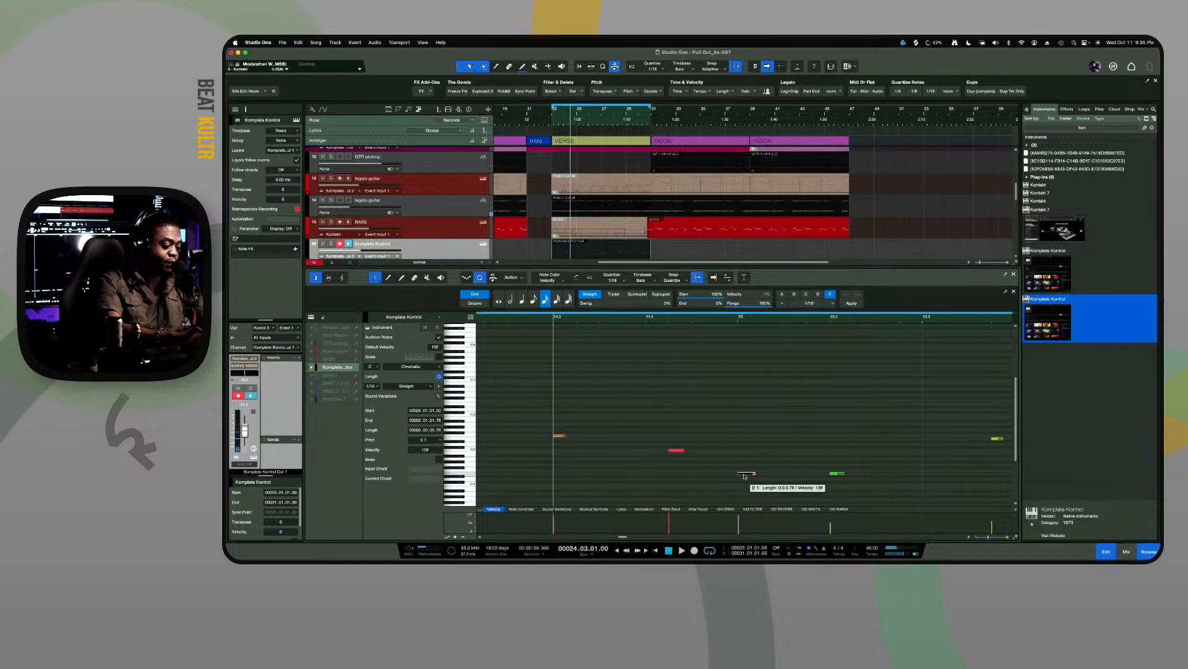
drag(745, 476, 789, 476)
key(space)
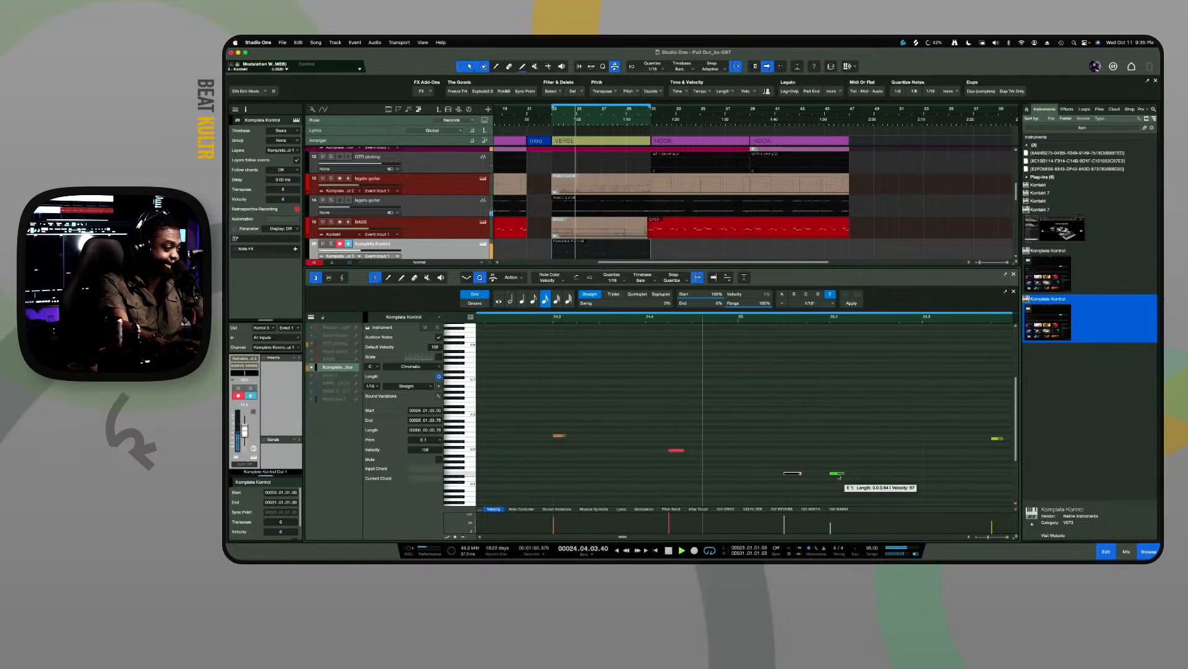
key(space)
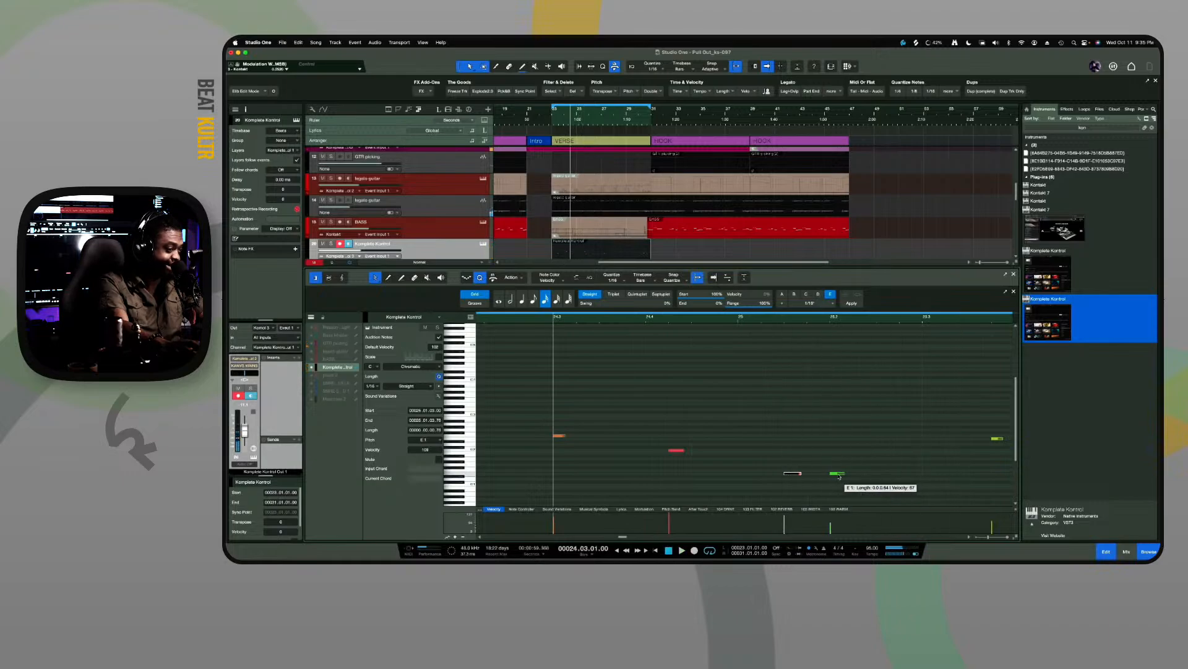
Copy the E 1 note at beat 2 of bar 25 to beat 3 and play the passage
drag(840, 476, 935, 474)
key(space)
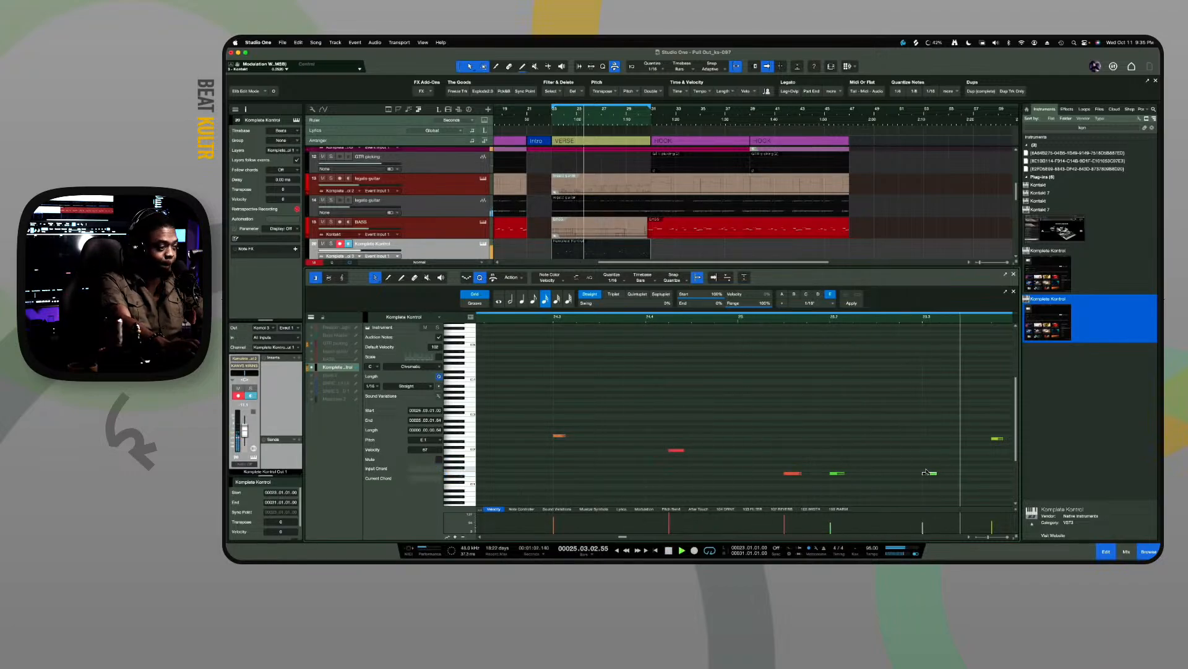
key(space)
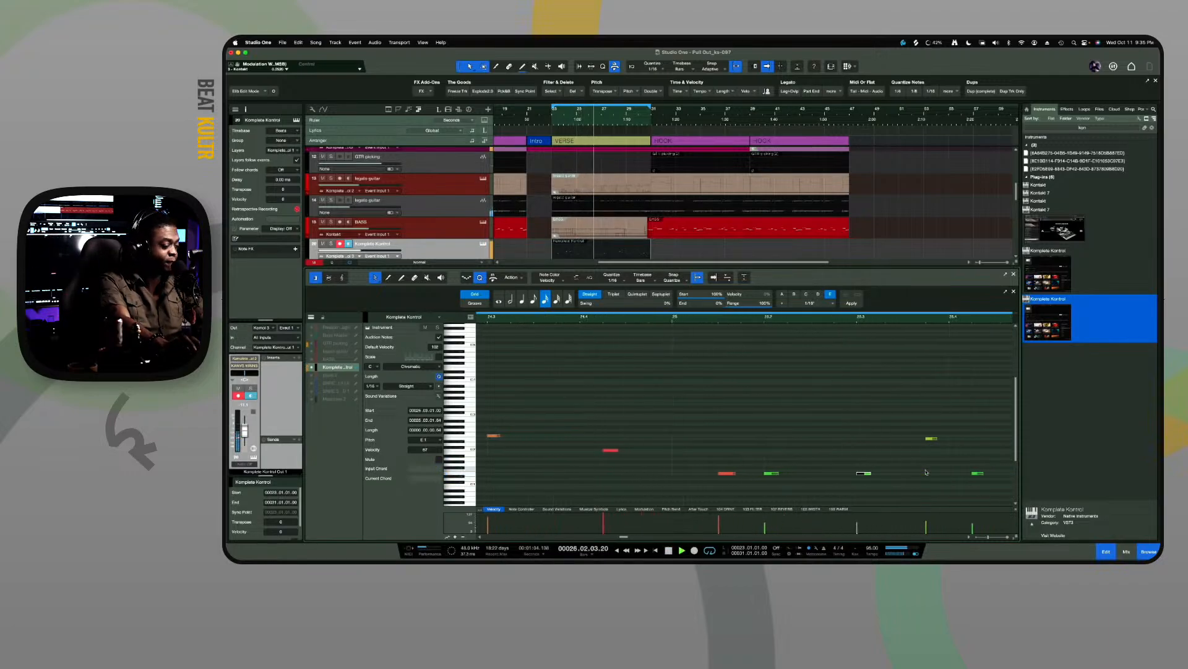
key(space)
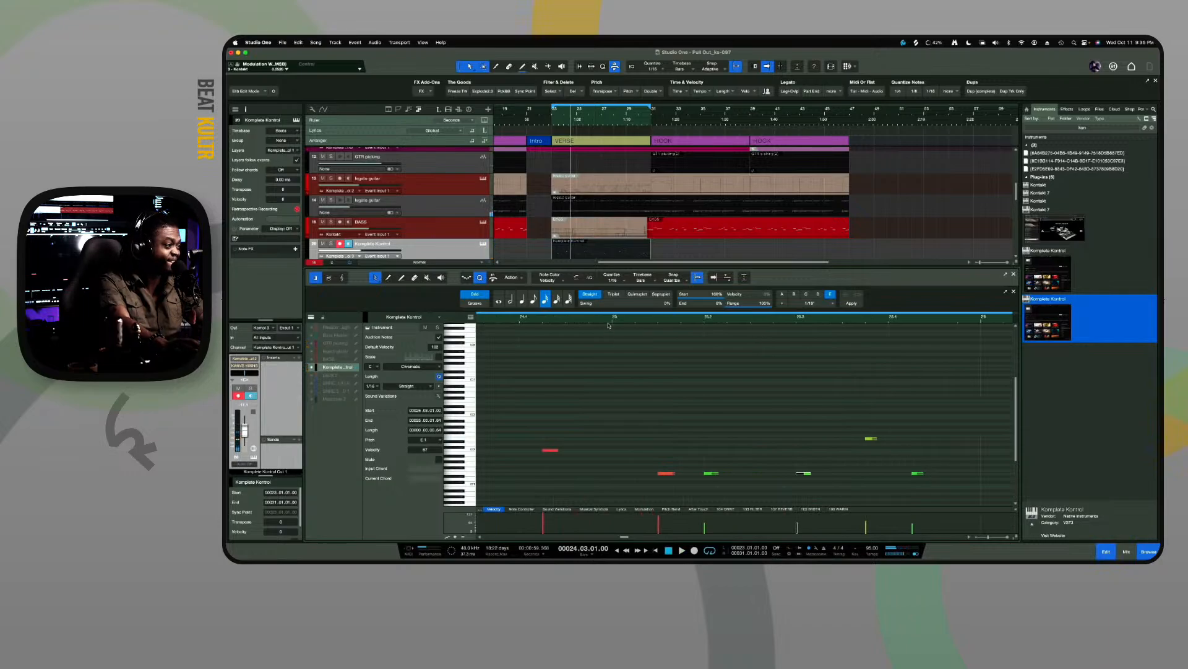
Raise the E 1 note just after beat 4 of bar 25 by an octave to E 2 and play the result
key(space)
click(920, 475)
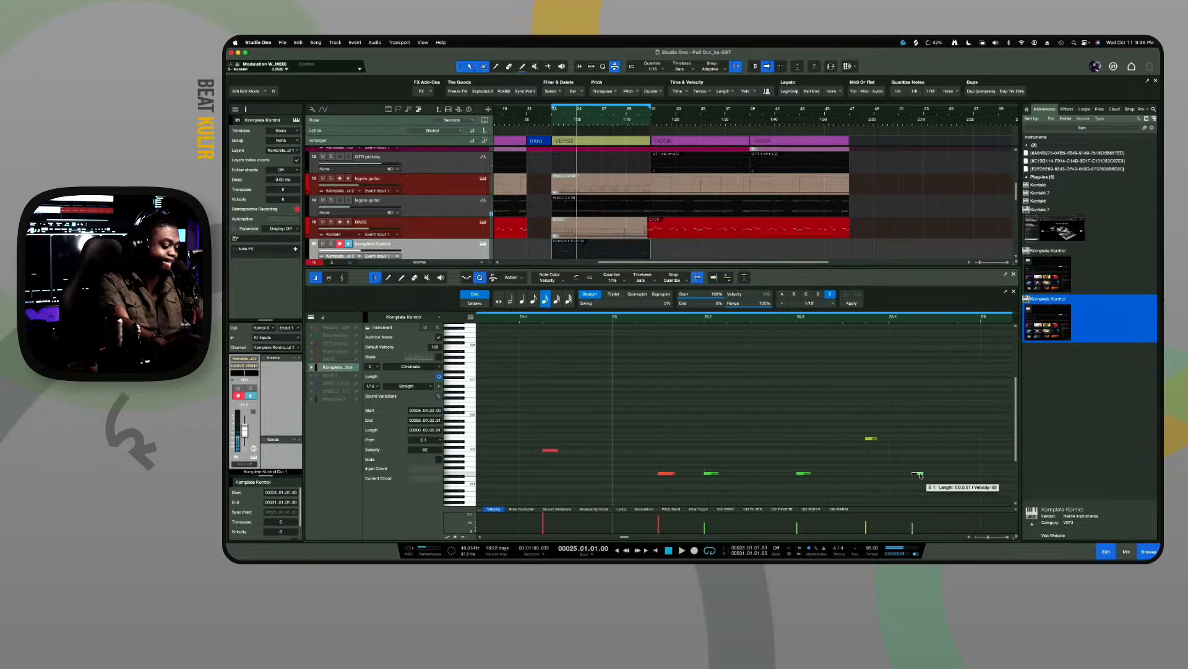
key(Up)
key(Up)
key(Up)
key(Up)
key(Up)
key(Up)
key(Up)
key(Up)
key(Up)
key(Up)
key(Up)
key(Up)
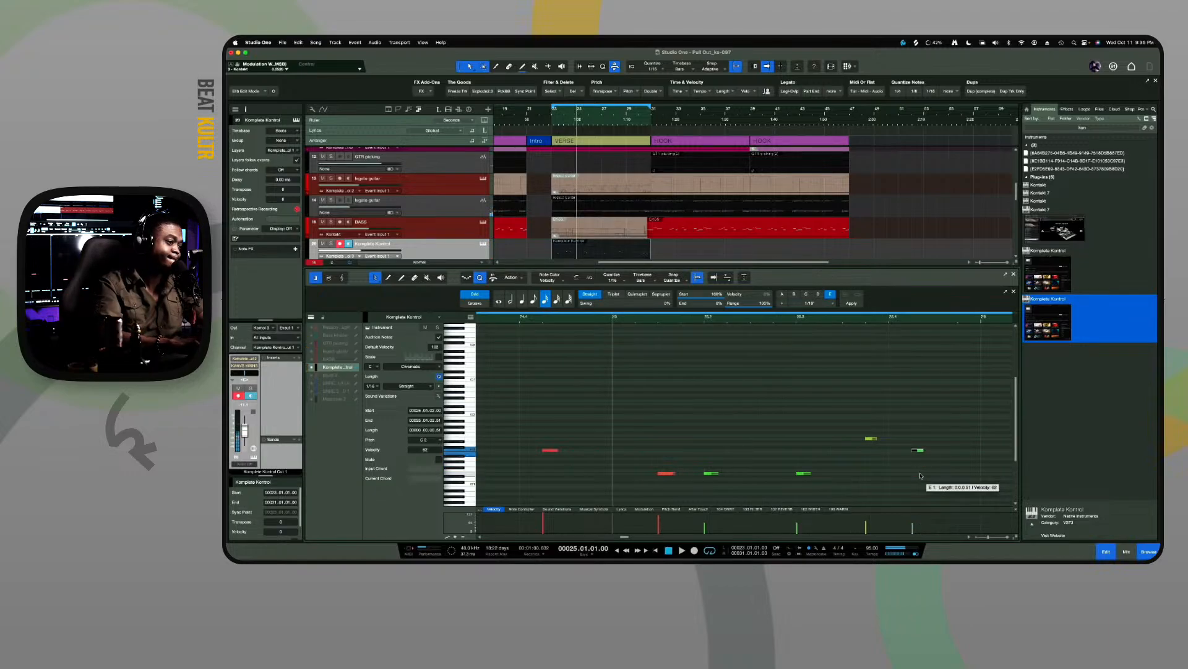
key(space)
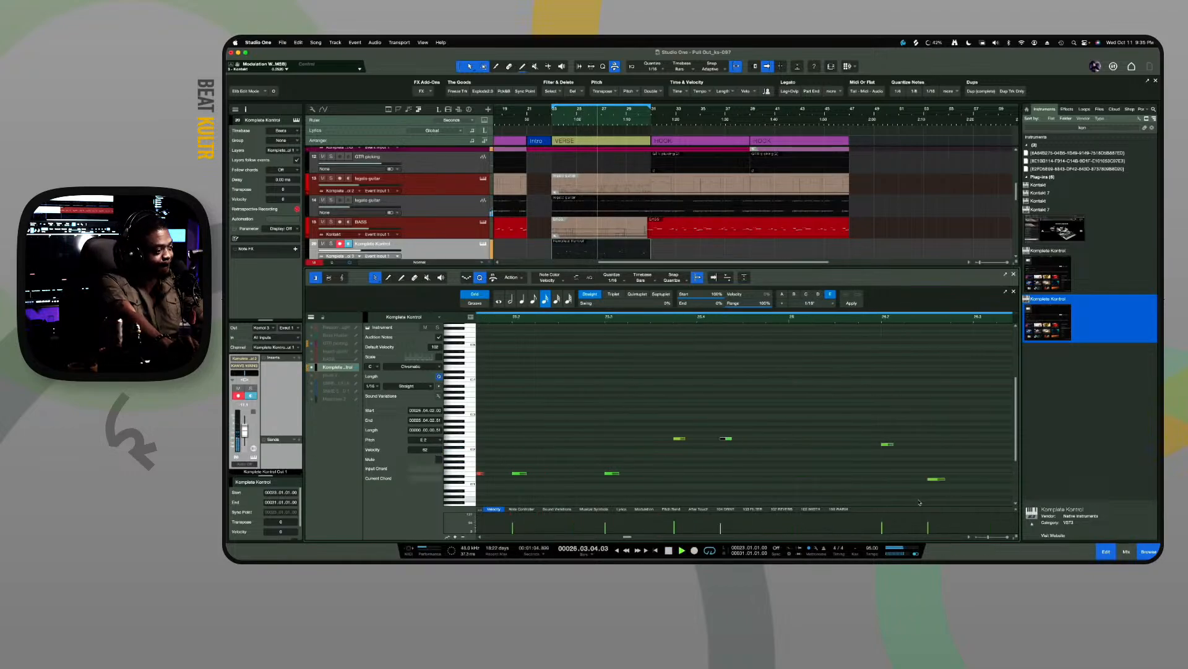
key(space)
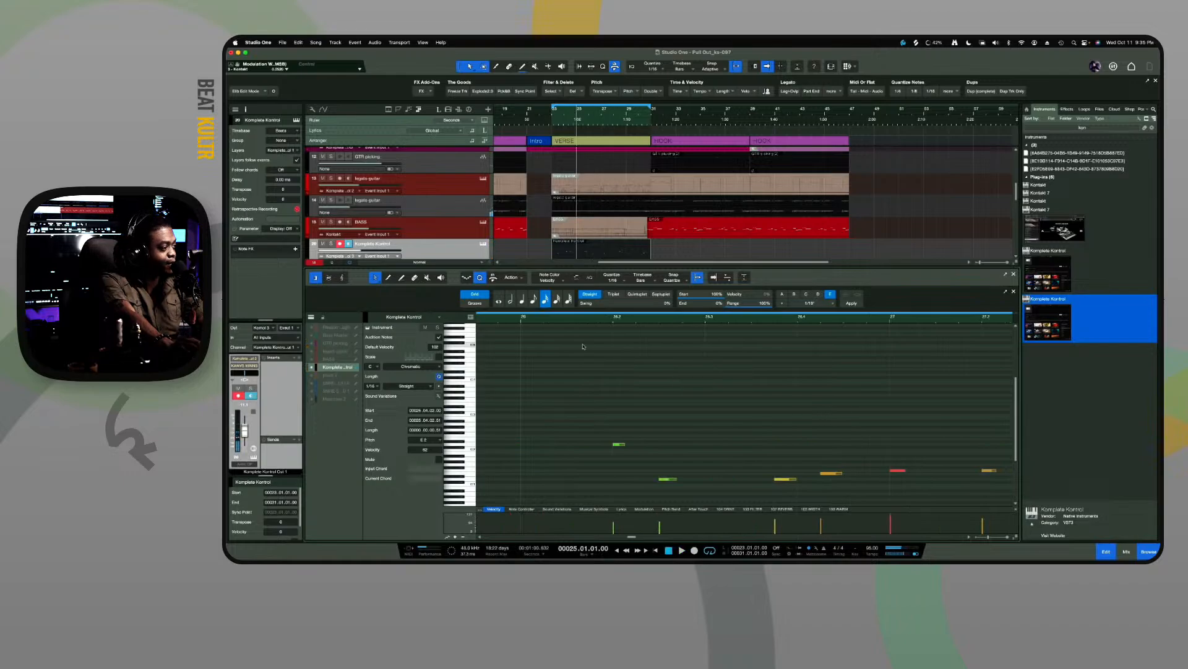
Lower the E 1 note just after beat 4 of bar 26 to C 1, playing bar 26 to check it
click(603, 321)
key(space)
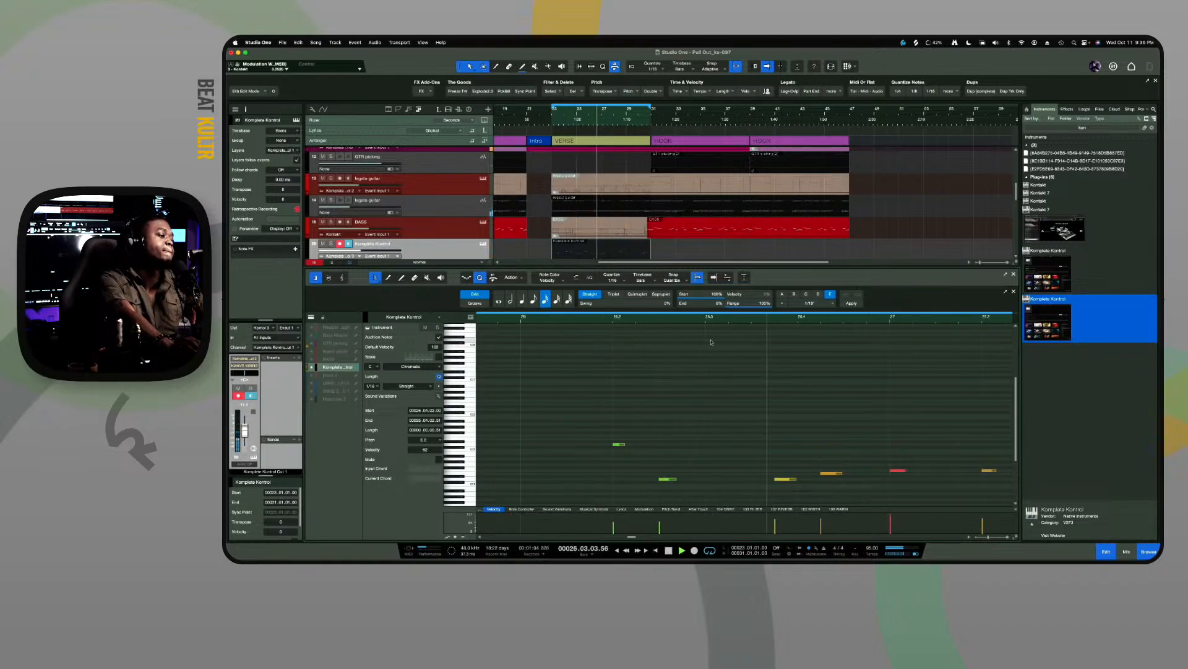
key(space)
key(space)
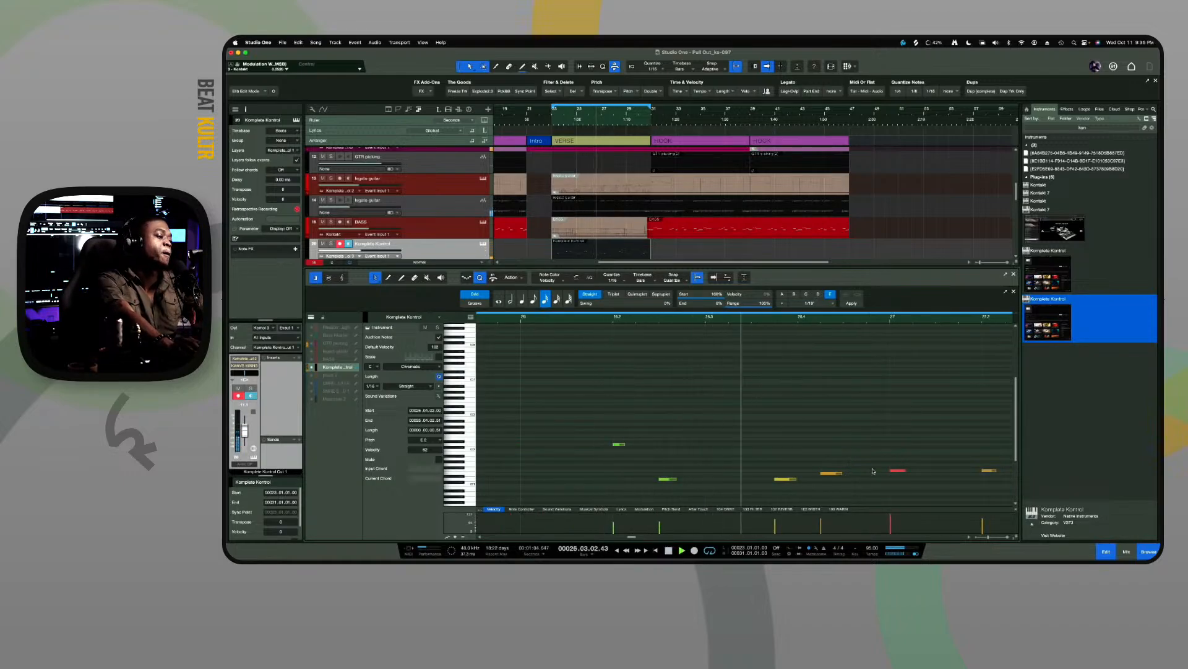
key(space)
click(832, 474)
key(Down)
key(Down)
key(Down)
key(Down)
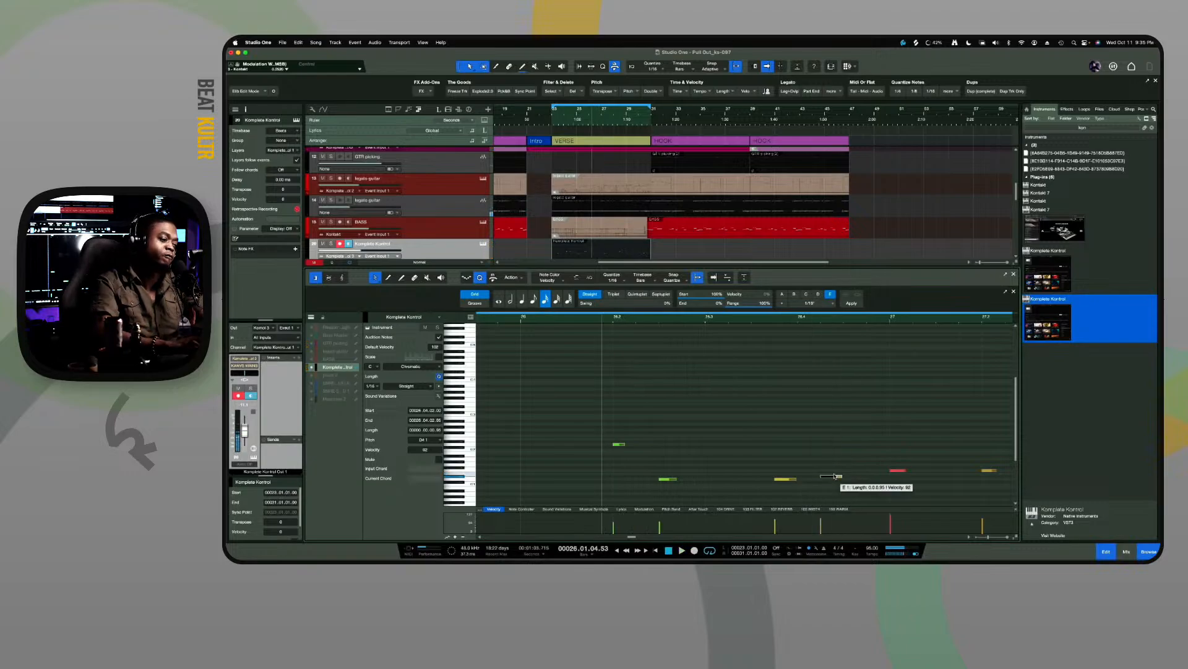
key(space)
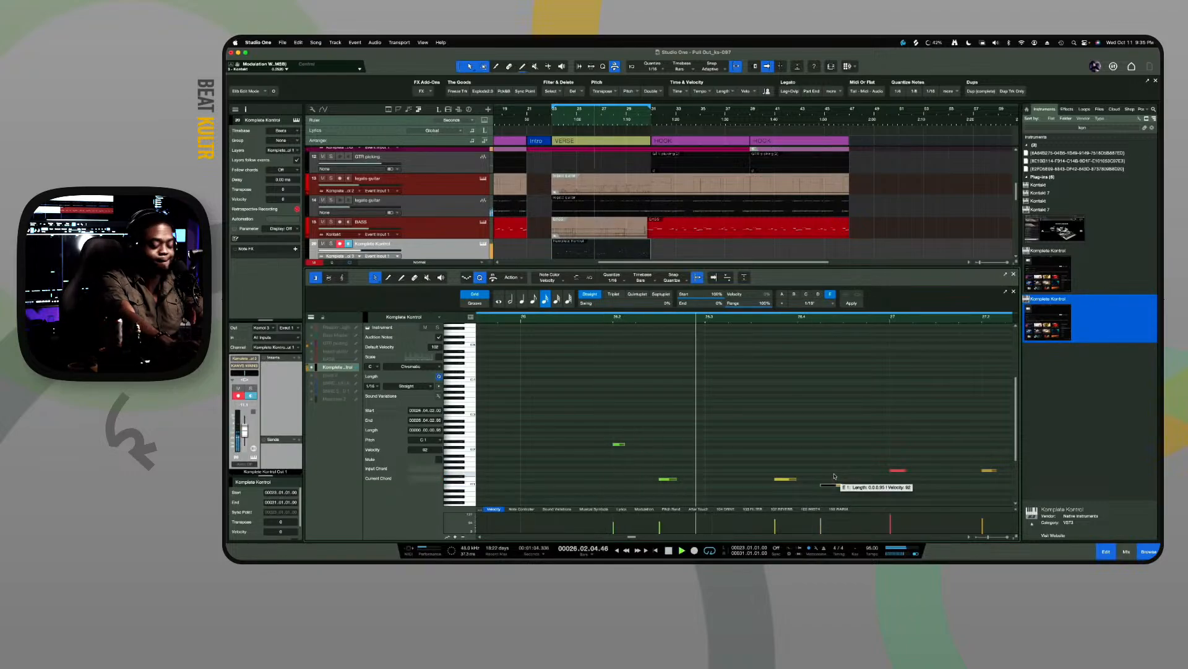
key(space)
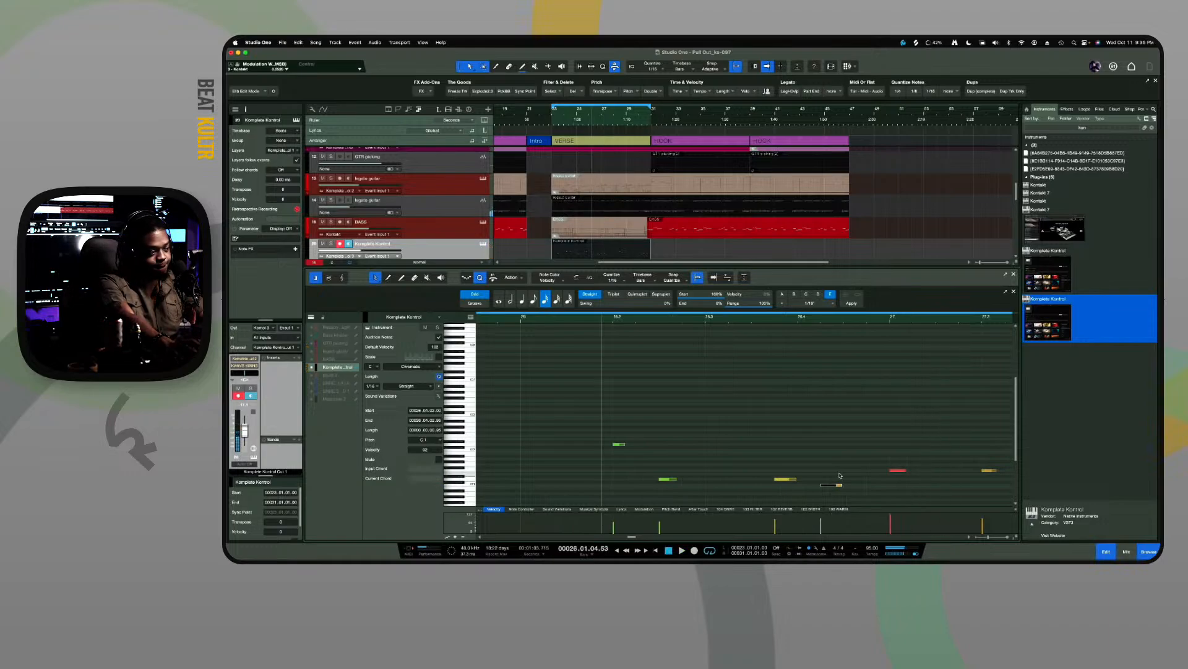
Play the Komplete Kontrol bass part from bar 26 and check its remaining notes in bars 27 and 28
key(space)
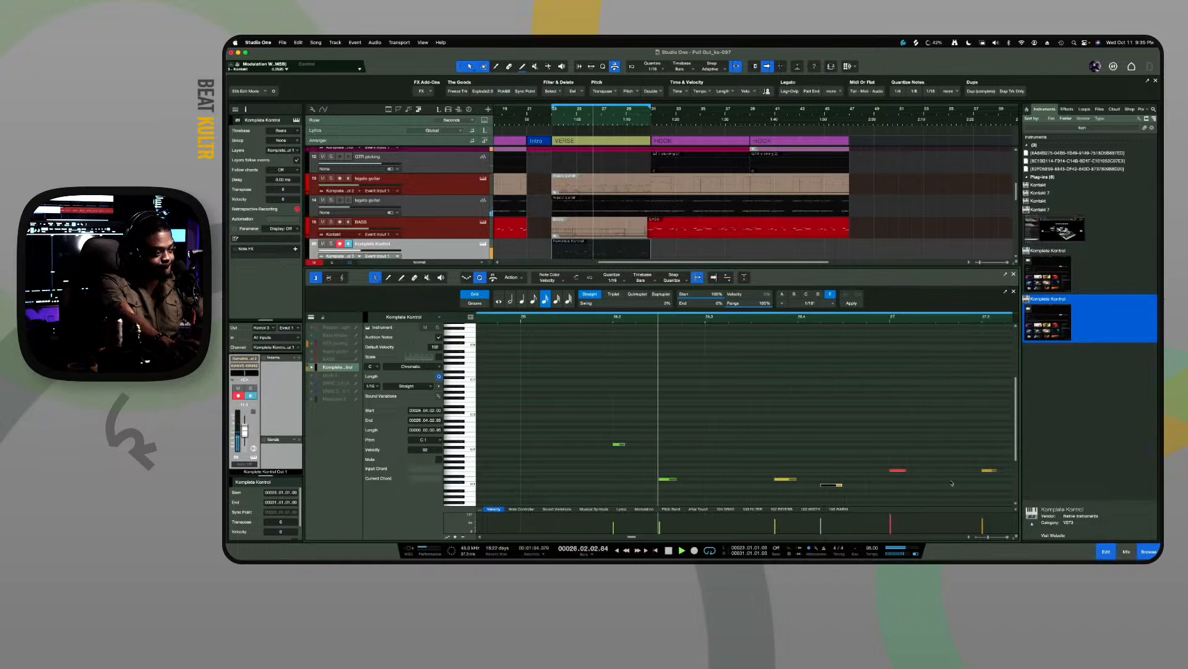
click(899, 472)
key(space)
key(Right)
key(Right)
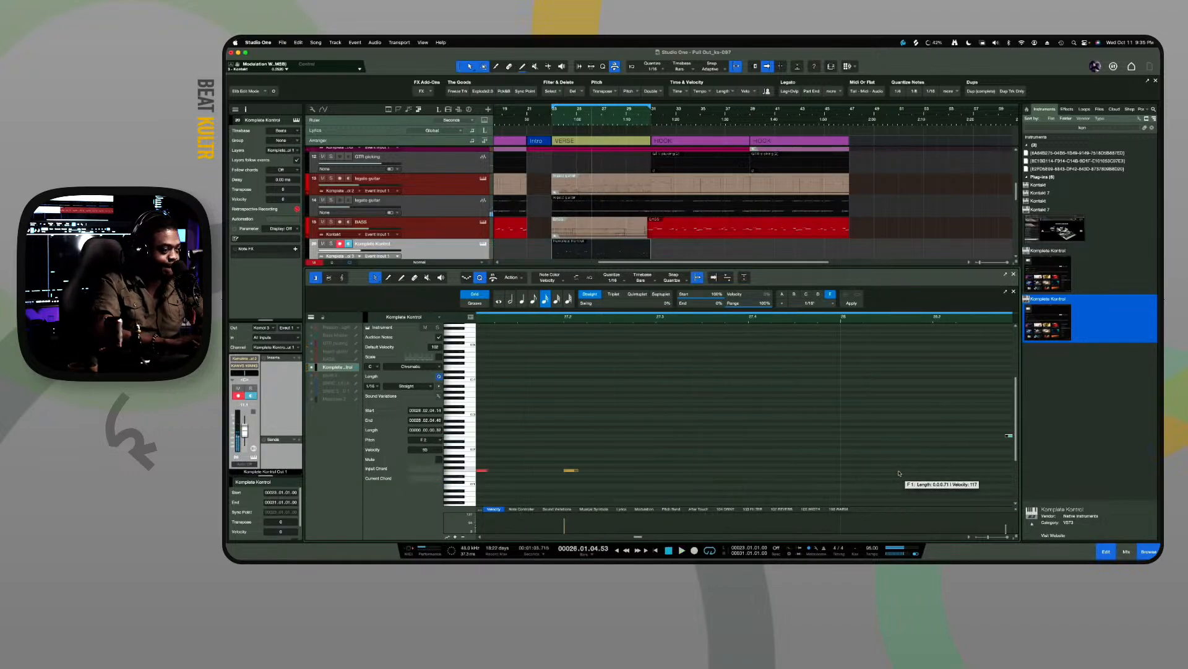
key(space)
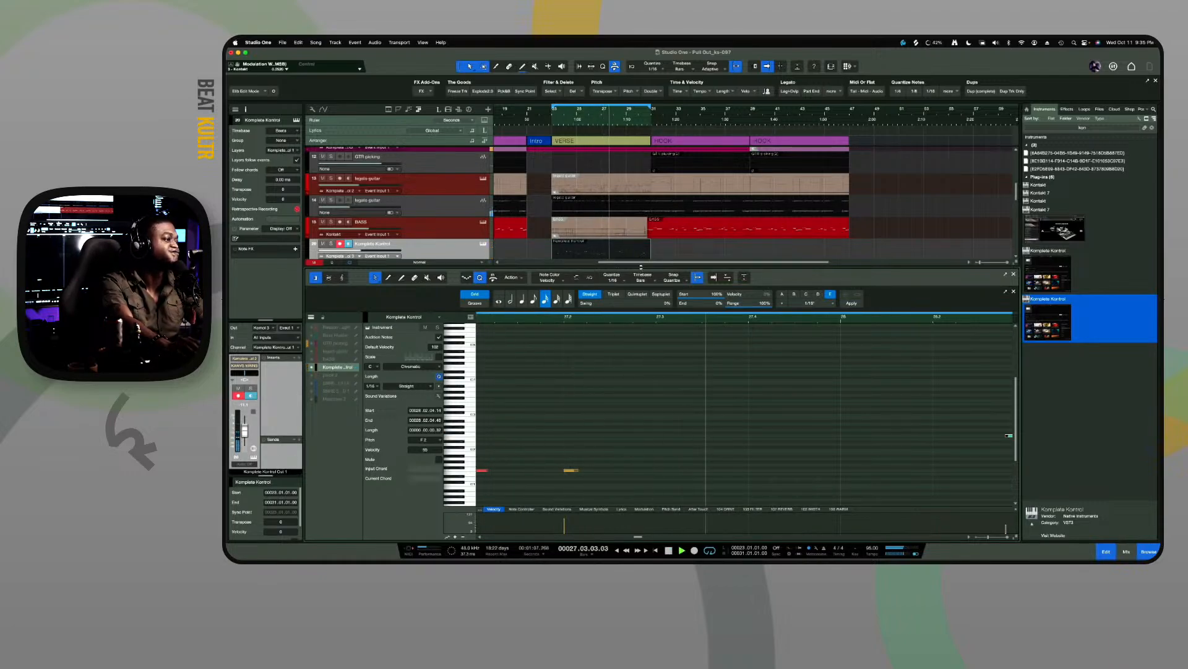
Enlarge the arrangement area and trim the Komplete Kontrol part's end back to the start of bar 27, playing bar 26
drag(641, 271, 629, 383)
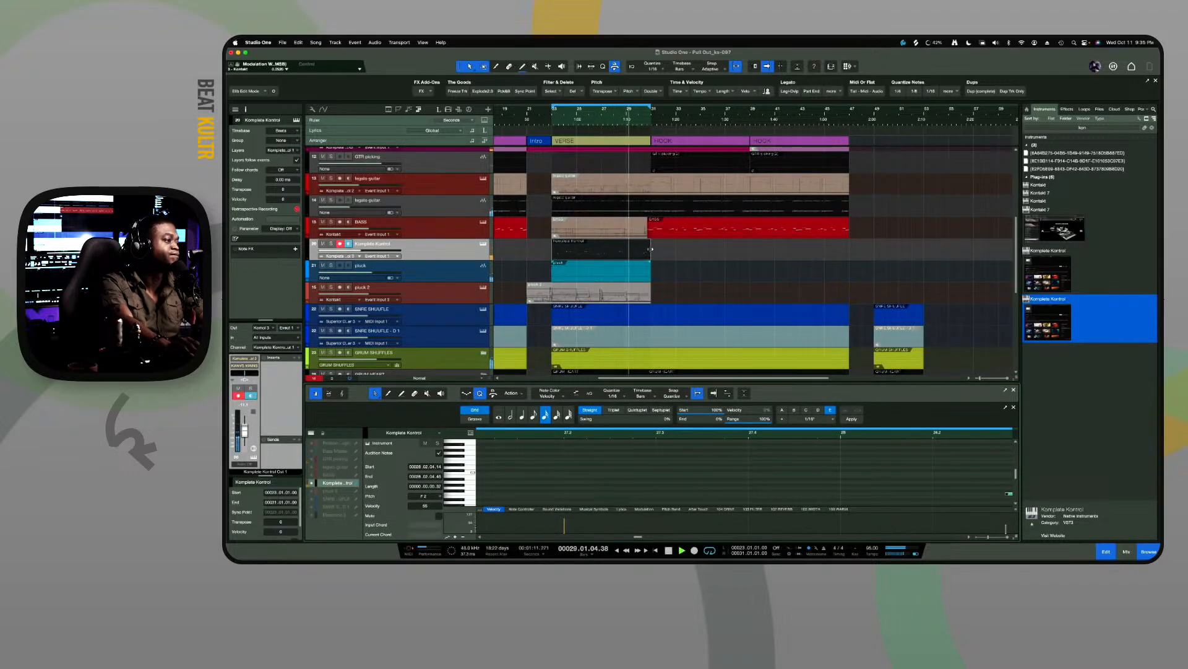
drag(650, 249, 603, 256)
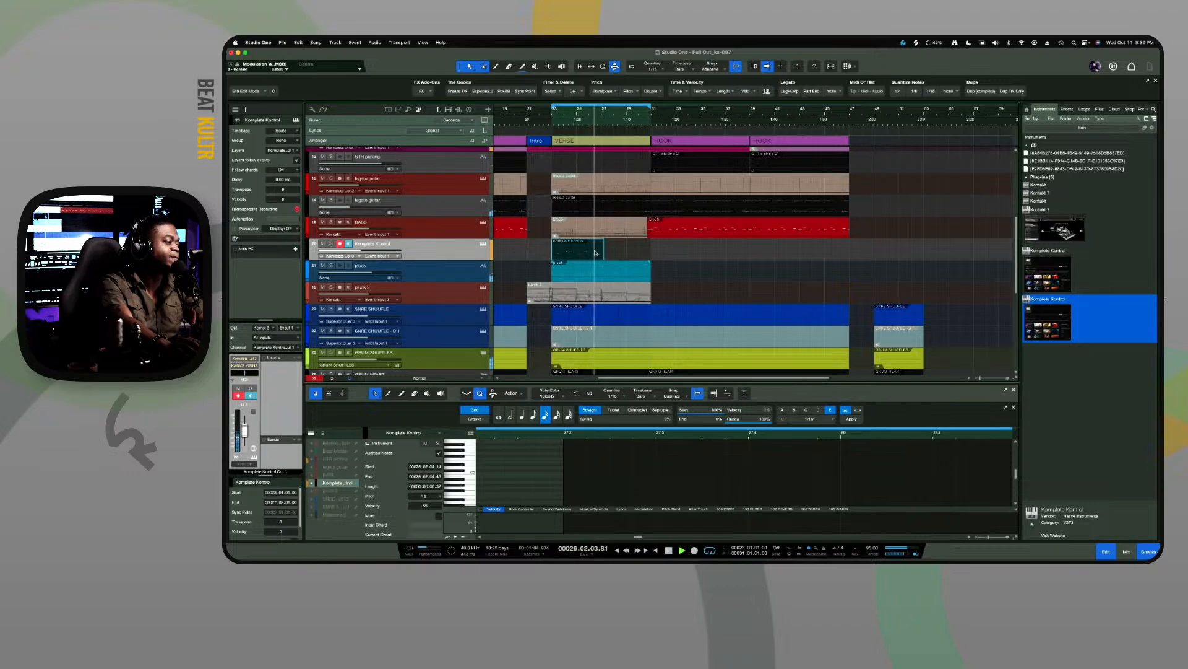
key(e)
key(e)
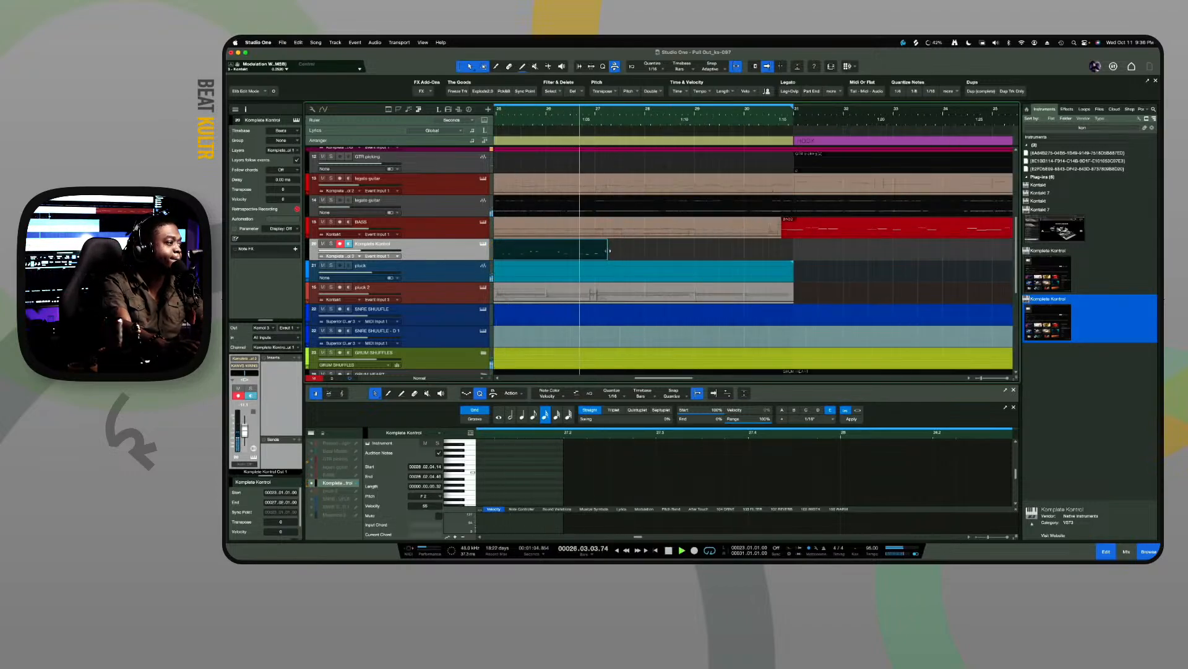
key(space)
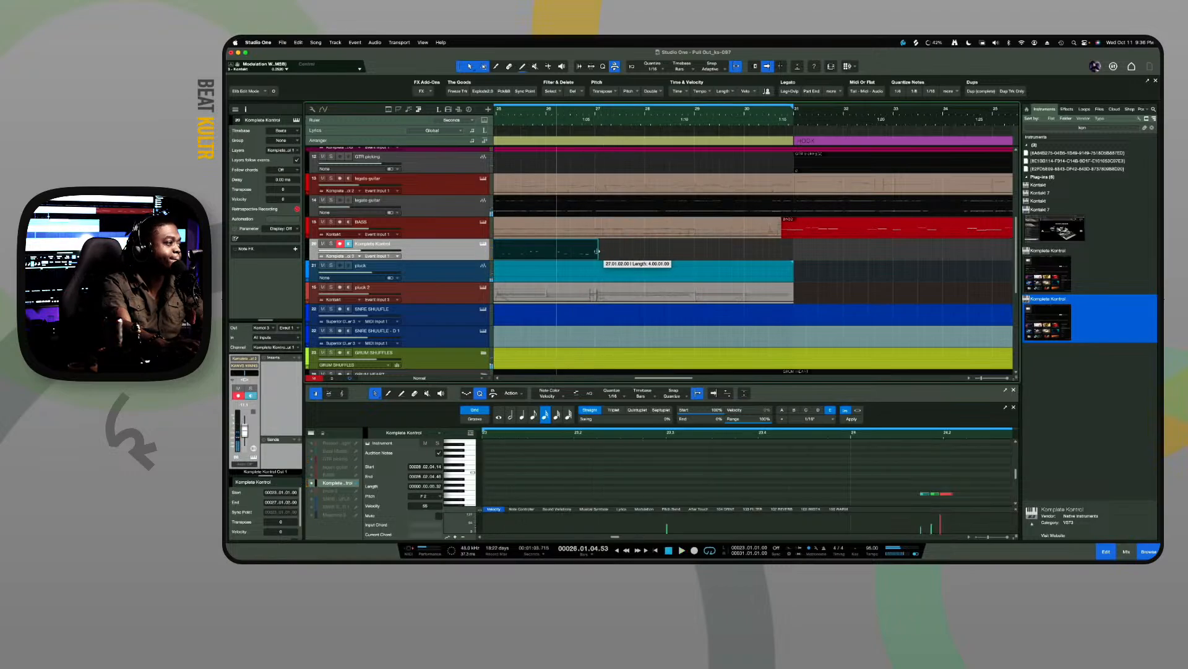
key(space)
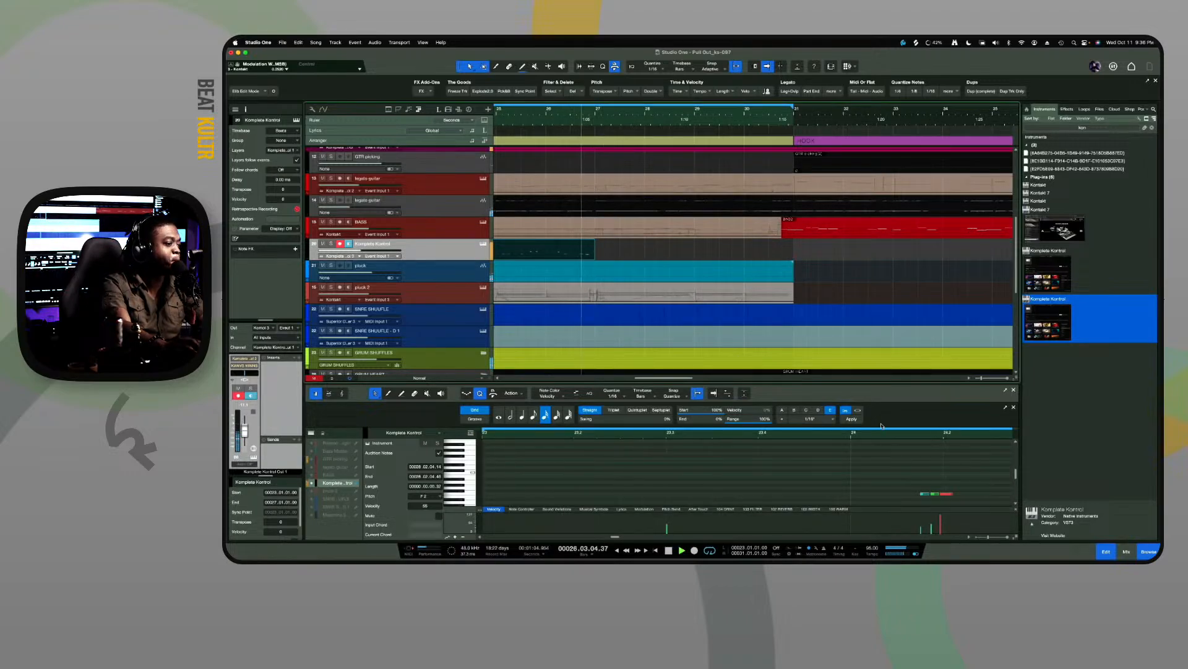
Duplicate the trimmed Komplete Kontrol part to start at bar 27 and play across the join
drag(867, 383, 868, 307)
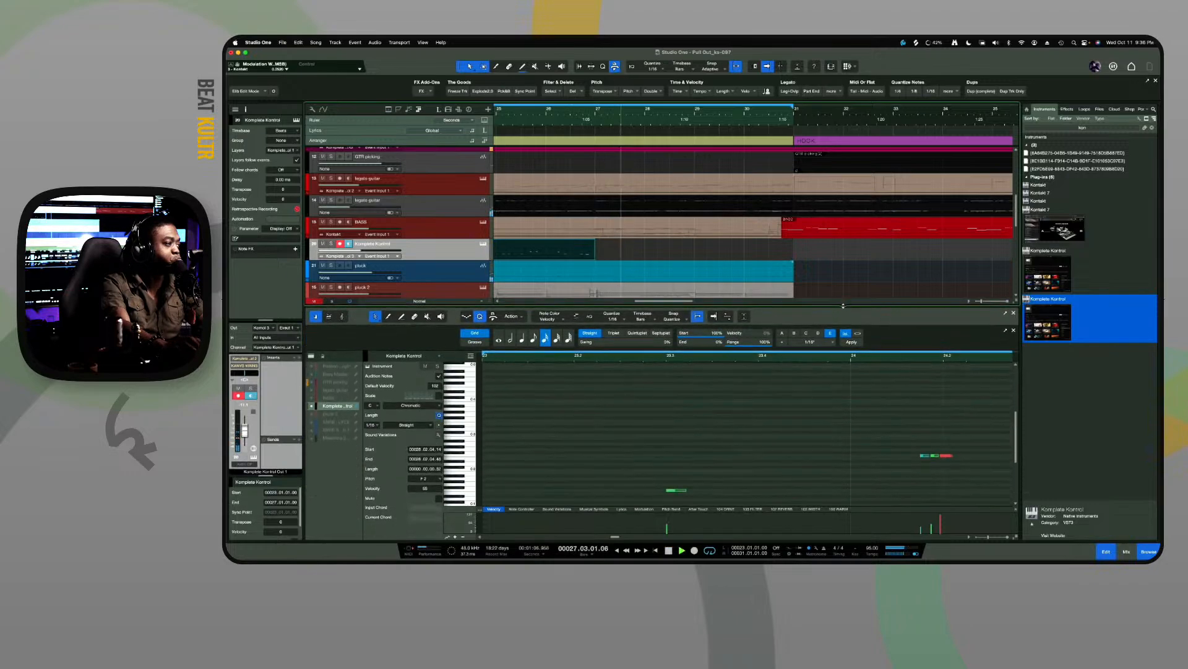
key(space)
key(d)
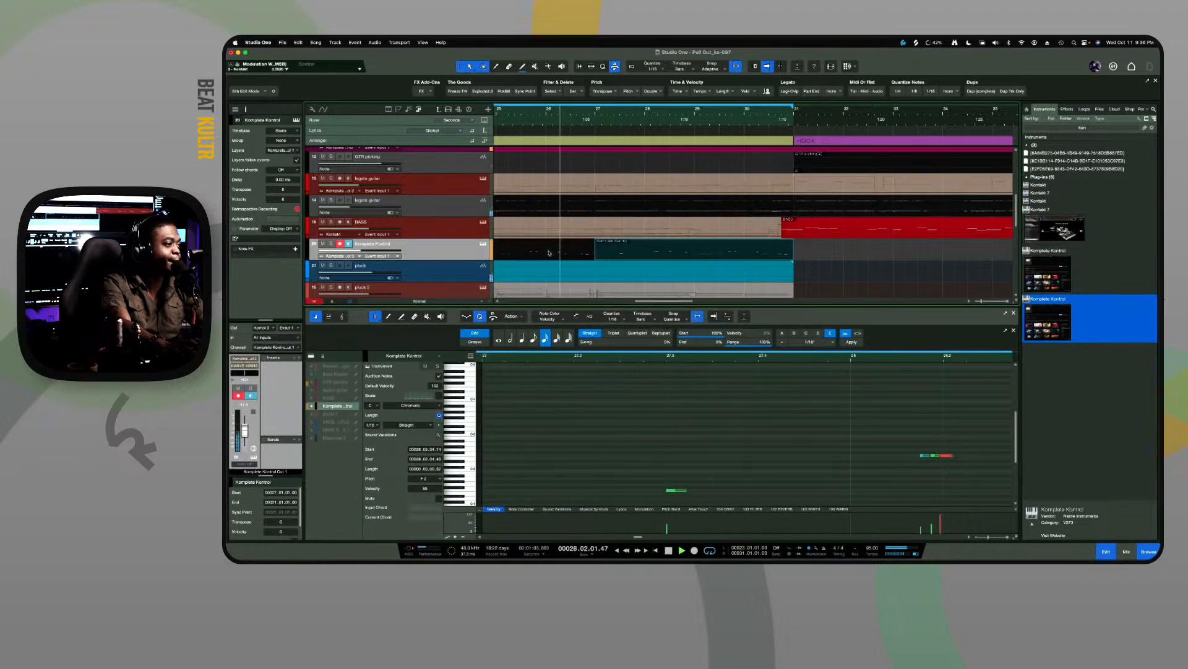
key(w)
key(w)
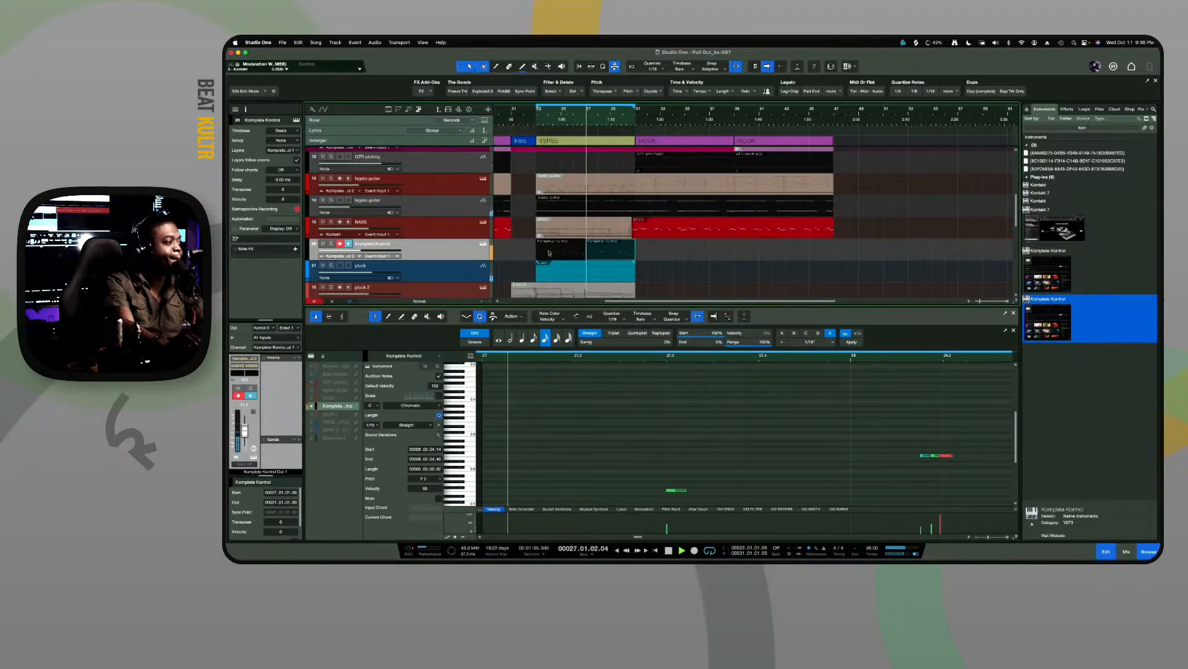
Mute the duplicated Komplete Kontrol part at bar 27 and play the second half of the verse with more tracks in view
scroll(452, 261, down, 3)
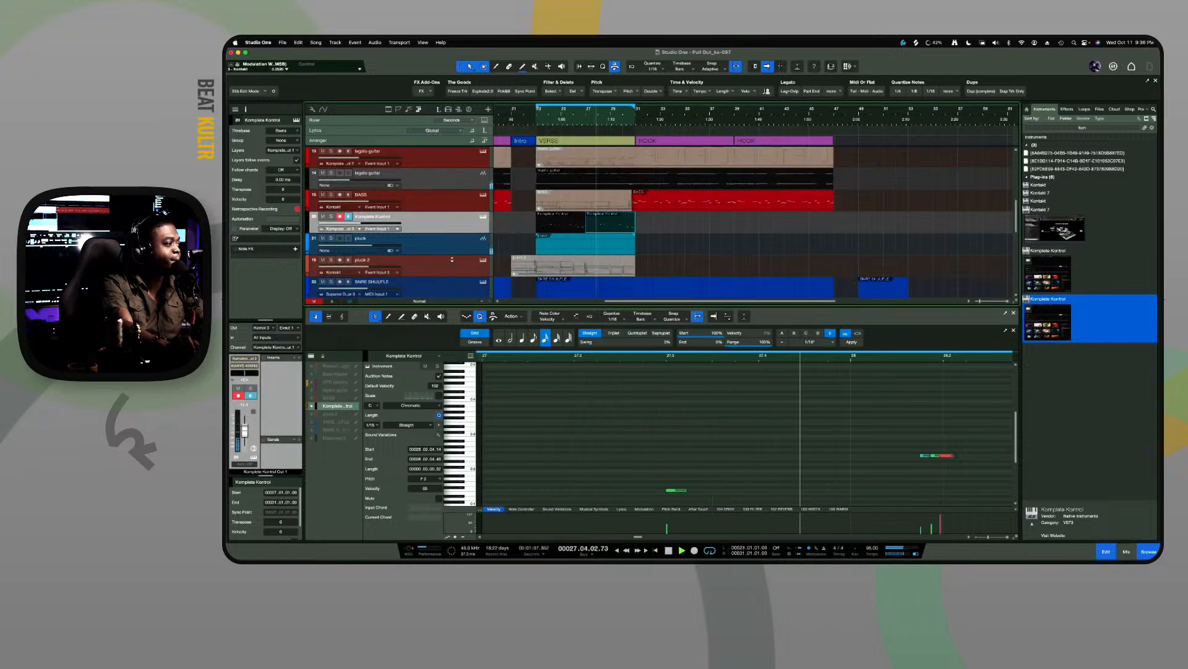
scroll(452, 261, up, 1)
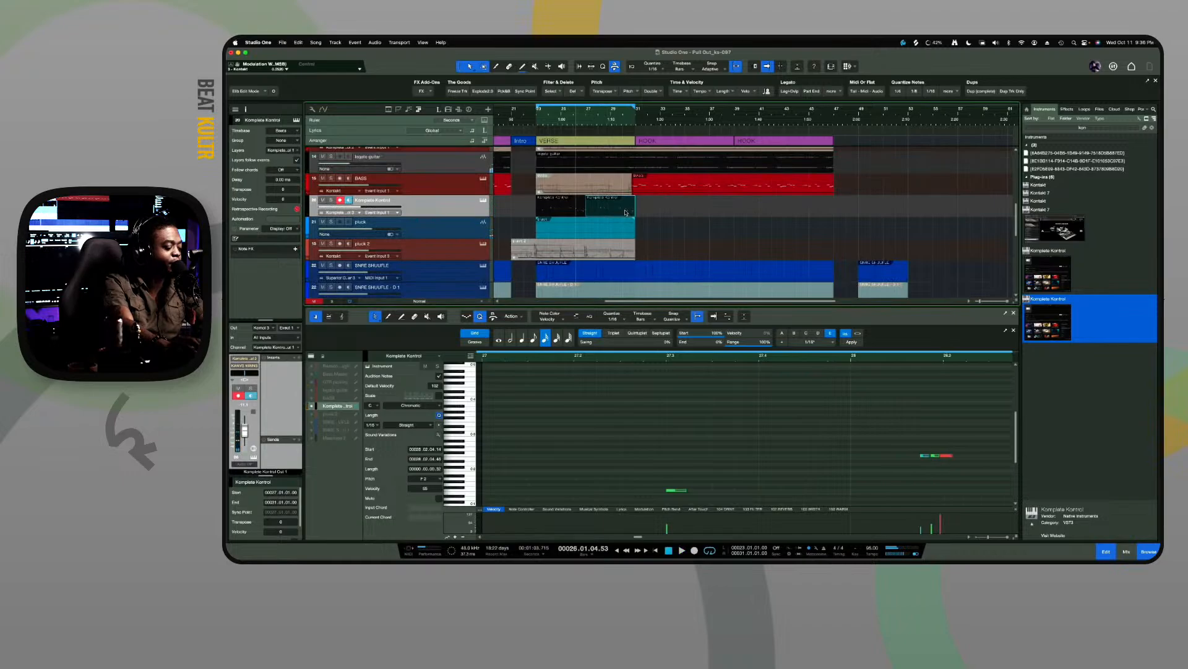
key(space)
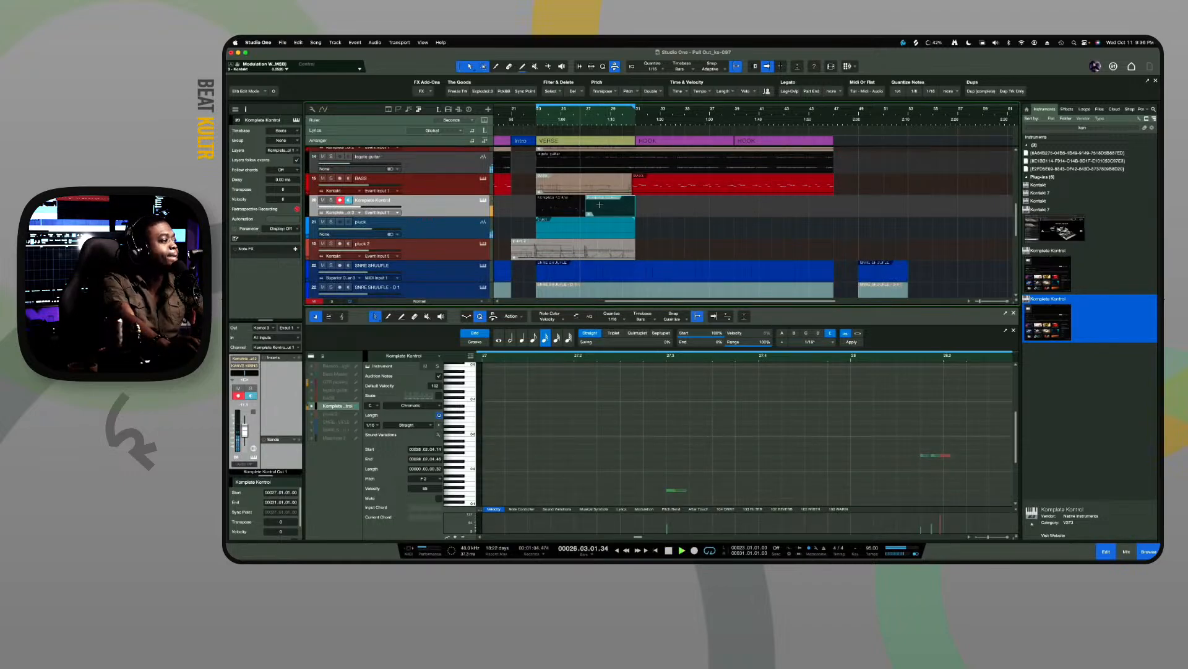
scroll(574, 221, up, 5)
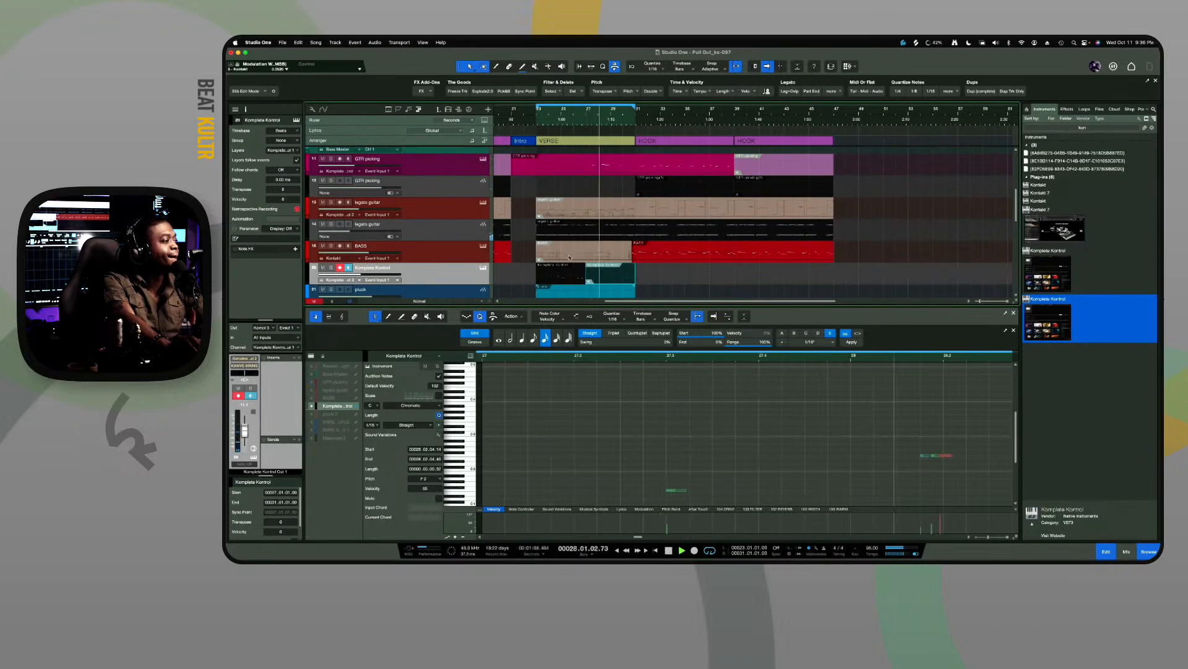
drag(582, 307, 573, 415)
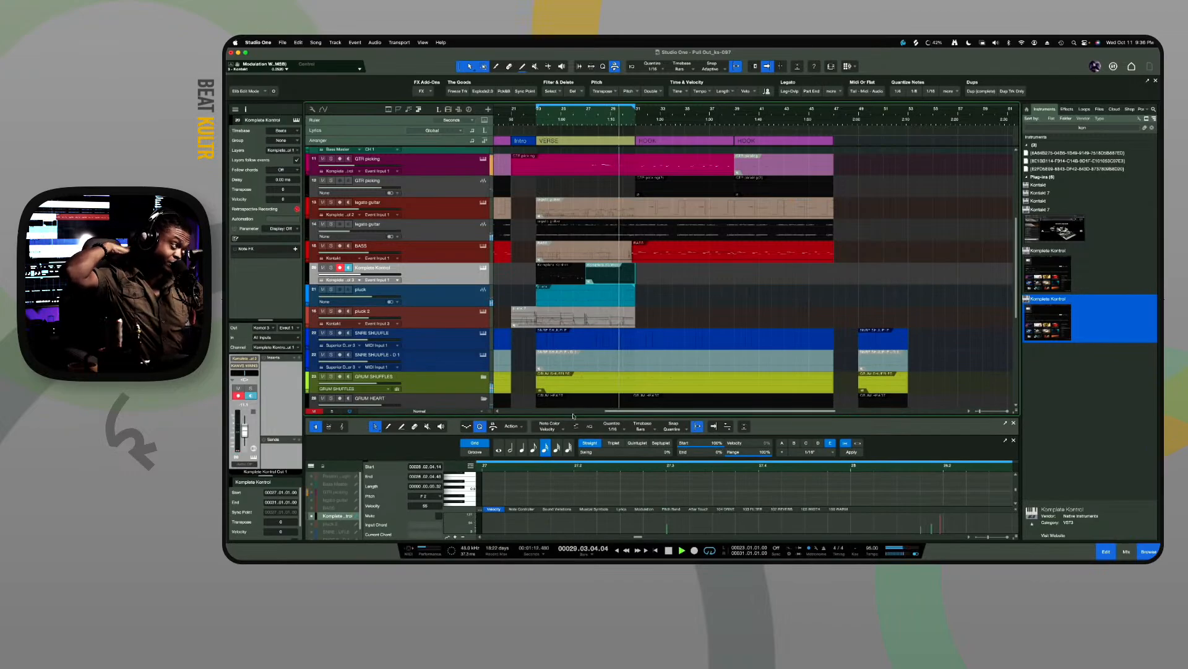
Play the song from its beginning and review the top loop and DRUM TRAK tracks through the intro
key(space)
key(comma)
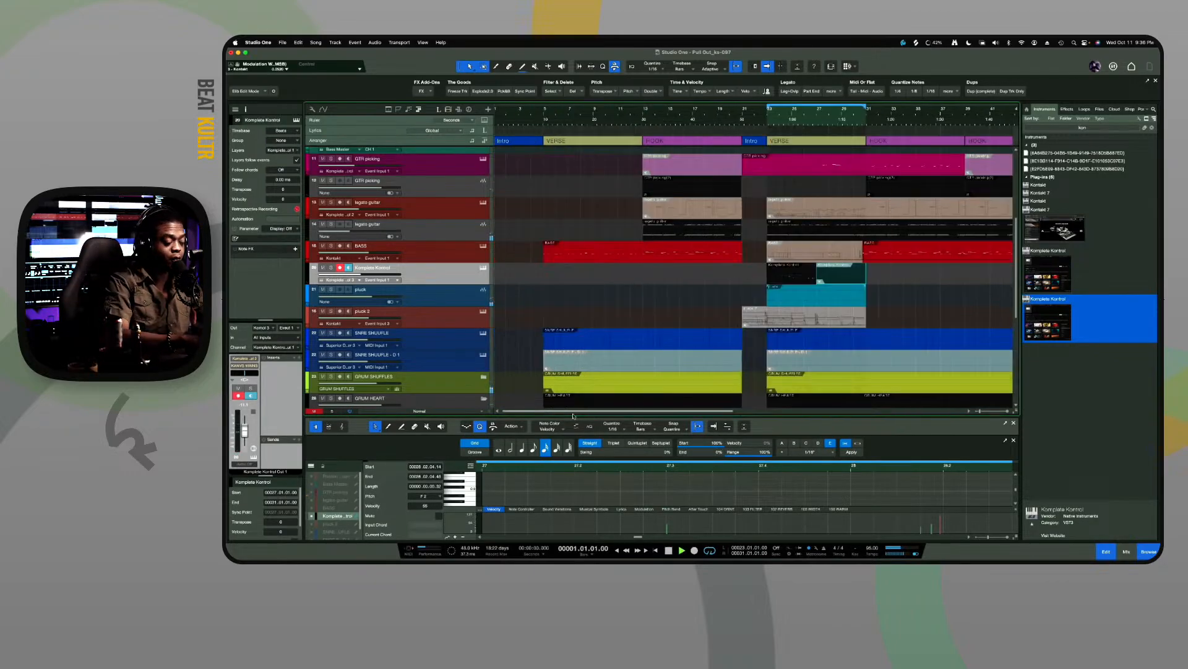
key(space)
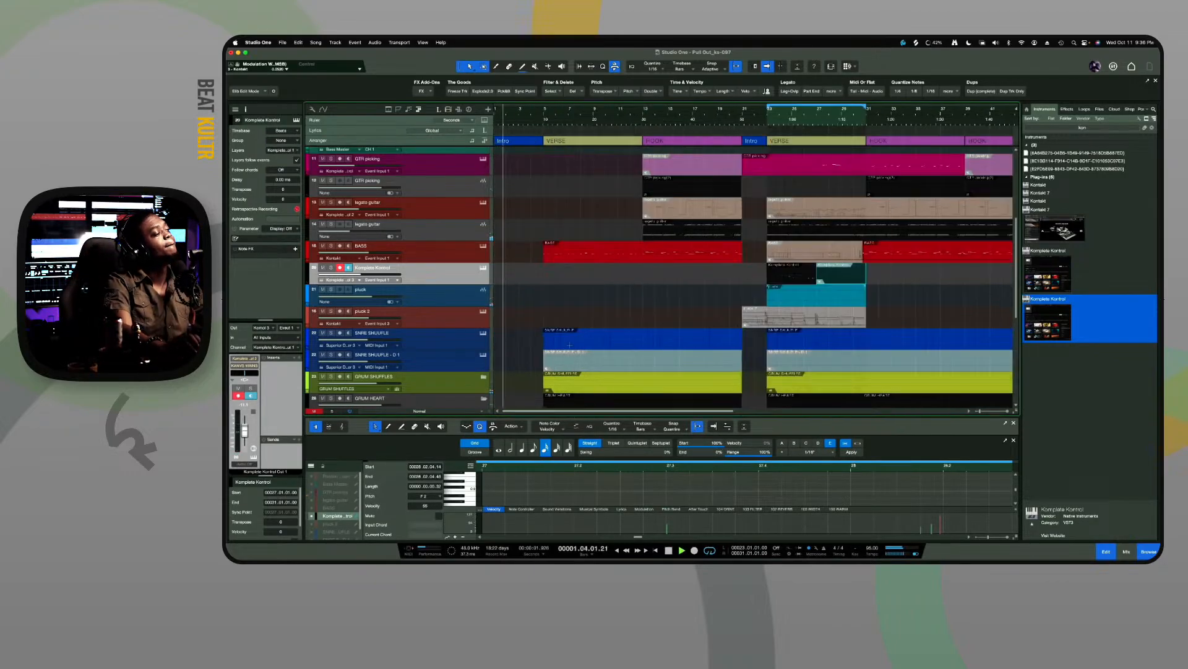
scroll(567, 337, down, 8)
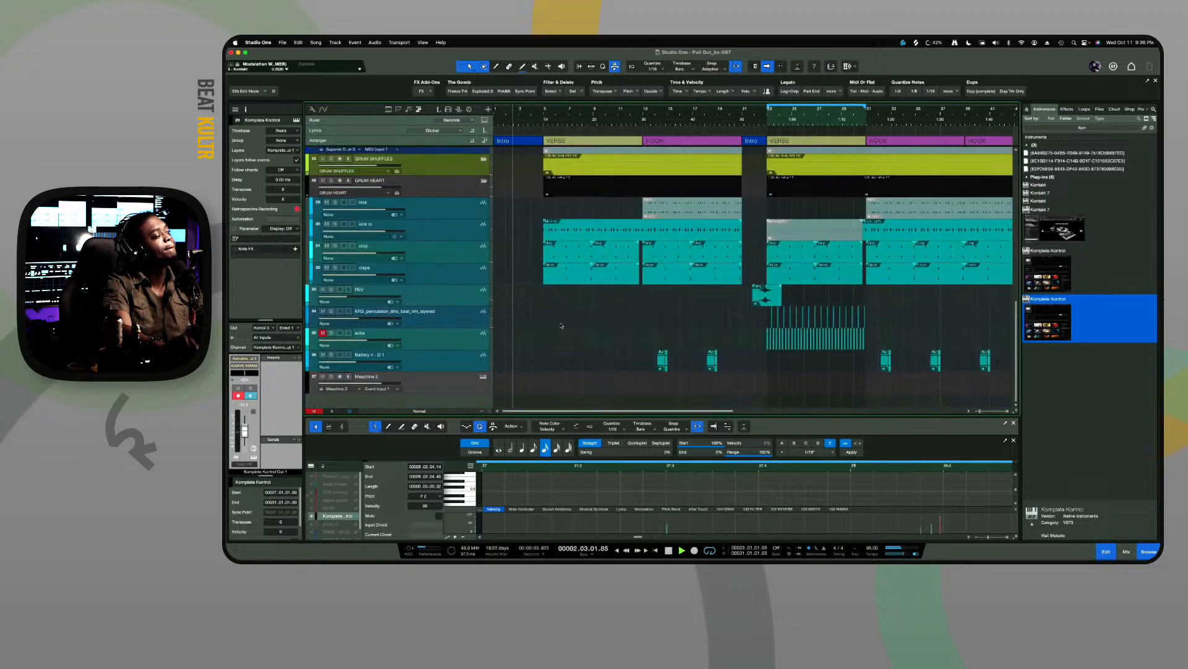
scroll(561, 326, up, 15)
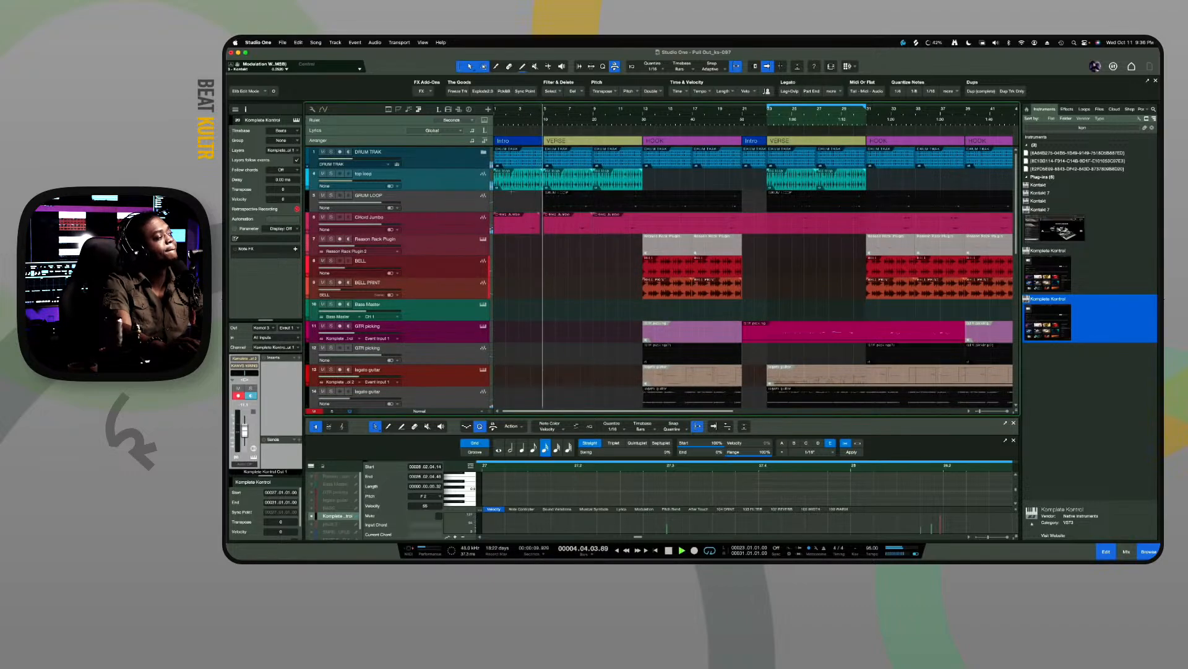
click(462, 185)
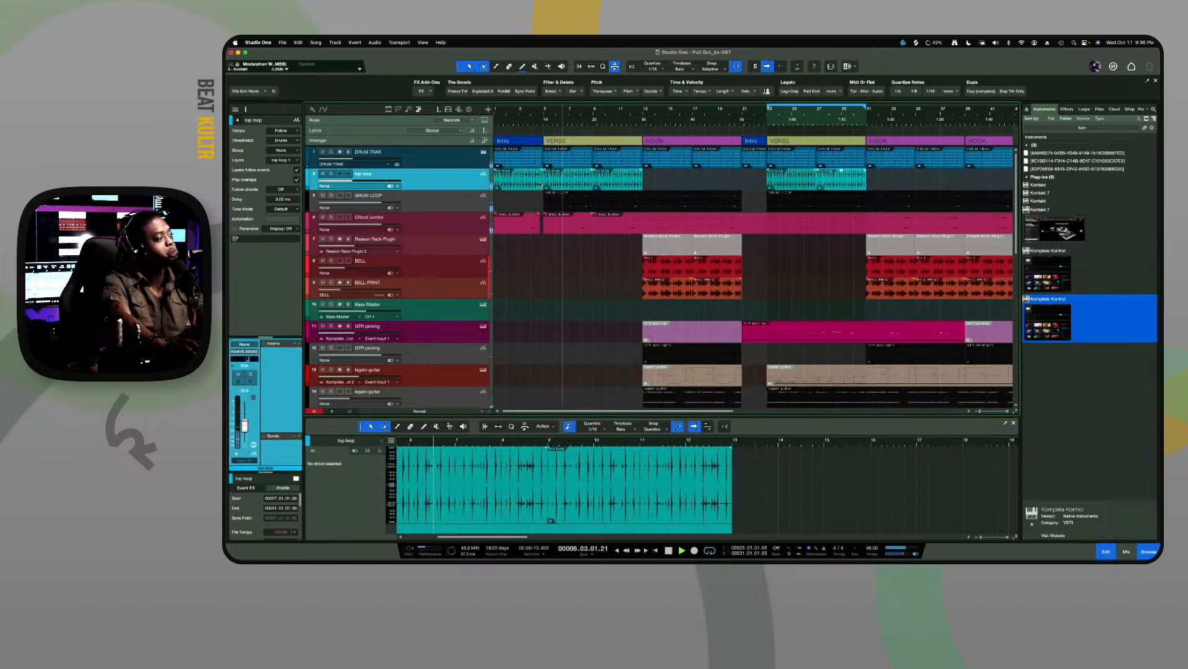
click(444, 158)
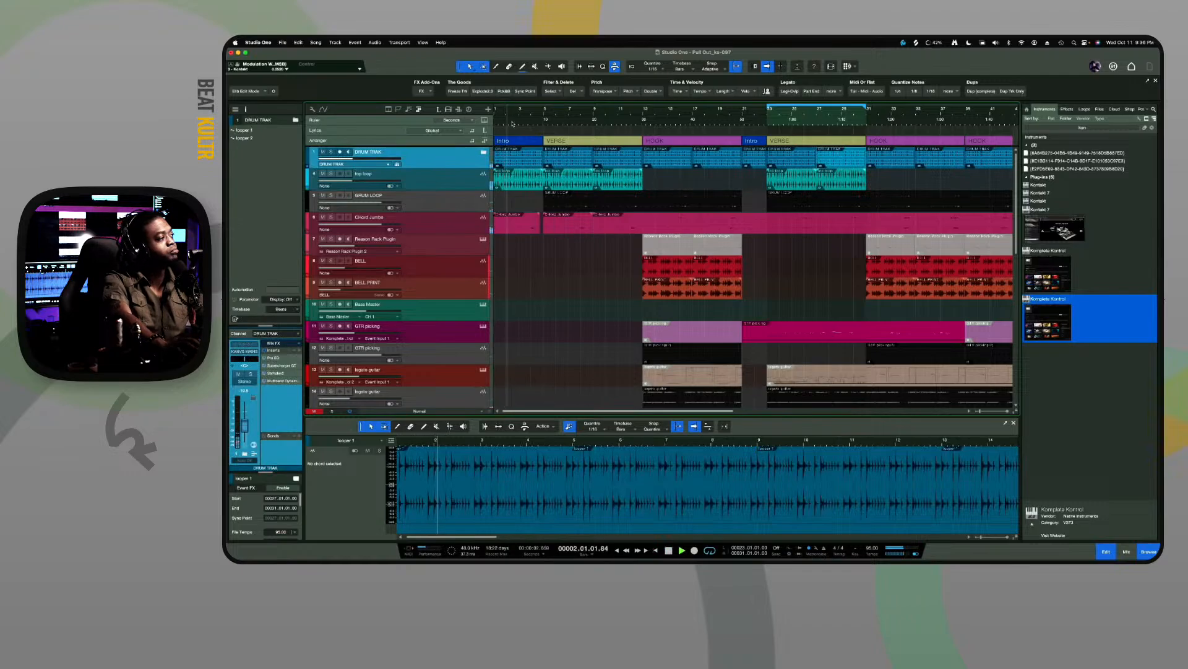
key(space)
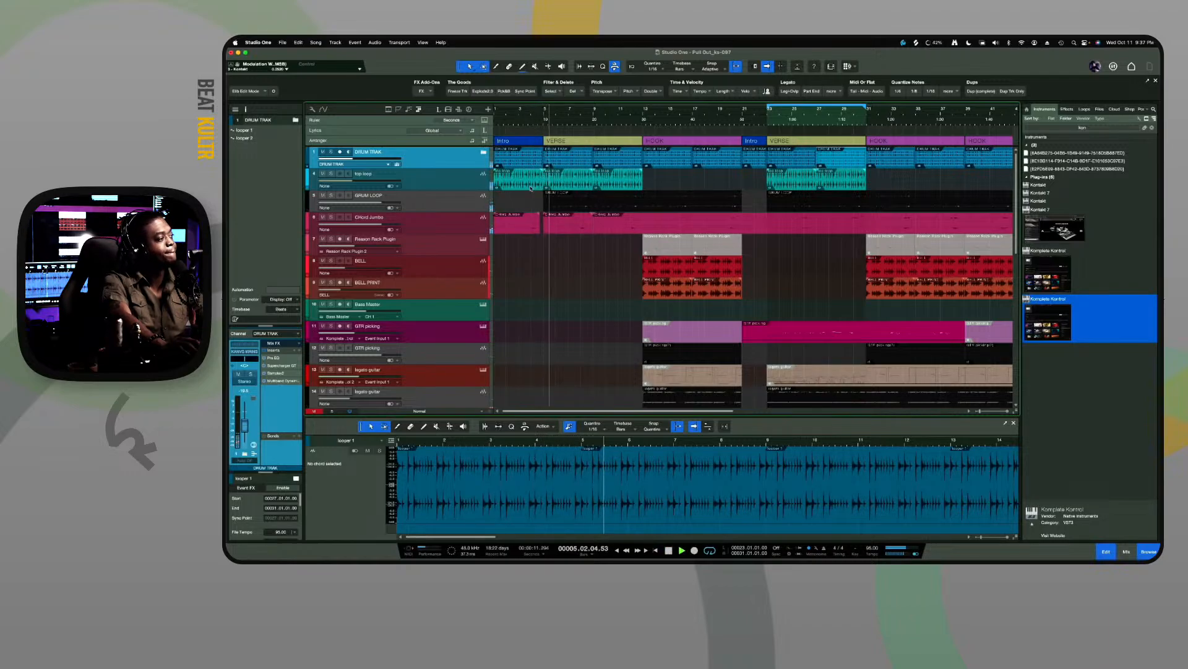
Trim the end of the intro's top loop to 4.04.03.00, leaving a gap before the first verse, and play the transition
scroll(538, 179, up, 8)
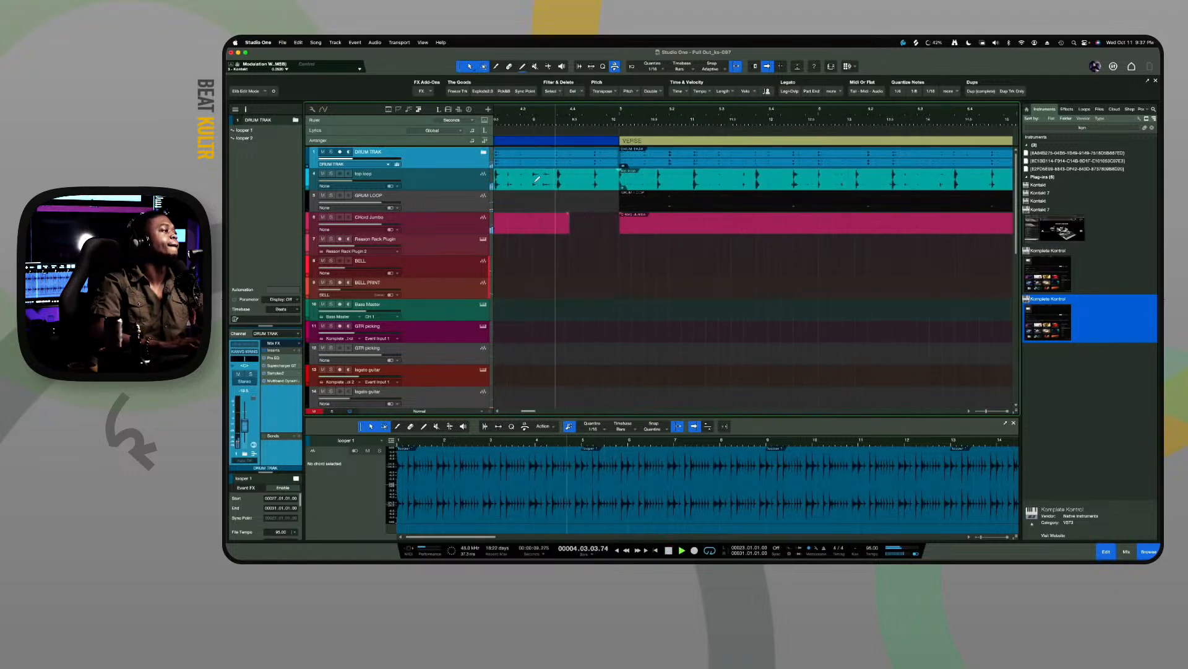
scroll(593, 183, left, 2)
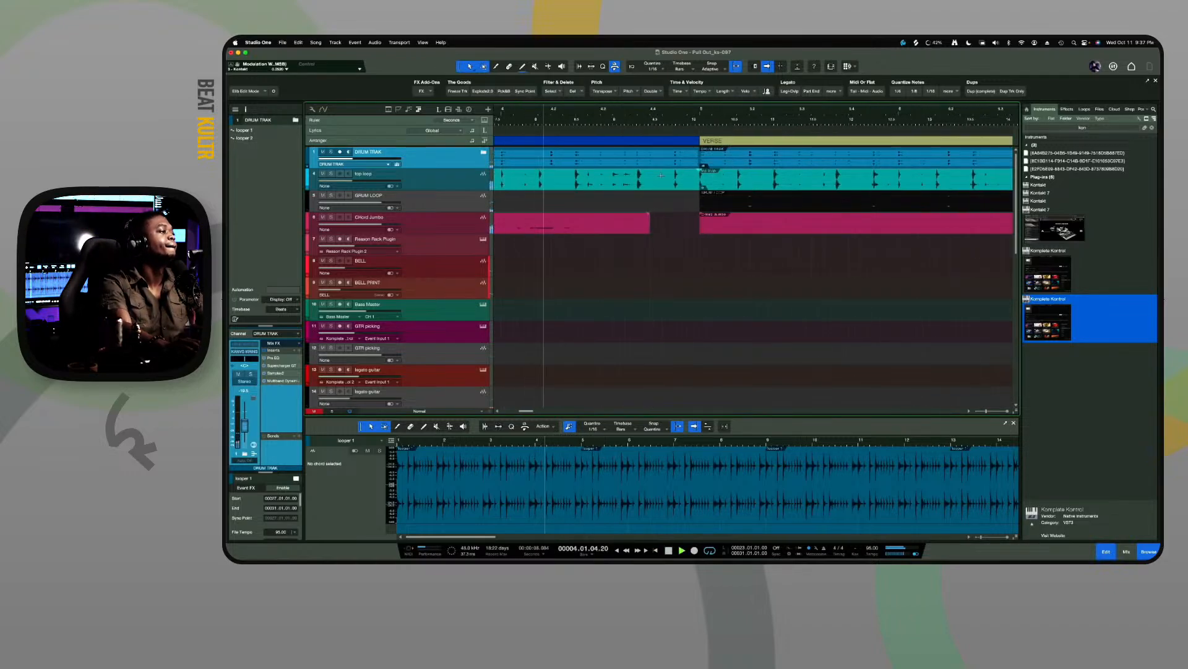
click(689, 179)
click(690, 178)
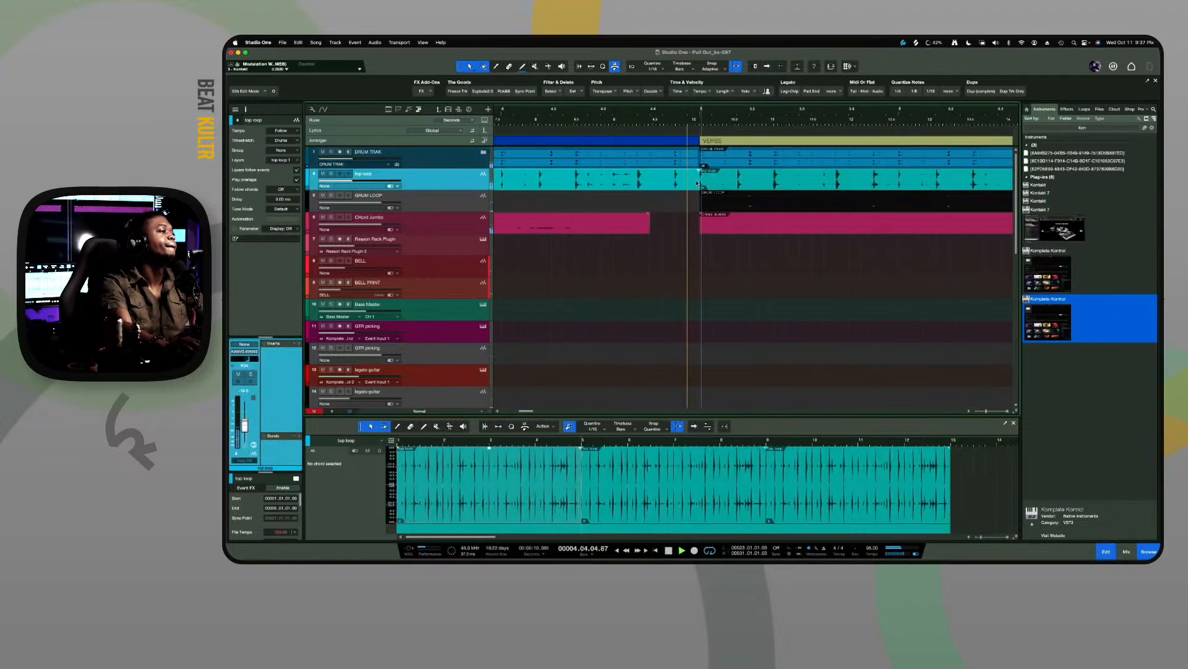
key(ctrl+space)
drag(698, 180, 674, 180)
key(ctrl+space)
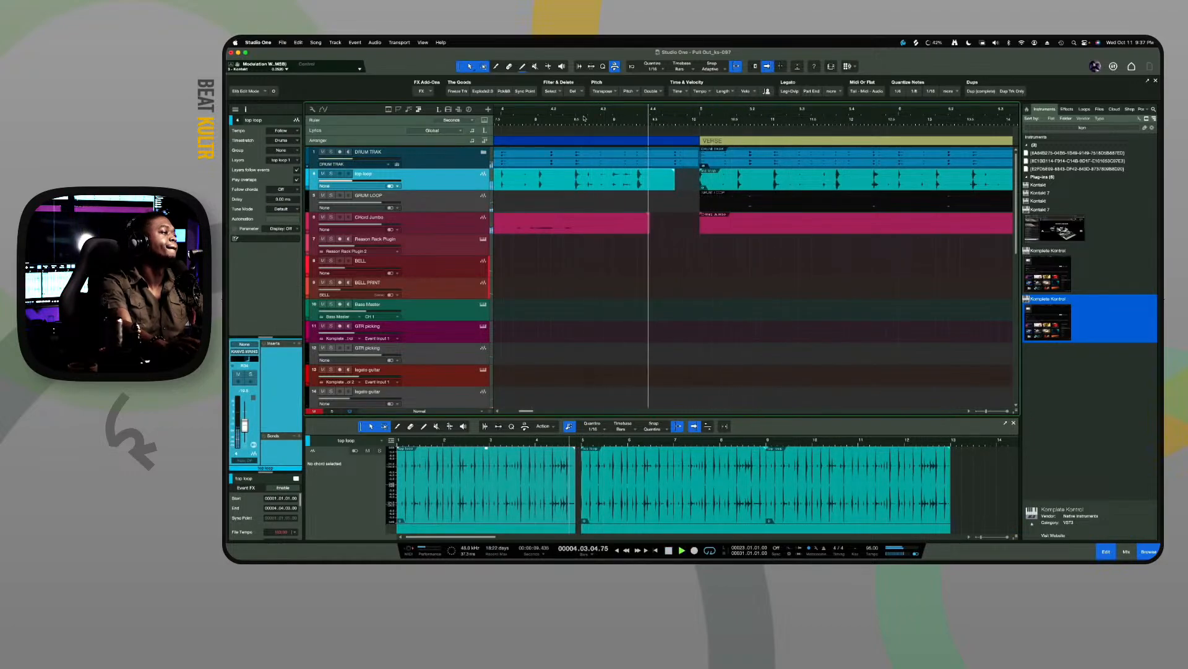
key(space)
key(space)
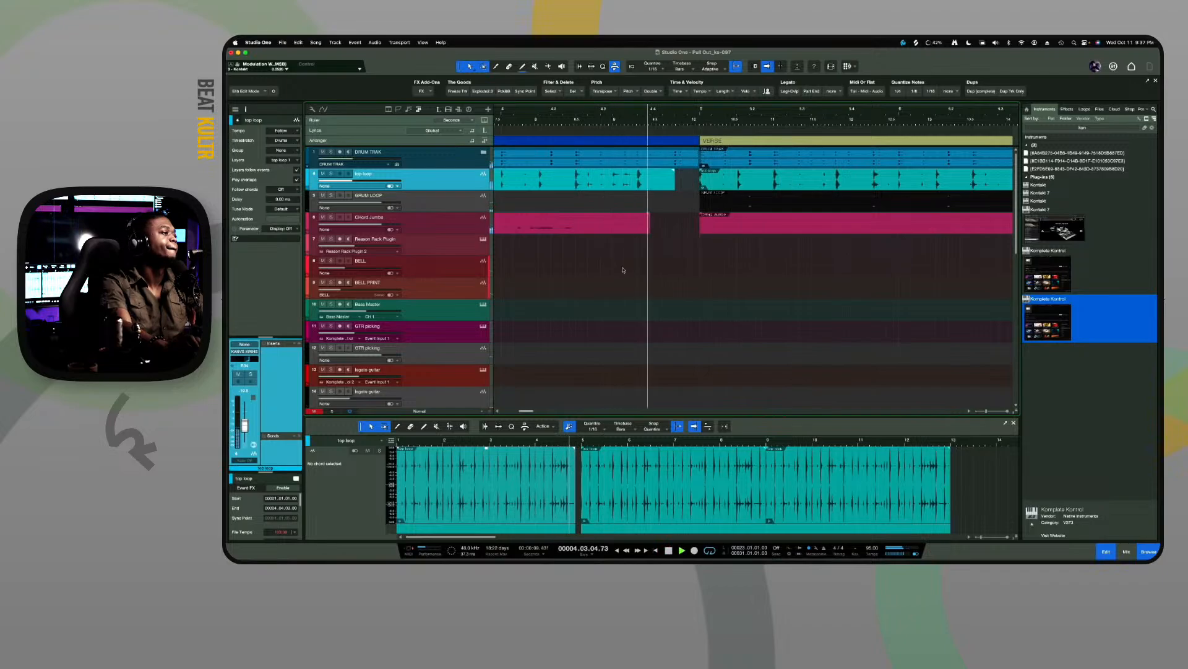
scroll(624, 266, down, 10)
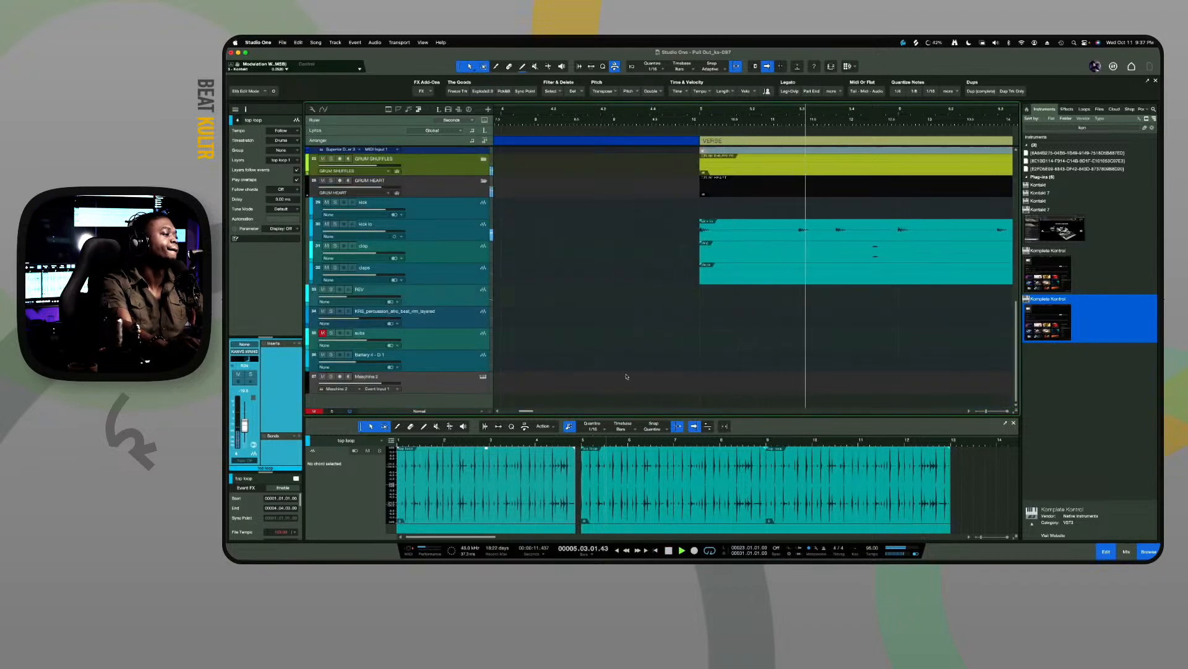
key(space)
key(space)
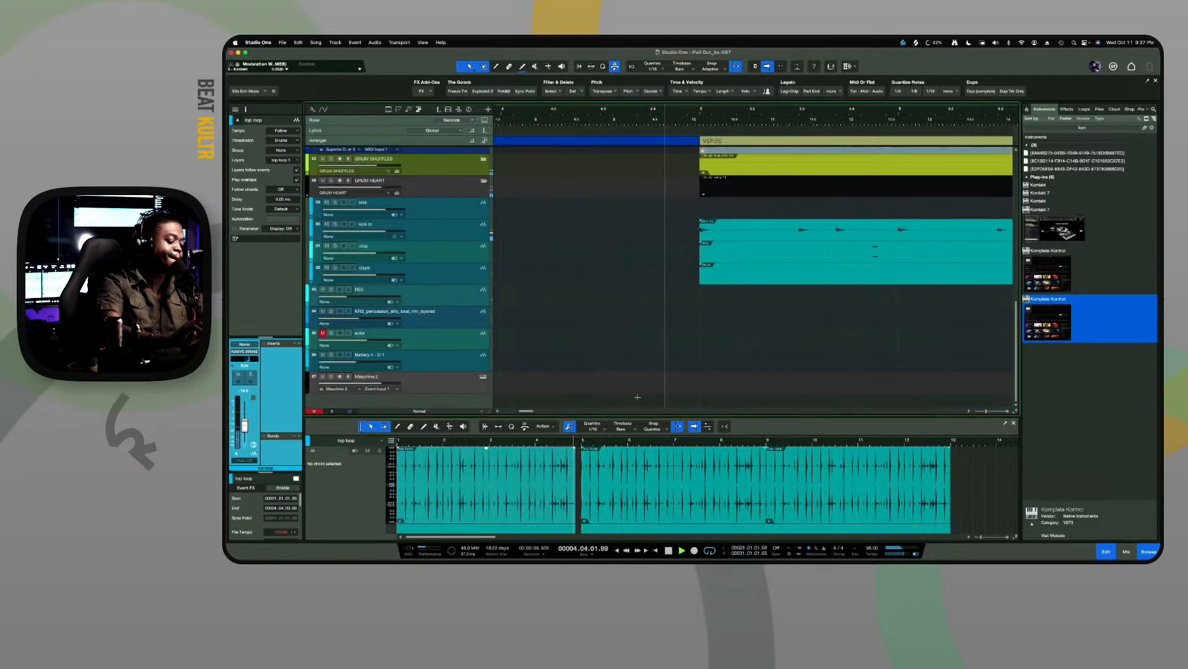
Play the first verse into the hook while reviewing the drum tracks, briefly soloing the second kick track and selecting it
key(w)
key(w)
key(w)
key(w)
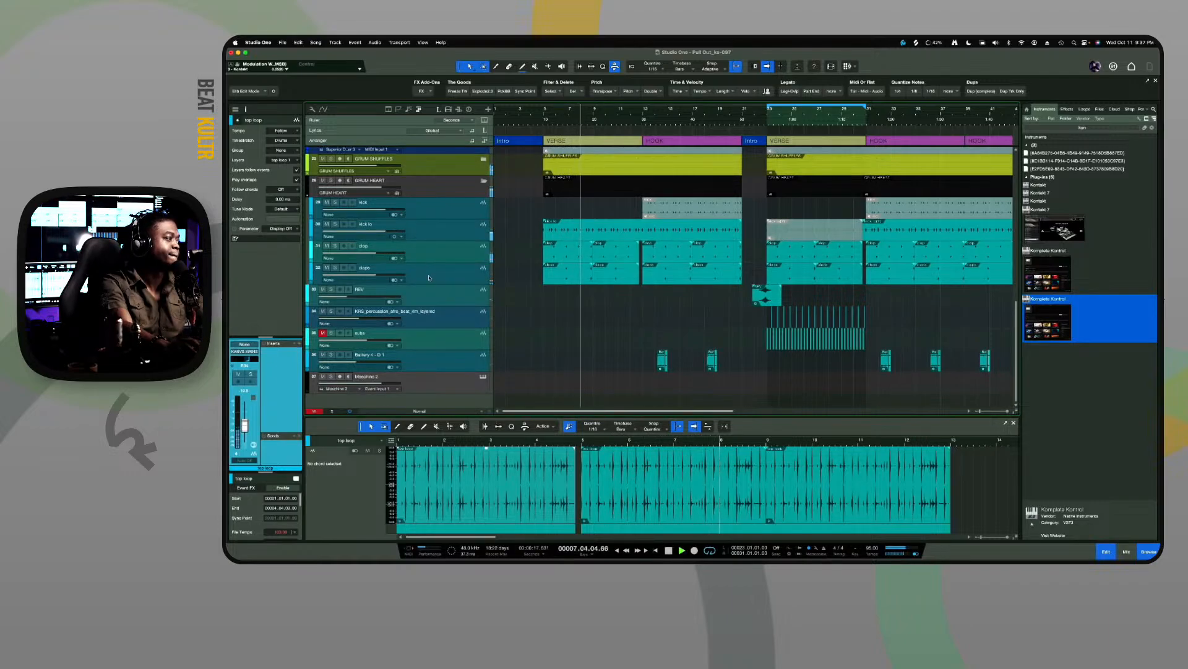
scroll(441, 305, up, 5)
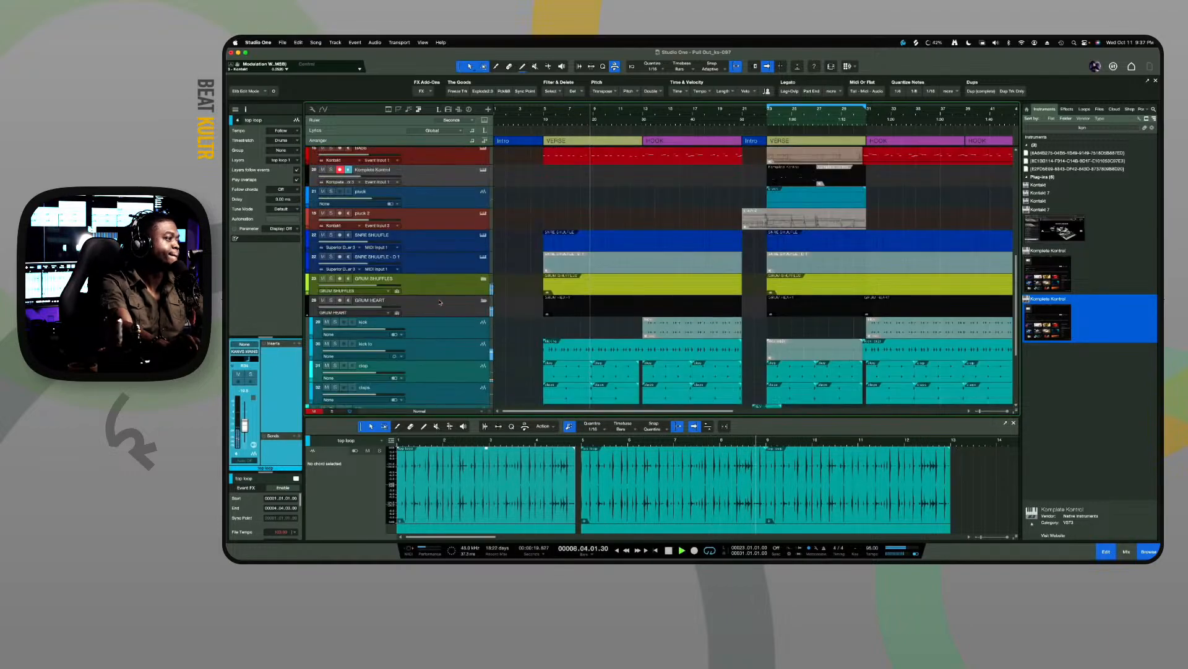
scroll(440, 302, down, 5)
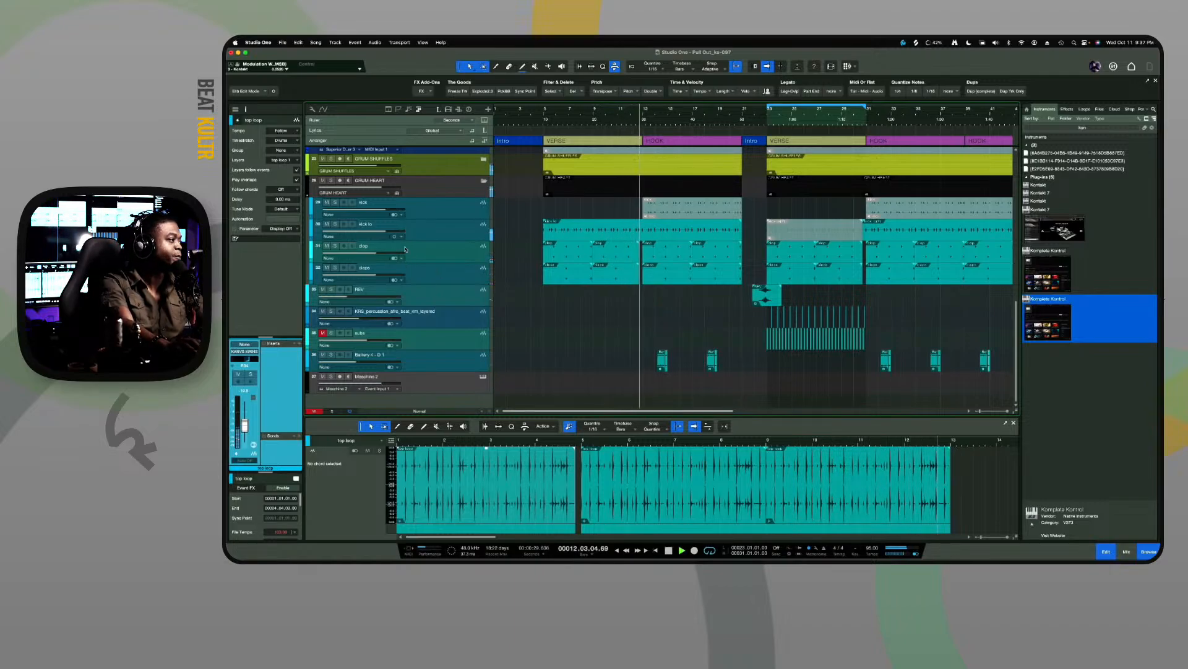
click(336, 224)
click(336, 224)
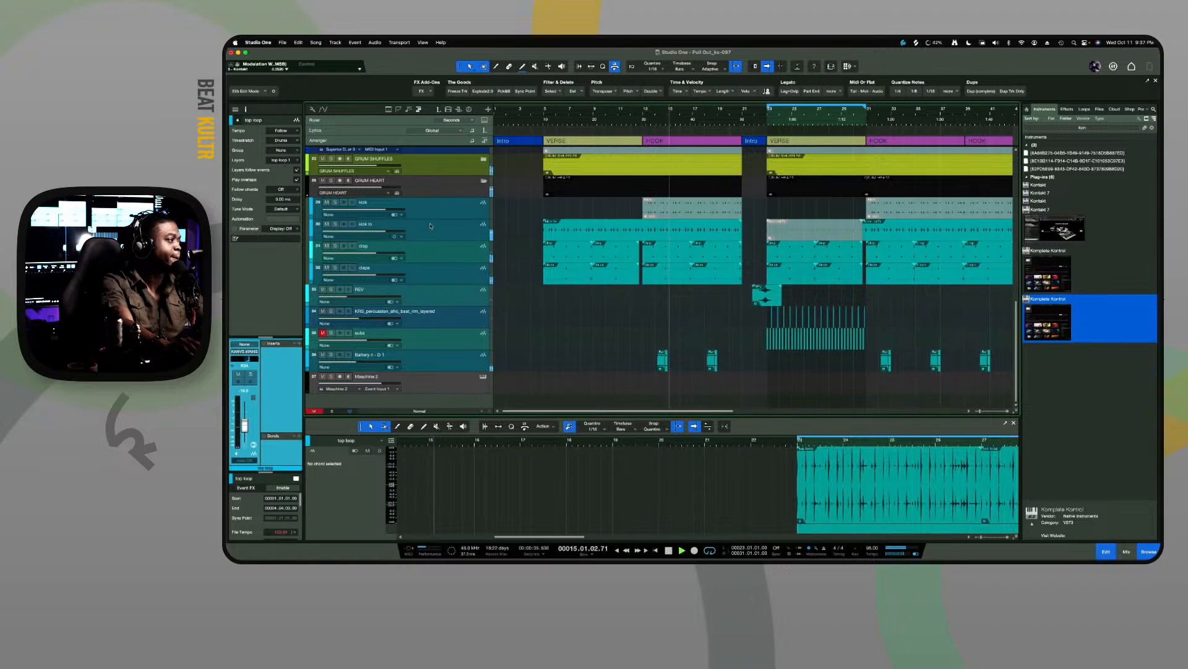
click(400, 236)
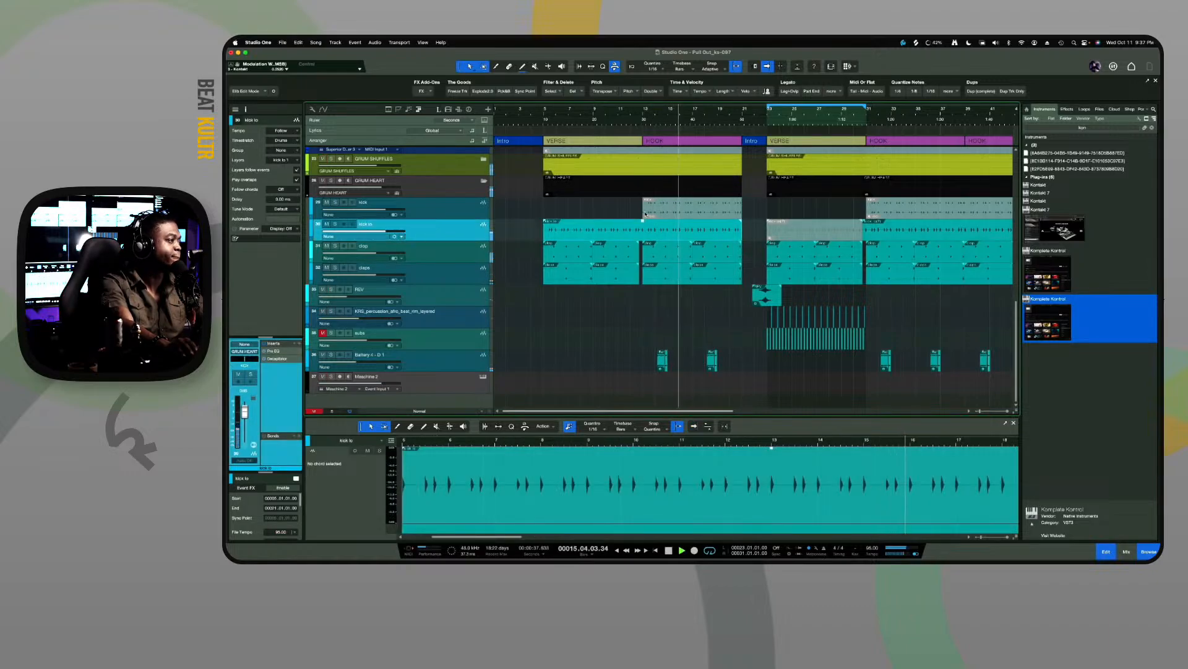
Play from the first hook through the second verse, reviewing its drum, bass and melodic tracks up to the next hook
drag(642, 224, 642, 224)
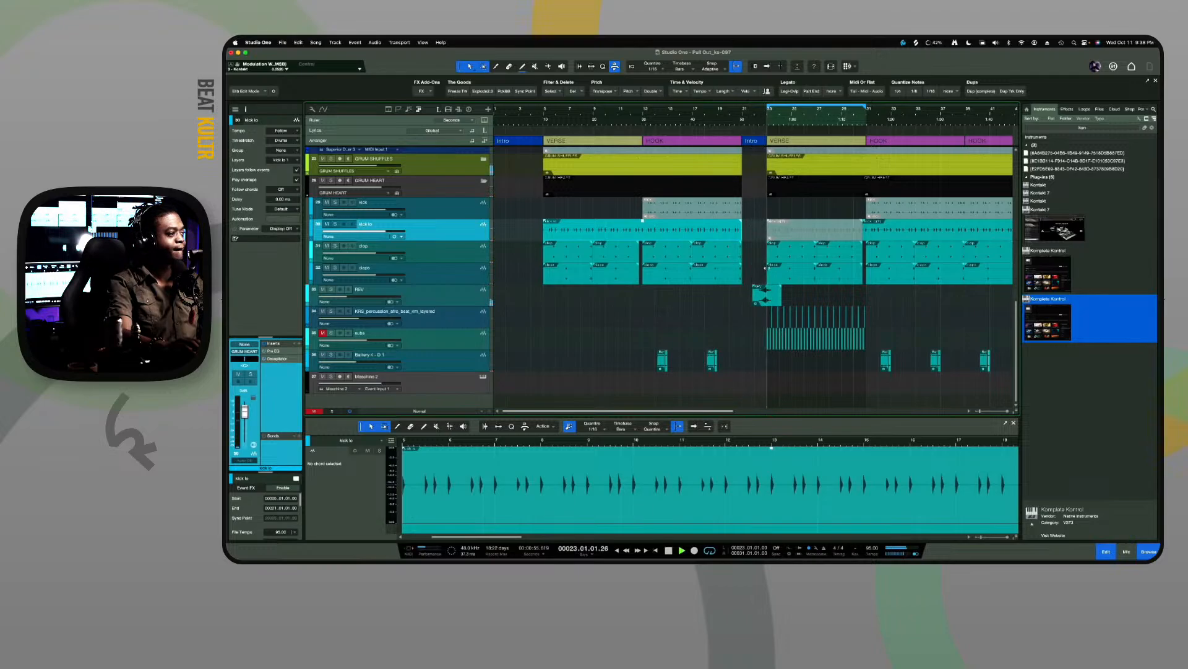
scroll(768, 281, up, 2)
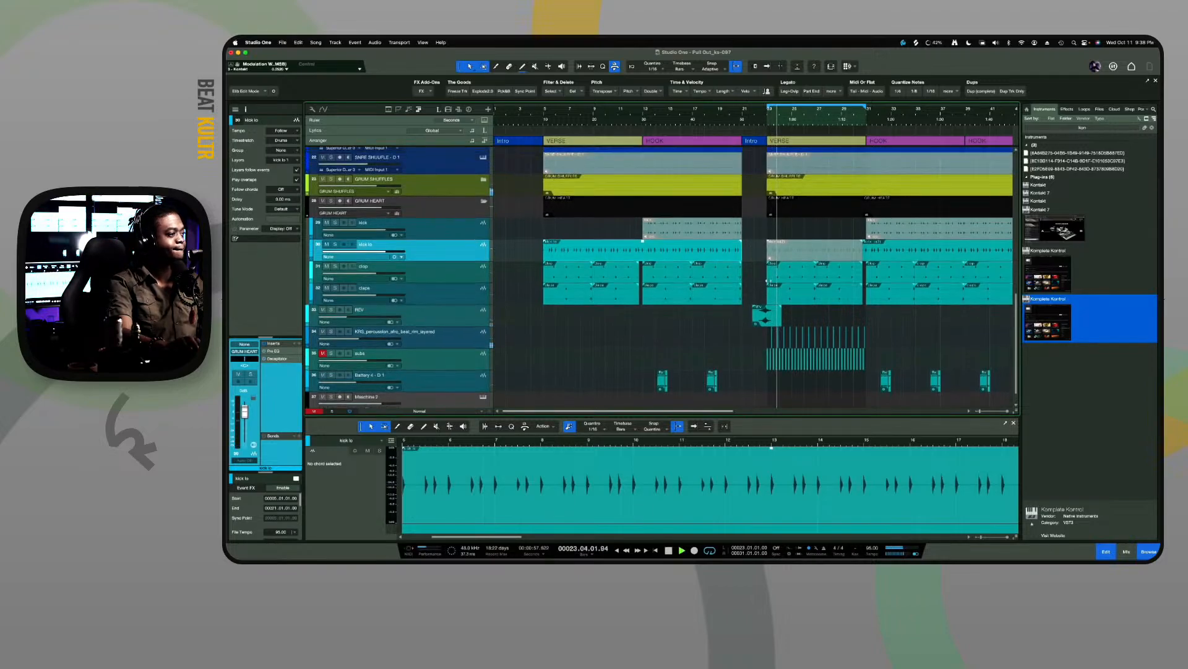
scroll(768, 281, down, 2)
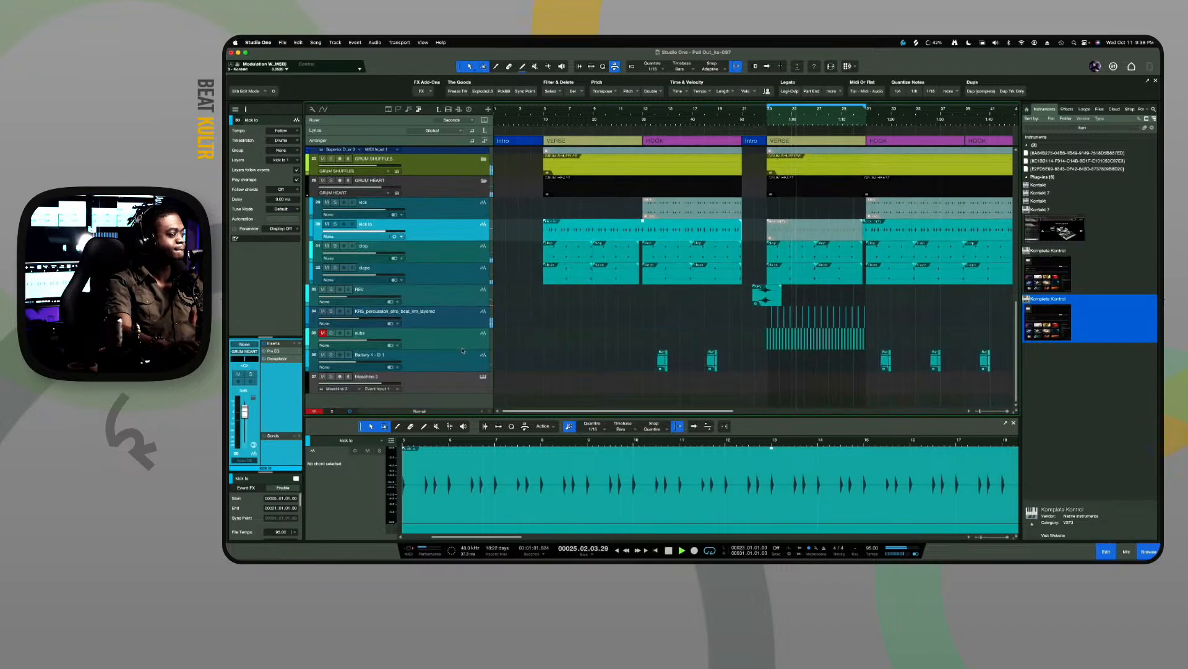
scroll(556, 289, up, 5)
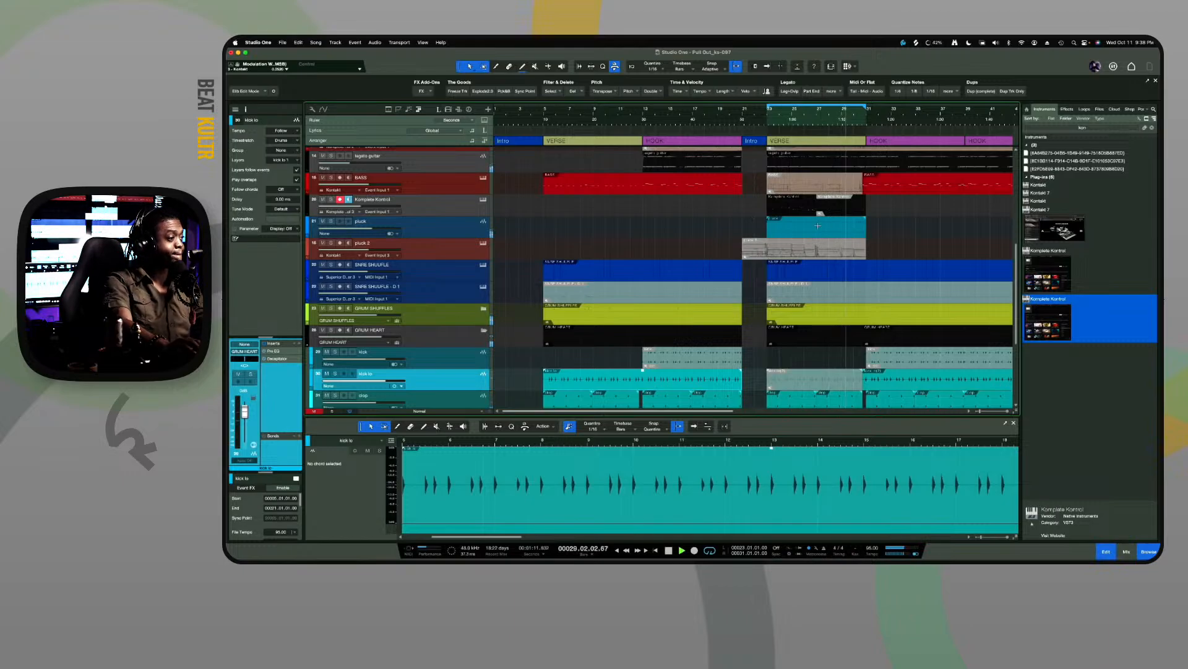
scroll(778, 260, down, 3)
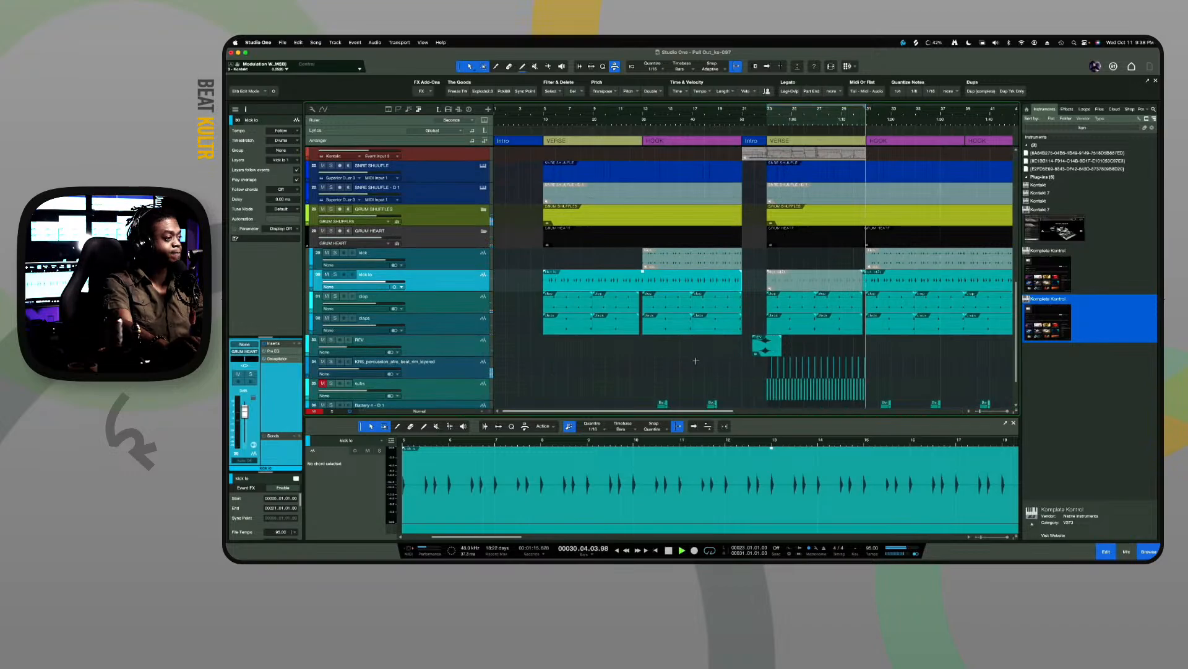
scroll(801, 280, up, 2)
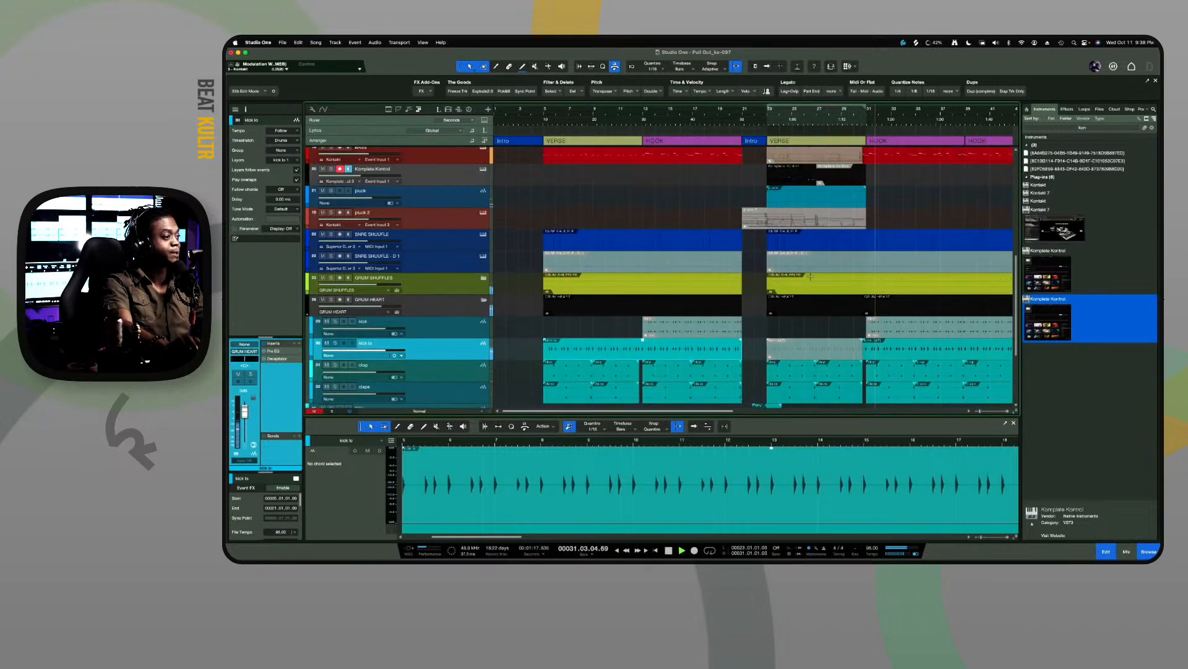
scroll(807, 277, down, 3)
scroll(810, 277, up, 12)
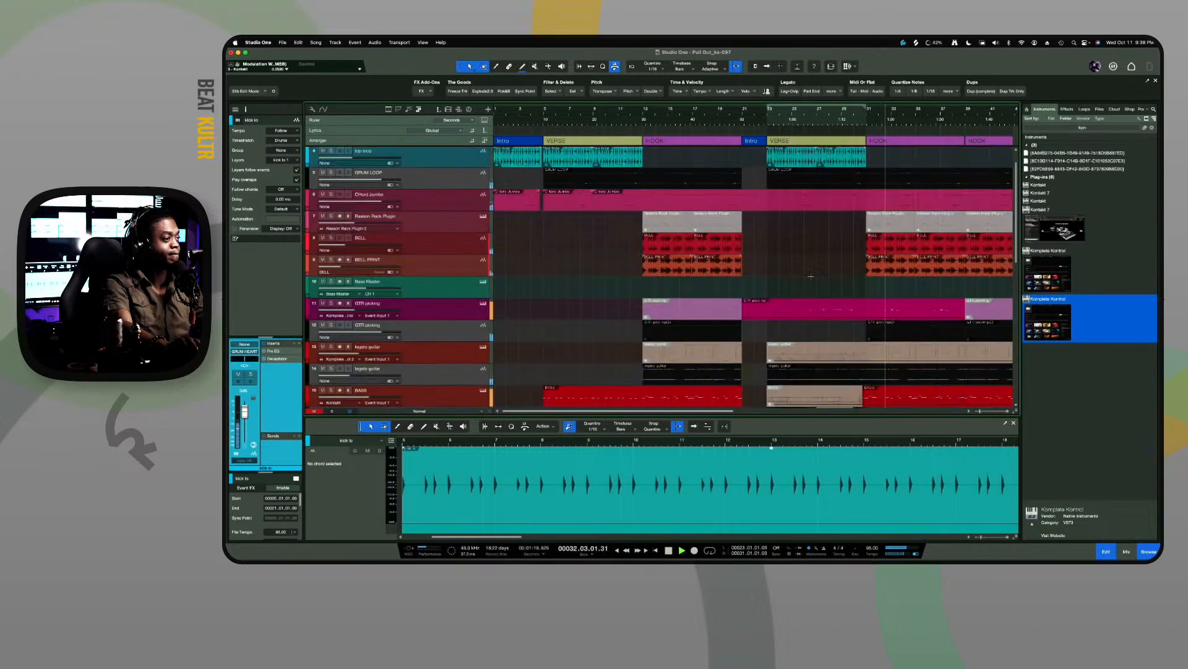
Duplicate the second verse's last top loop event across both following hooks up to bar 47, and save the song
click(857, 184)
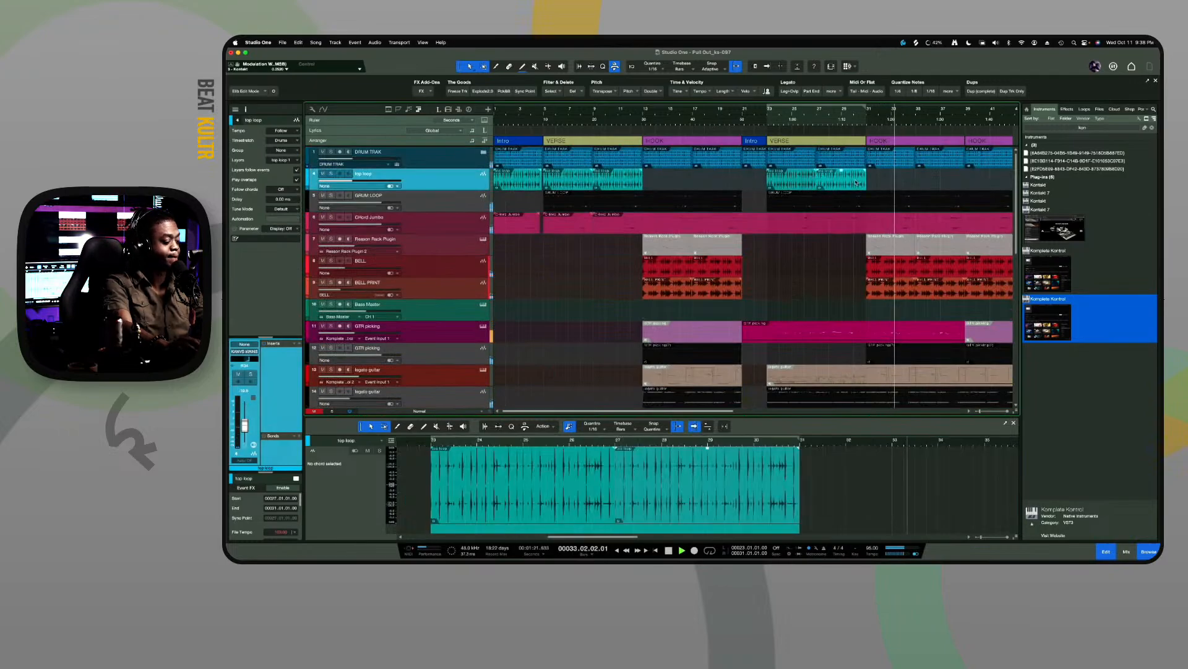
key(d)
key(d)
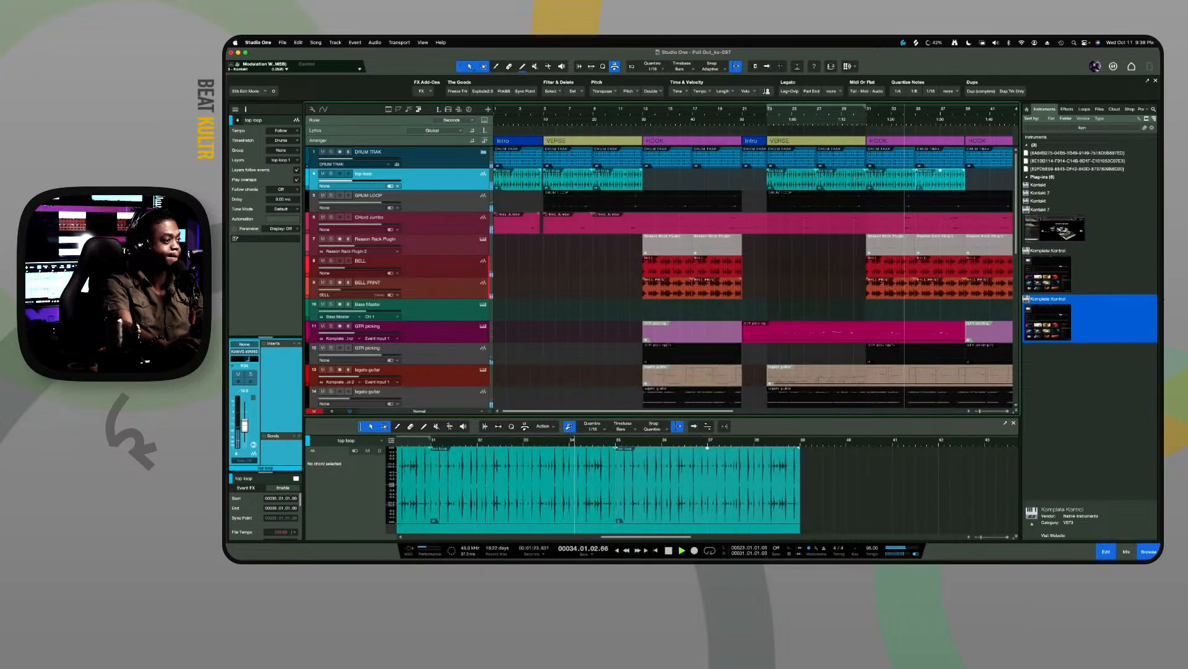
key(d)
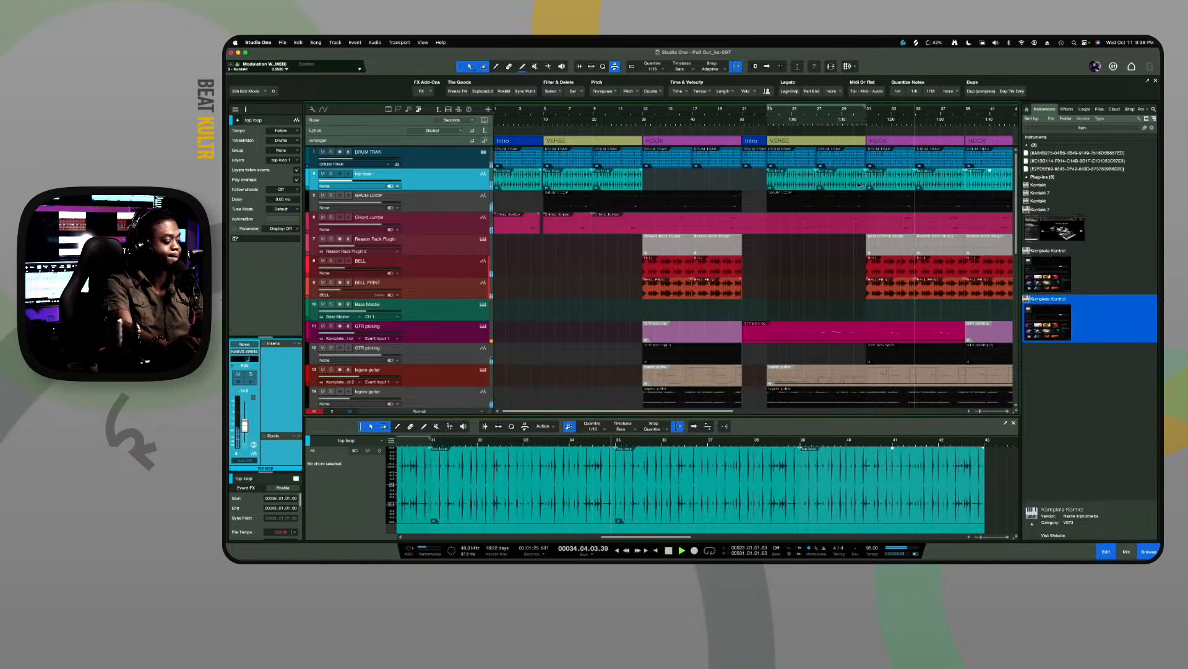
scroll(857, 180, right, 5)
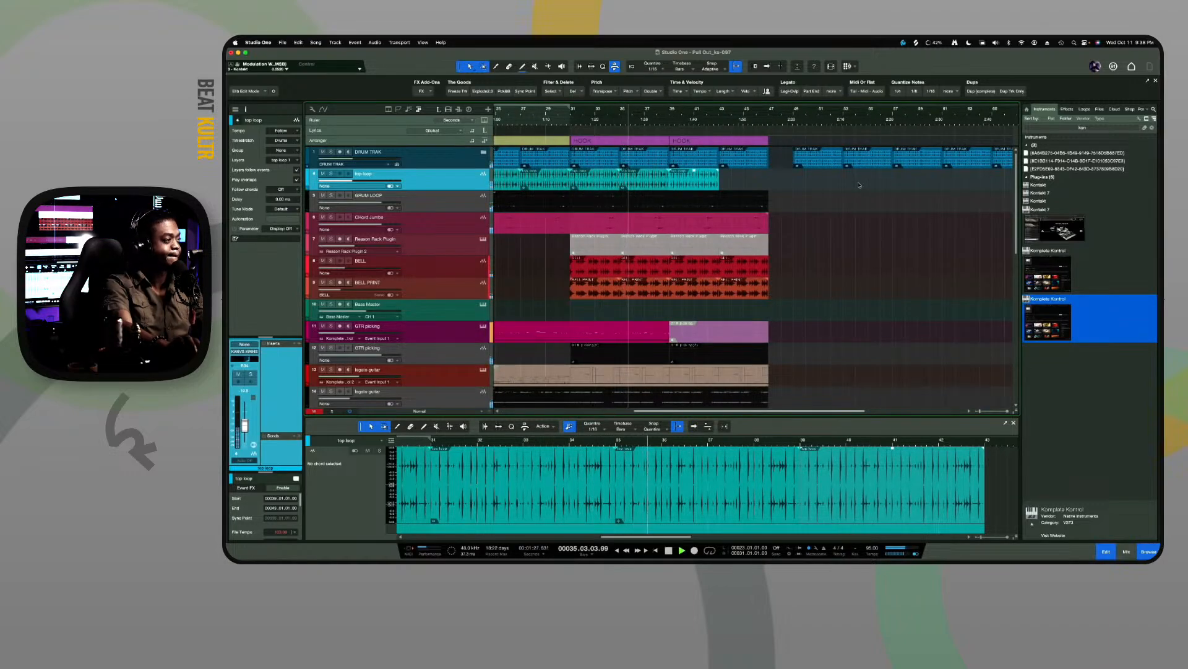
key(d)
key(super+s)
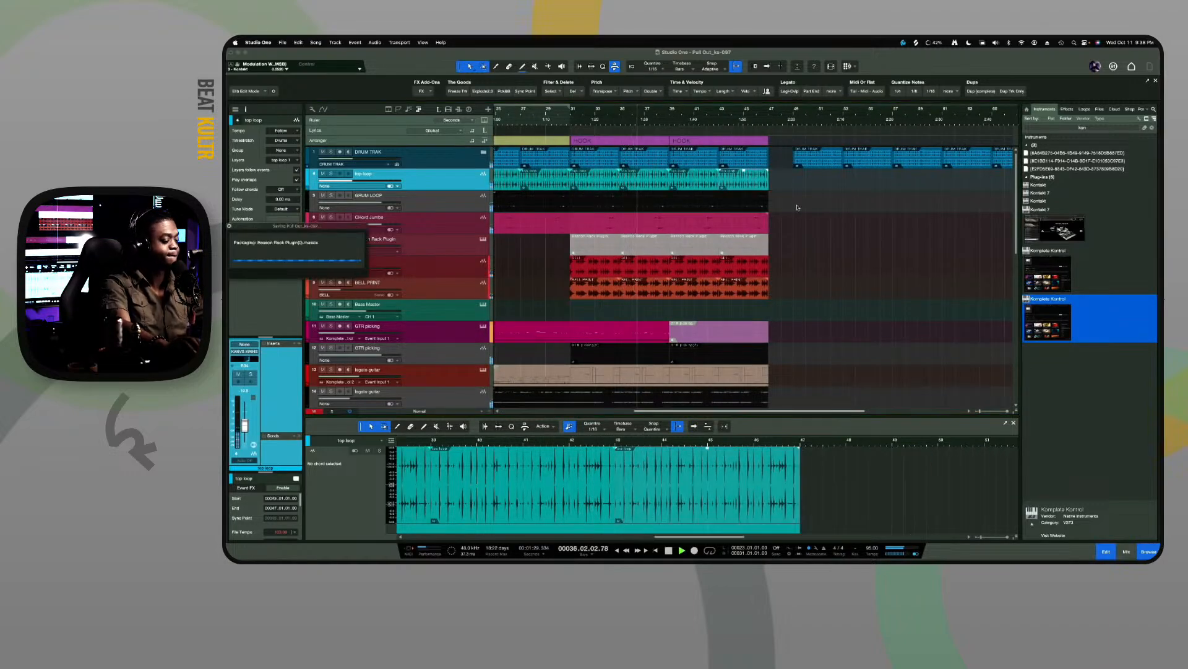
Play the second verse from bar 23 and review the melodic and drum tracks down to the percussion
scroll(763, 236, left, 4)
scroll(763, 236, left, 2)
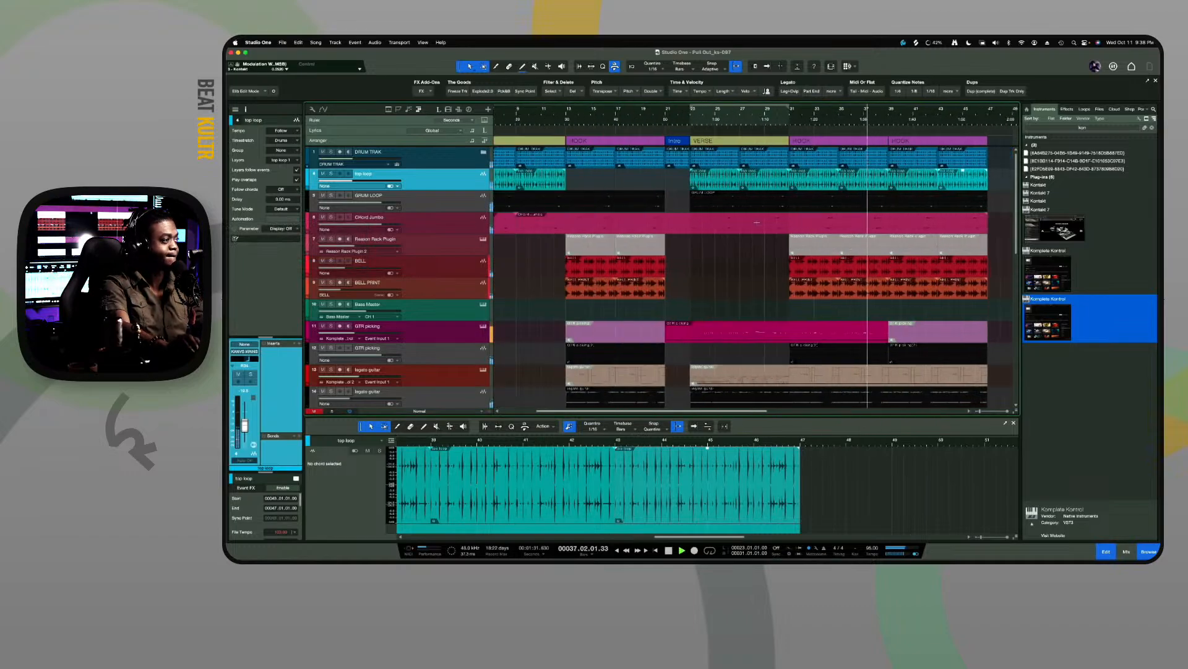
key(f)
click(691, 122)
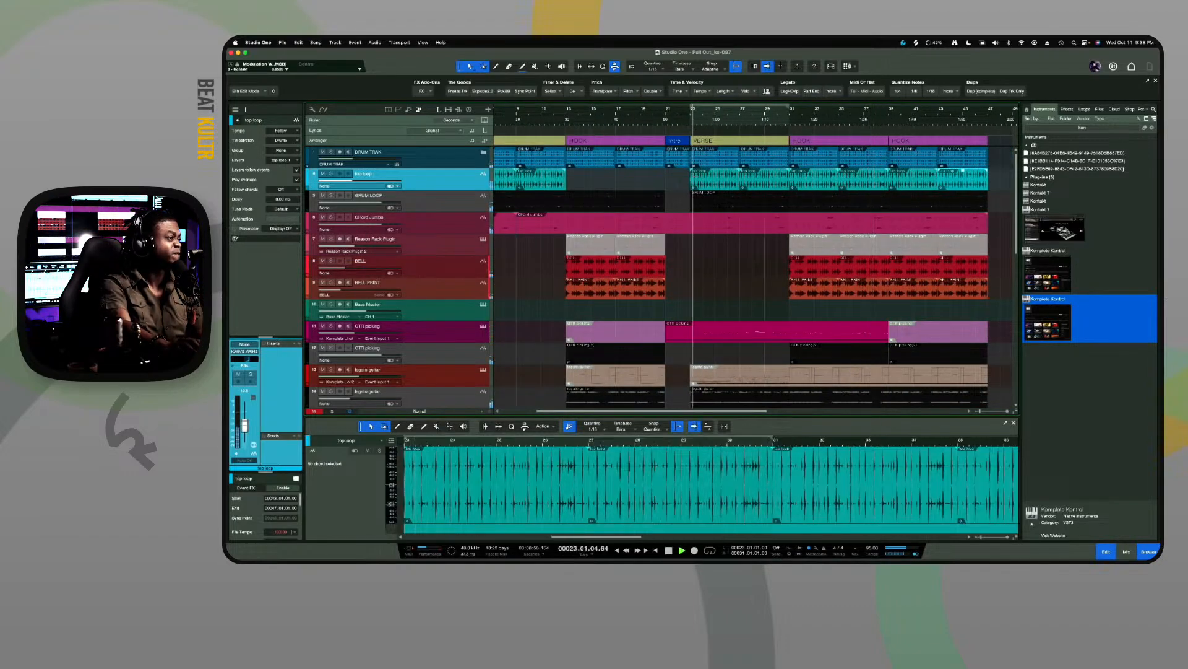
key(space)
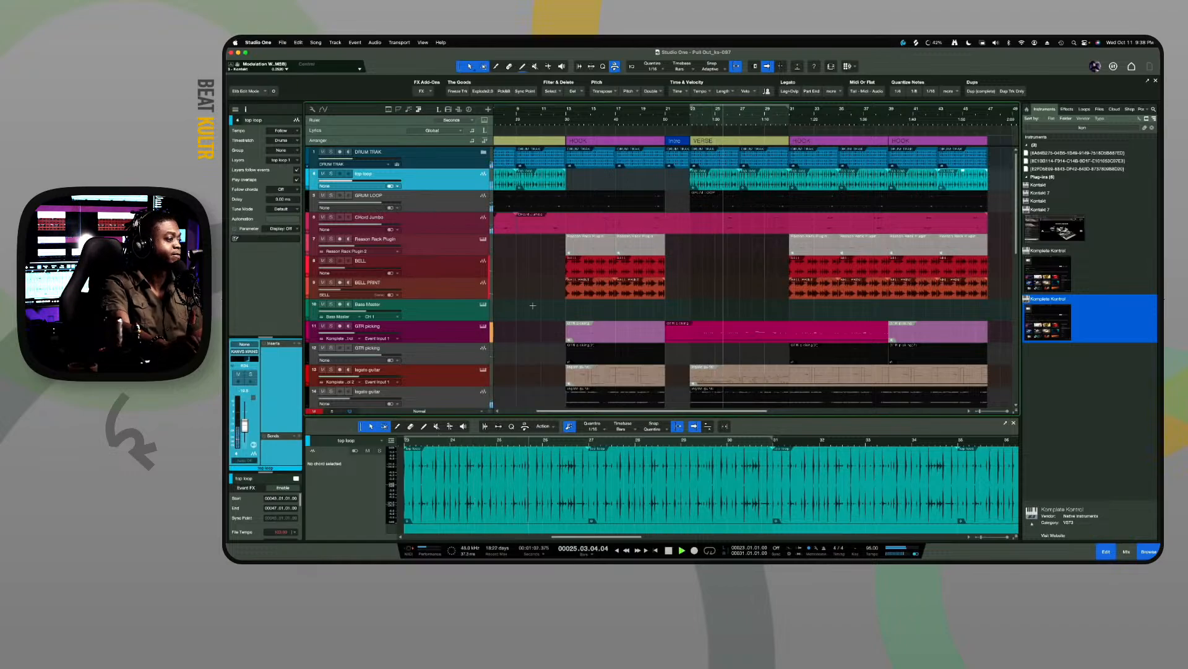
scroll(532, 305, down, 4)
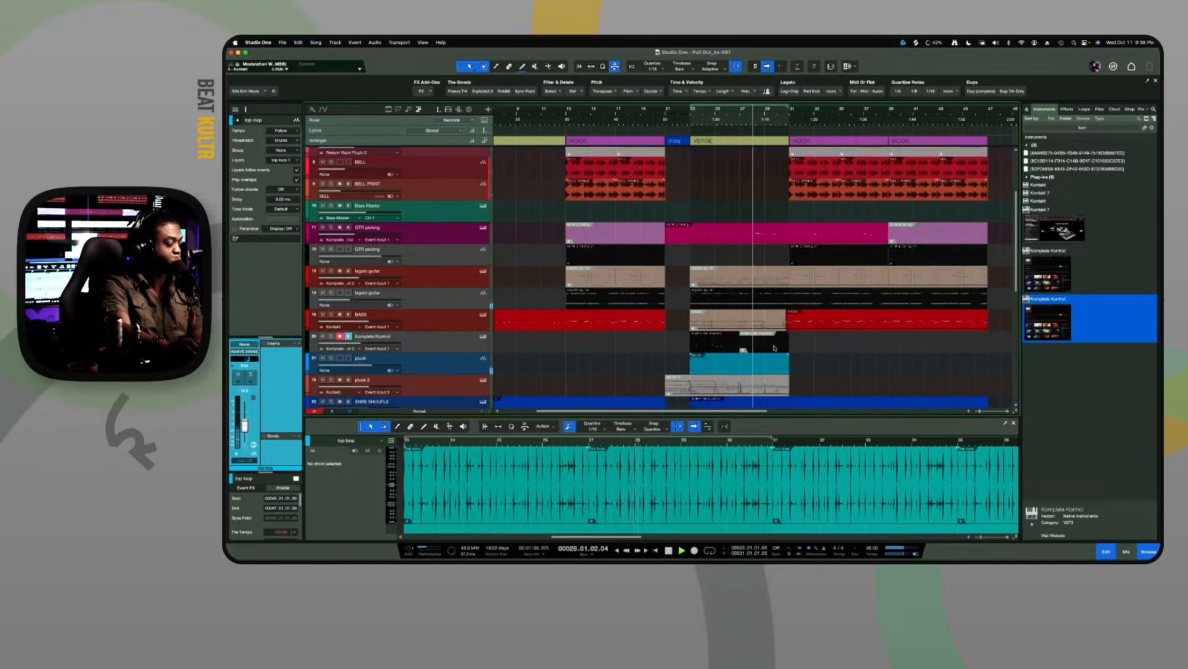
scroll(773, 352, down, 10)
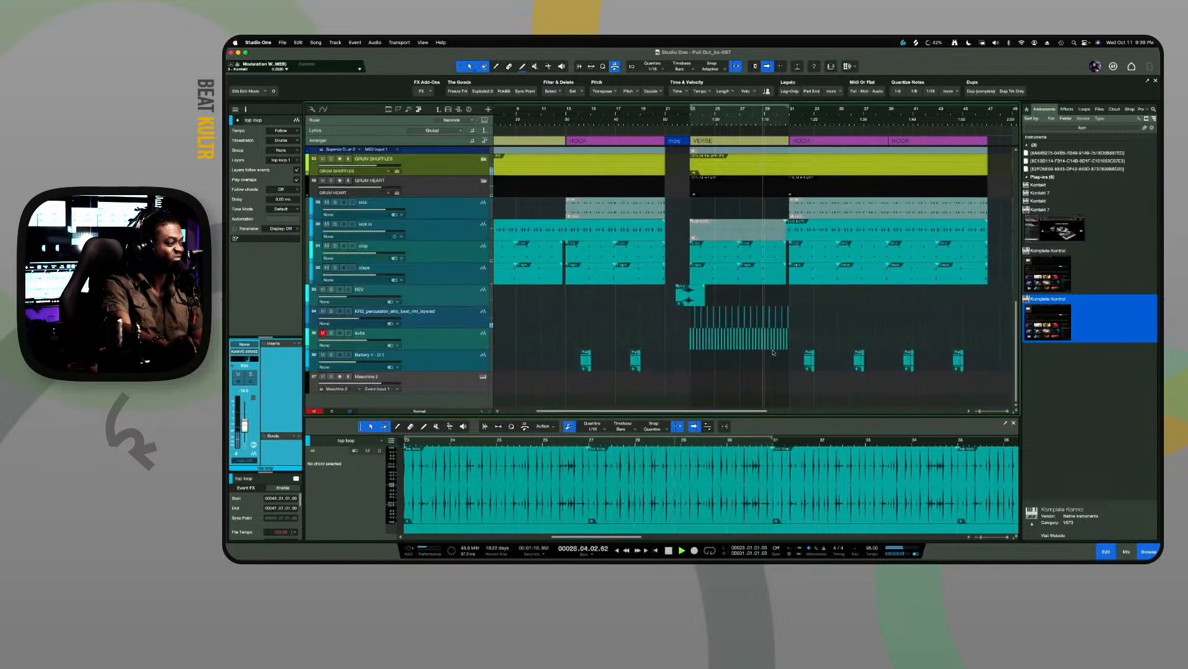
key(space)
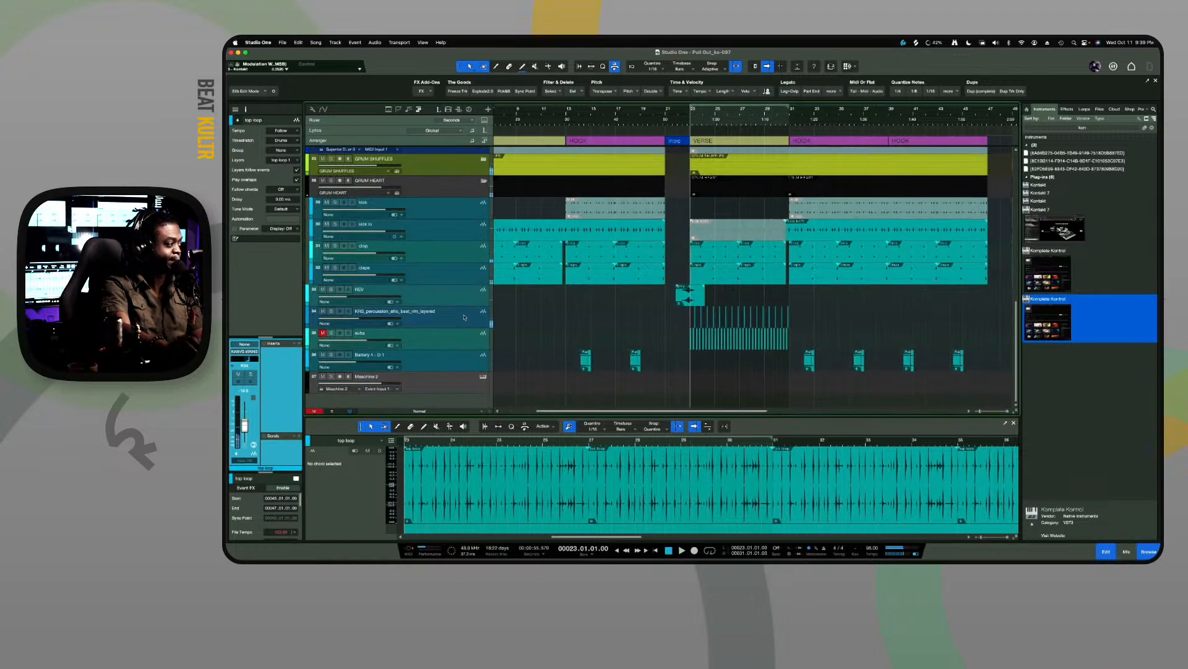
Duplicate the Komplete Kontrol track and delete both copied verse events from the duplicate
click(461, 317)
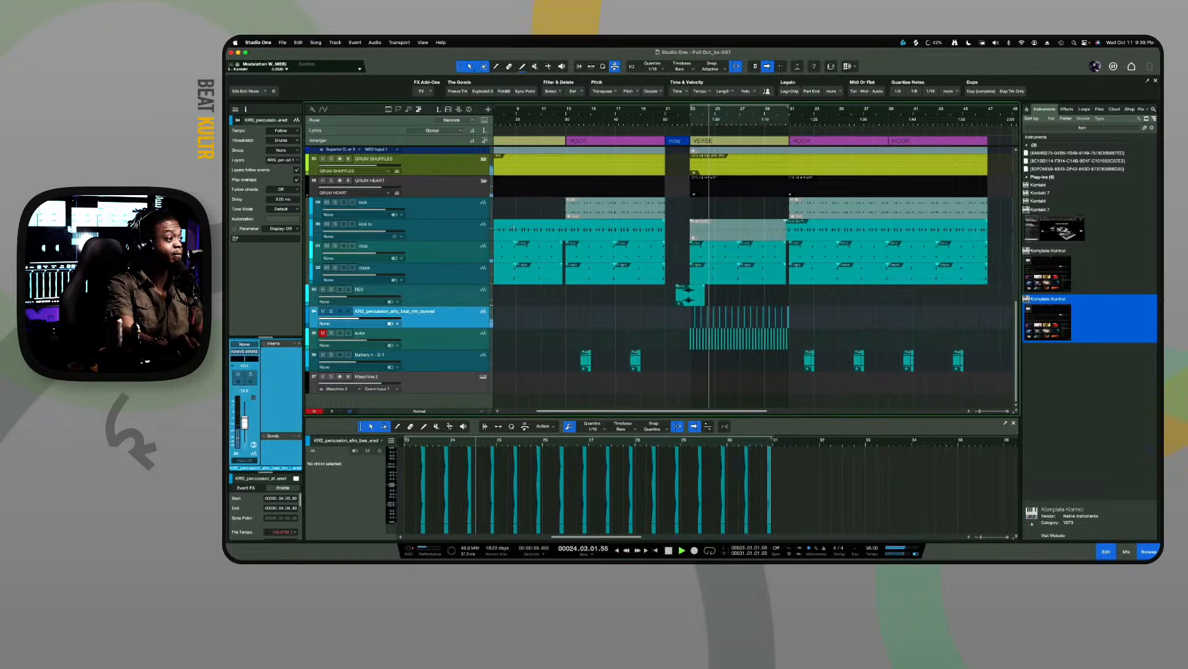
scroll(514, 227, up, 6)
scroll(513, 227, up, 1)
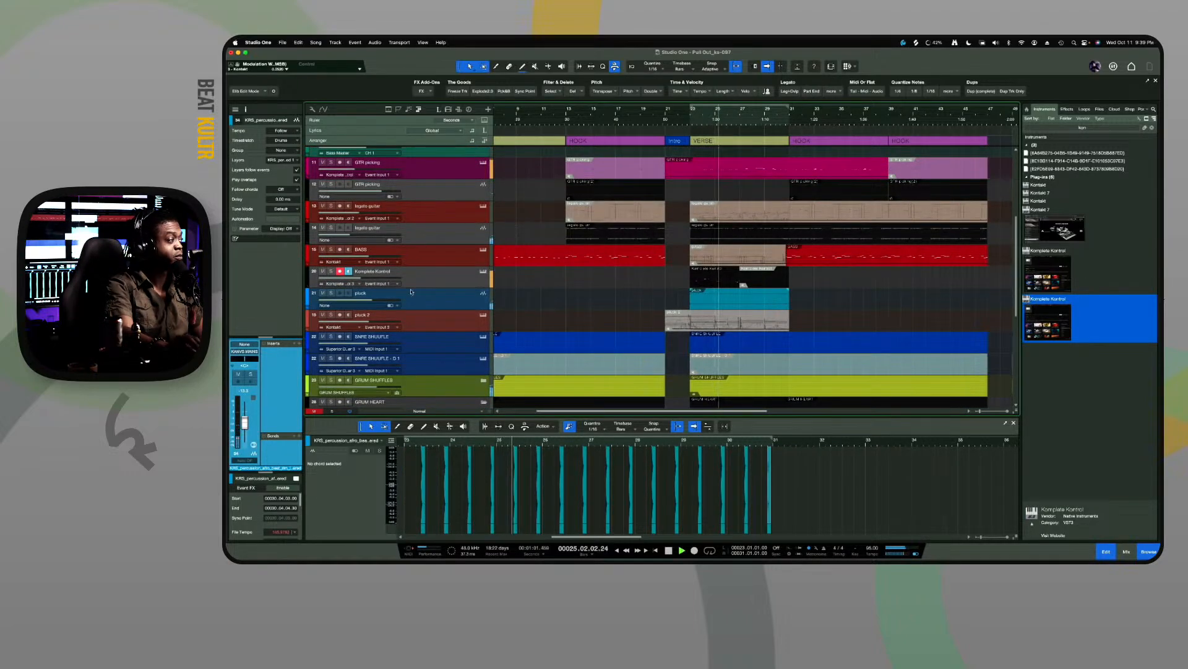
click(445, 280)
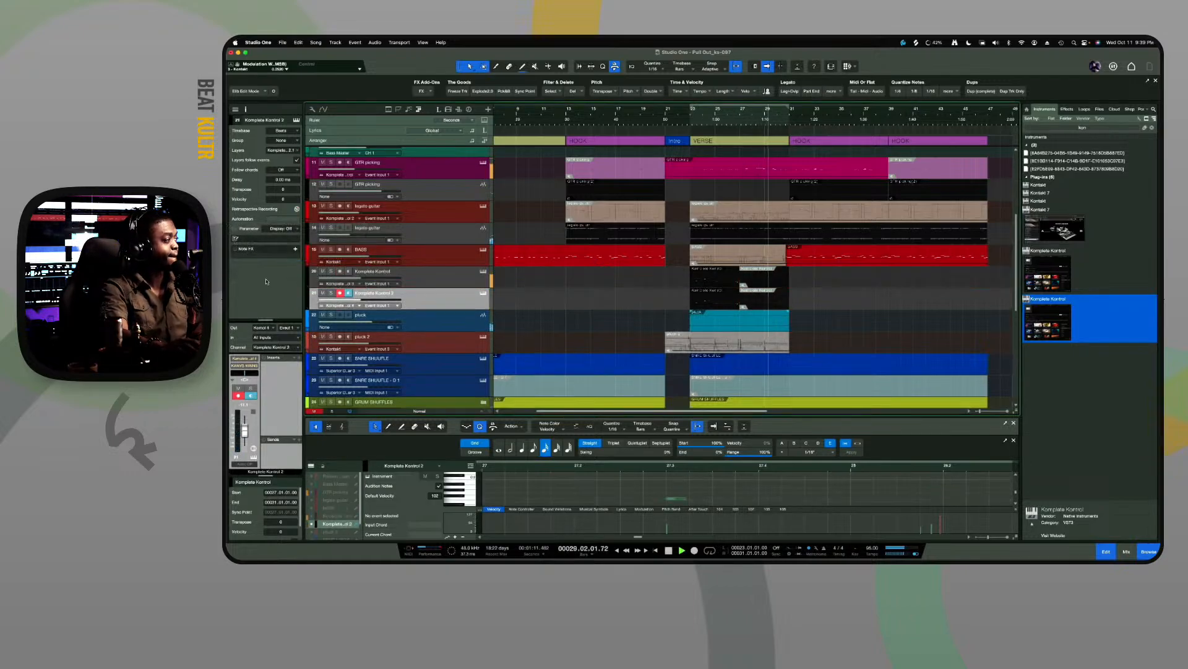
click(691, 293)
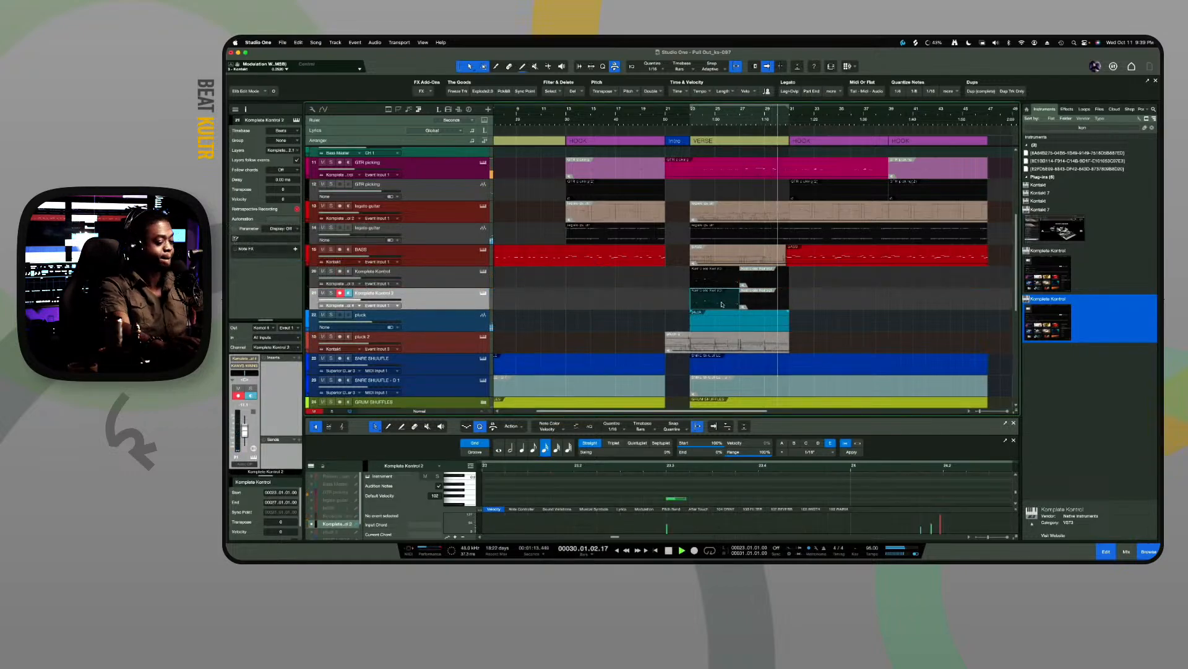
key(Delete)
key(Delete)
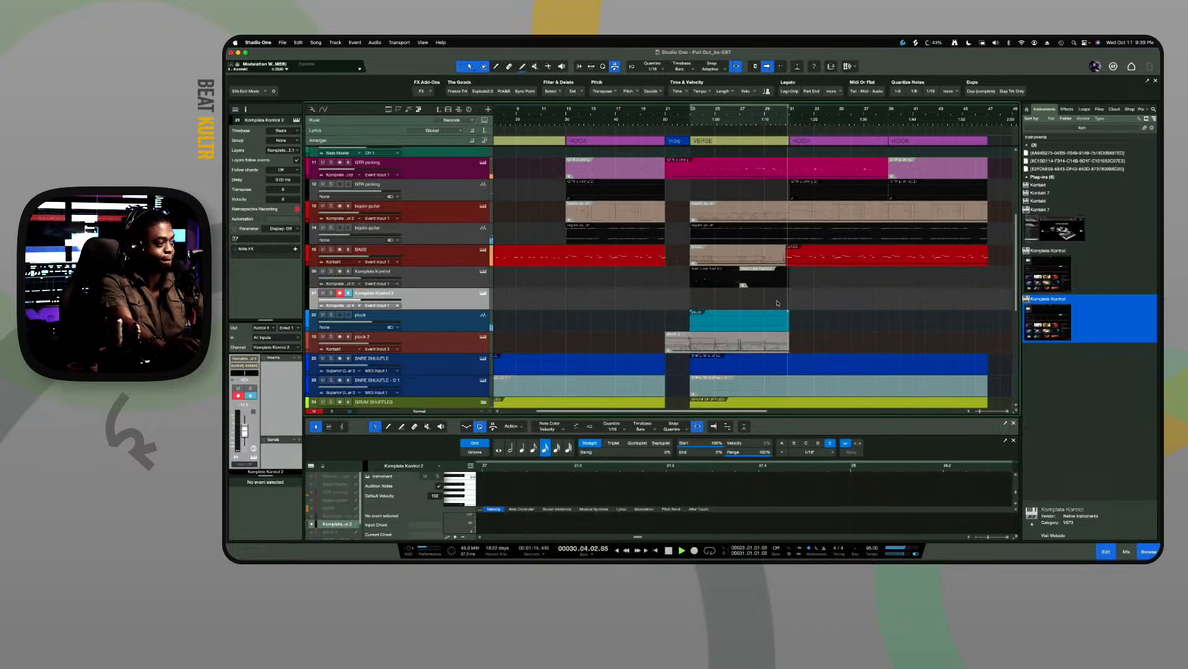
Perform a new part over the second verse on the duplicated Komplete Kontrol track and capture it with retrospective recording
key(space)
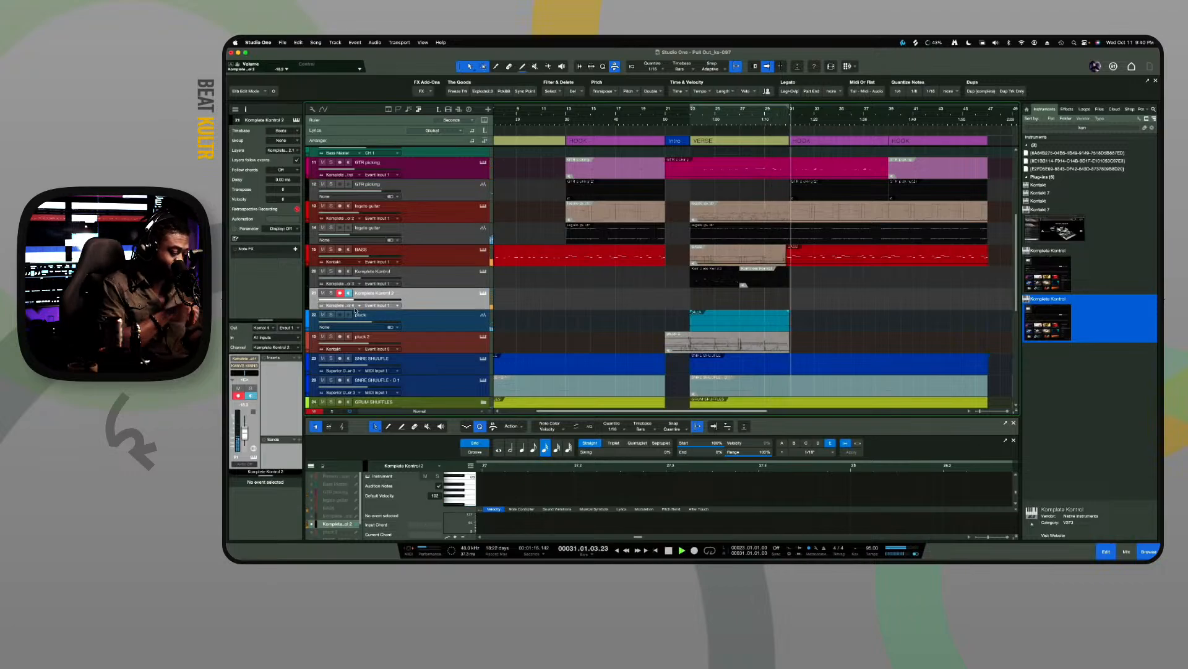
key(space)
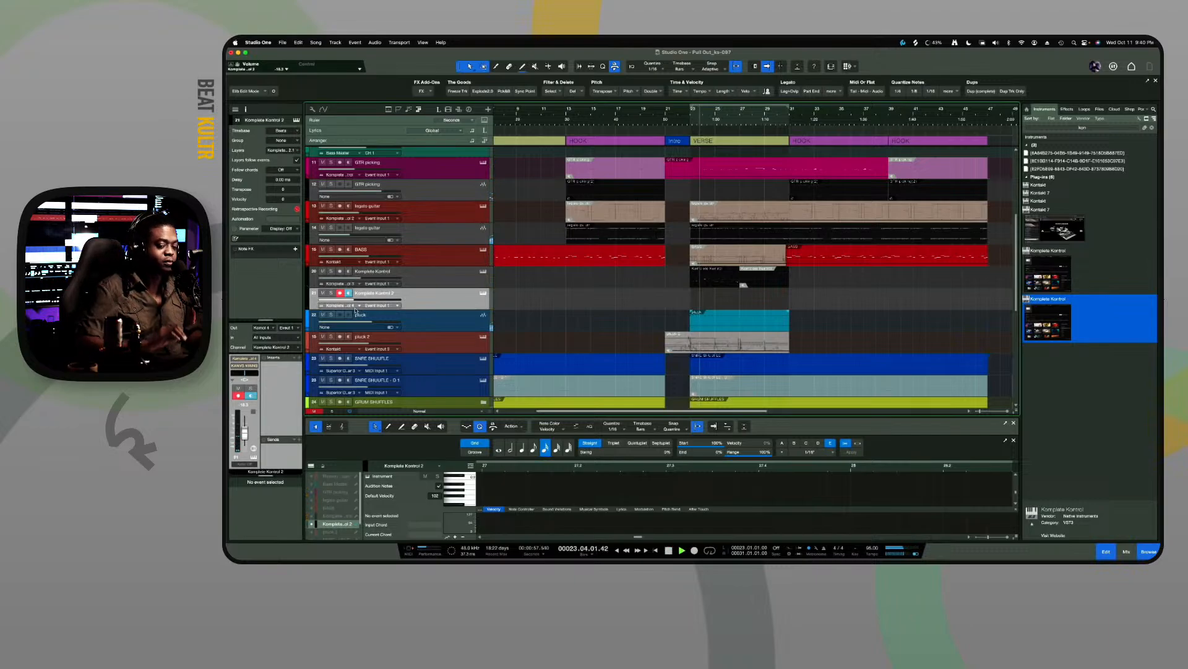
click(296, 208)
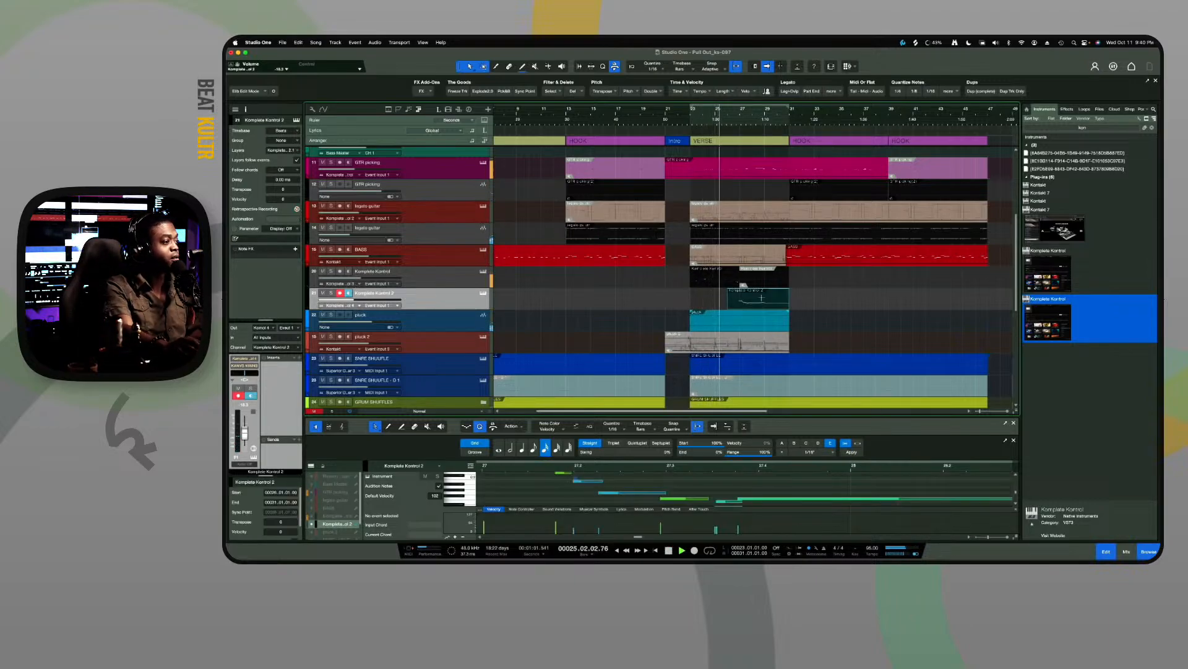
Enlarge the captured part and its note editor, bring the opening notes into view and place playback just before bar 27
key(e)
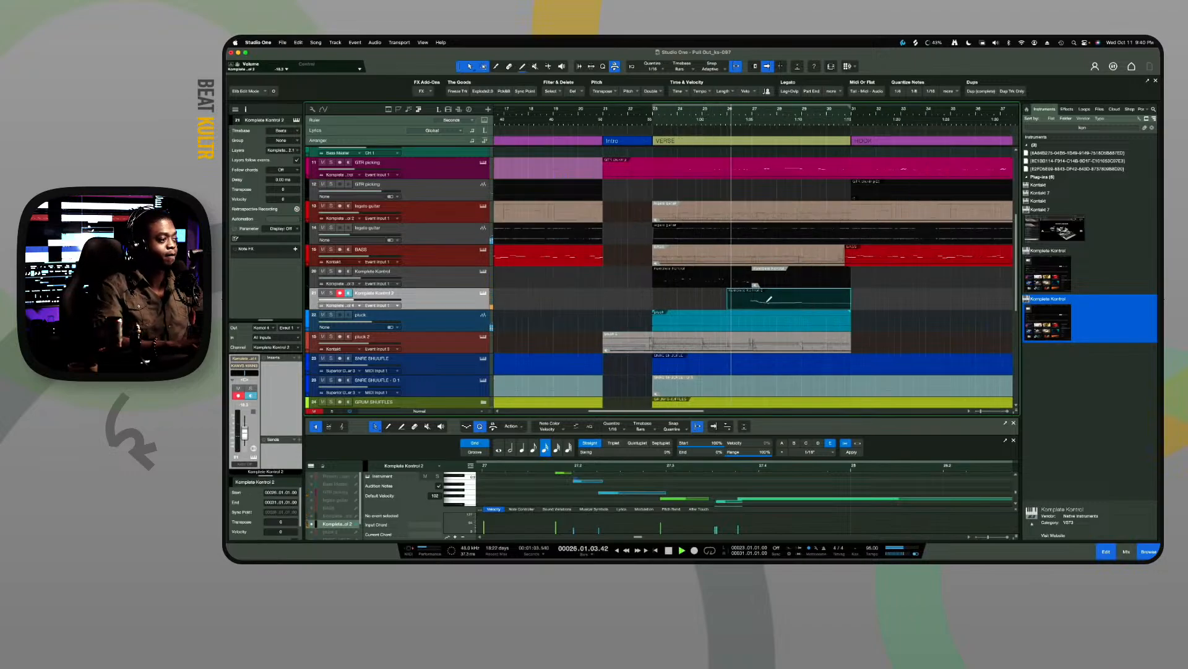
key(shift+e)
key(e)
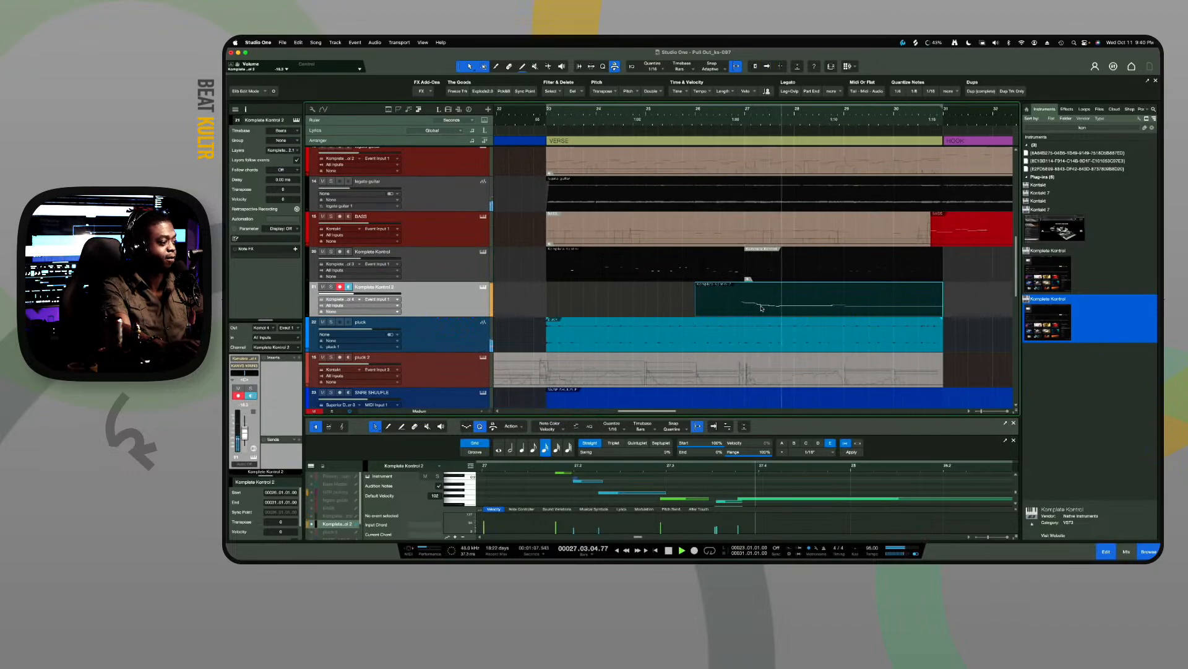
key(space)
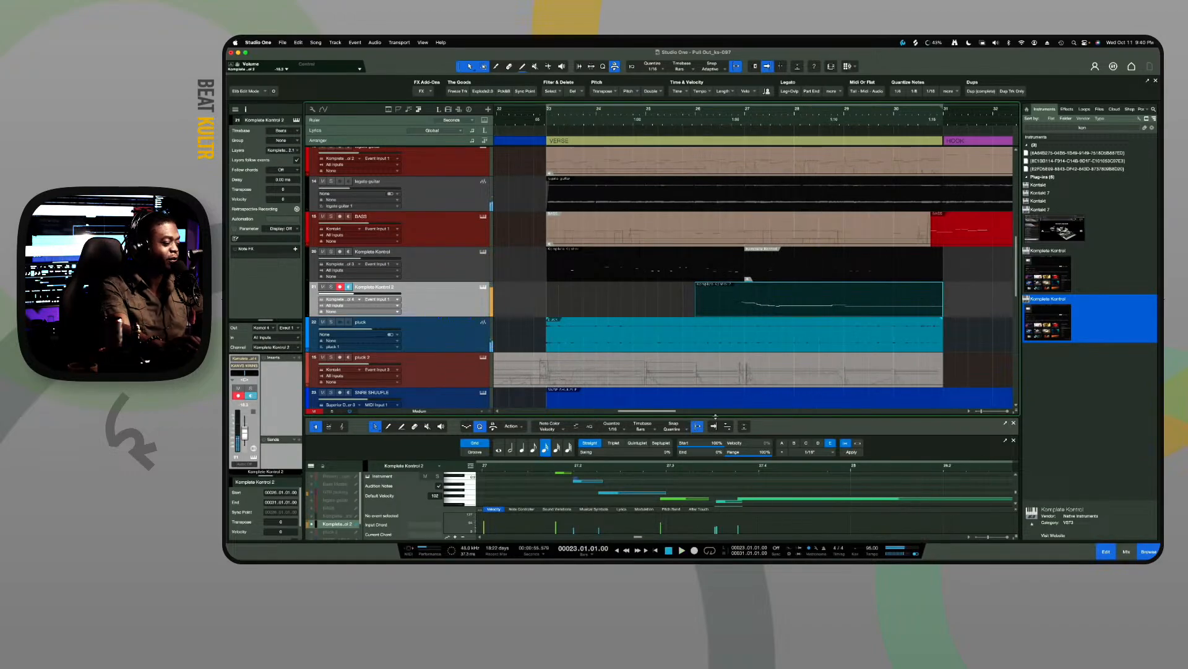
drag(715, 414, 716, 246)
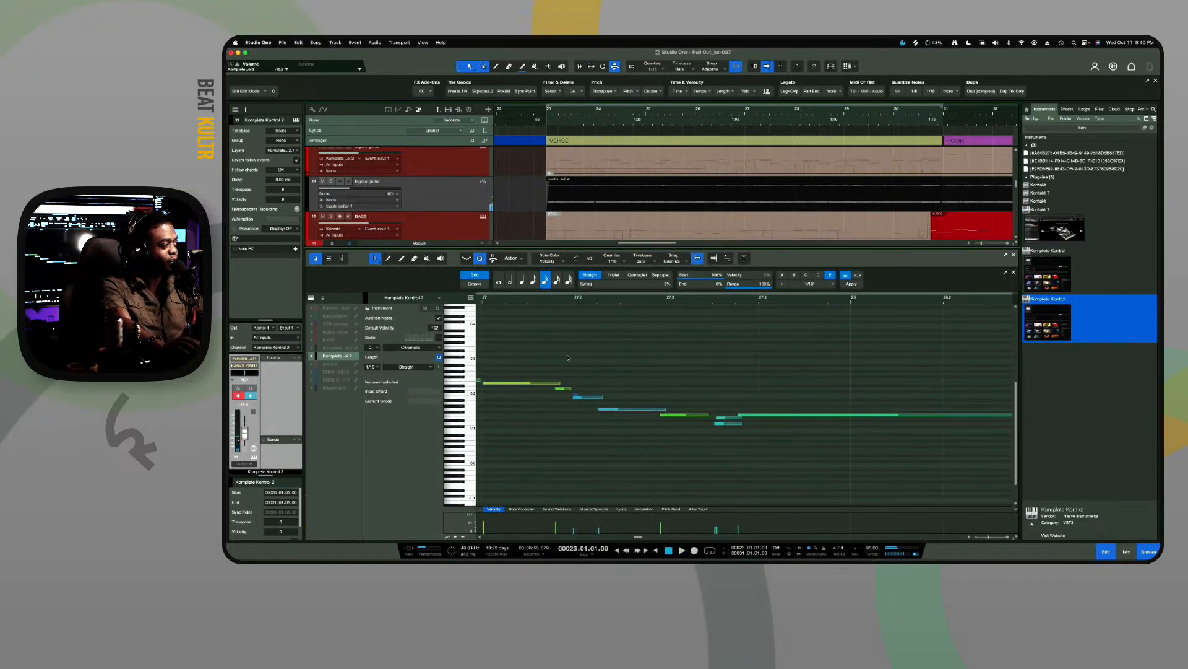
scroll(575, 342, left, 5)
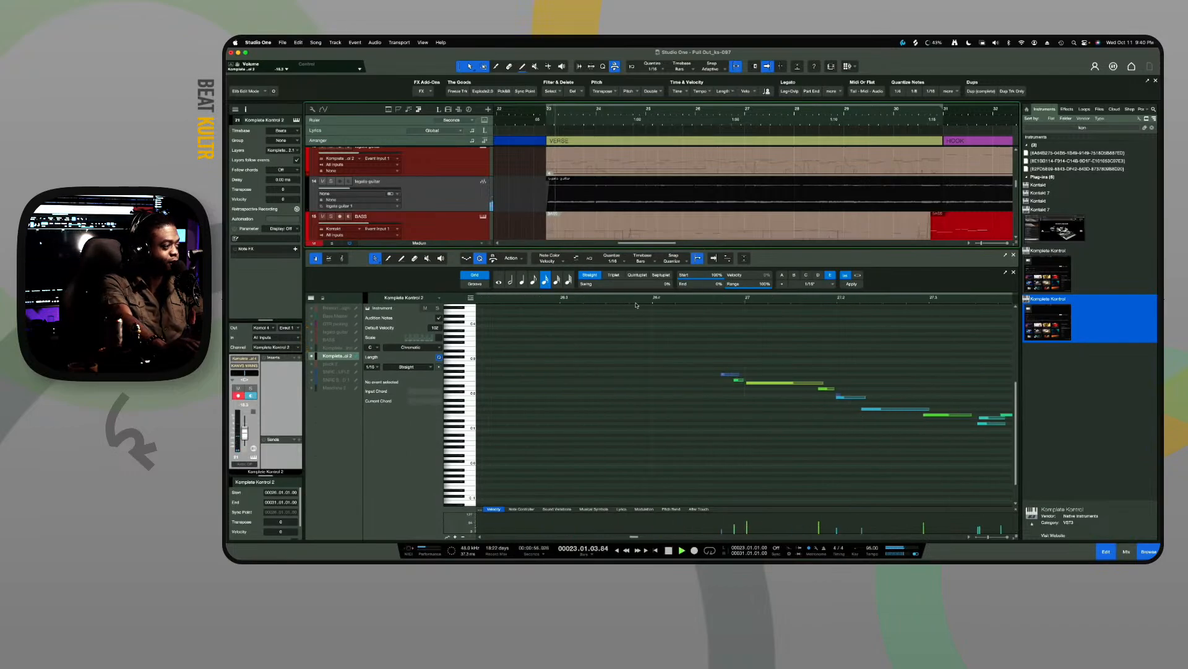
click(636, 304)
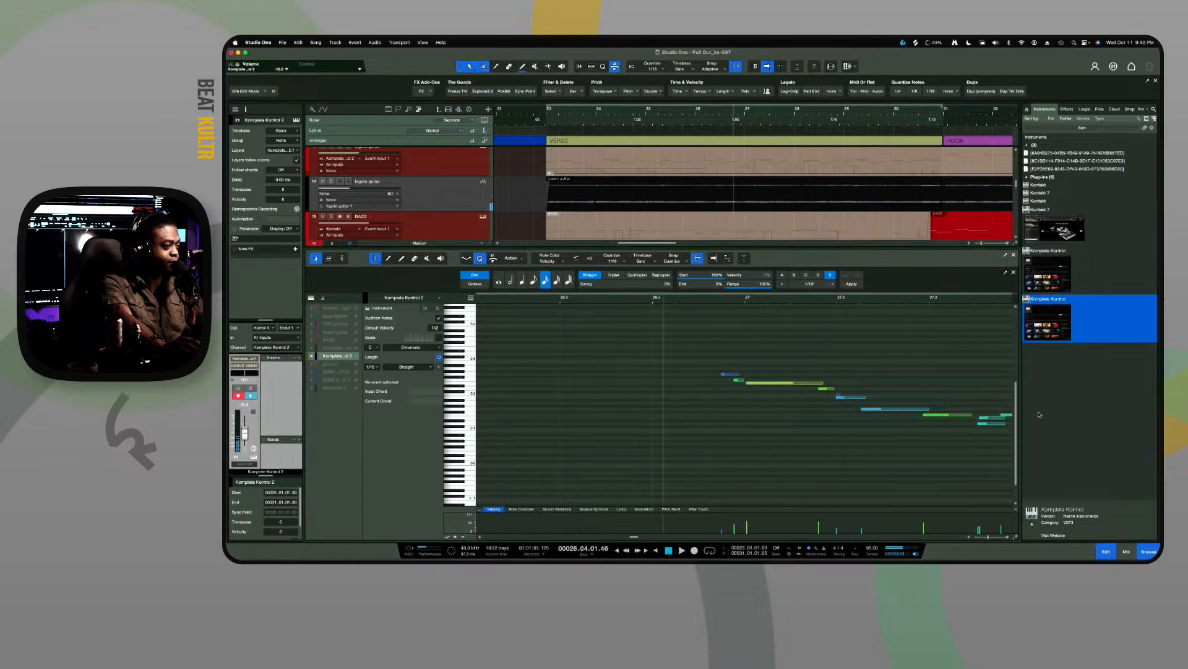
Clean up the overlapping low notes in the second half of bar 27 and play the captured part through the verse's end
click(997, 424)
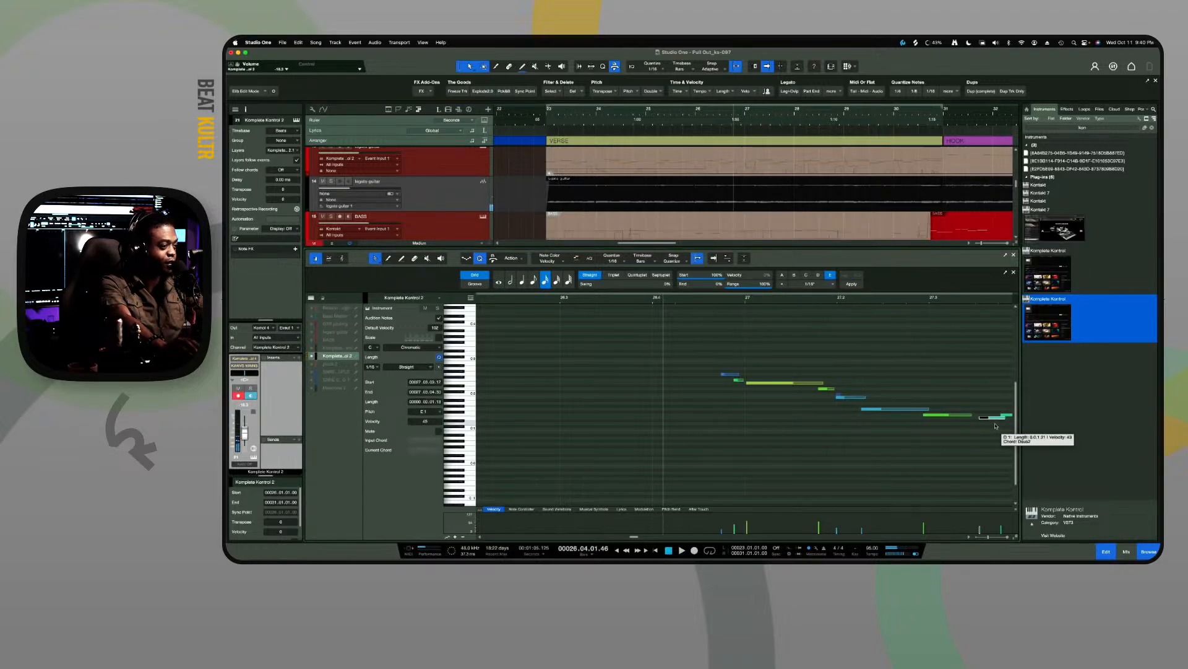
key(space)
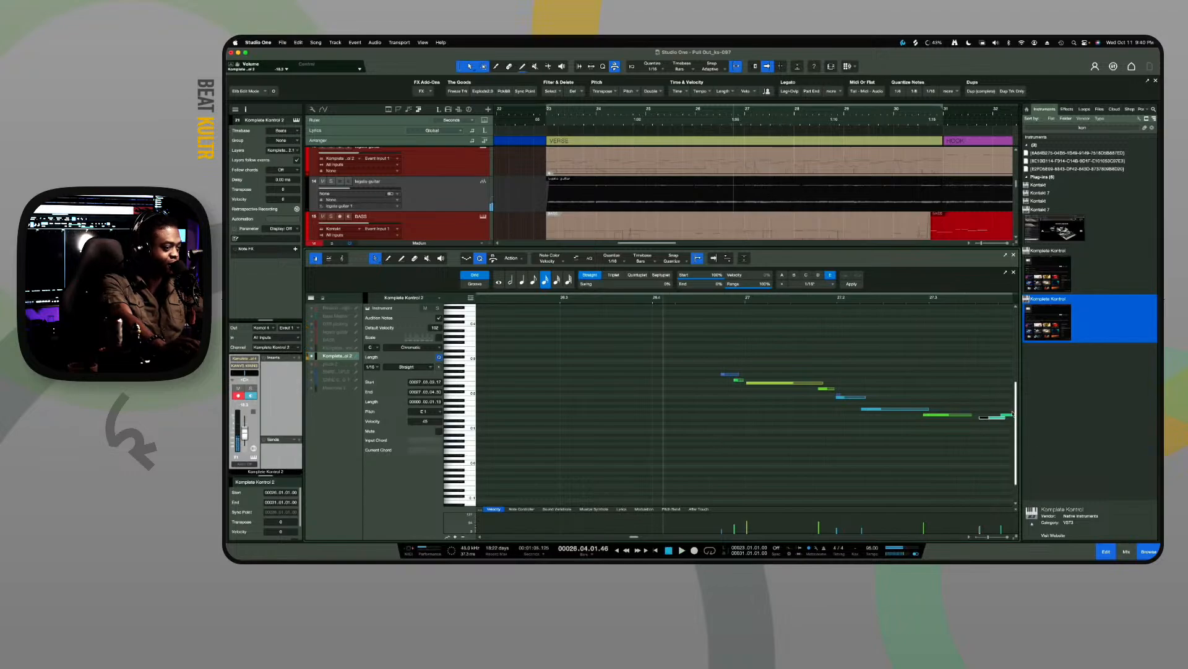
click(975, 416)
mouse_move(974, 416)
mouse_down()
mouse_move(1005, 416)
mouse_move(980, 417)
mouse_up()
drag(670, 402, 741, 427)
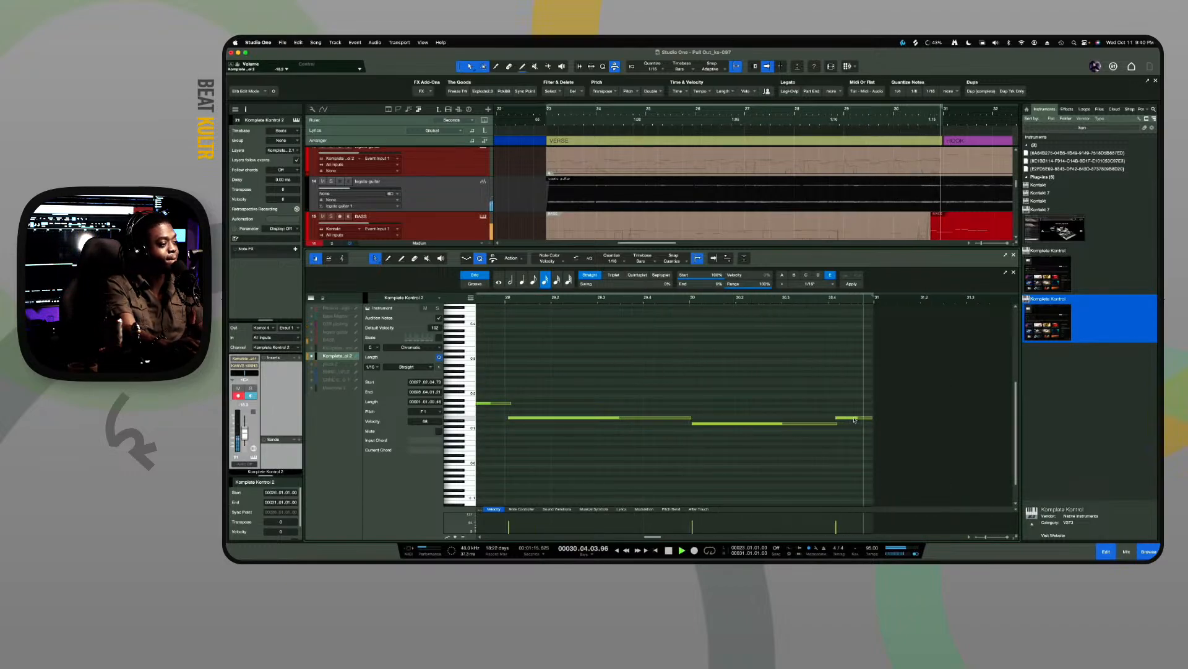
Clean up the low notes in bar 30, dropping the final short note, and save the song
drag(855, 420, 831, 426)
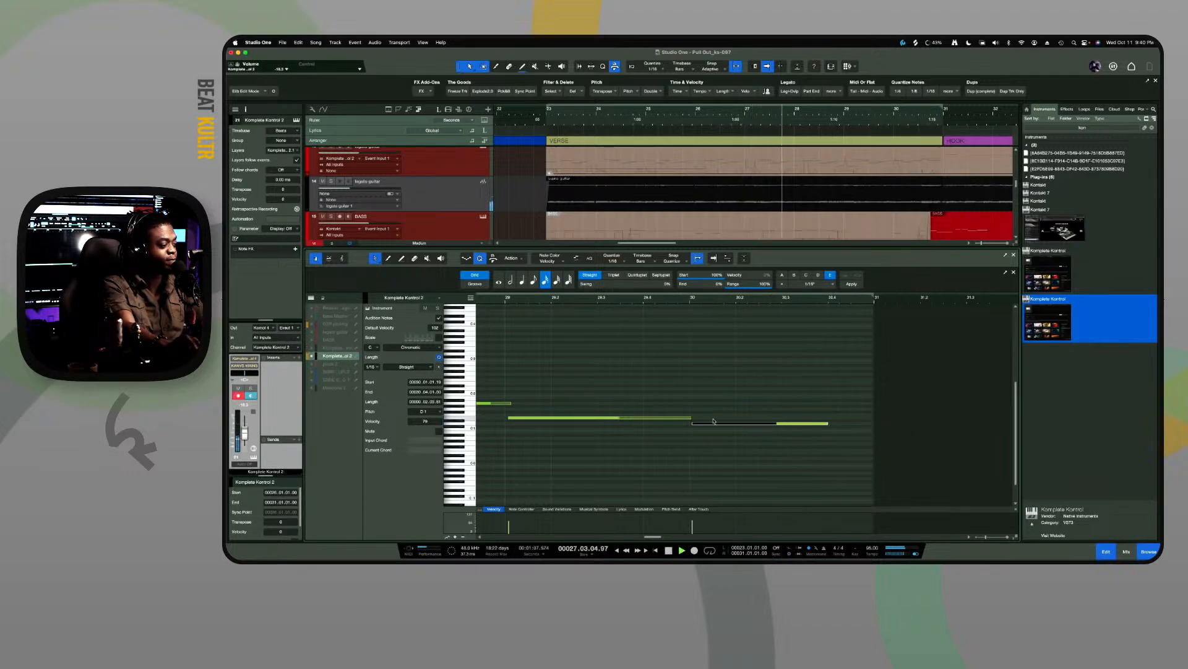
key(space)
key(super+s)
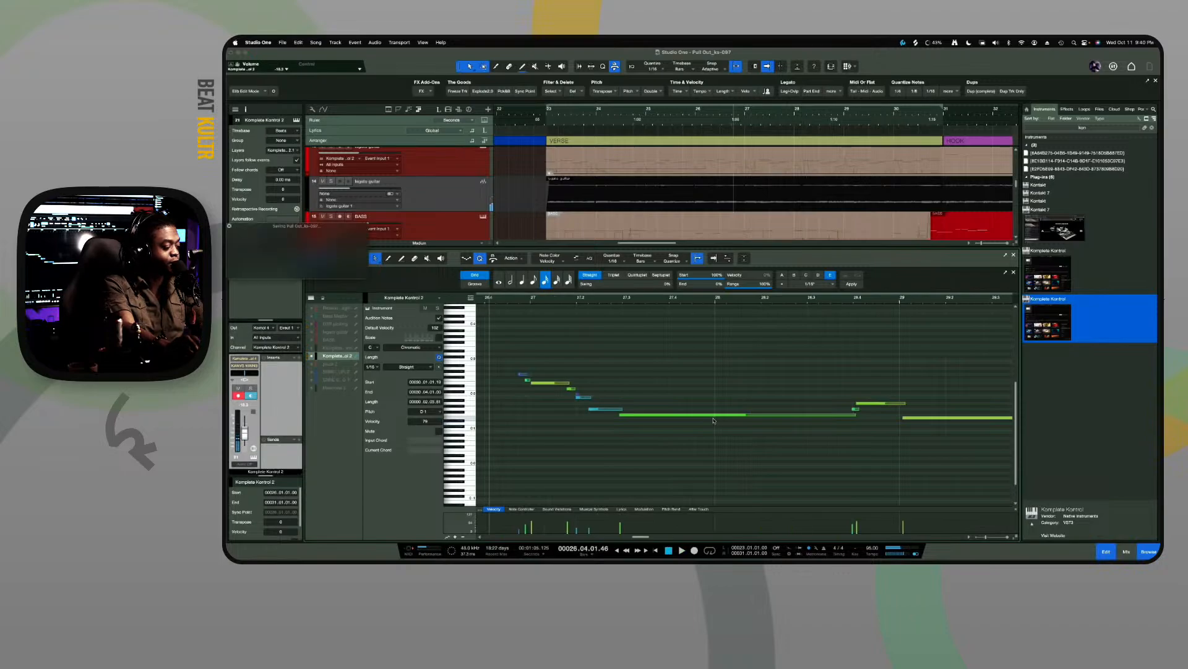
Play the captured part's descending run around bar 27 and inspect its short low notes individually
click(513, 341)
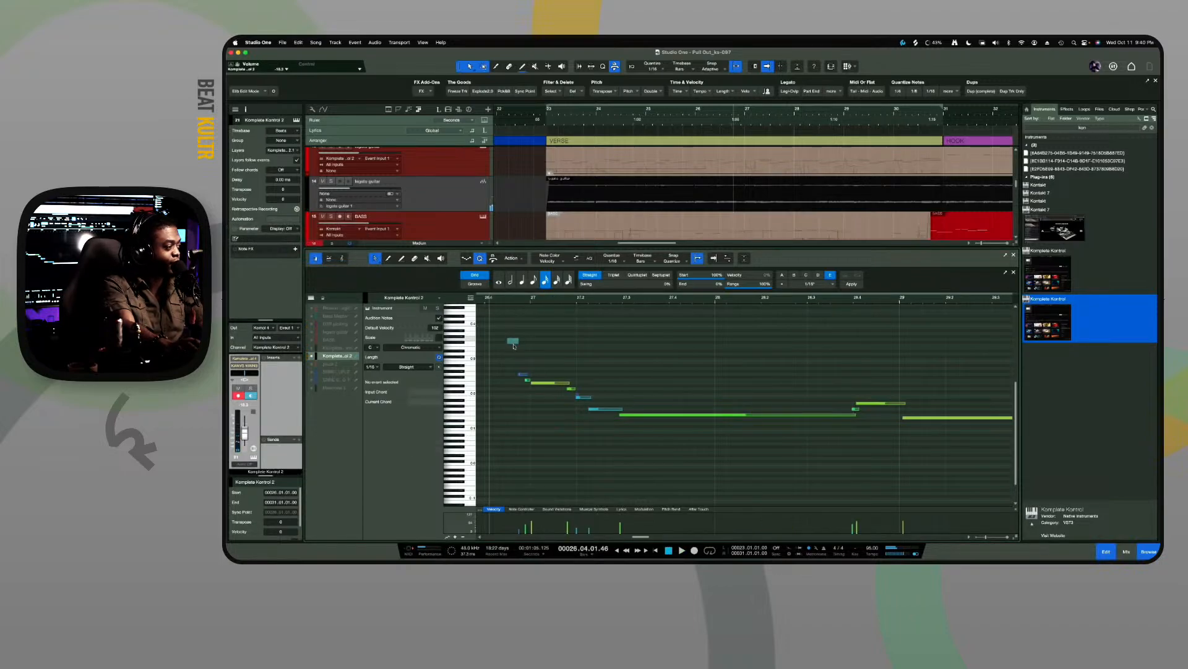
key(space)
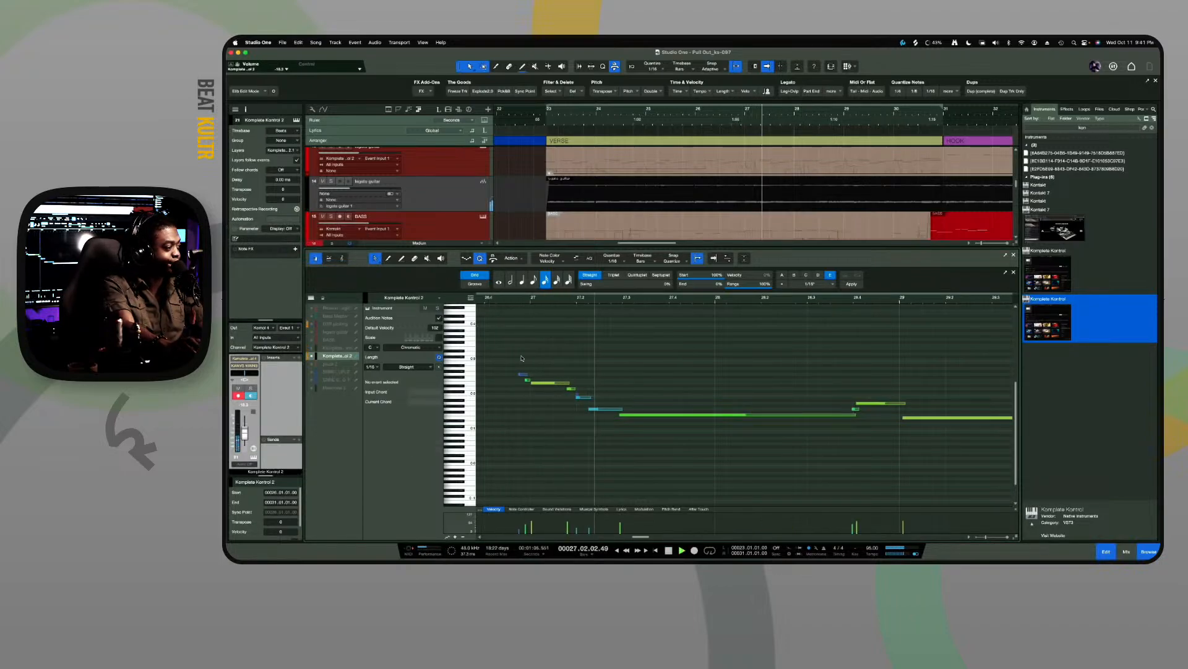
key(space)
click(577, 397)
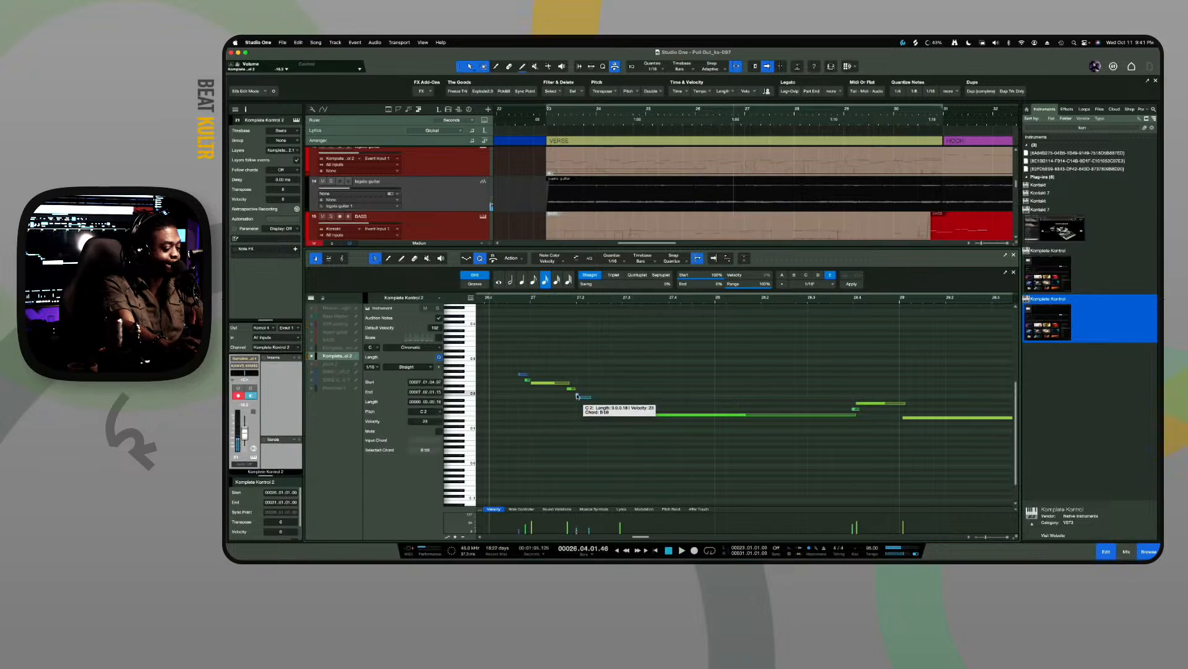
key(space)
click(592, 408)
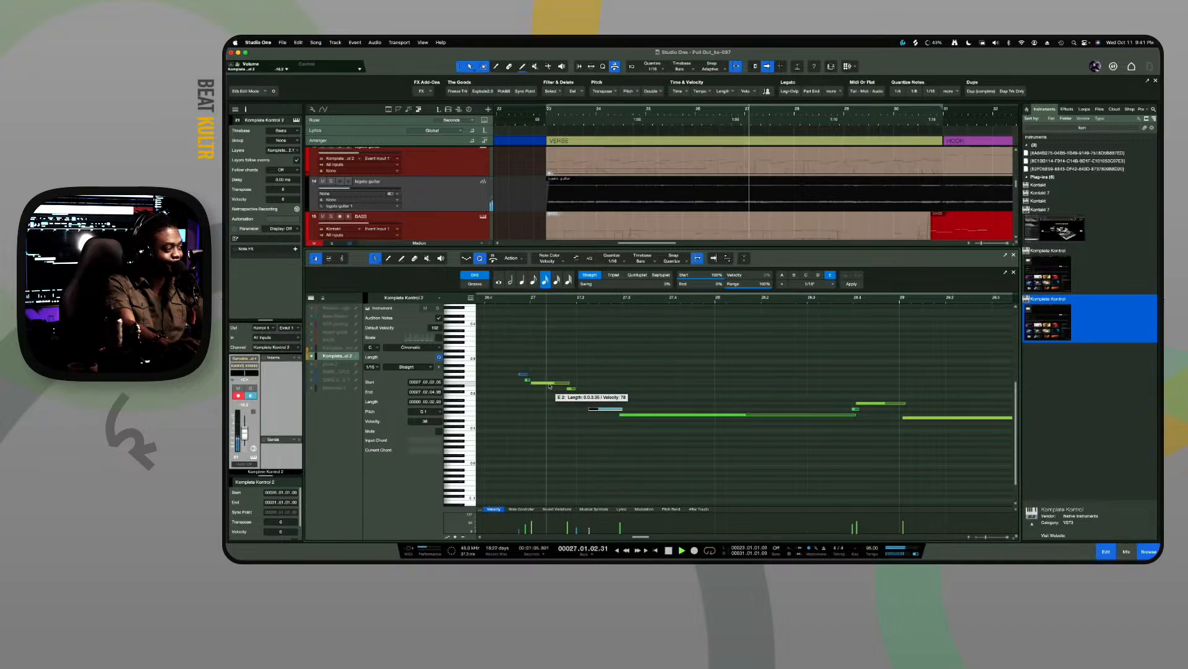
Try different pitches for the E2 note at the start of bar 27, moving it to D2 and F2 and auditioning each
key(space)
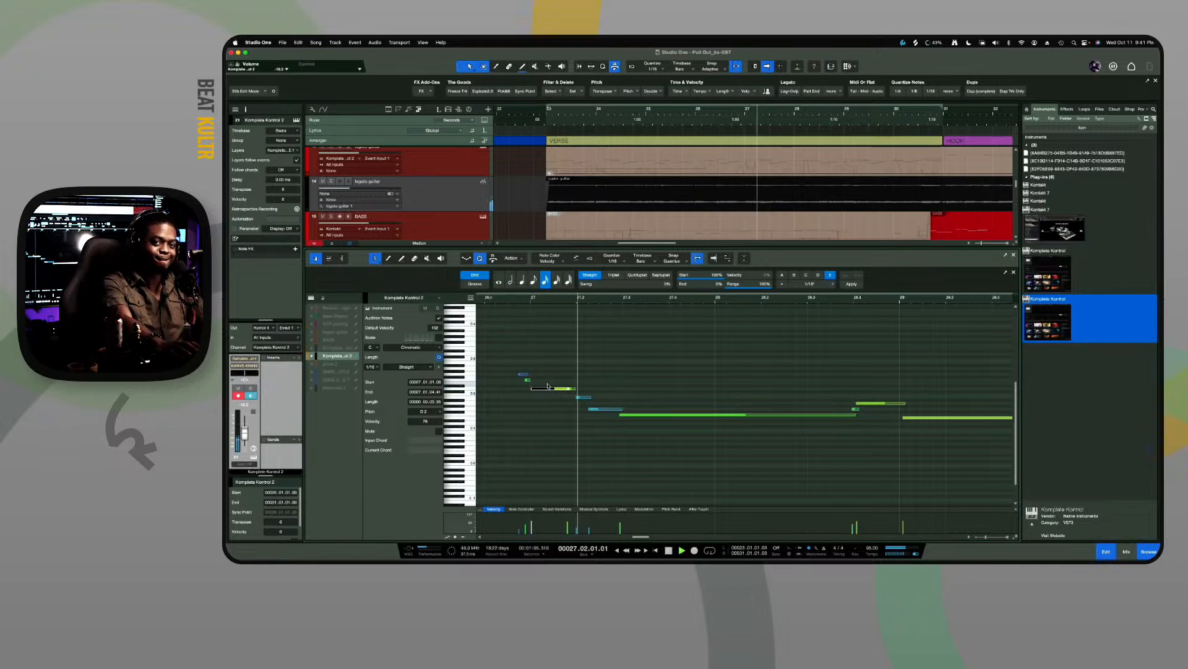
key(space)
key(space)
key(Up)
key(Up)
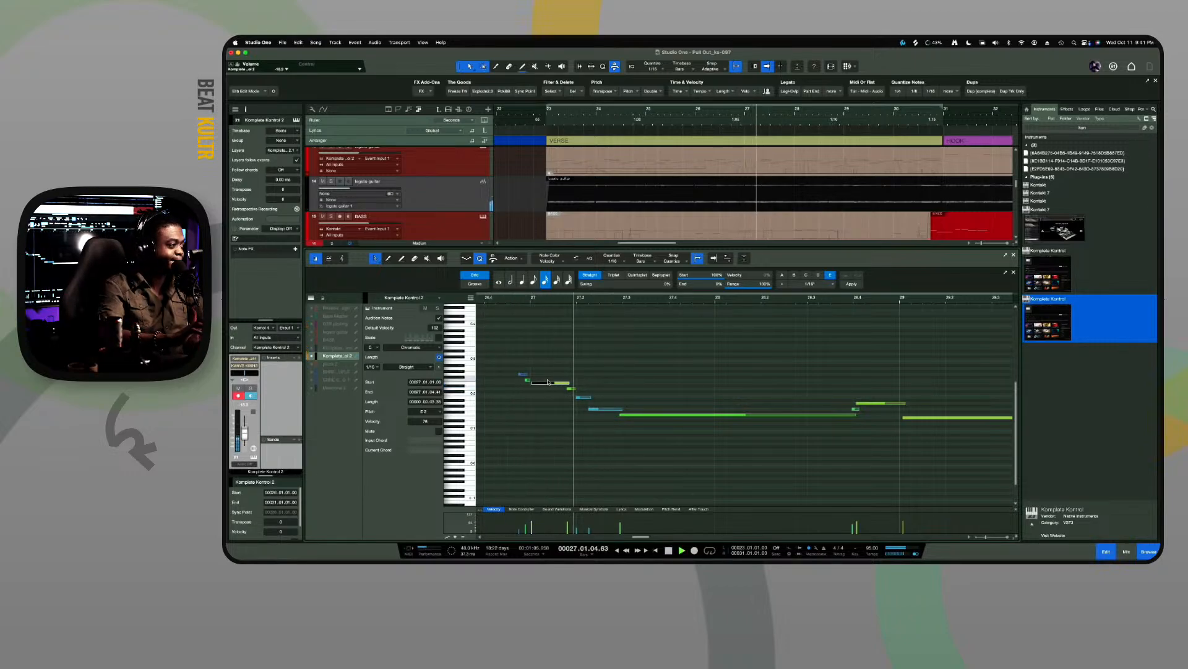
key(space)
key(space)
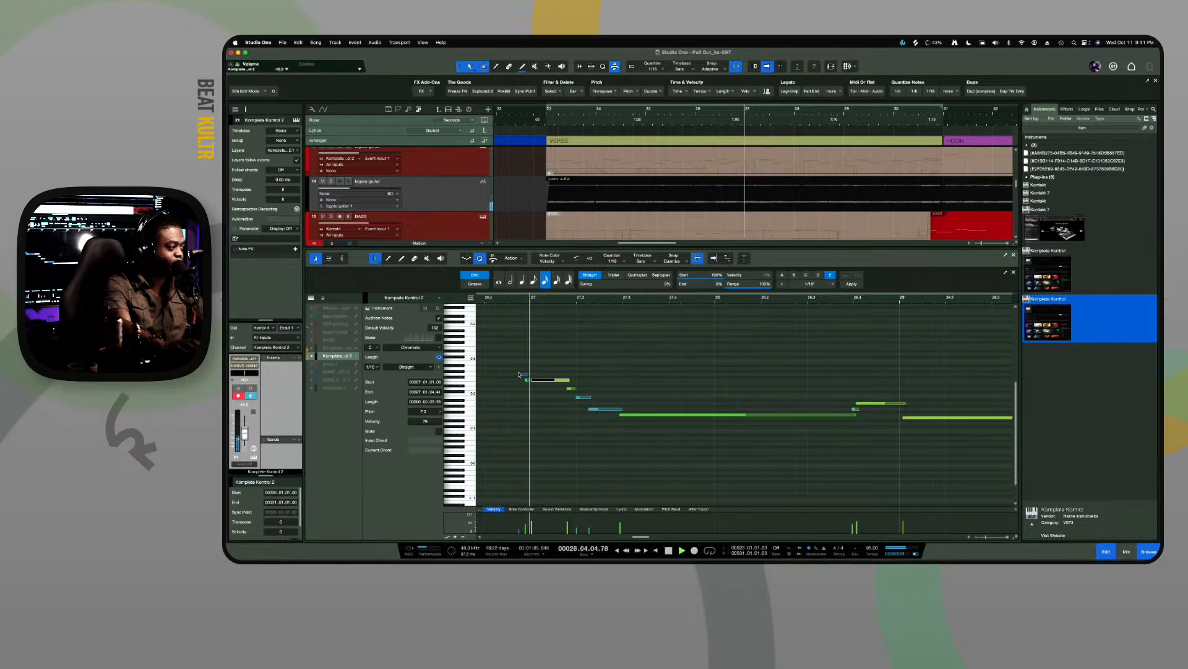
key(space)
Try transposing the two pickup notes before bar 27 upward, the first one to A2, and play the passage
drag(519, 367, 531, 400)
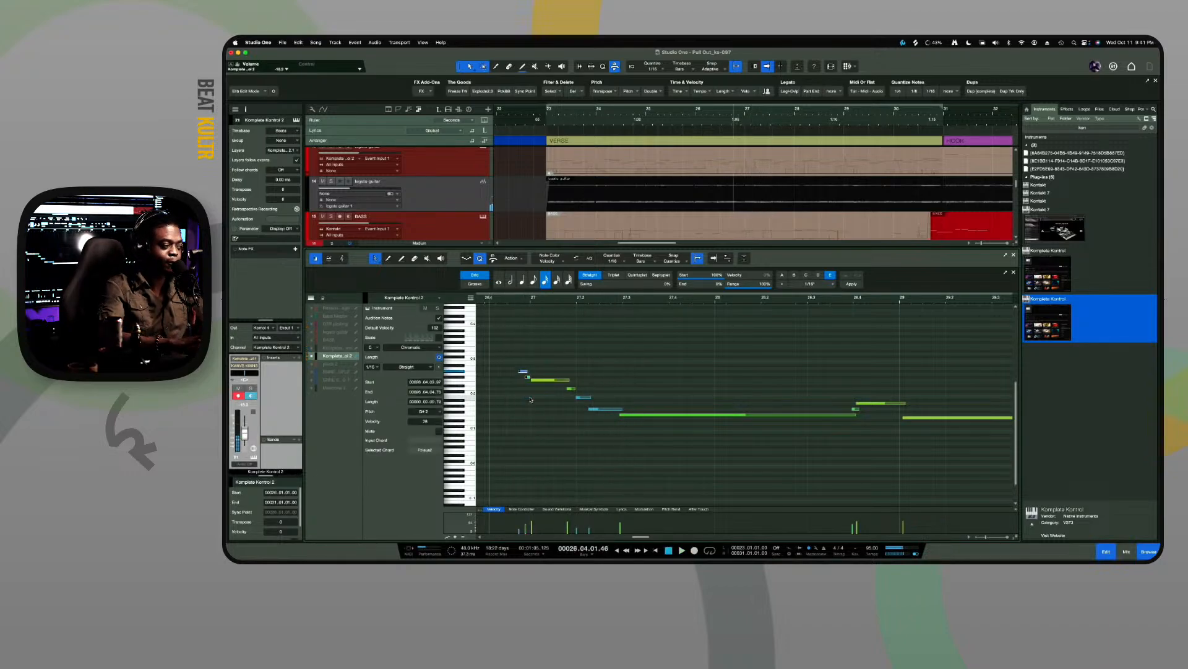
key(Up)
key(space)
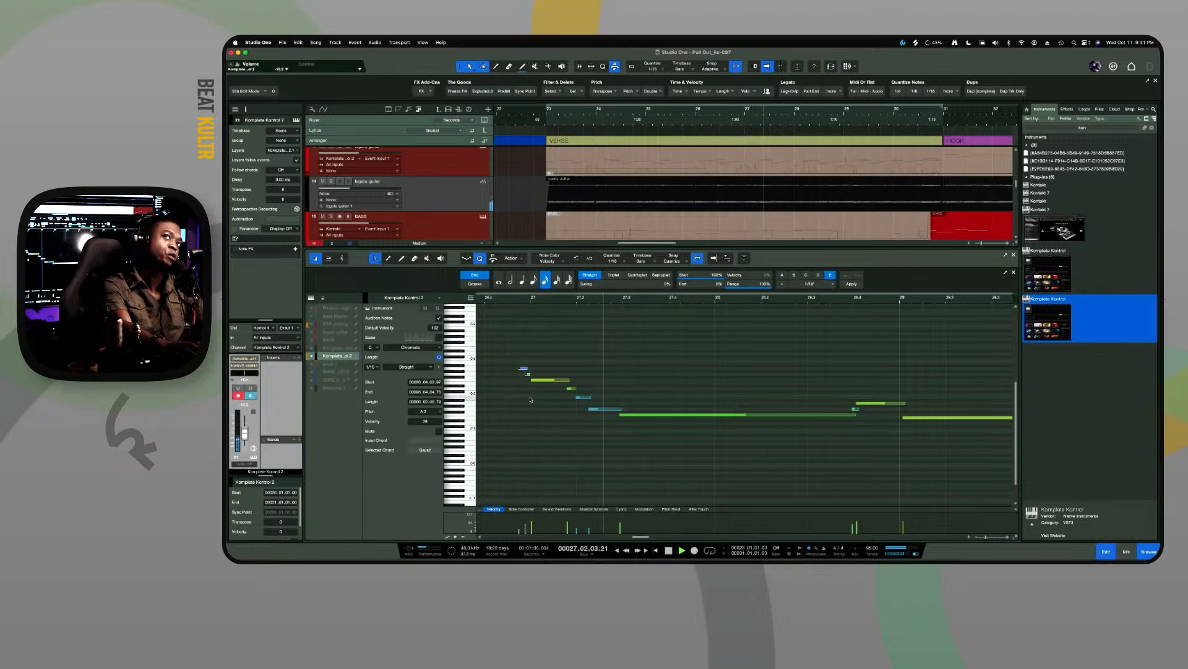
key(space)
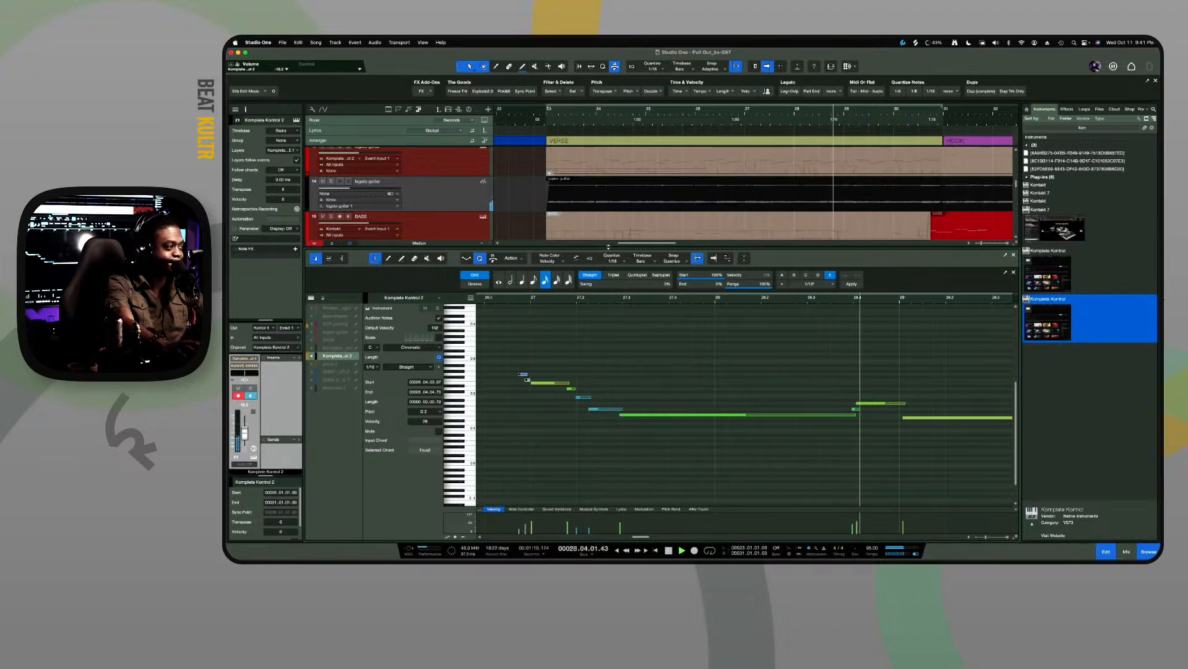
Mute the descending run of short notes leading into the long F1 note and play the part
drag(611, 262, 616, 342)
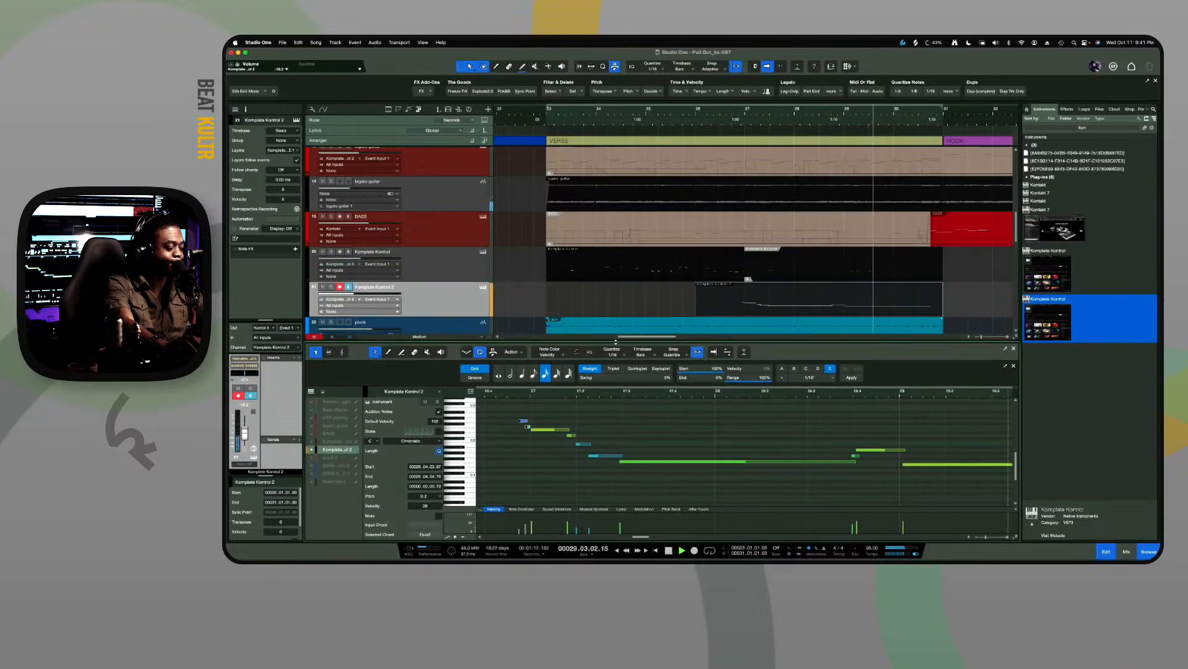
key(w)
key(w)
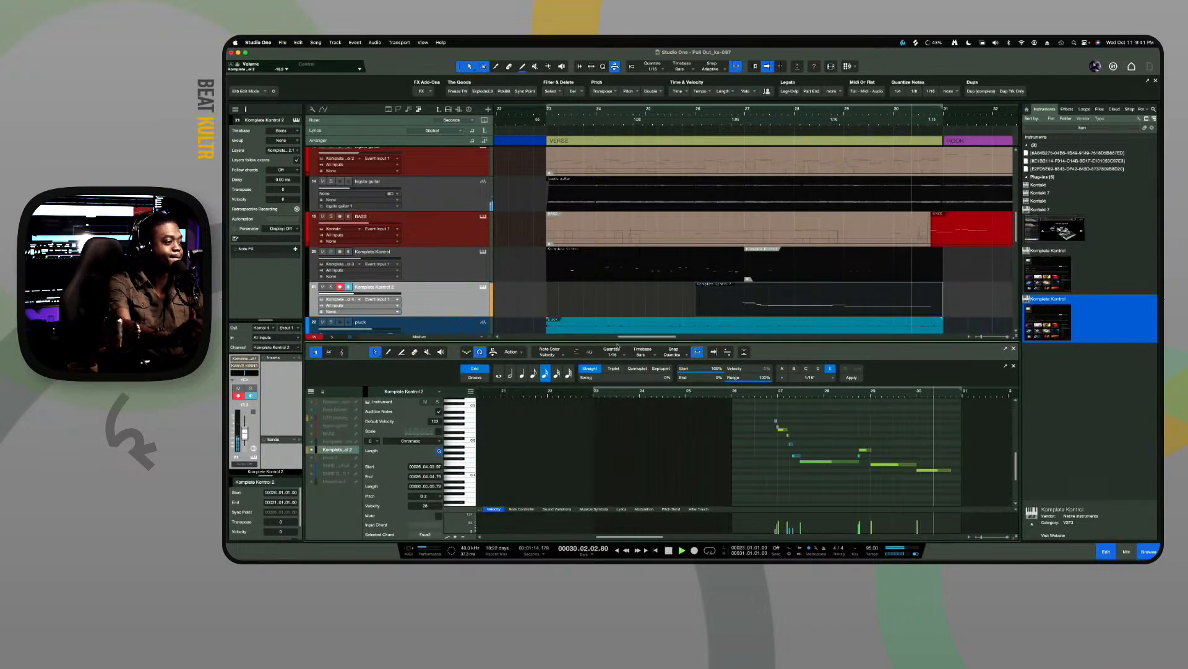
key(space)
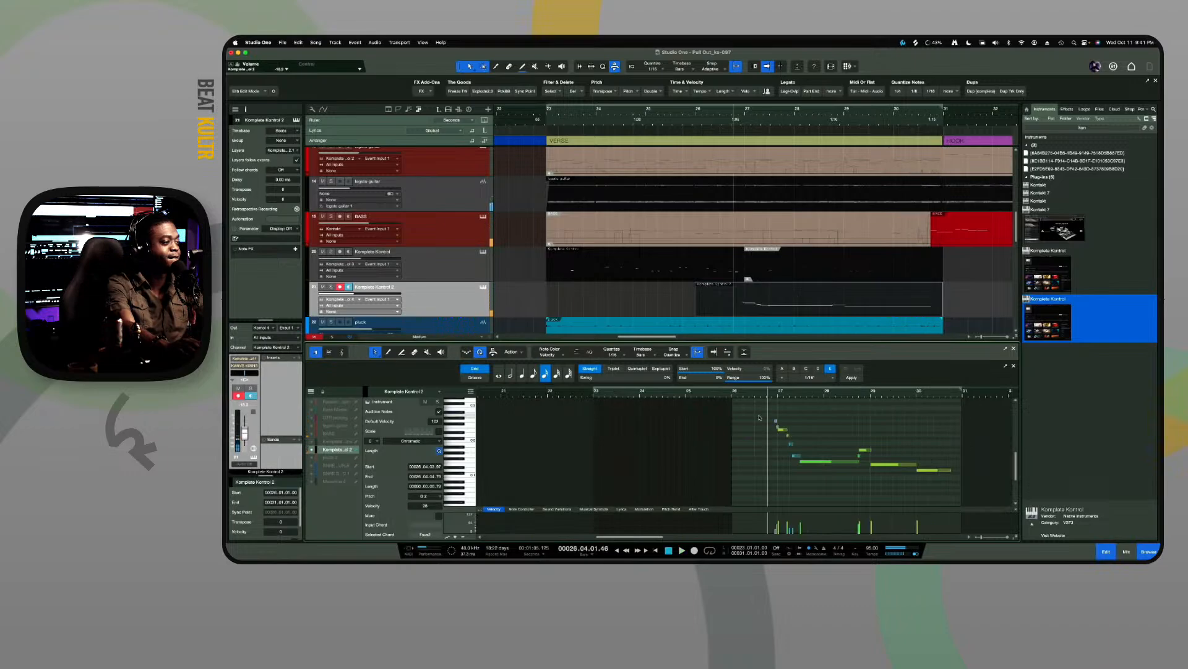
click(756, 415)
drag(754, 411, 803, 457)
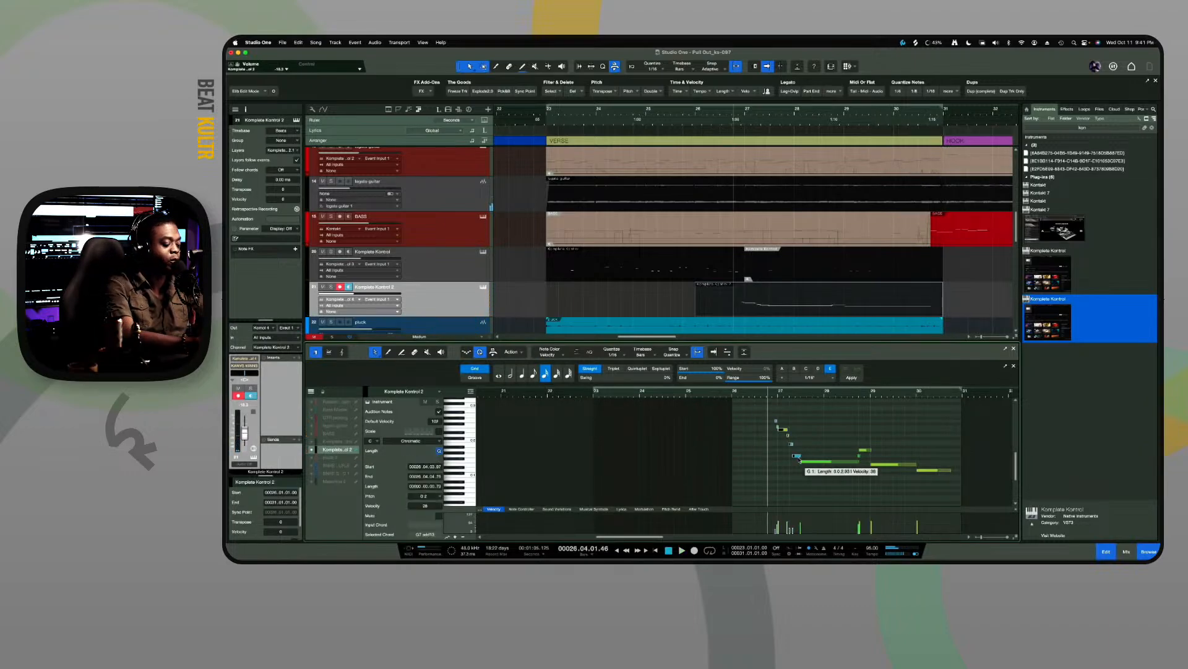
key(space)
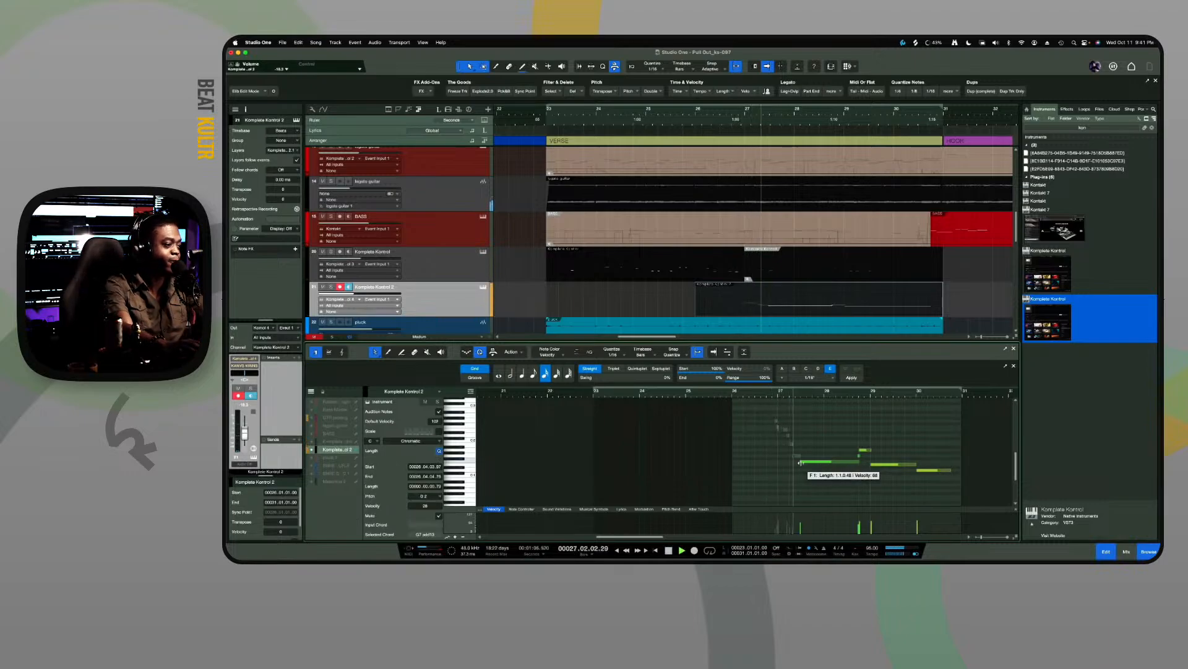
Extend the start of the long F1 note back to the beginning of bar 27 and play the part again
drag(800, 463, 780, 470)
key(space)
key(space)
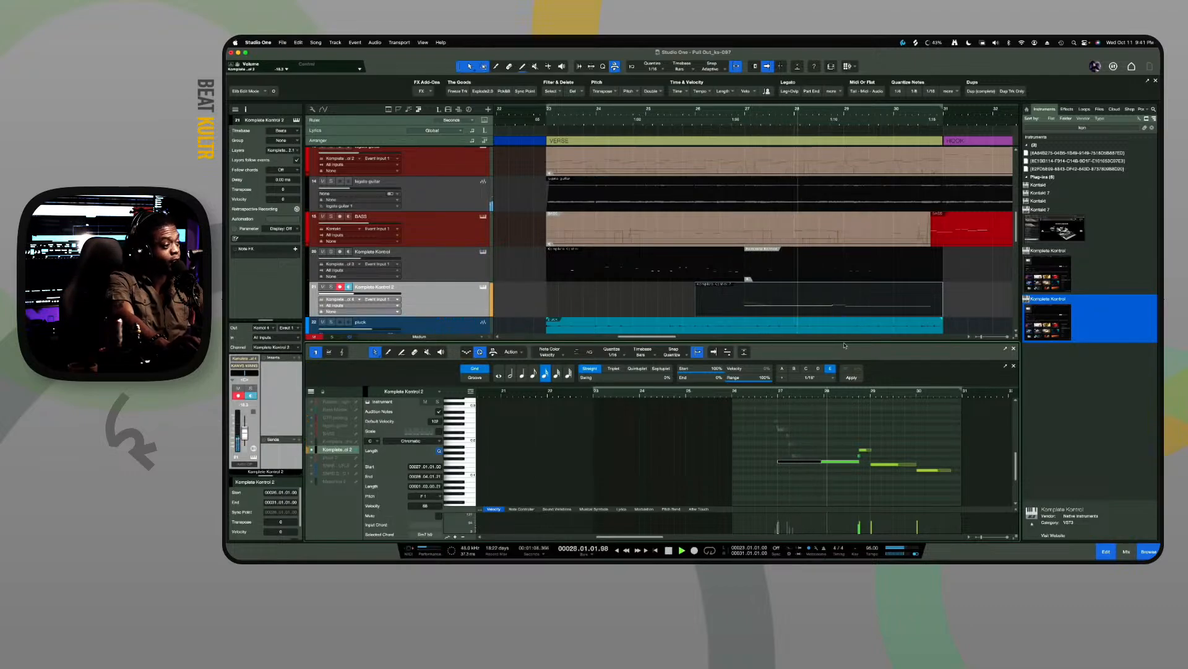
Shrink the note editor and, during playback, mute the top loop event covering bars 27 to 31 of the verse
drag(843, 343, 830, 485)
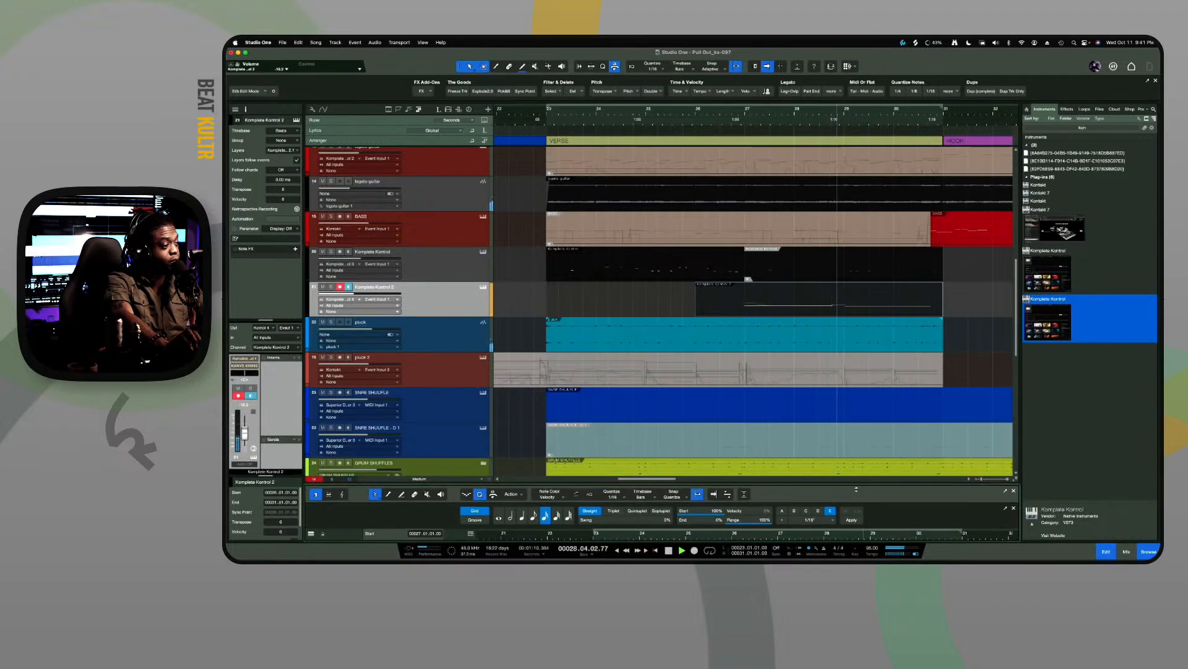
key(ctrl+space)
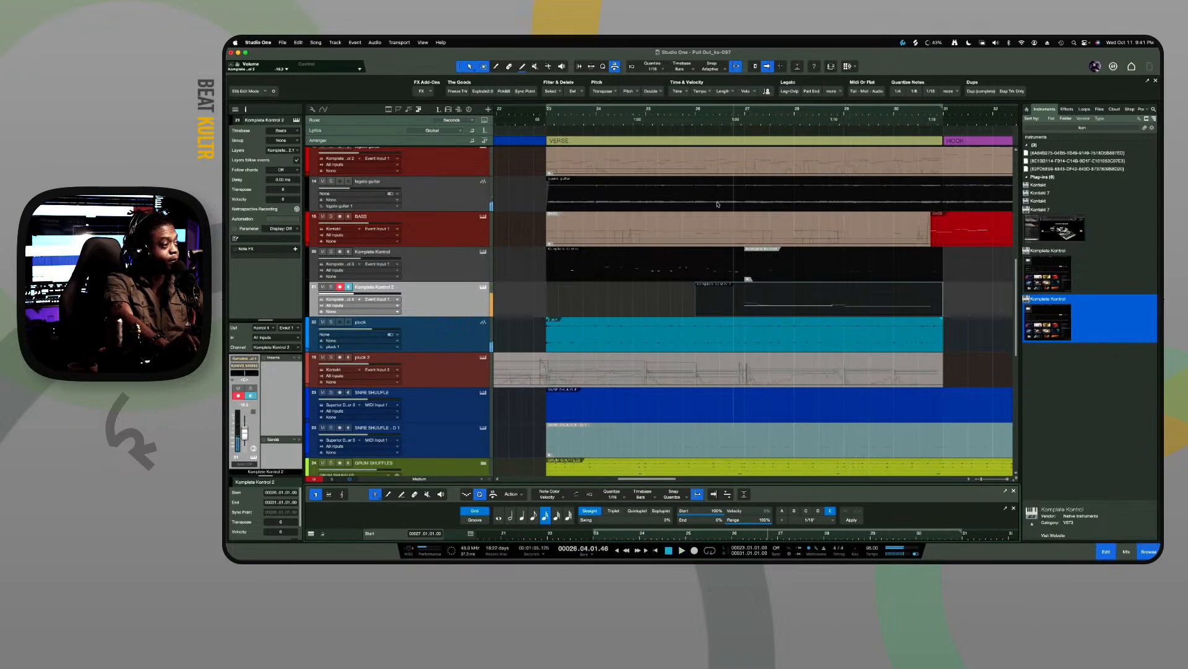
scroll(718, 204, up, 8)
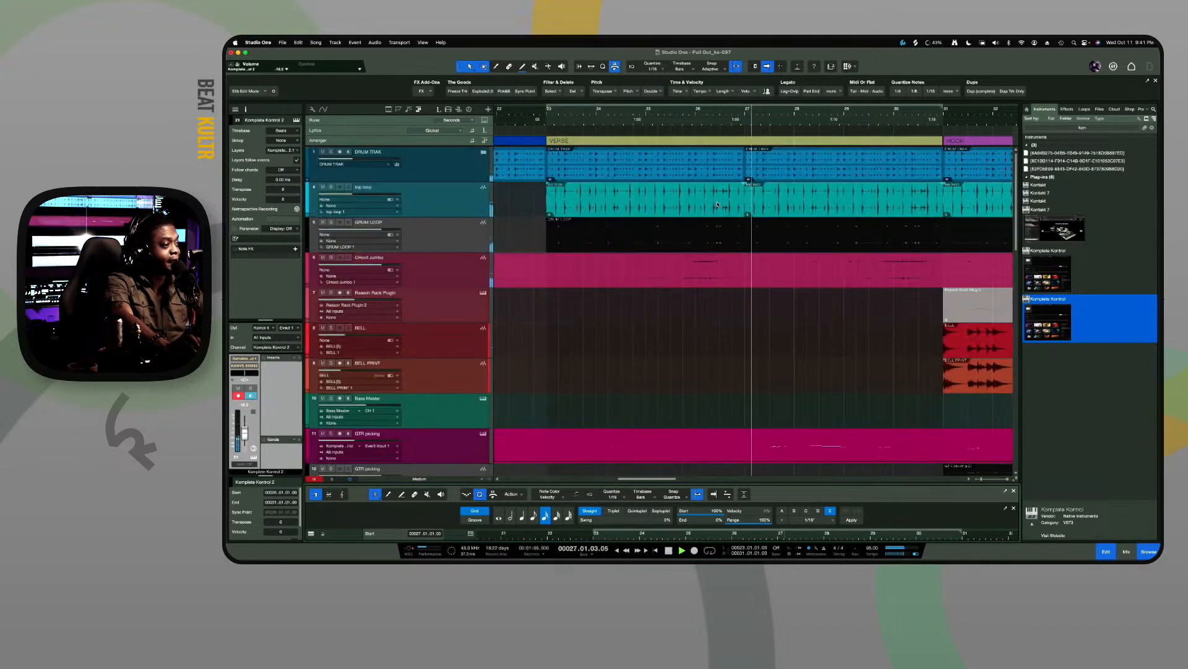
click(773, 207)
key(shift+m)
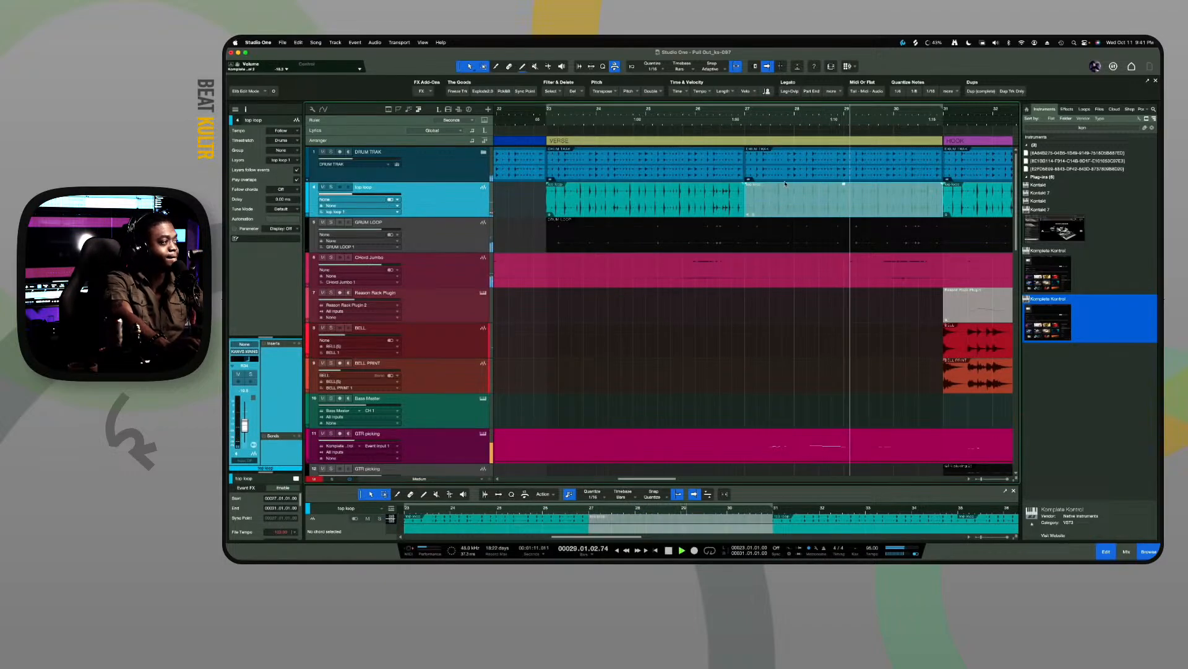
Review the events on all tracks while playback runs from the verse into the hook
scroll(795, 274, down, 20)
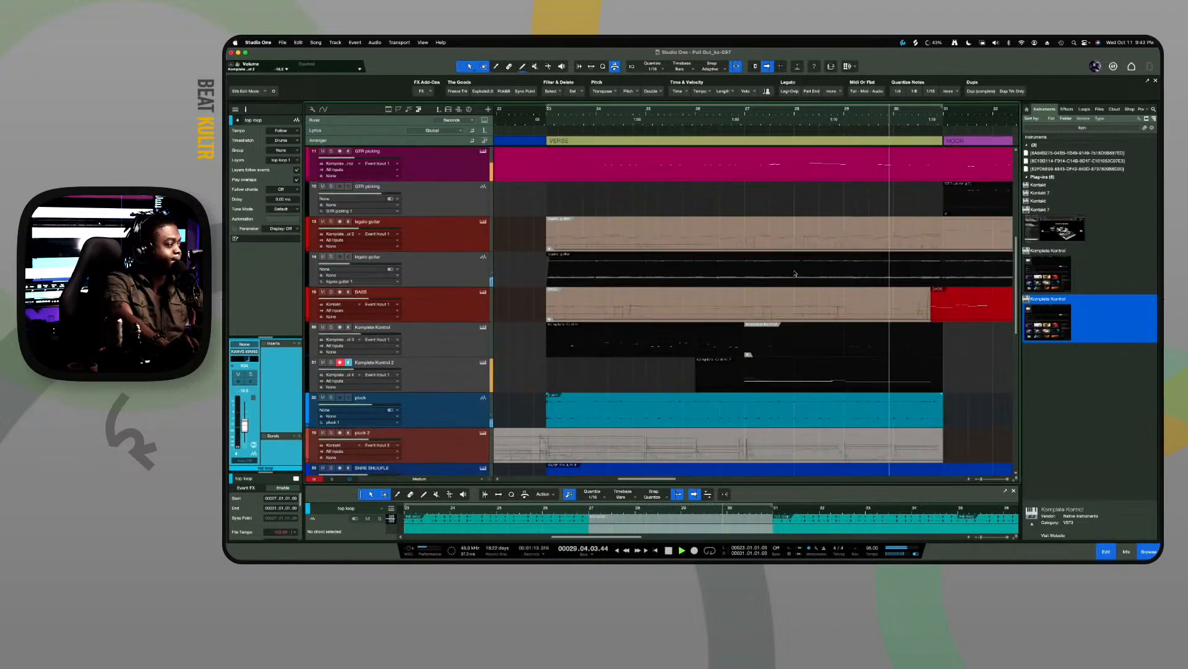
scroll(795, 274, up, 20)
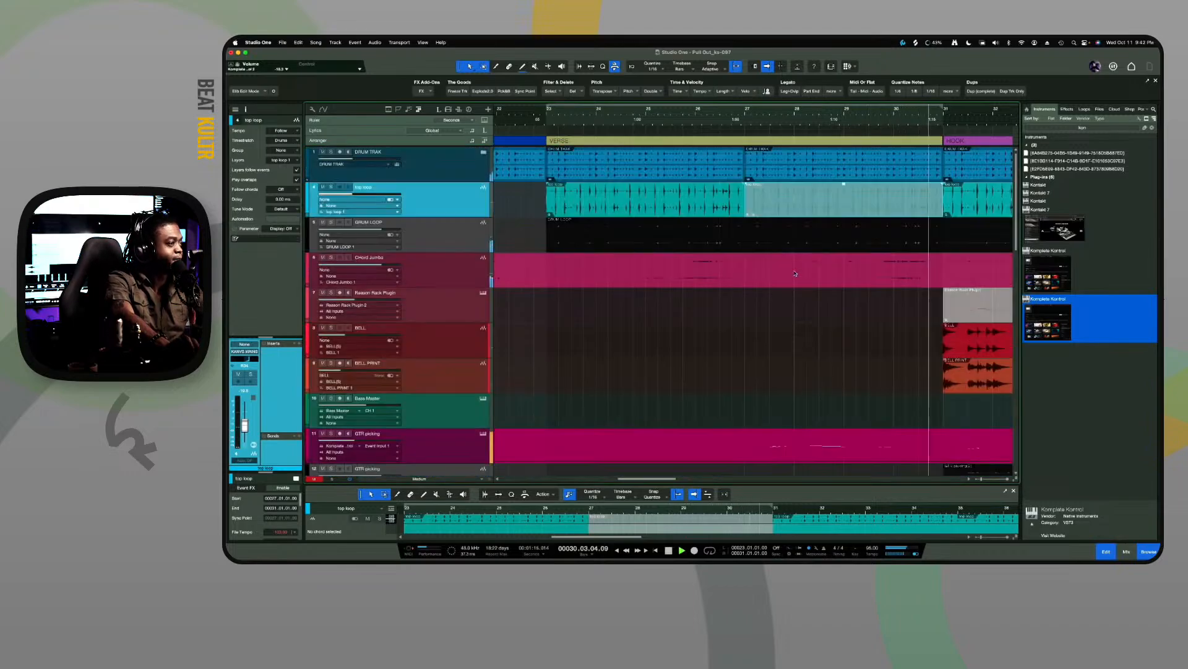
scroll(795, 274, down, 20)
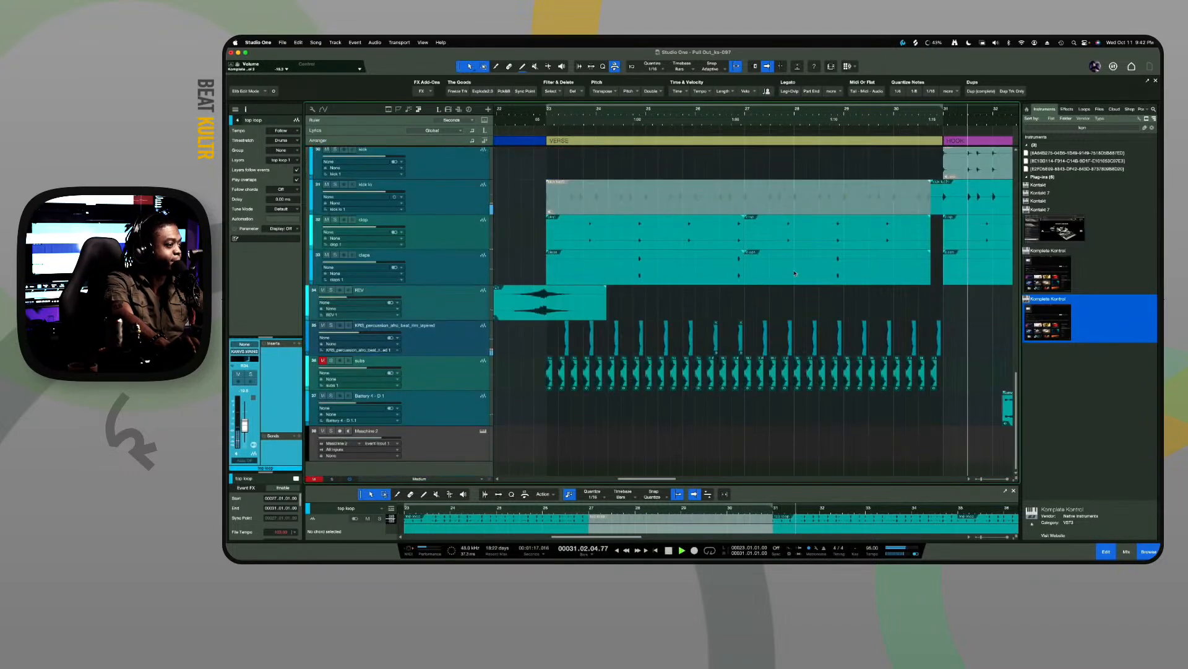
scroll(795, 274, up, 10)
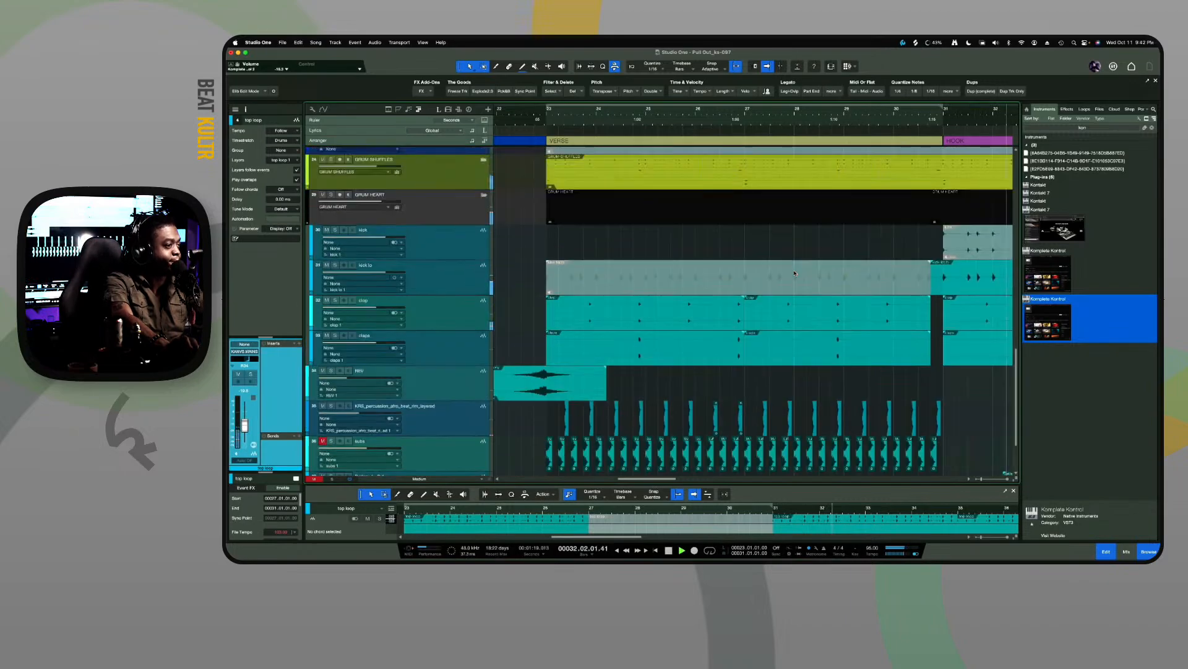
scroll(794, 273, down, 1)
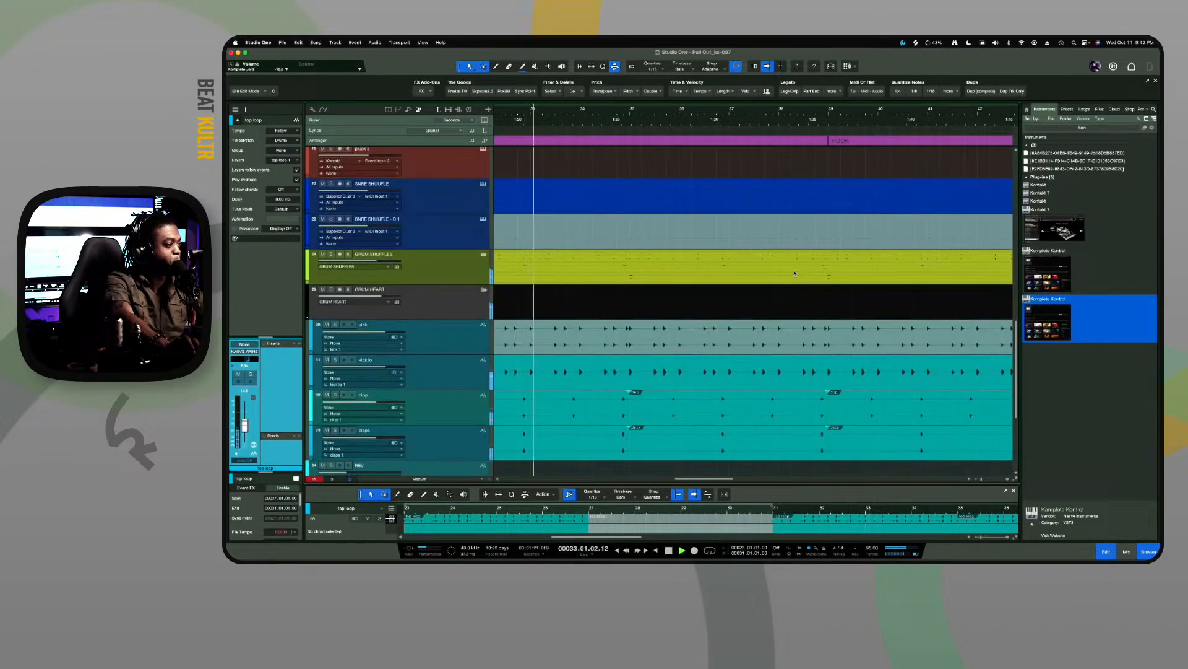
scroll(795, 273, left, 5)
scroll(795, 273, left, 2)
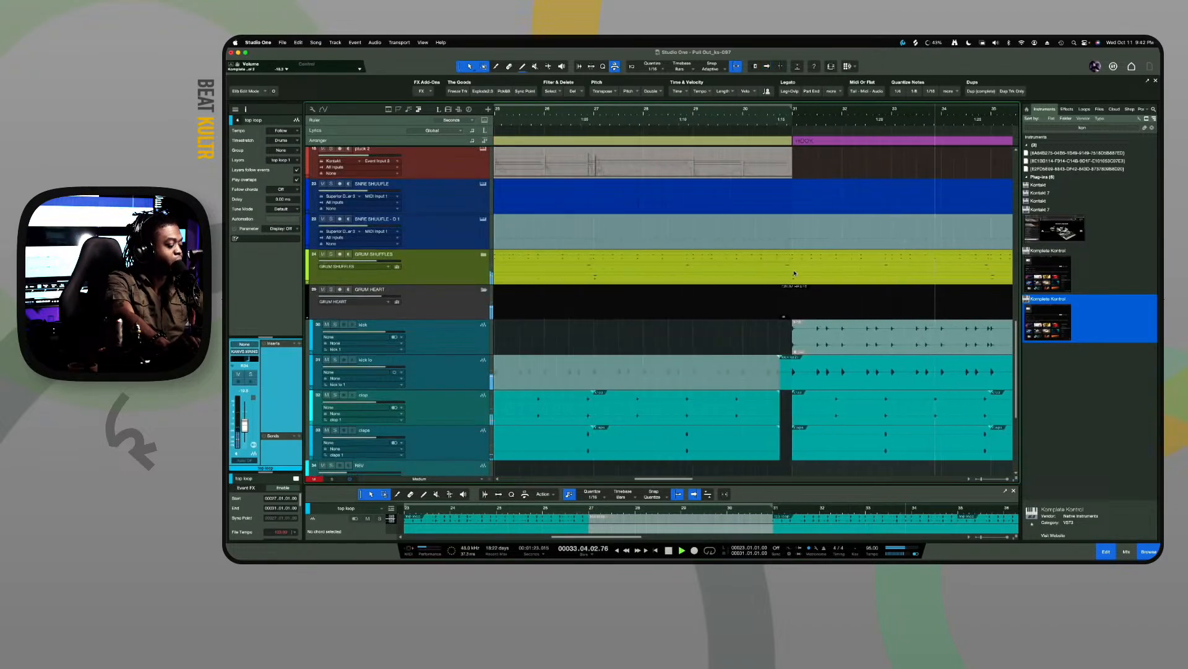
Hide the browser and rename the KRS percussion afro beat rim layered track as "snap crack"
key(F5)
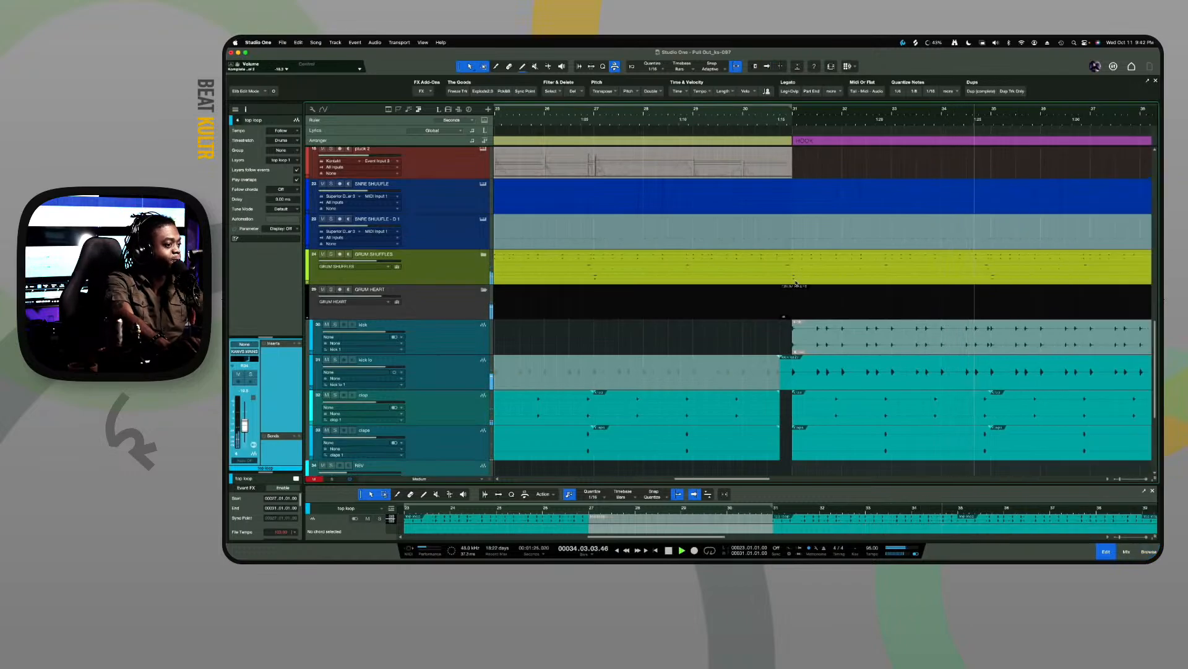
scroll(799, 287, left, 3)
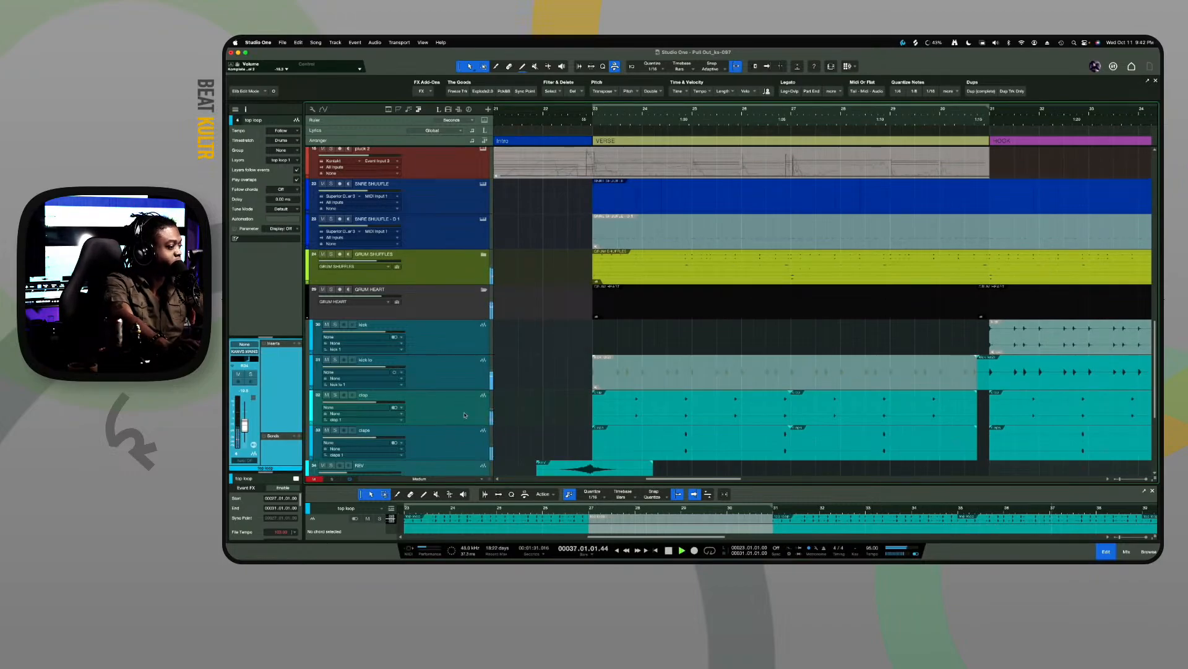
scroll(477, 415, down, 5)
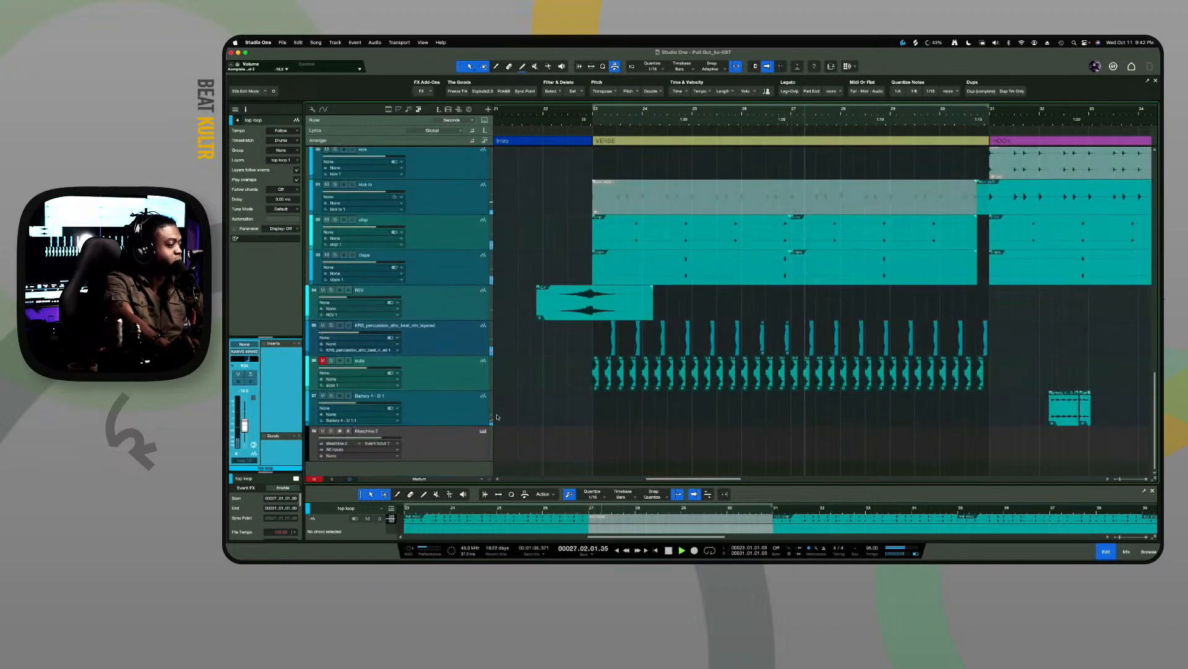
scroll(497, 416, up, 8)
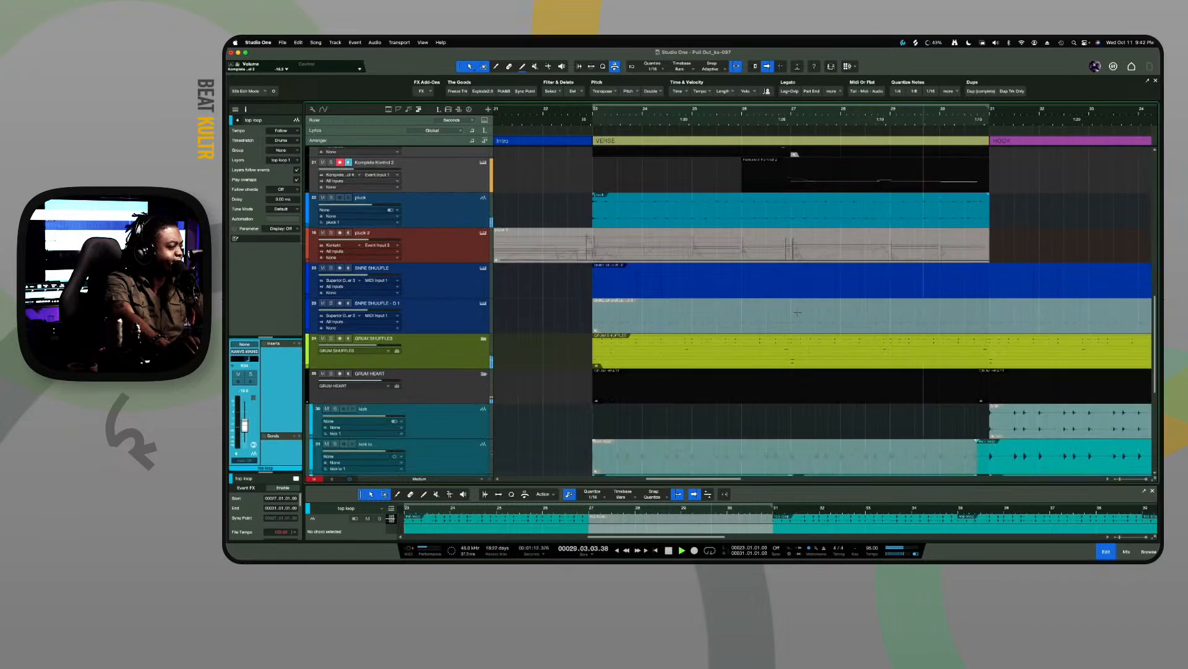
scroll(697, 194, down, 4)
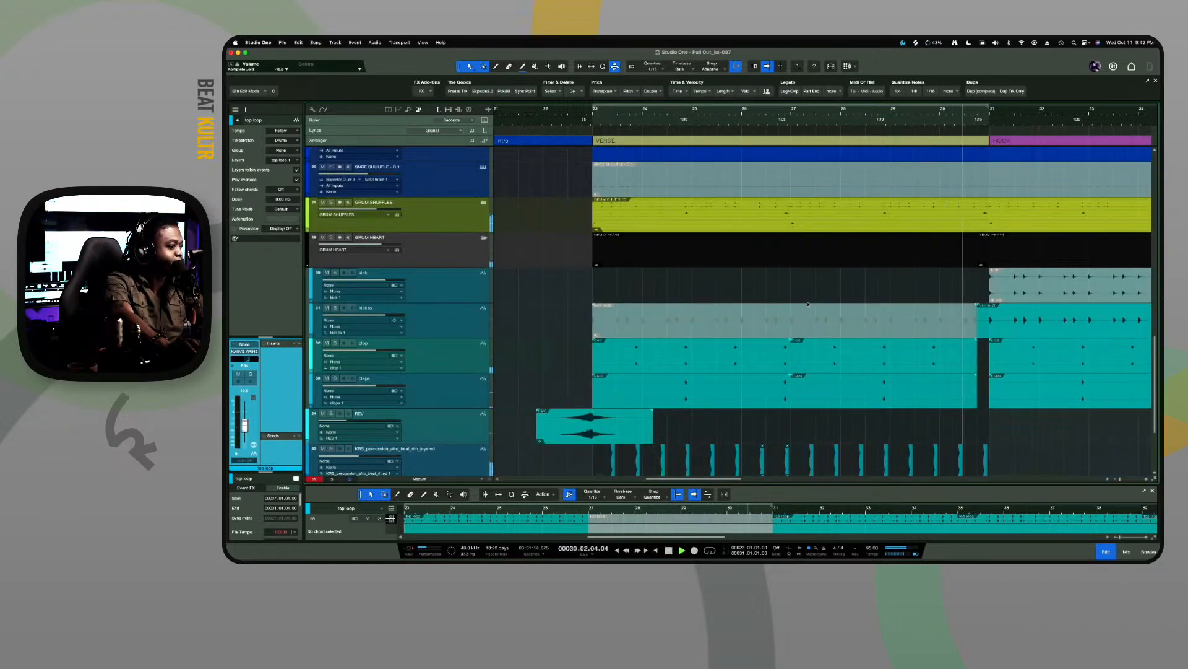
scroll(808, 306, down, 3)
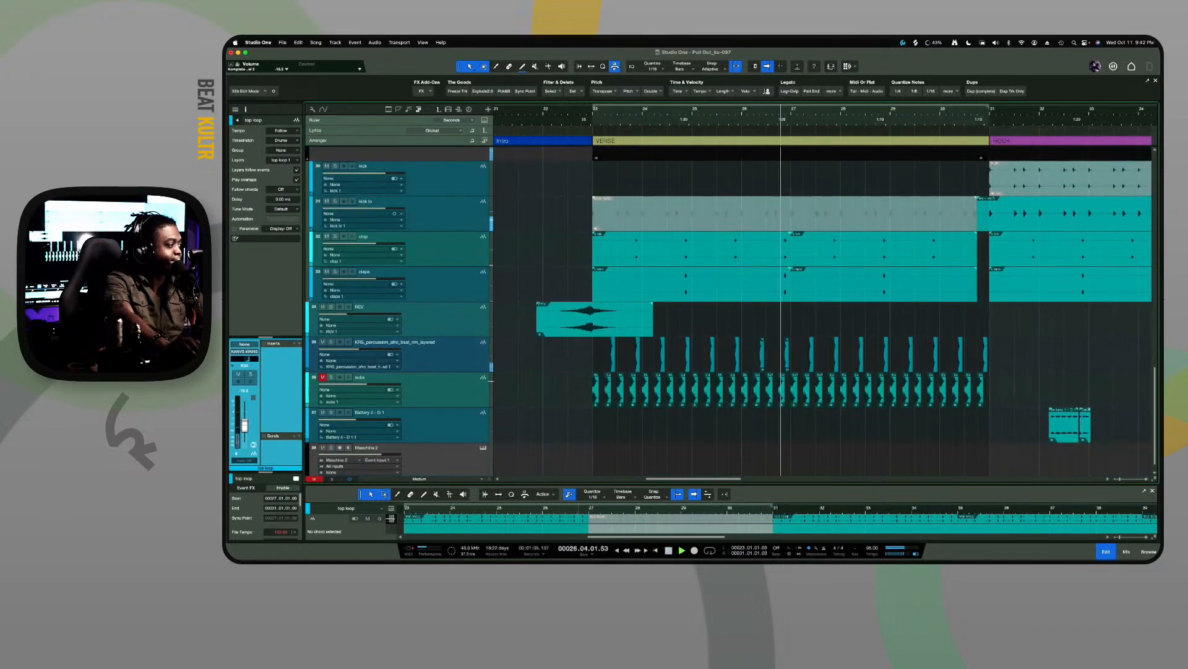
click(358, 345)
double_click(409, 342)
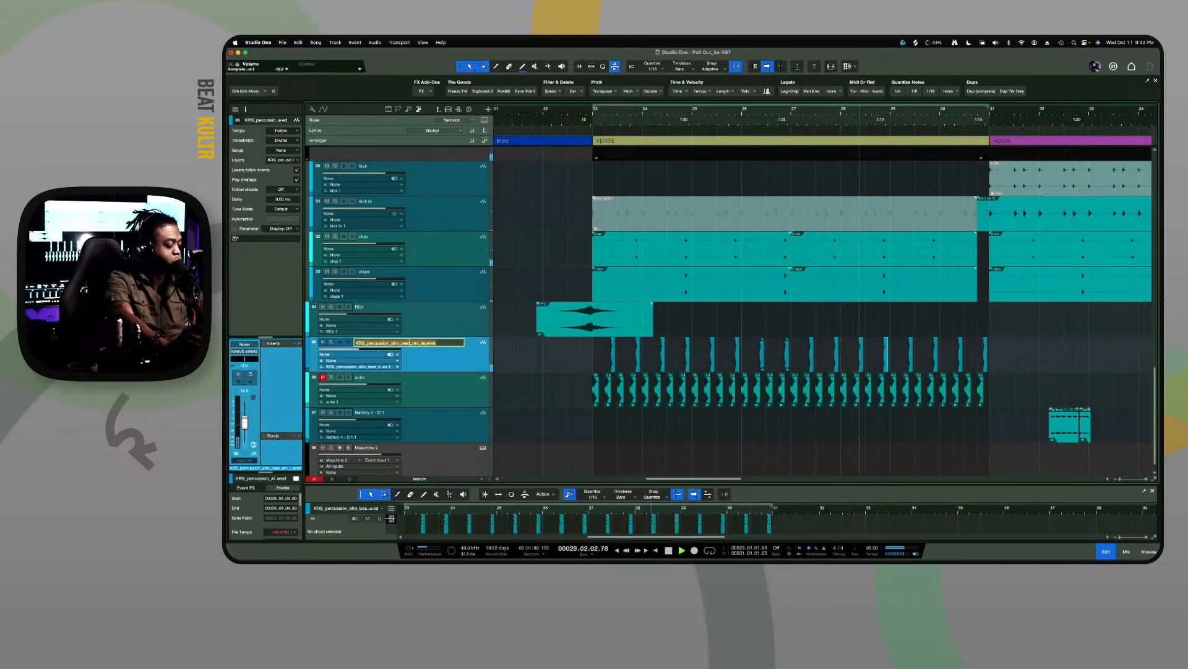
text(ap)
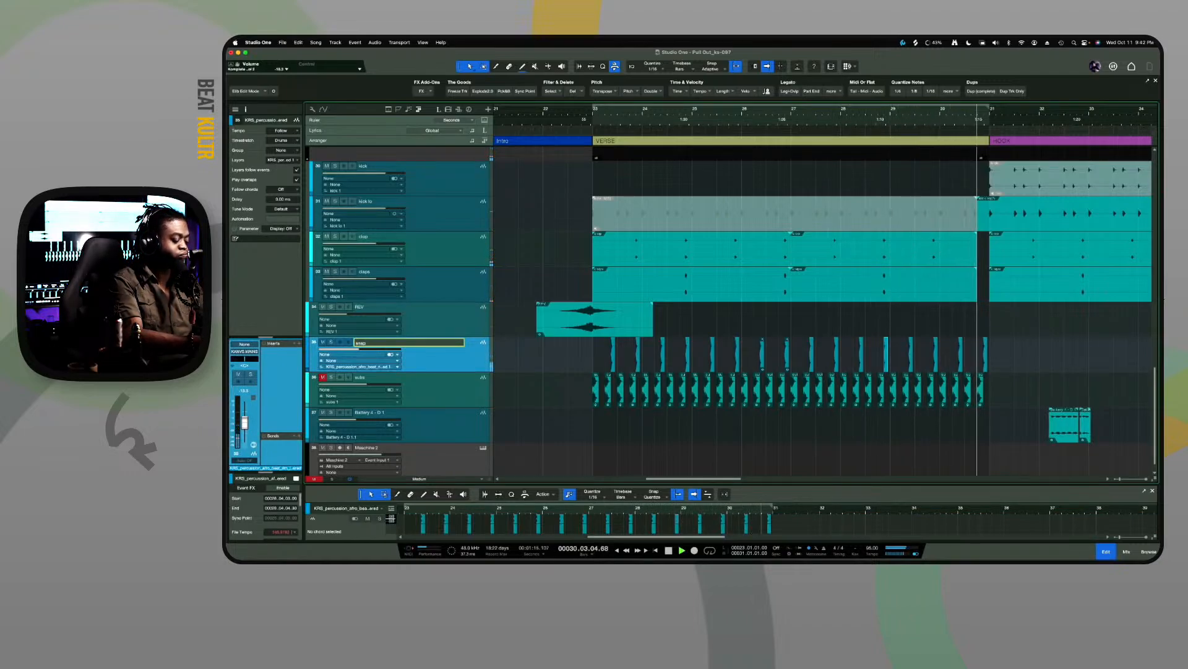
text( orack)
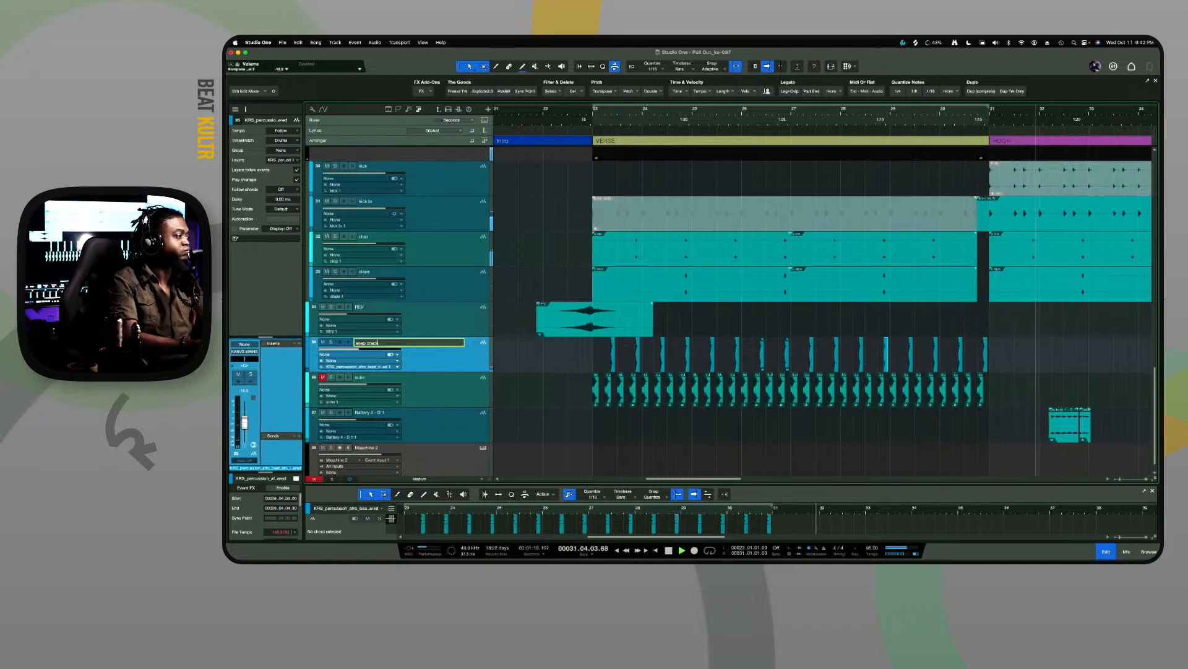
key(Return)
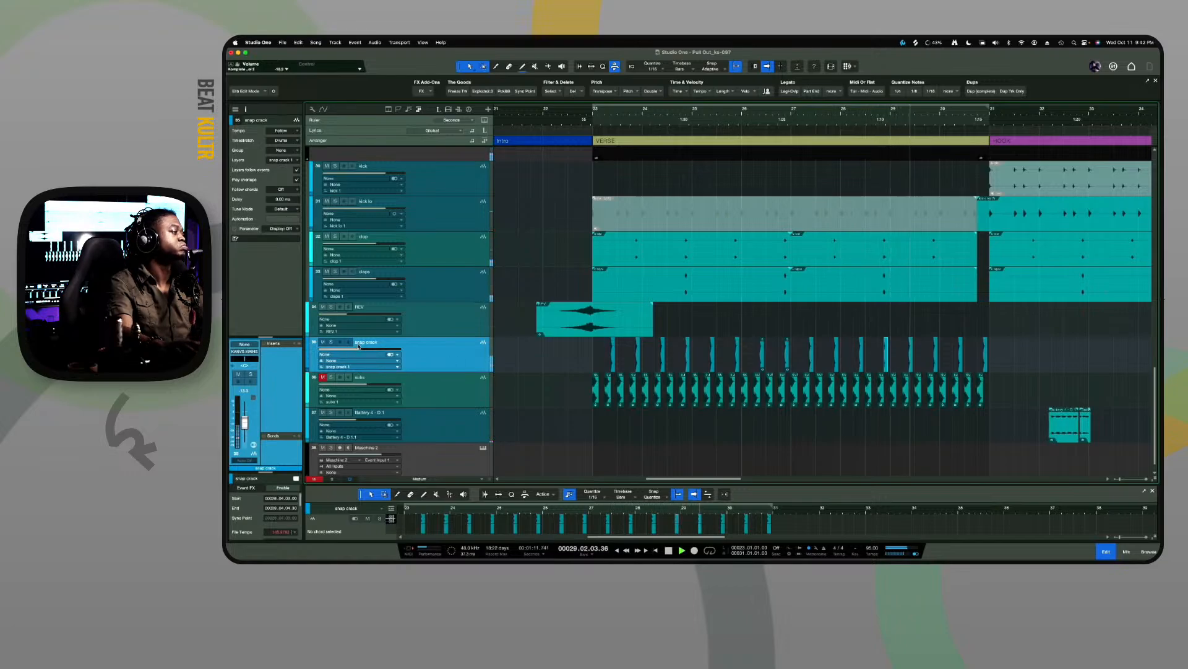
Fine-tune the snap crack track's volume by ear while the verse plays
drag(359, 350, 356, 353)
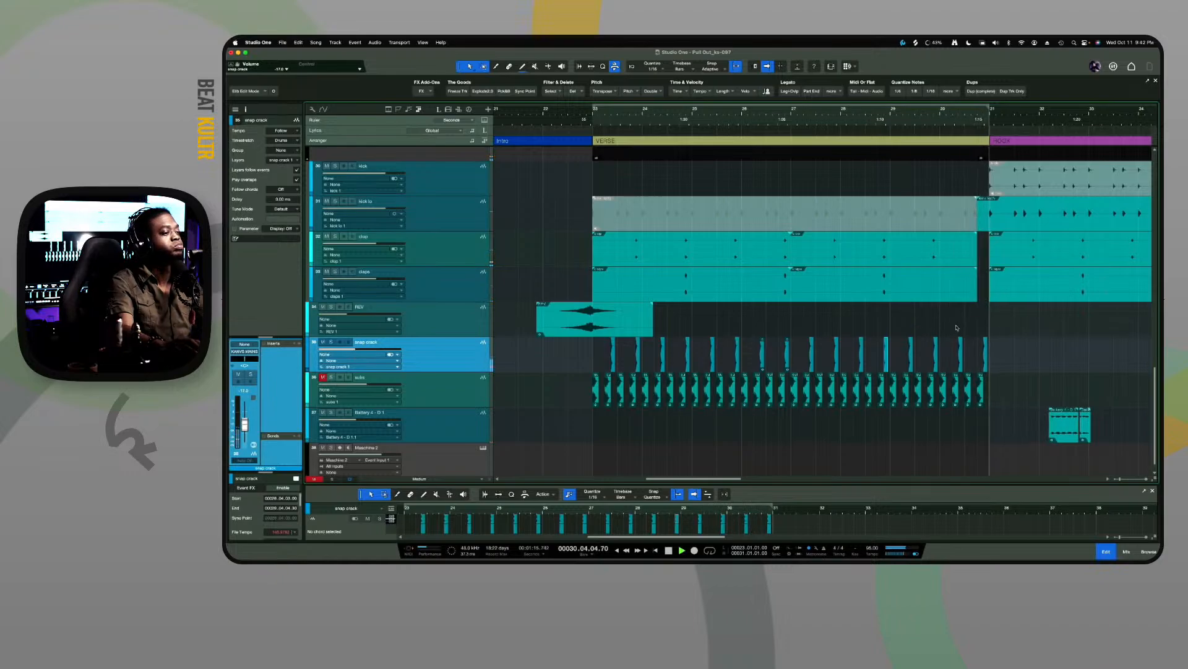
key(space)
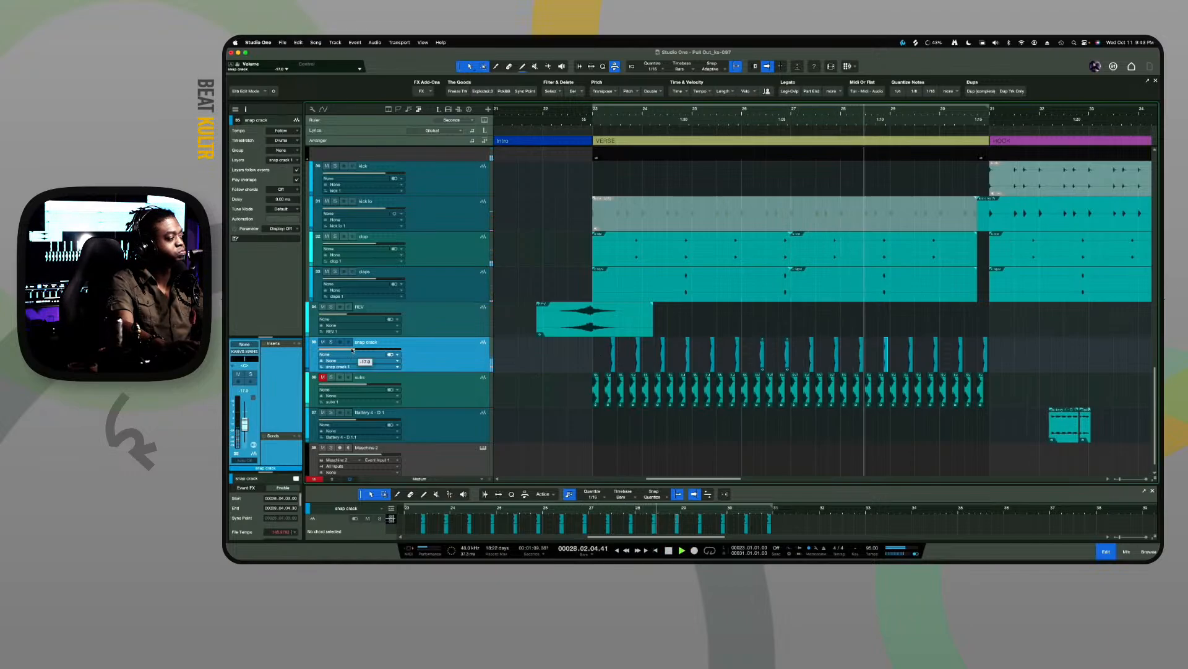
drag(348, 348, 353, 349)
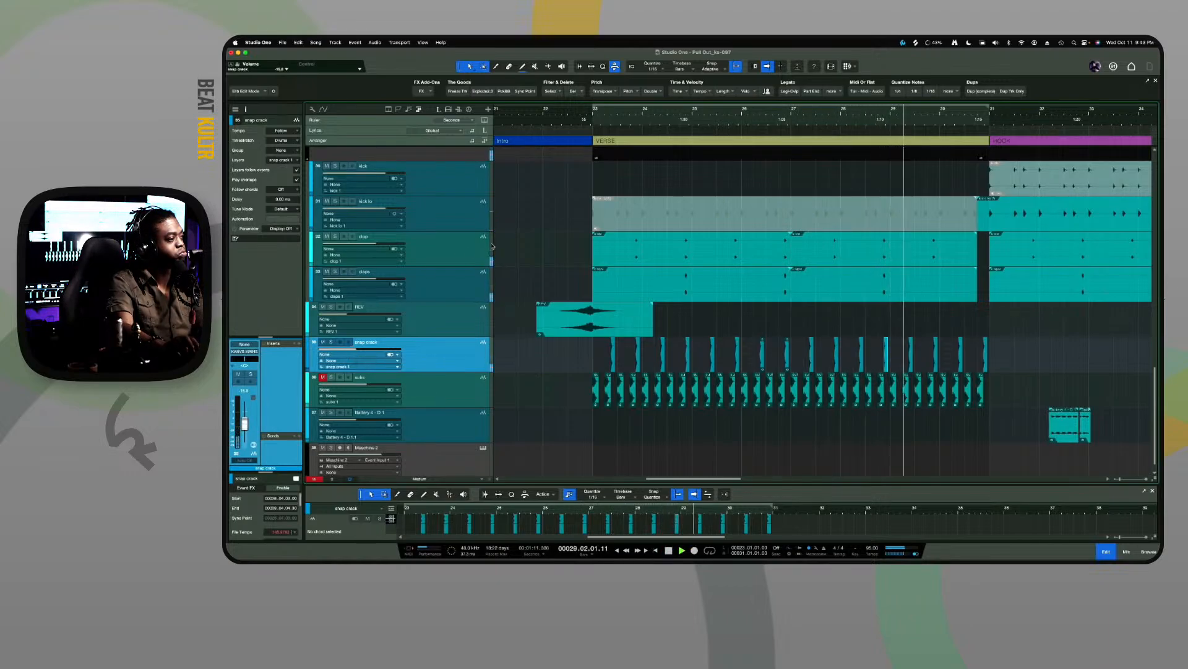
Review the instrument and percussion tracks across the verse and both hooks during playback, and stop playback near the end of the second hook
scroll(492, 247, up, 4)
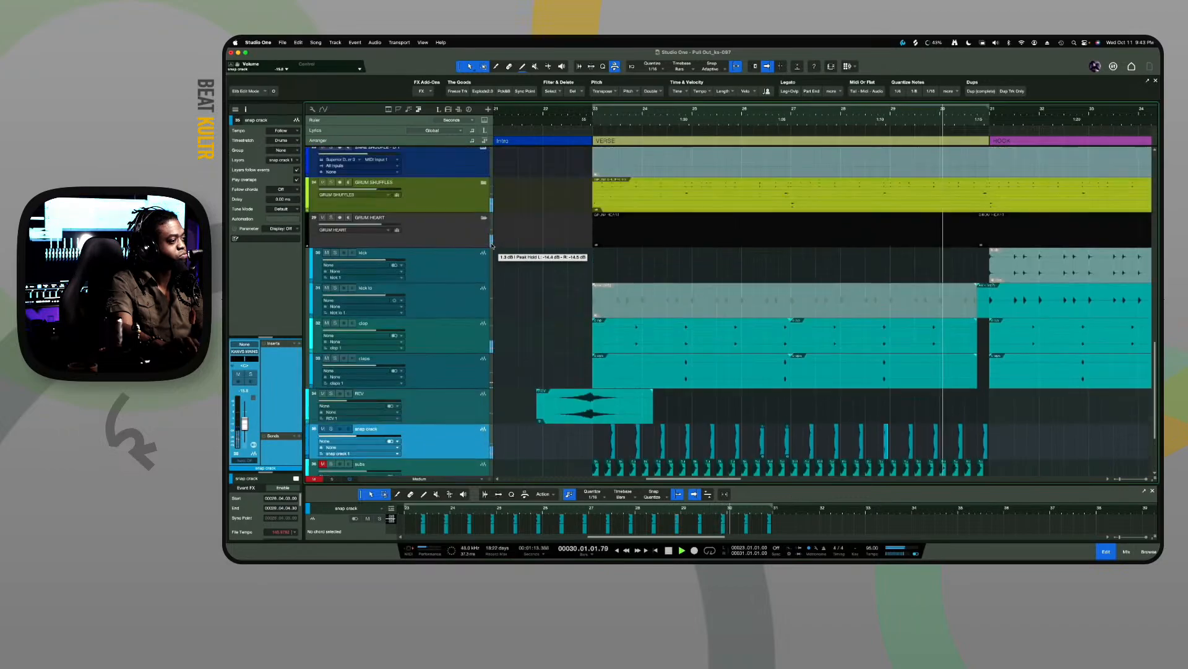
scroll(492, 247, up, 16)
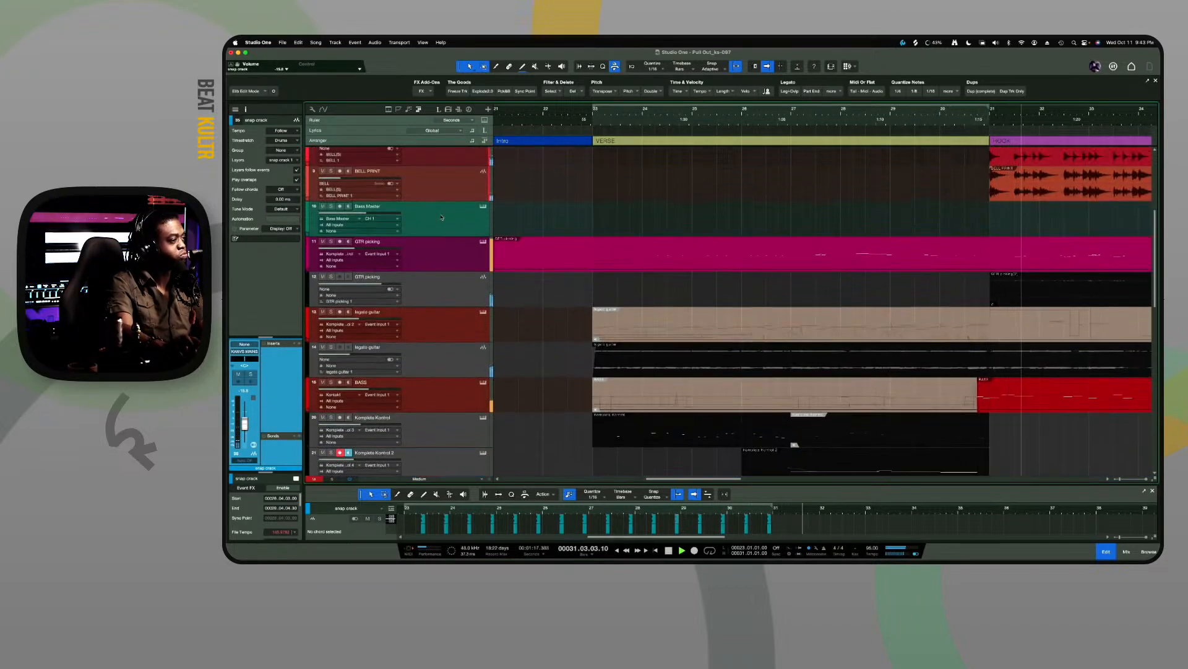
scroll(442, 217, down, 3)
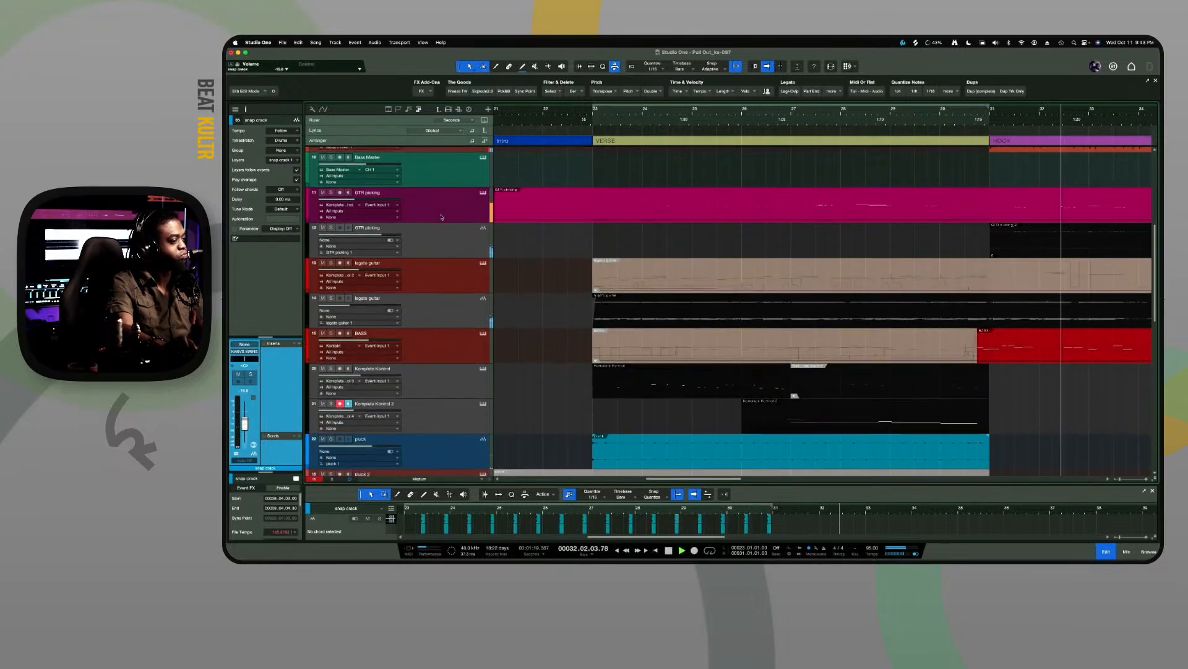
scroll(442, 217, down, 2)
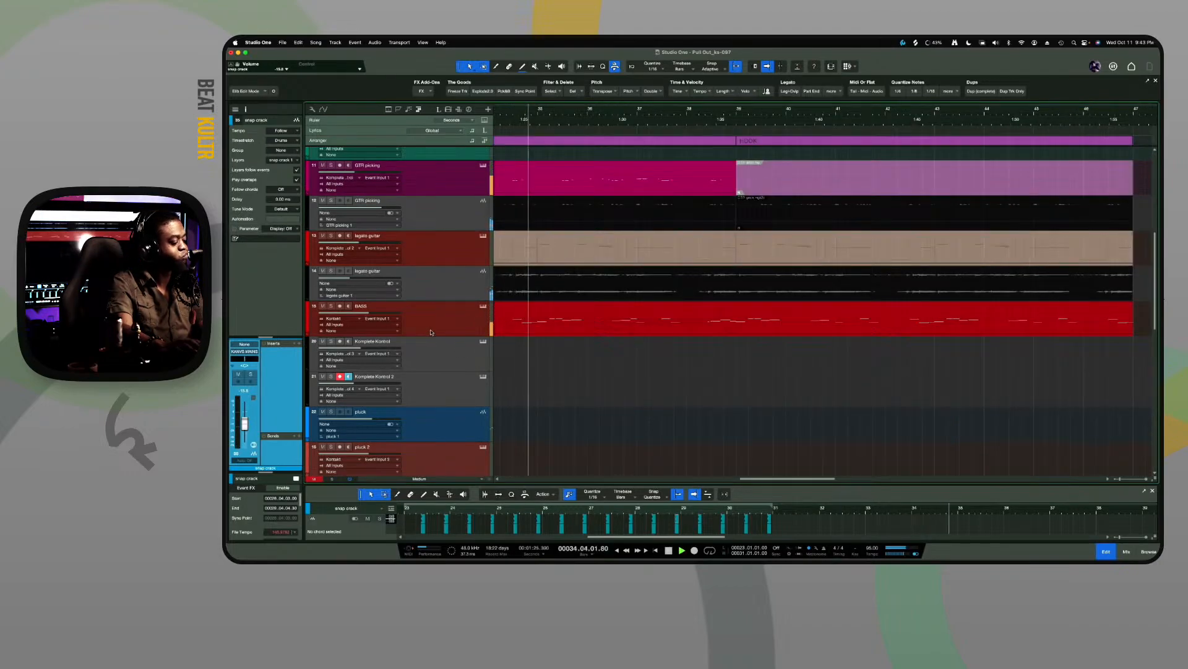
key(w)
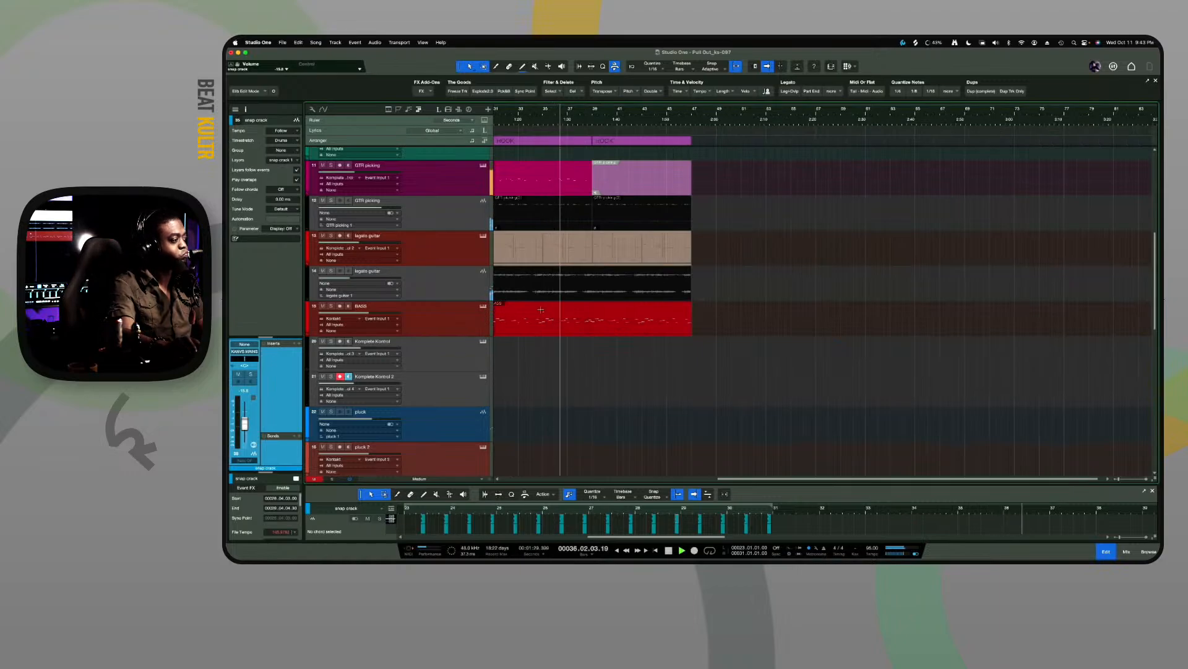
scroll(541, 310, left, 5)
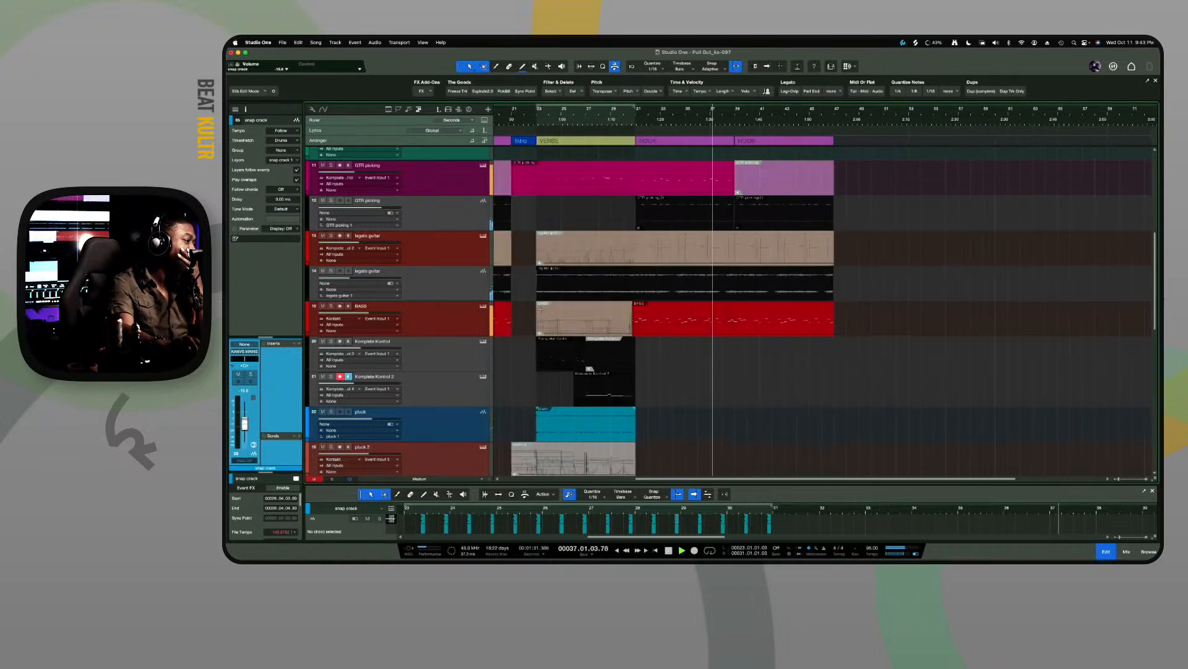
scroll(541, 309, down, 10)
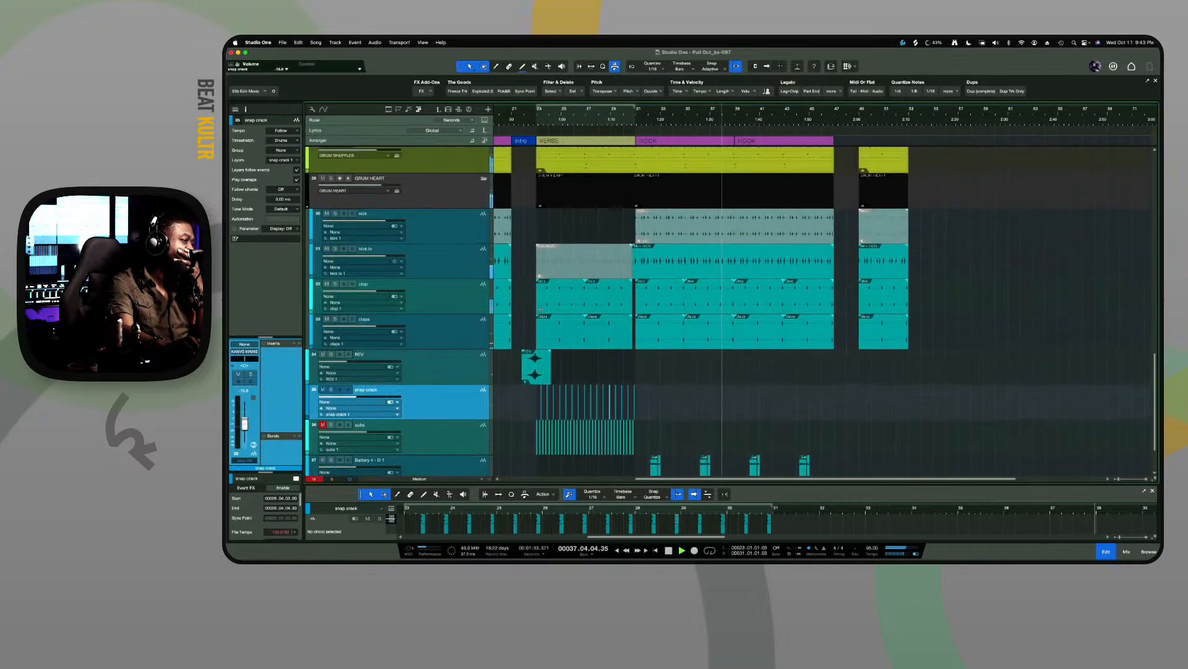
scroll(541, 309, up, 12)
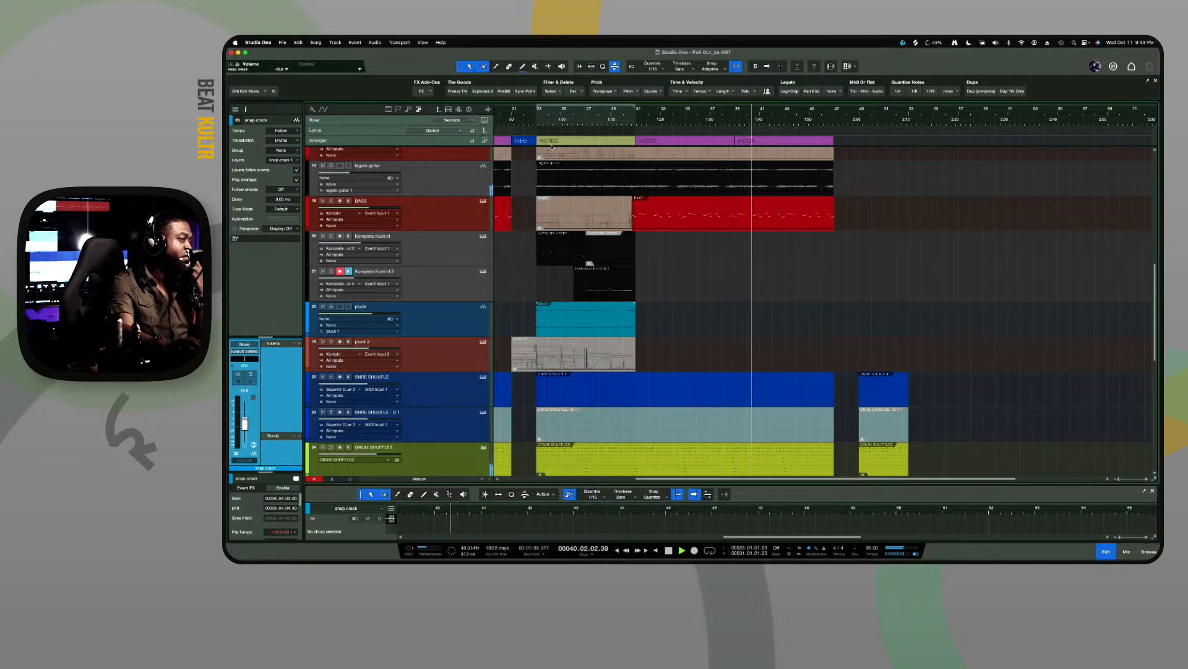
scroll(593, 217, down, 12)
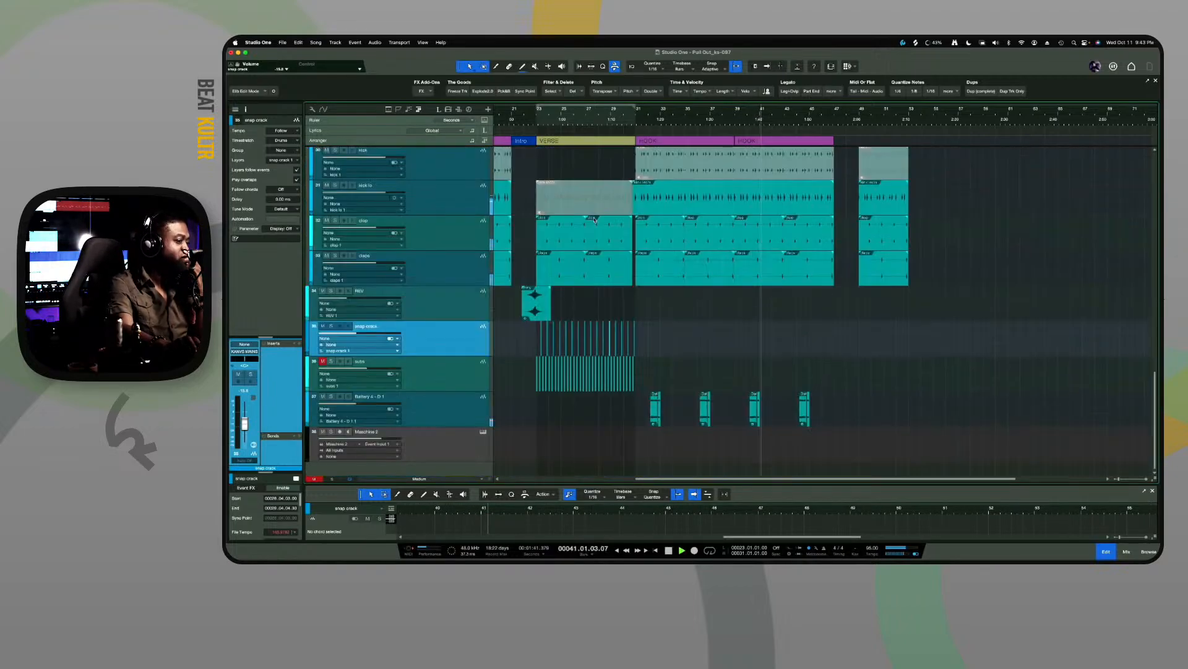
scroll(594, 218, up, 4)
scroll(594, 218, down, 4)
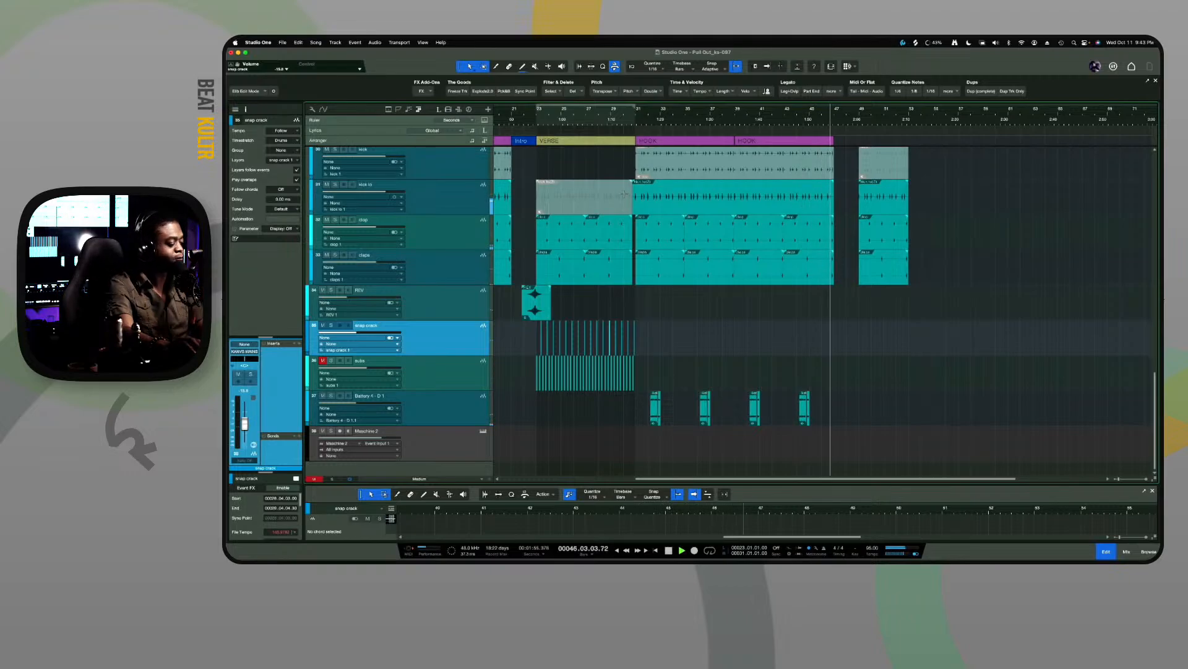
key(space)
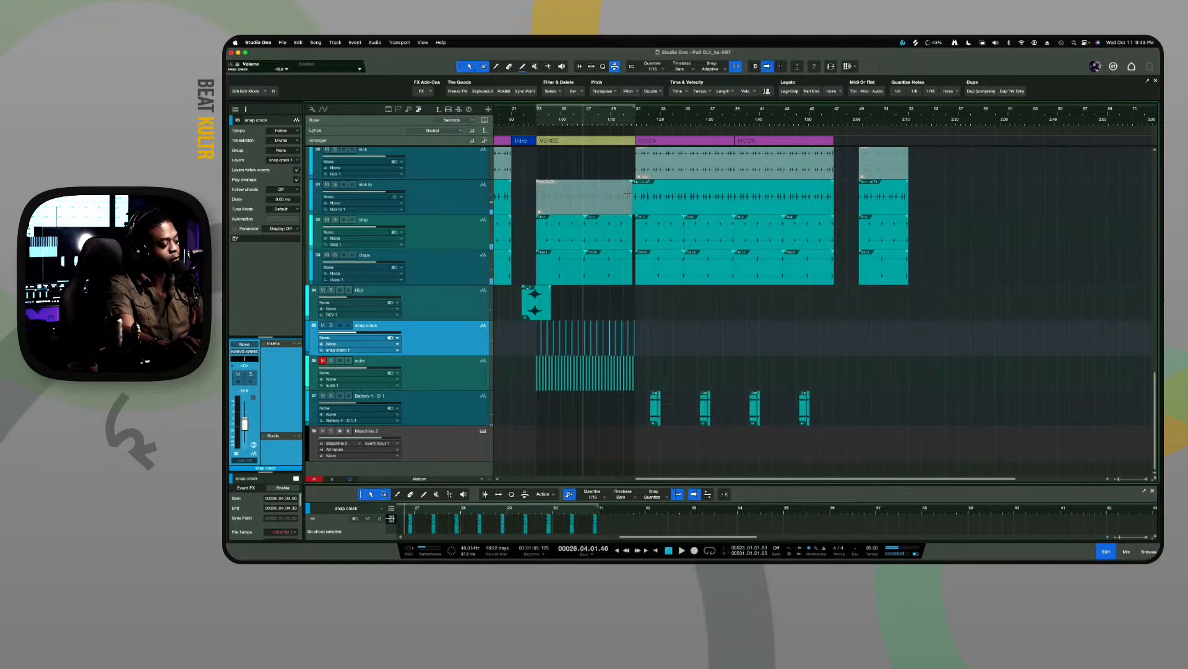
Show the enlarged mixer and insert the bx_masterdesk effect on the main output channel, ahead of The God Particle
key(F3)
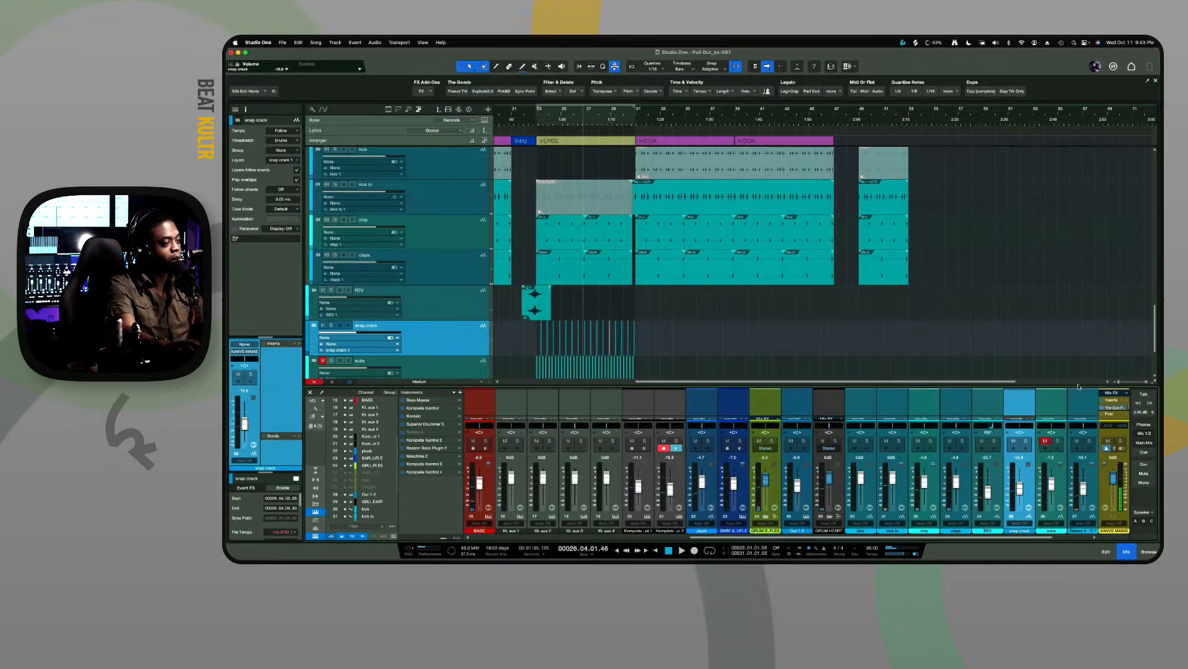
key(F5)
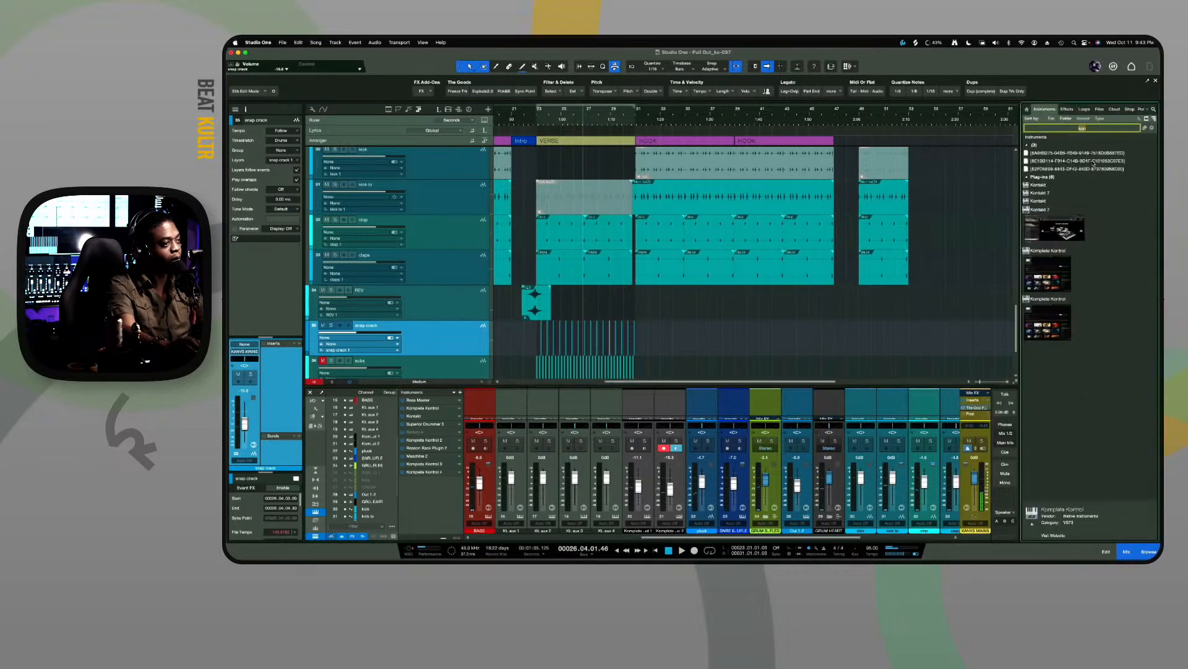
click(1069, 110)
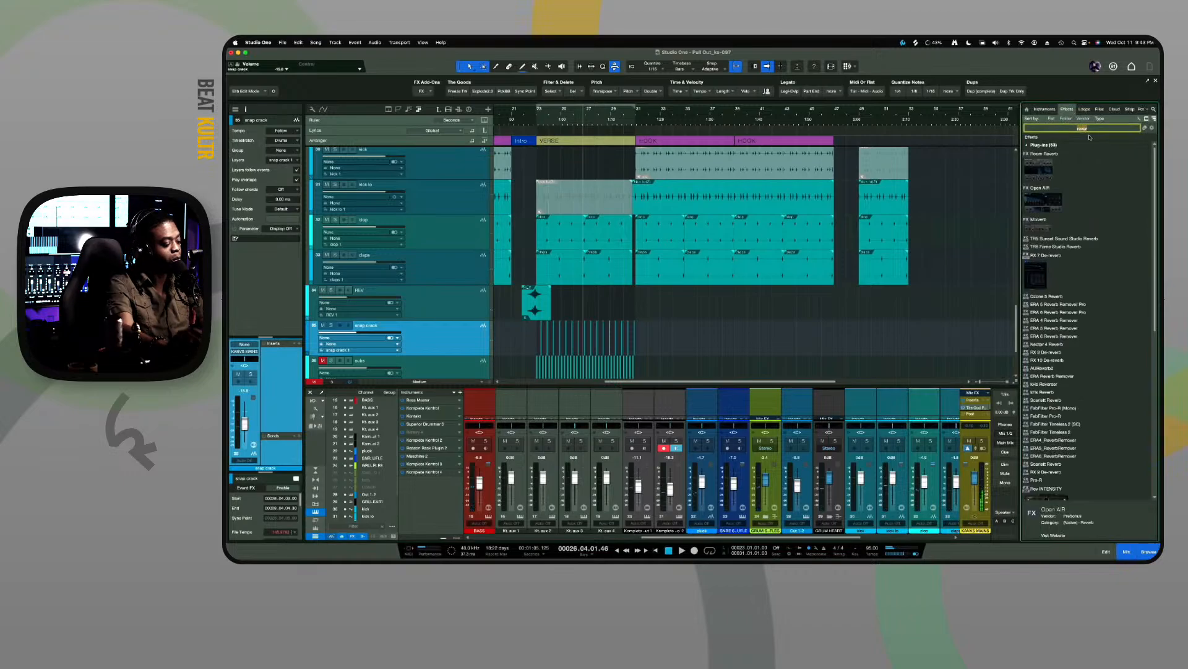
text(max)
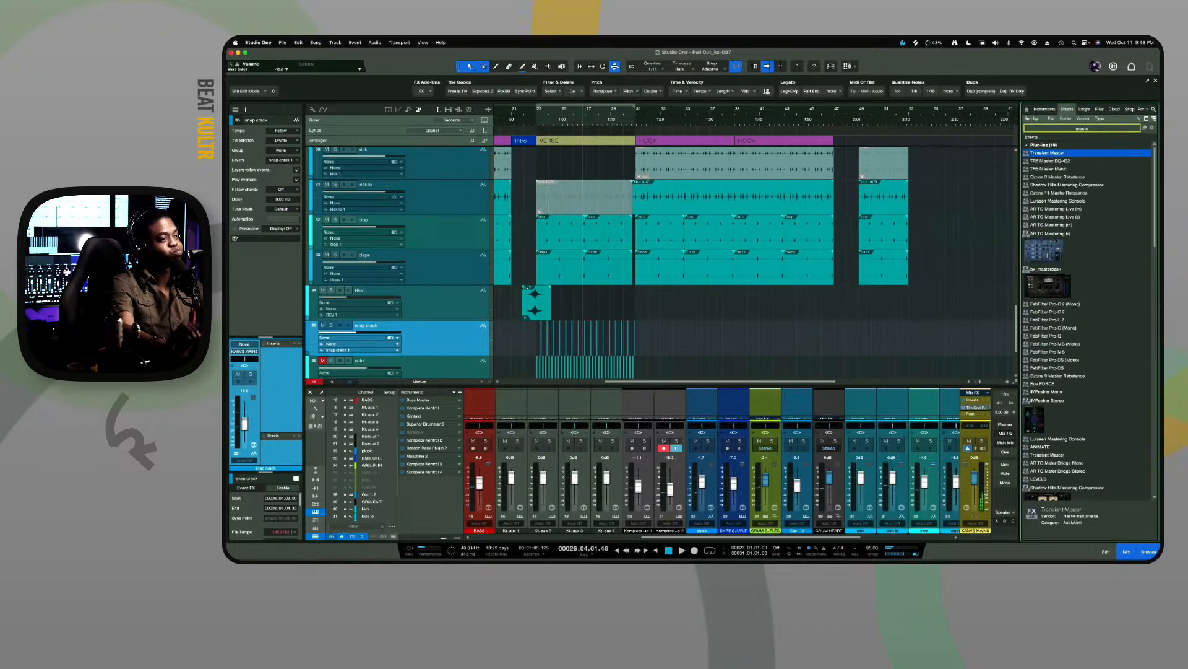
click(1048, 288)
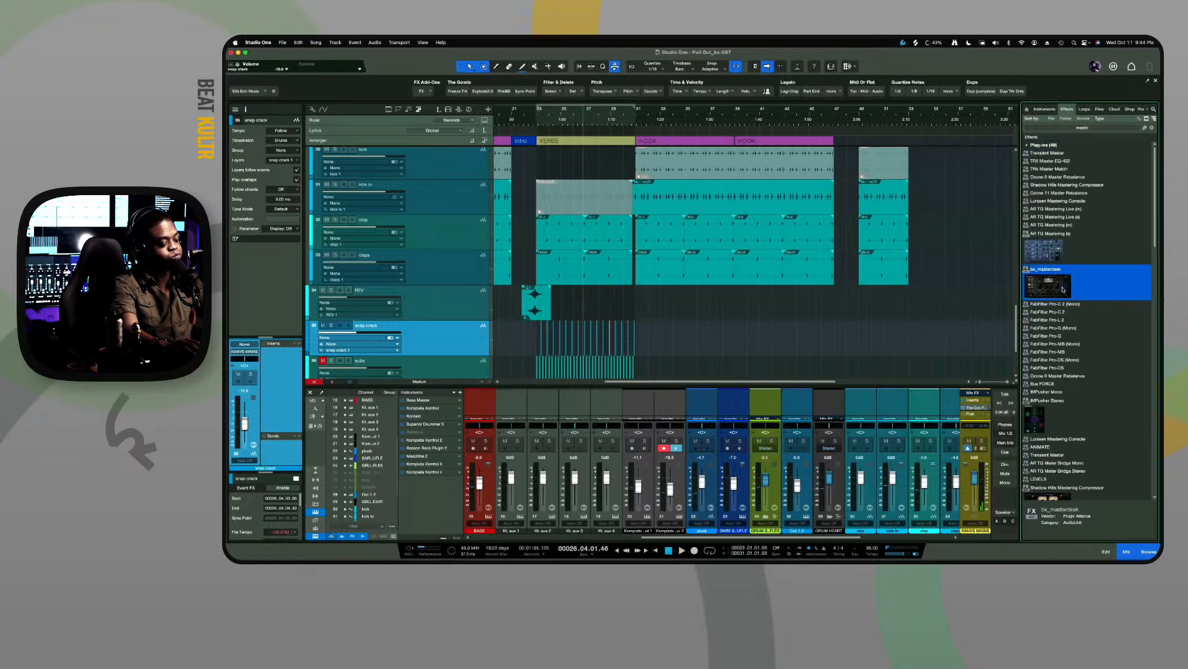
key(super+s)
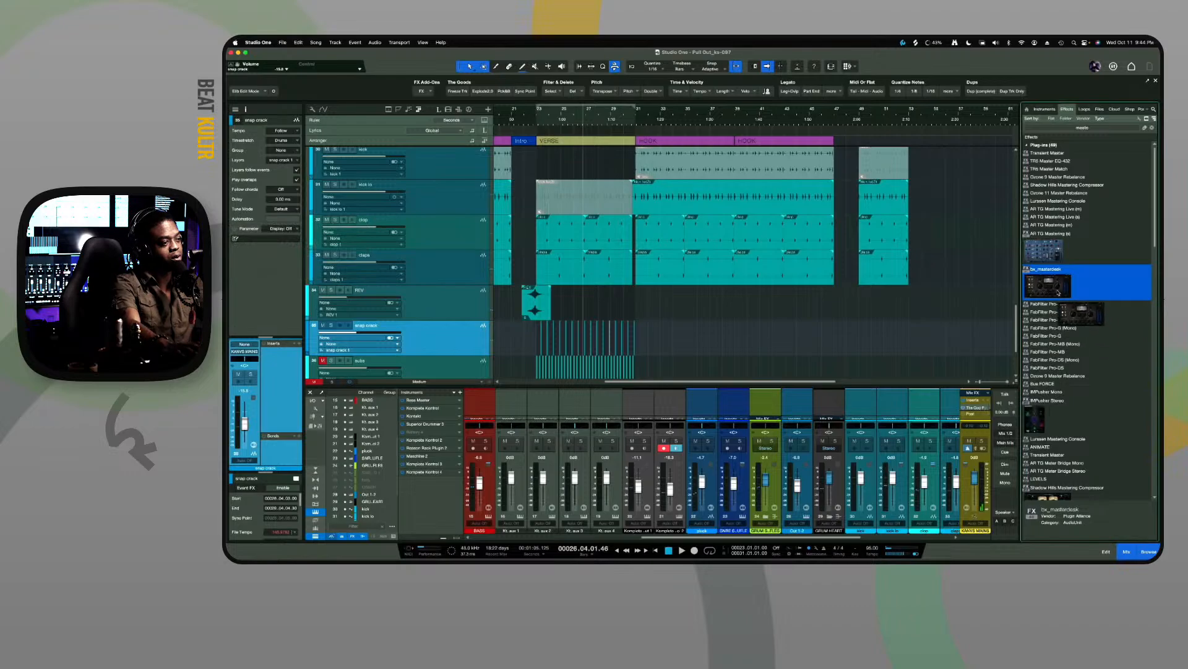
drag(990, 385, 975, 304)
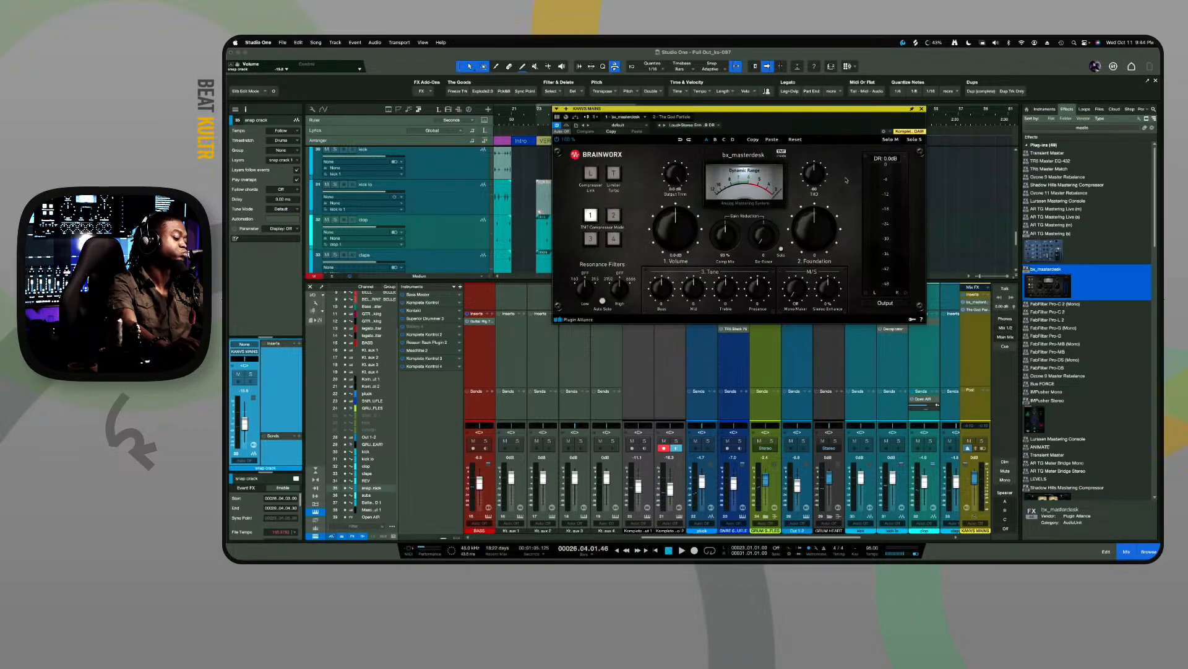
Audition the mix through bx_masterdesk from the verse into the hook, and close the plug-in window and the mixer
key(space)
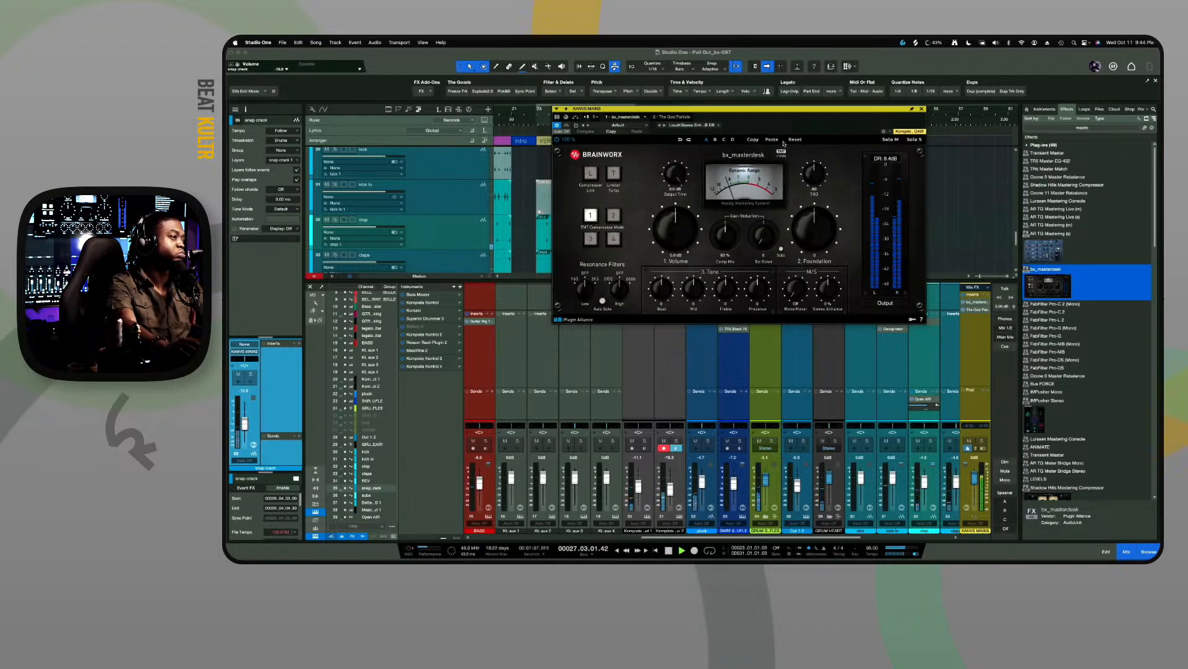
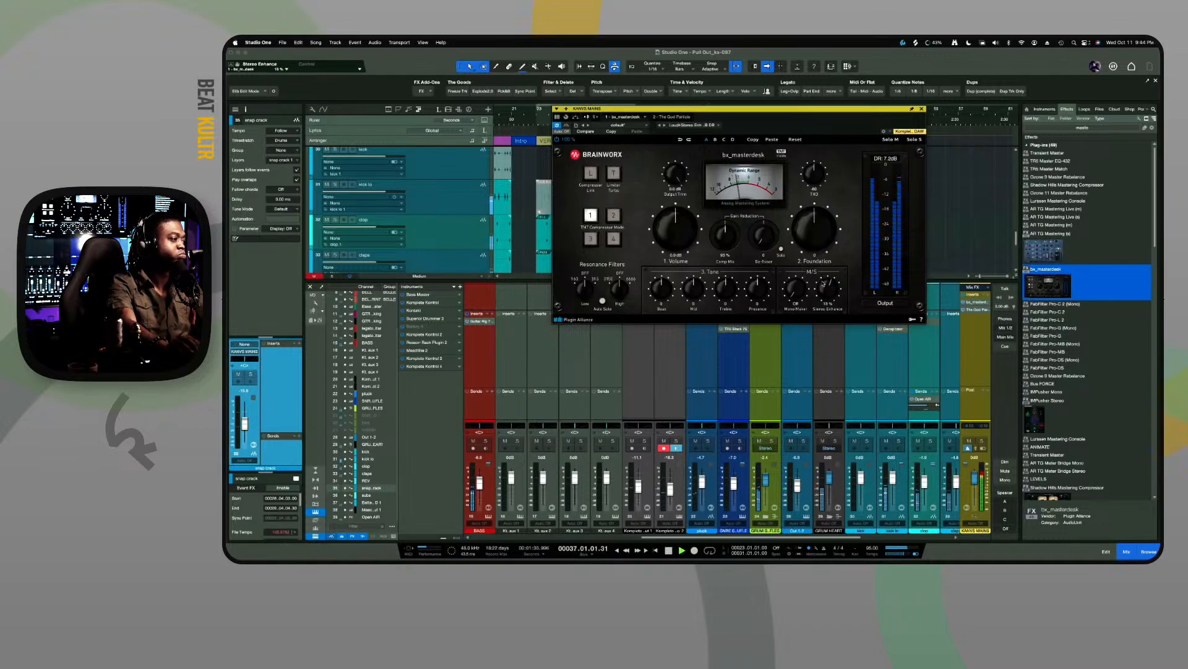
click(921, 109)
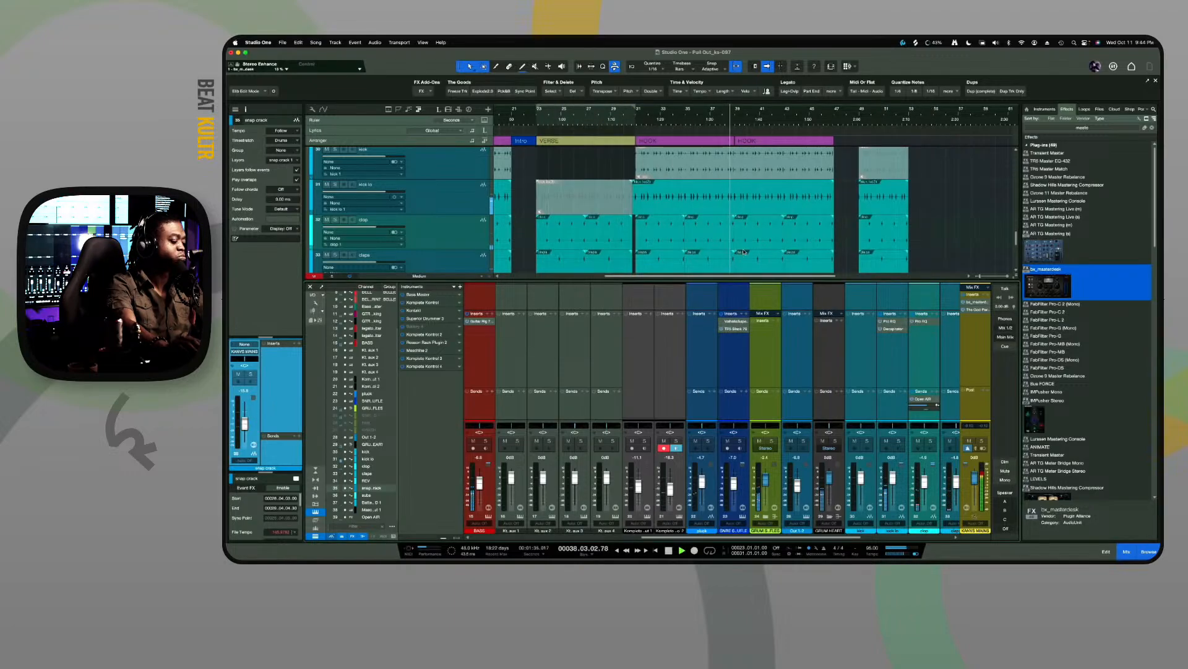
key(F3)
scroll(731, 312, up, 15)
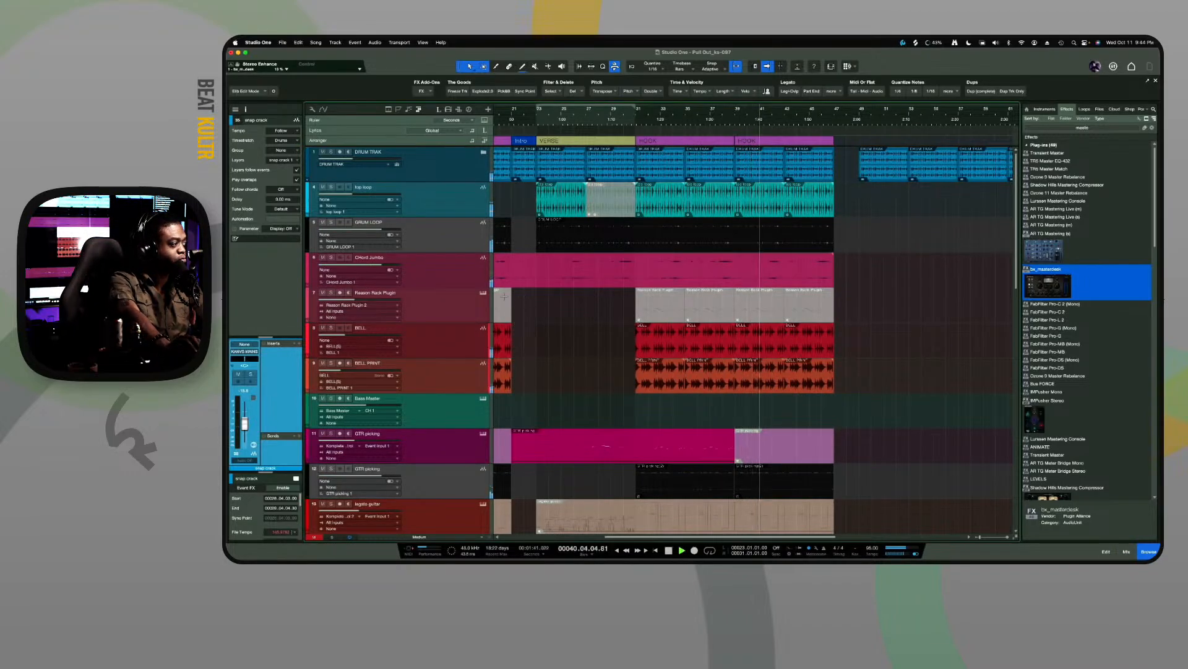
Select the BELL event at the start of the first hook and lower the BELL track's volume by ear during playback
scroll(458, 304, down, 2)
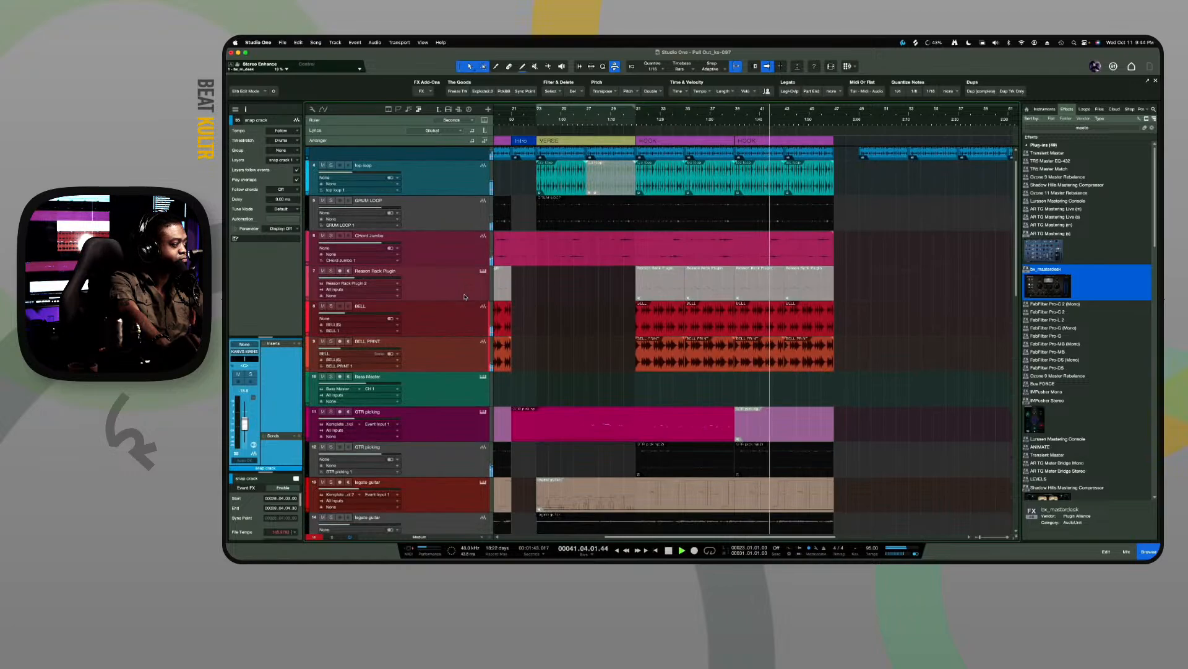
scroll(442, 321, down, 3)
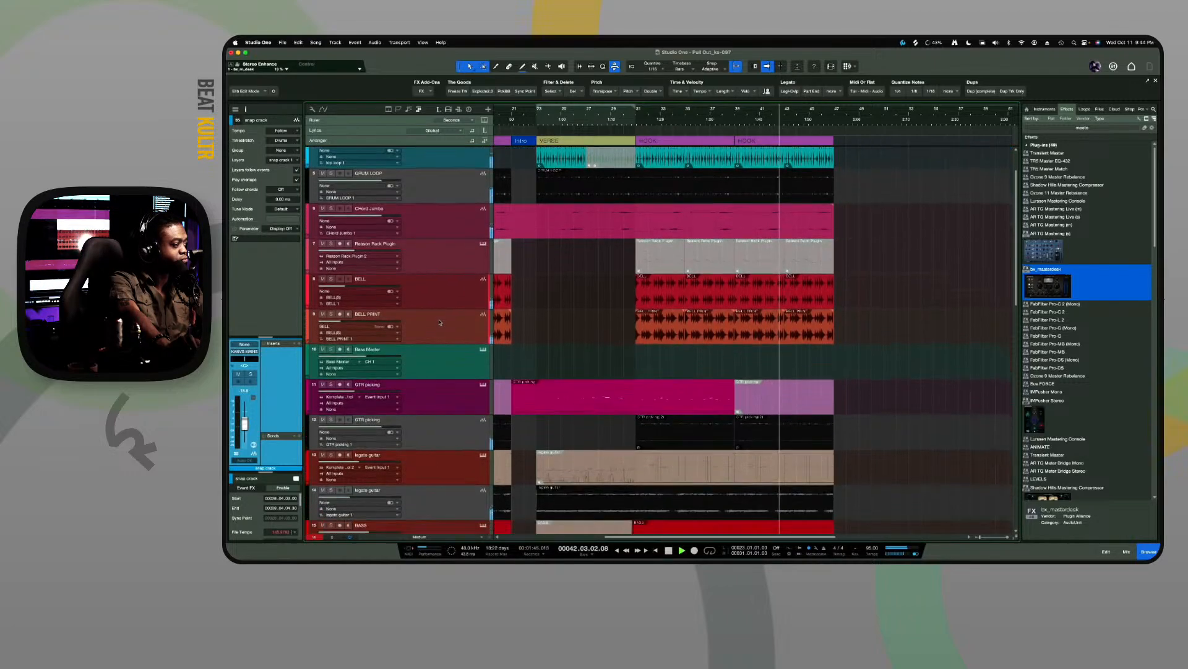
scroll(440, 322, down, 1)
click(660, 270)
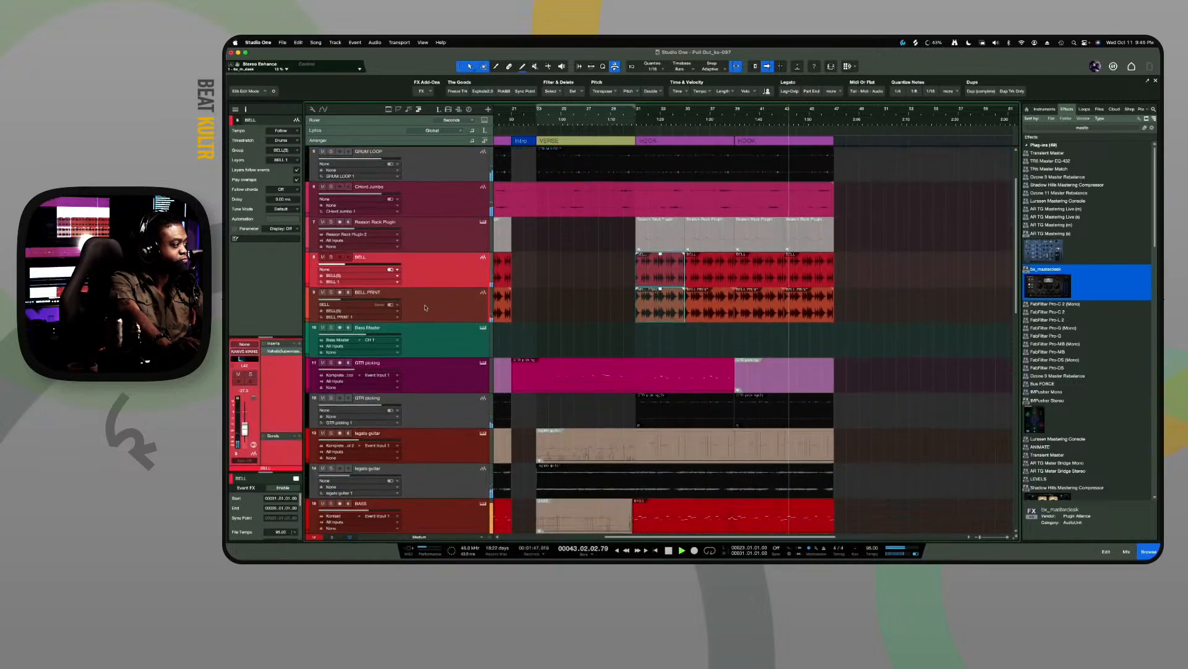
drag(335, 265, 331, 278)
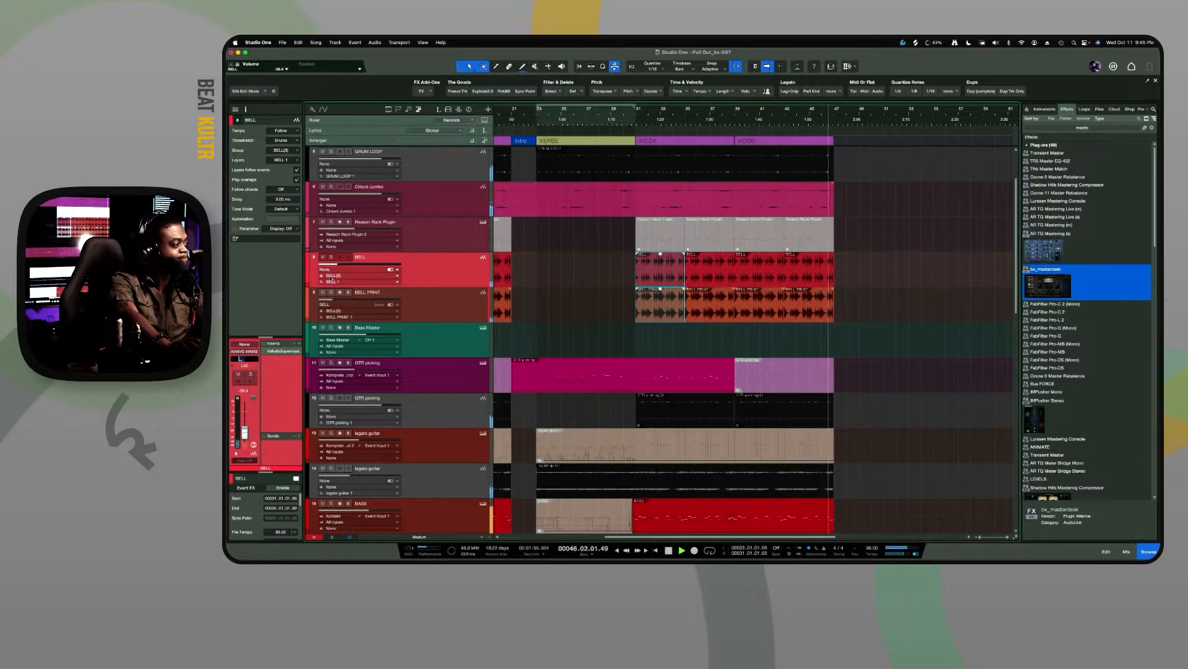
Restart playback in the second half of the verse and review the instrument and percussion tracks leading into the hook
scroll(539, 254, down, 8)
scroll(545, 266, up, 3)
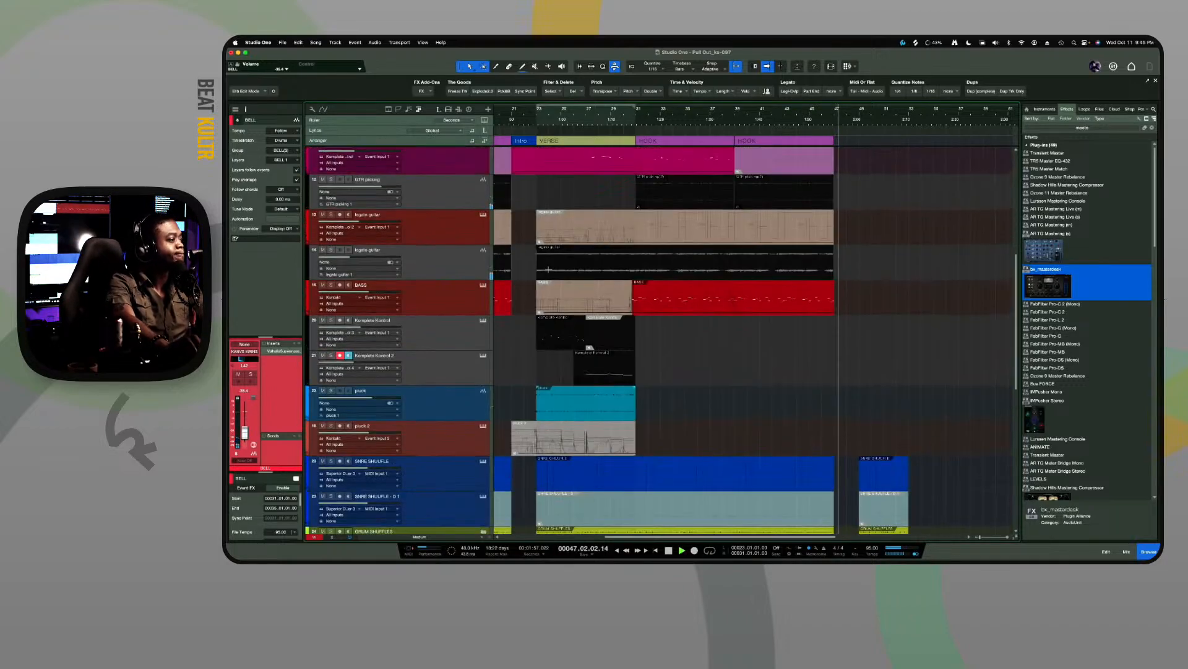
key(space)
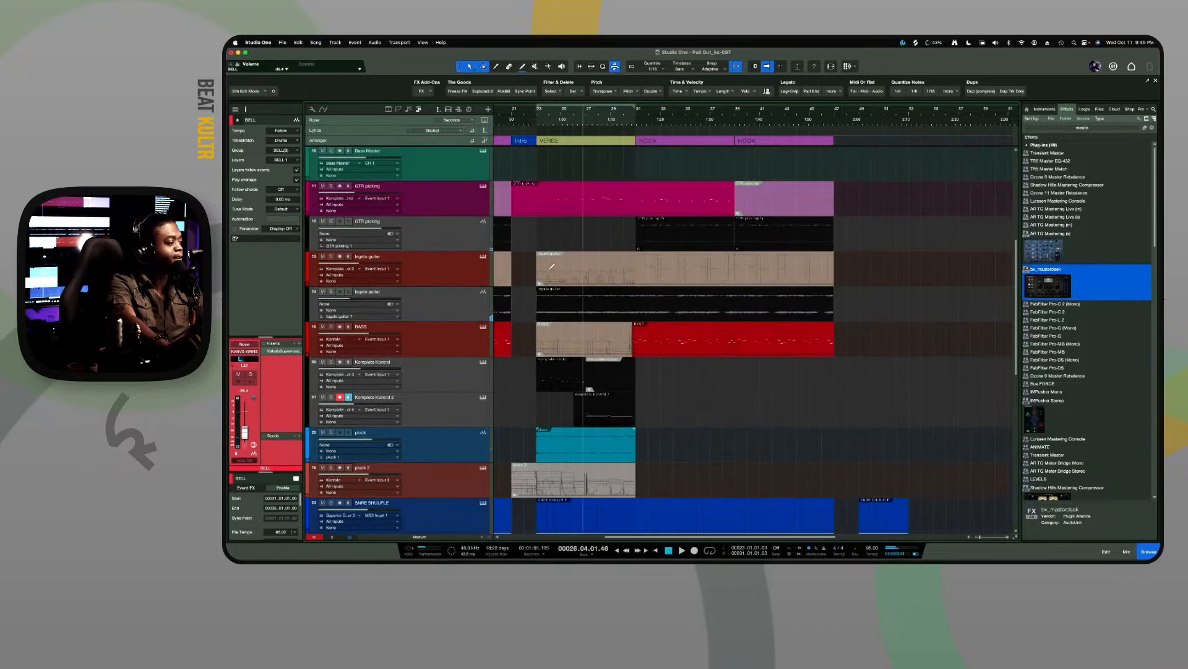
key(space)
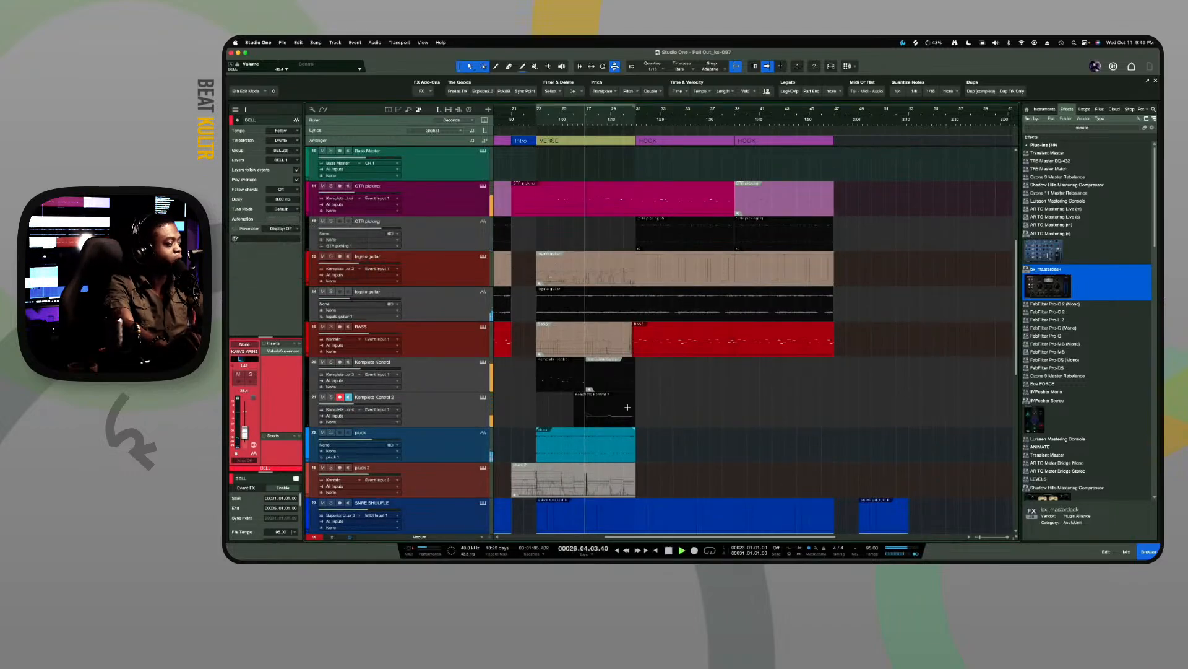
scroll(619, 397, down, 10)
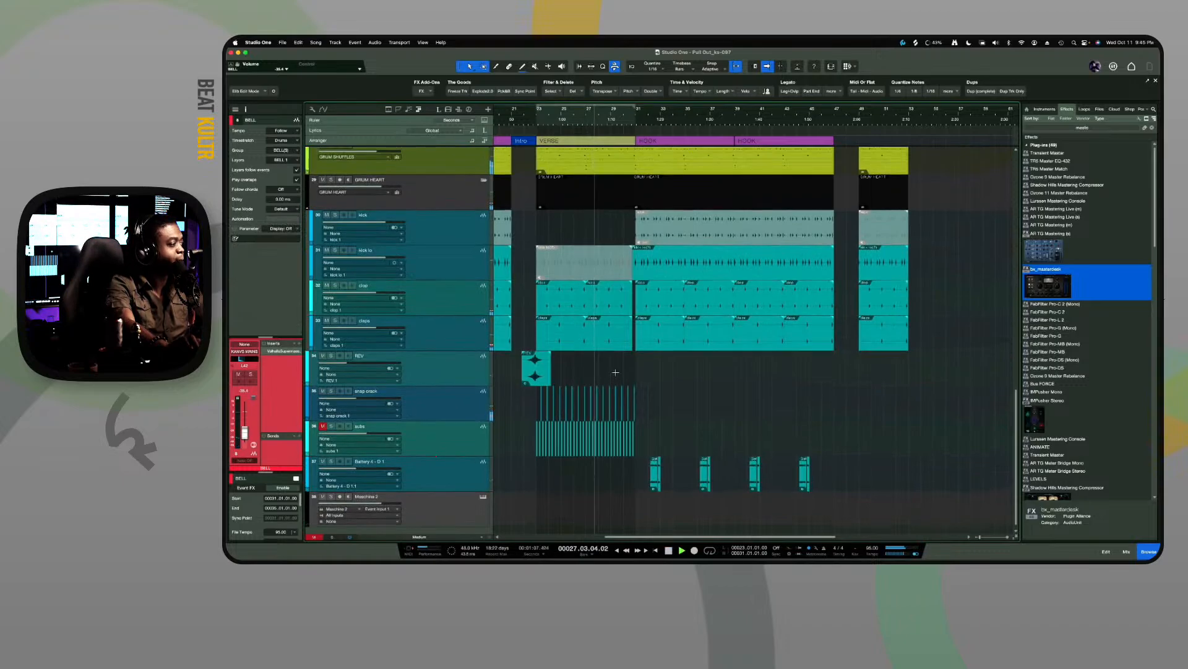
scroll(615, 372, down, 1)
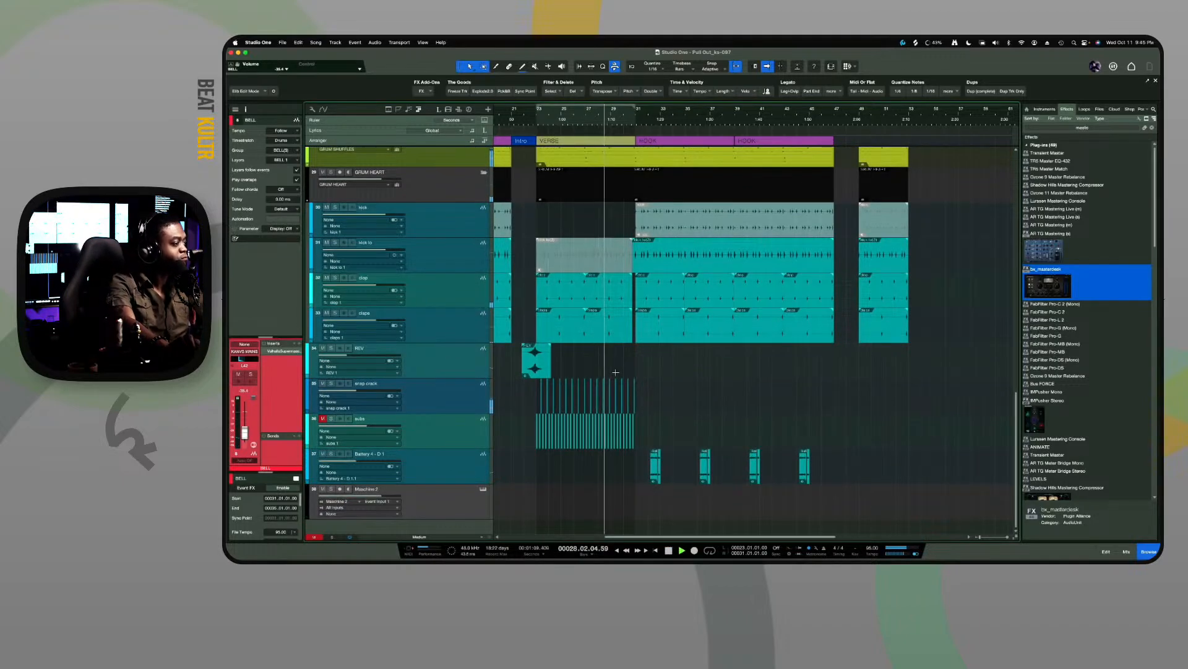
scroll(615, 372, up, 12)
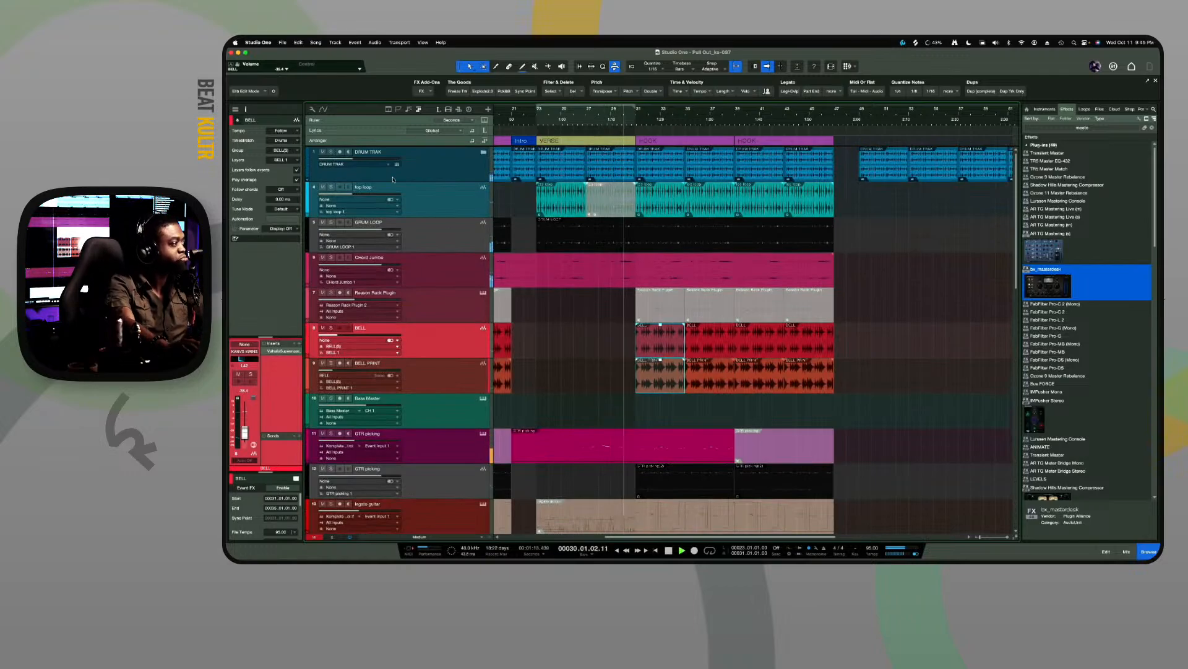
Expand the DRUM TRAK folder and audition it briefly in solo
click(483, 153)
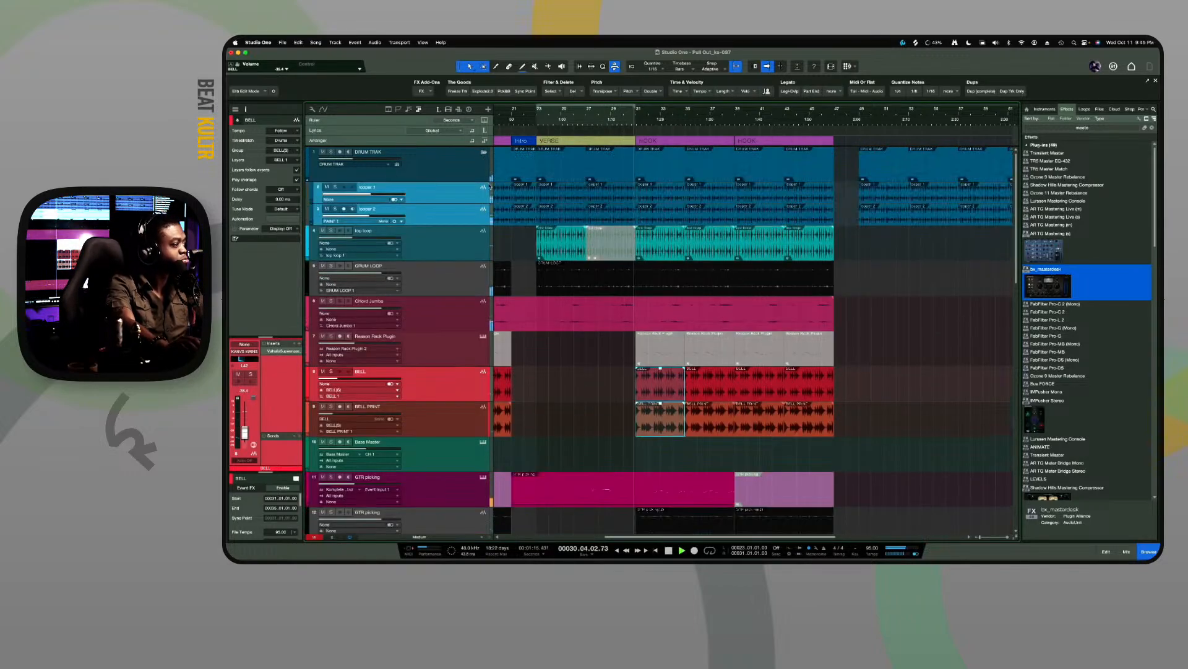
click(332, 151)
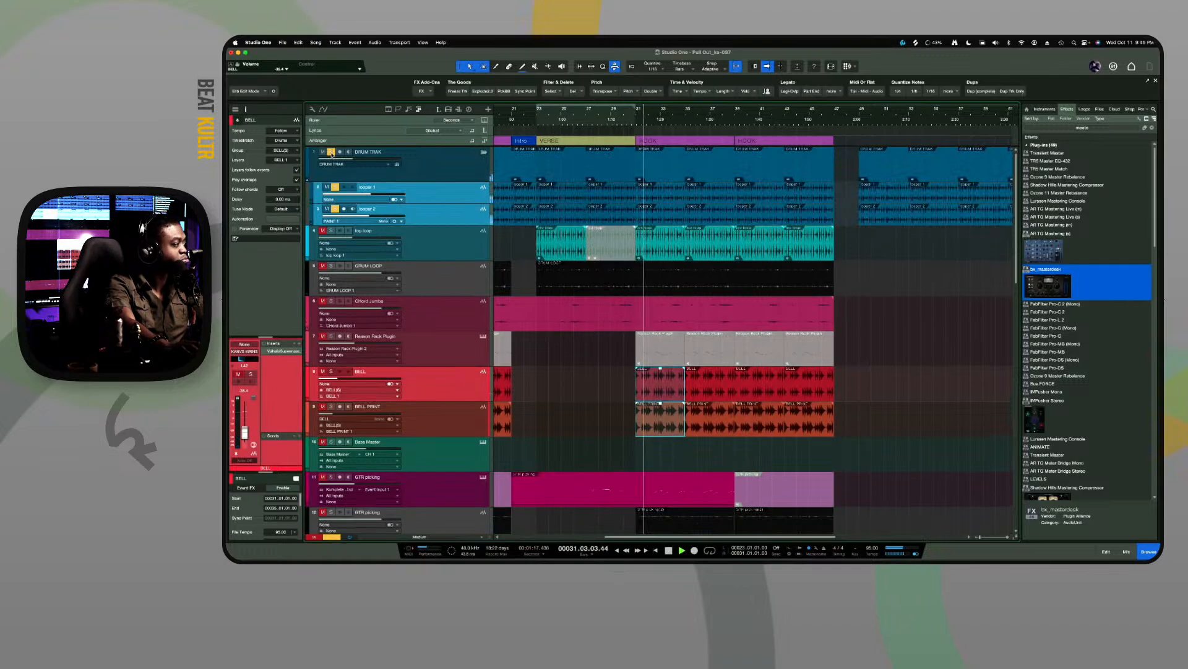
click(332, 151)
Audition the SNRE SHUFFLE instrument track briefly in solo while the hook plays
scroll(364, 215, down, 5)
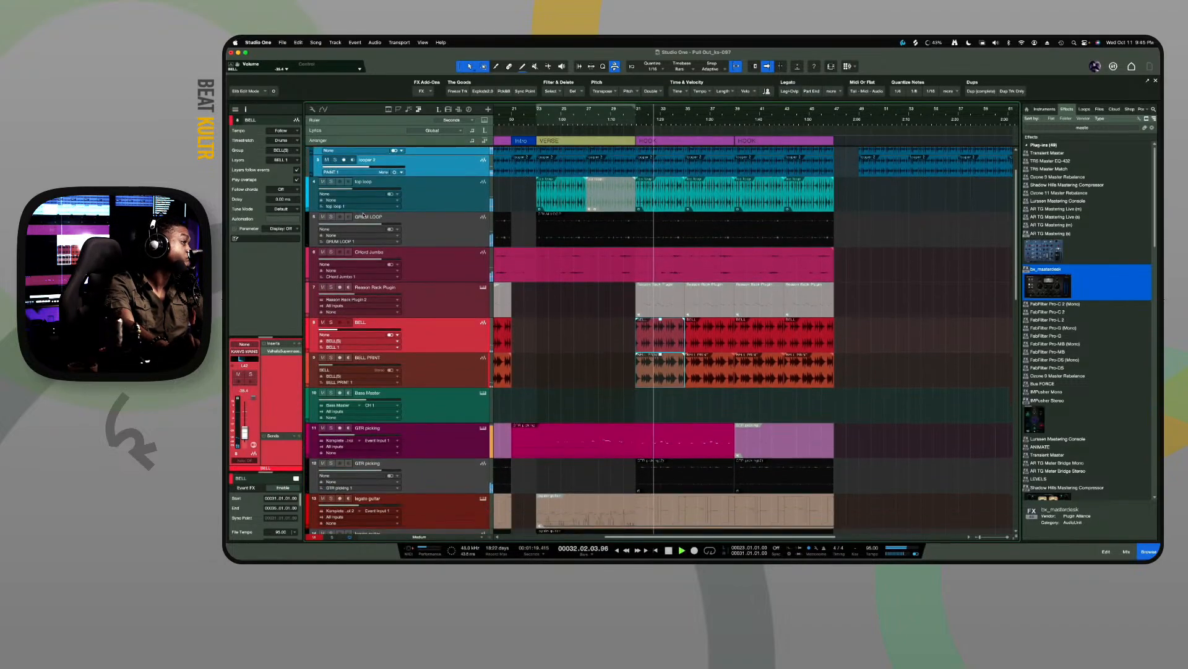
scroll(372, 235, down, 7)
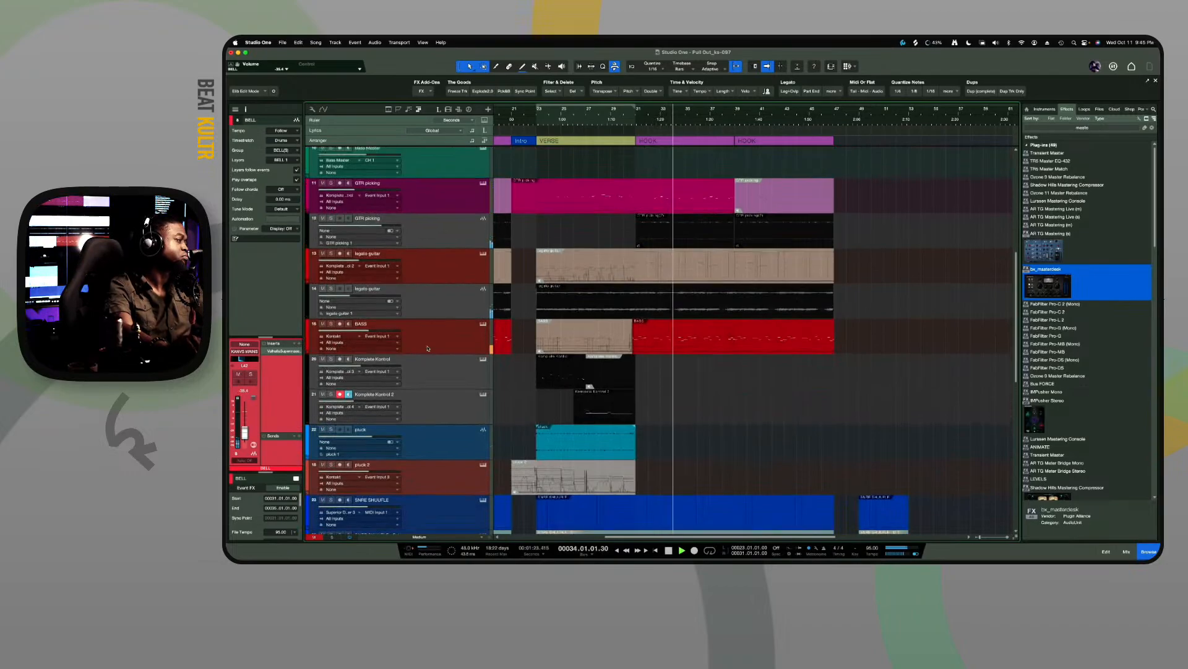
scroll(427, 349, down, 1)
scroll(427, 348, down, 4)
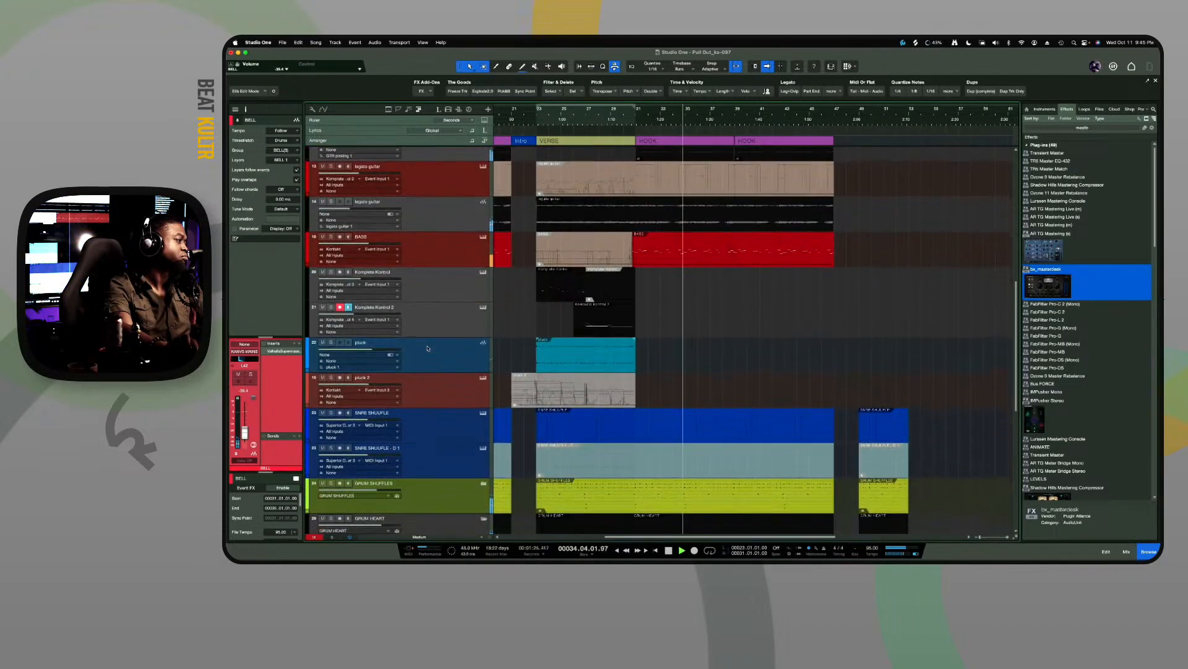
scroll(428, 349, down, 2)
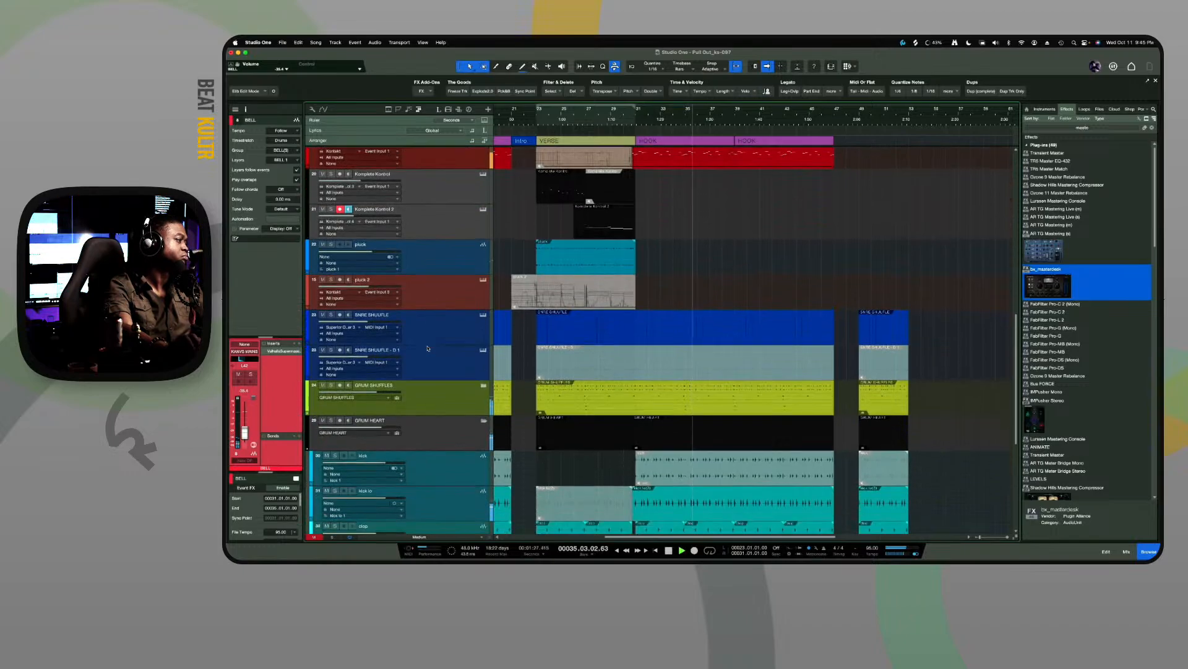
click(332, 315)
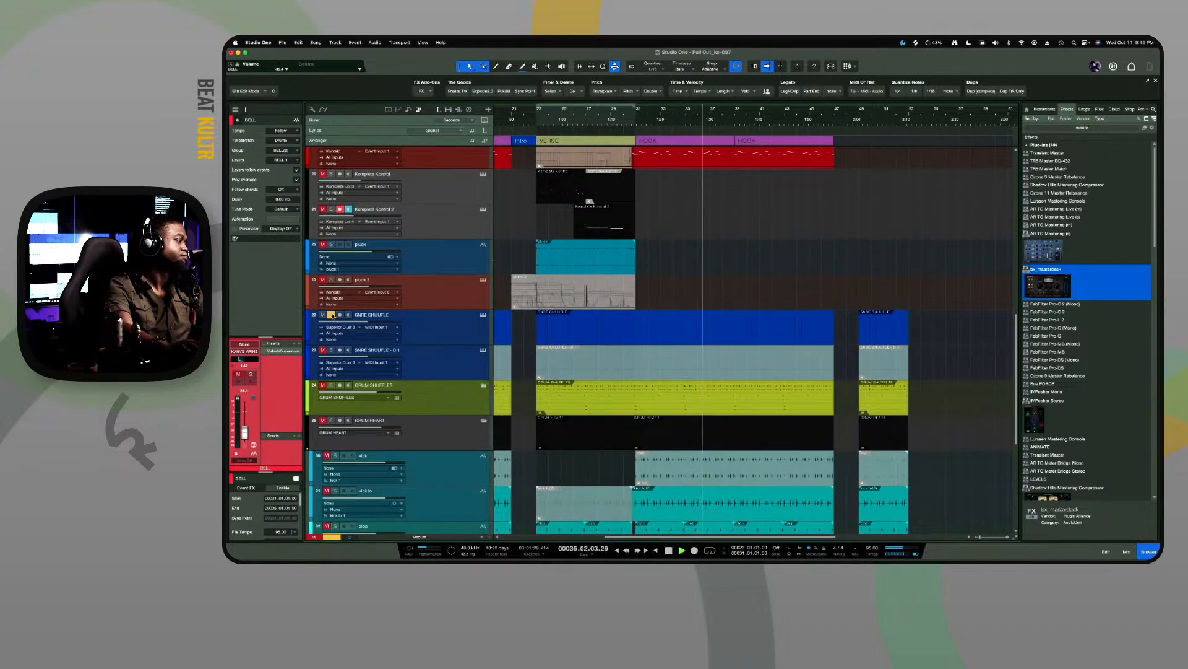
click(332, 315)
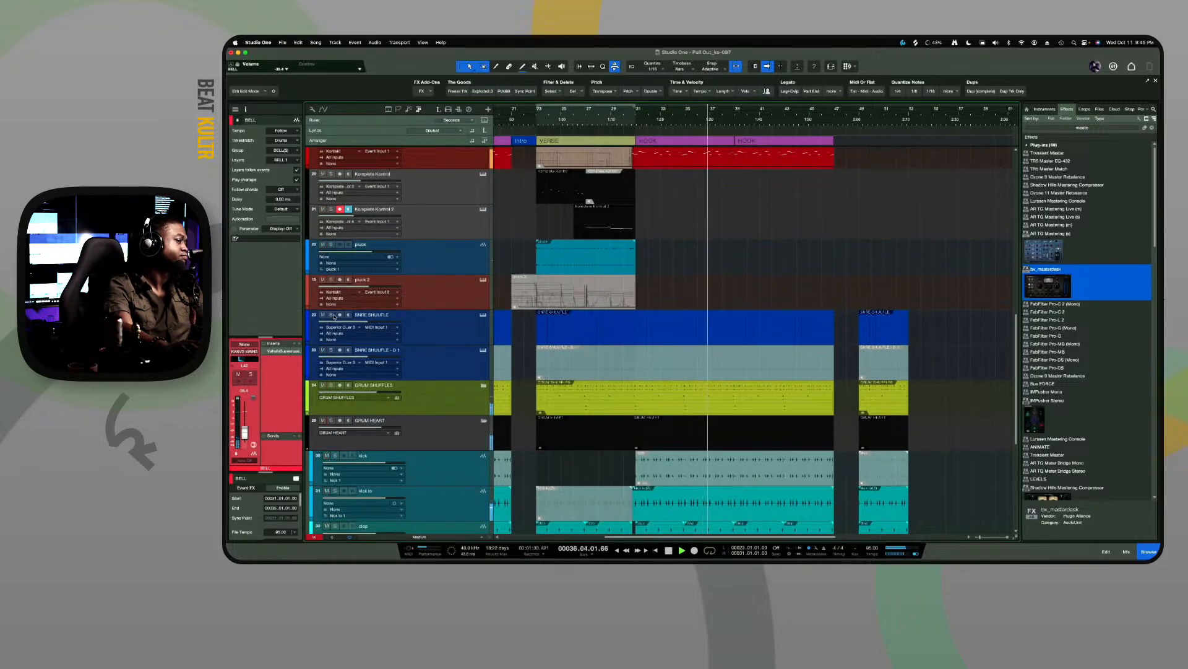
Check the duplicate SNRE SHUFFLE - D 1 instrument track in solo and remove it from the song
click(331, 350)
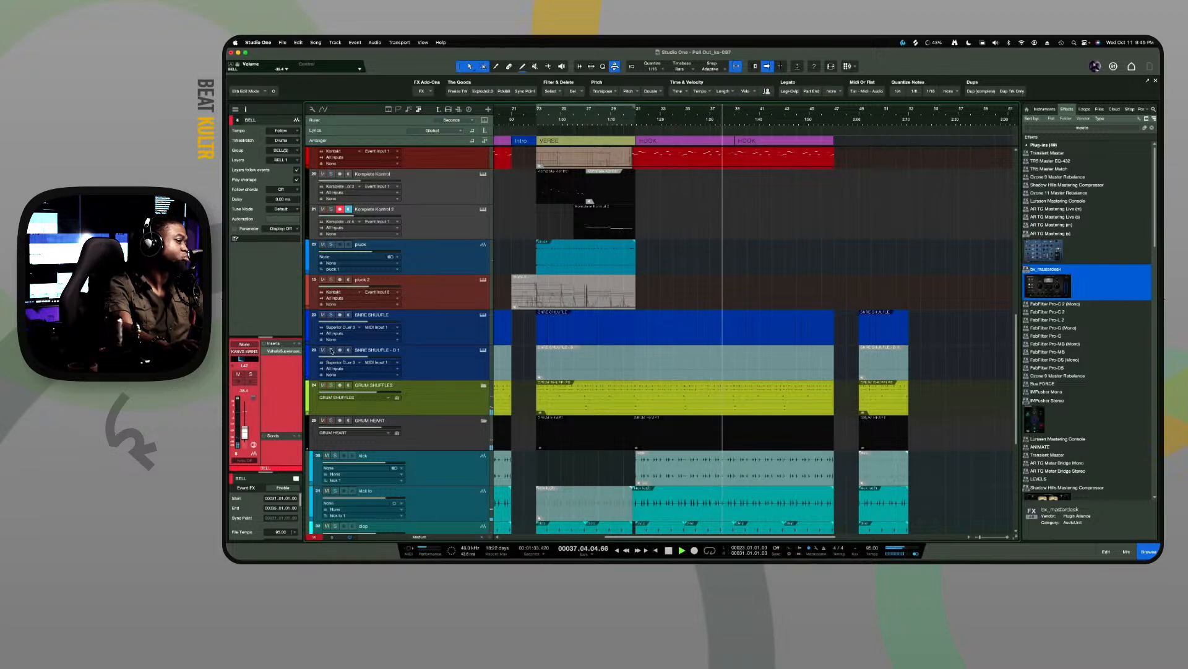
click(331, 350)
click(440, 363)
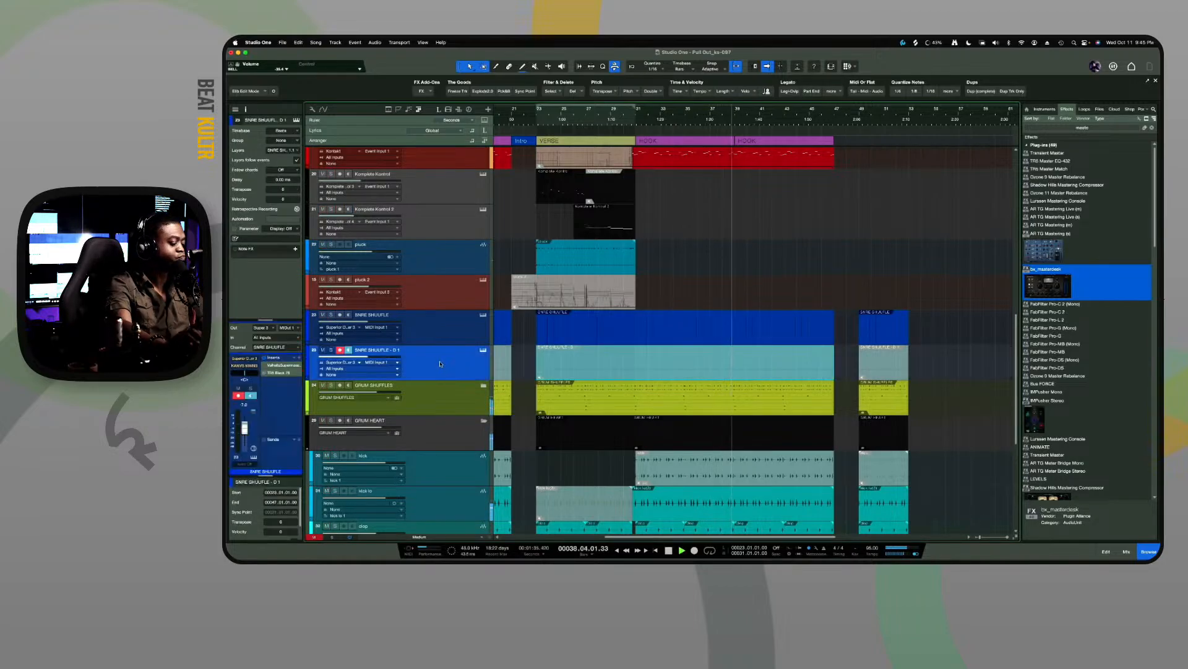
key(shift+t)
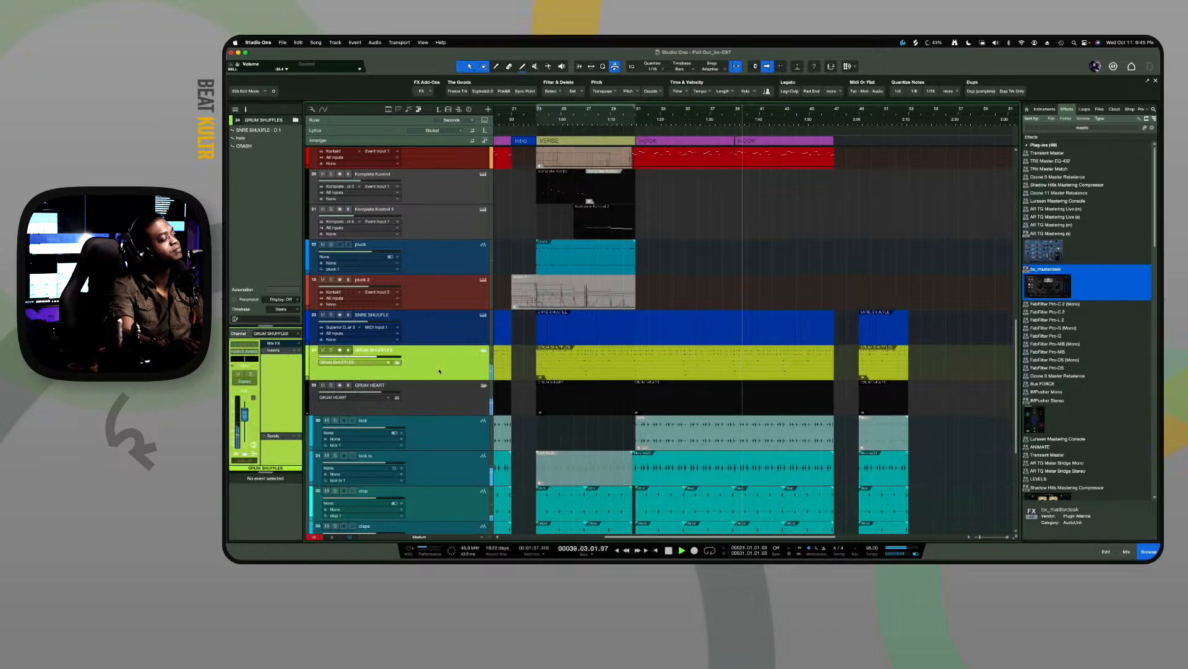
Expand the DRUM SHUFFLES folder, and split off and mute the SNRE SHUFFLE - D 1 audio from bar 27 to bar 31
click(484, 349)
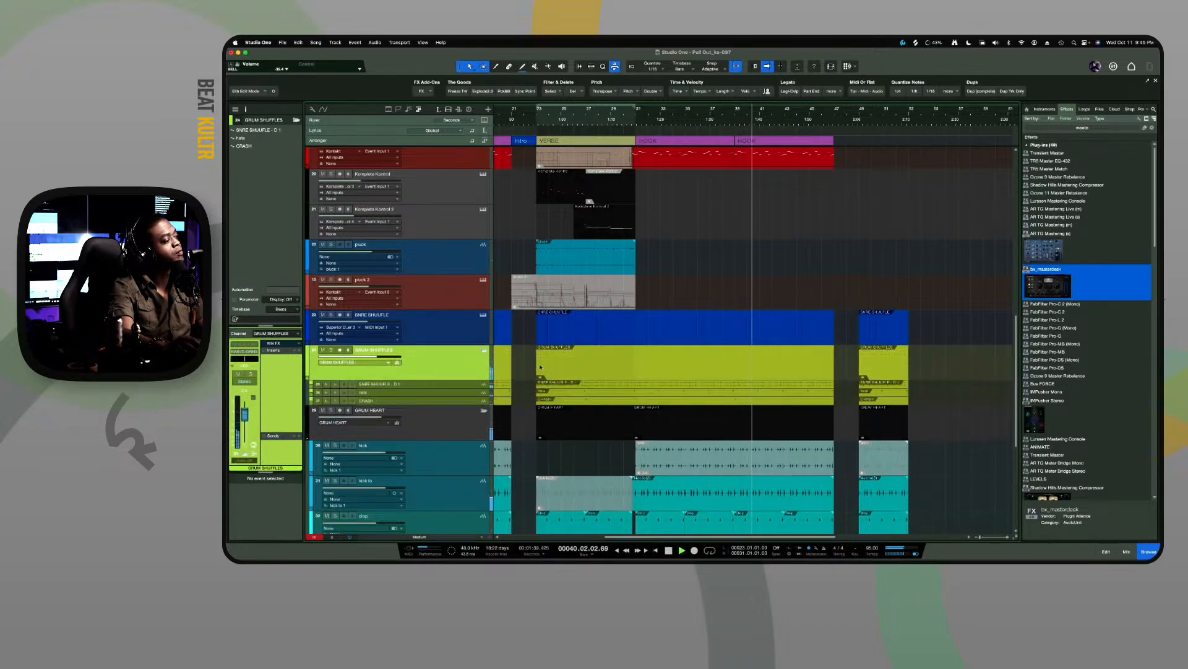
key(ctrl+space)
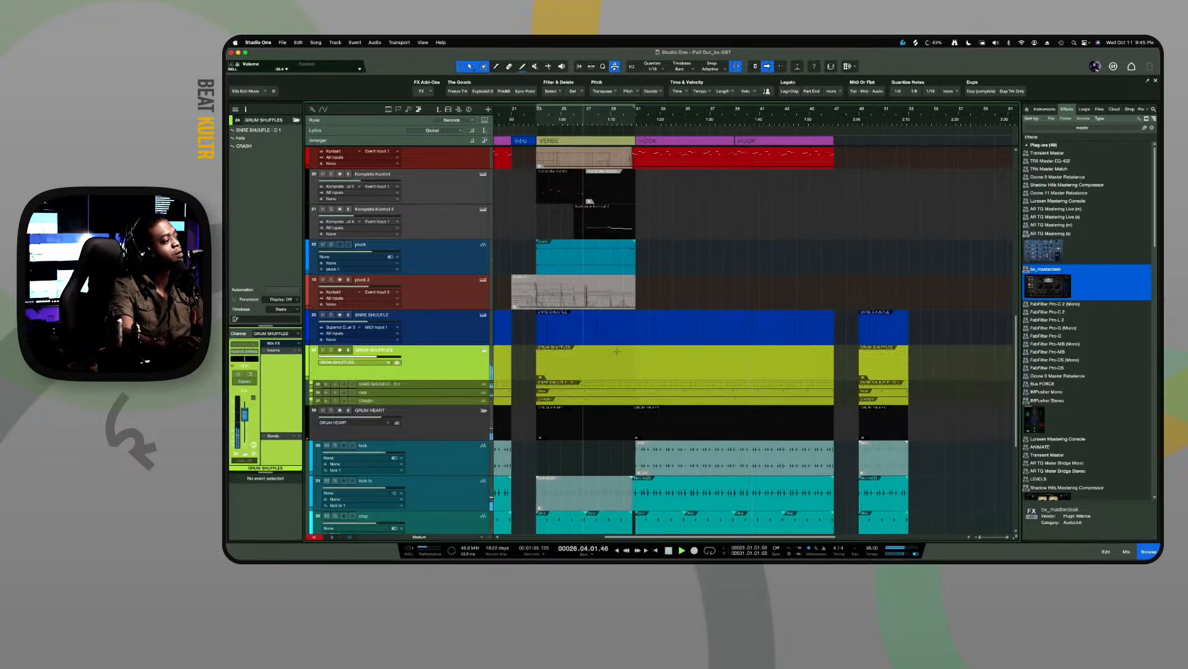
click(587, 394)
key(z)
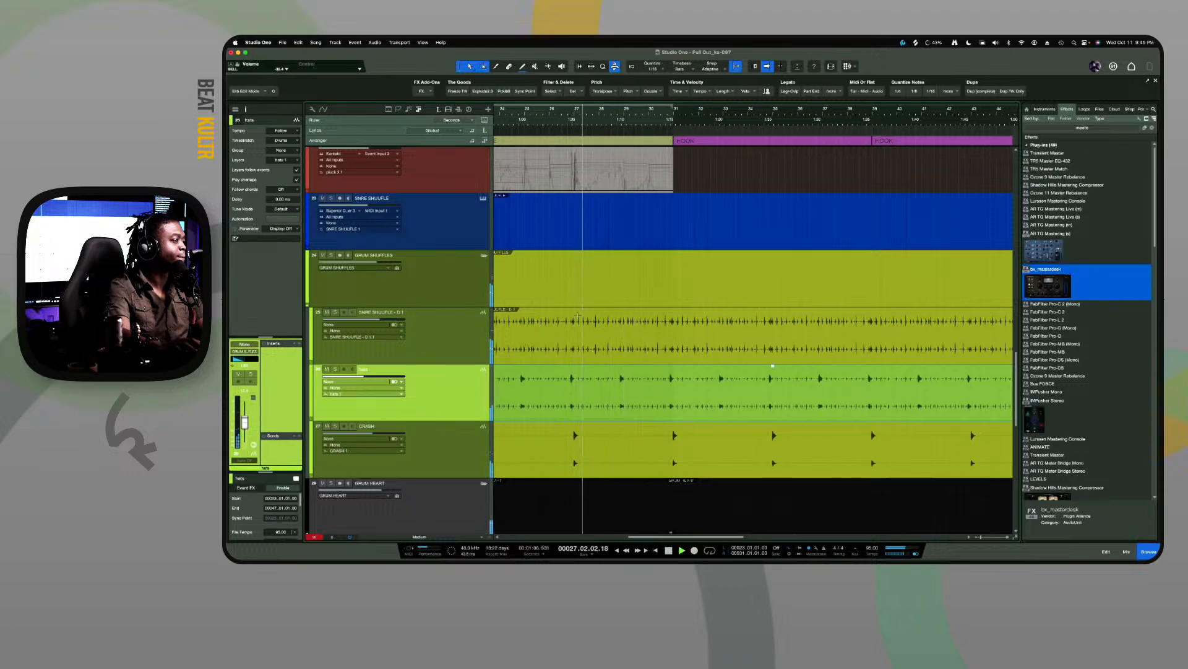
drag(574, 319, 673, 328)
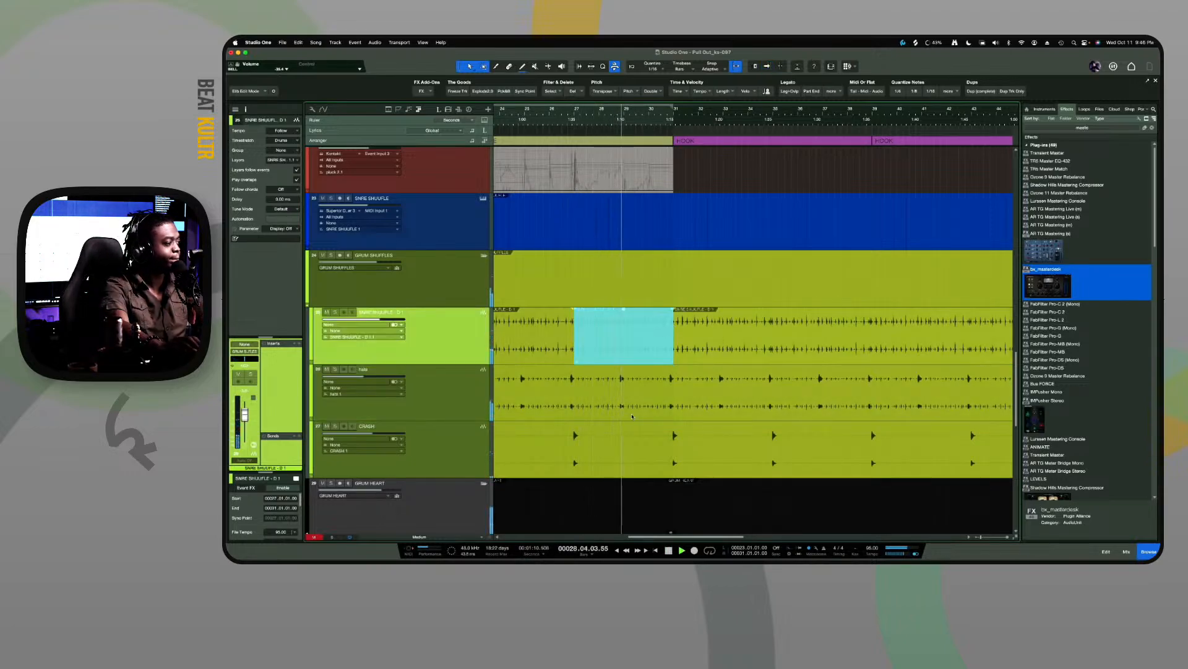
Move the end of the muted SNRE SHUFFLE - D 1 section back to beat 3 of bar 30, extending the following event to meet it
scroll(630, 411, down, 2)
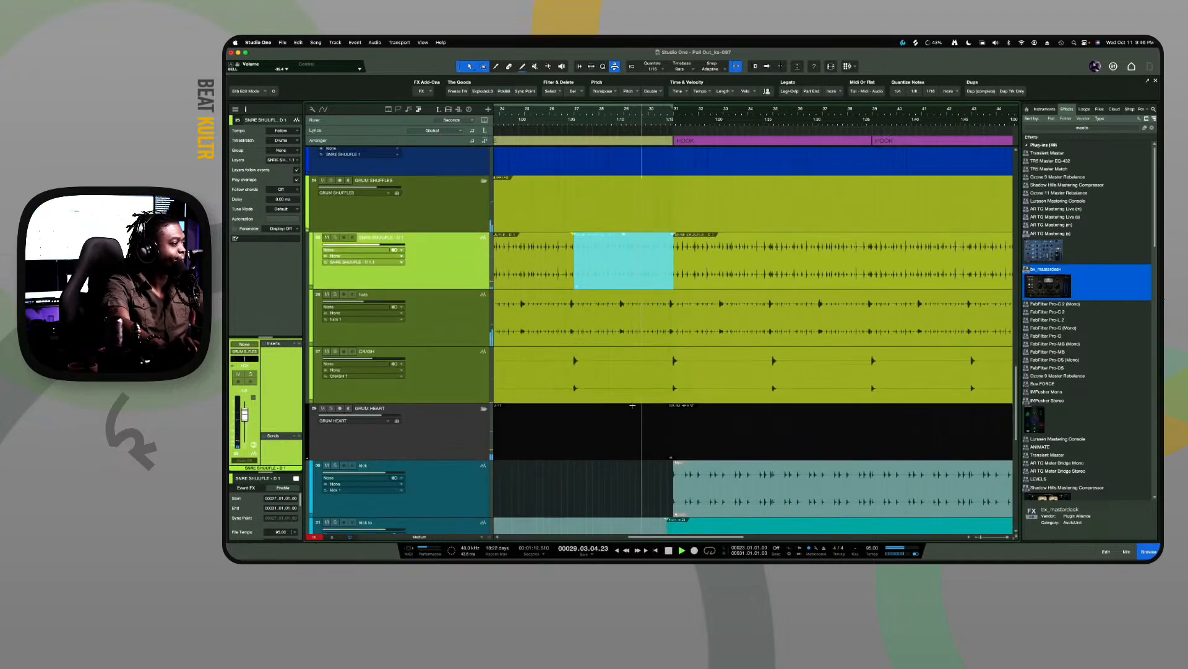
scroll(633, 407, up, 1)
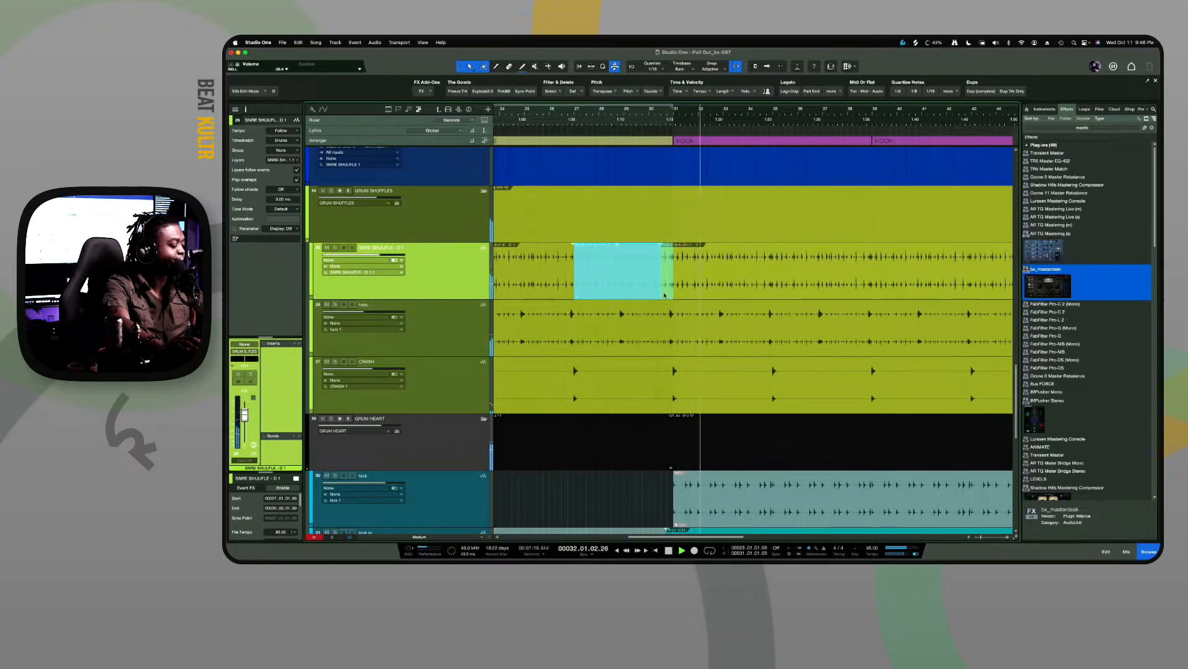
click(677, 293)
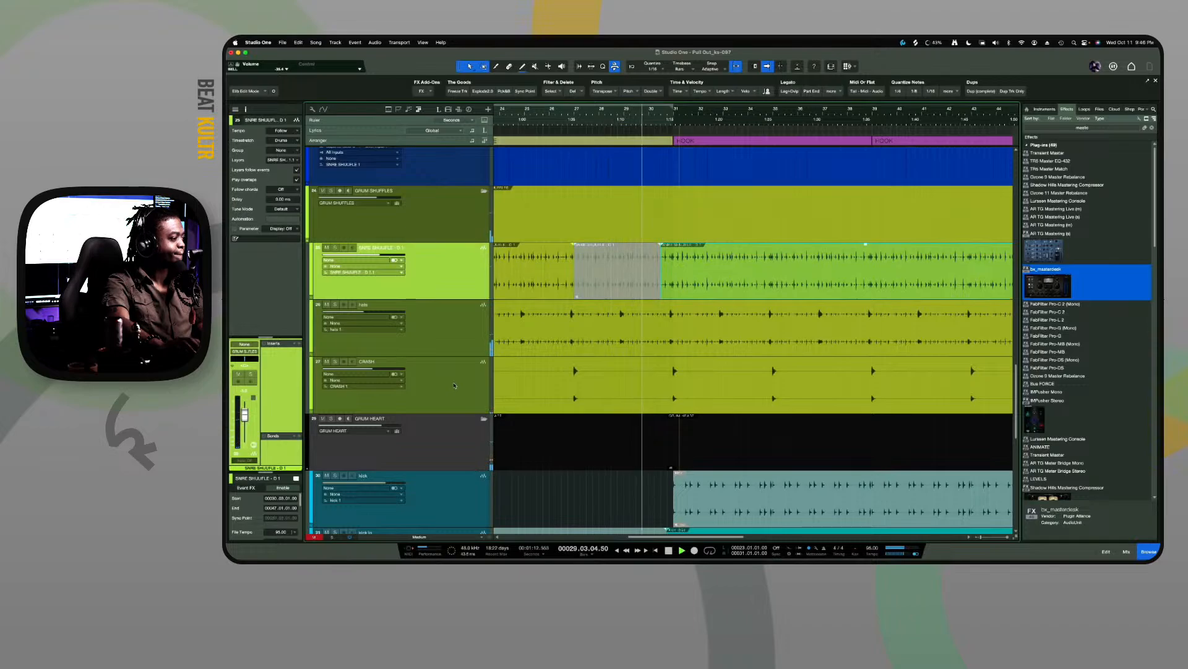
Review the tracks around the verse-to-hook transition during playback, and collapse the DRUM SHUFFLES folder
scroll(454, 385, down, 5)
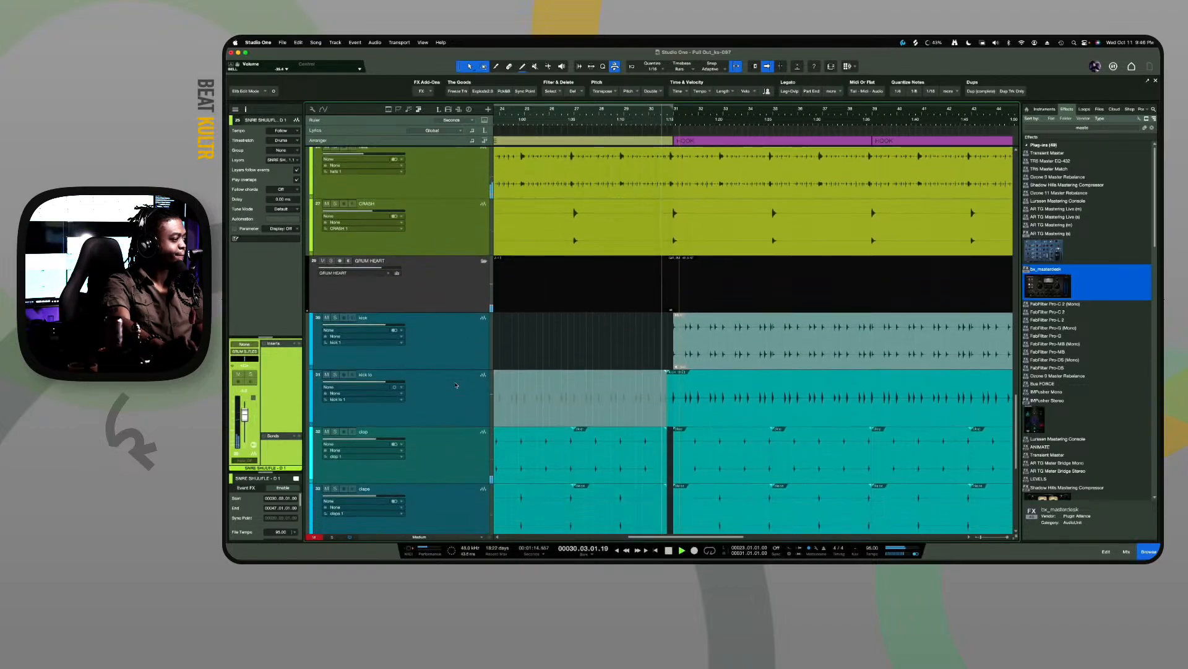
scroll(455, 385, up, 8)
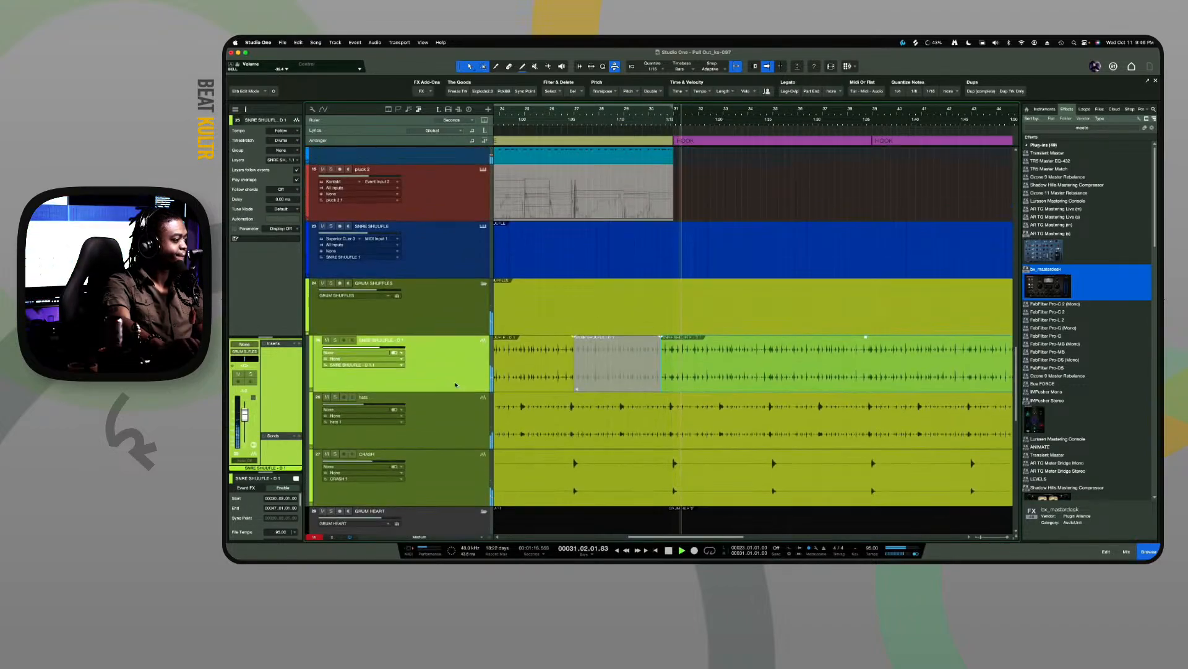
scroll(456, 385, up, 15)
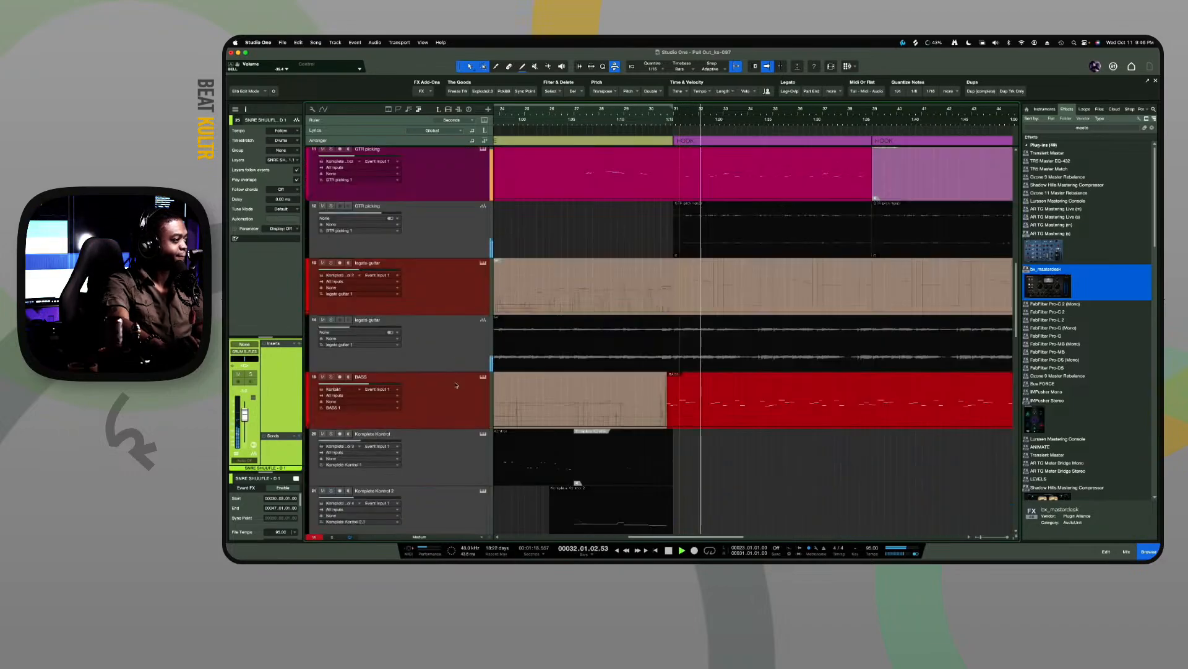
scroll(456, 385, down, 8)
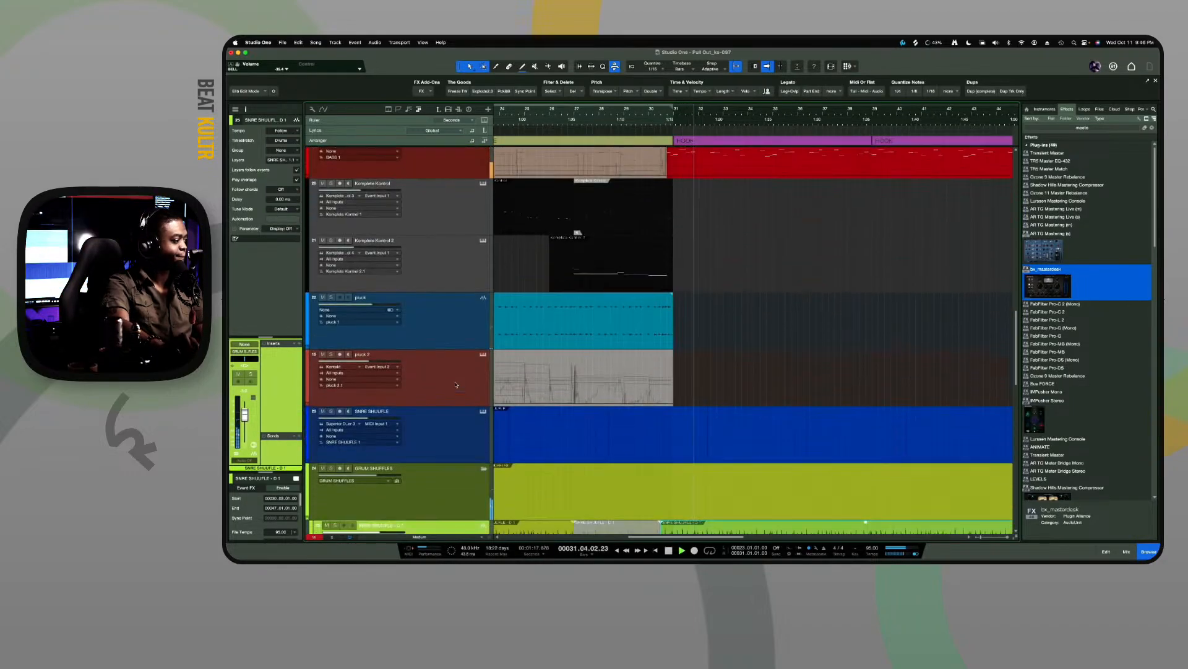
scroll(456, 385, down, 3)
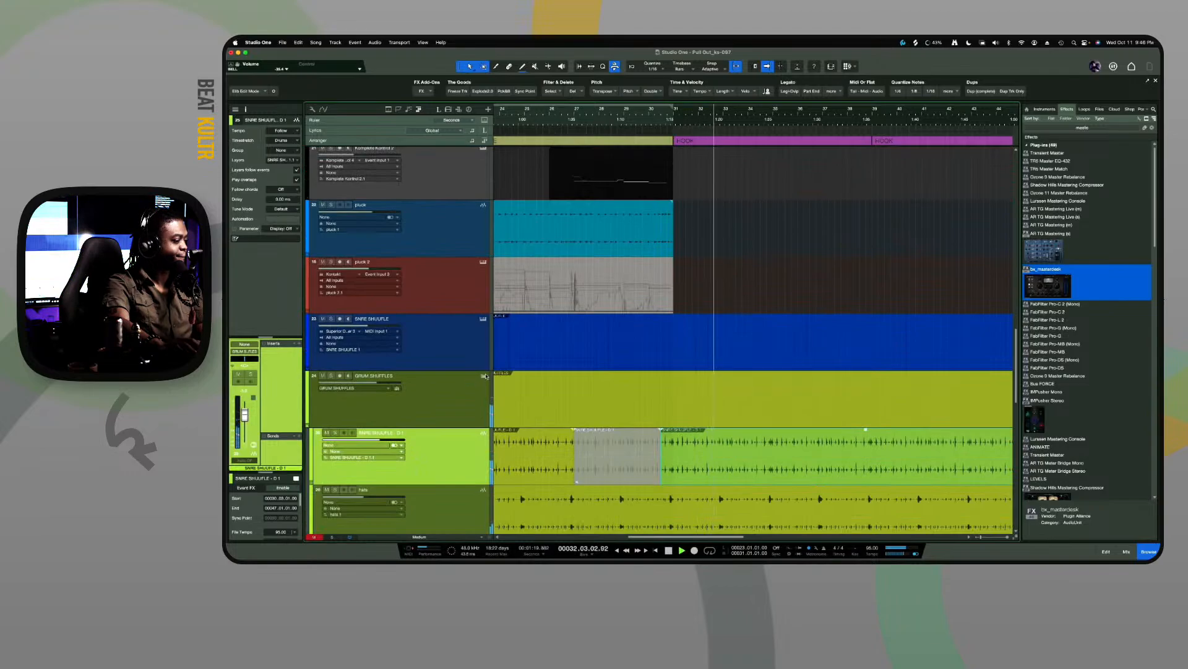
click(484, 376)
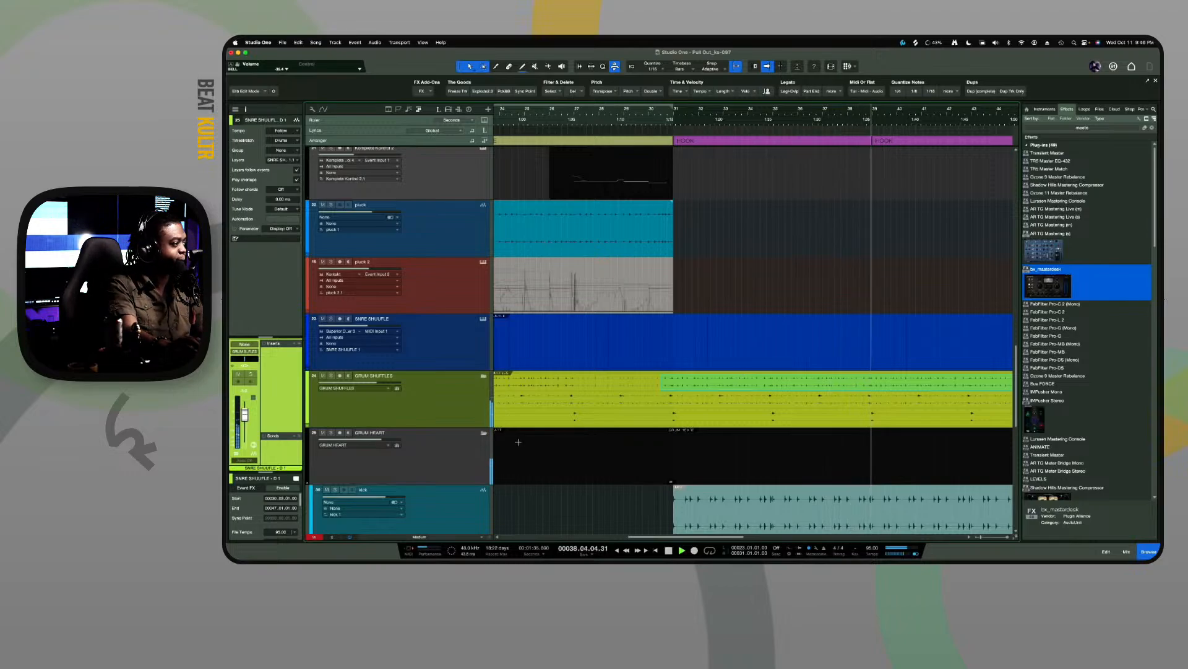
scroll(609, 254, down, 10)
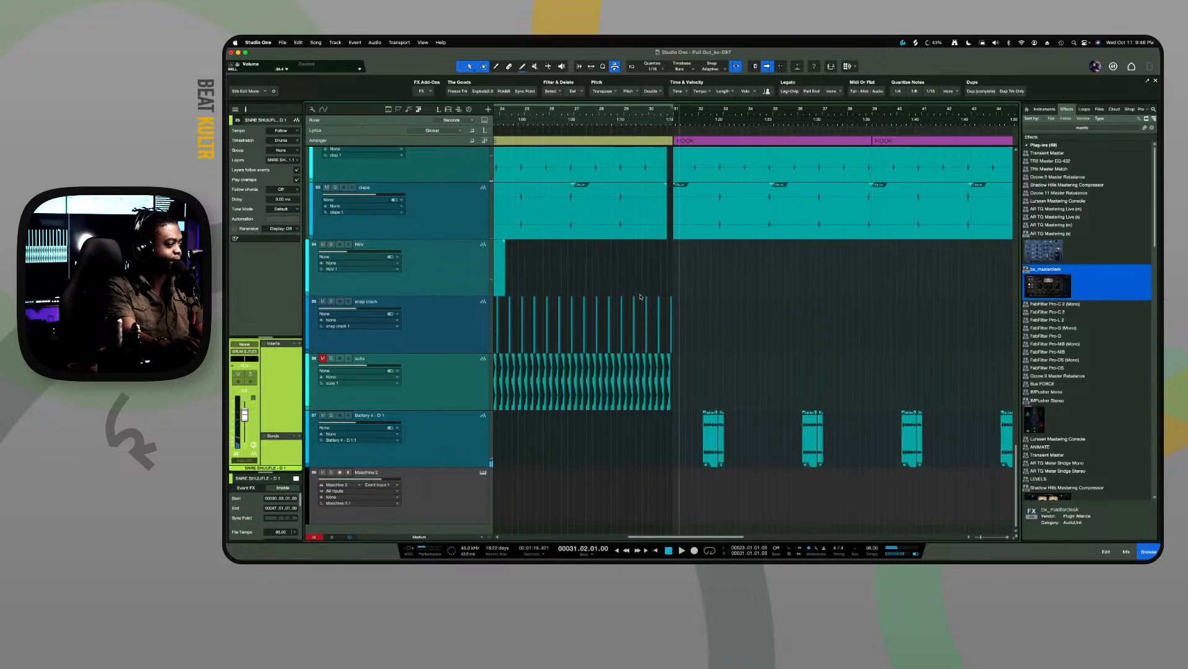
Select the BASS track and repeatedly audition the transition into the second hook from beat 4 of bar 38
scroll(651, 314, up, 20)
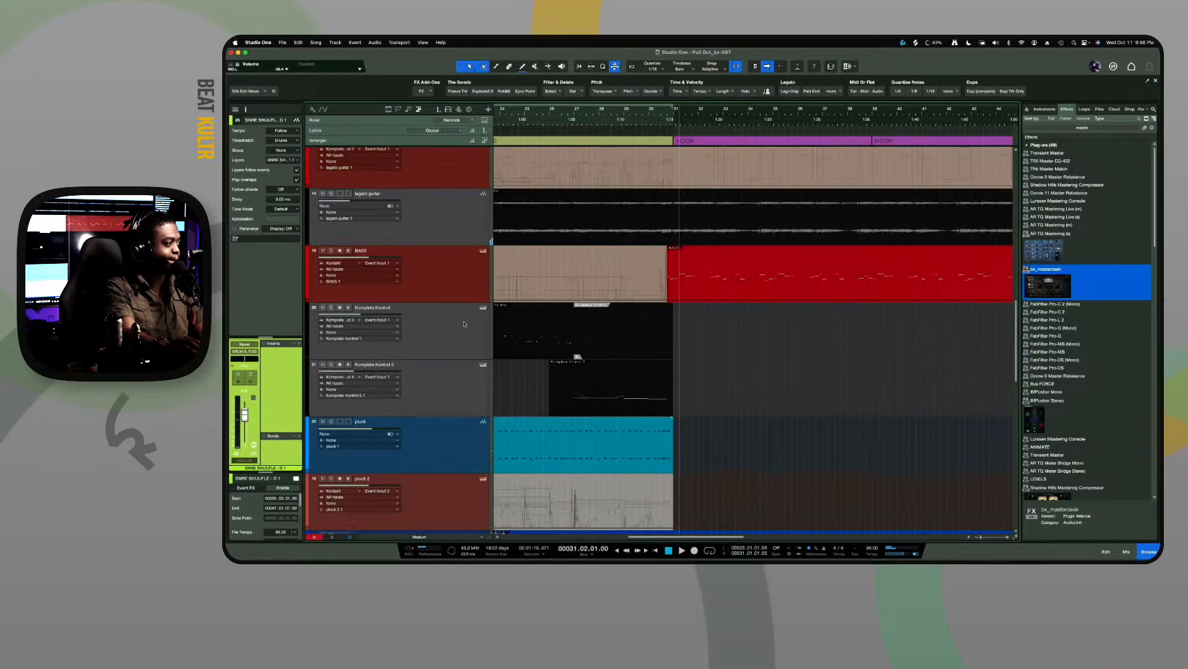
click(461, 281)
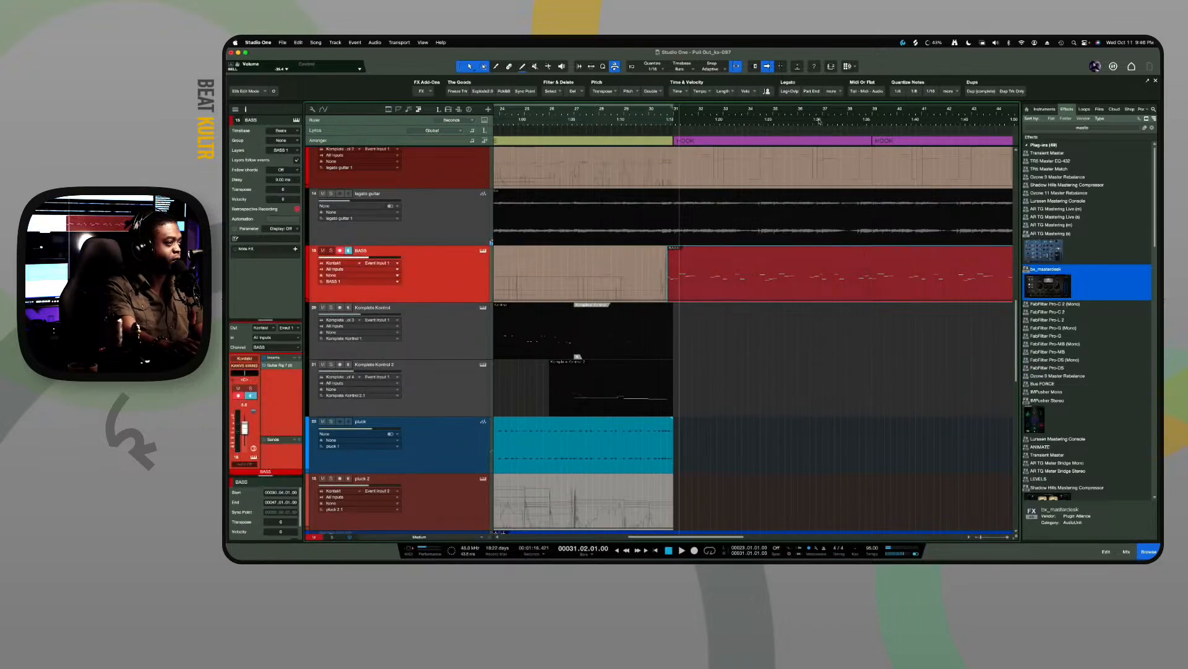
click(865, 117)
key(space)
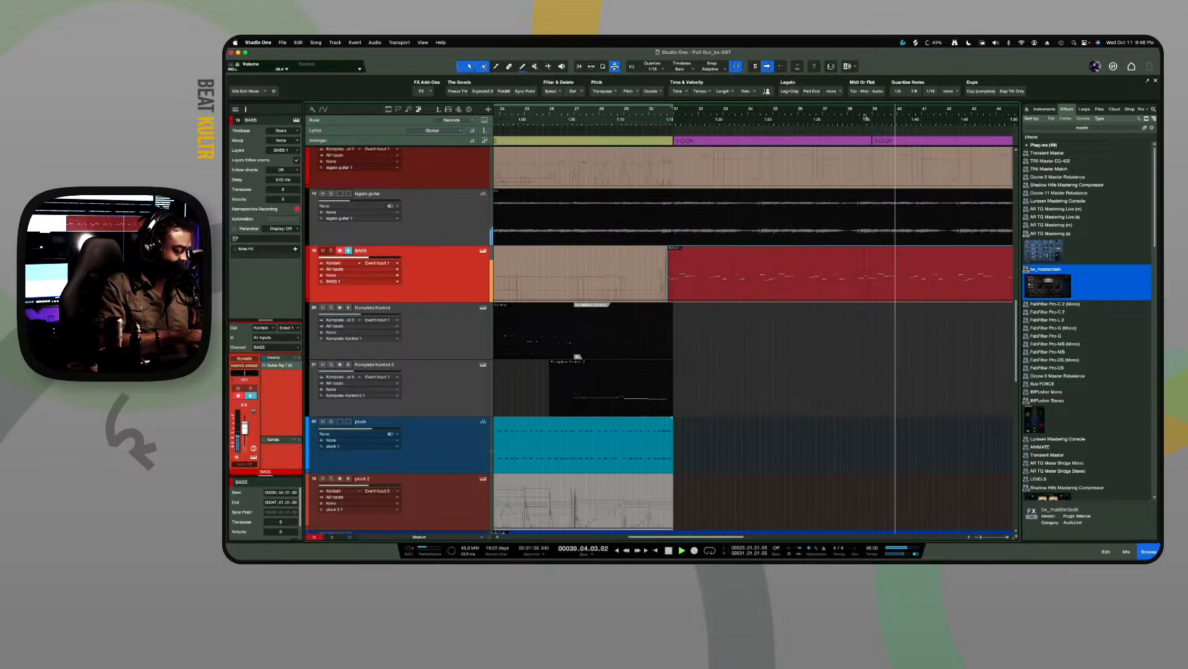
key(space)
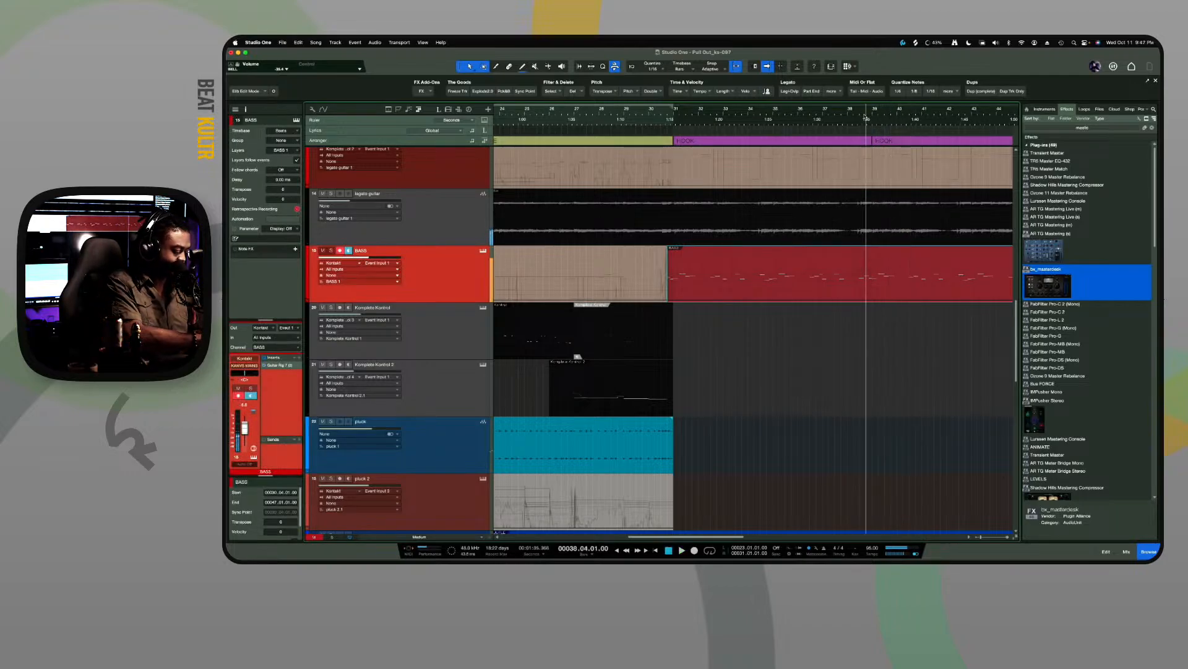
key(space)
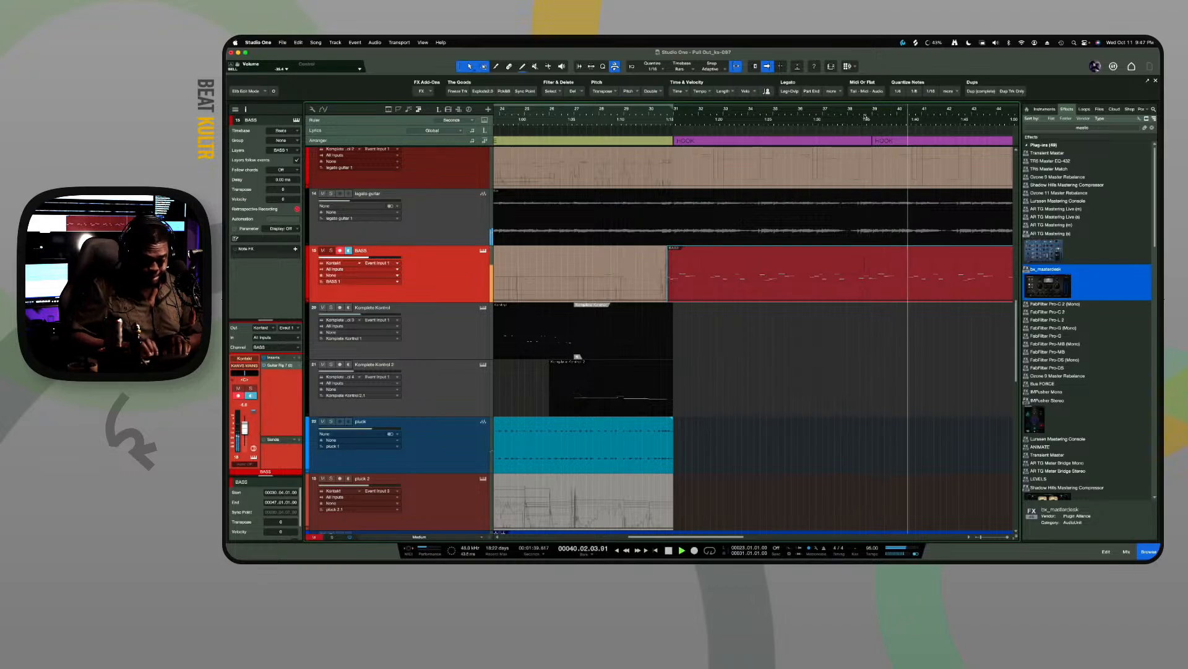
key(space)
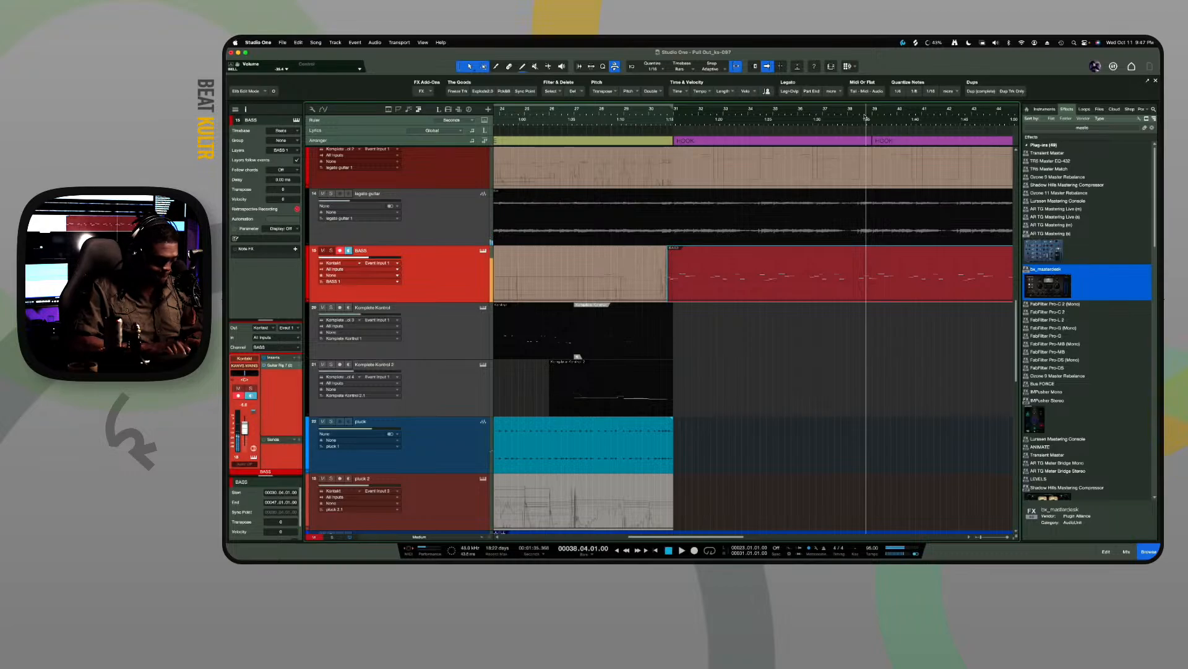
key(space)
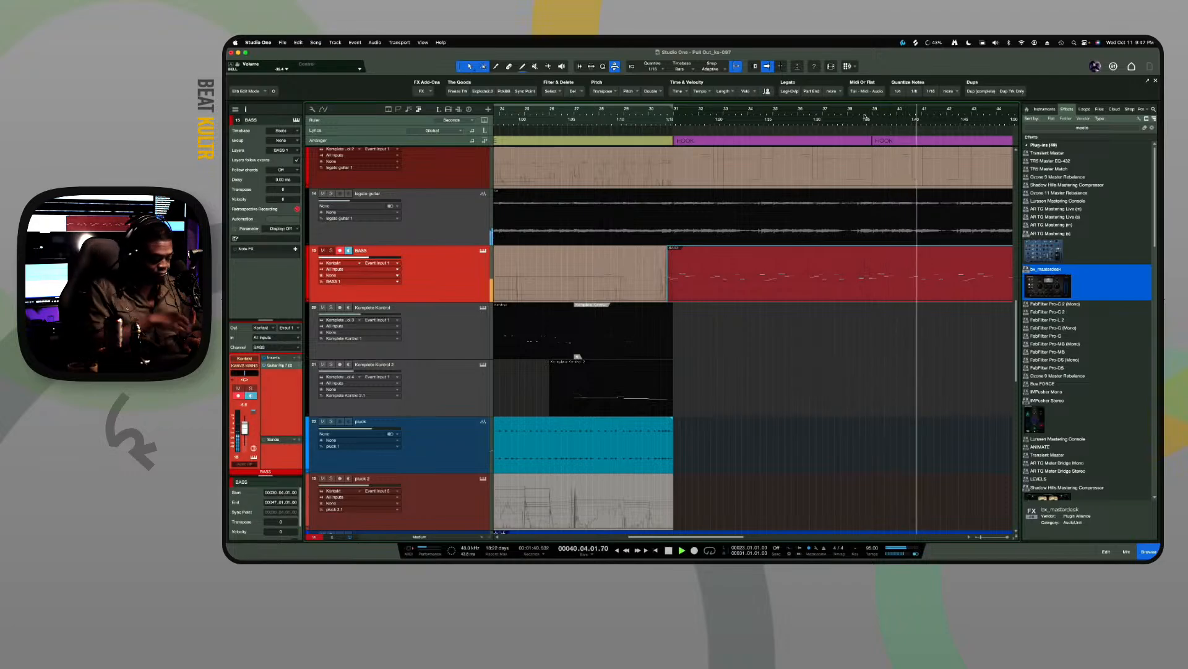
click(865, 116)
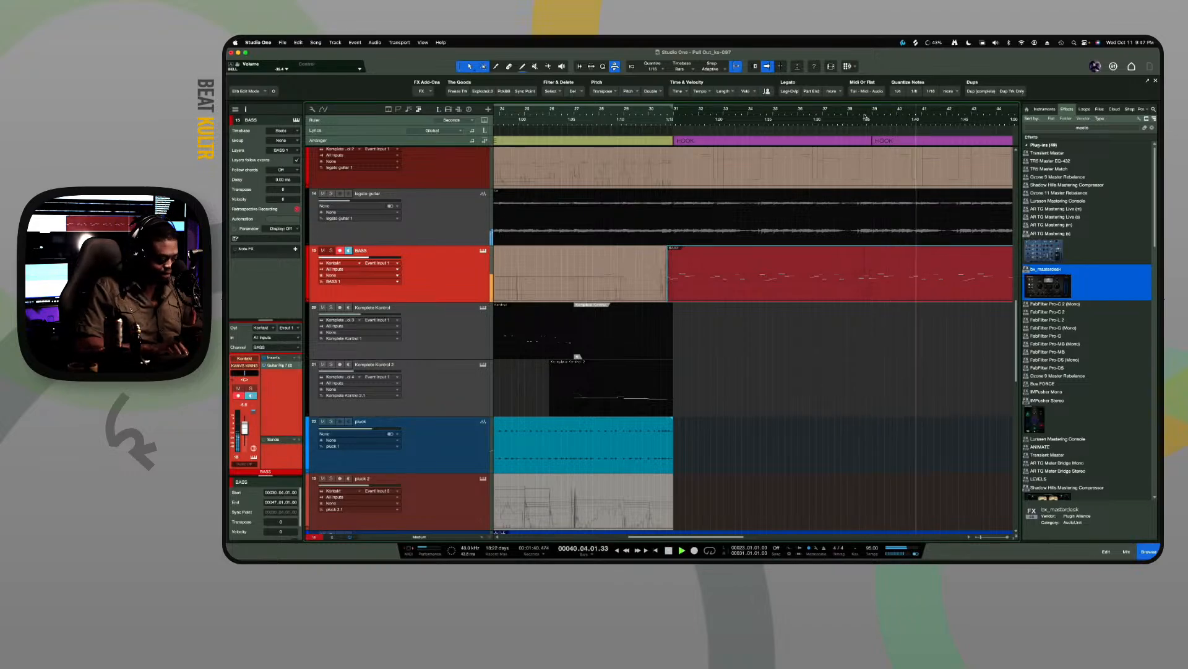
key(space)
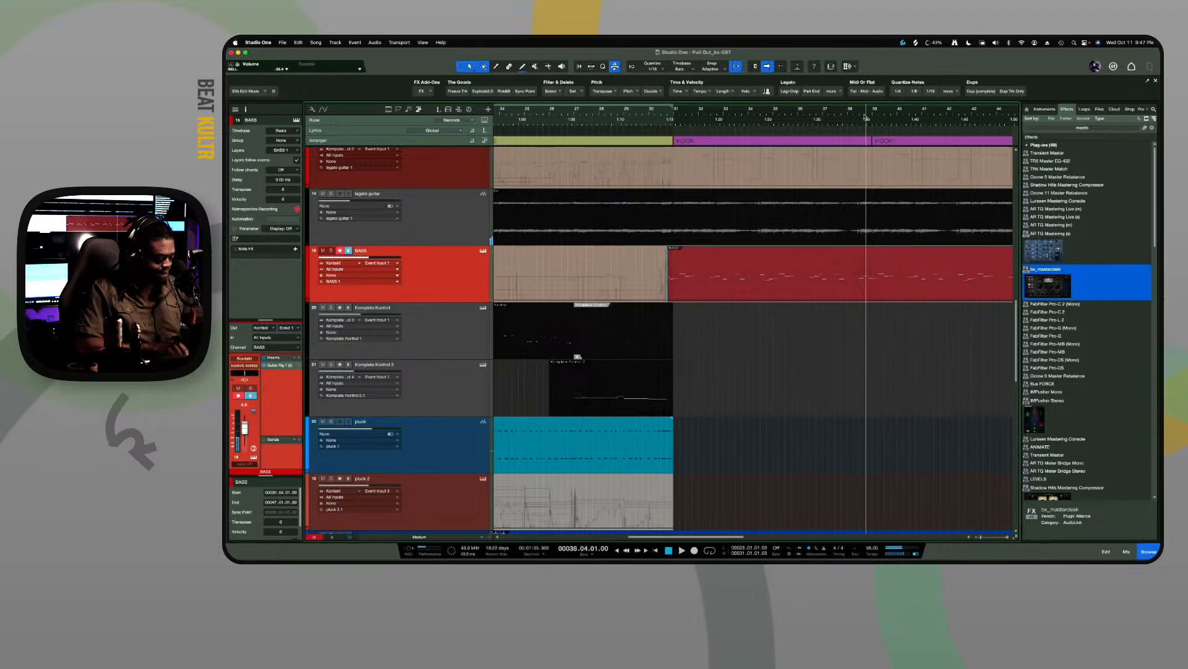
Try recording extra notes on the BASS track from beat 4 of bar 38, and undo the take
key(KP_Multiply)
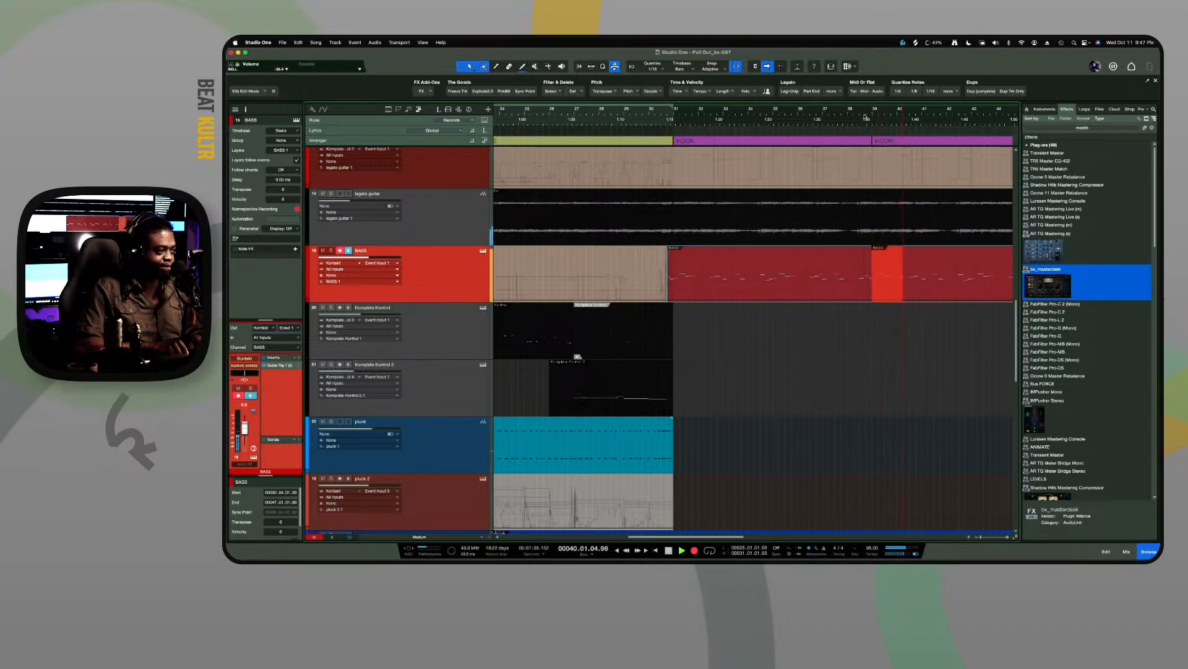
key(space)
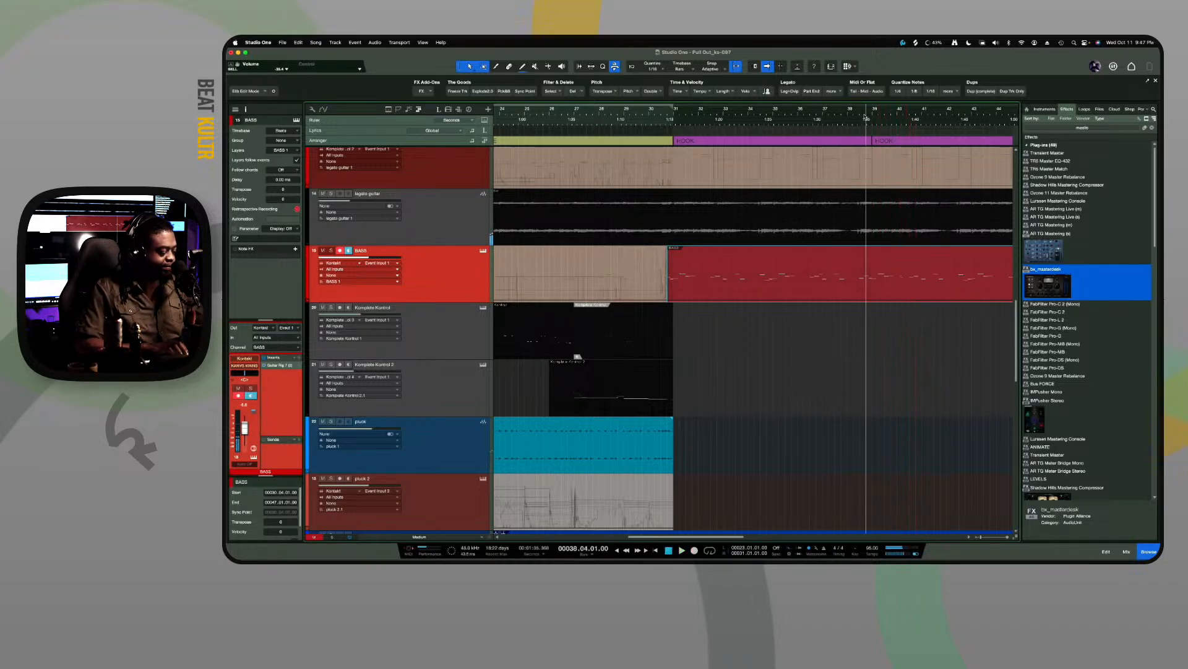
key(super+z)
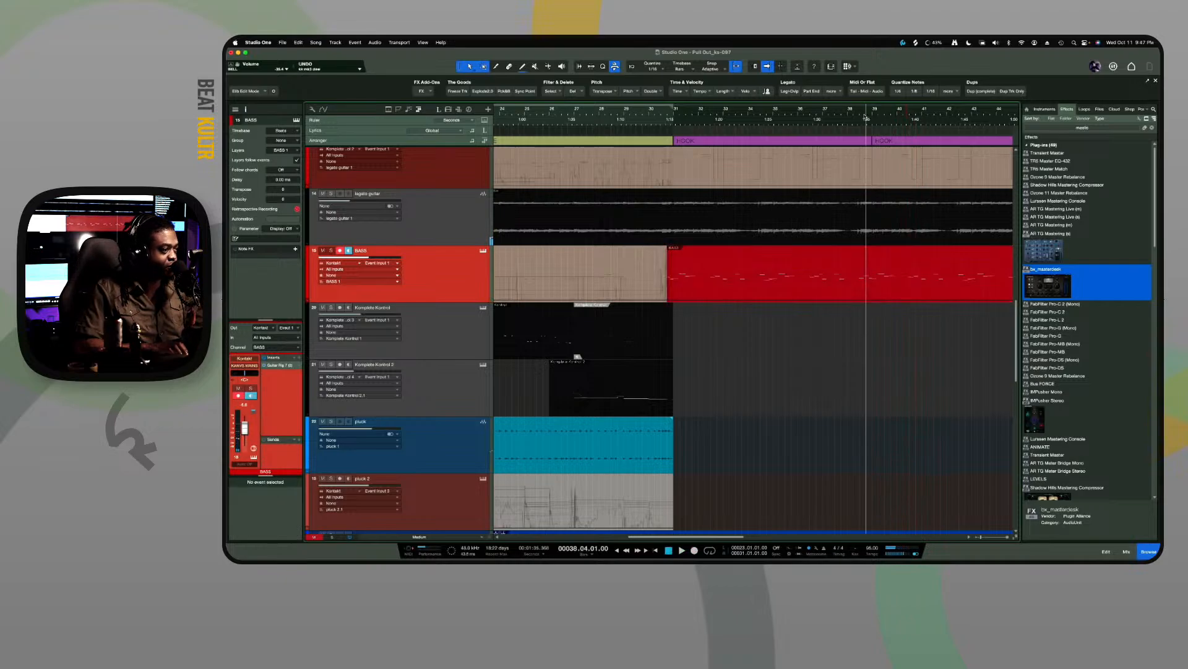
Record extra bass notes into the BASS event around bars 39 and 40
key(space)
key(space)
key(space)
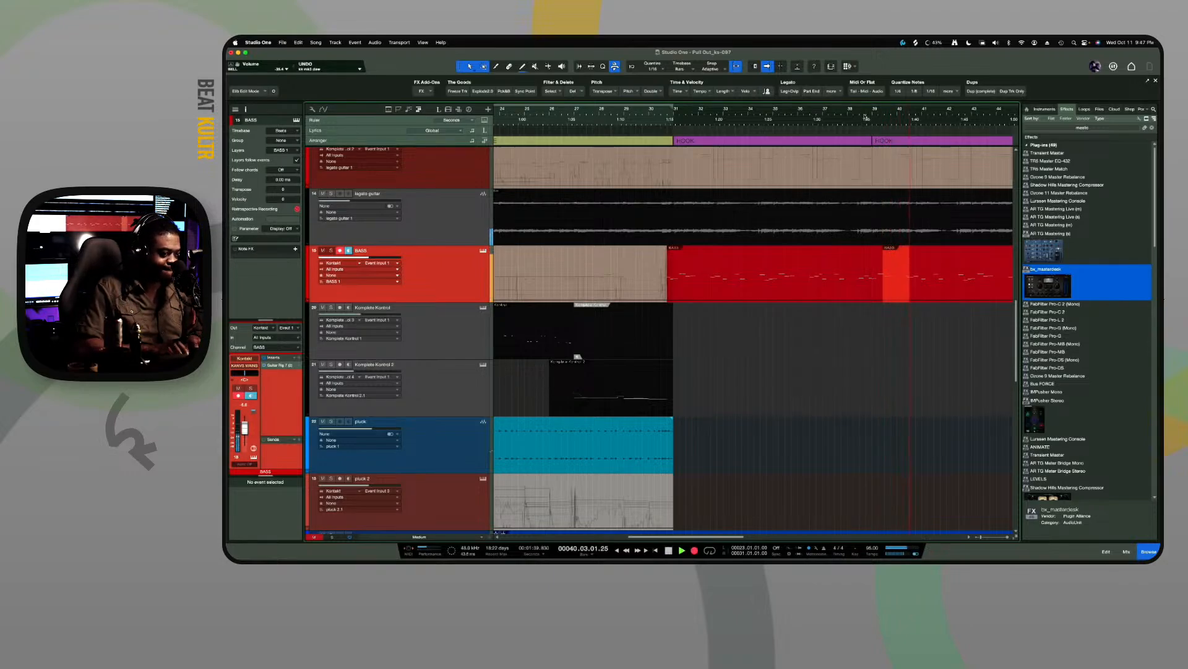
key(space)
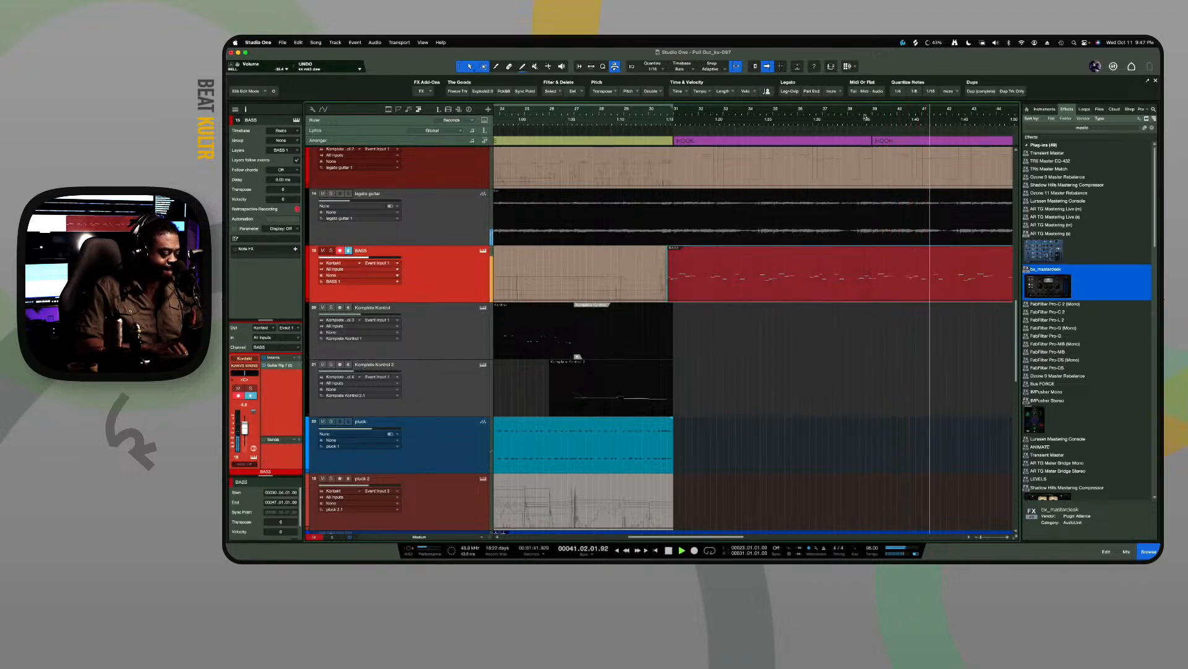
Audition the first hook, and return to the BASS part around bar 39 to hear the newly recorded notes
key(KP_0)
key(KP_0)
key(space)
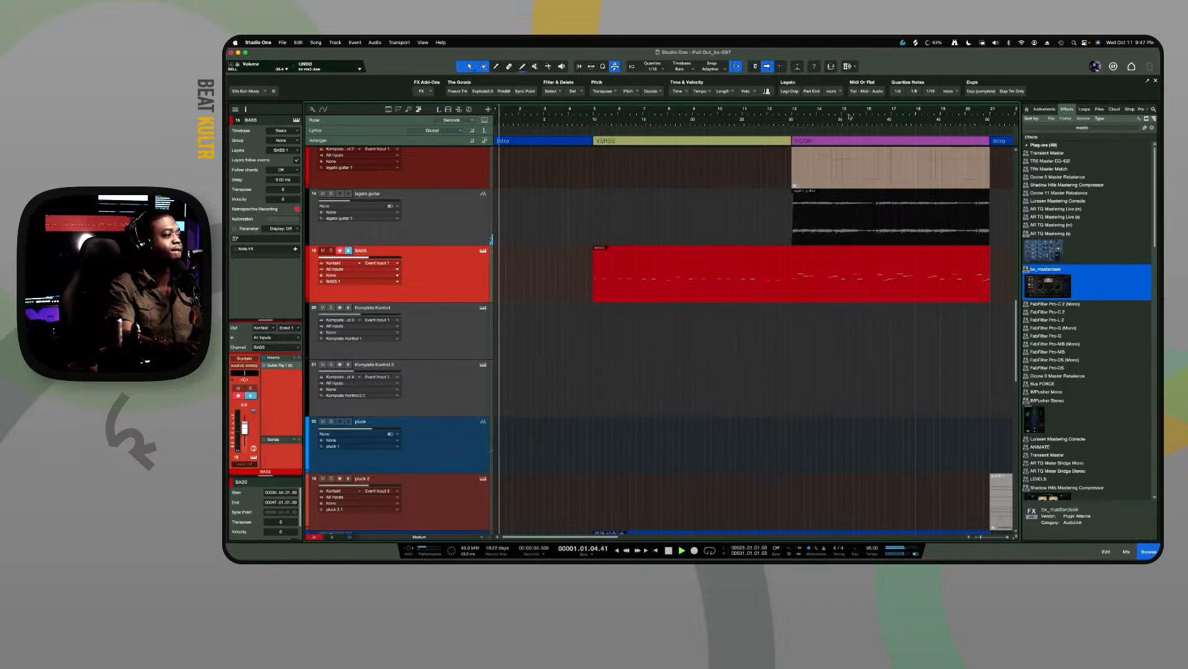
click(897, 123)
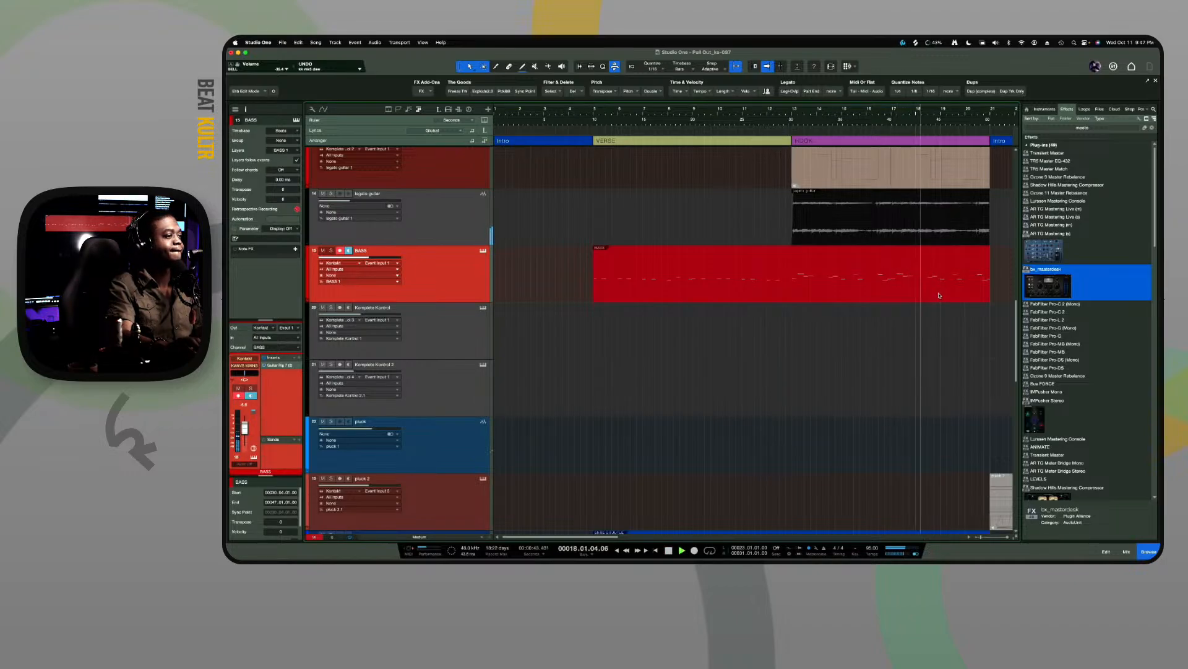
click(791, 123)
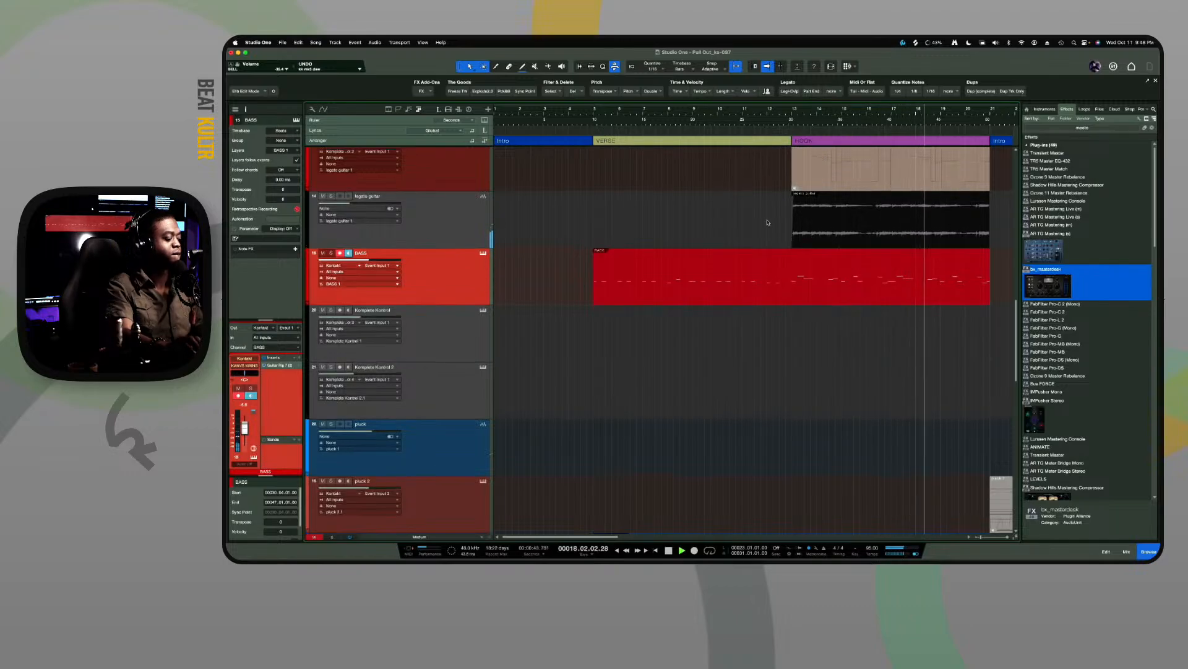
scroll(767, 222, right, 10)
scroll(767, 223, right, 1)
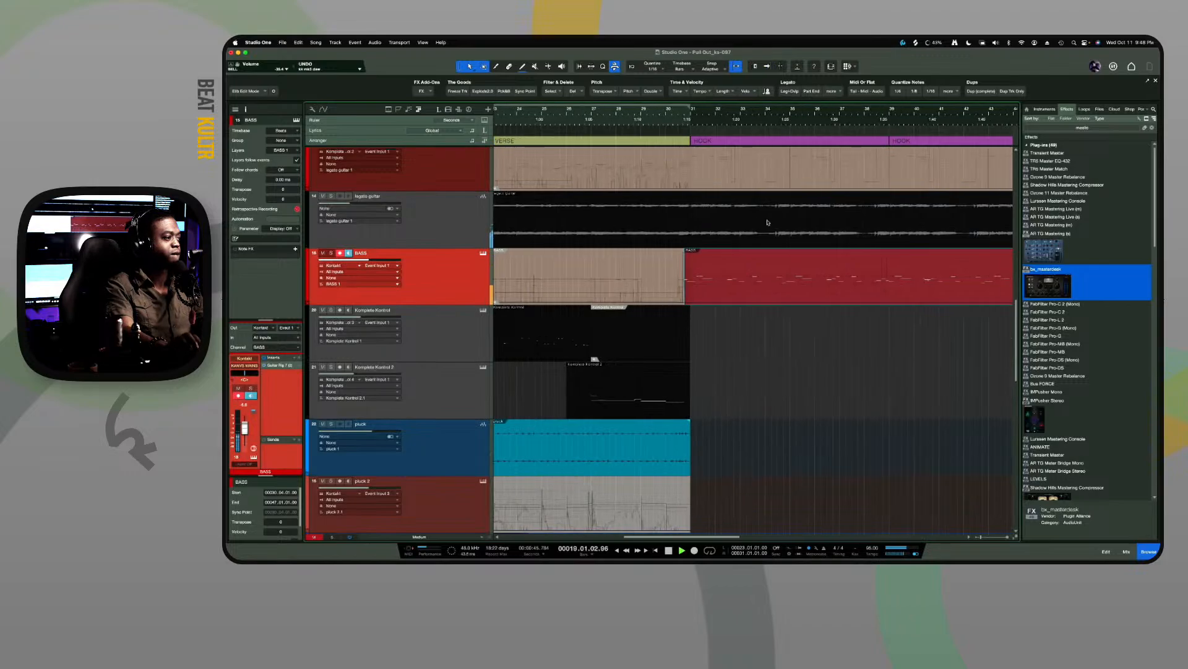
scroll(768, 222, right, 5)
scroll(706, 191, left, 2)
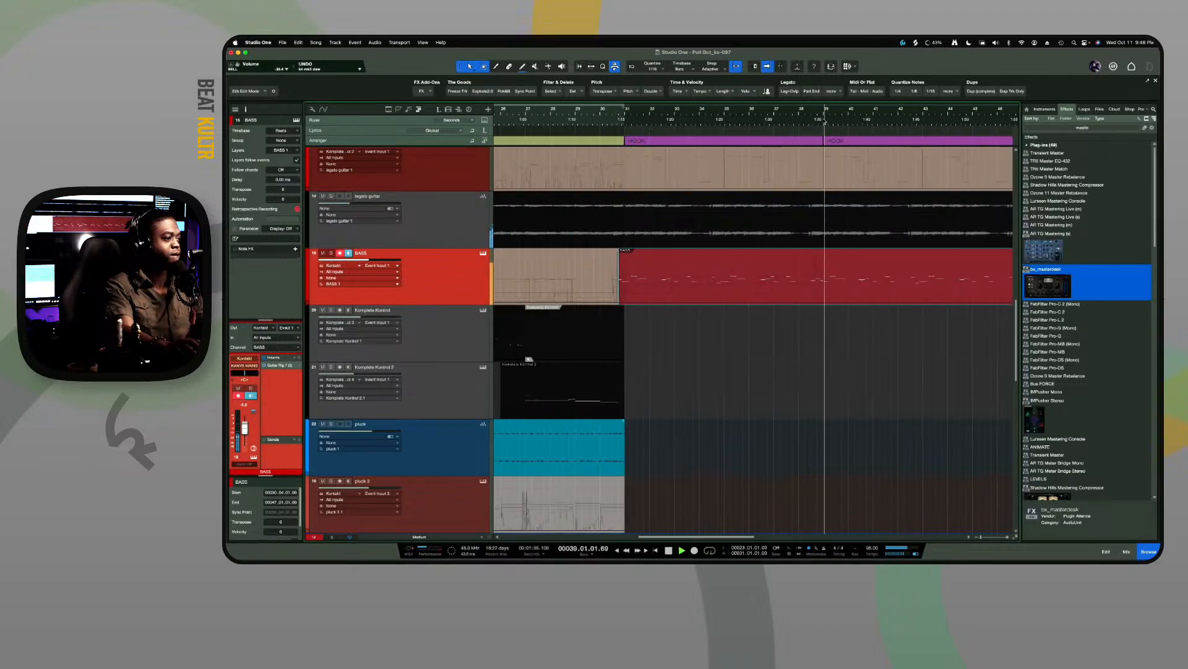
Open the hook's BASS event in an enlarged note editor and delete the longer note near beat 3 of bar 40
double_click(879, 297)
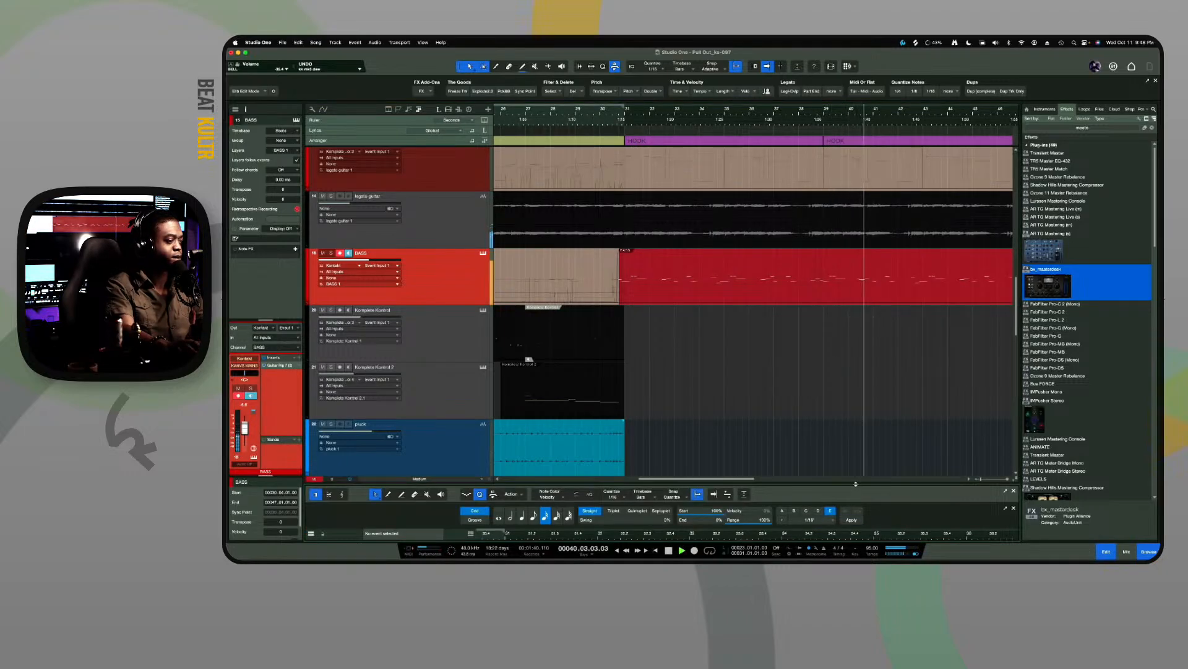
drag(855, 484, 855, 223)
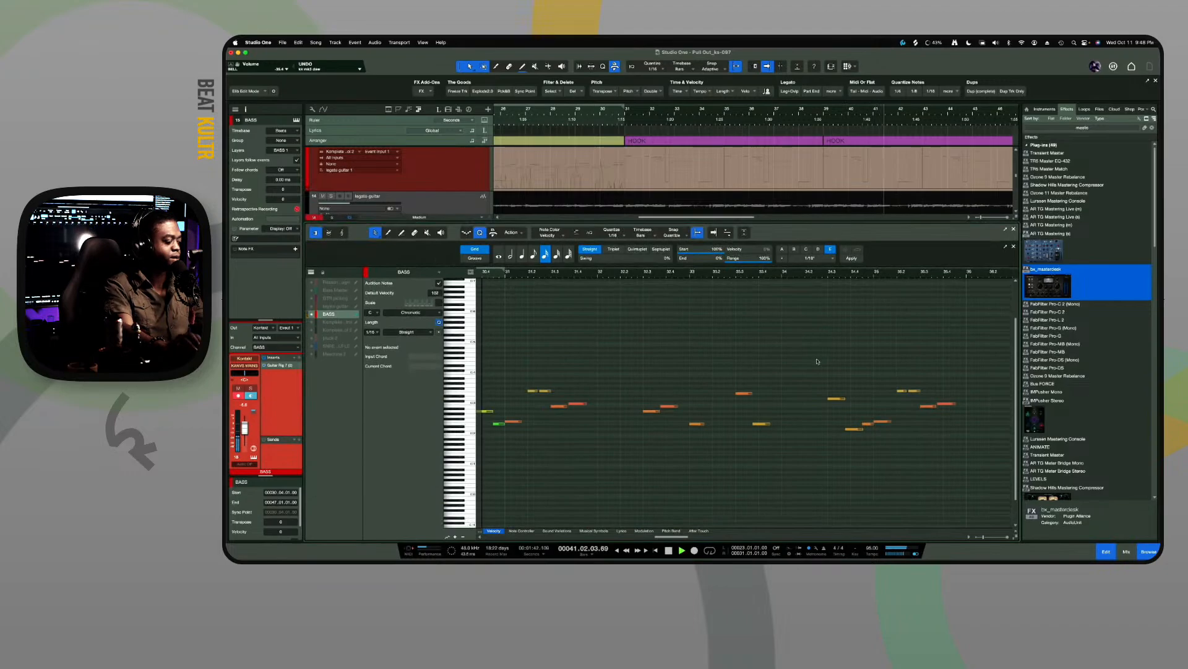
key(space)
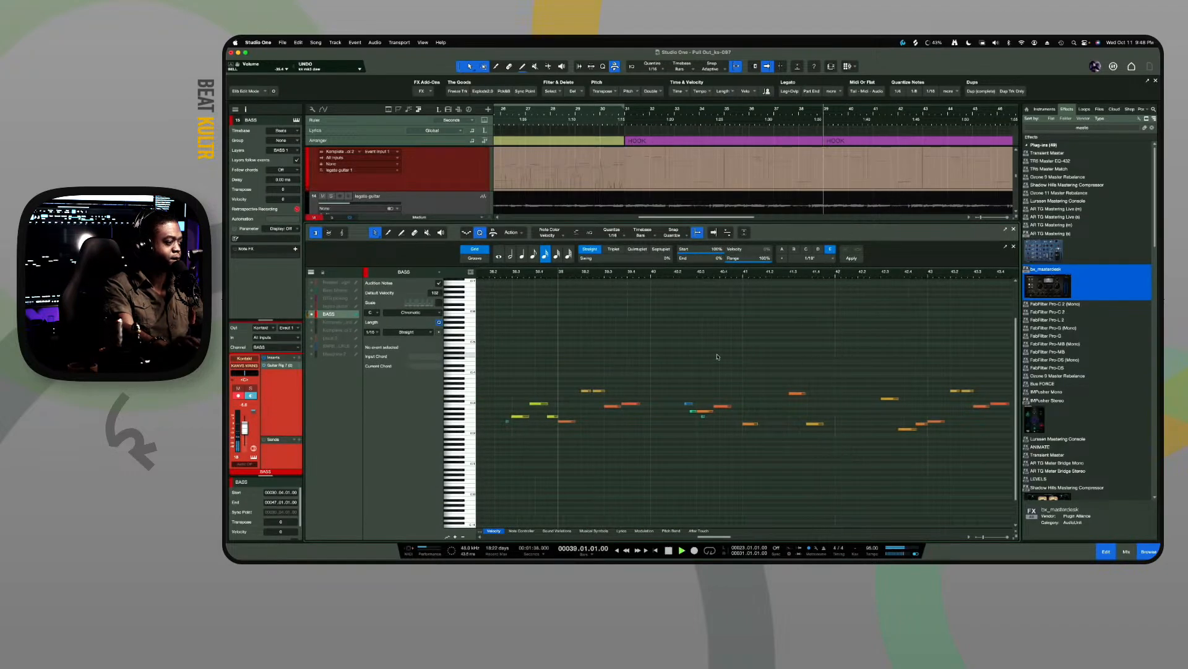
key(space)
click(704, 413)
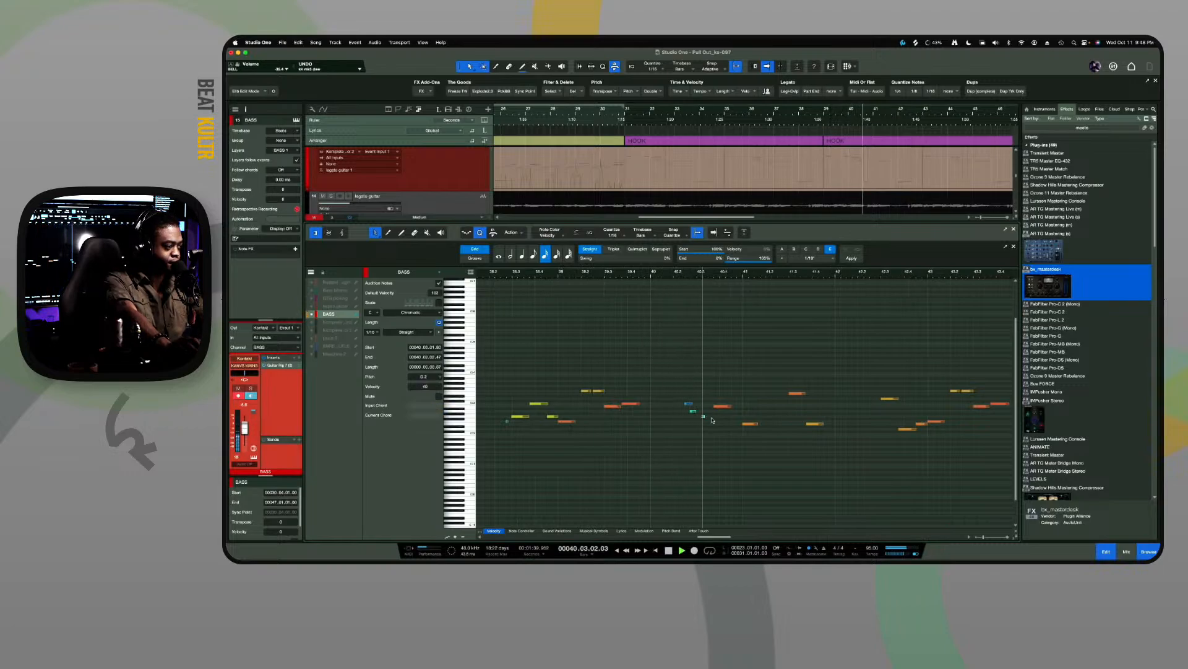
Raise the short BASS note just after beat 3 of bar 40 to B2 while auditioning the phrase
key(space)
key(space)
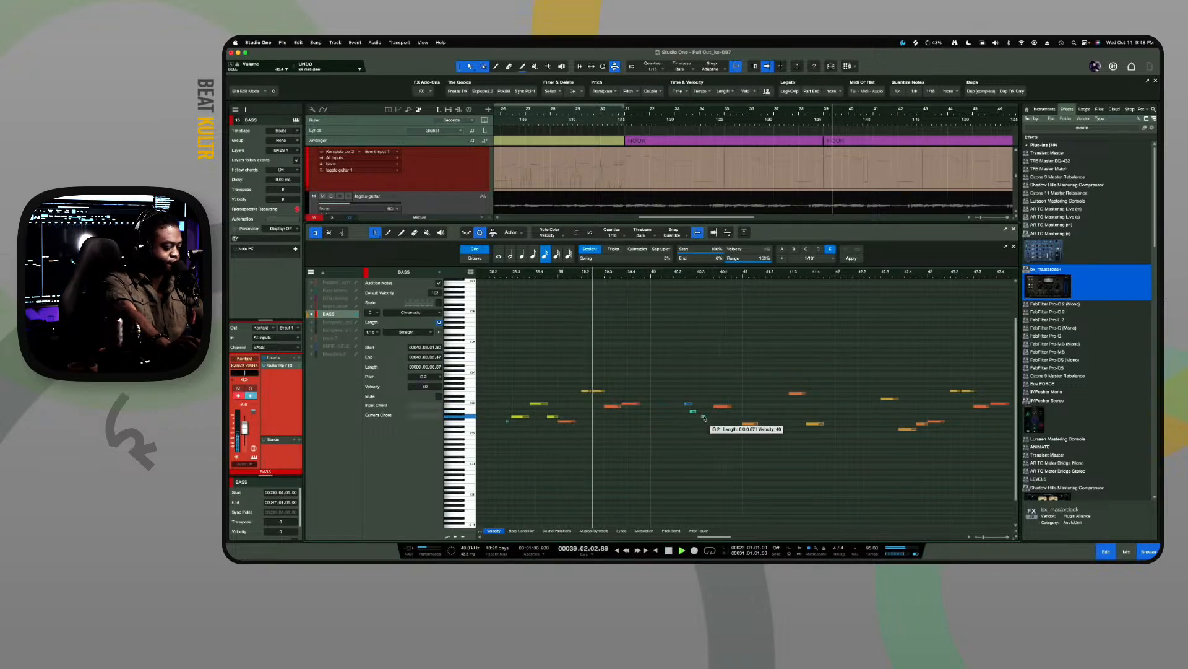
key(space)
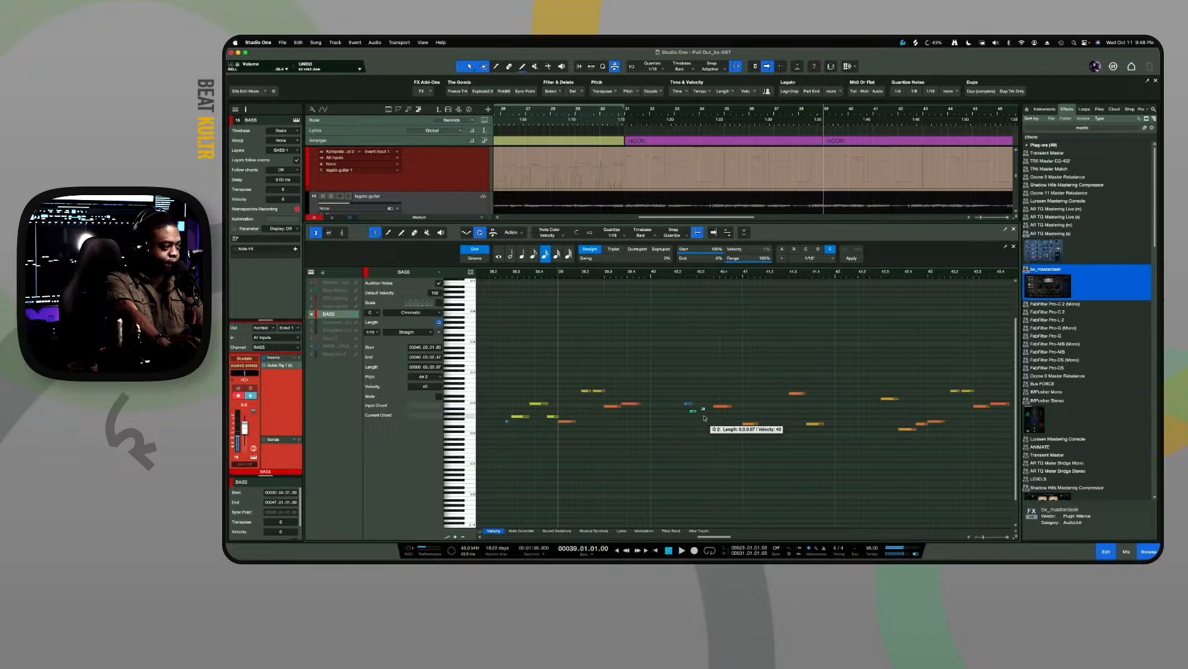
key(space)
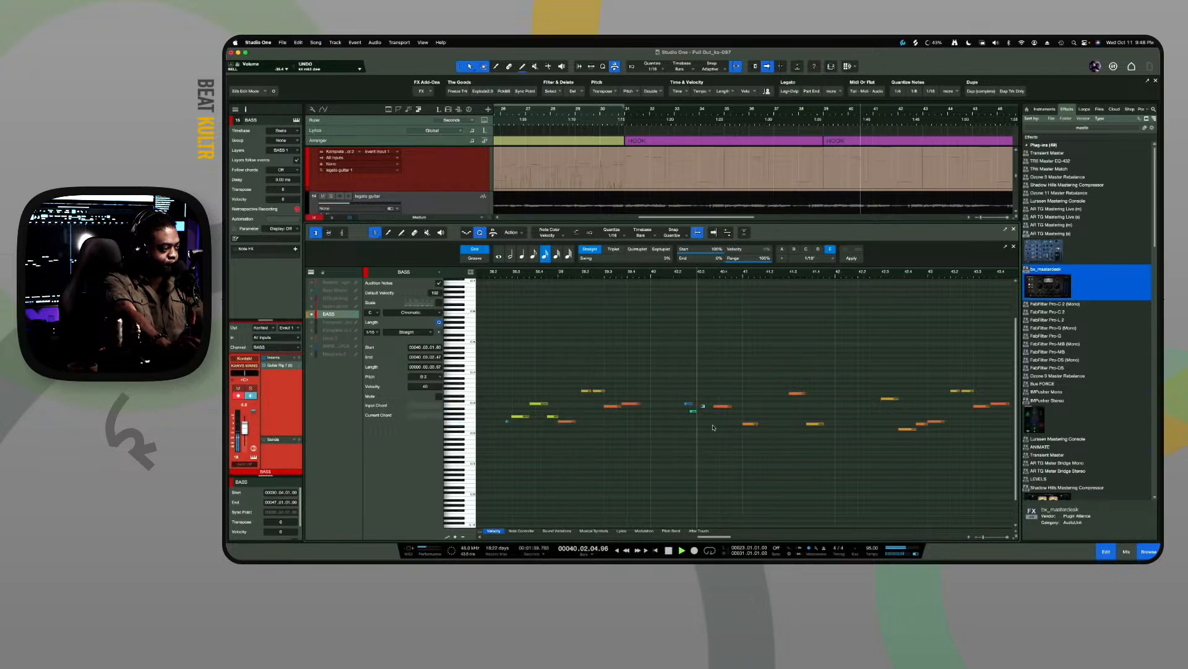
key(space)
key(space)
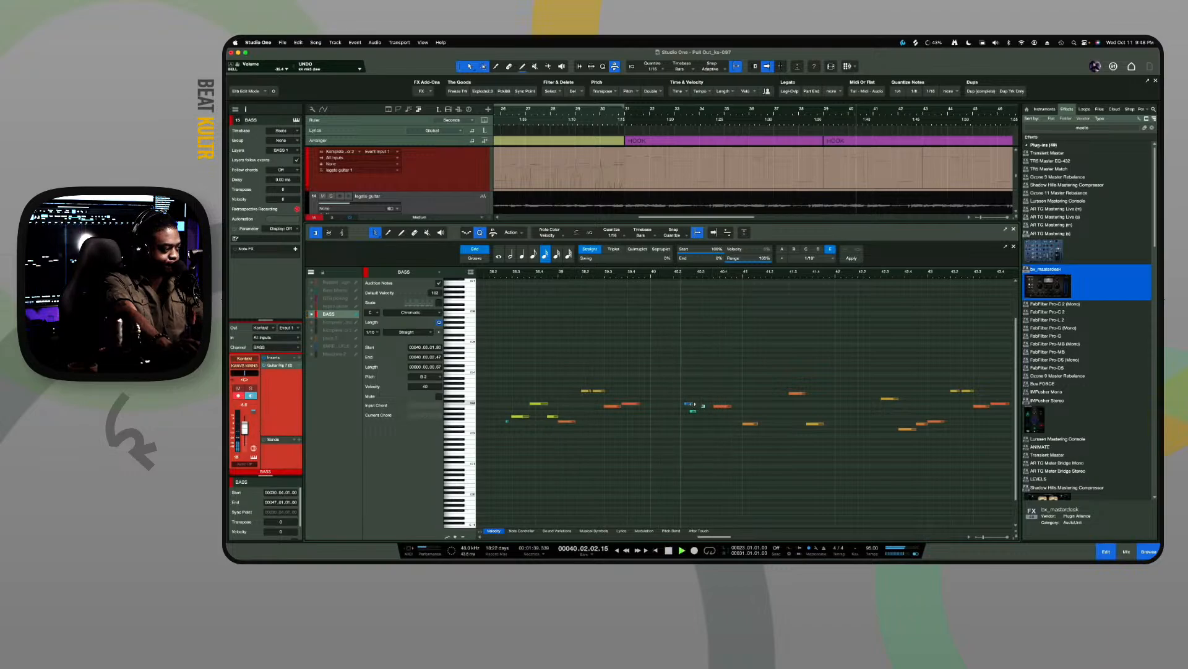
Shorten the BASS note between beats 2 and 3 of bar 40, and lower the short note after beat 3 to E2
key(e)
key(e)
key(space)
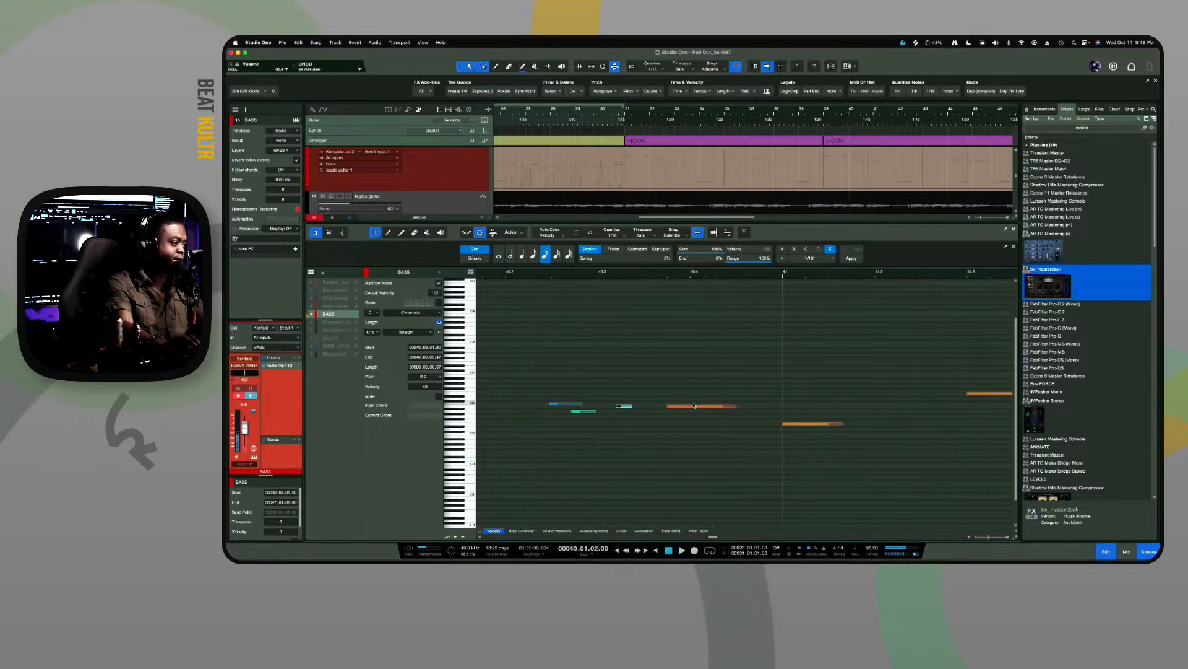
drag(582, 403, 575, 406)
key(space)
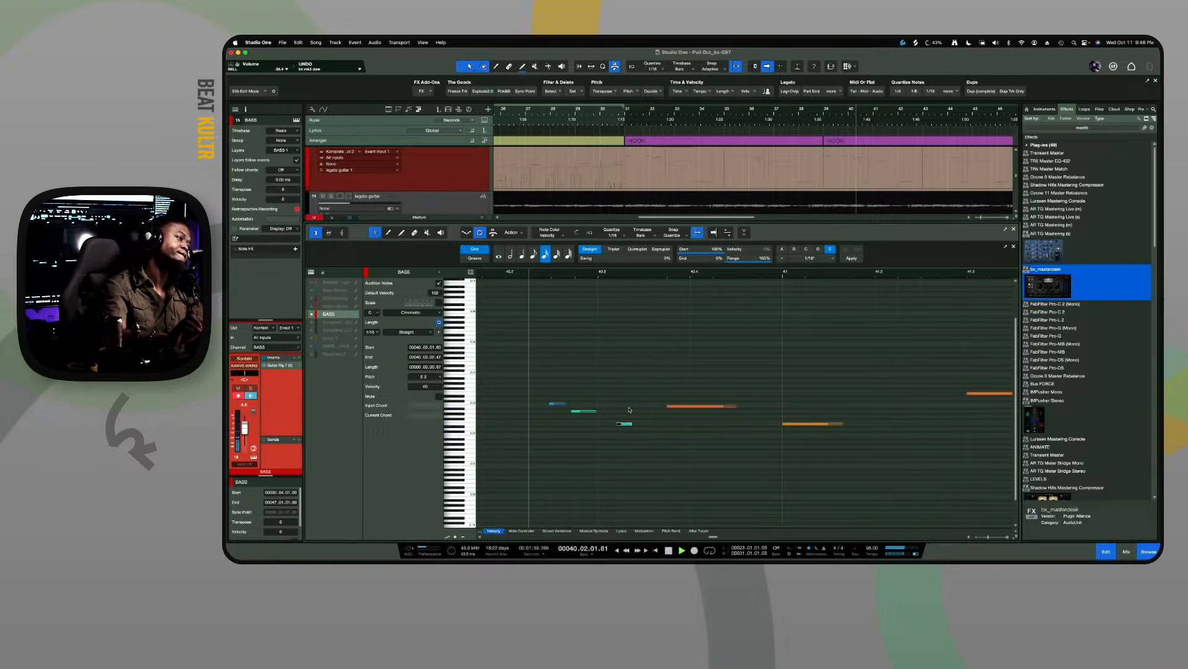
key(space)
Lower the long BASS note just before beat 4 of bar 40 to G2, and set the short preceding note to A2
click(686, 405)
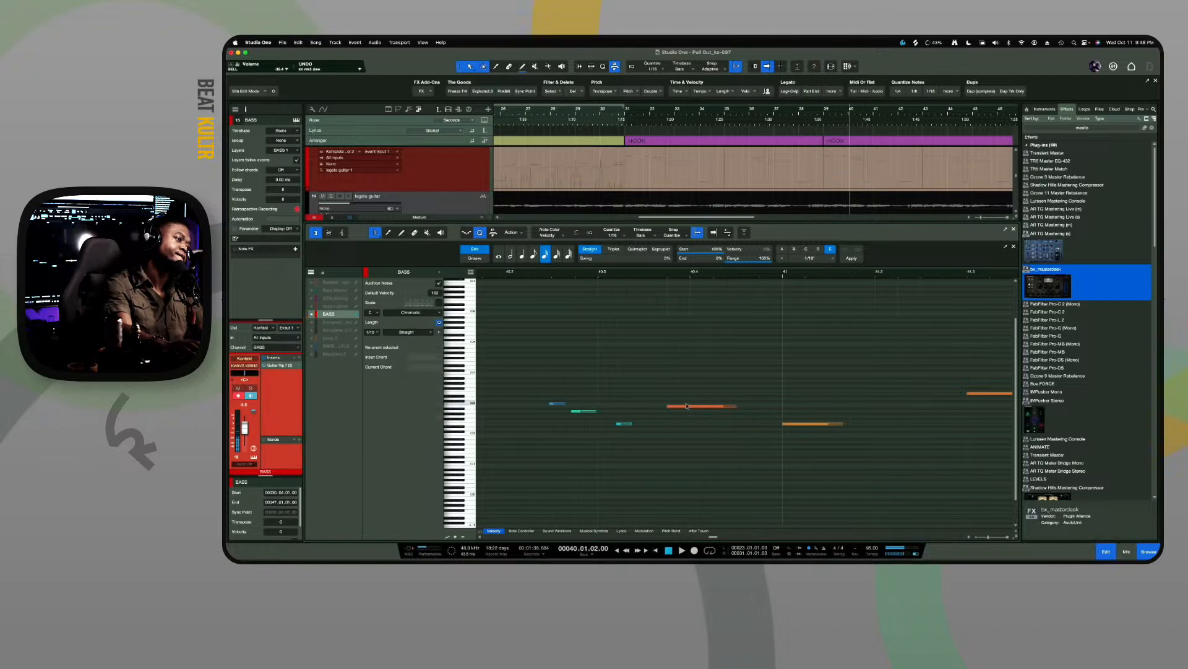
click(686, 406)
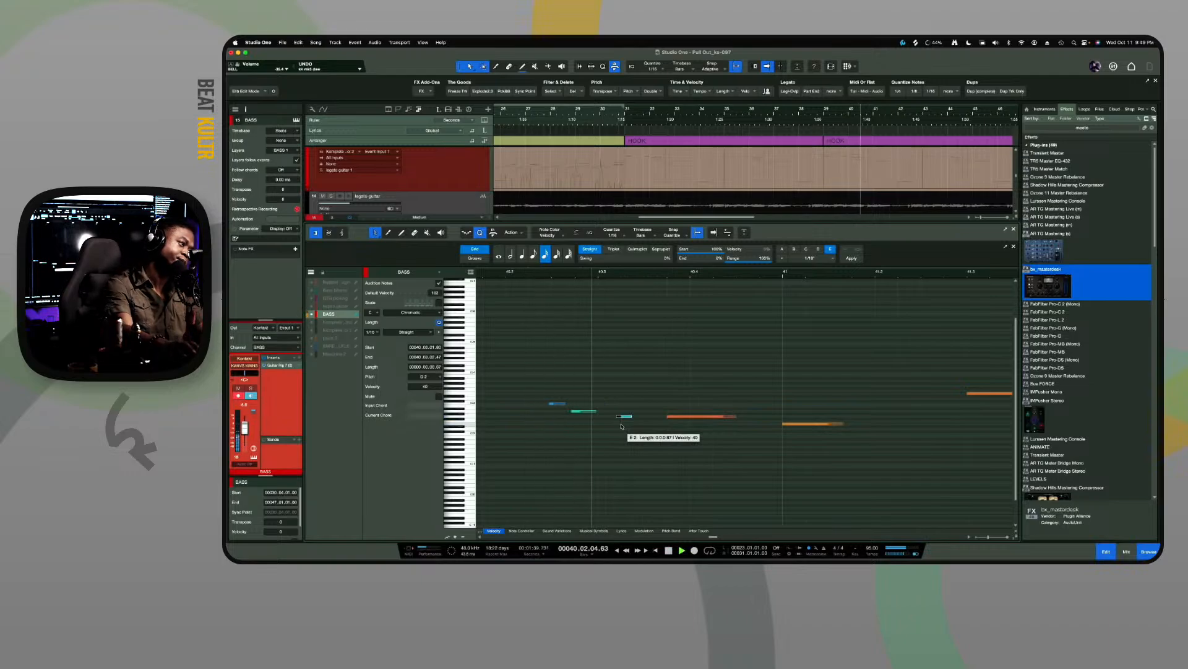
key(space)
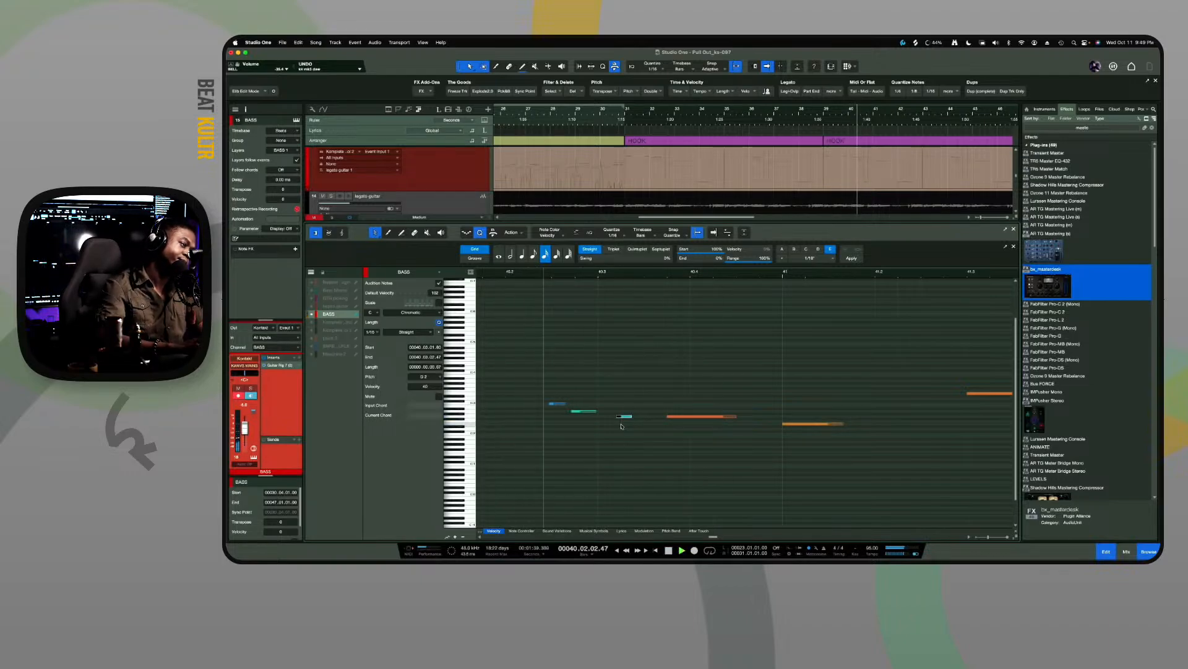
key(Up)
key(Up)
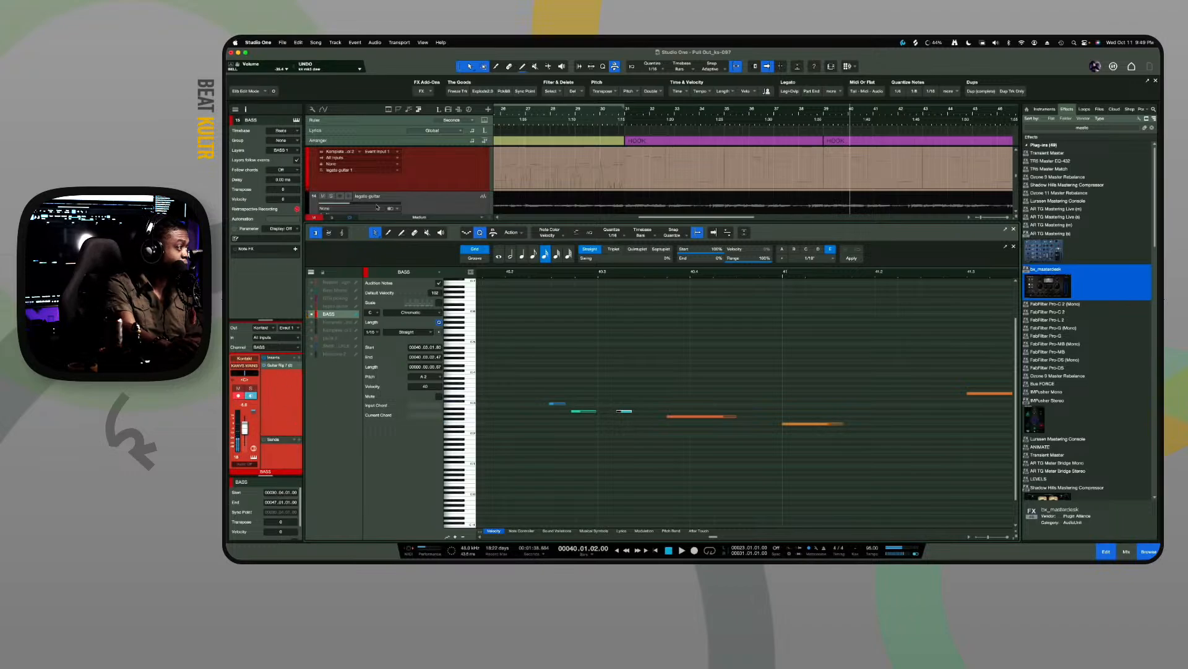
scroll(429, 177, up, 1)
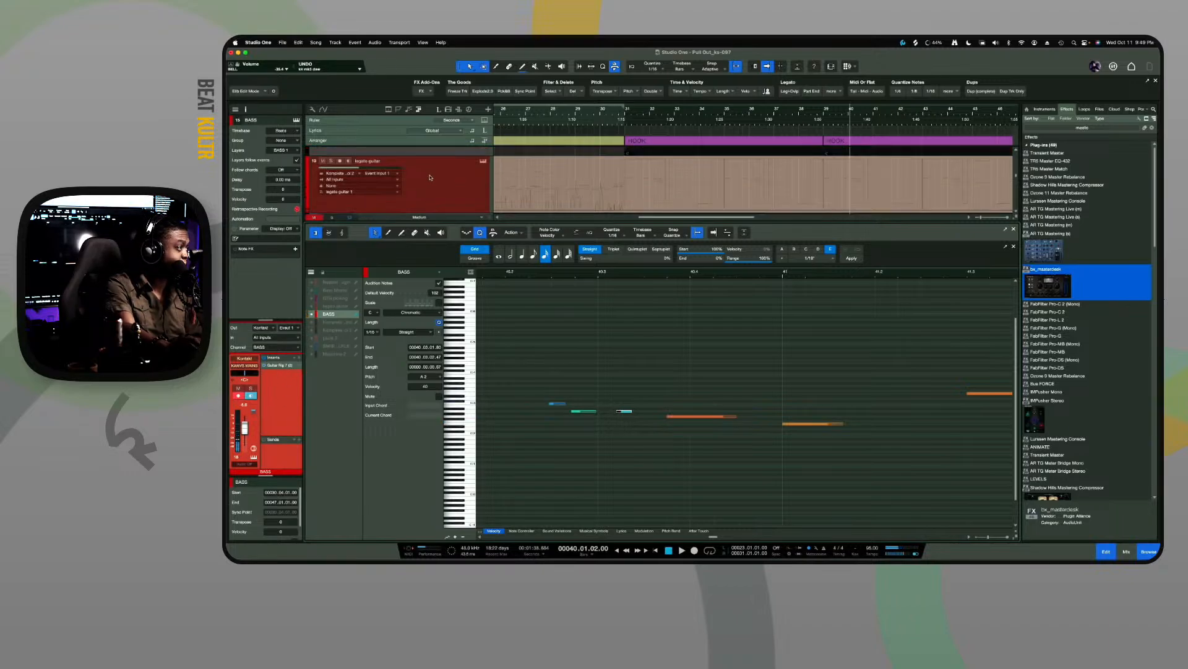
scroll(476, 195, down, 1)
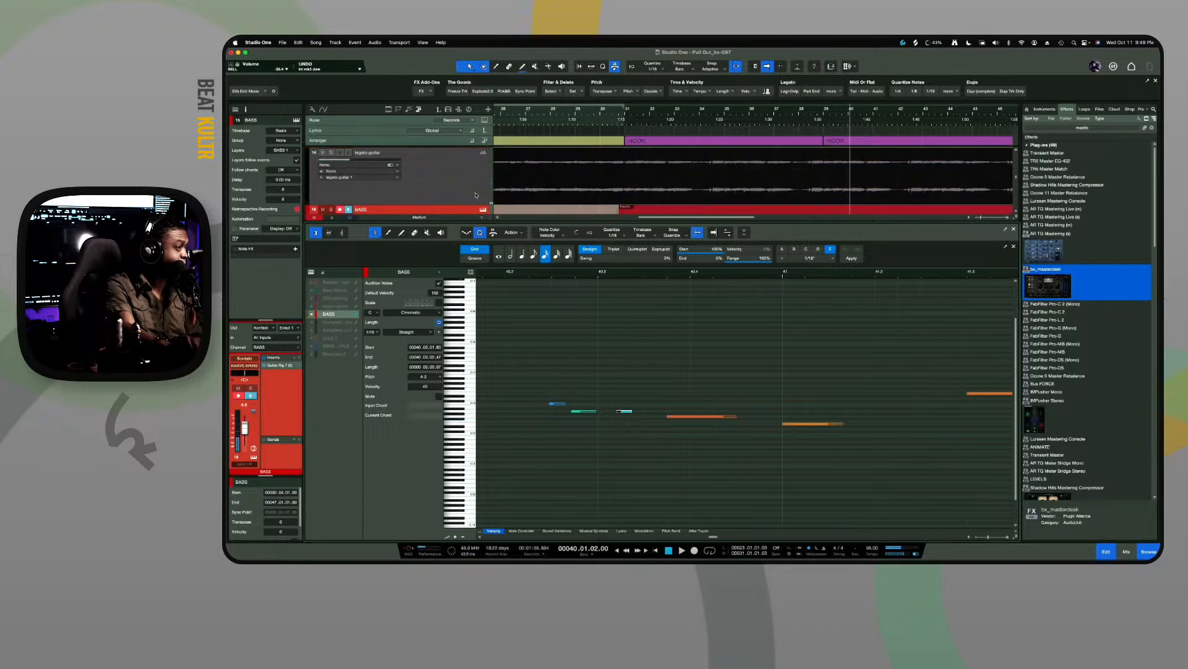
Open the BASS track's Kontakt instrument and switch the Prime Bass (Melody) articulation to Muted
click(481, 184)
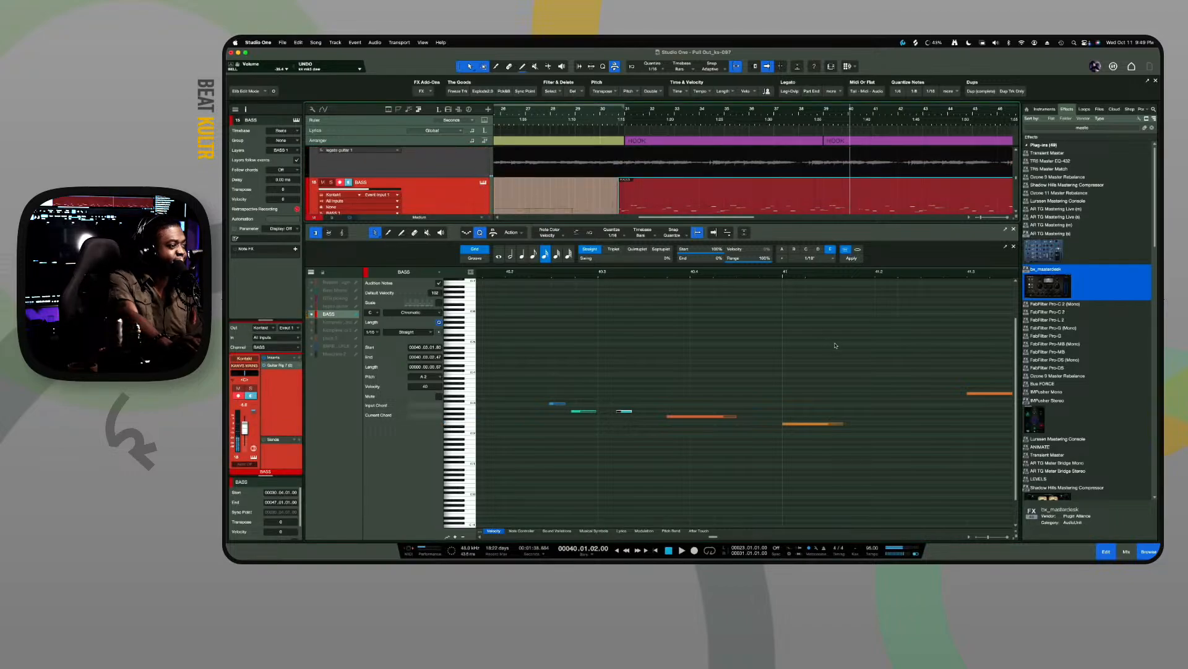
drag(836, 399, 719, 188)
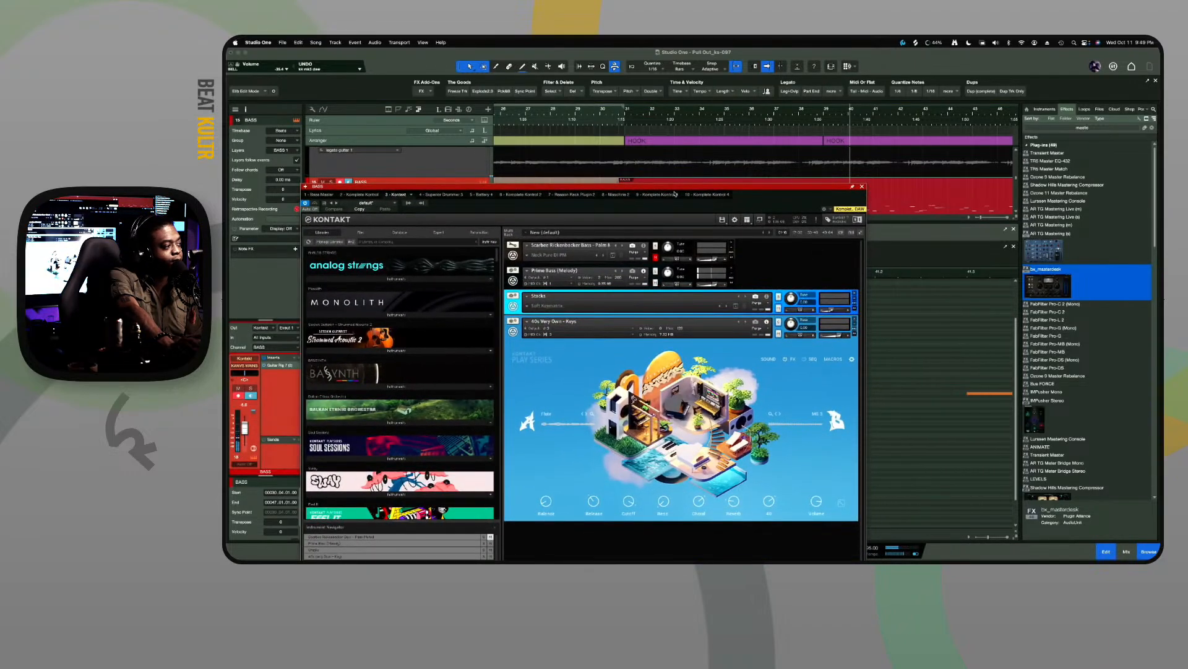
click(513, 281)
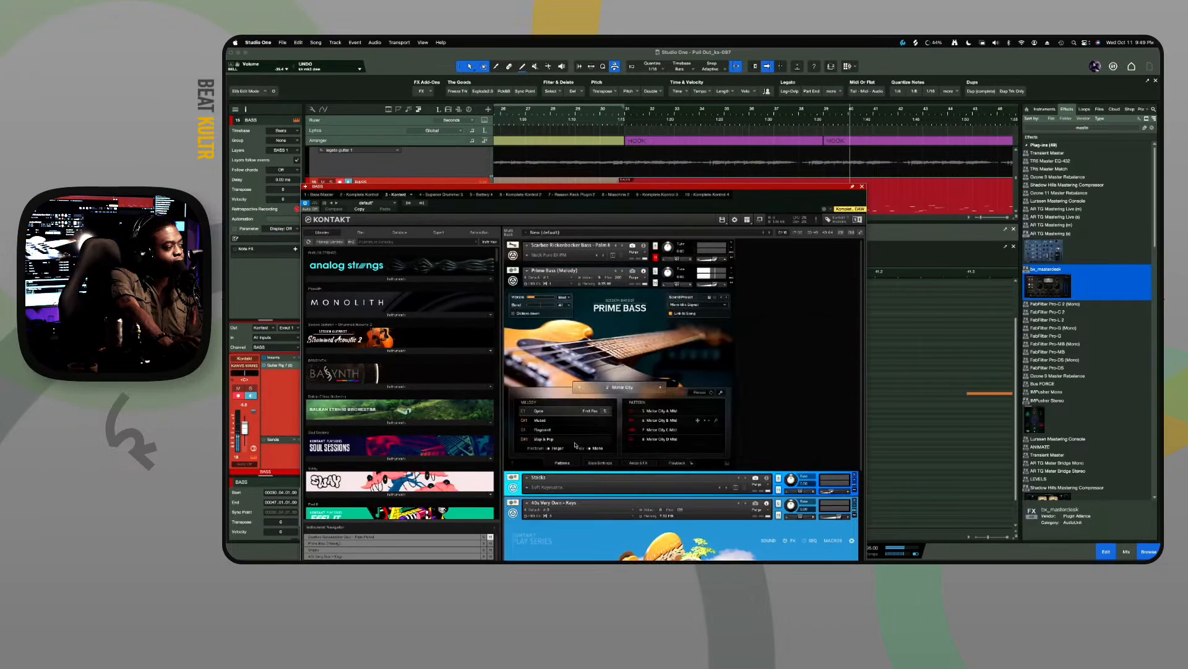
click(545, 421)
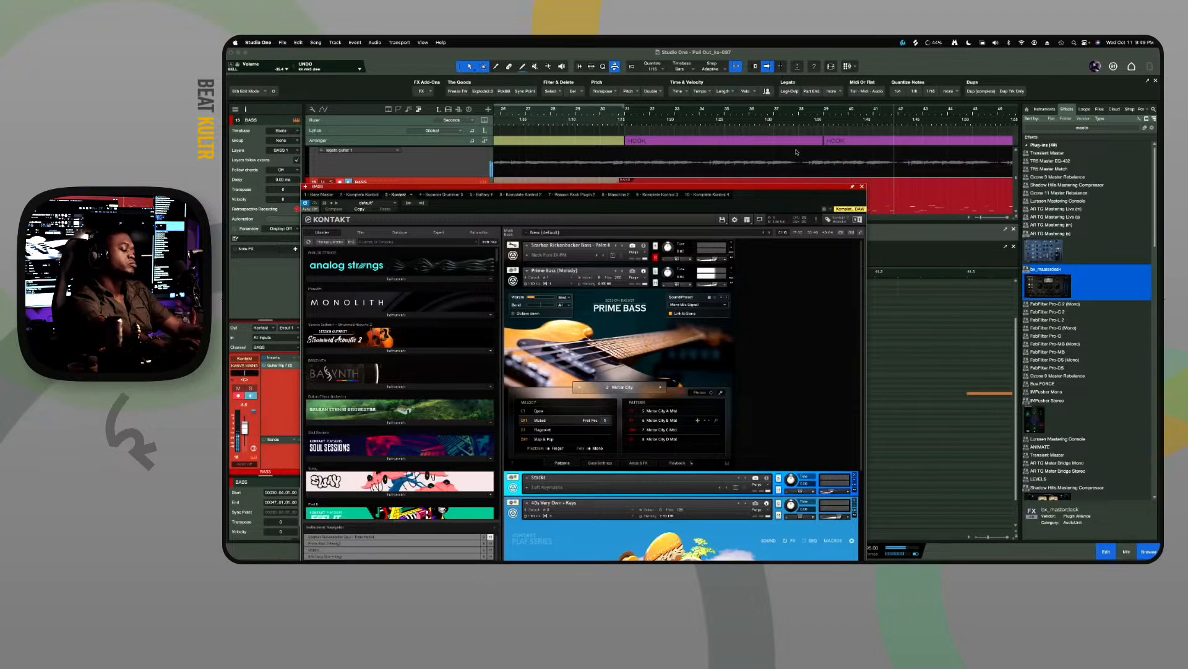
click(861, 185)
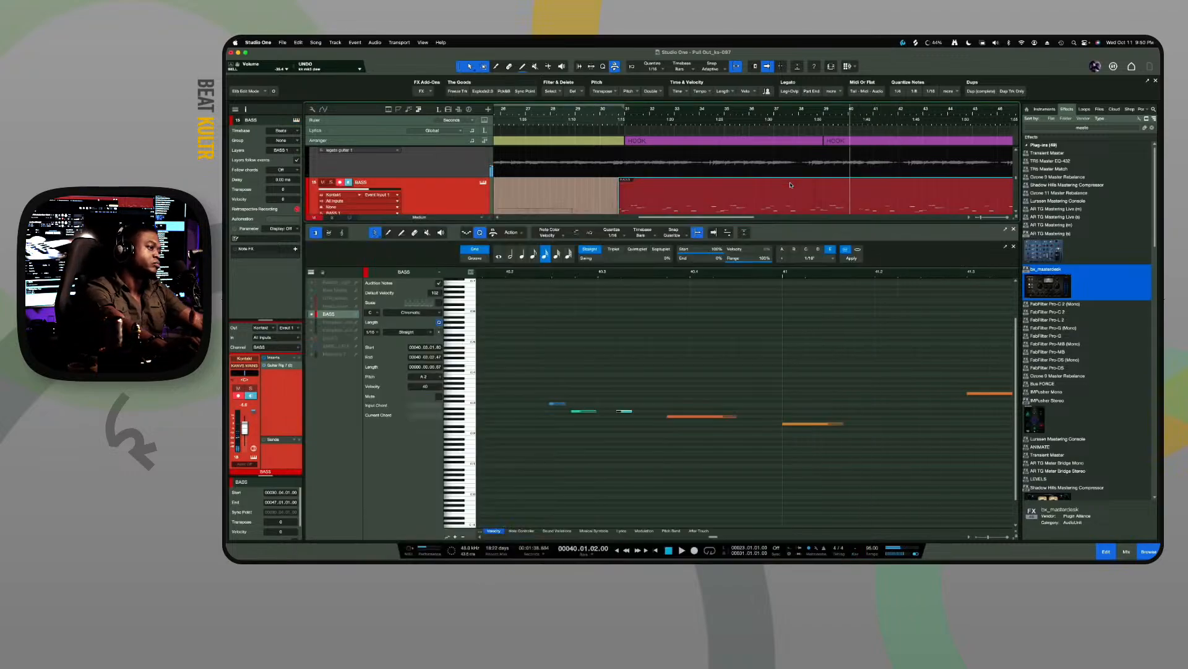
Lower the three short BASS notes around beat 3 of bar 40 to D2 while auditioning the phrase
key(space)
key(space)
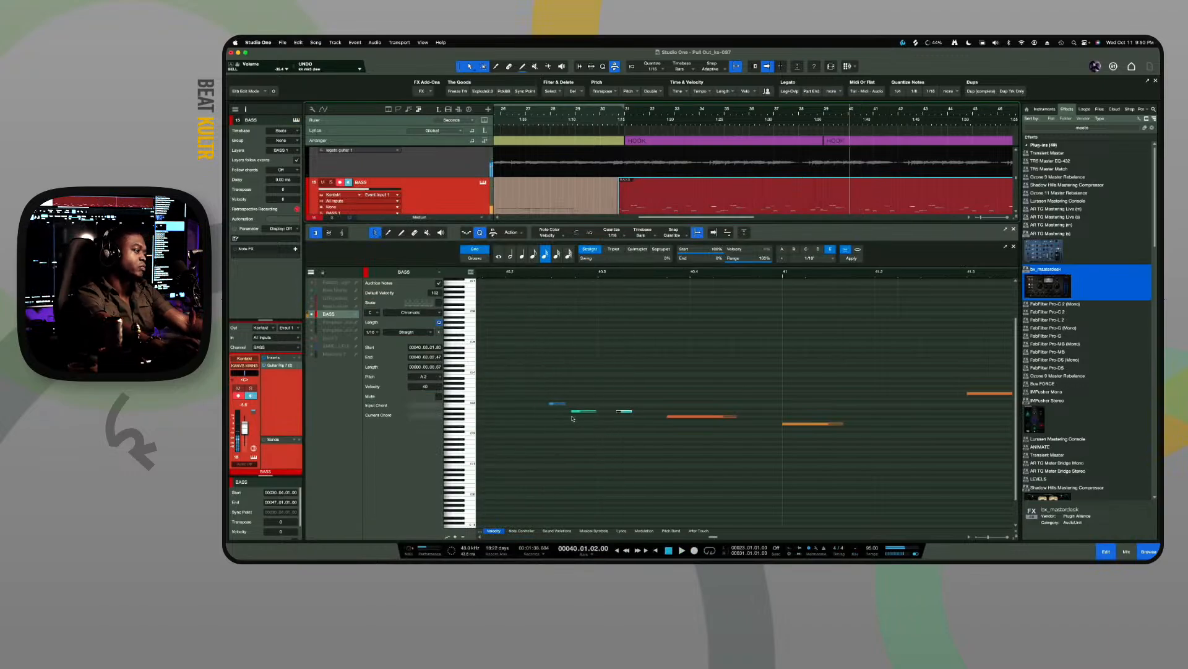
key(space)
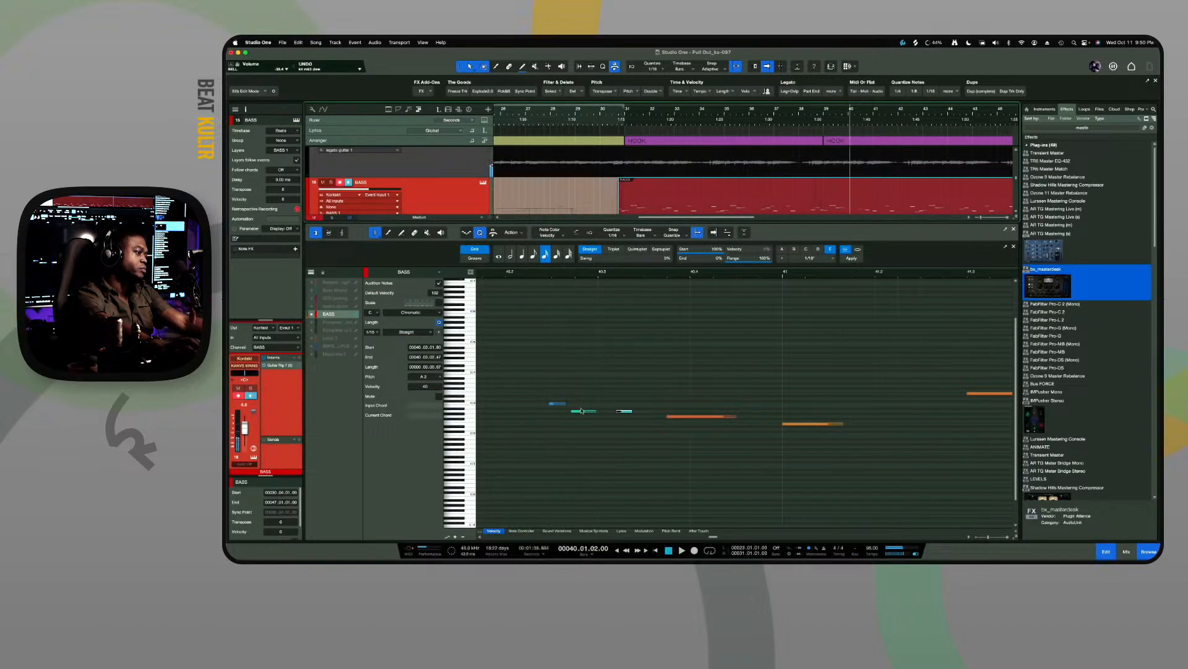
click(551, 404)
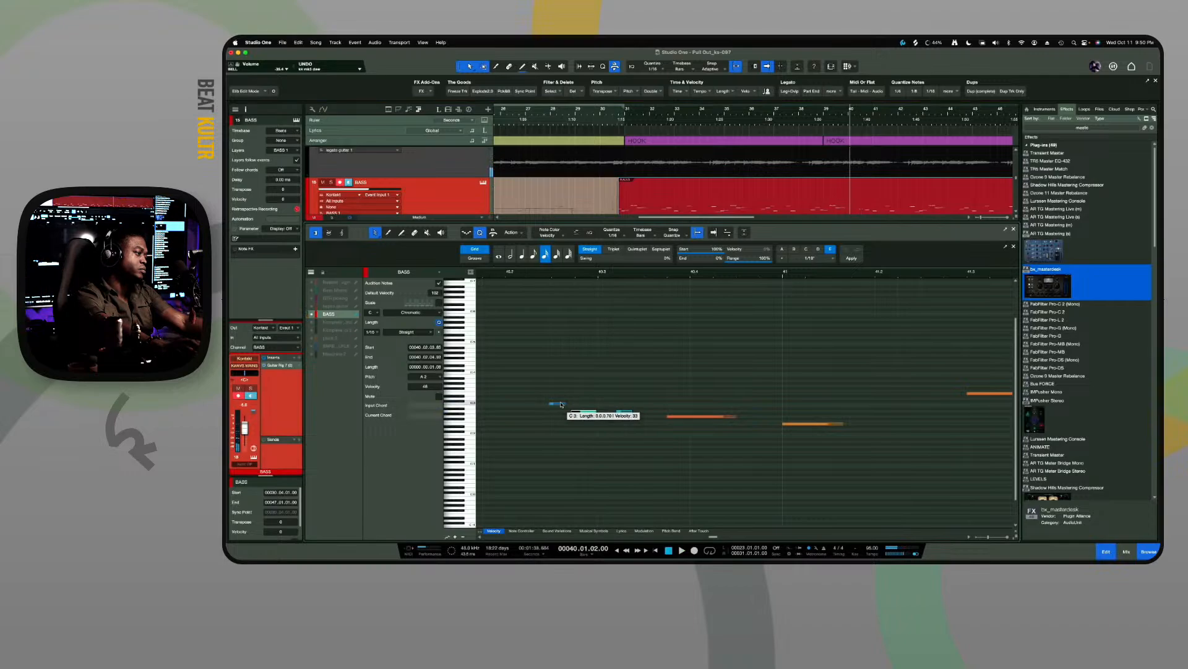
key(space)
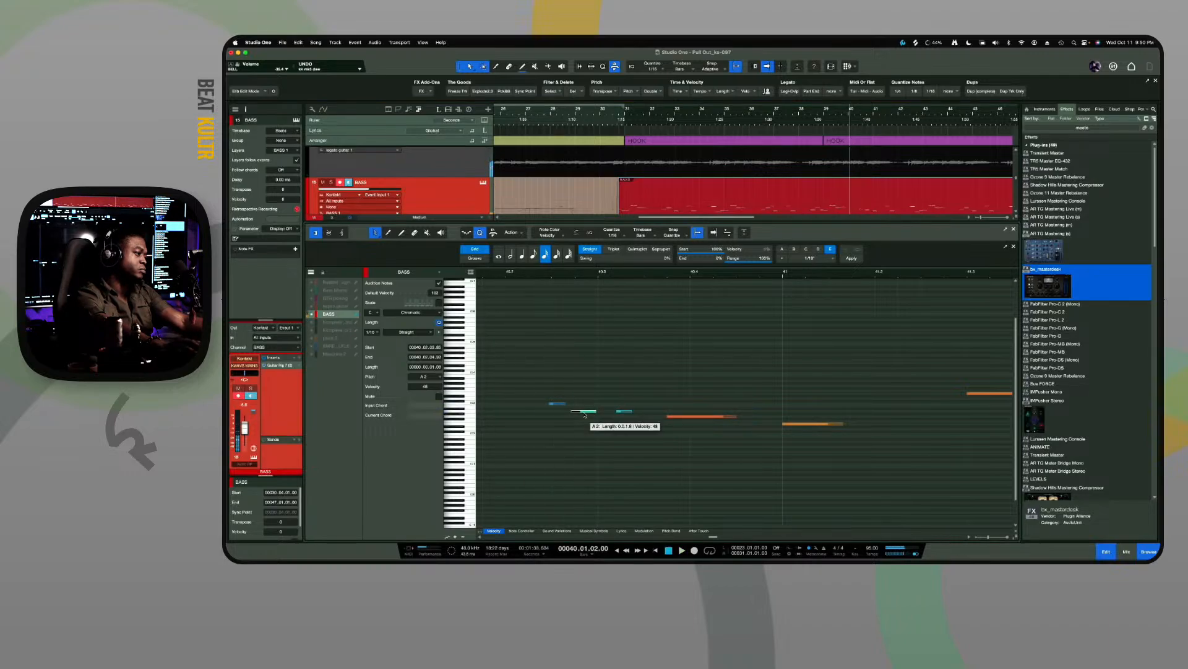
drag(583, 411, 585, 427)
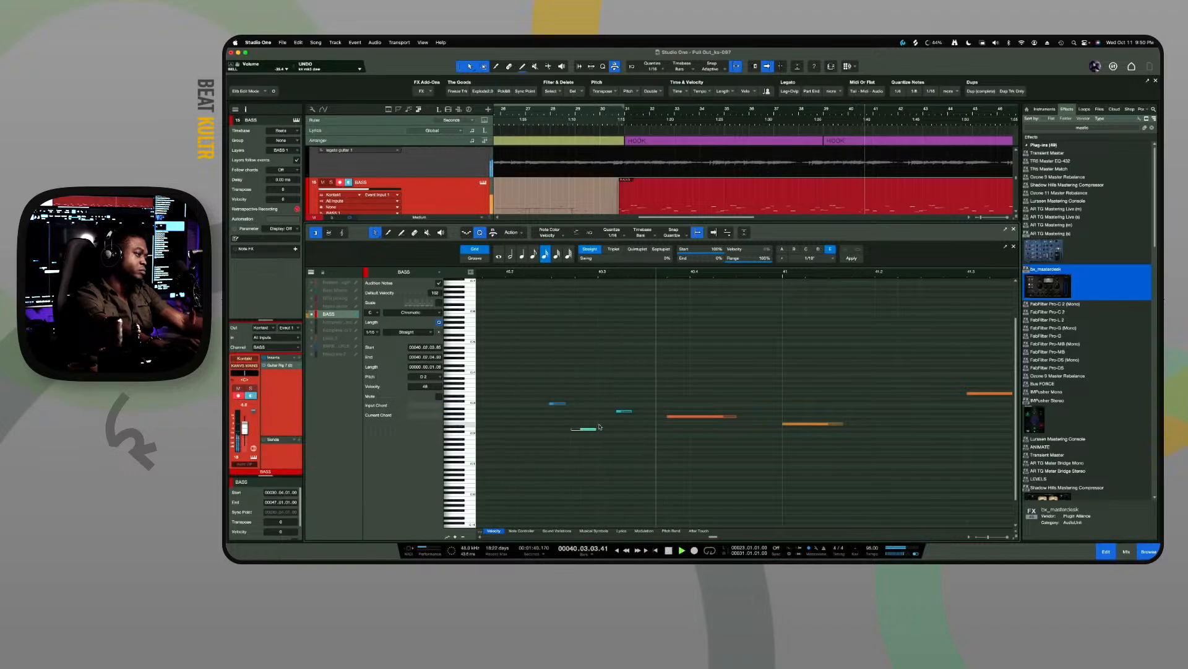
key(space)
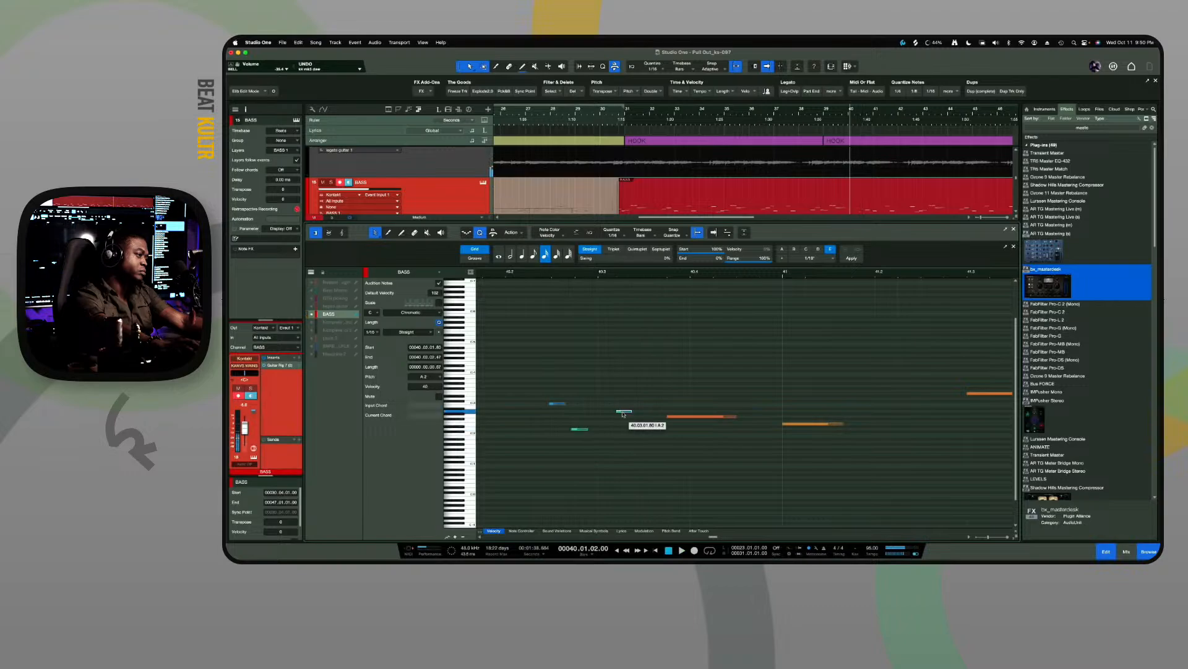
drag(623, 414, 624, 429)
drag(559, 404, 561, 432)
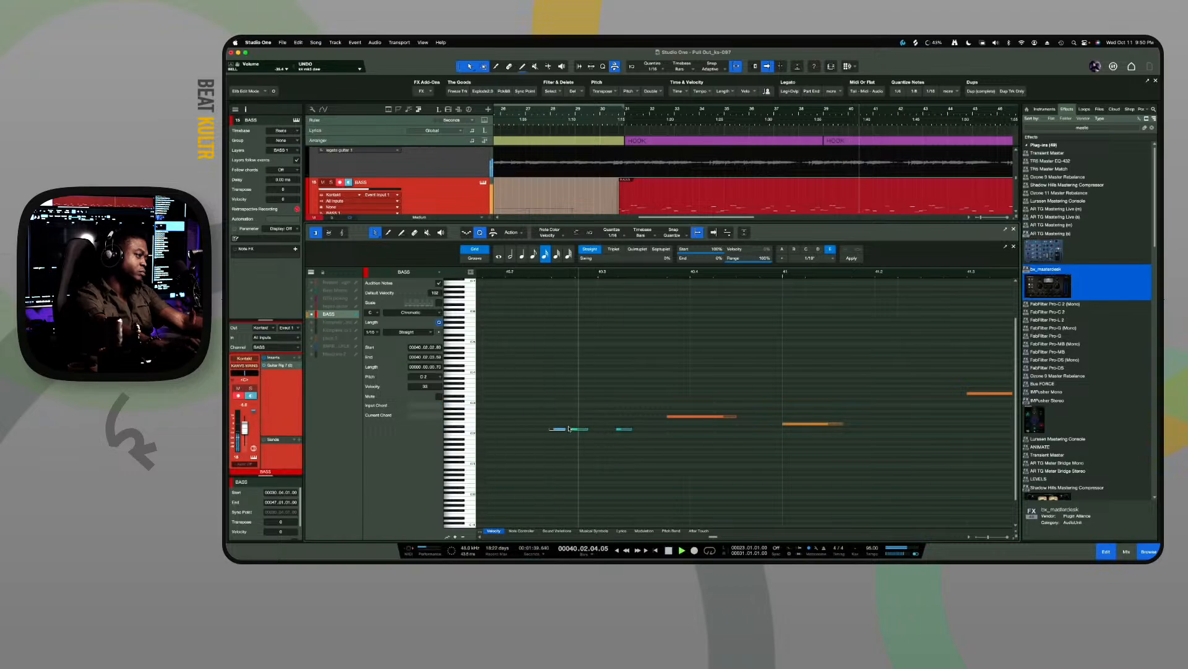
key(space)
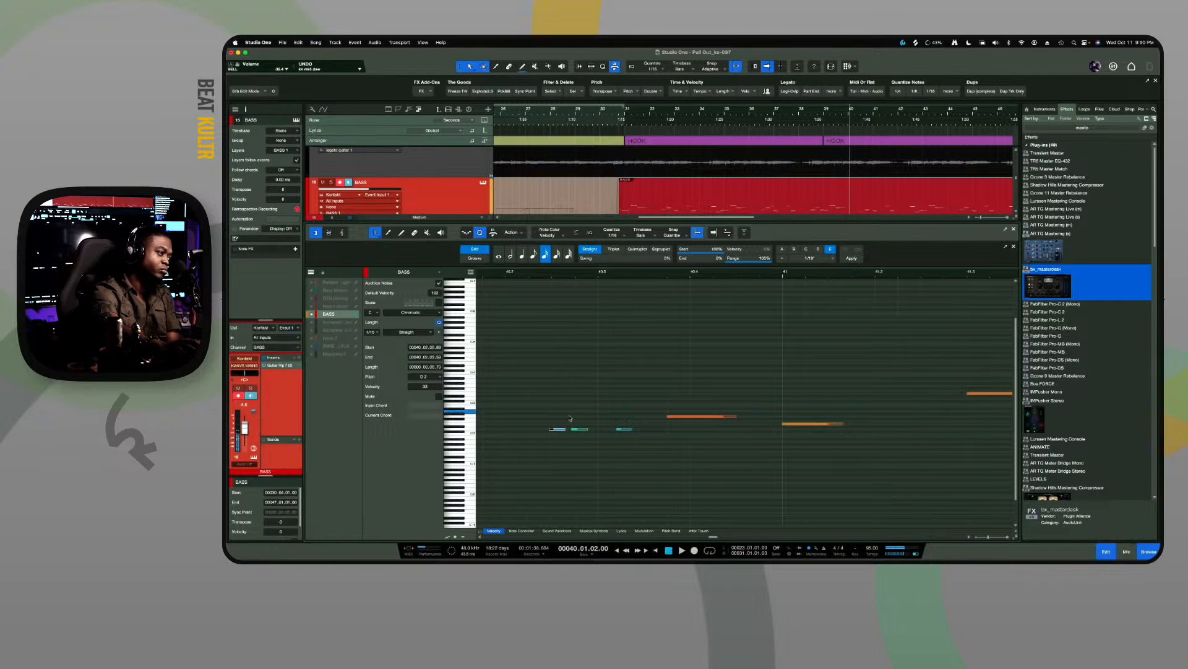
Delete the three short BASS notes around beat 3 of bar 40 and play back the passage
drag(528, 409, 626, 437)
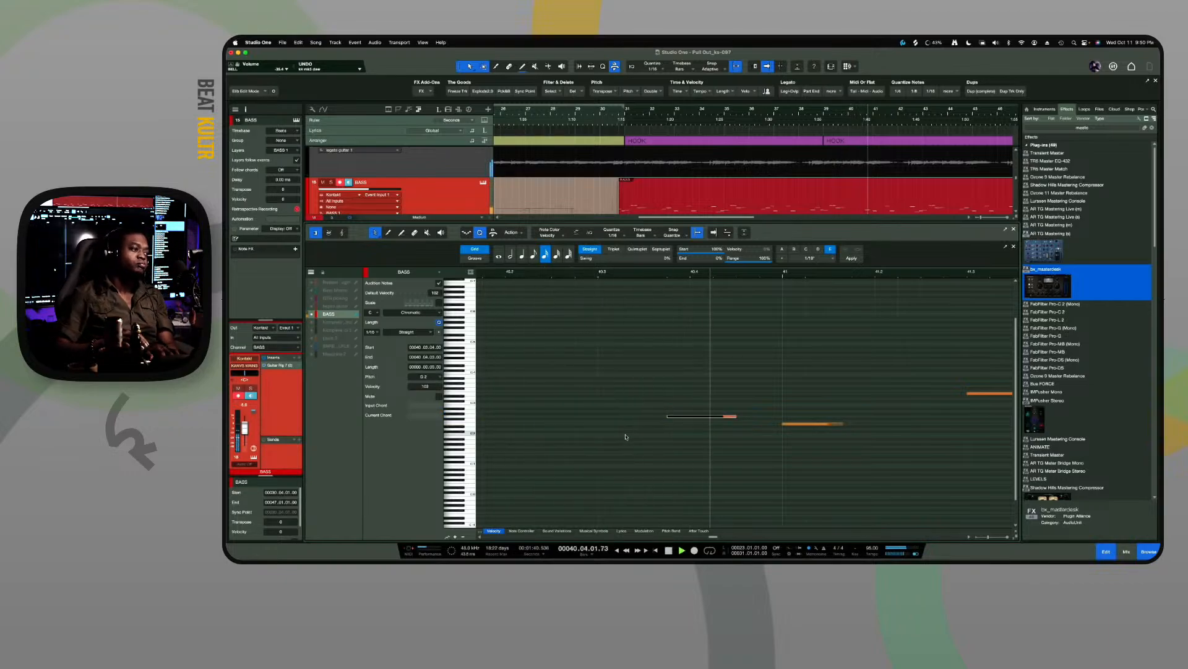
key(space)
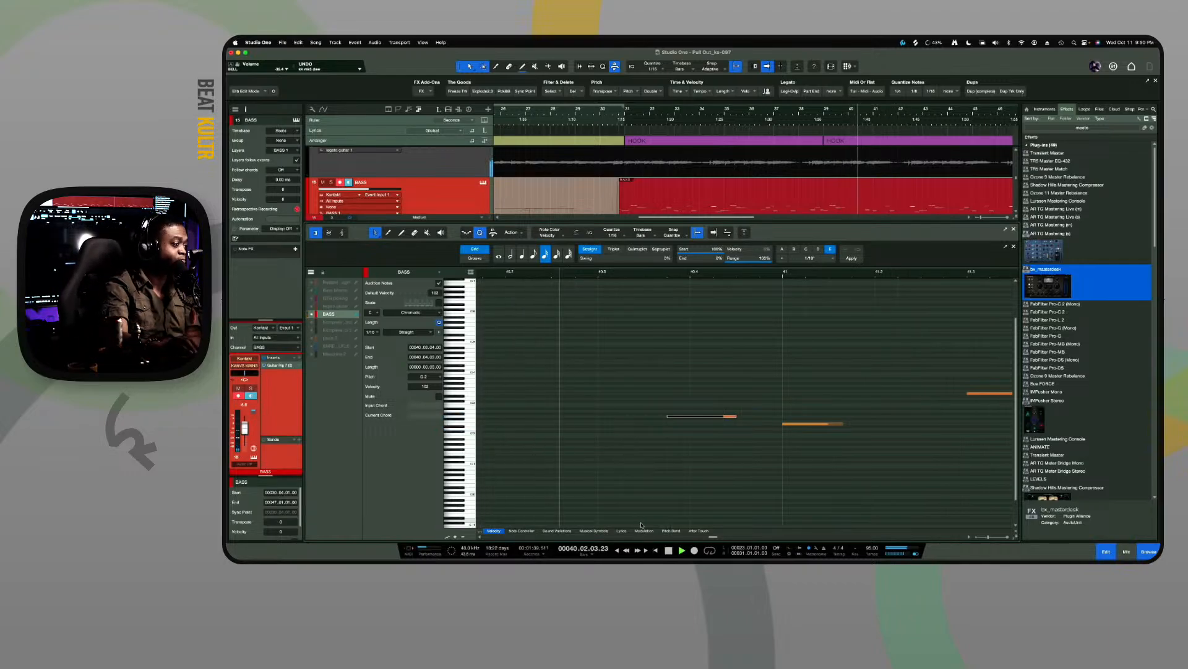
Replay the passage repeatedly from bar 40 to audition the bass line leading into bar 41
key(w)
key(w)
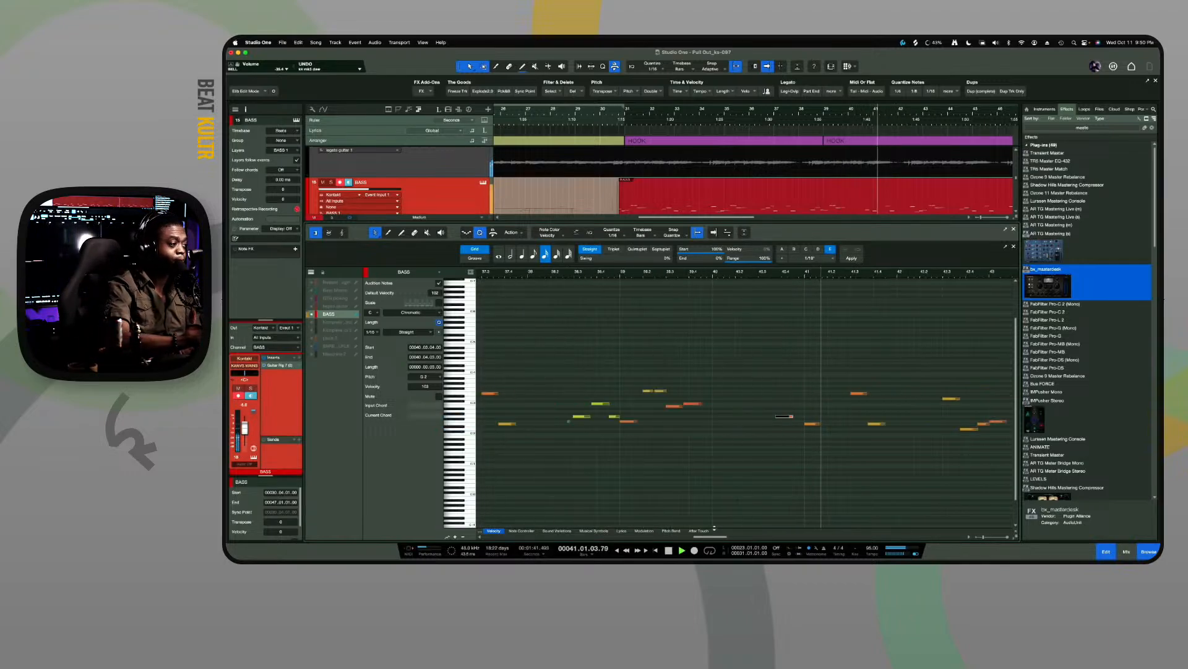
click(713, 275)
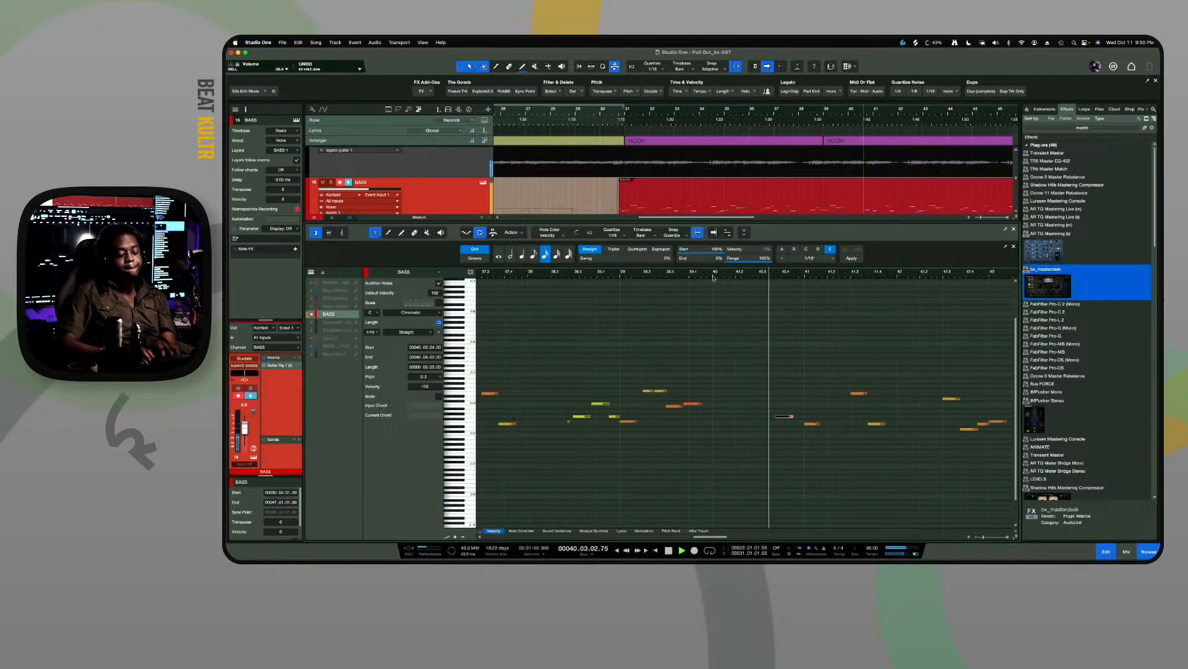
click(713, 276)
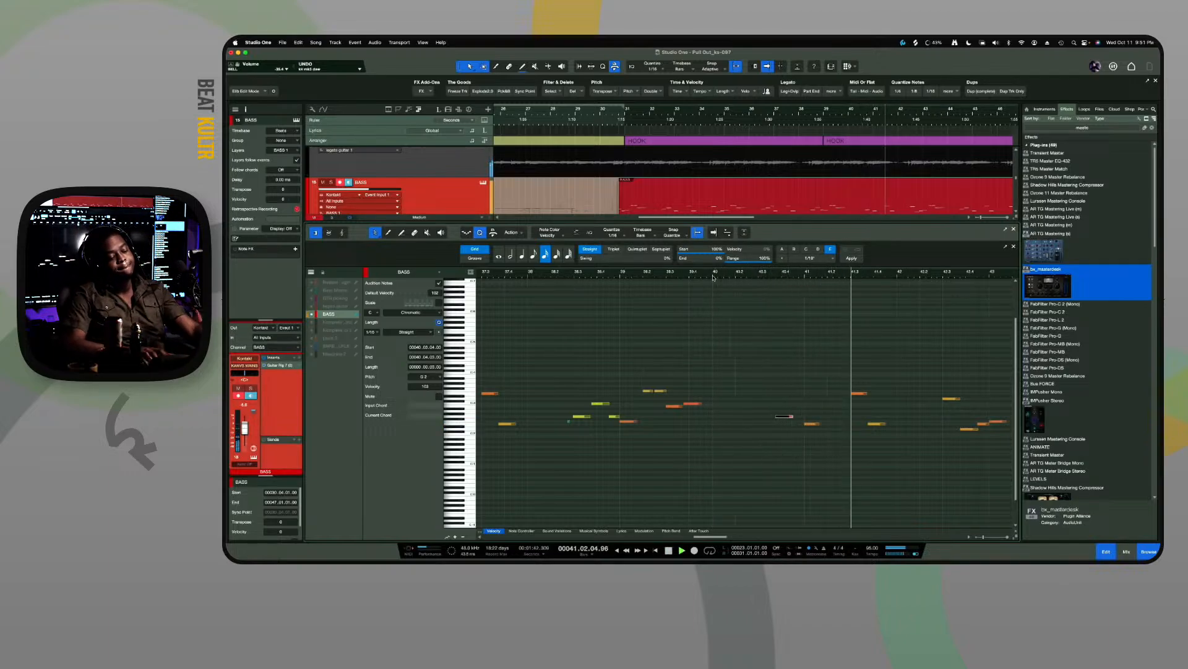
click(713, 277)
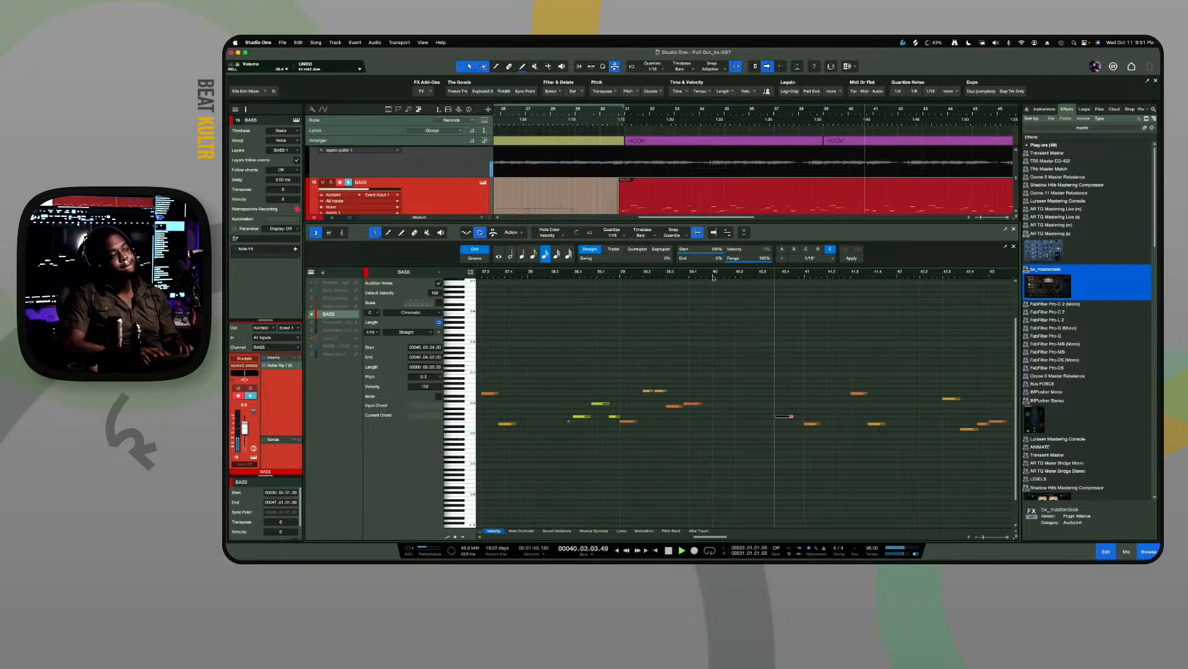
Replay the passage from bar 38 and insert the retrospectively recorded notes into the BASS part around bar 40
key(space)
key(KP_Subtract)
key(KP_Subtract)
key(space)
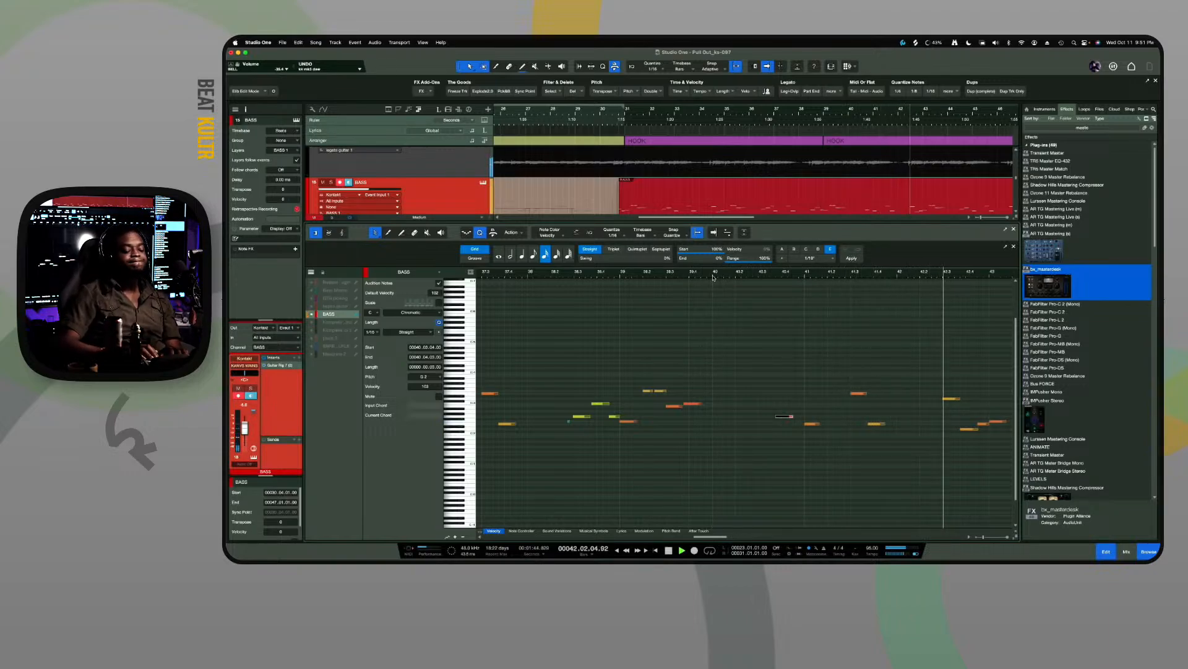
key(space)
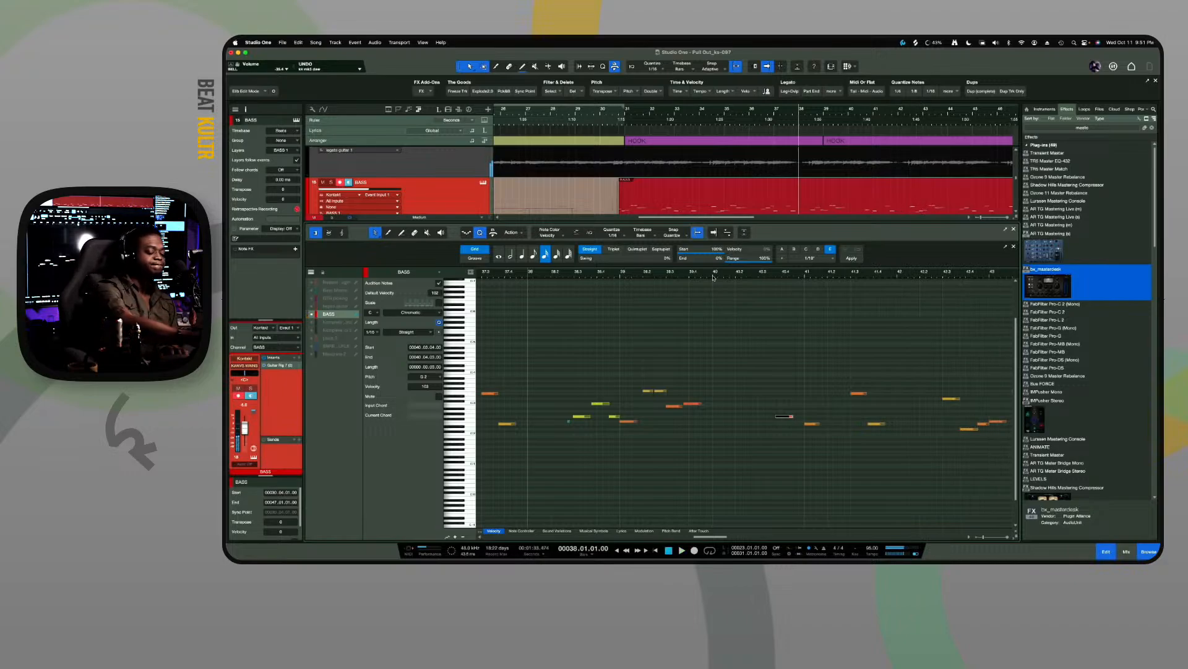
click(298, 210)
key(space)
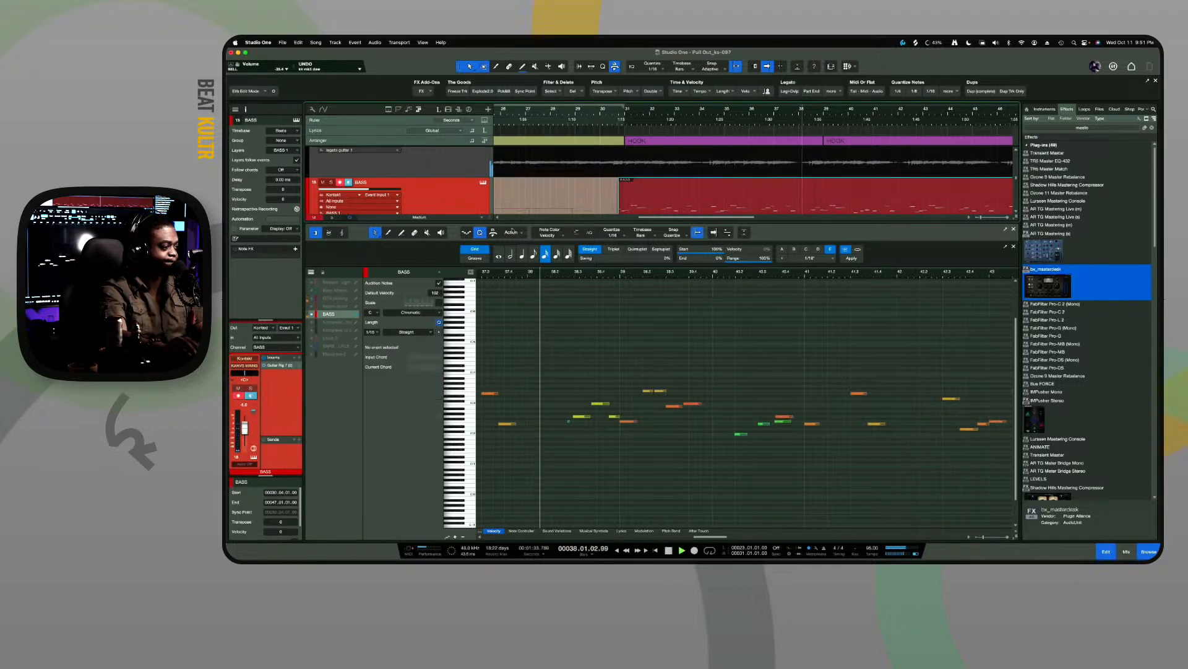
Delete the older bass note overlapping the newly inserted ones near beat 40.4, select the new notes, and save the song
click(786, 424)
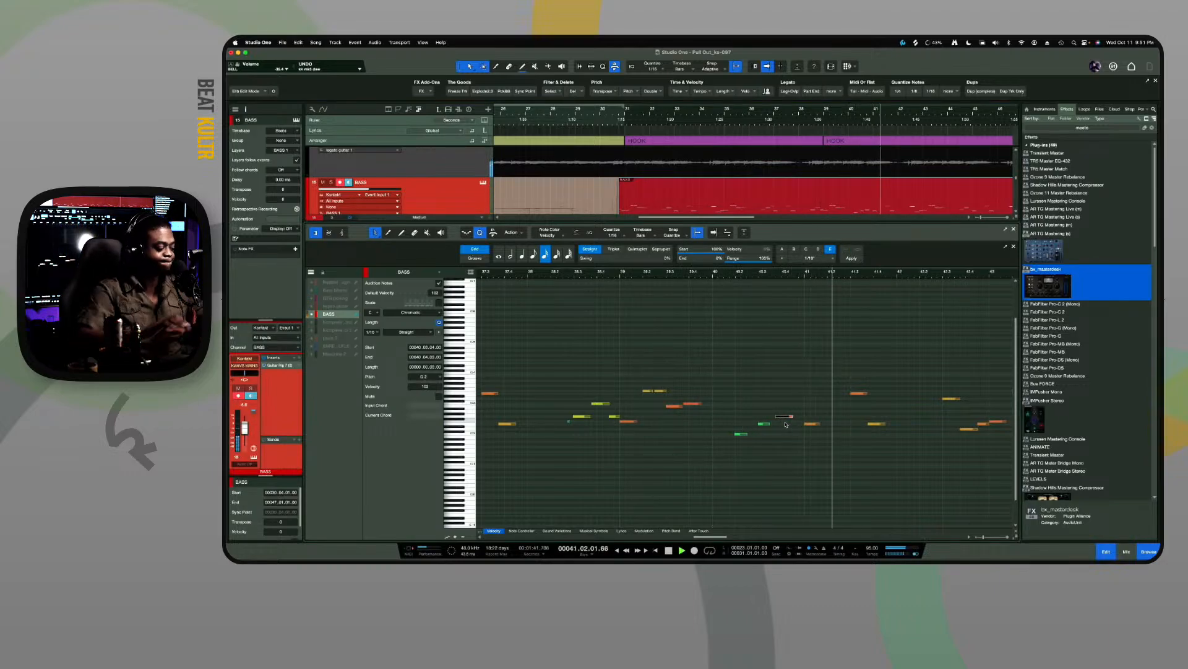
key(space)
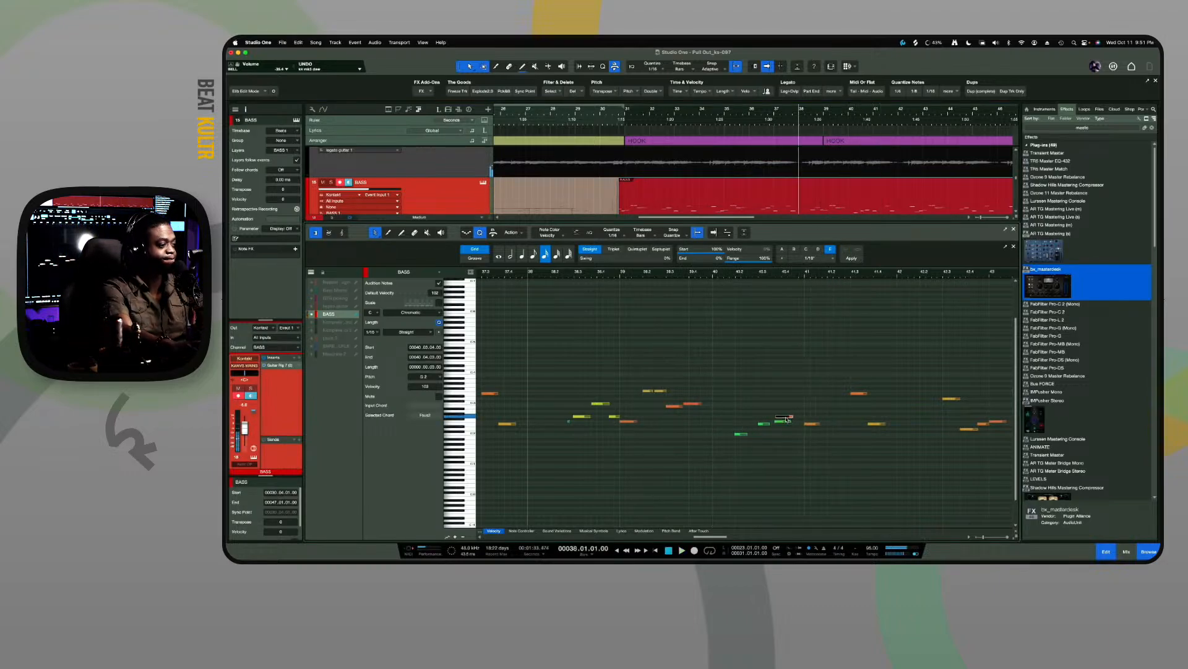
key(space)
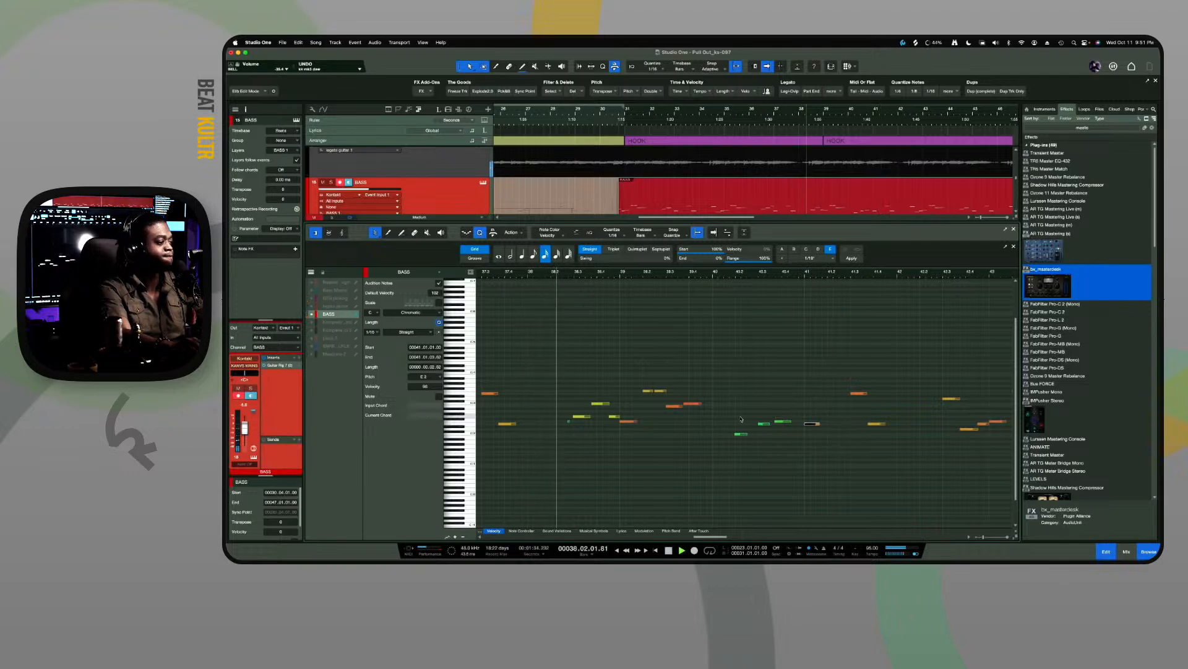
drag(728, 412, 809, 450)
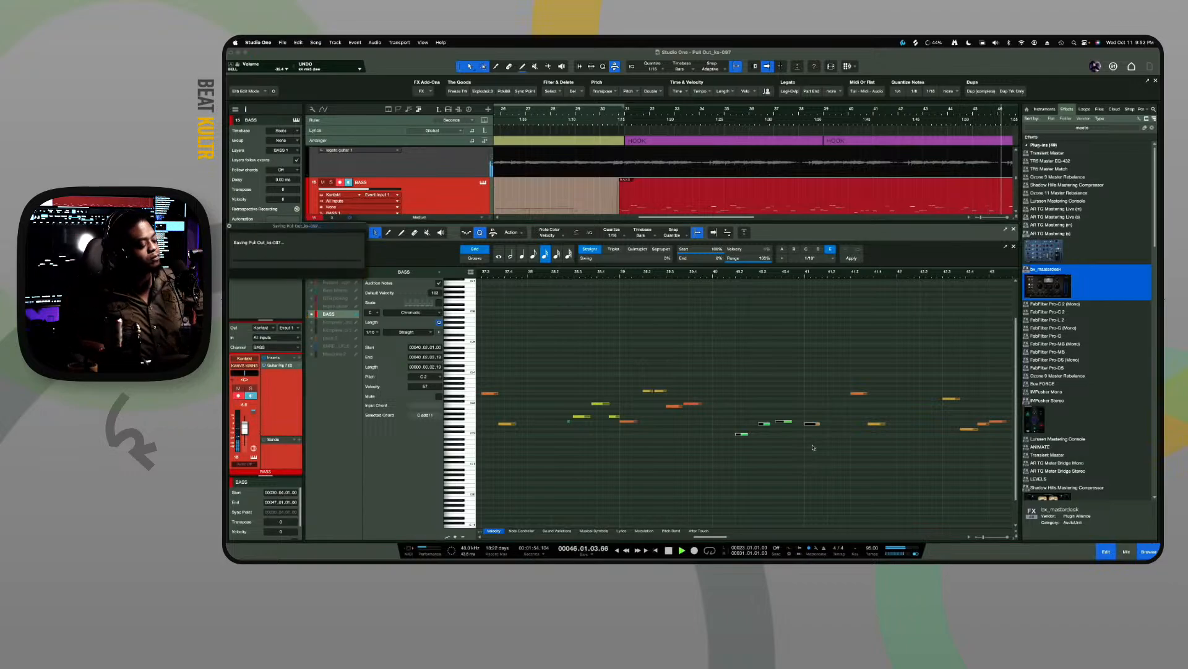
Play the song from the beginning and shrink the note editor to make room for more tracks in the arrangement
key(w)
key(w)
key(w)
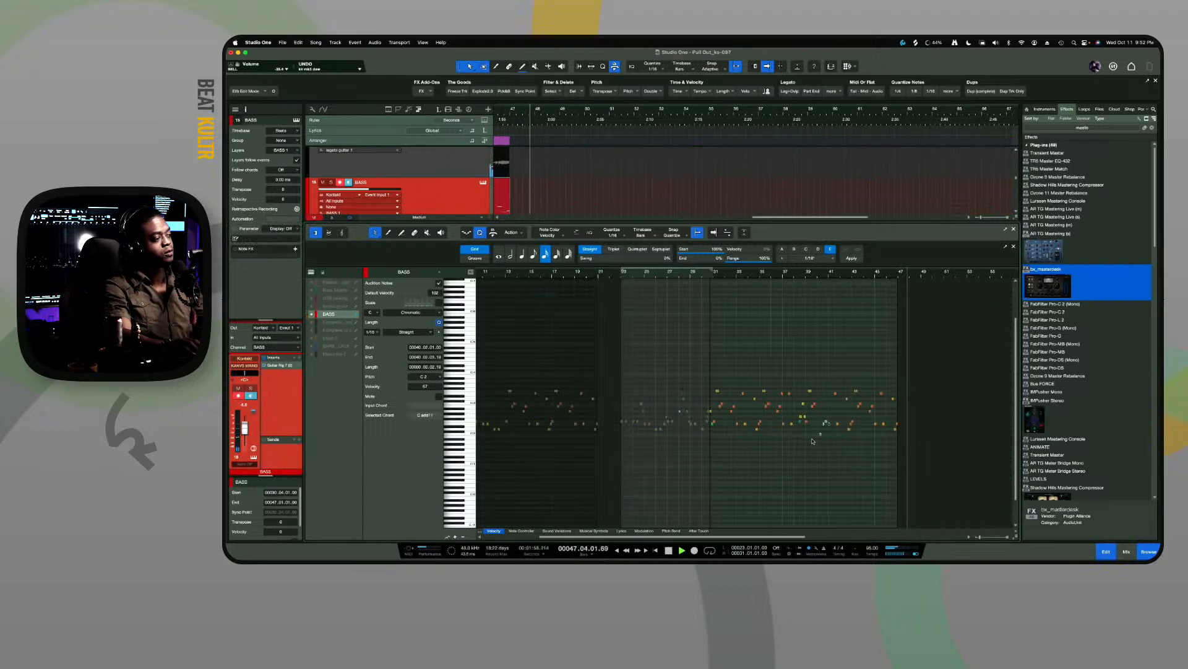
key(space)
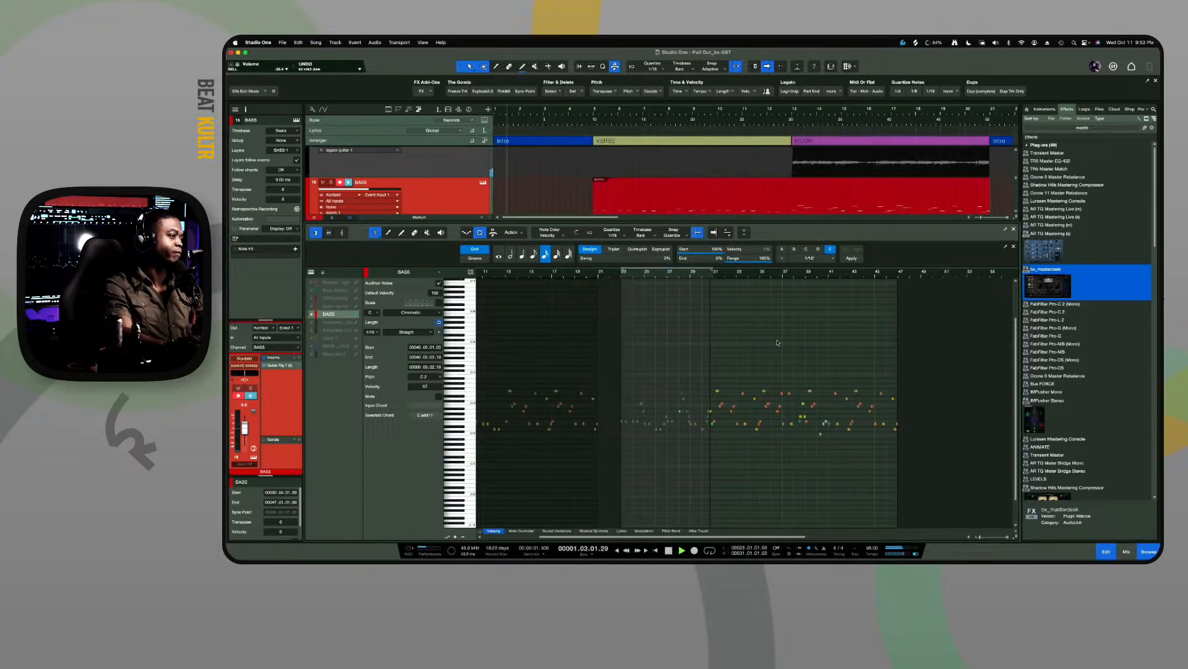
drag(745, 226, 746, 402)
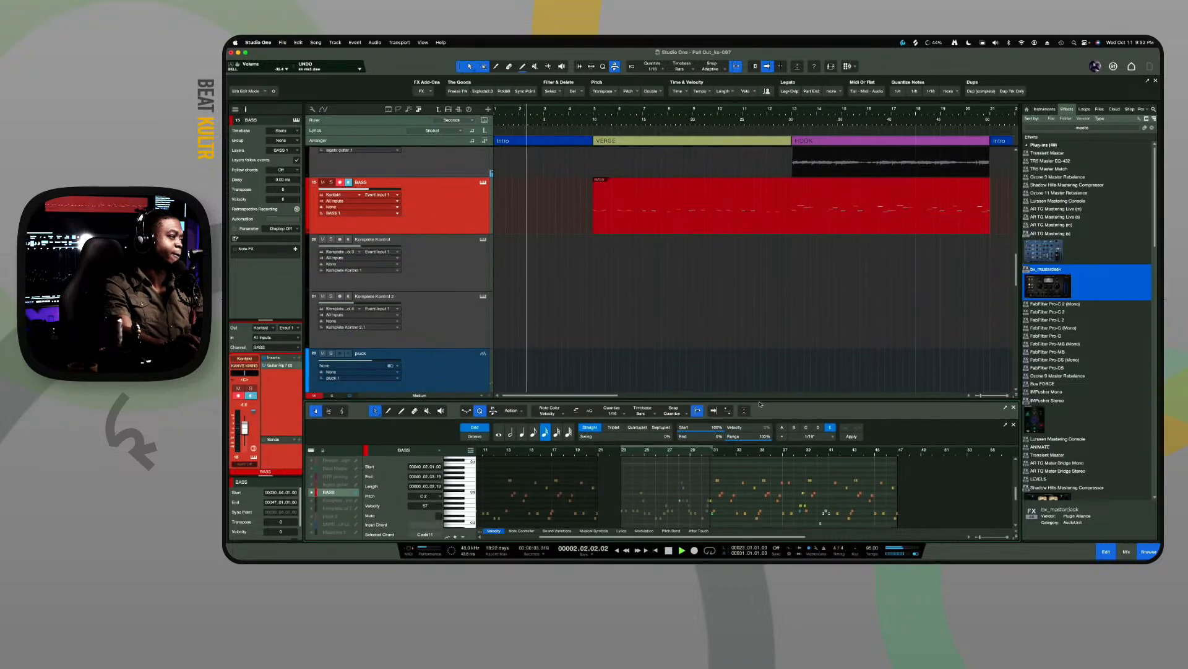
Look over the tracks from the drum loopers down to the snare shuffle during playback and close the lower editor area
scroll(546, 260, up, 10)
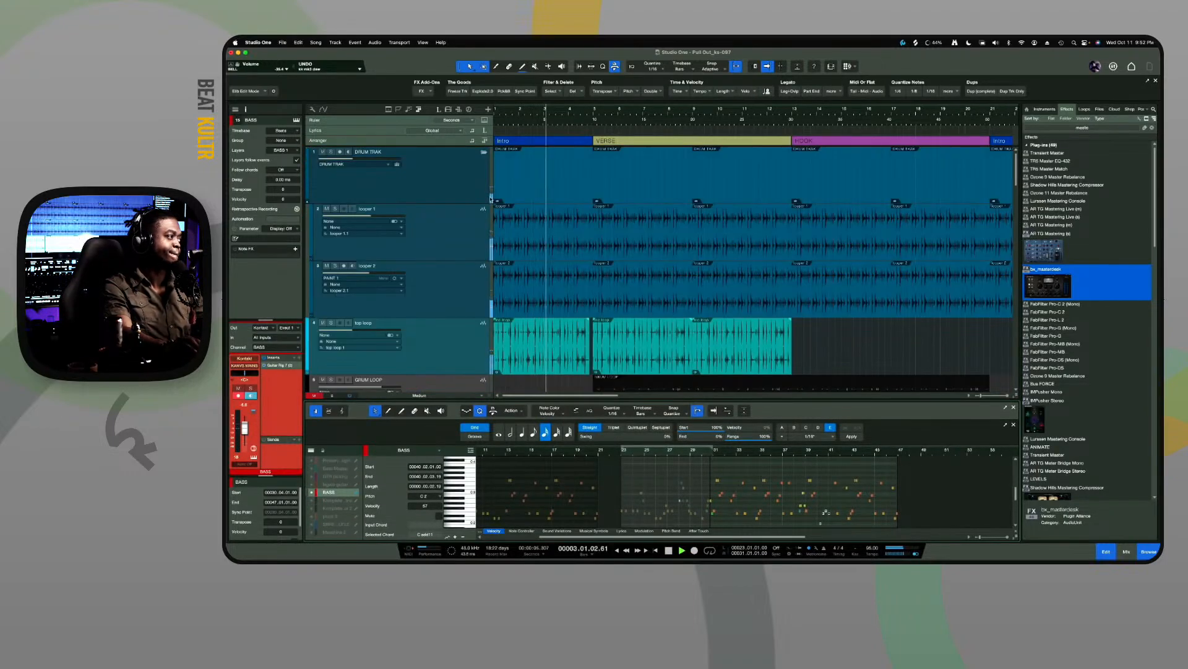
scroll(490, 242, down, 5)
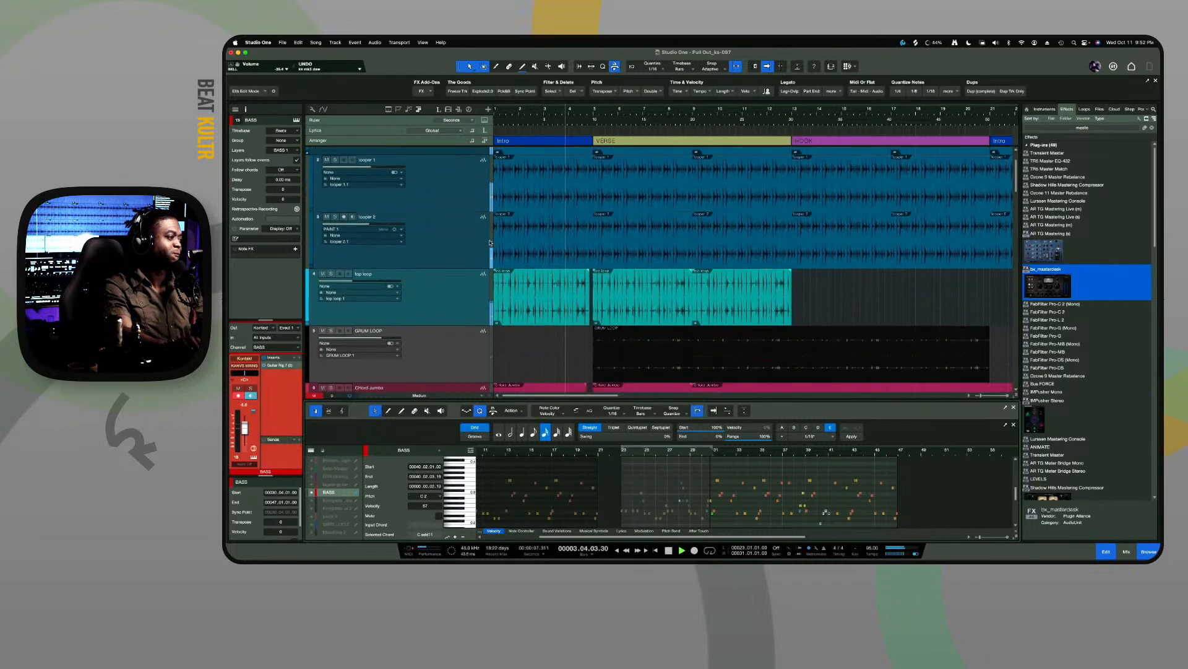
scroll(490, 242, up, 4)
scroll(489, 242, up, 1)
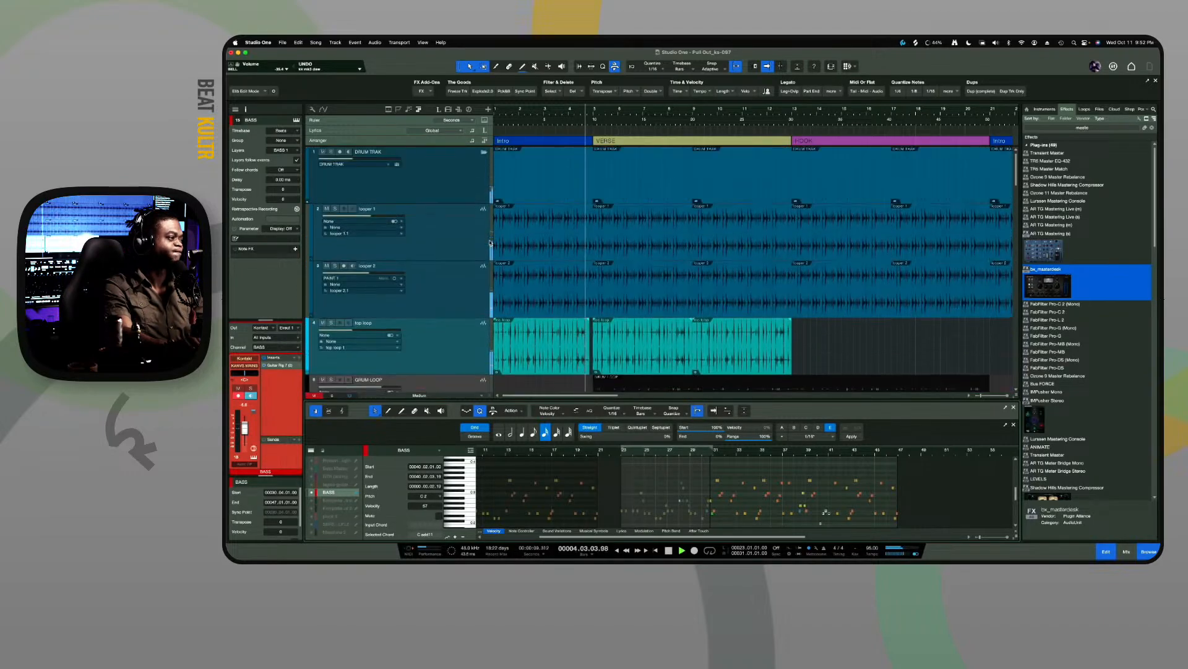
scroll(490, 242, down, 5)
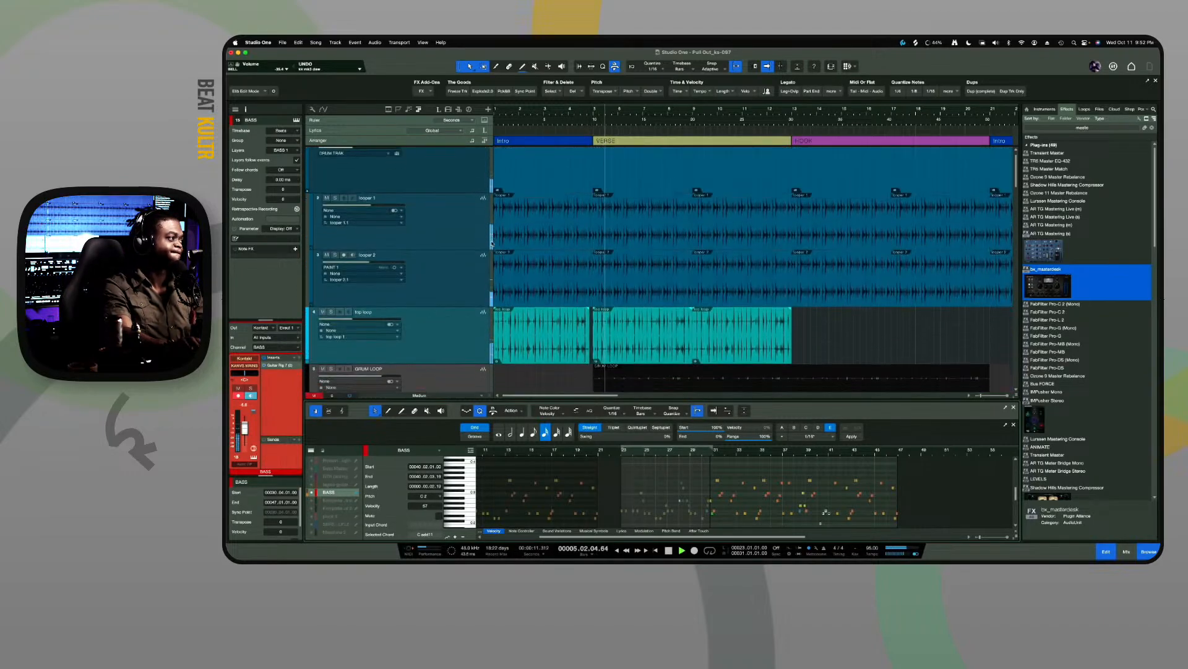
scroll(507, 234, up, 5)
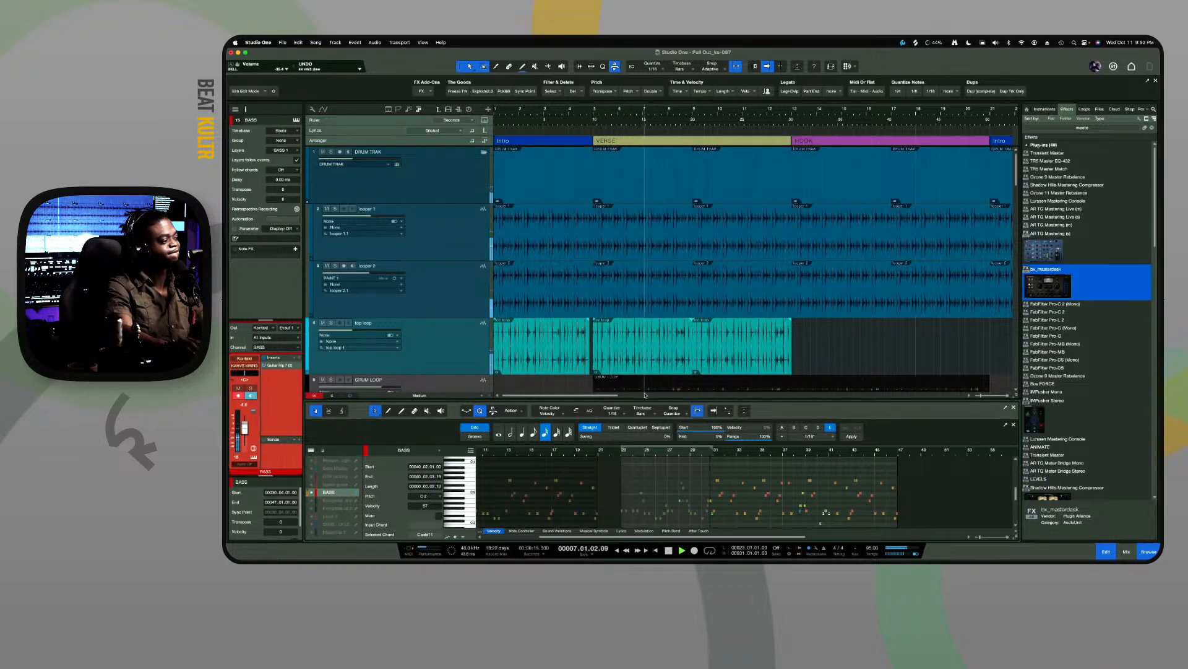
scroll(635, 367, down, 20)
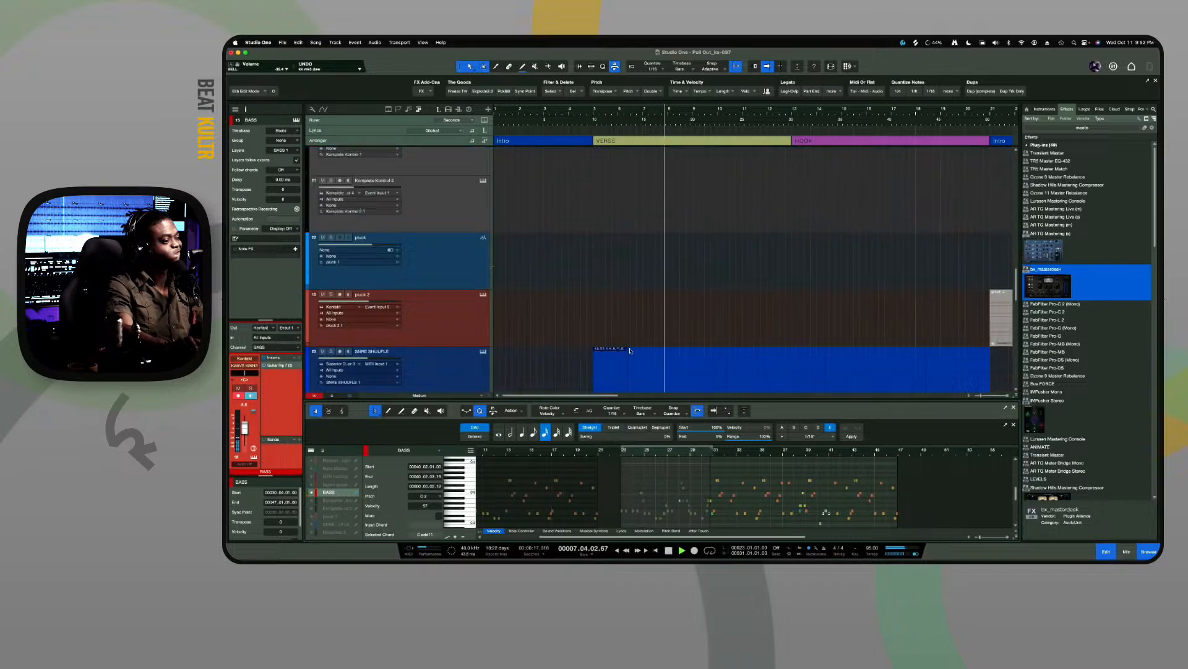
key(F3)
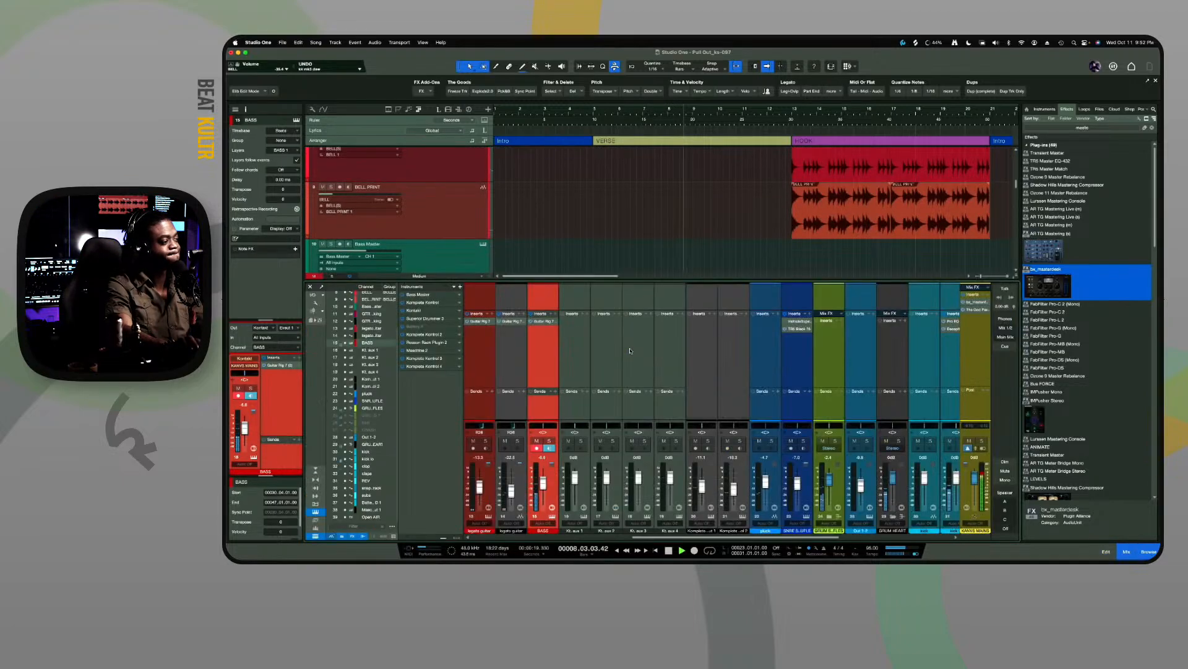
key(F3)
Examine the arrangement's full track list during playback, focusing on the loop, chord, bell and guitar tracks
scroll(630, 350, down, 20)
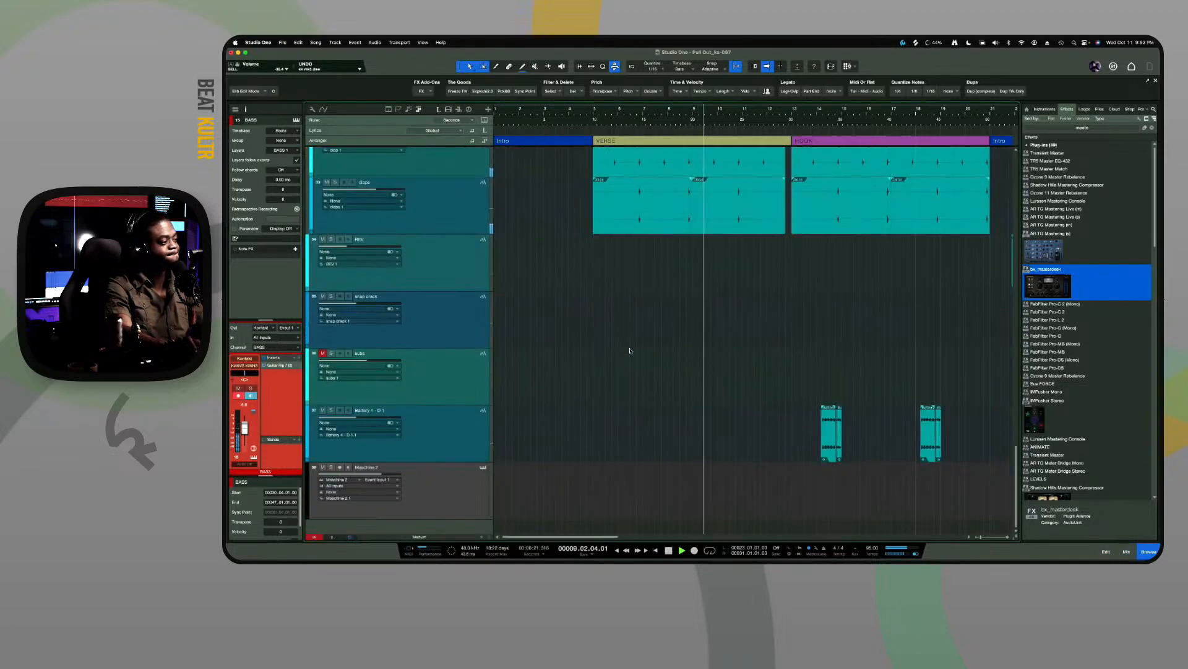
scroll(631, 351, up, 20)
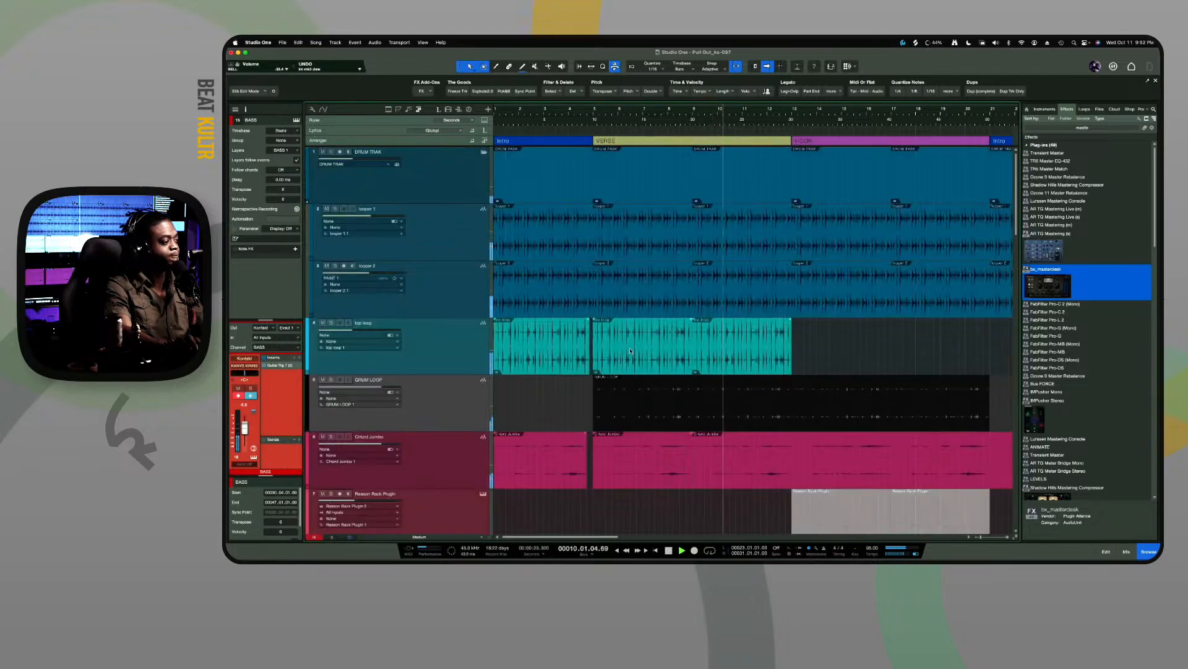
scroll(631, 350, down, 5)
scroll(482, 257, down, 8)
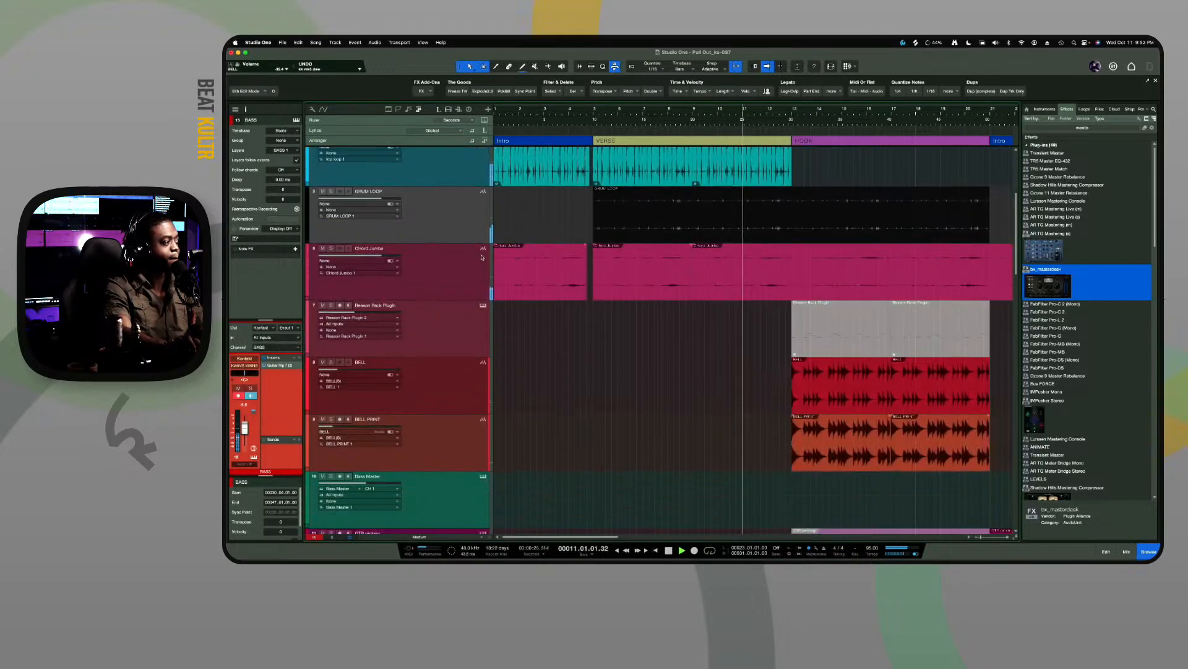
scroll(482, 257, down, 2)
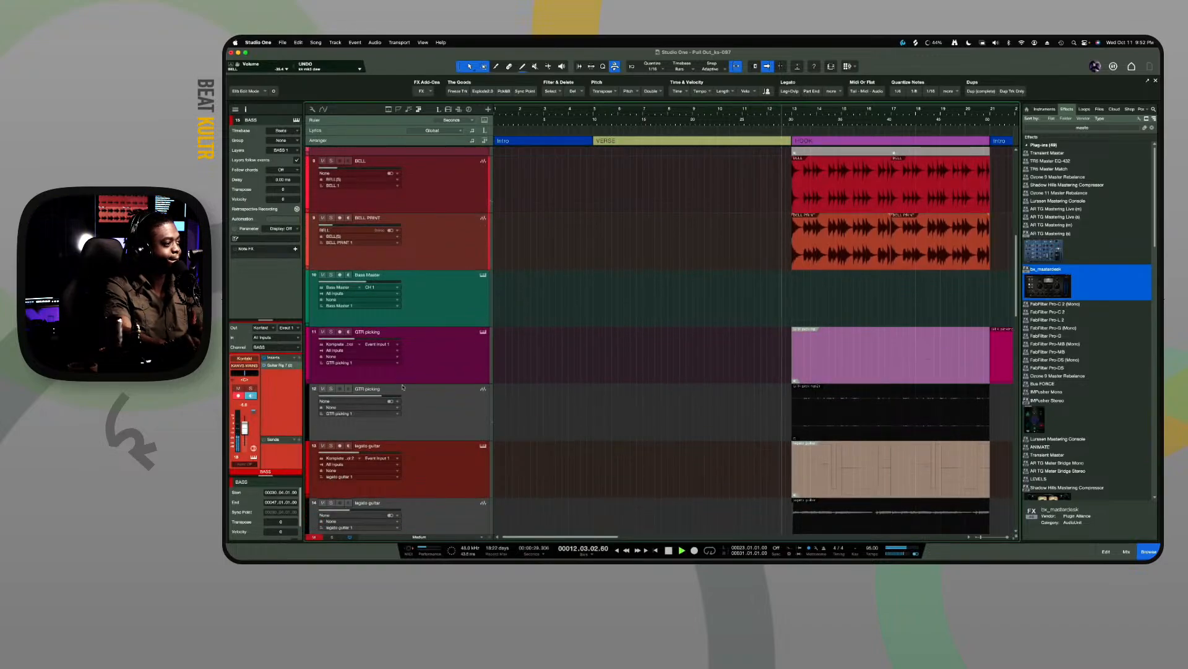
scroll(401, 385, up, 10)
scroll(402, 387, up, 4)
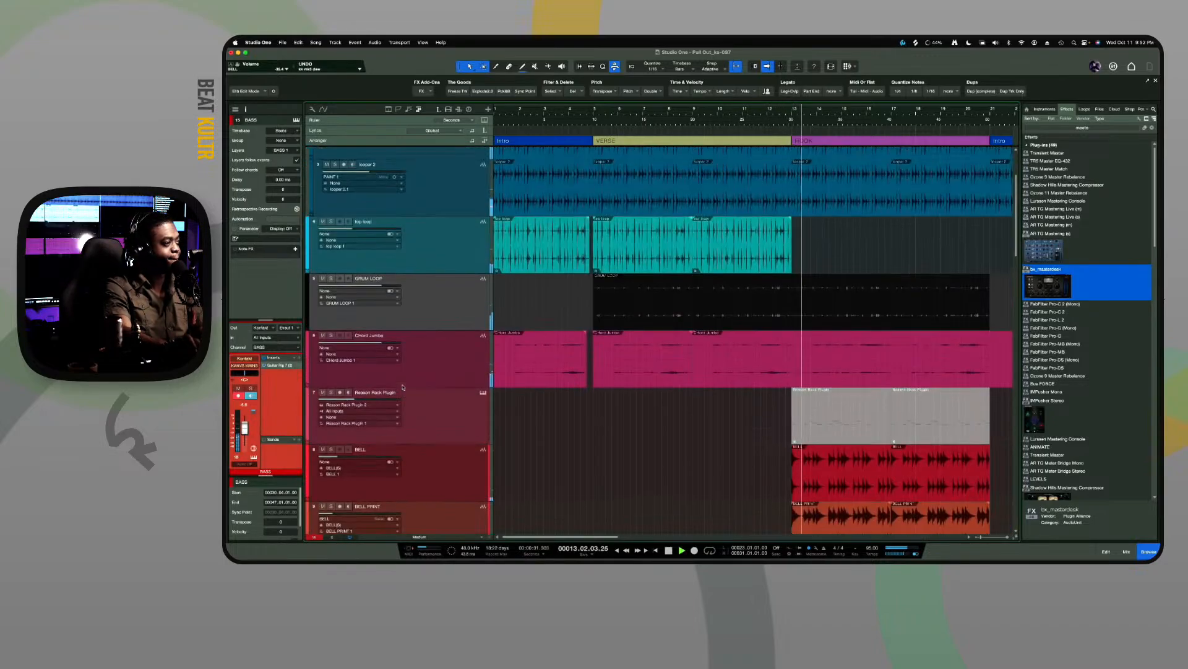
scroll(403, 387, down, 1)
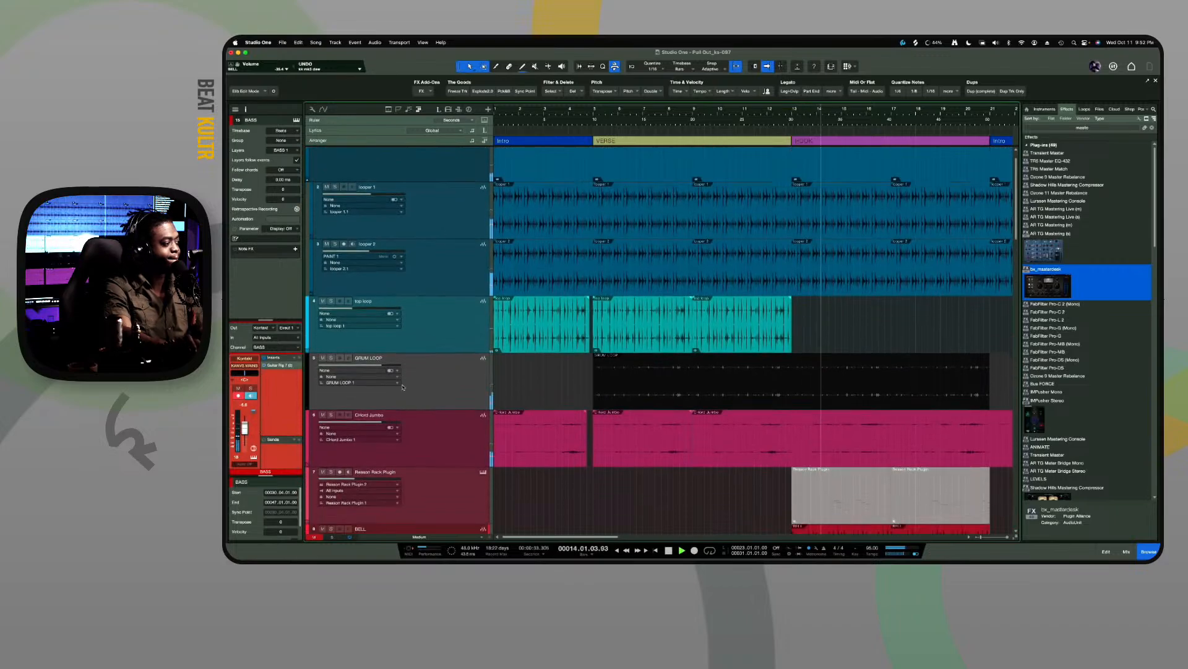
scroll(403, 387, down, 3)
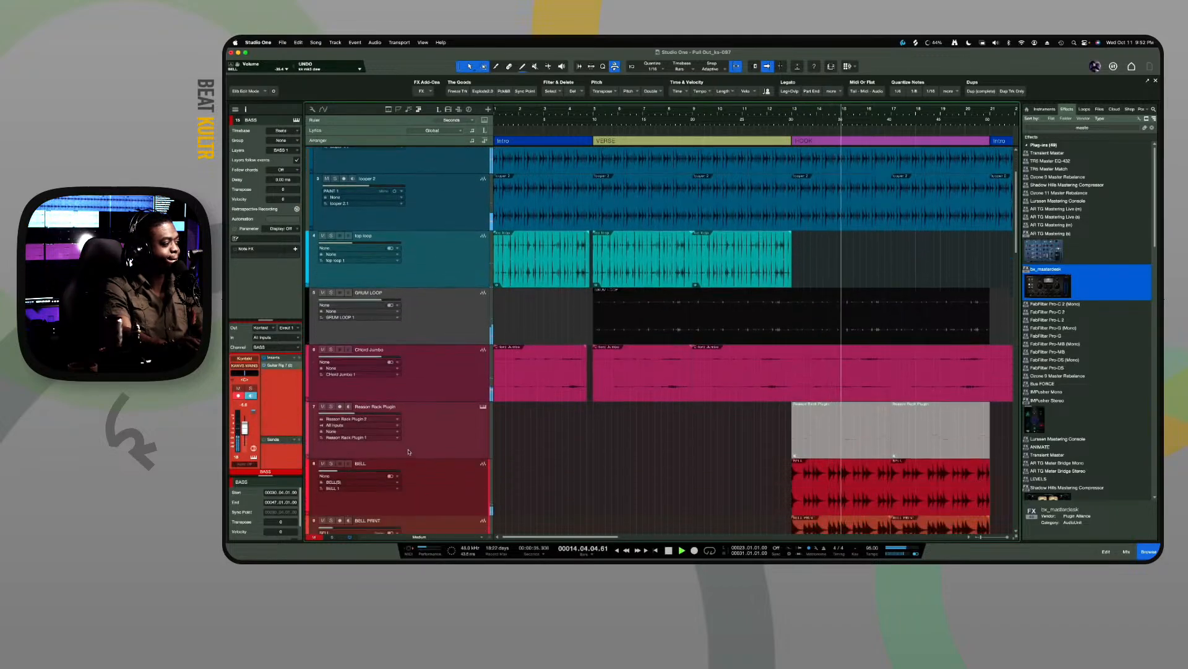
Audition the Reason Rack Plugin and Chord Jumbo tracks by soloing each briefly, and select the Chord Jumbo track
click(327, 474)
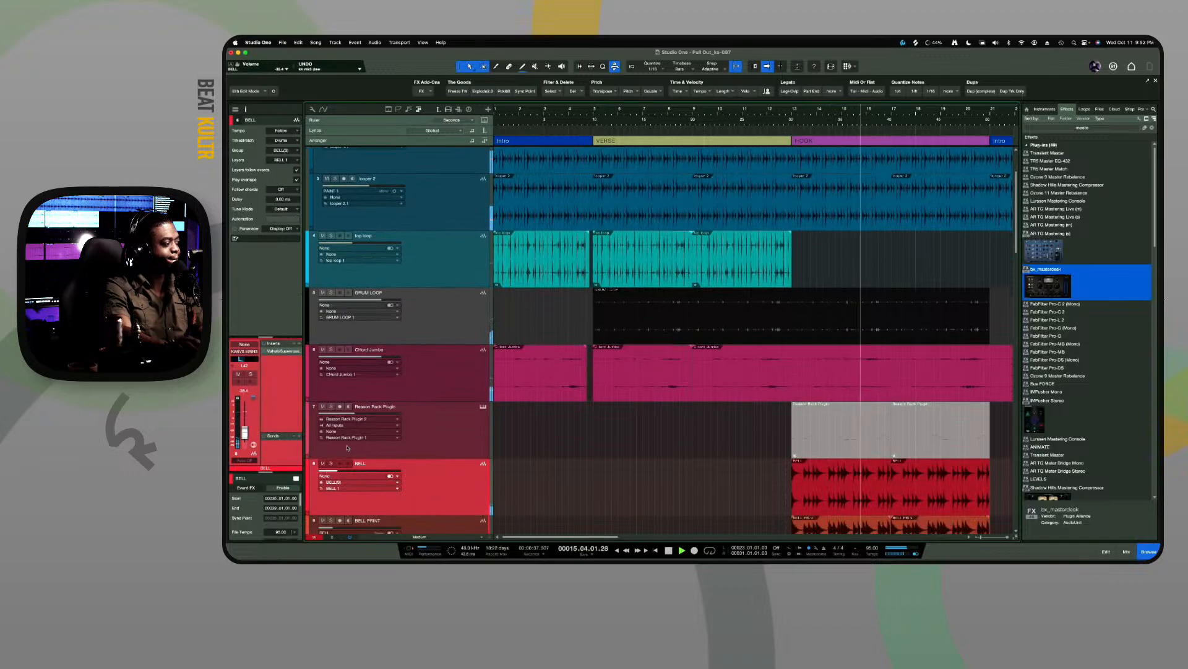
click(331, 407)
click(331, 406)
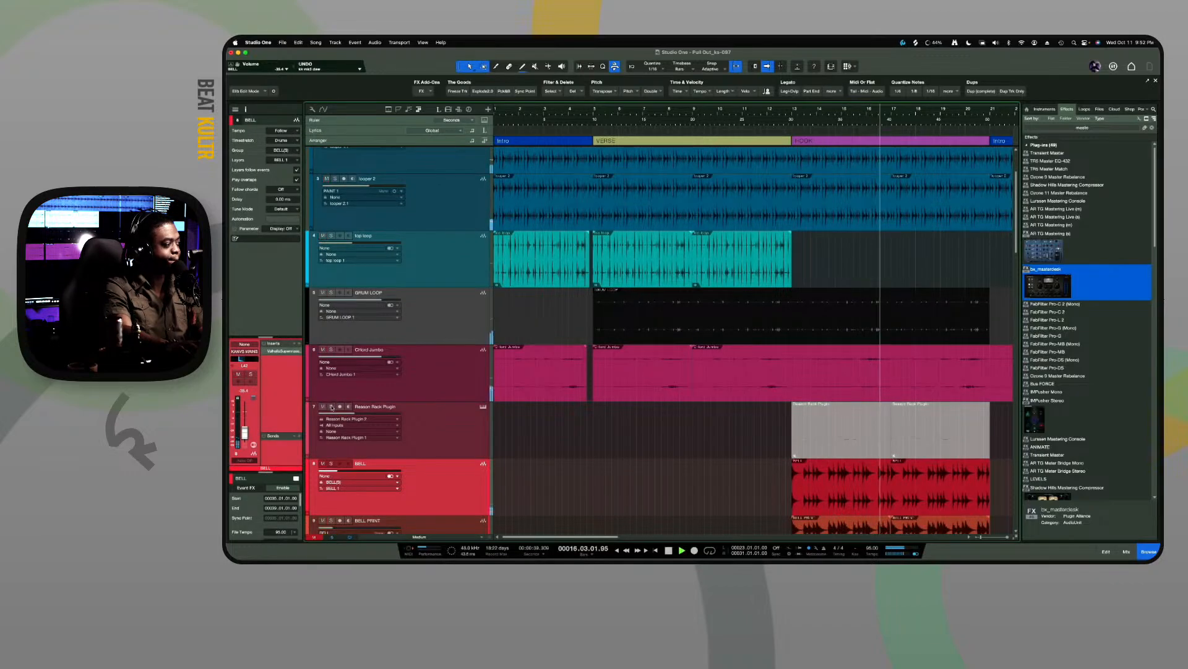
click(332, 351)
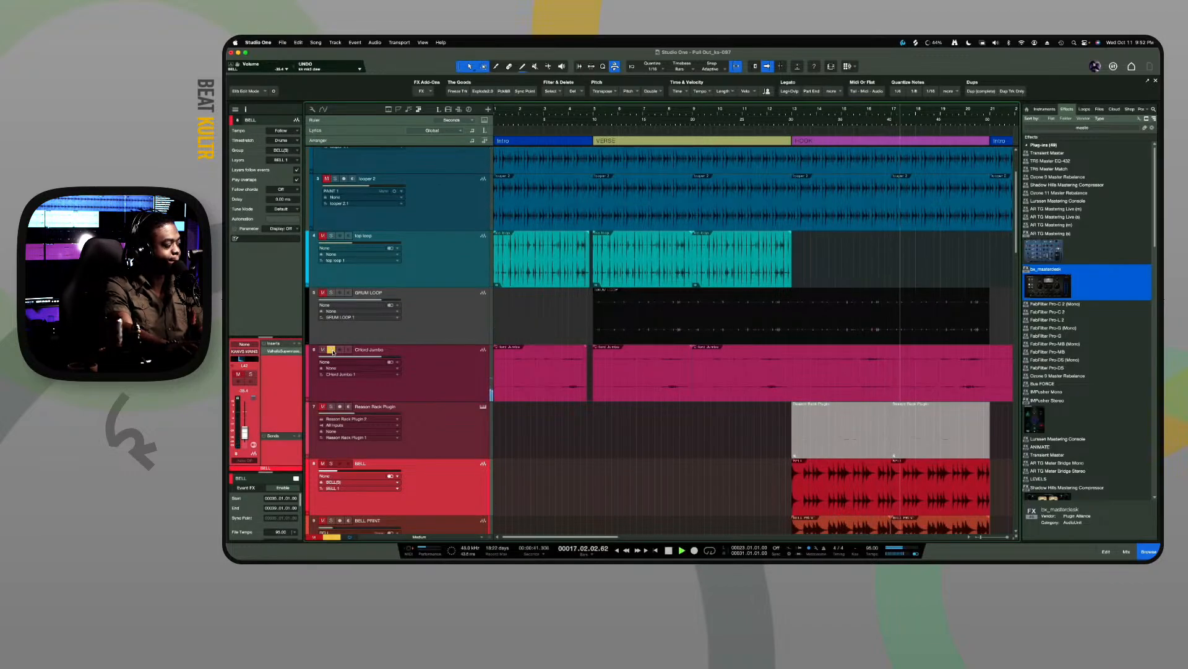
click(331, 351)
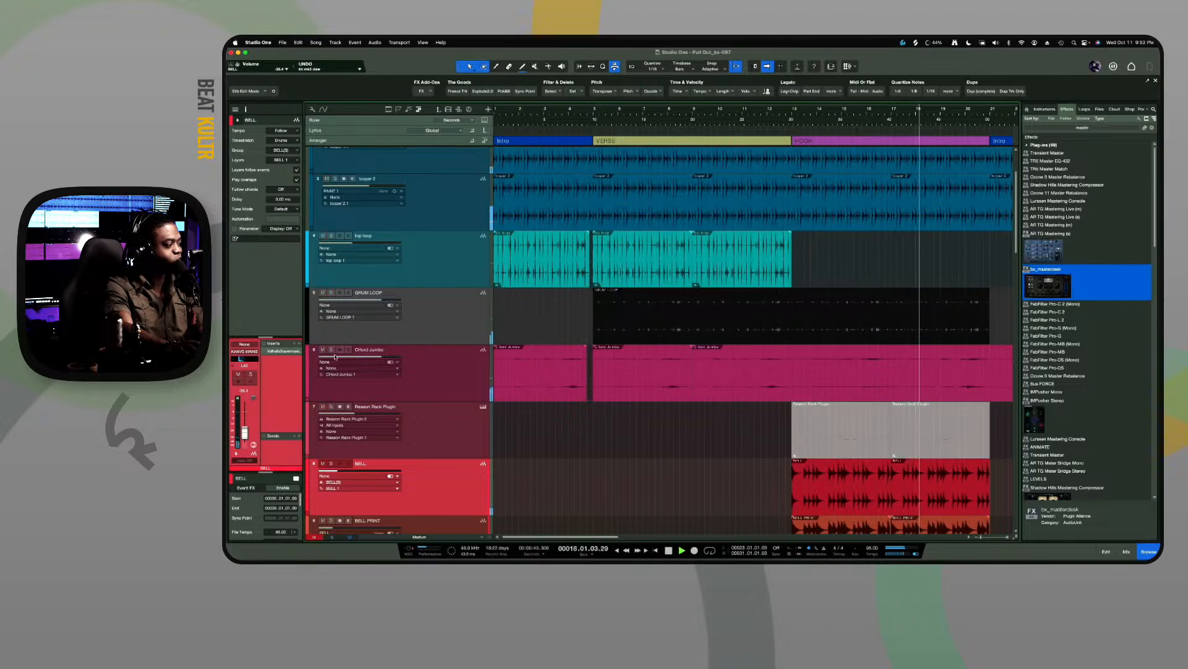
click(310, 379)
Set the loop range to the first HOOK section, bars 13 to 21, and restart playback from the song's beginning
scroll(362, 459, down, 1)
scroll(362, 459, down, 4)
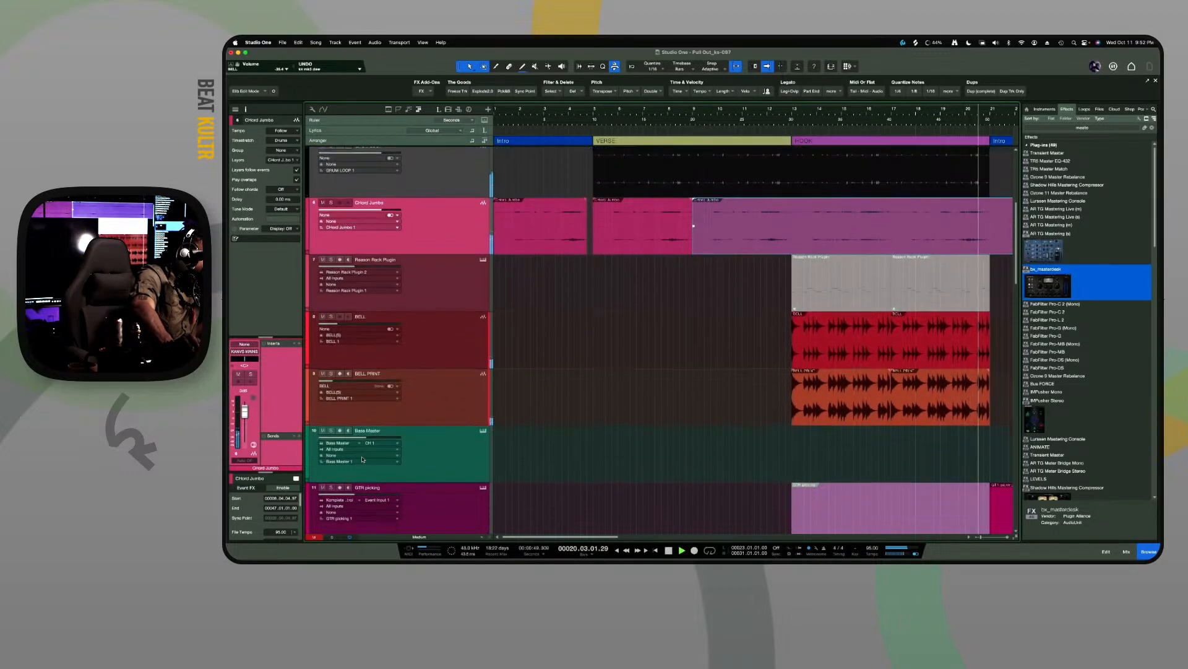
scroll(658, 235, down, 2)
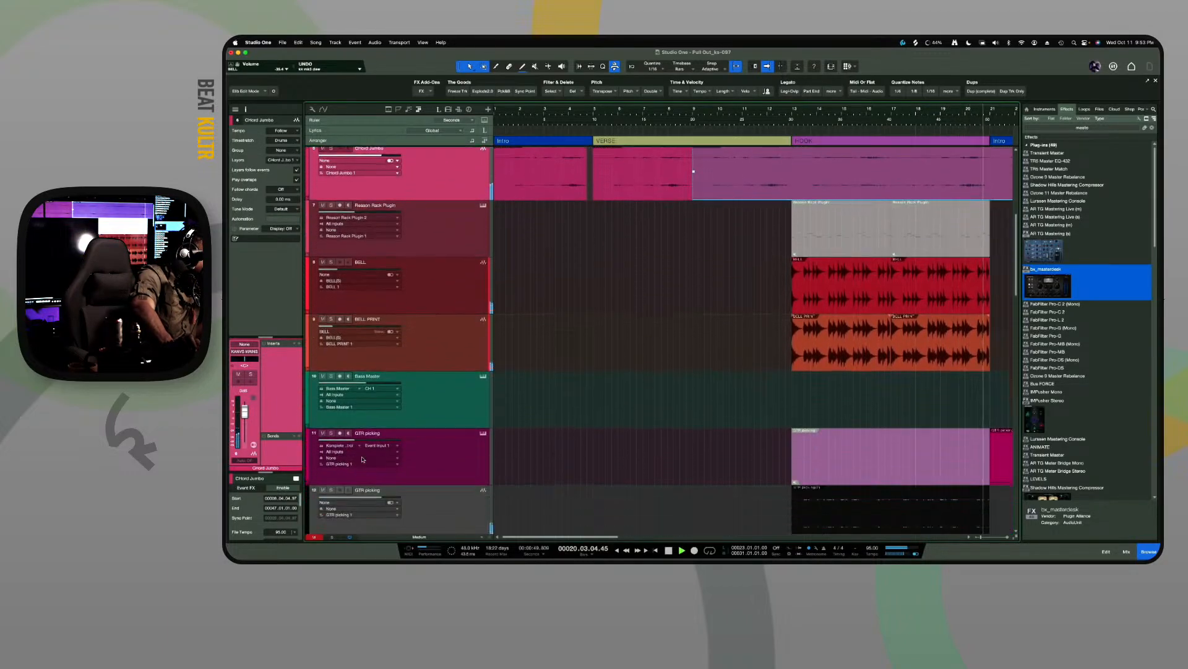
click(824, 140)
key(p)
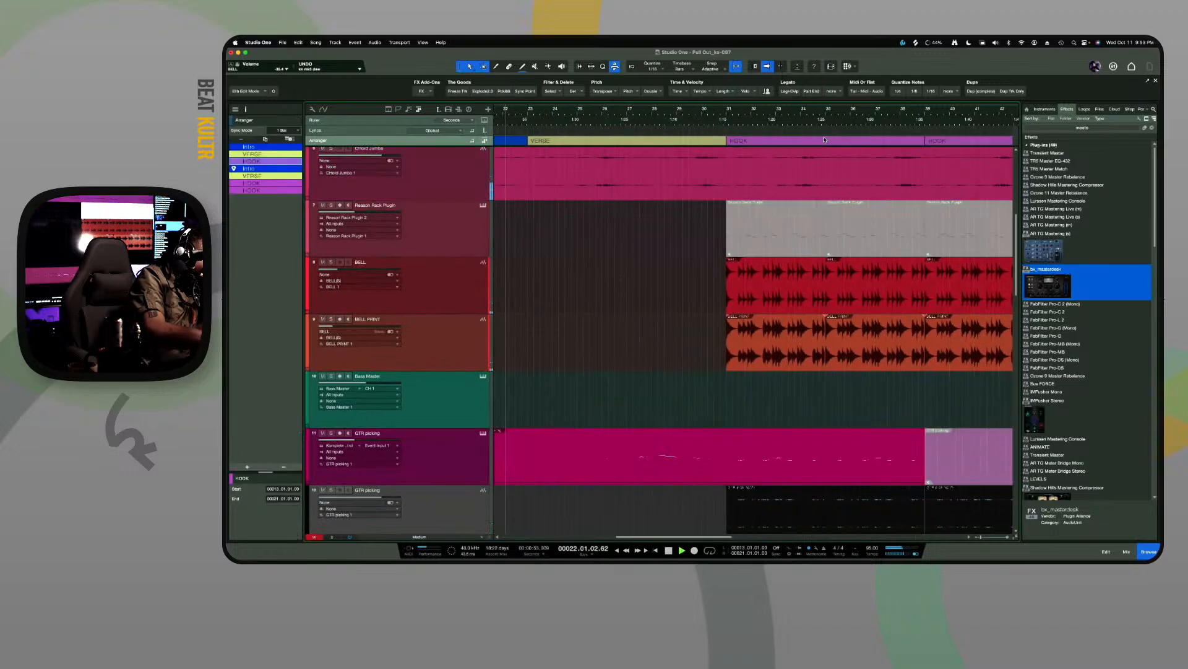
key(space)
key(space)
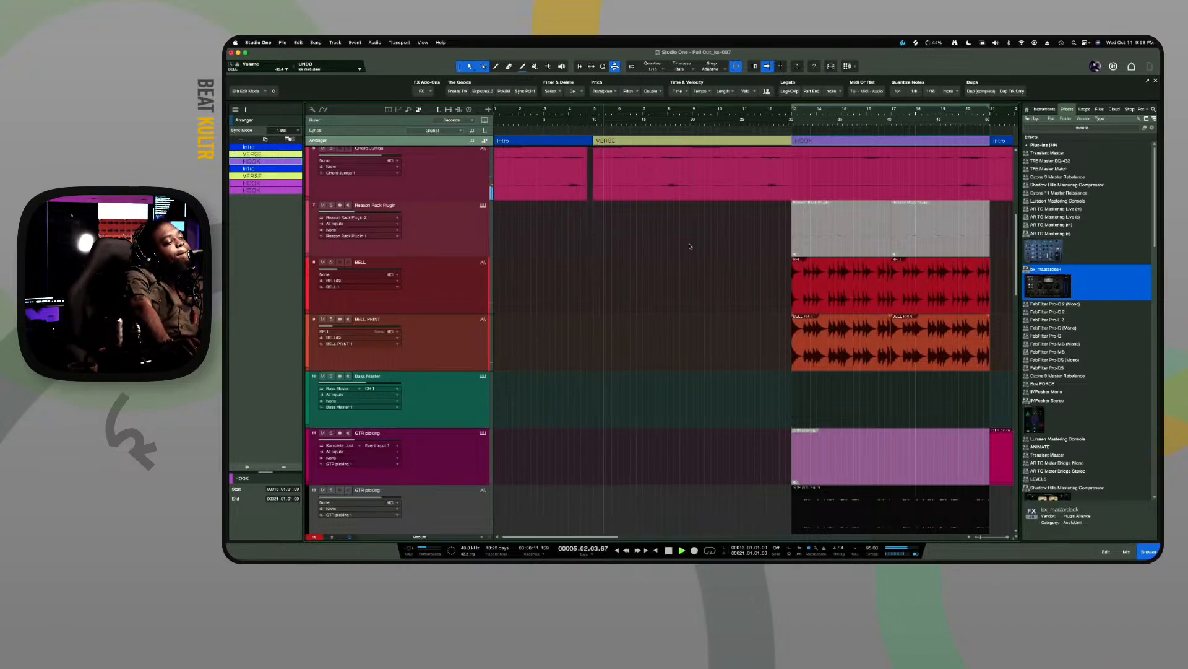
Check the BASS, shuffle and drum tracks across the verse and hook during playback, returning to the first track
scroll(690, 247, down, 6)
scroll(689, 247, up, 1)
scroll(690, 247, down, 4)
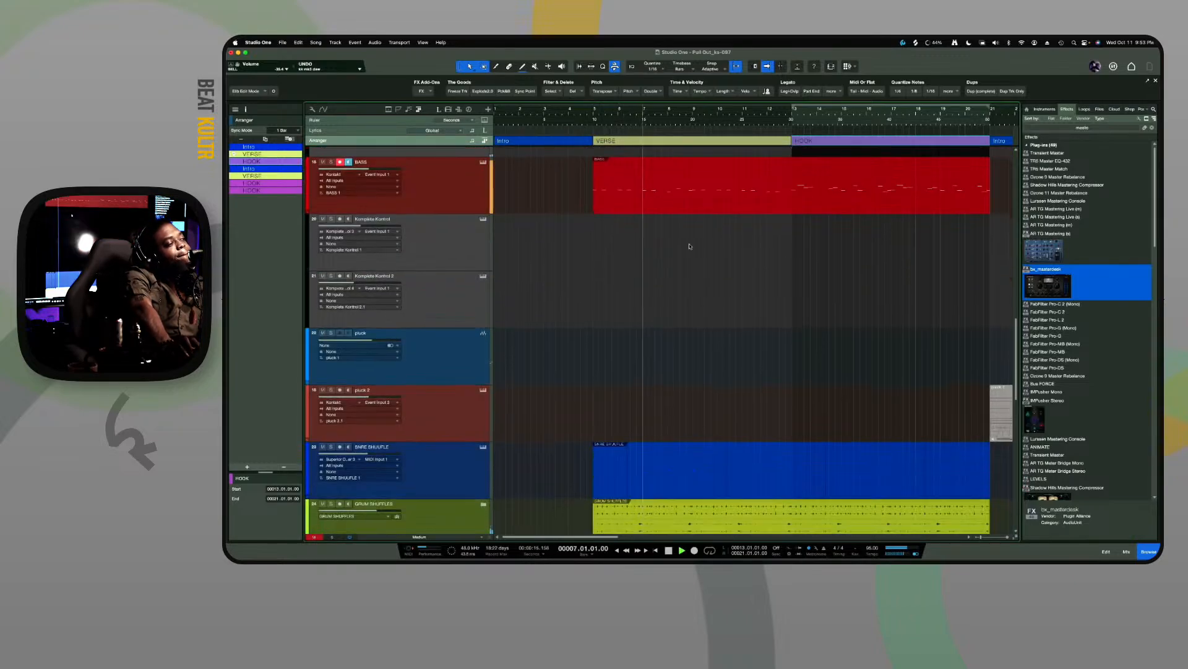
scroll(689, 246, down, 3)
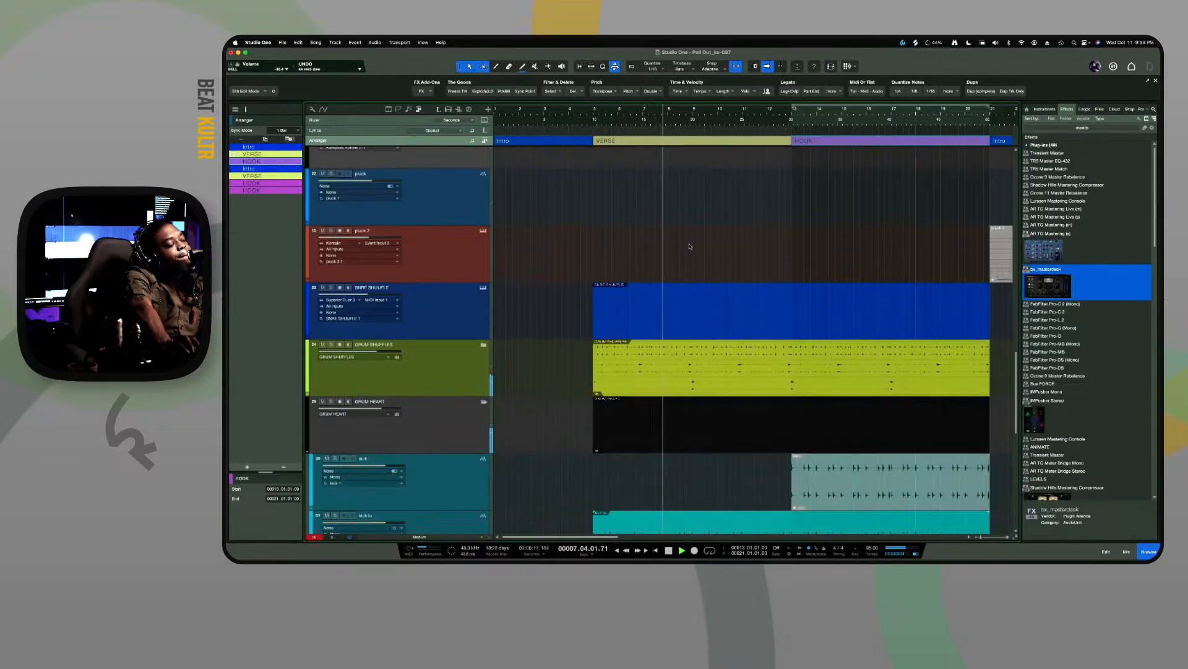
scroll(689, 246, down, 3)
scroll(690, 246, up, 15)
scroll(689, 246, up, 2)
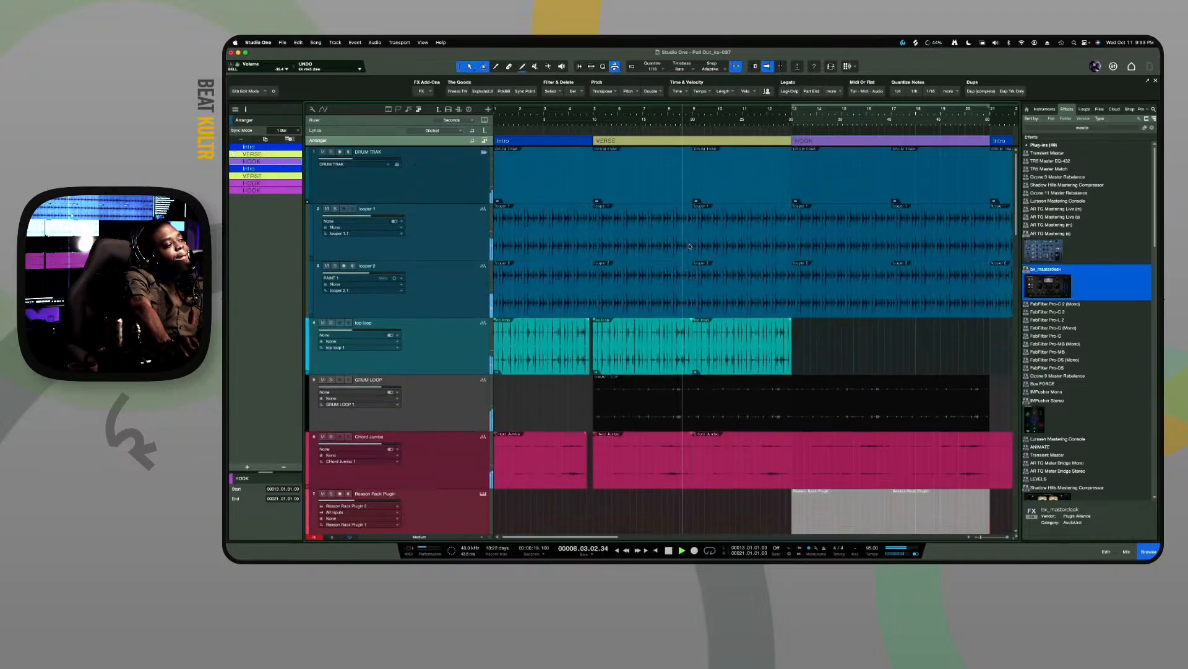
Loop the first VERSE section, bars 5 to 13, and check the remaining tracks down to Maschine 2 during playback
click(621, 142)
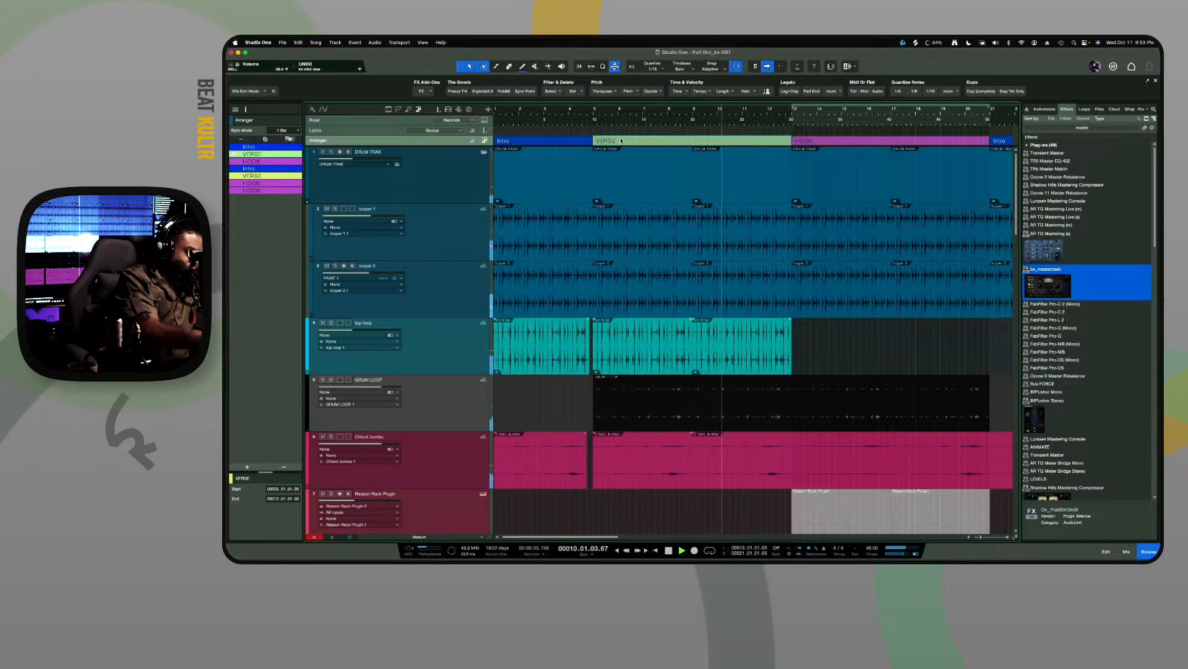
key(p)
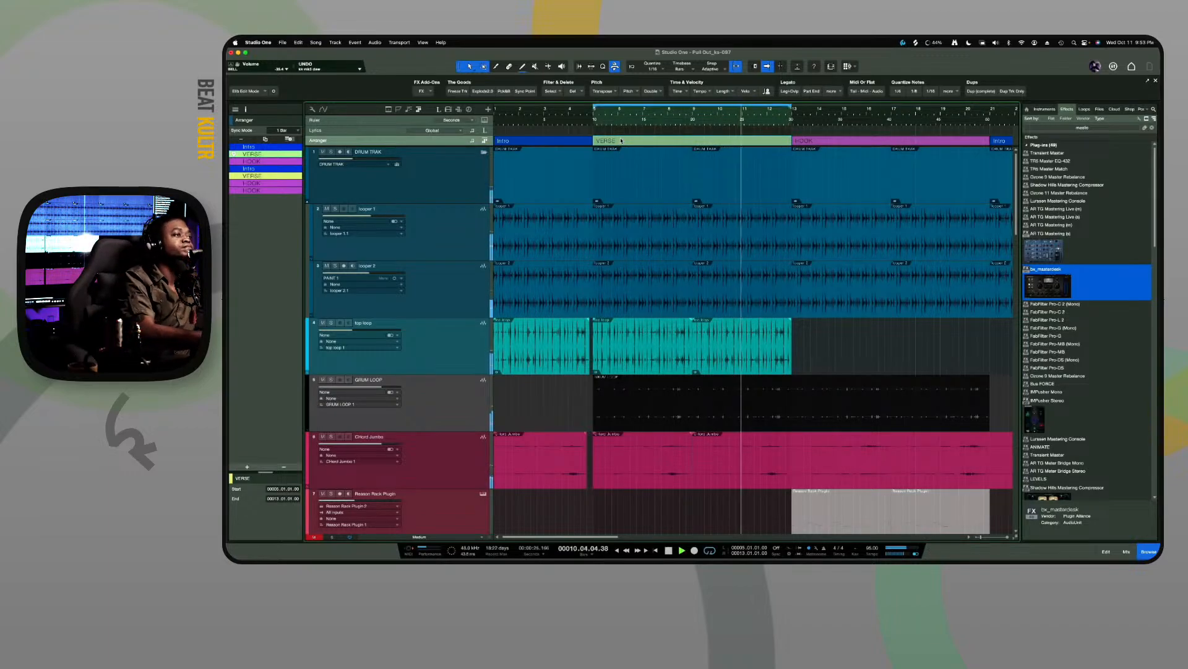
scroll(637, 205, down, 6)
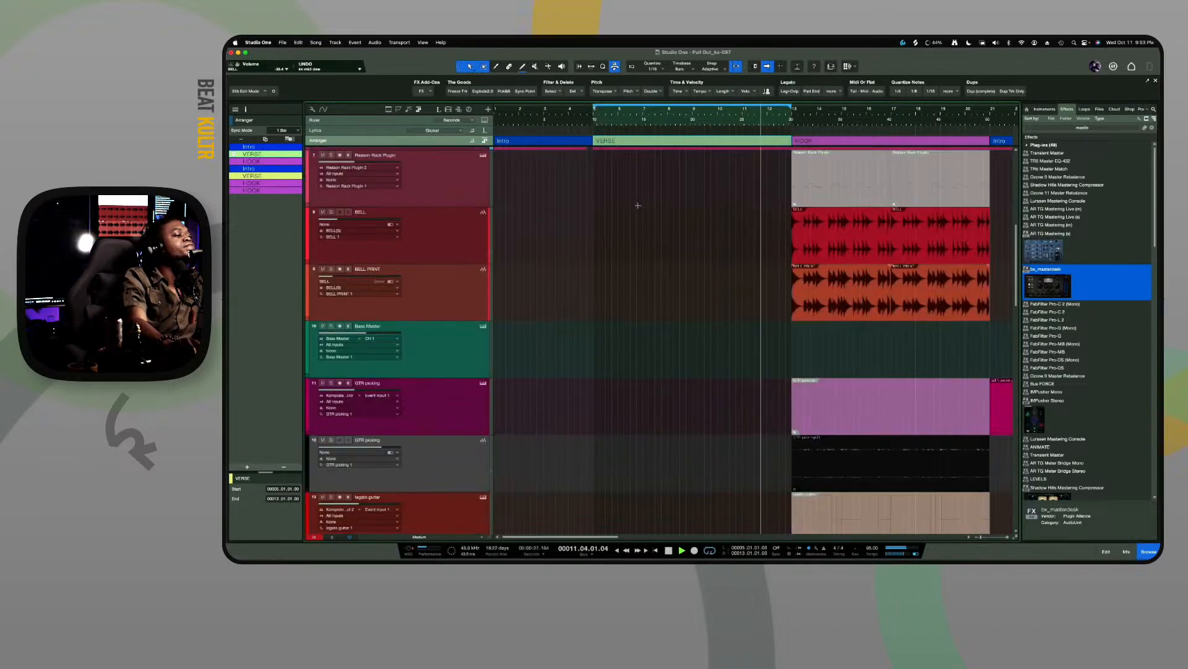
scroll(638, 205, down, 3)
scroll(638, 205, up, 5)
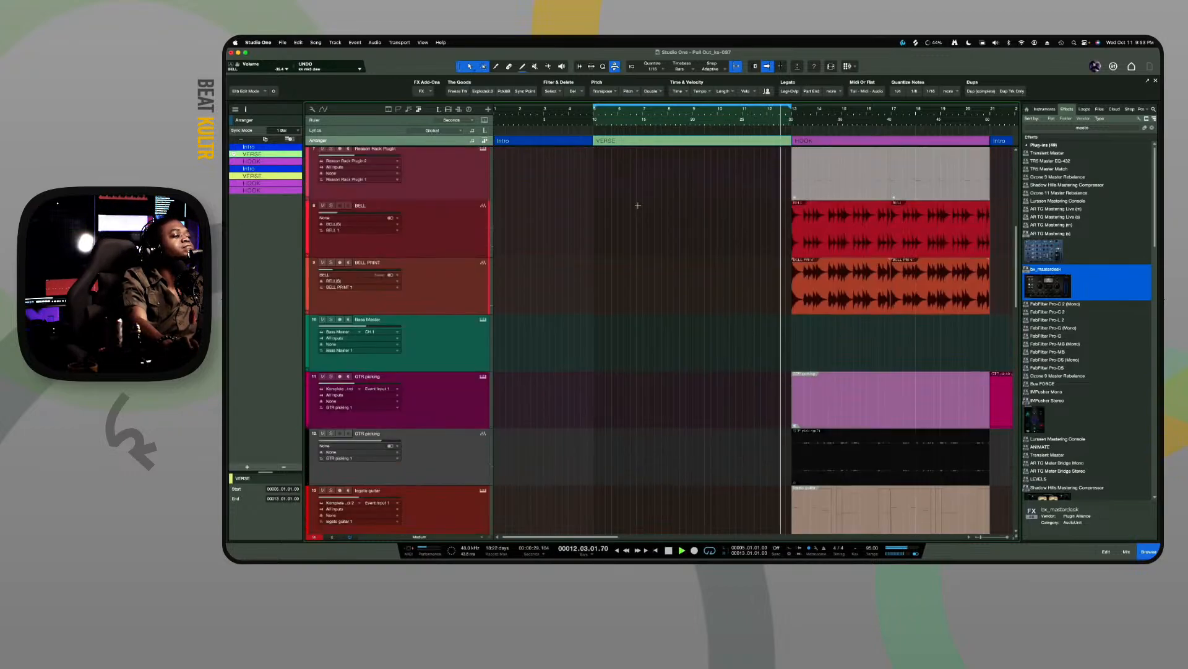
scroll(638, 205, down, 7)
scroll(638, 205, down, 20)
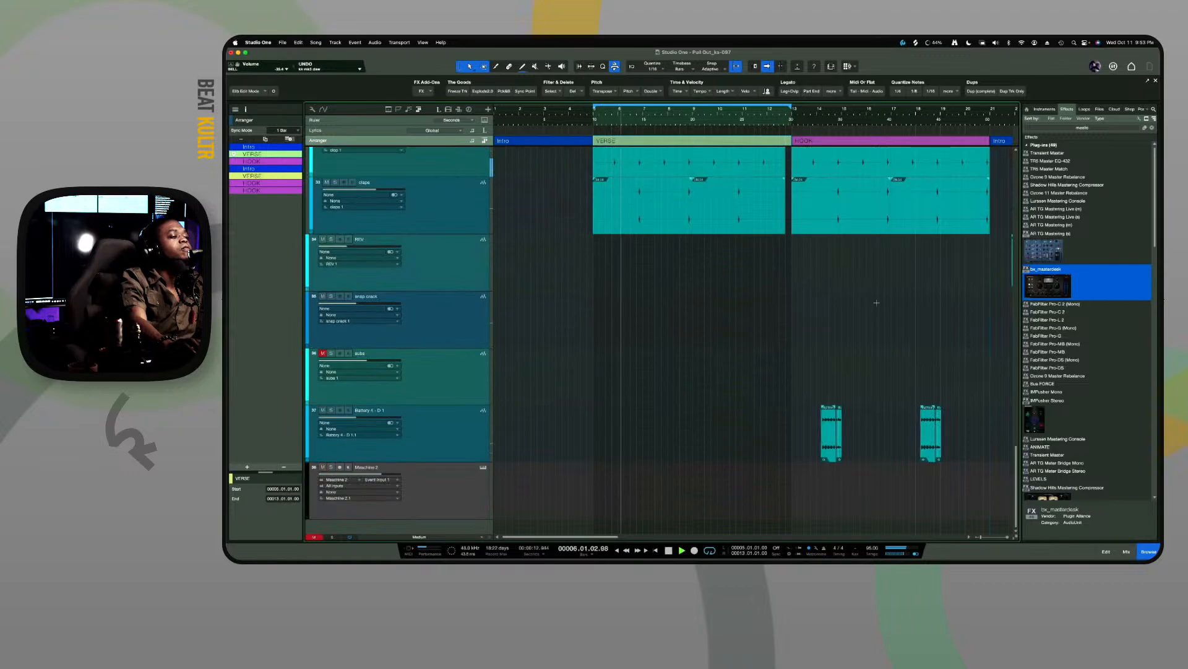
Search the instrument library for "art" and add Analog Lab V as a new instrument track below Maschine 2
click(1098, 126)
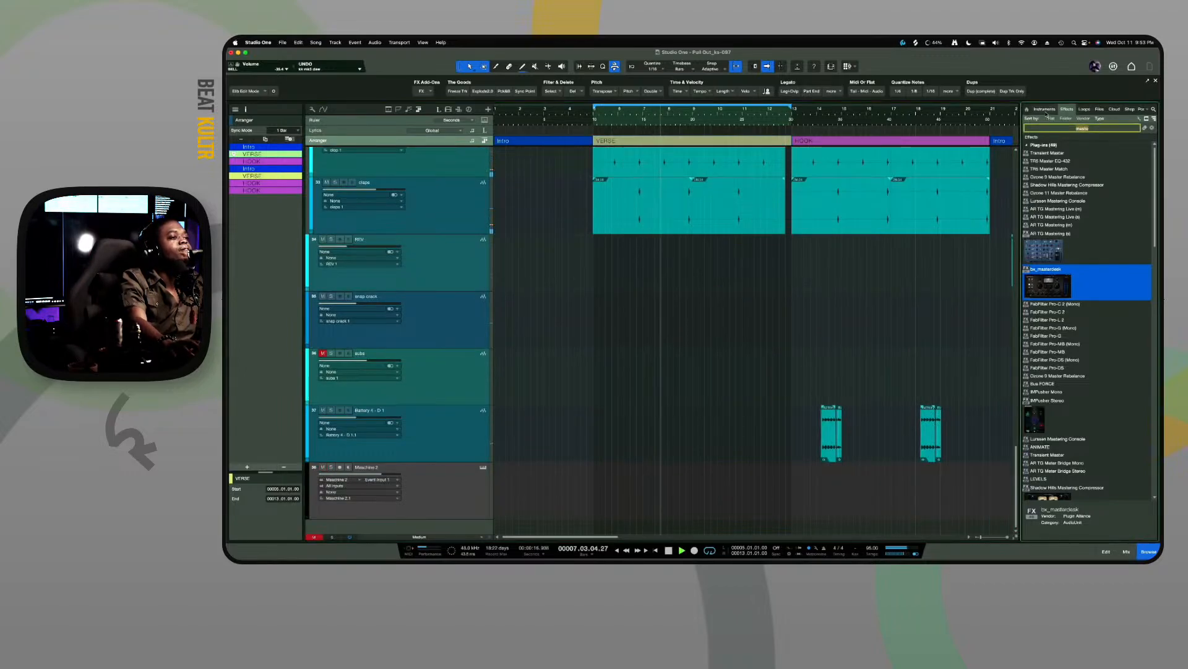
text(kon)
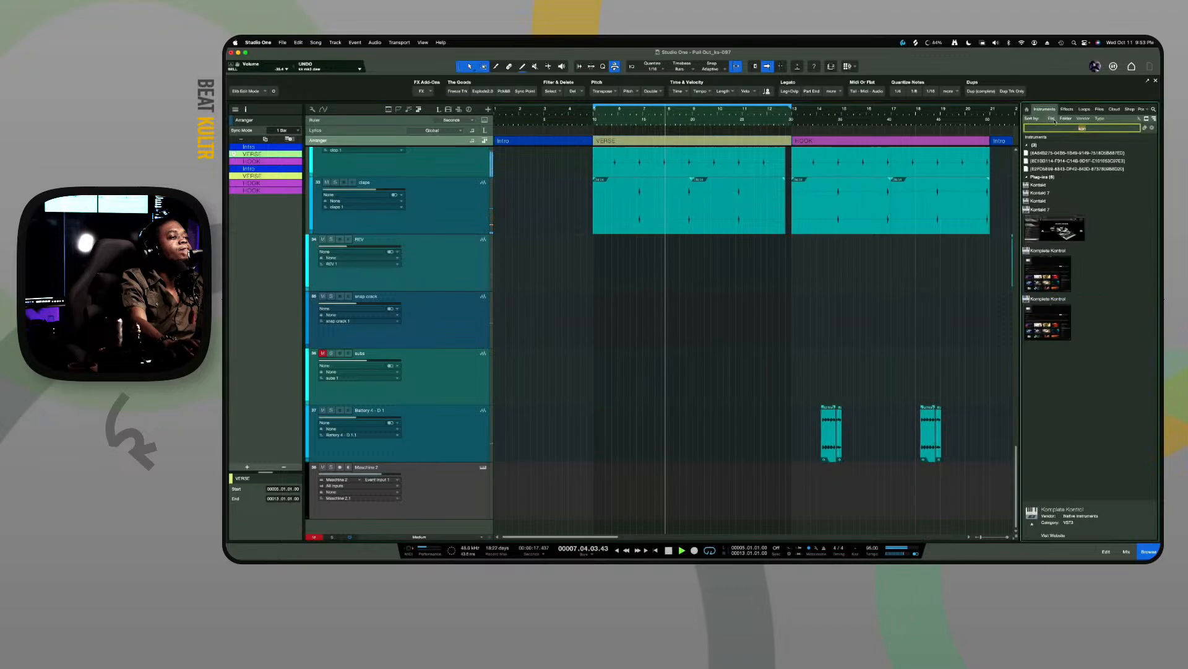
click(1152, 128)
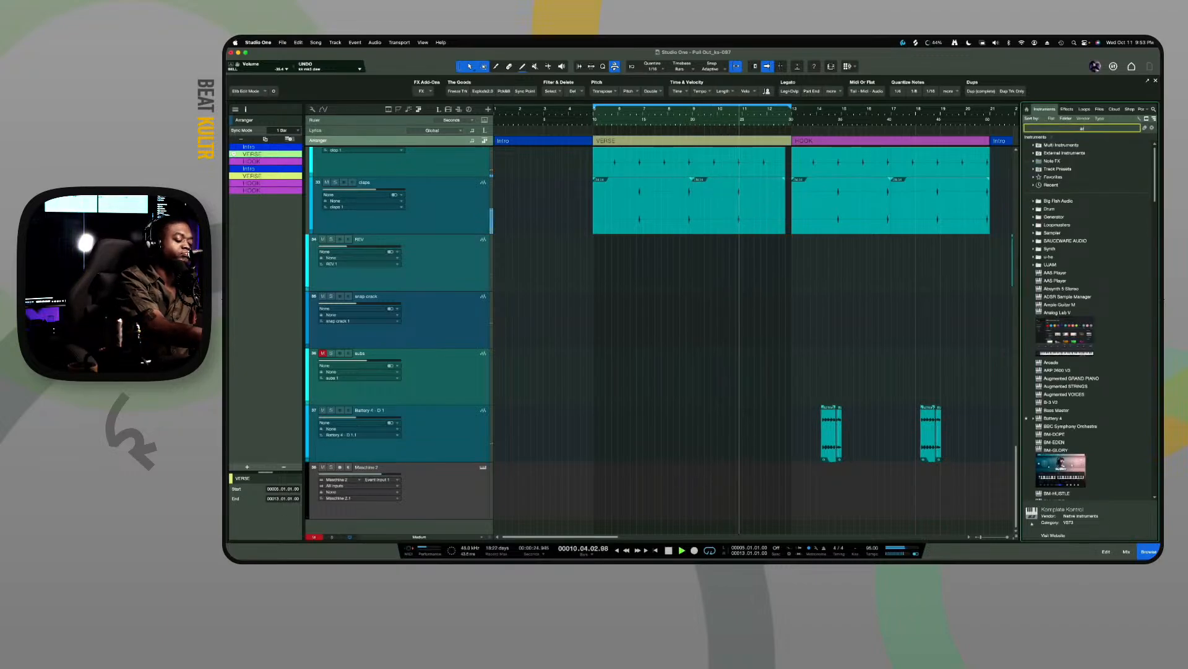
text(art)
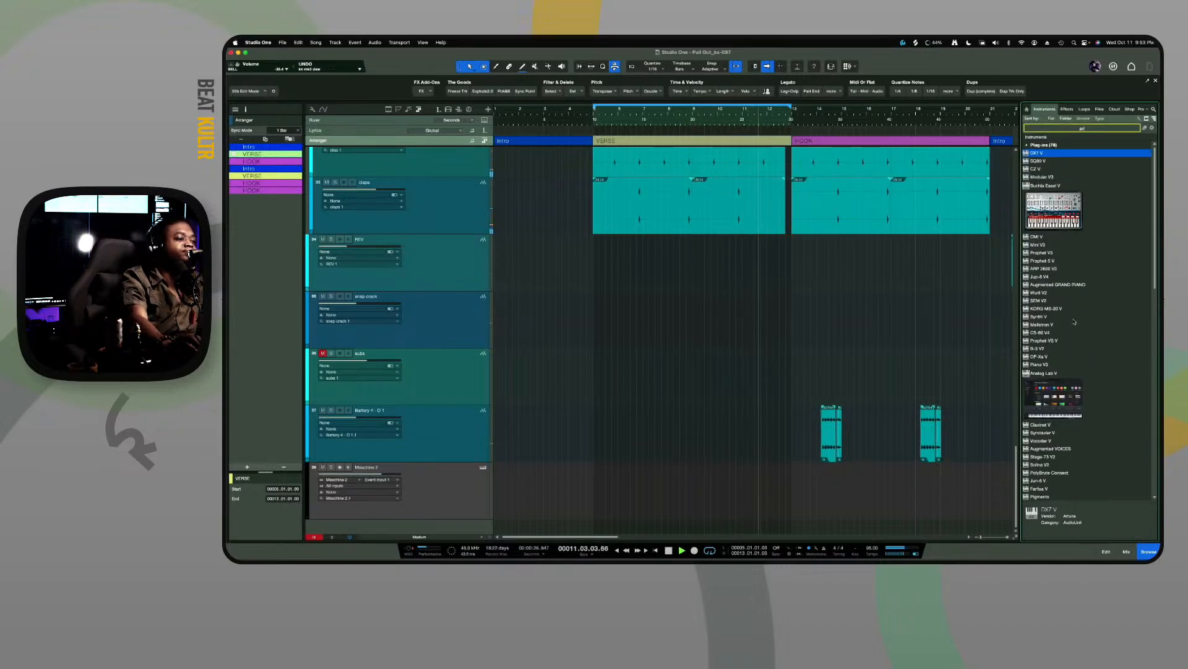
click(1068, 406)
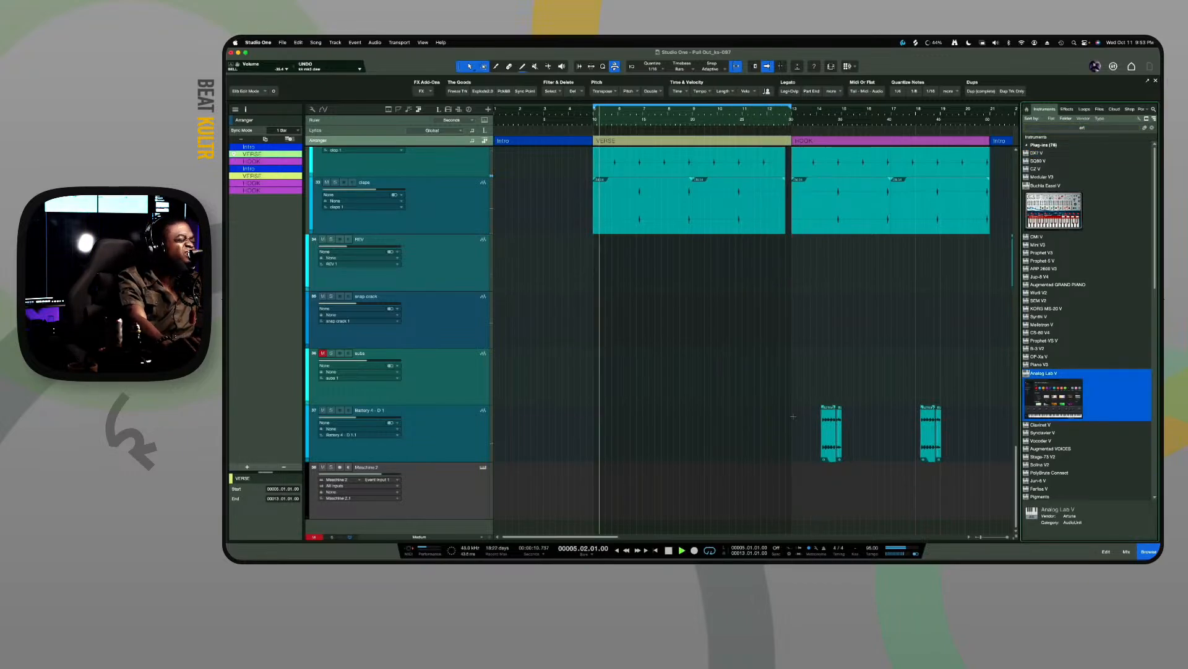
drag(1049, 397, 971, 525)
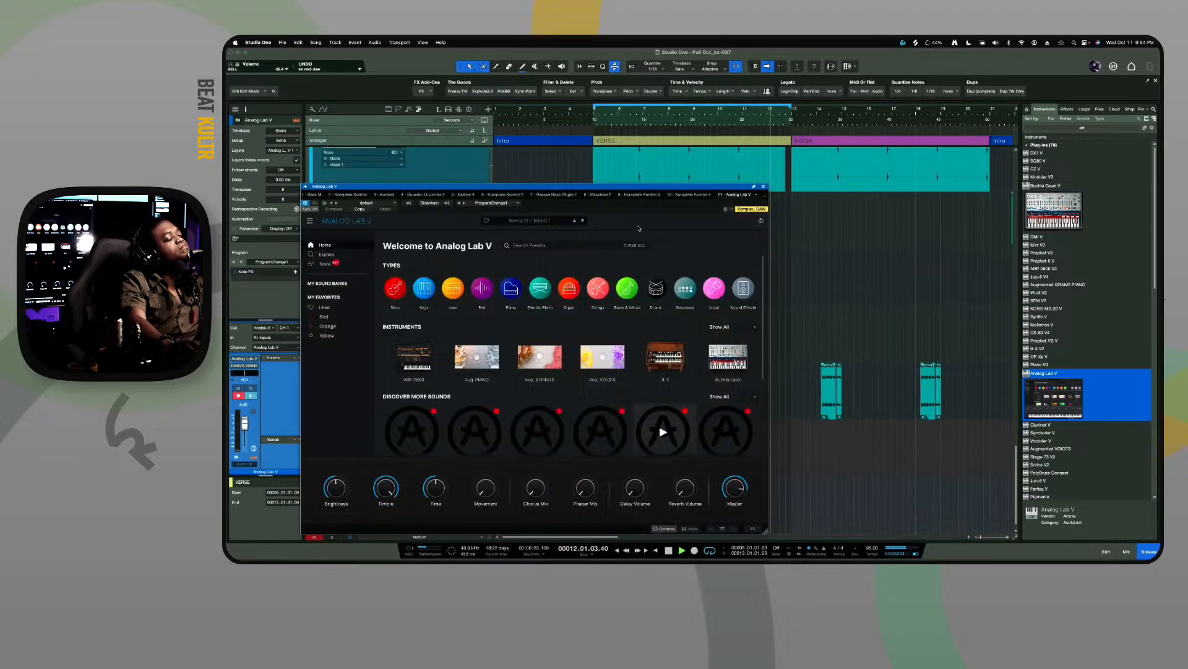
Move the Analog Lab V window clear of the track list and audition DRUM SHUFFLES by soloing it briefly
drag(648, 186, 1003, 371)
scroll(641, 322, up, 15)
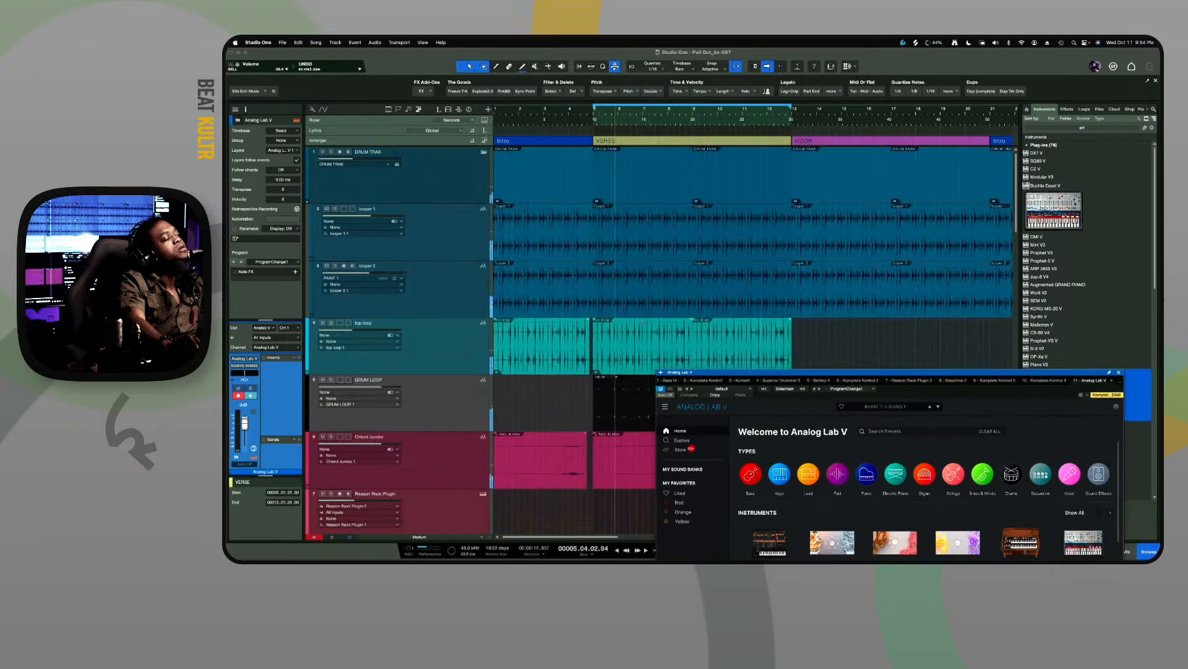
scroll(512, 321, down, 8)
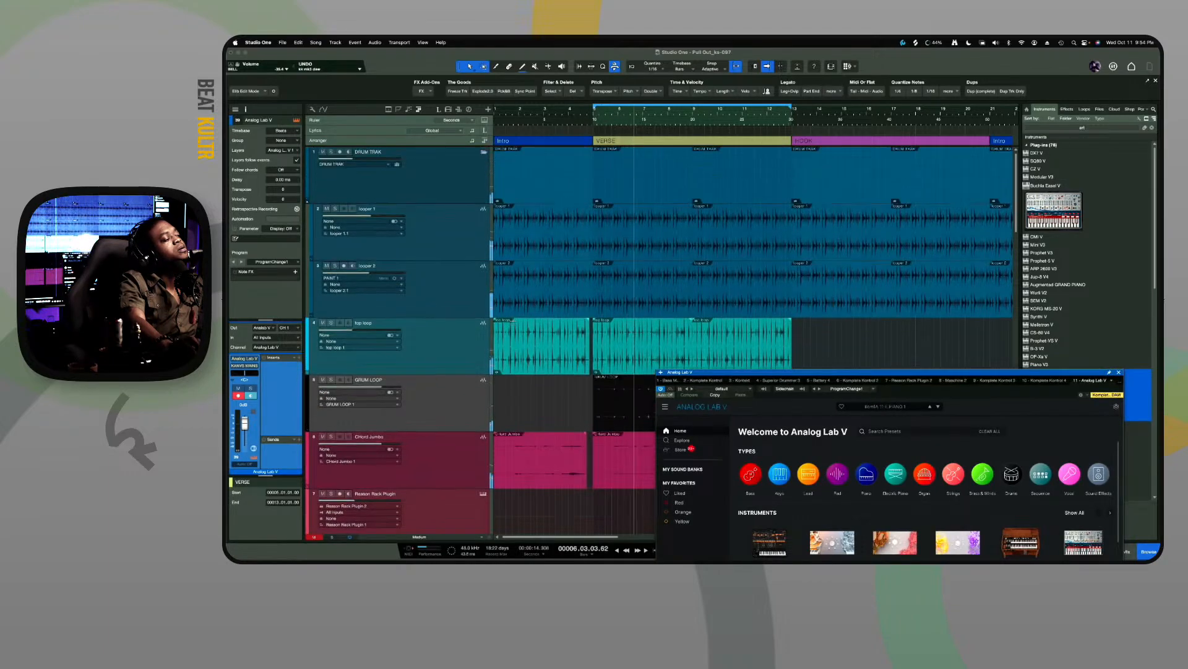
scroll(513, 321, down, 12)
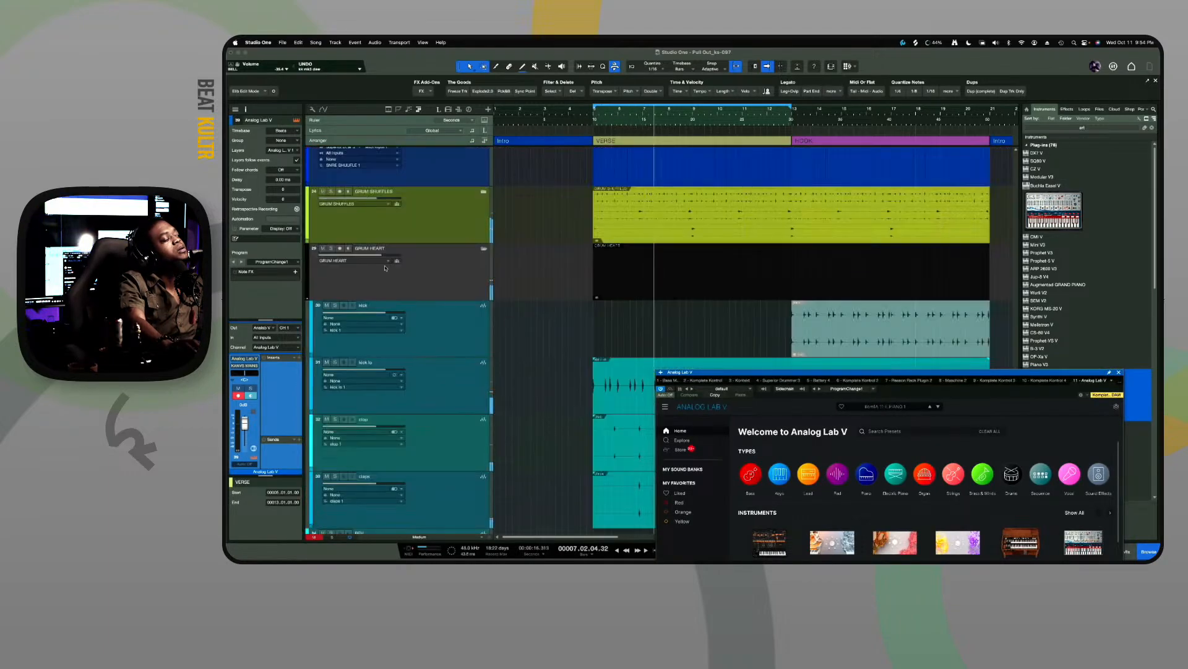
click(332, 191)
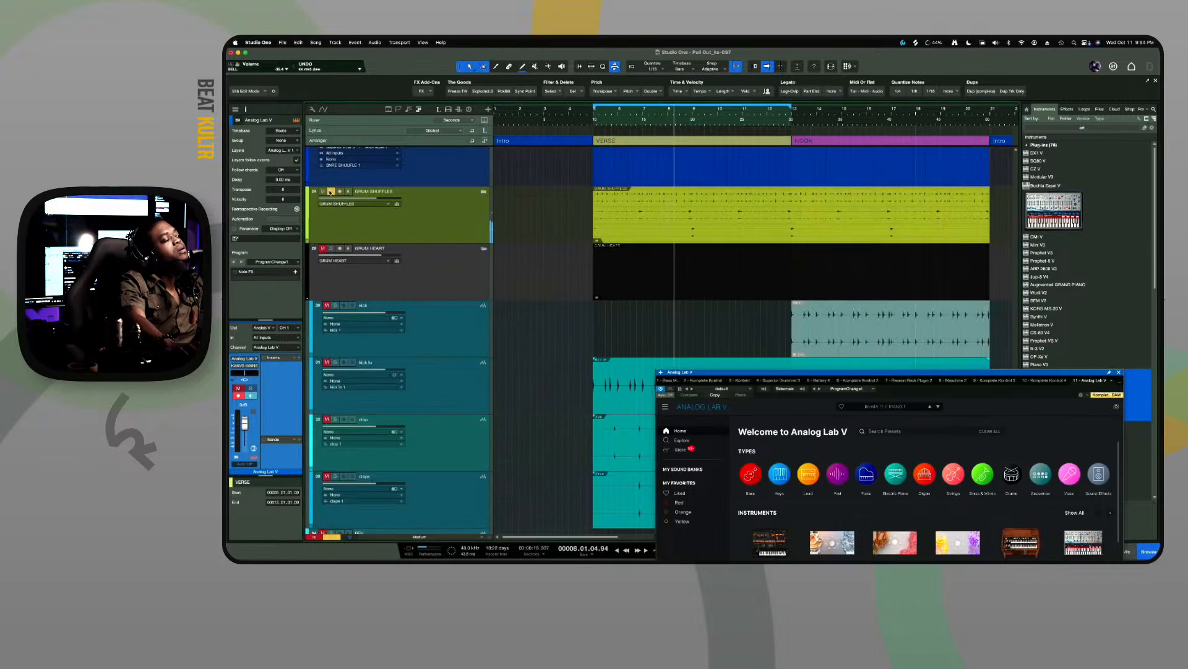
click(331, 192)
Add the RedlightDist effect to the DRUM SHUFFLES track, open its editor, and slightly adjust the track's volume
click(440, 216)
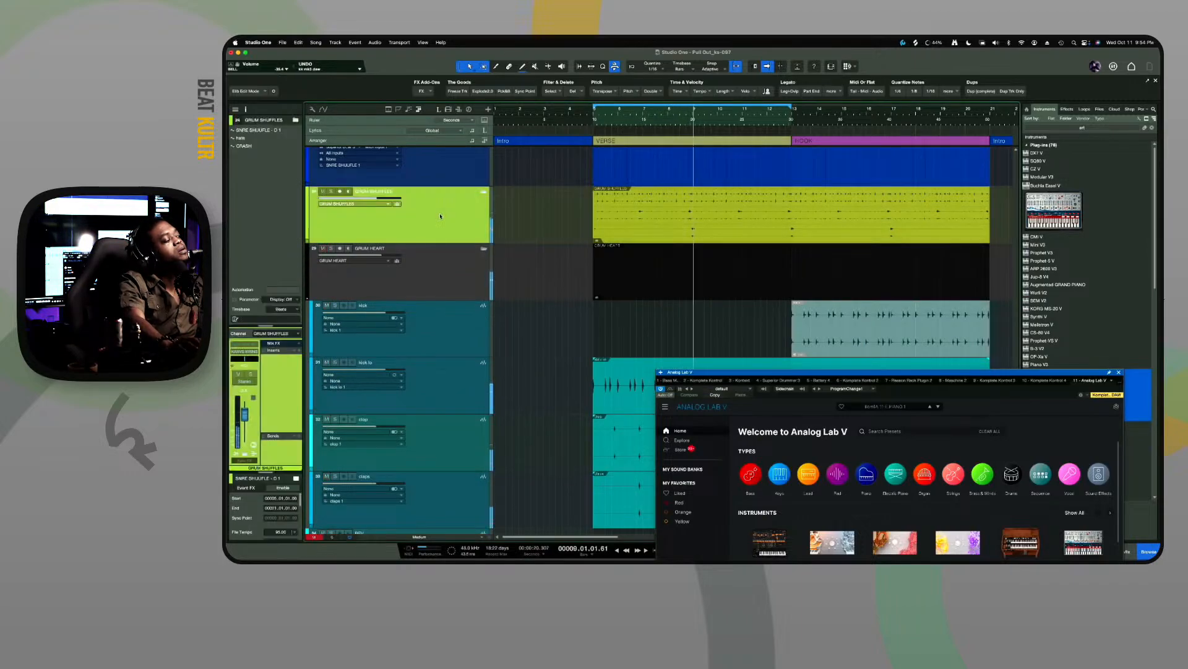
click(425, 93)
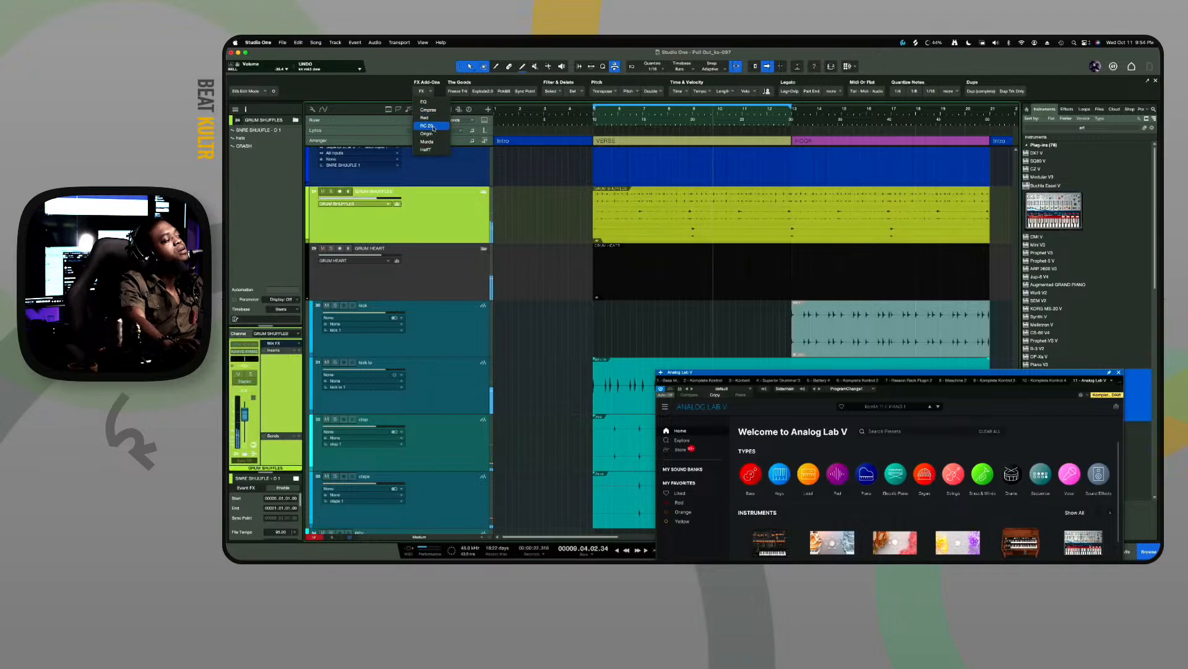
click(435, 121)
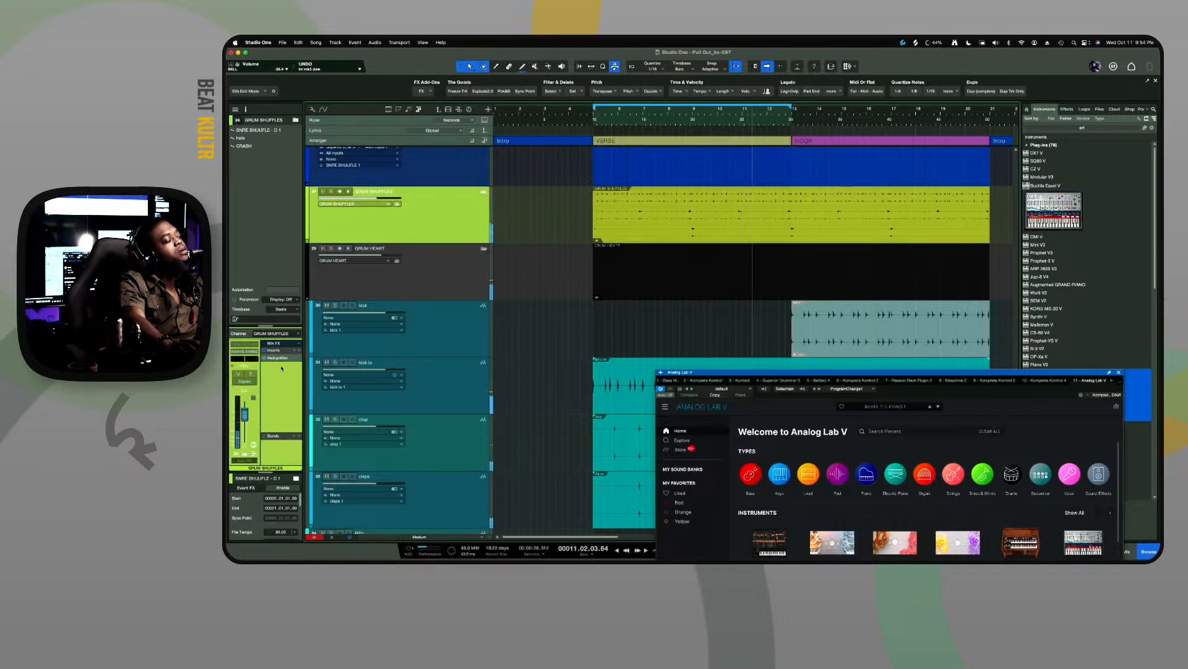
click(300, 359)
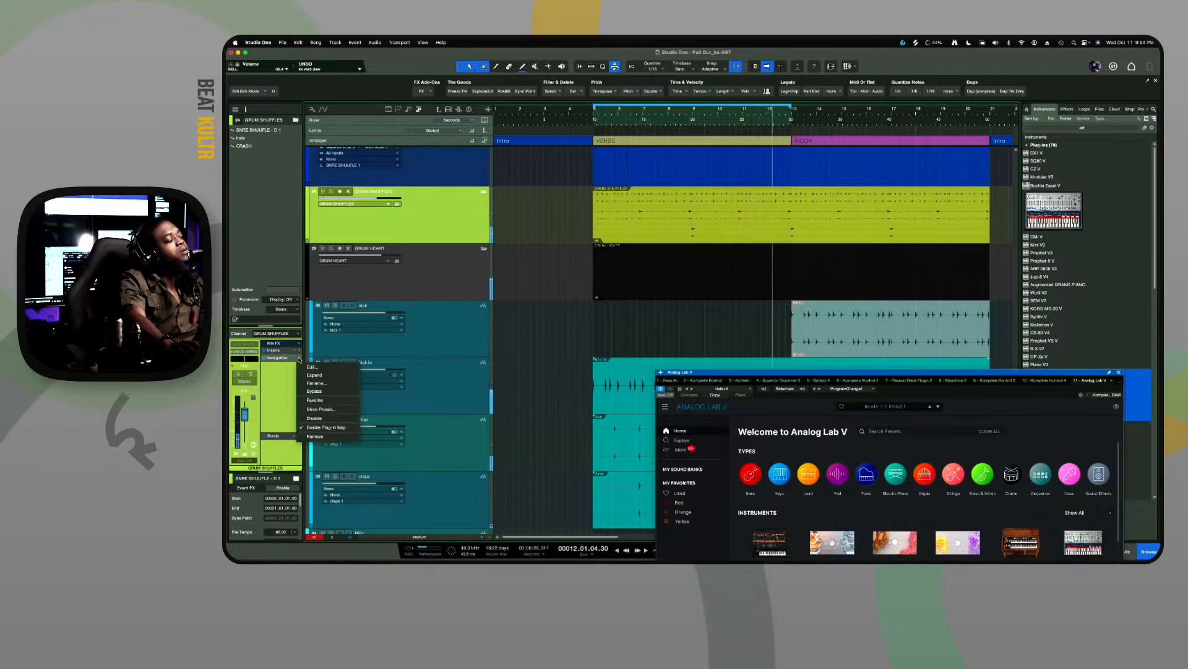
click(294, 359)
click(274, 359)
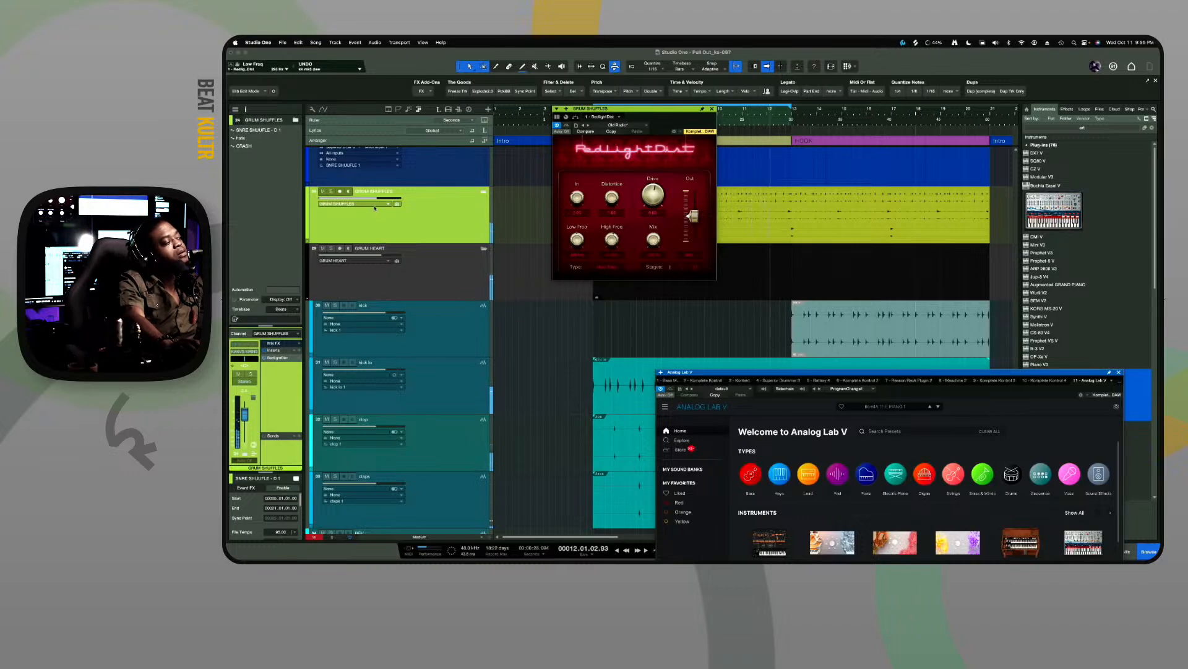
drag(374, 199, 373, 204)
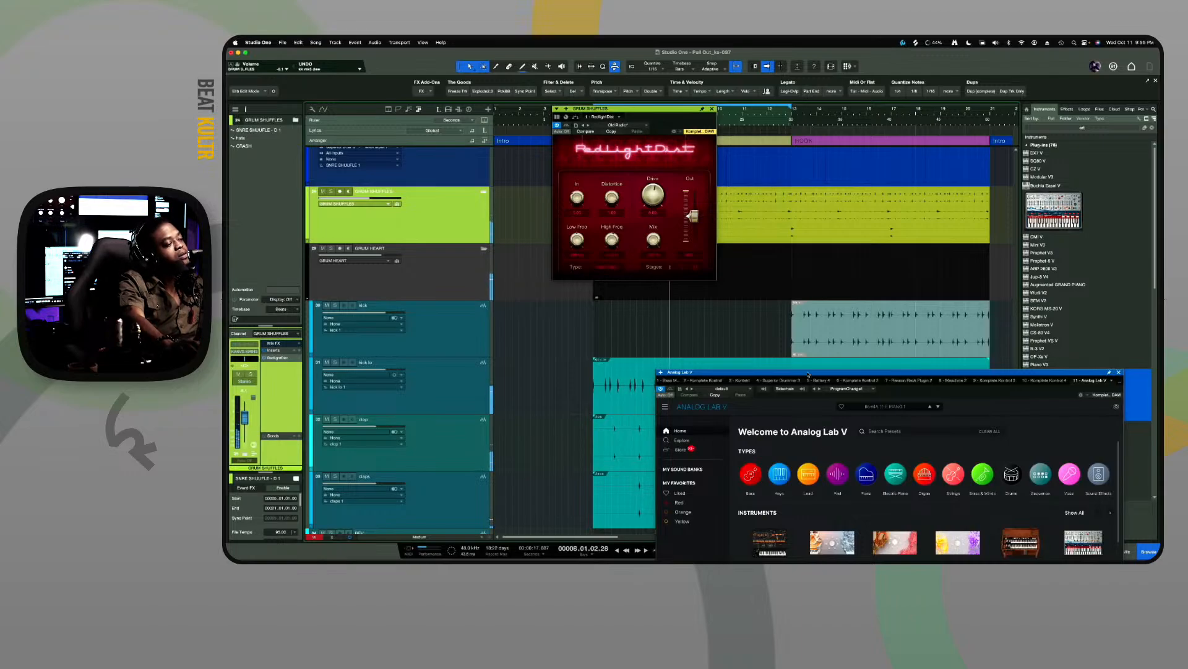
Bring the whole Analog Lab V window into view and audition its three example Pad presets, including Venus Rising and Blue Strings
drag(713, 368, 640, 156)
drag(733, 156, 728, 95)
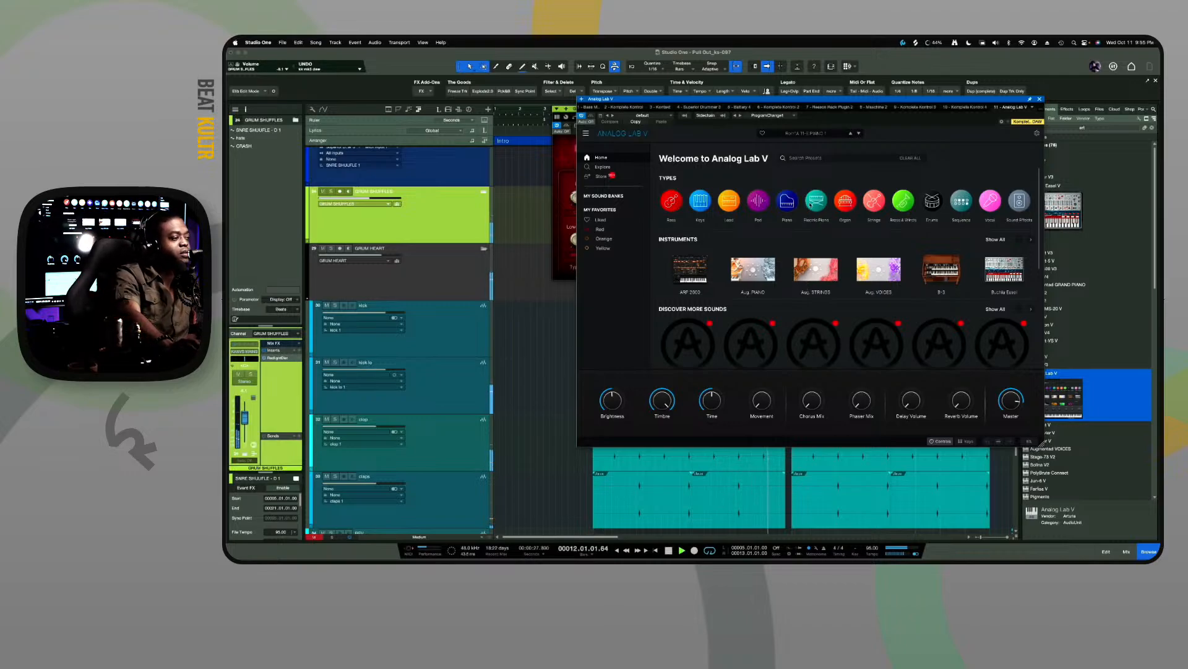
mouse_move(757, 206)
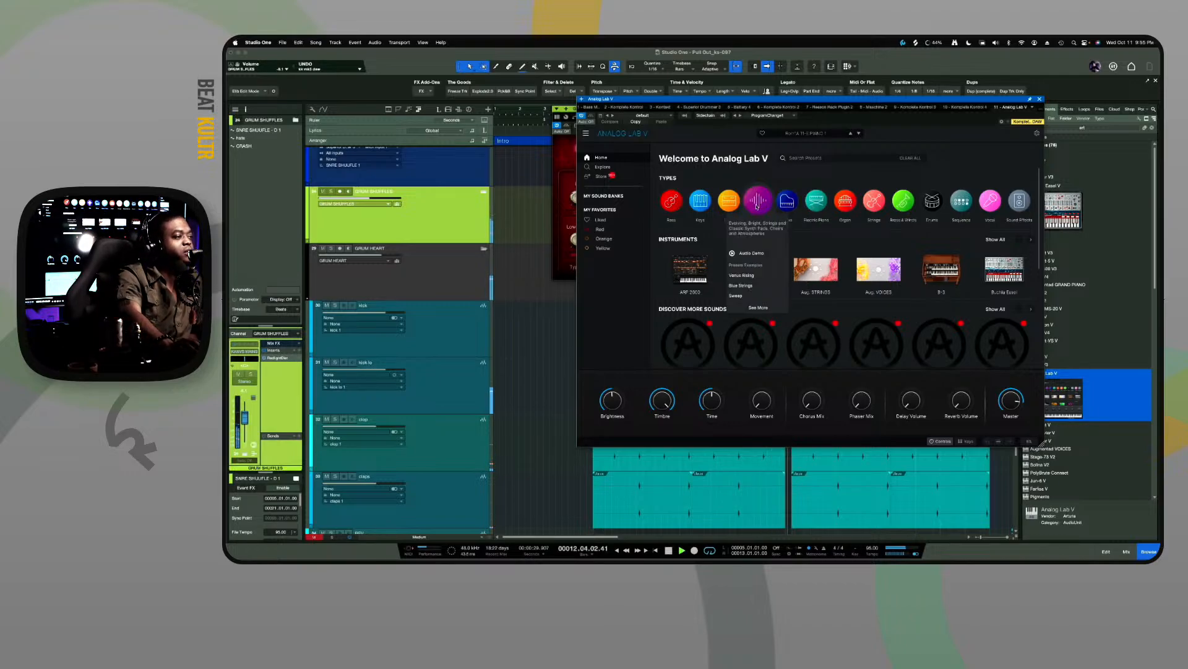
click(755, 277)
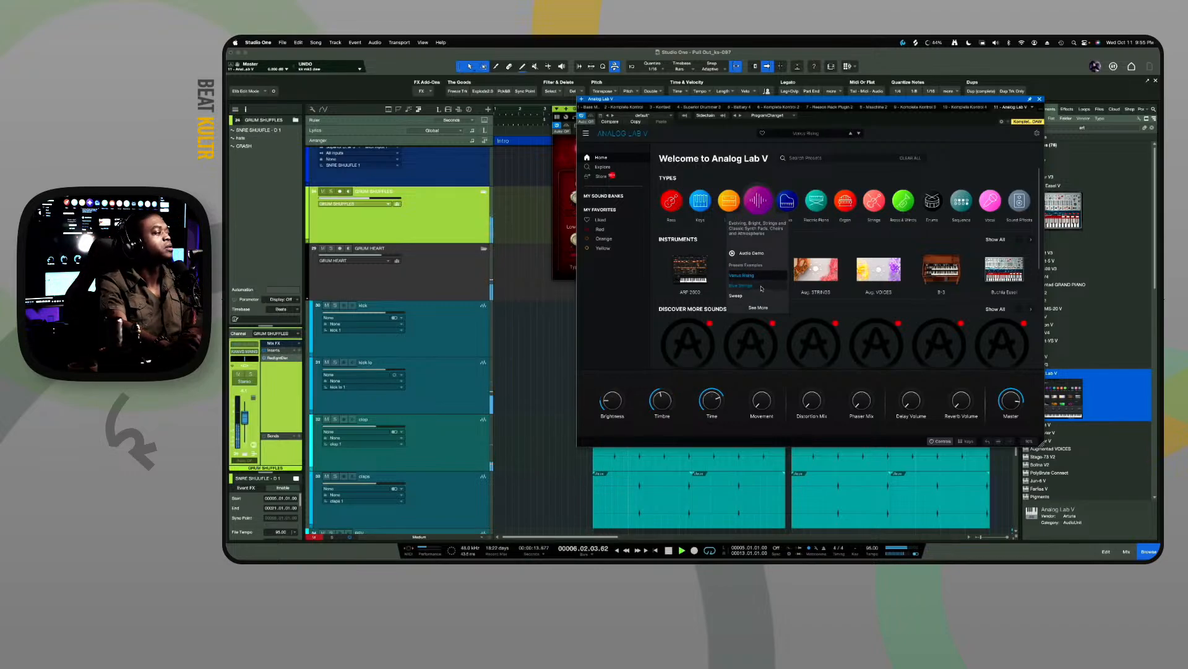
scroll(537, 344, down, 6)
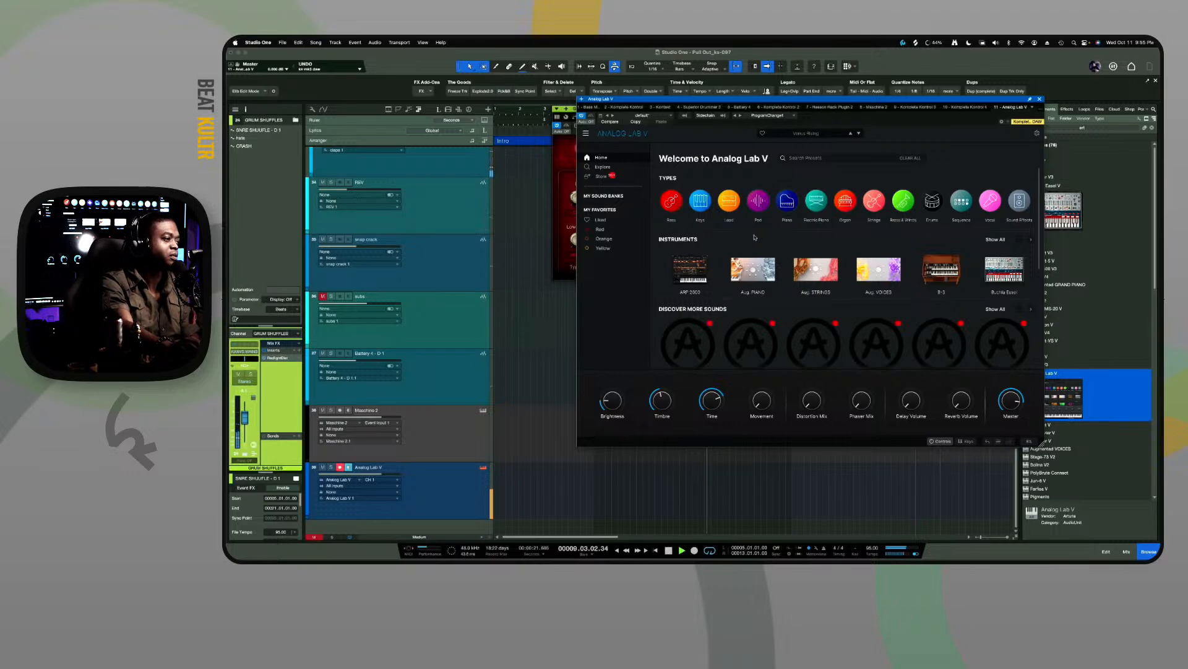
mouse_move(759, 201)
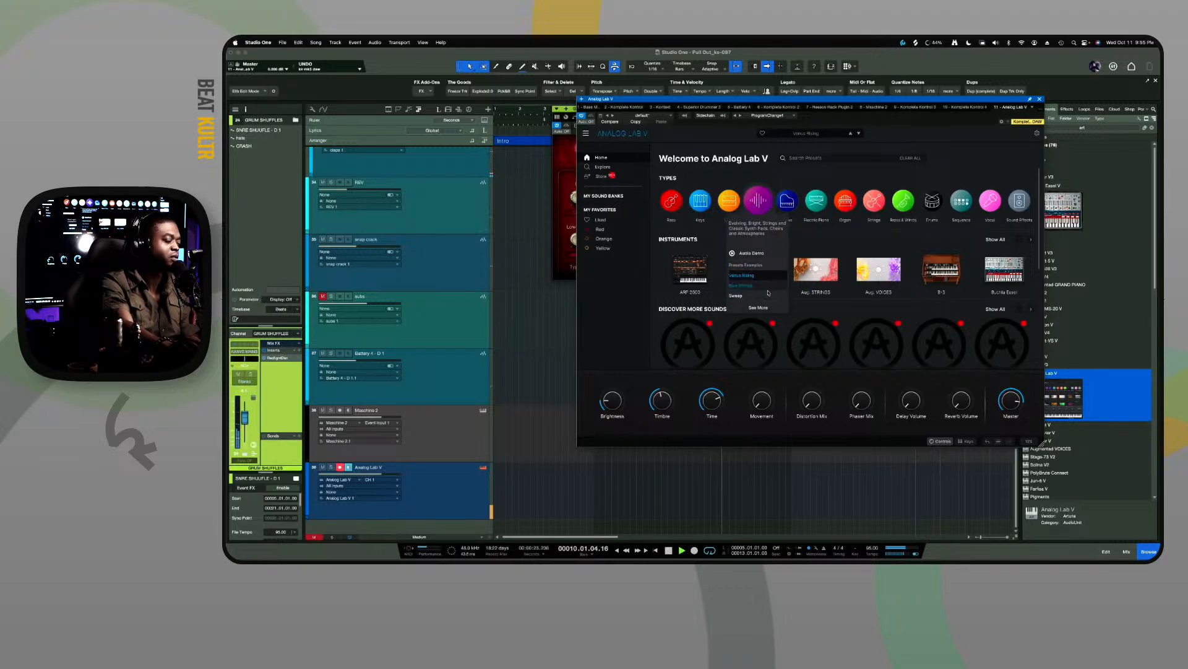
click(768, 289)
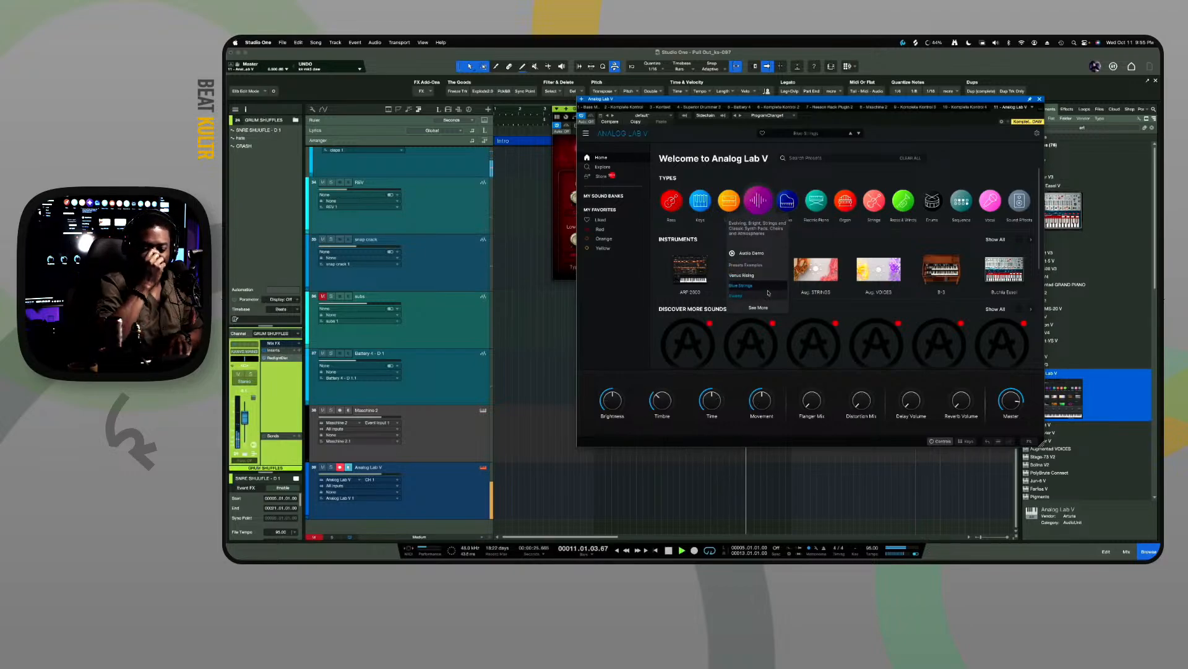
click(772, 299)
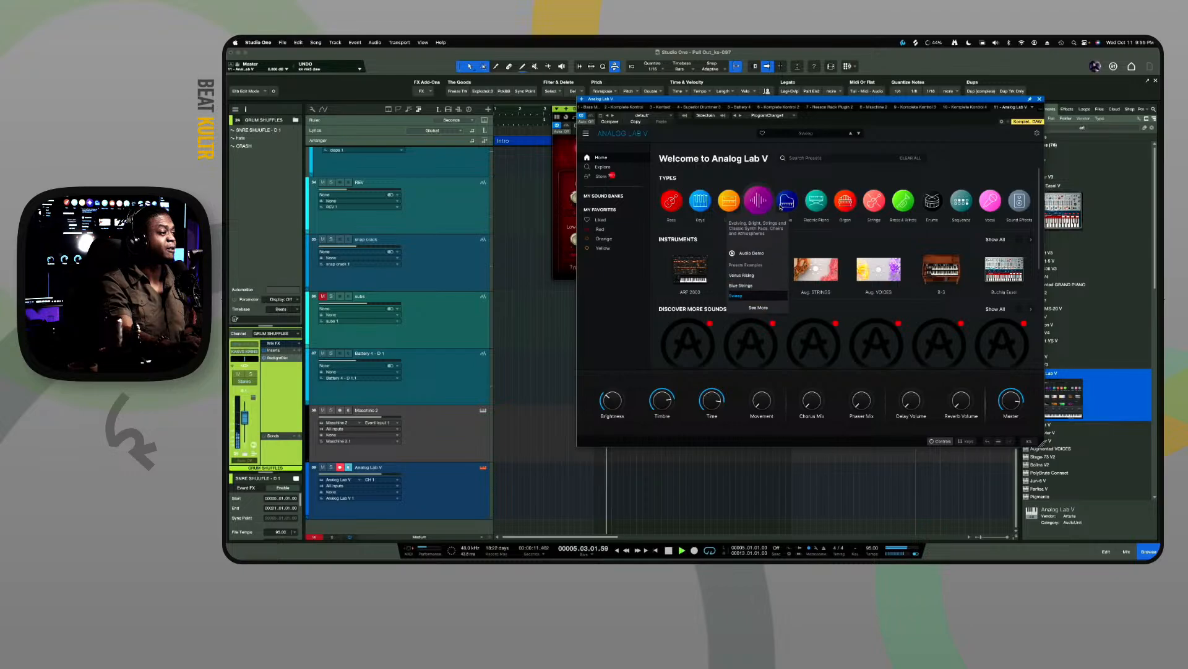
Open the full list of Pad presets, try Deckard's DX, and load Dual Filters SynPad
click(757, 200)
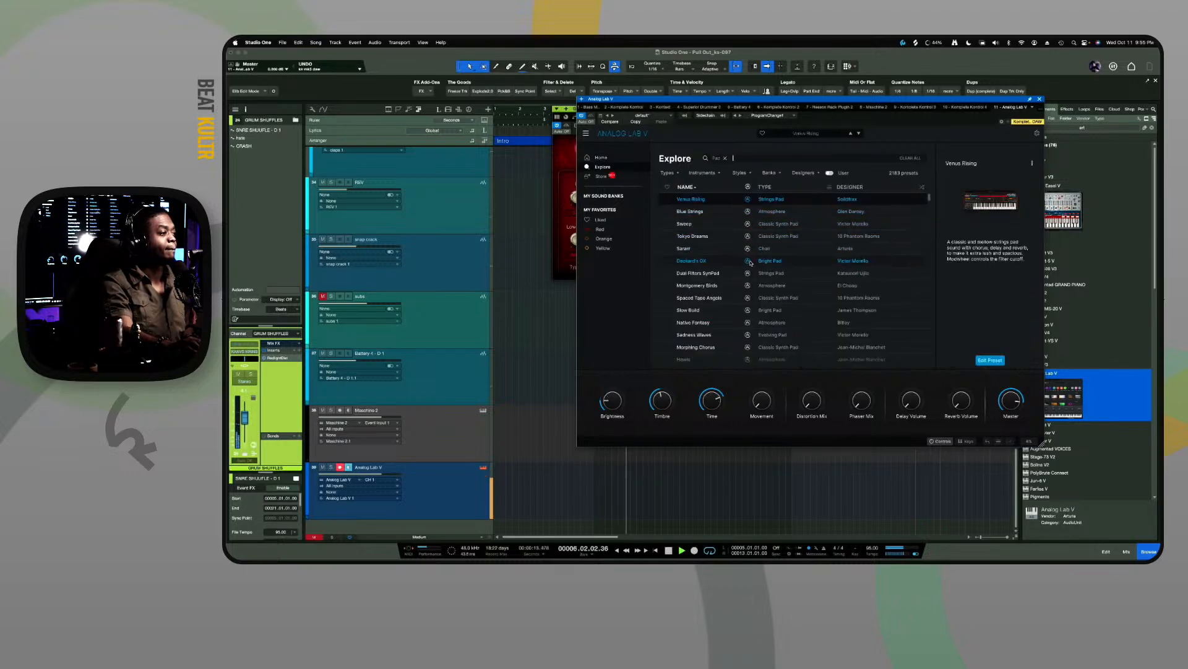
click(778, 261)
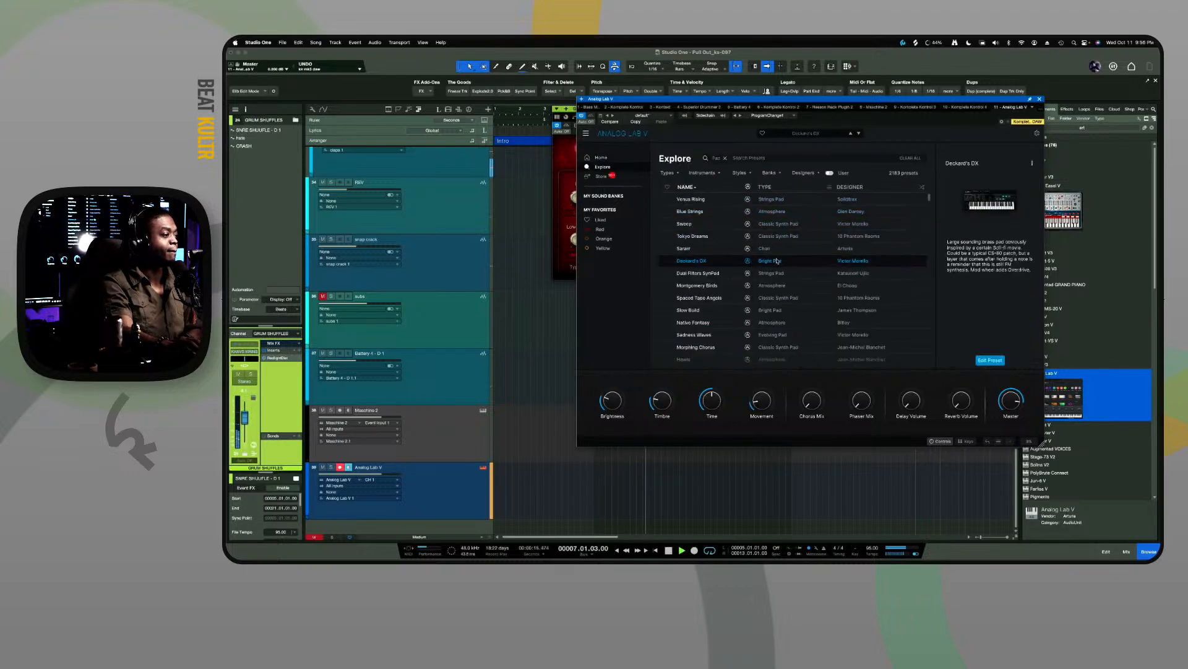
key(Down)
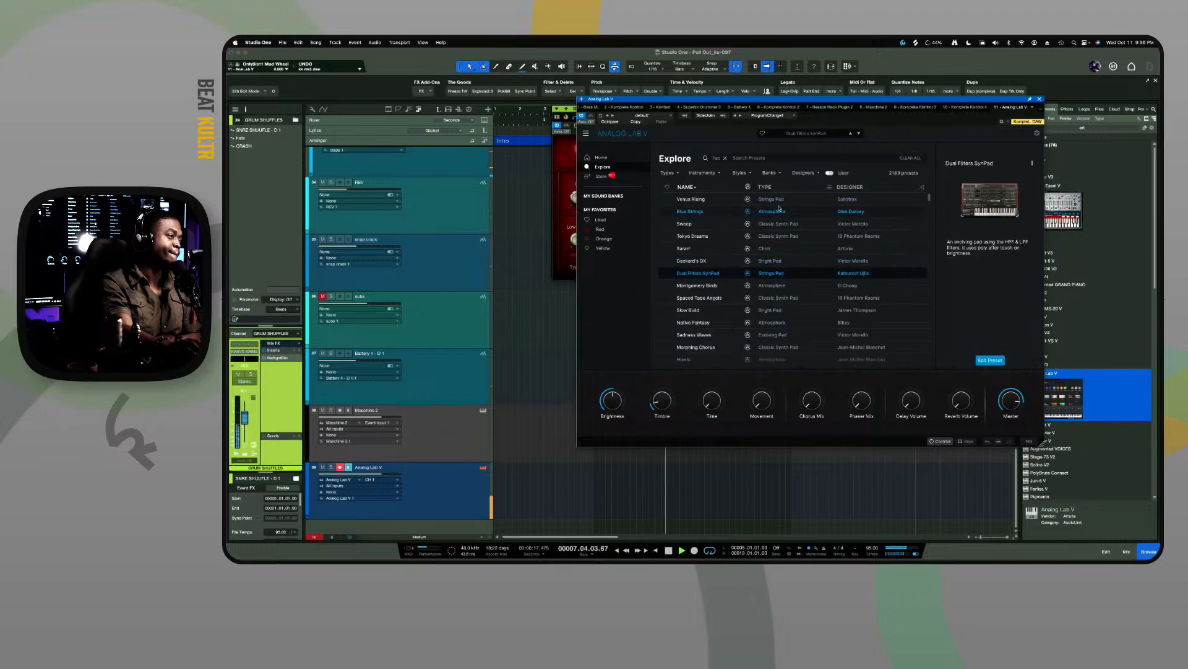
Look through the Dance Music banks in the Arturia Sound Store, view Hadra Trance Signature, and return to the Analog Lab V home page
click(613, 177)
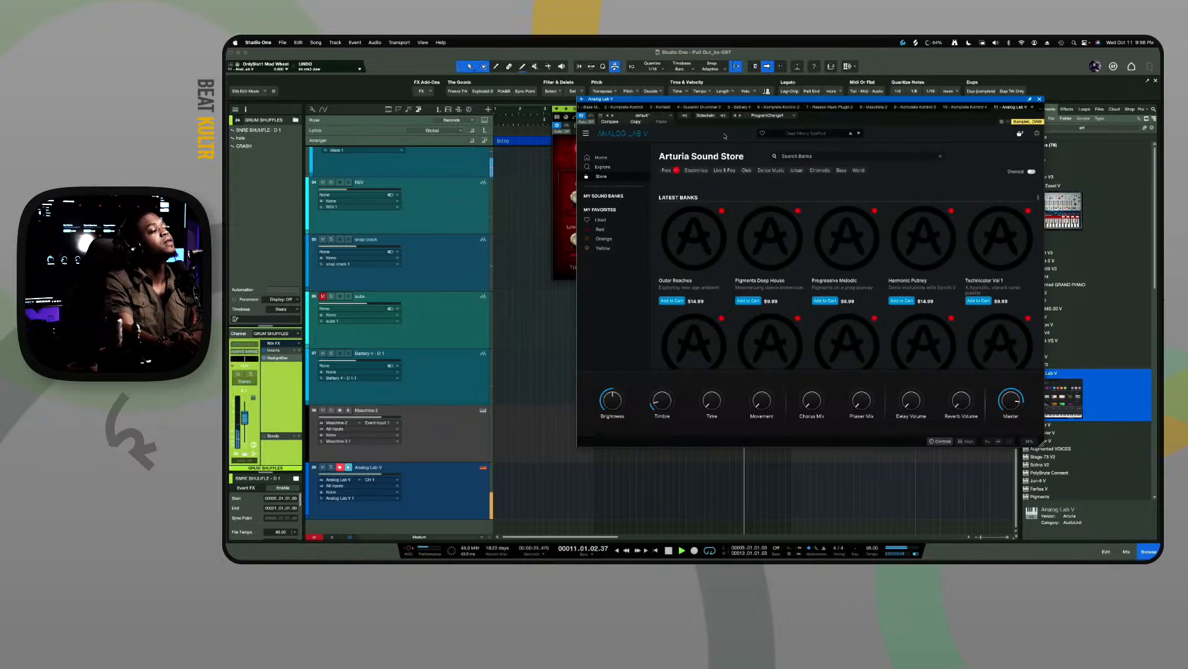
click(771, 171)
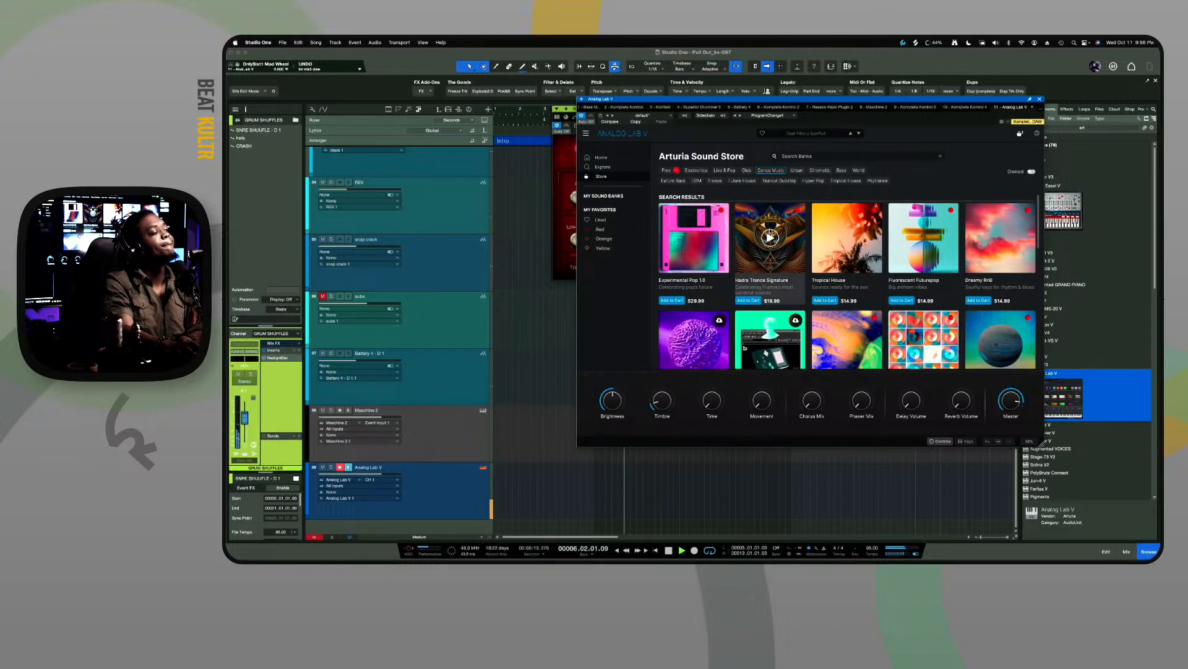
click(769, 237)
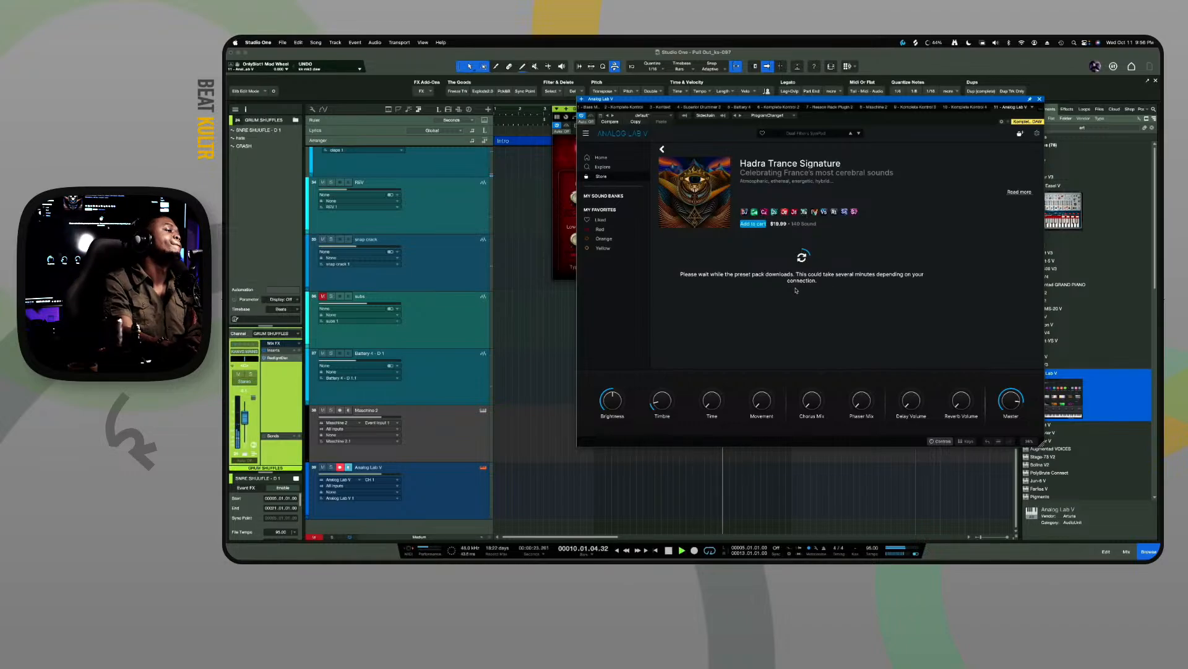
click(602, 157)
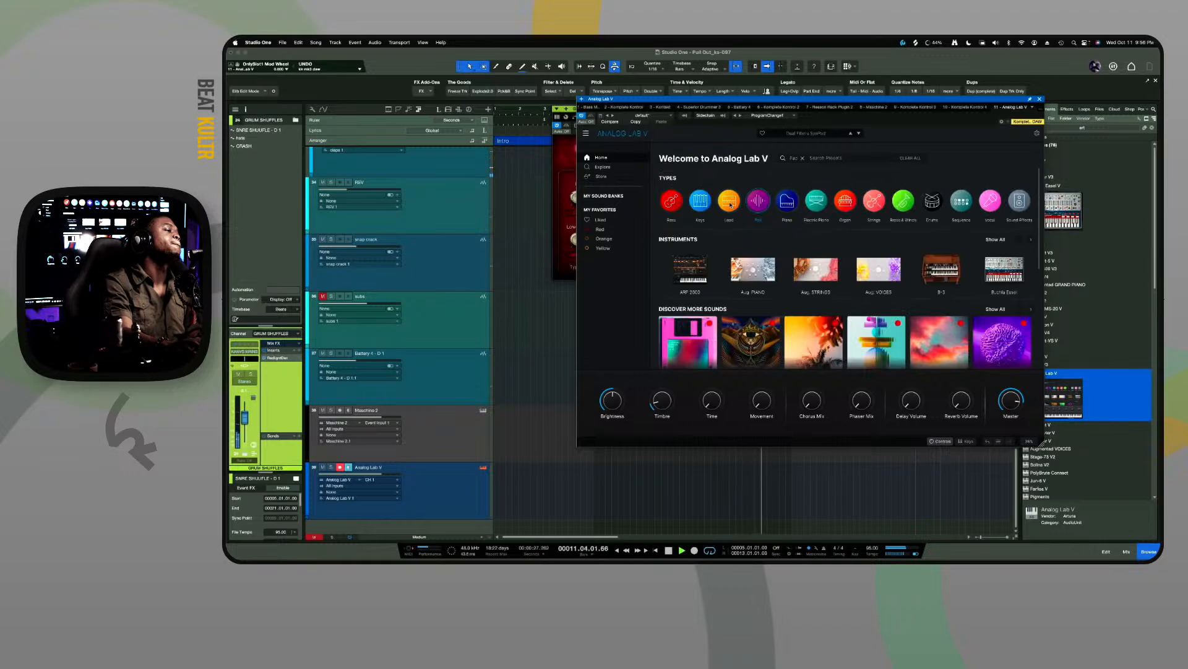
Audition the three example Lead presets in Analog Lab V, ending with Mark One
mouse_move(739, 218)
click(723, 275)
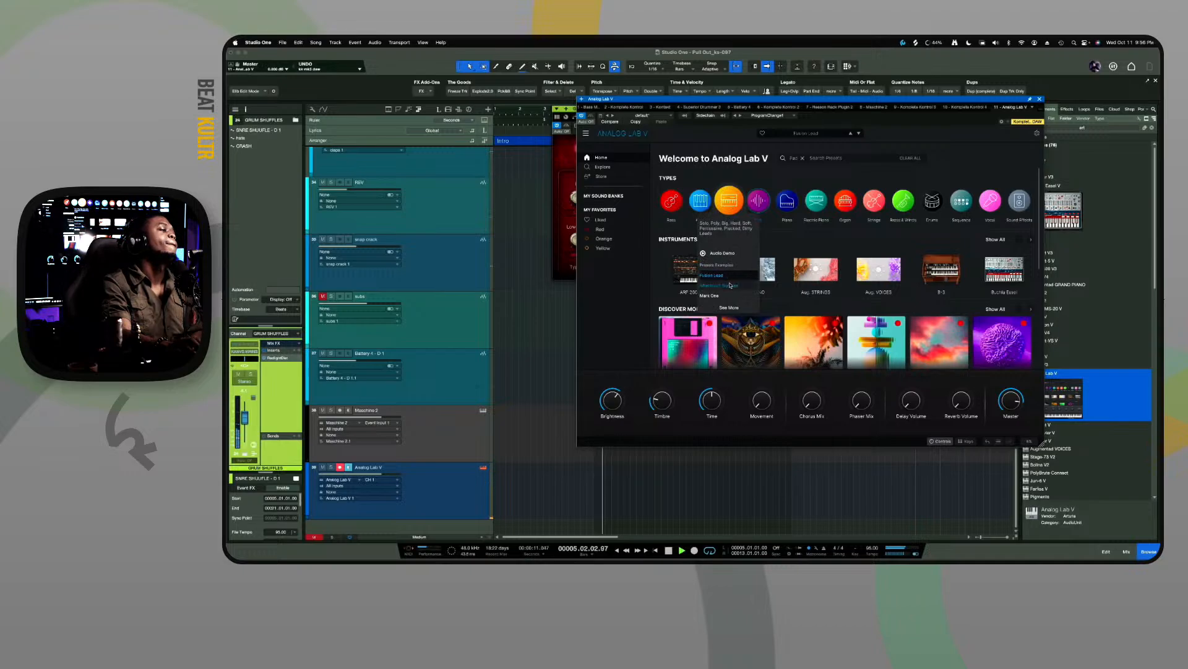
click(730, 285)
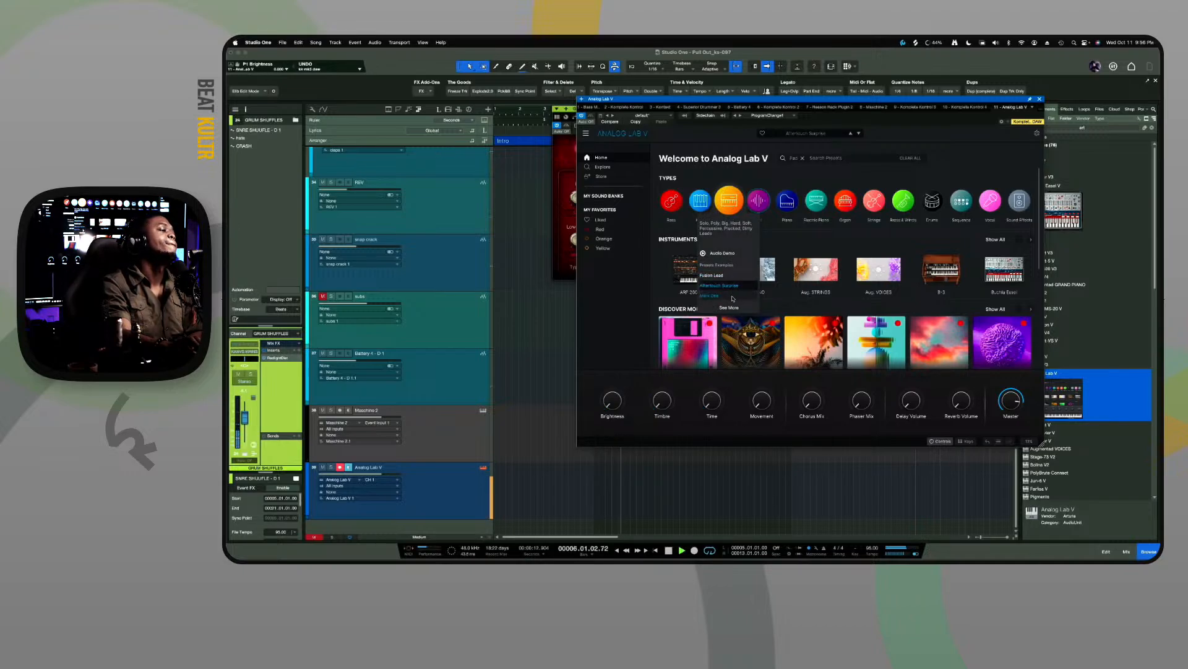
click(710, 295)
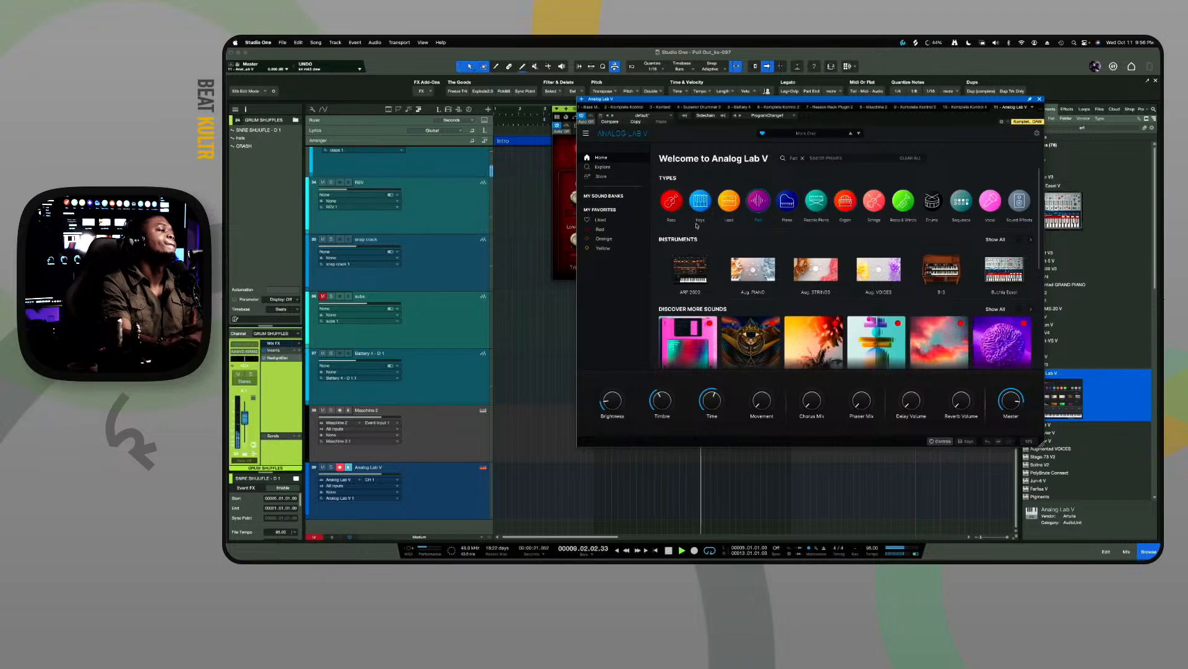
Audition the three example Keys presets, from the Rom1A electric piano to Electric Greece
mouse_move(694, 208)
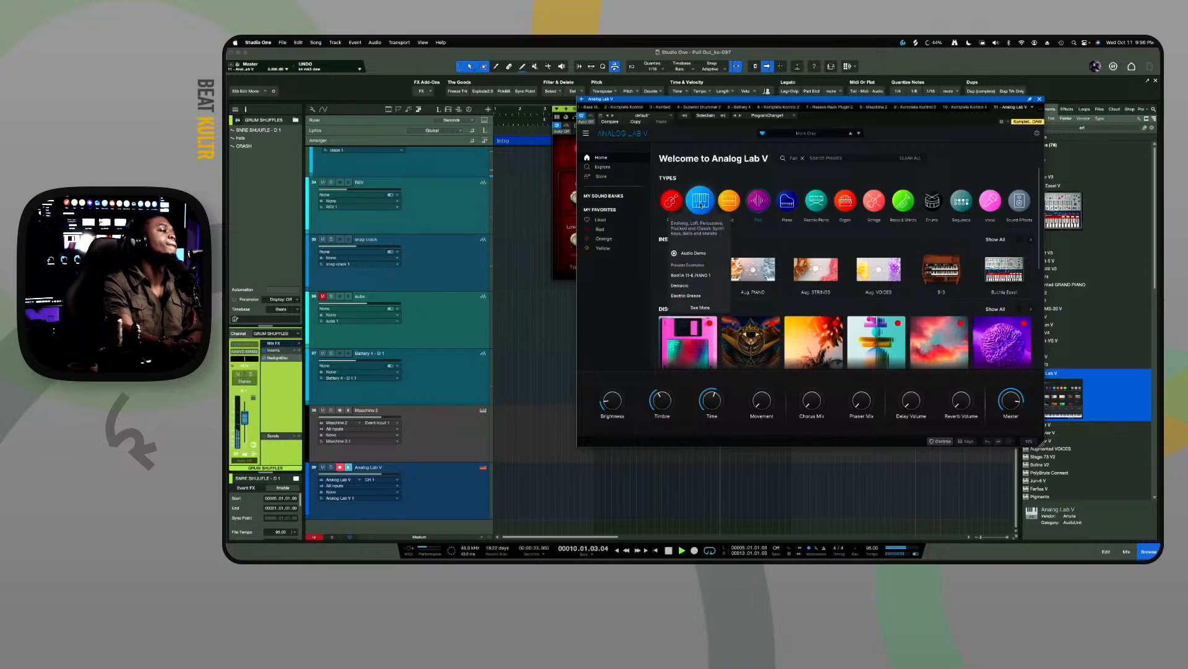
click(705, 275)
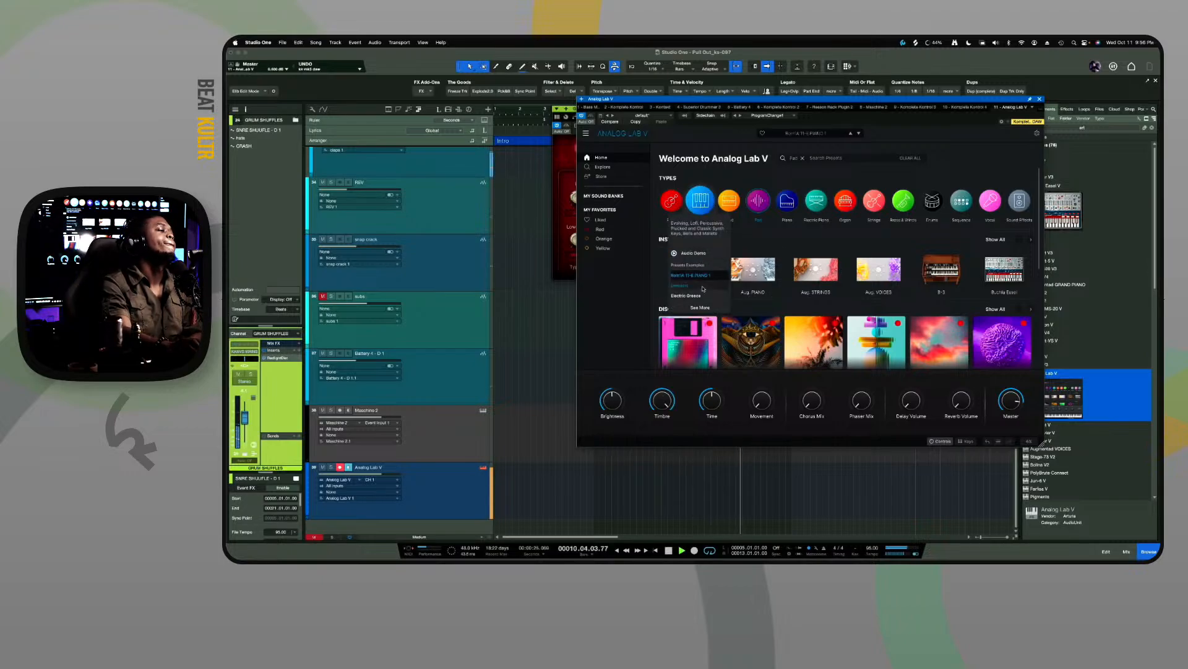
click(704, 287)
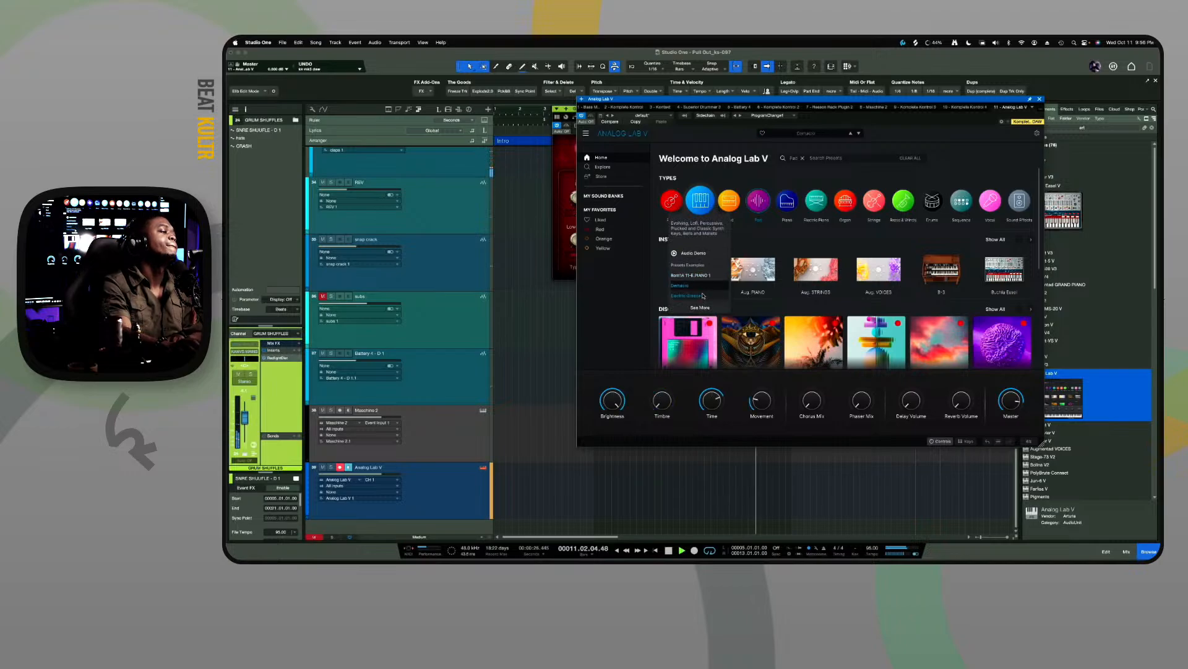
click(703, 295)
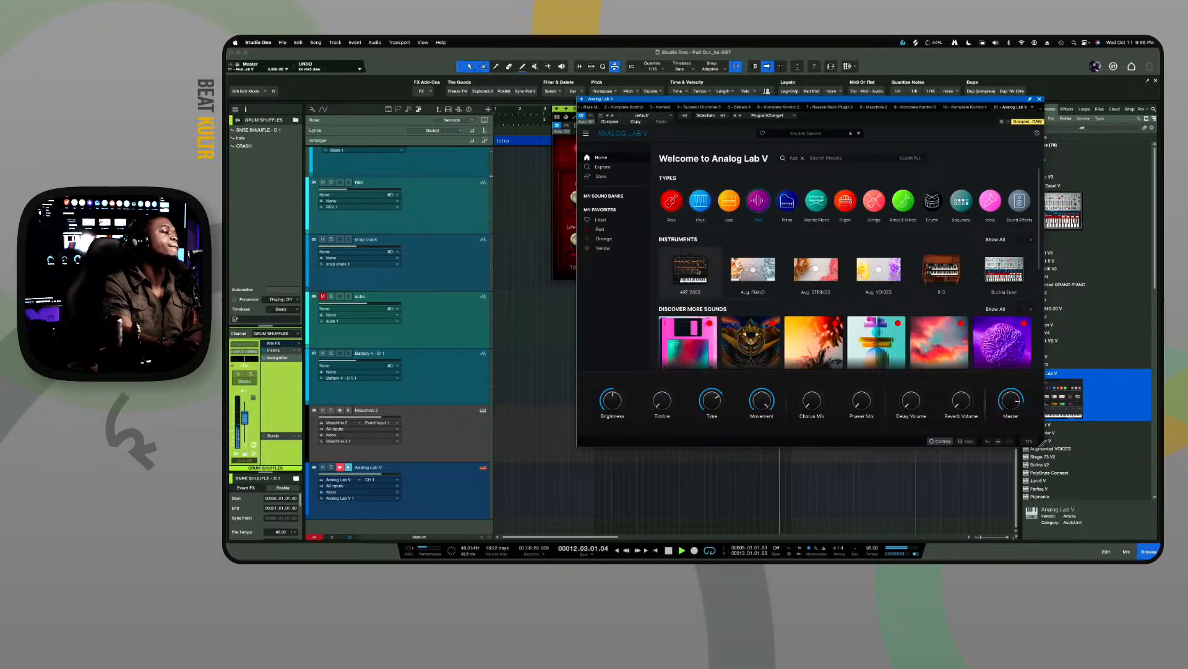
Open the full list of Keys presets and audition sounds including Electric Greece, Classic Road and Night Call Split
mouse_move(699, 213)
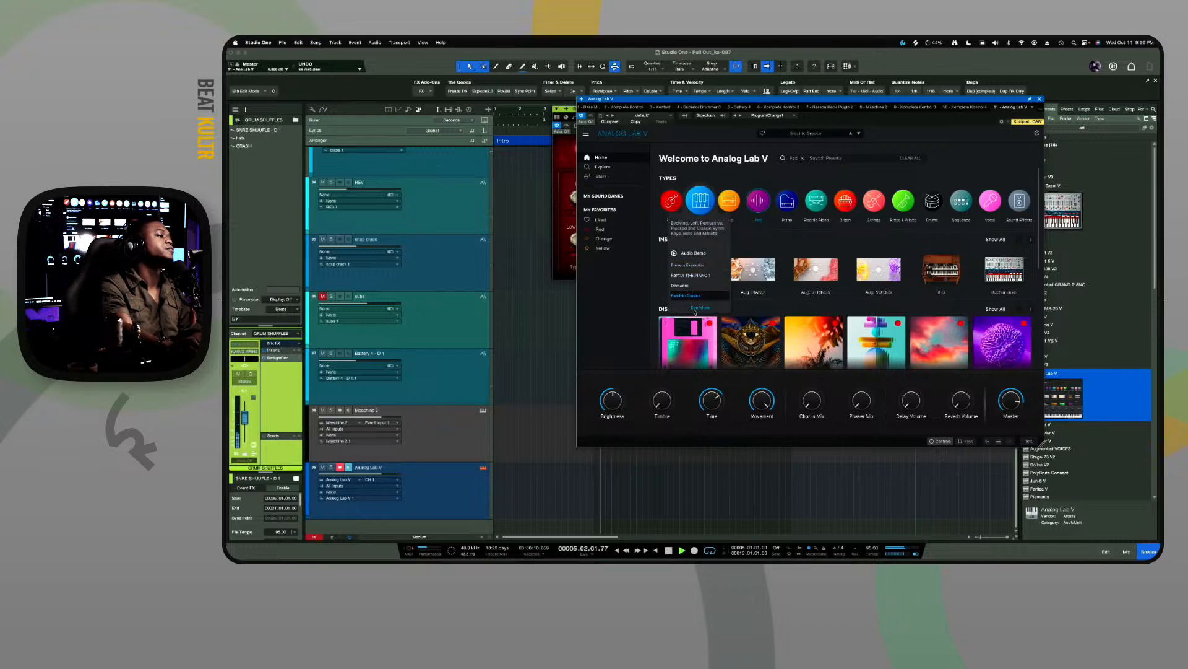
click(703, 231)
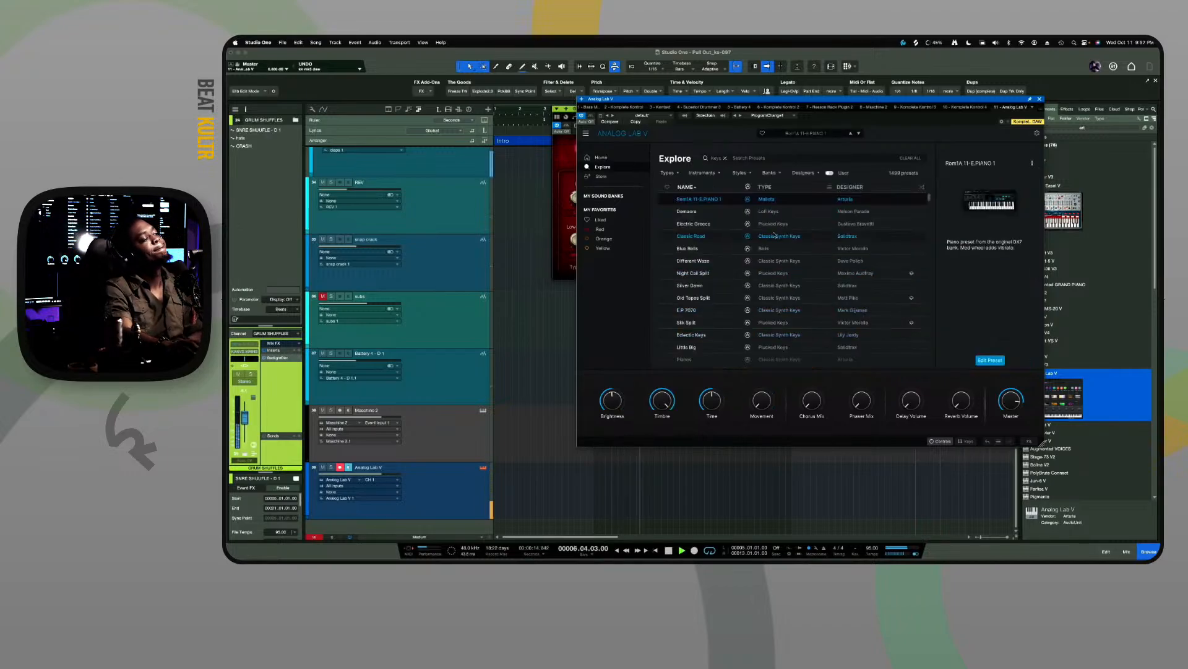
click(773, 211)
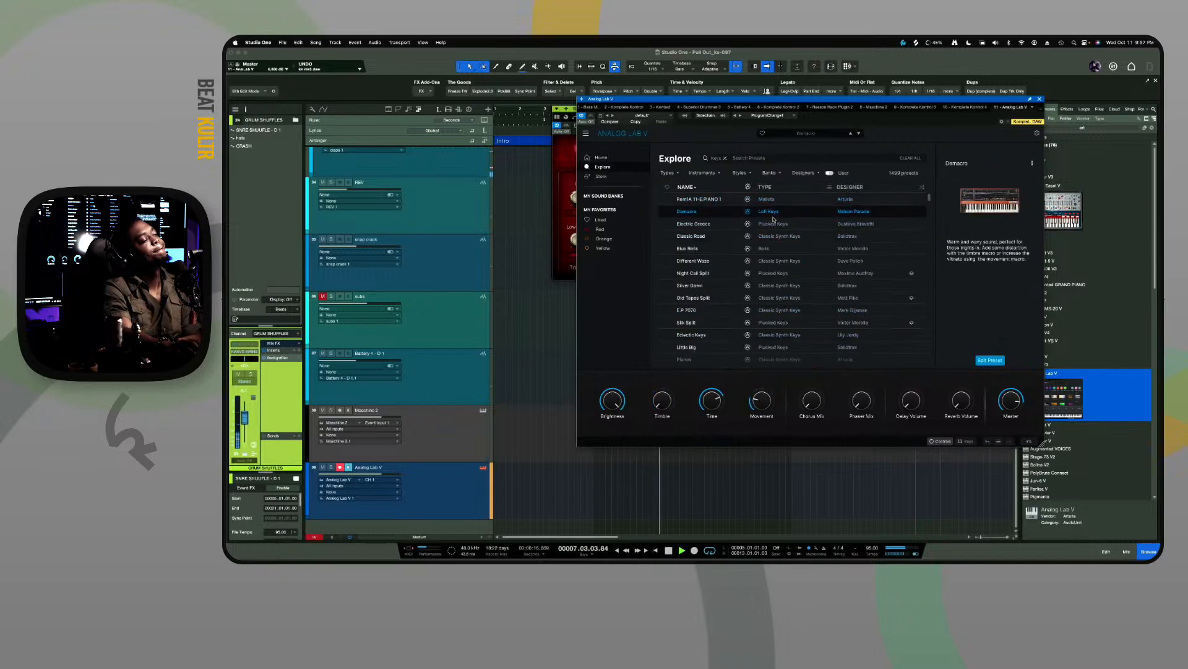
key(Down)
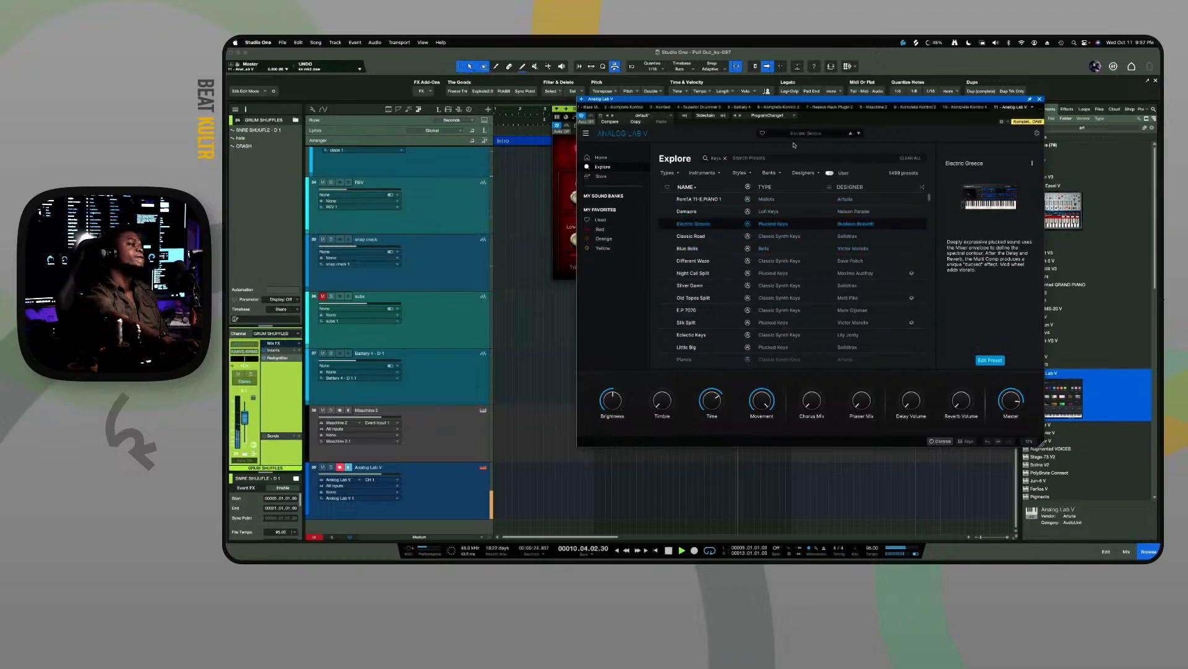
click(722, 238)
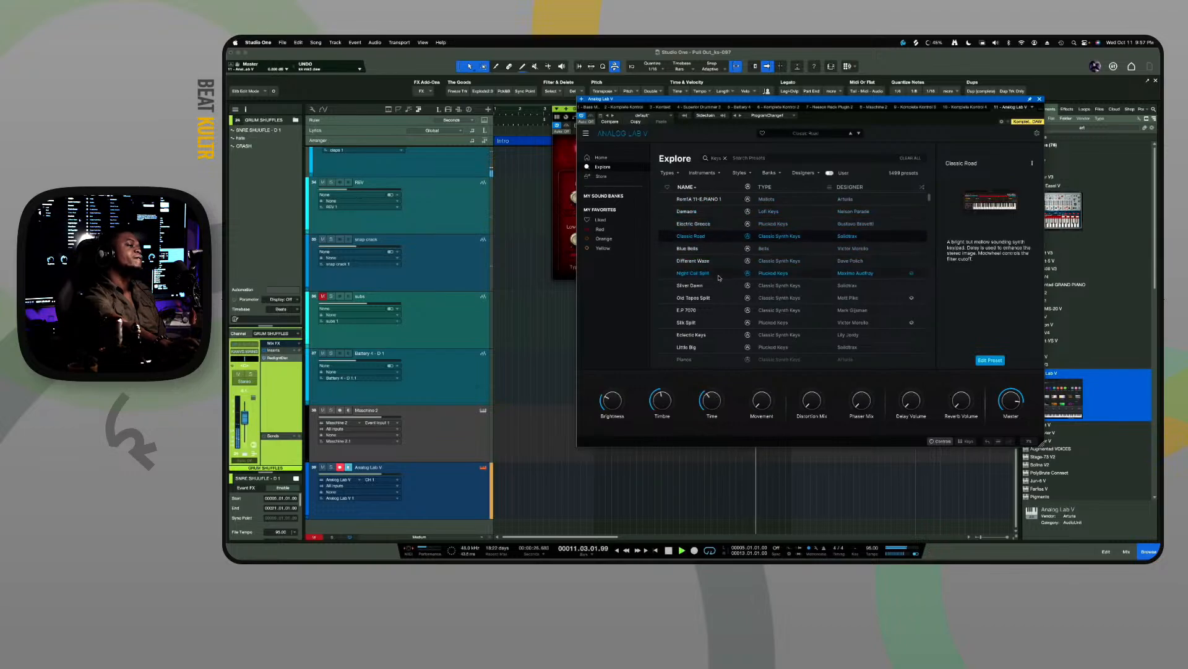
click(719, 273)
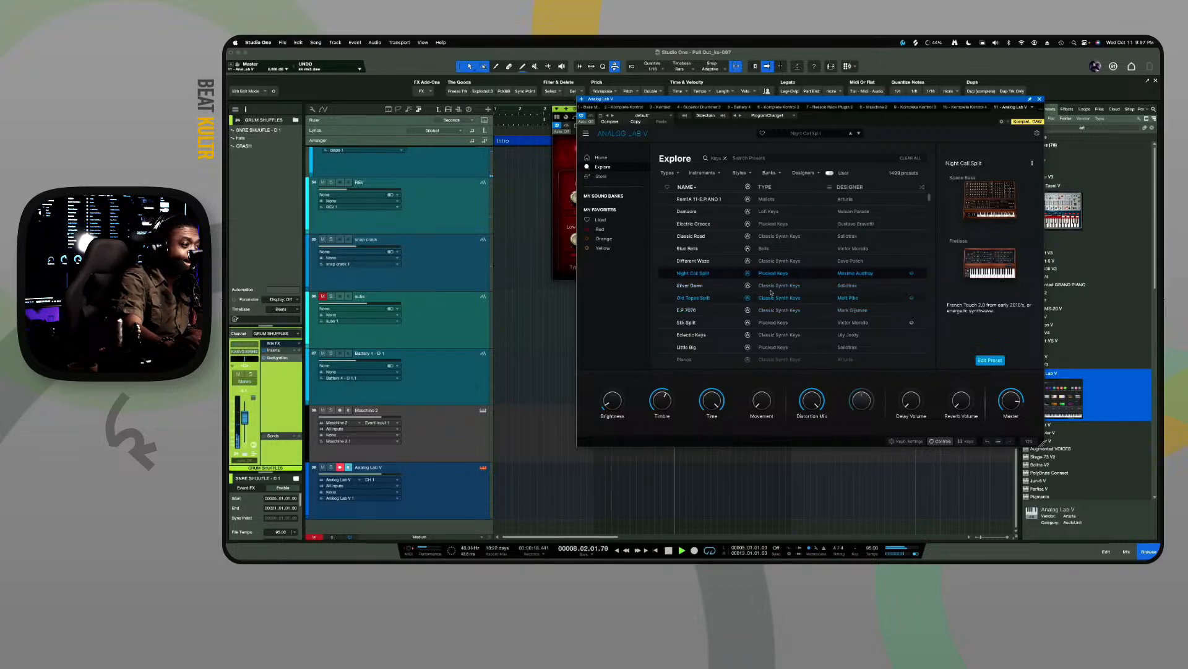
Audition the Keys presets from Silver Dawn through E.P 7070, Silk Split and Eclectic Keys to Little Big
click(794, 286)
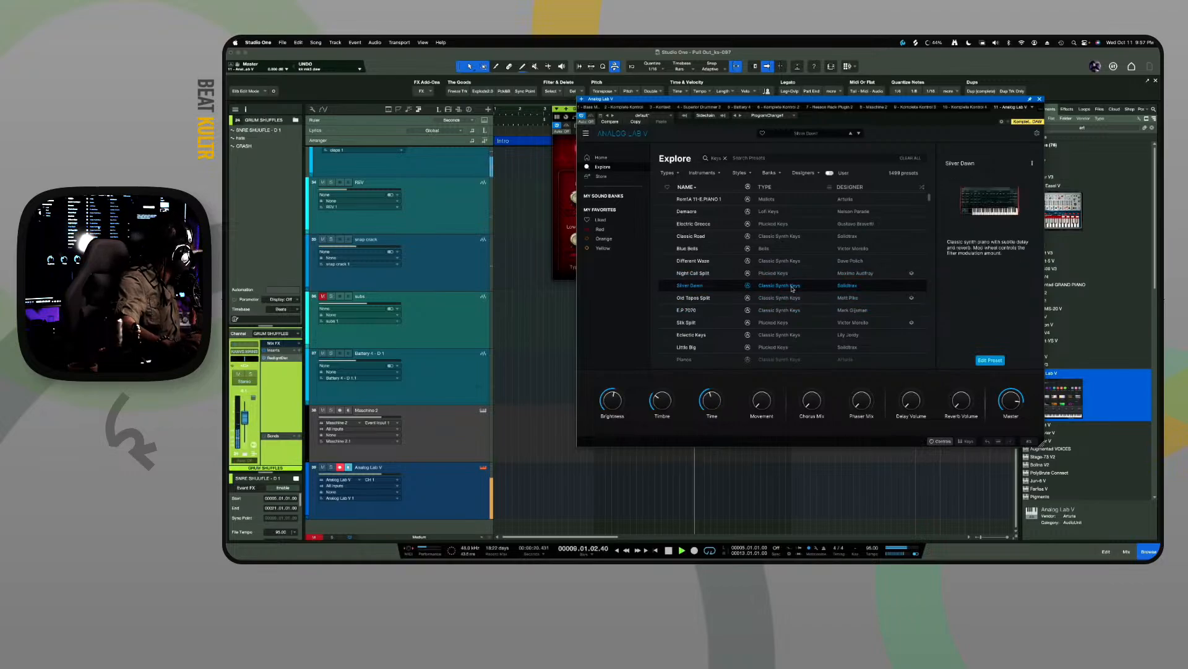
click(793, 300)
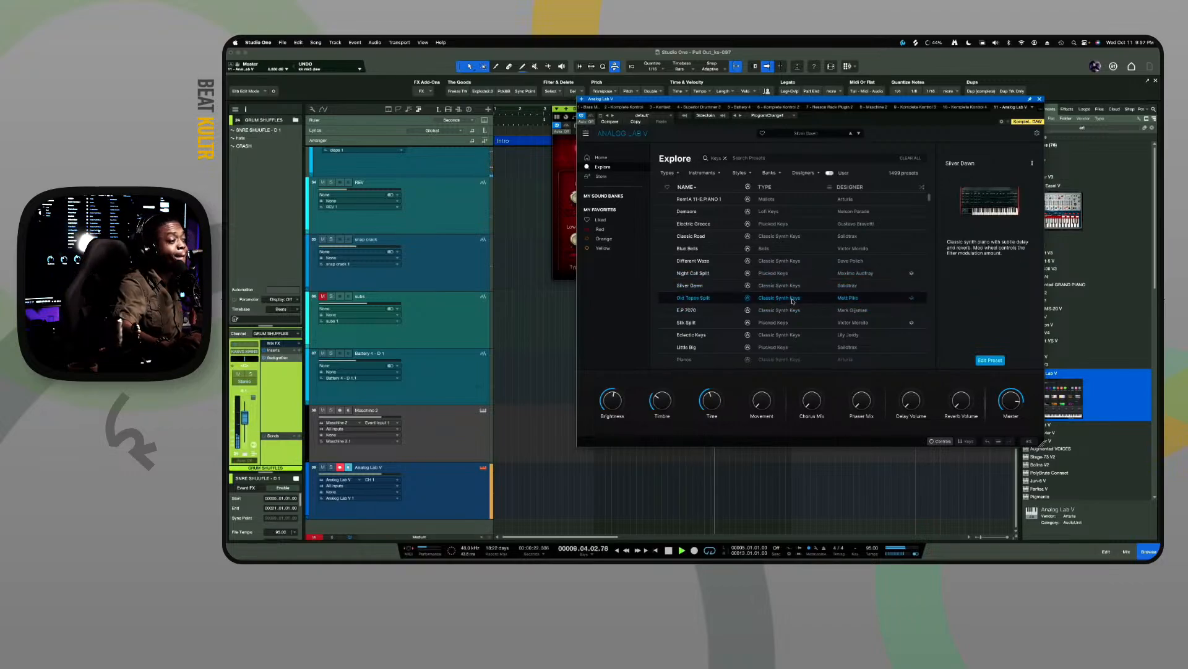
click(794, 311)
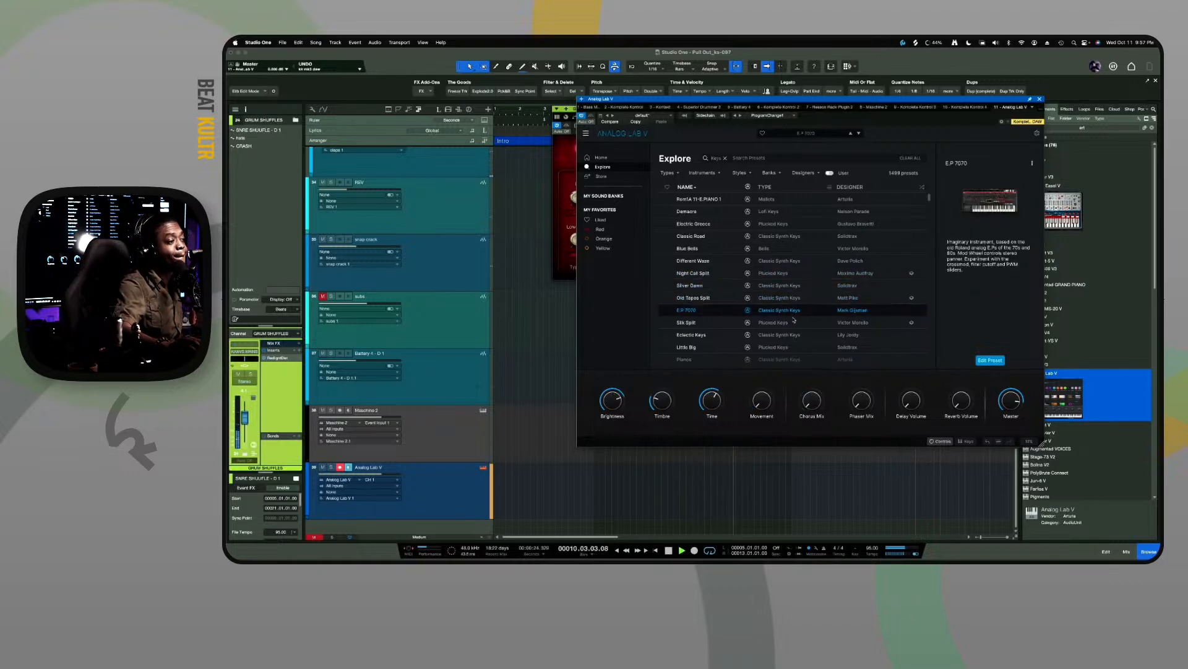
click(794, 322)
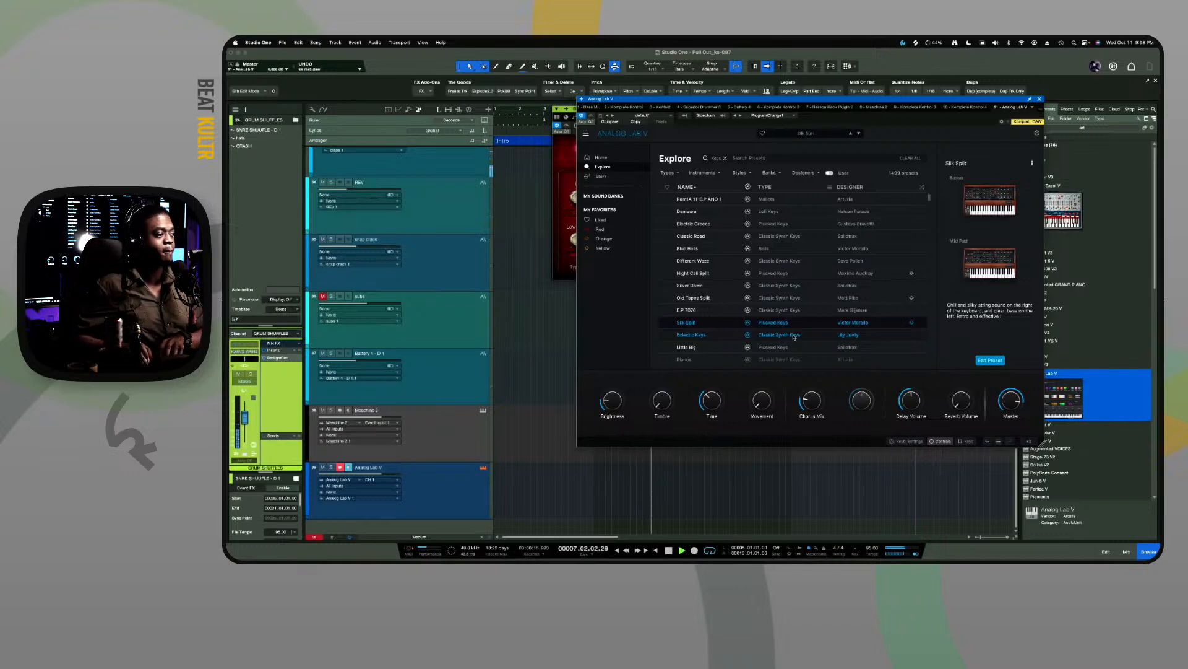
click(795, 335)
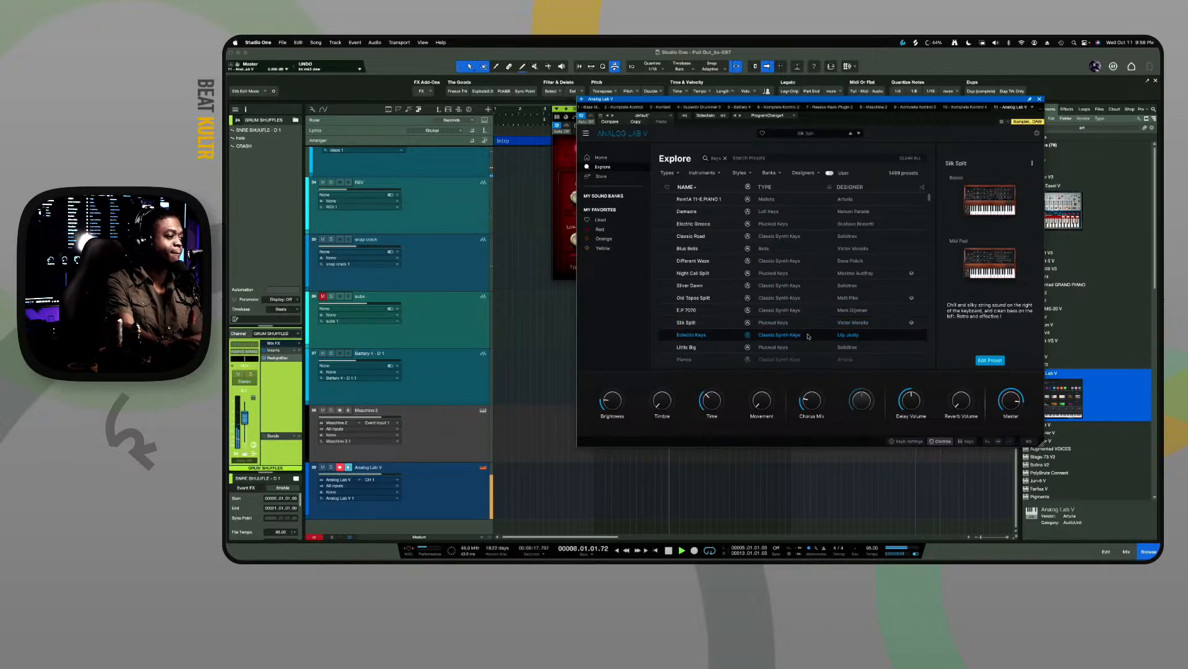
click(808, 349)
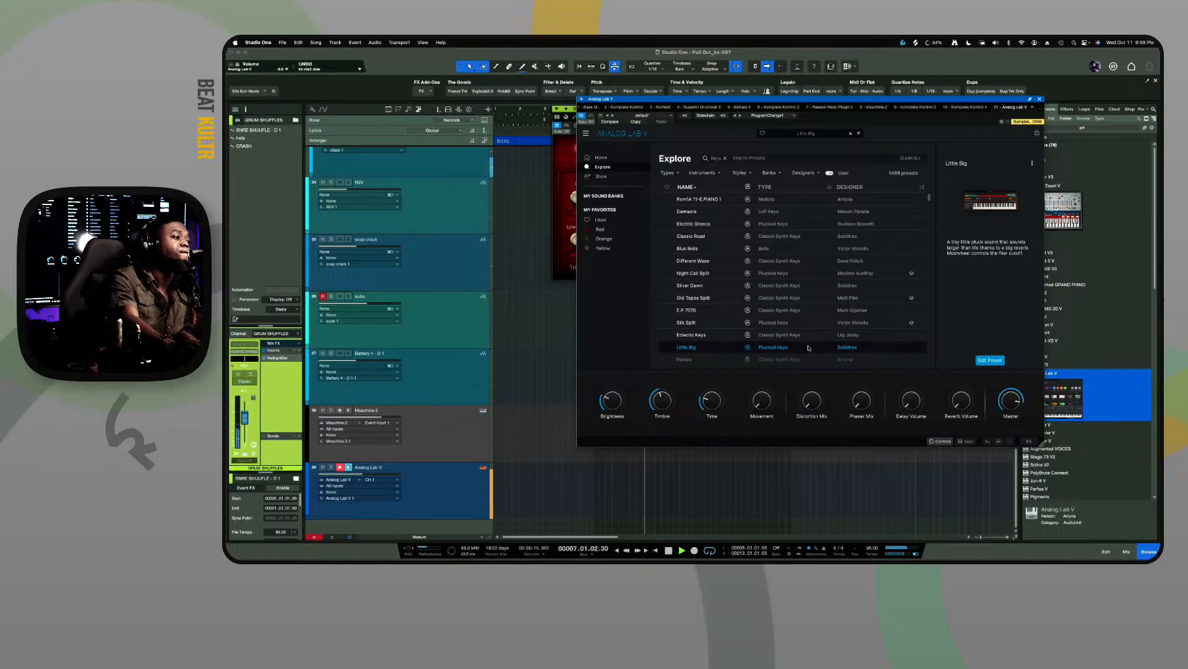
Load the Pianos preset from the Keys list and mark it as a favorite
click(811, 359)
scroll(795, 309, down, 4)
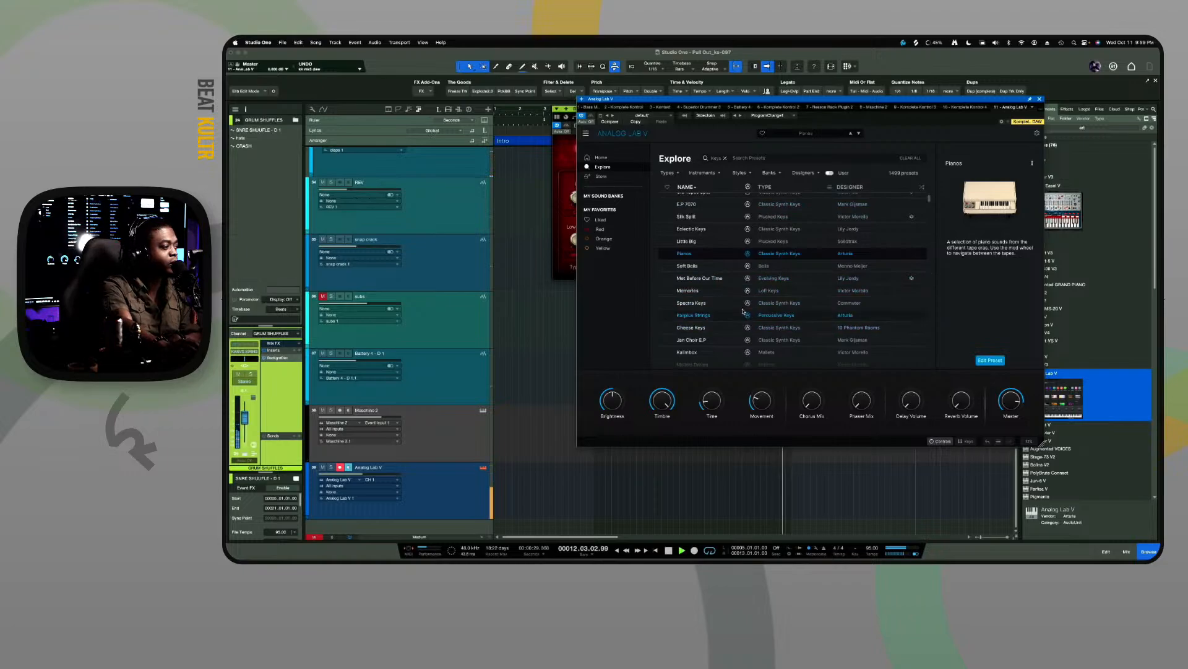
right_click(849, 250)
click(829, 262)
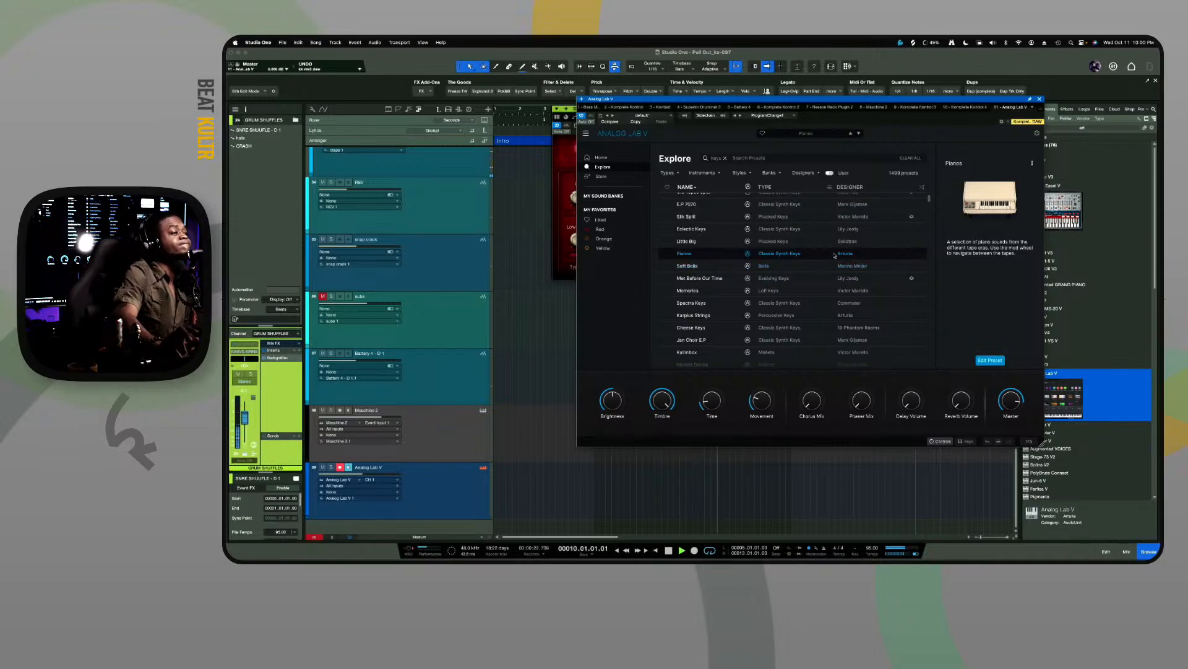
right_click(835, 255)
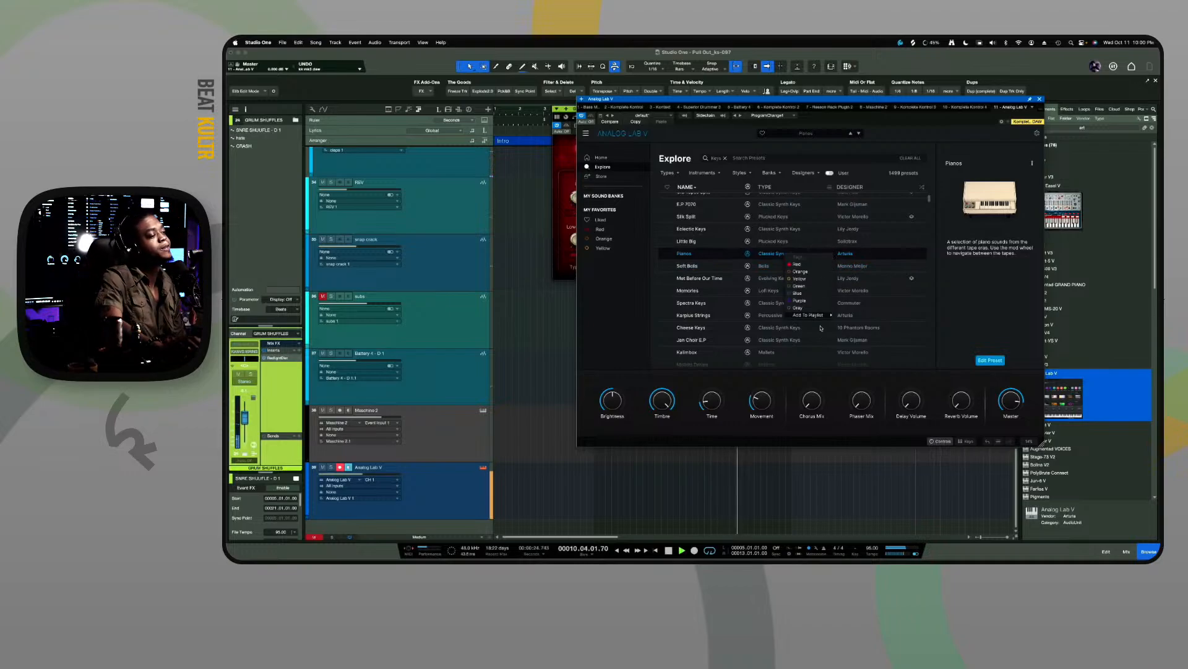
mouse_move(828, 316)
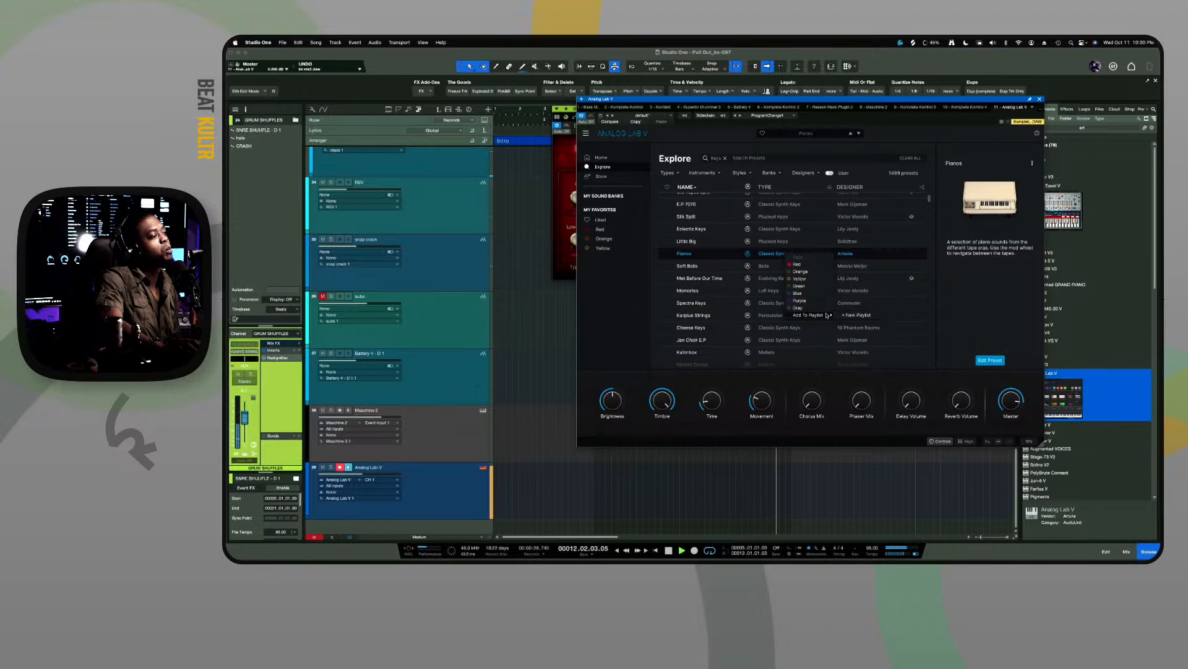
click(668, 255)
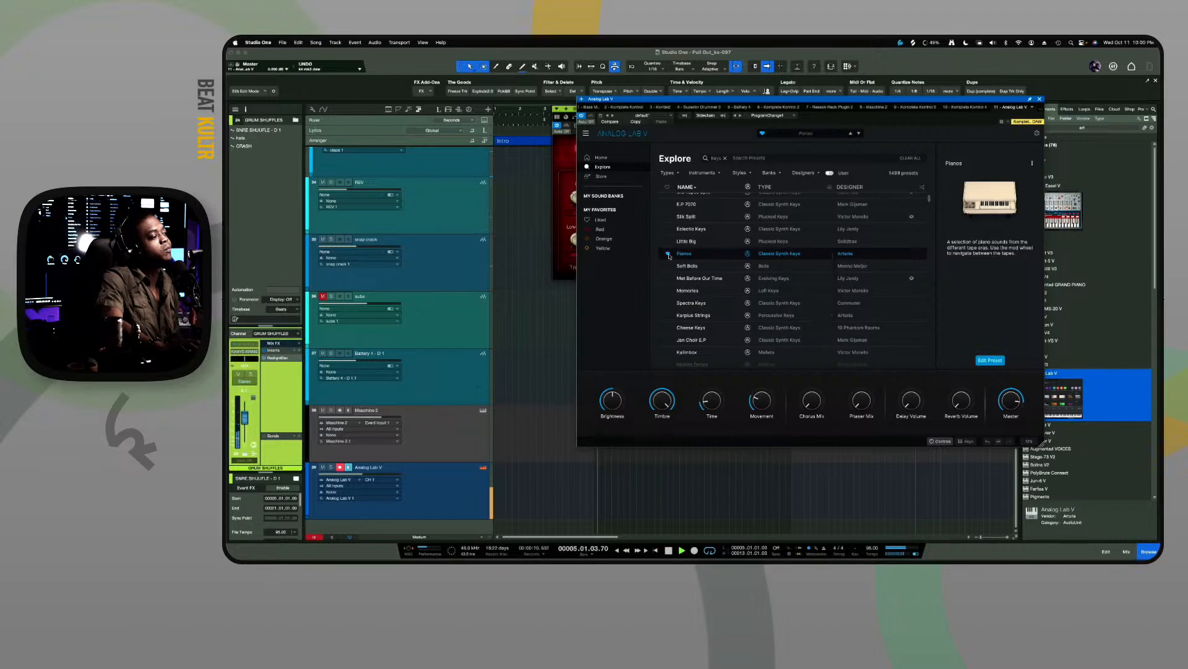
Try the Soft Bells preset, and load Met Before Our Time
click(688, 267)
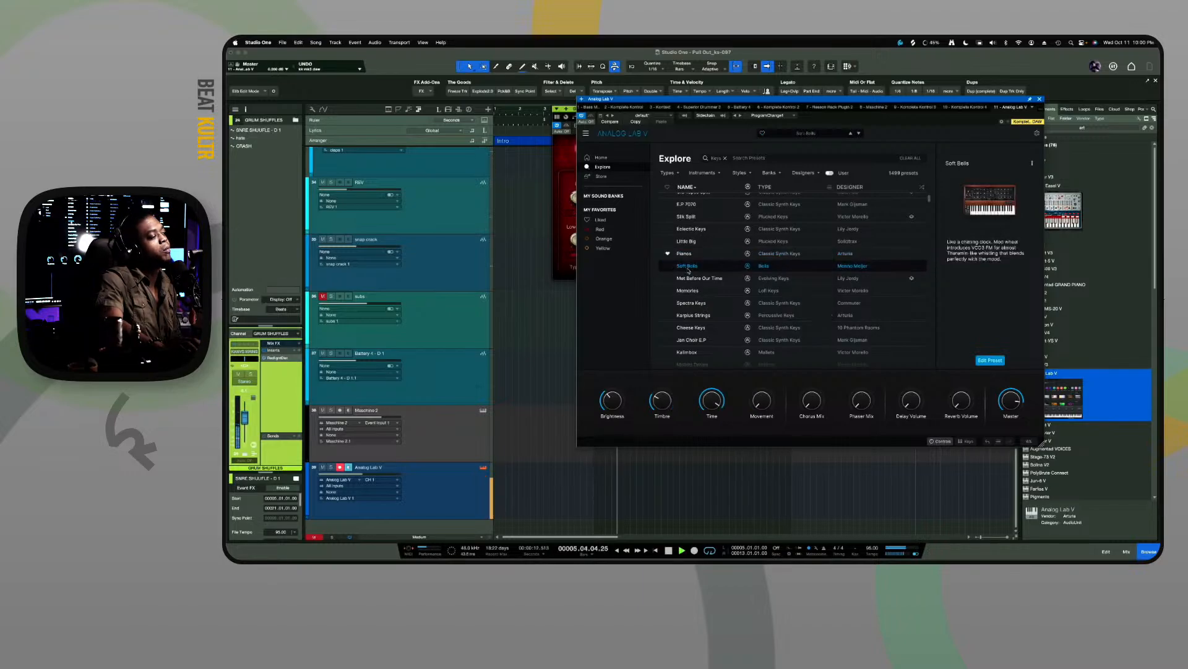
click(698, 278)
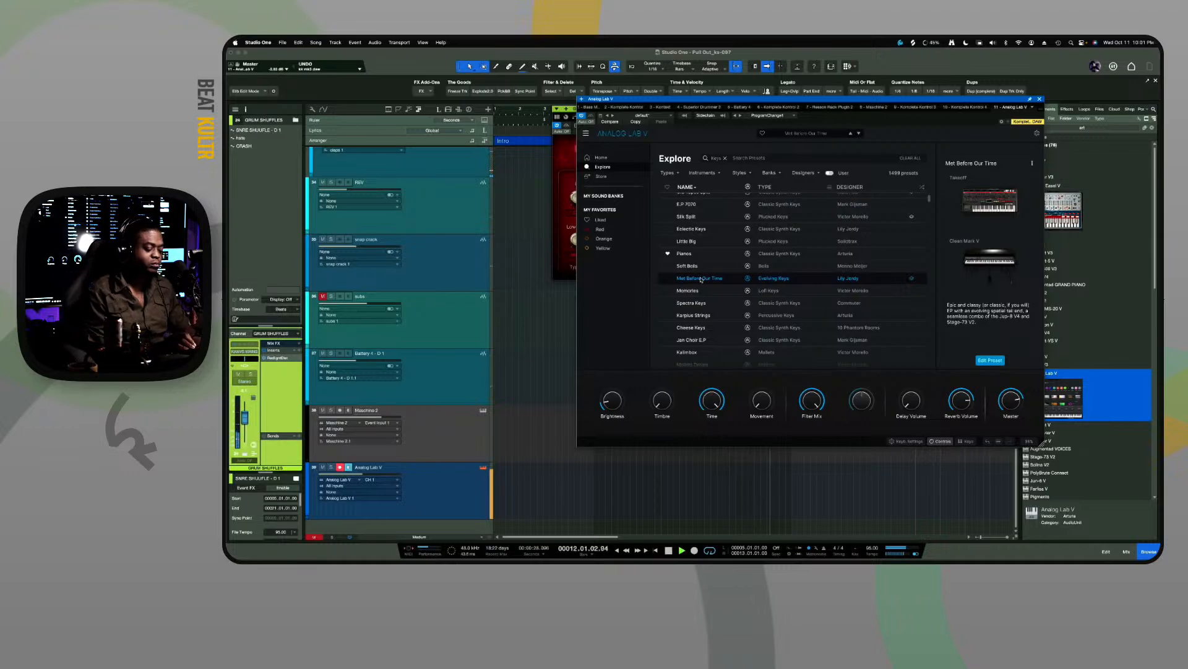
key(KP_Multiply)
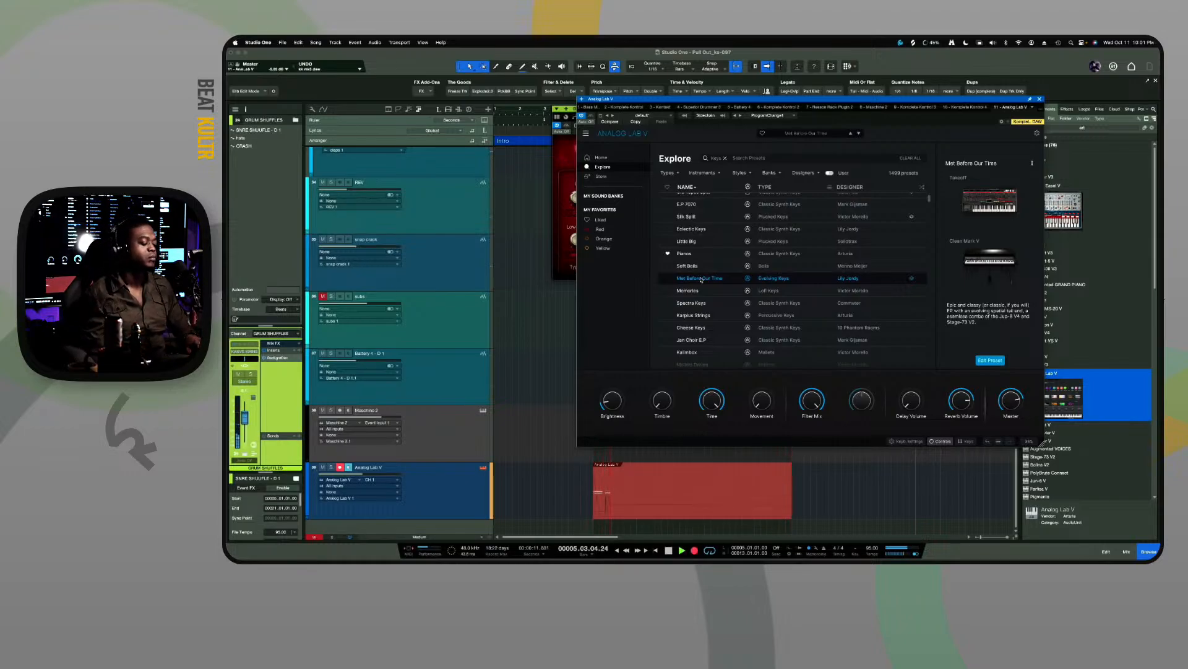
key(space)
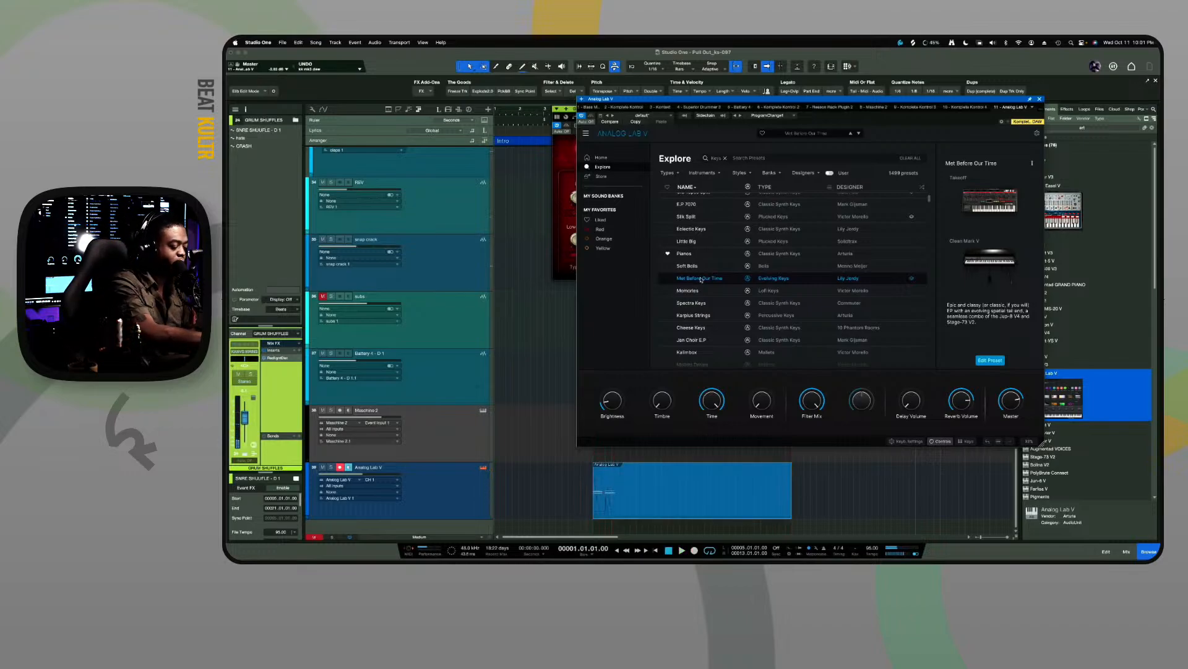
key(super+z)
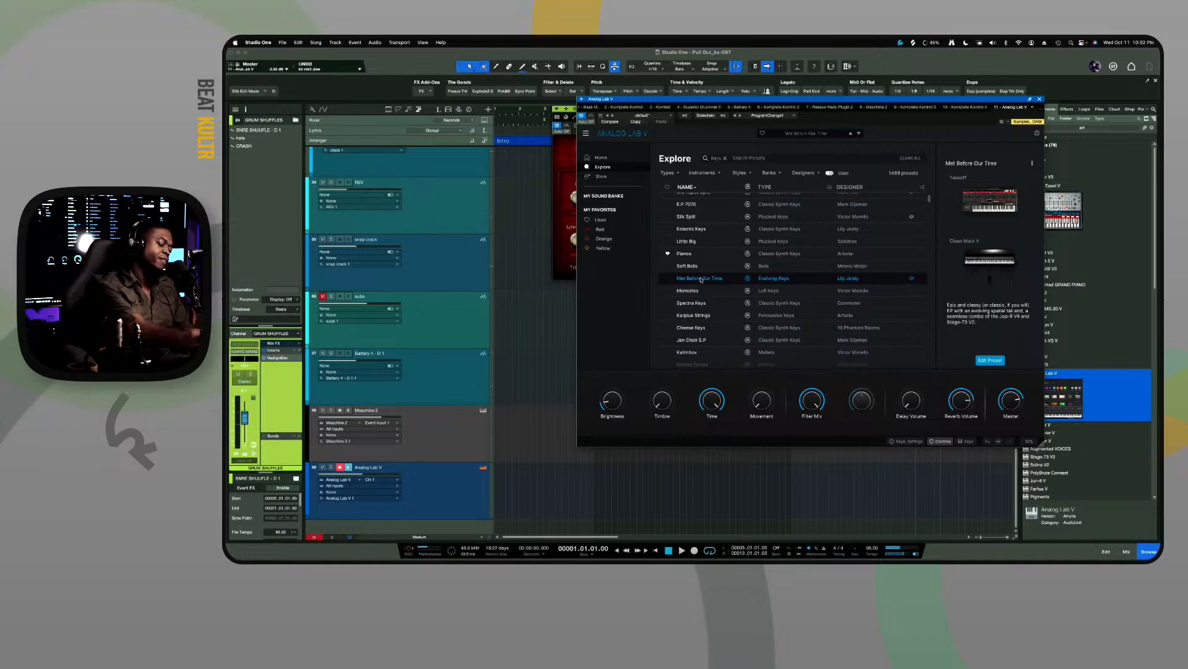
Record a chord part with Met Before Our Time on the Analog Lab V track, up to bar 13
key(space)
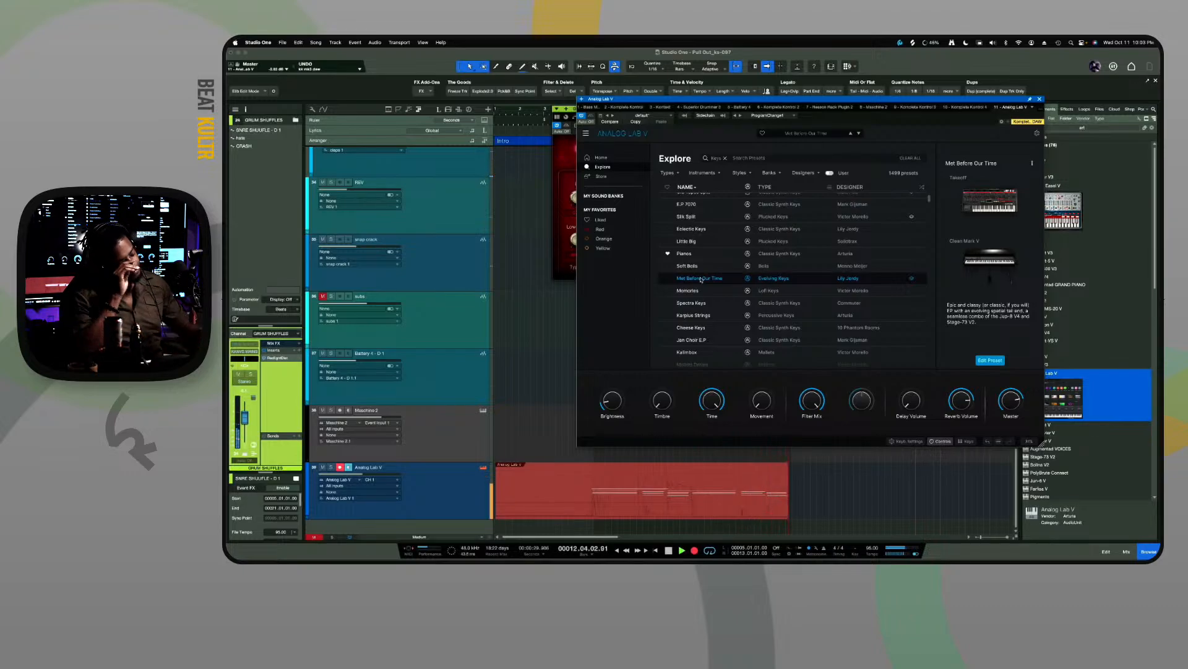
key(space)
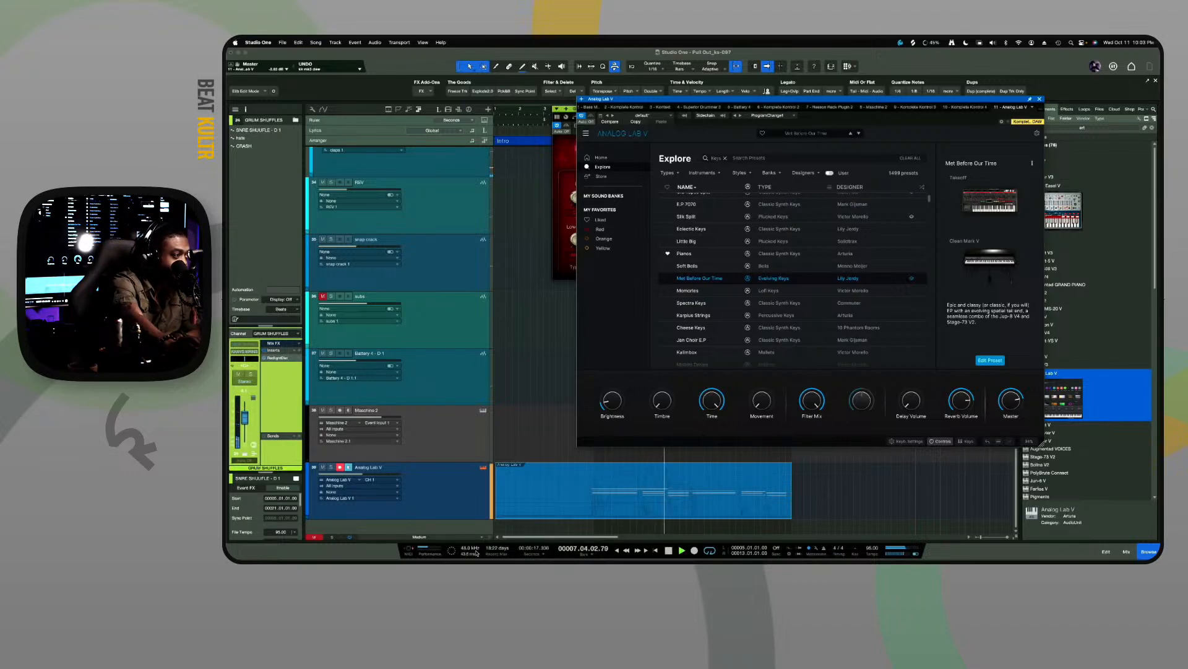
Raise the preset's Brightness to about 0.47, add some Movement, and adjust Filter Mix and Reverb Volume slightly
drag(614, 413, 615, 396)
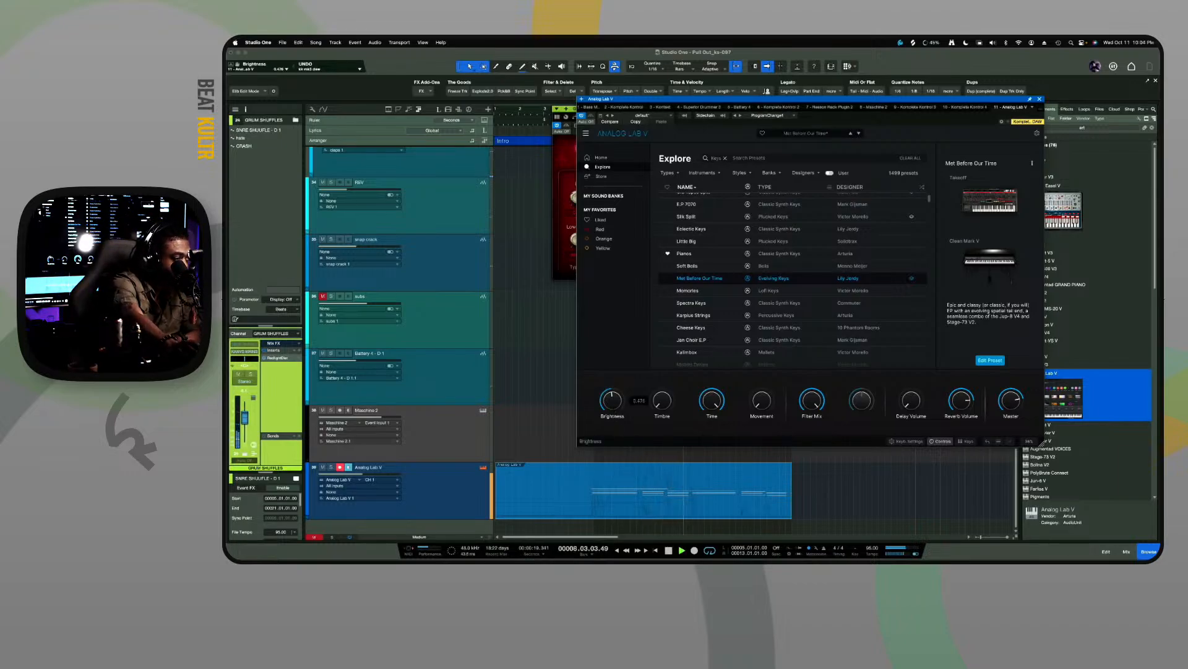
drag(761, 401, 761, 424)
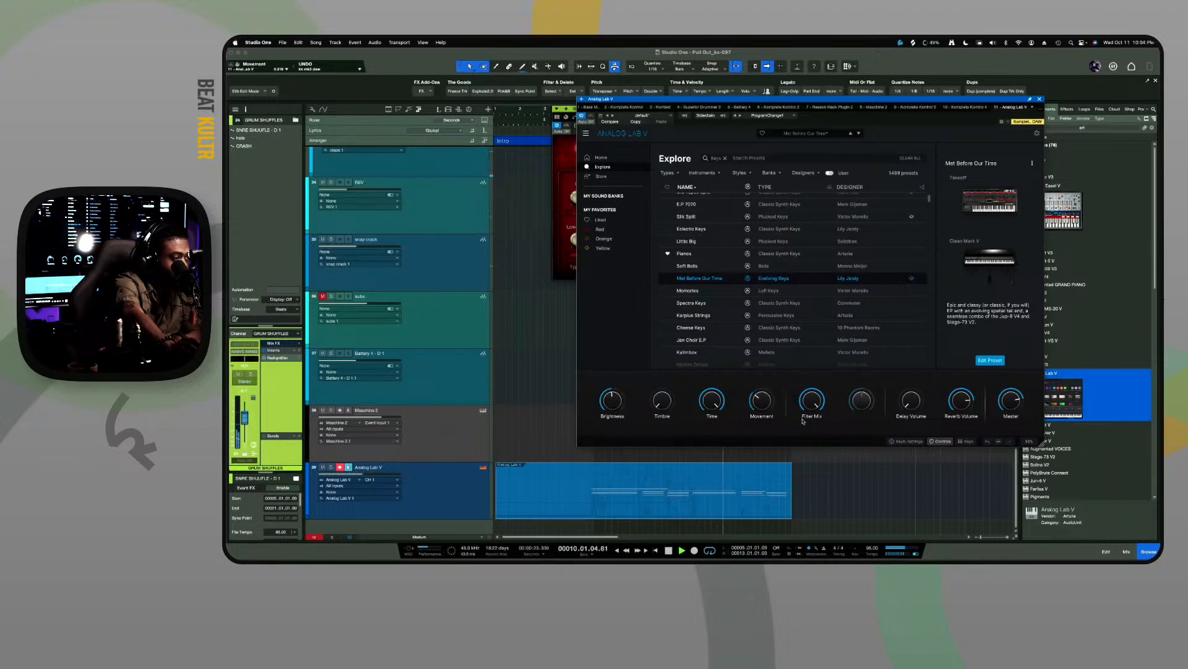
drag(814, 406, 814, 427)
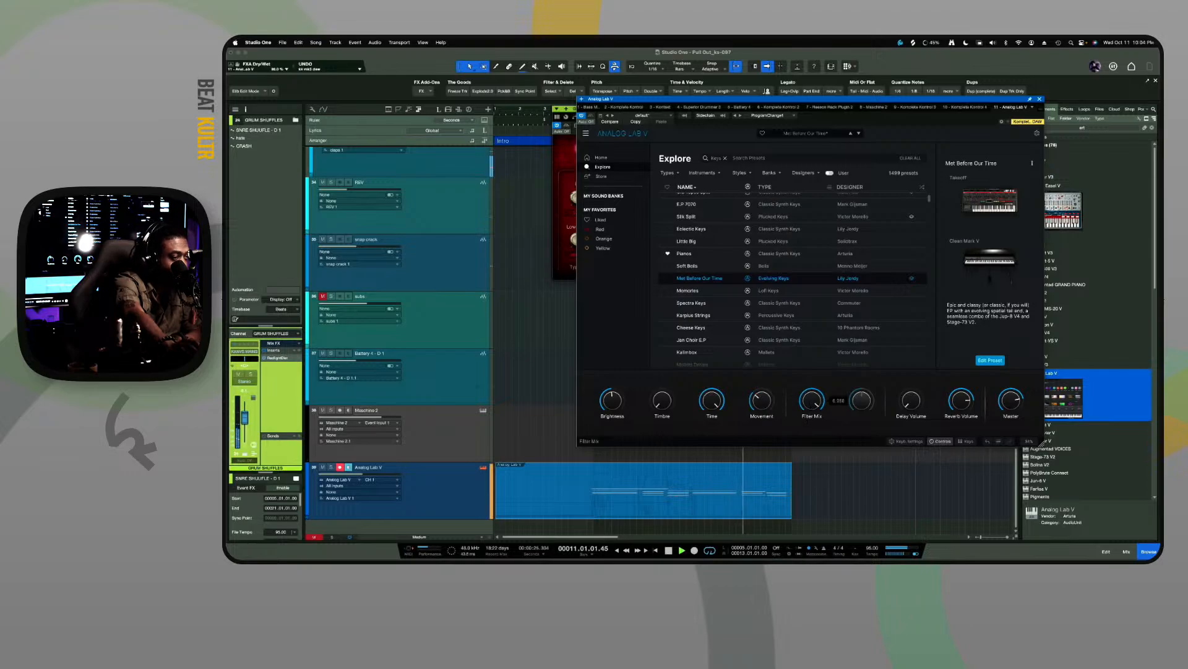
drag(963, 403, 963, 408)
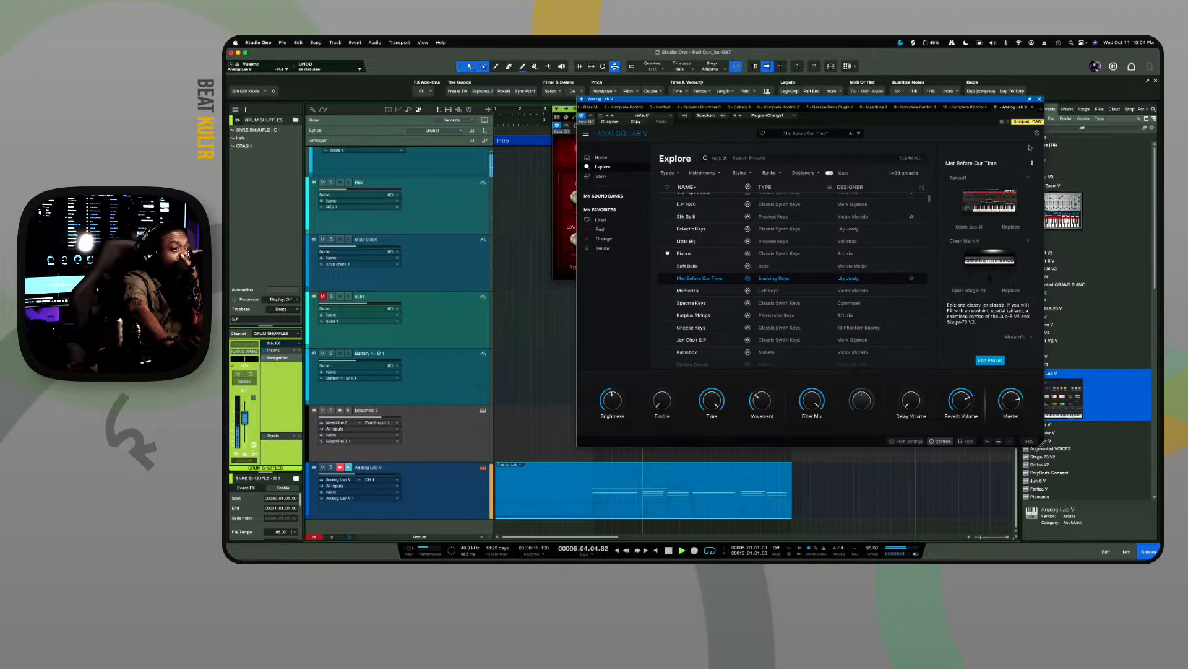
Close the Analog Lab V and RedlightDist plug-in windows, and review all tracks of the arrangement while the verse loops
click(1040, 100)
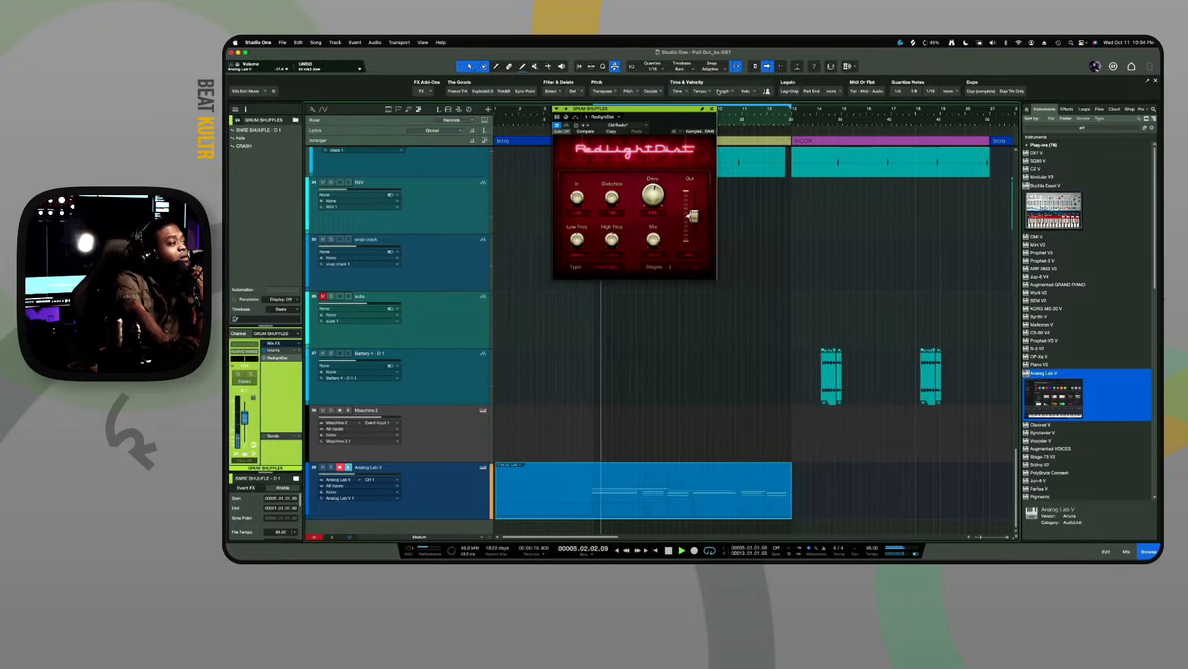
click(712, 109)
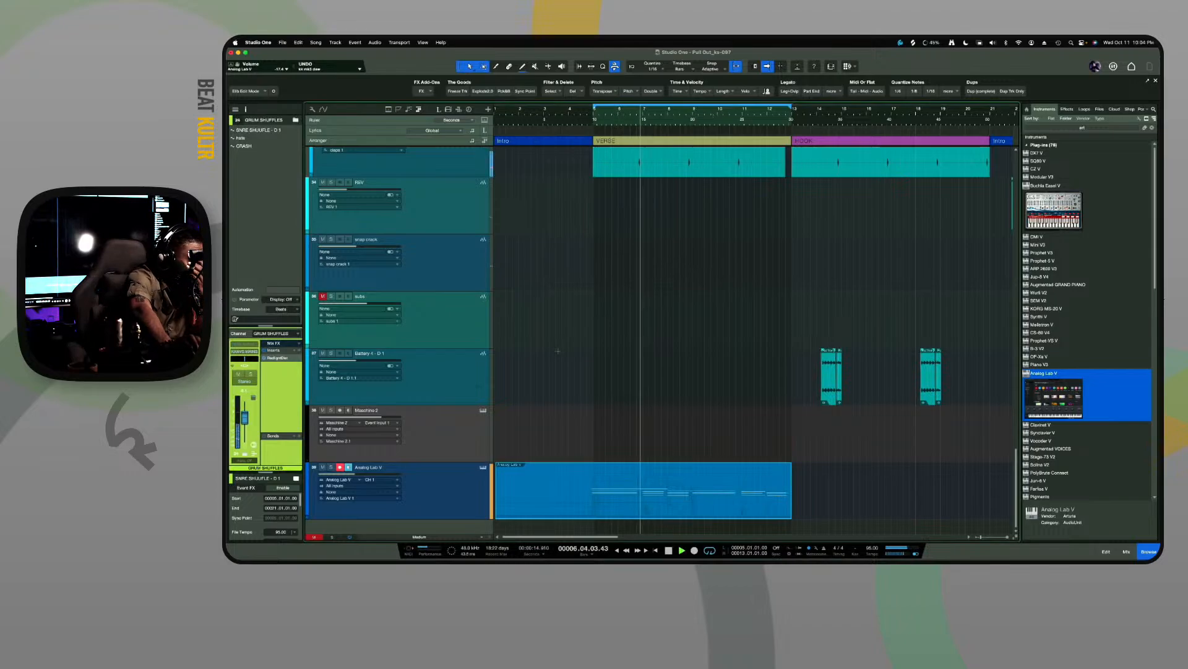
scroll(557, 351, up, 15)
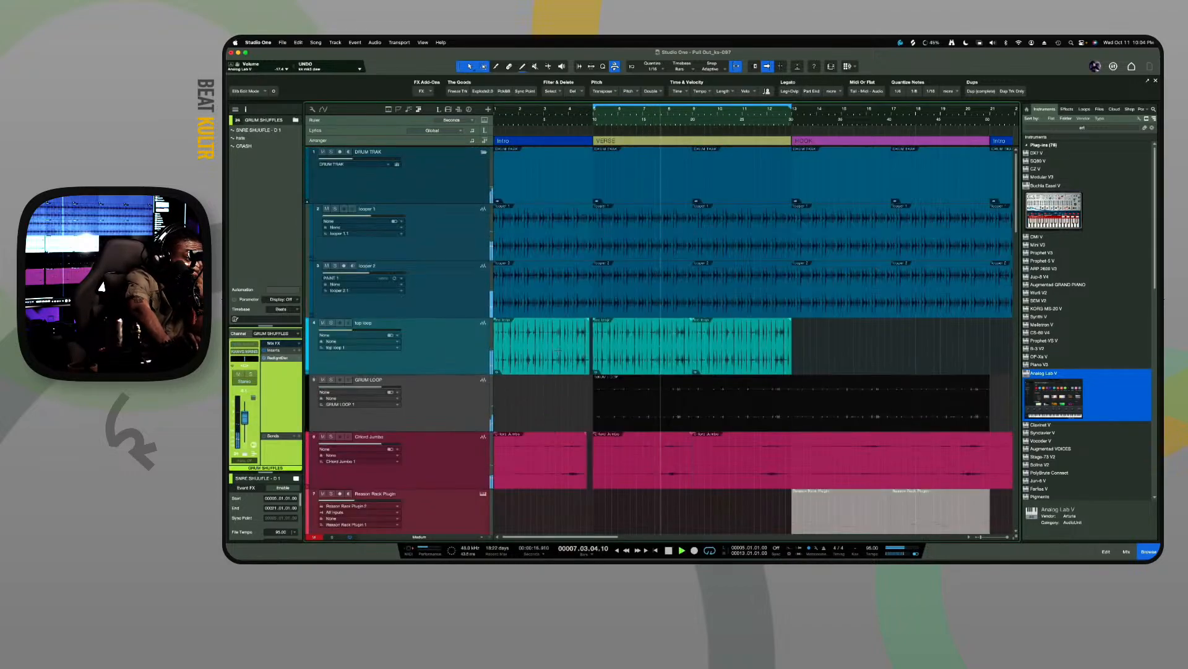
scroll(559, 350, down, 2)
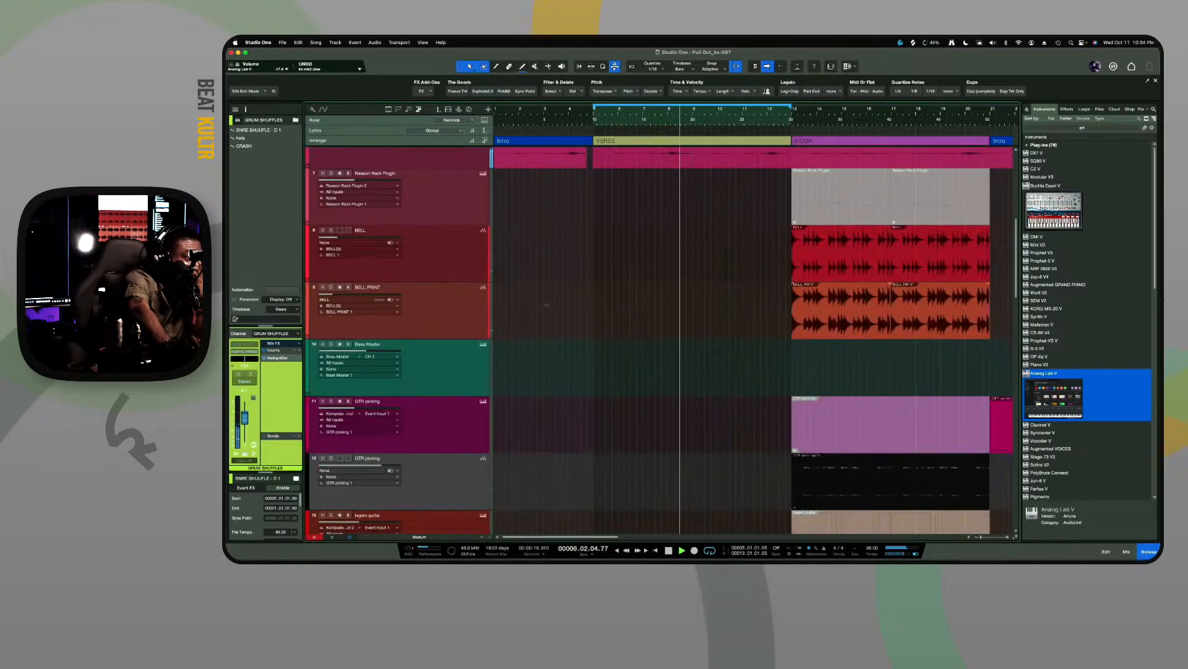
scroll(557, 350, up, 3)
scroll(546, 304, up, 1)
scroll(546, 304, down, 3)
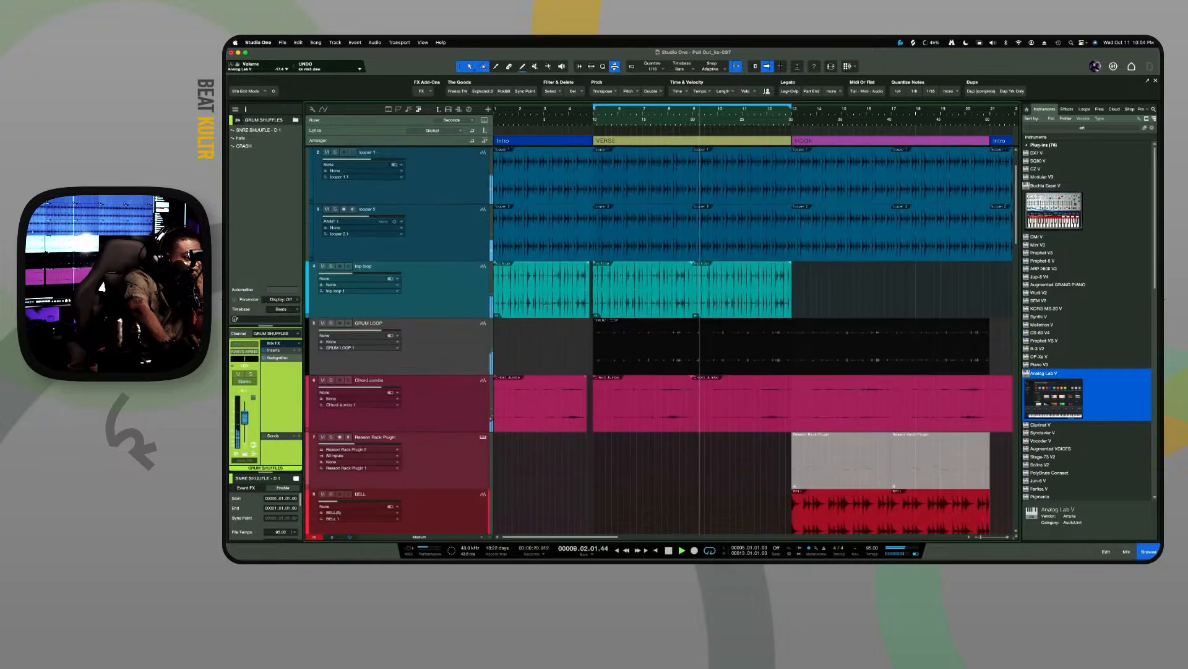
scroll(546, 304, down, 2)
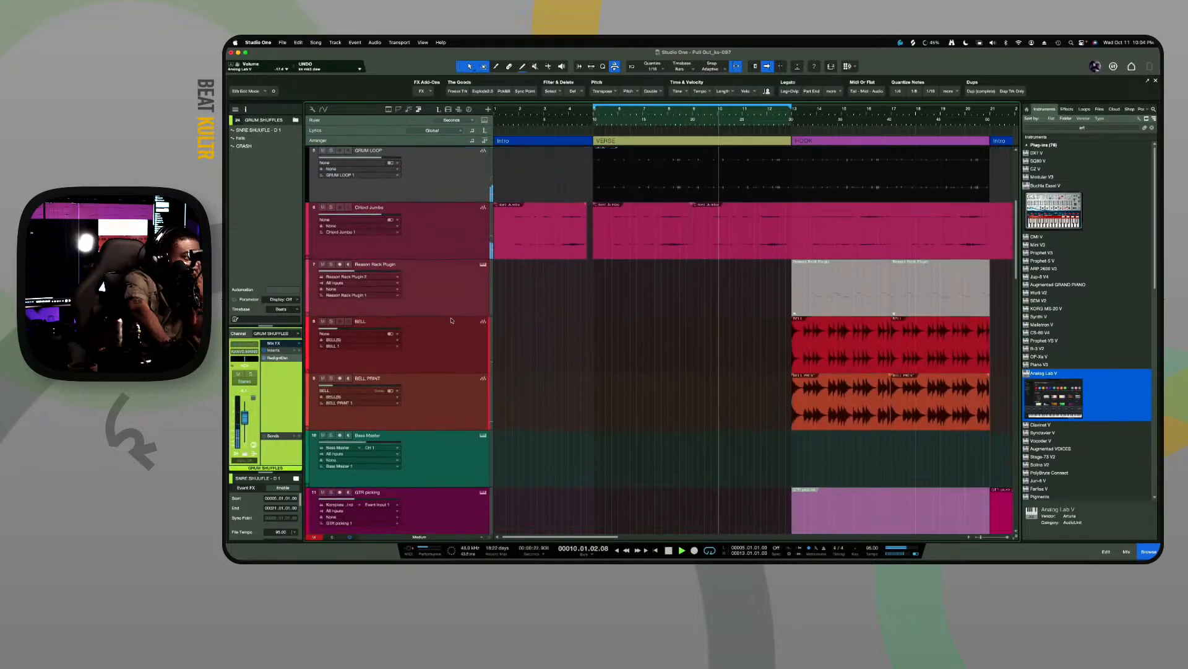
scroll(452, 320, down, 2)
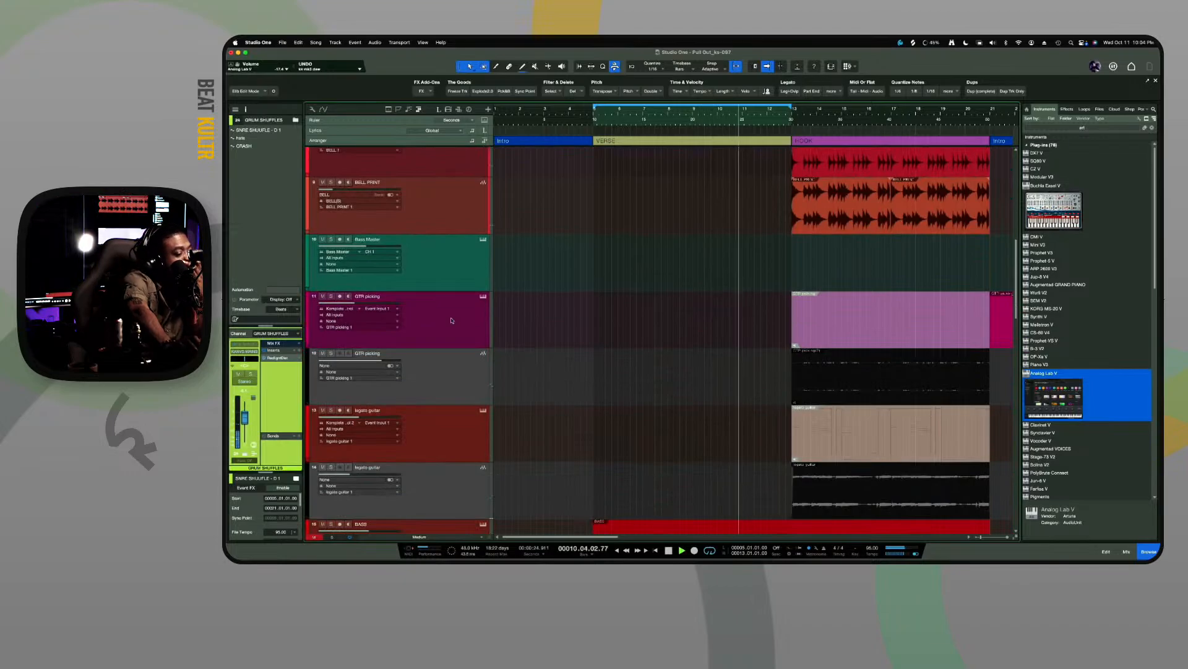
scroll(454, 321, down, 1)
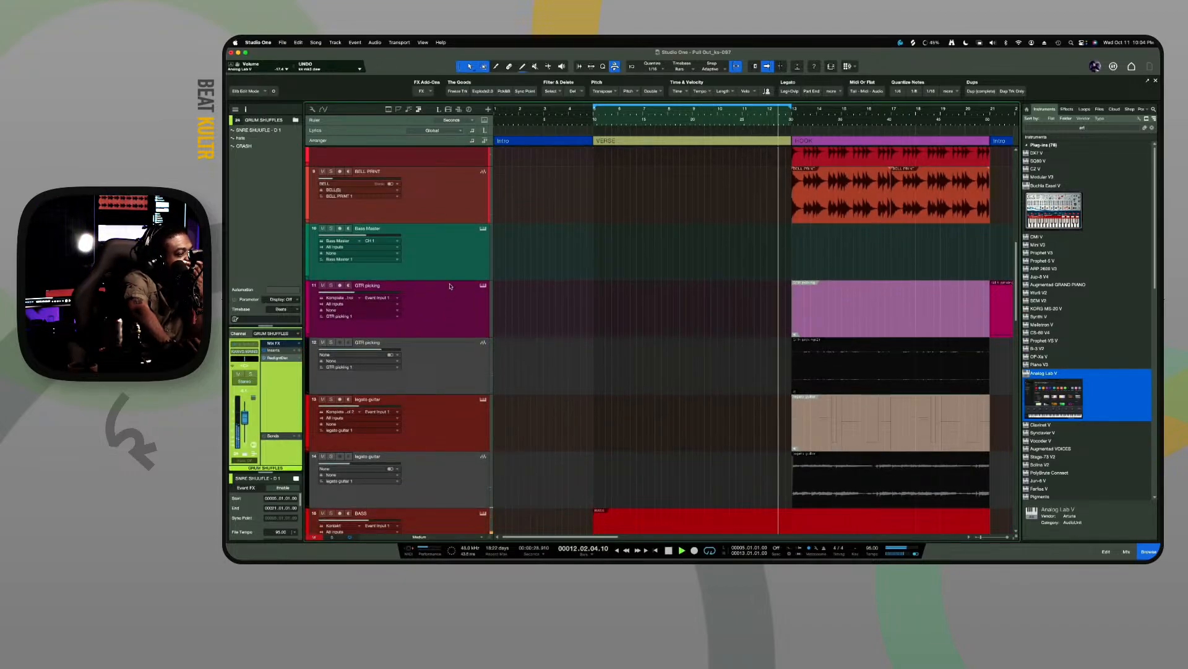
scroll(470, 316, down, 2)
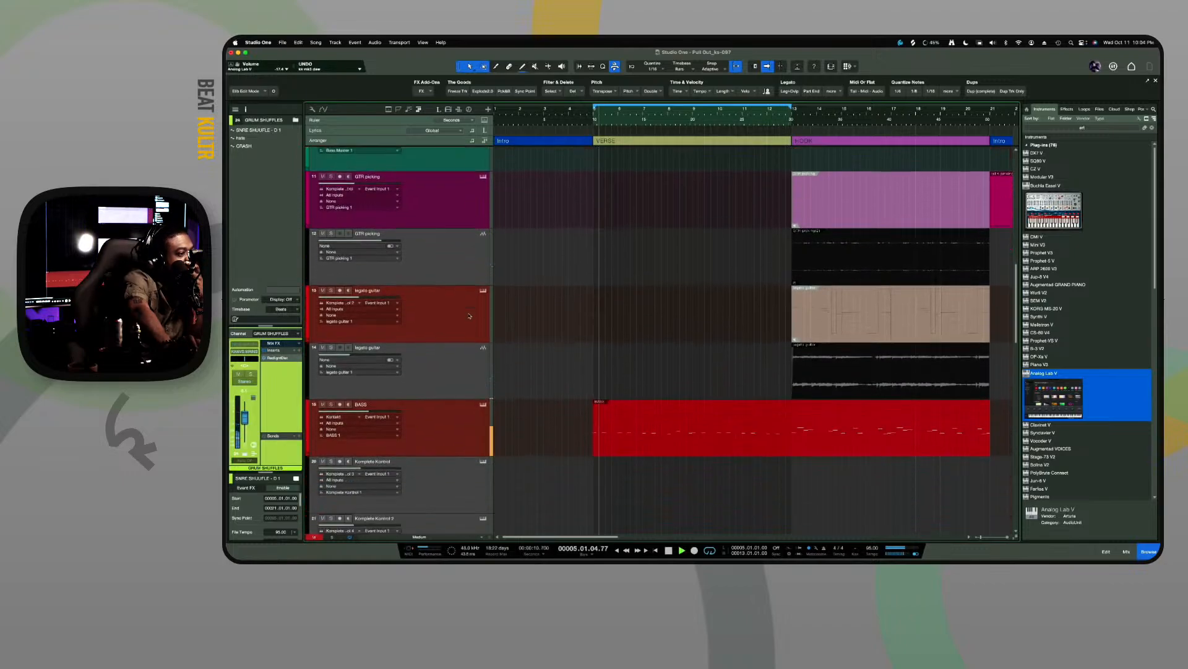
scroll(469, 316, up, 4)
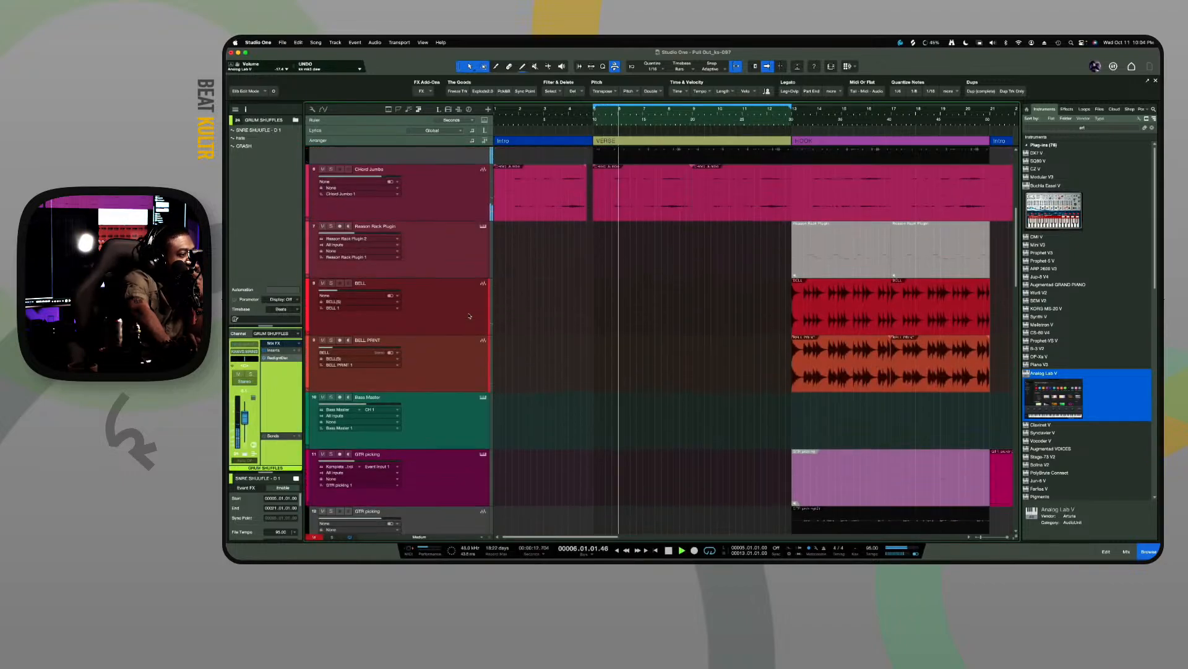
scroll(470, 315, up, 3)
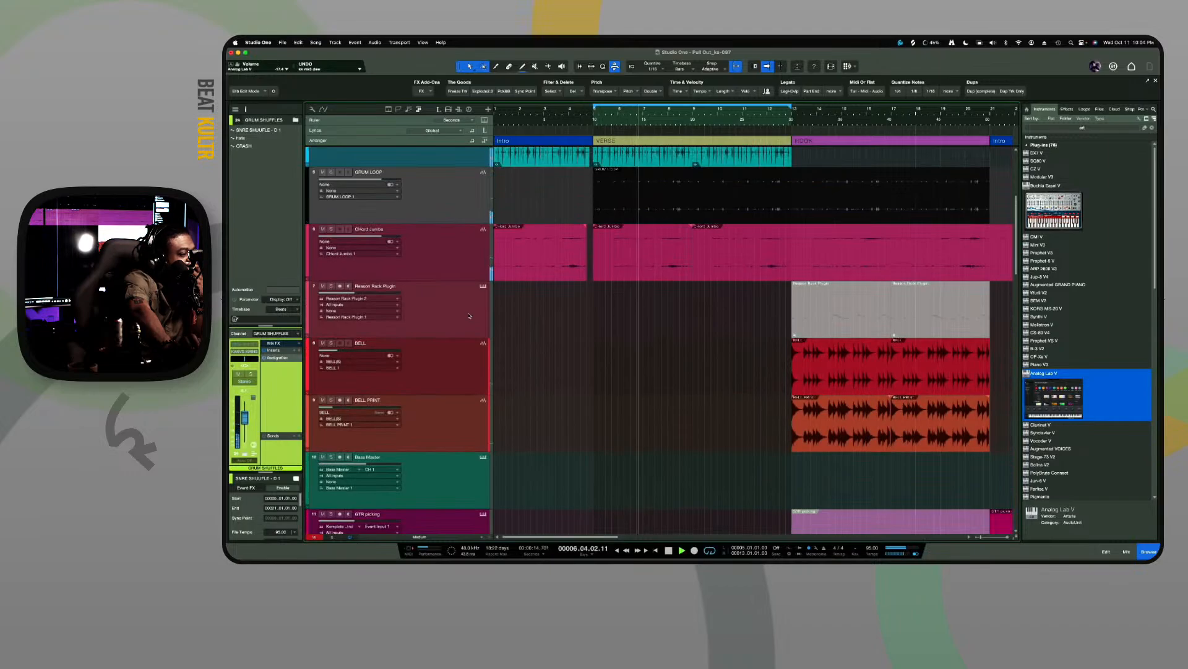
scroll(470, 315, down, 1)
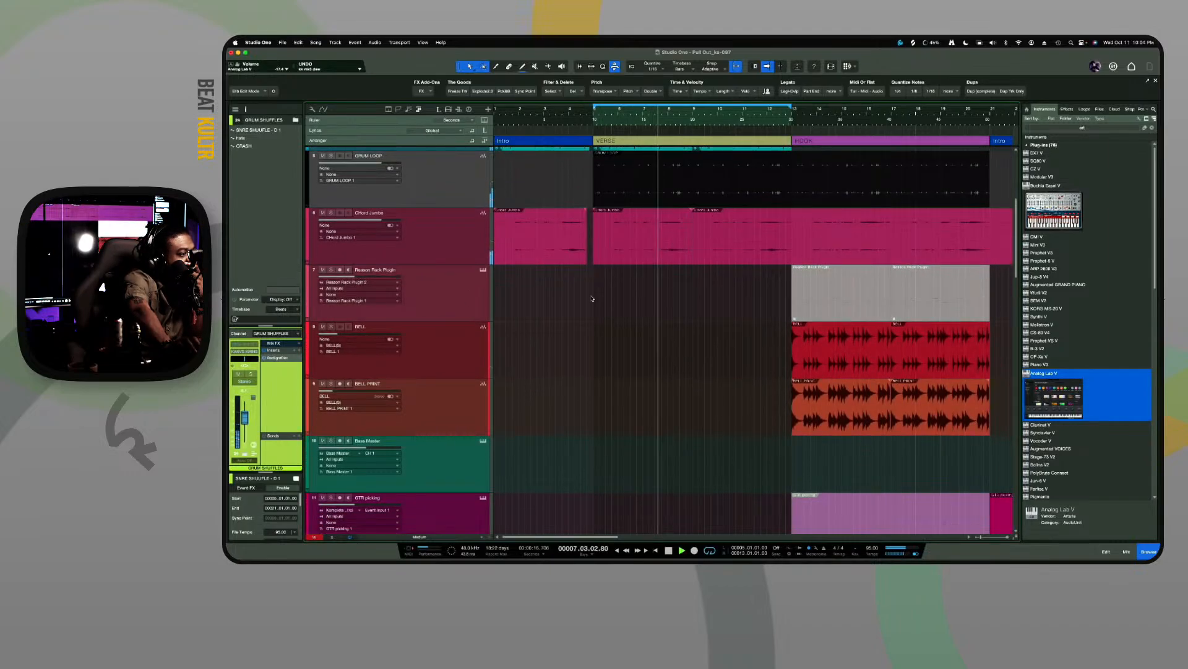
scroll(592, 291, down, 10)
scroll(591, 291, down, 5)
scroll(591, 291, up, 8)
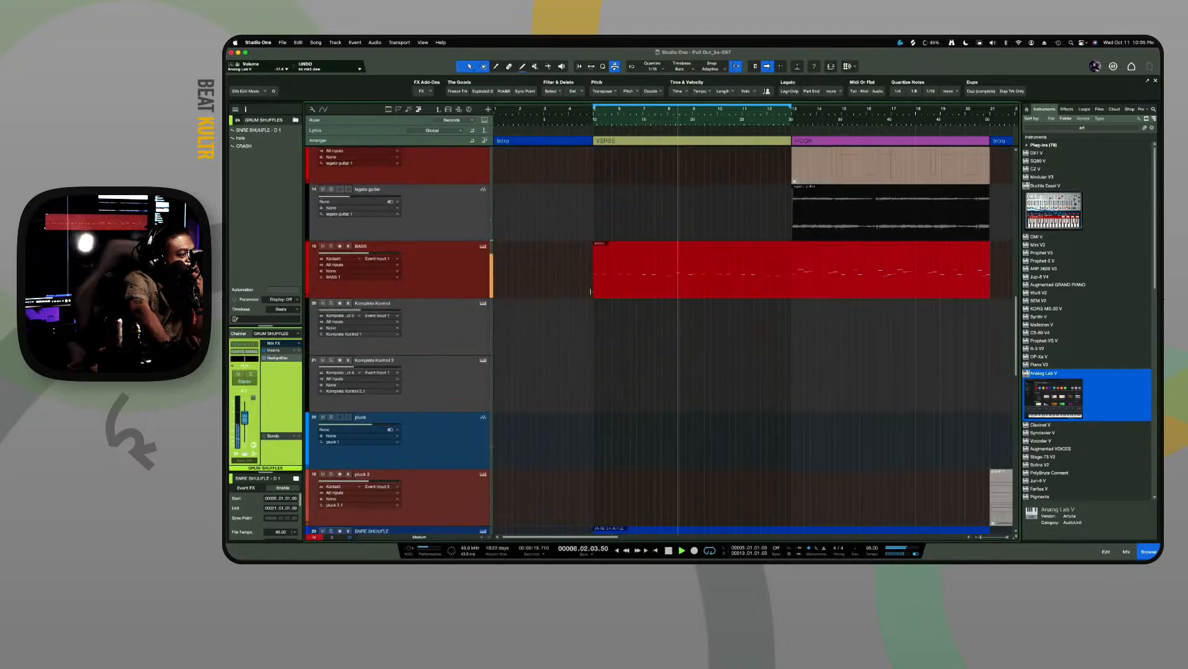
scroll(591, 291, down, 10)
scroll(591, 291, up, 8)
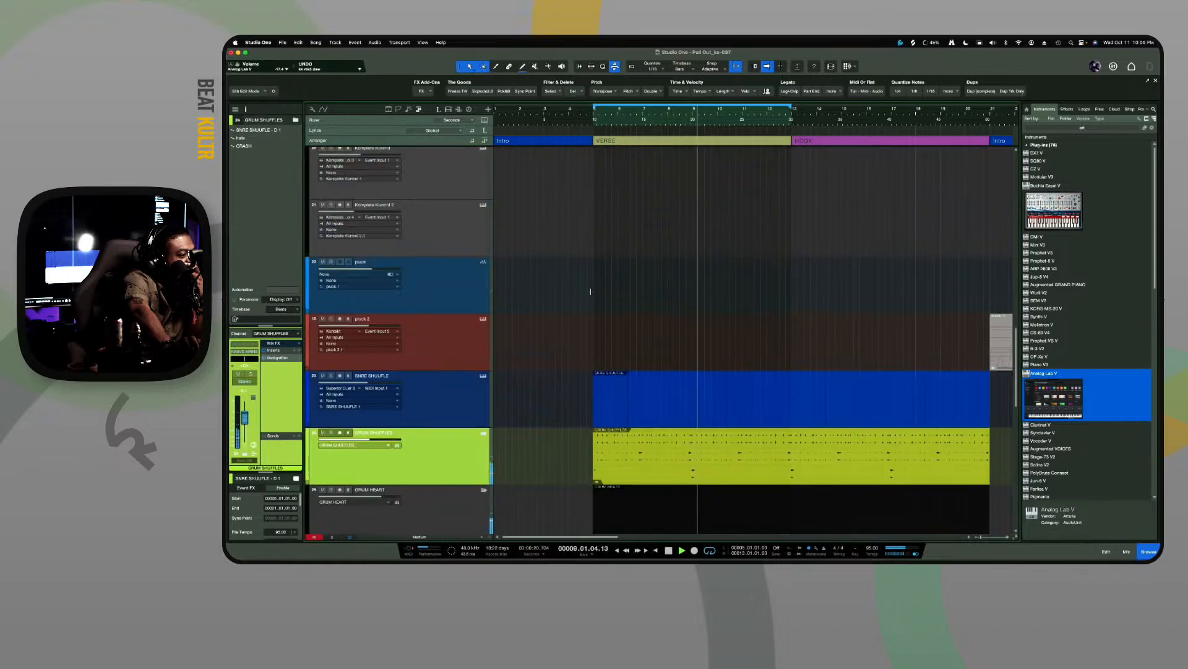
scroll(591, 291, down, 5)
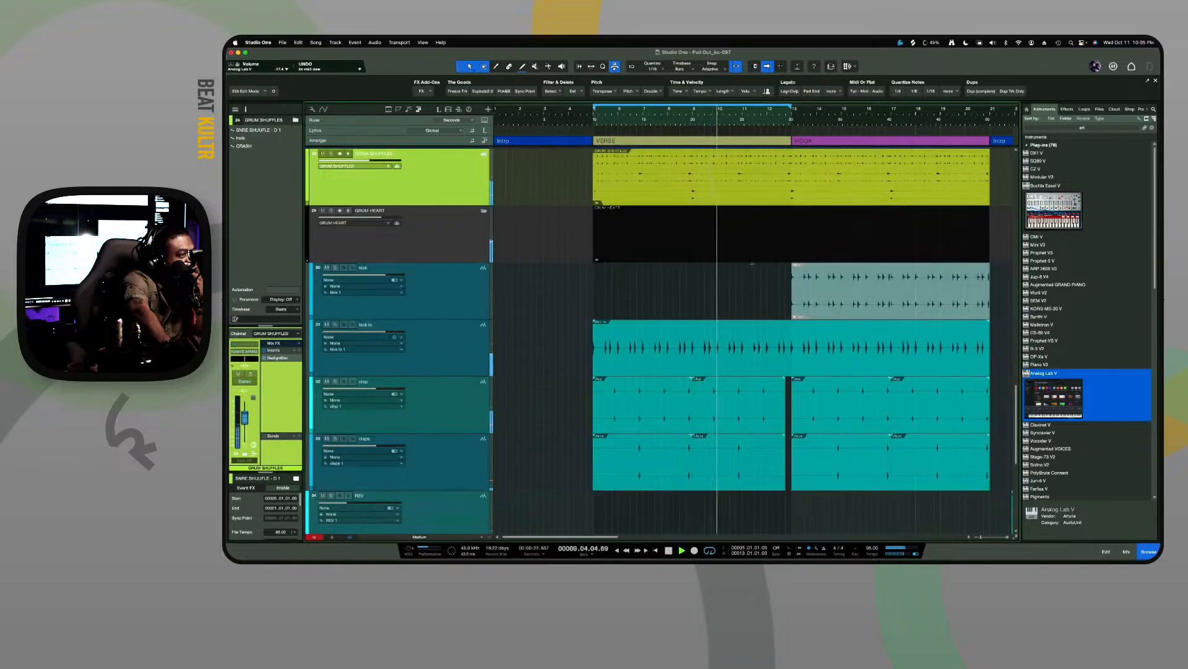
scroll(772, 219, down, 1)
scroll(771, 219, up, 15)
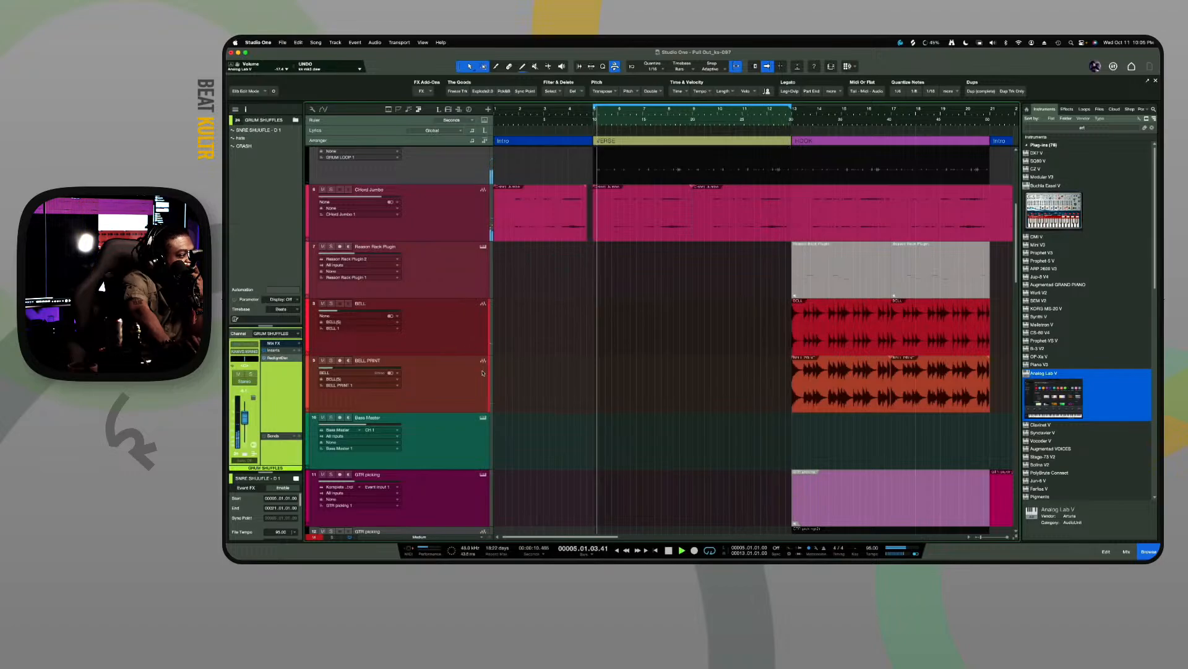
scroll(477, 346, up, 3)
scroll(481, 372, up, 3)
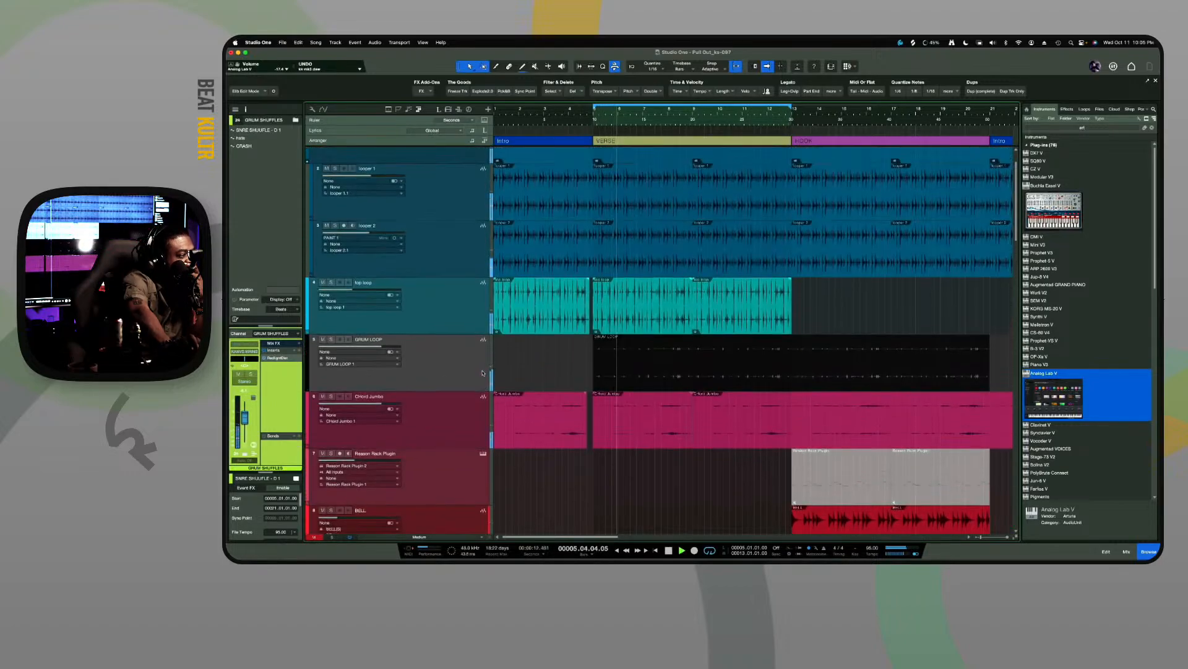
scroll(475, 370, down, 6)
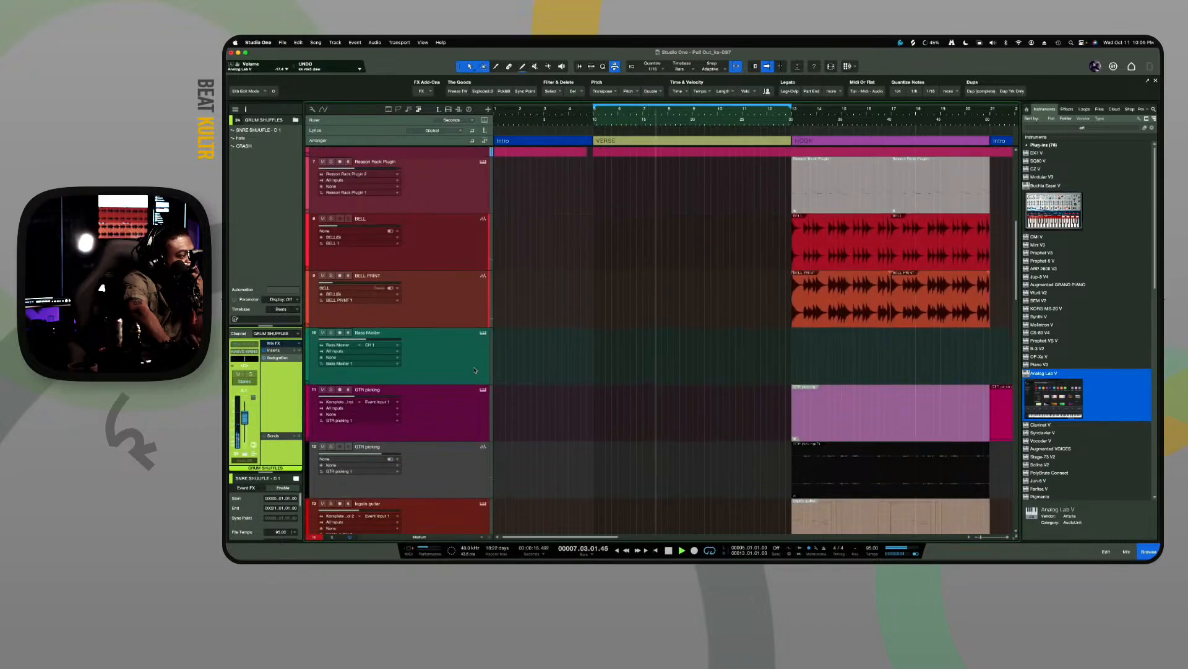
scroll(476, 370, down, 1)
scroll(475, 370, down, 1)
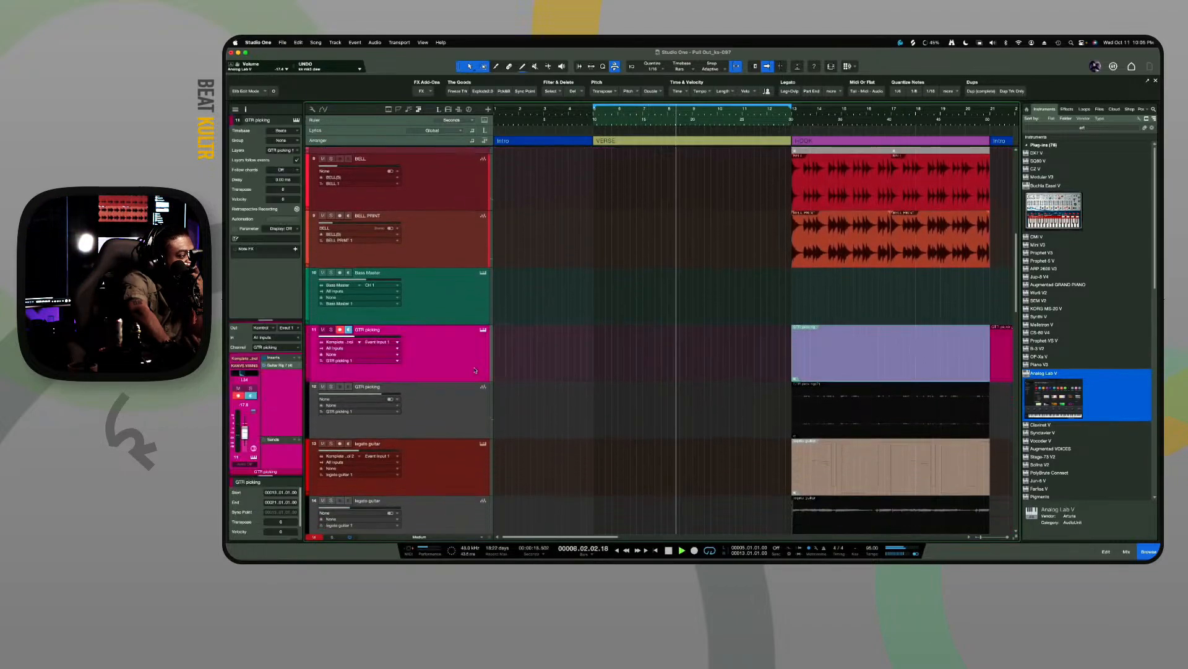
Try the GTR picking track, and record a lead line on the legato guitar instrument track over the verse, up to bar 13
click(475, 370)
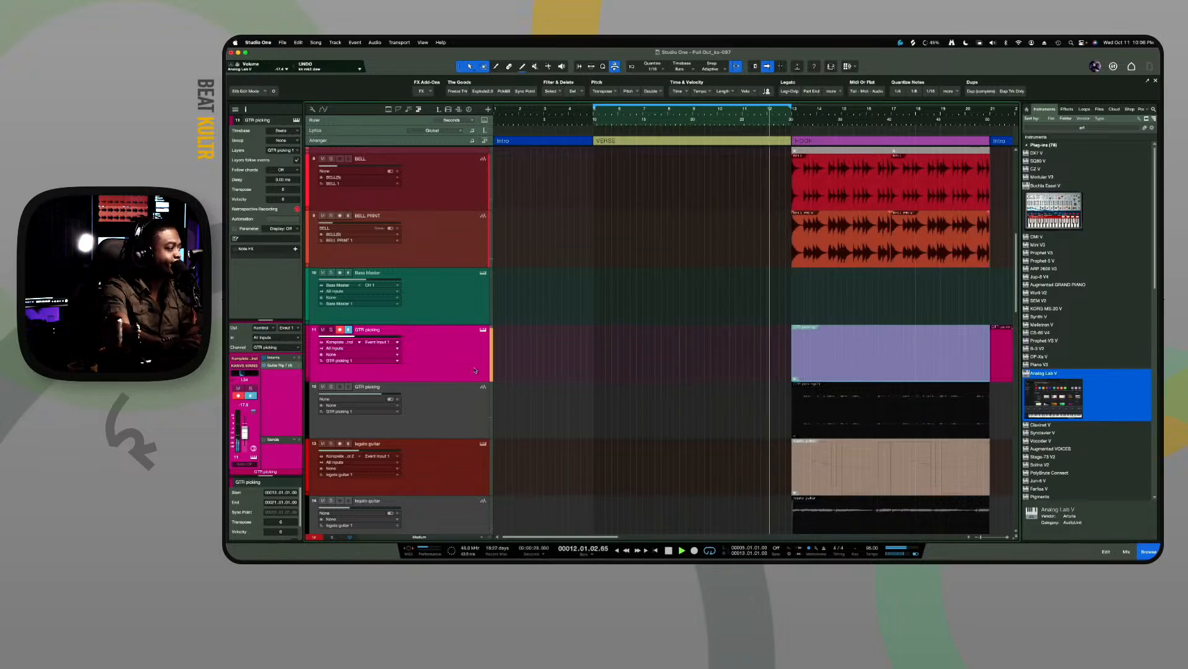
click(467, 419)
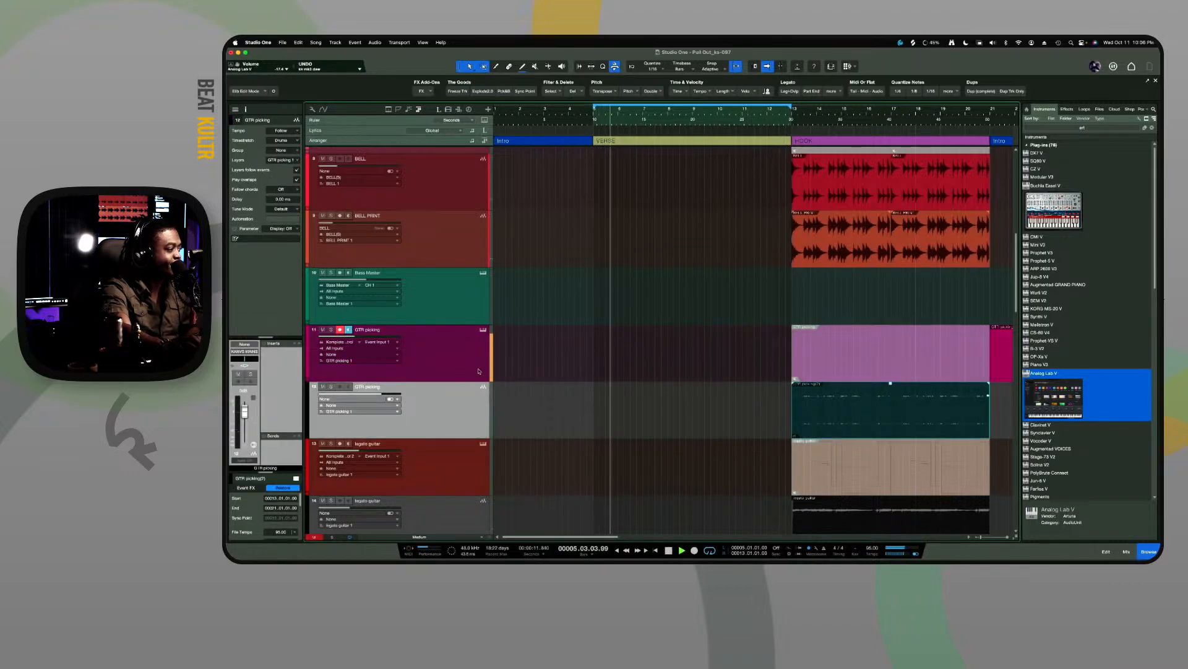
click(476, 467)
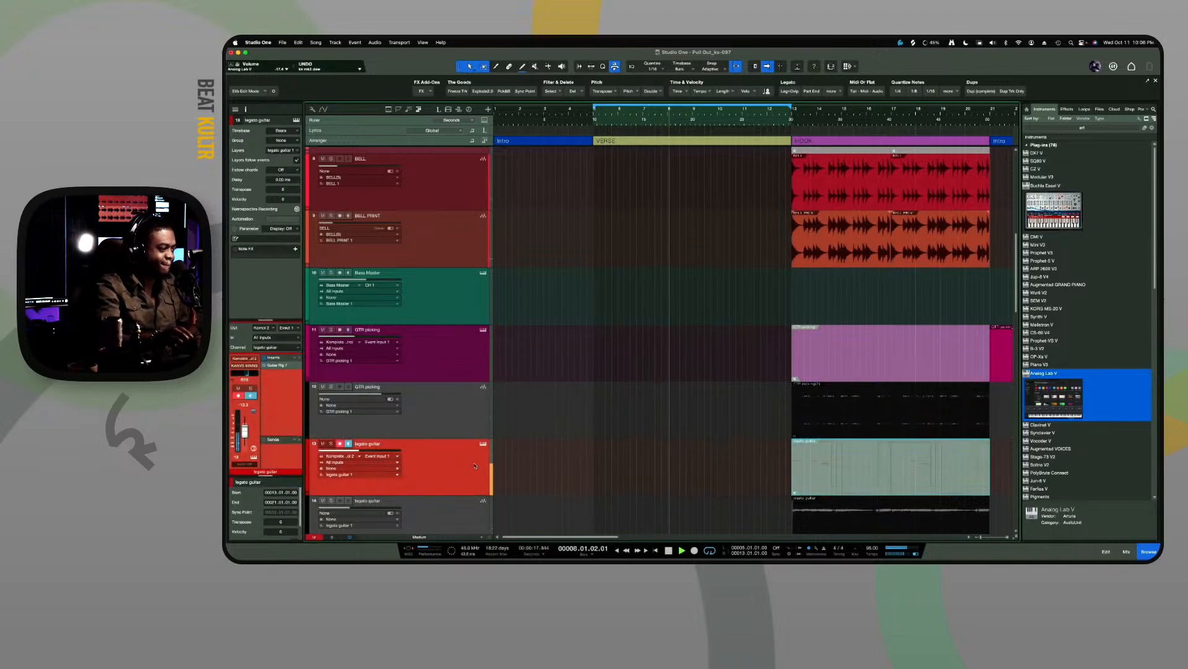
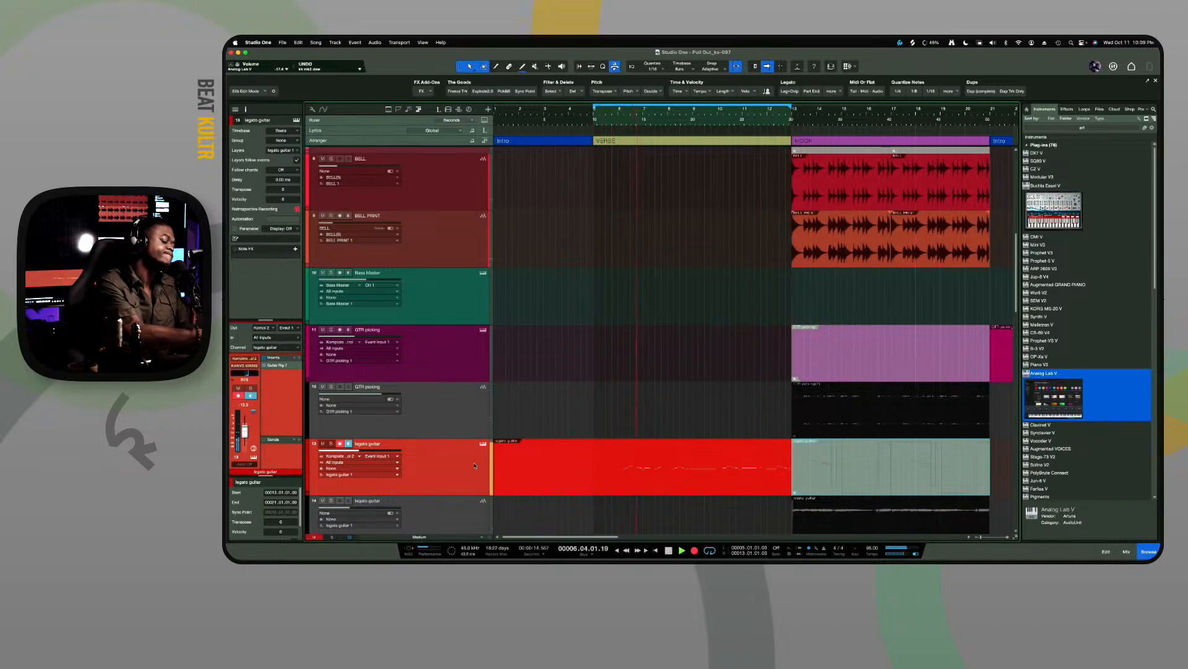
key(KP_Multiply)
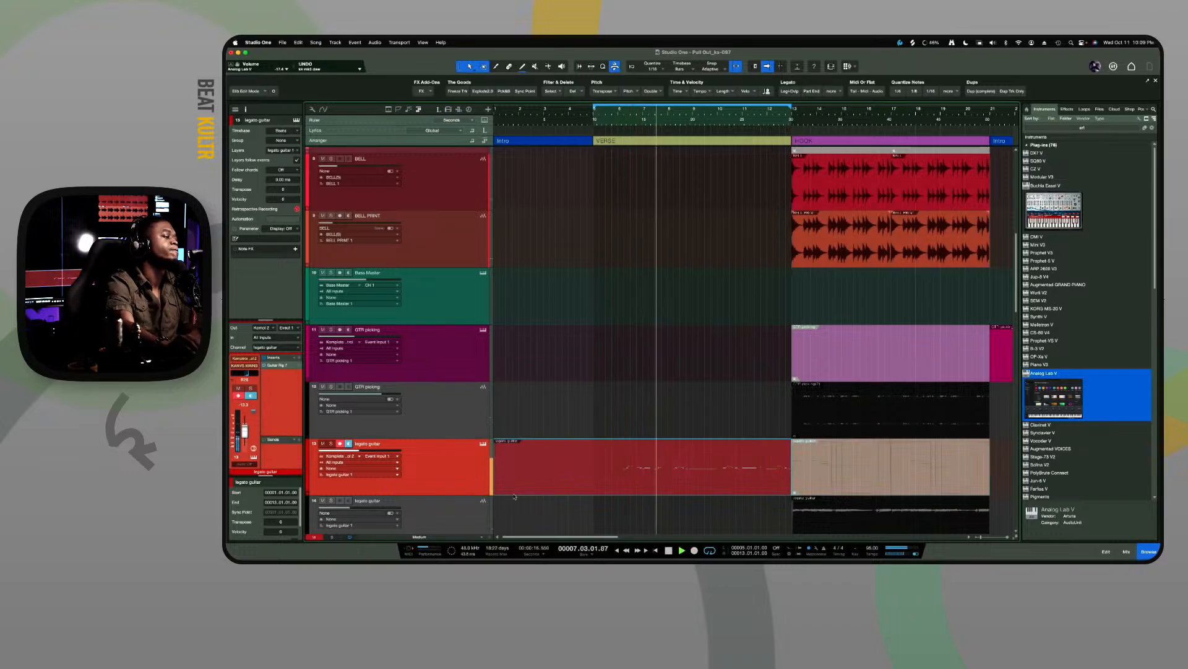
Replace the verse's legato guitar take before bar 10 by splitting it off, deleting it and re-recording the line from bar 5
click(716, 447)
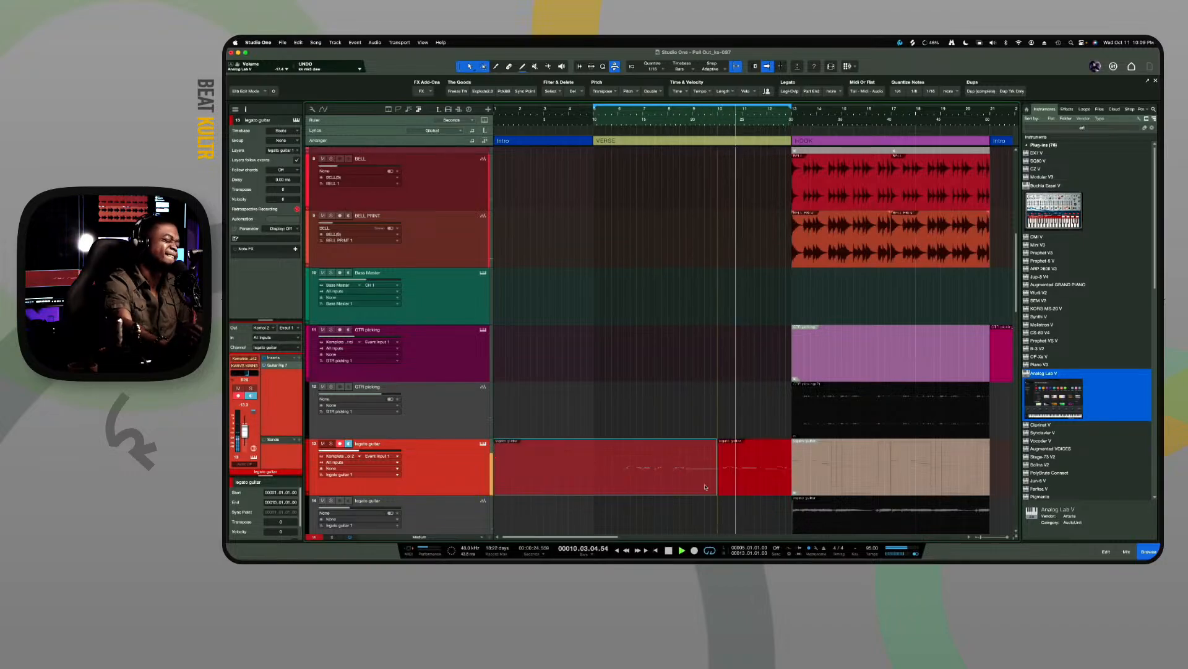
key(Delete)
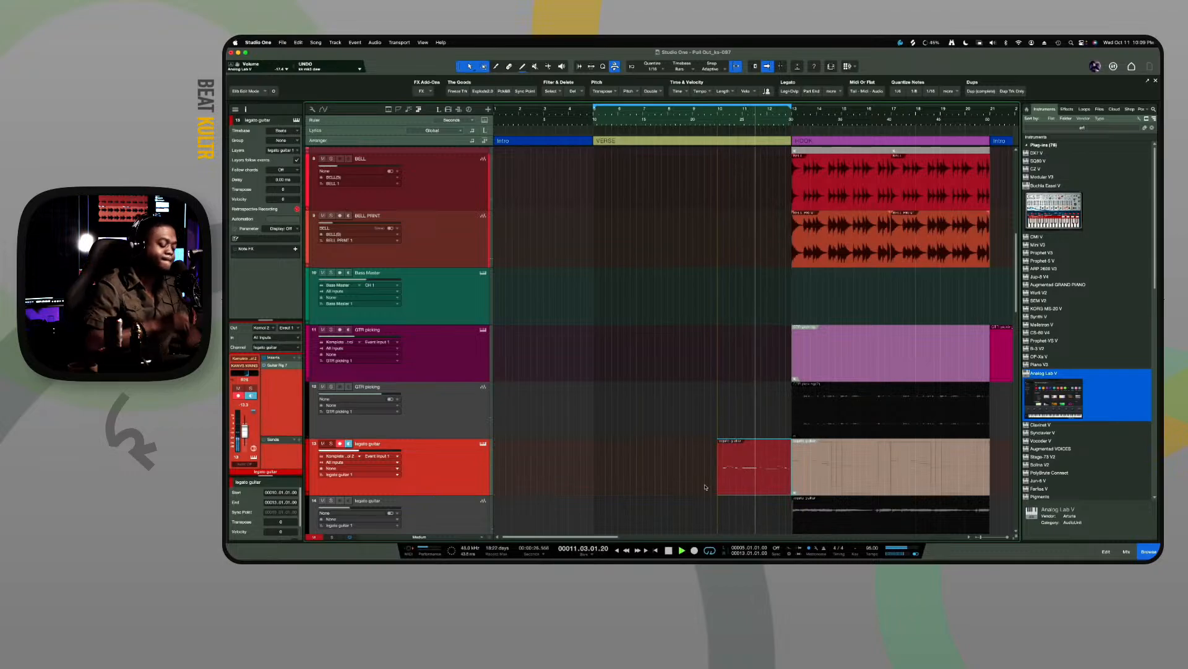
key(KP_Multiply)
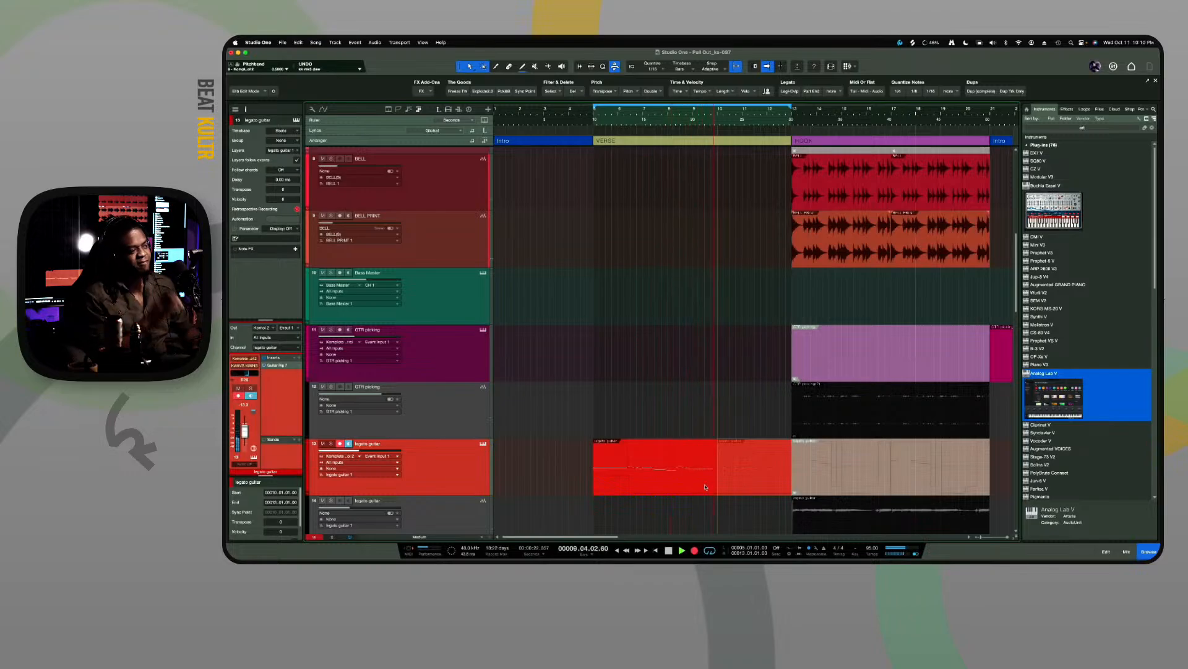
key(KP_Multiply)
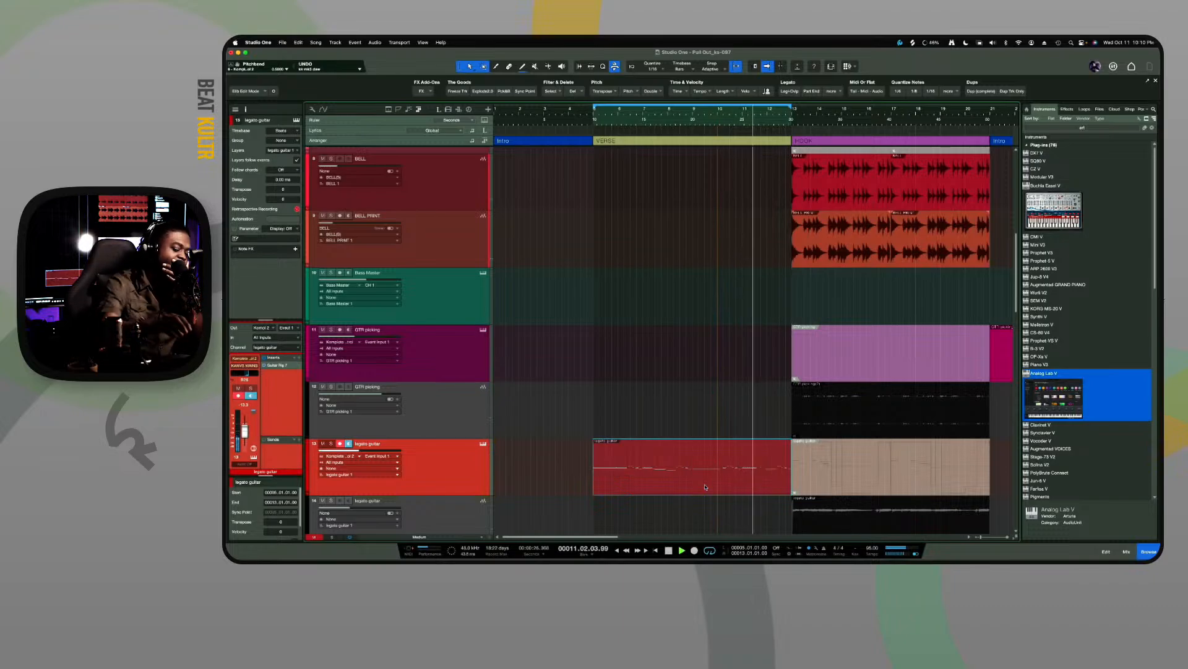
Open the verse's legato guitar part in an enlarged note editor with a tall Pitch Bend lane
double_click(643, 485)
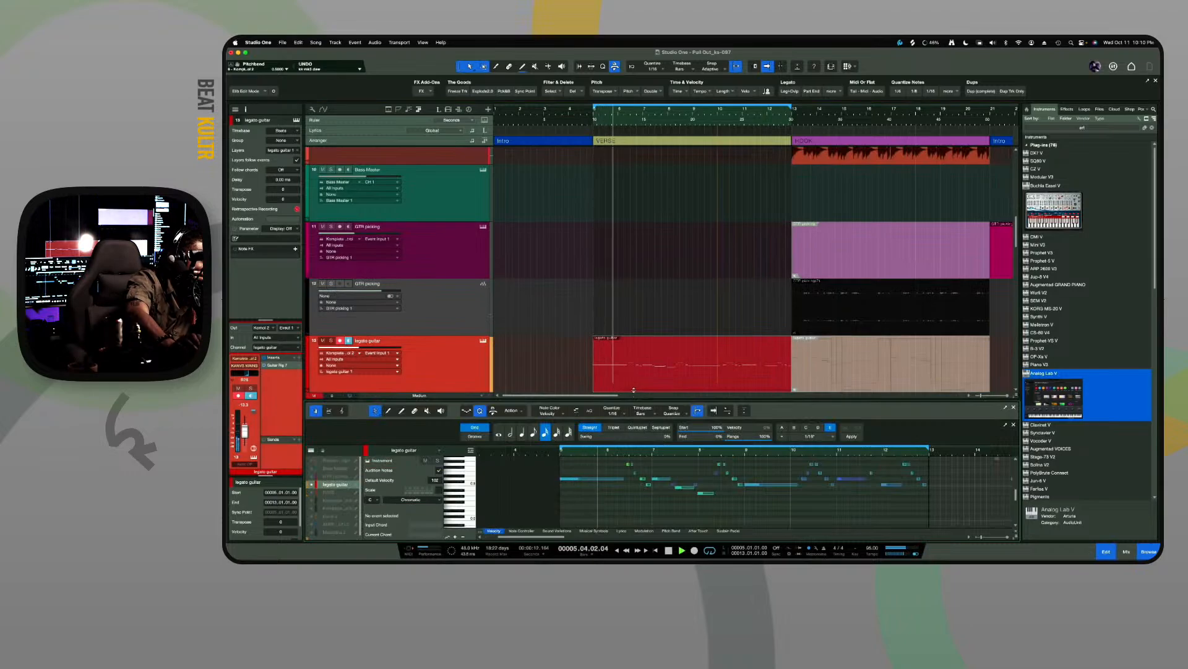
drag(635, 400, 634, 198)
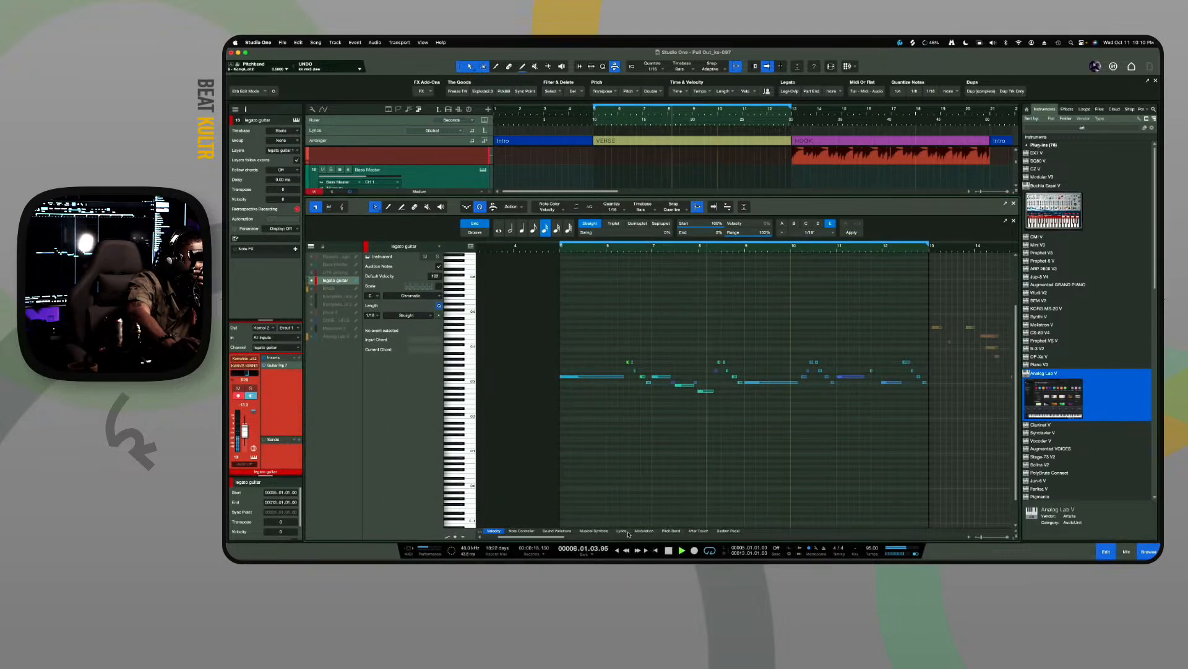
click(675, 531)
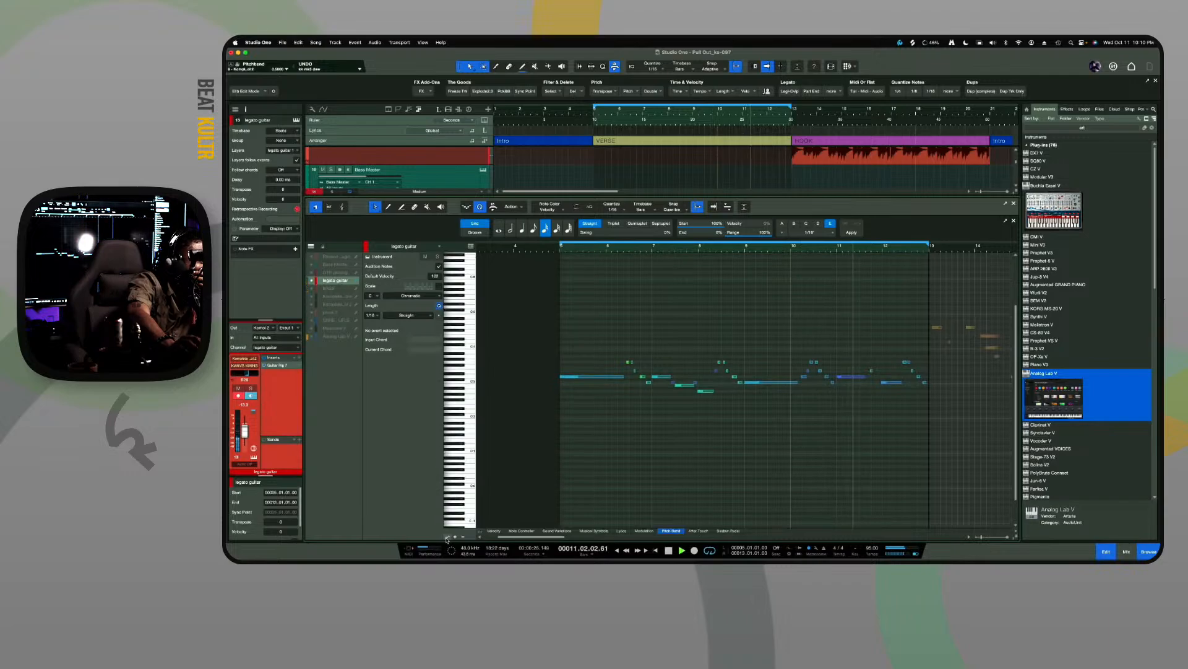
drag(792, 528, 792, 397)
Shift the first pitch bend curve slightly earlier, and move its rising ramp further ahead to start around the middle of bar 5
drag(646, 532, 590, 404)
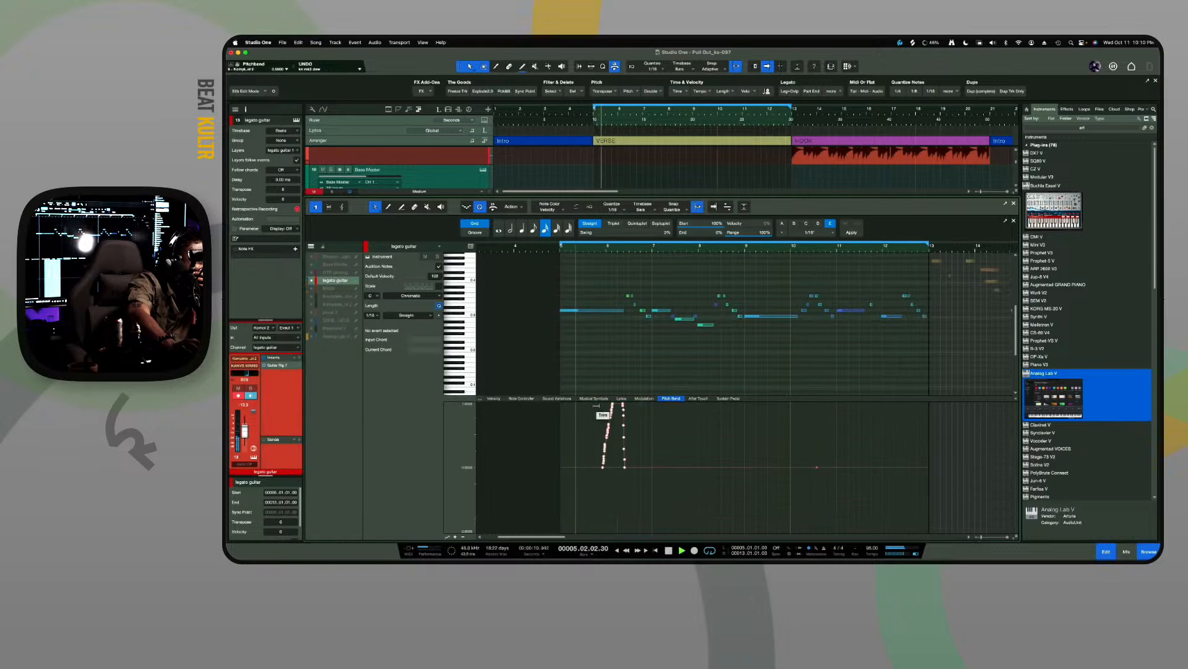
drag(603, 470, 592, 470)
click(595, 485)
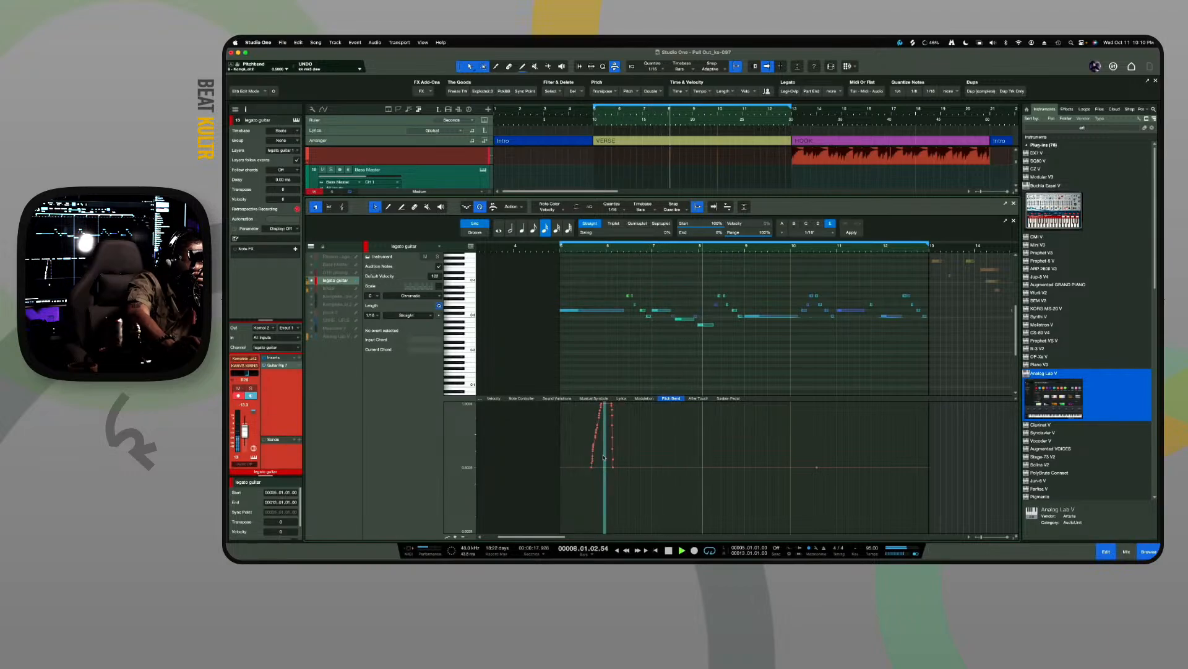
drag(603, 387, 583, 388)
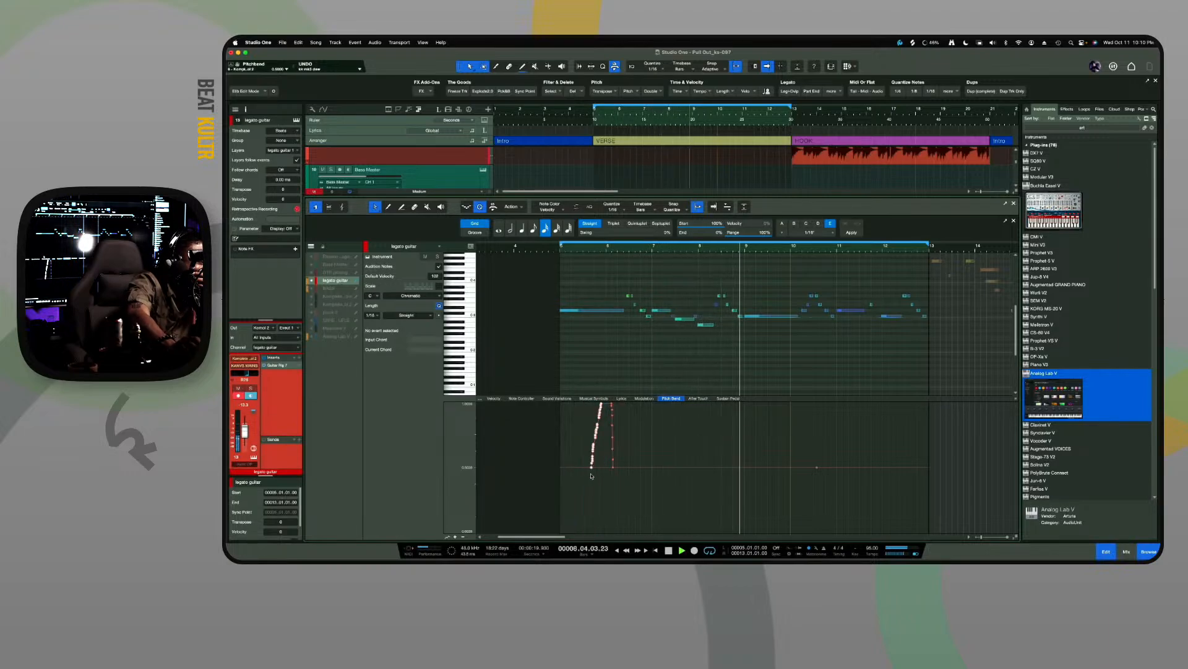
drag(593, 470, 586, 468)
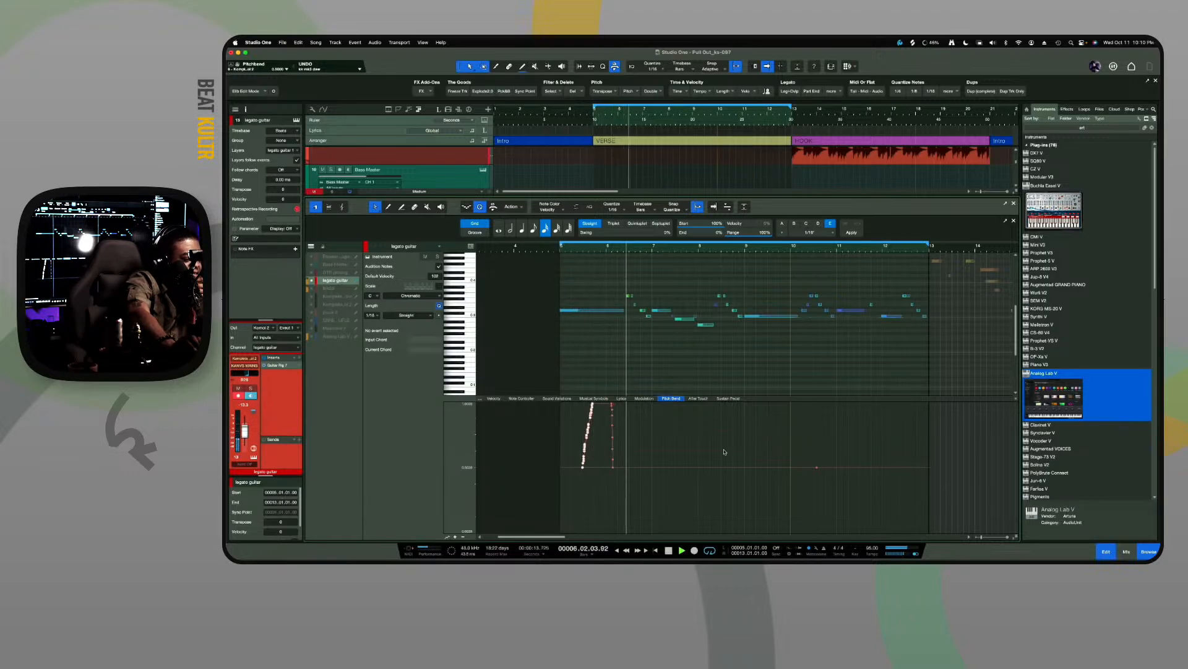
Shift the falling ramp of the legato guitar's first pitch bend earlier in bar 6, to around the second beat
drag(644, 491, 632, 469)
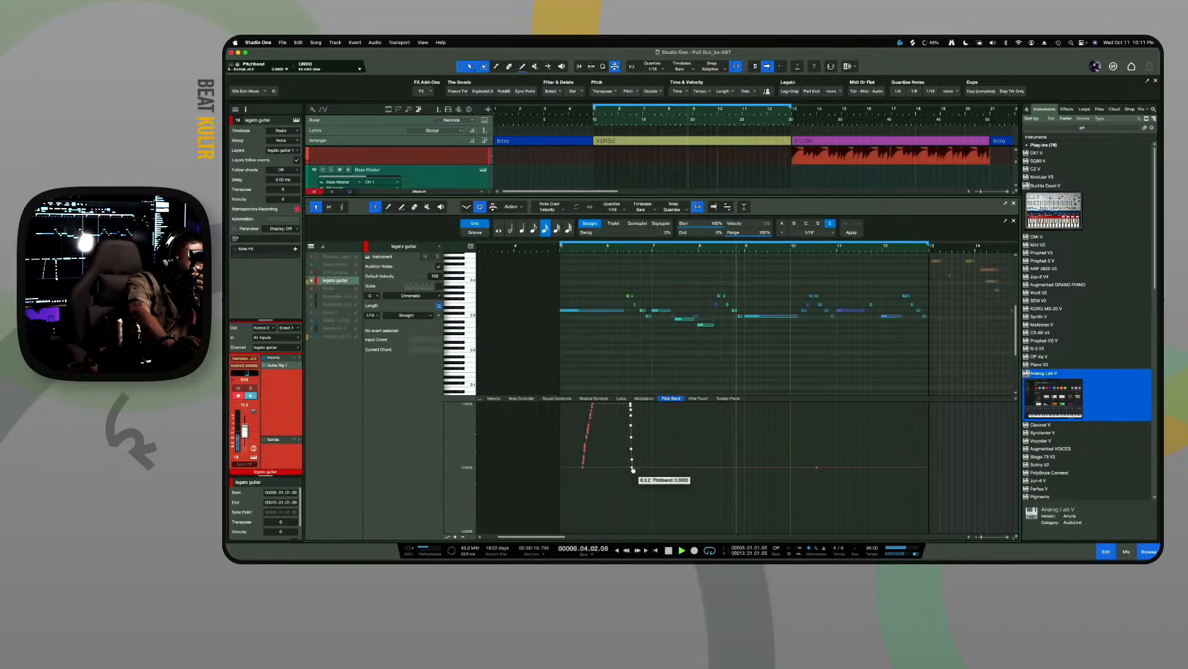
drag(632, 469, 629, 466)
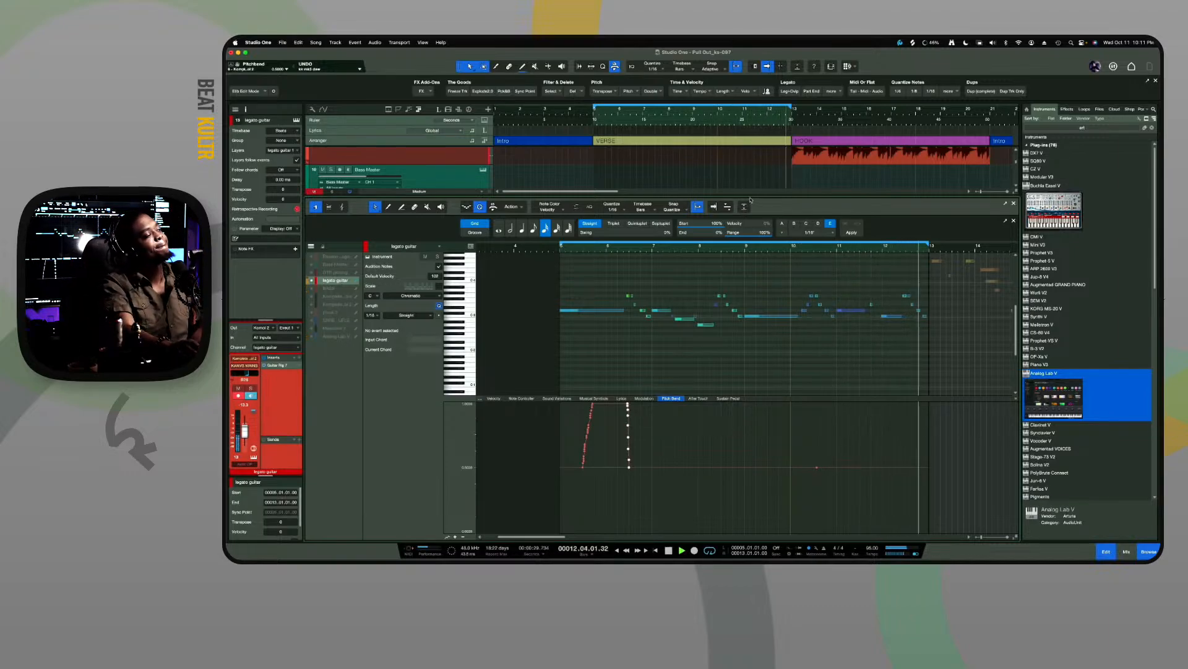
drag(751, 197, 741, 359)
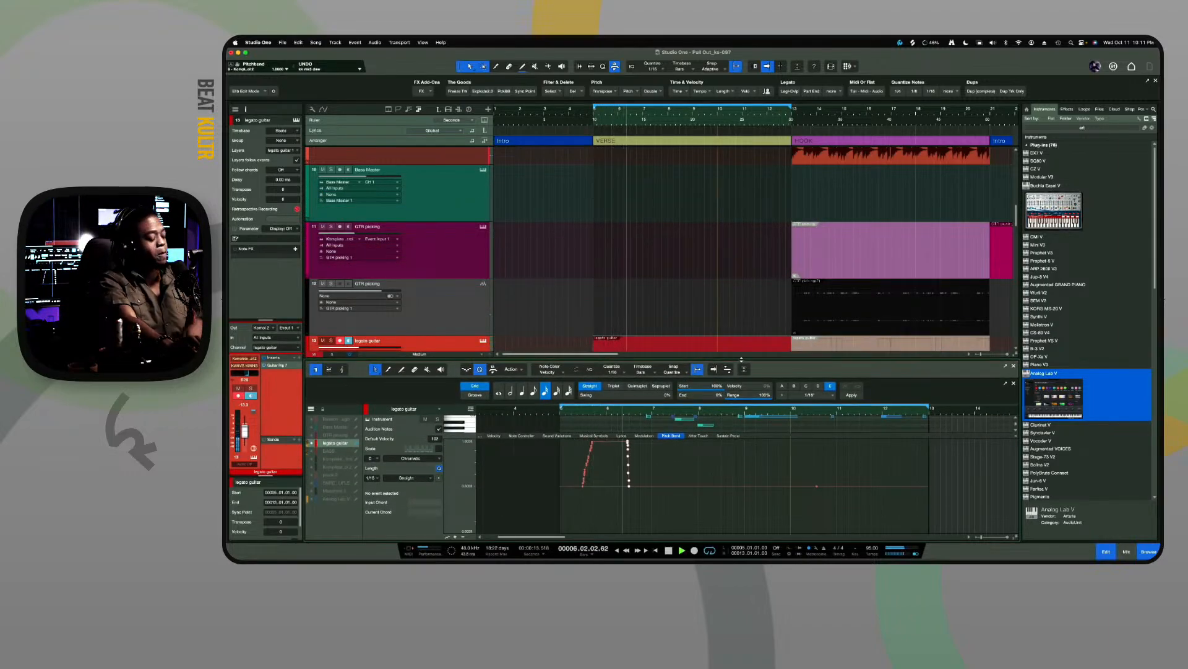
key(space)
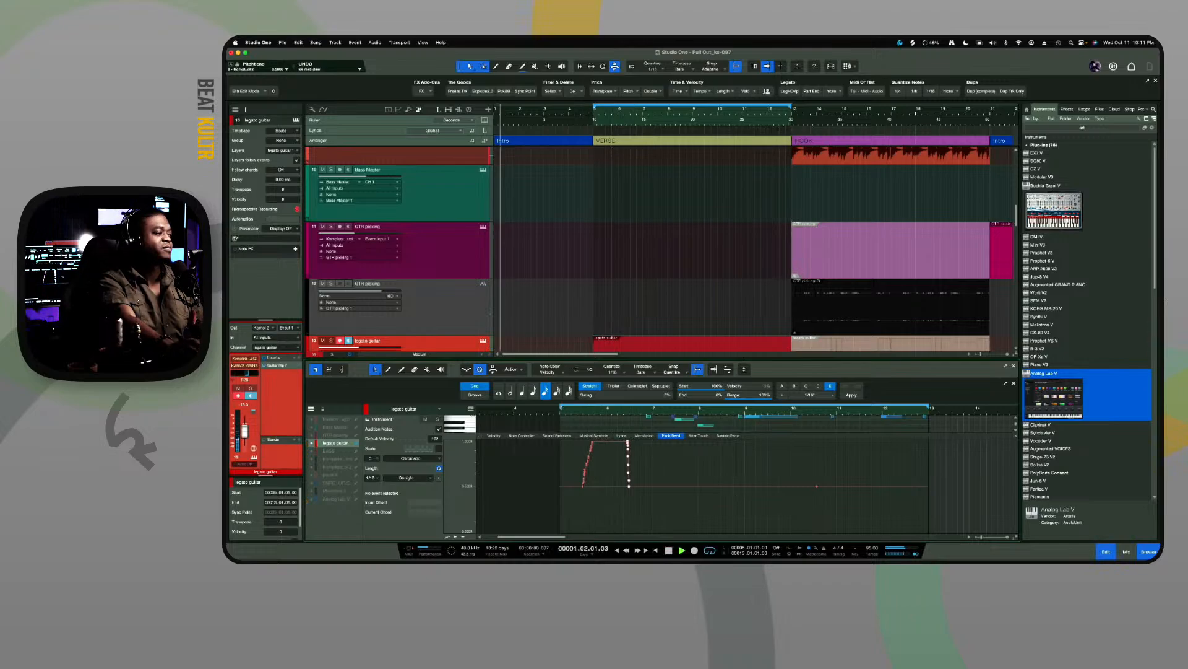
drag(663, 358, 643, 158)
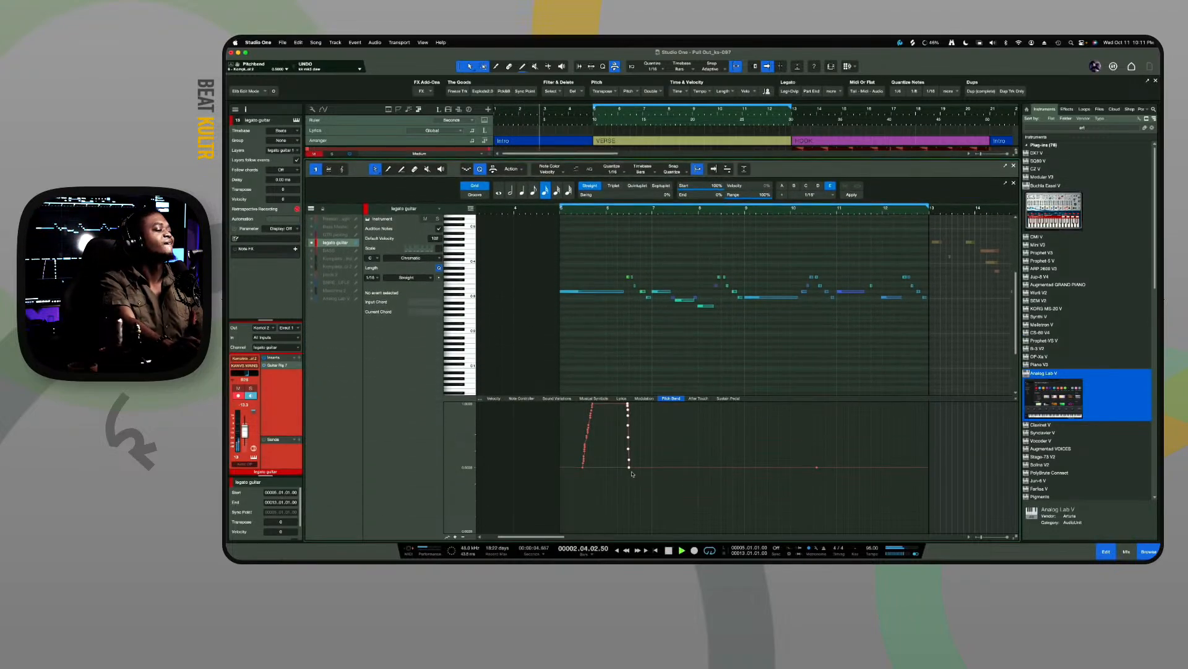
drag(630, 471, 623, 471)
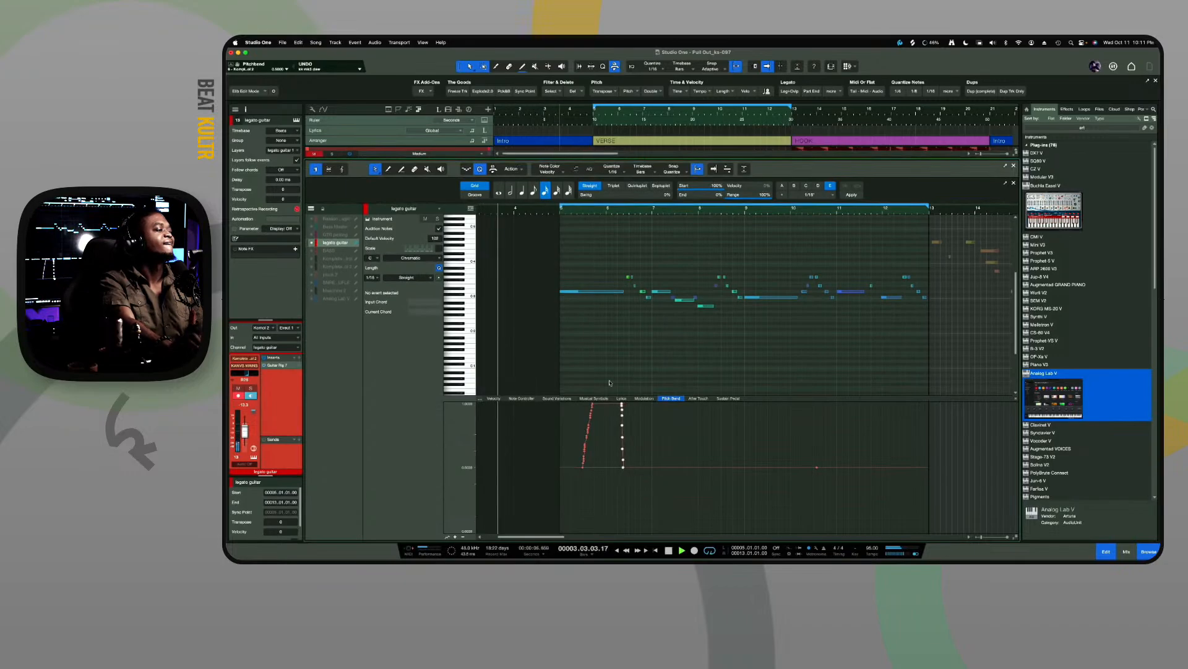
Shorten the long opening note to end near the start of bar 6, and record two short lower notes after it
drag(623, 291, 616, 292)
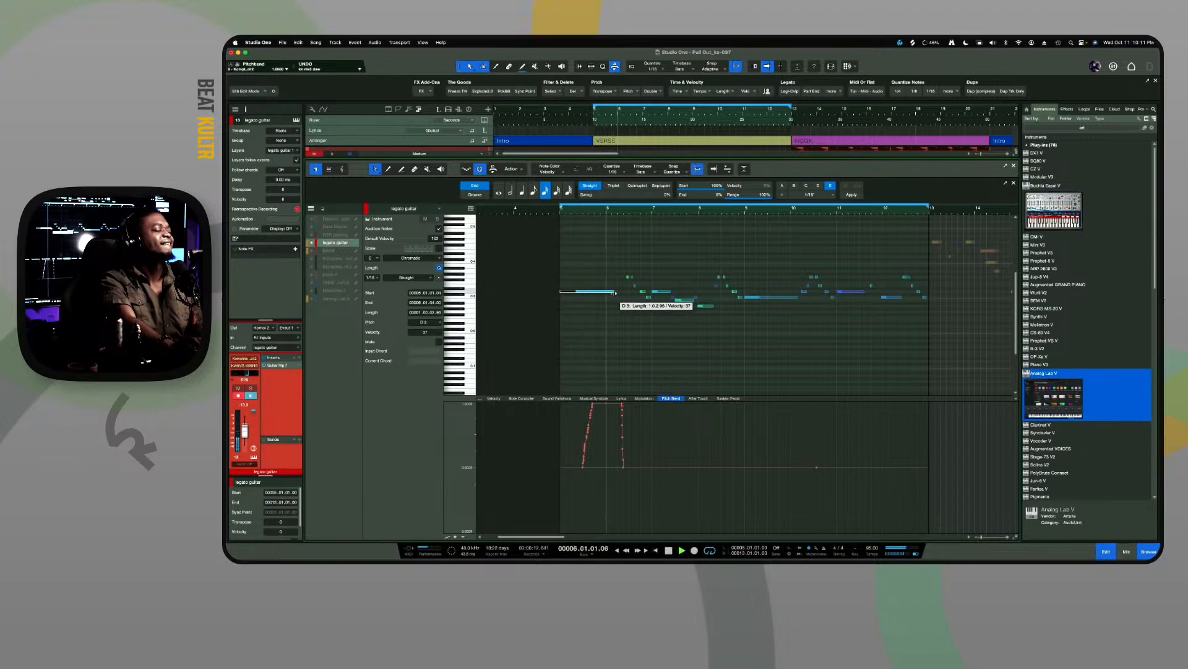
key(space)
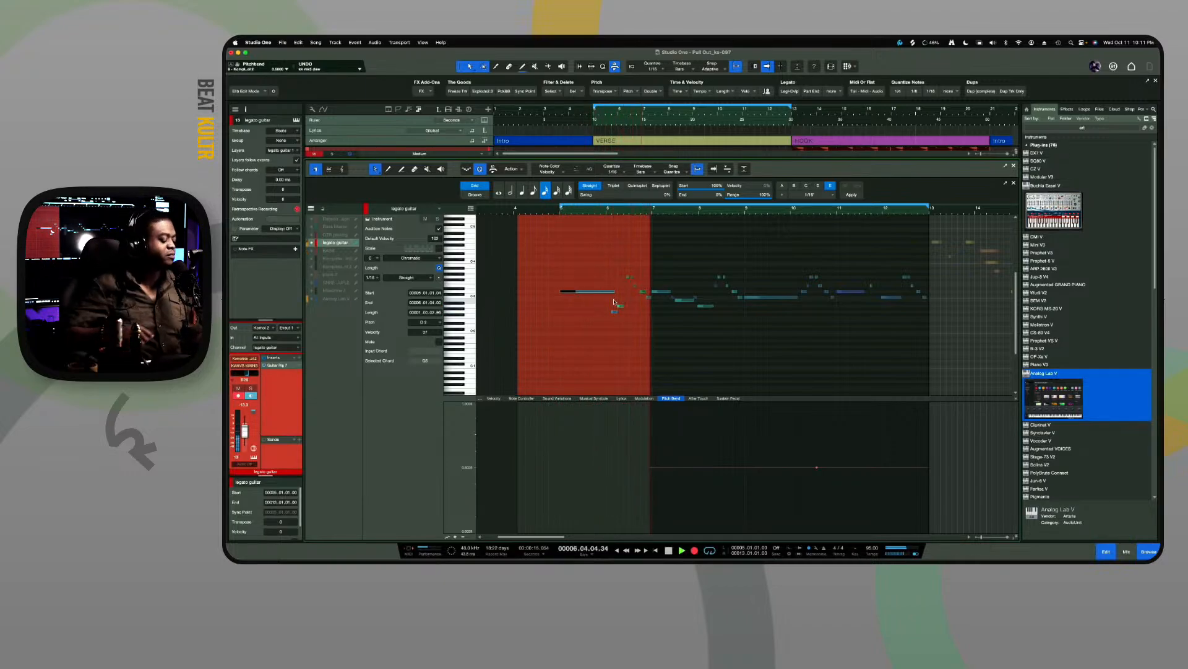
key(KP_Multiply)
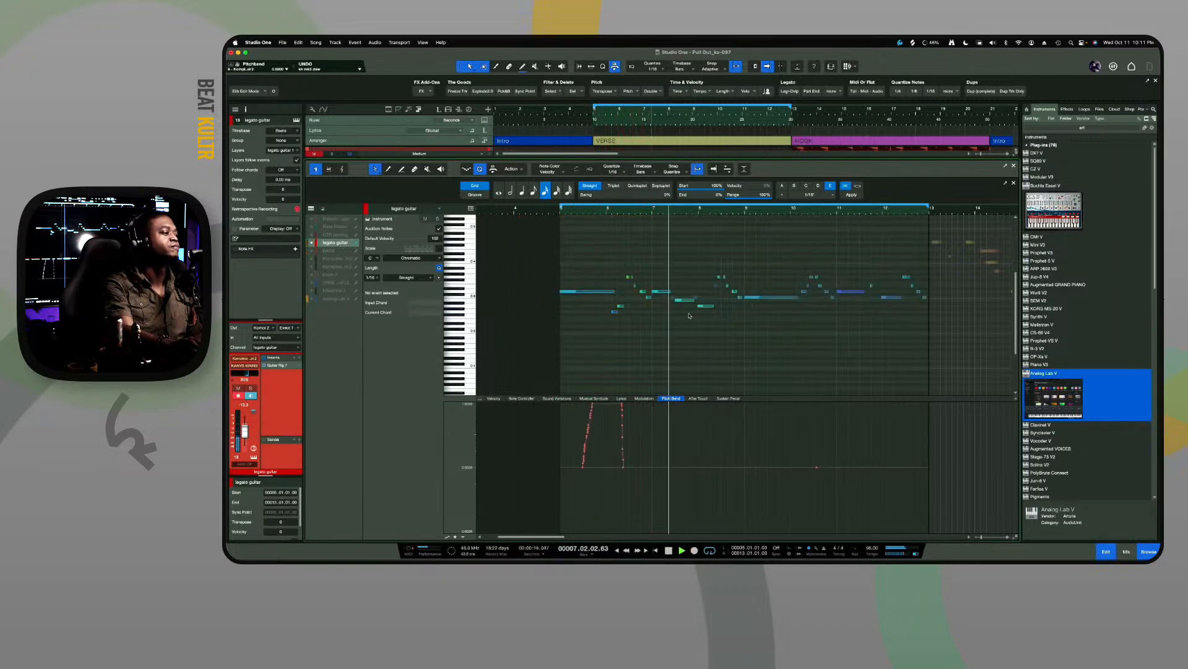
click(614, 291)
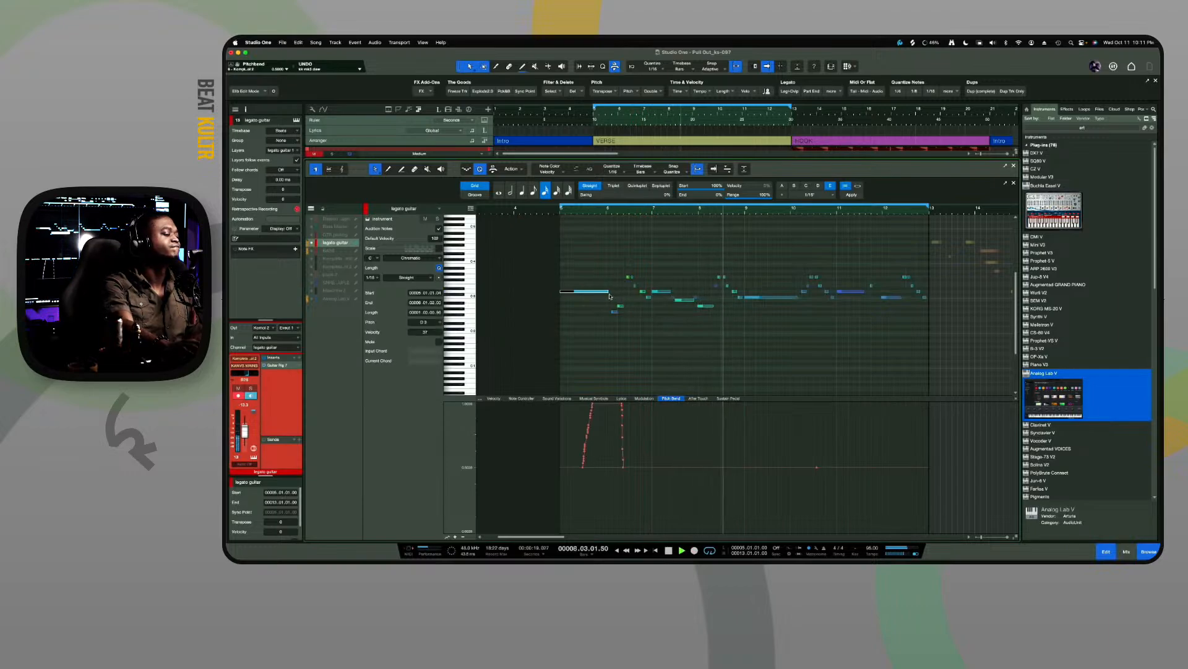
Move the falling pitch bend ramp to just after the start of bar 6, and trim the opening note to end before it
drag(637, 438, 611, 466)
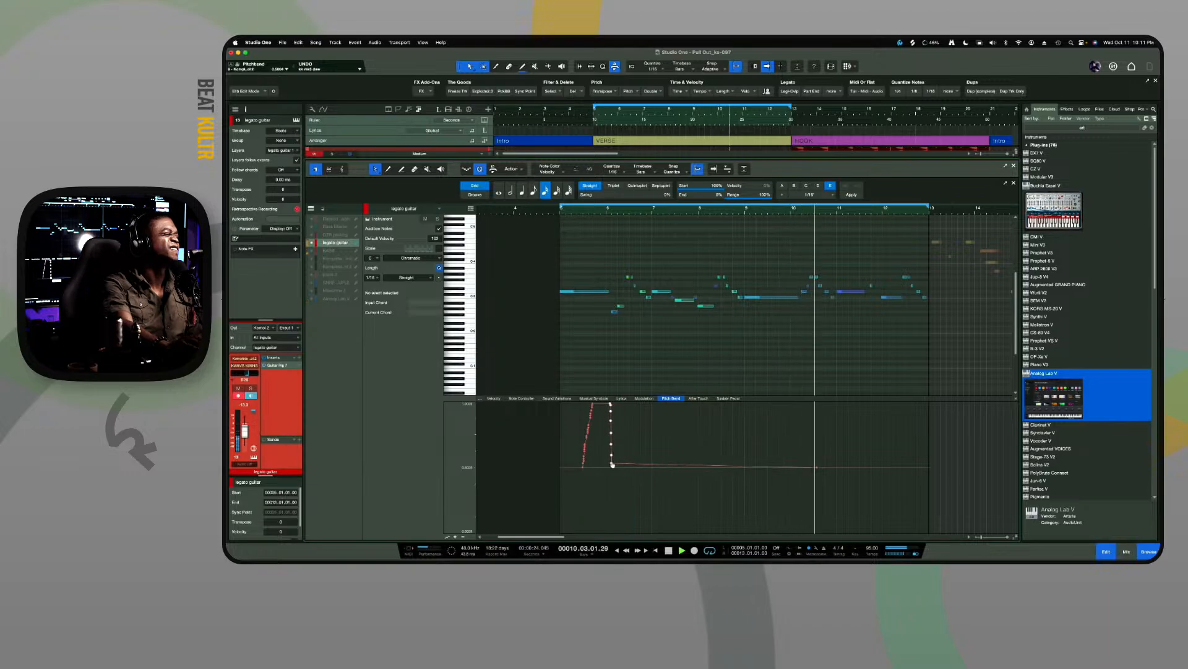
click(609, 291)
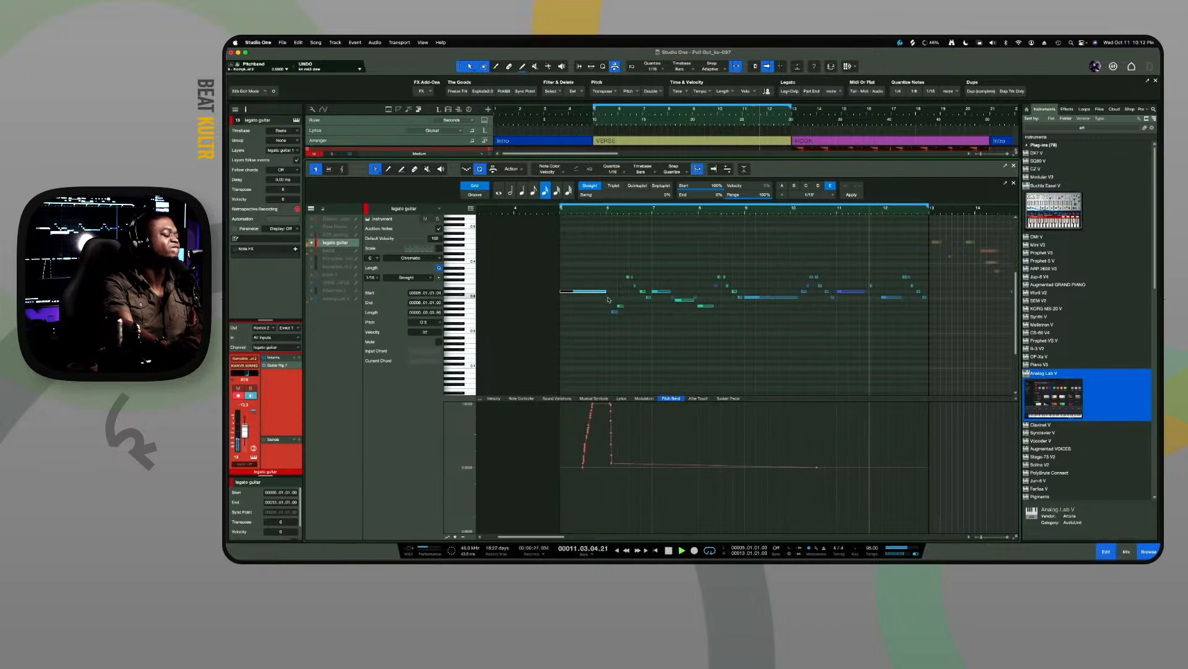
key(space)
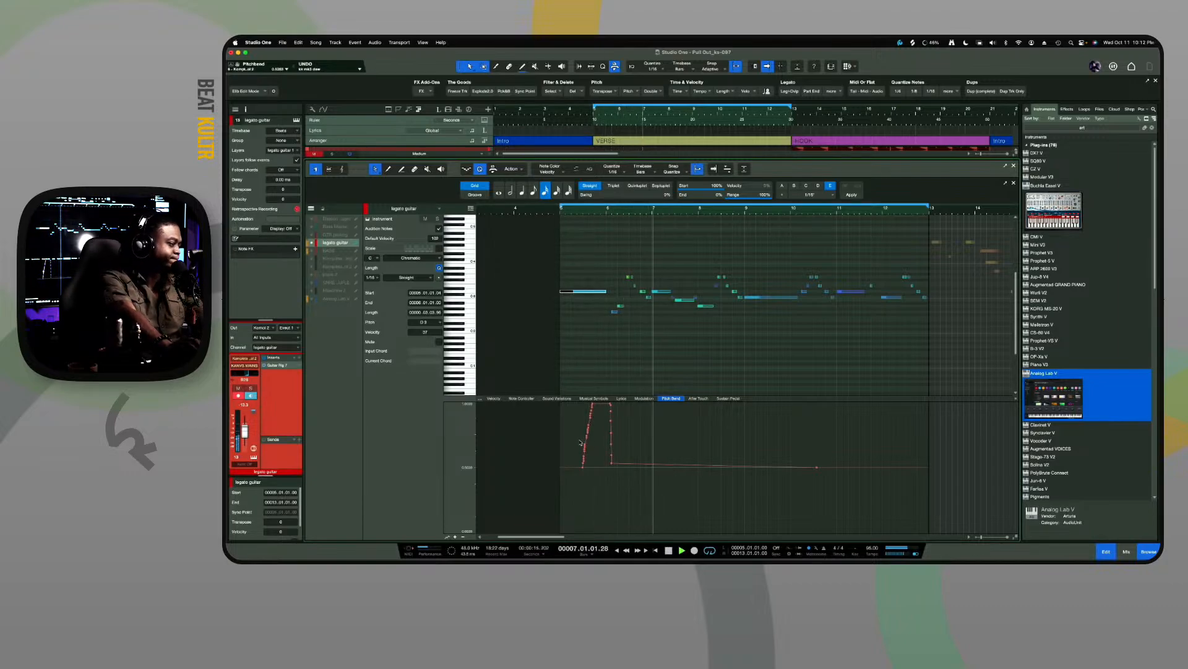
Smooth the jagged rising pitch bend in bar 5 into one straight ramp by removing its intermediate points
key(space)
key(space)
key(e)
key(e)
key(e)
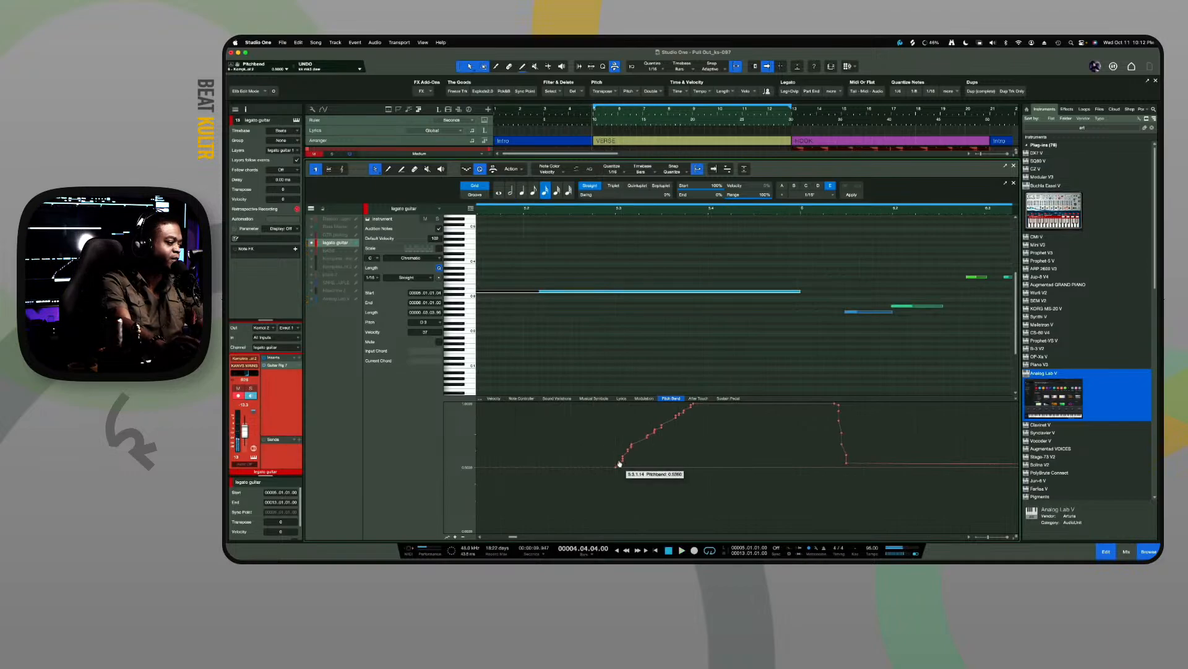
drag(620, 463, 651, 411)
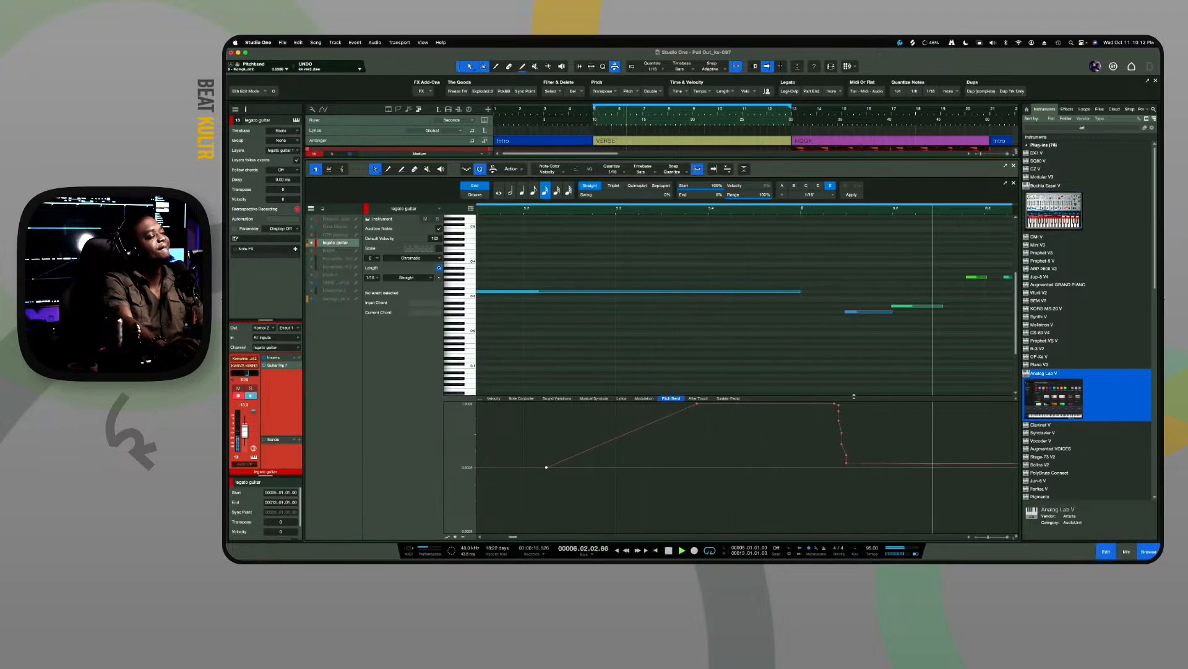
Lower the end point of the falling pitch bend ramp to zero so the line after it runs flat
key(w)
key(w)
key(w)
key(w)
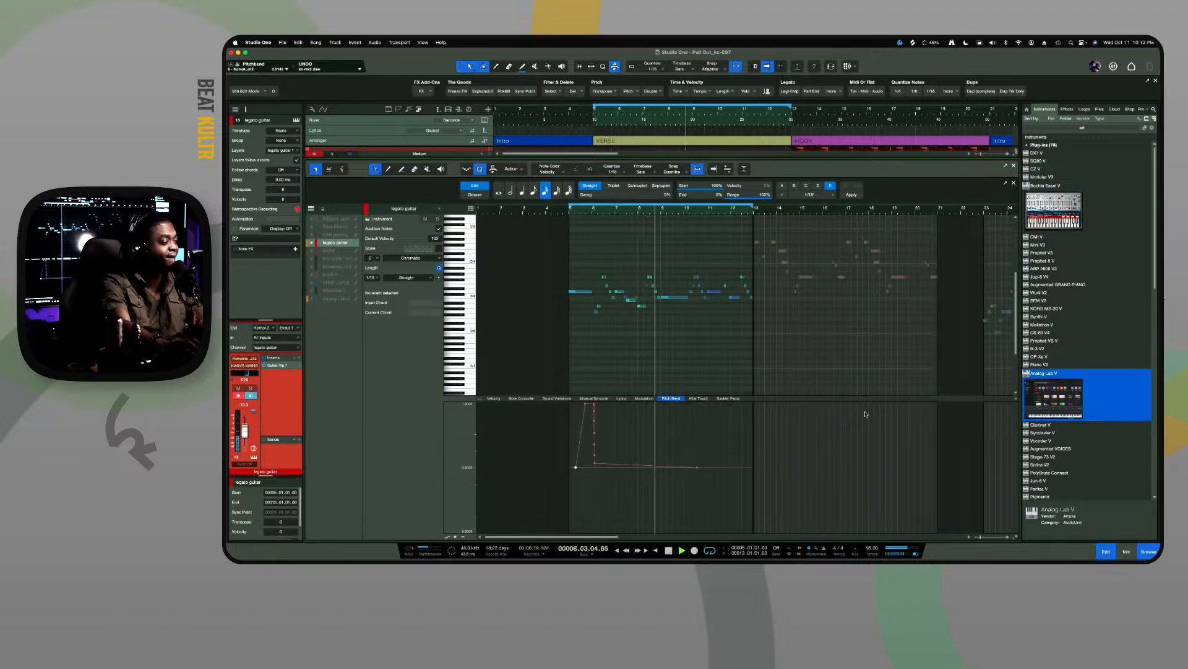
mouse_move(595, 468)
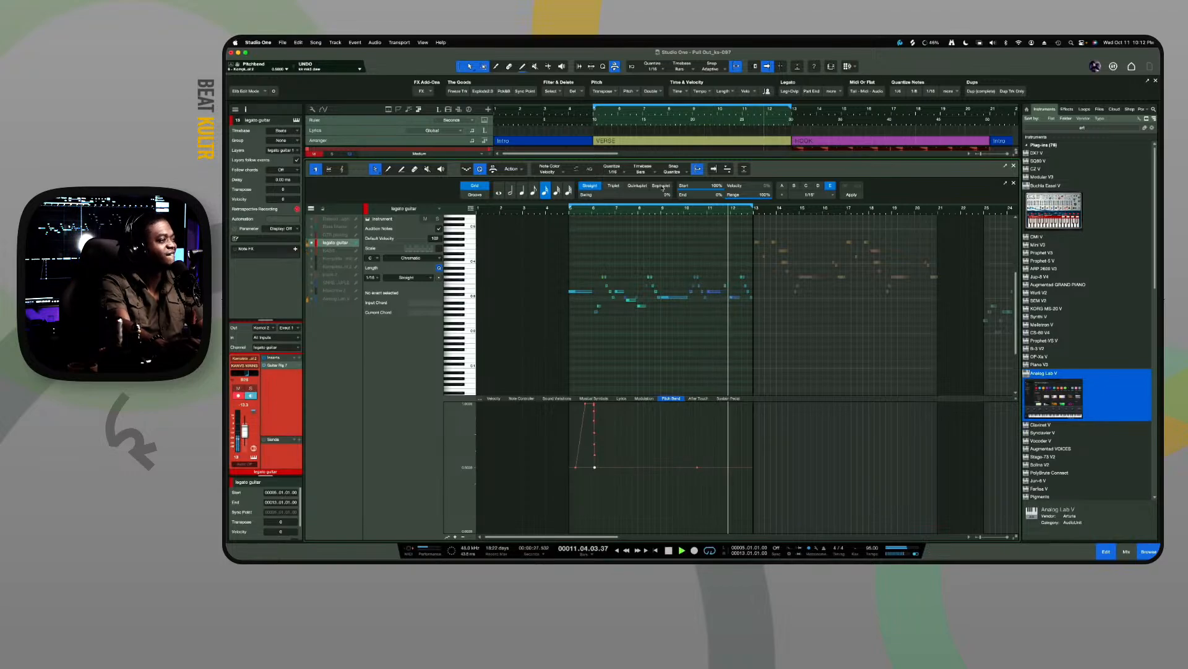
Close the note editor and reduce the track heights to show more of the arrangement
drag(660, 159, 660, 385)
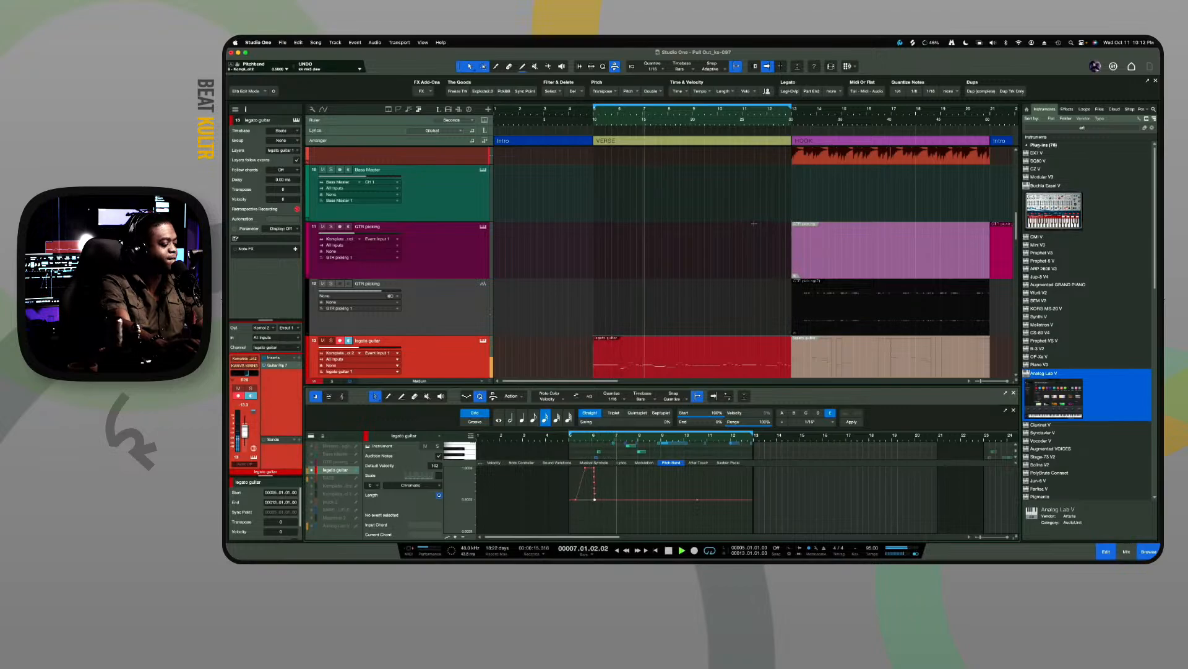
key(F3)
key(F3)
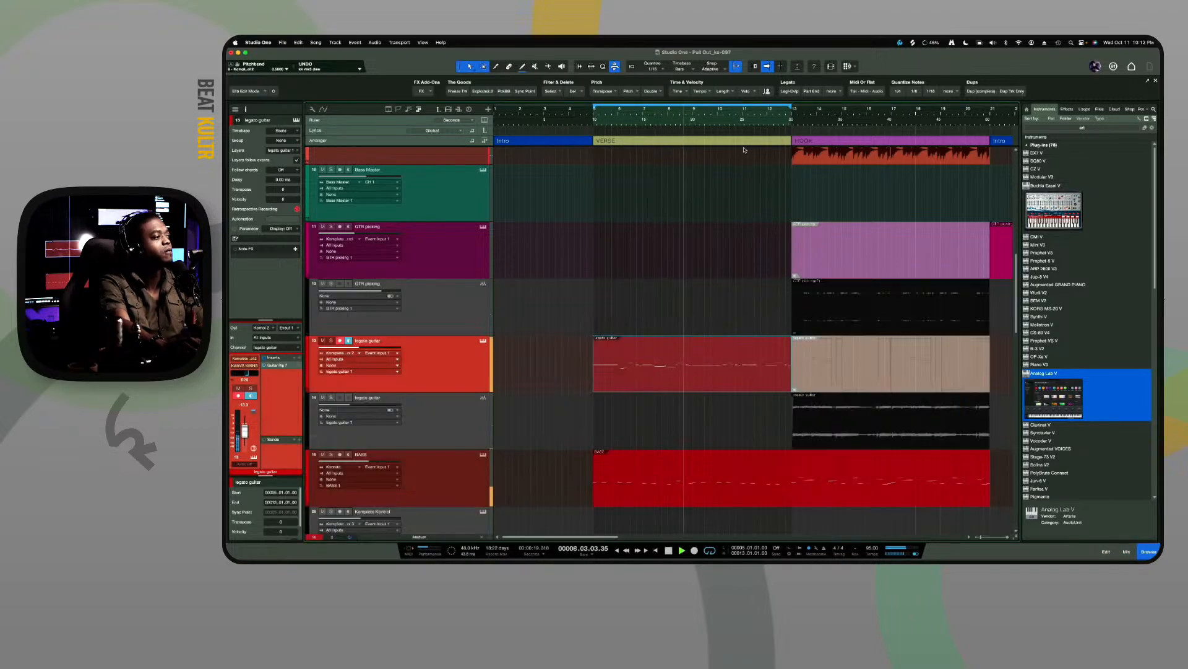
scroll(745, 150, up, 10)
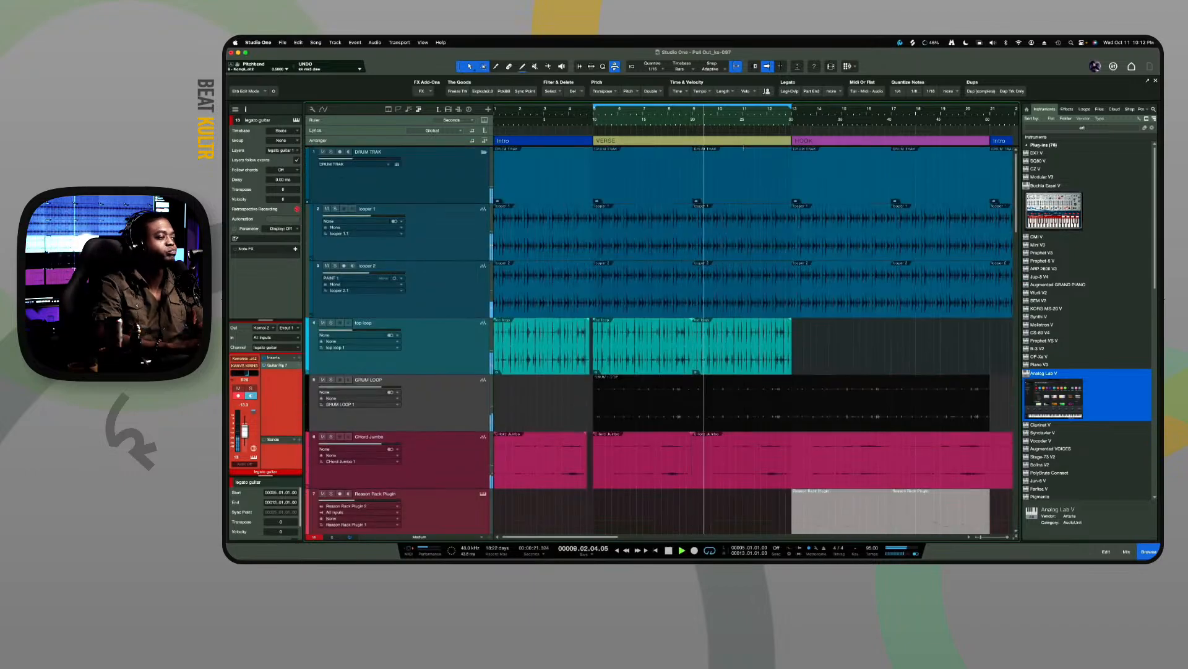
key(shift+w)
key(shift+w)
key(shift+w)
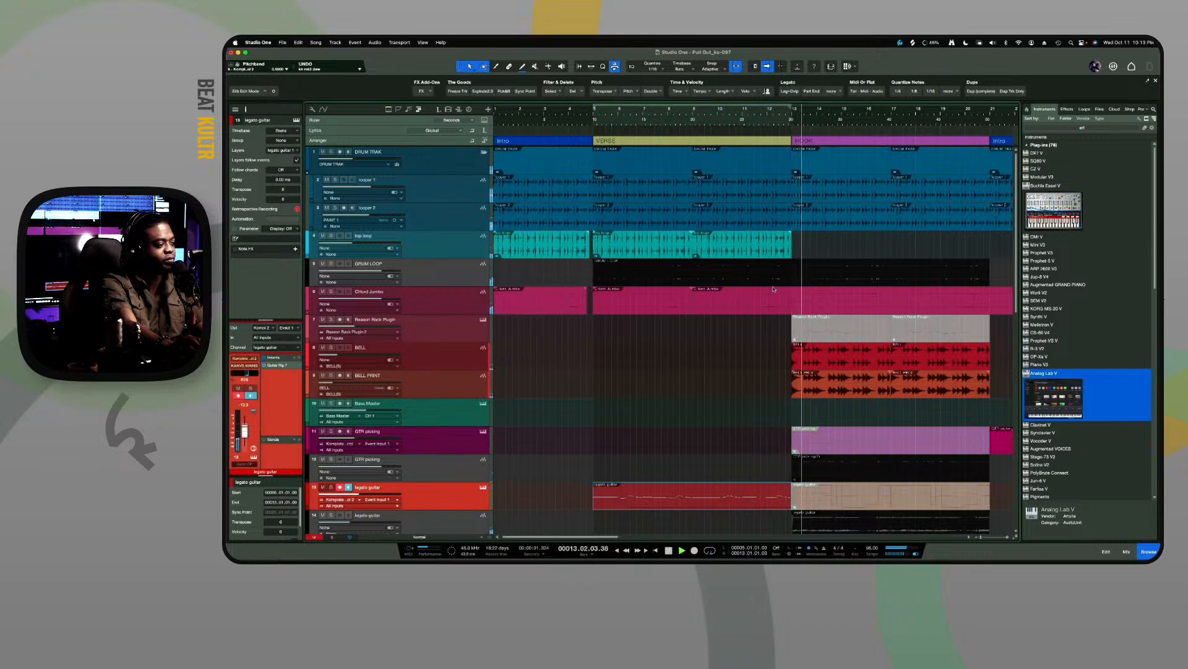
Play the arrangement into the hook with looping off to check the verse guitar line against the other tracks
scroll(785, 400, right, 3)
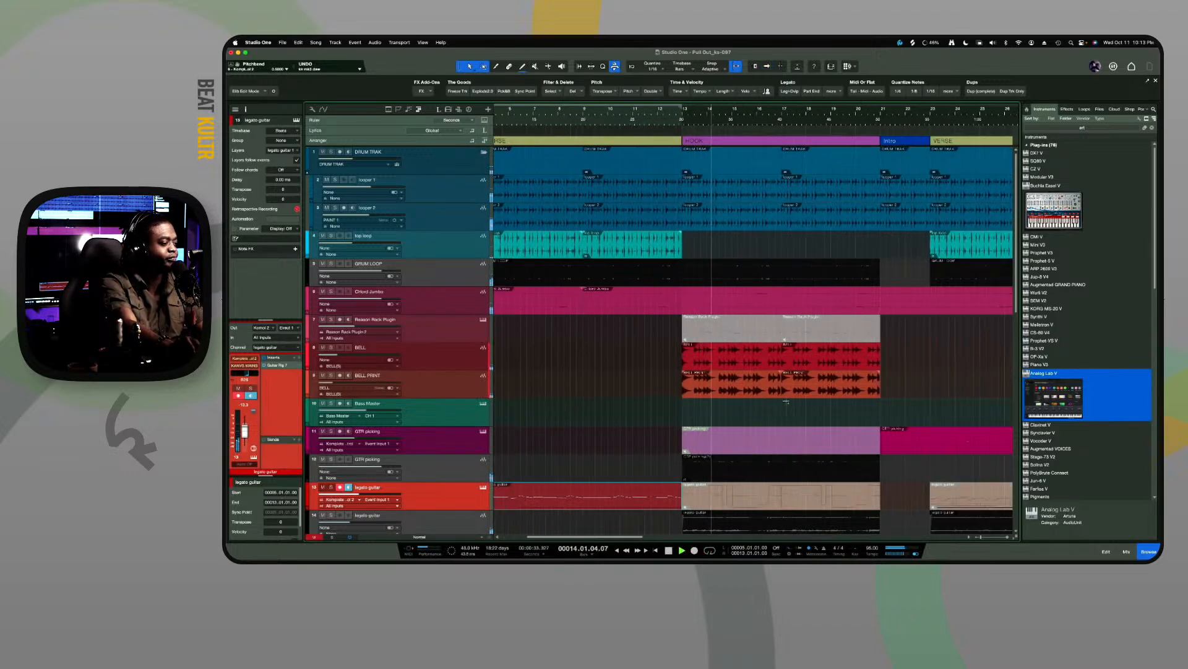
scroll(778, 412, left, 3)
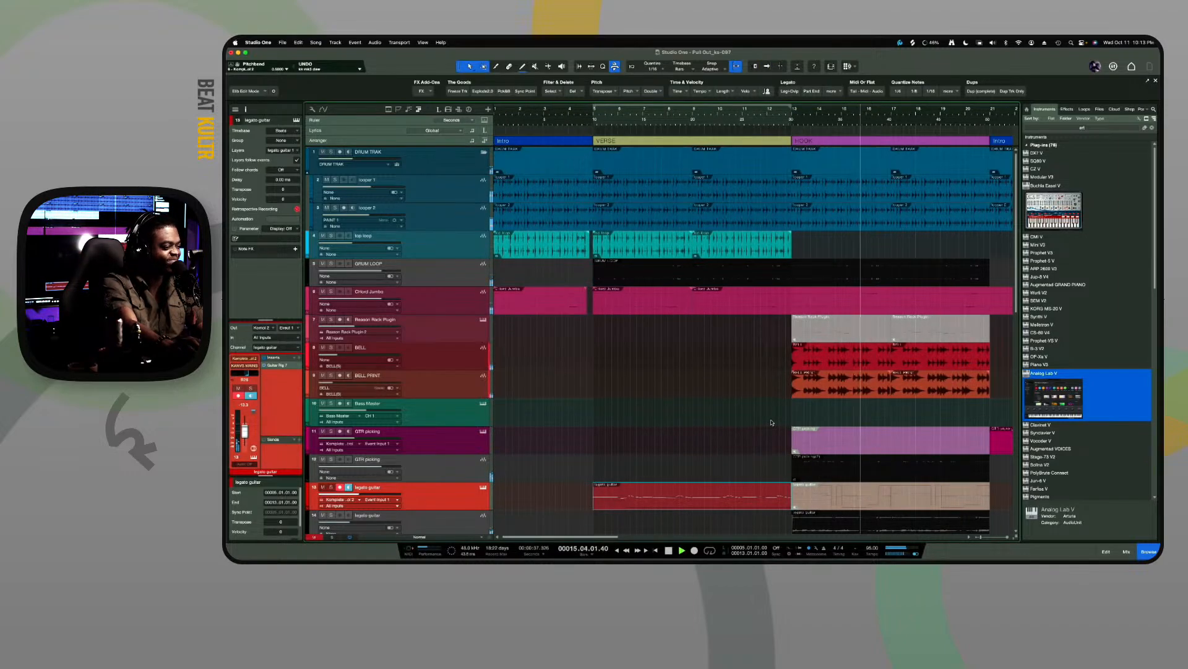
scroll(770, 503, down, 4)
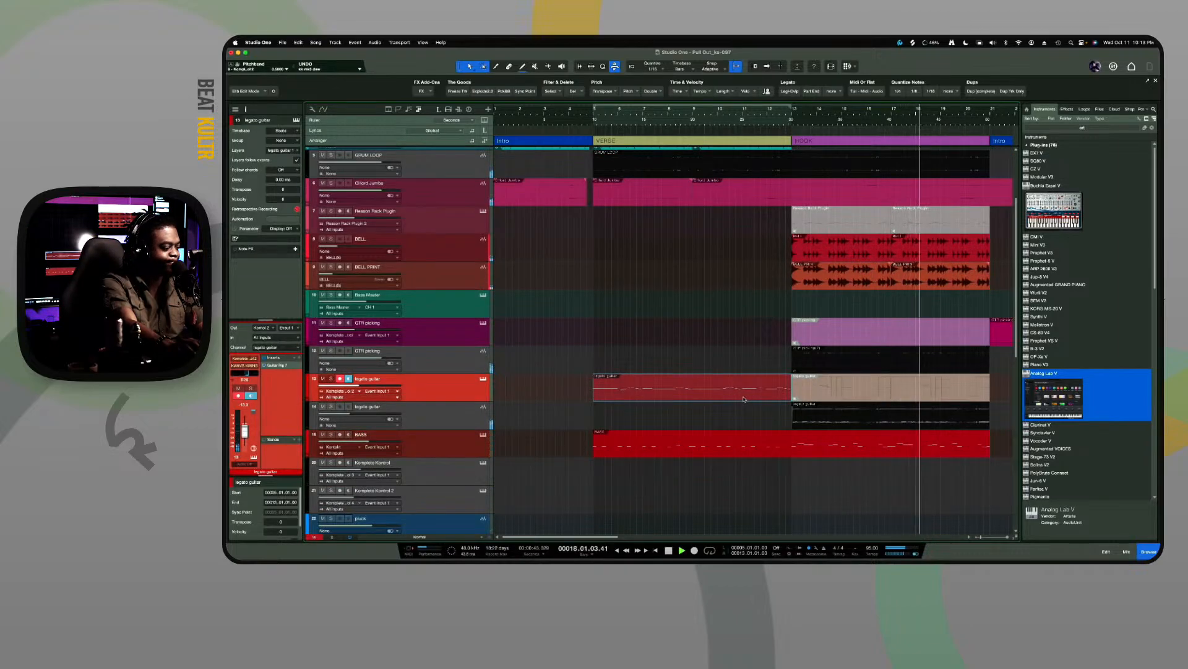
key(space)
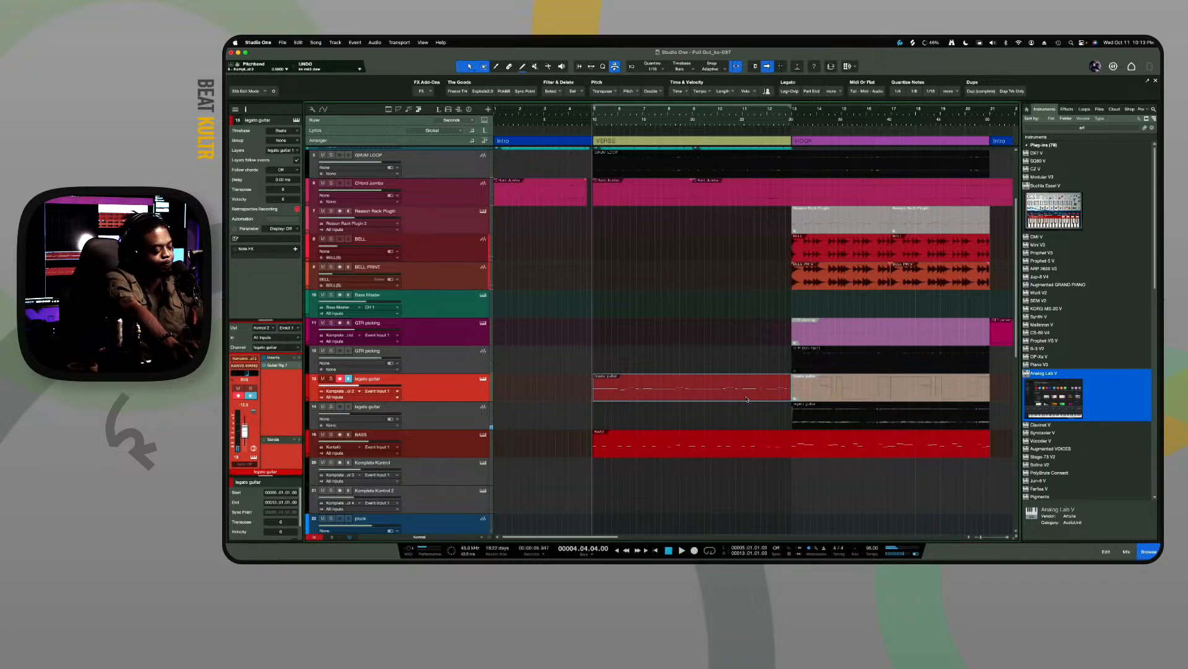
key(space)
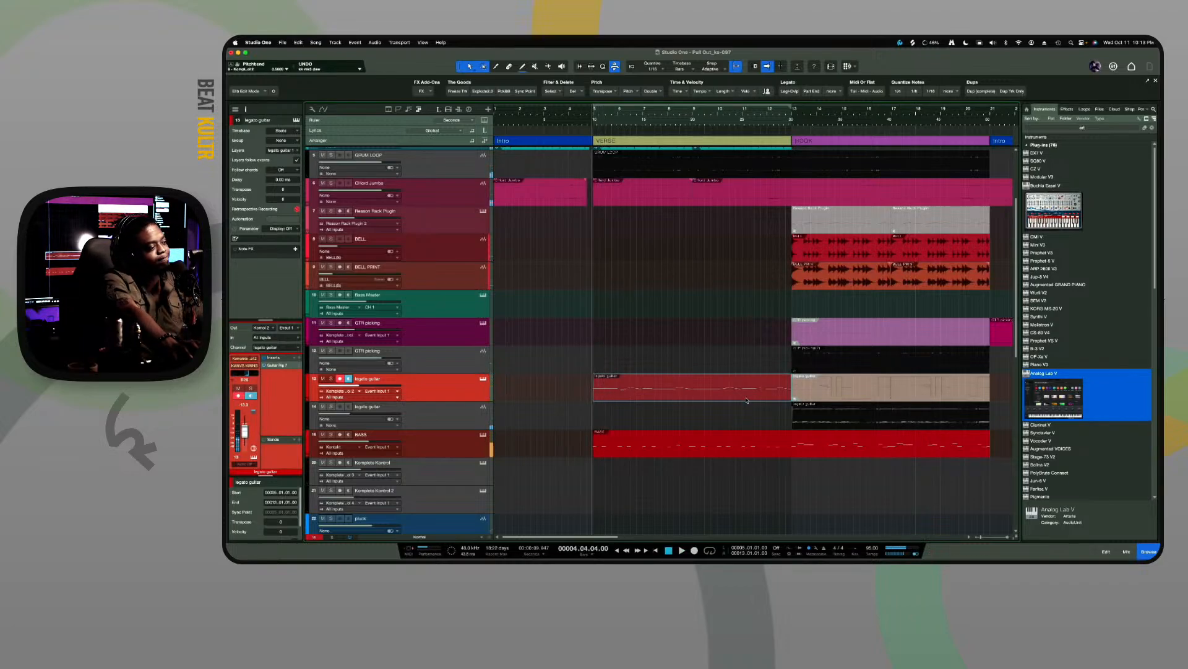
Delete the verse's legato guitar part and play the whole arrangement through without it
key(Delete)
key(space)
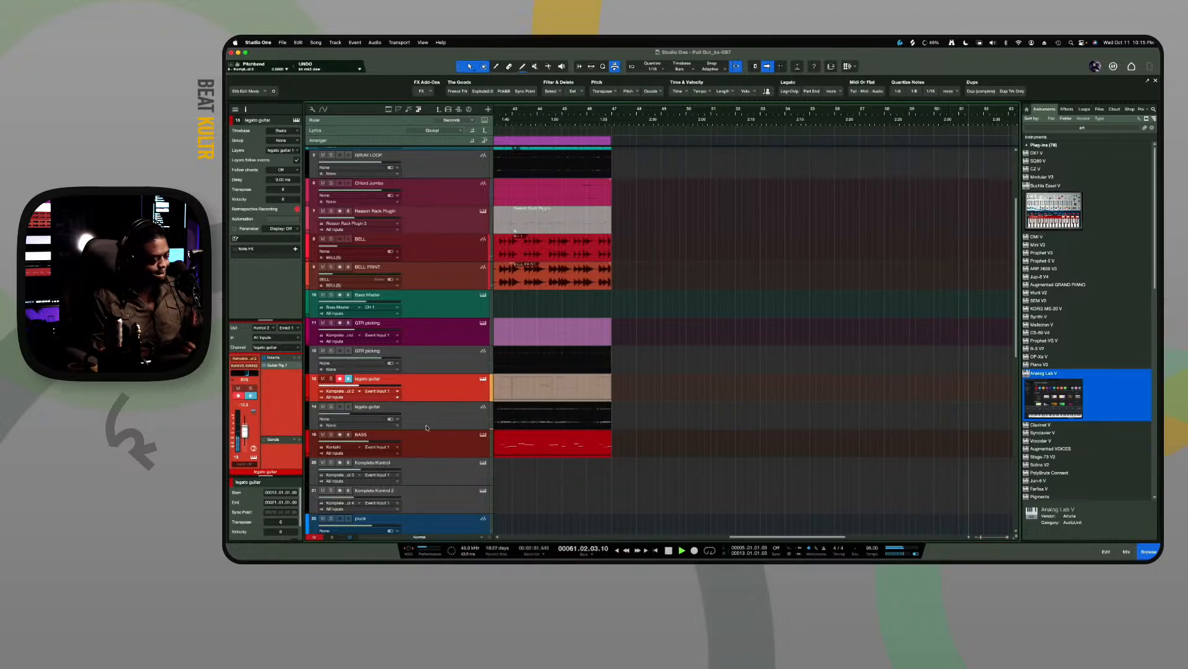
key(space)
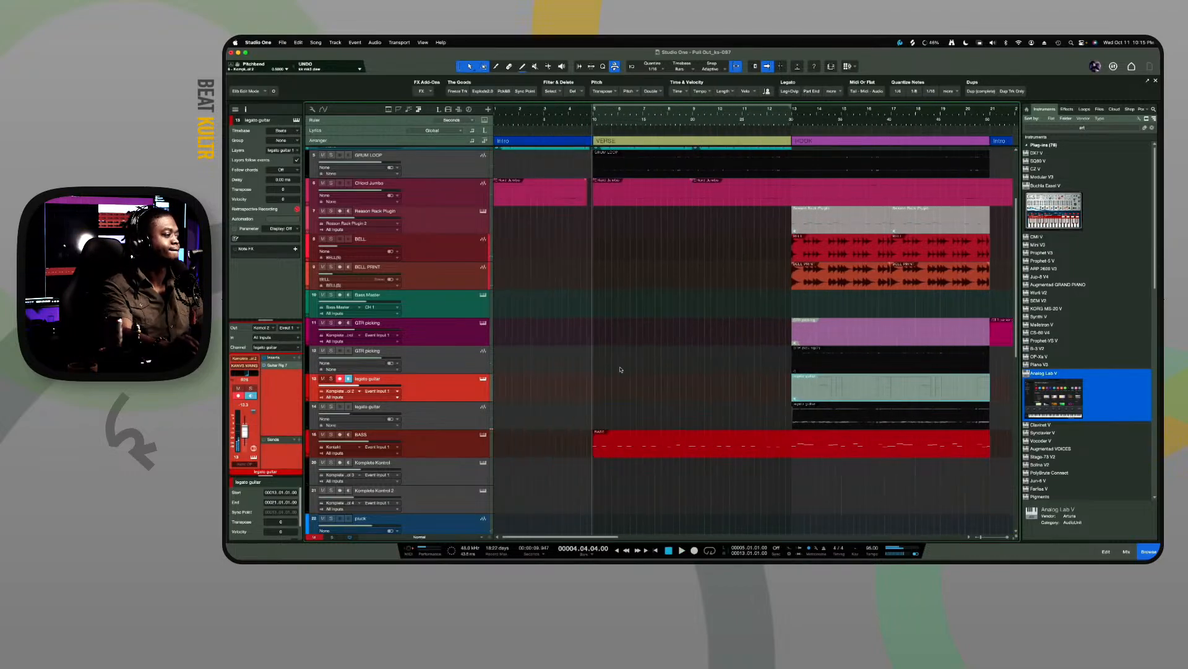
key(Caps_Lock)
key(Caps_Lock)
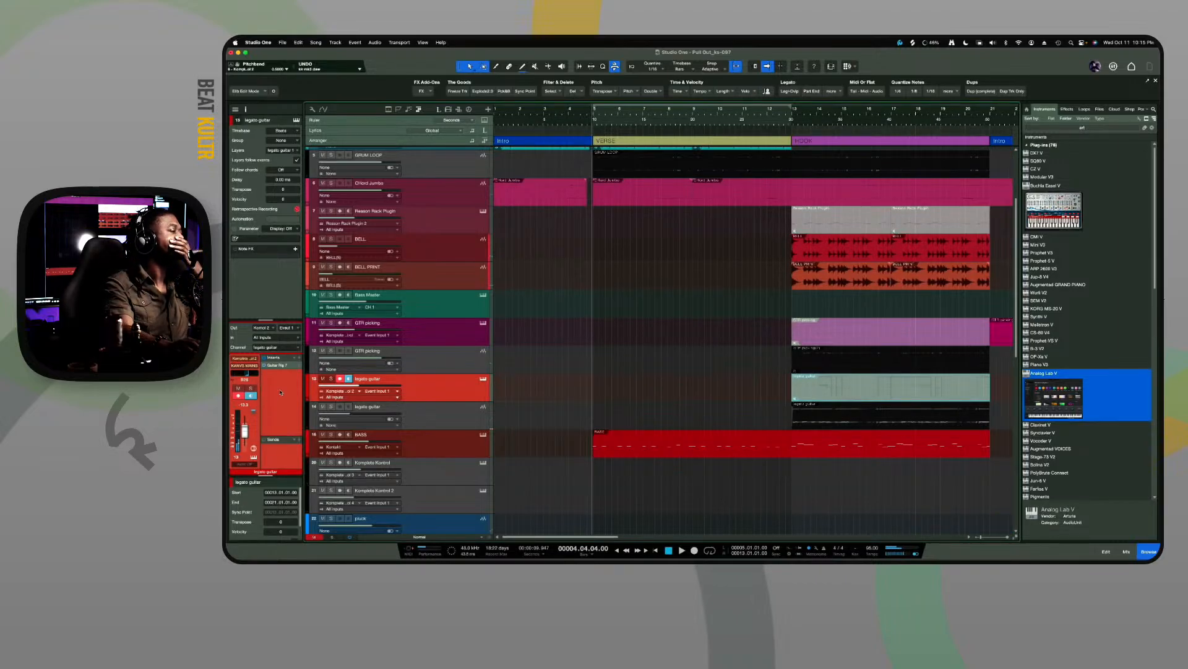
Open the legato guitar's instrument and examine its Tone effects down to the flanger, reverb and delay
click(484, 378)
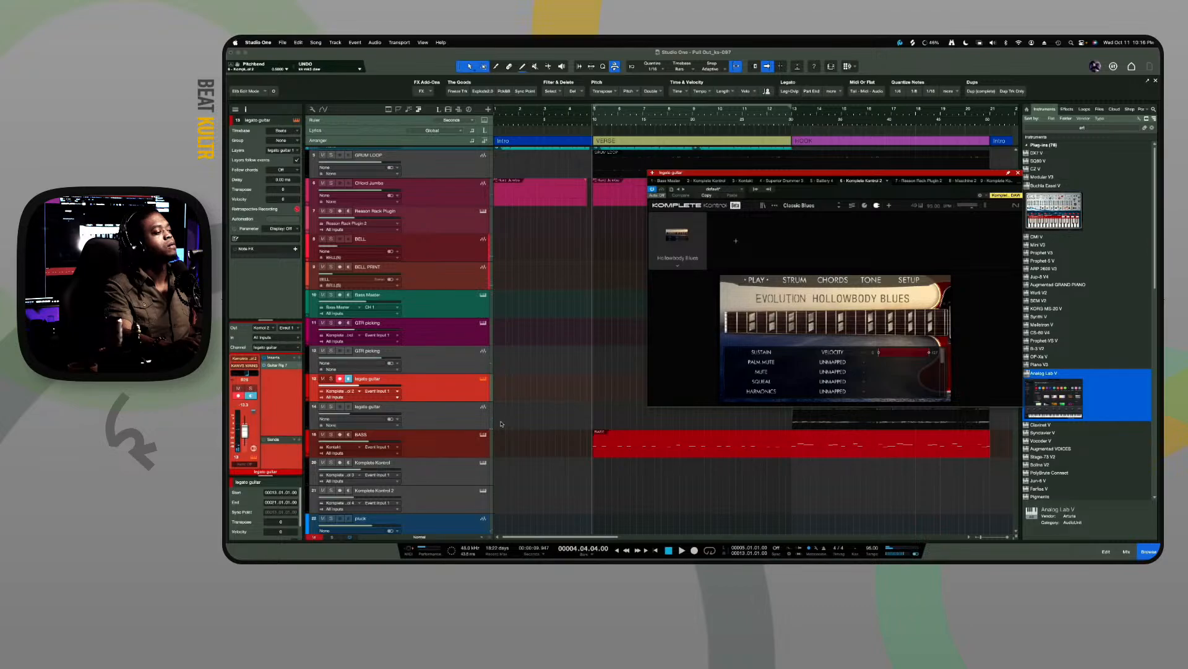
click(871, 280)
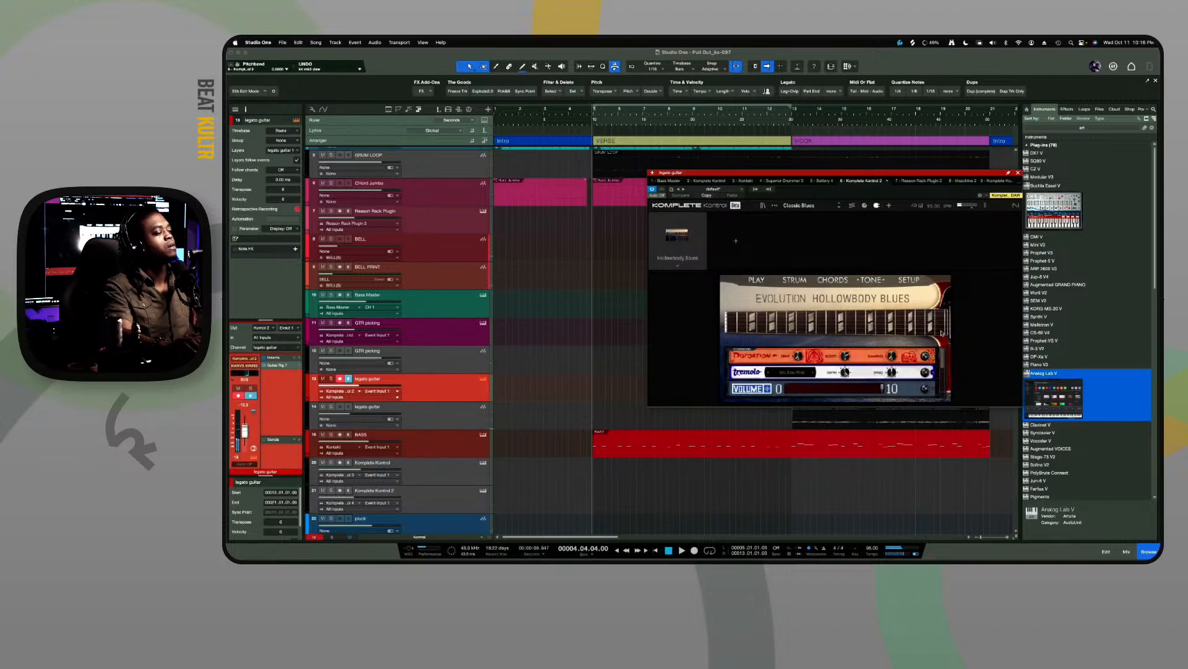
drag(942, 364, 946, 403)
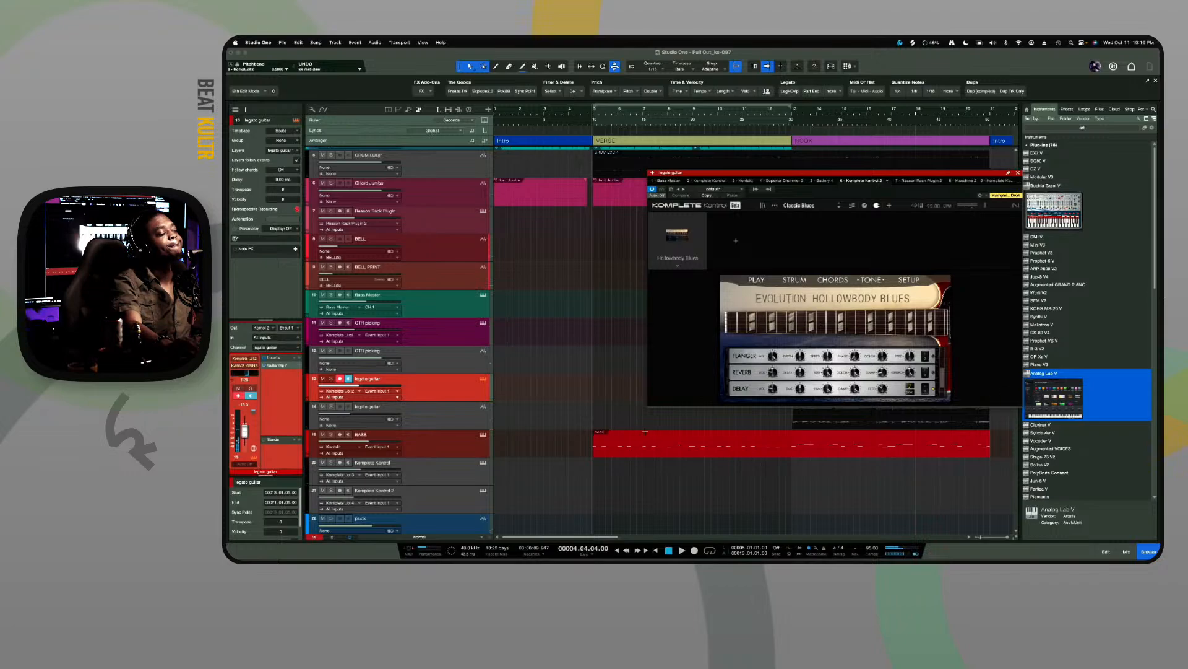
Add a Komplete Kontrol instrument track below the legato guitar and load Evolution Hollowbody Blues with the Classic Blues preset
click(1075, 127)
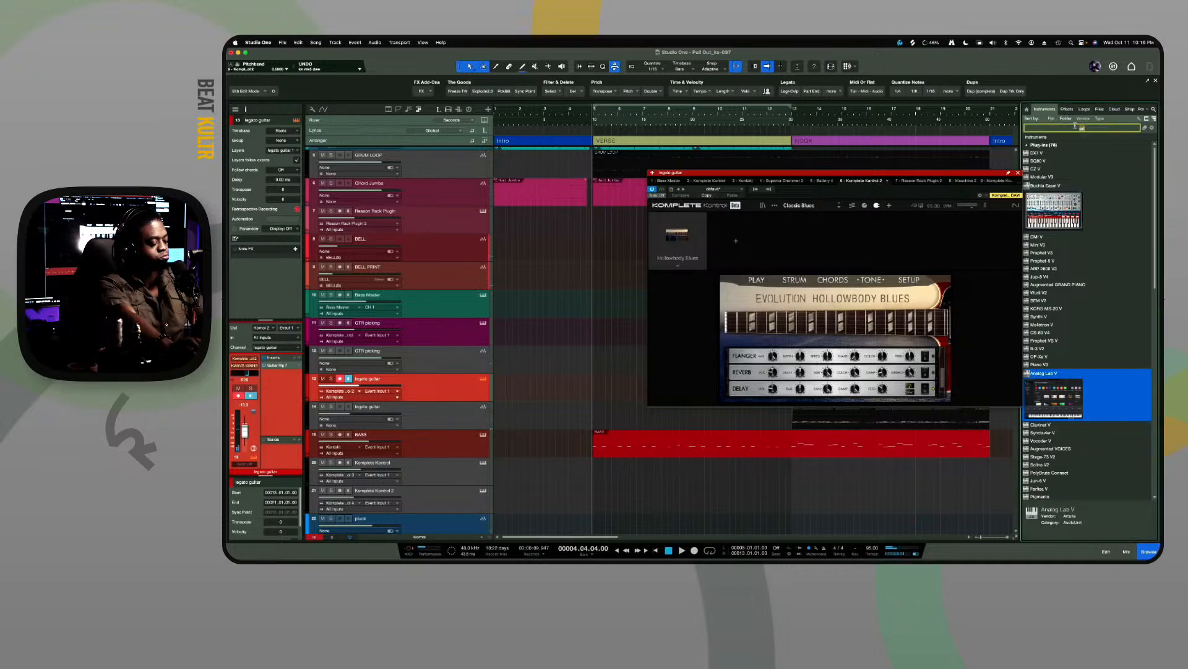
text(kon)
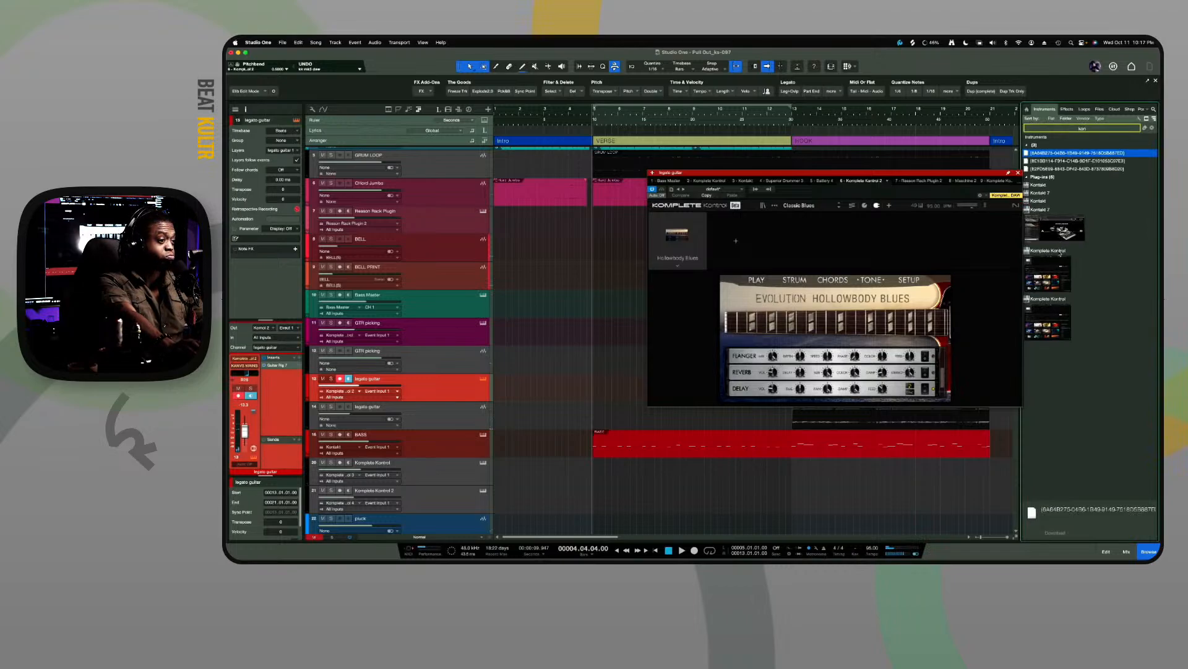
click(1059, 319)
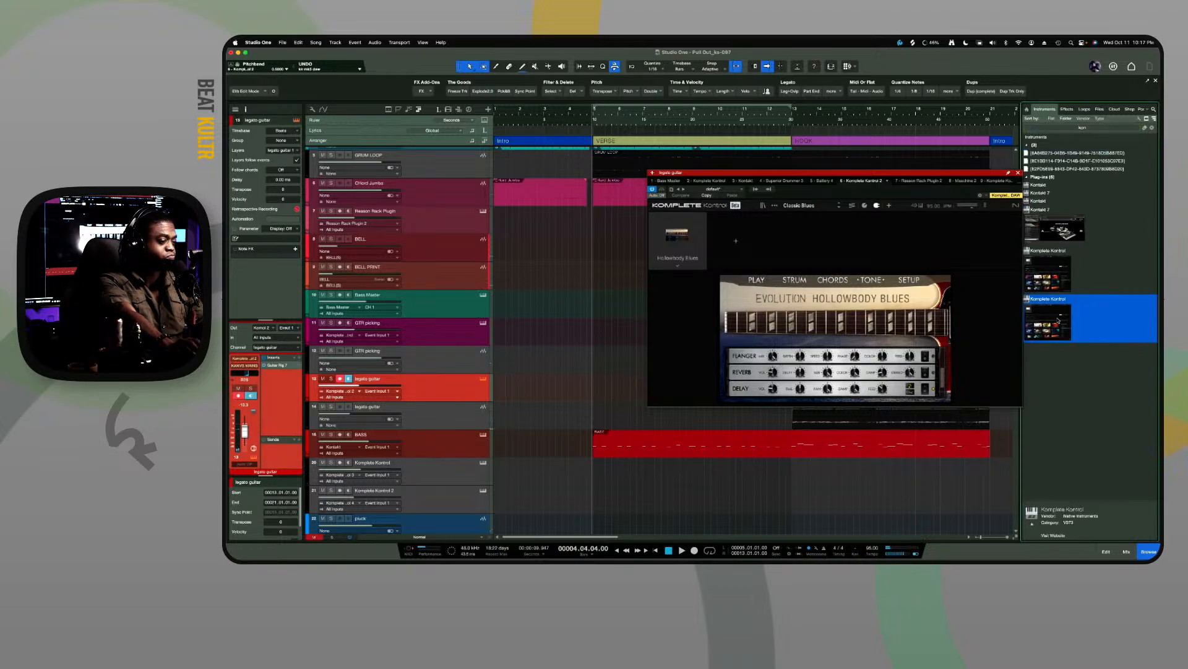
drag(927, 379, 569, 405)
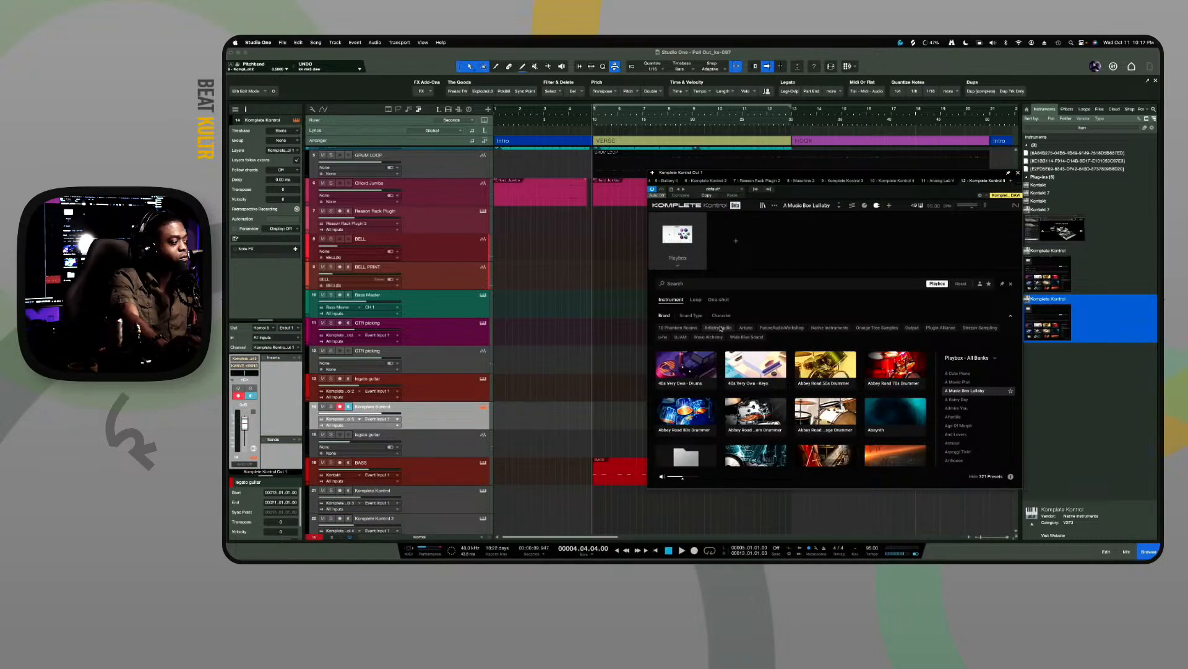
click(457, 391)
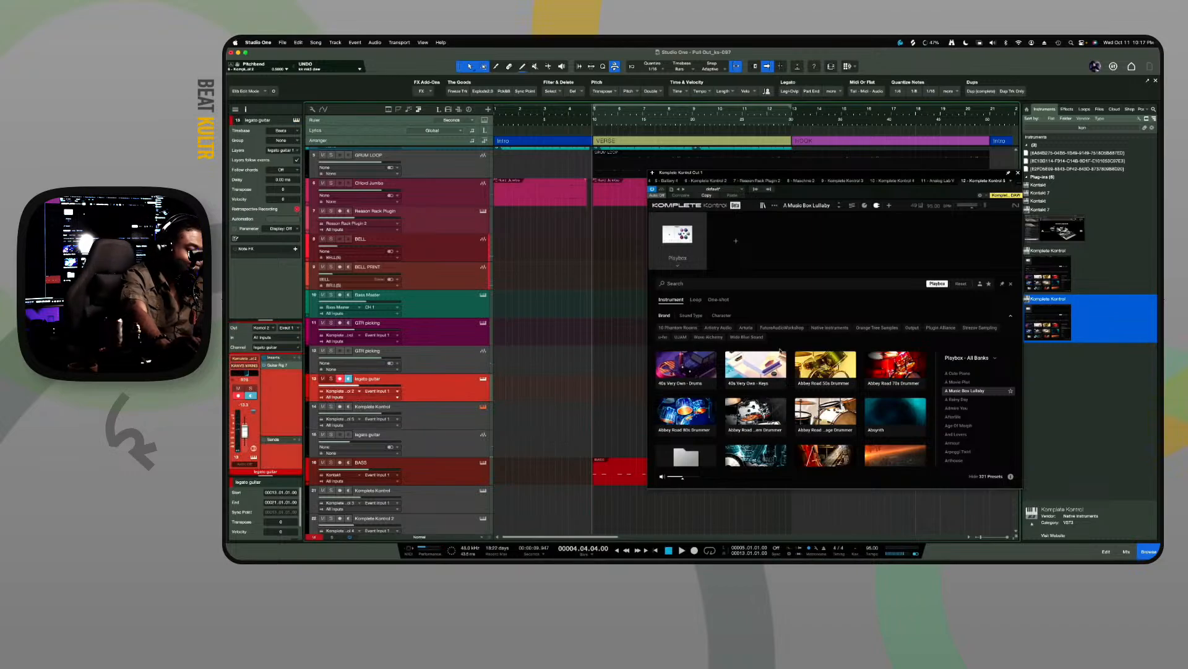
click(454, 411)
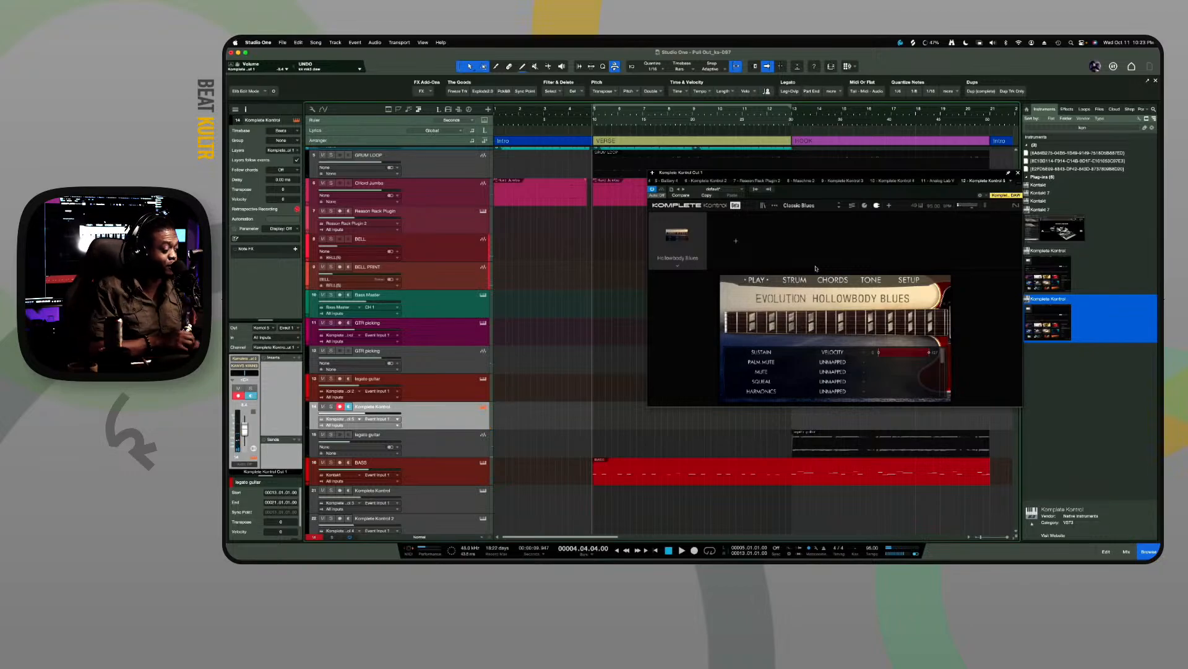
Play through the arrangement while performing on the new Komplete Kontrol track, and recover the performance as a part with Retrospective Recording
key(space)
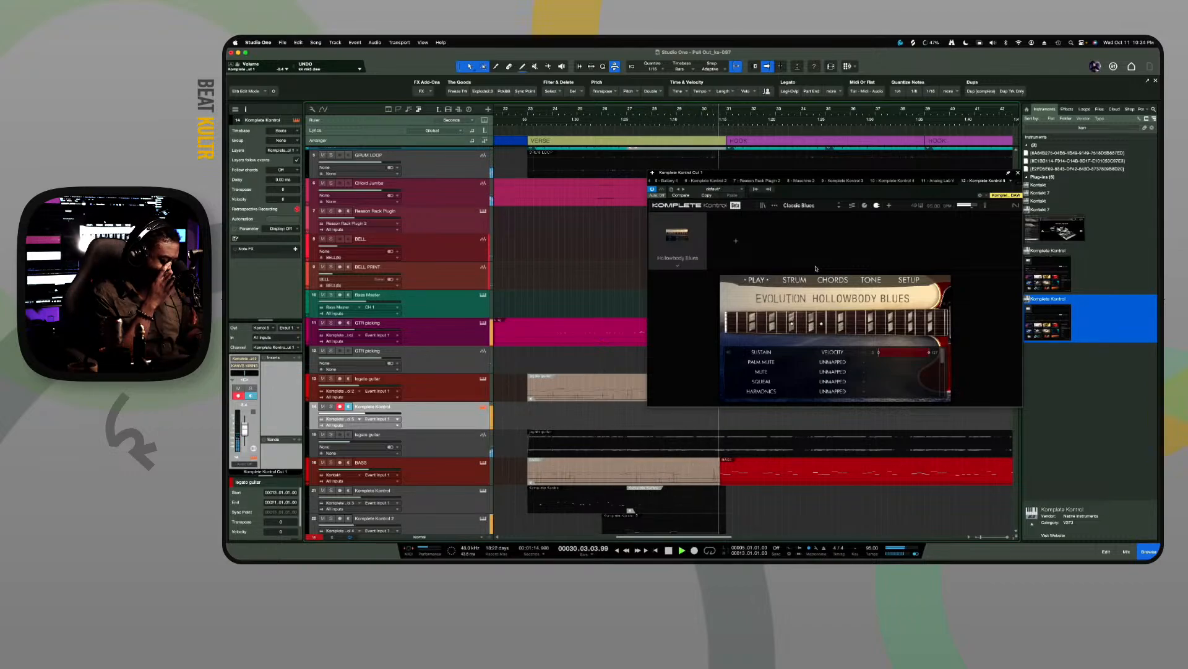
key(space)
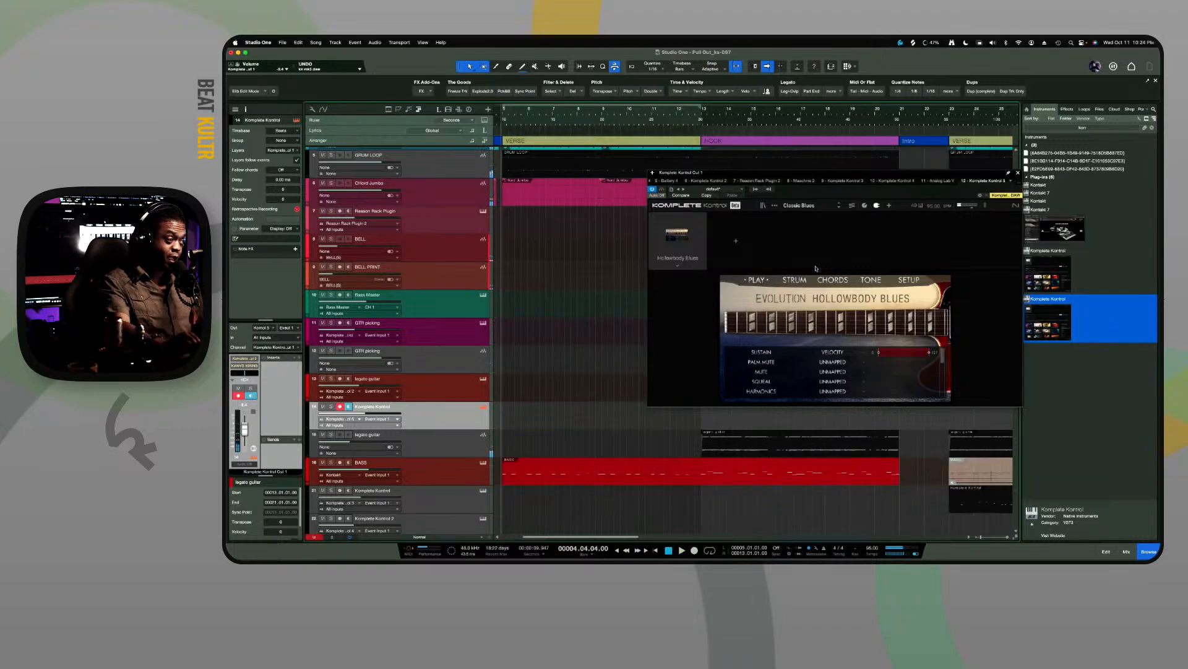
drag(765, 176, 864, 374)
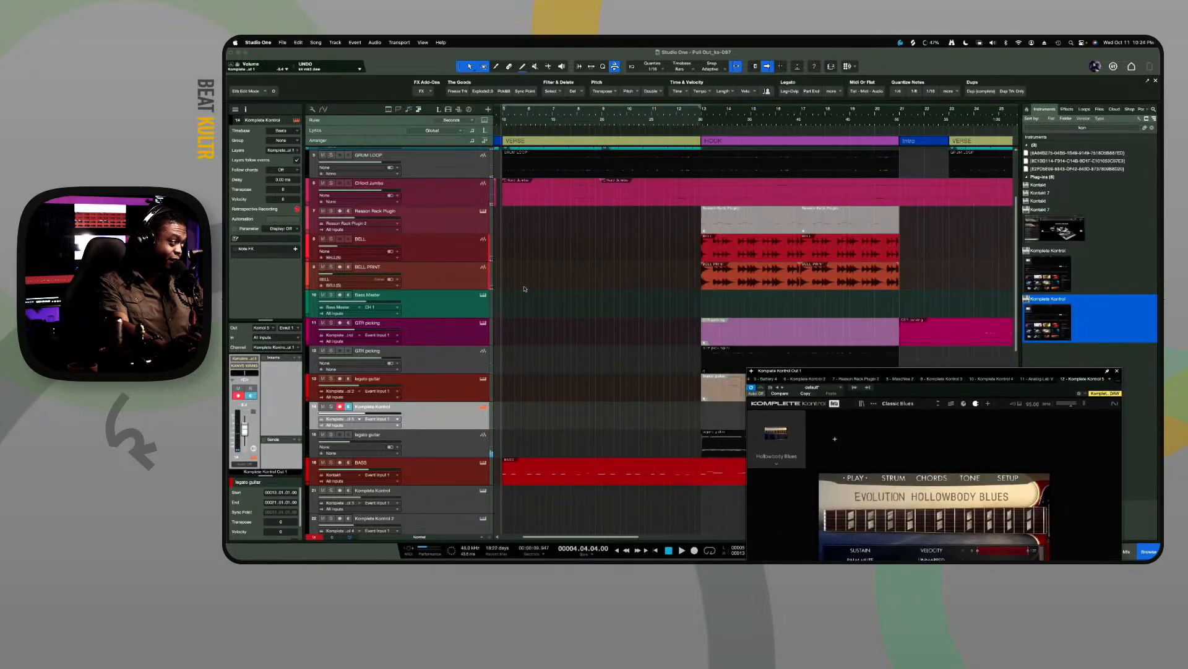
click(297, 209)
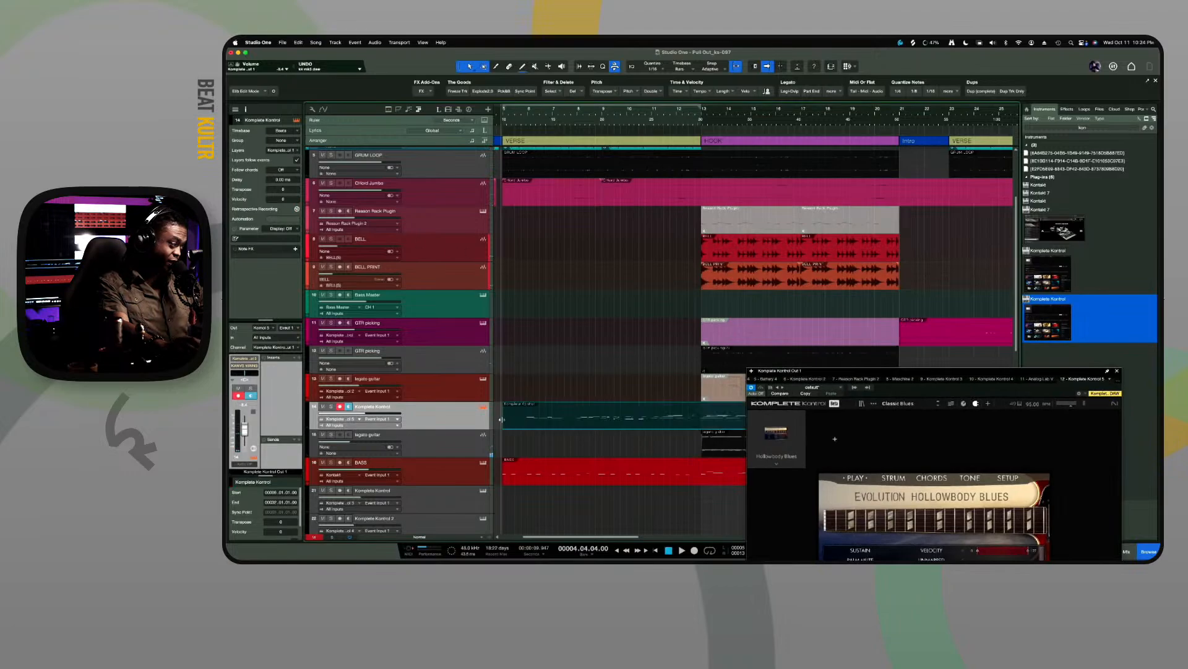
Trim the recovered guitar part's start to the beginning of the first hook and play from bar 13
drag(500, 419, 702, 418)
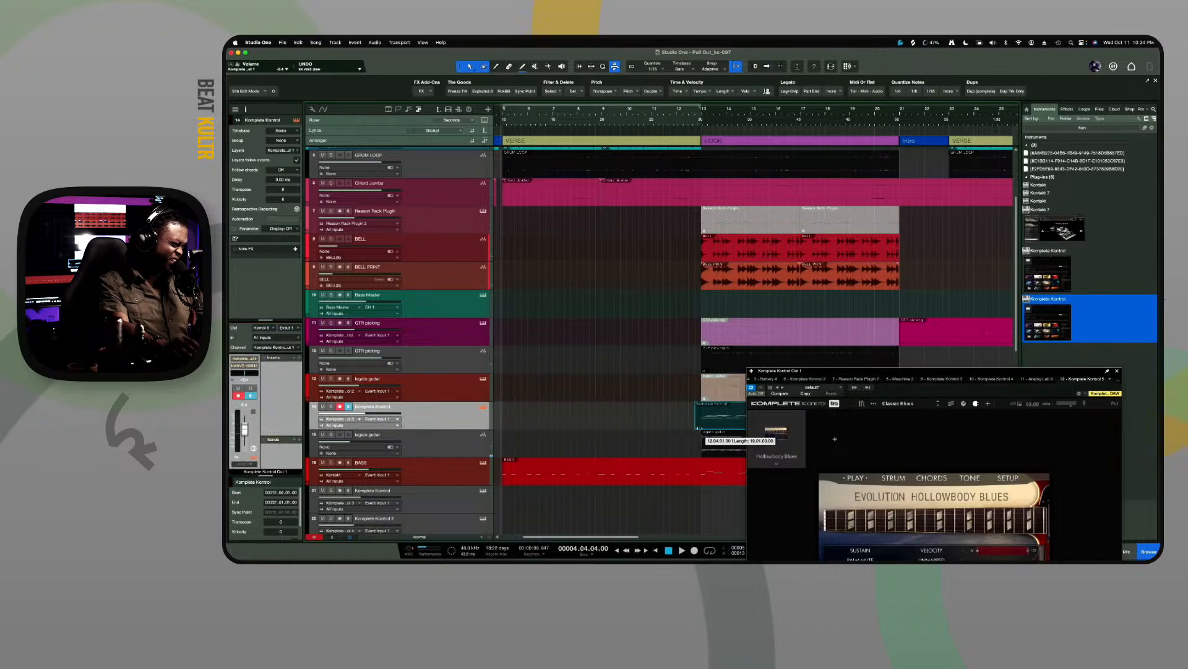
key(space)
key(space)
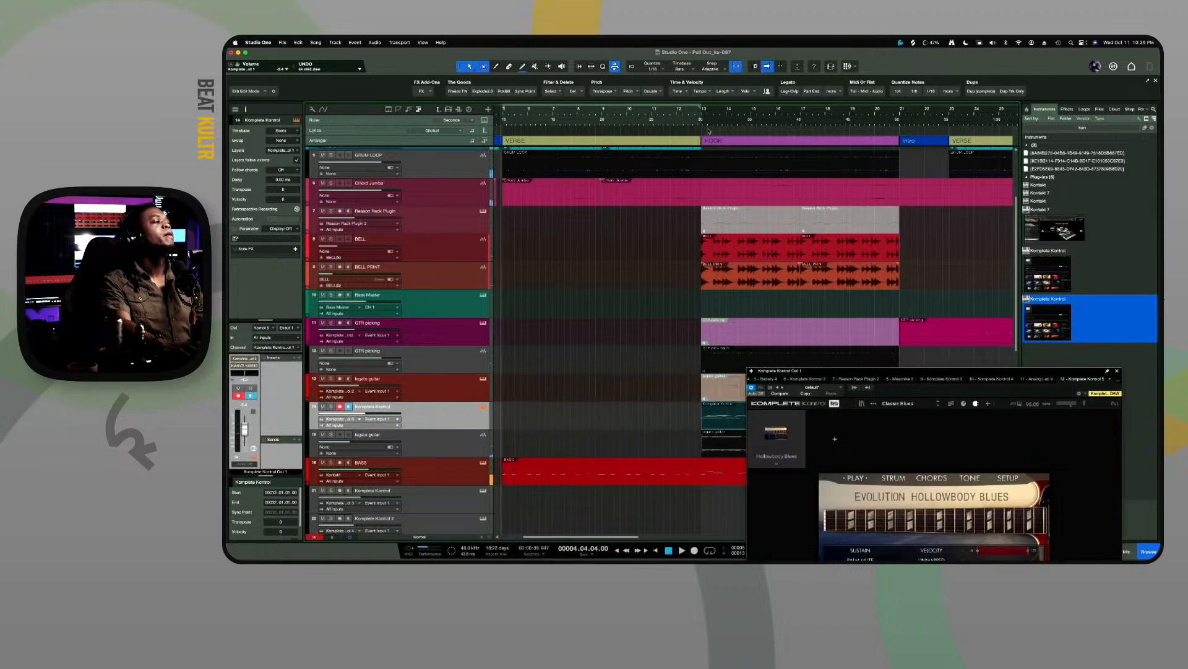
click(701, 122)
key(space)
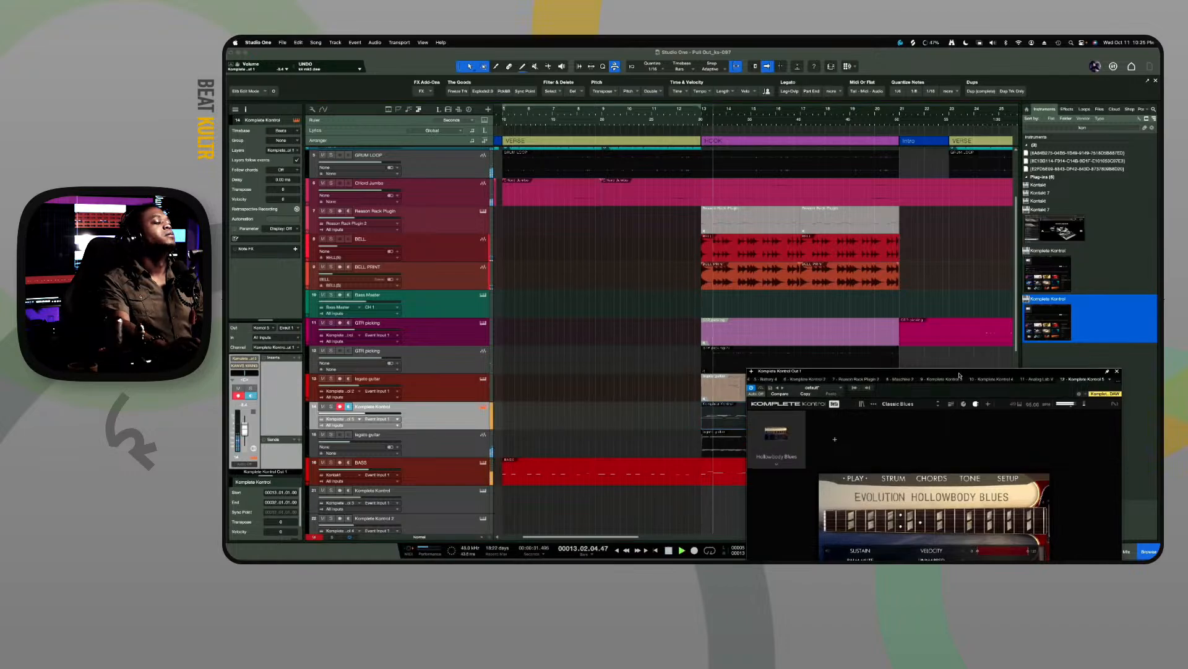
Move the instrument window out of the way and trim the recovered guitar part's start to bar 21, after the first hook
drag(898, 371, 957, 512)
scroll(853, 501, right, 8)
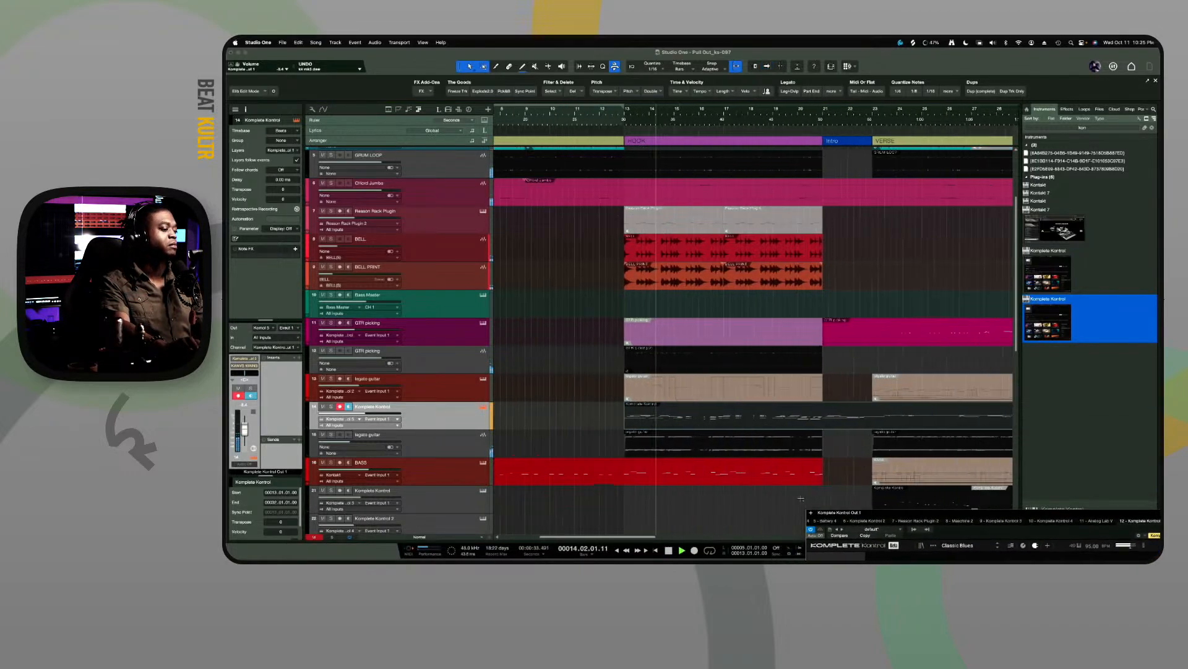
scroll(801, 499, left, 3)
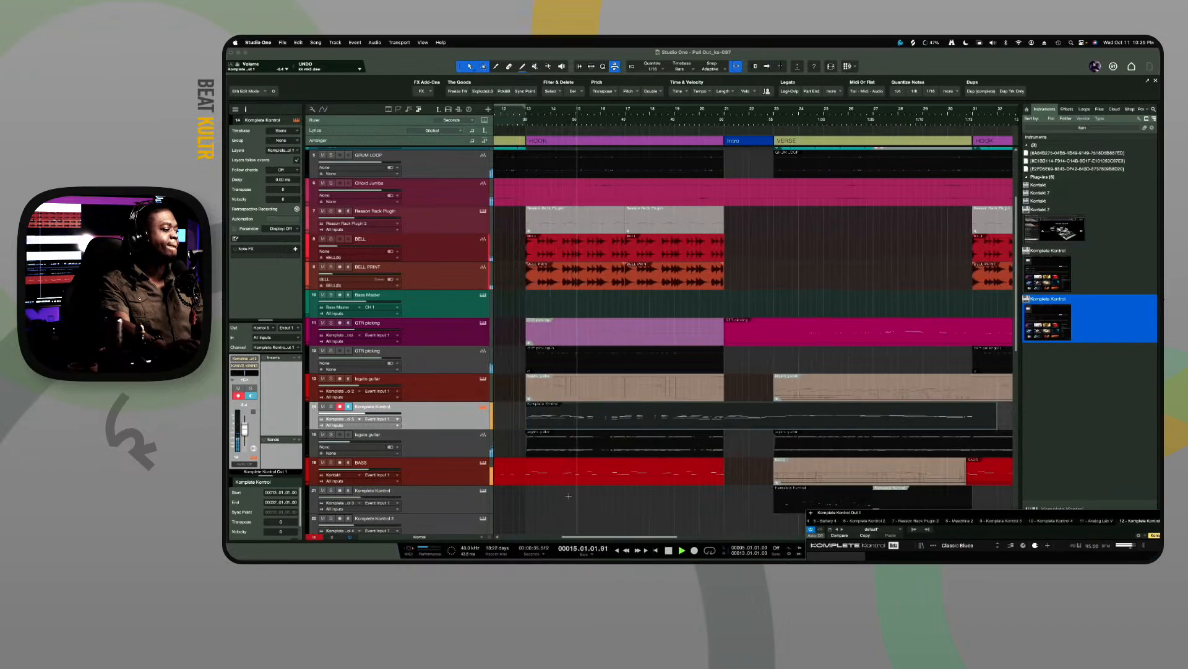
drag(524, 422, 723, 409)
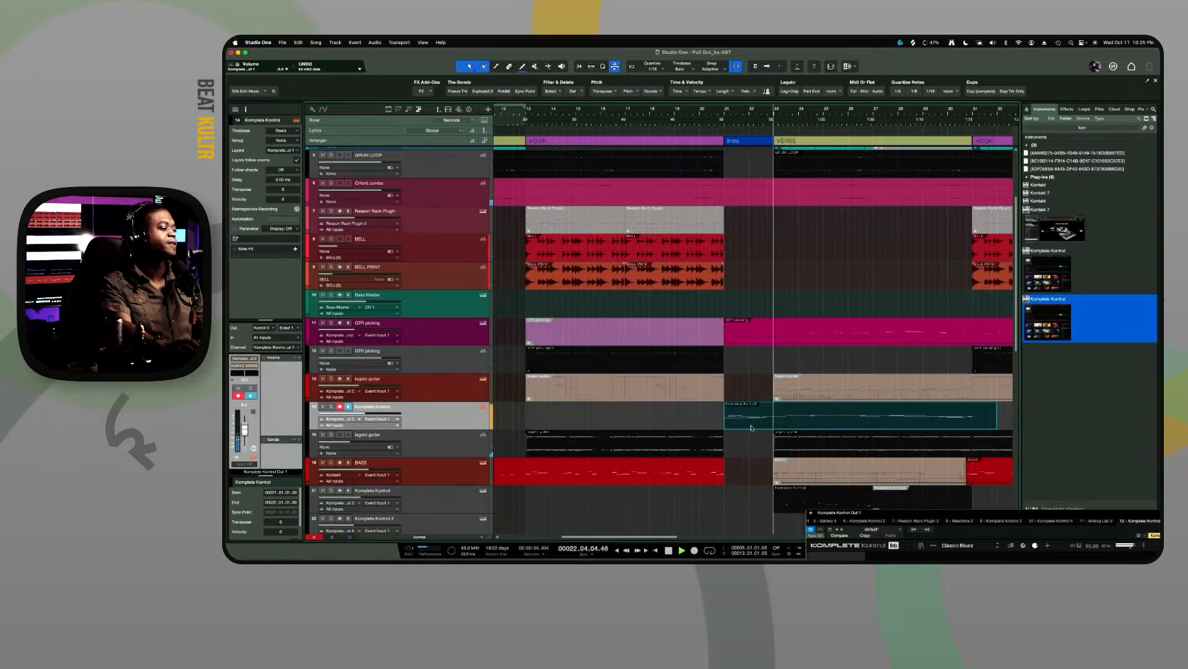
Open the trimmed guitar part in an enlarged note editor, play it from bar 21 and delete the unwanted notes at its beginning
double_click(744, 423)
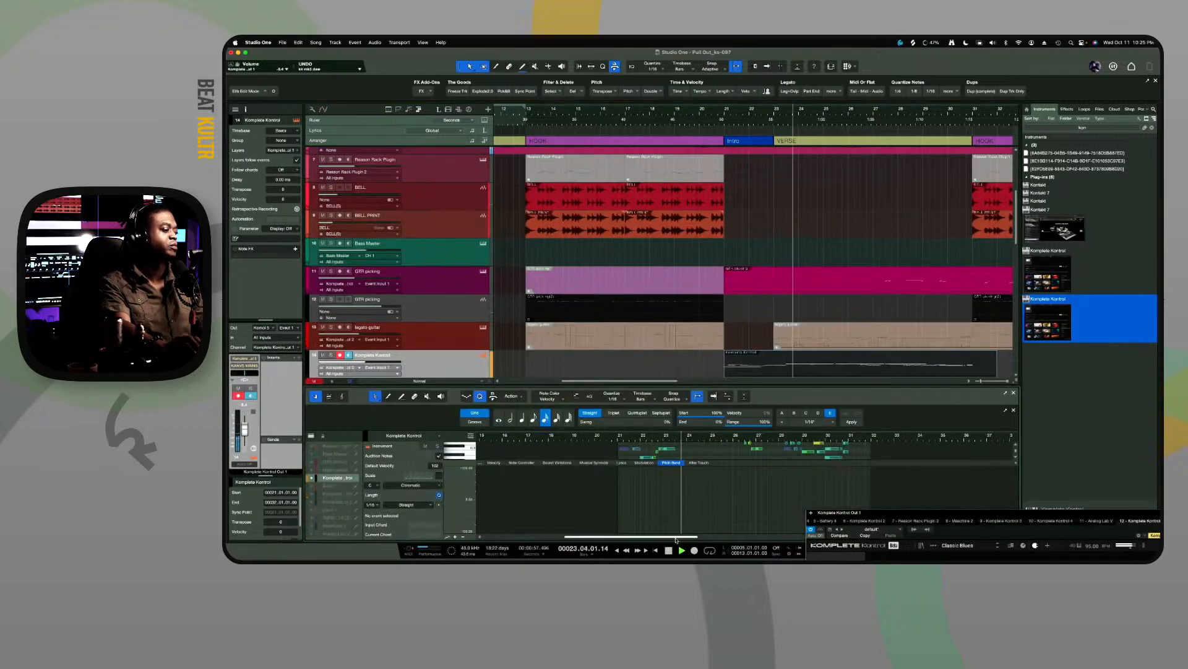
drag(650, 386, 644, 237)
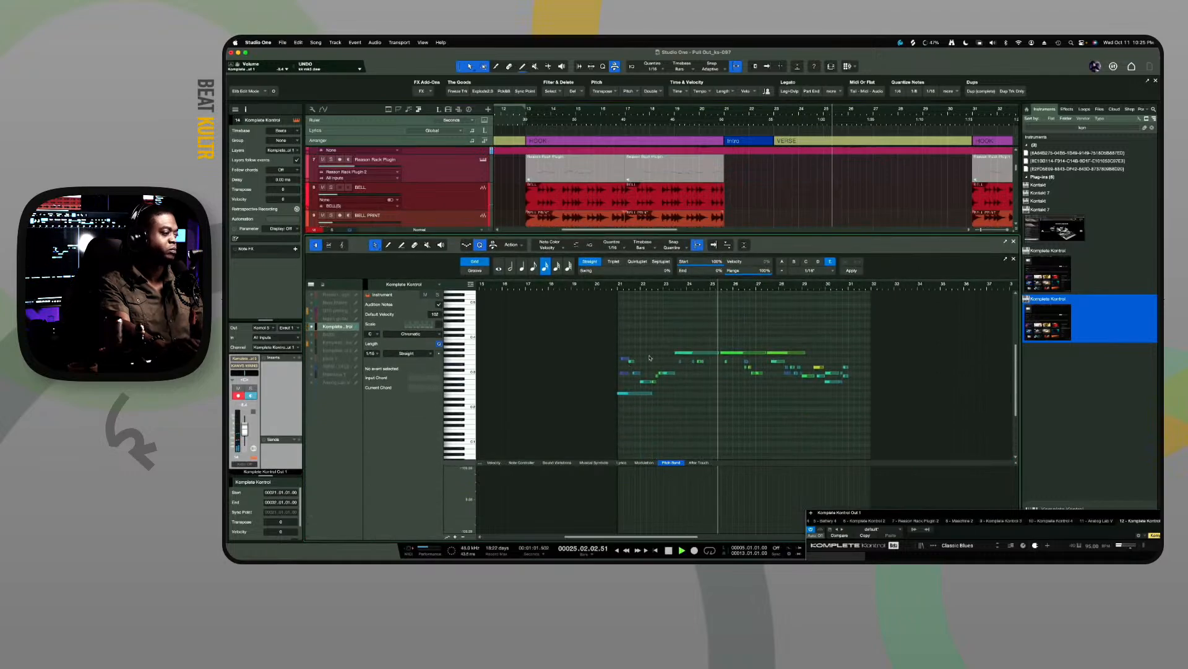
click(621, 286)
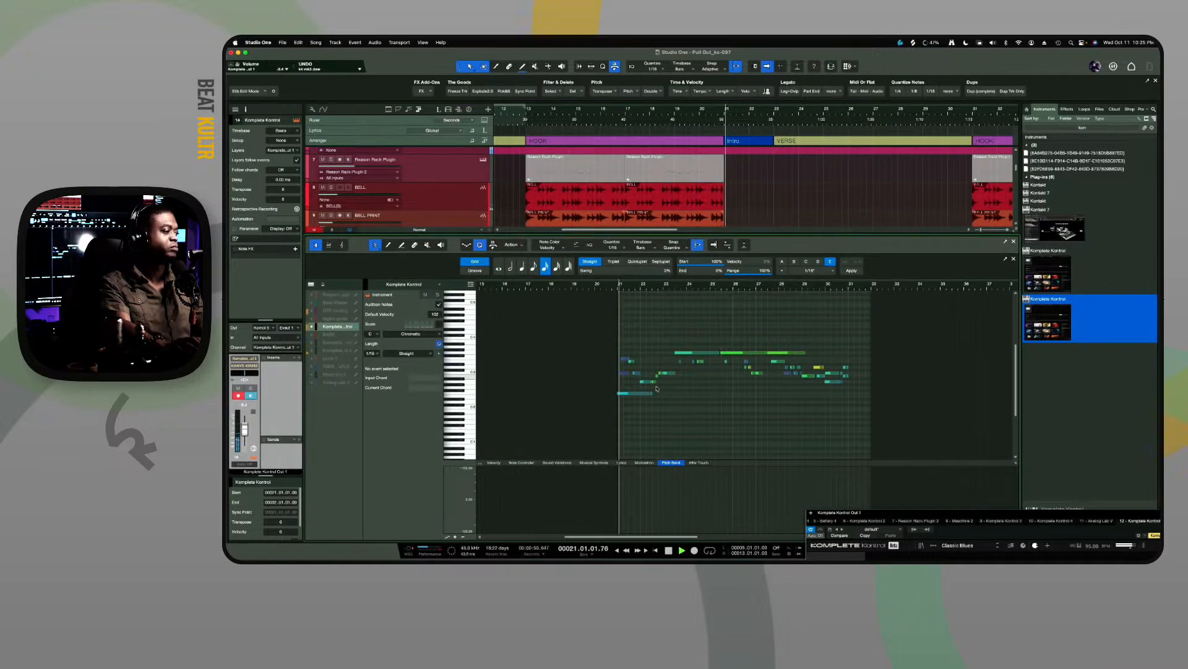
mouse_move(622, 347)
mouse_down()
mouse_move(668, 392)
mouse_move(618, 379)
mouse_move(612, 355)
mouse_up()
click(650, 406)
key(Delete)
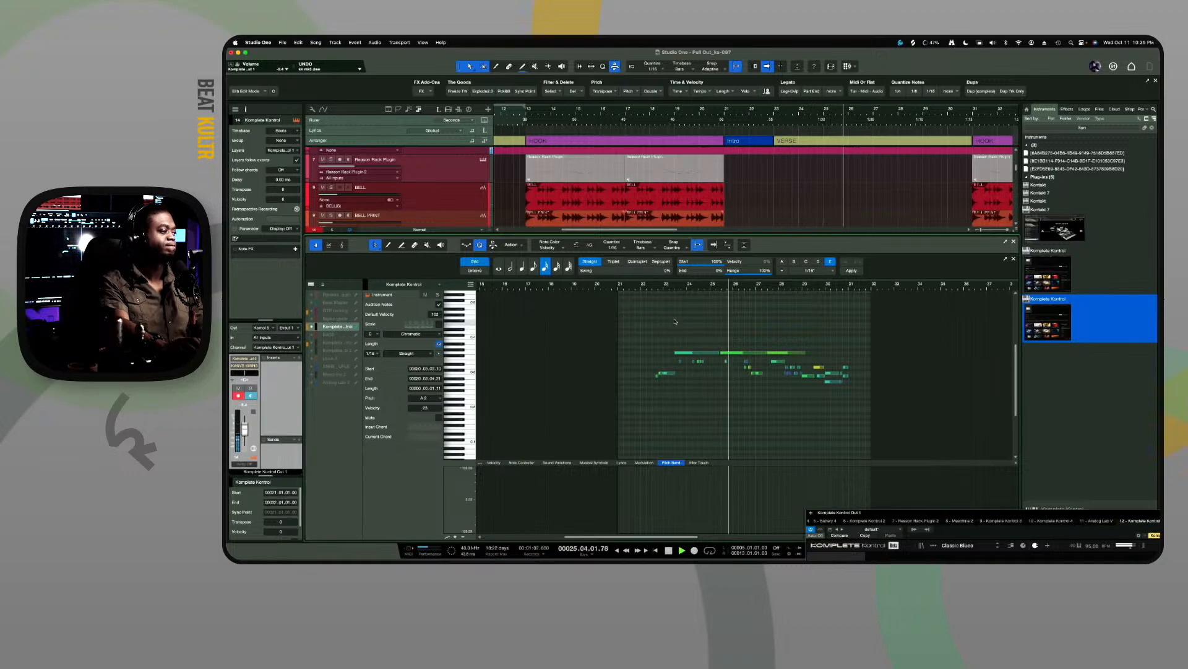
Shrink the note editor and play repeatedly from the first verse at bar 5 to rehearse a guitar line
drag(696, 234, 696, 426)
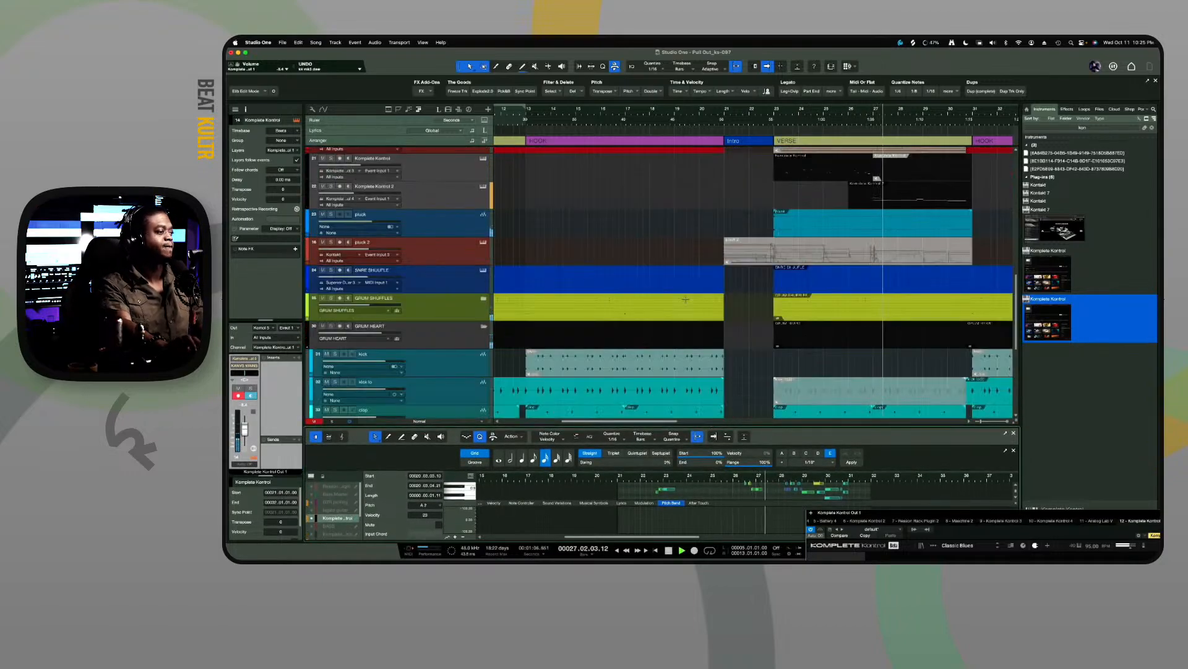
scroll(685, 299, up, 5)
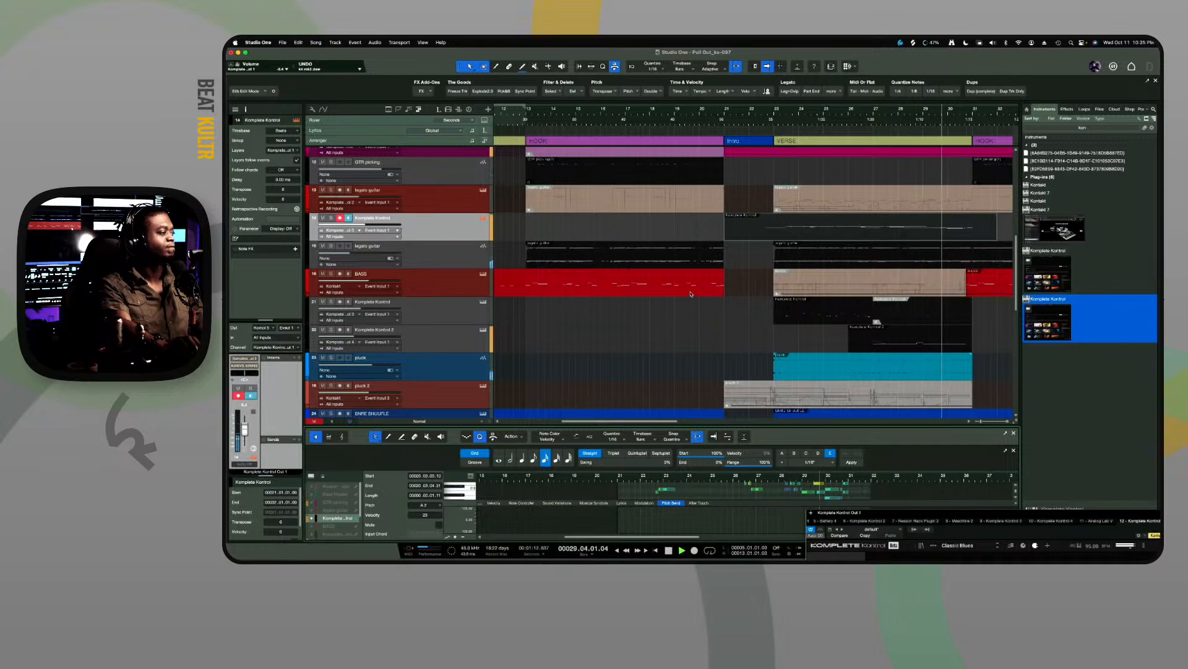
scroll(543, 237, left, 10)
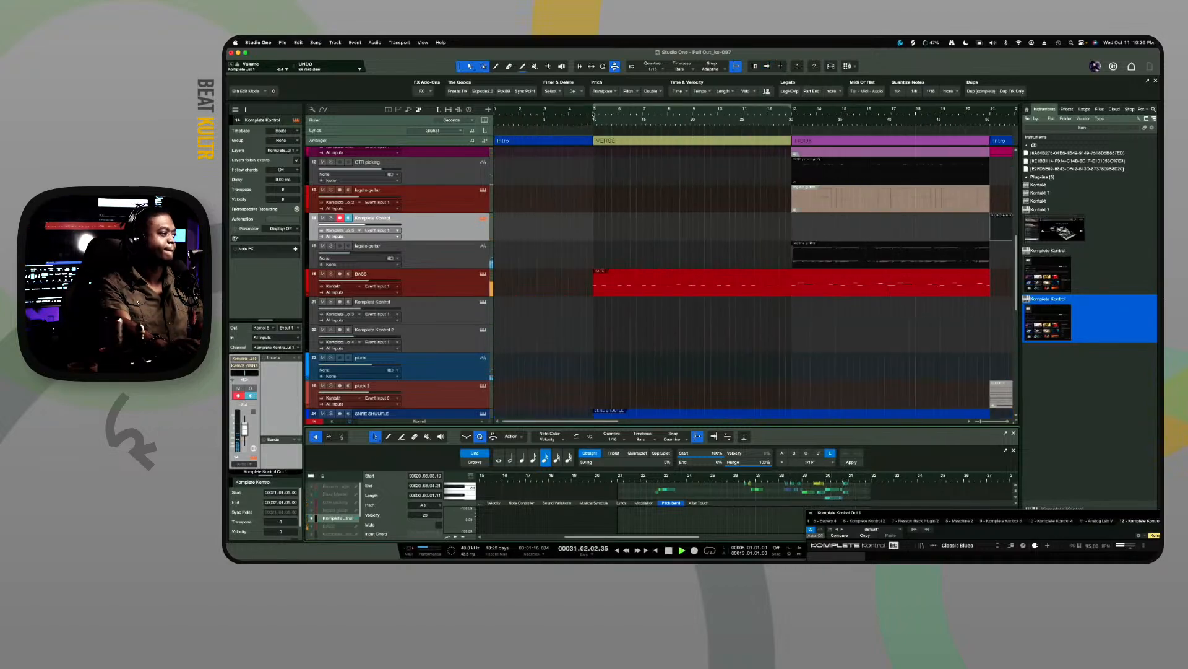
key(space)
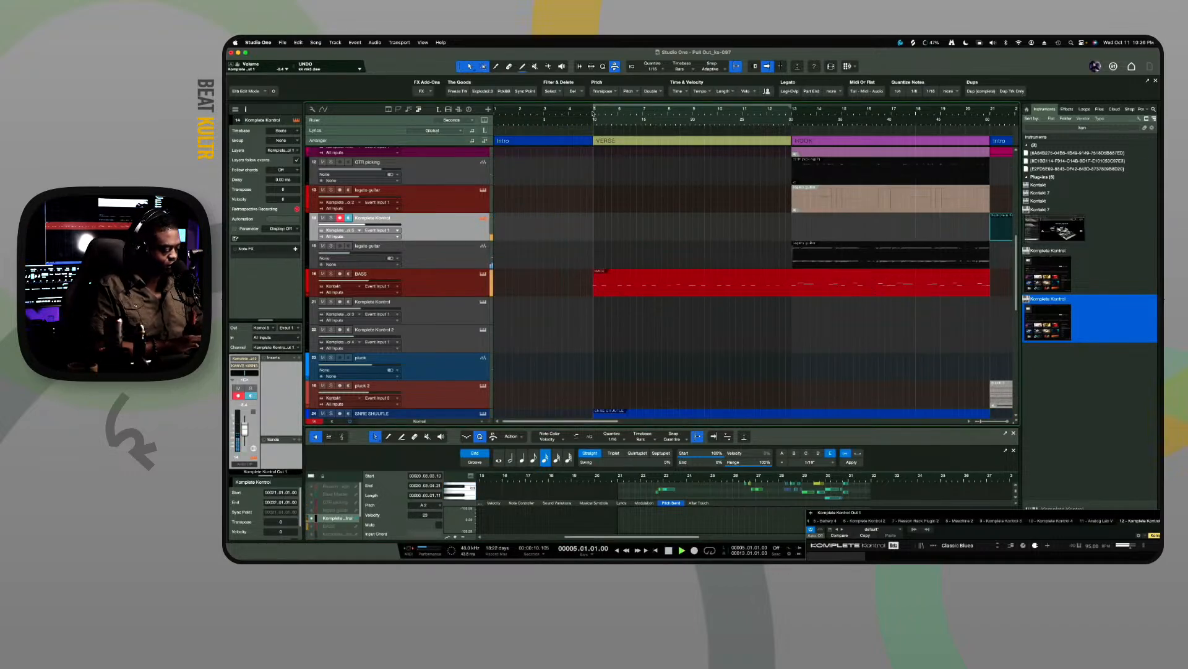
key(space)
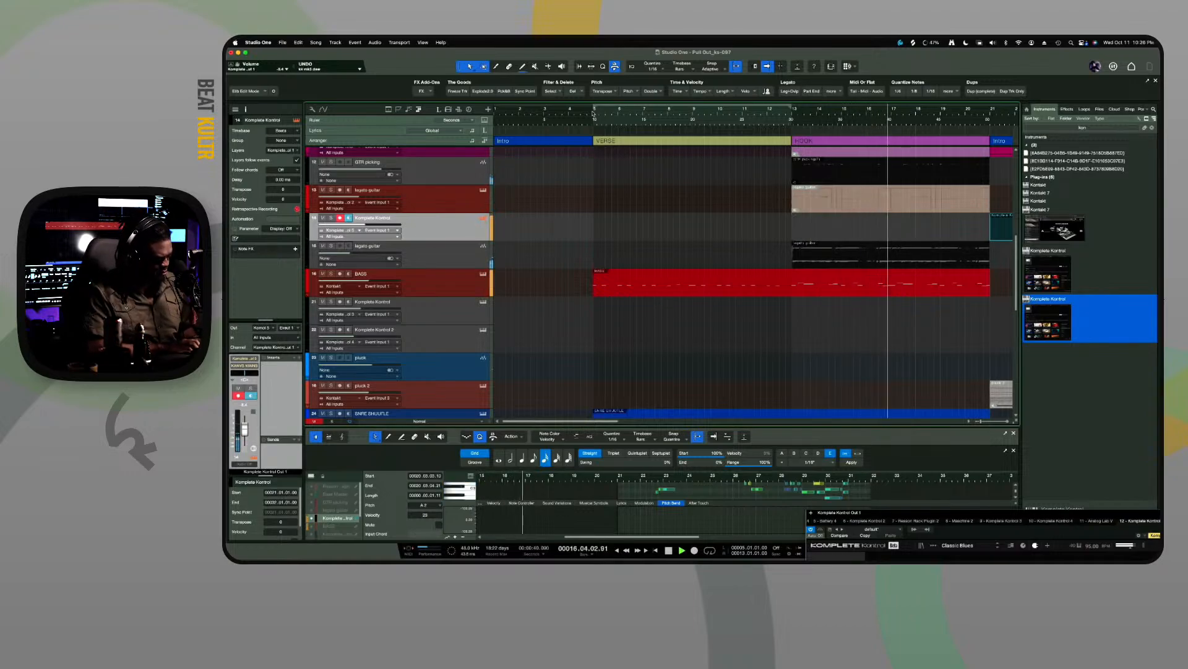
key(space)
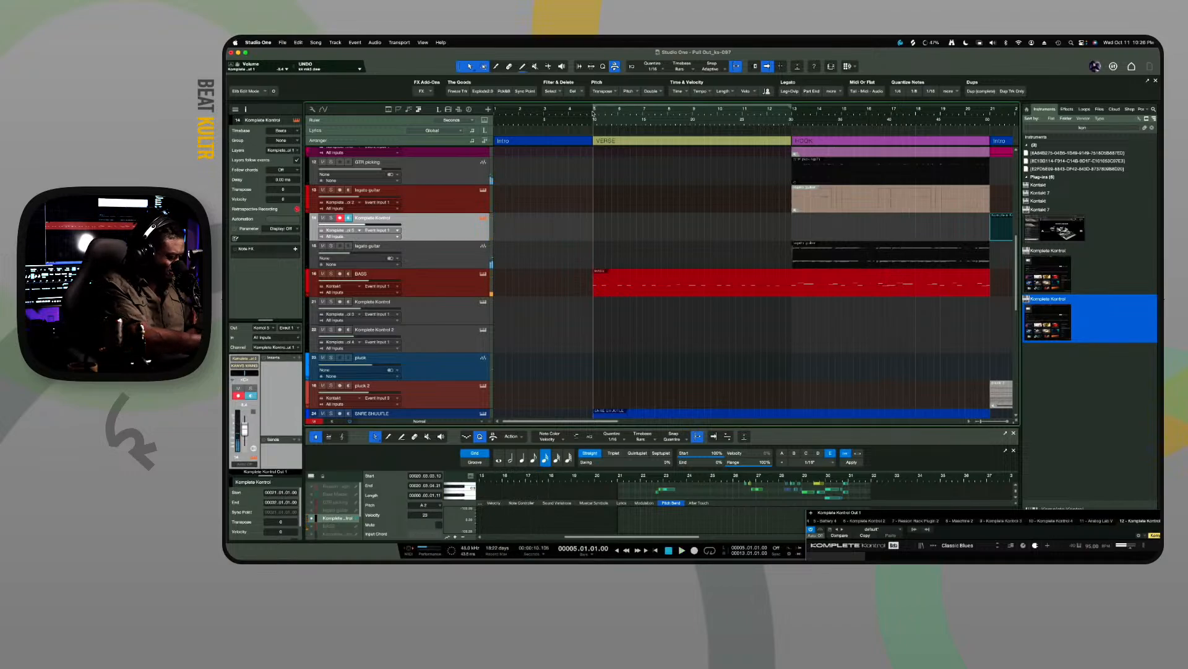
key(space)
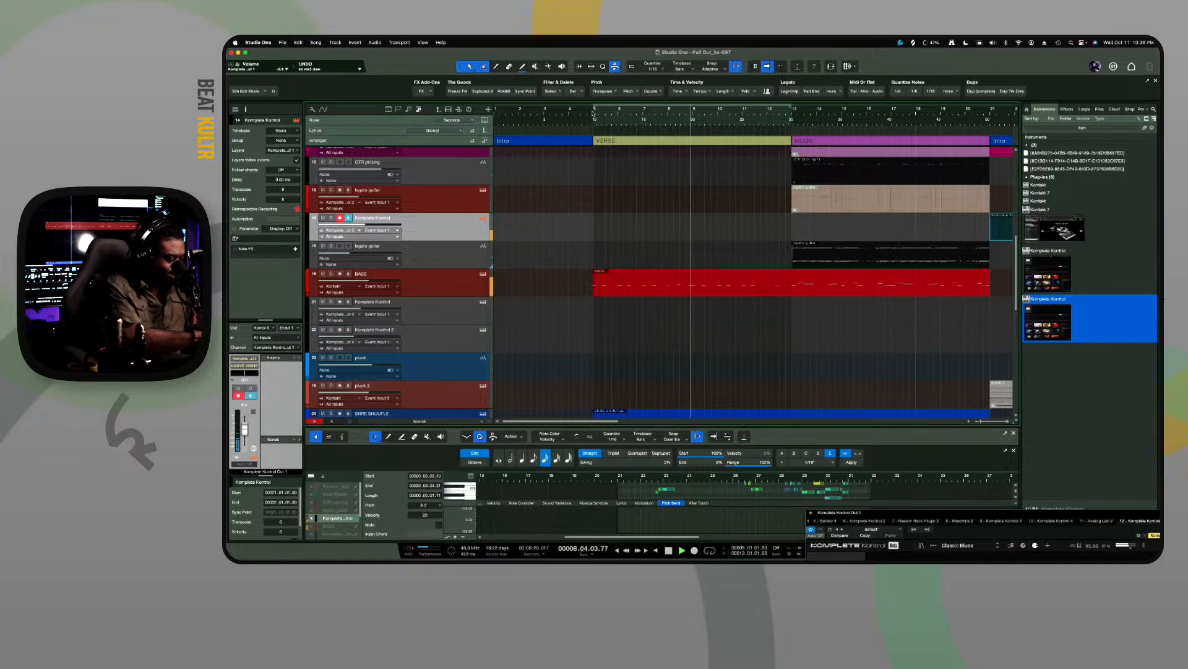
key(space)
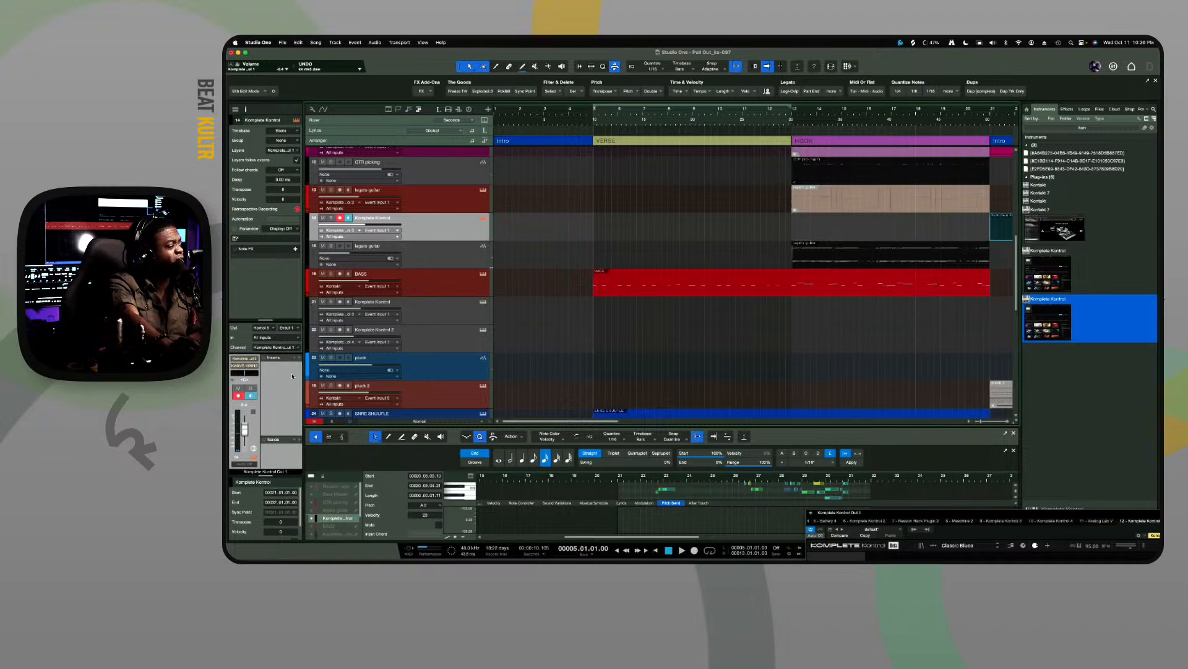
Find the Raum reverb among the effects and insert it on the new Komplete Kontrol guitar track
click(1066, 110)
text(rau)
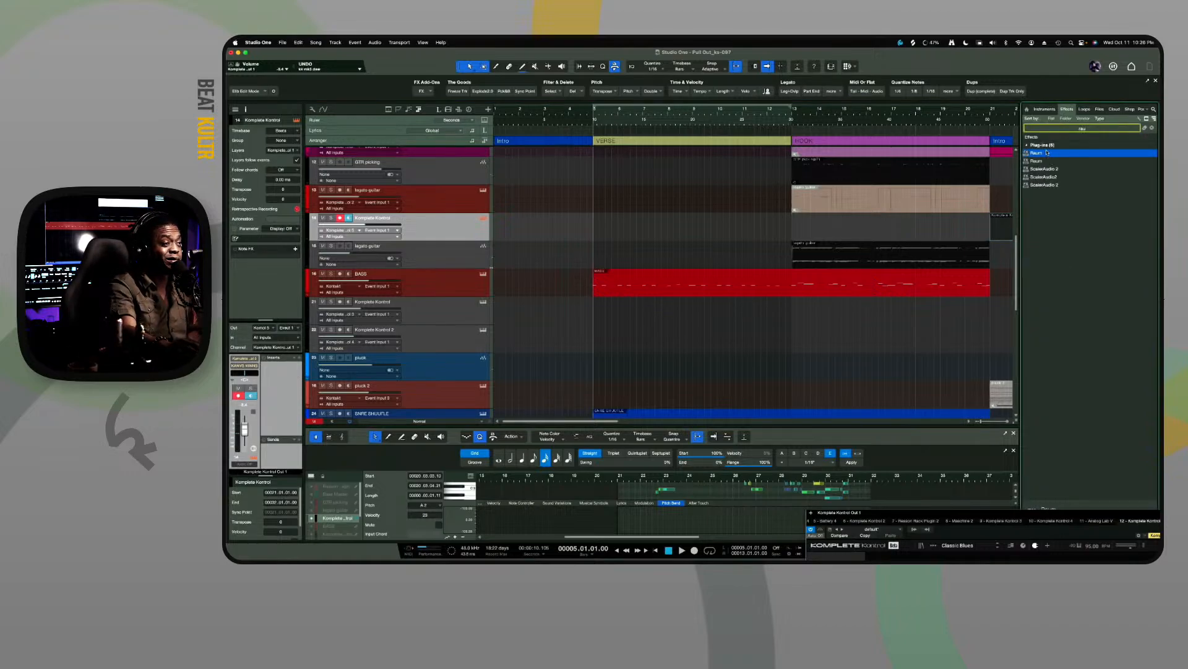
drag(1047, 153, 564, 230)
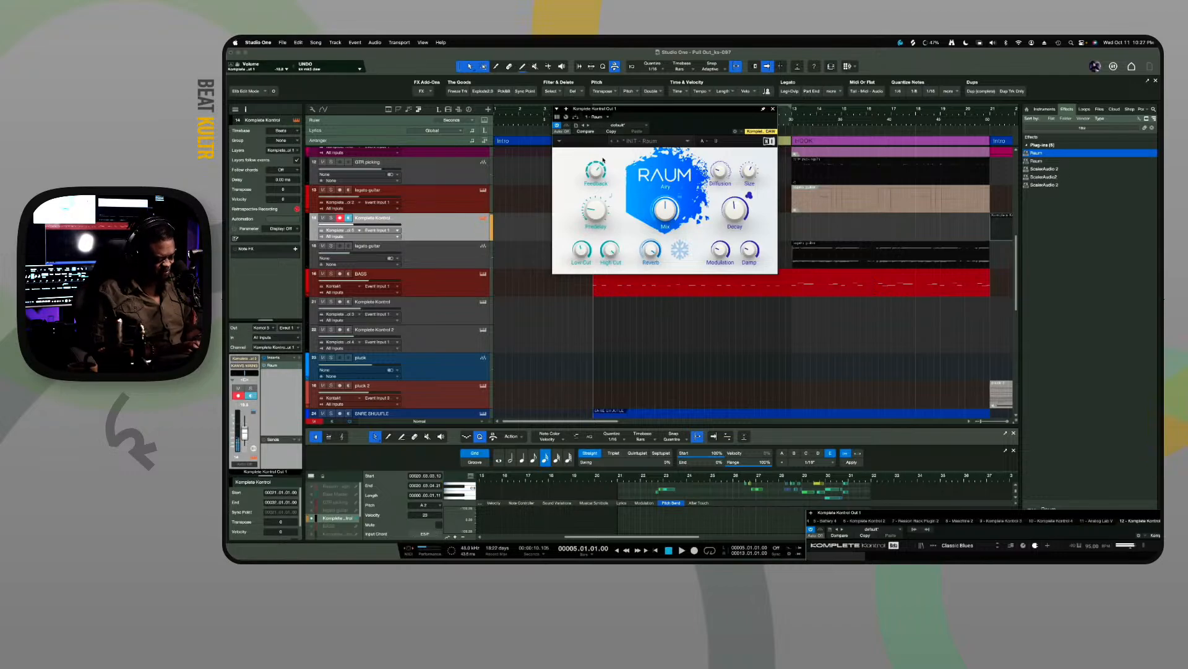
Play the first verse repeatedly from bar 5 to audition the guitar through the Raum reverb
key(space)
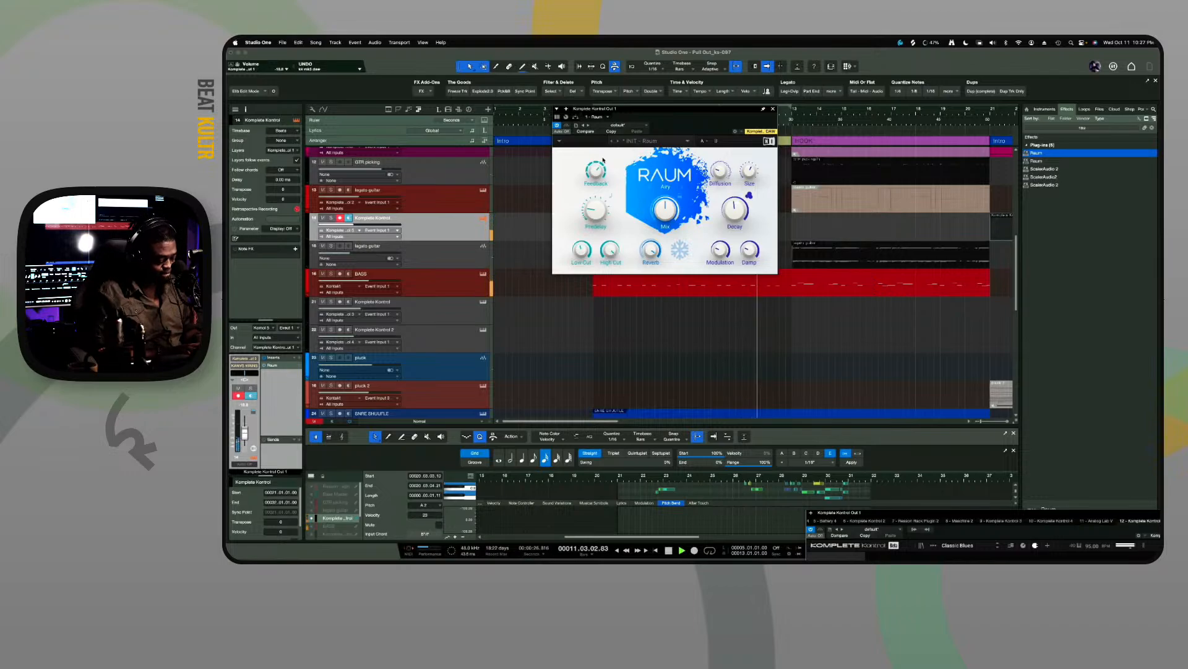
key(space)
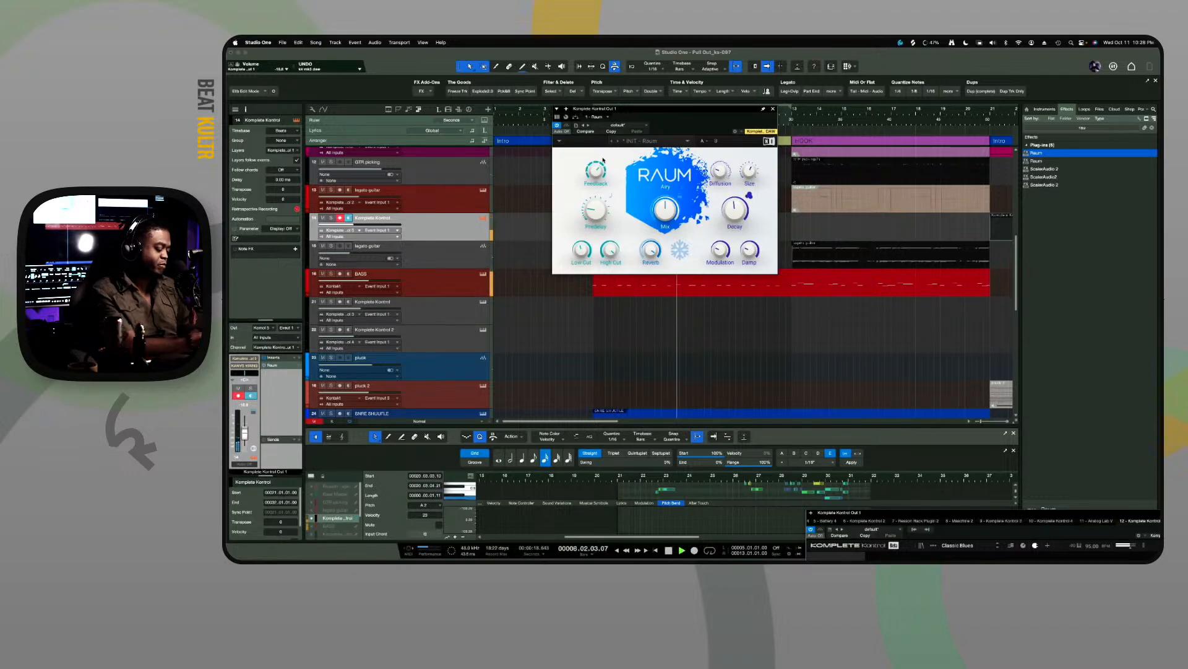
key(space)
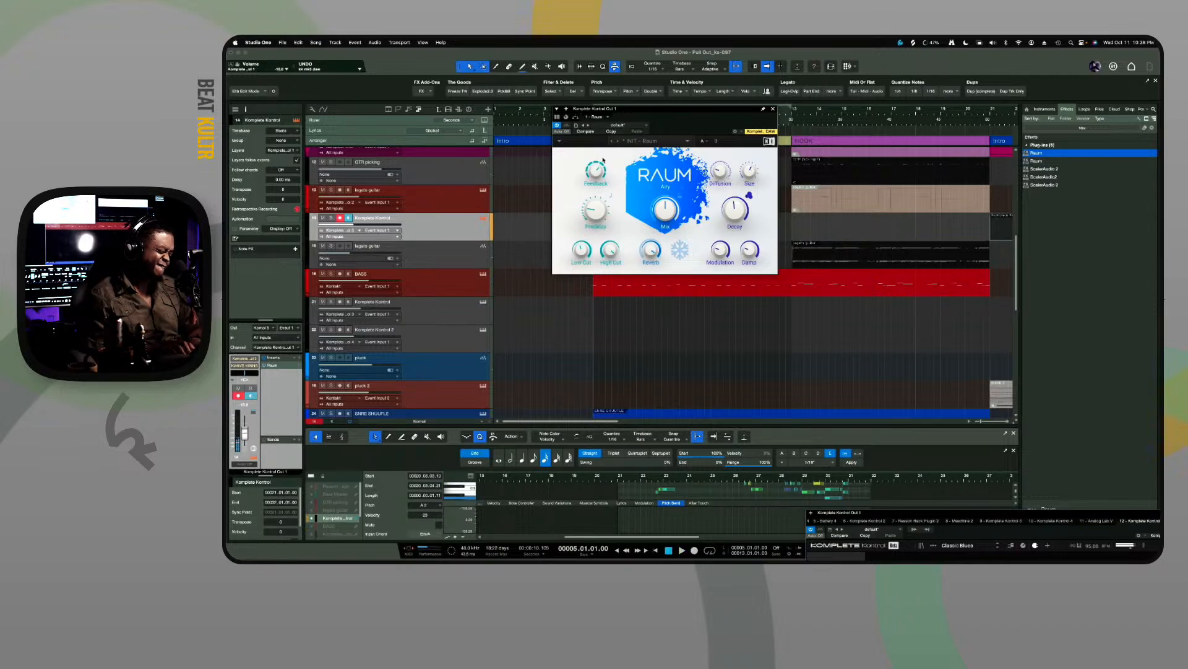
key(space)
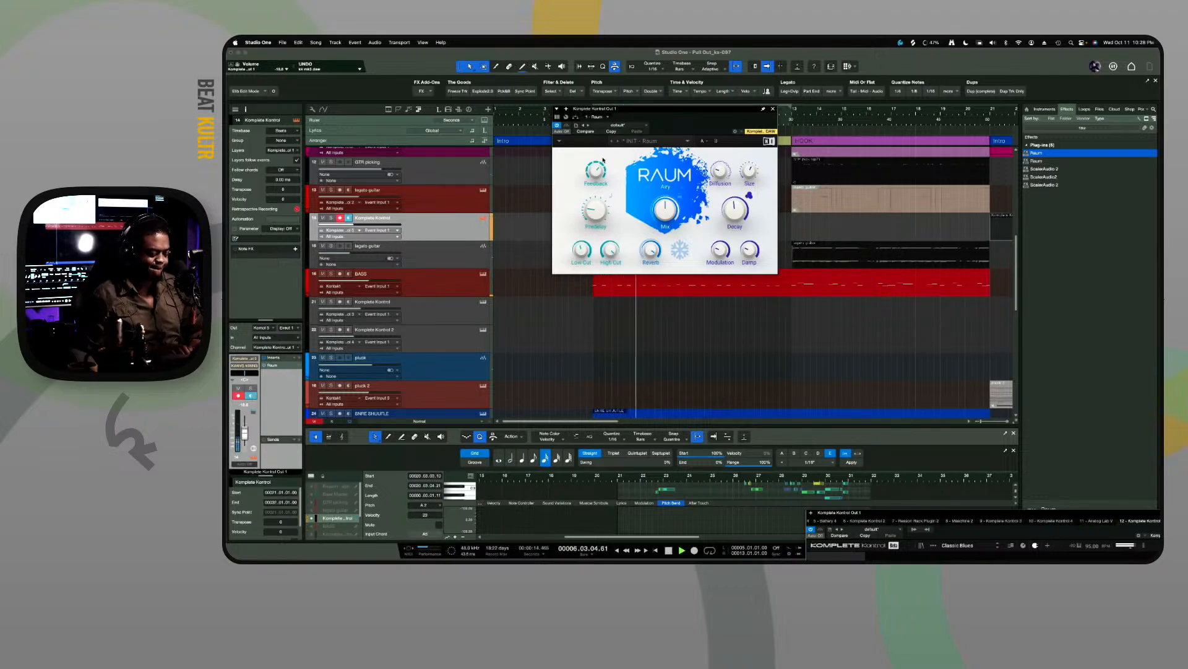
key(space)
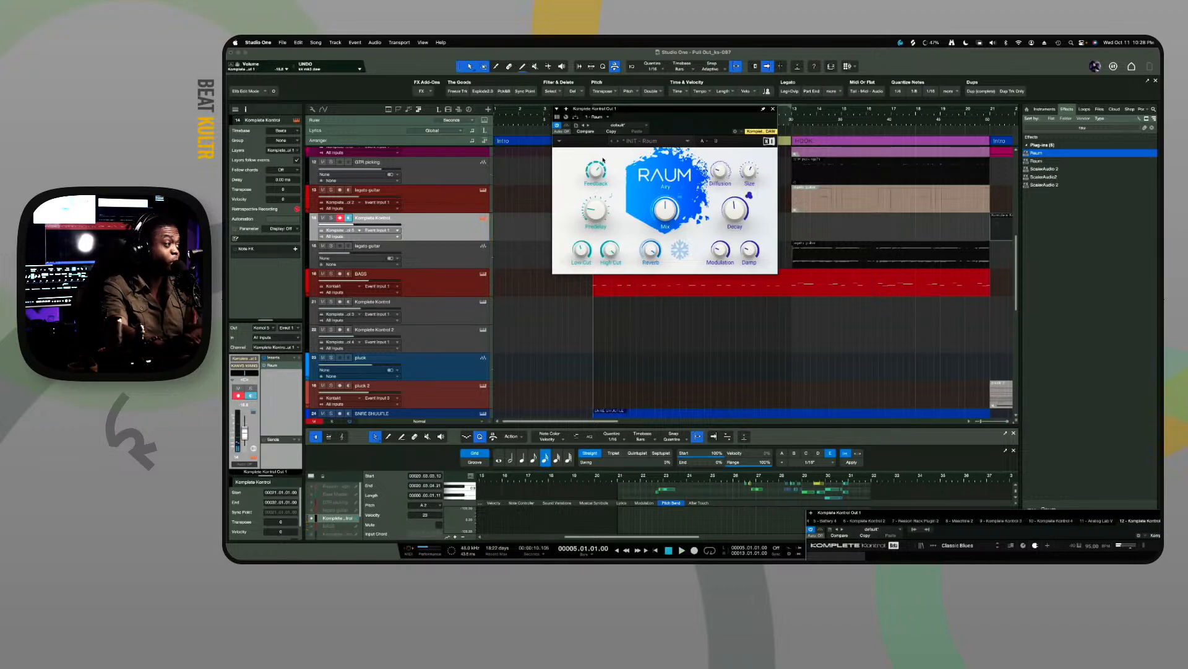
Move the Raum window aside, capture the just-played guitar line with Retrospective Recording at bar 5, and play it back
drag(638, 114, 787, 141)
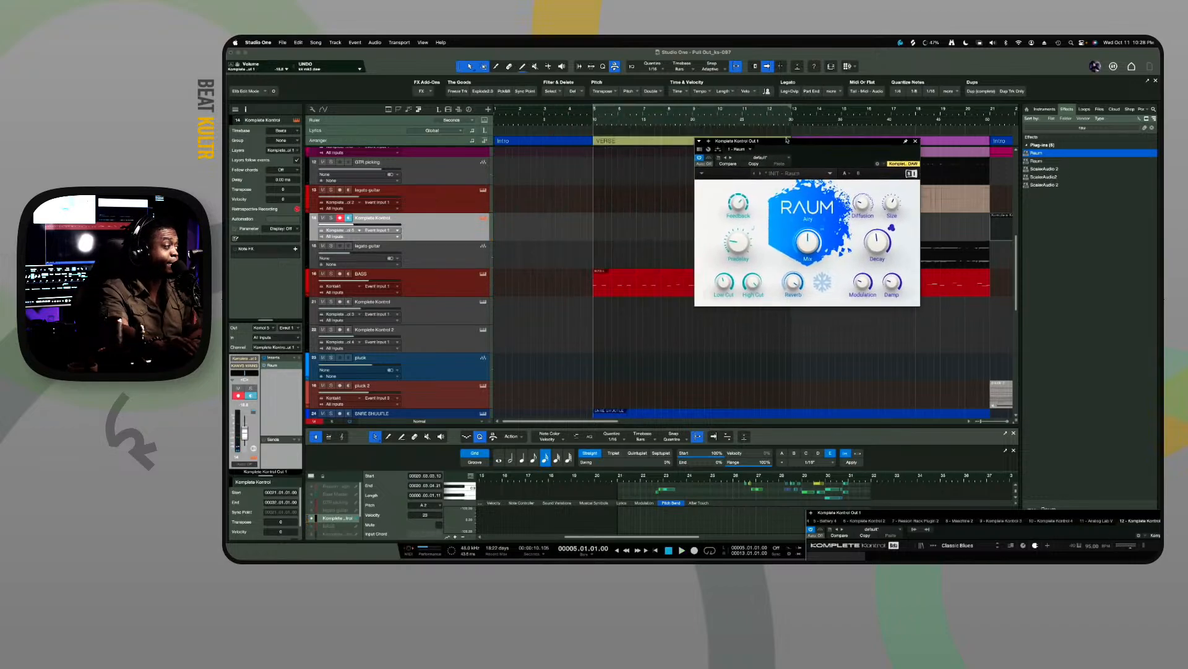
click(296, 208)
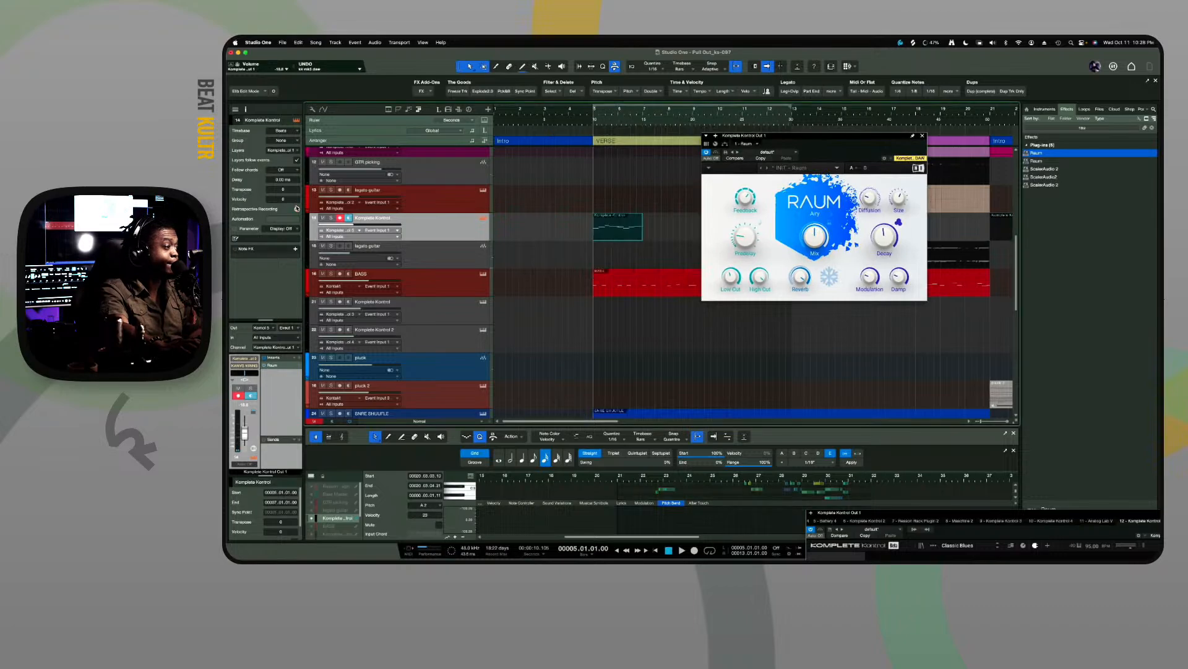
key(space)
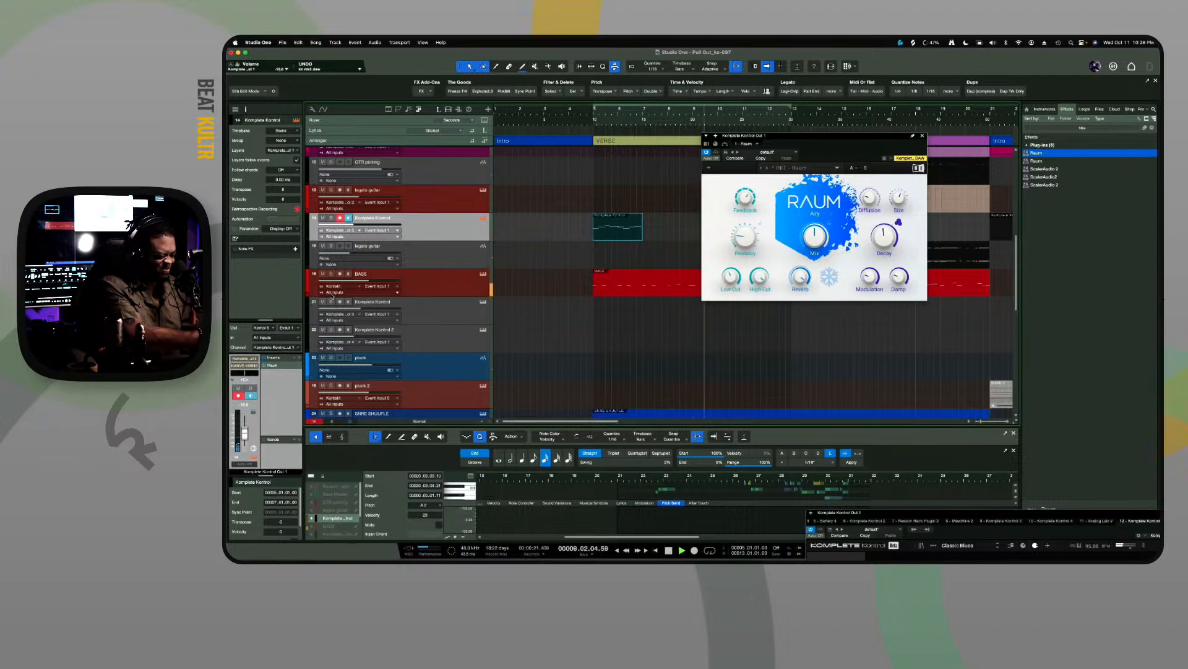
key(space)
key(space)
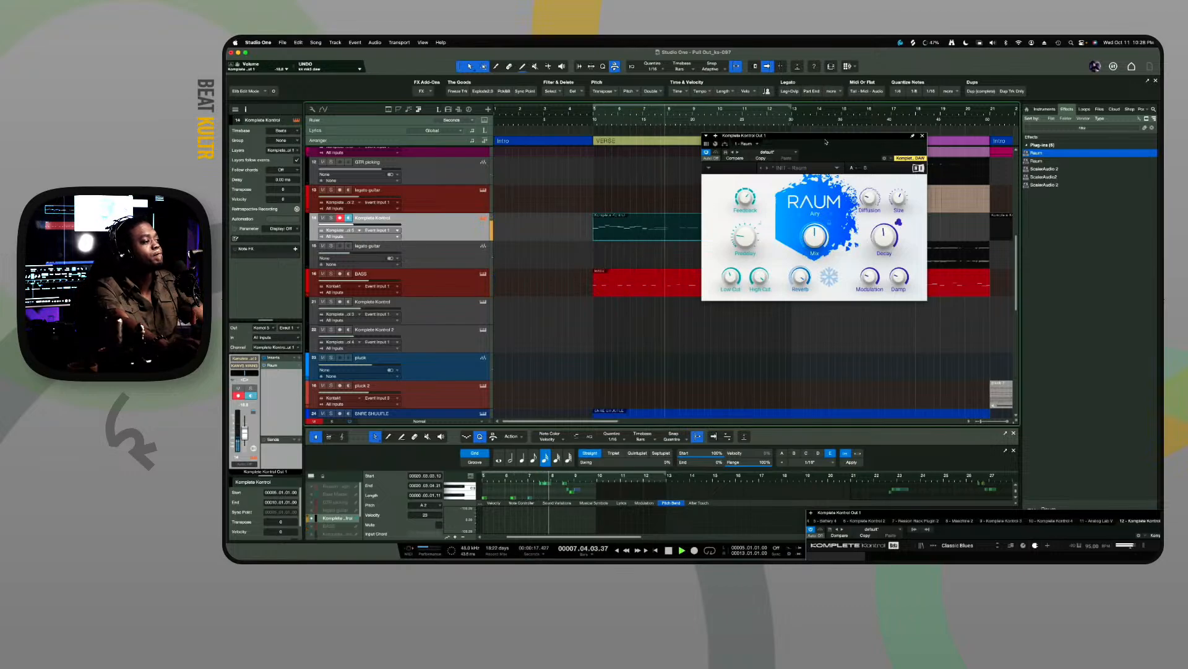
Clear the Raum window away from the guitar part, enlarge the note editor and delete the last notes around bar 8
drag(828, 136, 1006, 145)
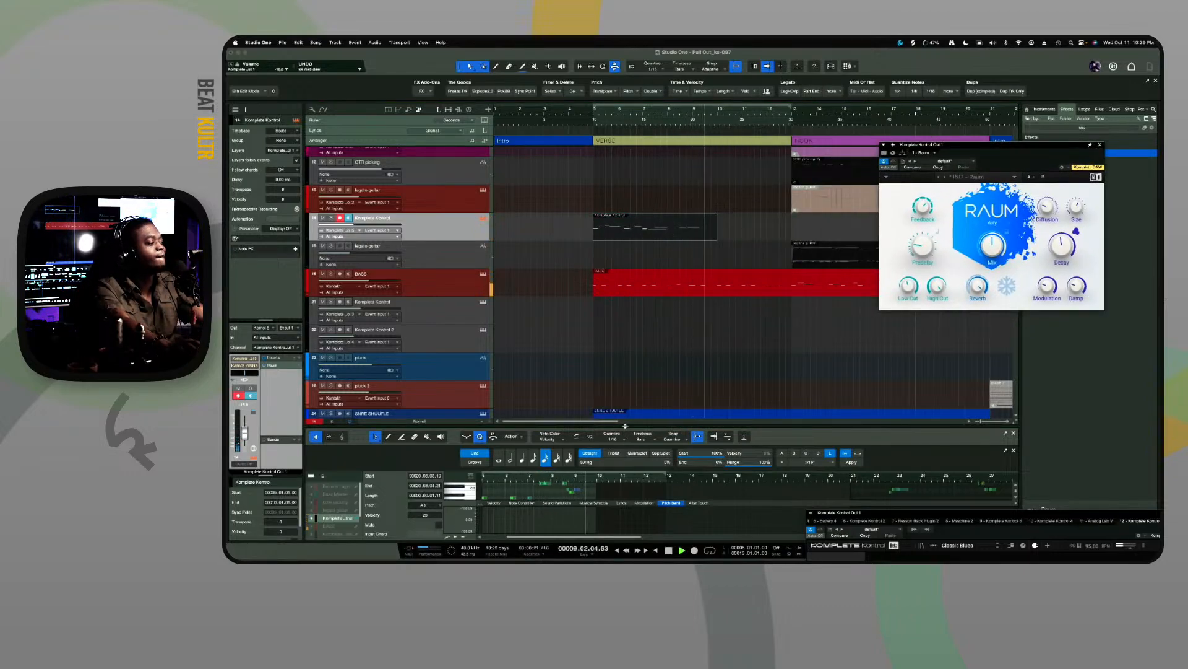
drag(625, 426, 633, 252)
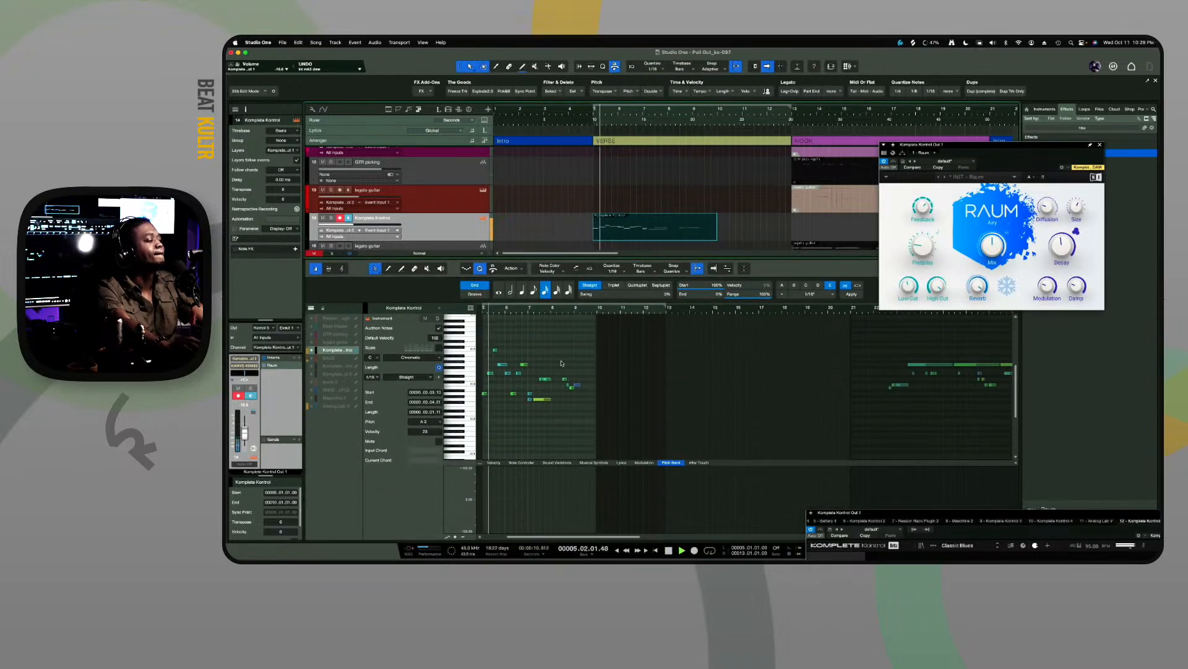
drag(561, 359, 599, 418)
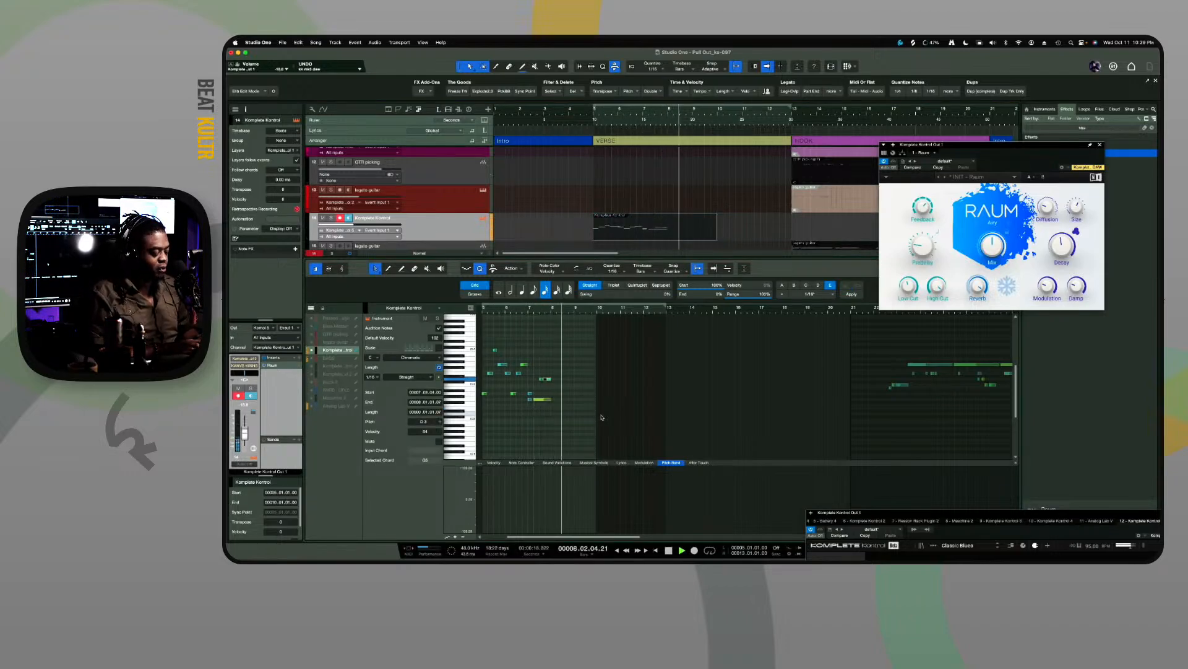
Play the verse from bar 5 while performing a new ending for the guitar line and capture it with Retrospective Recording
key(space)
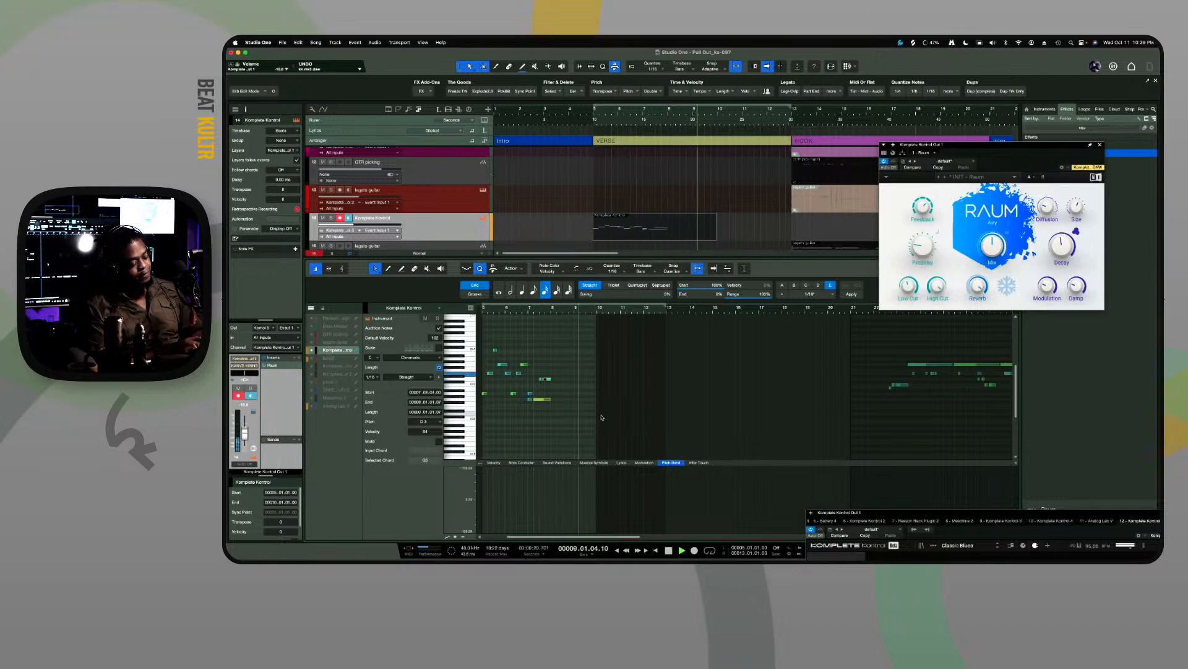
key(space)
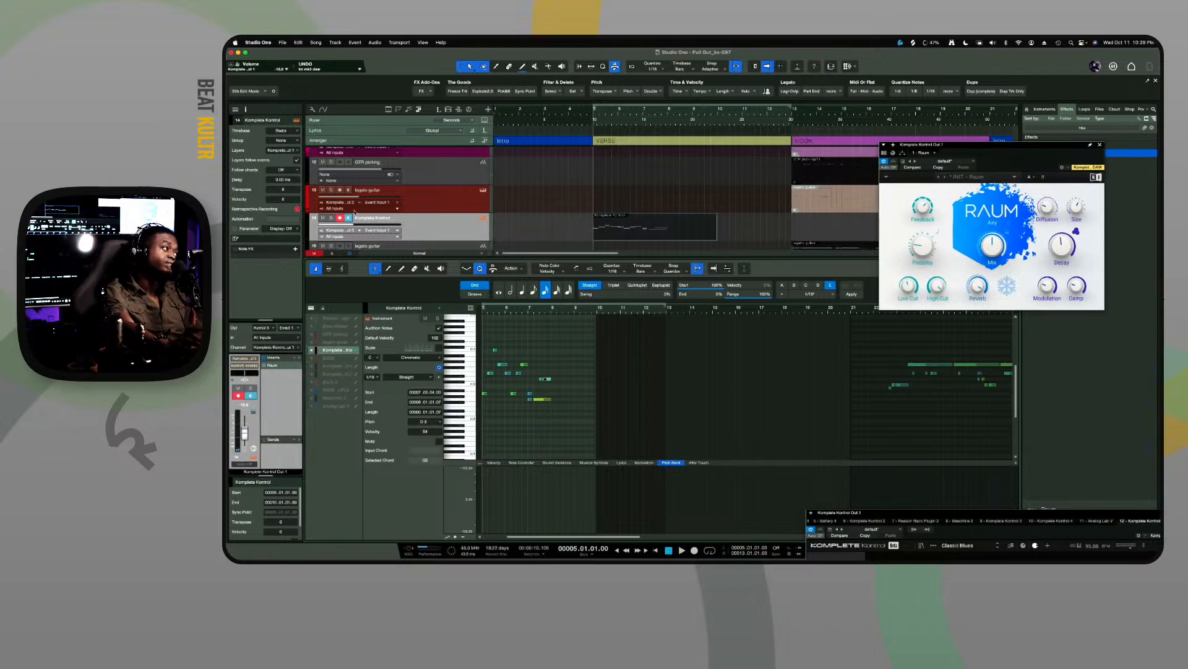
click(296, 209)
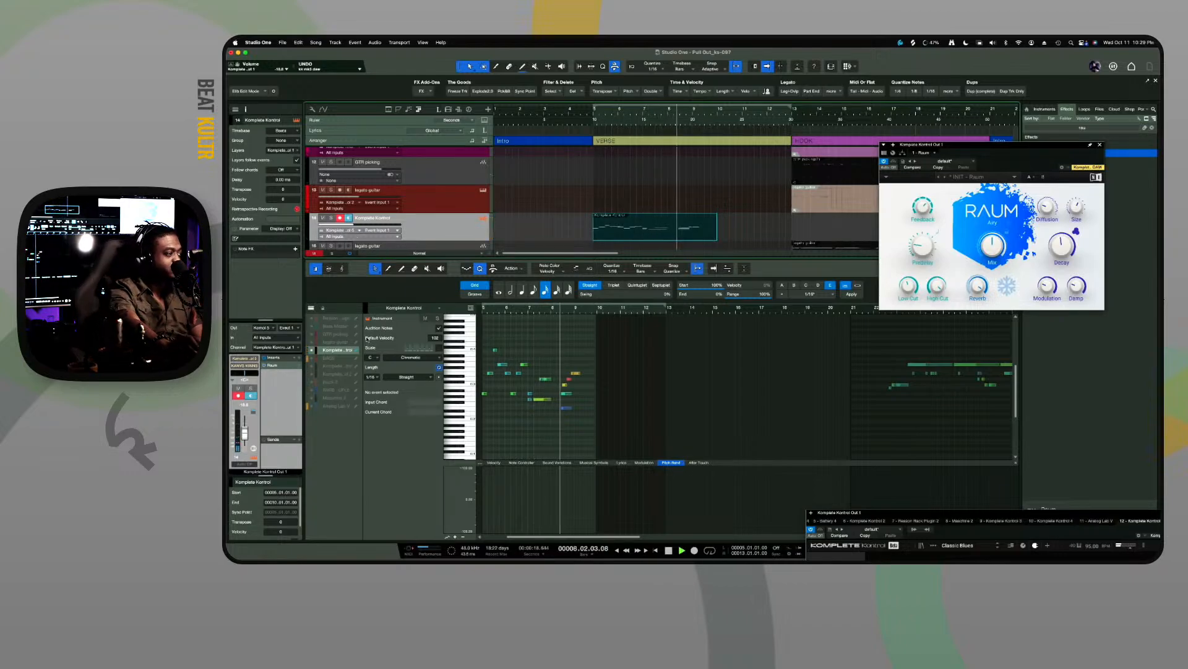
Play the captured guitar part from bar 6 beat 3 and remove the short overlapping A2 note at bar 7
key(space)
click(520, 314)
key(space)
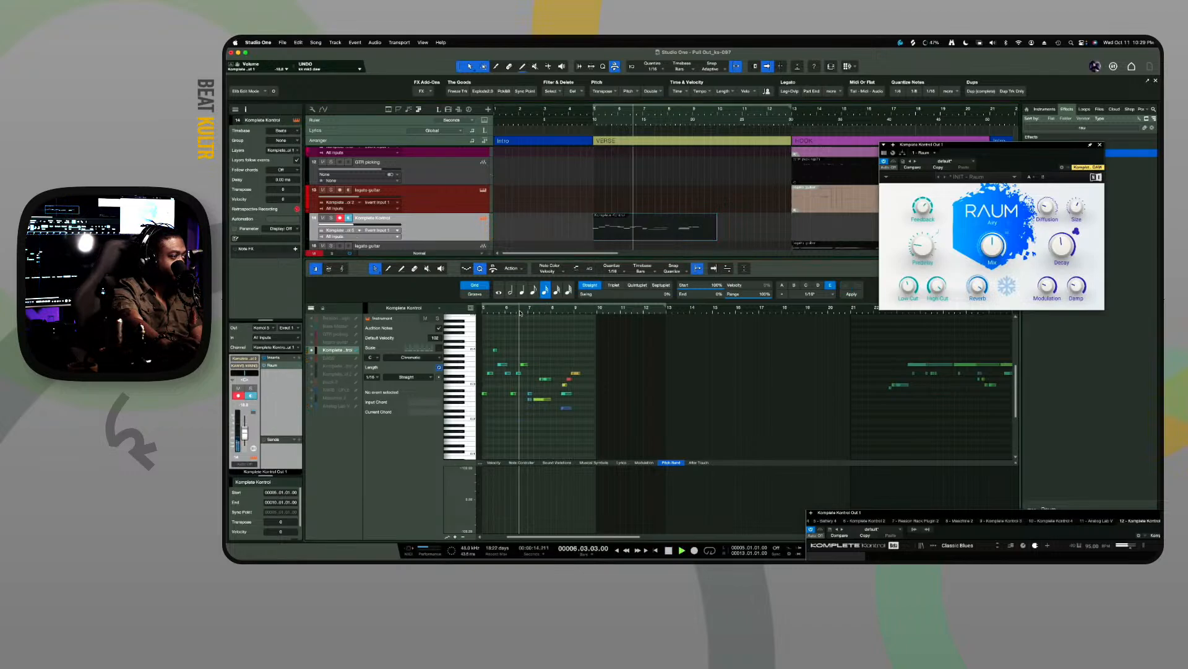
click(531, 395)
key(space)
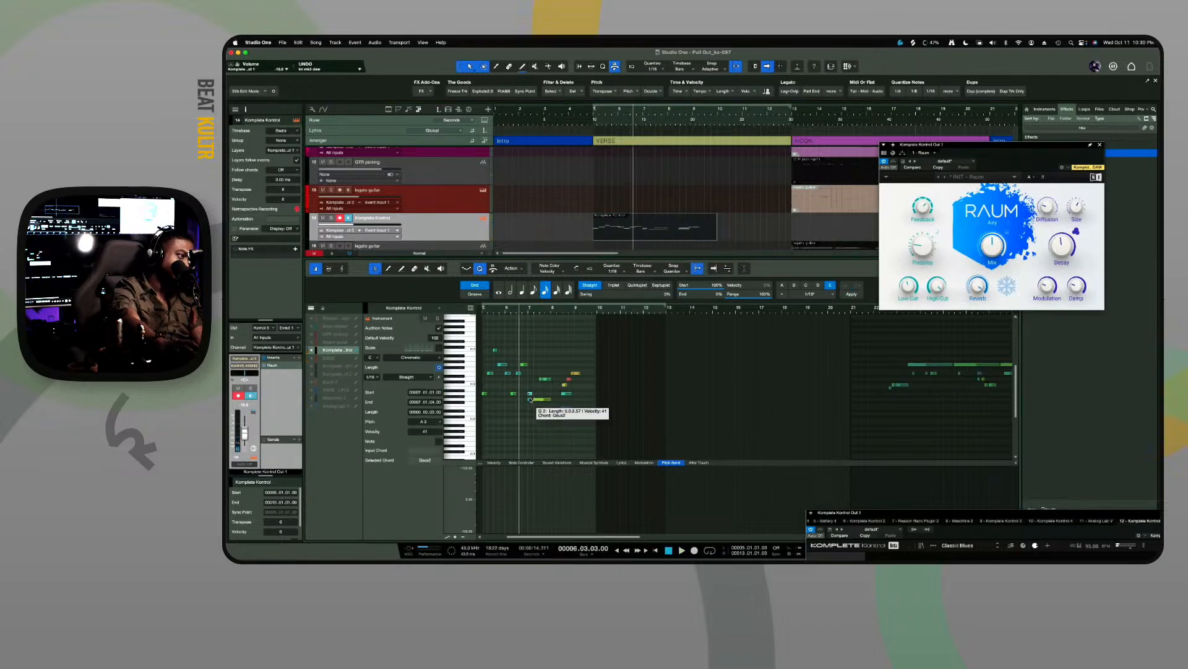
click(530, 399)
key(space)
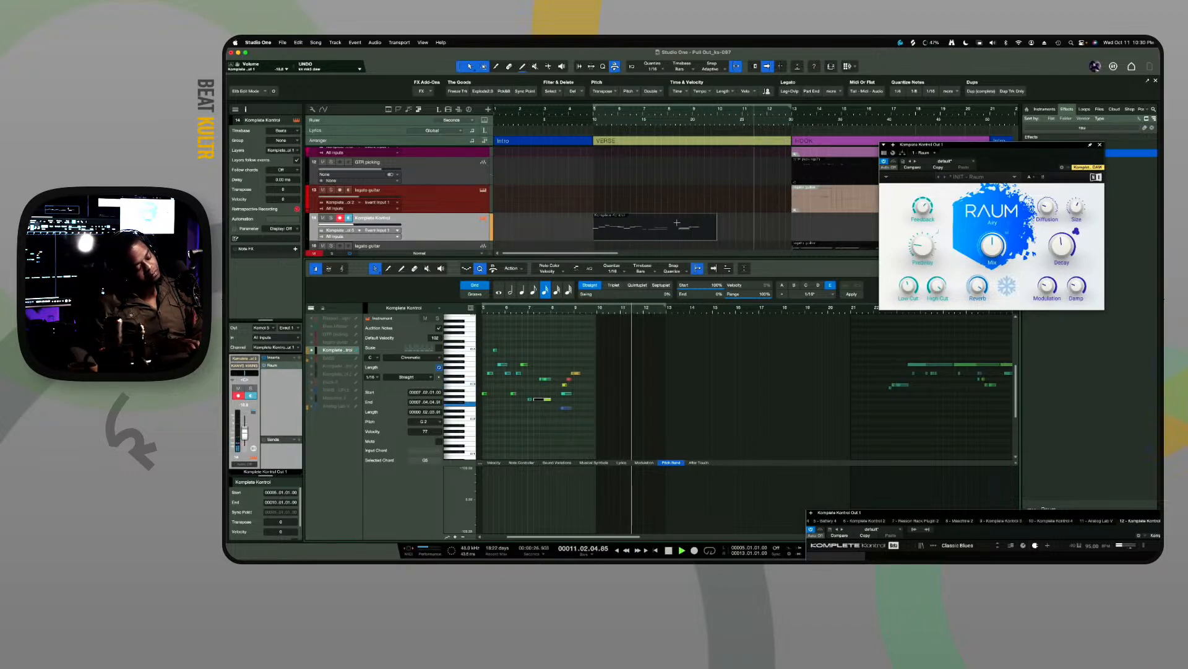
Rehearse the continuation over repeated playback from bar 6 and record new guitar notes that extend the part to bar 11
key(space)
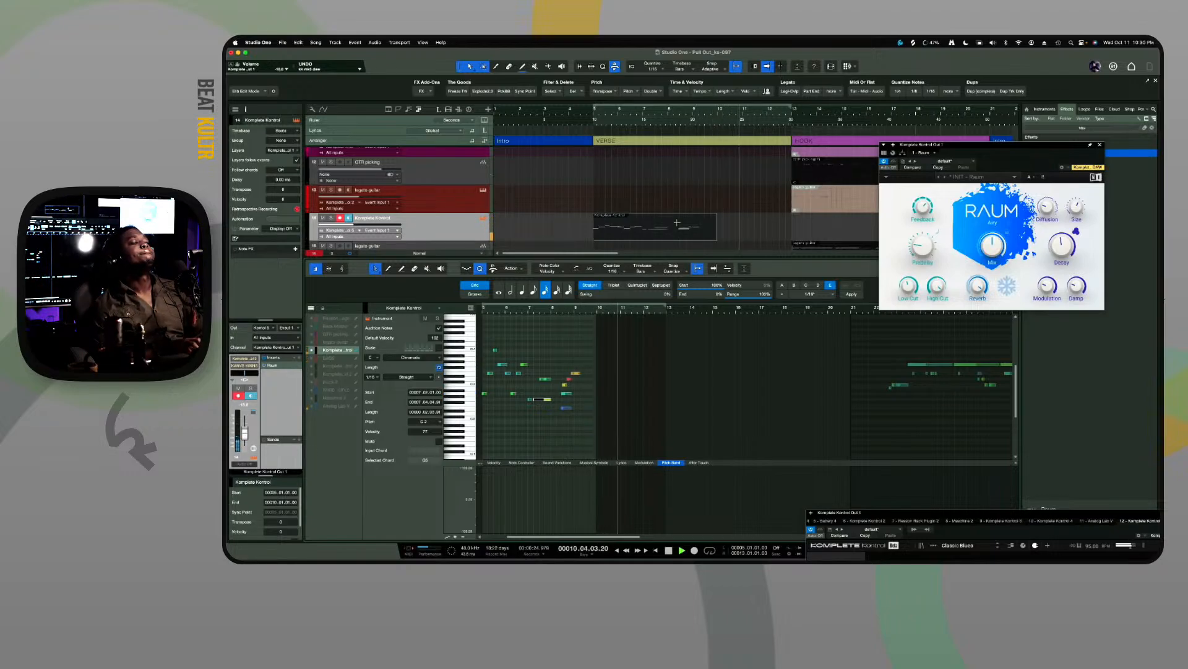
key(space)
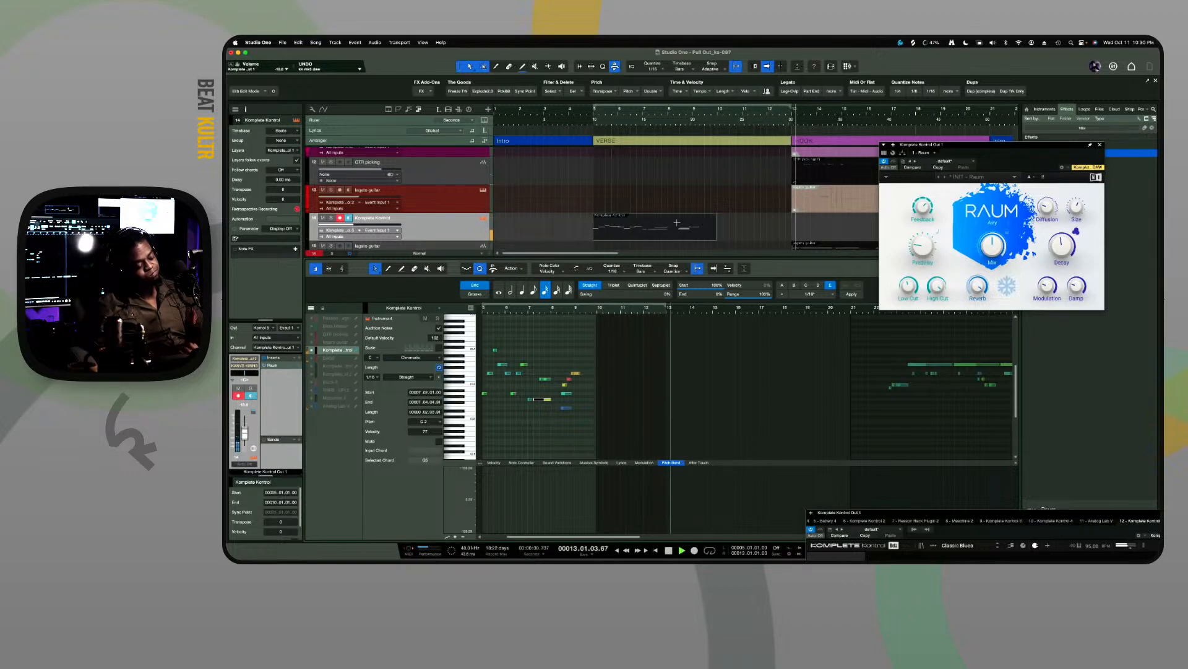
key(space)
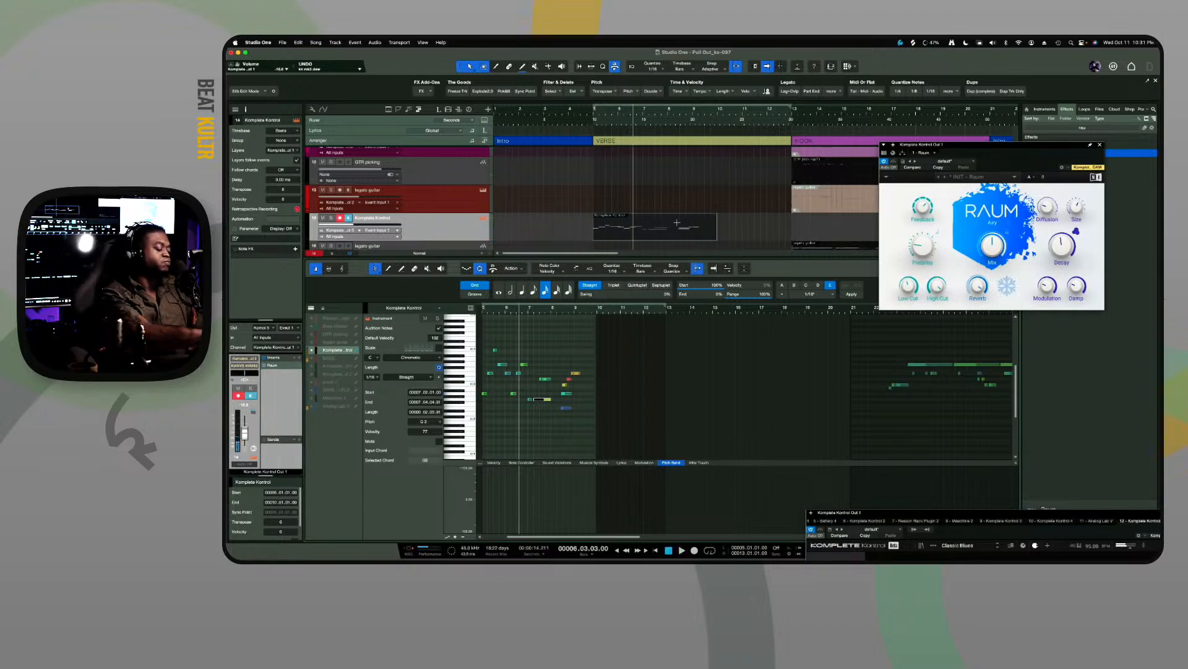
key(KP_Multiply)
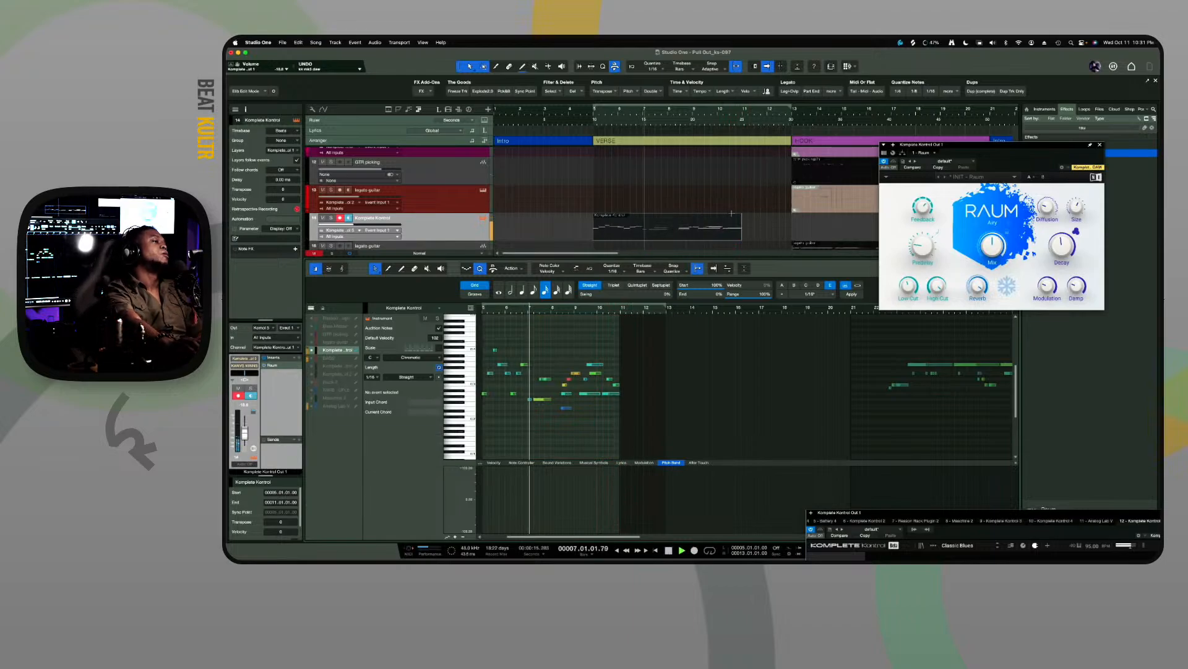
Play the extended guitar part from bar 6 and record the next phrase over bars 11 and 12
click(726, 237)
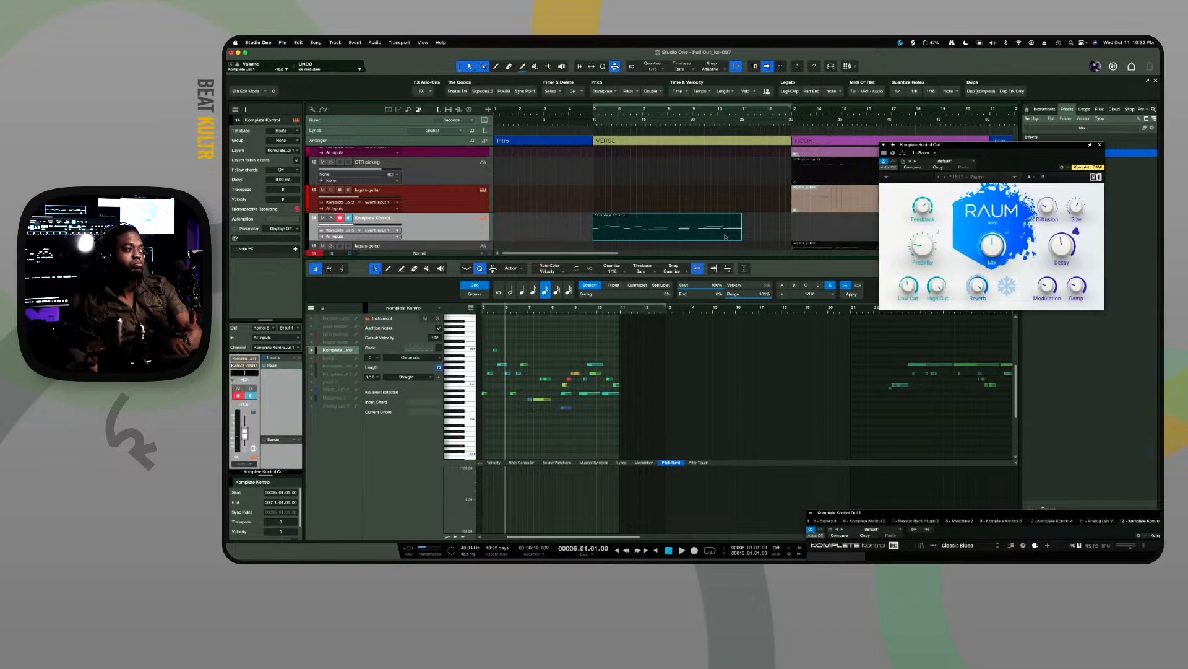
key(space)
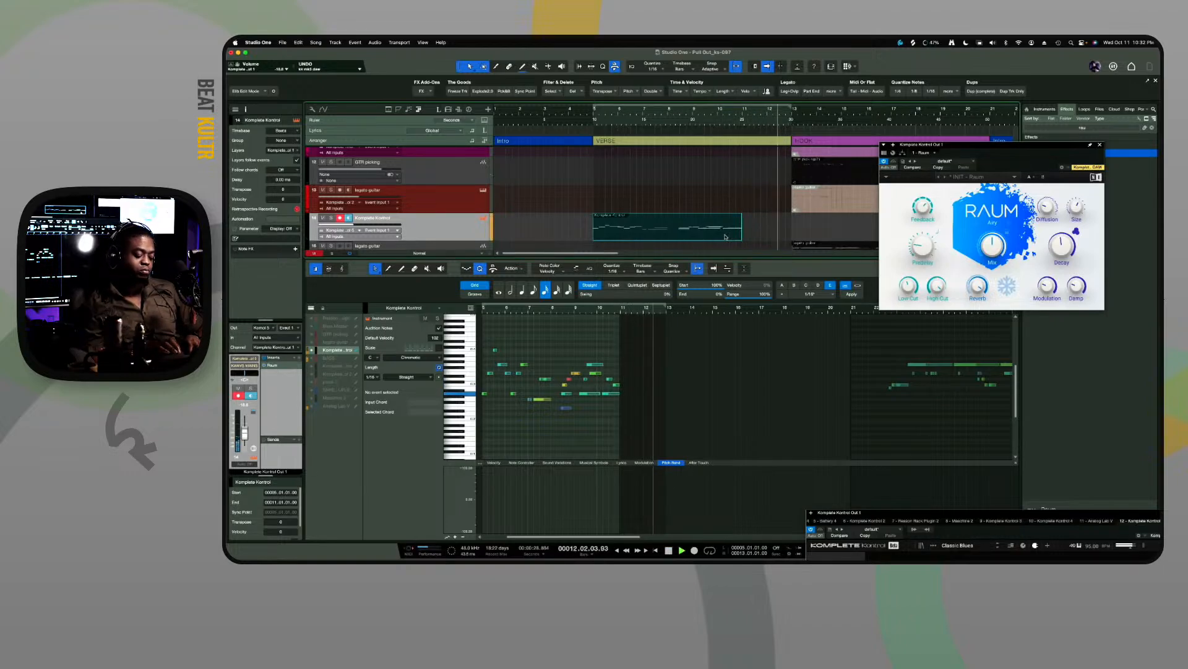
key(space)
key(space)
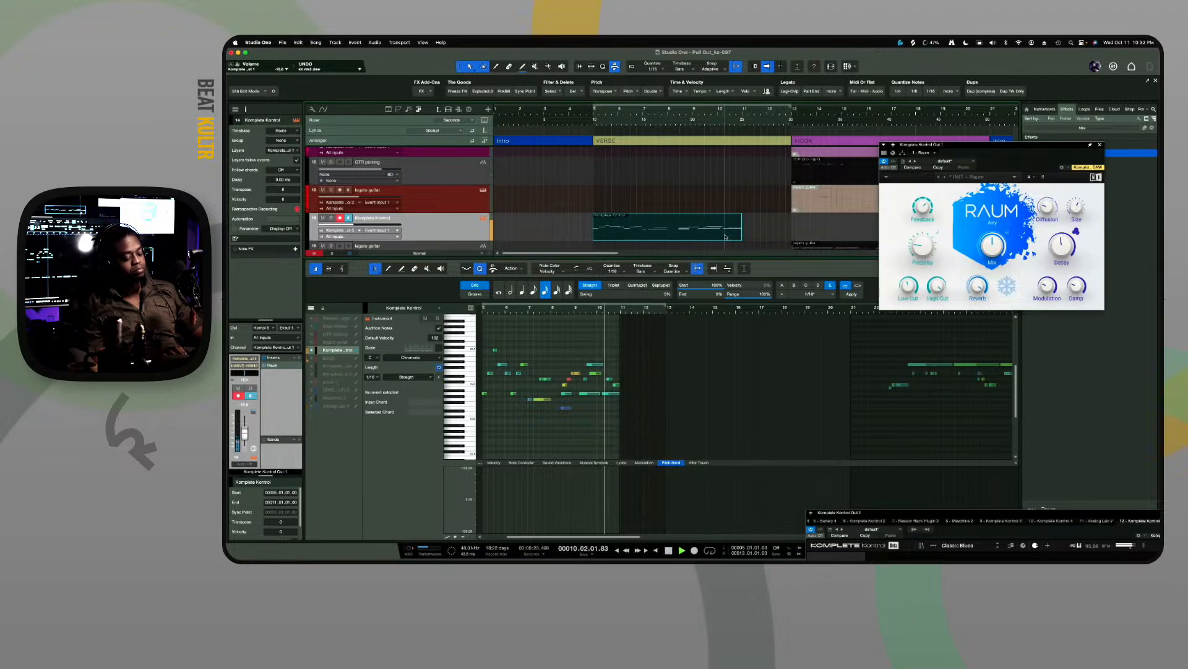
key(*)
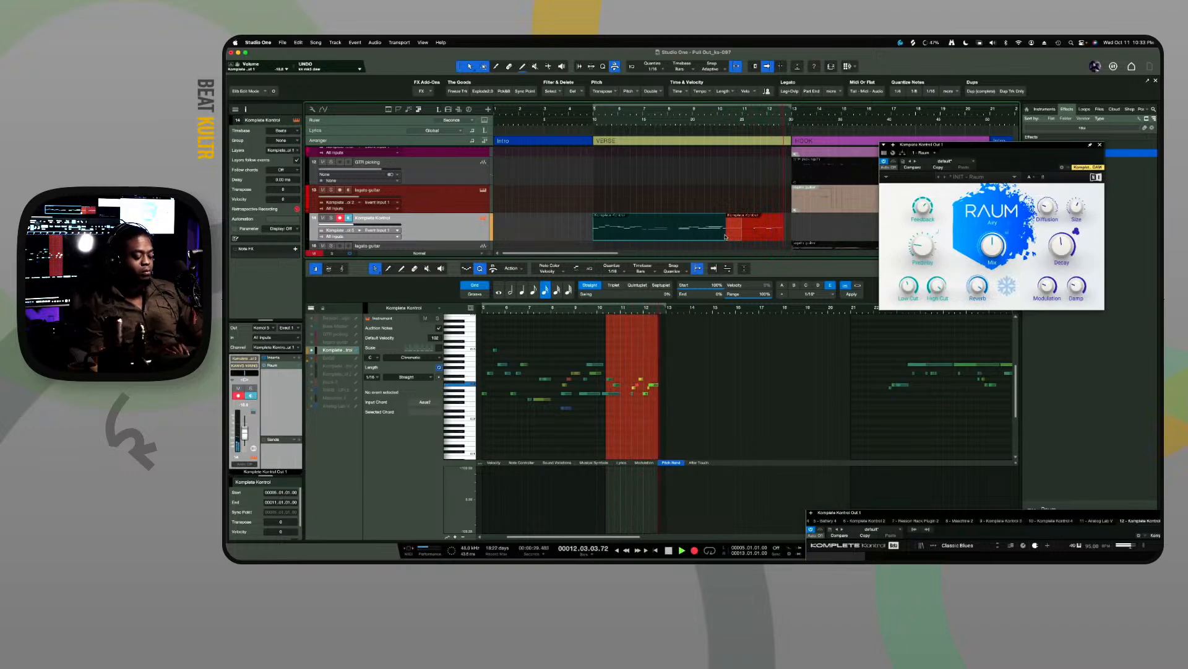
key(*)
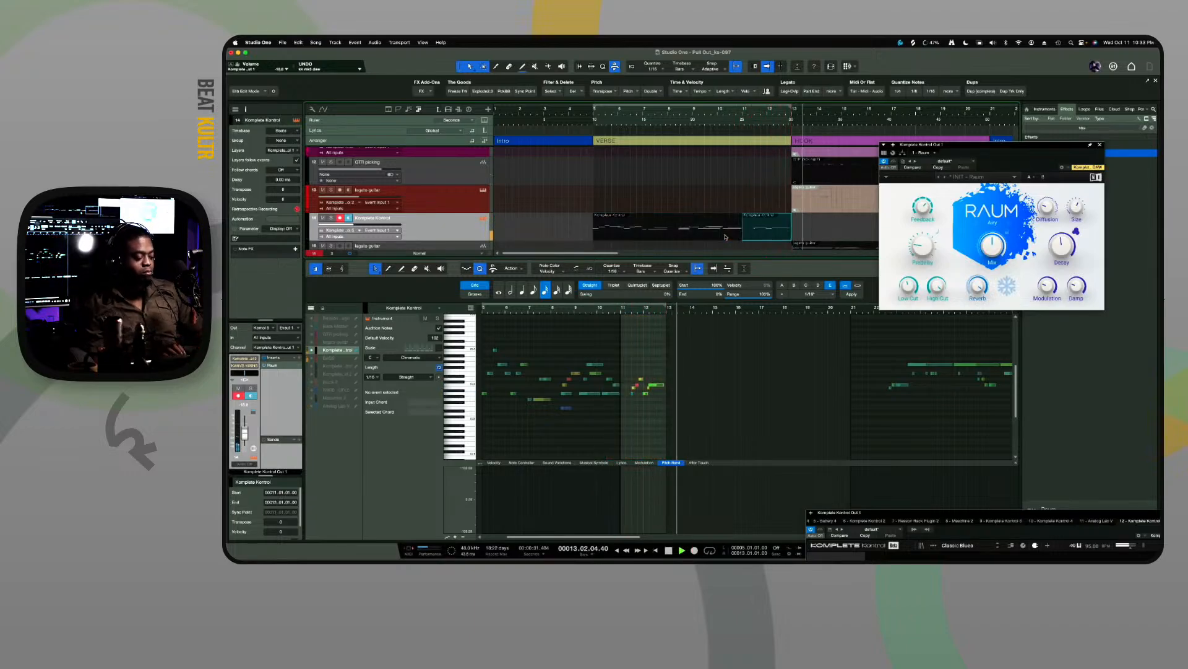
Rehearse from bar 10 and record a rising high fill at the end of bar 12, extending the part to bar 14
key(space)
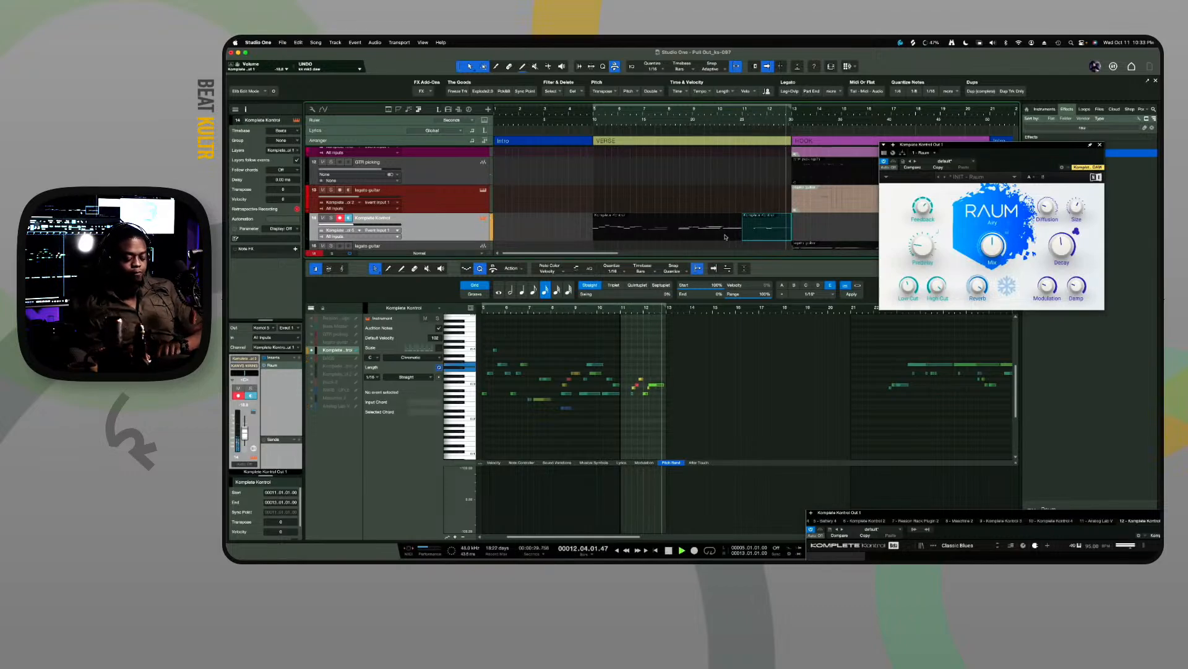
key(space)
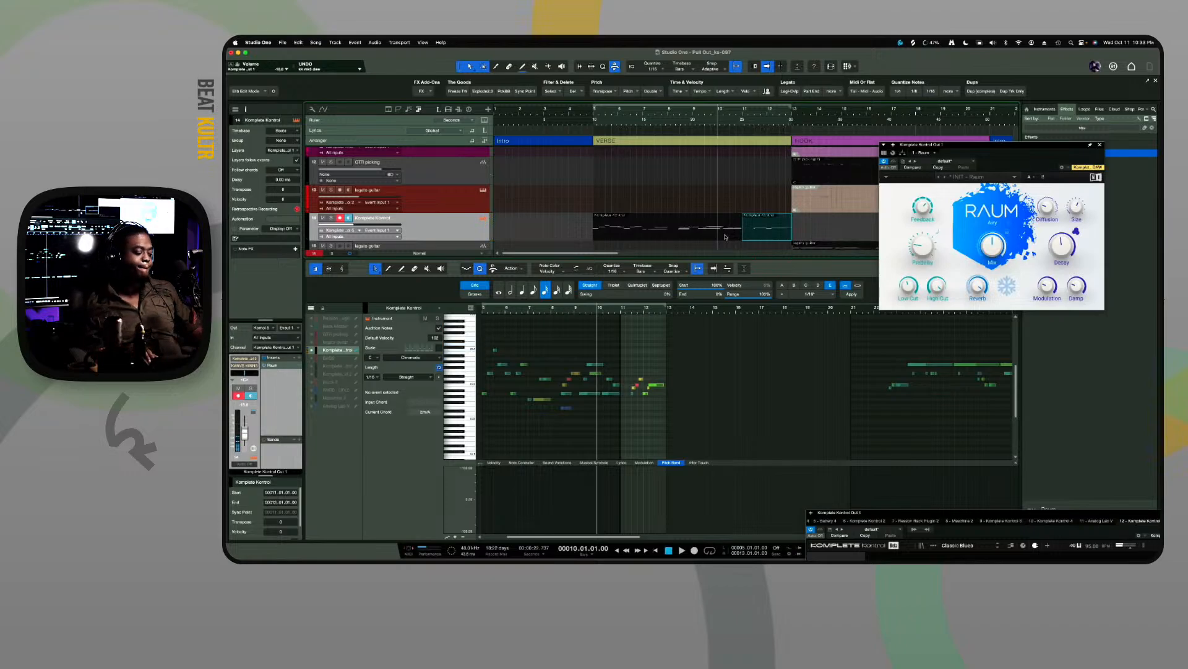
key(space)
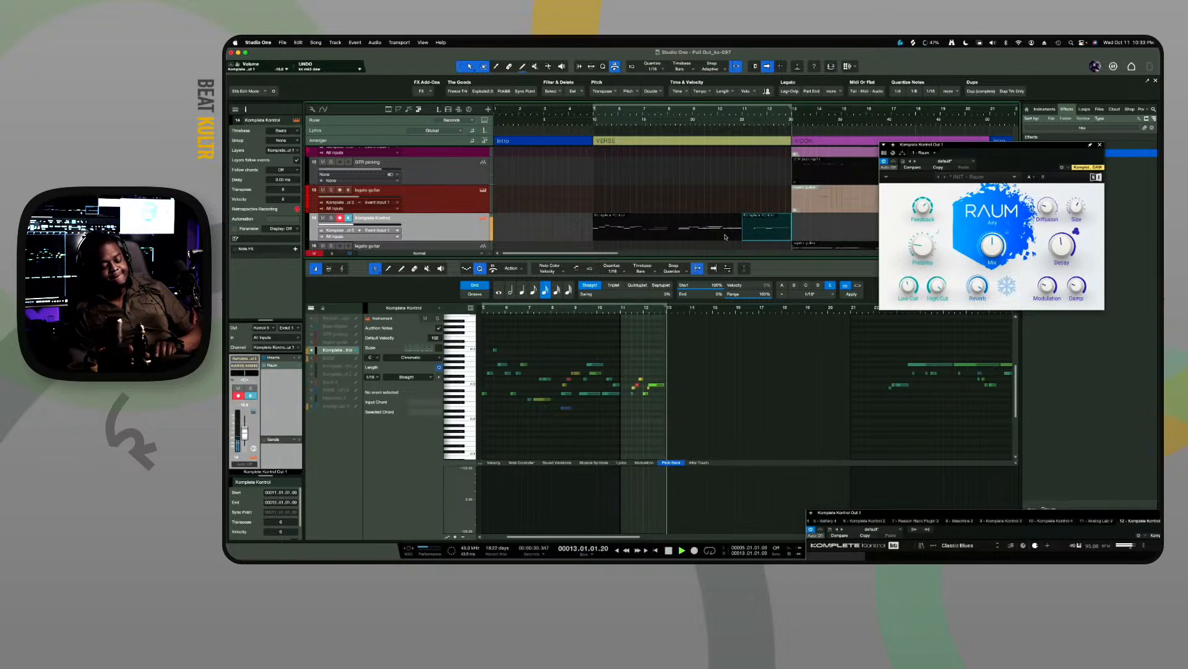
key(space)
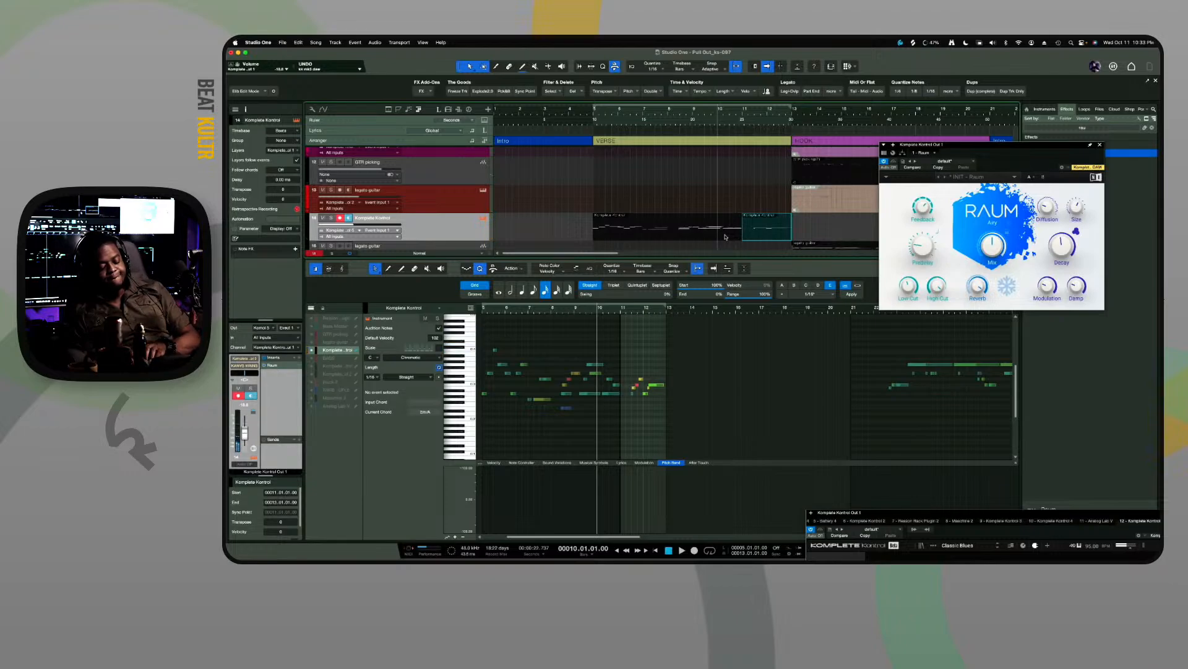
key(space)
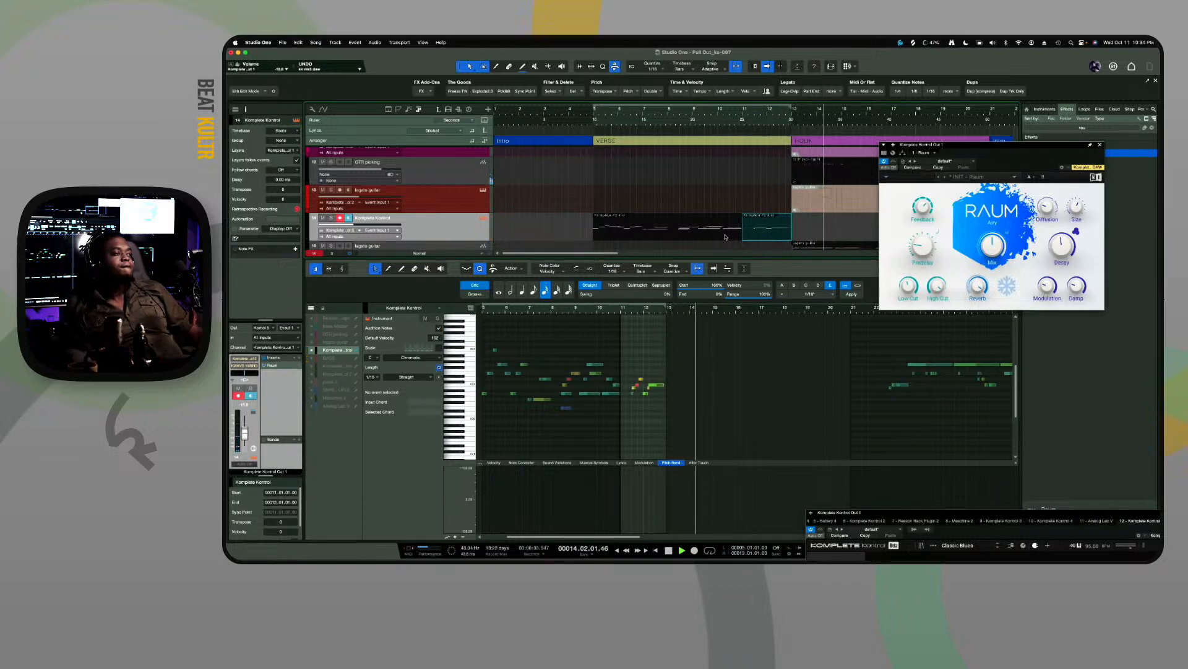
key(space)
key(KP_Multiply)
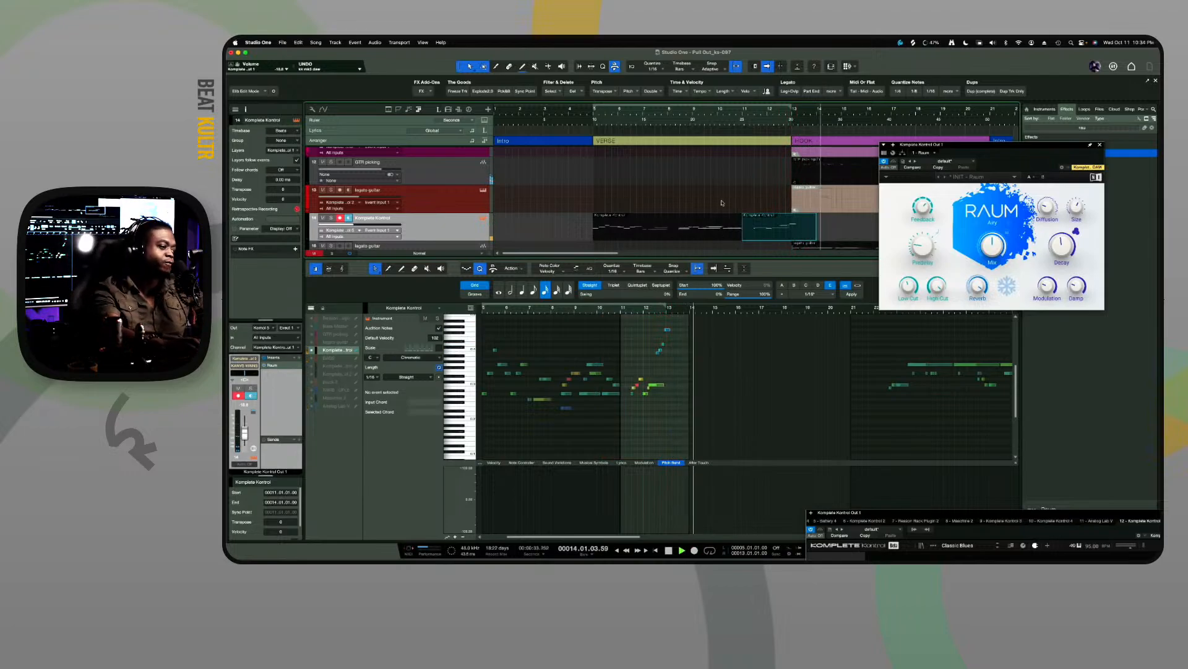
Select the high fill notes around bar 13, show the velocity lane and raise their velocities to about 79
key(space)
key(space)
drag(650, 323, 692, 359)
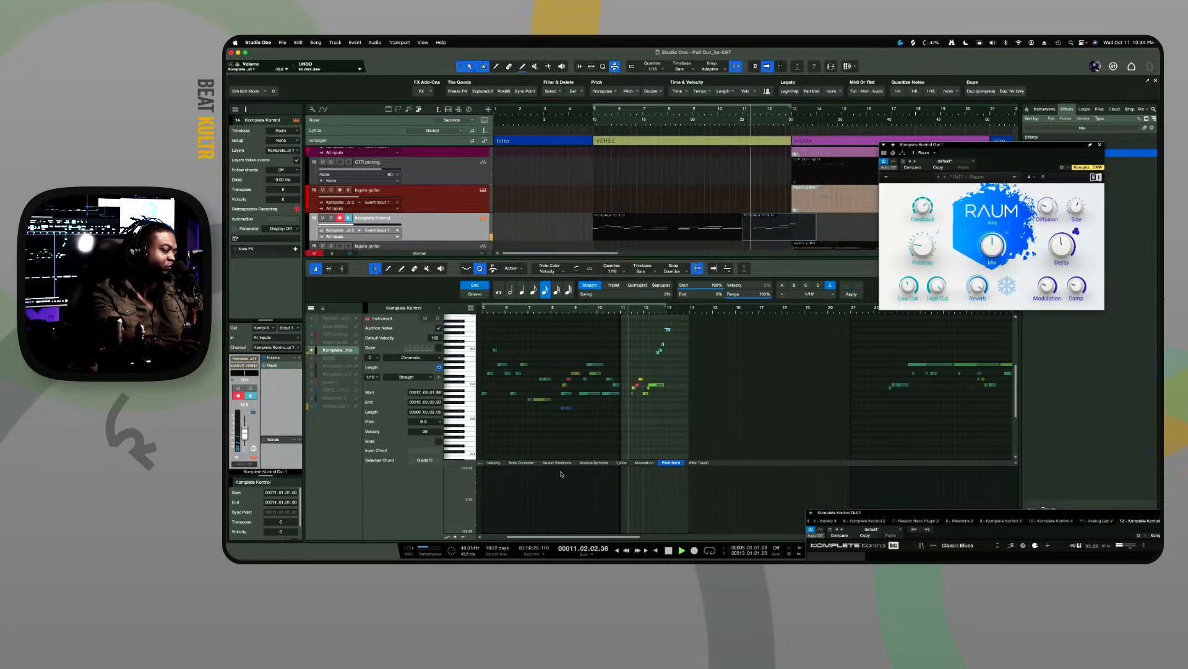
click(493, 463)
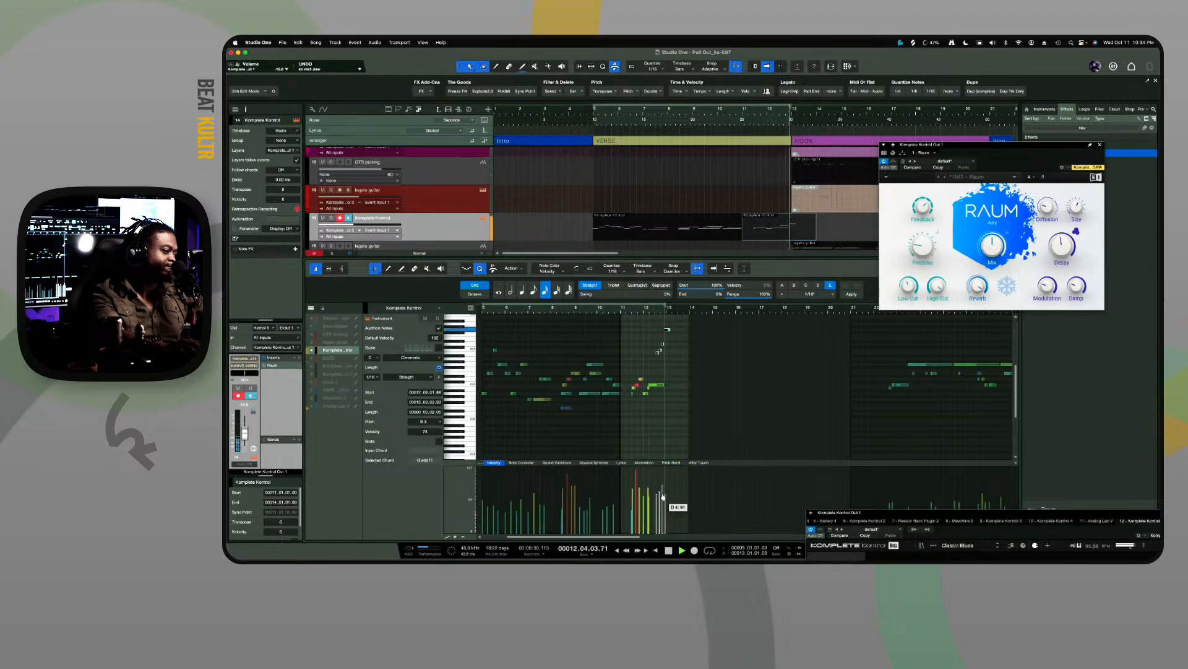
drag(665, 515, 663, 495)
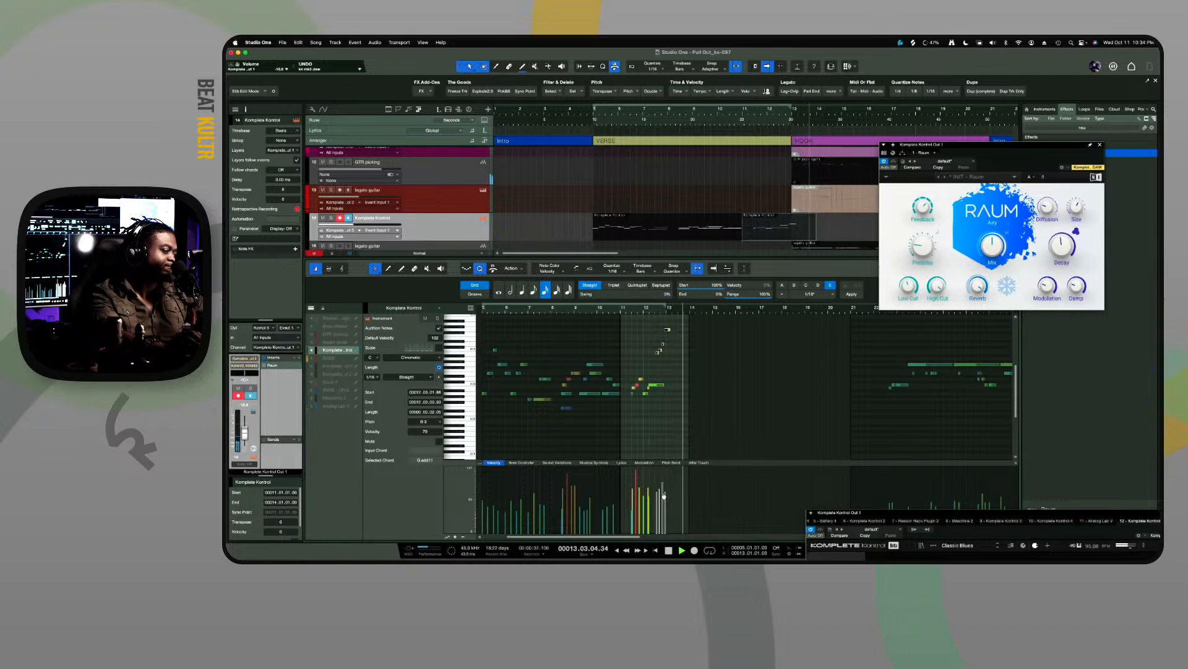
Play the arrangement from bar 10 through the second verse to review the guitar line with the other tracks
click(715, 116)
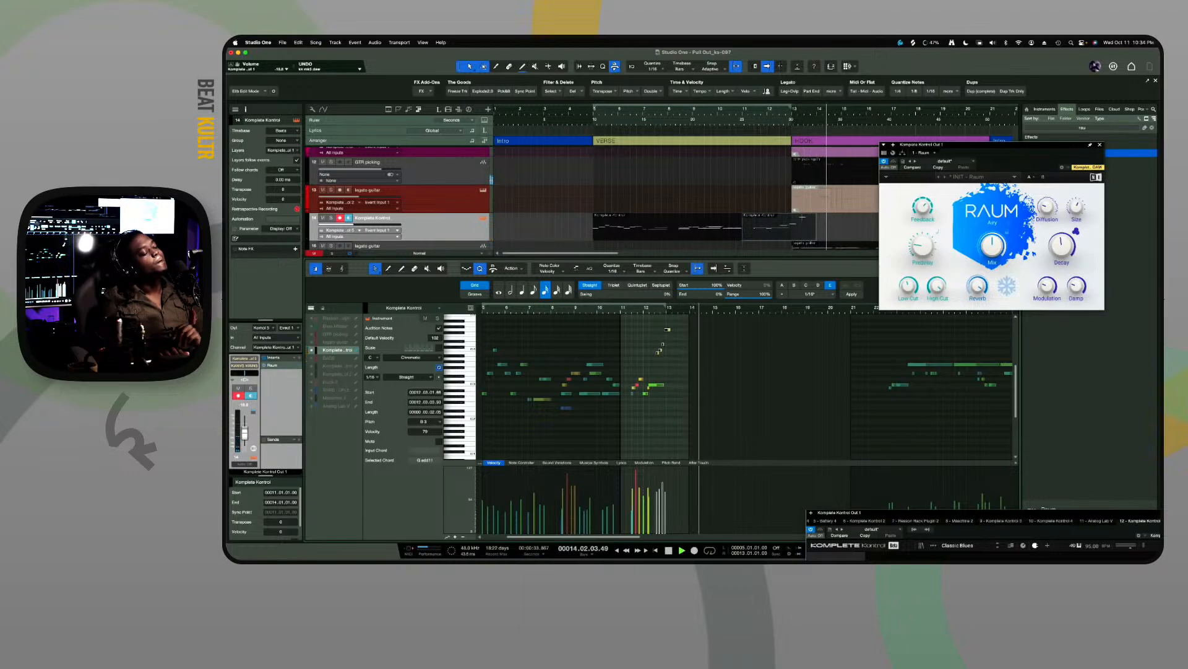
key(space)
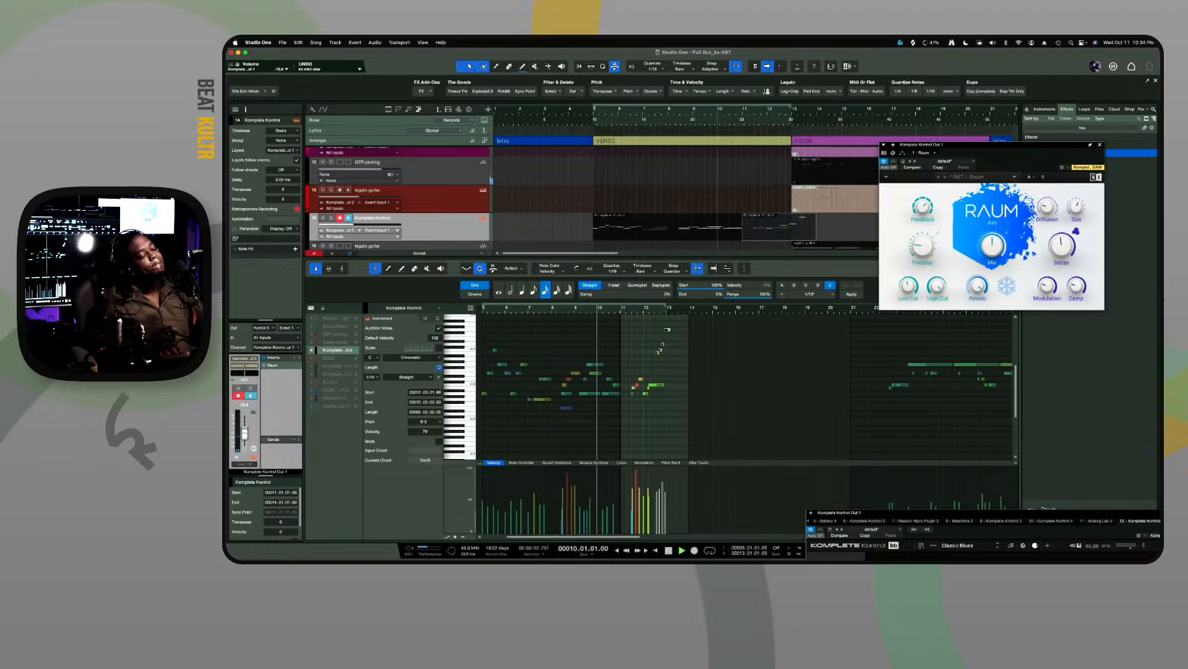
key(space)
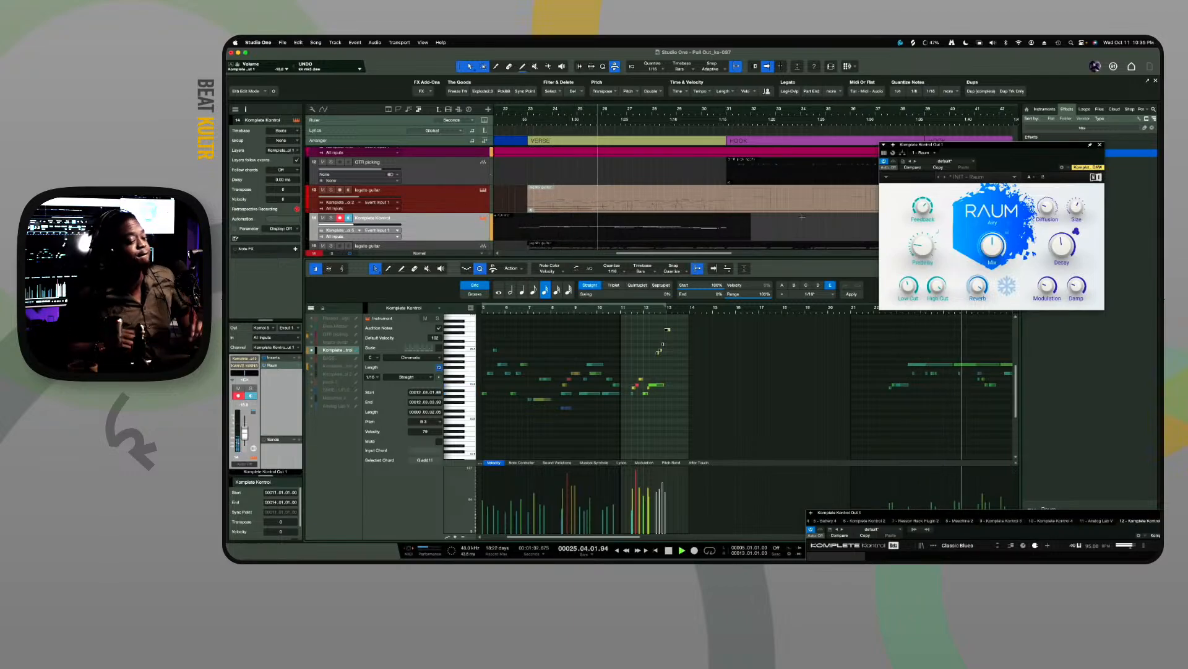
scroll(773, 217, down, 10)
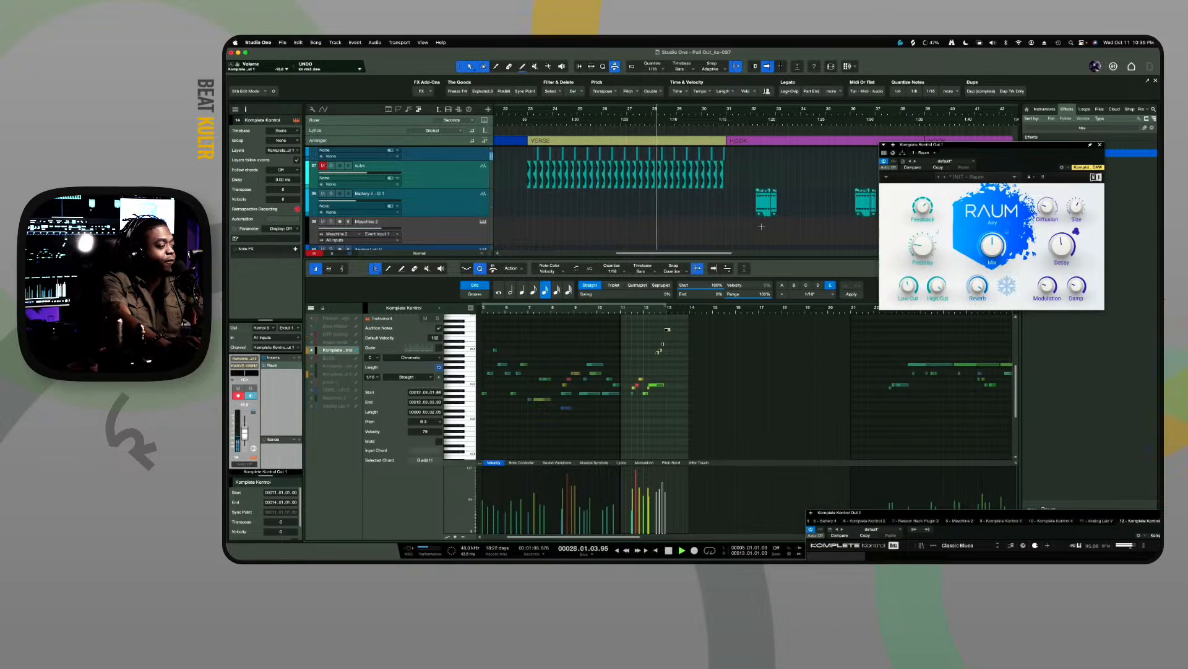
Stop playback and enlarge the arrangement area by shrinking the note editor to show more tracks around the first hook
key(space)
scroll(705, 245, down, 2)
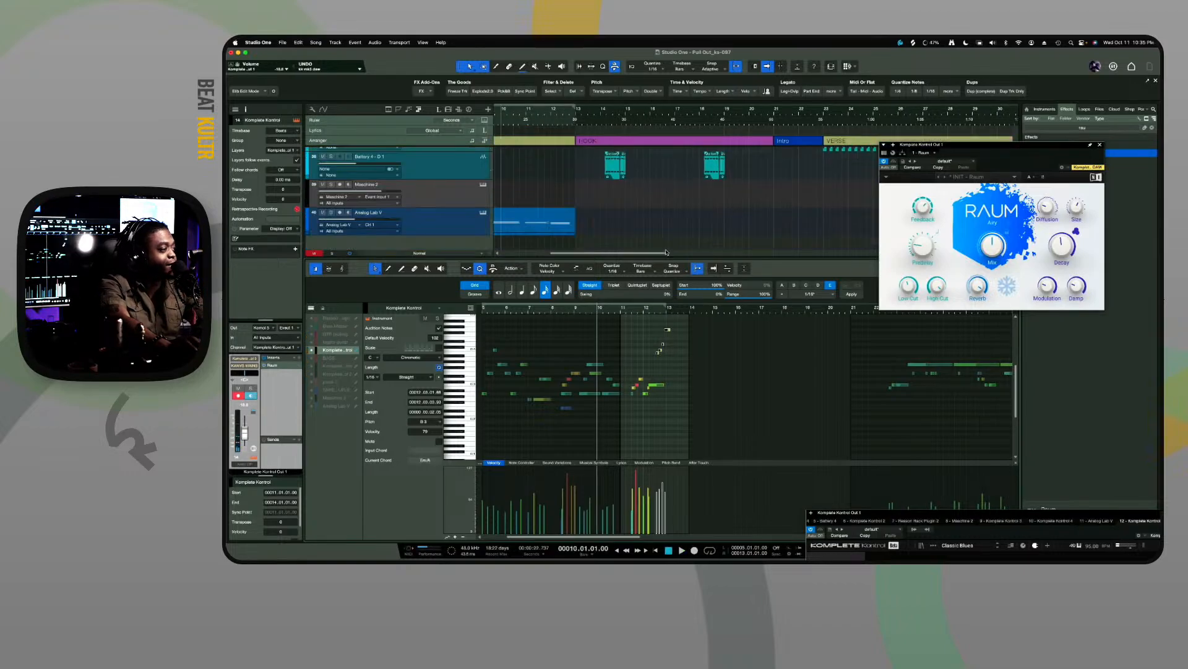
drag(678, 258, 679, 424)
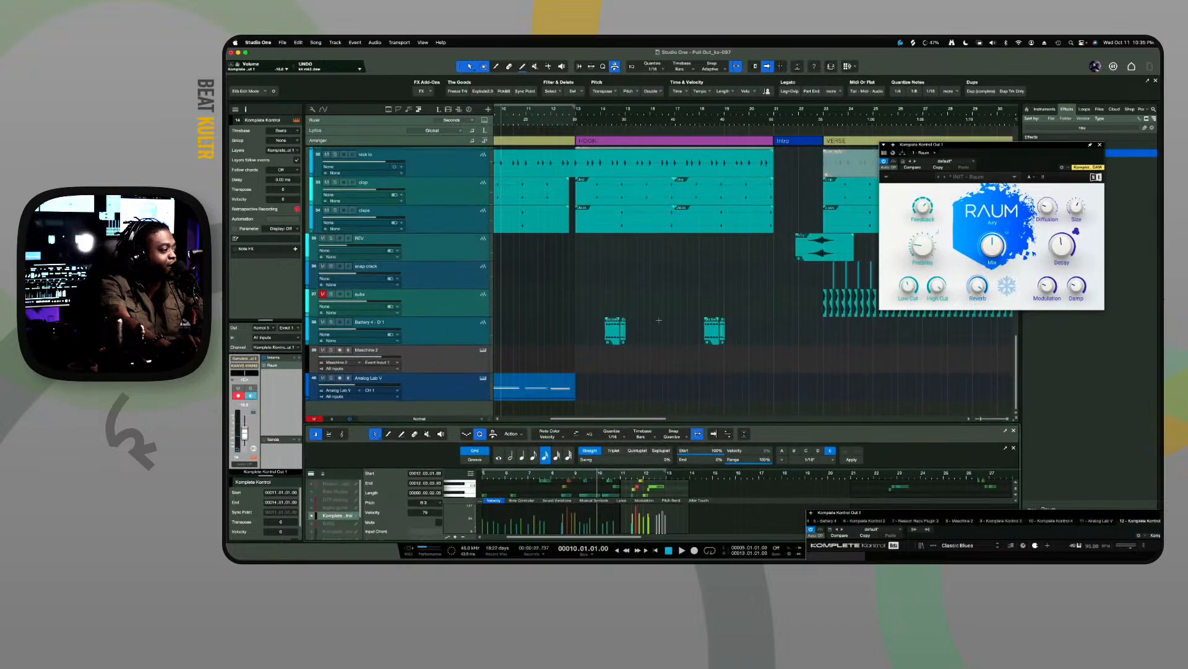
scroll(658, 319, up, 8)
scroll(658, 319, down, 8)
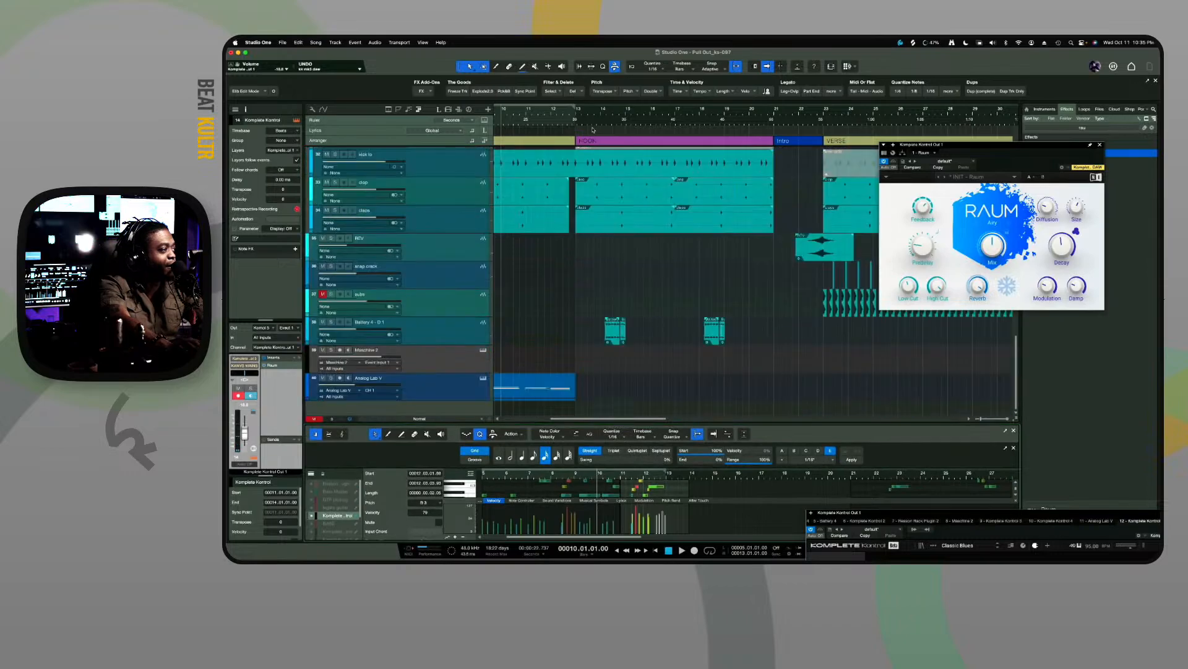
Play the first hook from bar 13 and again from bar 17 to review it, and close the Raum window
click(575, 121)
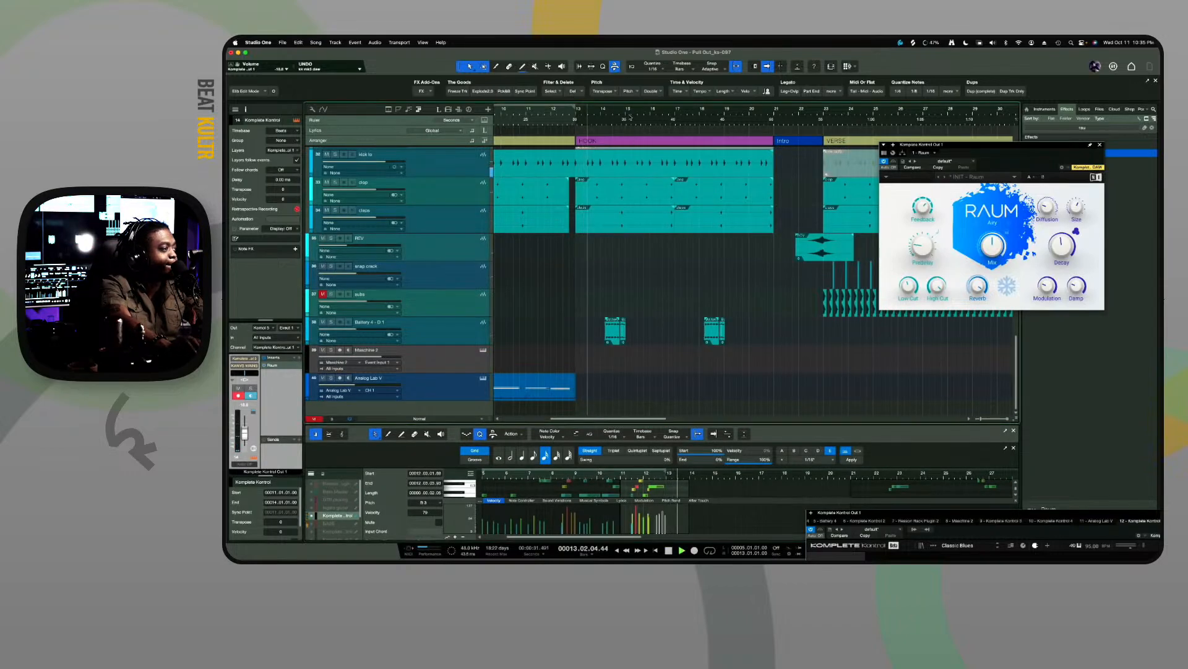
scroll(703, 255, up, 10)
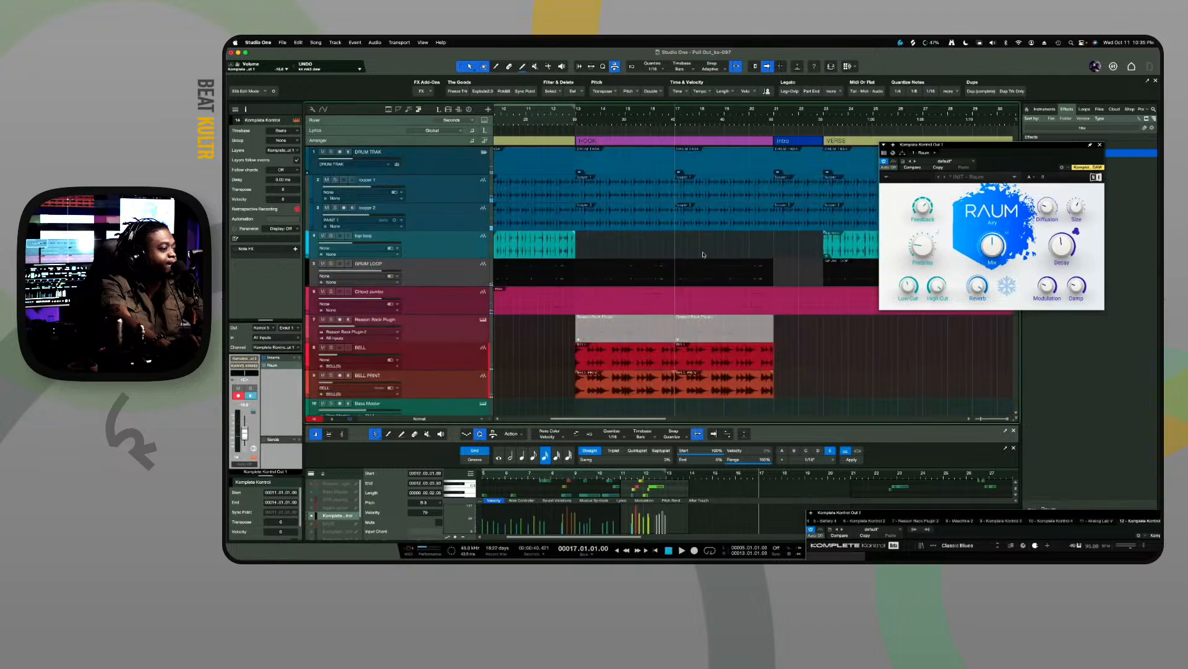
key(space)
scroll(703, 254, down, 10)
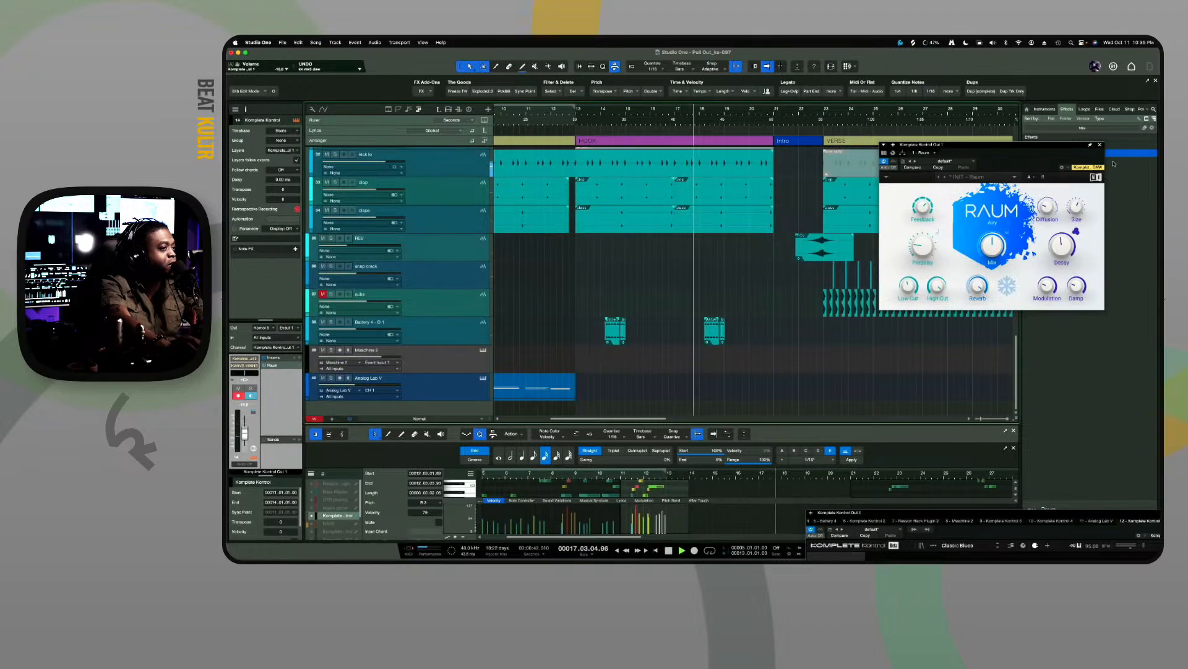
click(1100, 144)
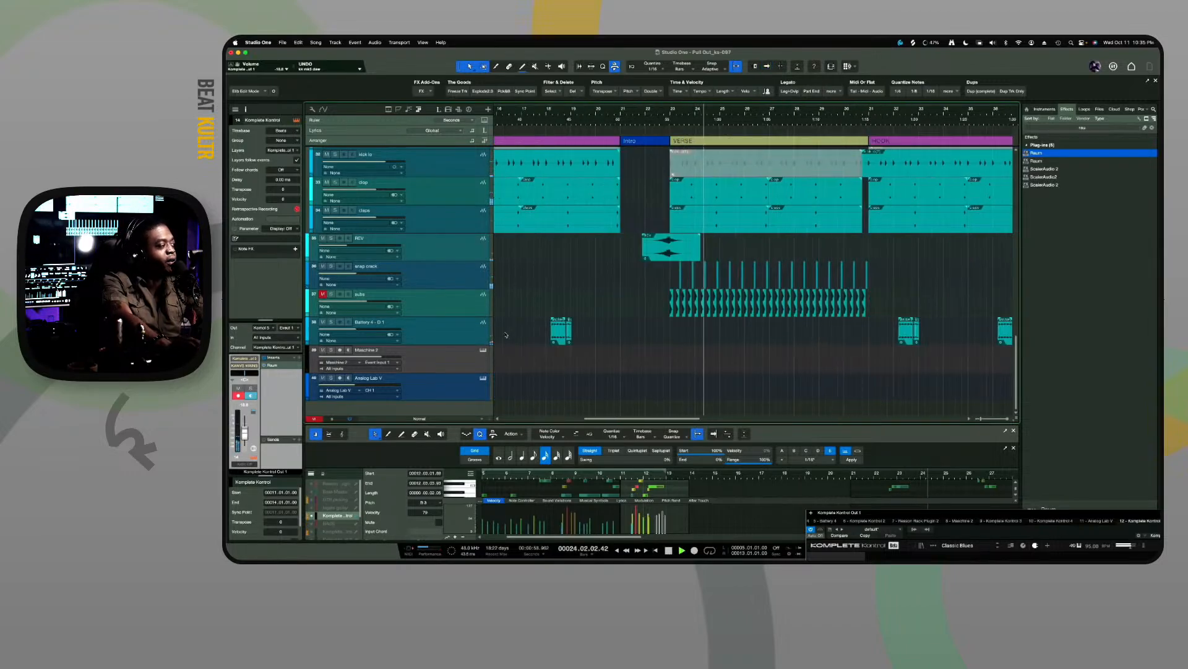
Unmute the subs track, open its Pro EQ and play the second verse from bar 23
key(space)
click(459, 310)
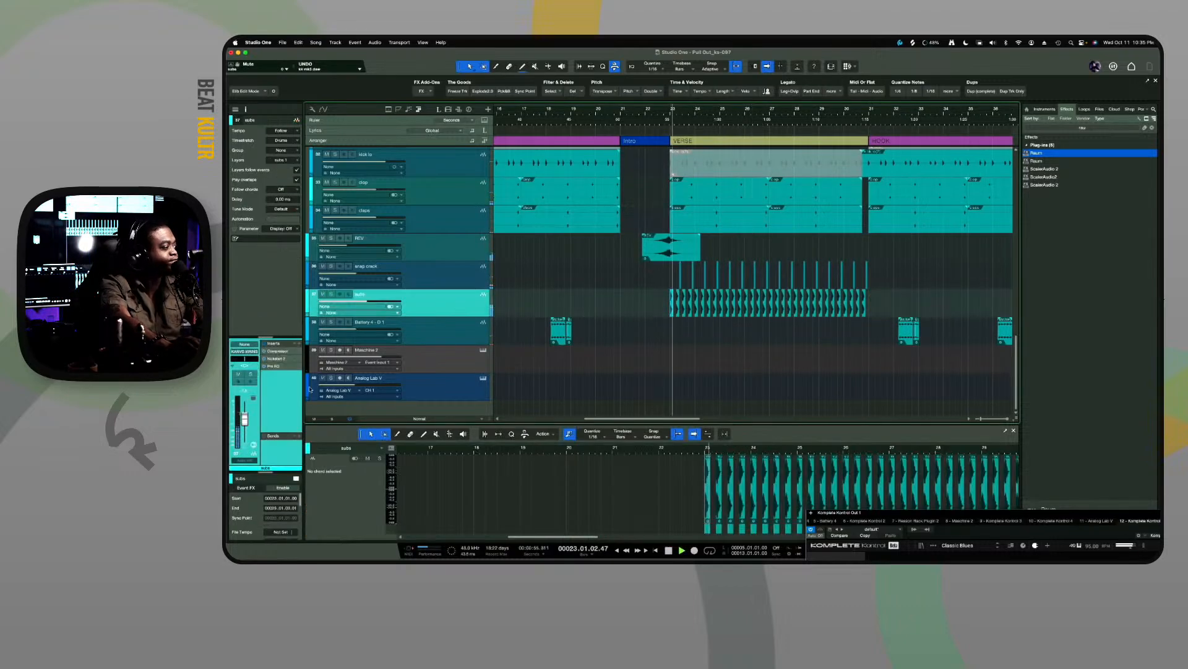
click(280, 366)
key(space)
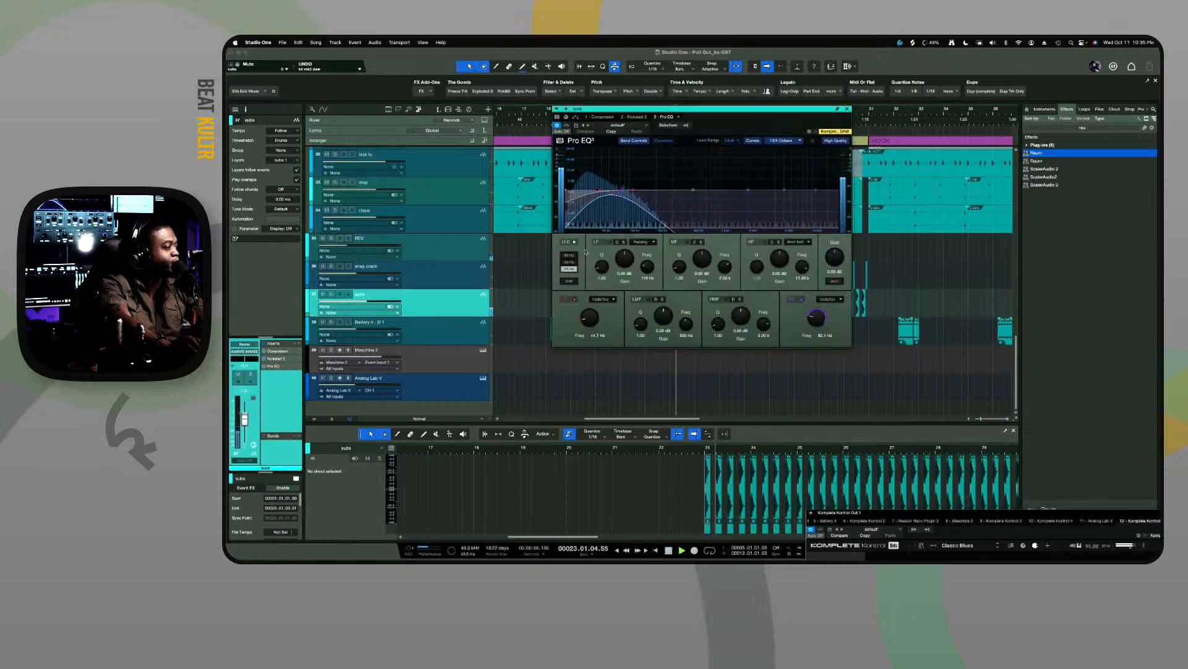
Raise the low-cut frequency in the subs Pro EQ, set the track's volume to about -1.4 dB and close the EQ
drag(589, 318, 584, 306)
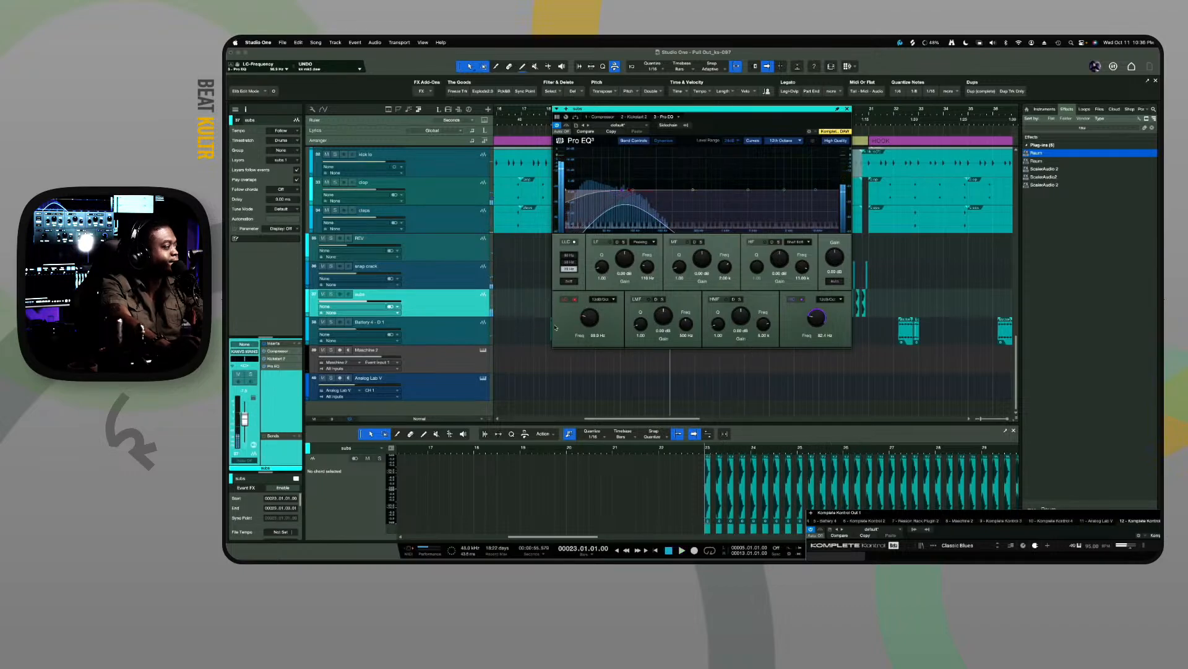
drag(367, 306, 375, 301)
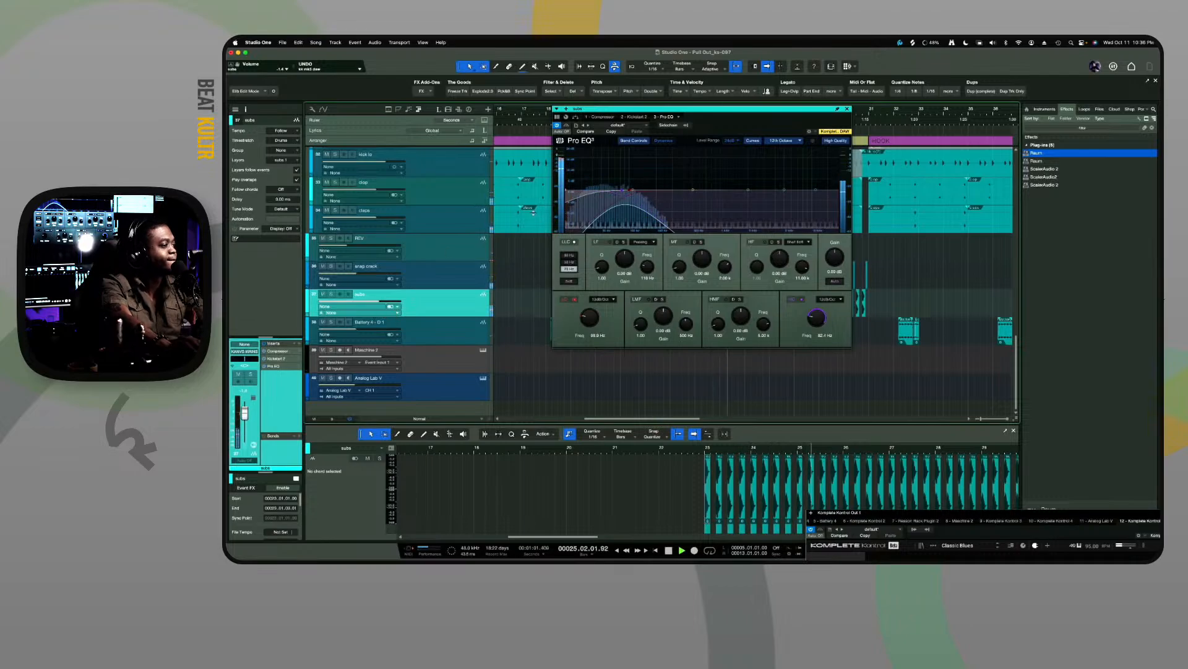
click(847, 109)
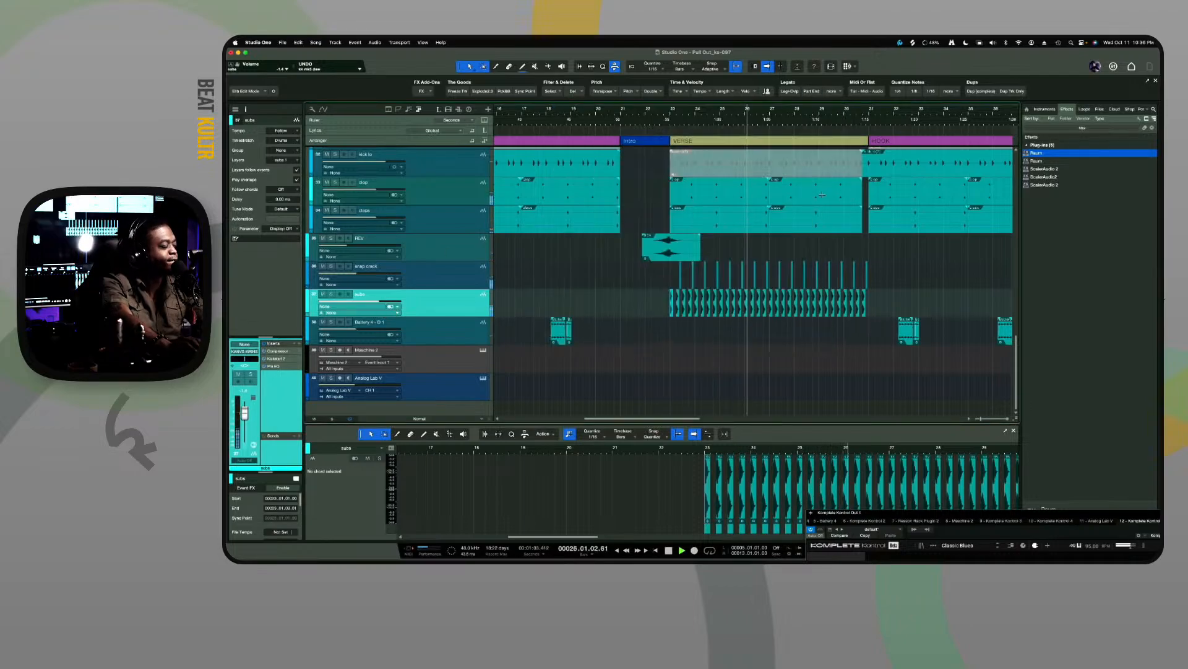
Delete the subs hits from bar 27 to bar 31 and mute the snap crack hits over the same bars
drag(889, 303, 773, 307)
key(Delete)
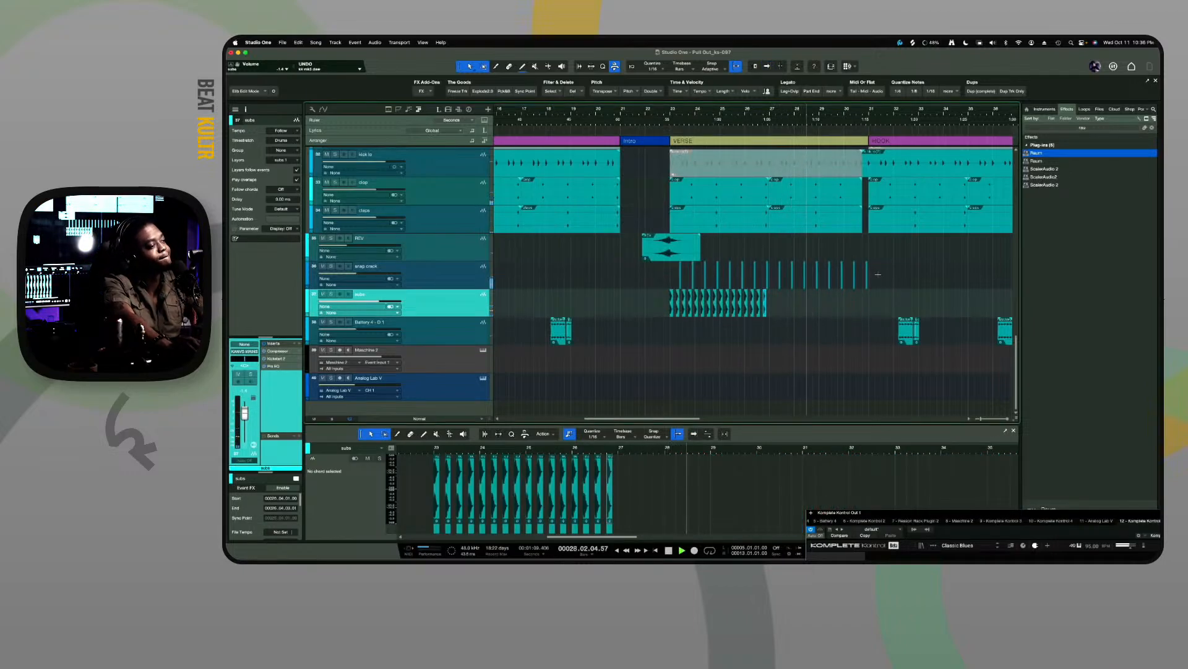
drag(879, 274, 778, 279)
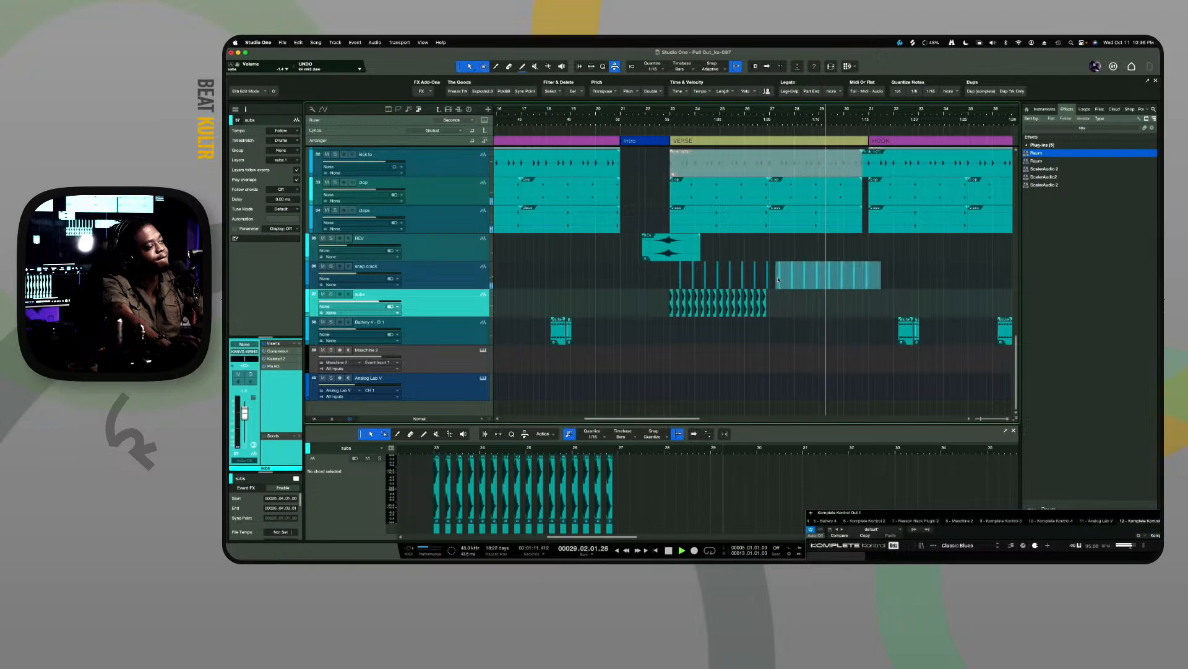
click(778, 279)
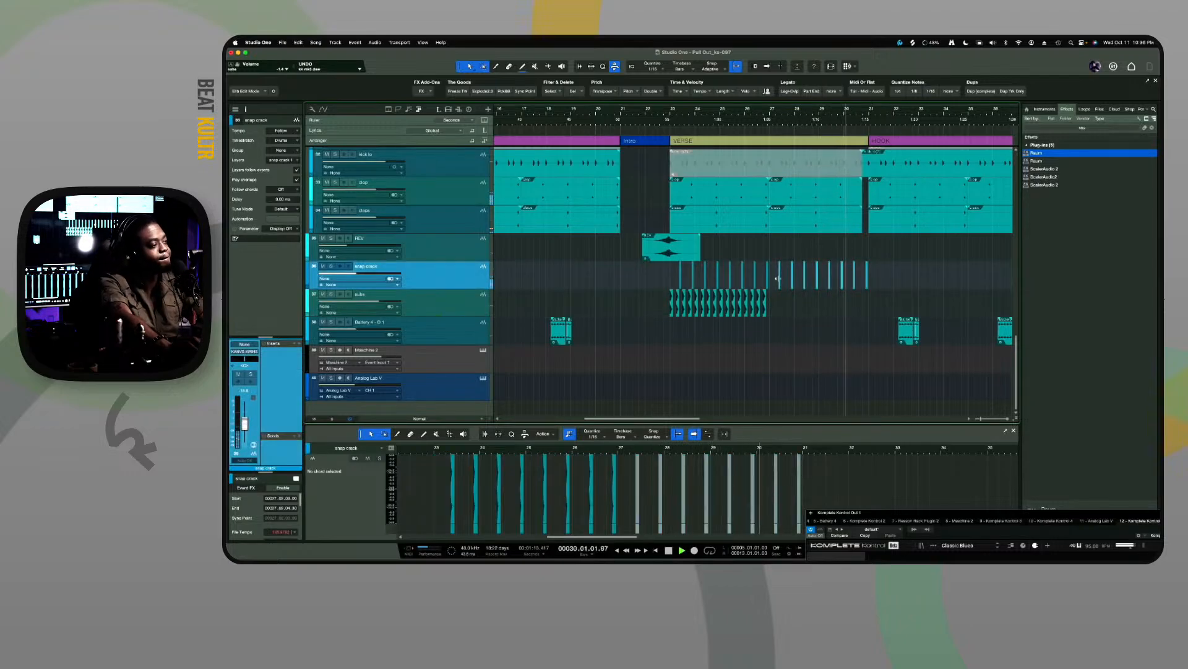
Play the second verse from bar 23 and look through its tracks for parts to thin out in the second half
scroll(793, 198, up, 10)
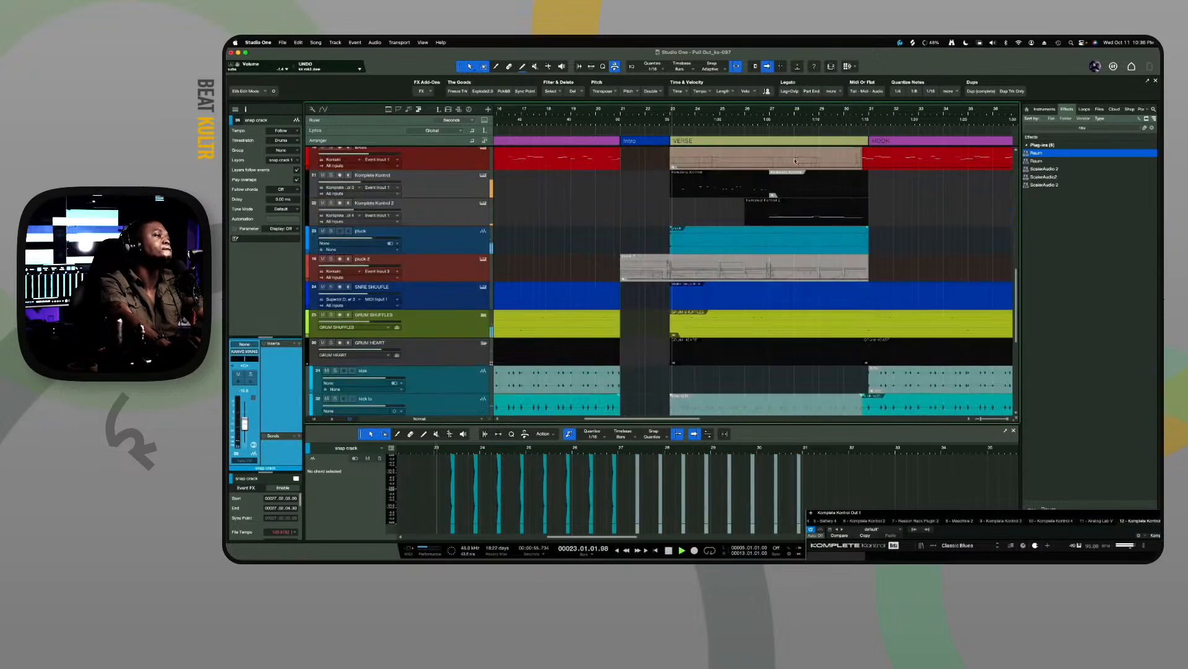
scroll(753, 227, down, 1)
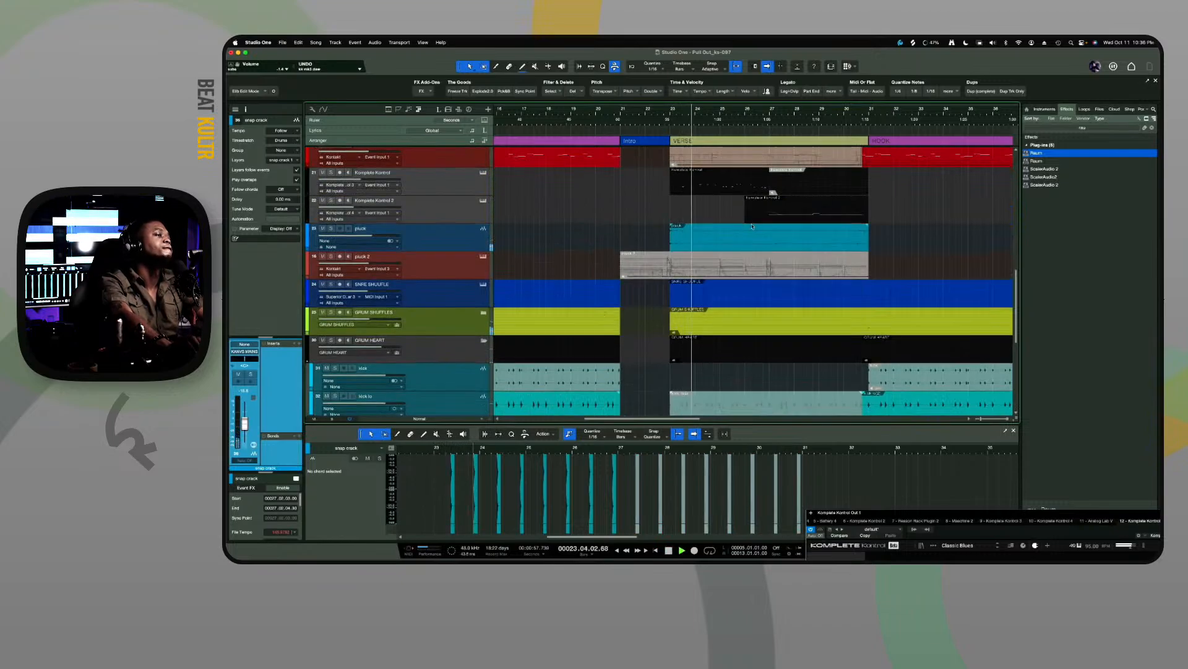
scroll(752, 226, down, 8)
scroll(753, 227, up, 8)
scroll(752, 225, down, 3)
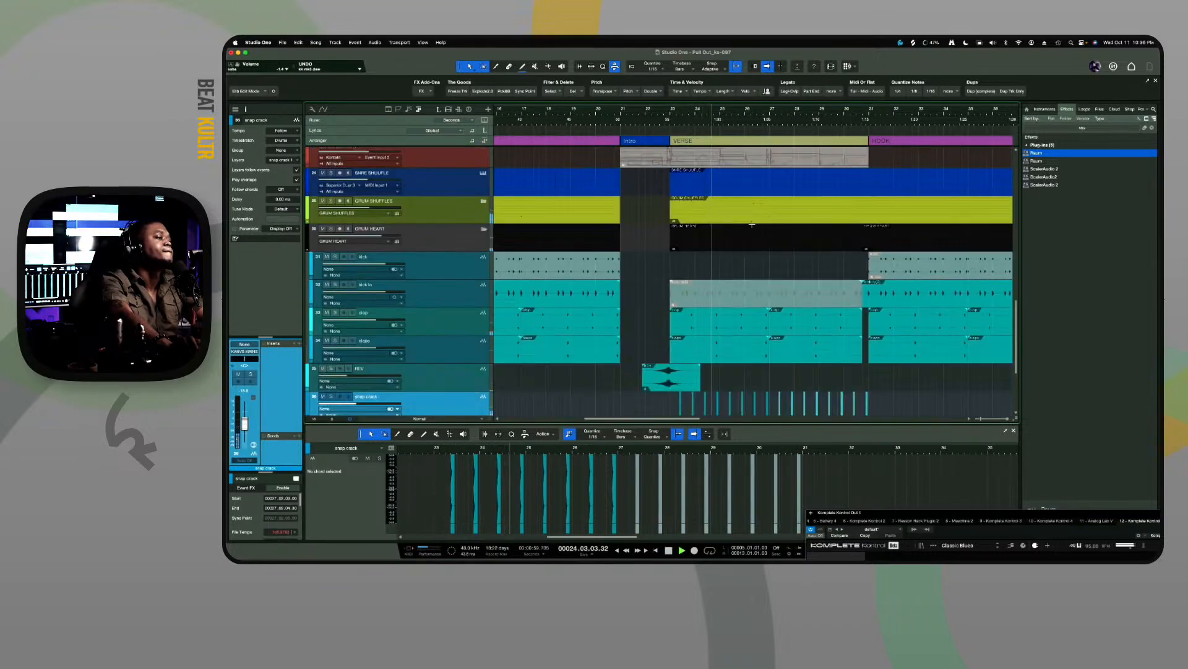
scroll(752, 225, up, 1)
scroll(757, 219, down, 4)
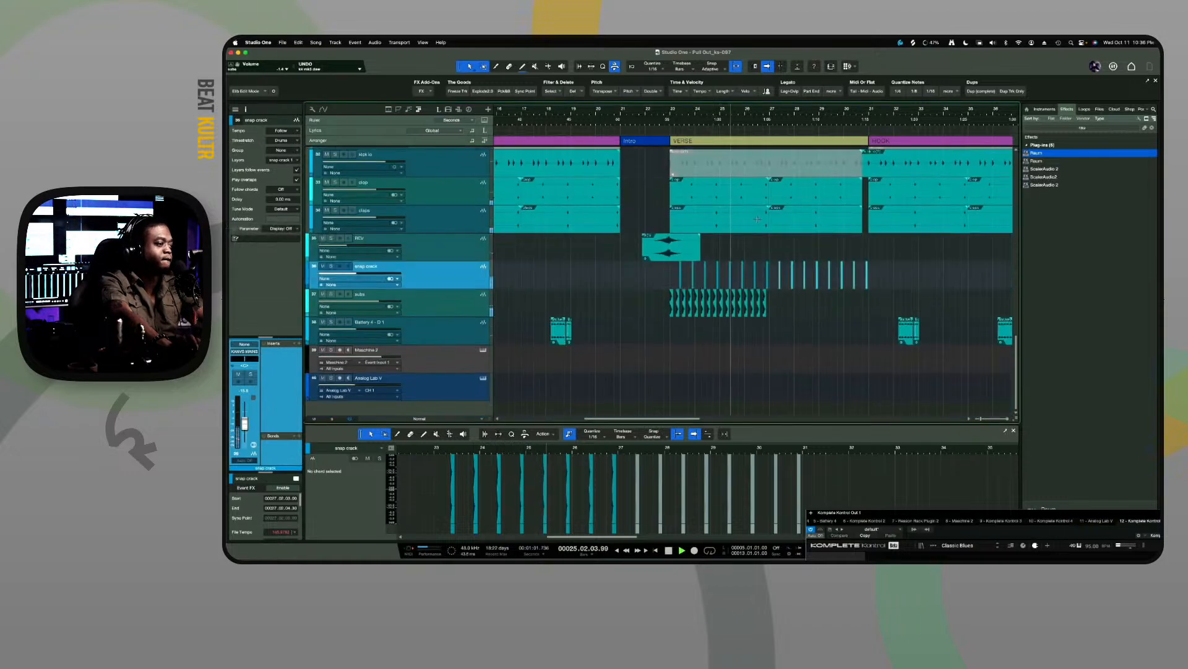
scroll(768, 210, up, 8)
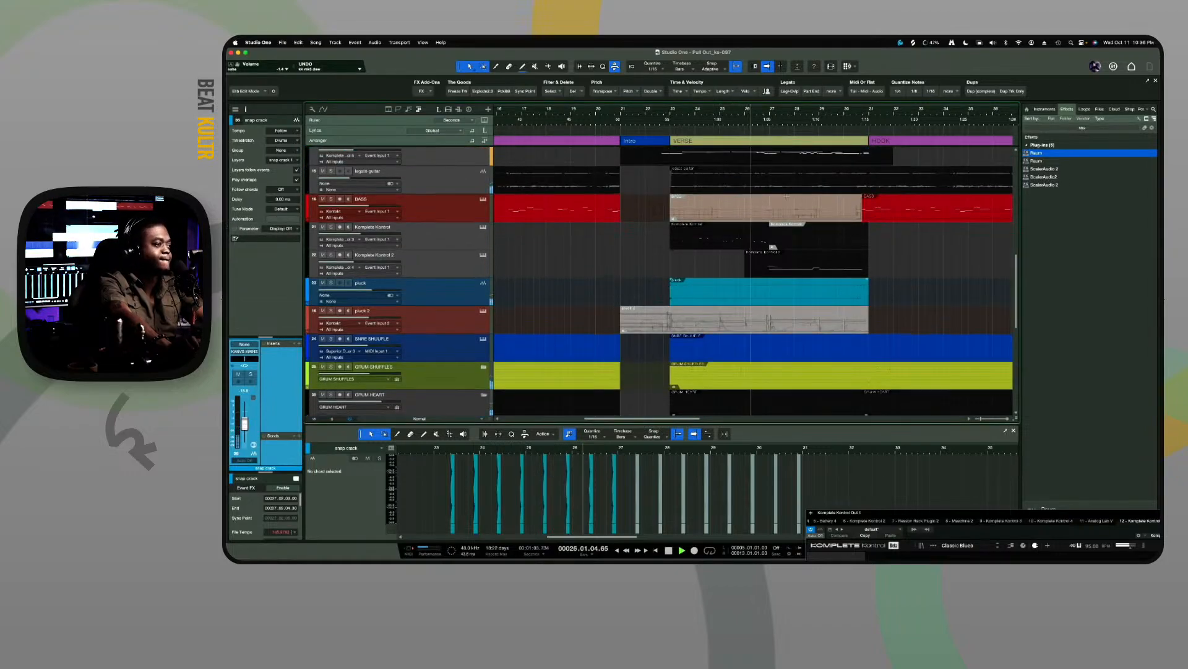
scroll(786, 197, down, 4)
scroll(787, 197, down, 4)
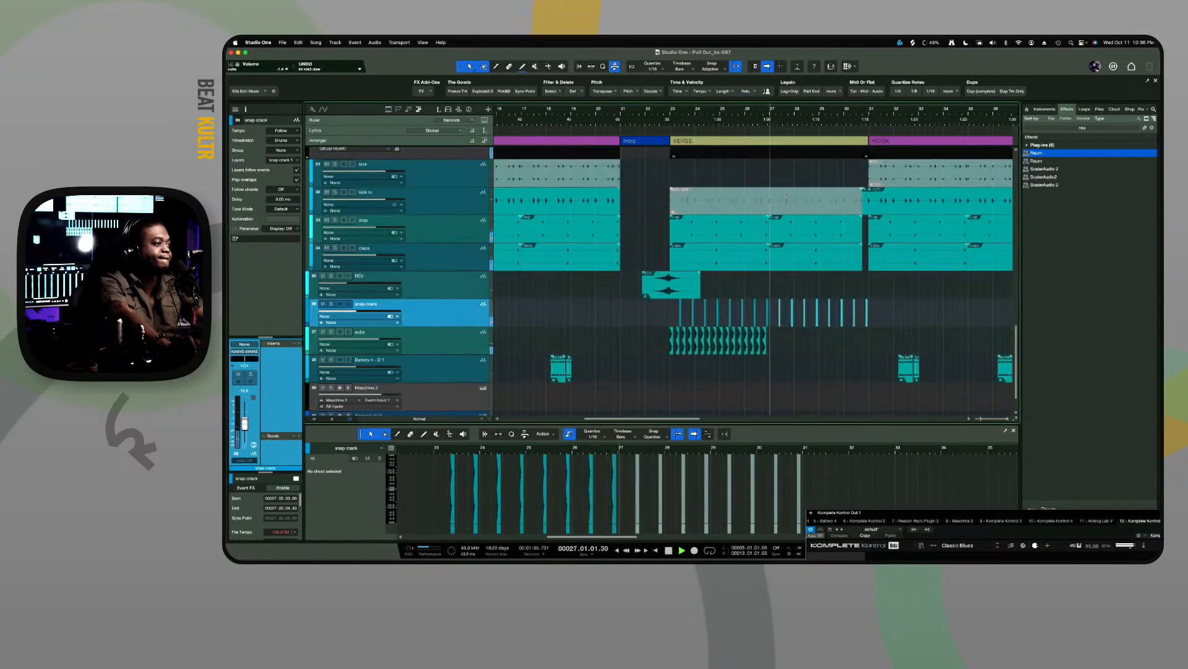
scroll(786, 197, up, 2)
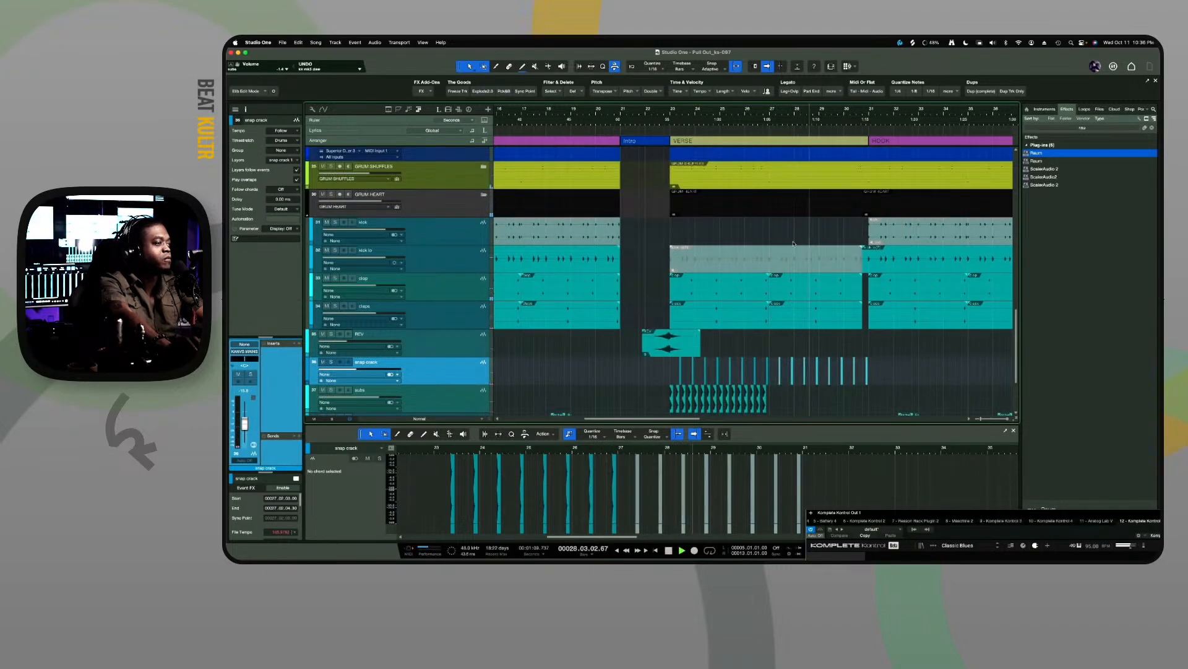
Expand the DRUM SHUFFLES folder and mute its snare shuffle, hats and crash parts from bar 27 to just past bar 30
click(484, 166)
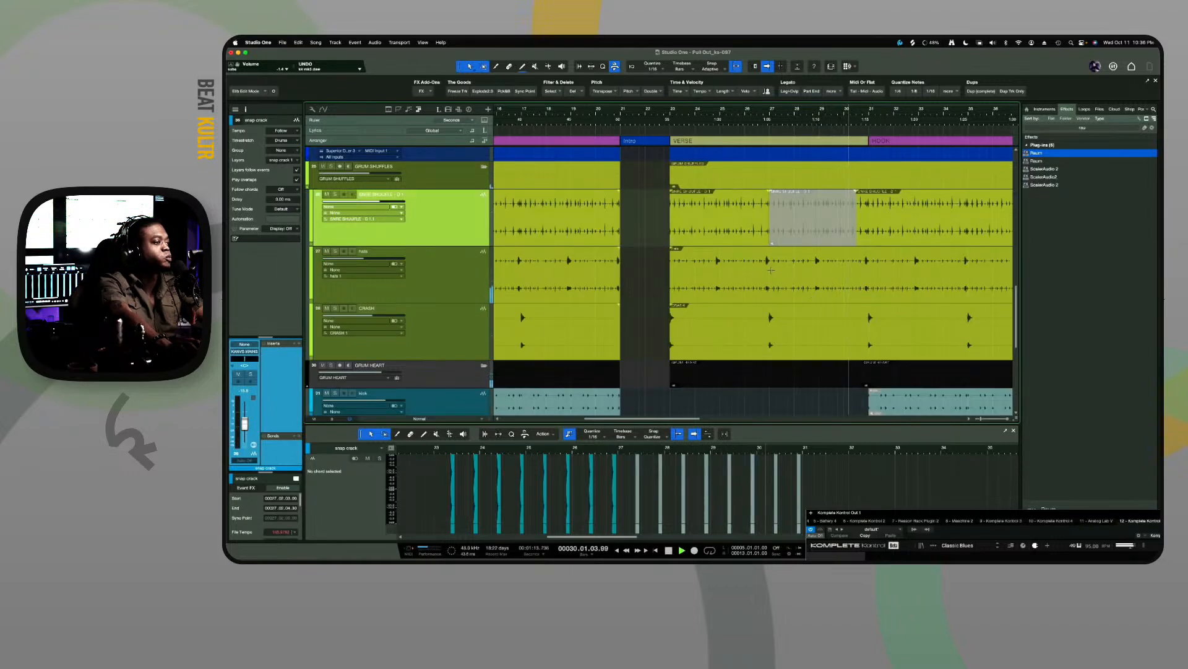
mouse_move(772, 258)
mouse_down()
mouse_move(845, 294)
mouse_move(853, 316)
mouse_up()
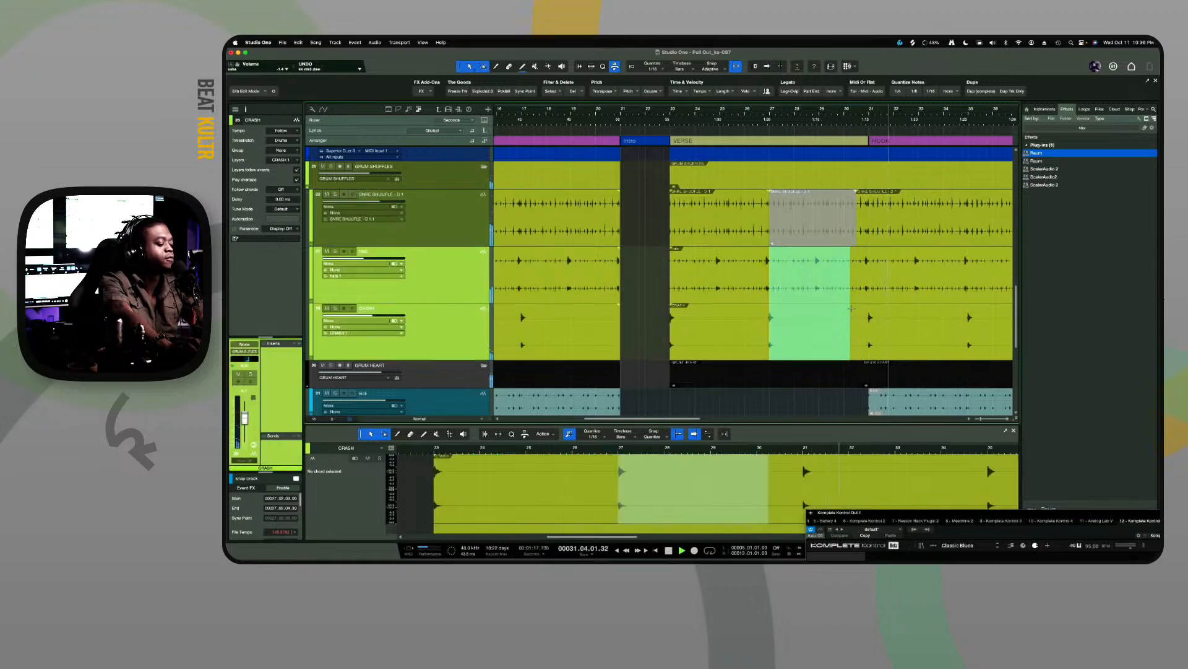
key(shift+m)
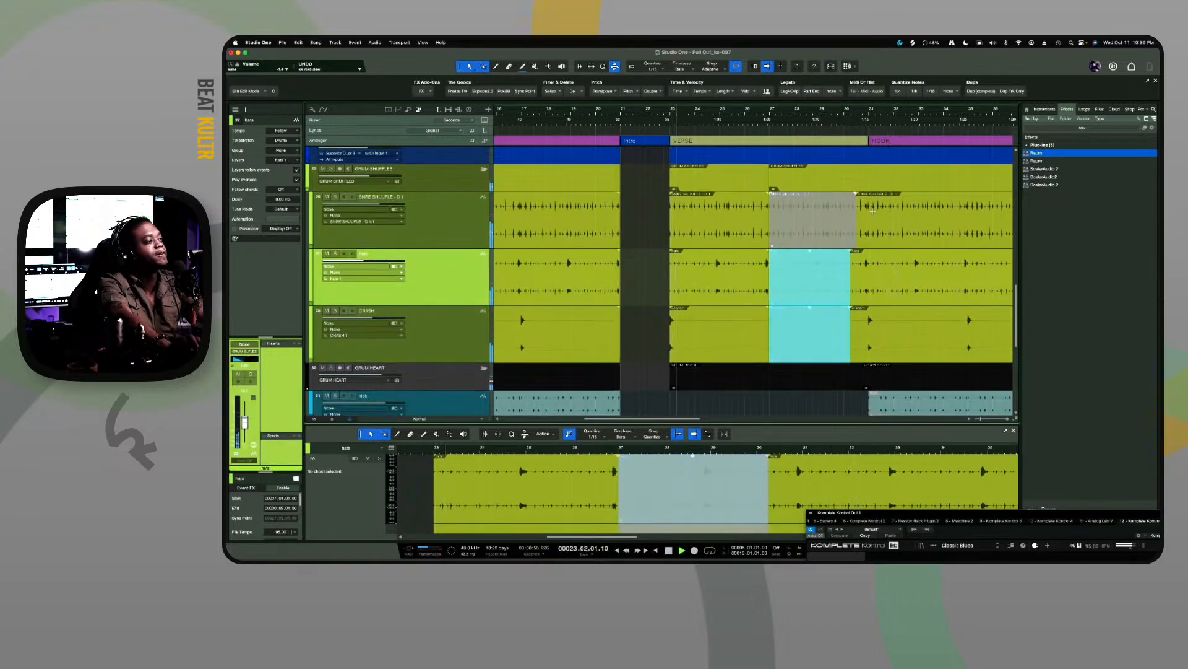
Mute the looper 1 and looper 2 clips in the DRUM TRAK folder from bar 27 to bar 31
scroll(873, 210, up, 15)
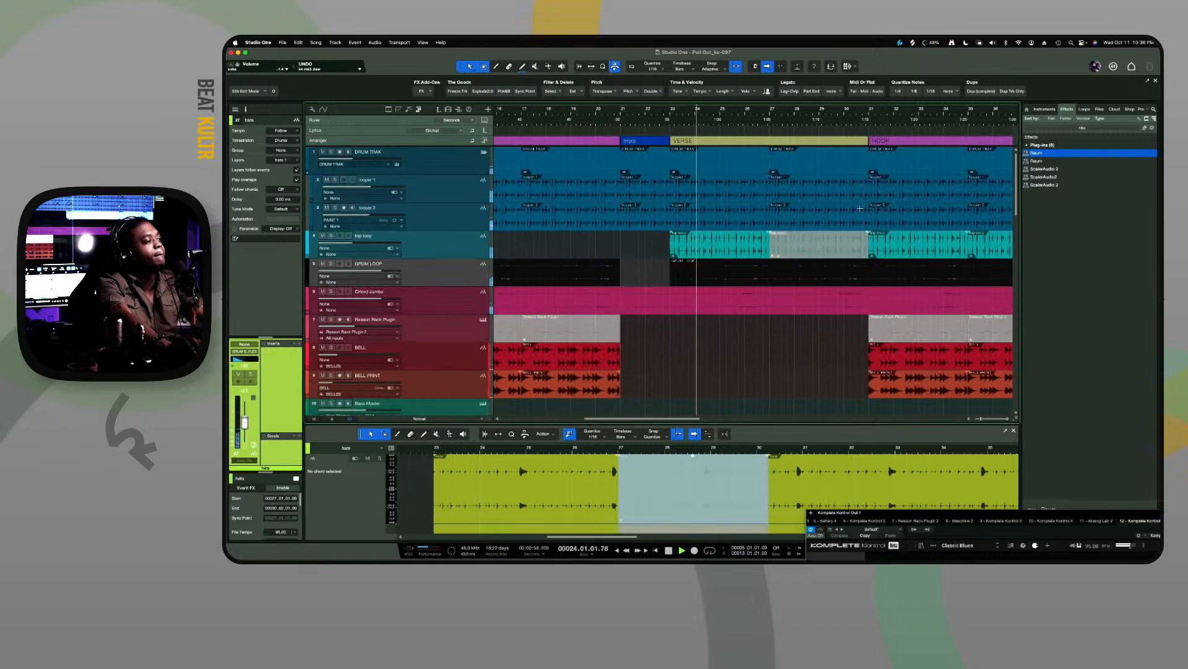
click(801, 198)
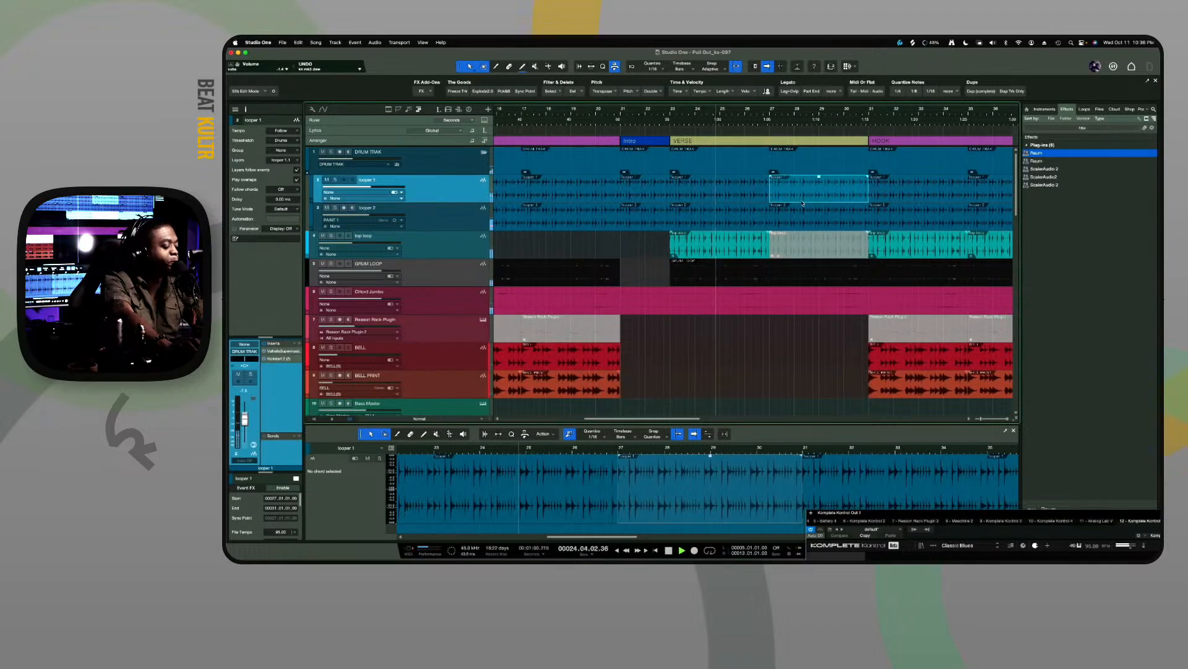
key(shift+m)
click(816, 223)
key(shift+m)
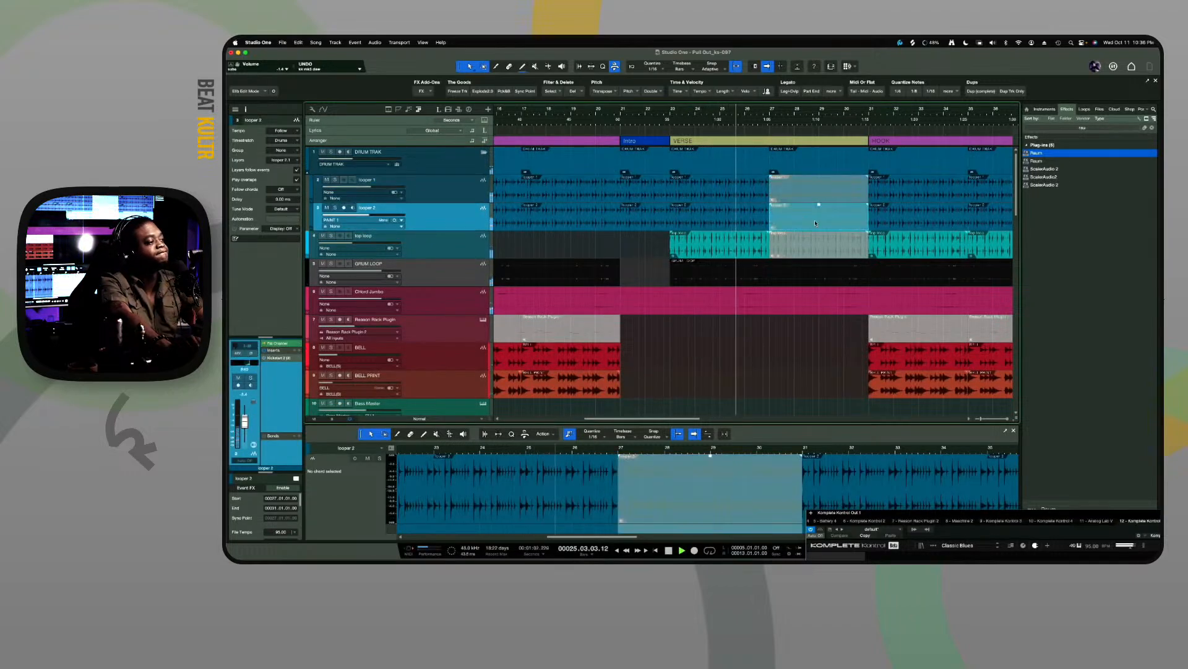
Mute the claps clip and the clip on the track directly above it from bar 27 to the end of the second verse
scroll(816, 222, down, 20)
scroll(816, 223, up, 10)
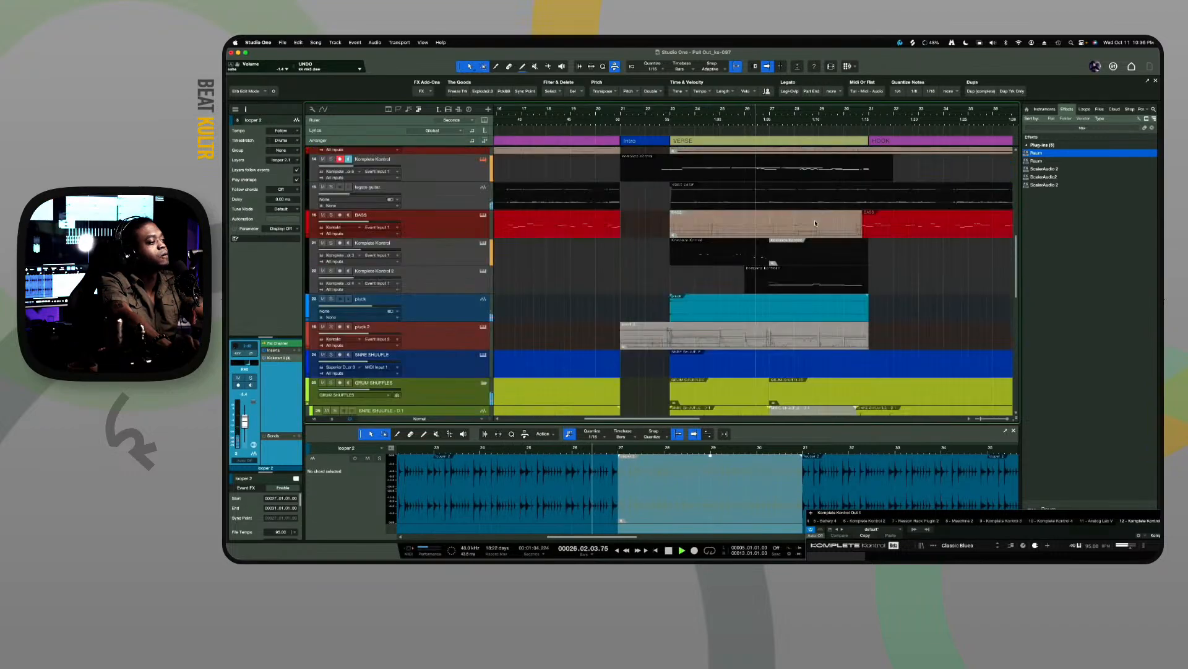
scroll(816, 223, up, 10)
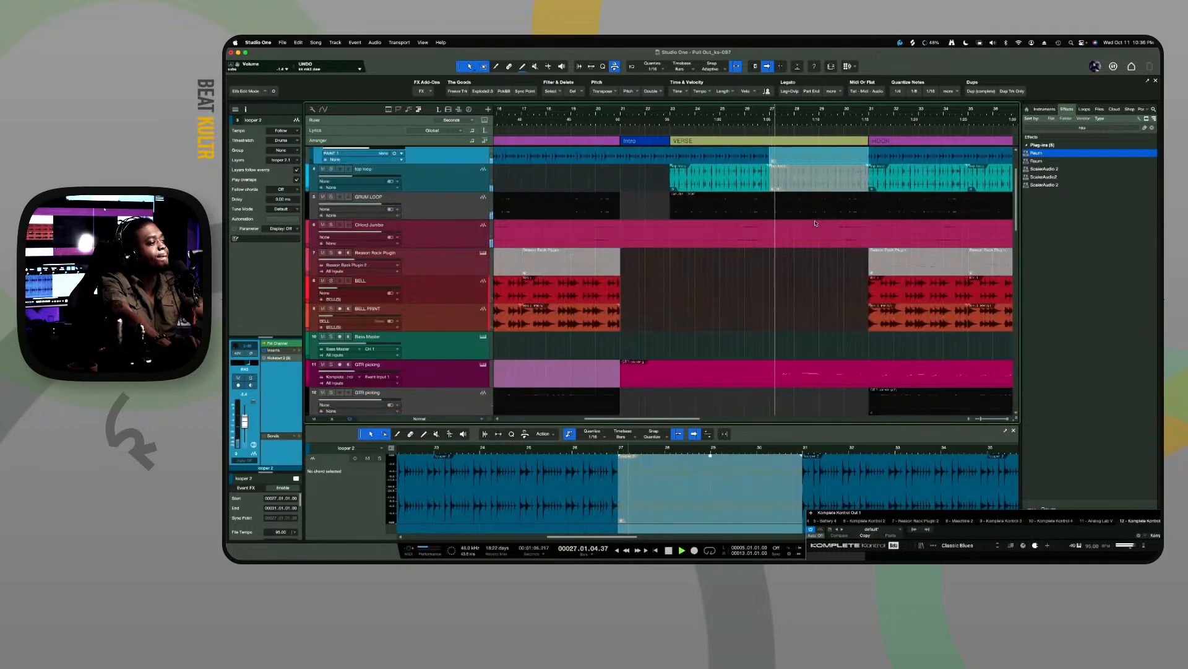
scroll(815, 222, down, 12)
scroll(816, 223, down, 8)
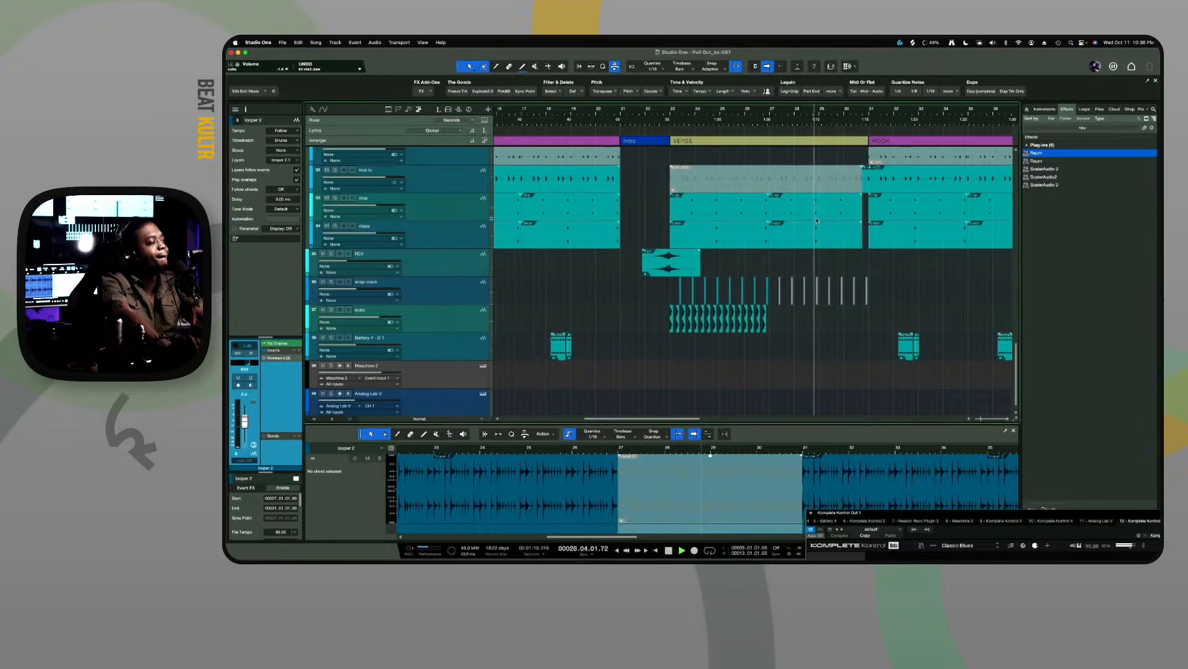
scroll(818, 221, up, 6)
scroll(823, 235, down, 7)
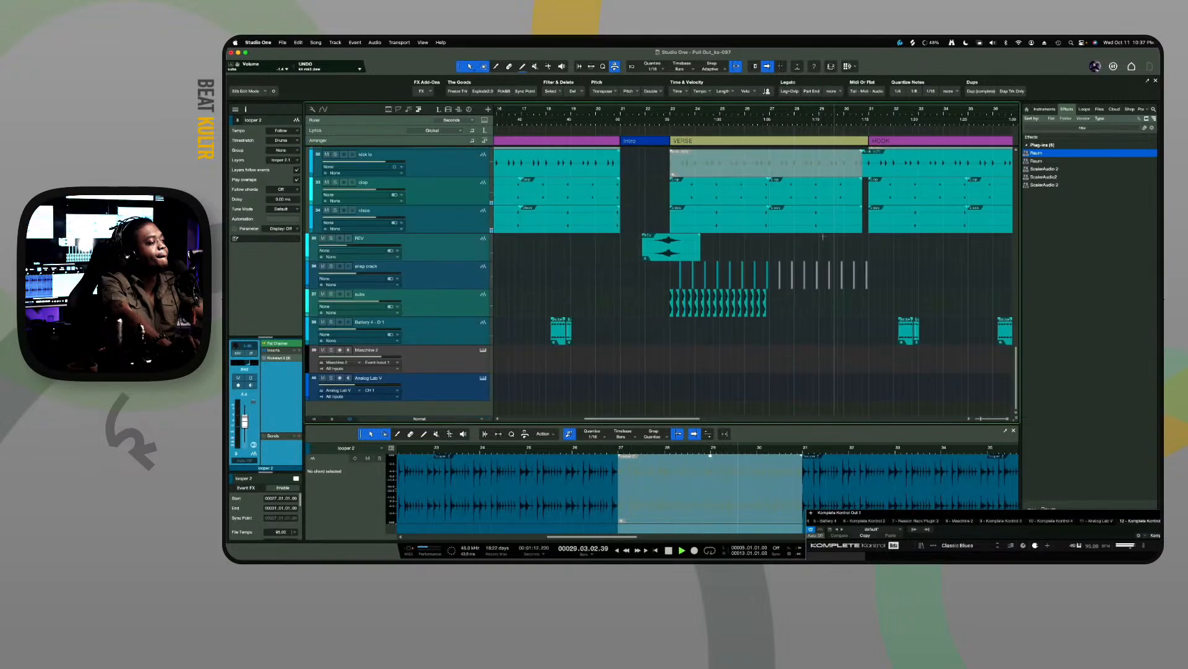
click(827, 229)
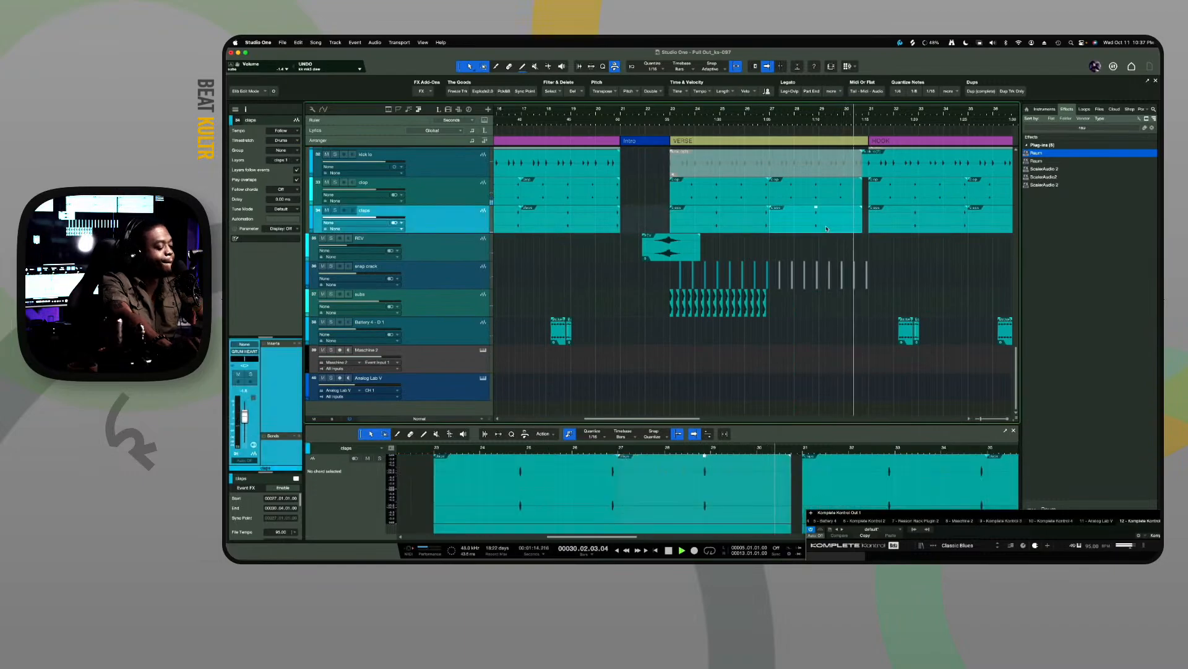
click(823, 225)
scroll(807, 207, up, 1)
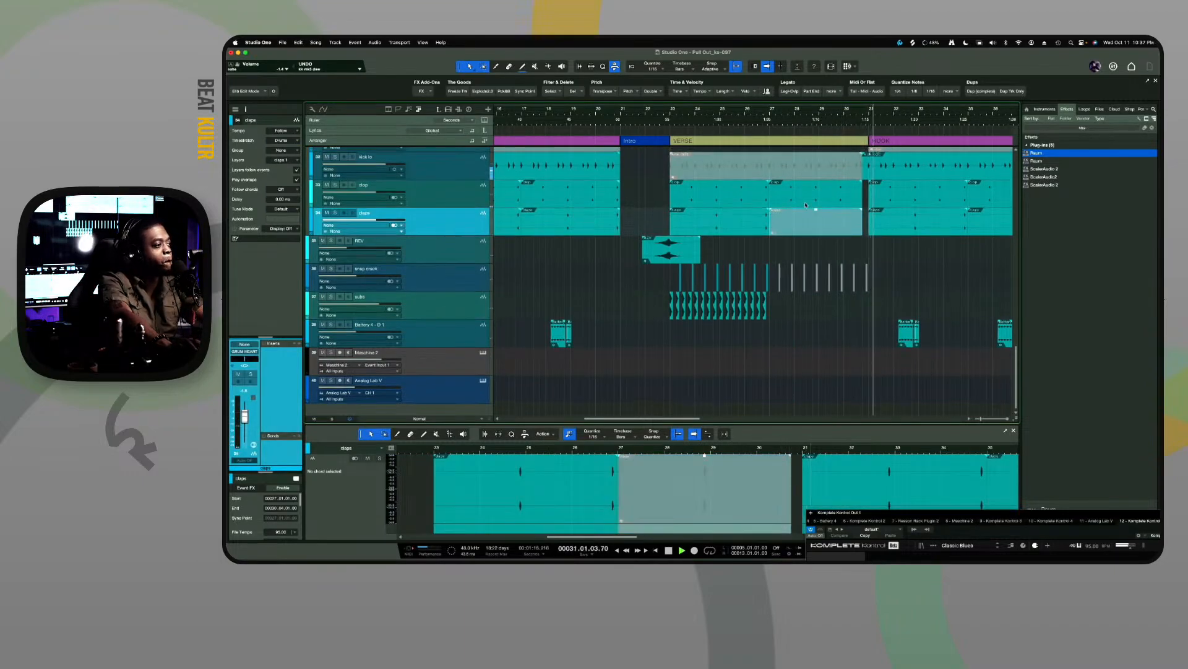
click(806, 205)
key(space)
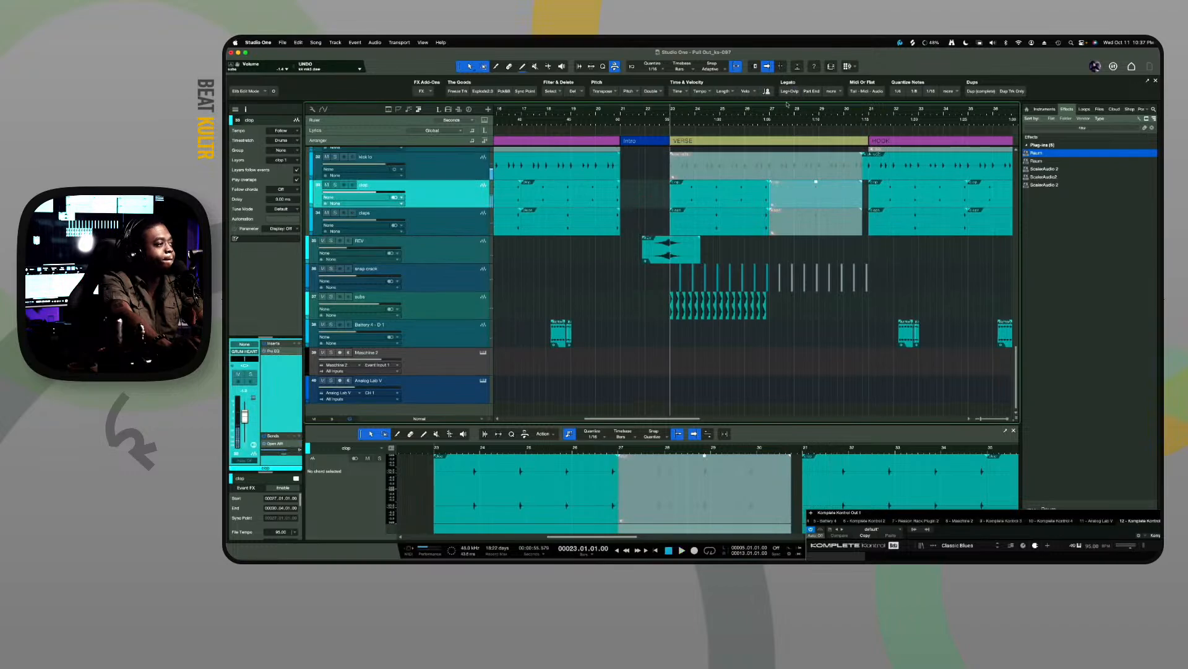
Play the second verse from bar 27 and look through its melodic and drum tracks for more parts to thin out
click(771, 116)
scroll(815, 222, up, 10)
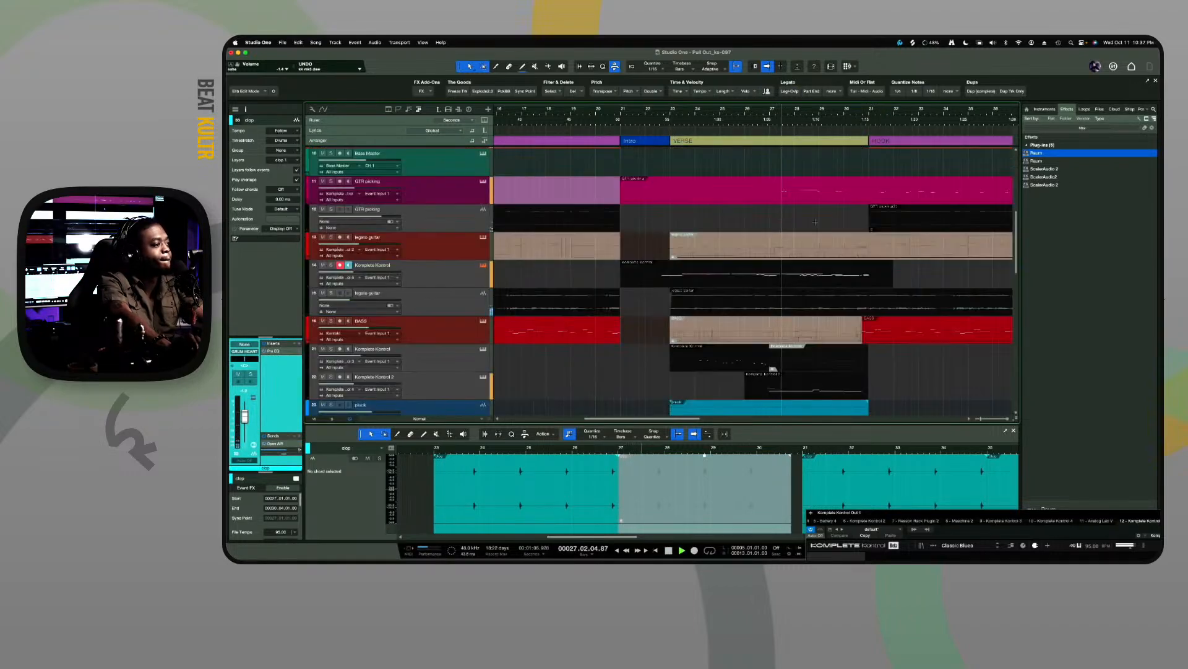
scroll(815, 221, down, 2)
scroll(816, 221, down, 6)
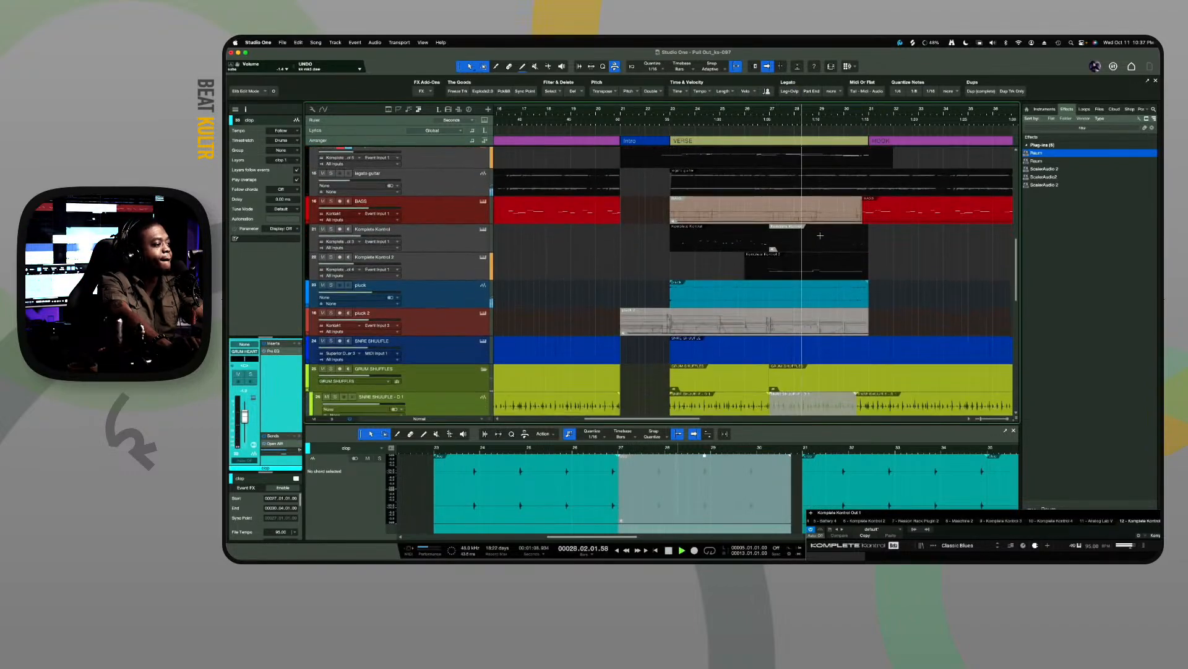
scroll(820, 235, up, 1)
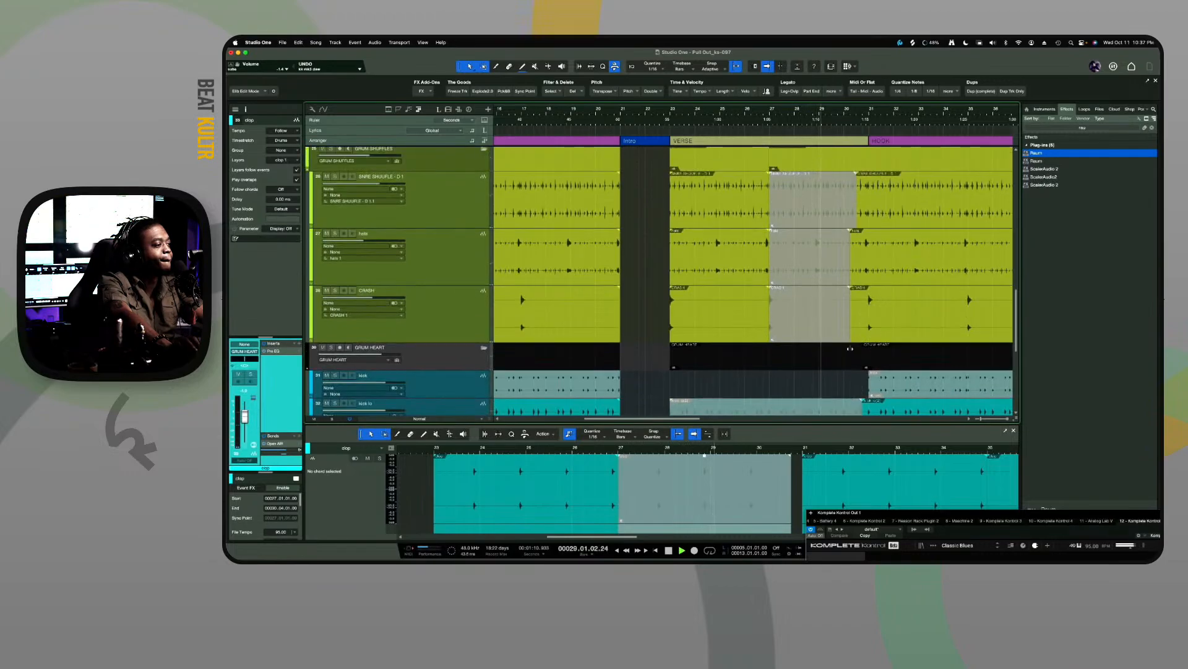
key(Up)
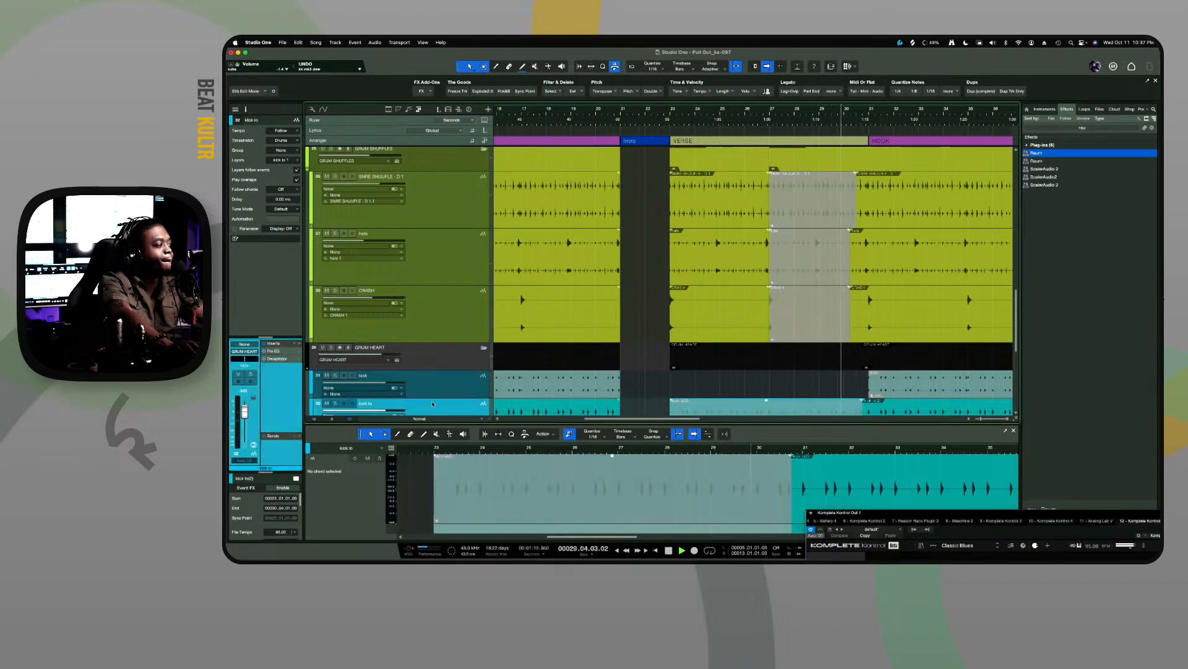
scroll(513, 371, down, 5)
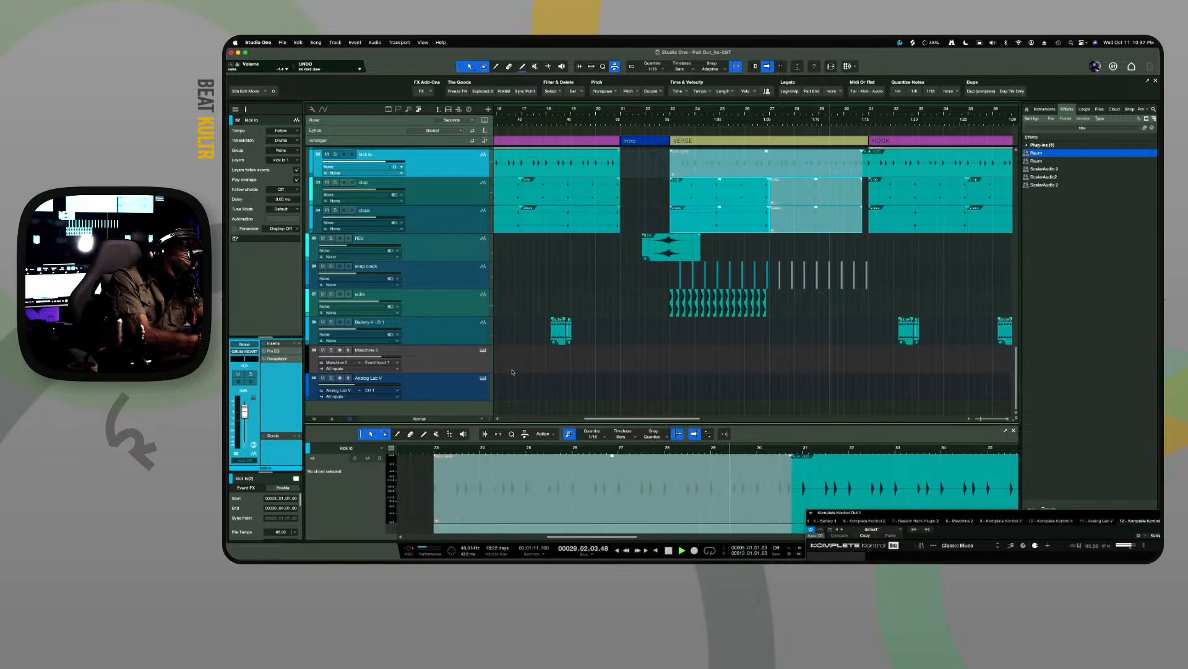
Toggle the mute on DRUM LOOP during playback to audition the second verse's second half without it
key(m)
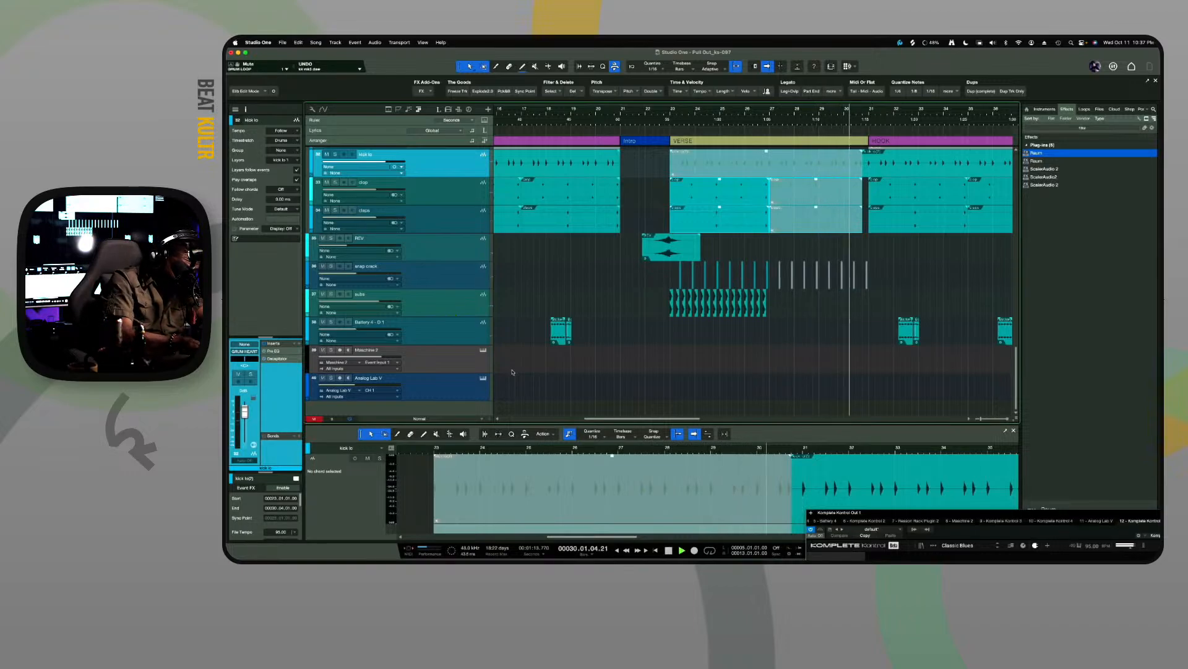
key(m)
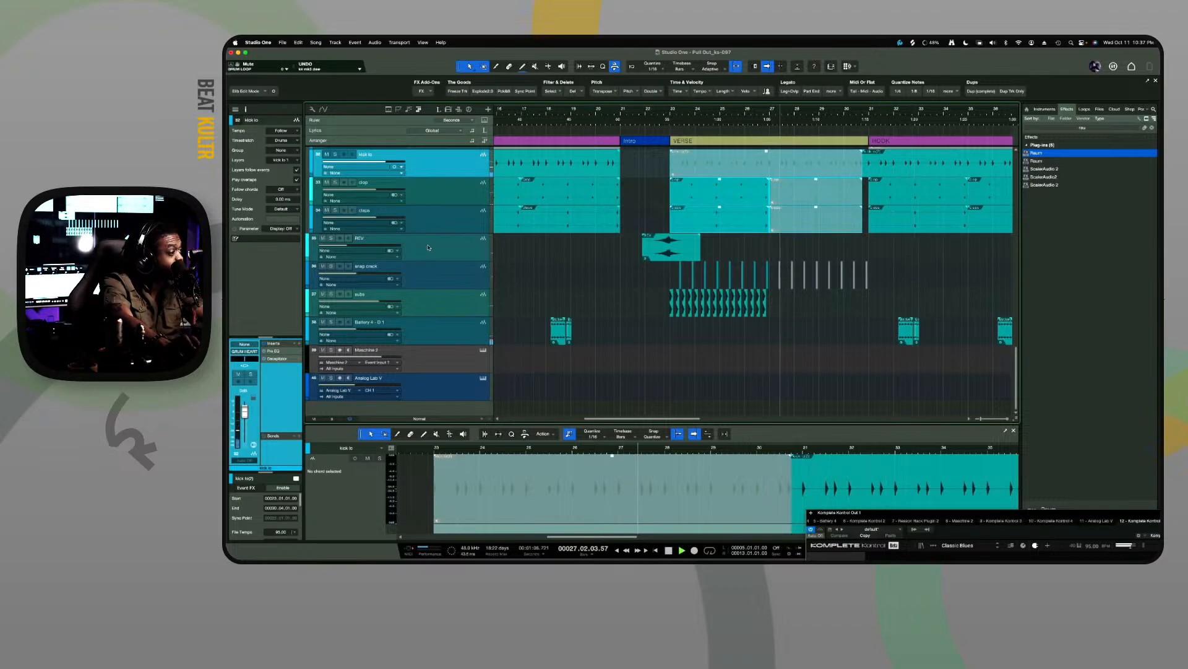
scroll(428, 247, up, 5)
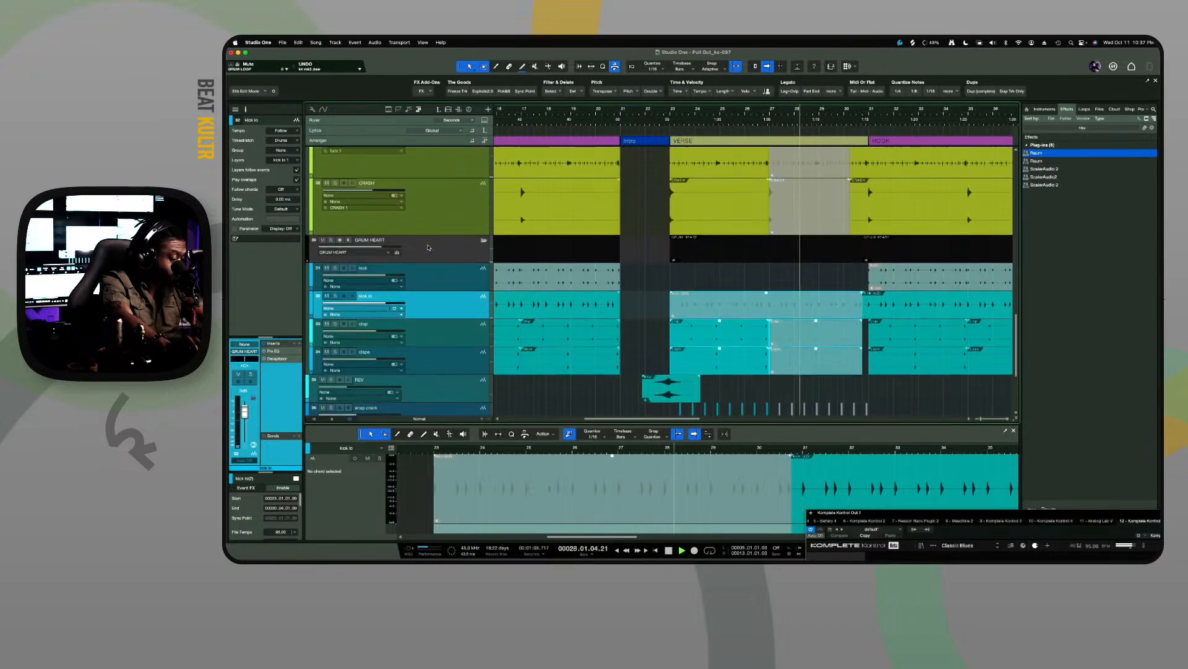
scroll(428, 248, up, 1)
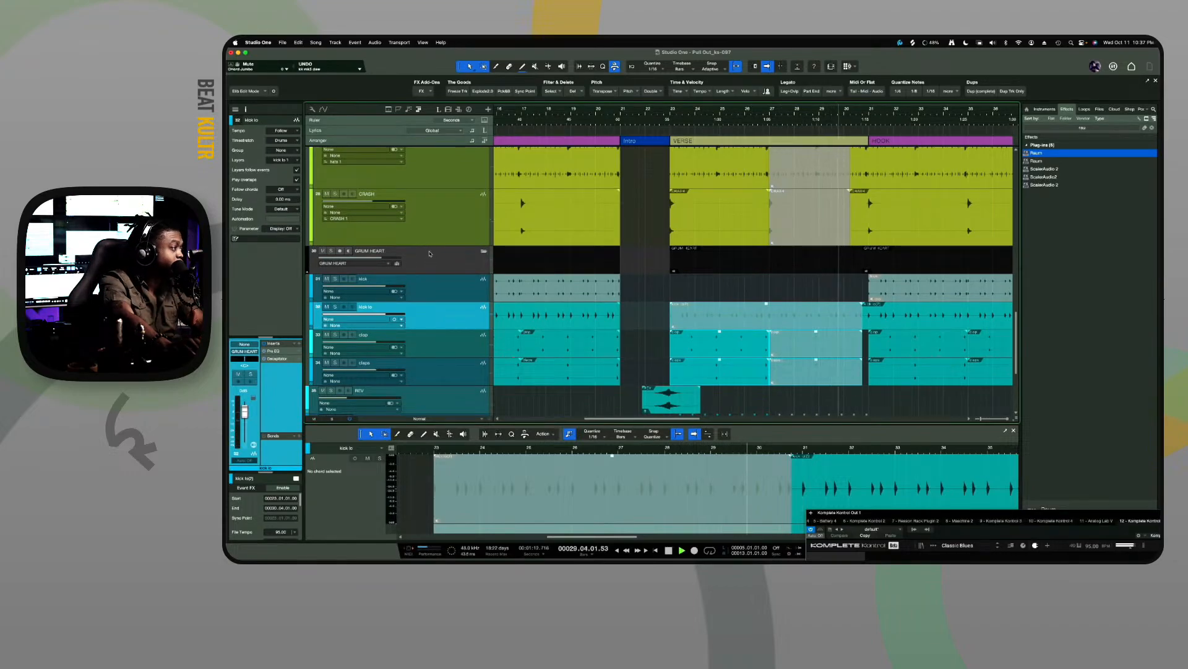
scroll(430, 322, down, 12)
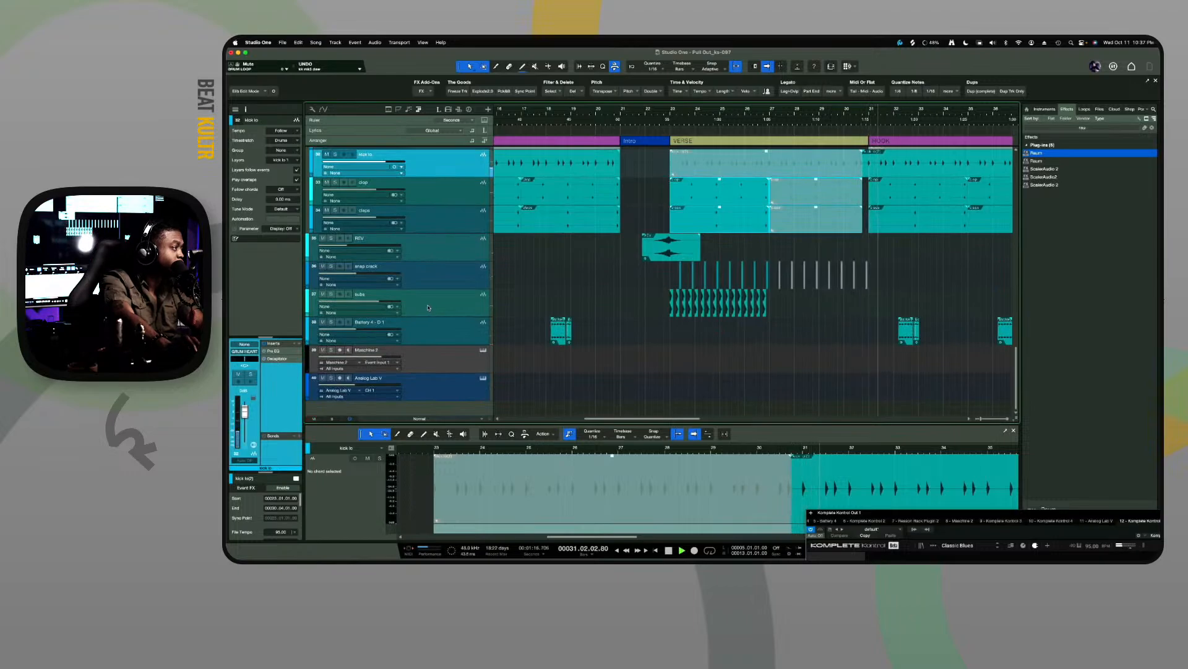
scroll(428, 309, up, 20)
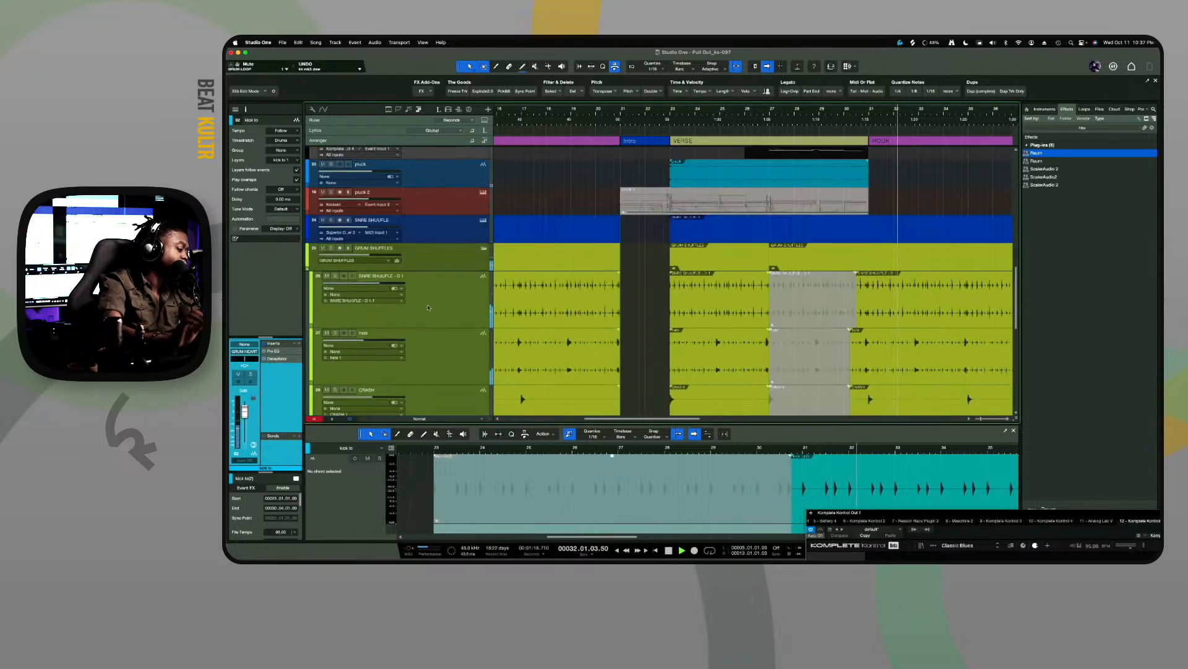
Show the mixer and select the DRUM LOOP channel
key(F3)
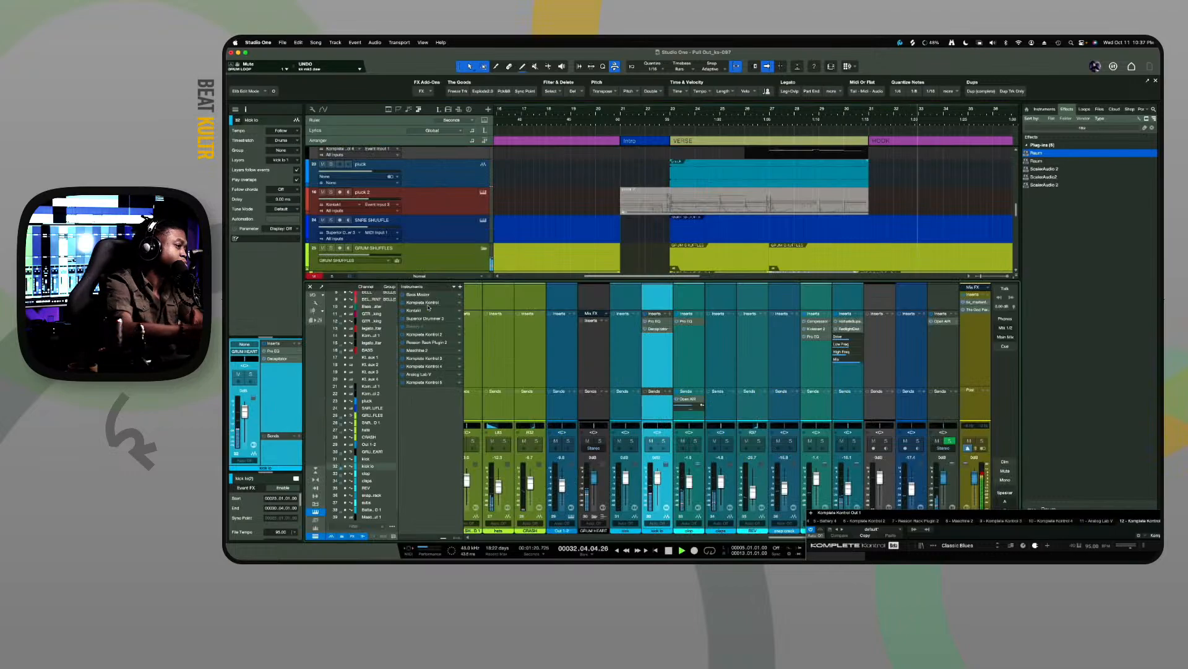
scroll(479, 316, left, 10)
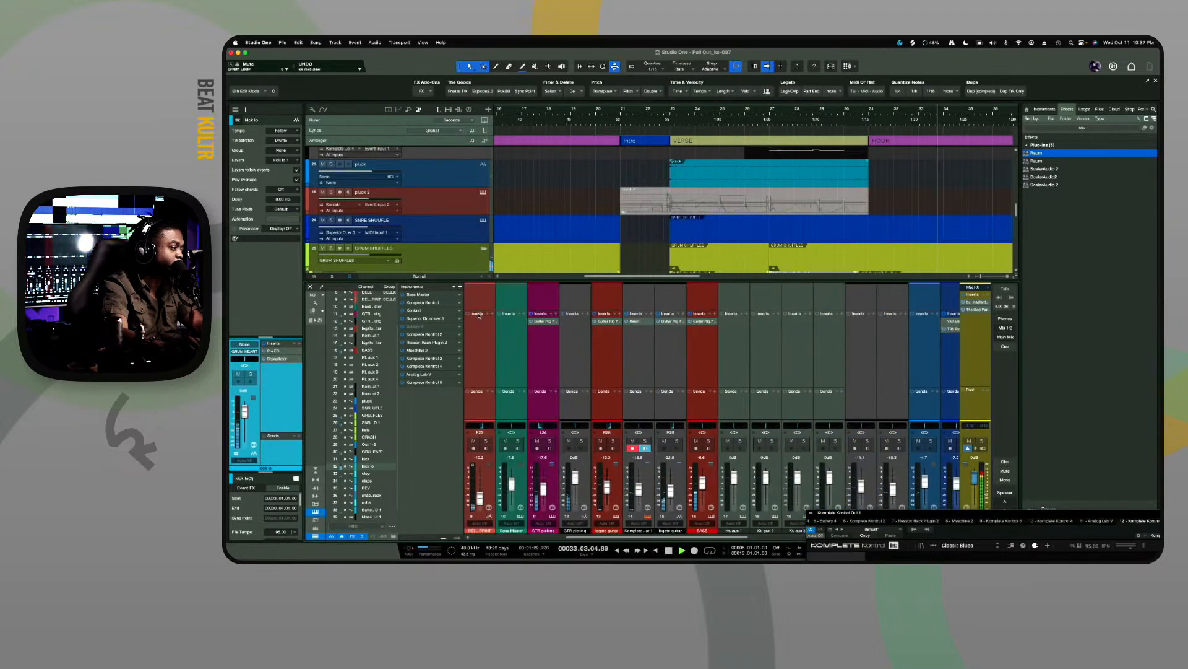
scroll(479, 315, left, 4)
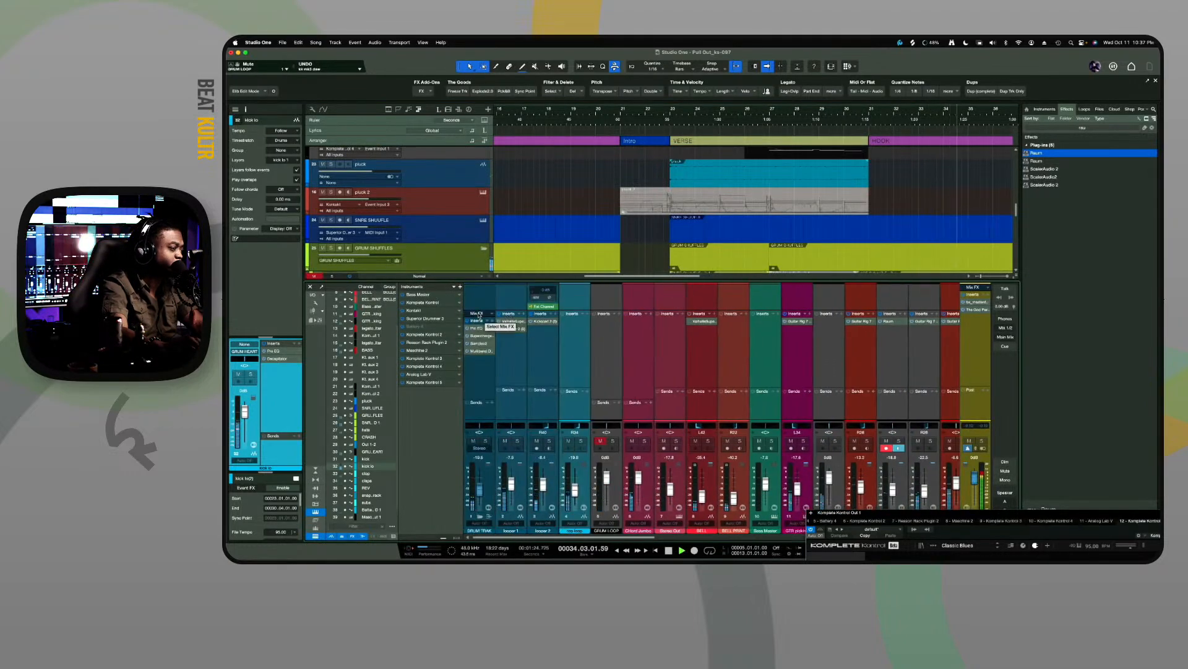
click(621, 350)
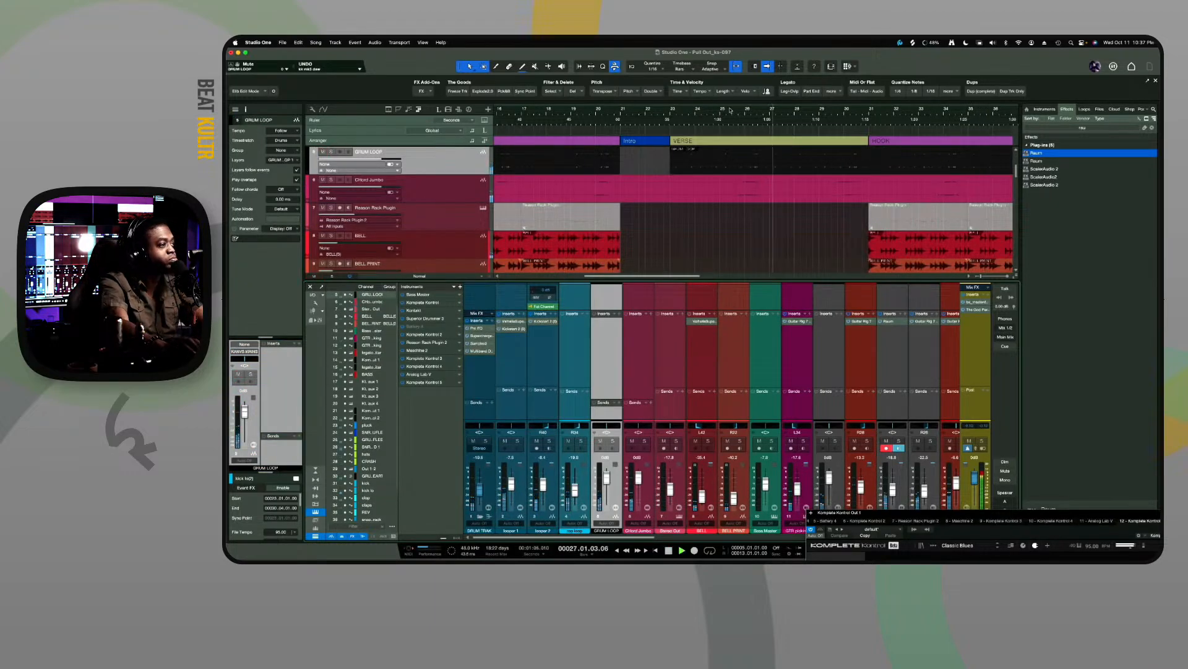
Mute the DRUM LOOP part from bar 27 to about the middle of bar 30, extending the following clip back to meet it
drag(772, 151, 870, 160)
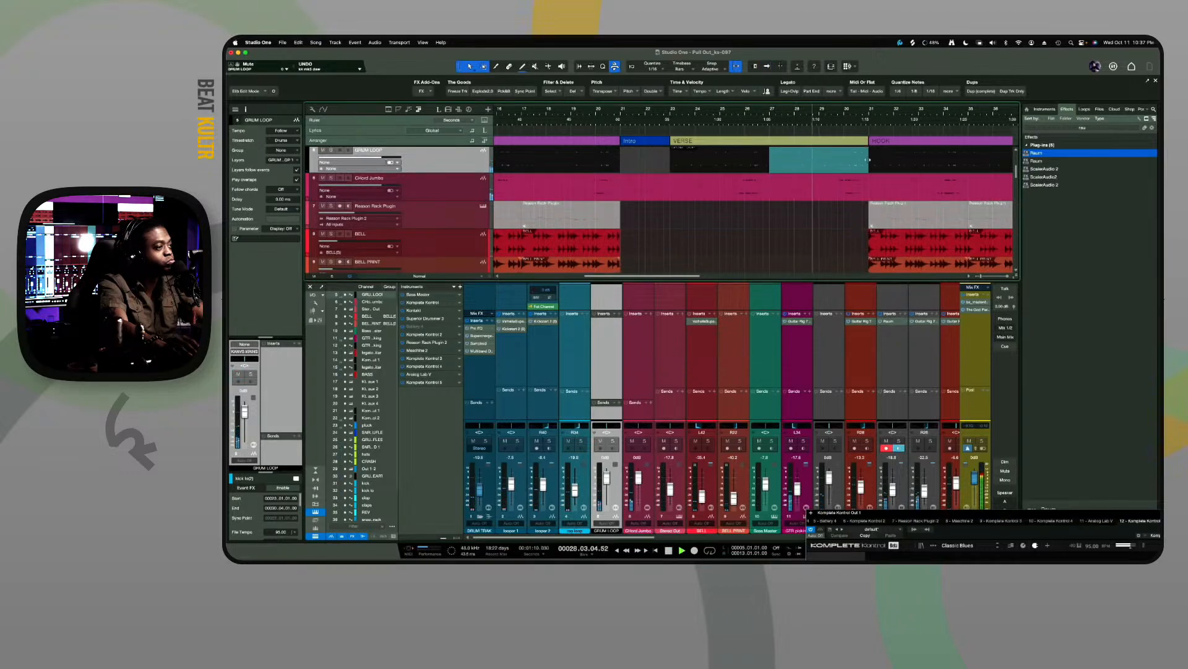
click(847, 173)
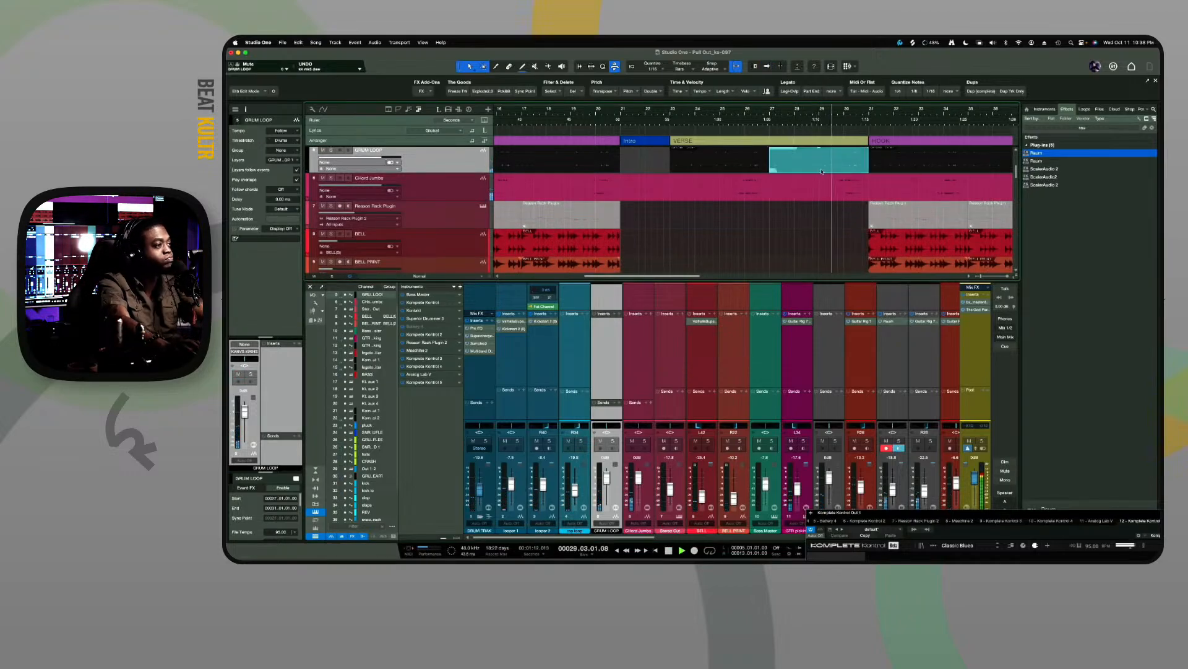
drag(870, 169, 863, 169)
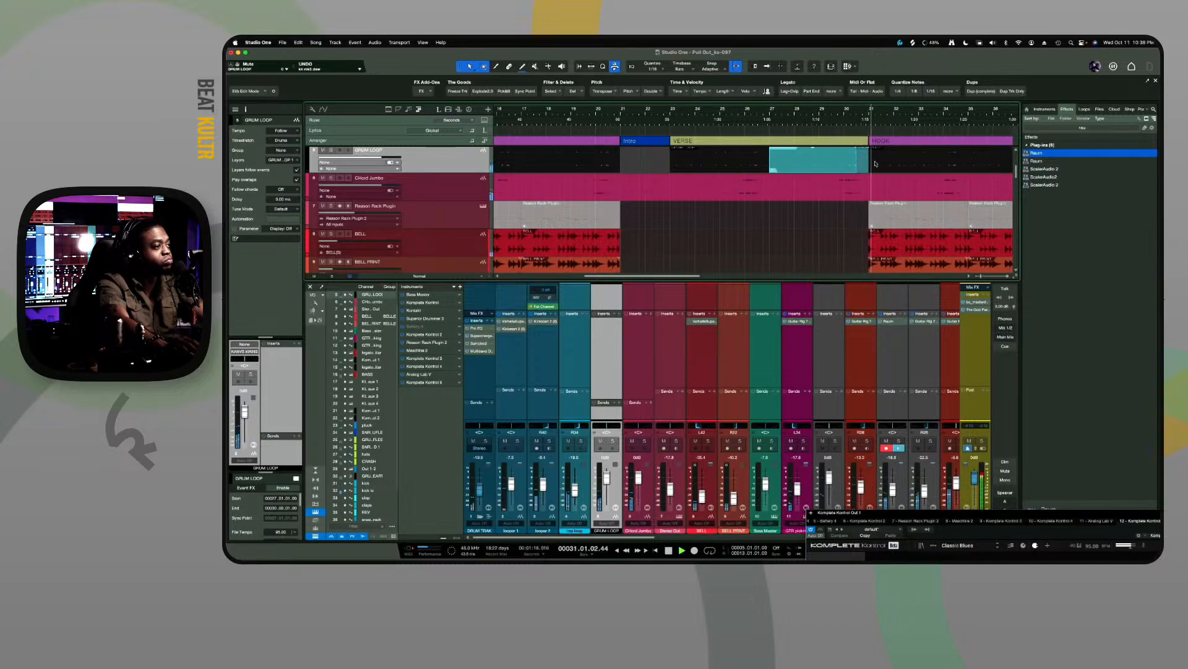
click(875, 164)
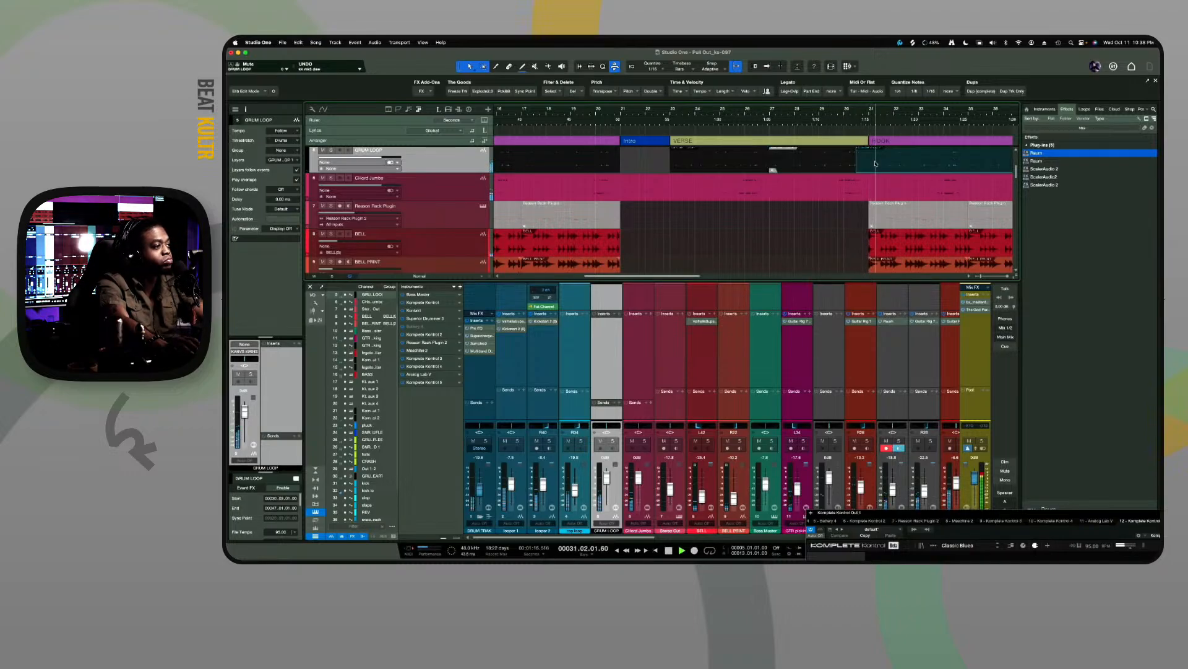
click(812, 169)
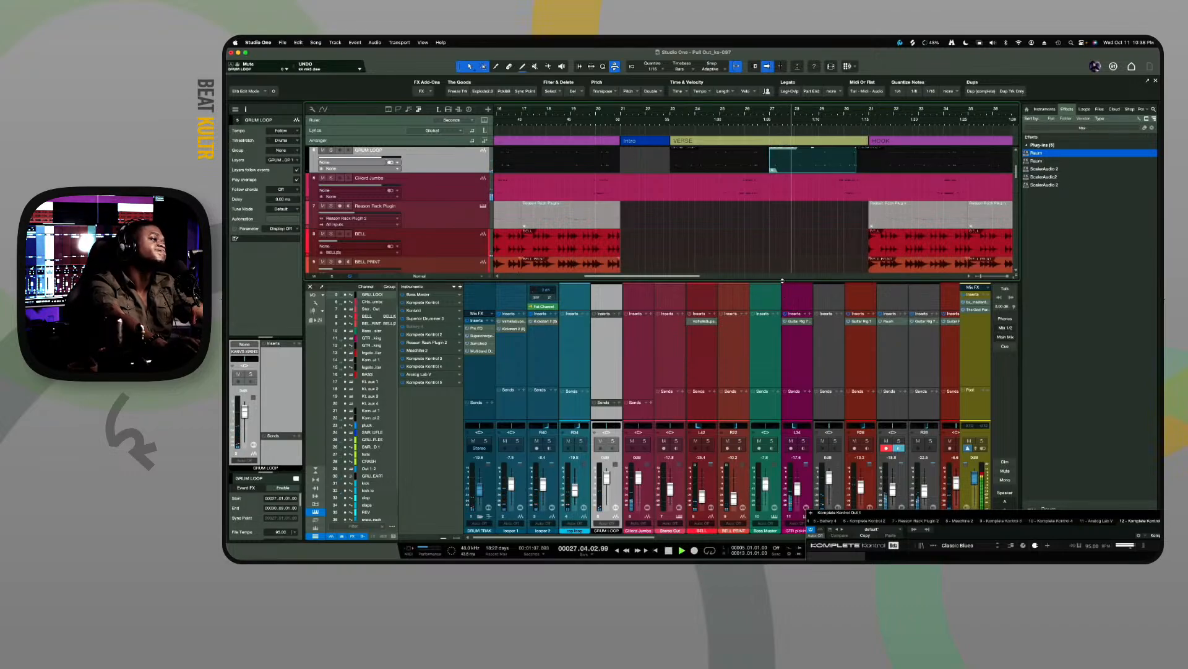
Enlarge the arrangement view and review the second verse's tracks during playback, from the drum loops down to the snap track and subs
drag(783, 280, 782, 387)
scroll(793, 284, down, 10)
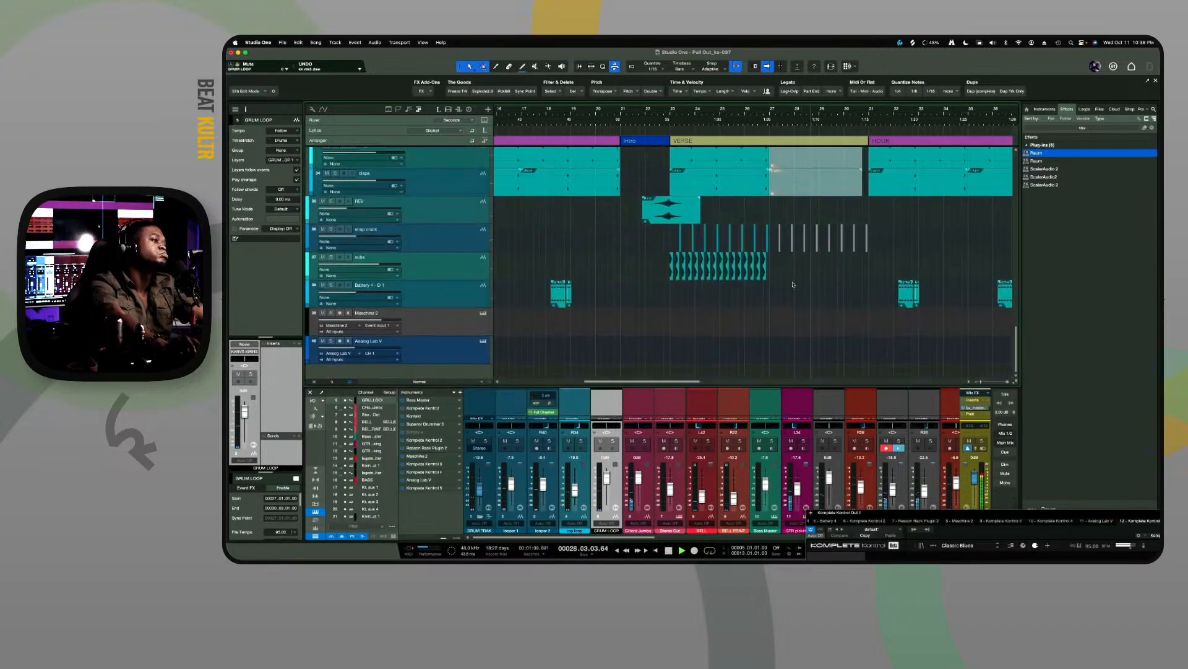
scroll(793, 284, up, 8)
scroll(792, 284, down, 8)
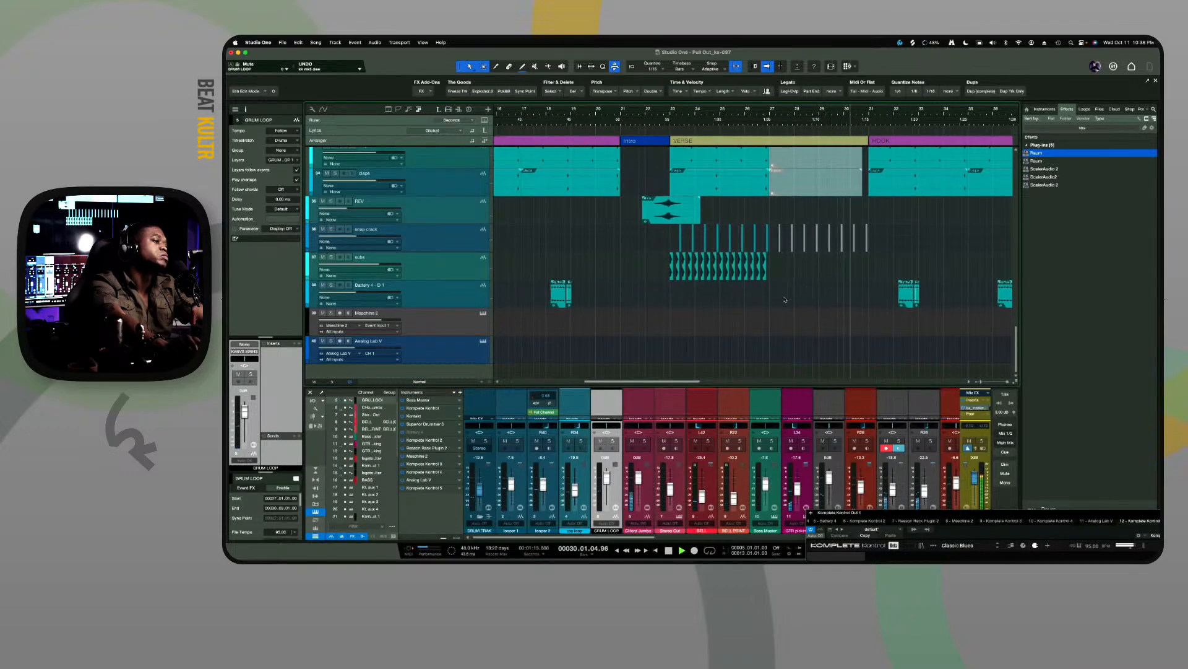
scroll(785, 300, up, 6)
key(space)
scroll(793, 290, down, 5)
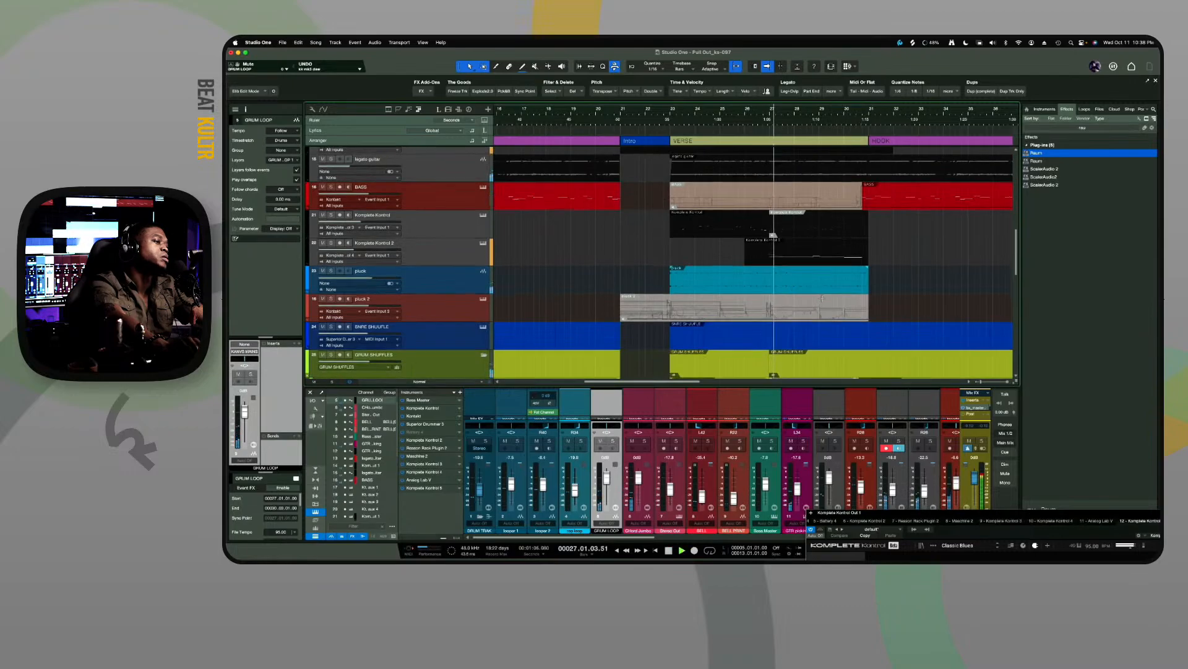
scroll(822, 299, up, 10)
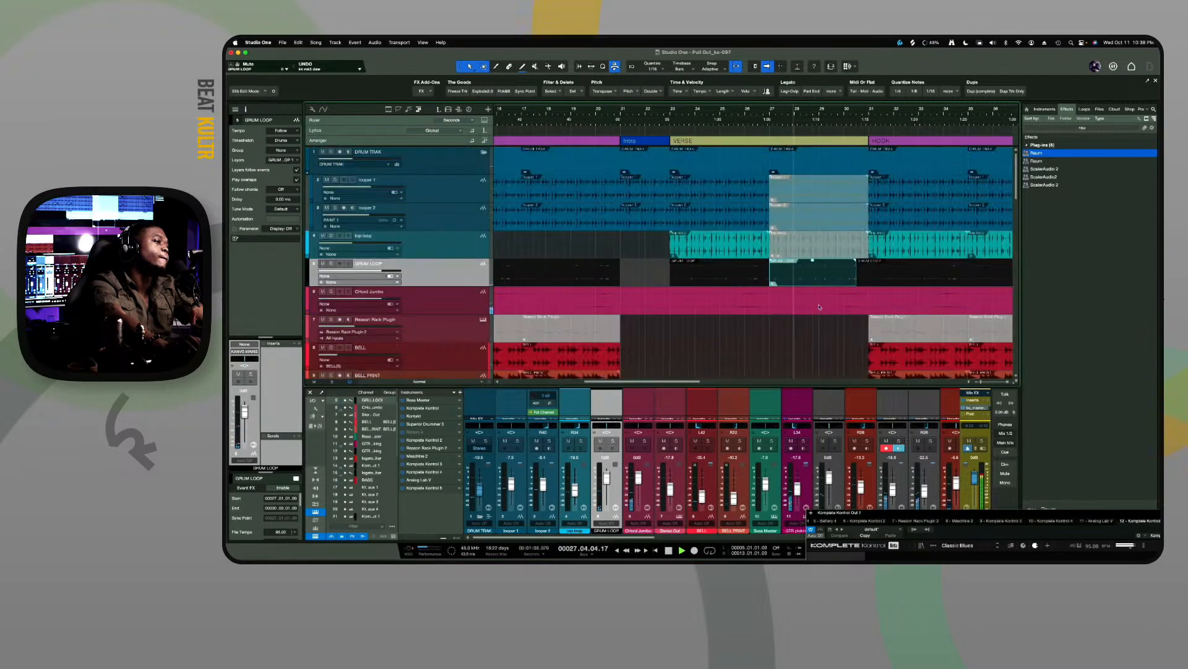
click(812, 296)
scroll(814, 303, down, 10)
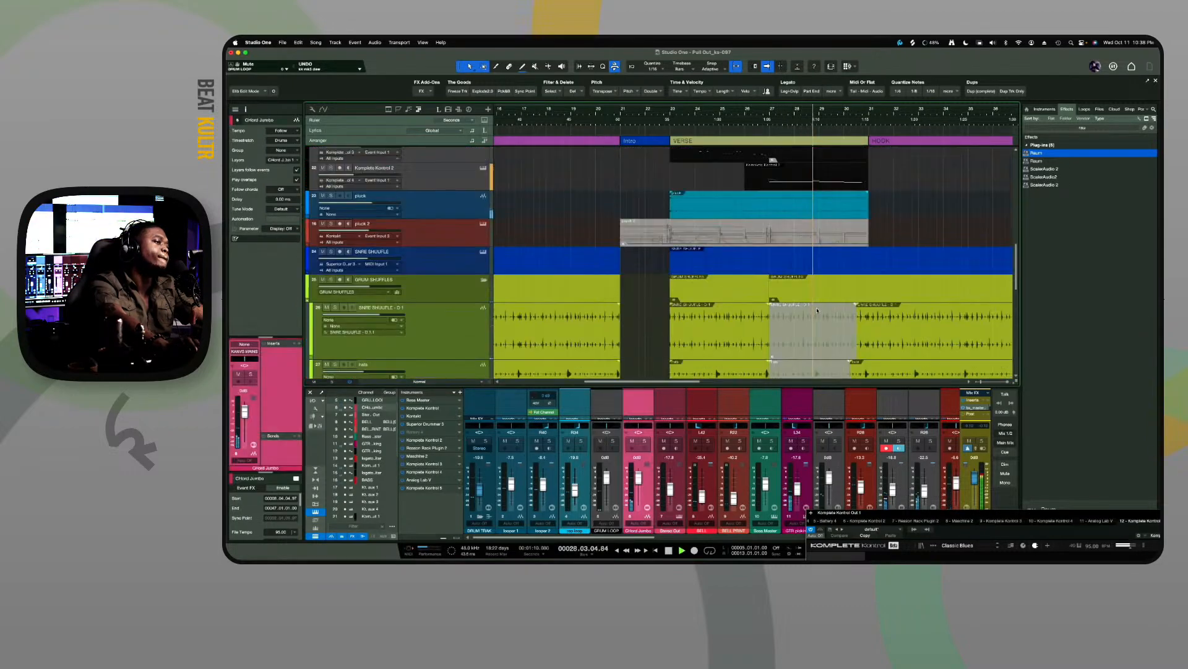
scroll(817, 306, up, 1)
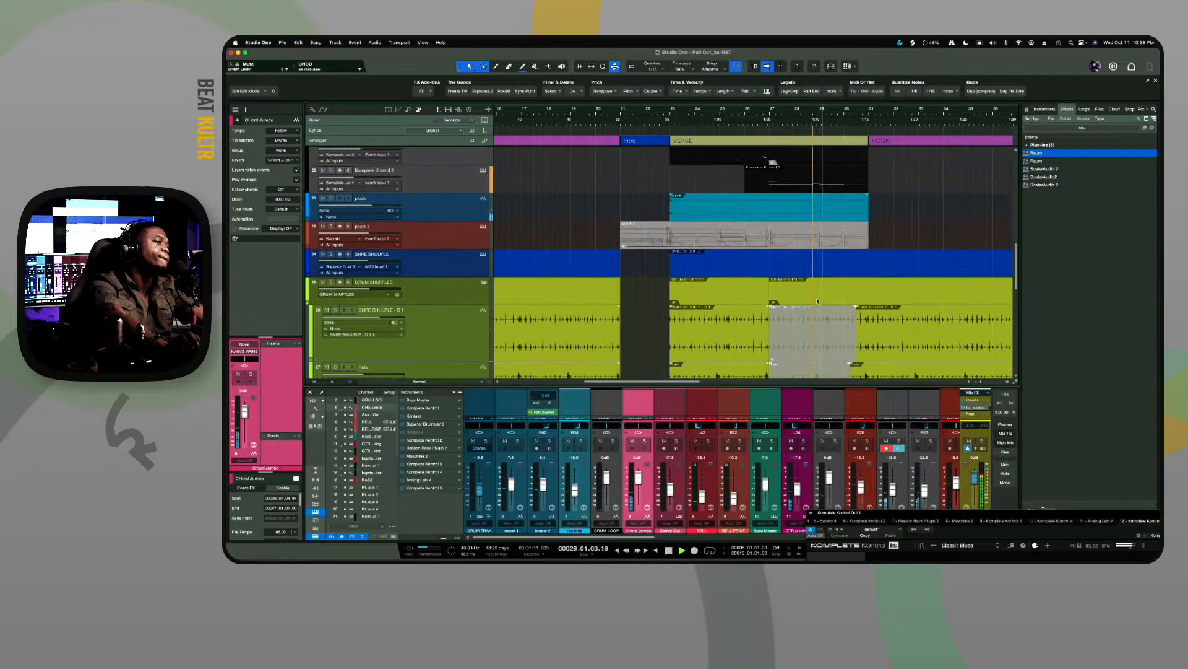
Check the Komplete Kontrol 2 and Komplete Kontrol parts in the second verse, including the latter's Raum reverb, and replay from late in bar 28
click(833, 187)
scroll(457, 228, up, 5)
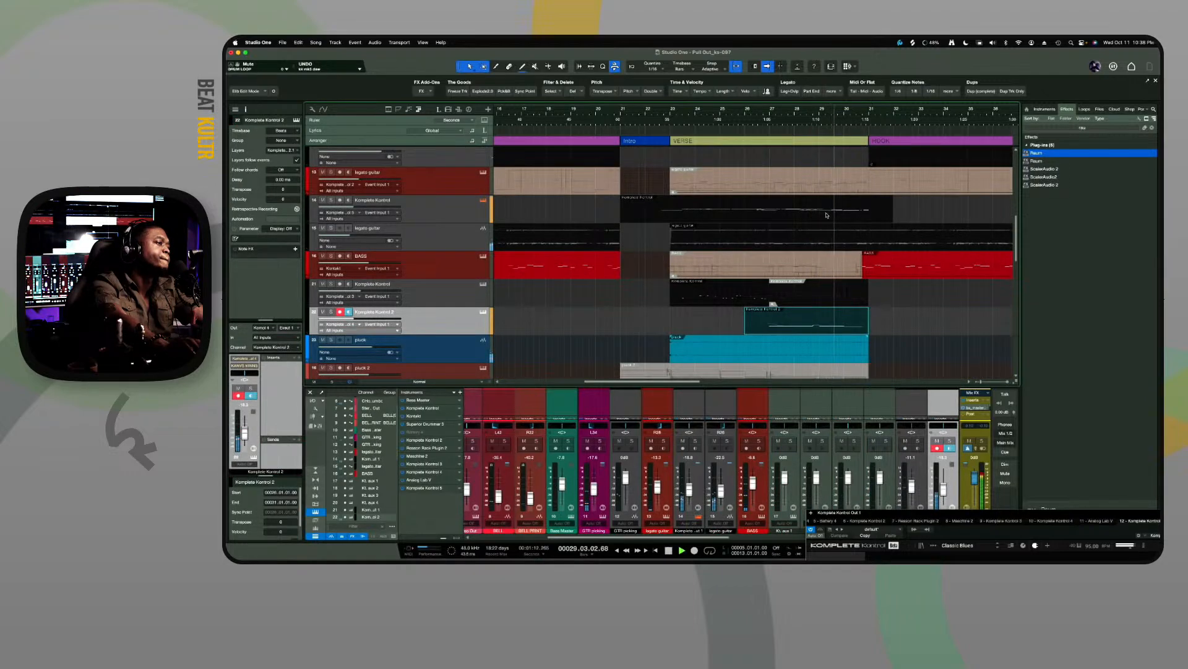
click(739, 220)
key(space)
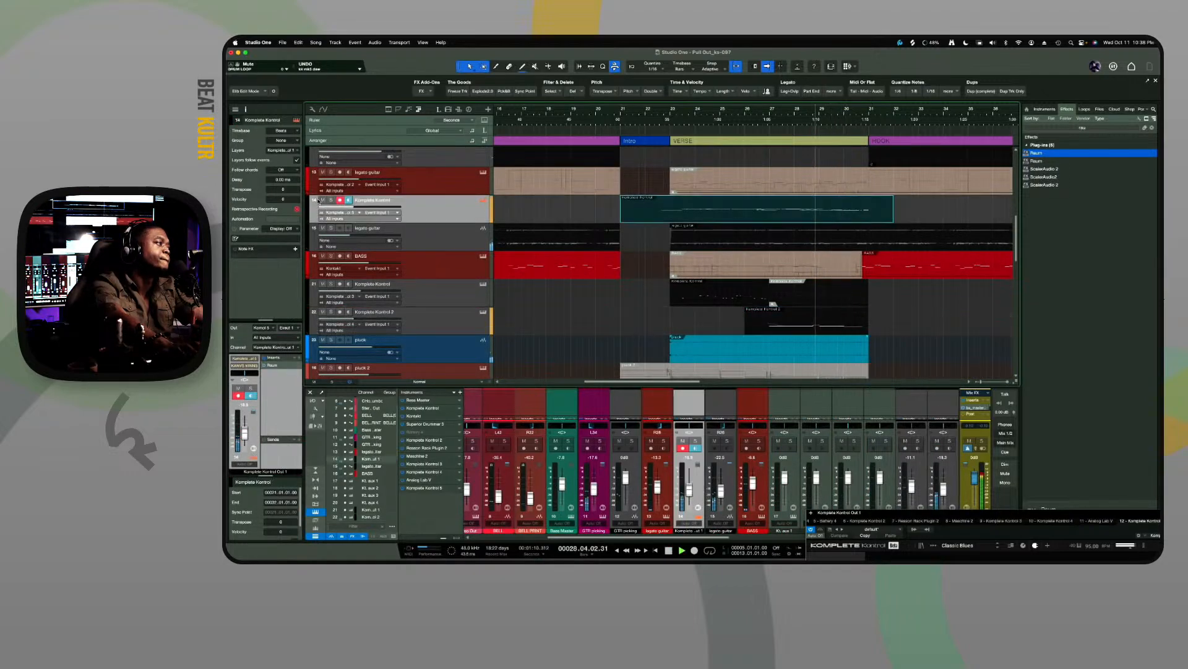
click(322, 200)
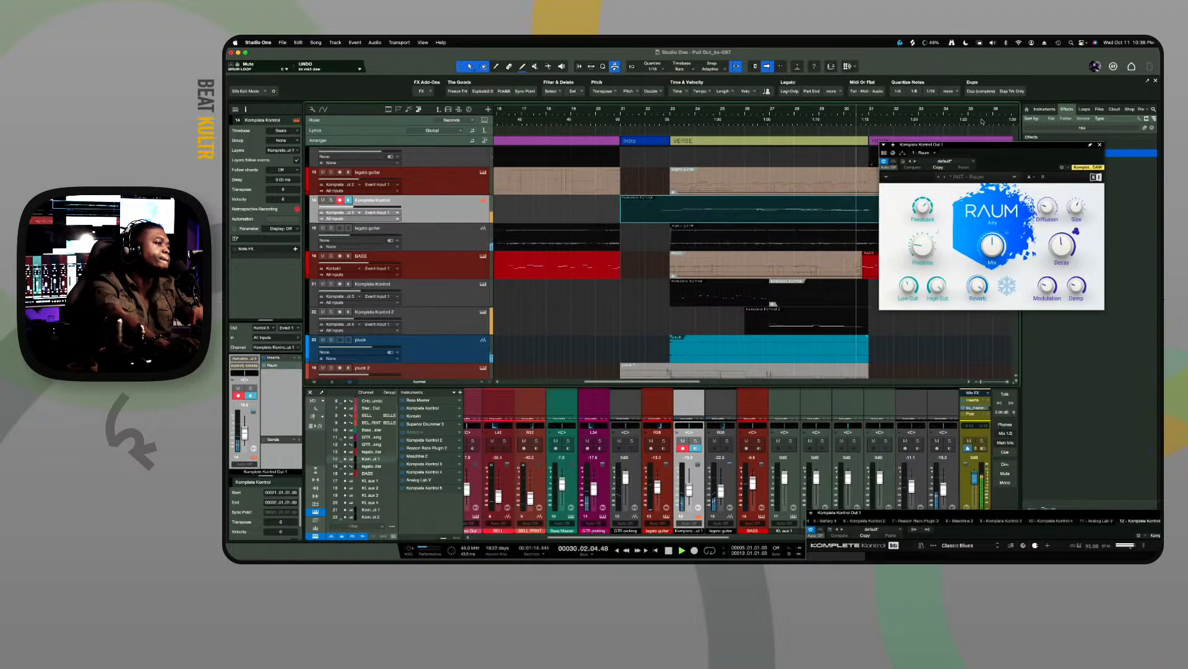
click(1099, 144)
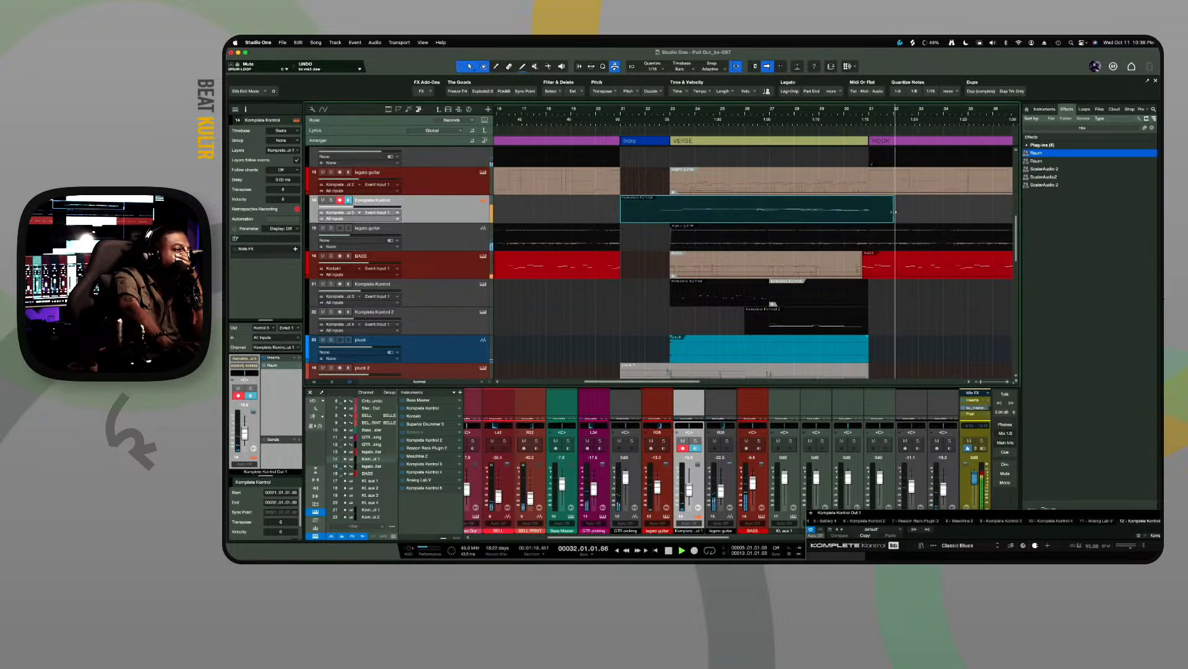
click(813, 114)
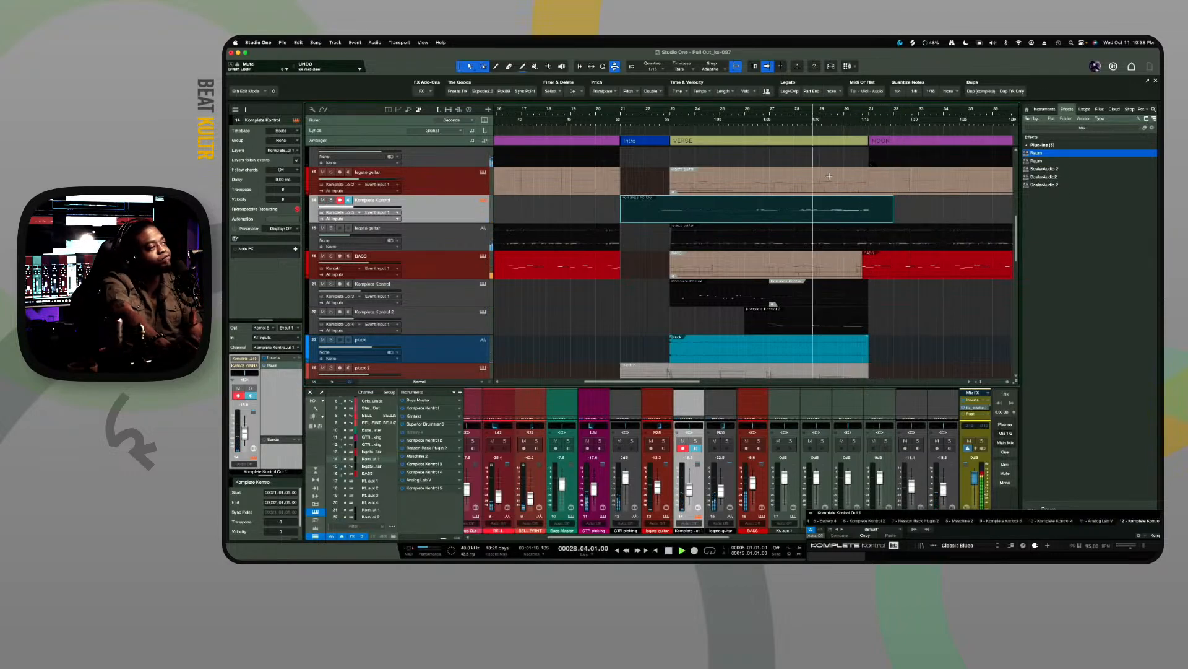
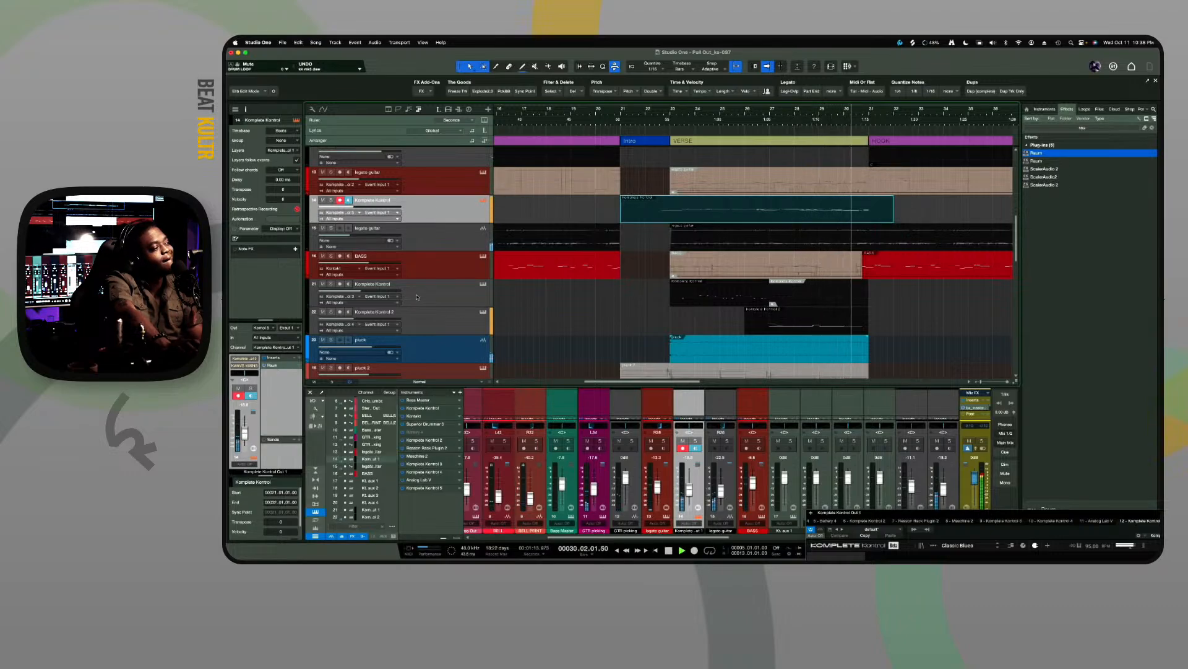
Select the GTR picking instrument track and solo it to hear its line in the second verse
scroll(414, 272, up, 4)
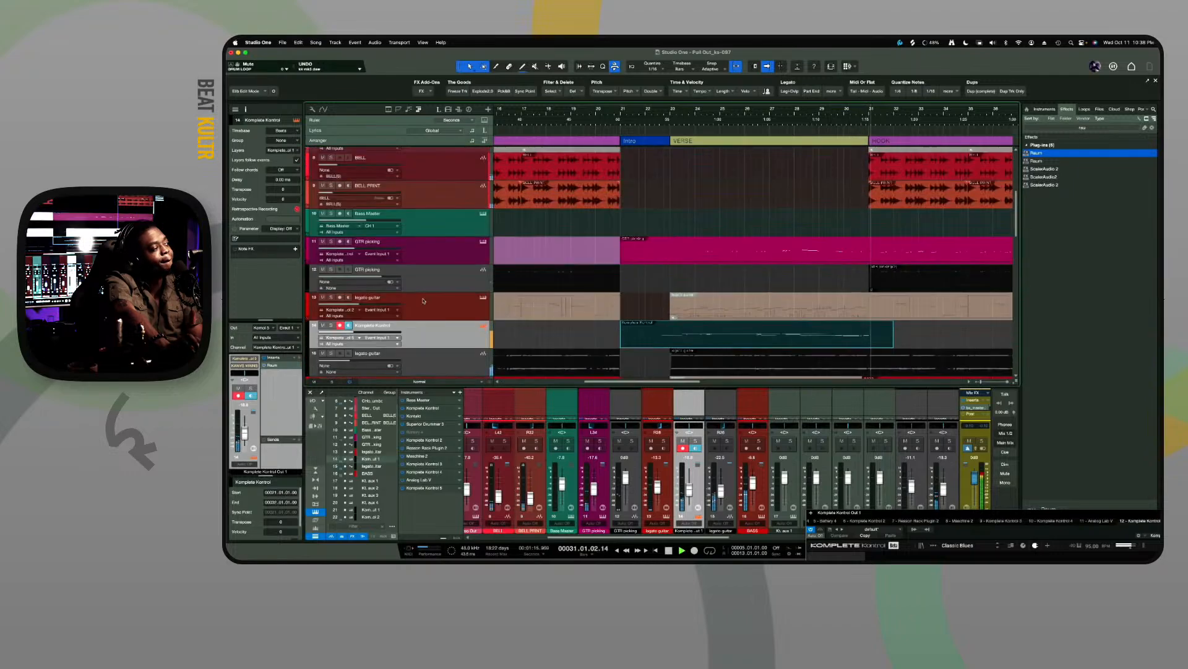
click(425, 253)
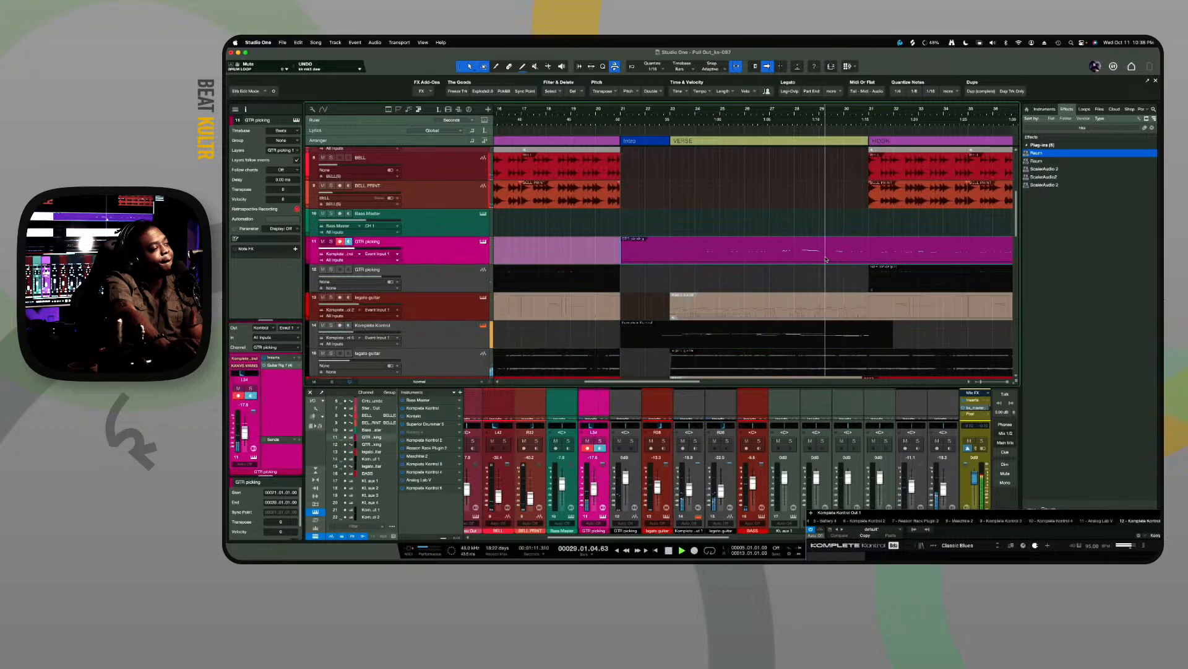
click(331, 243)
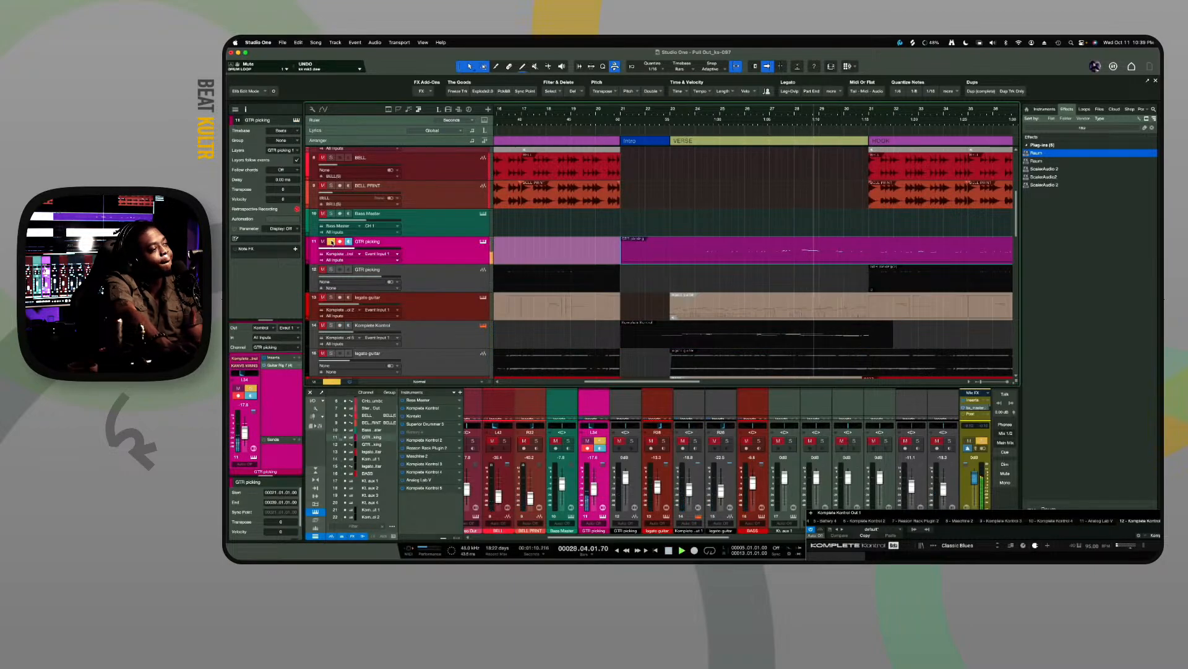
Unsolo the GTR picking track and delete the Komplete Kontrol clip from bar 27 to bar 31 in the second verse
click(332, 242)
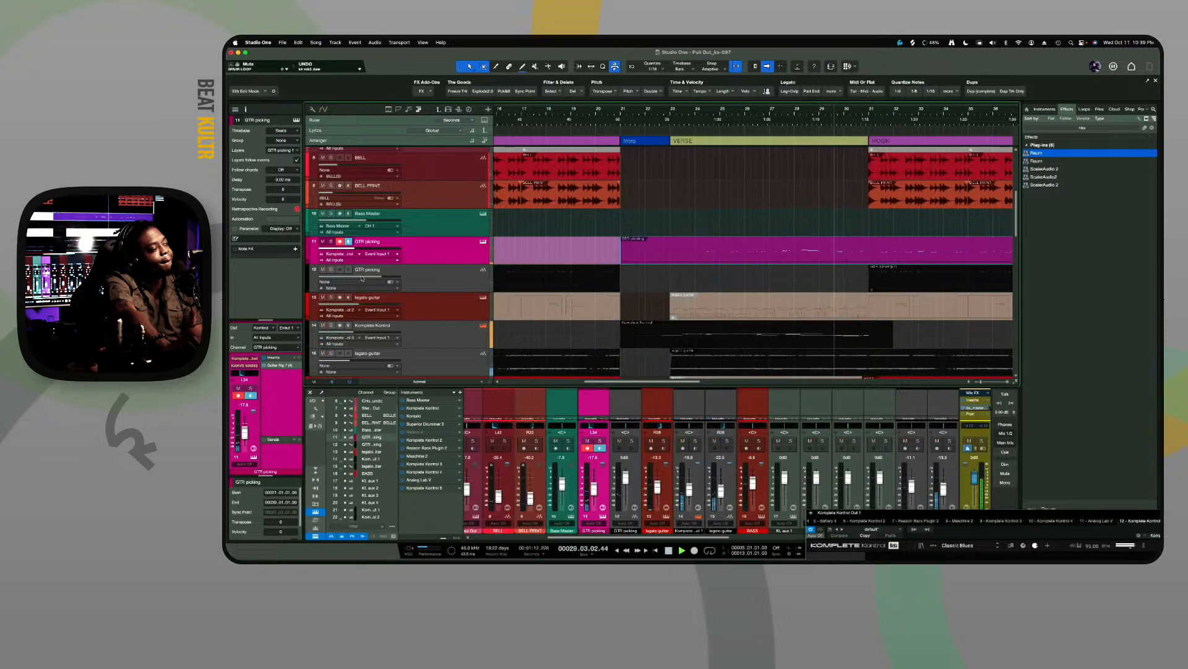
scroll(365, 273, down, 5)
key(space)
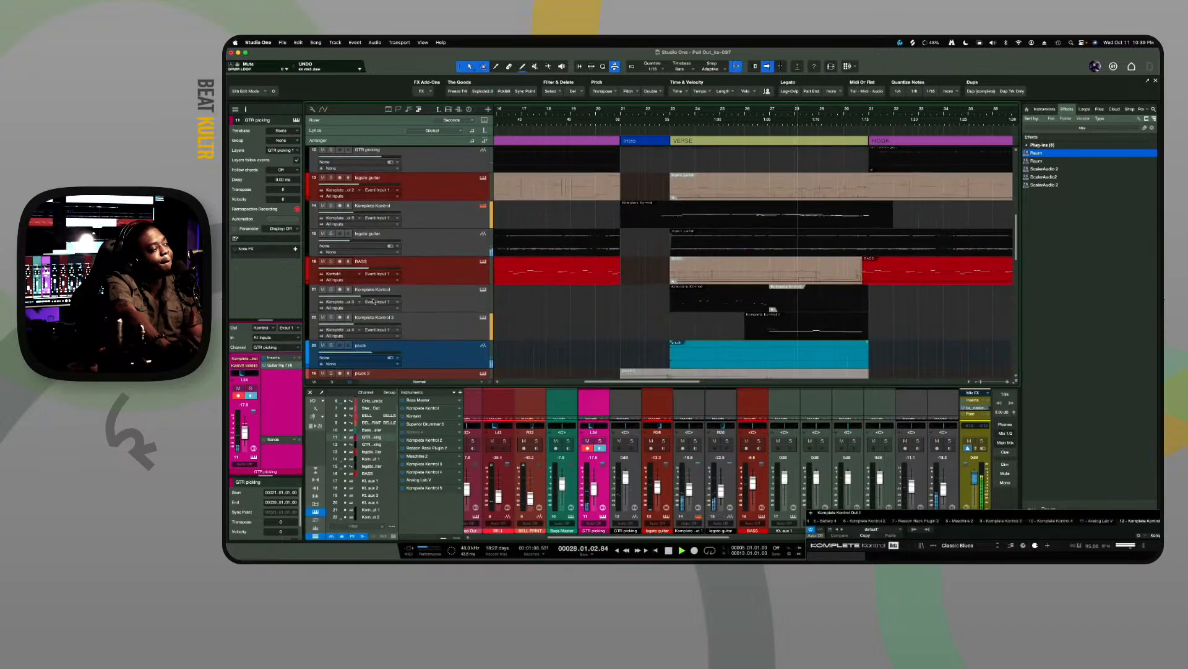
click(332, 289)
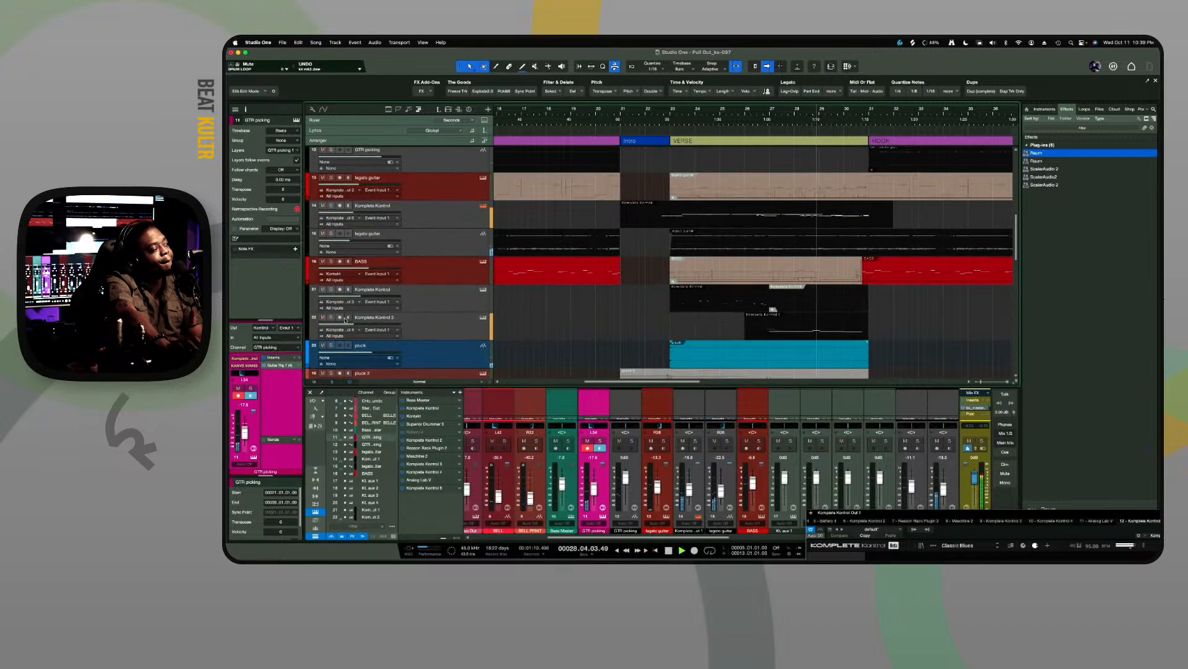
click(856, 302)
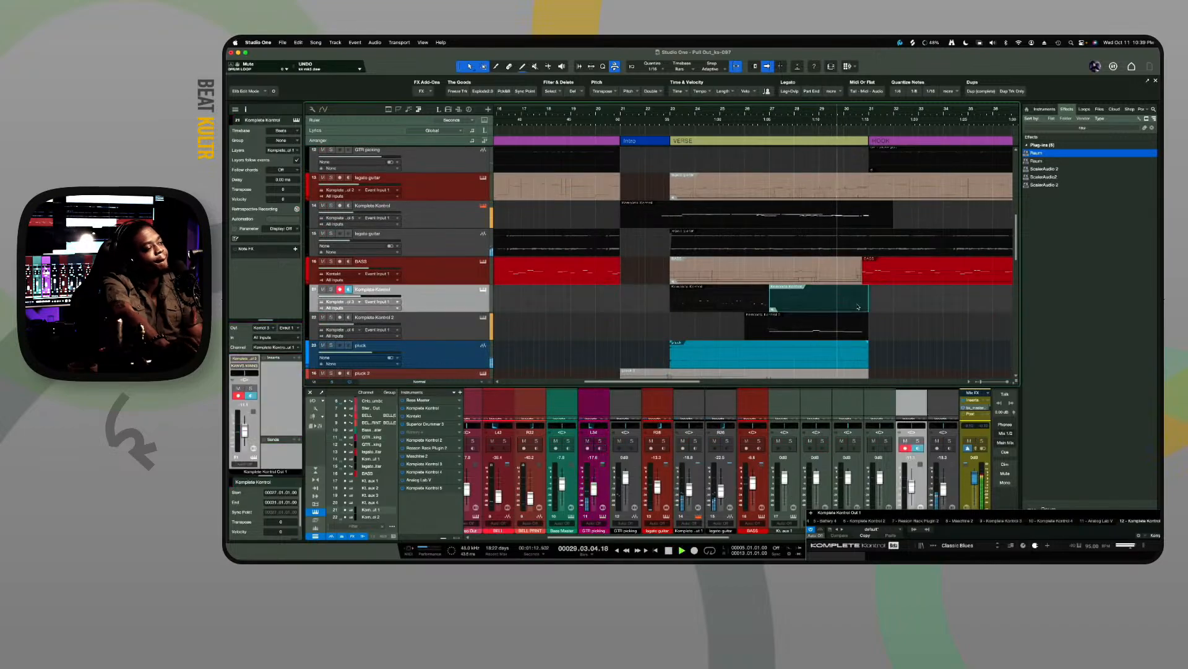
key(space)
key(space)
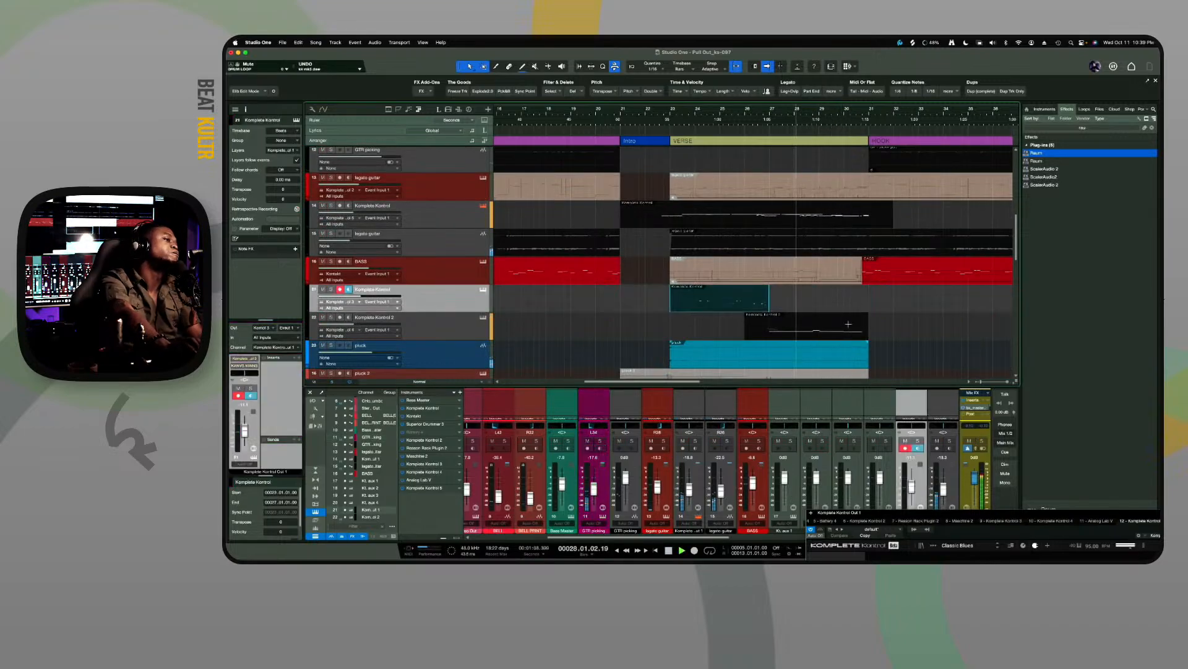
Shorten the pluck clip in the second verse to end at bar 27 and replay from there
click(854, 324)
scroll(849, 324, down, 10)
scroll(848, 324, up, 4)
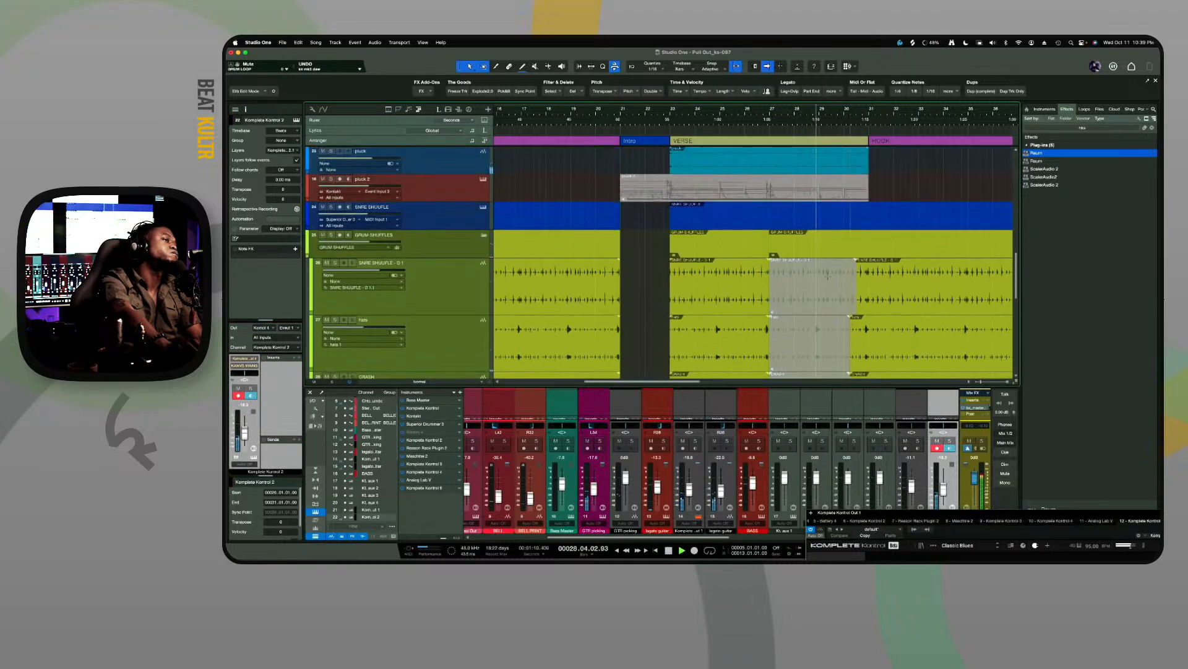
scroll(847, 315, up, 3)
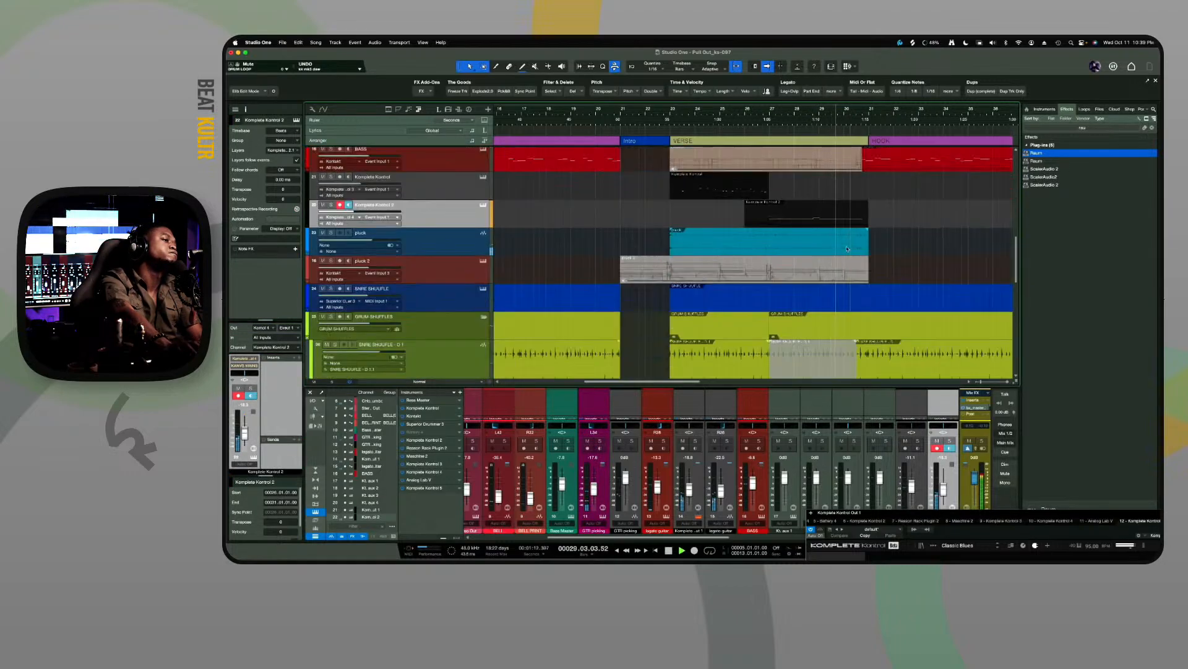
click(848, 252)
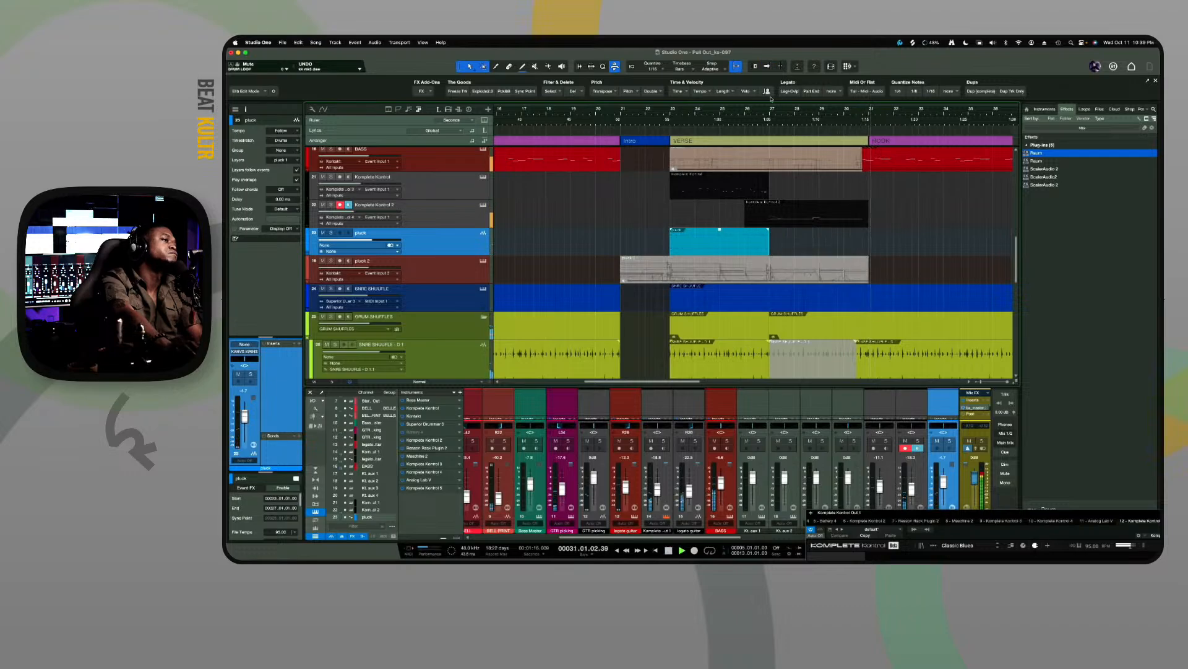
click(766, 117)
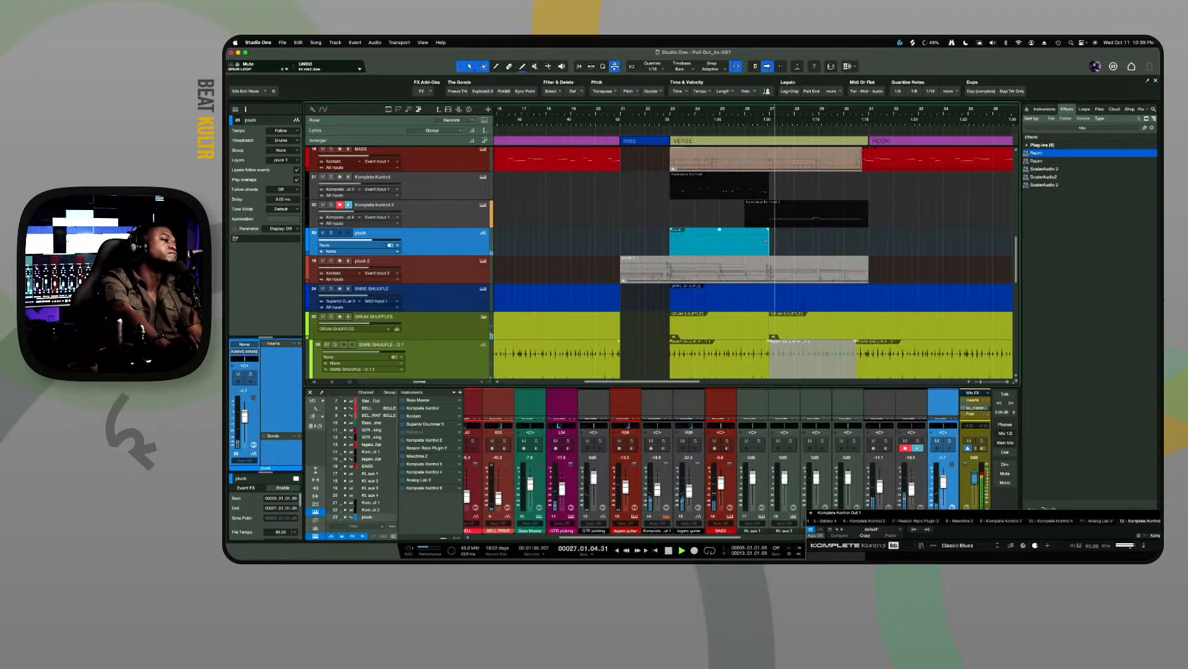
Split the legato guitar audio clip at bar 31 and shorten its second-verse portion to end at bar 27
scroll(766, 241, down, 10)
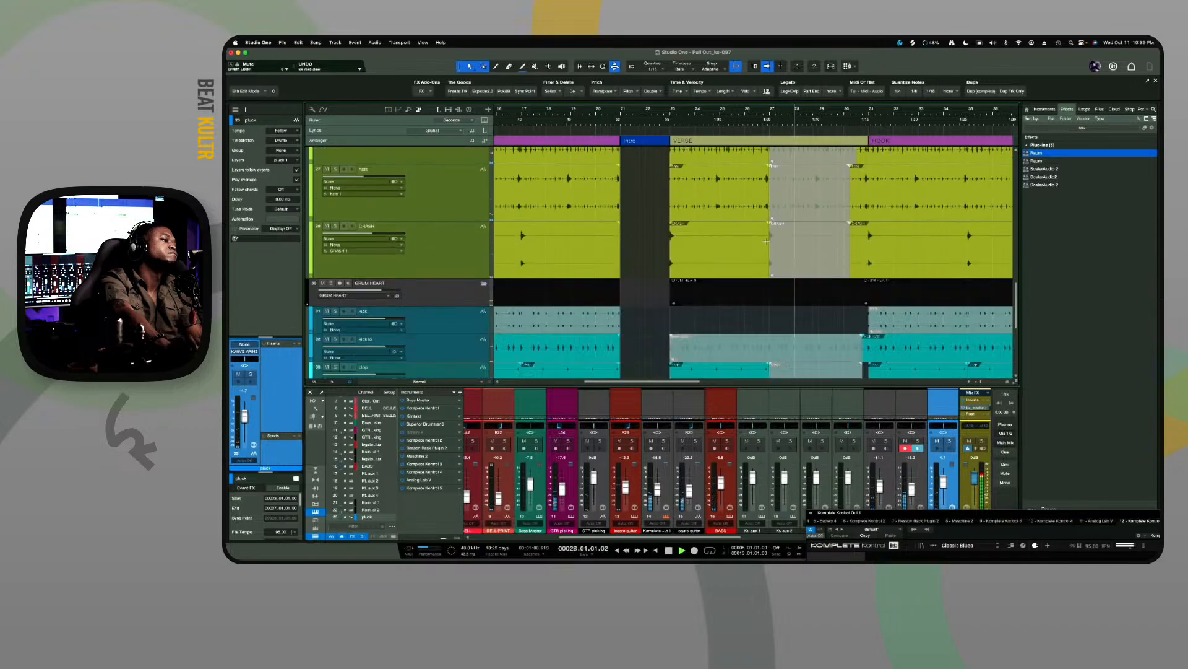
scroll(766, 242, up, 10)
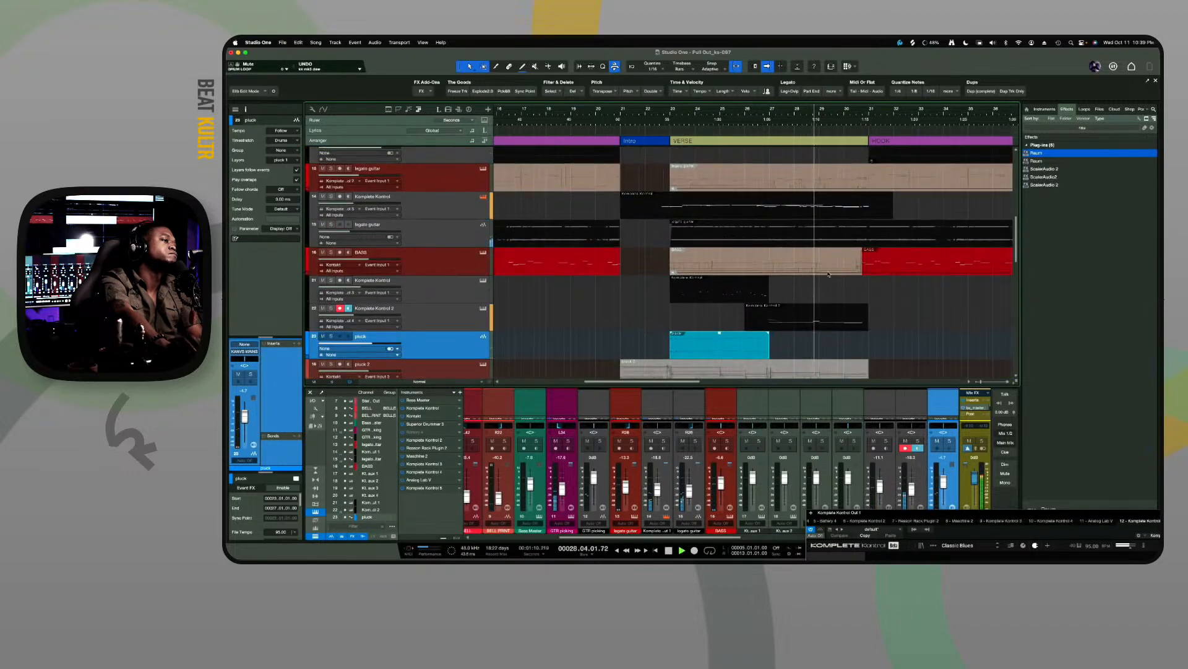
click(854, 229)
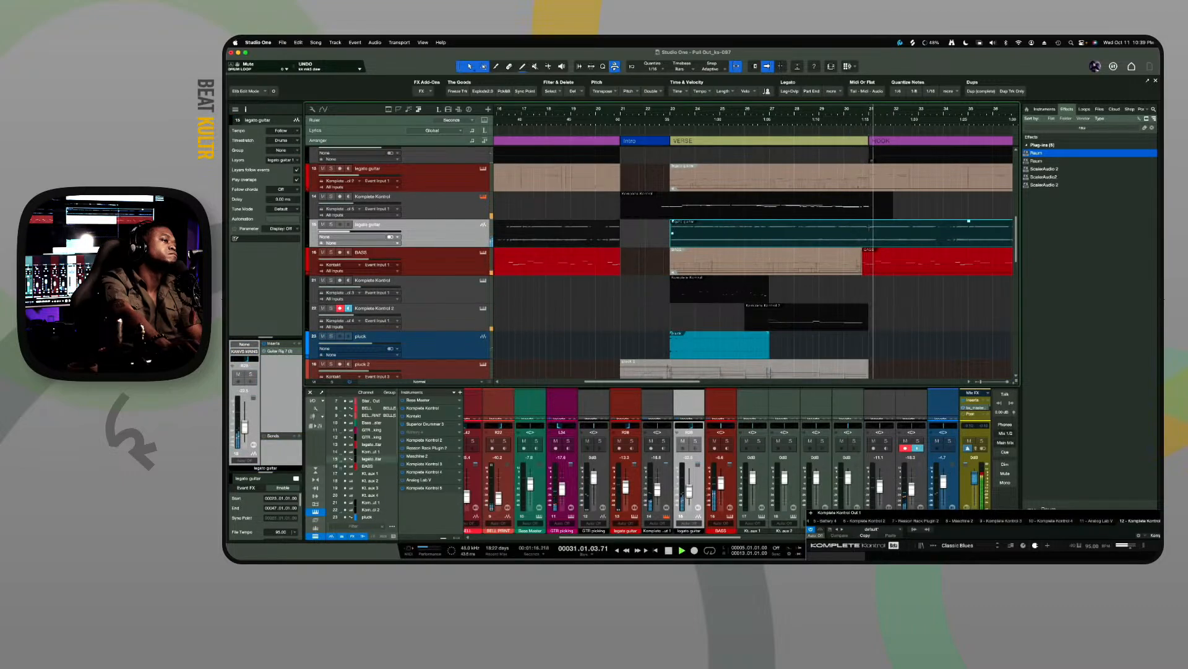
click(869, 229)
drag(866, 239, 799, 239)
key(super+z)
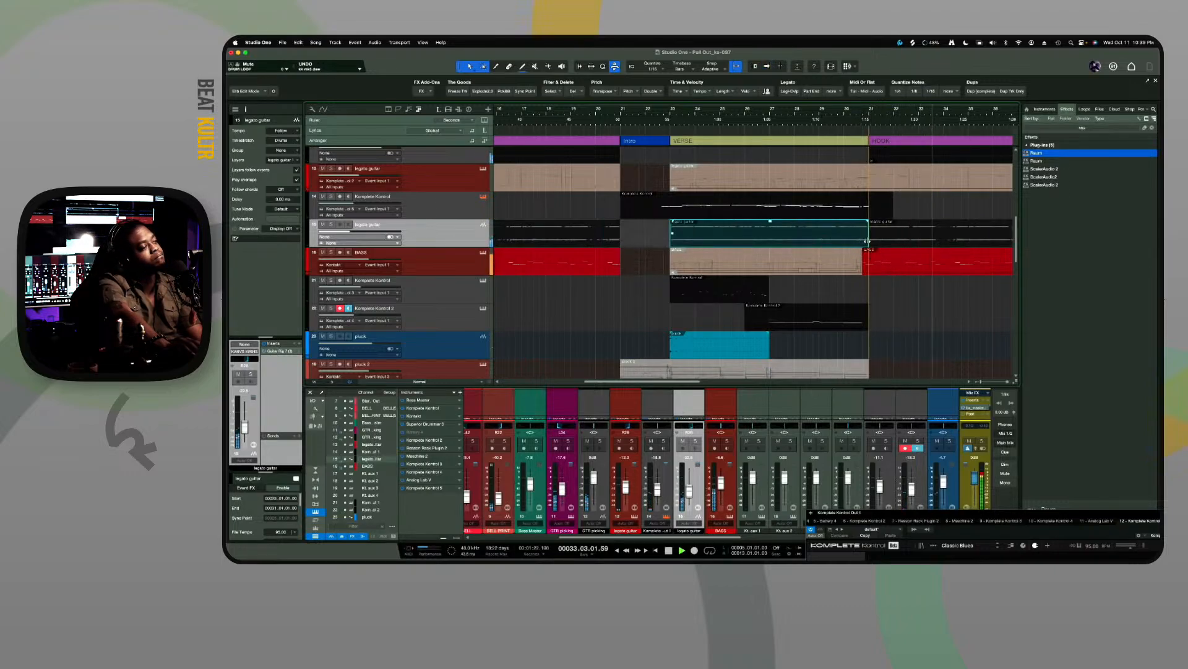
drag(867, 232, 771, 234)
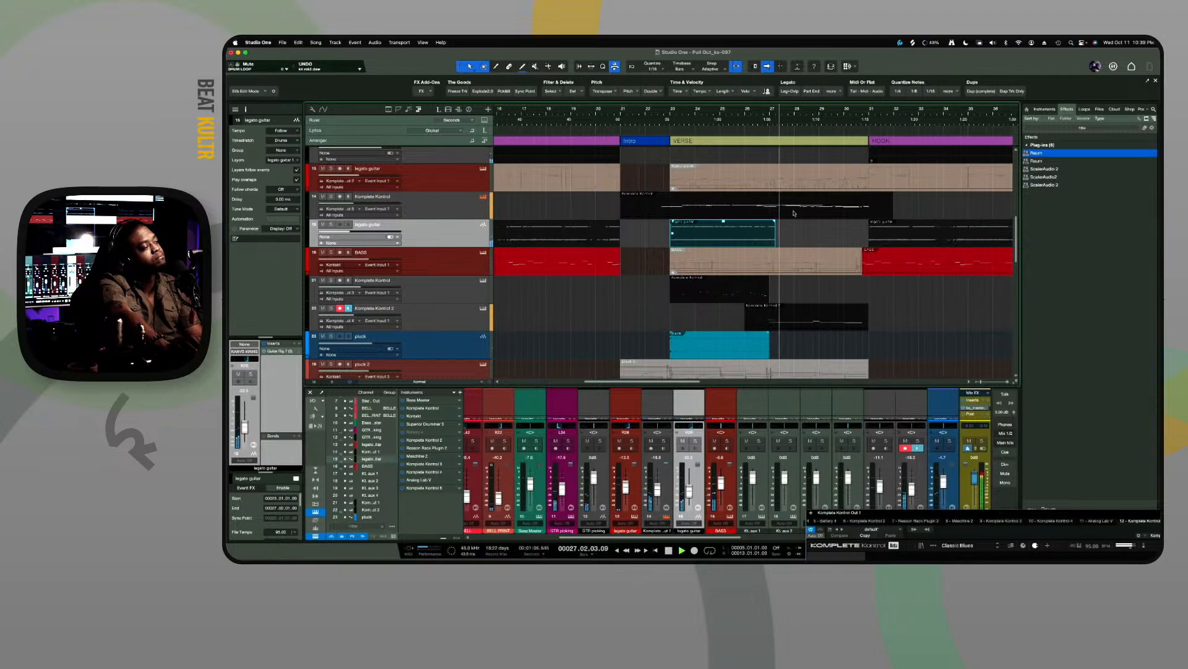
drag(774, 226, 768, 227)
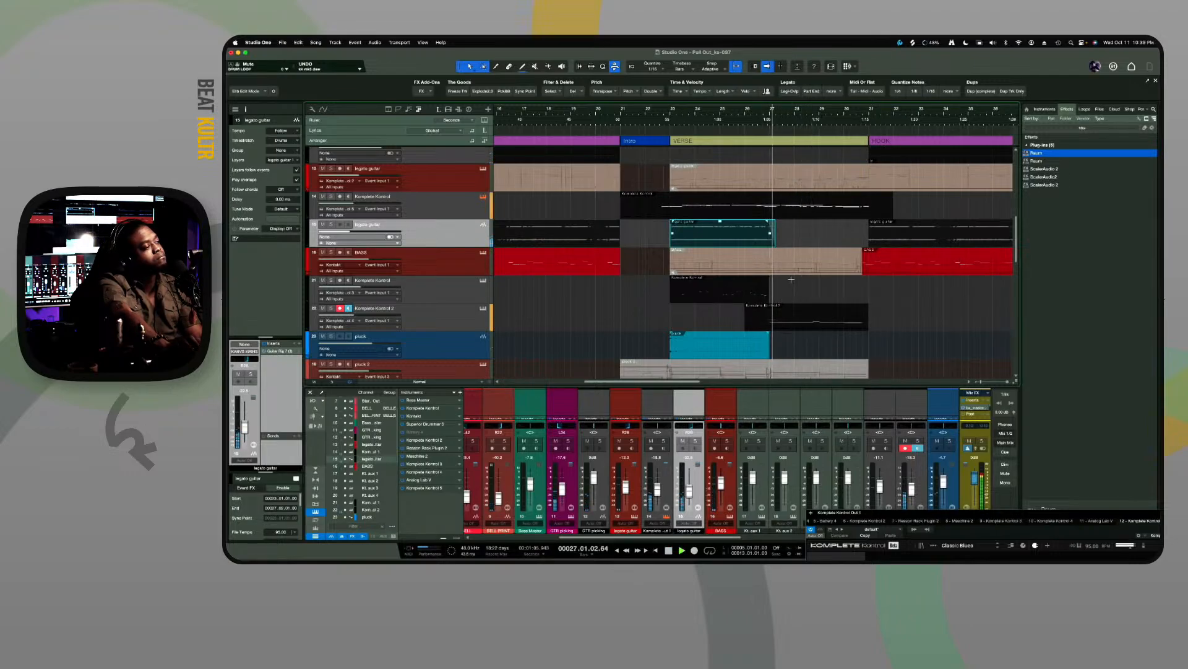
Open the GTR picking part in an enlarged note editor and mute its run of notes in bar 27
scroll(791, 279, up, 5)
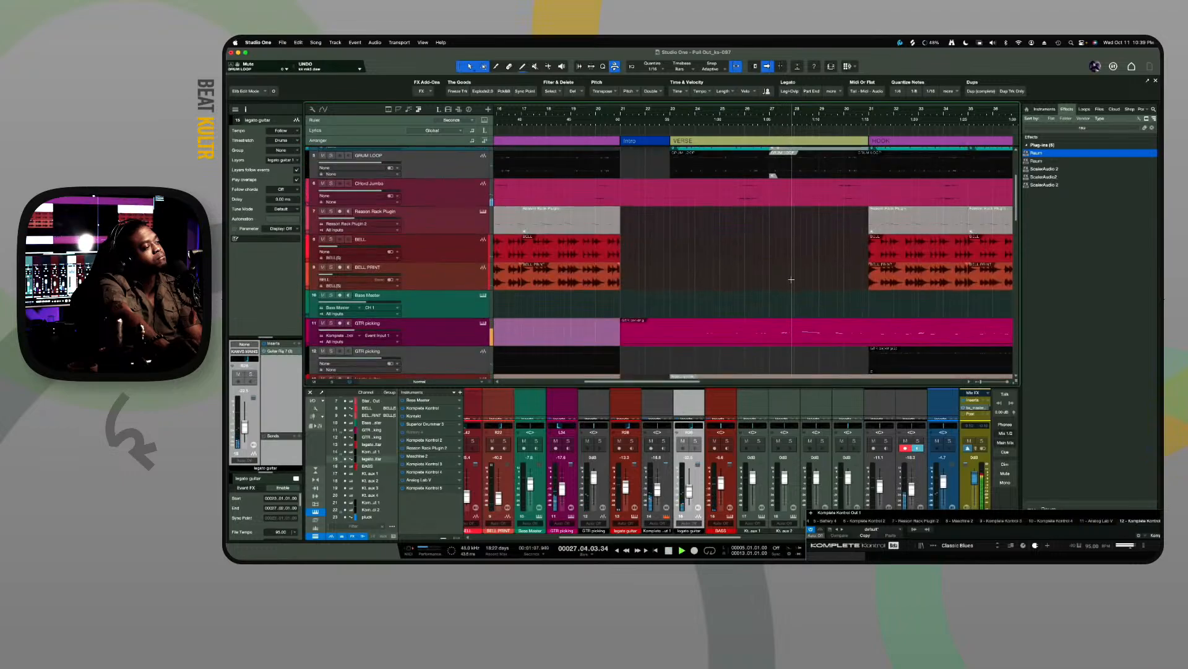
double_click(800, 345)
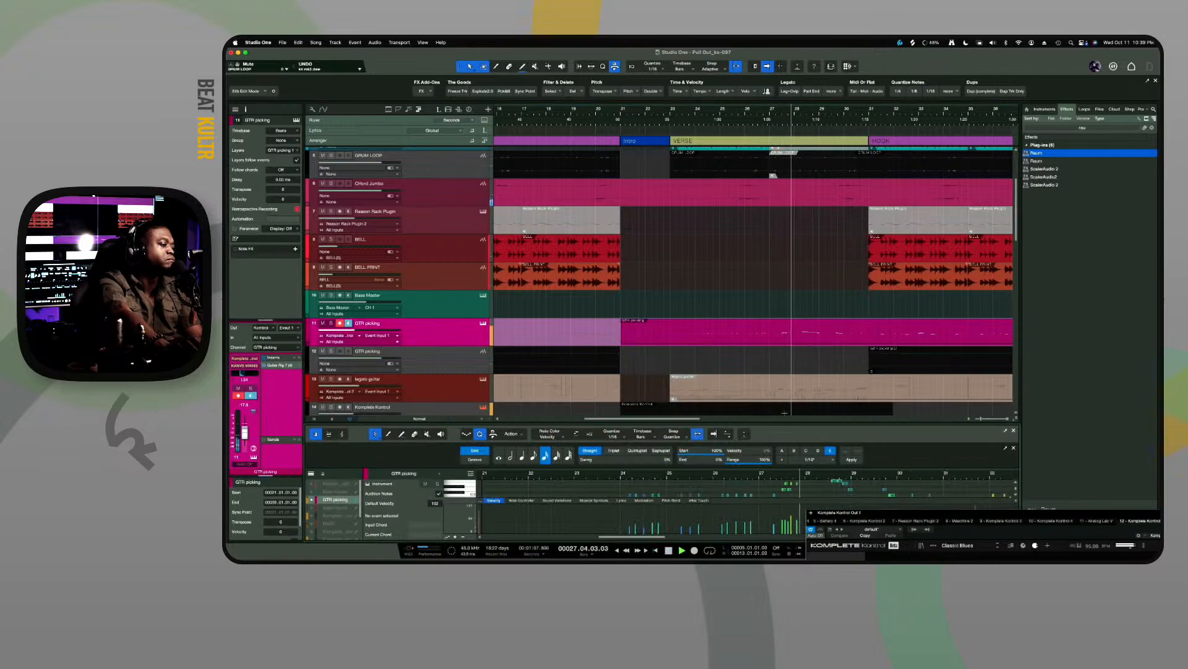
drag(786, 424, 786, 240)
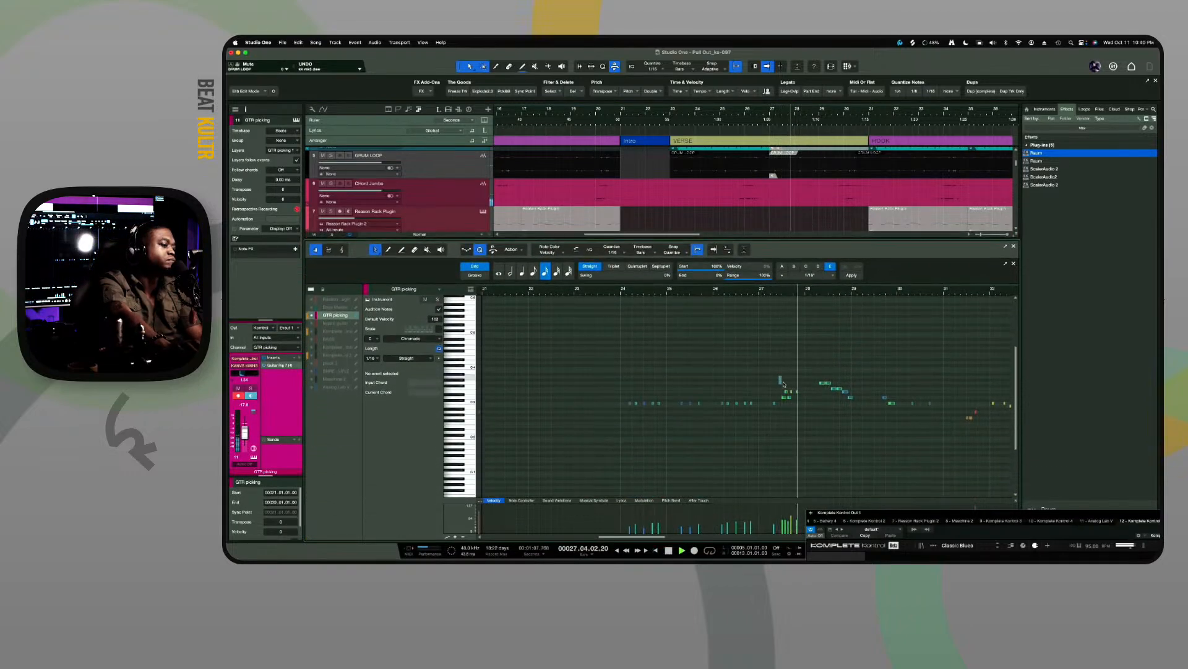
drag(802, 403, 802, 403)
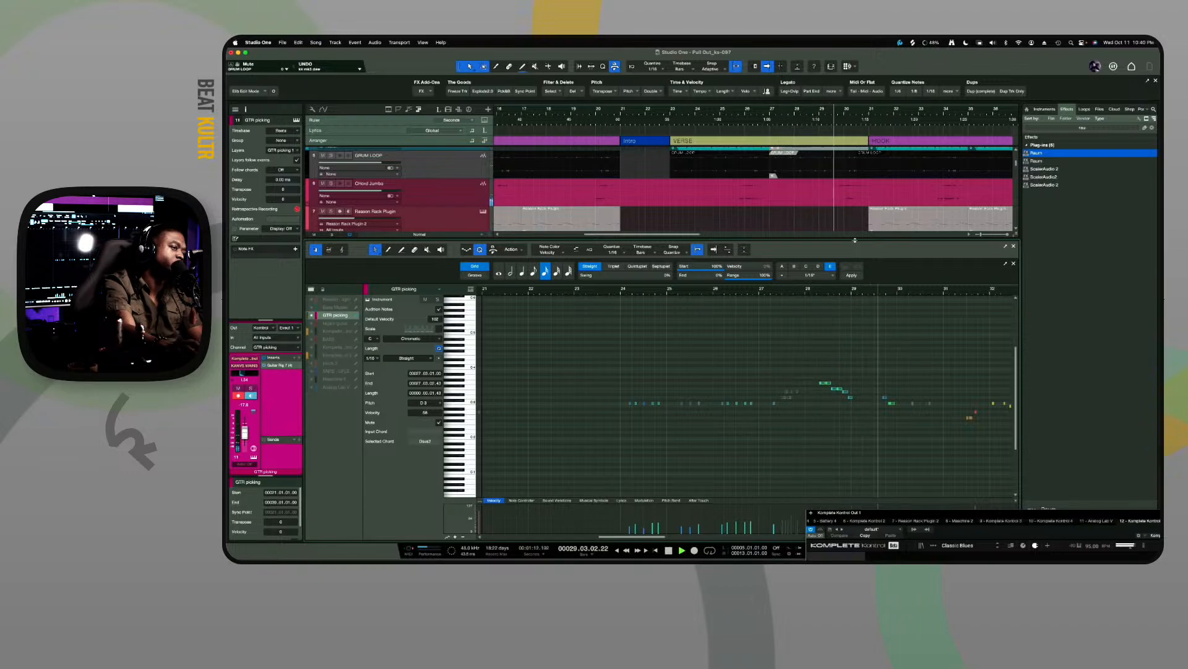
Remove the GTR picking notes in bar 30 and shrink the note editor to enlarge the arrangement view
drag(857, 241, 857, 295)
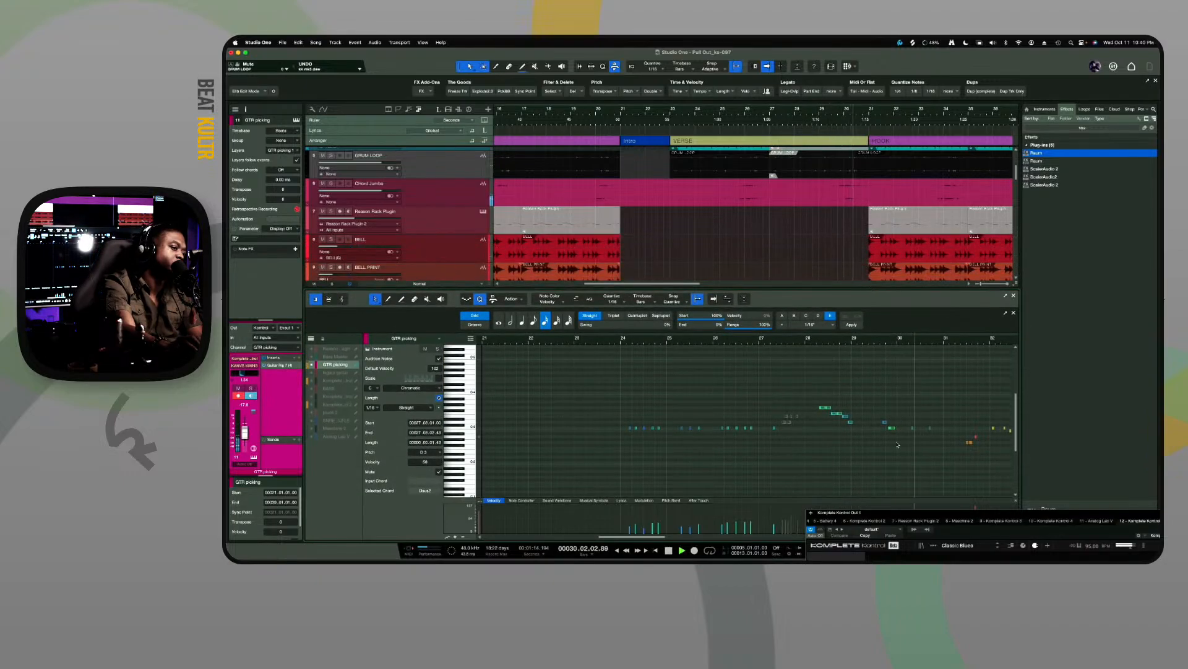
drag(908, 416, 935, 438)
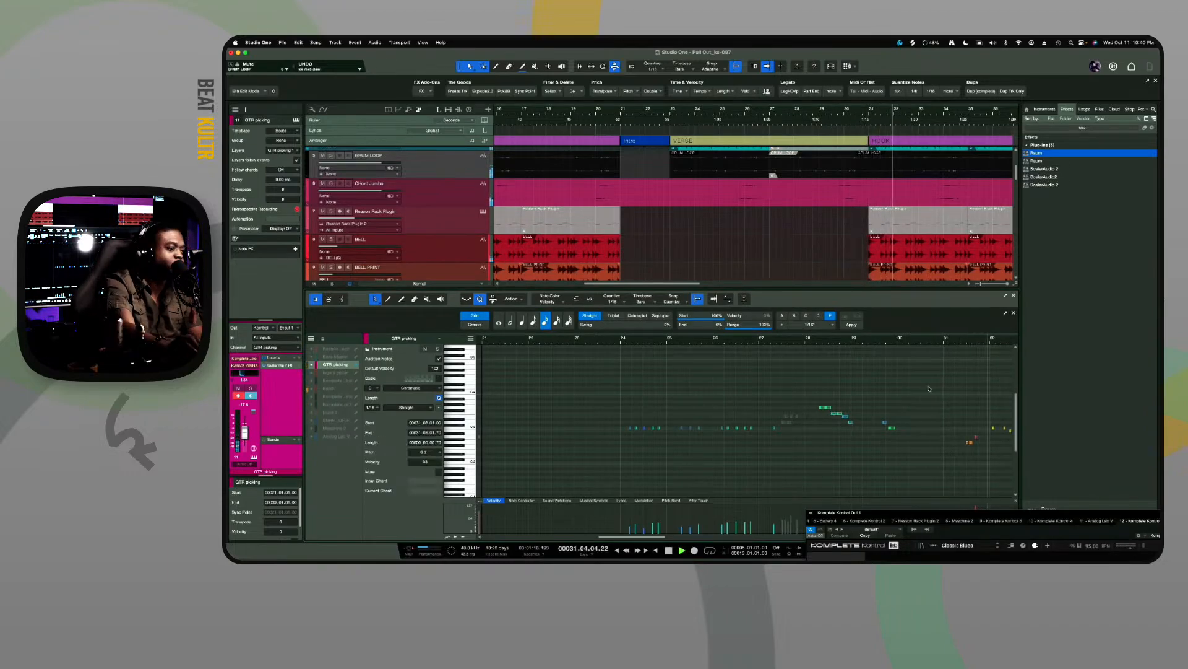
drag(928, 310, 928, 426)
Shorten the second verse's GTR picking clip to end at bar 31, where the hook begins
scroll(874, 304, down, 1)
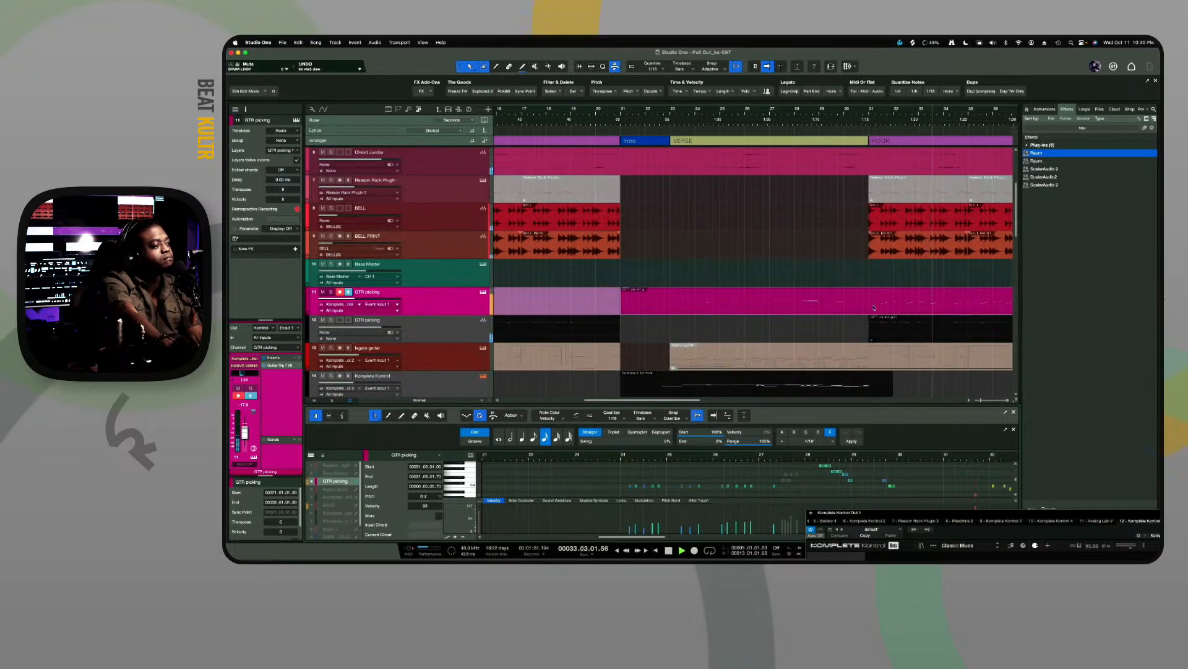
scroll(874, 307, right, 3)
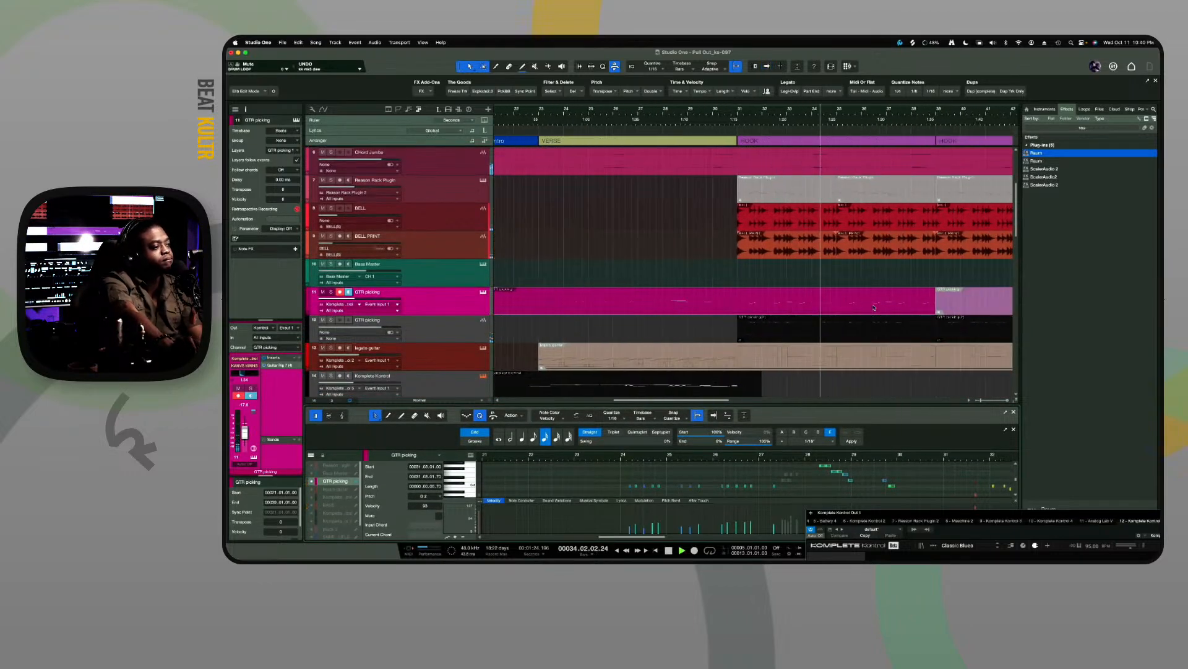
click(928, 305)
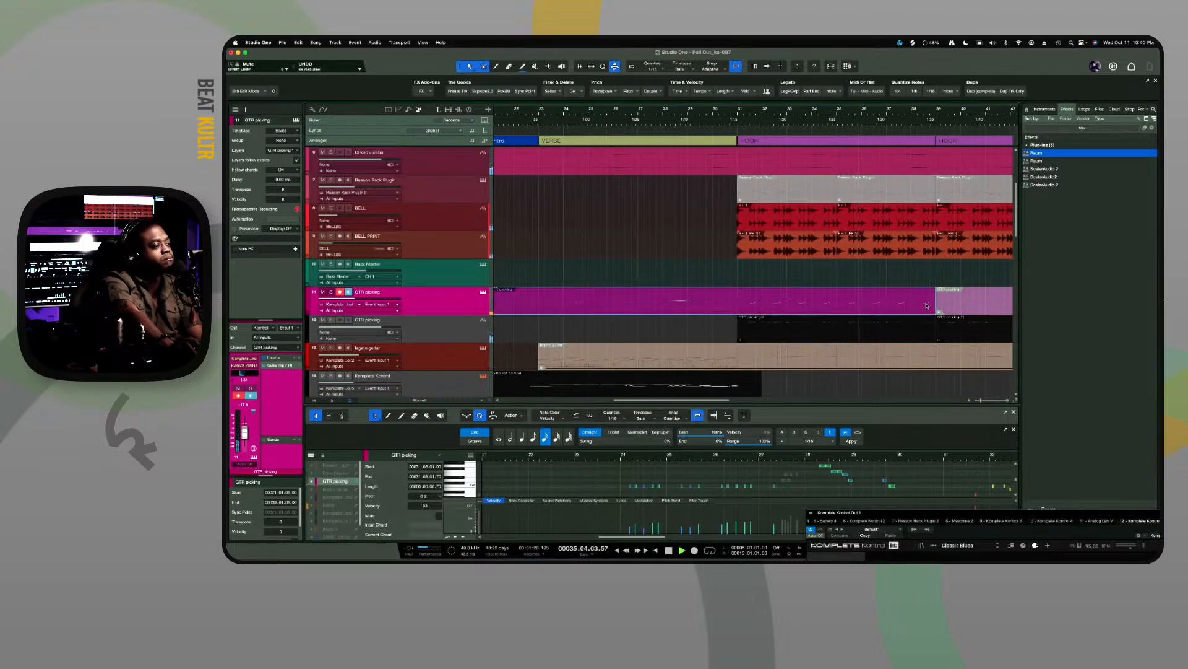
drag(934, 303, 736, 310)
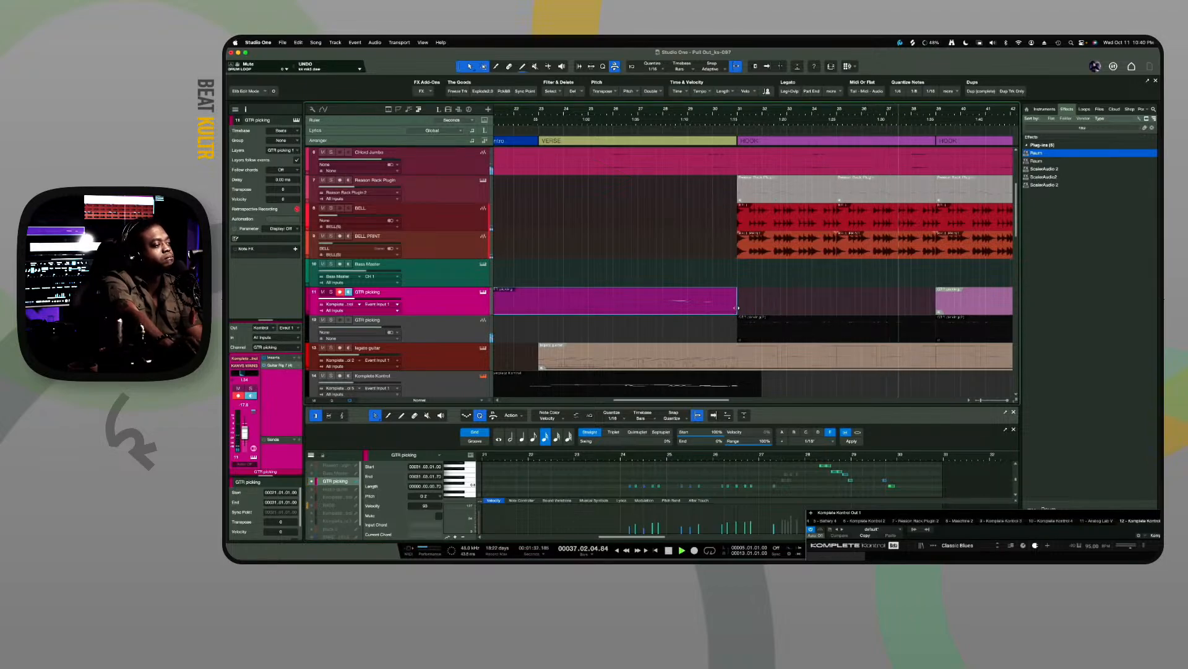
Replay the second verse from bar 23 and mute the subs track
scroll(716, 308, down, 6)
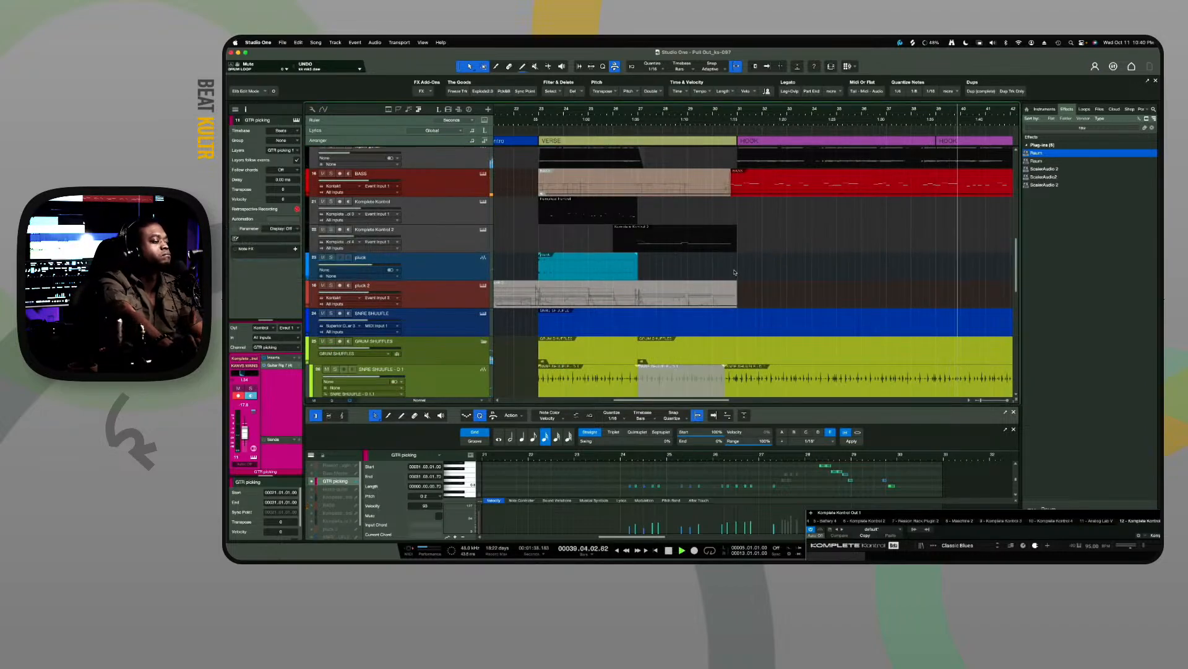
scroll(735, 272, left, 3)
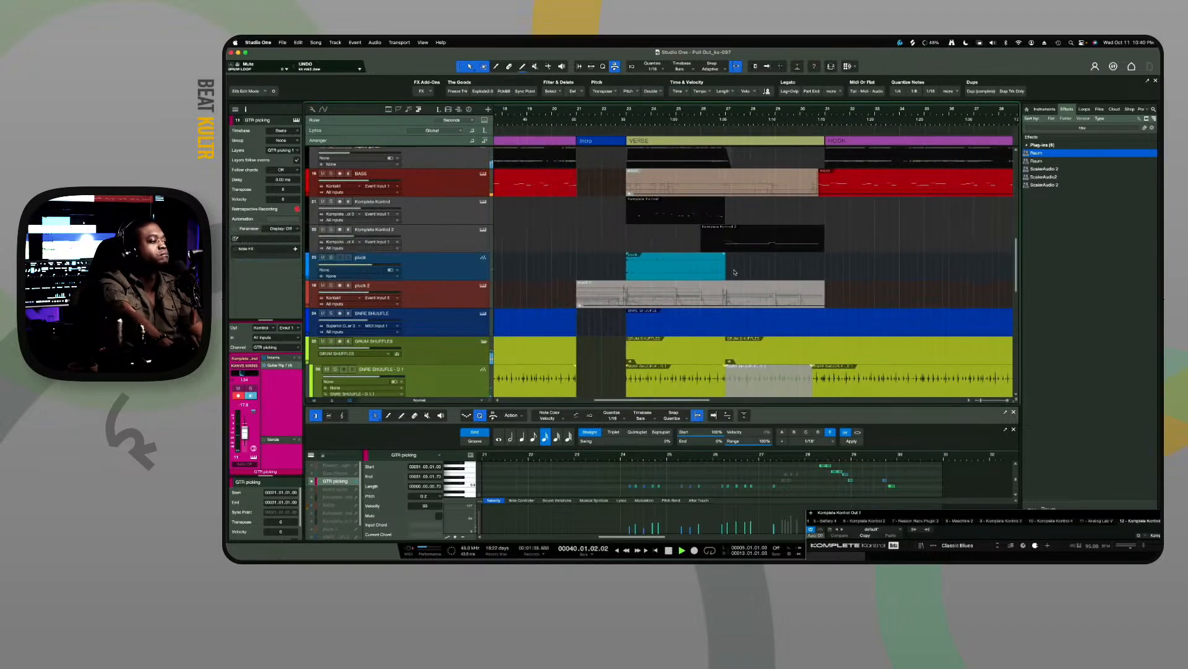
click(627, 121)
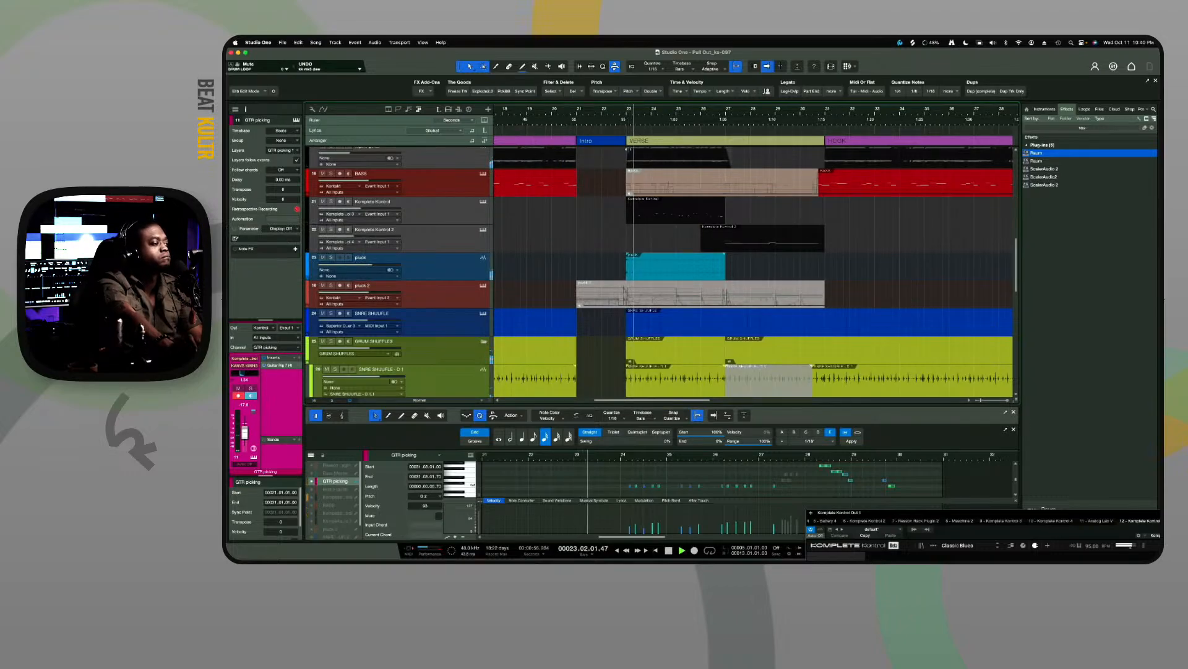
scroll(752, 271, down, 10)
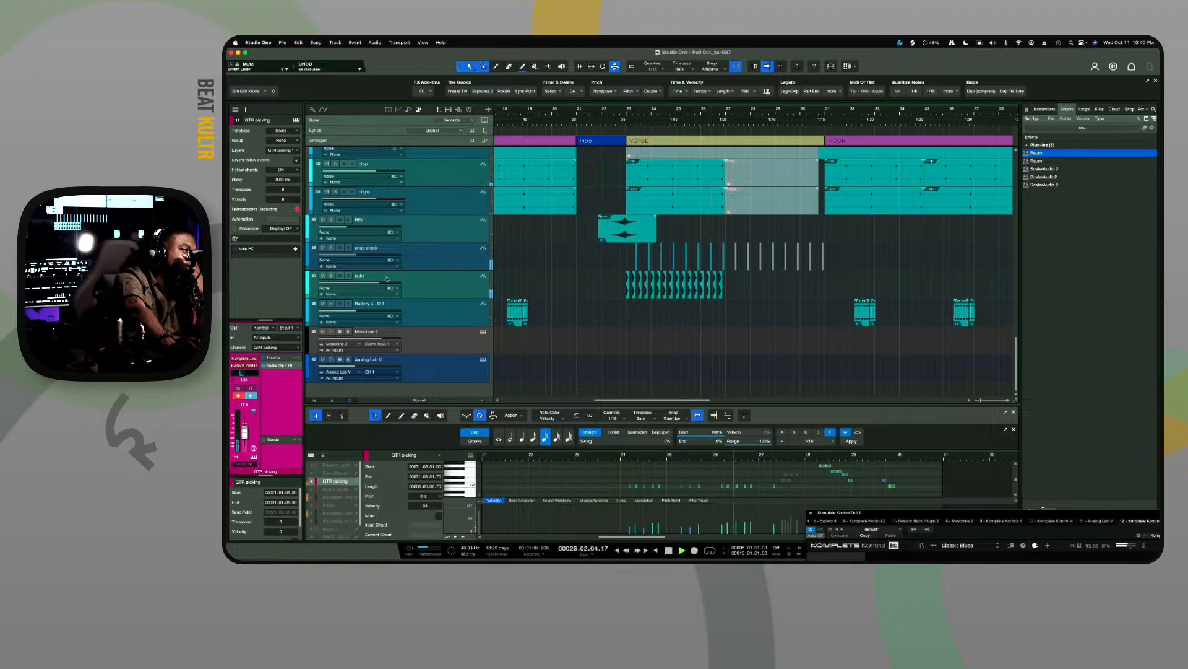
click(323, 276)
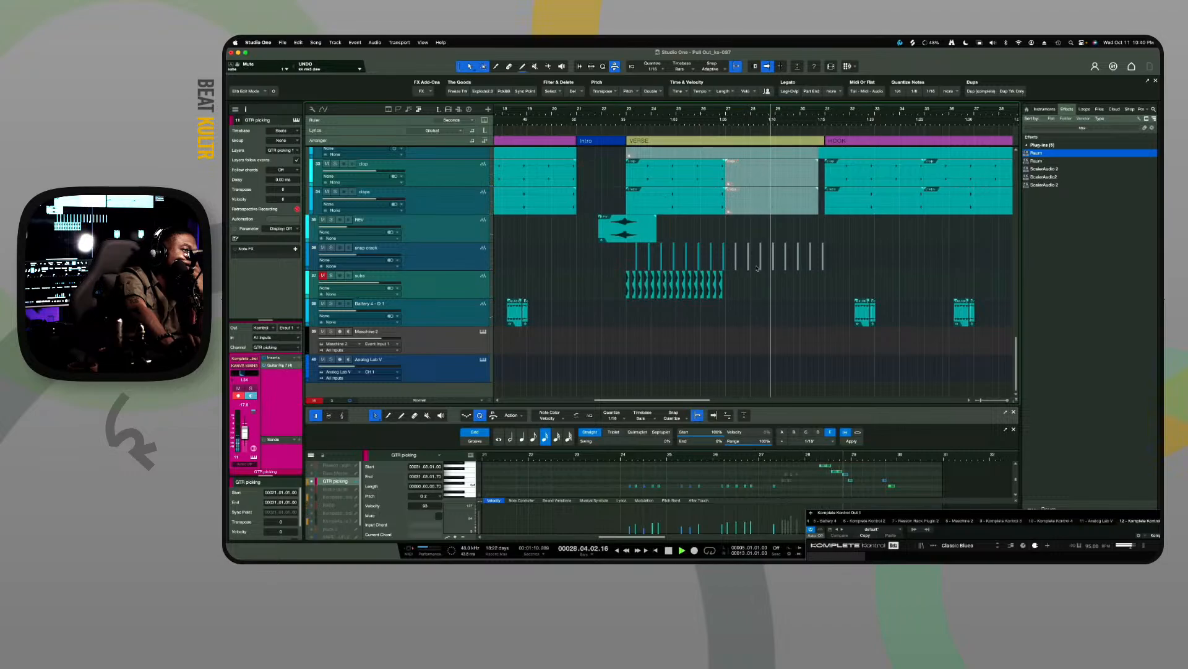
Review the second verse's drum, chord and guitar tracks with the subs muted, replaying from bar 23
scroll(757, 267, up, 15)
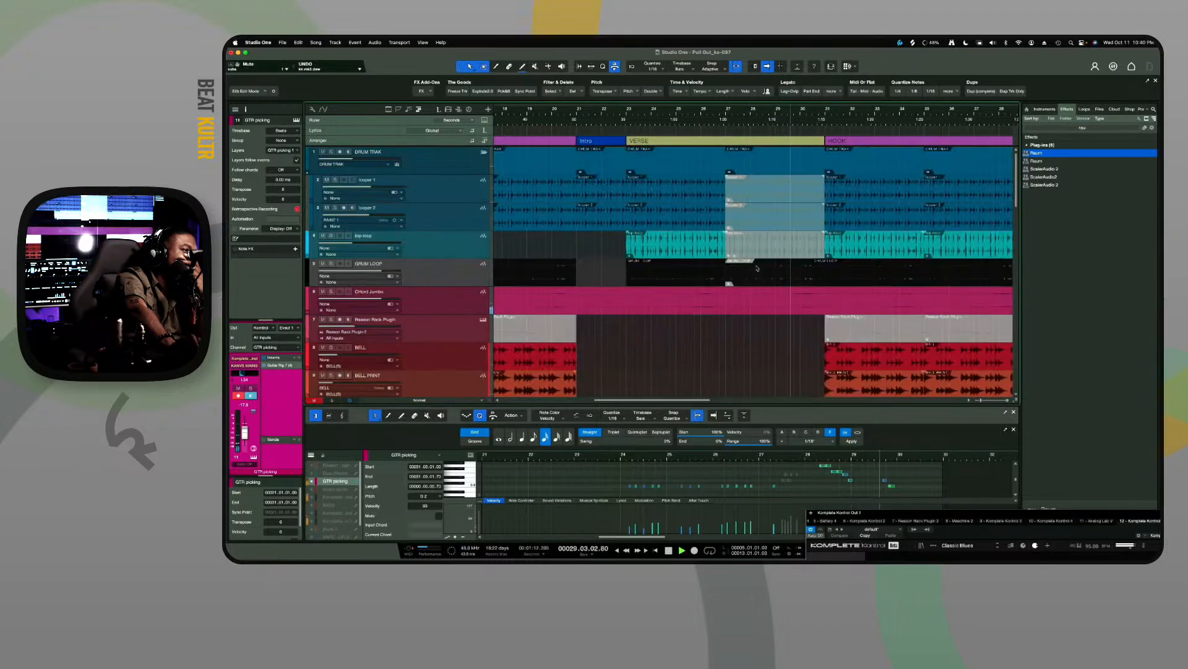
scroll(757, 275, down, 4)
scroll(757, 291, up, 3)
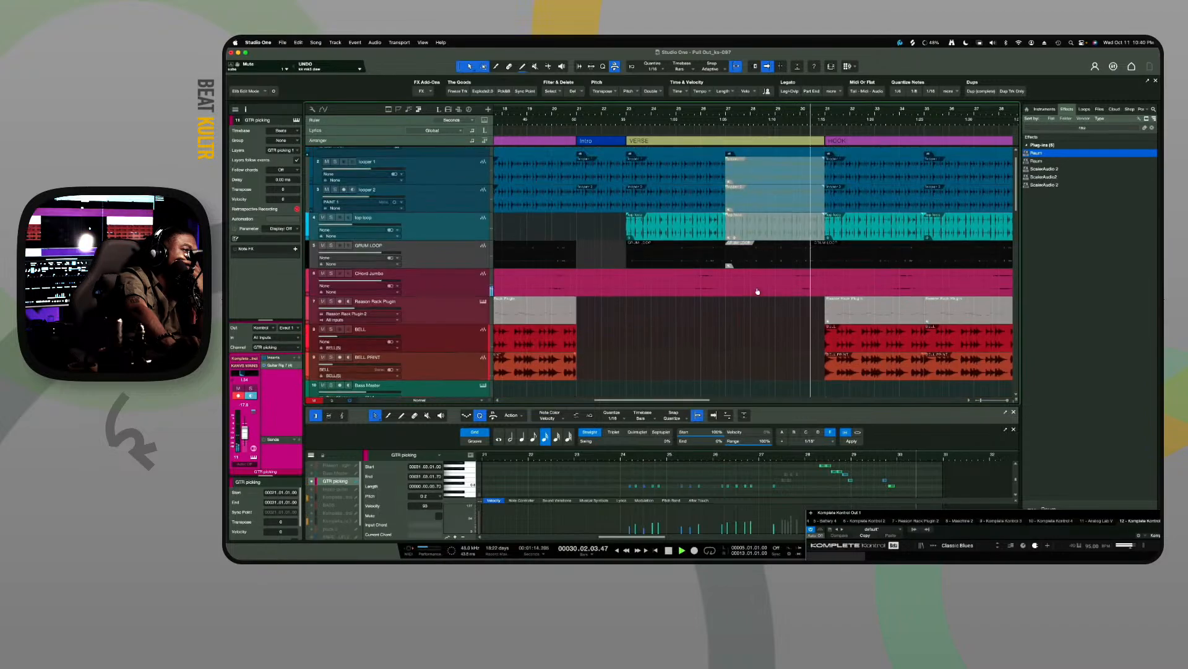
click(629, 125)
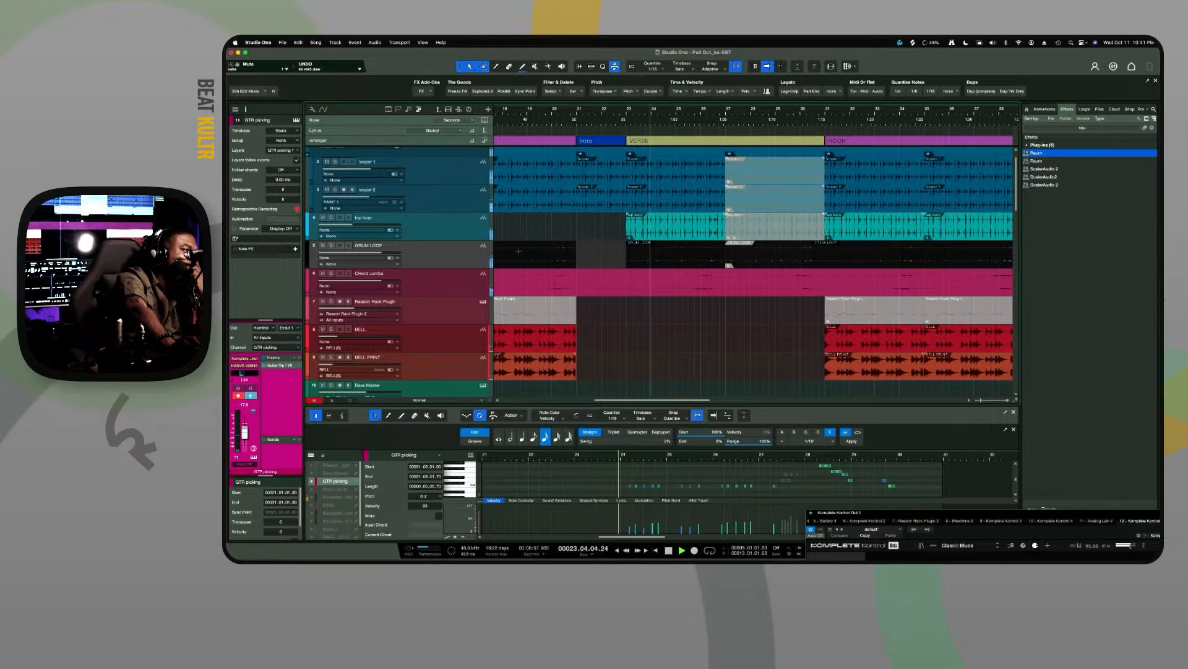
scroll(440, 266, down, 1)
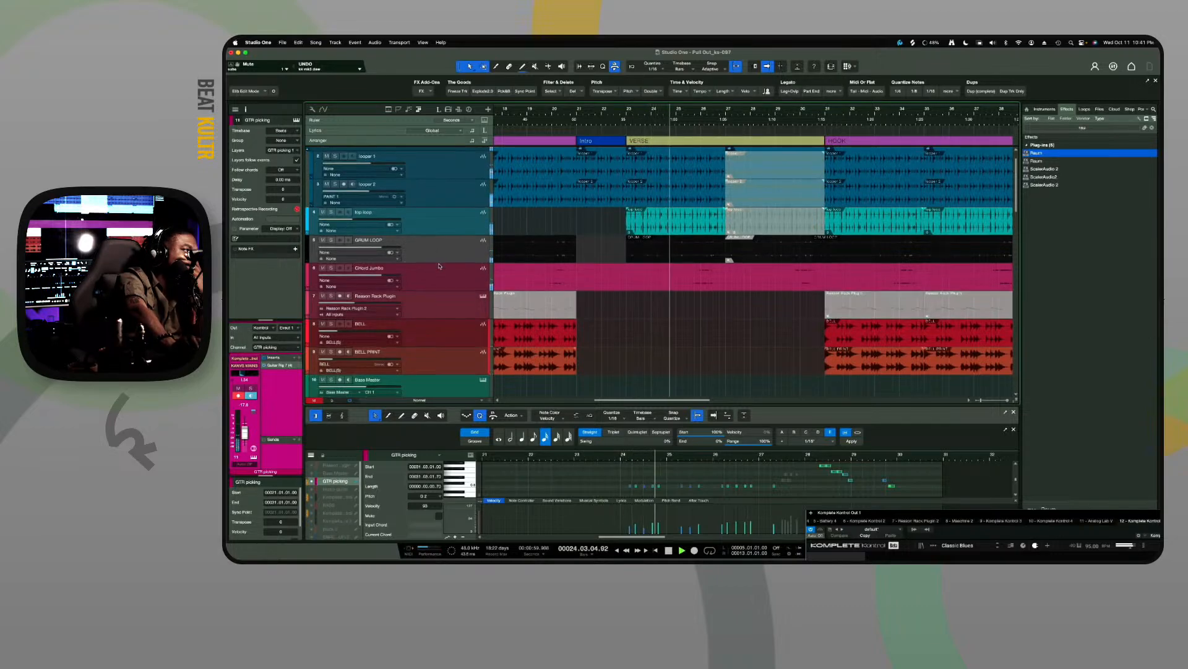
scroll(440, 266, down, 3)
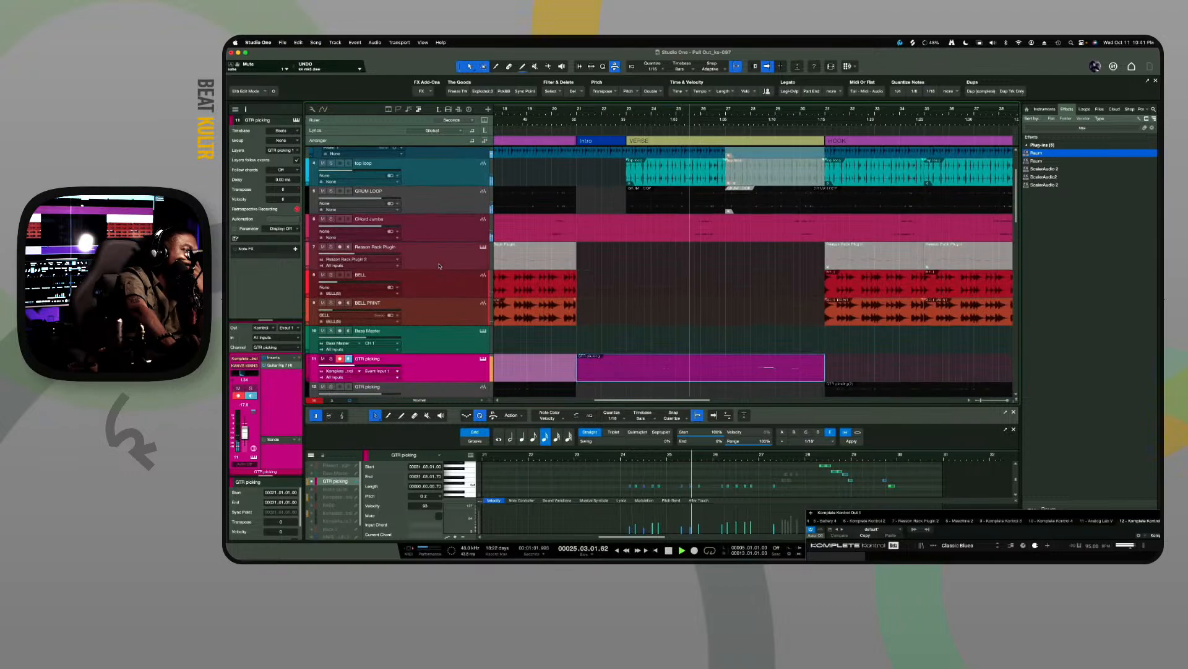
Slightly raise the volume of the Komplete Kontrol 2 track that plays in the second half of the second verse
scroll(440, 266, down, 8)
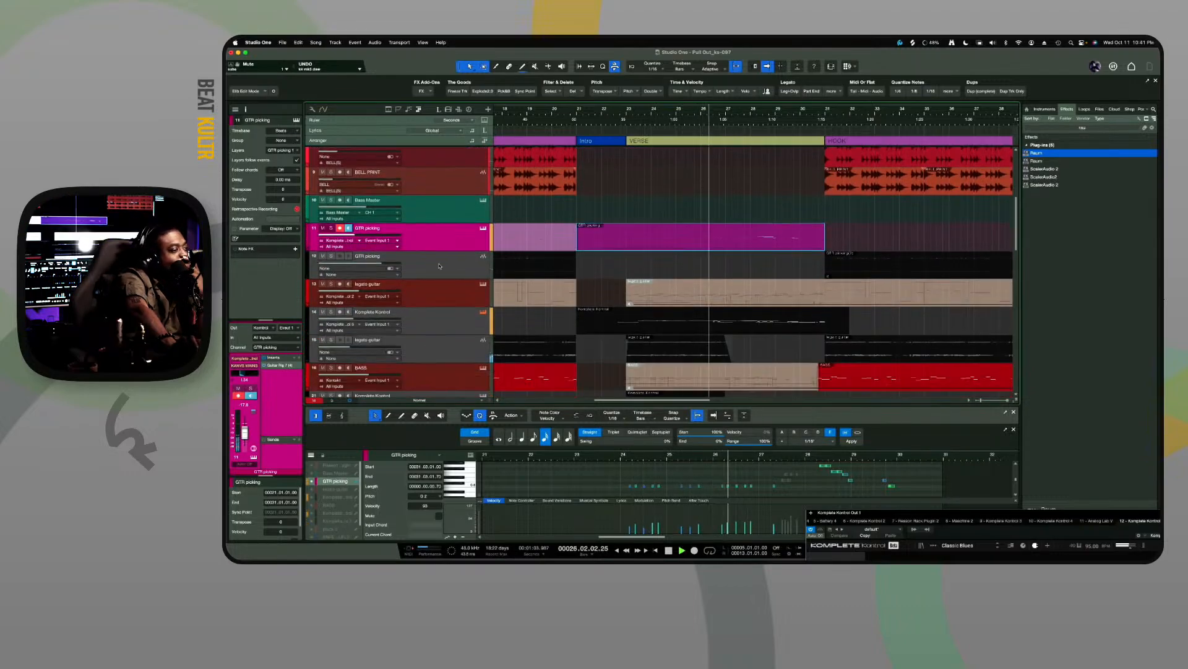
scroll(440, 266, down, 4)
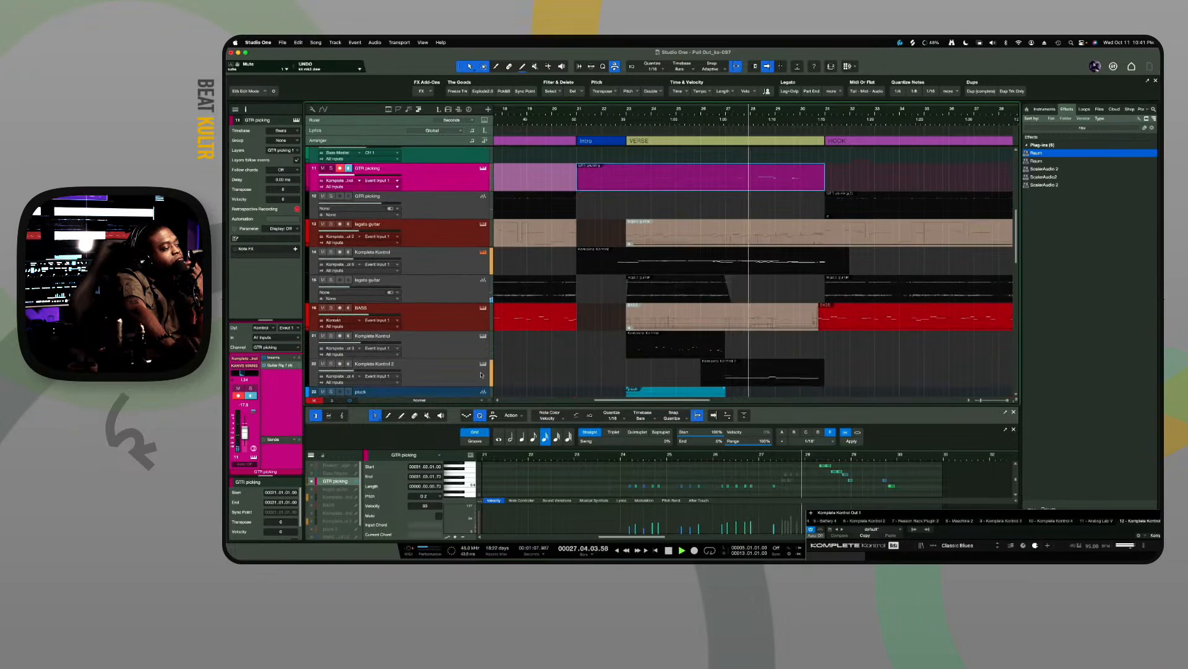
click(427, 368)
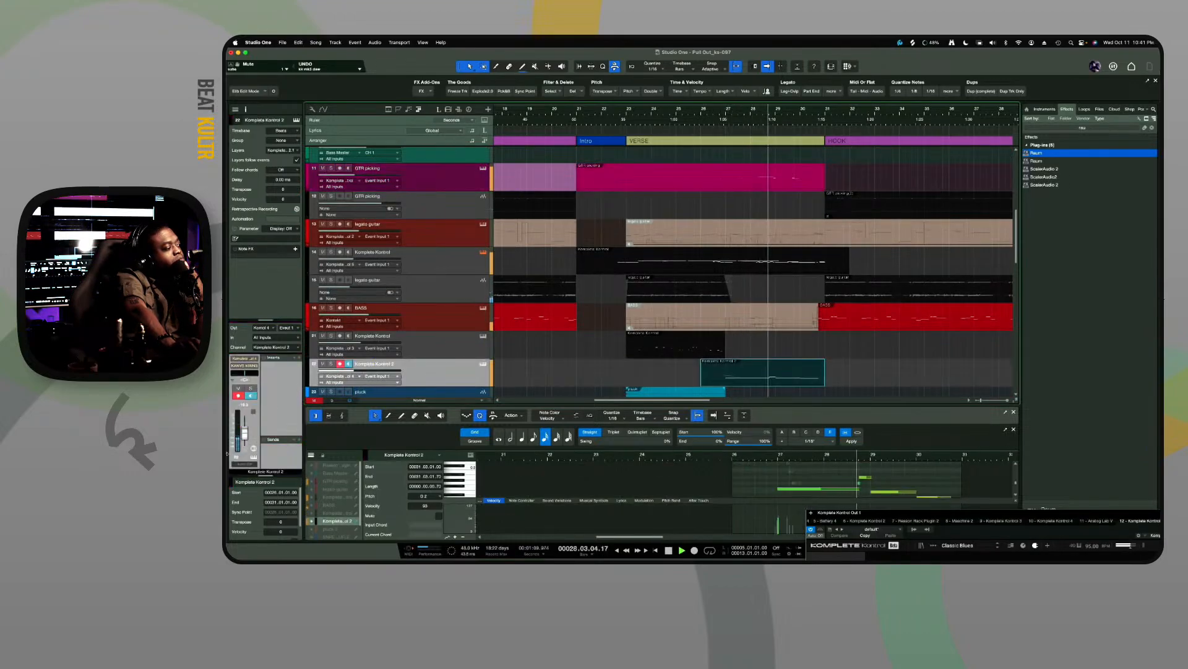
drag(245, 437, 245, 433)
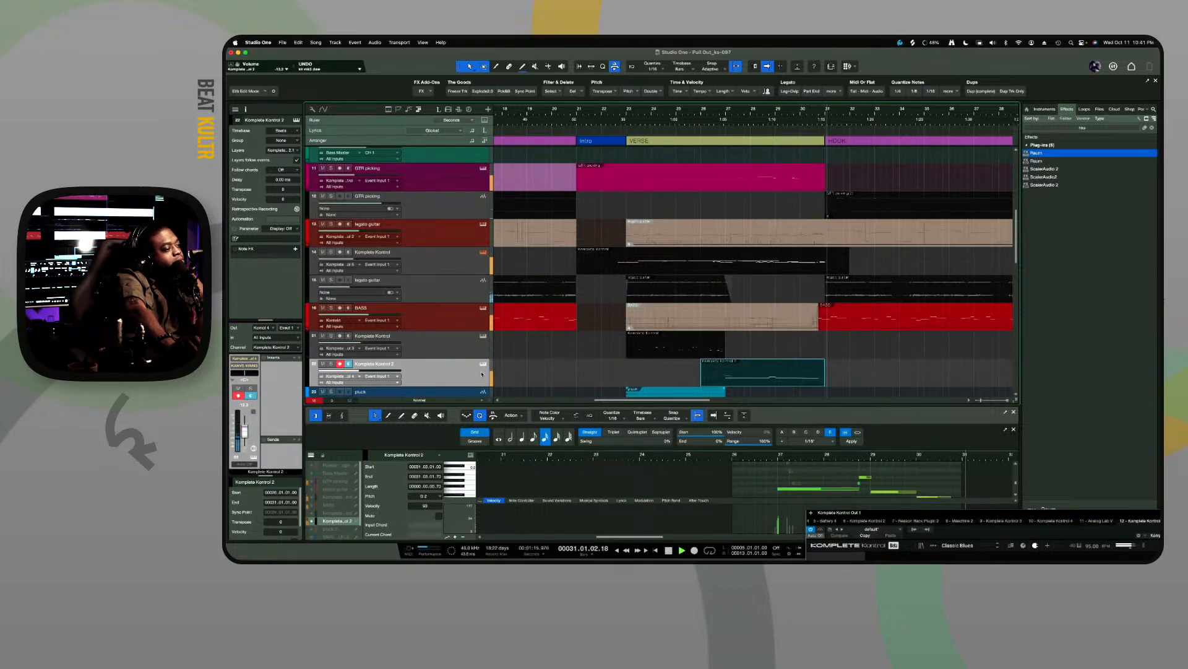
Shrink the note editor to enlarge the arrangement view and show the drum and Maschine tracks at the end of the track list
scroll(538, 335, down, 6)
scroll(552, 328, up, 5)
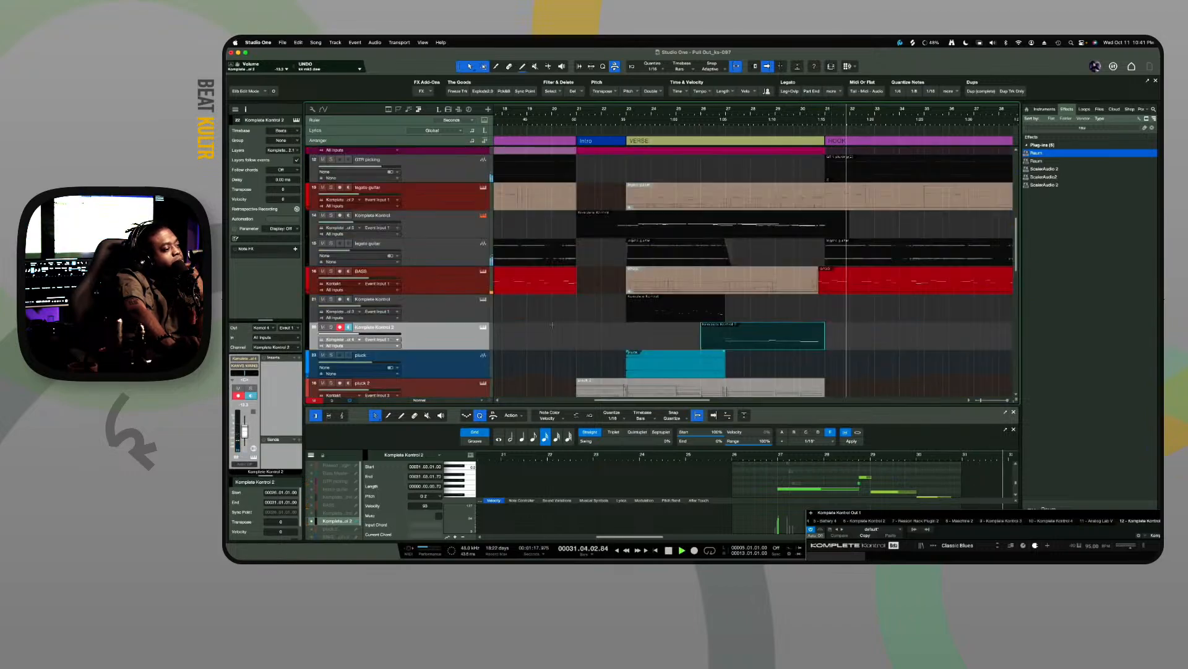
drag(585, 406, 585, 485)
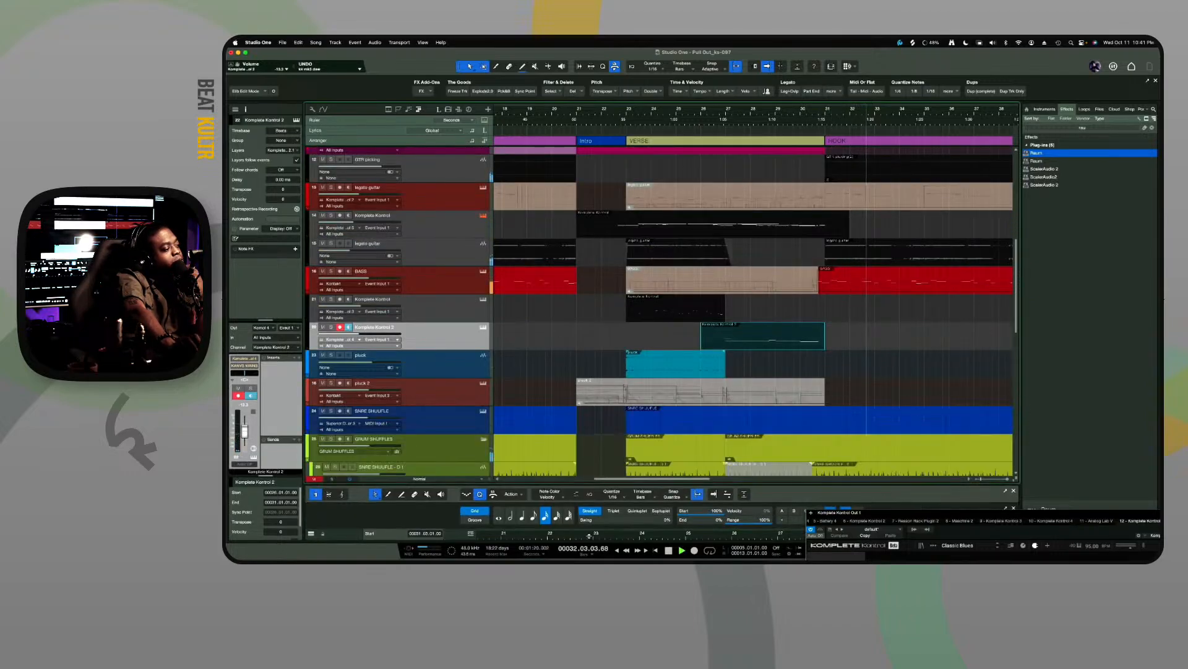
scroll(598, 403, down, 4)
scroll(597, 403, down, 6)
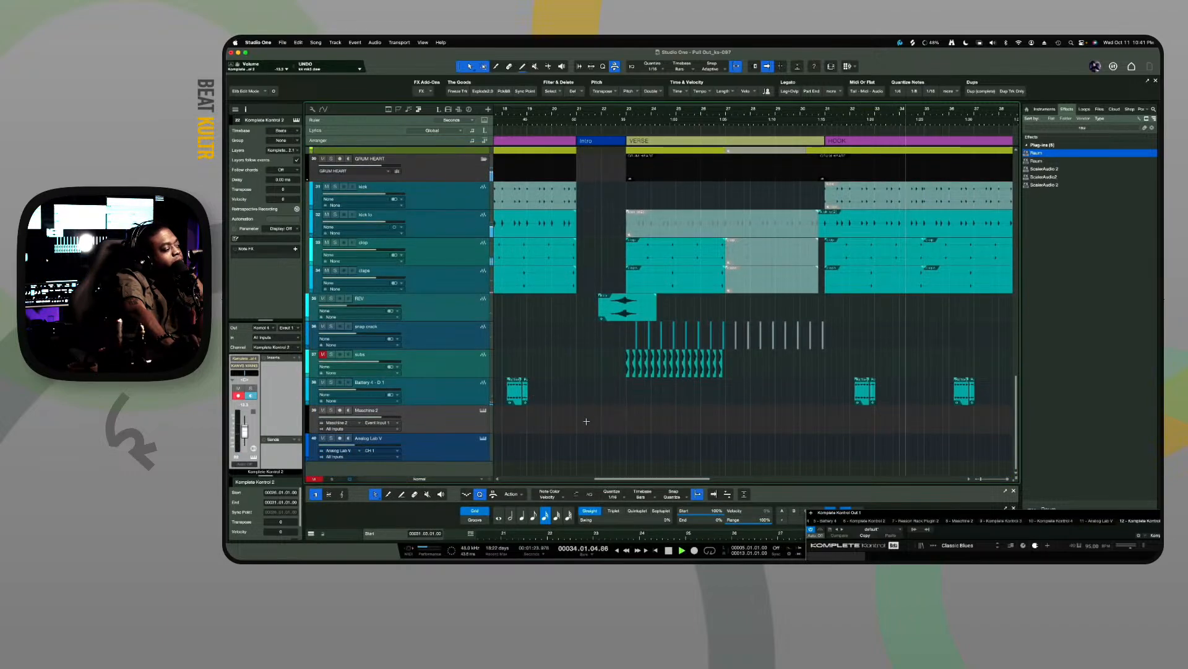
Open the Maschine 2 track's instrument window and stop playback
click(440, 423)
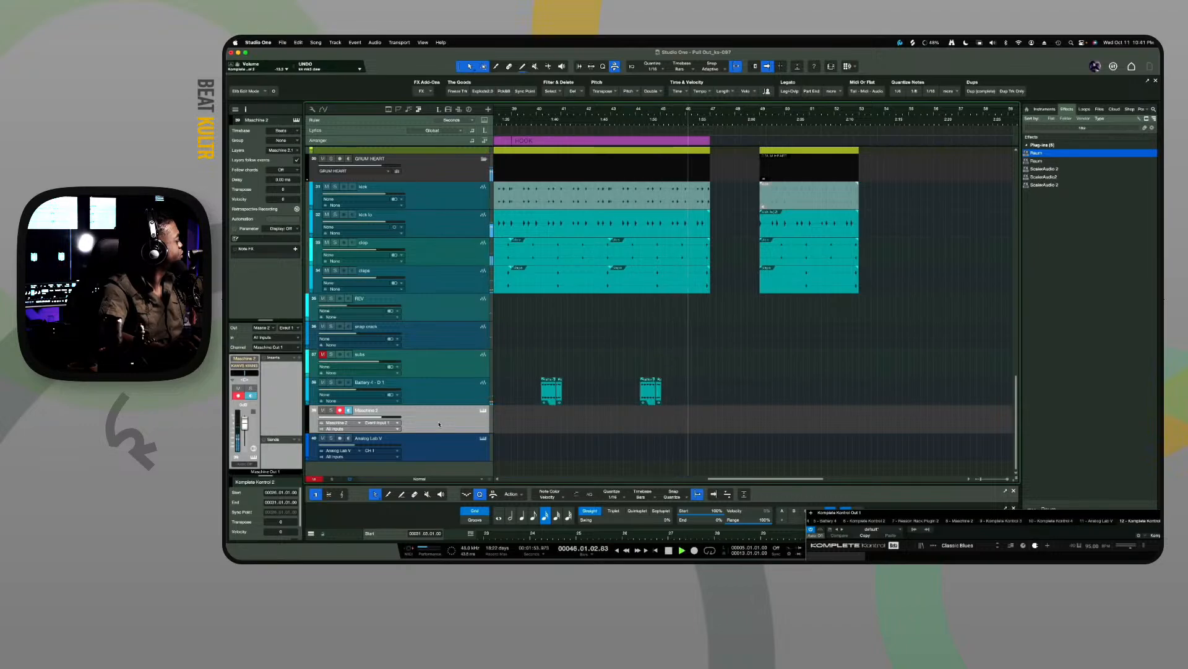
click(483, 411)
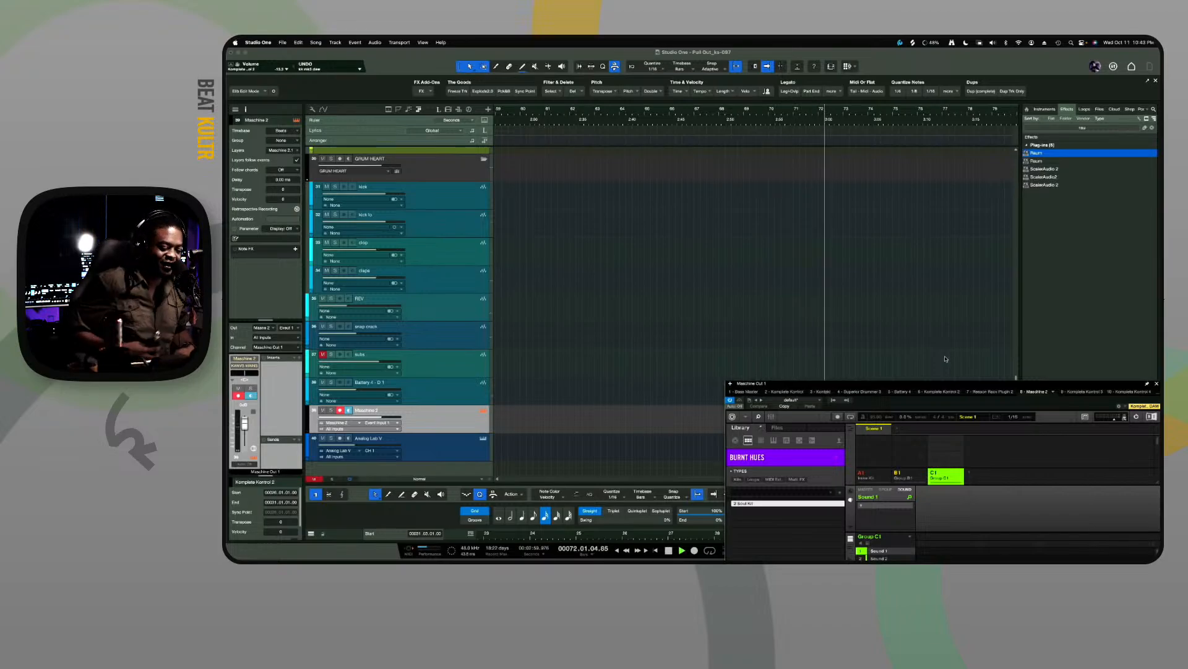
key(space)
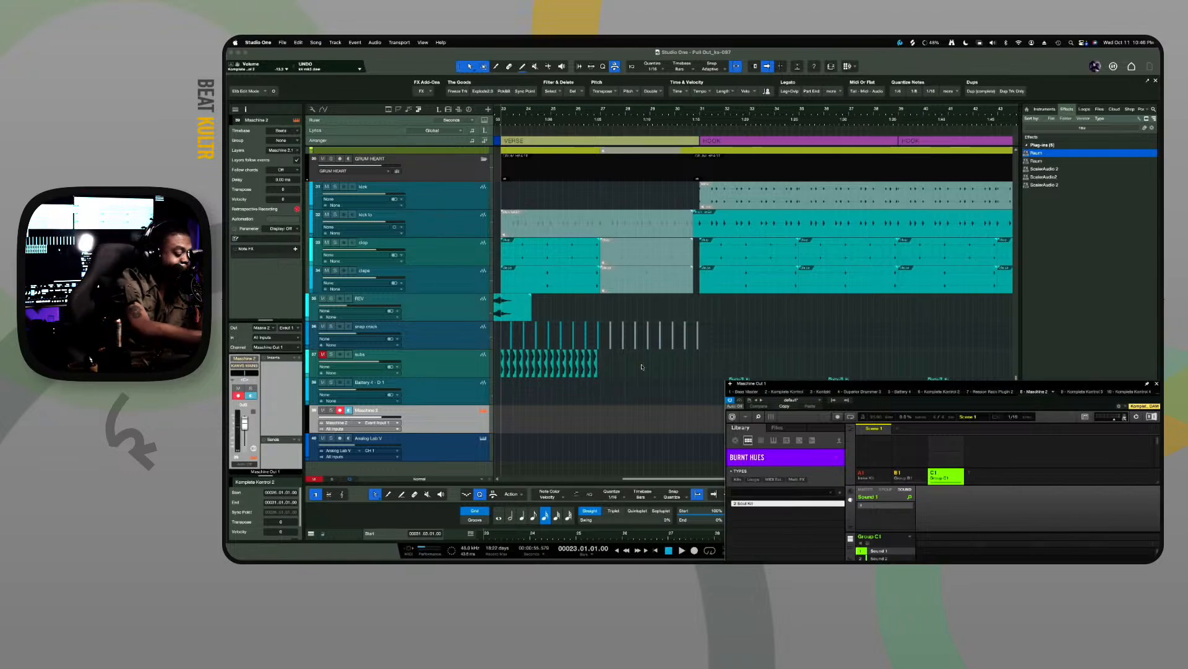
Replay the beat from the beginning and mute the looper 1 track in the drum group
key(Home)
key(space)
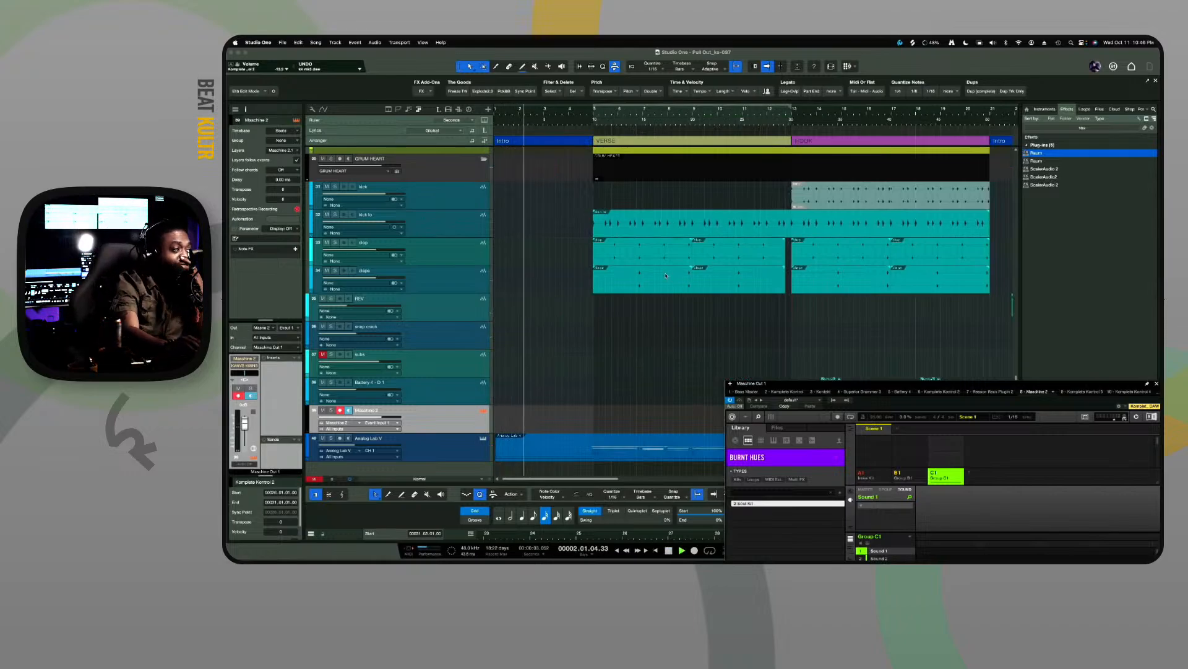
scroll(470, 238, up, 15)
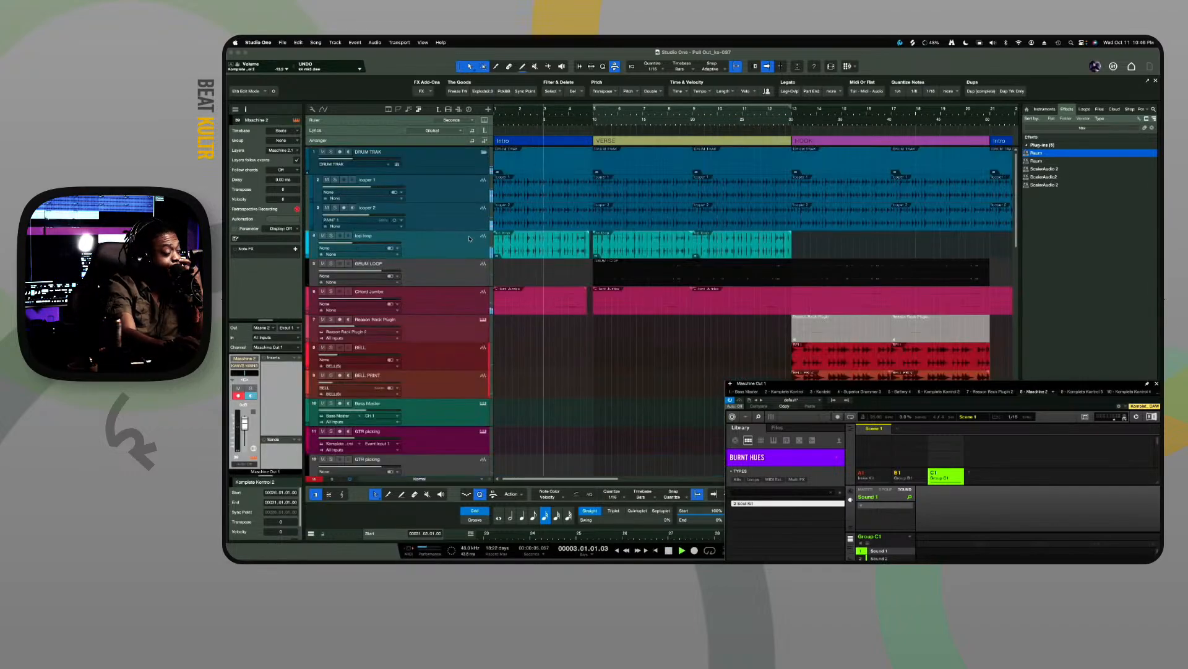
click(327, 180)
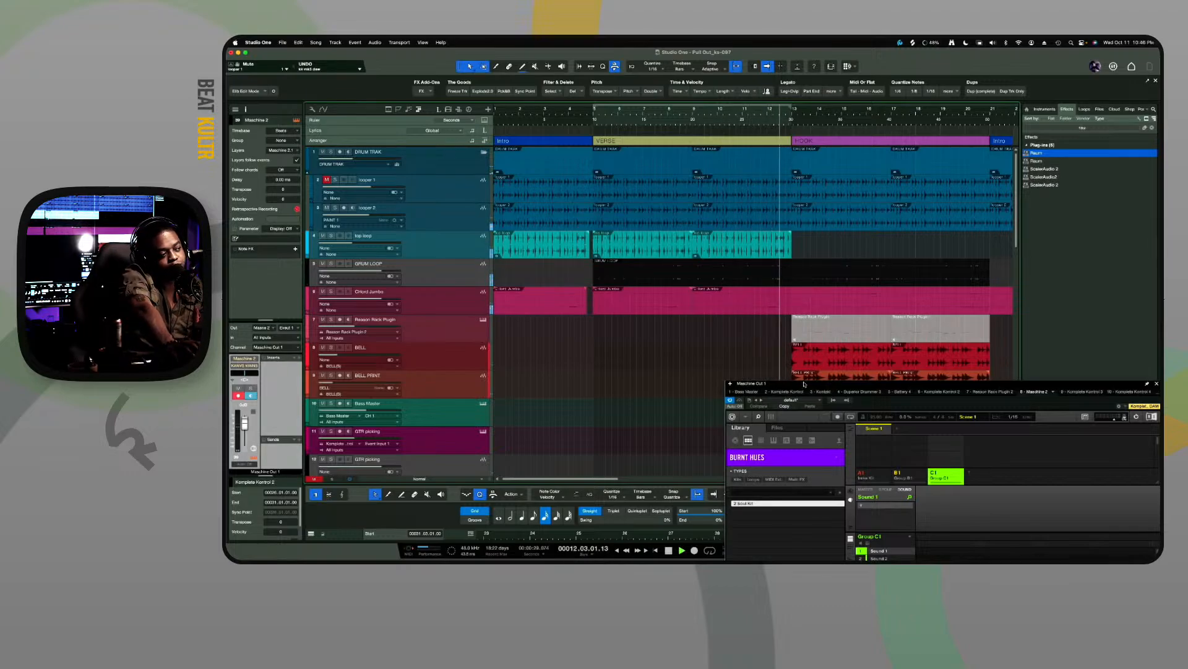
Close the Maschine 2 instrument window and show the mixer, enlarged to reveal the channels' inserts and sends
drag(804, 384, 684, 359)
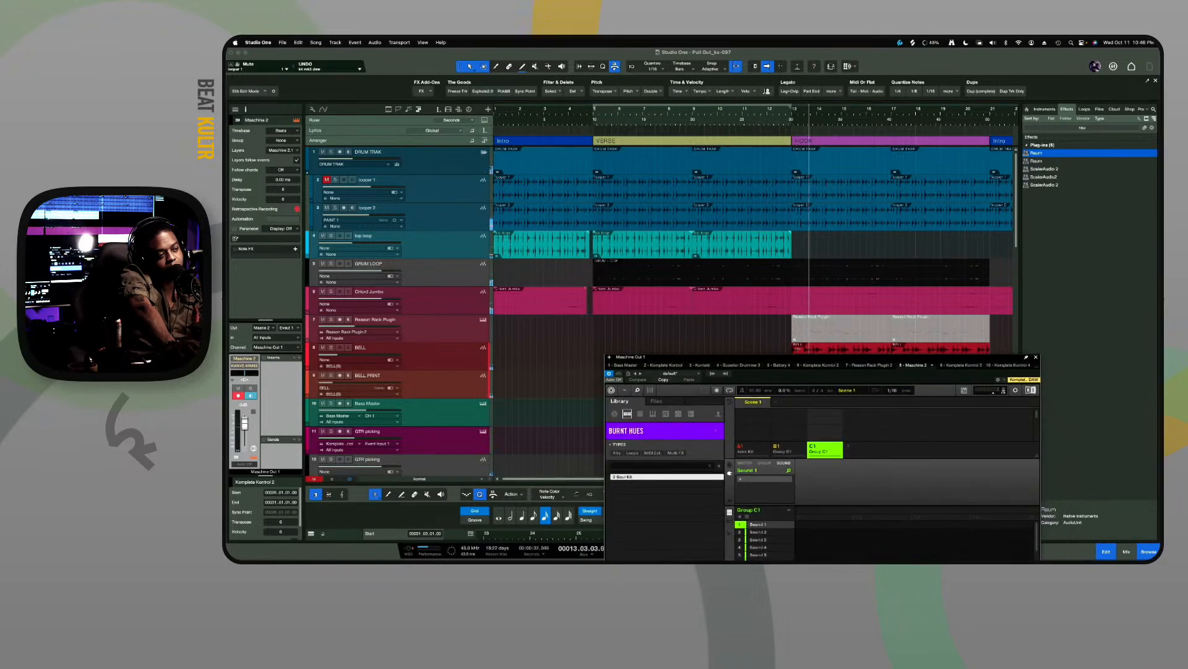
click(1036, 358)
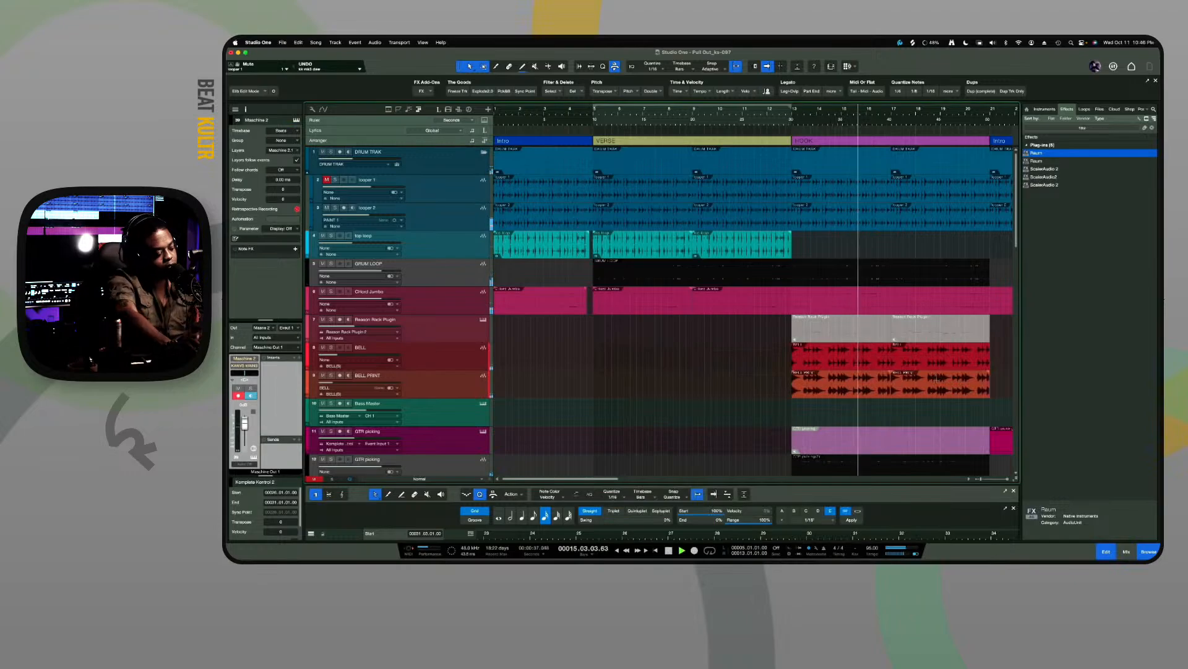
key(F3)
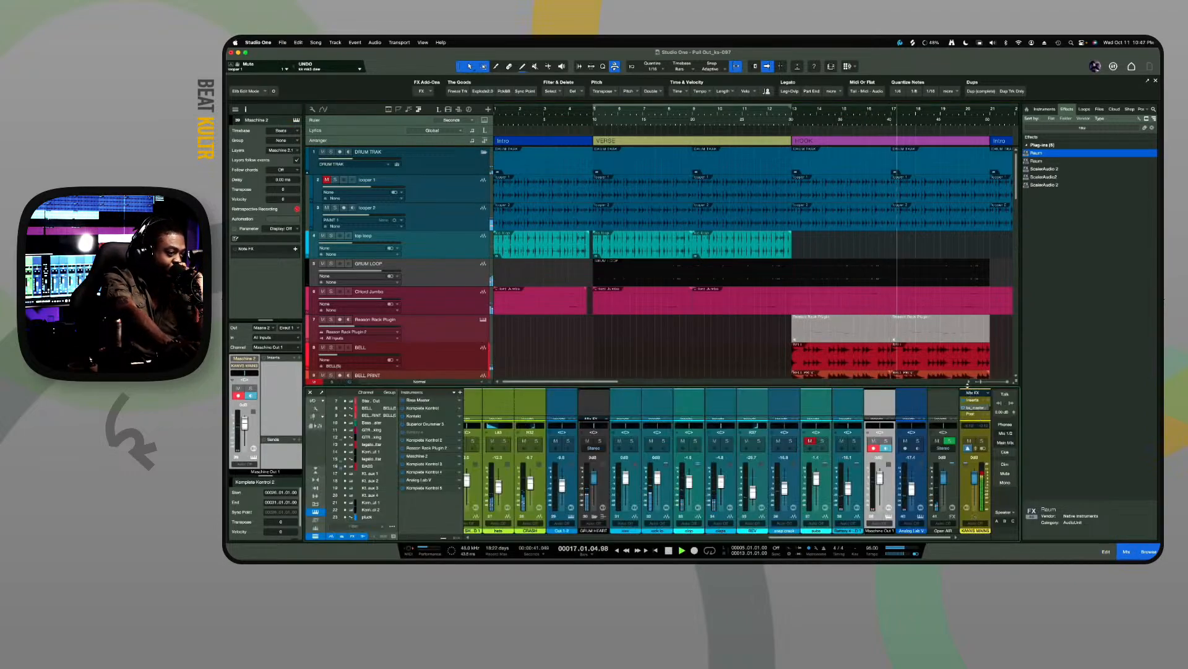
drag(968, 385, 968, 316)
Select the CRASH track in the drum shuffles group and adjust its volume
scroll(563, 299, down, 1)
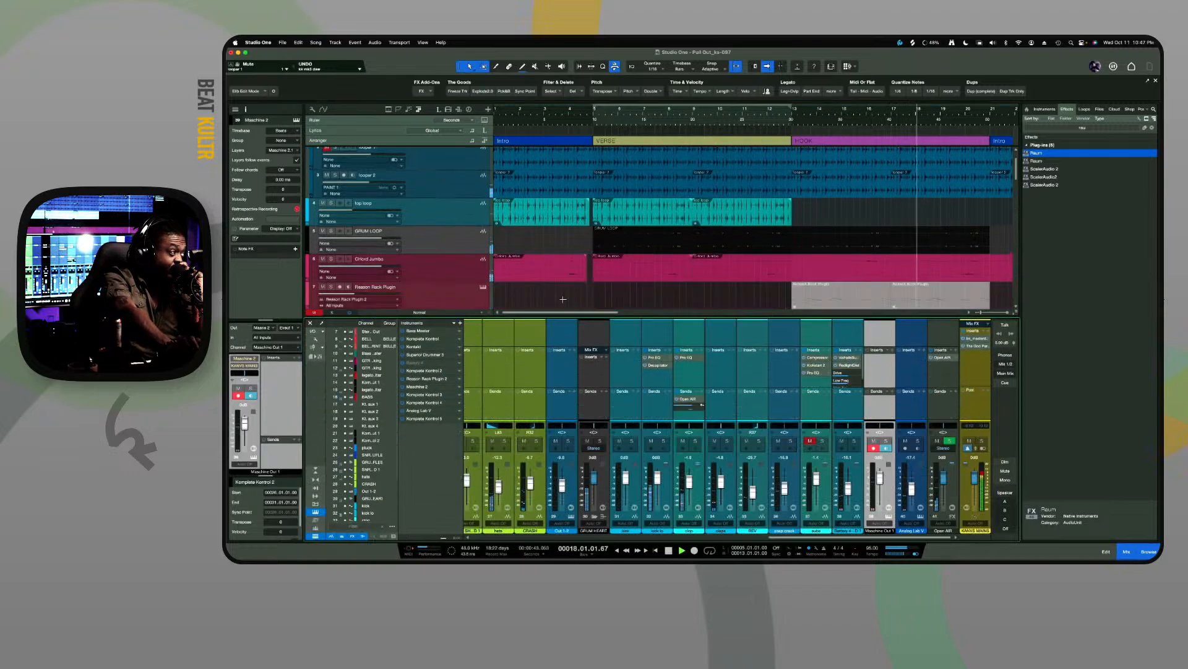
scroll(563, 299, down, 12)
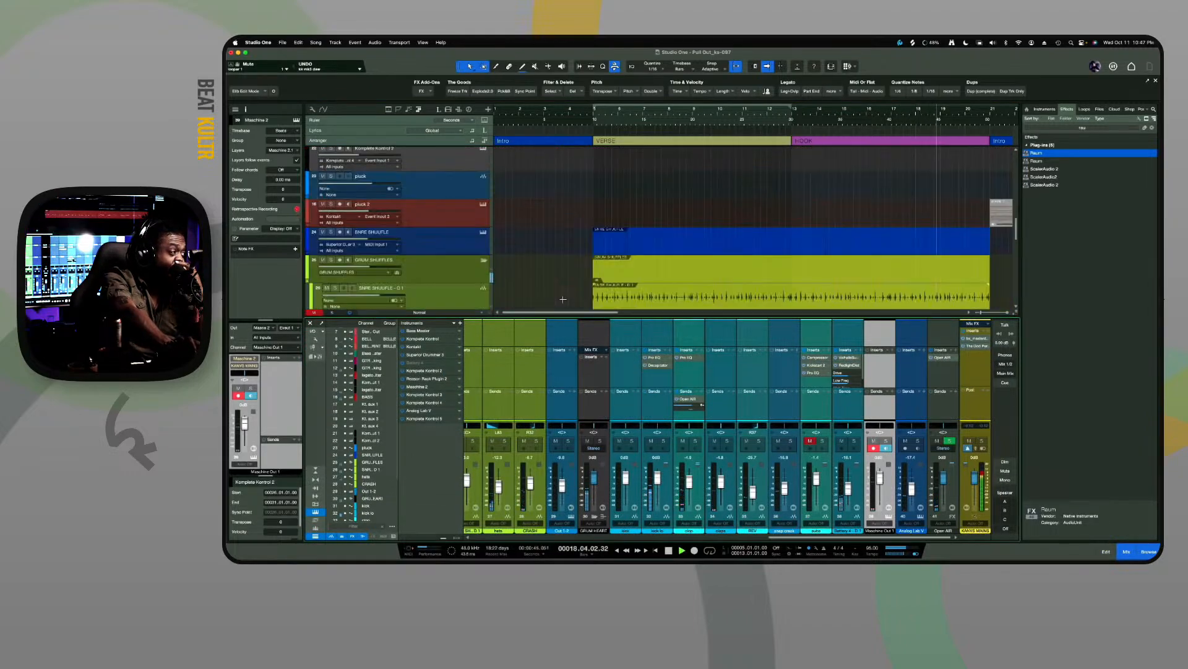
scroll(563, 299, down, 2)
scroll(562, 299, up, 1)
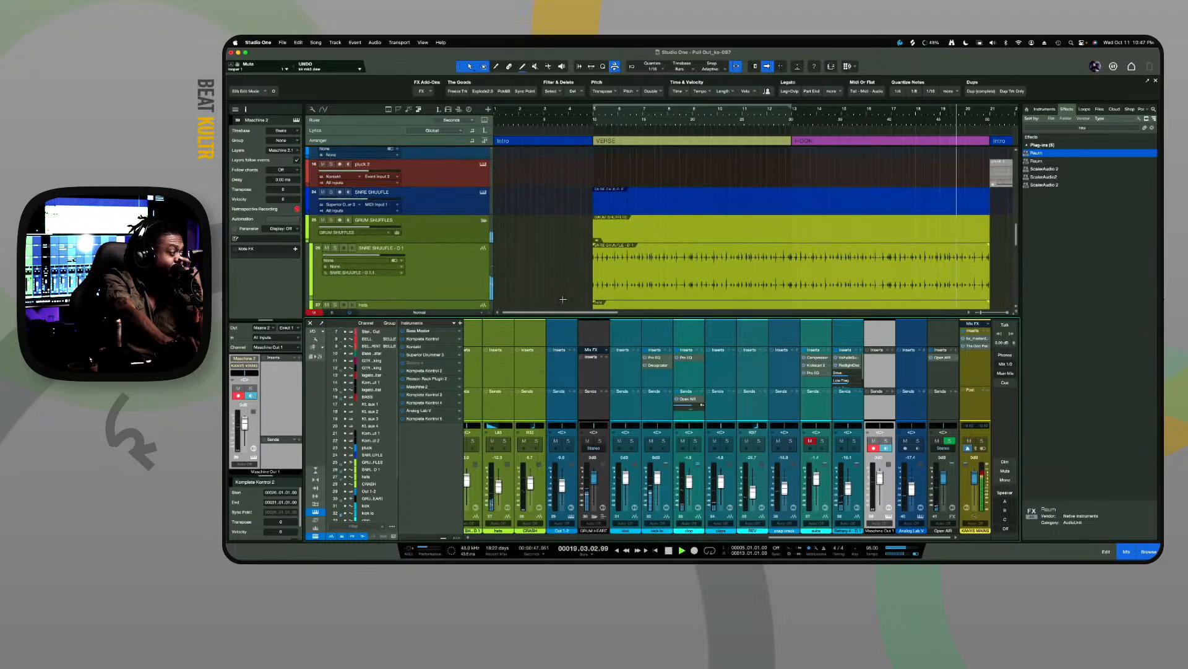
scroll(563, 299, down, 1)
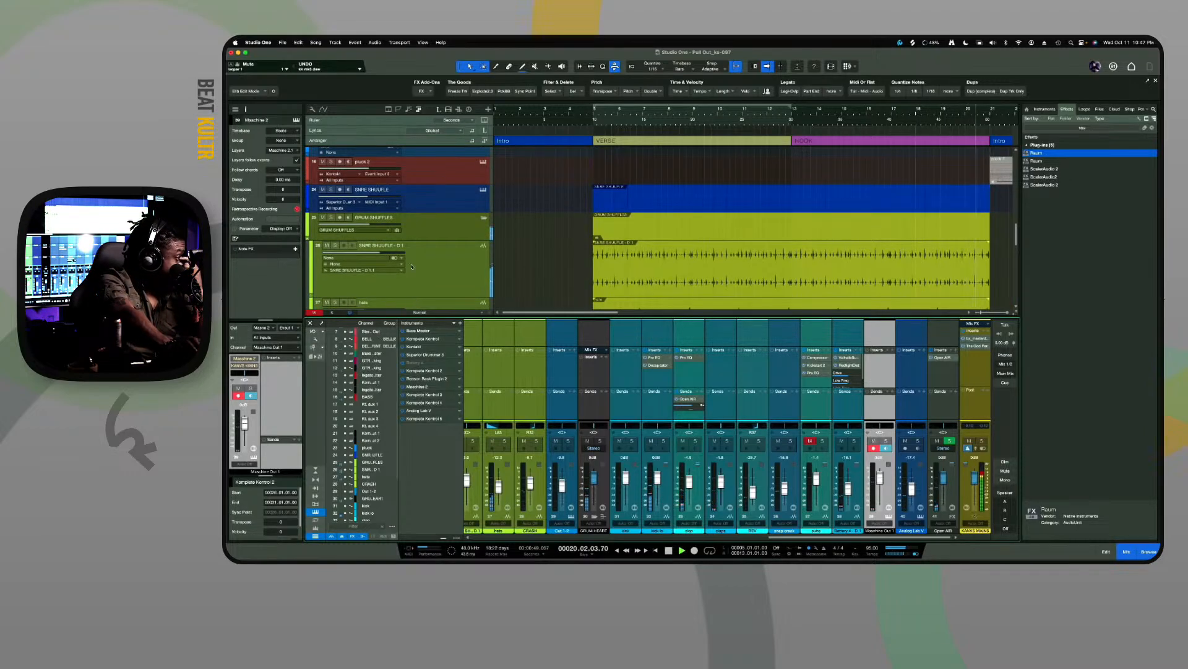
scroll(411, 266, down, 3)
click(442, 253)
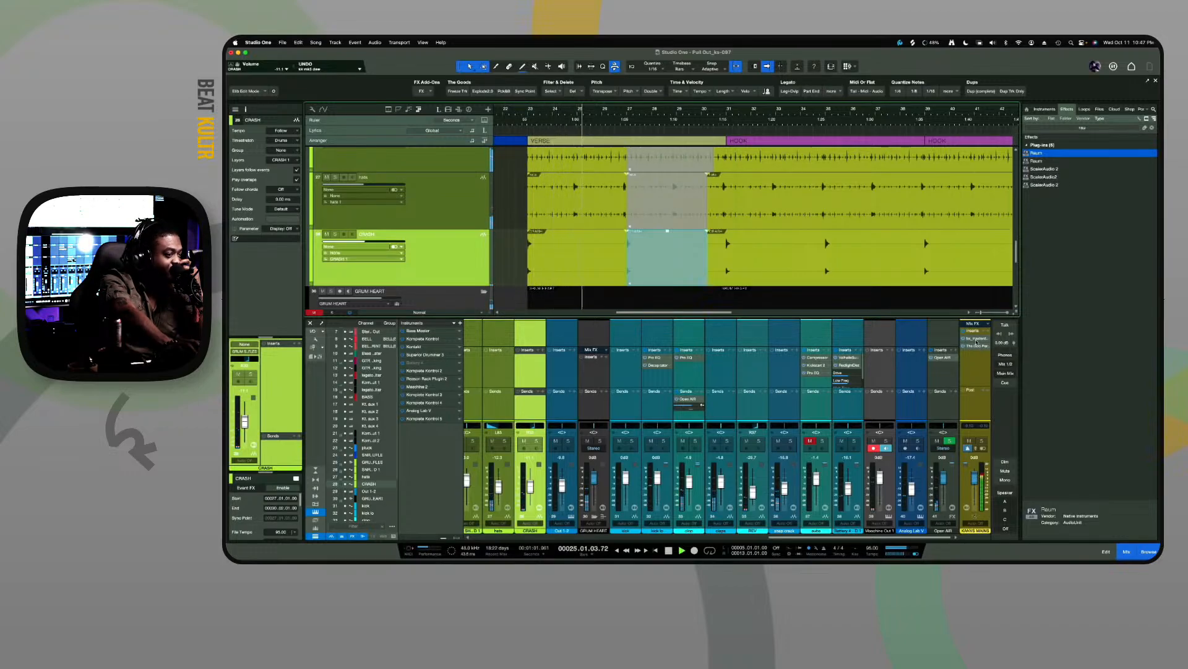
Review the kick, clap and snap tracks through the second verse and following hook, and stop playback
scroll(415, 294, down, 6)
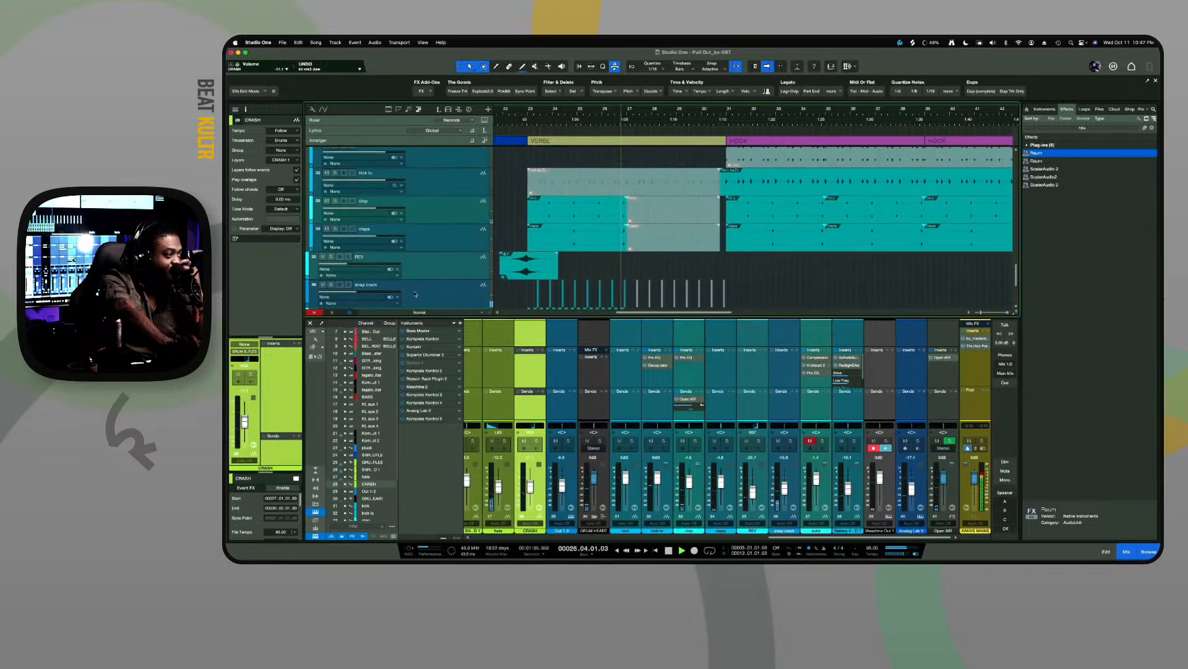
scroll(415, 294, up, 5)
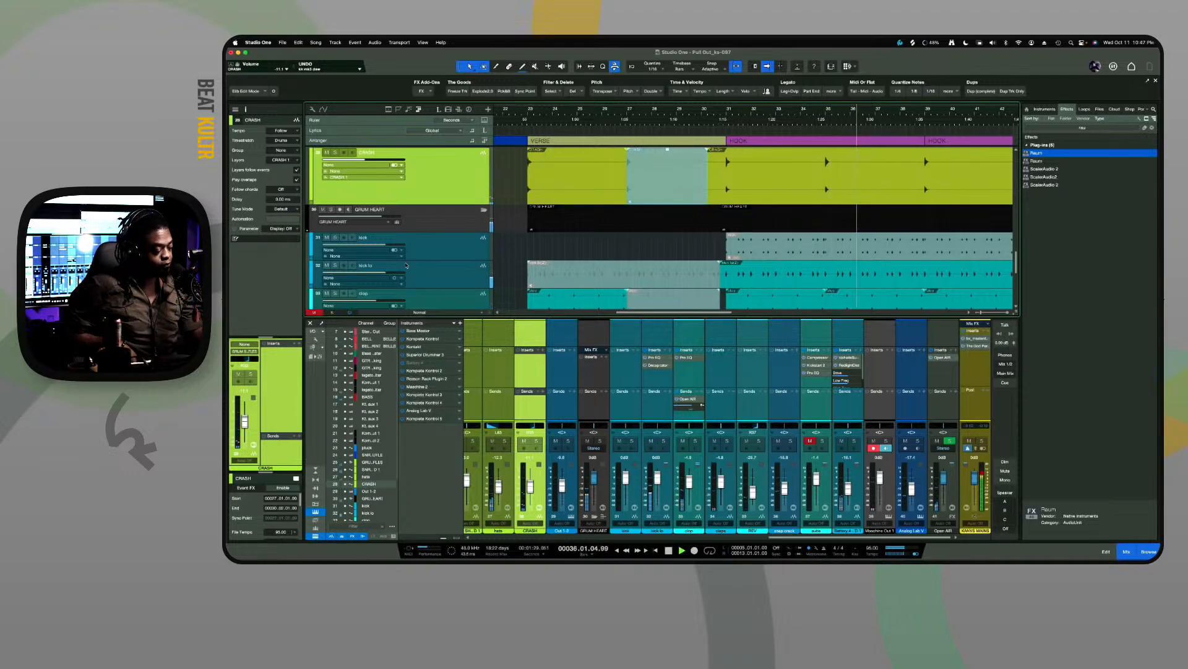
key(space)
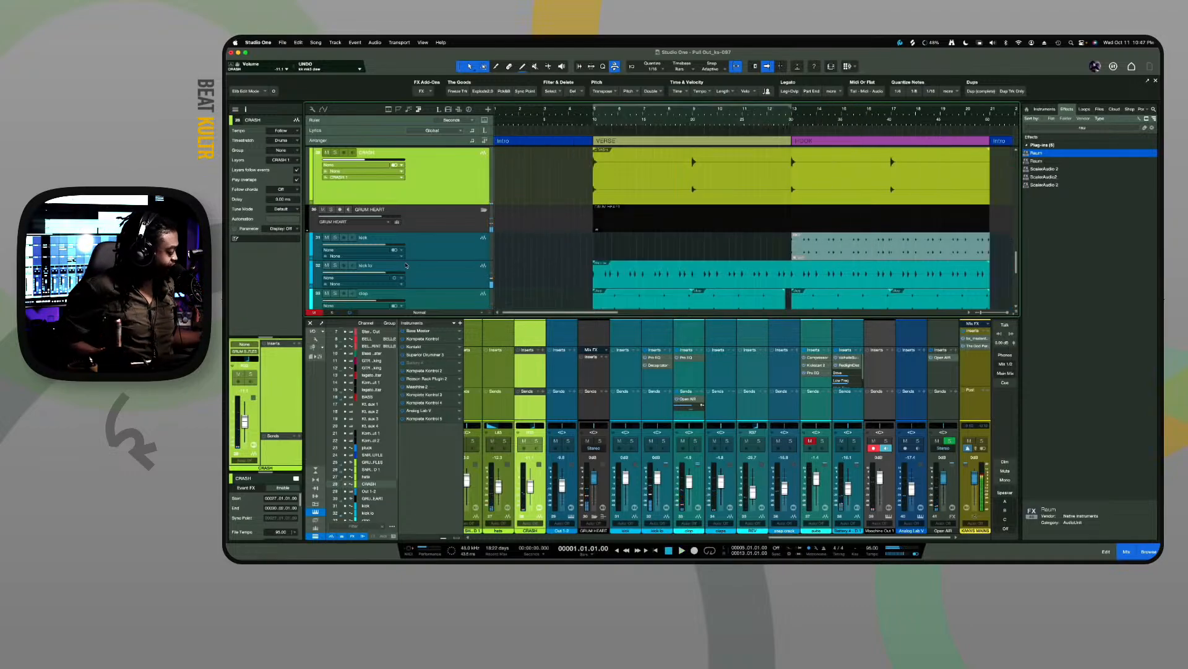